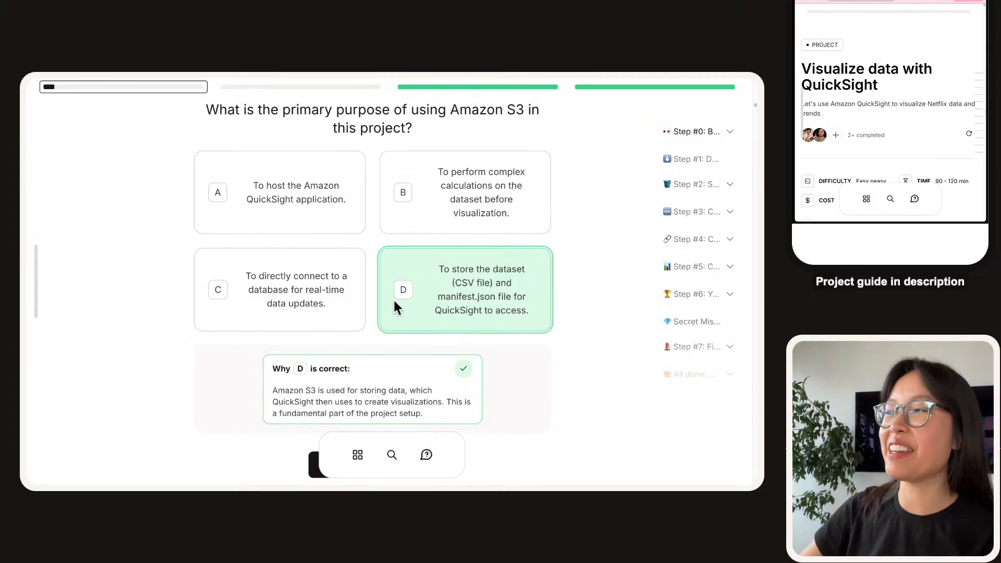
Scroll down the quiz to the question on Amazon S3's primary purpose in the project.
scroll(365, 294, down, 5)
Submit the quiz for a 2/5 score and scroll down to Step #1, Download the Dataset.
click(373, 235)
scroll(261, 302, up, 1)
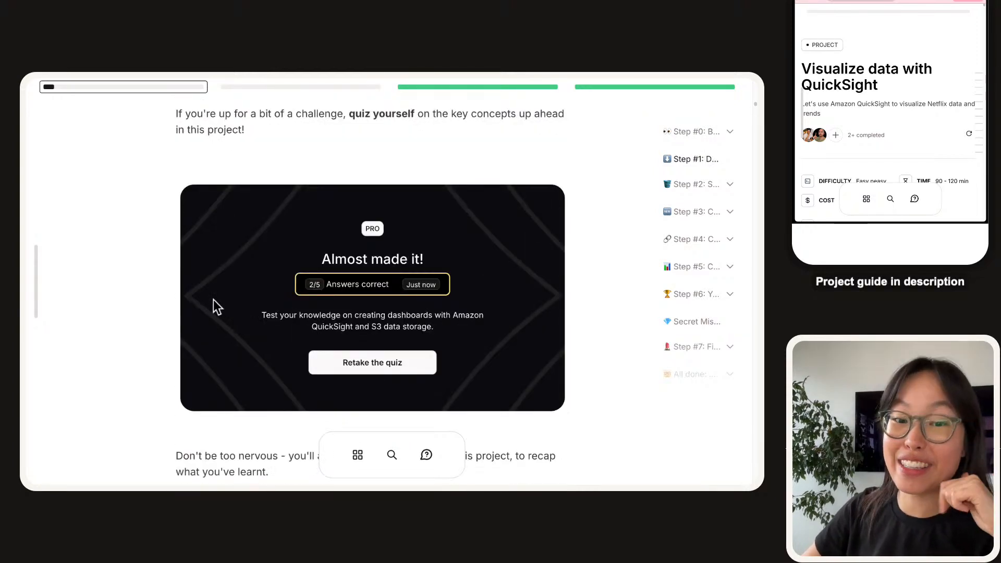
scroll(214, 303, down, 5)
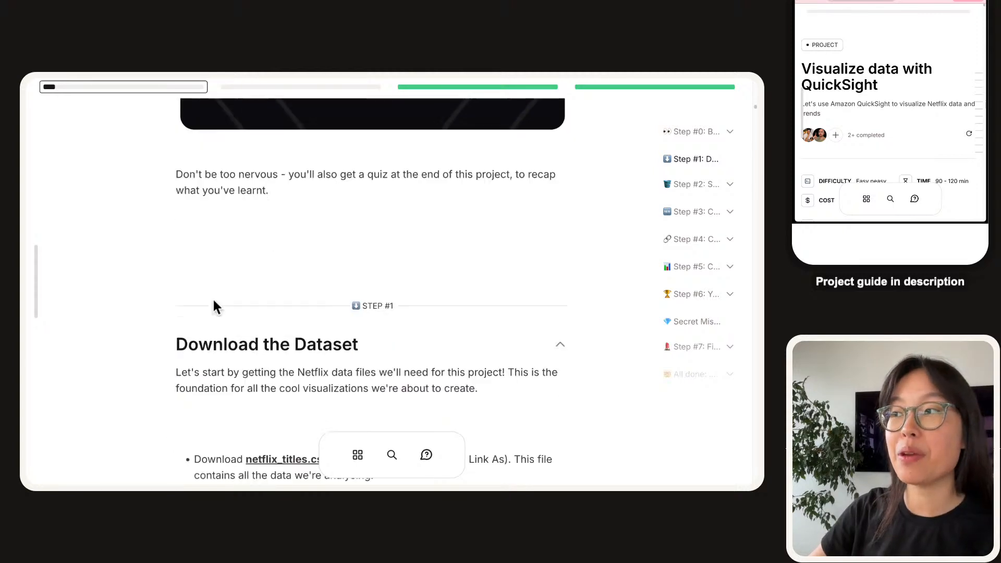
drag(459, 197, 153, 180)
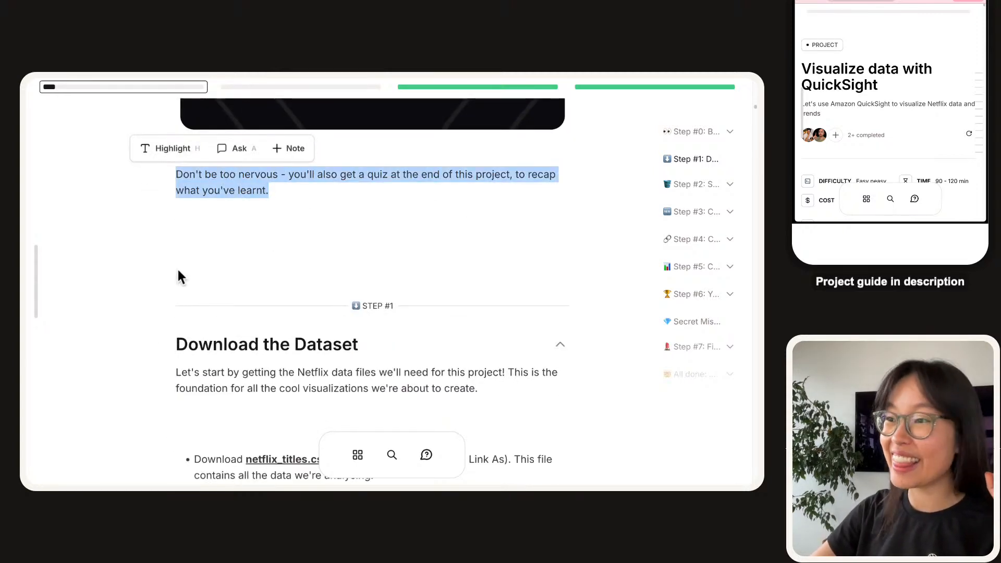
scroll(178, 272, down, 3)
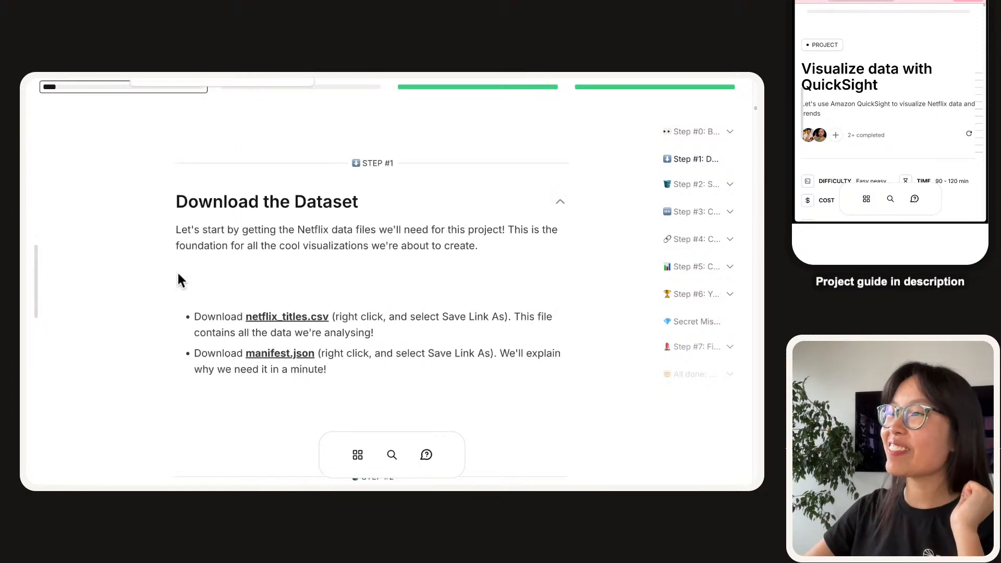
scroll(178, 280, down, 1)
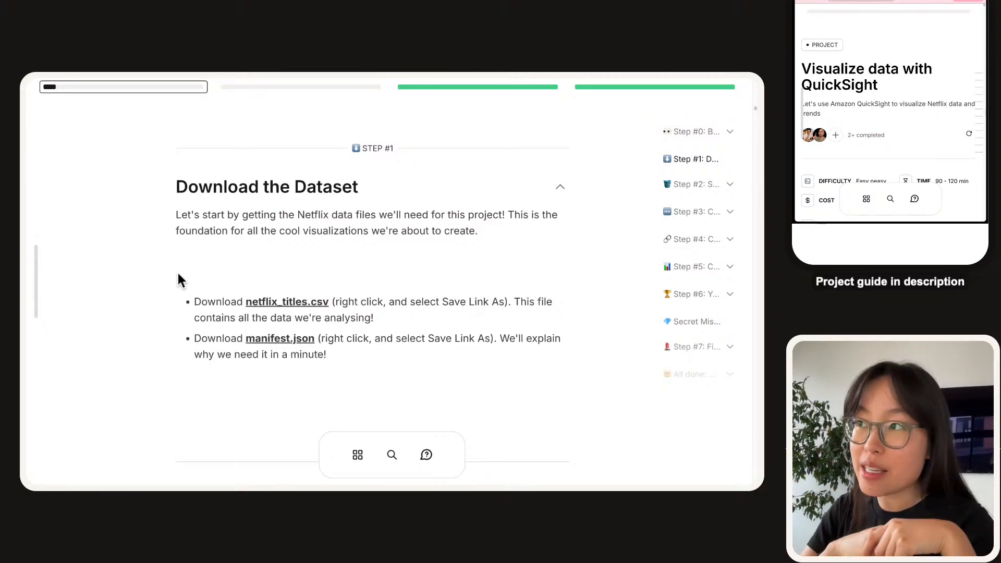
Save netflix_titles.csv from the guide's link into the Downloads folder.
right_click(286, 310)
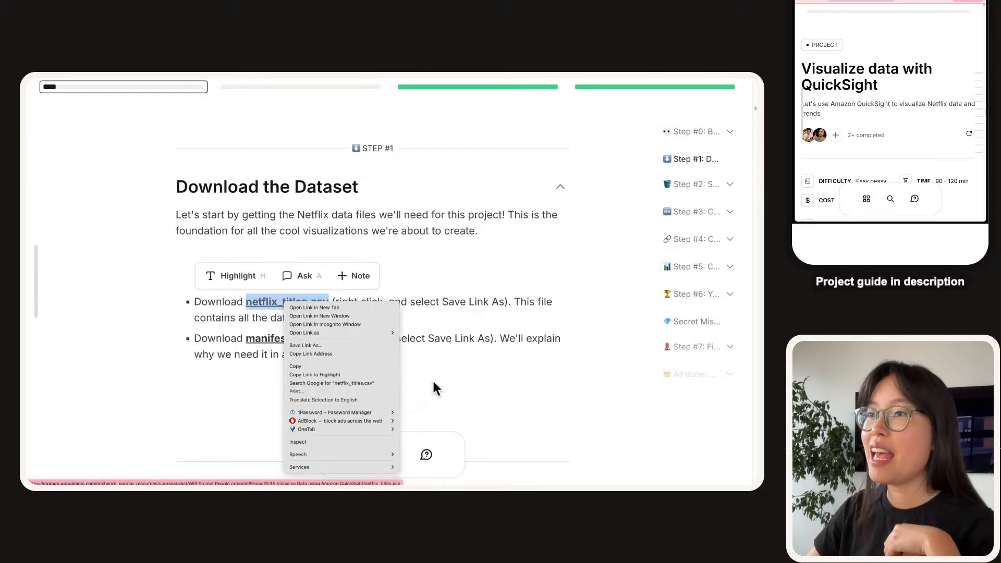
click(537, 283)
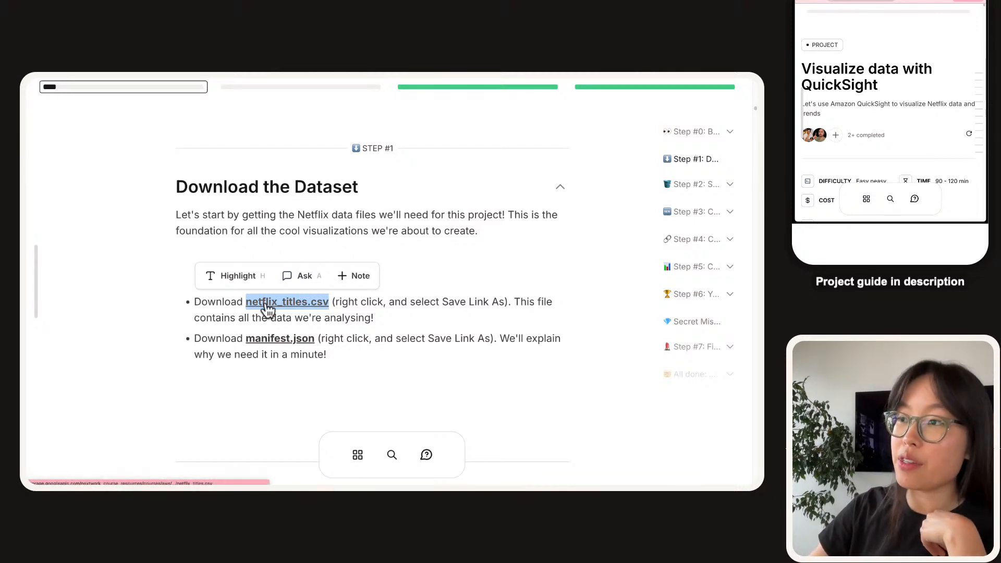
click(228, 339)
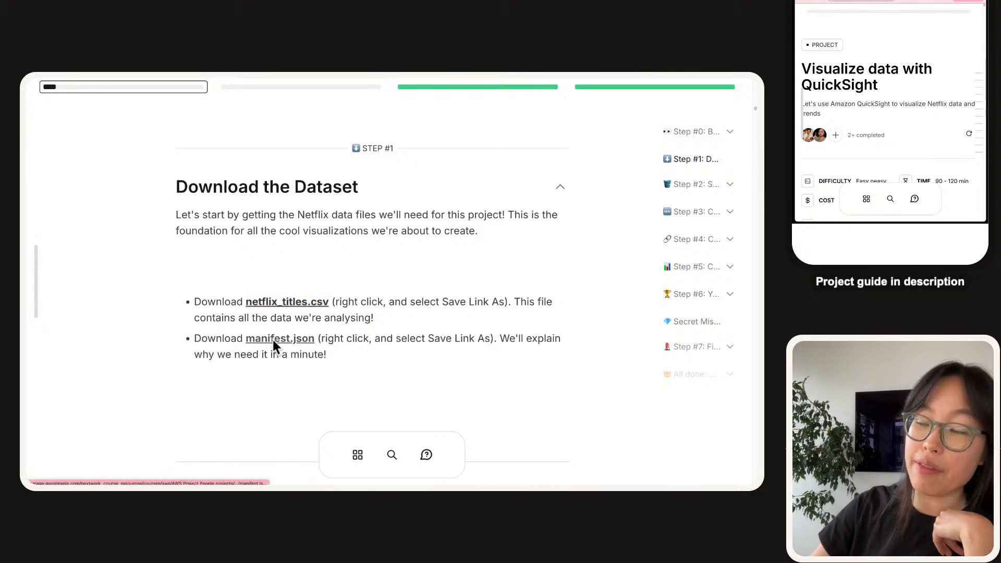
right_click(283, 307)
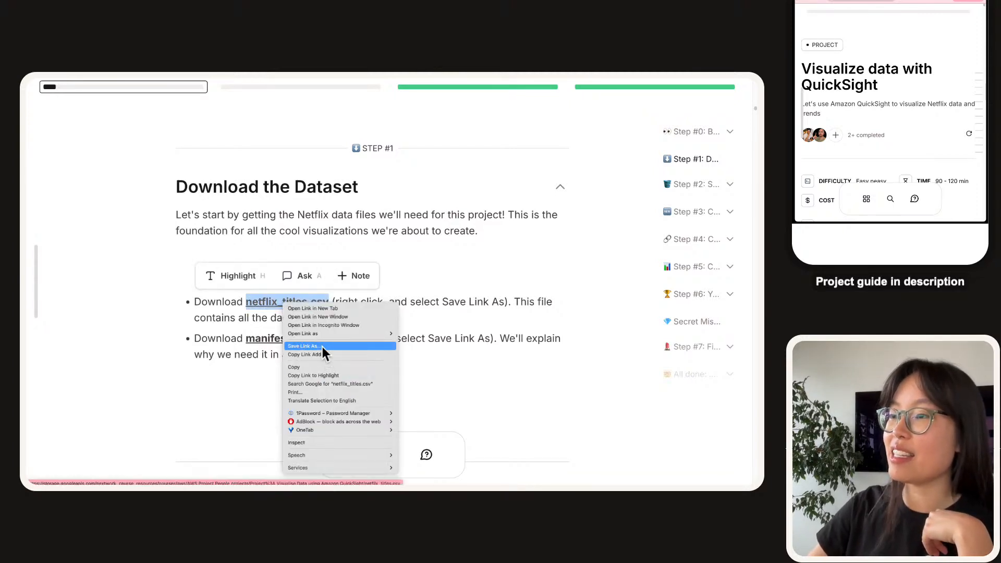
click(322, 346)
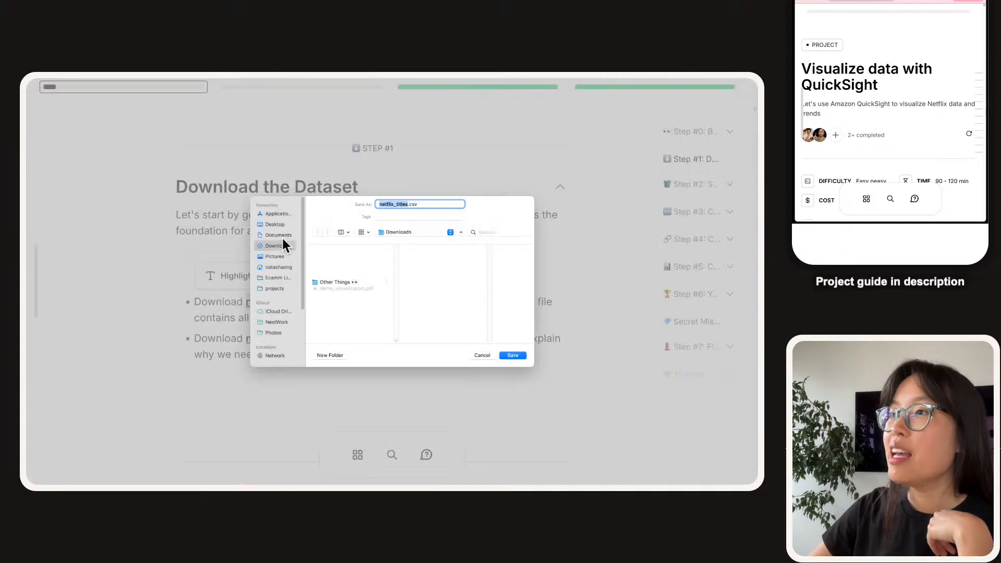
click(515, 355)
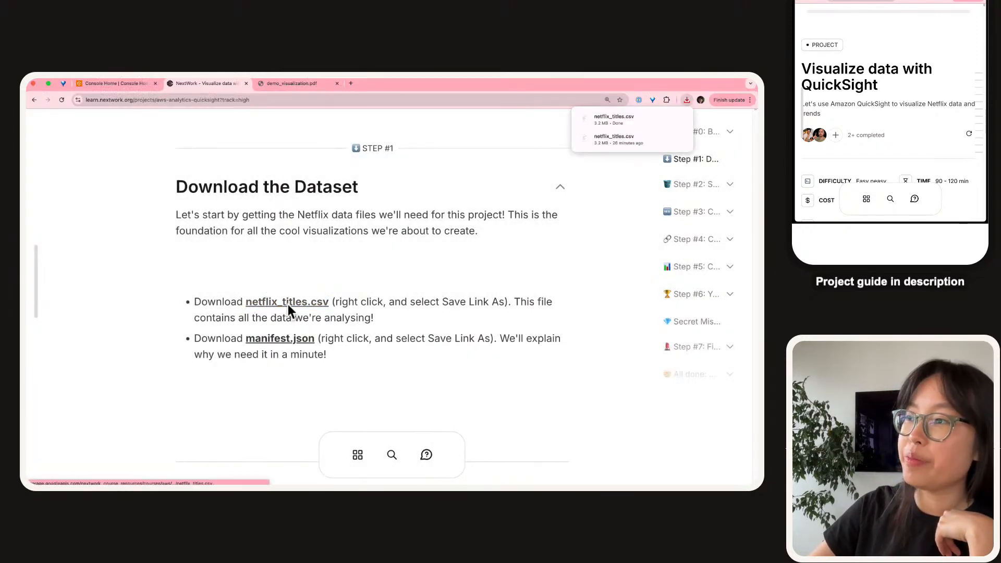
Save manifest.json from the guide's link into the Downloads folder.
scroll(288, 305, down, 1)
drag(440, 315, 180, 302)
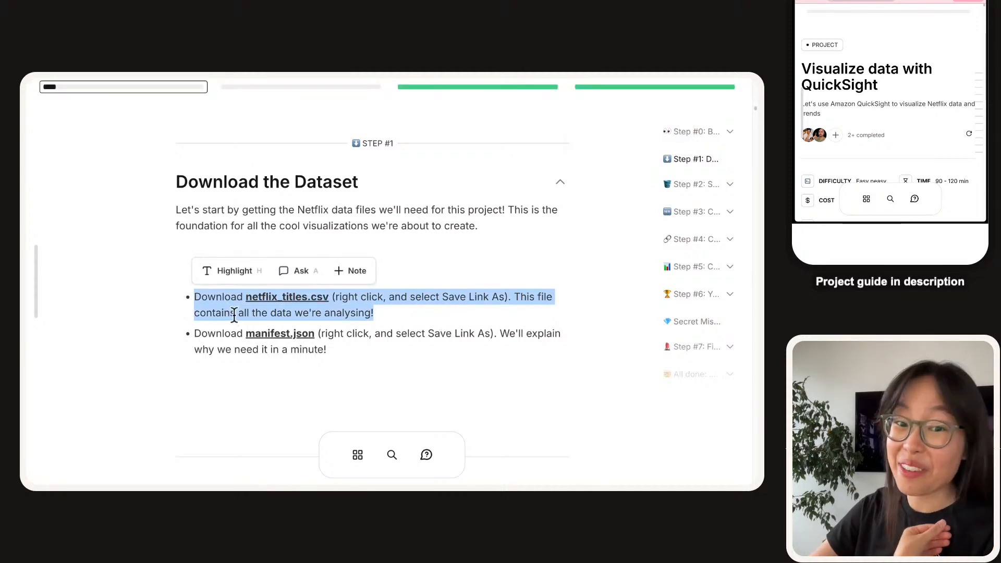
right_click(275, 334)
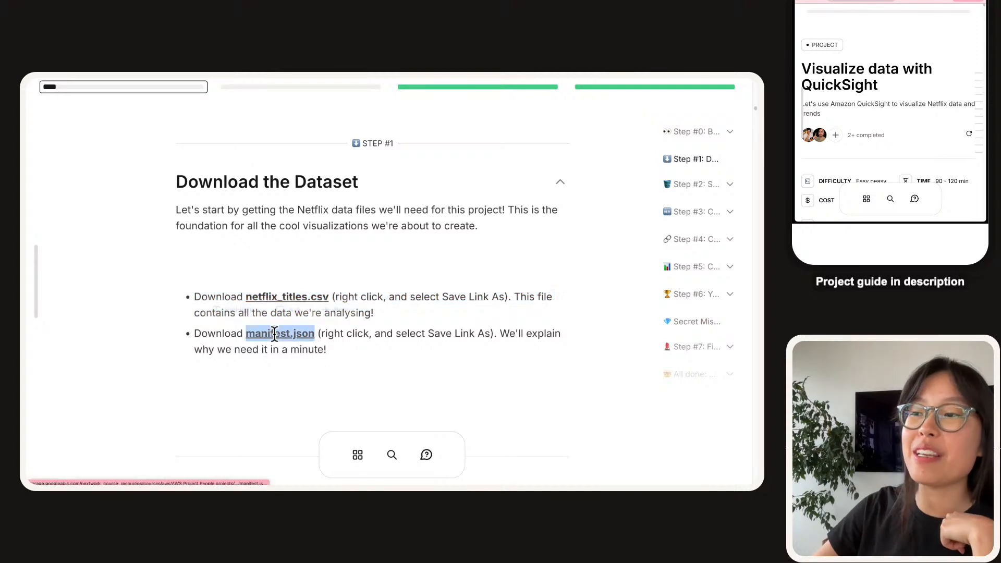
click(295, 353)
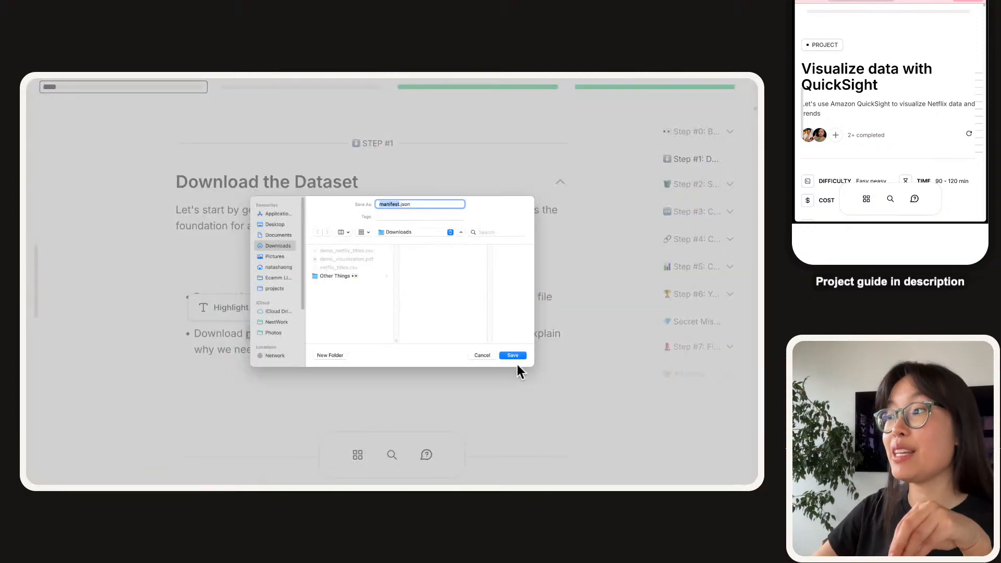
click(514, 359)
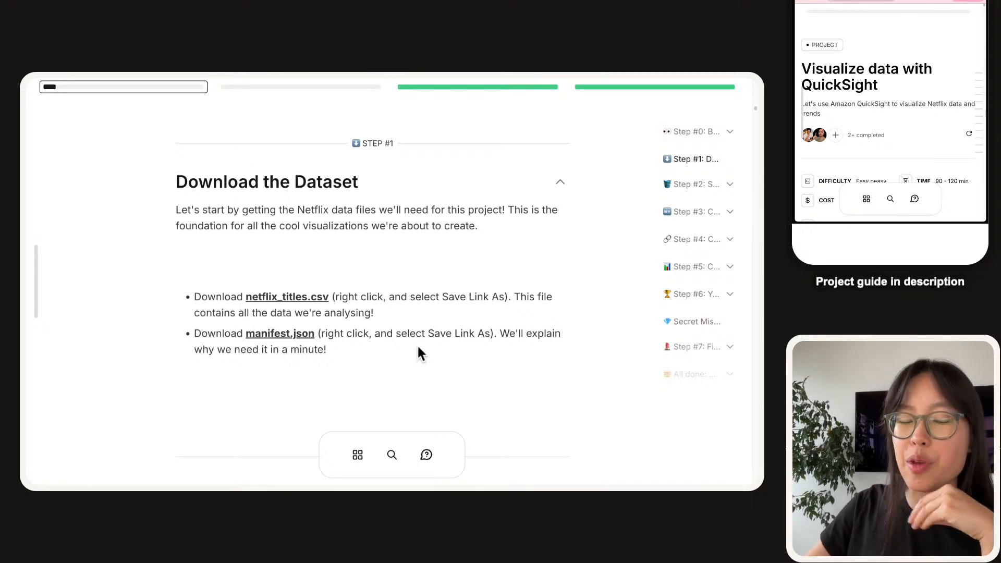
In Step #2, tick the 'Create an S3 bucket' and 'Upload the CSV file' tasks.
scroll(417, 347, down, 1)
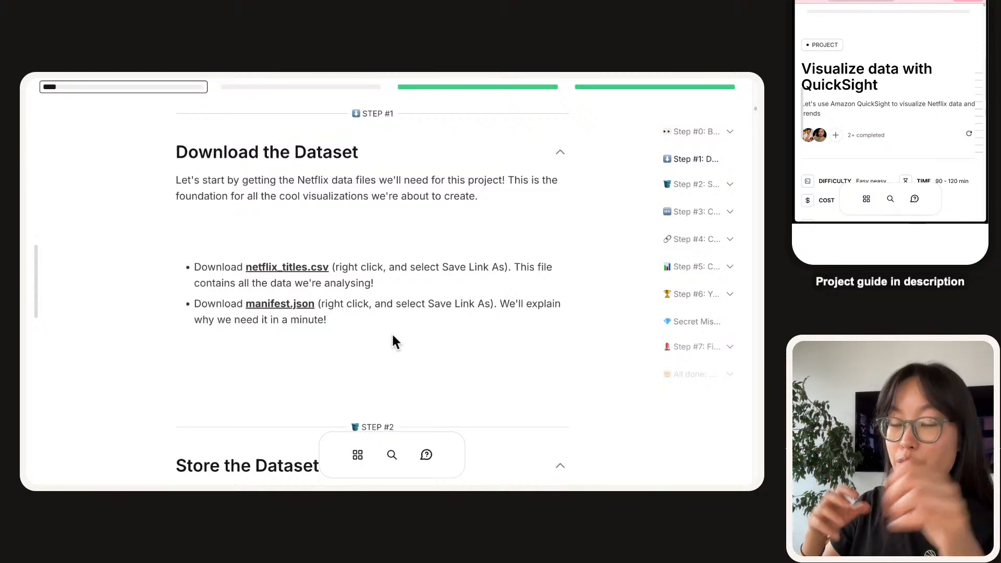
scroll(393, 333, down, 5)
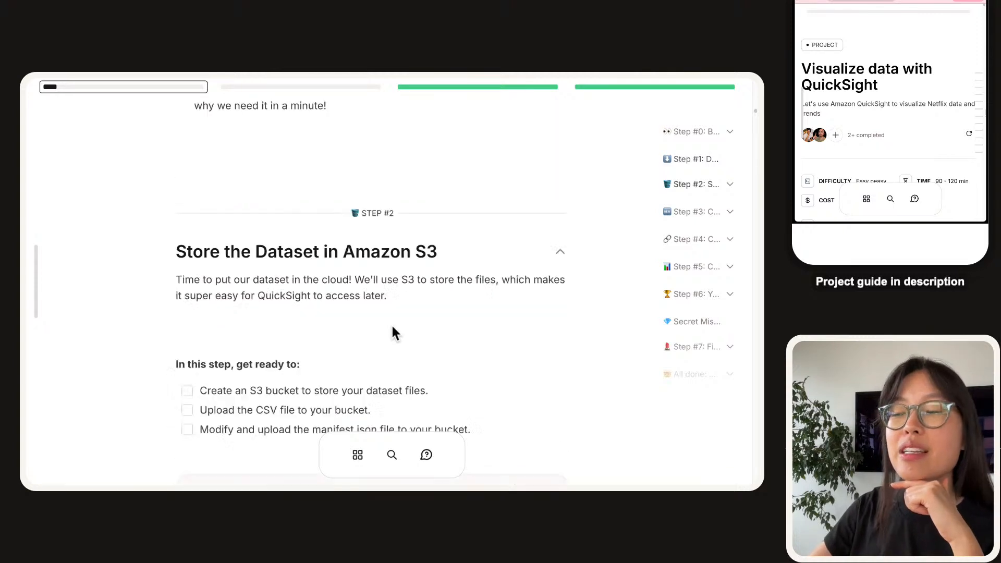
scroll(393, 329, down, 1)
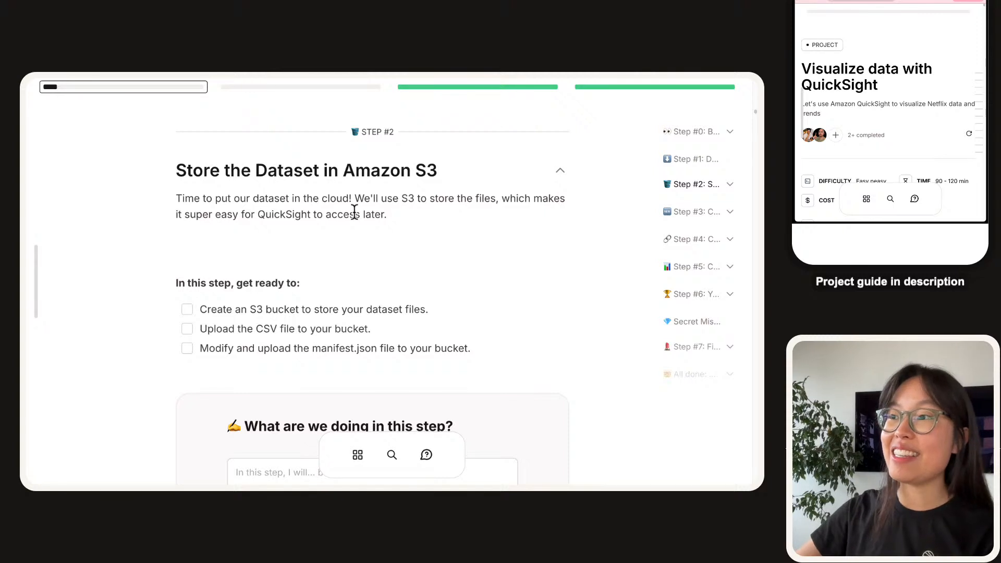
scroll(193, 234, down, 1)
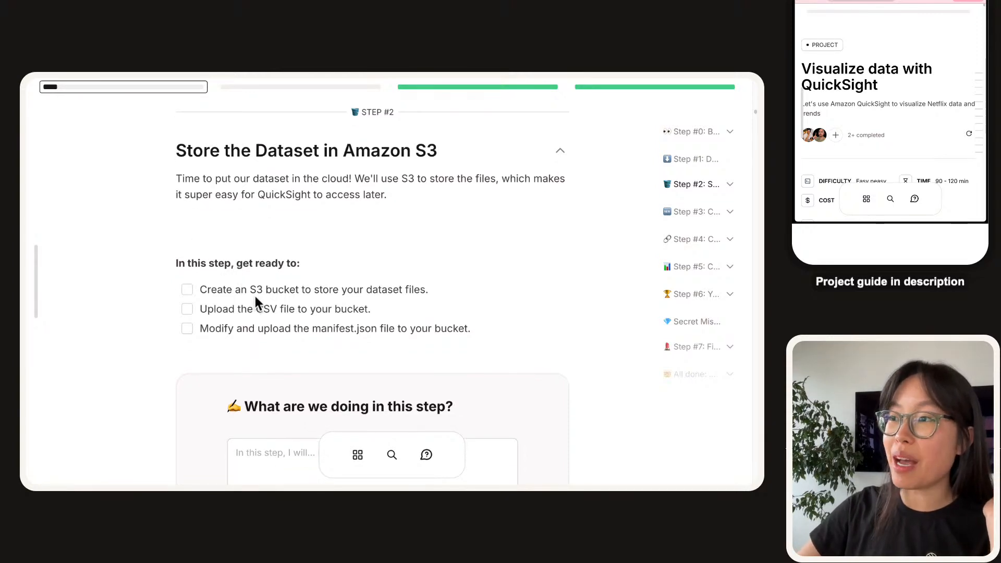
click(186, 291)
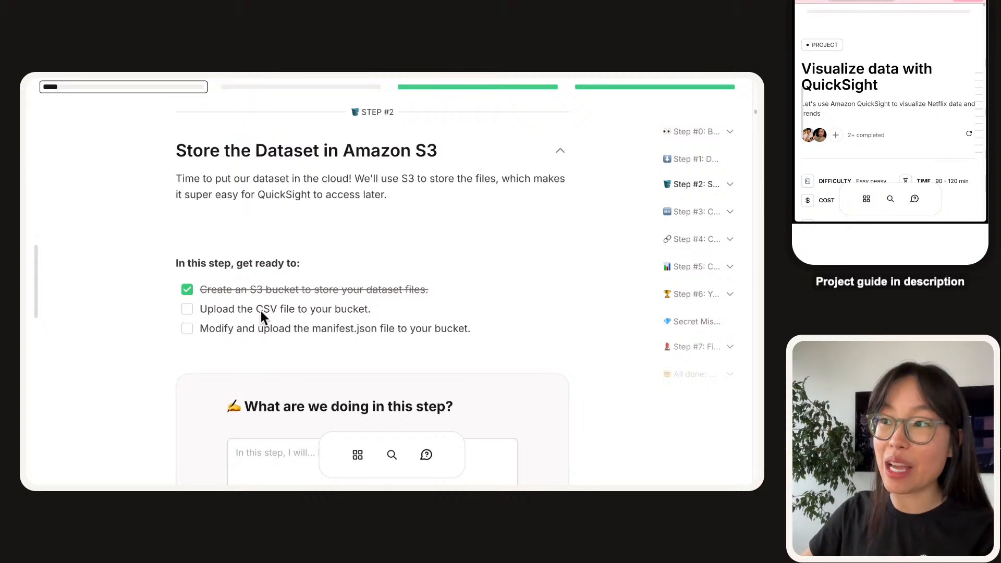
click(188, 309)
scroll(377, 360, down, 1)
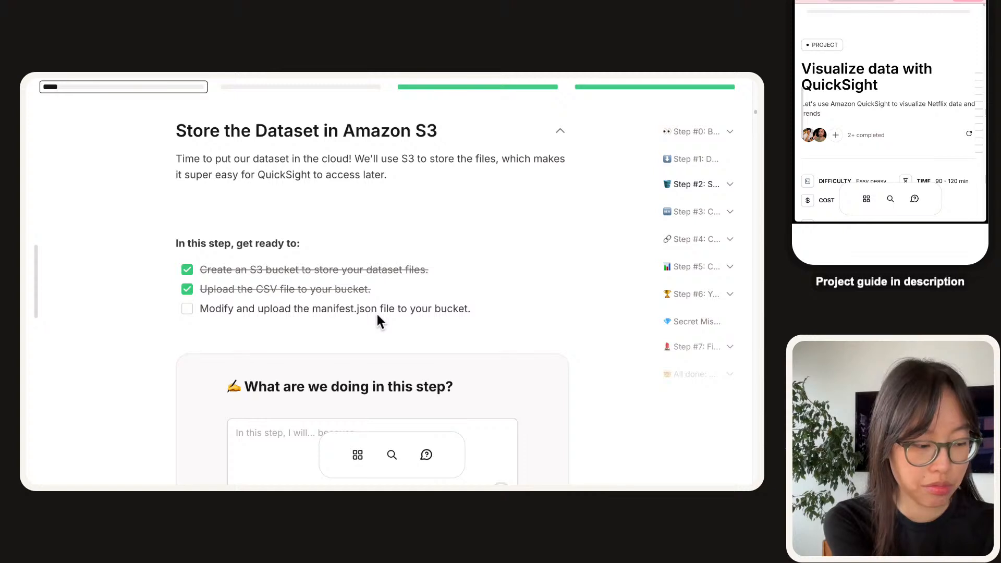
Draft the step summary, ending with 'the data that we're here to analyze with Quicksight.'.
scroll(377, 312, down, 4)
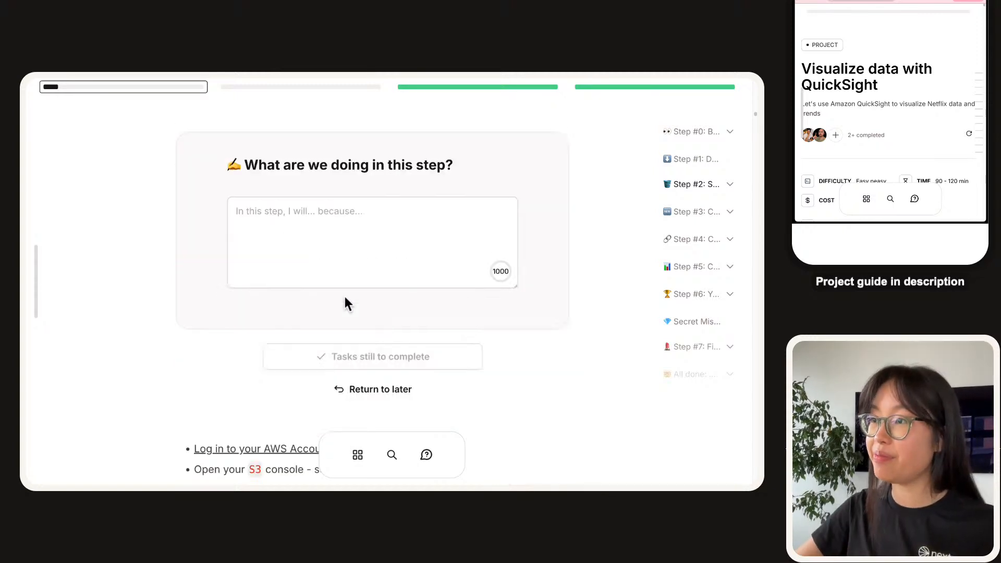
click(318, 213)
double_click(291, 212)
text(we)
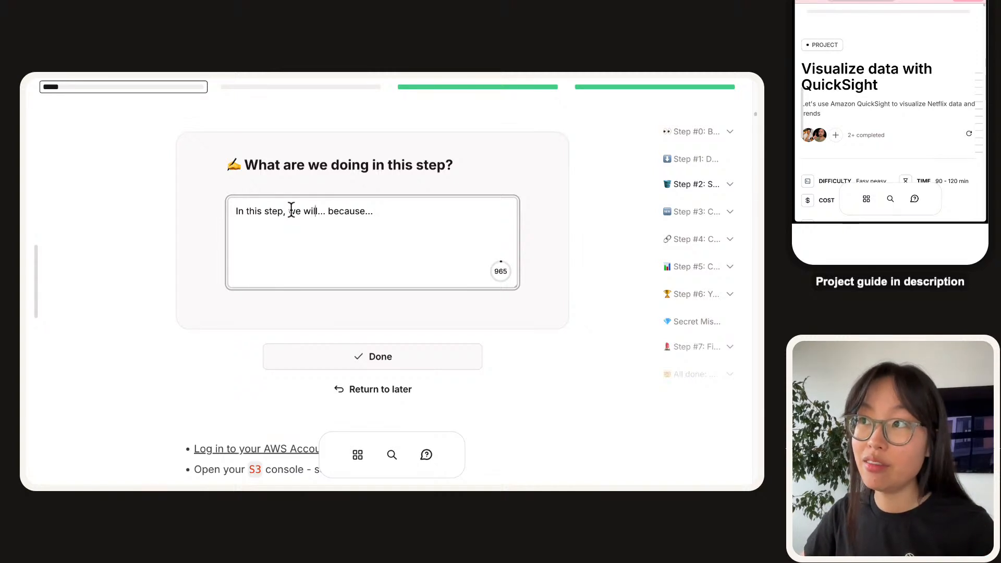
key(Right)
key(Right)
key(Right)
key(BackSpace)
key(BackSpace)
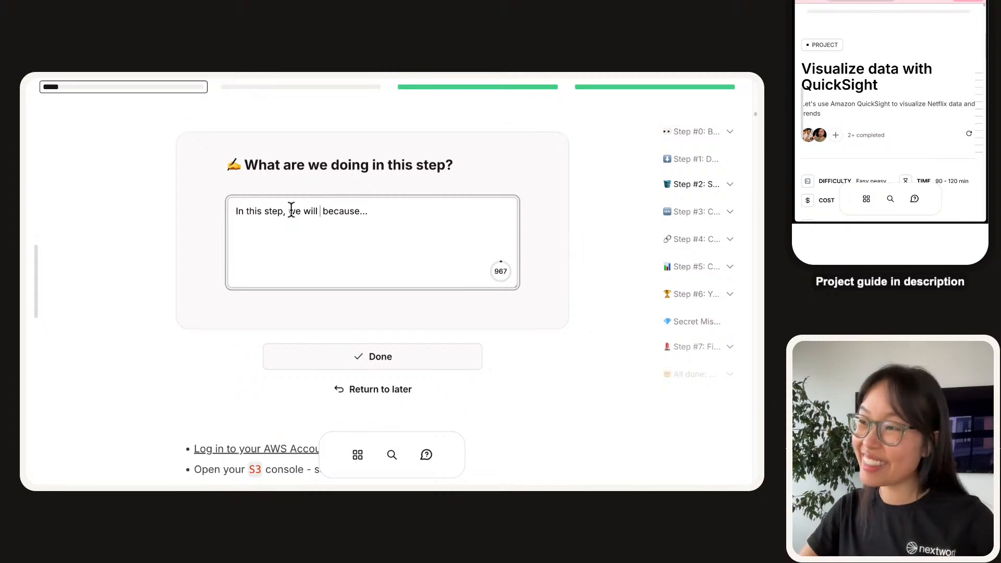
text(upload files,)
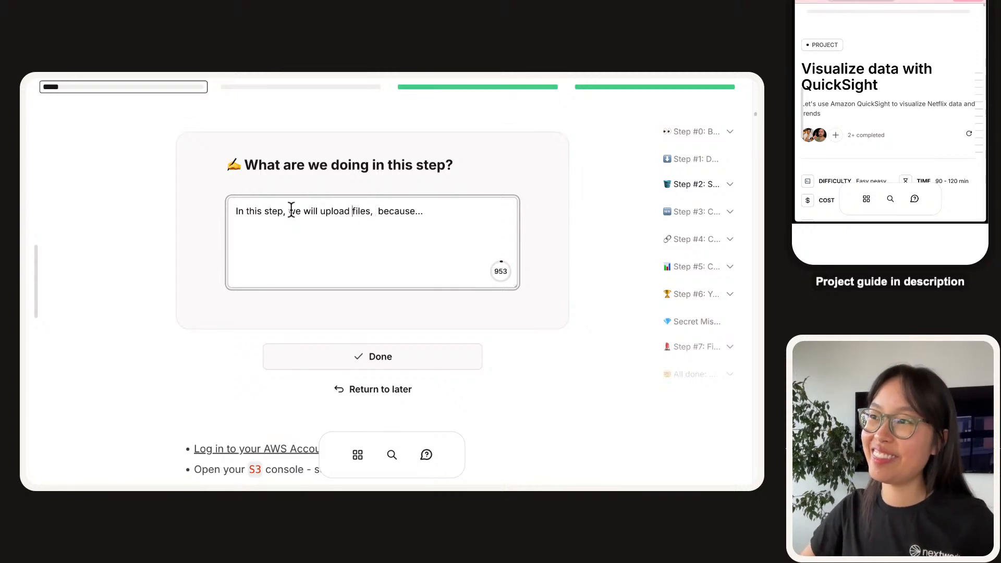
key(BackSpace)
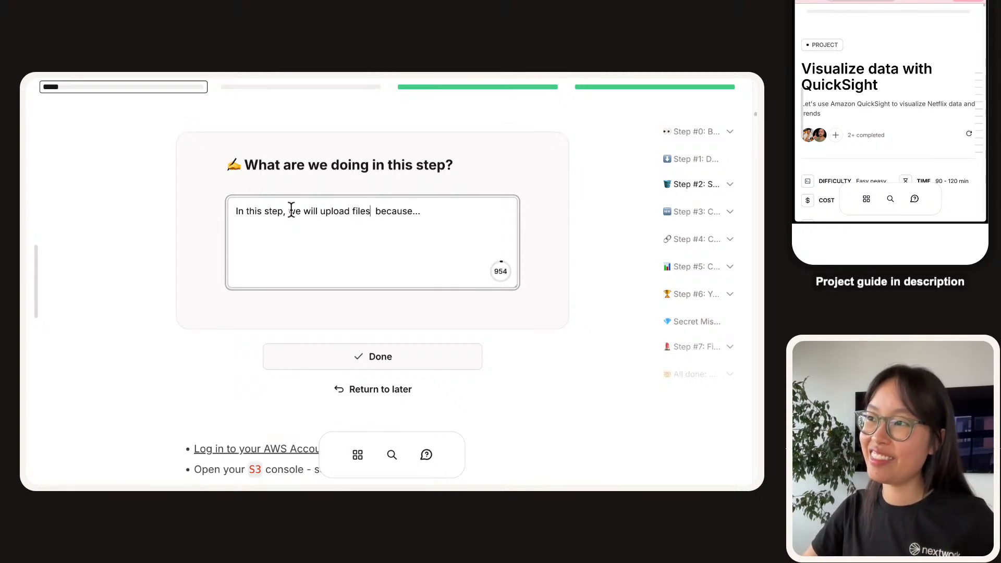
key(BackSpace)
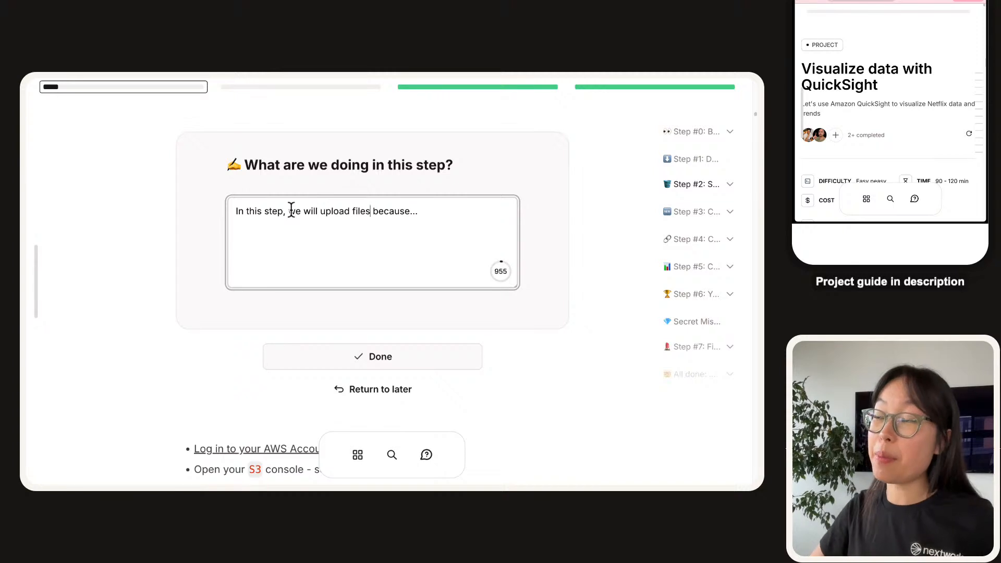
key(End)
key(alt+shift+Right)
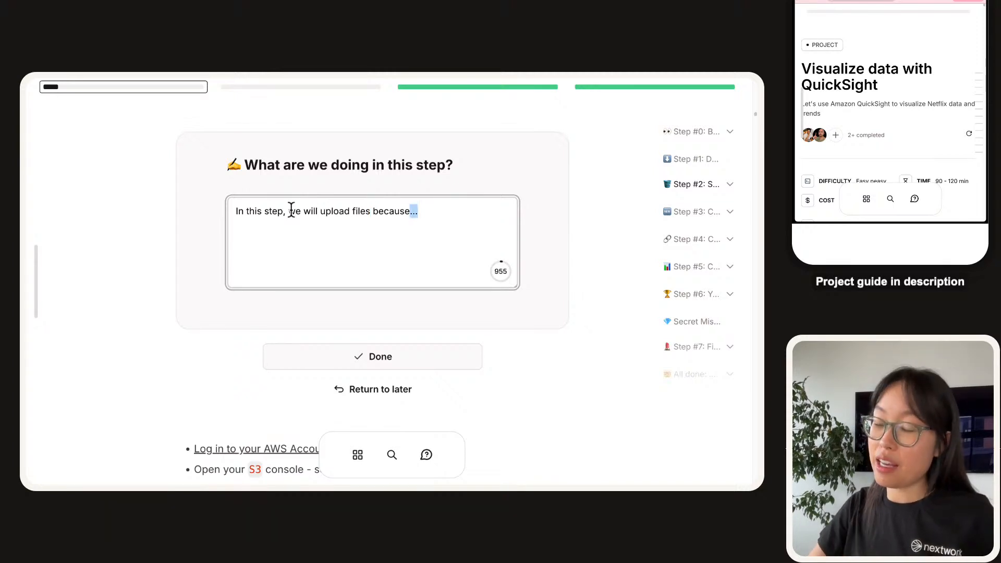
text(tghat)
key(BackSpace)
key(BackSpace)
key(BackSpace)
key(BackSpace)
text(h)
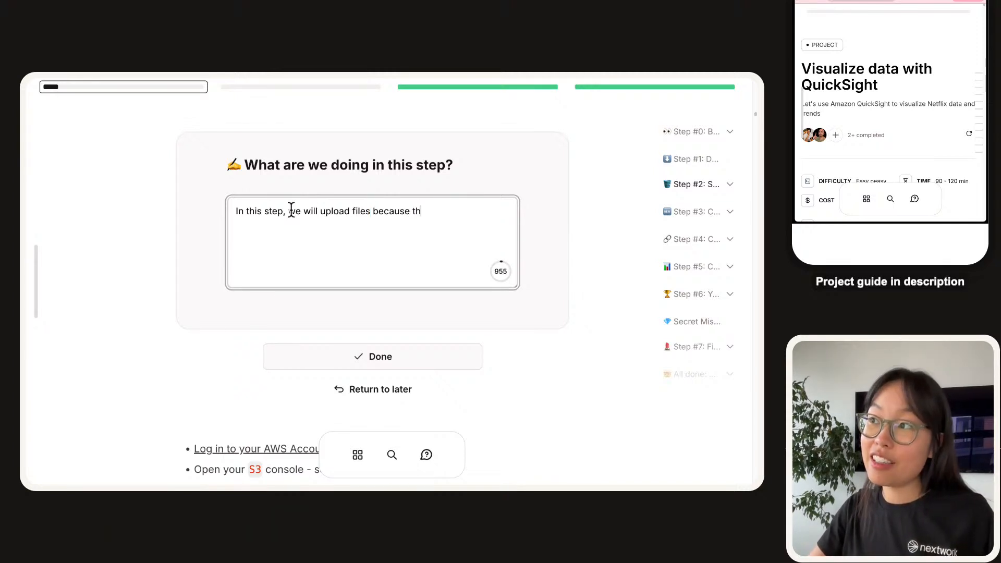
text(at is the data that we')
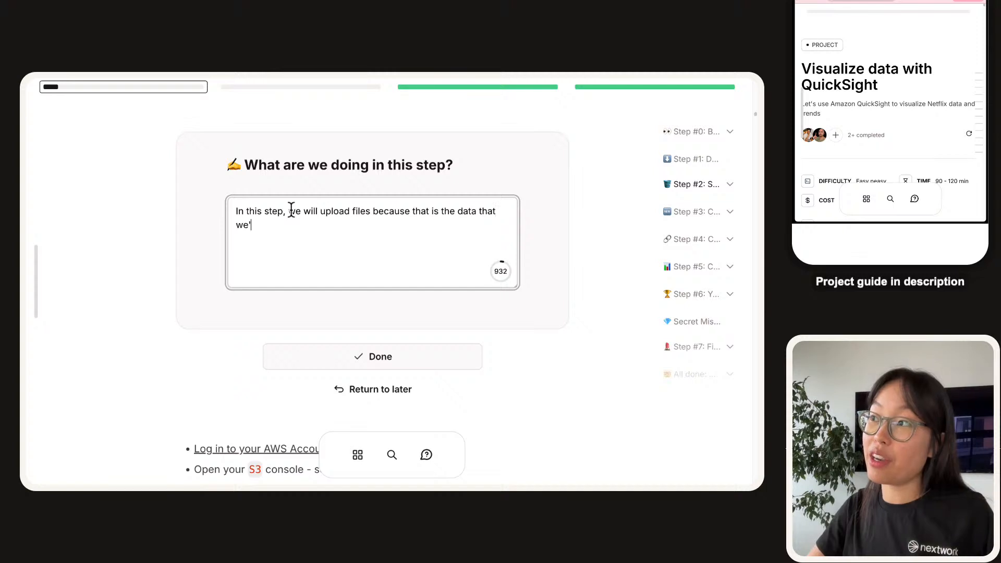
text(re here to )
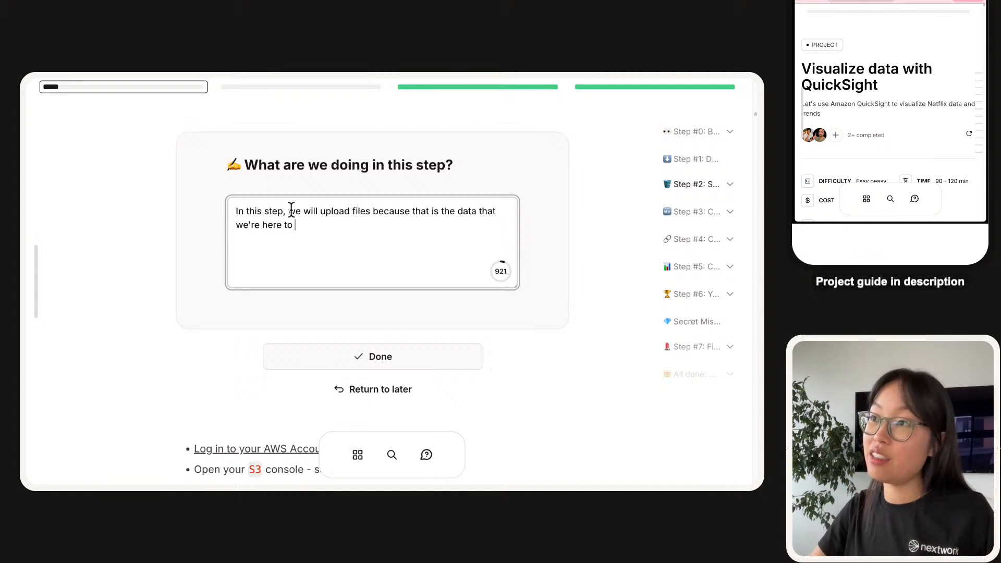
text(analyze with u)
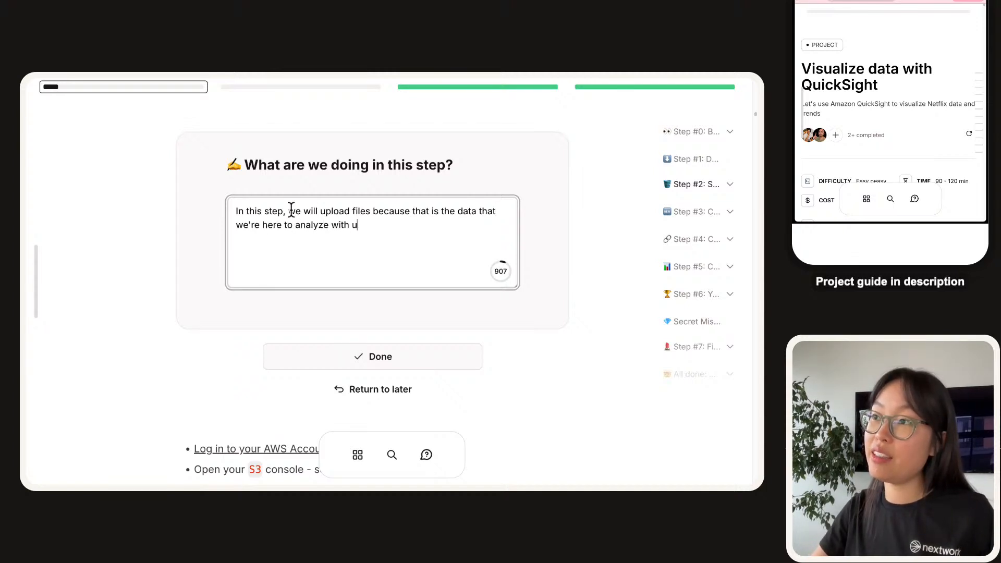
key(BackSpace)
text(Quick)
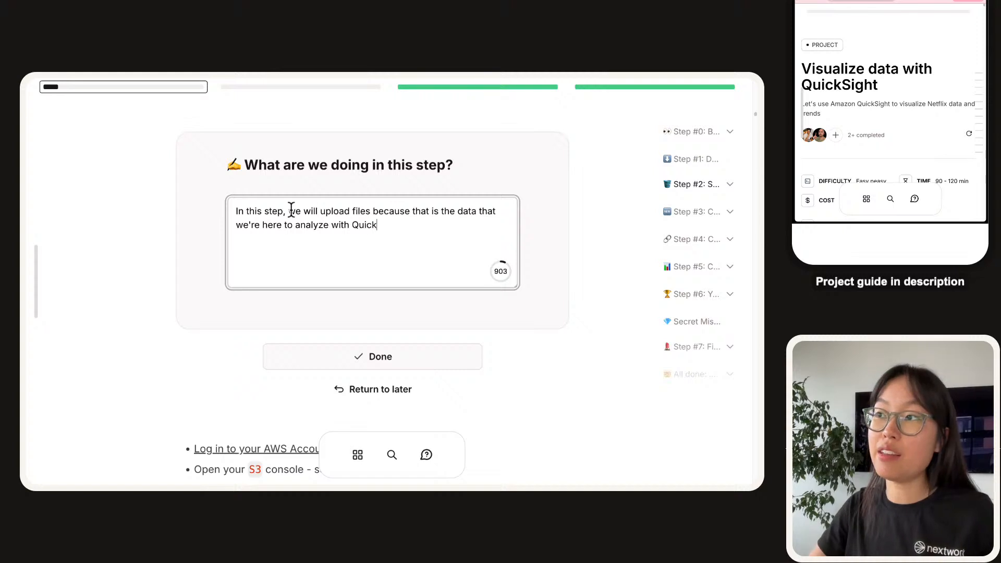
text(sight.)
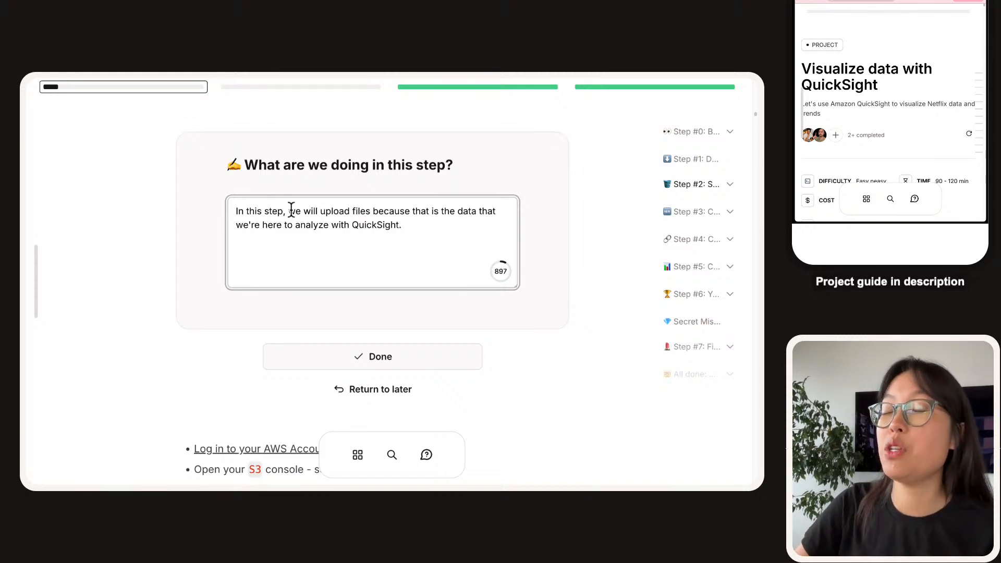
Revise the summary to mention setting up a storage bucket in S3, uploading and updating files, then submit it.
drag(326, 212, 363, 213)
click(364, 214)
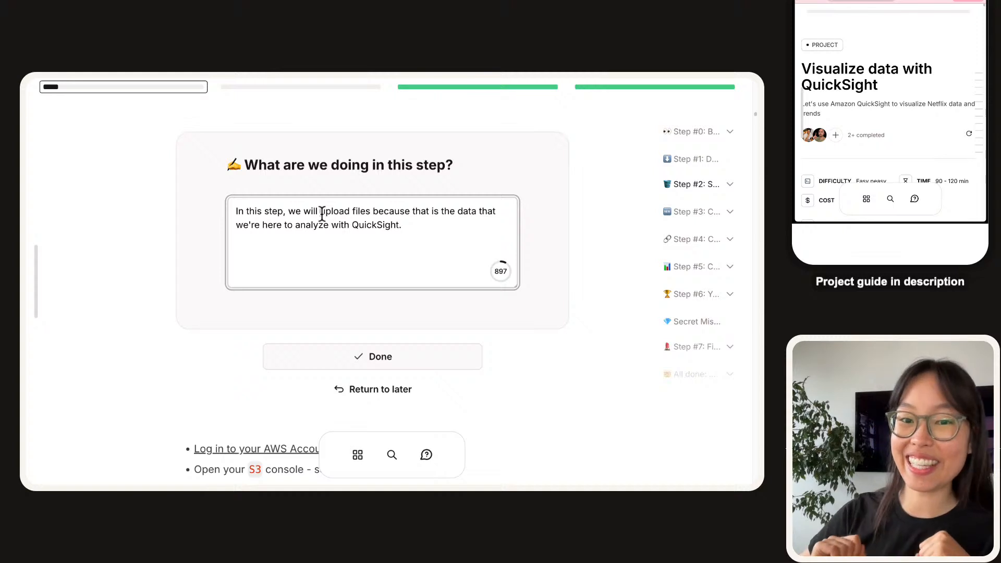
click(322, 214)
text(set up )
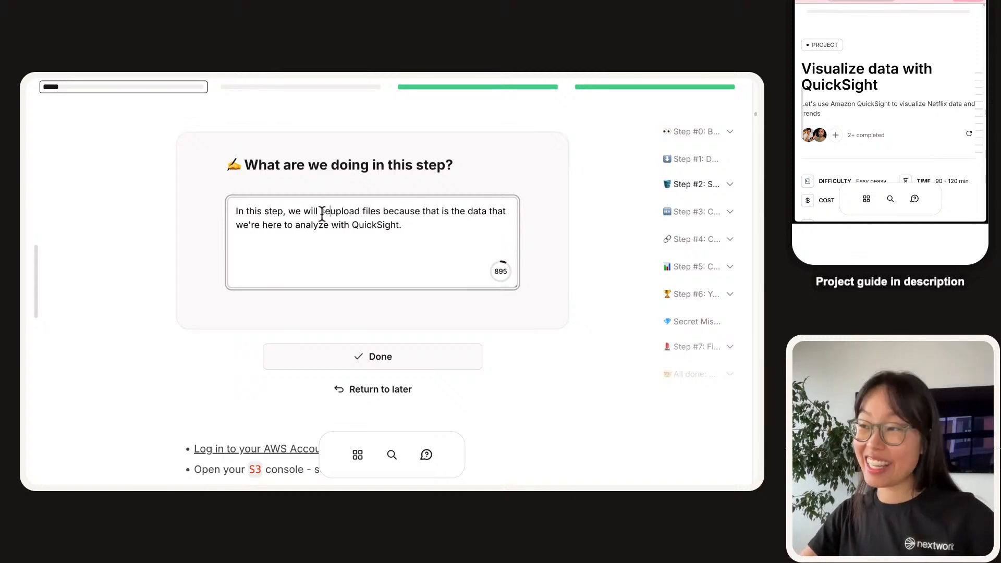
text(storag buck)
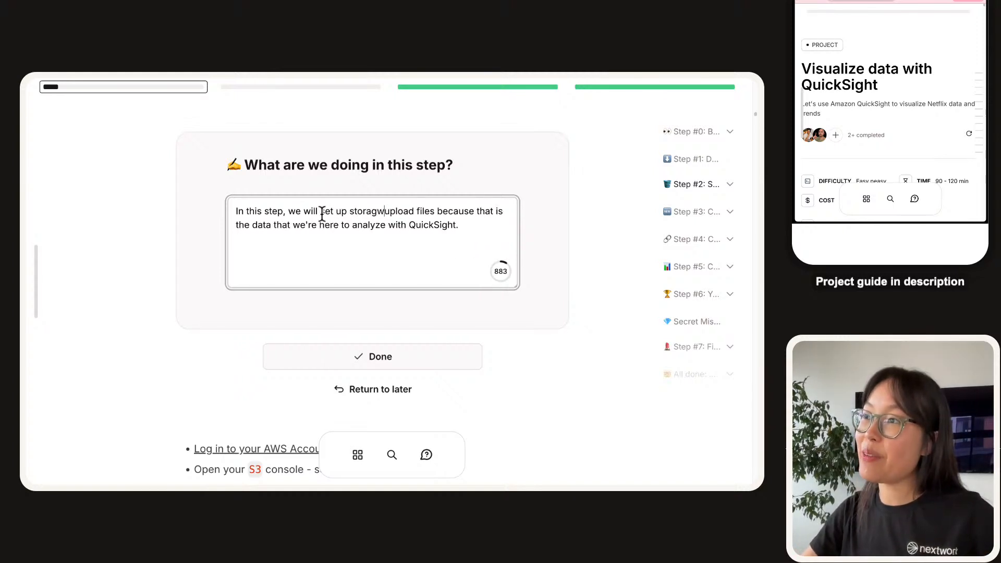
key(BackSpace)
key(BackSpace)
key(BackSpace)
key(BackSpace)
key(BackSpace)
text(e)
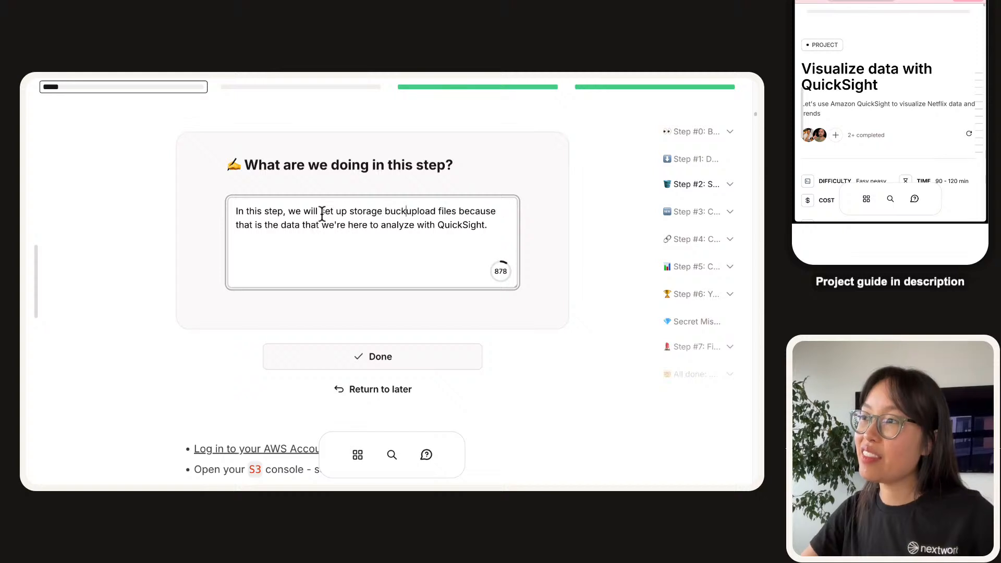
text( bucket in S3, uplo)
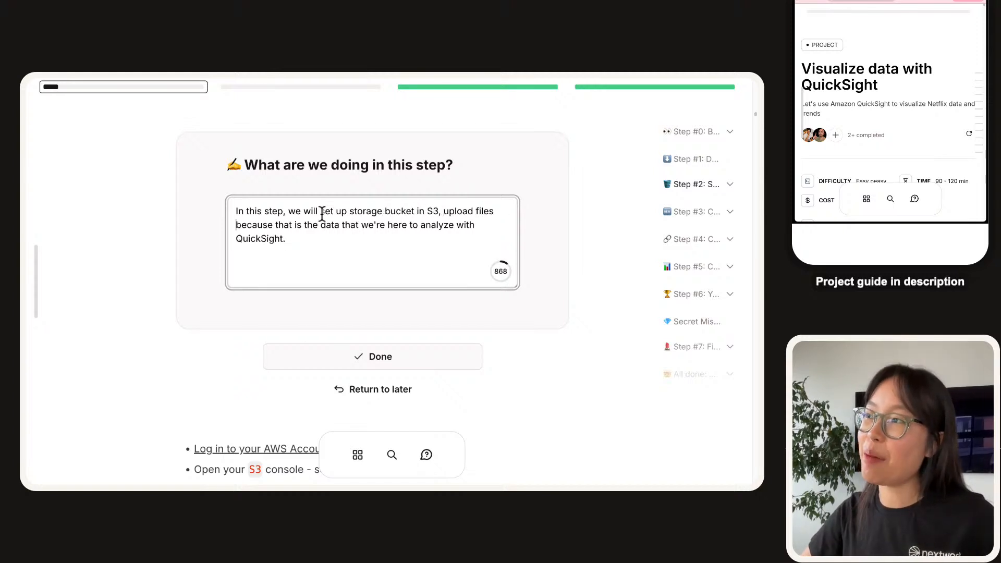
text(ad files and update one of hte)
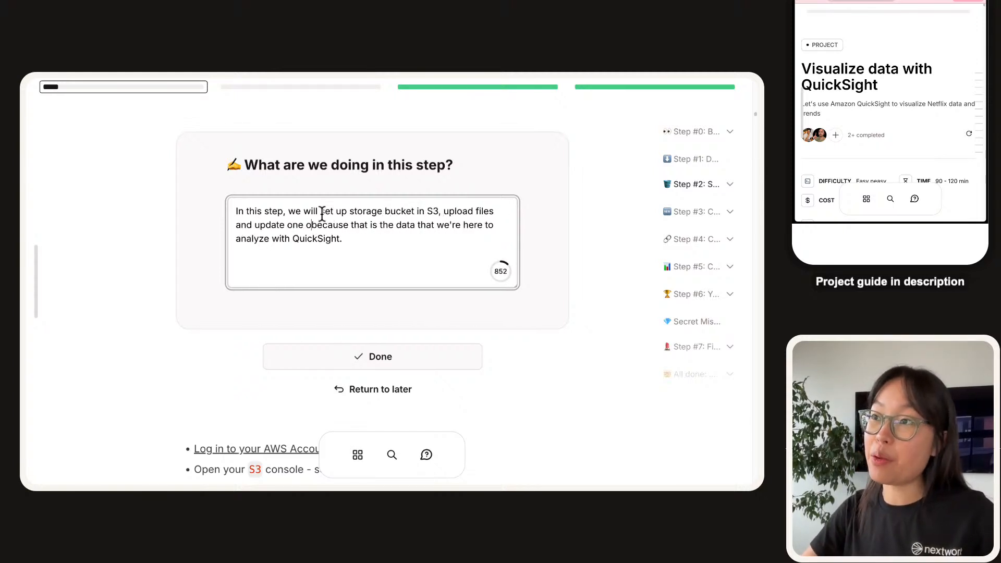
key(BackSpace)
key(BackSpace)
key(BackSpace)
key(BackSpace)
text(the files we)
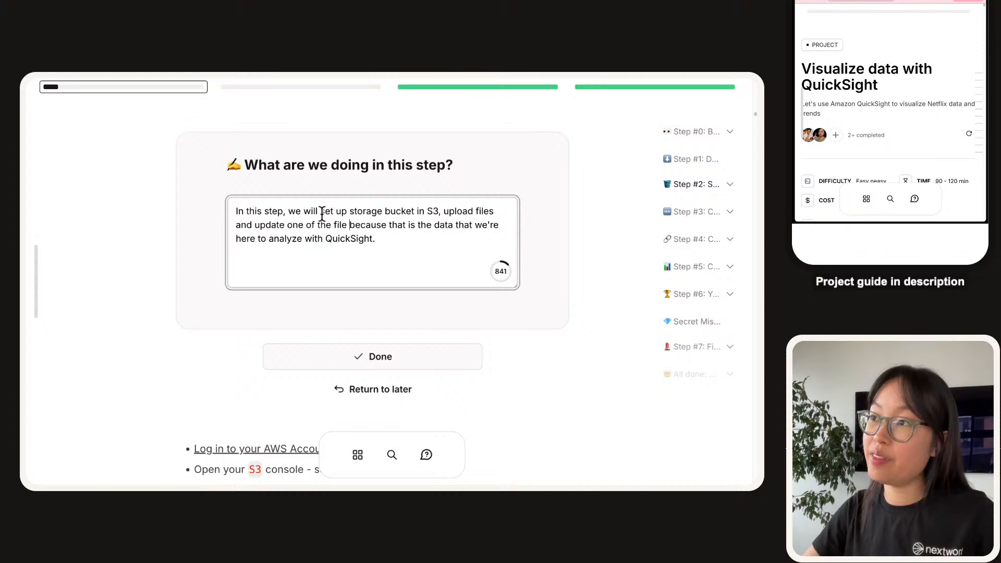
text( upload.)
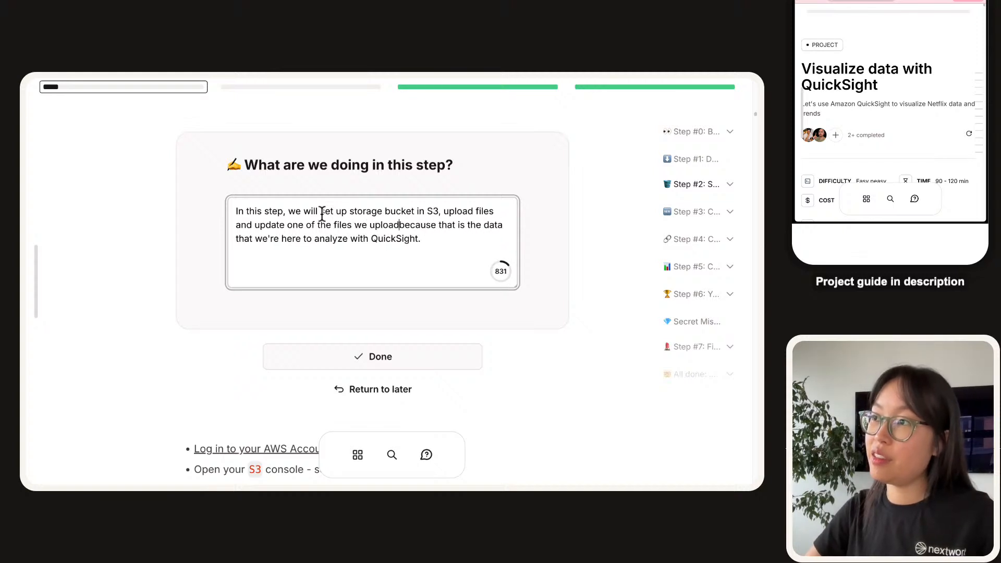
key(BackSpace)
key(BackSpace)
text(-)
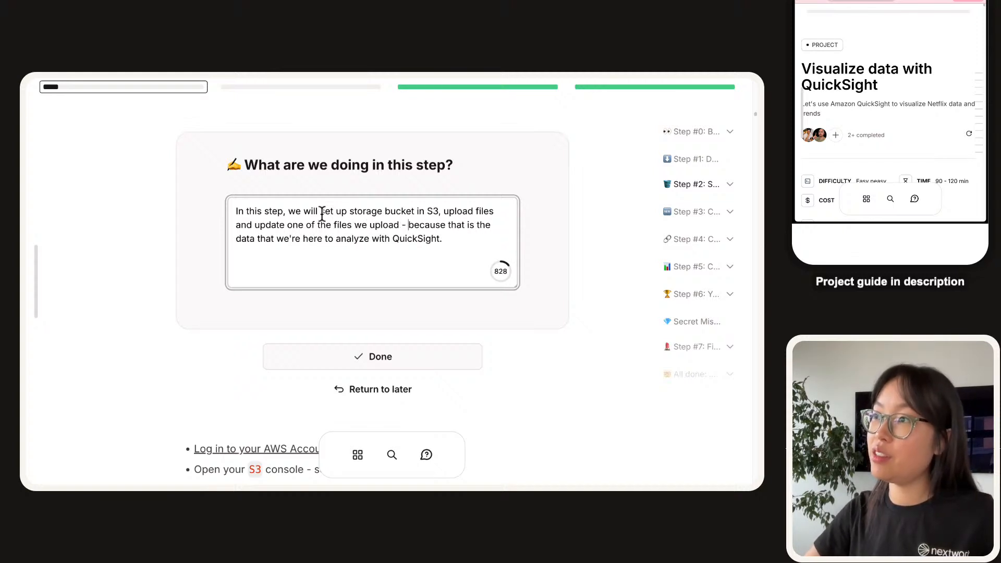
key(alt+shift+Right)
key(alt+shift+Right)
key(alt+shift+Right)
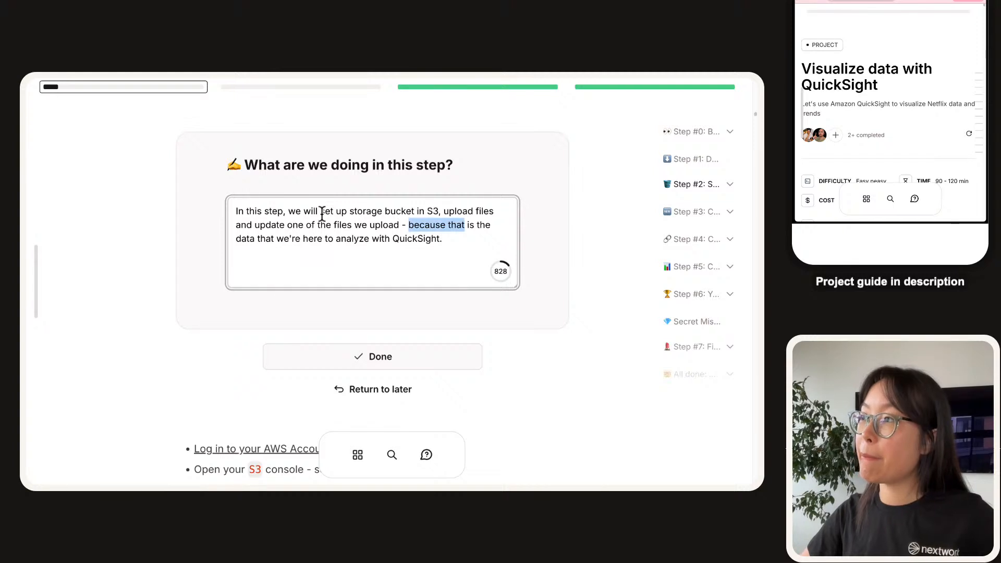
text(the files we upload con)
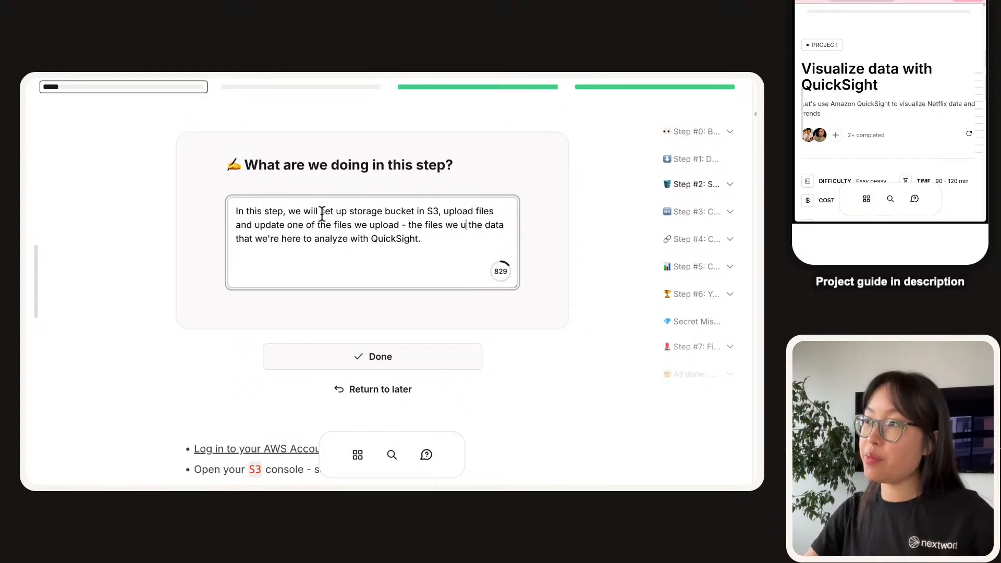
text(tain)
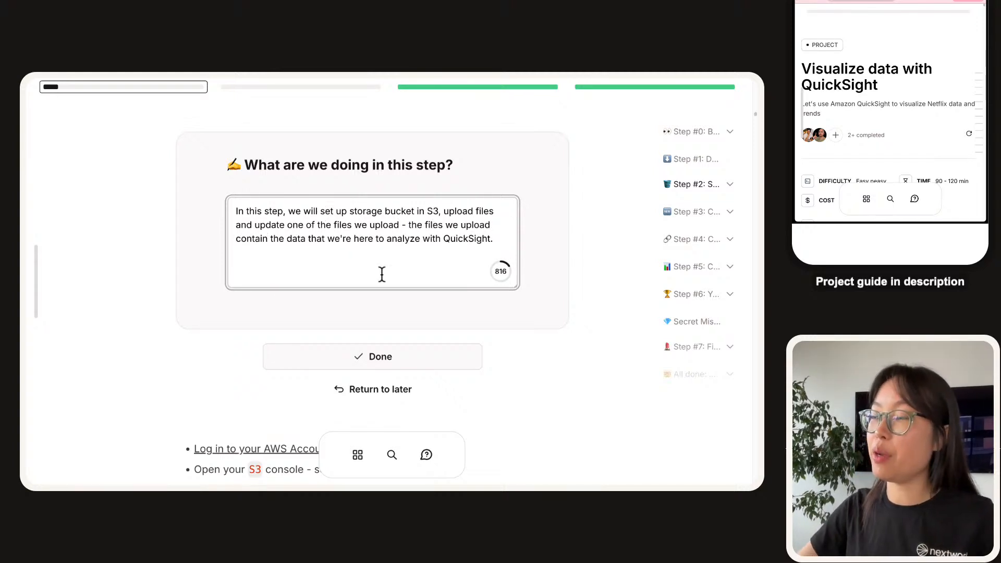
click(390, 364)
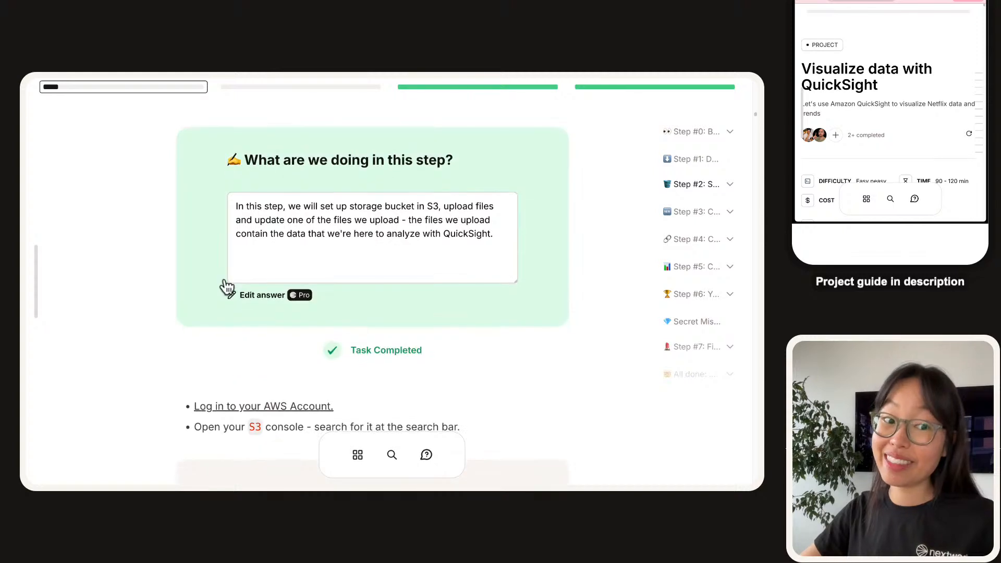
Tick off the manifest.json task and switch to the AWS Console Home tab.
scroll(224, 279, down, 2)
scroll(223, 286, down, 2)
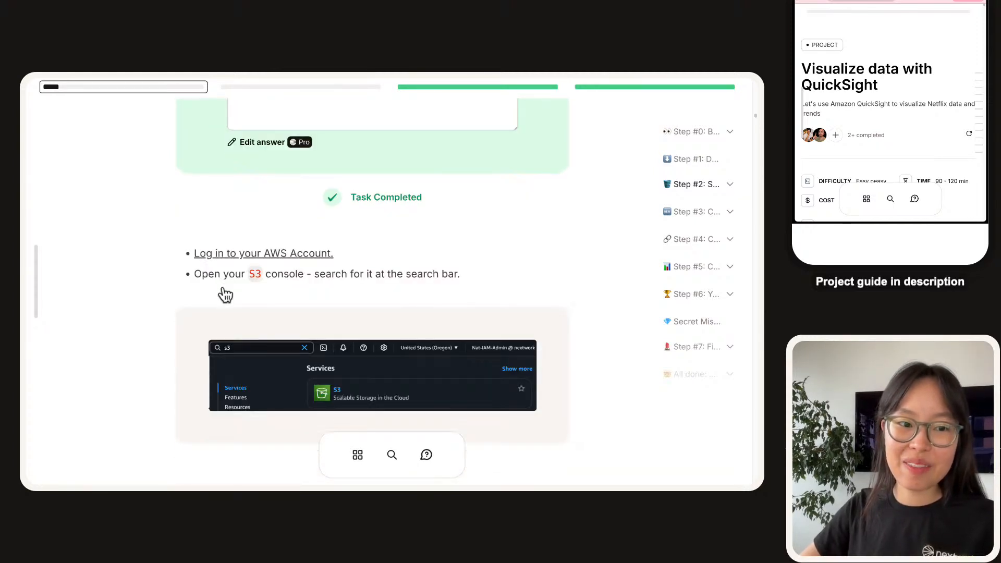
scroll(261, 282, down, 2)
scroll(245, 291, up, 10)
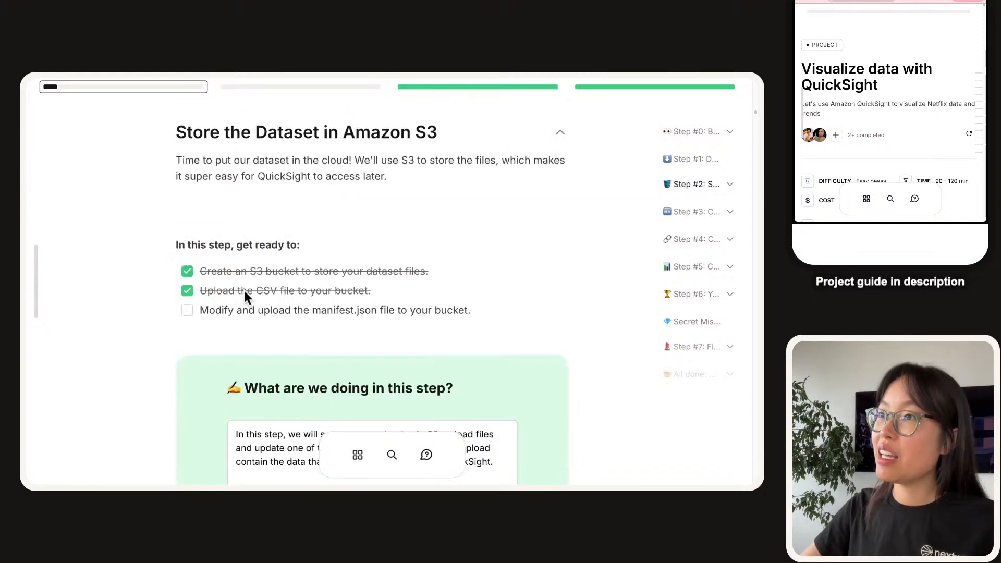
click(188, 311)
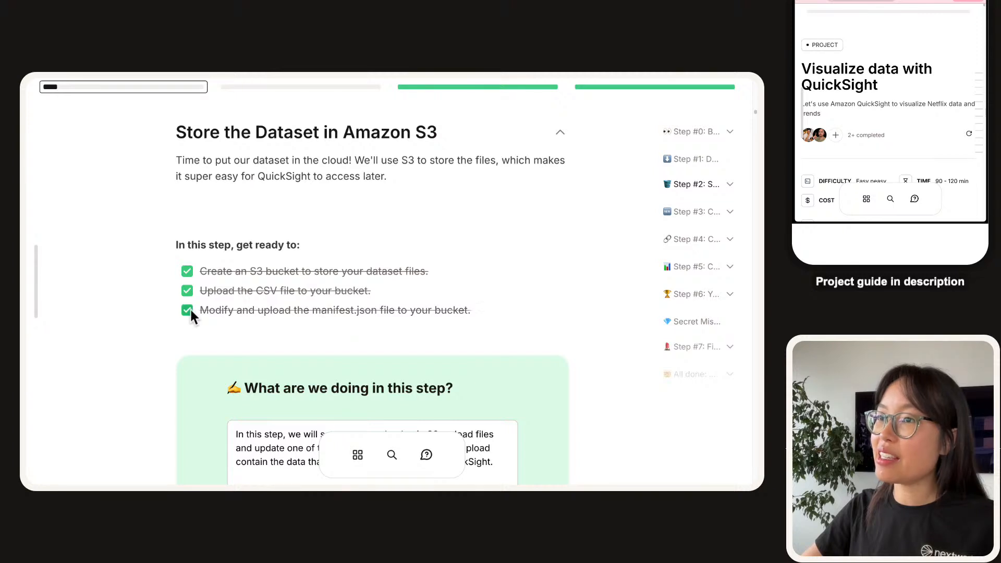
scroll(191, 313, down, 7)
scroll(192, 316, down, 1)
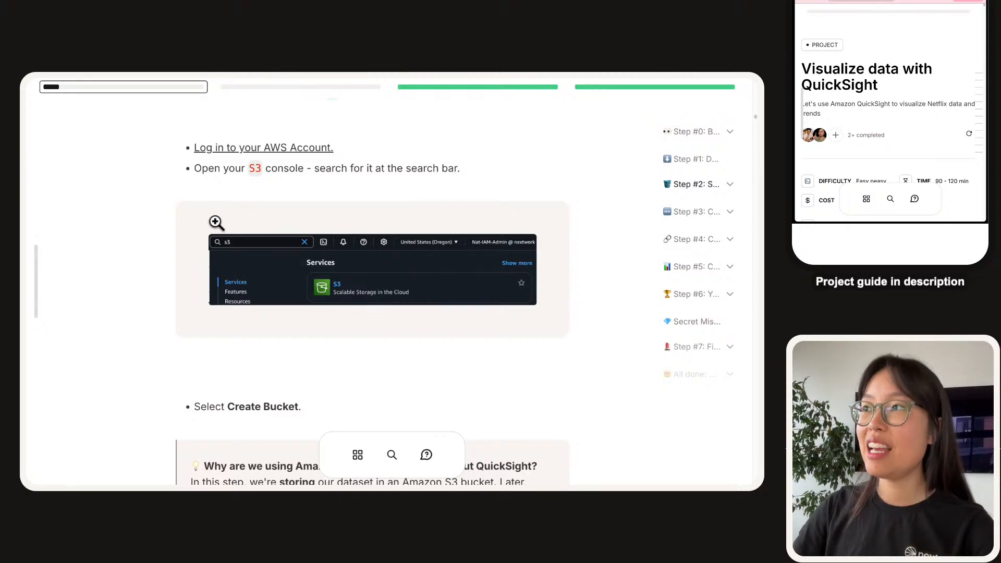
mouse_move(113, 102)
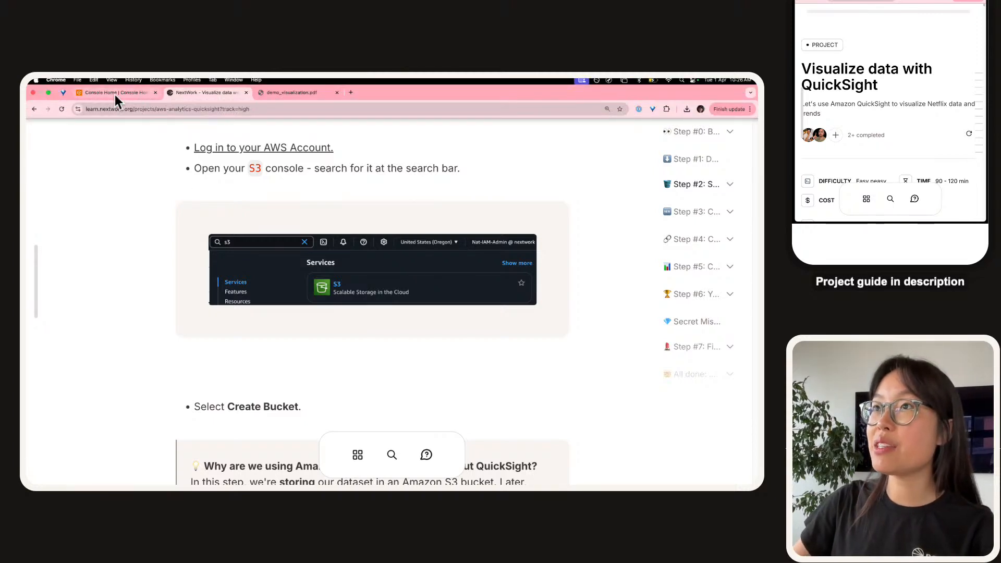
click(115, 95)
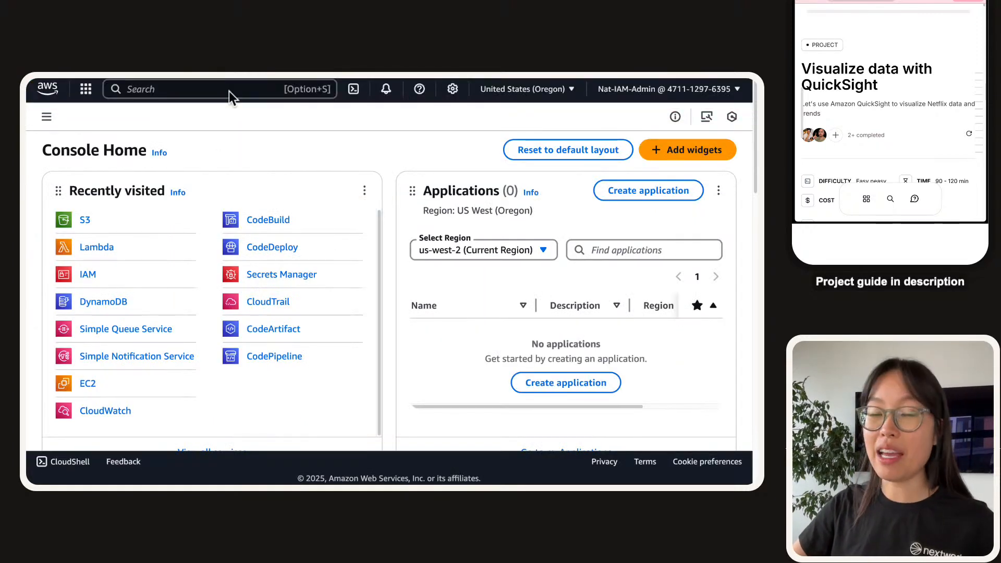
Ask the guide 'is a dataset a collection of data?' and float its window over the console.
mouse_move(230, 93)
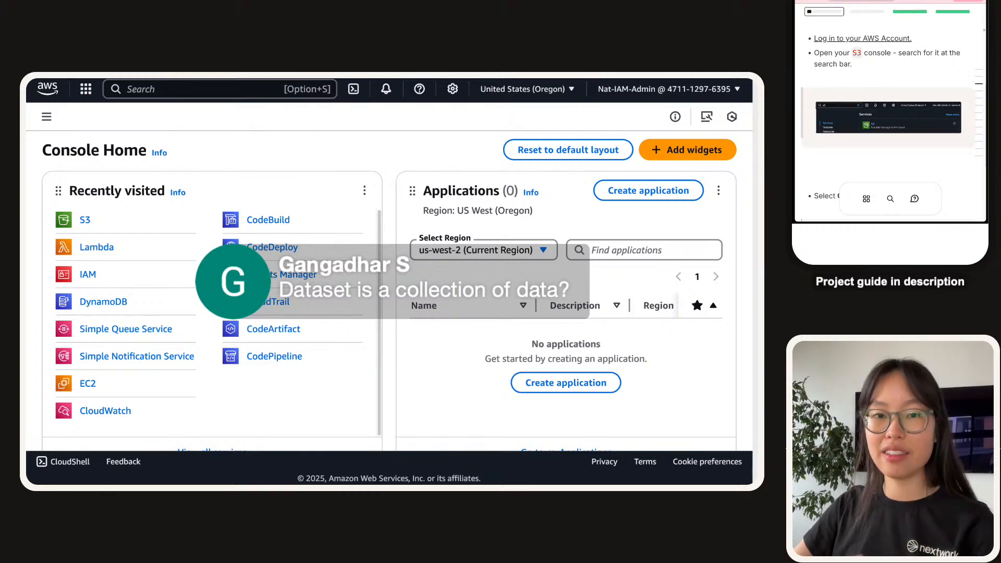
scroll(883, 84, down, 5)
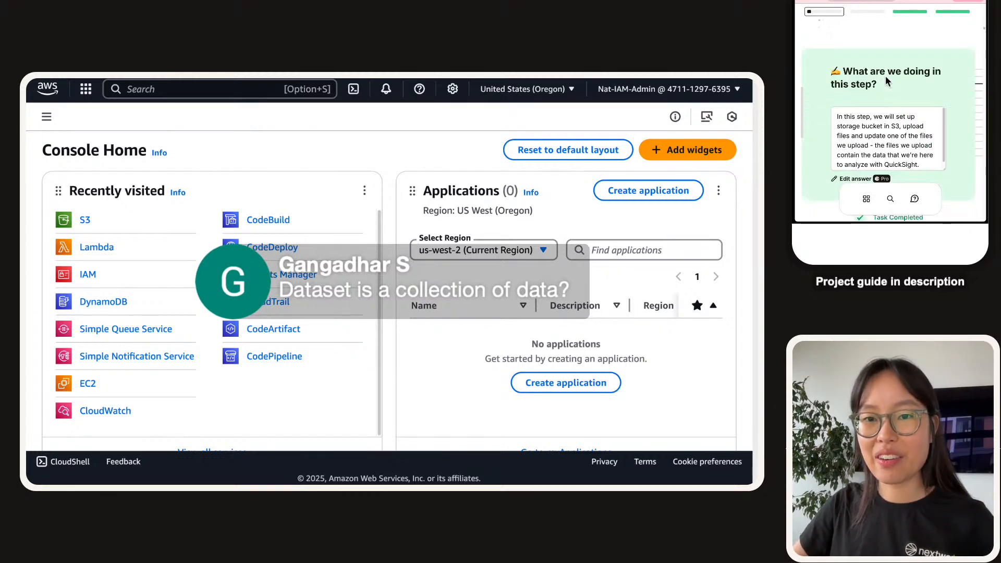
scroll(883, 83, up, 1)
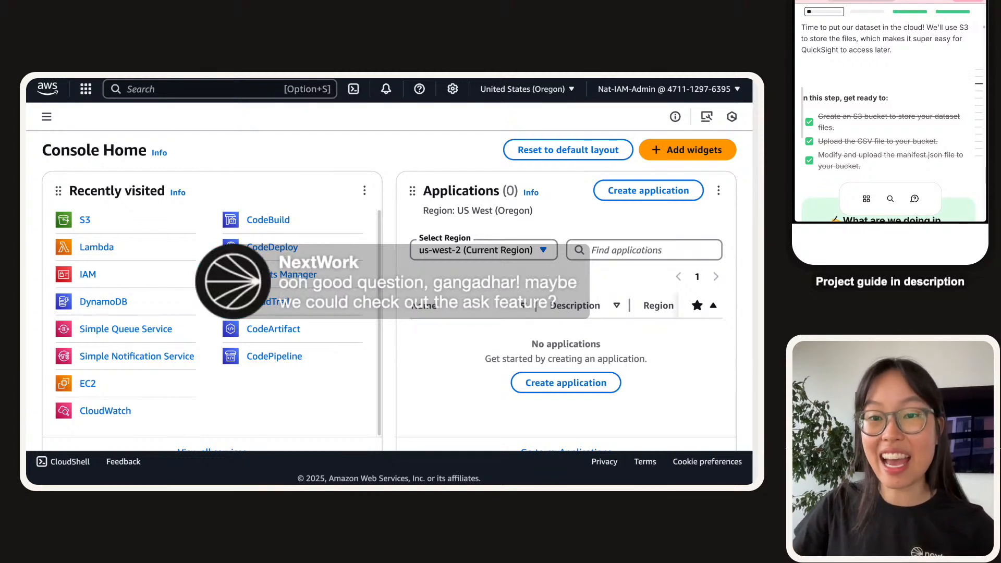
double_click(879, 28)
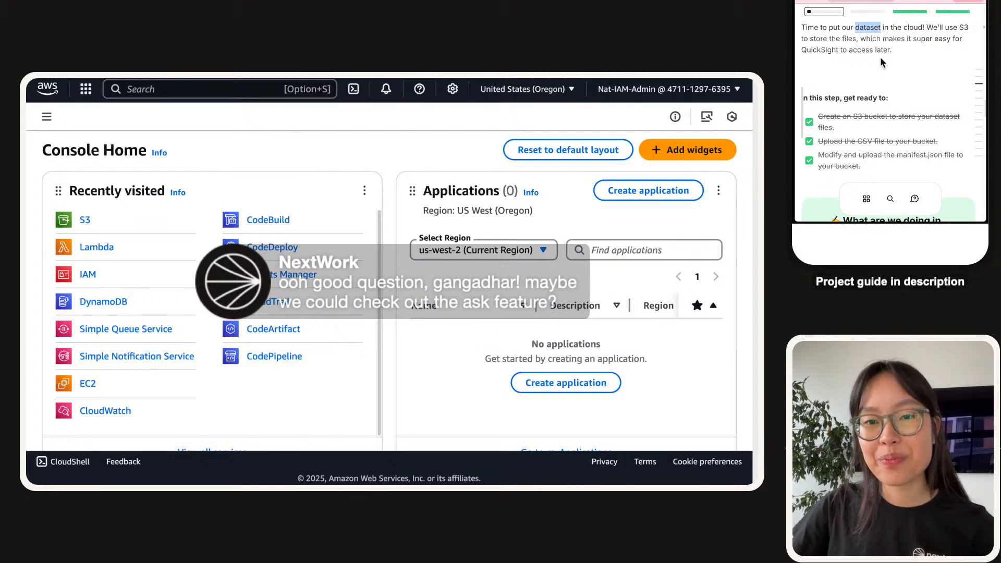
scroll(876, 58, up, 1)
click(881, 38)
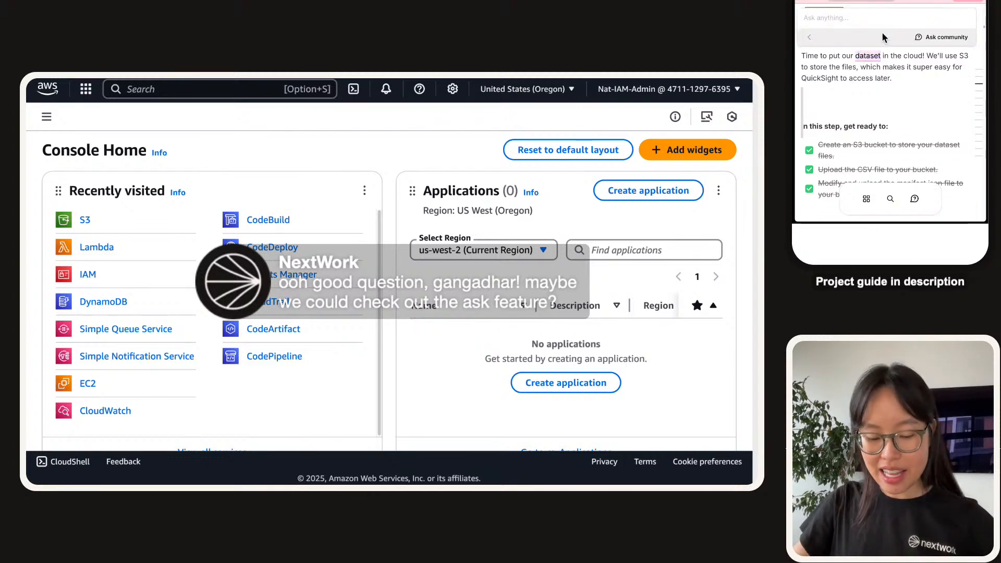
text(is a data)
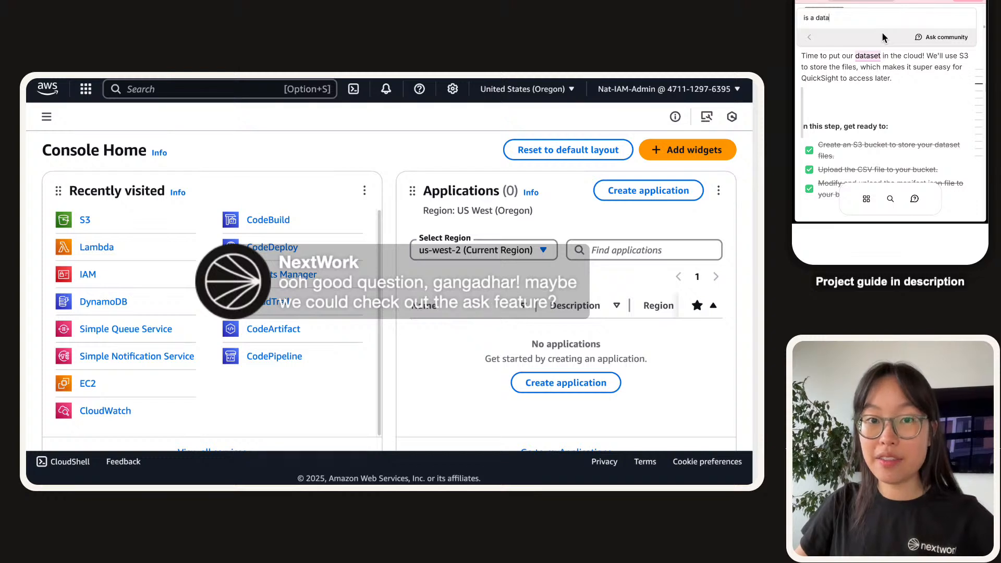
text(set a collc)
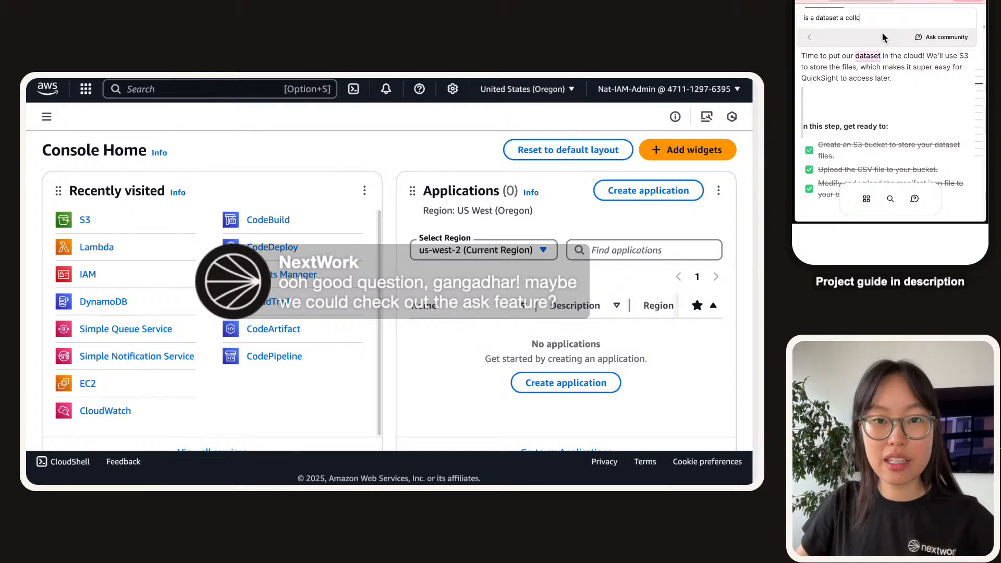
text(ction of data?)
key(Return)
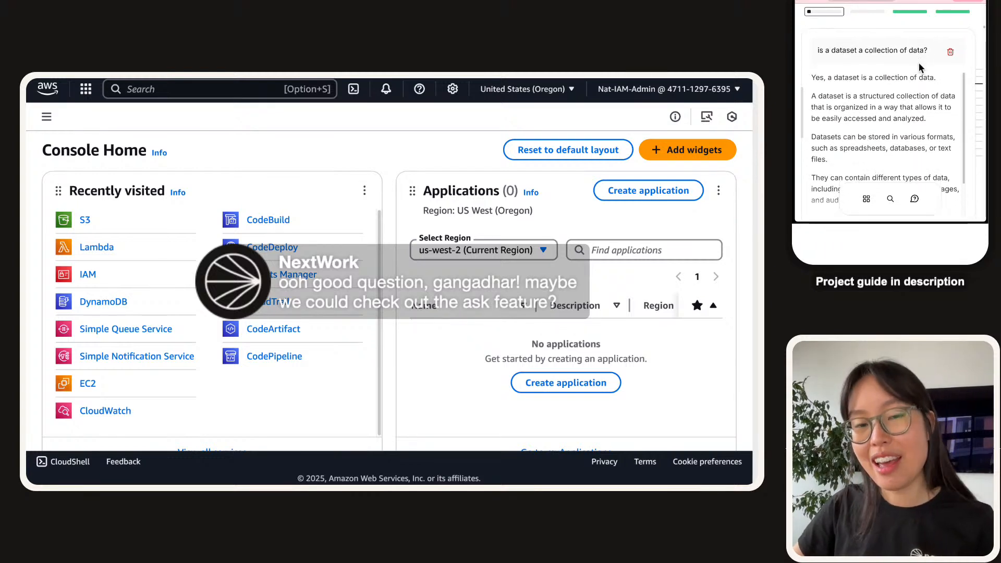
drag(858, 1, 183, 81)
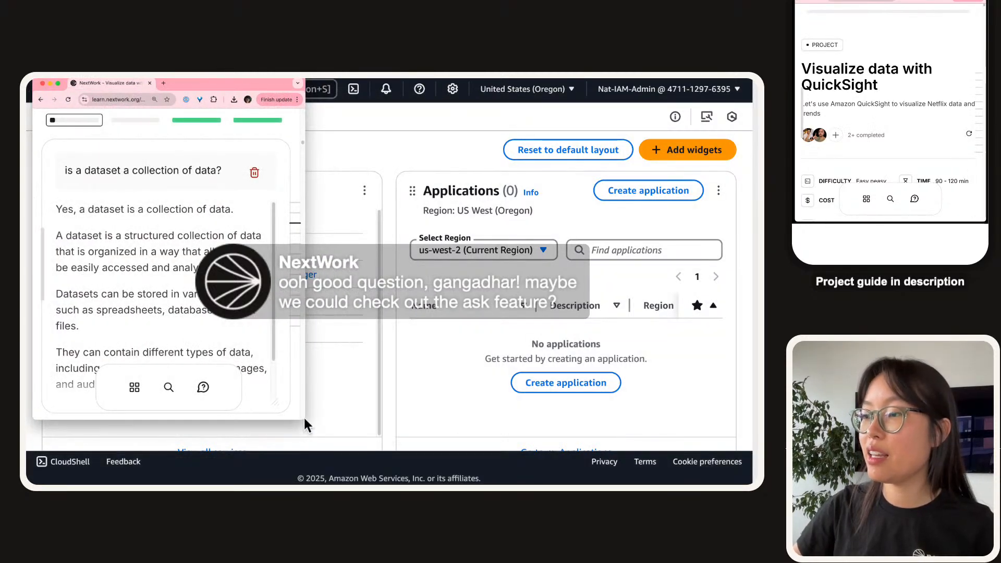
Enlarge the floating guide window and scroll through its answer confirming a dataset is a collection of data.
drag(304, 417, 717, 426)
scroll(585, 341, up, 3)
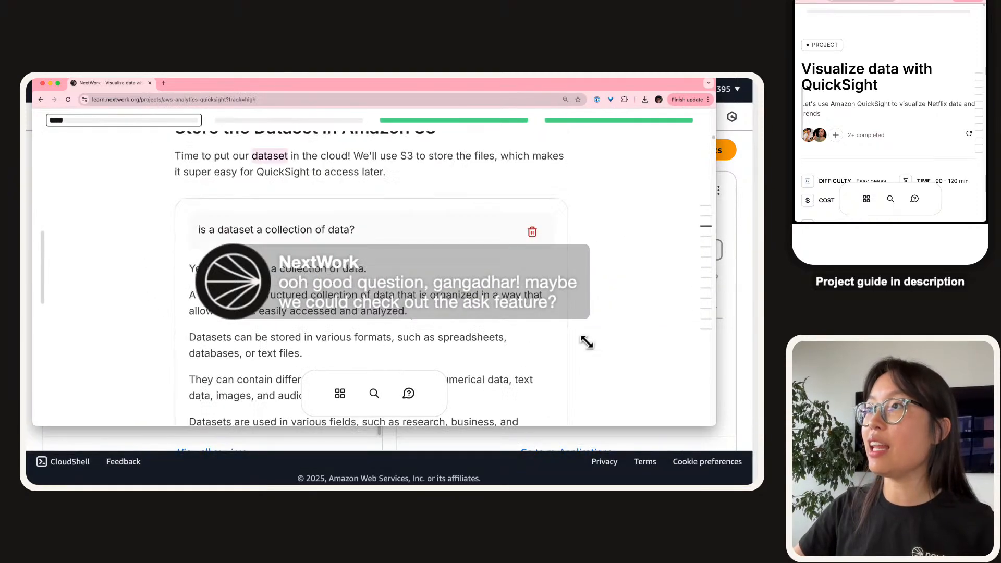
scroll(583, 337, down, 1)
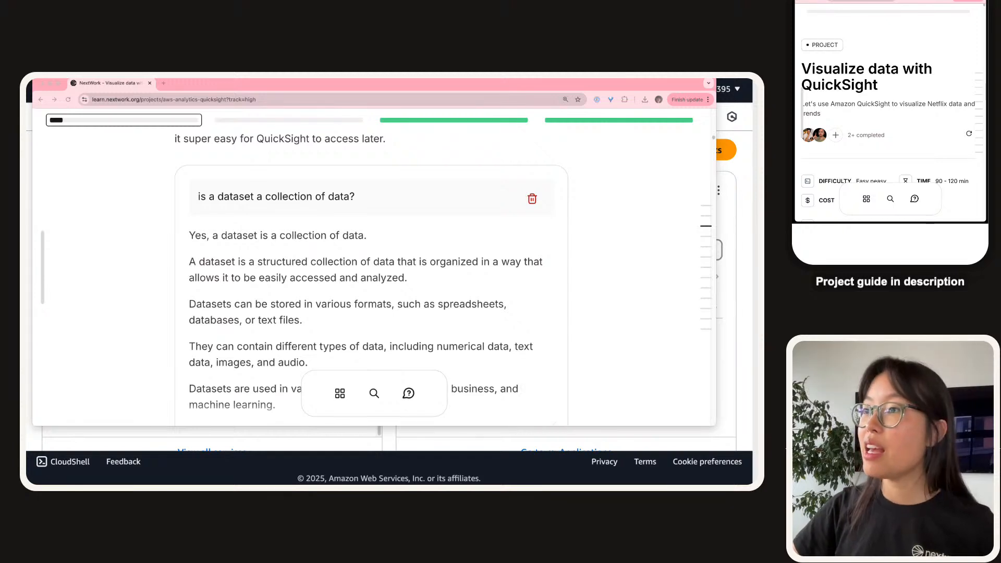
scroll(371, 277, down, 2)
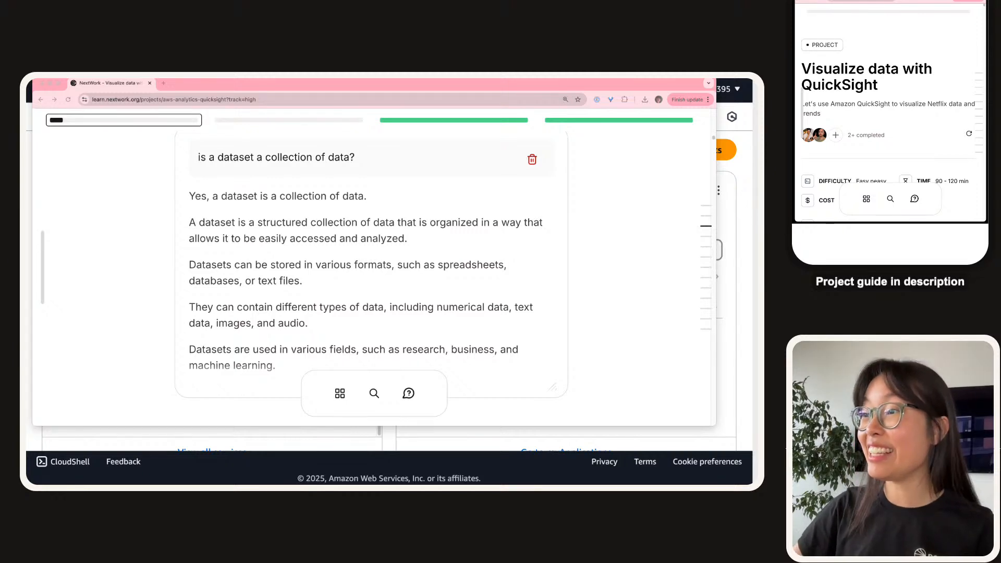
click(294, 323)
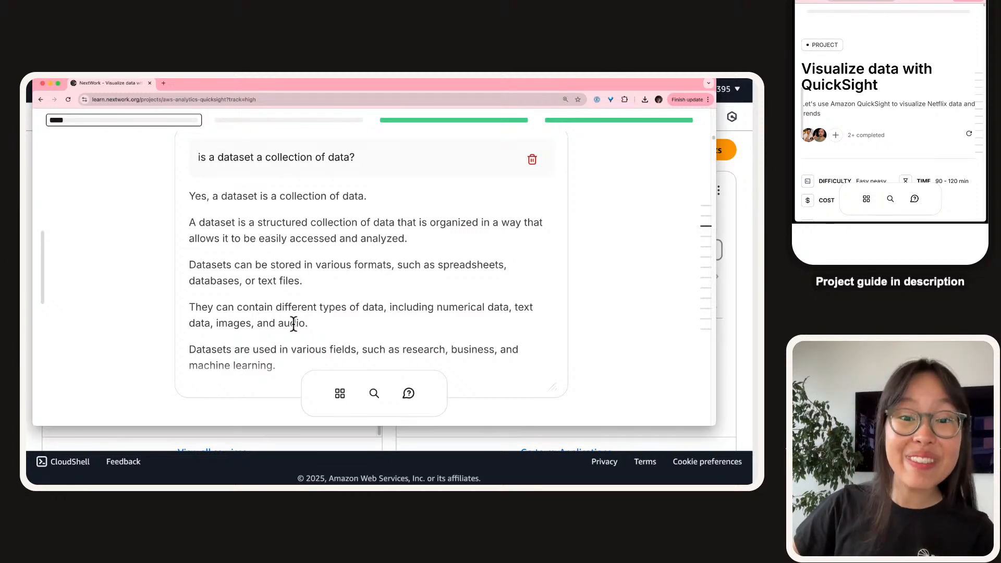
scroll(293, 324, down, 1)
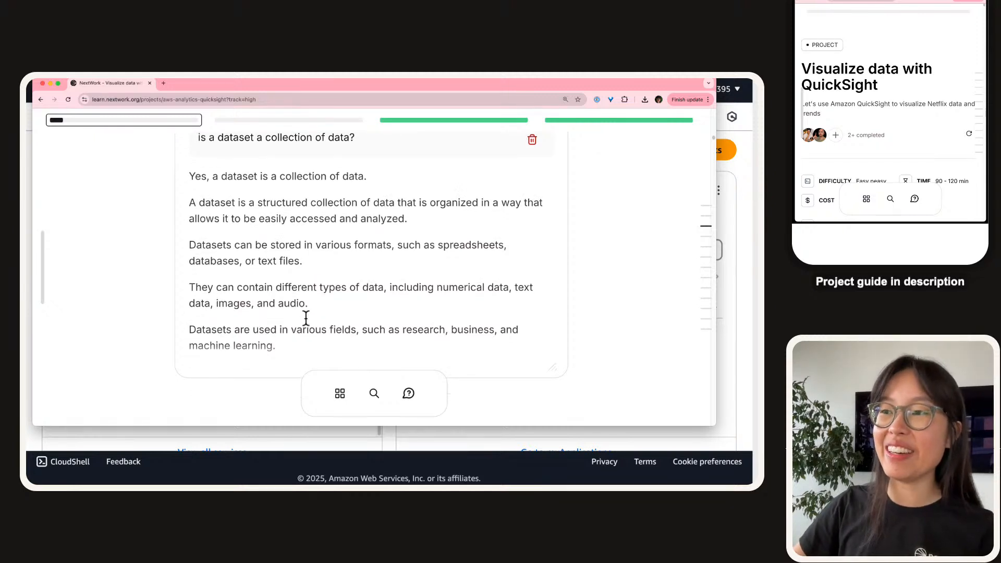
scroll(307, 320, down, 1)
scroll(302, 296, up, 1)
scroll(302, 296, down, 1)
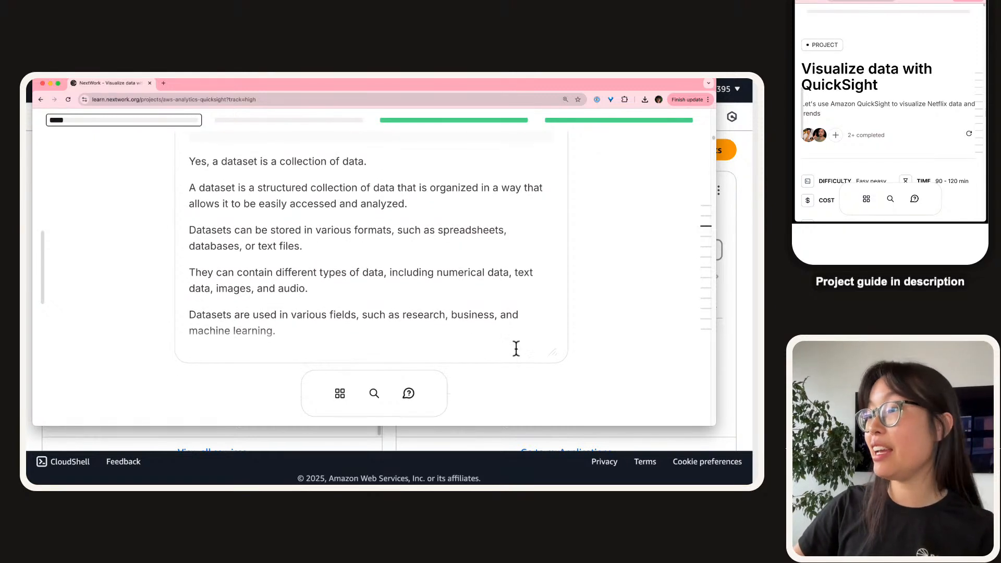
scroll(479, 317, up, 2)
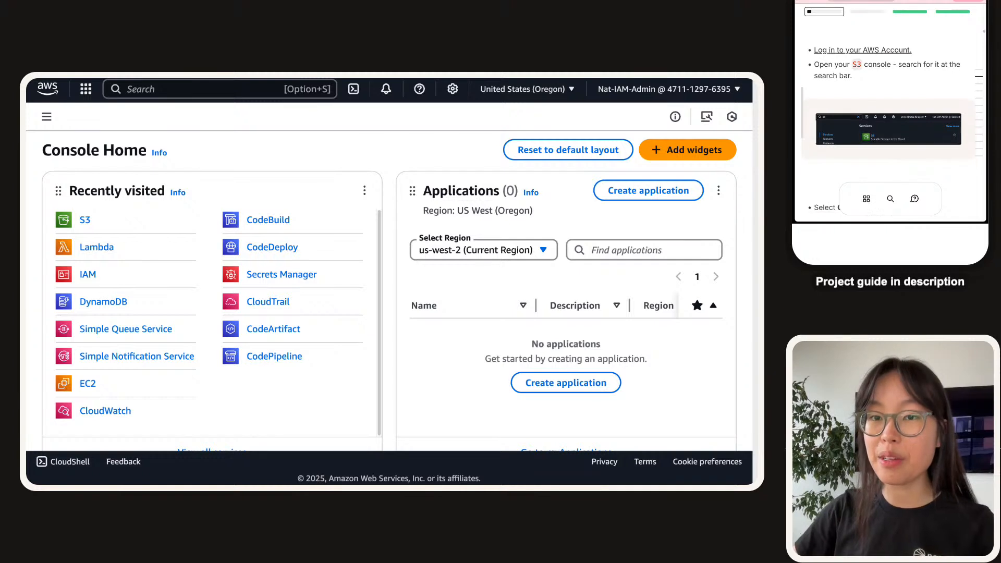
Open S3 via the console search, start Create bucket, and confirm the region is US West (Oregon).
click(155, 90)
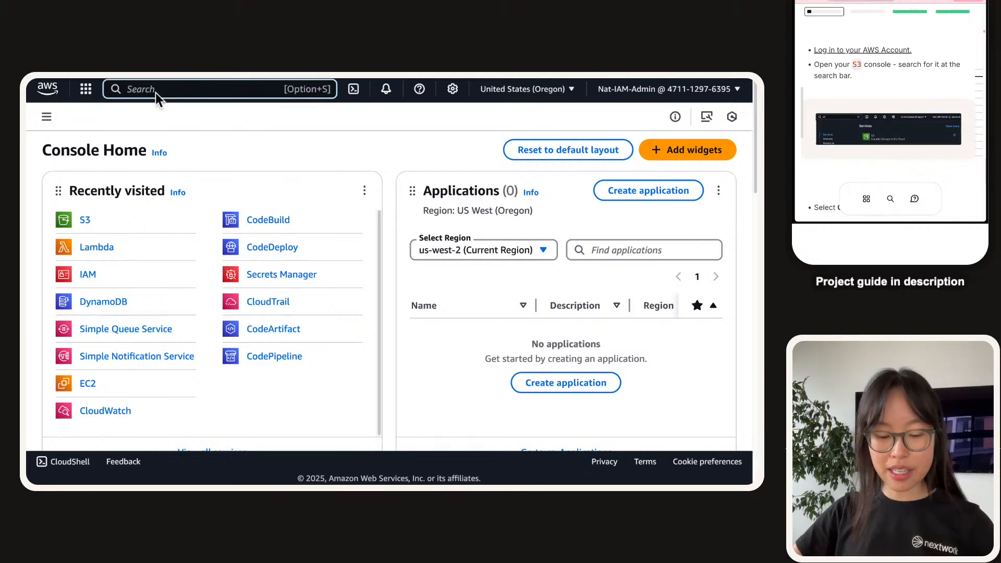
text(s3)
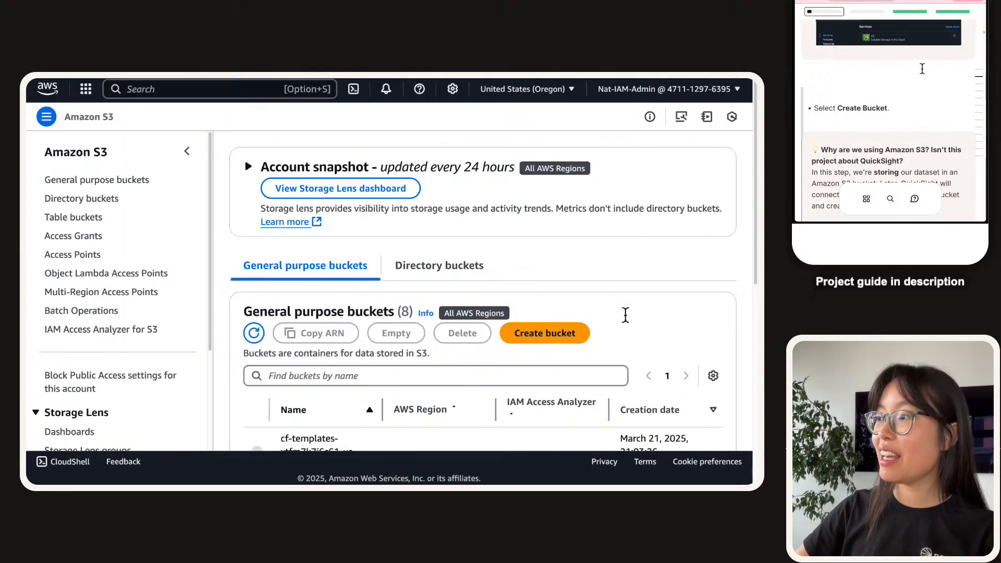
scroll(625, 315, down, 2)
click(538, 273)
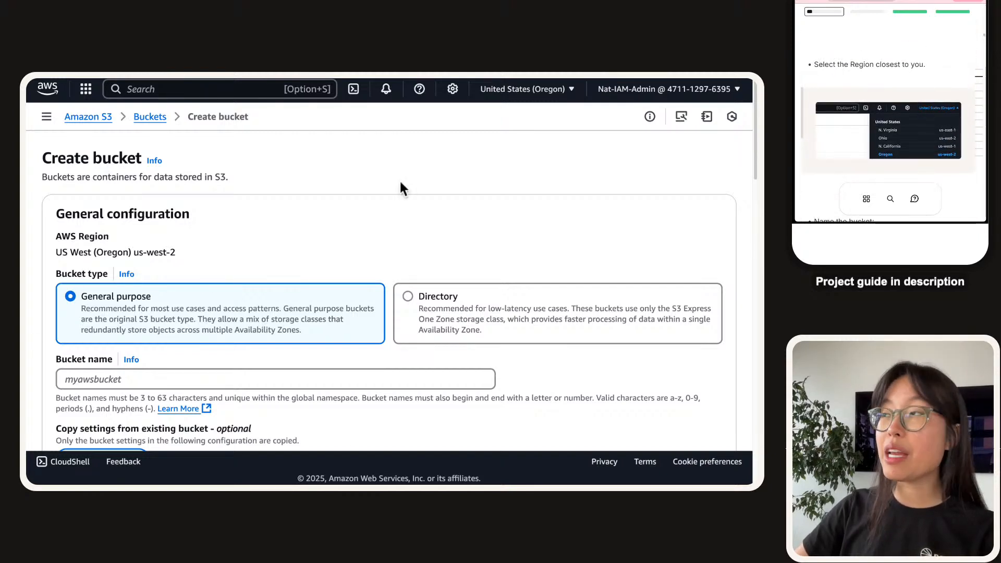
click(527, 89)
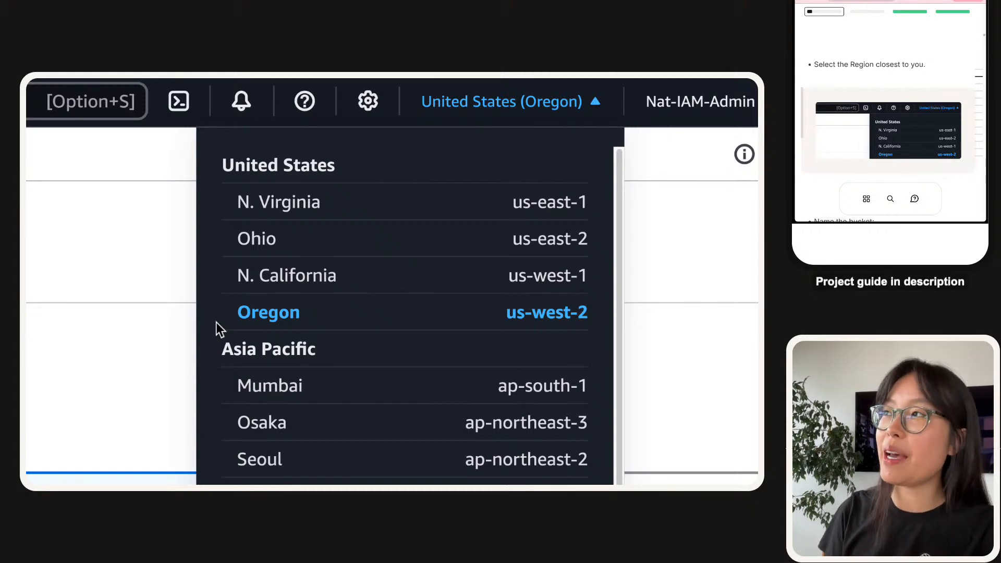
right_click(236, 320)
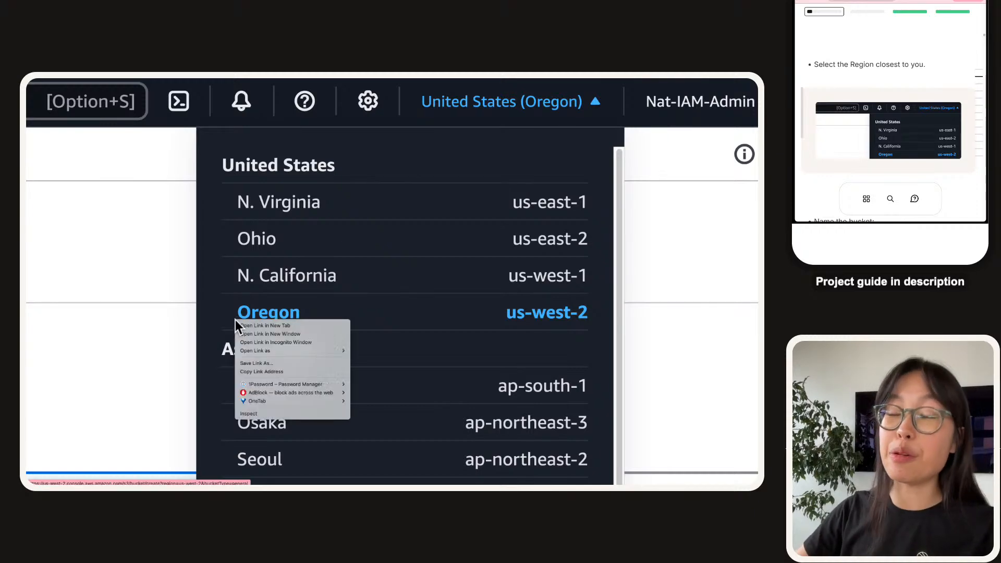
click(207, 306)
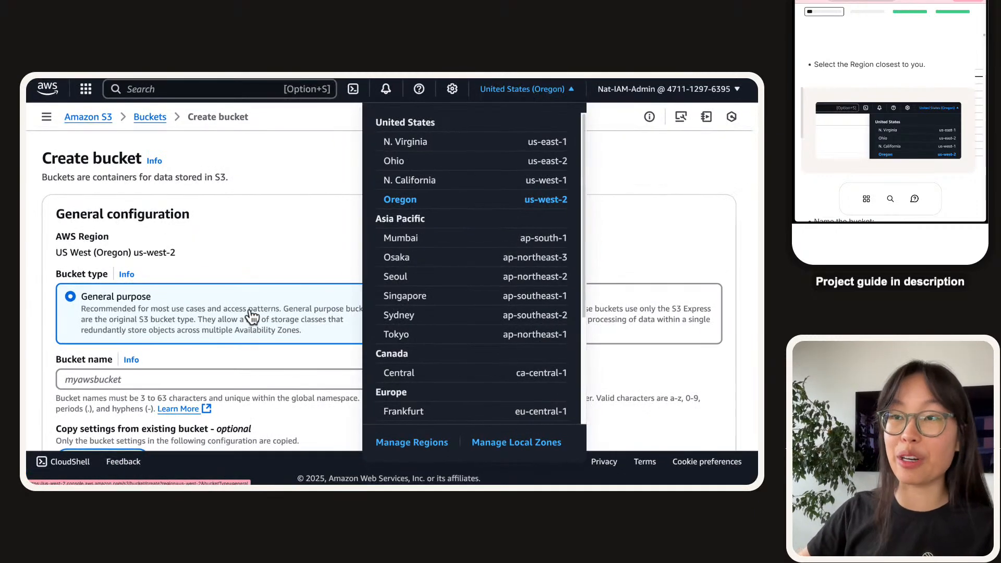
click(236, 280)
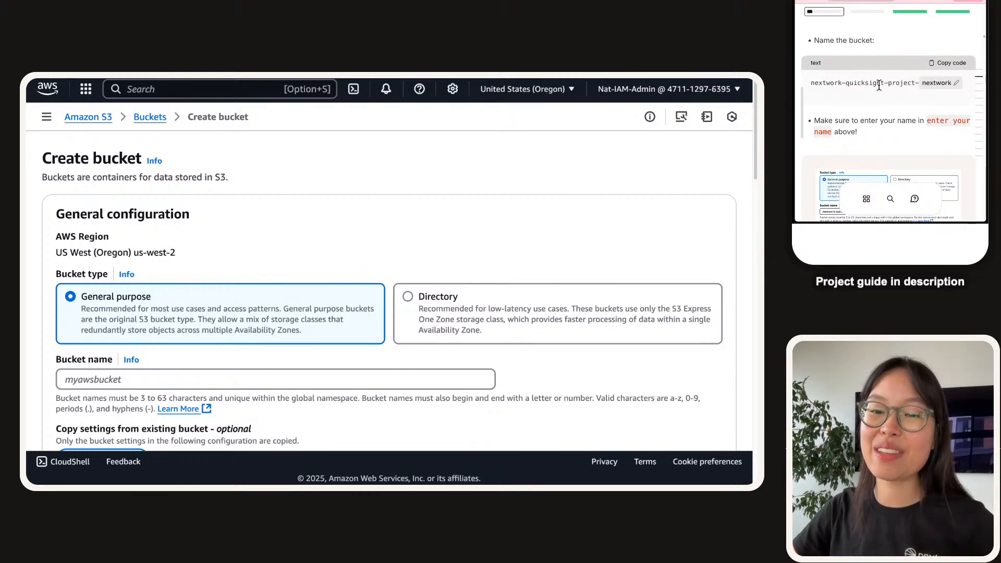
Paste nextwork-quicksight-project-nextwork as the bucket name and create it with default settings.
click(949, 63)
click(104, 379)
text(nextwork-quicksight-project-nextwork)
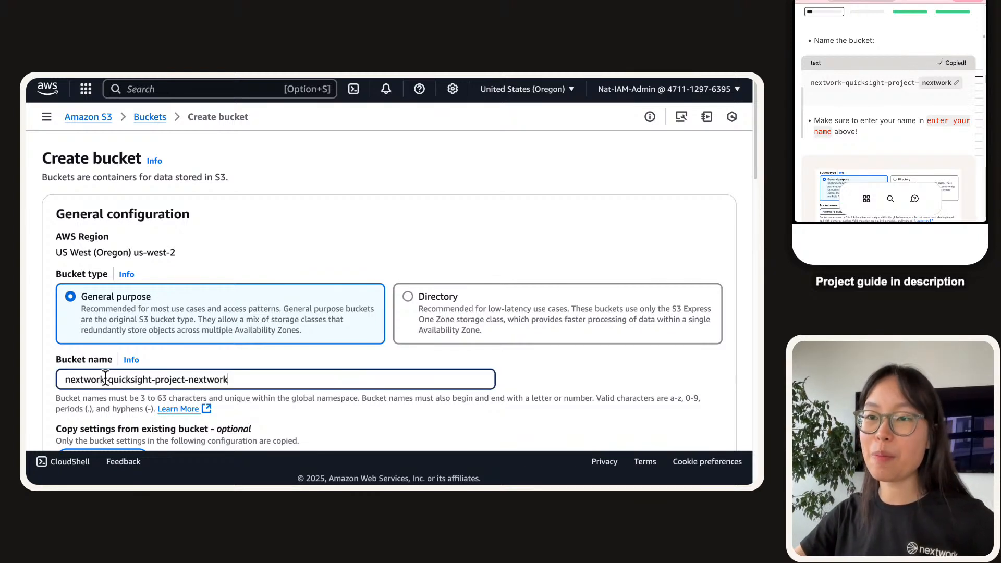
click(167, 285)
scroll(264, 274, down, 1)
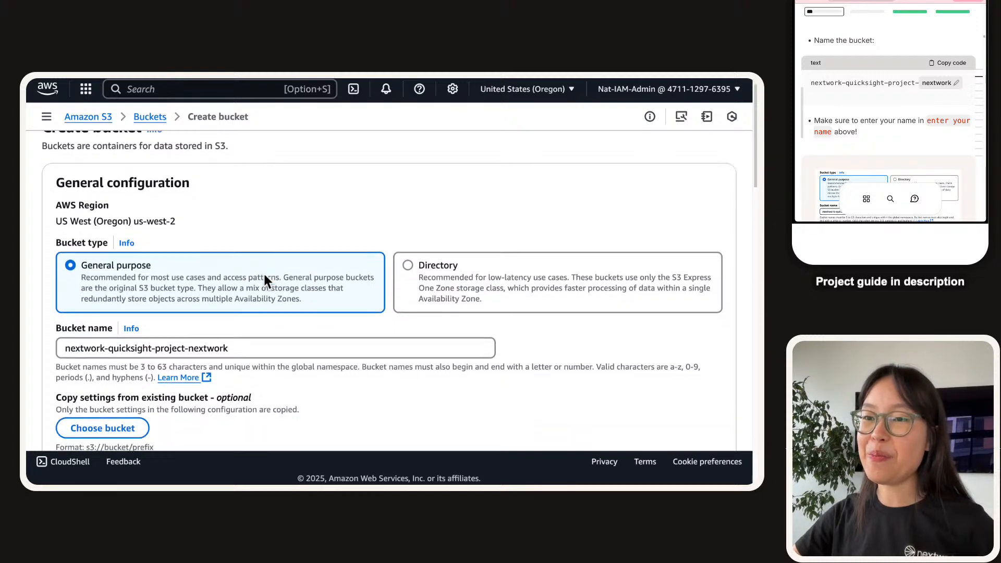
scroll(925, 111, down, 3)
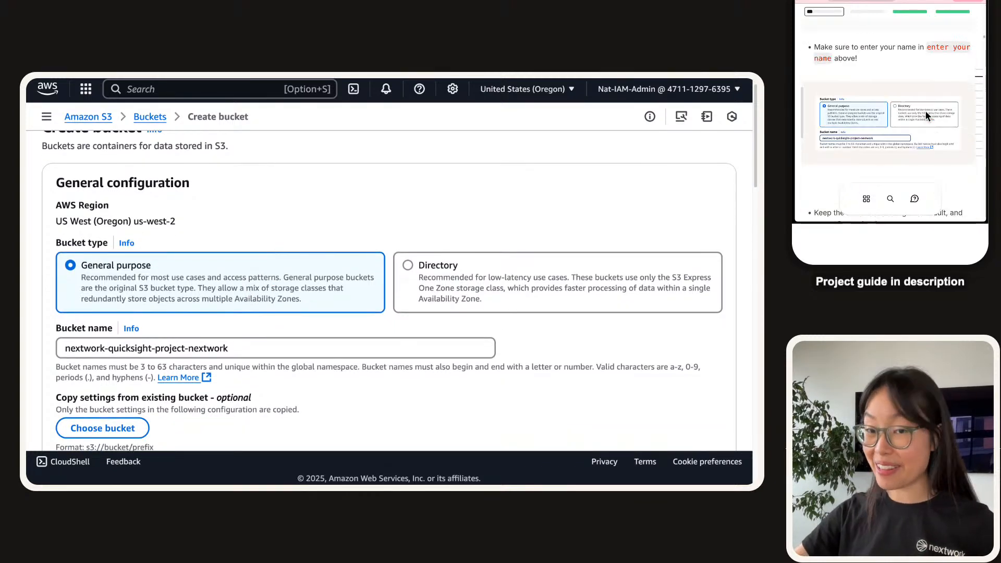
scroll(264, 309, down, 1)
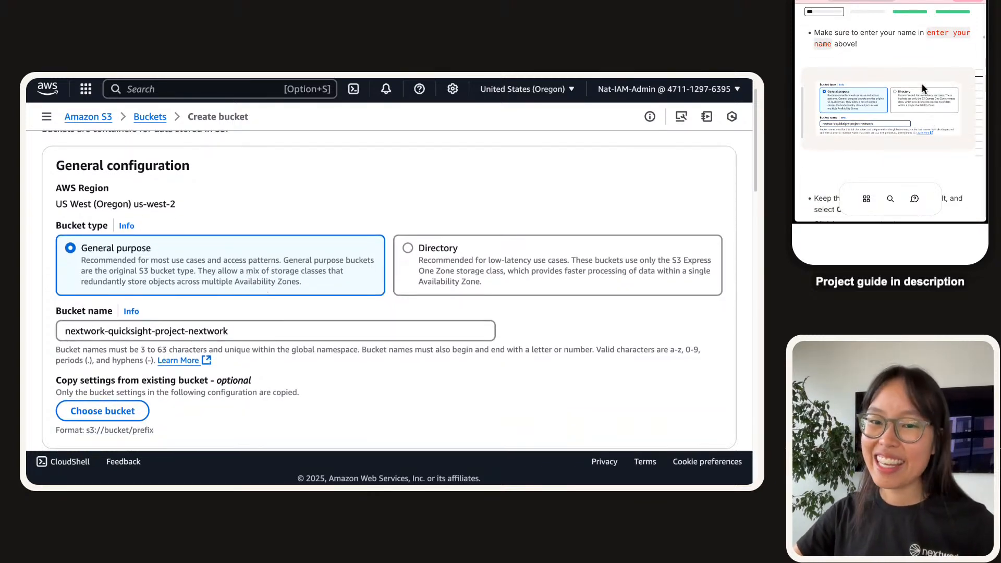
scroll(920, 83, down, 5)
scroll(292, 268, down, 15)
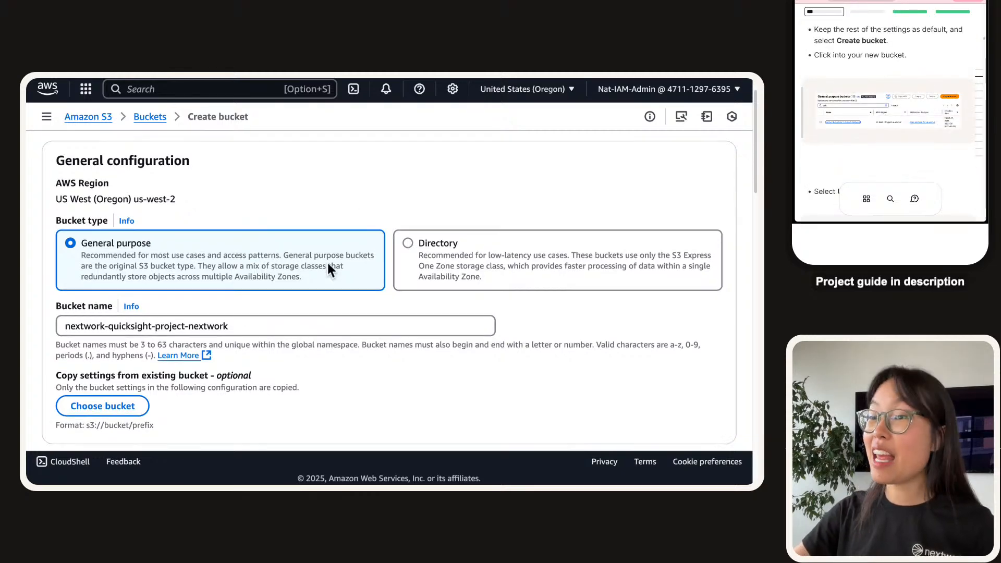
click(338, 365)
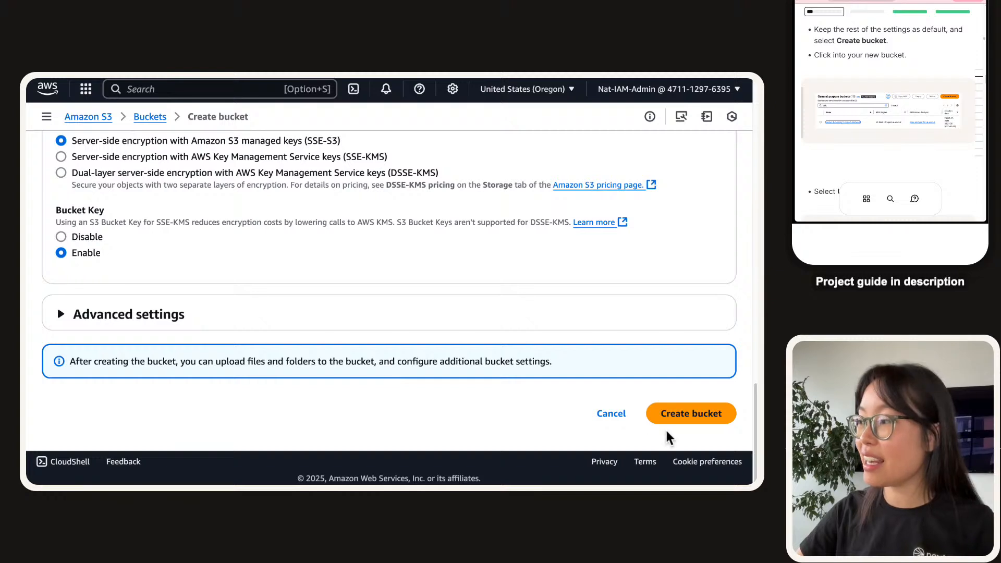
click(683, 419)
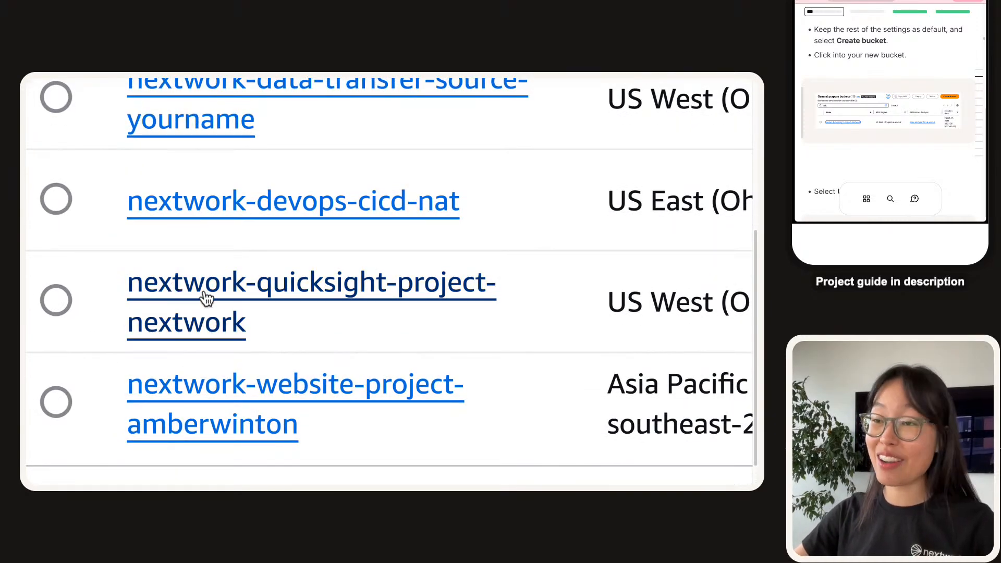
Open the empty nextwork-quicksight-project-nextwork bucket, zoom the page out, and start a file upload.
click(218, 311)
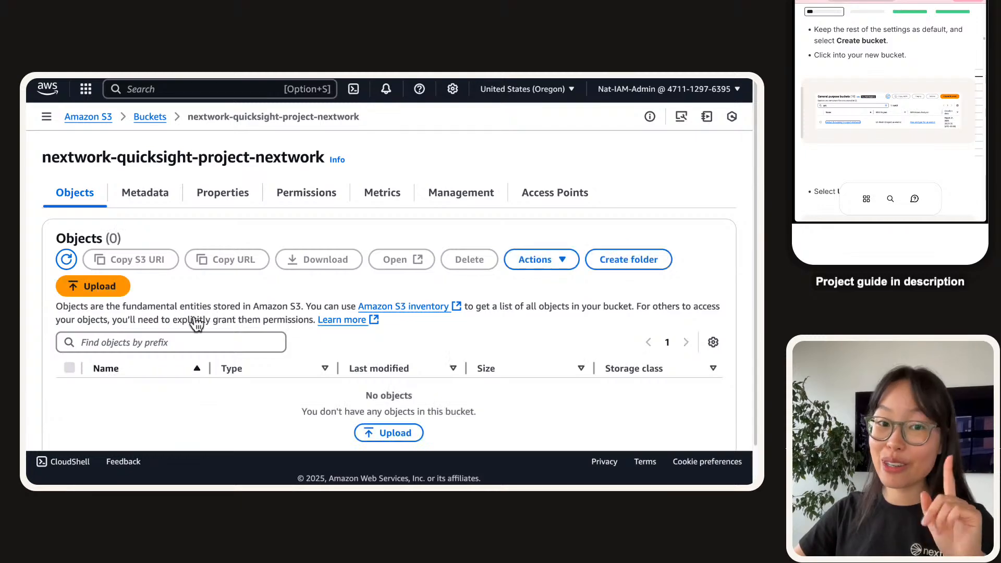
scroll(918, 114, down, 3)
scroll(918, 110, down, 3)
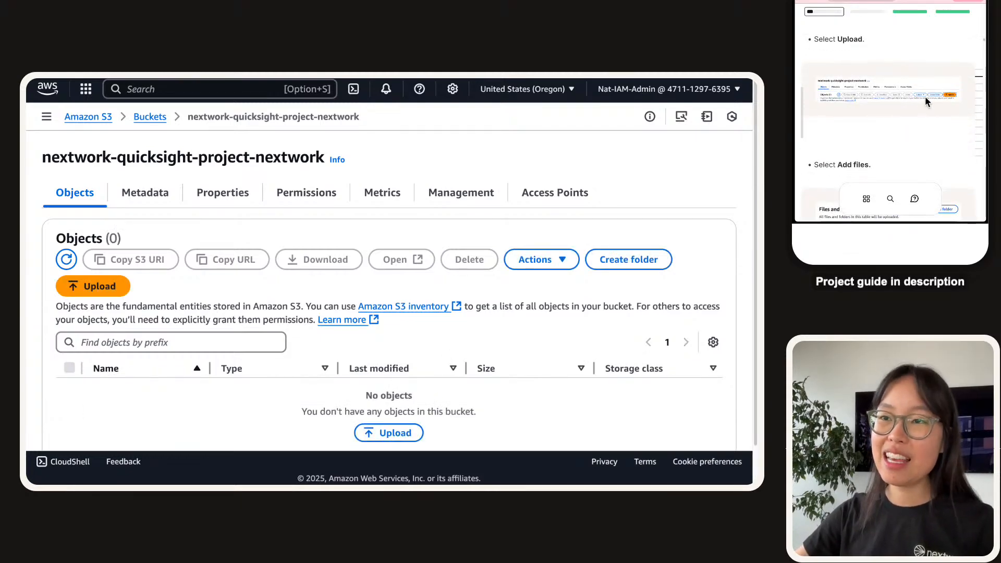
key(super+minus)
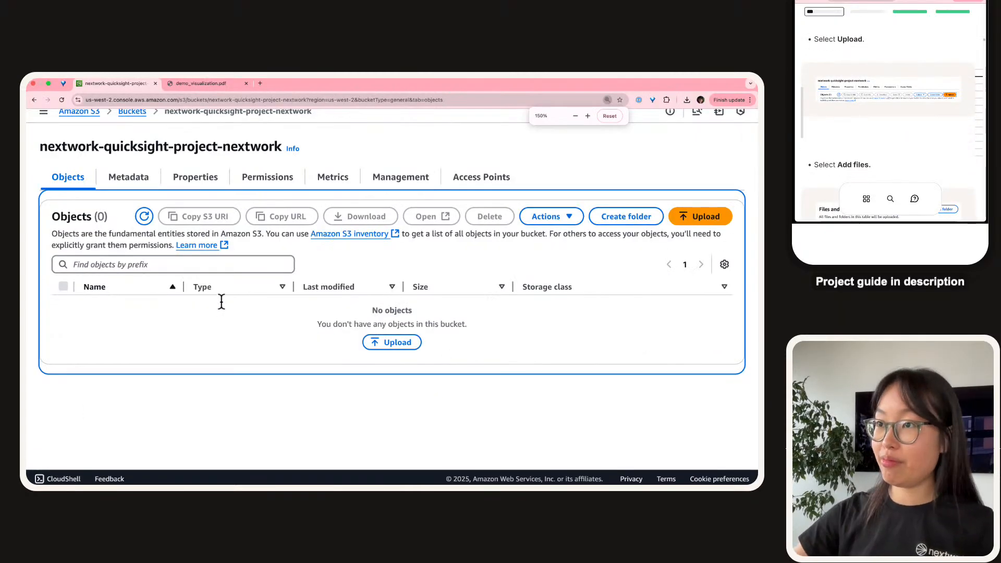
click(228, 271)
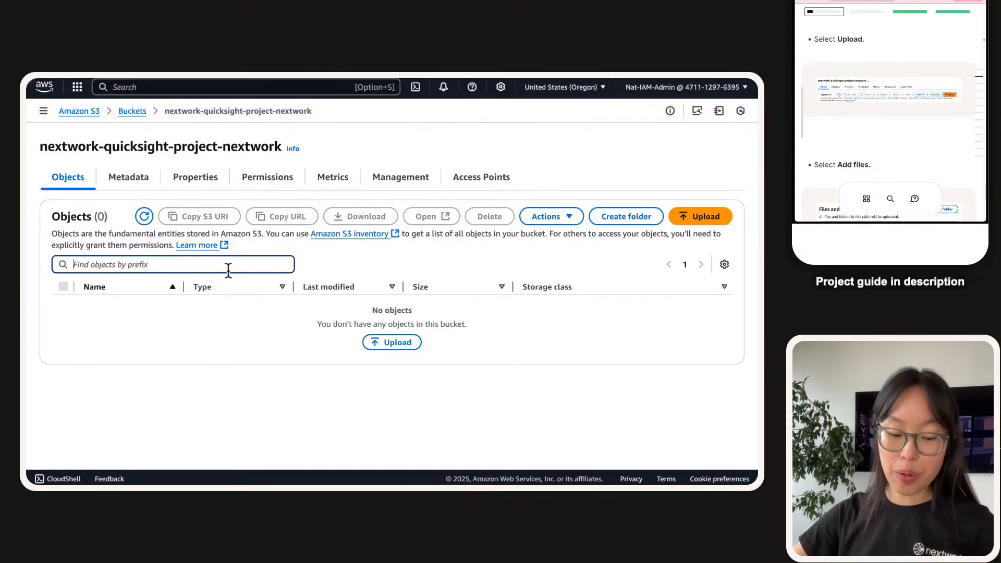
key(shift+Tab)
key(shift+Tab)
key(shift+Tab)
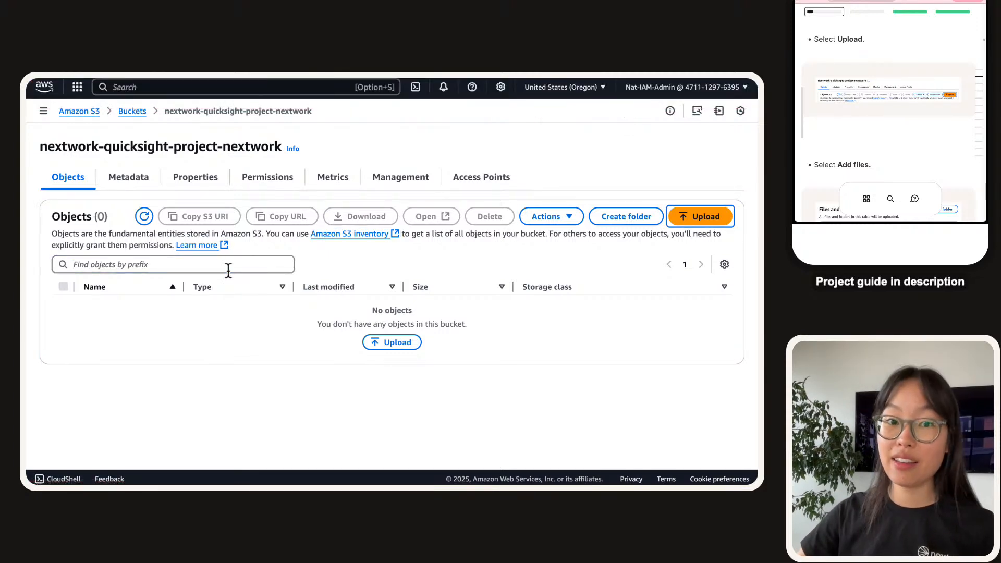
click(715, 216)
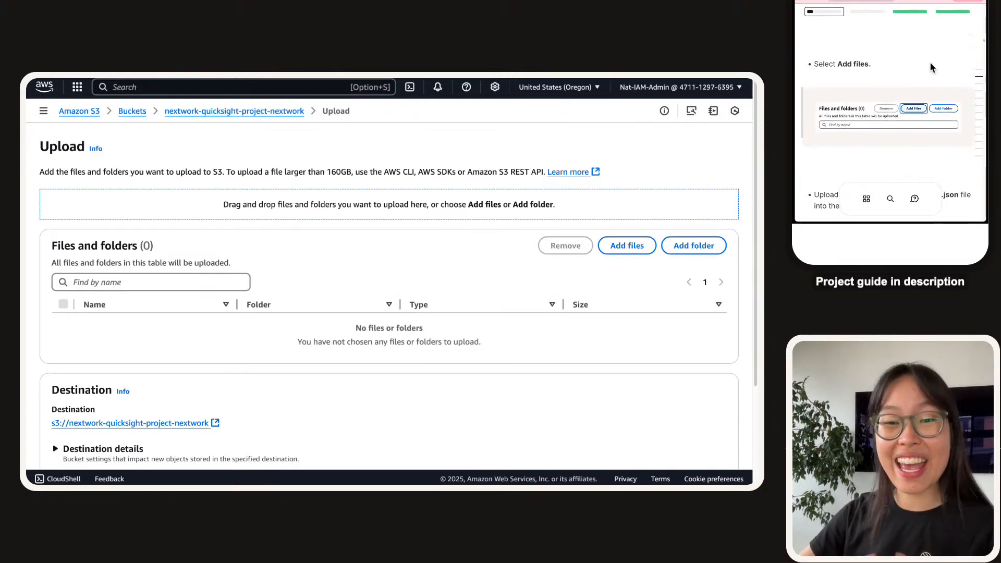
Add manifest.json and netflix_titles.csv from Downloads and start uploading them to the bucket.
click(626, 247)
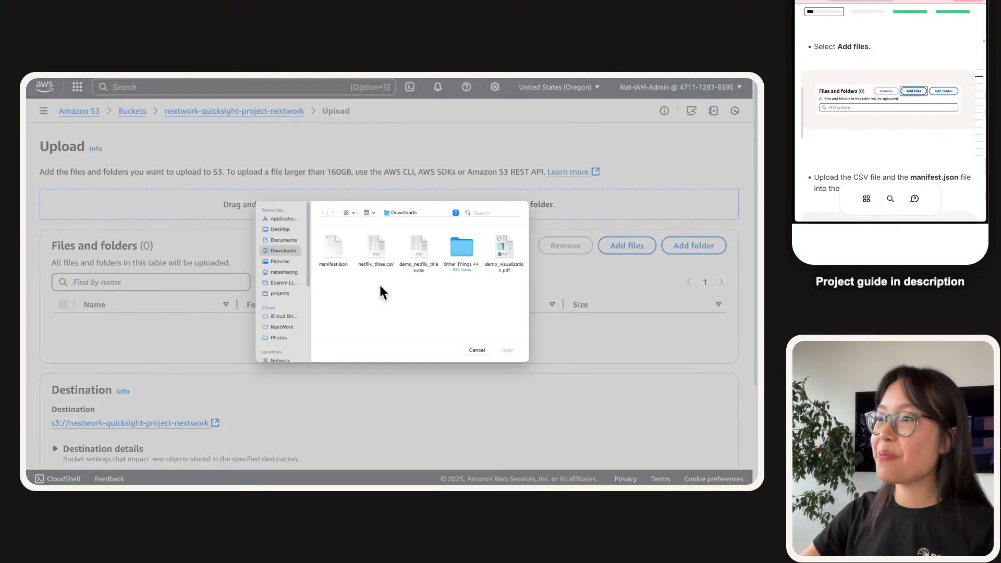
drag(385, 280, 326, 253)
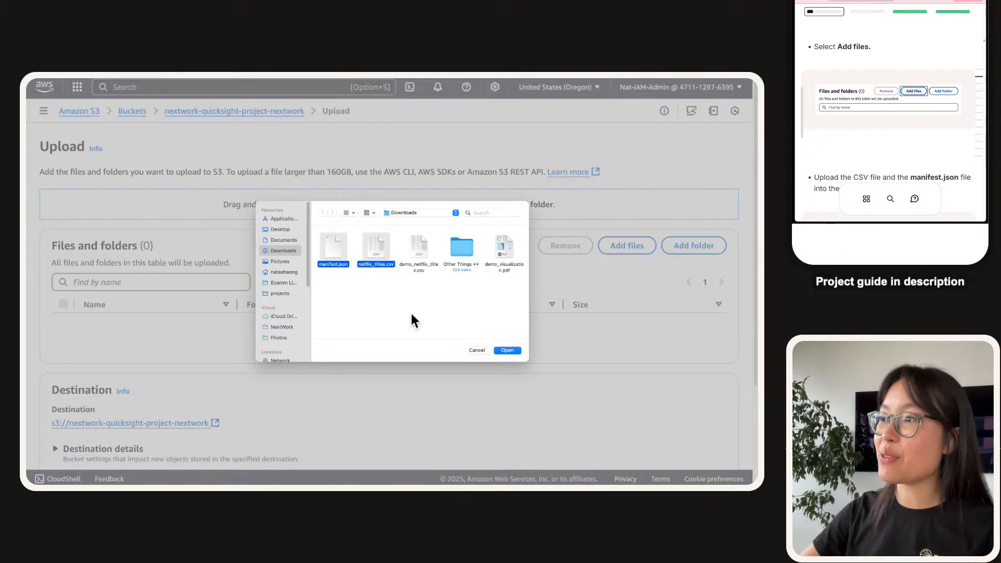
click(502, 351)
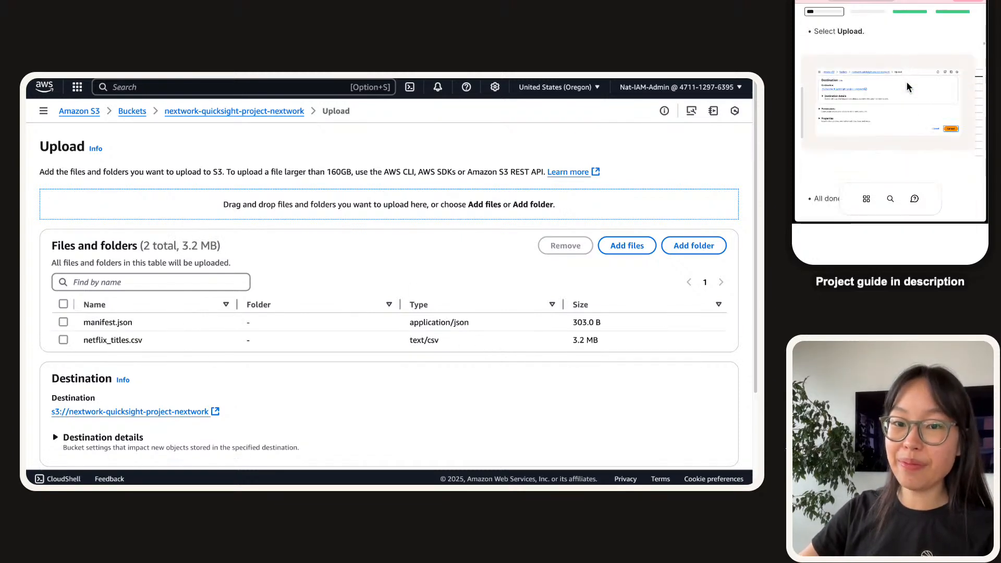
scroll(726, 364, down, 2)
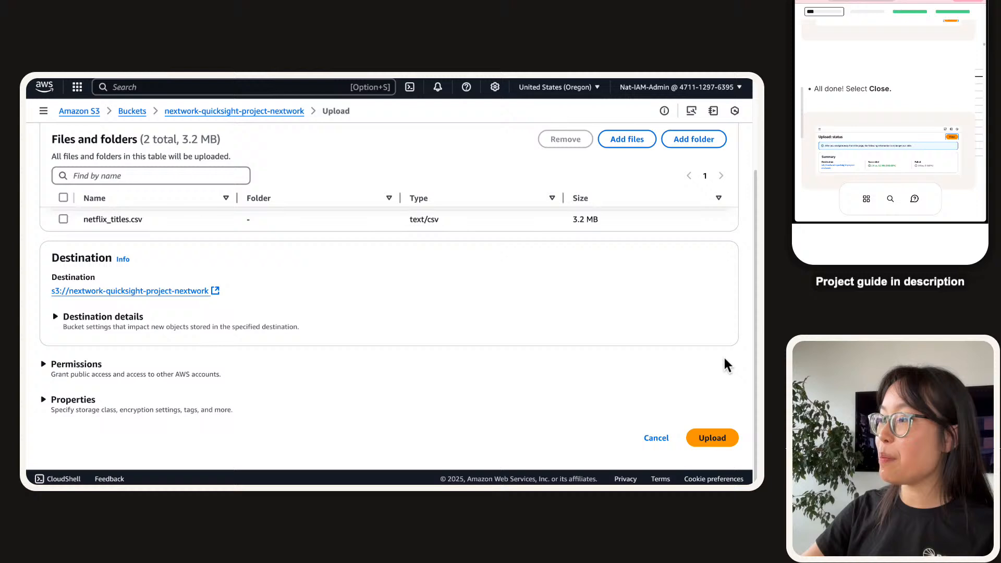
click(718, 441)
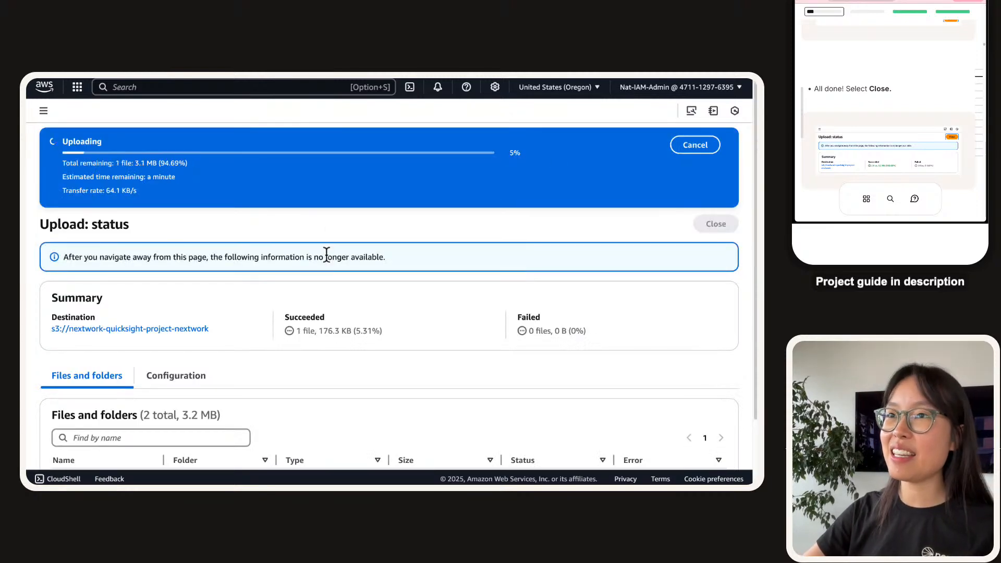
mouse_move(385, 483)
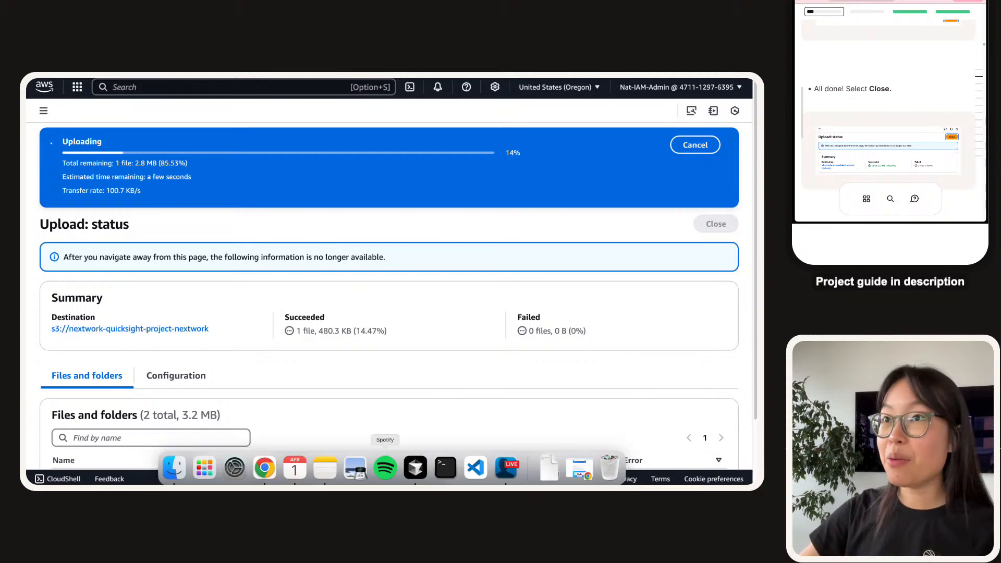
click(556, 481)
Open the Downloads folder and Quick Look manifest.json to check its contents.
click(599, 417)
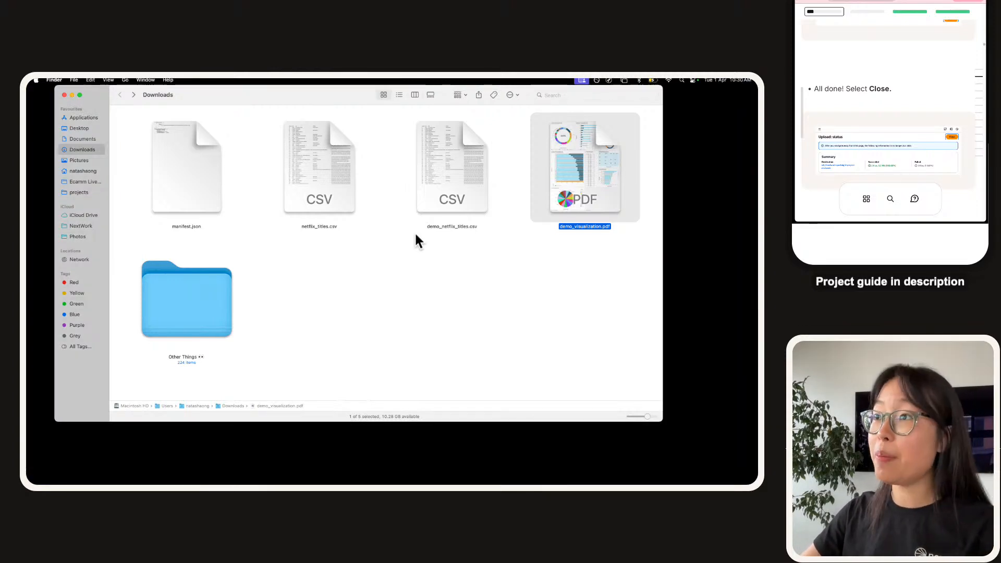
click(180, 158)
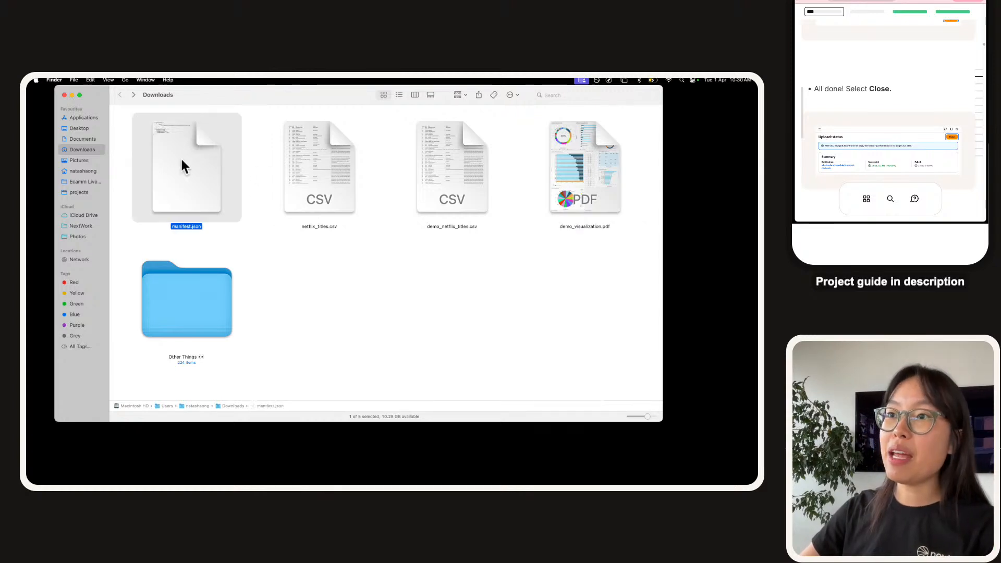
key(space)
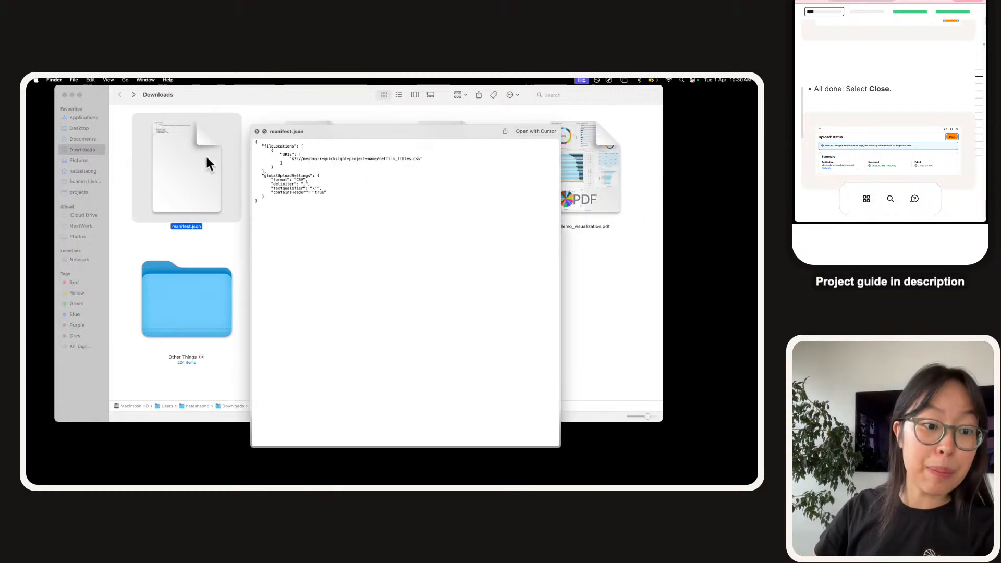
key(space)
Preview netflix_titles.csv and inspect the first row's title 'Dick Johnson Is Dead' and director.
key(Right)
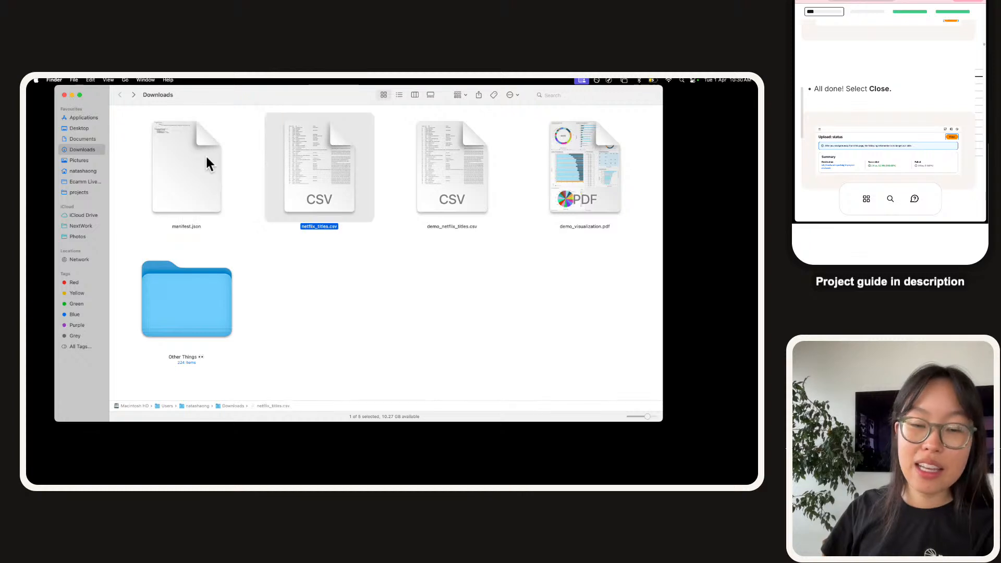
key(space)
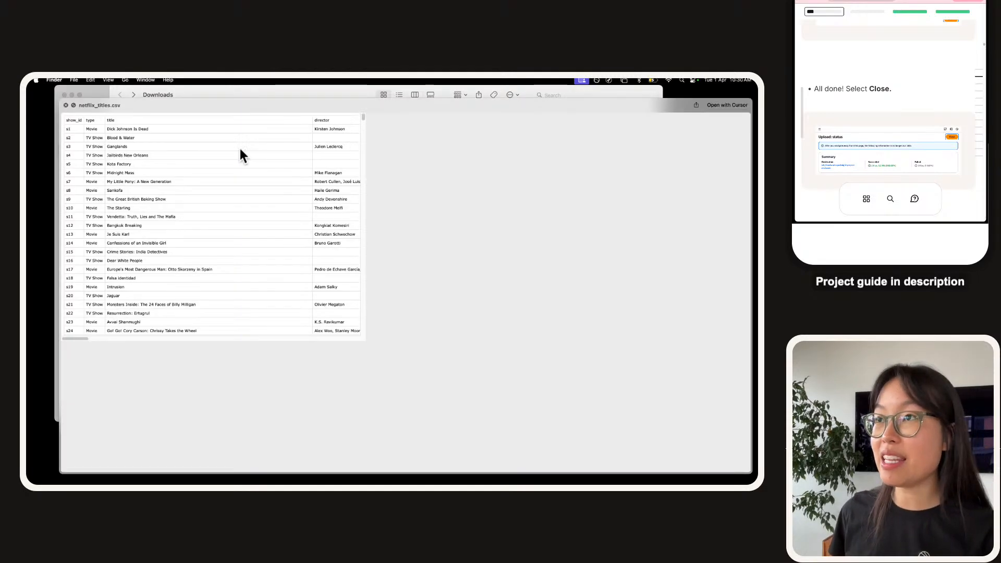
scroll(218, 195, down, 3)
scroll(219, 192, down, 20)
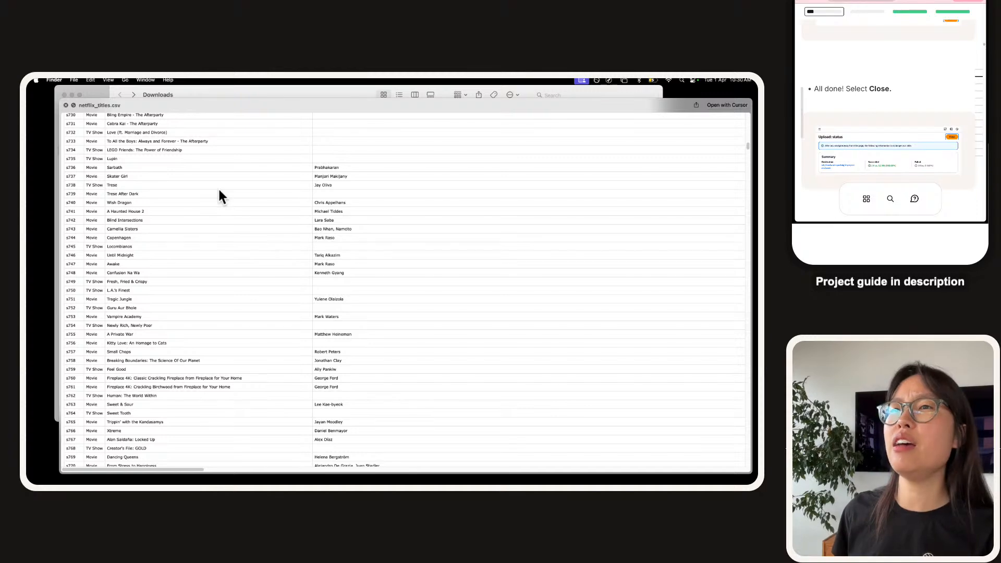
scroll(219, 191, up, 20)
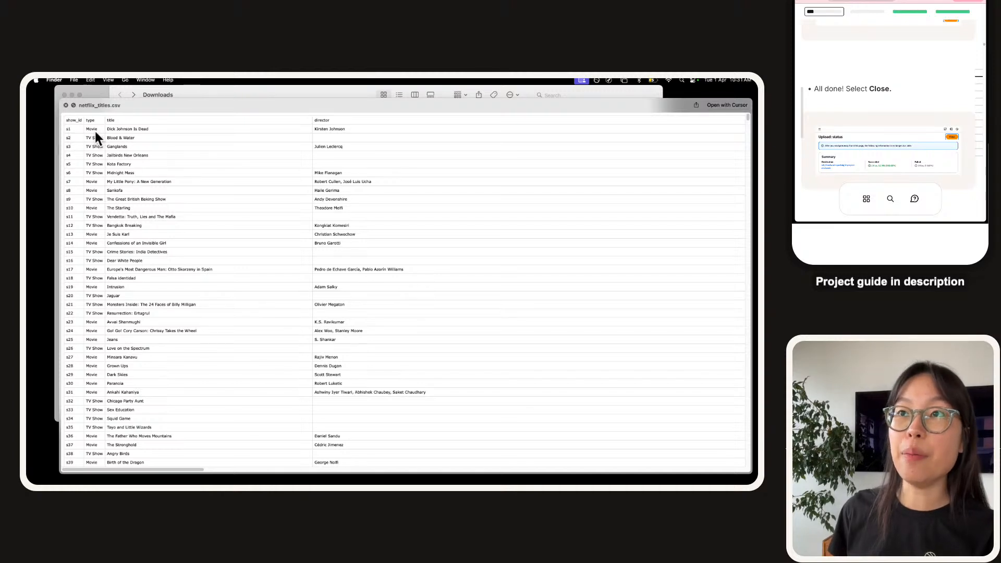
triple_click(129, 128)
double_click(320, 130)
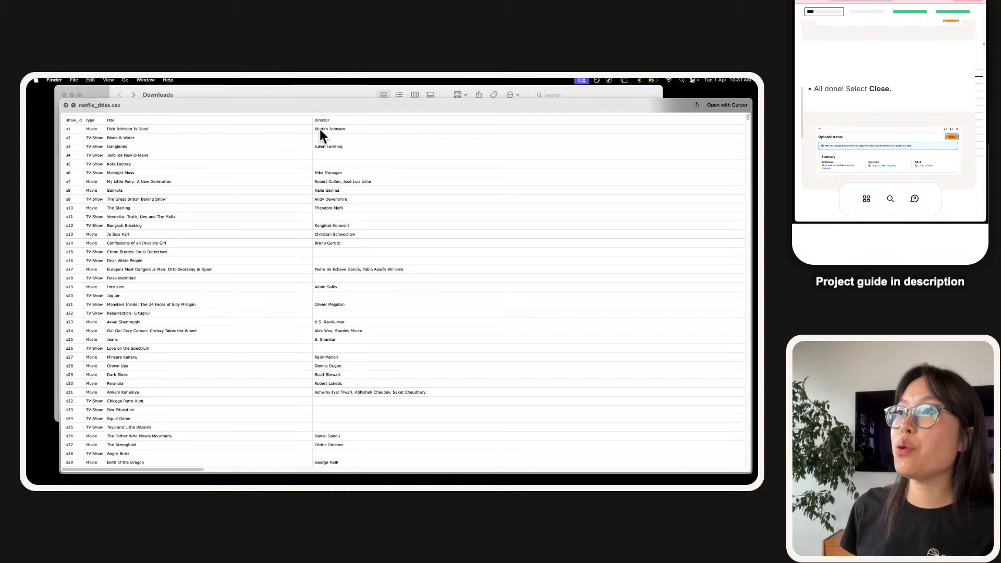
scroll(320, 129, right, 4)
scroll(320, 132, right, 10)
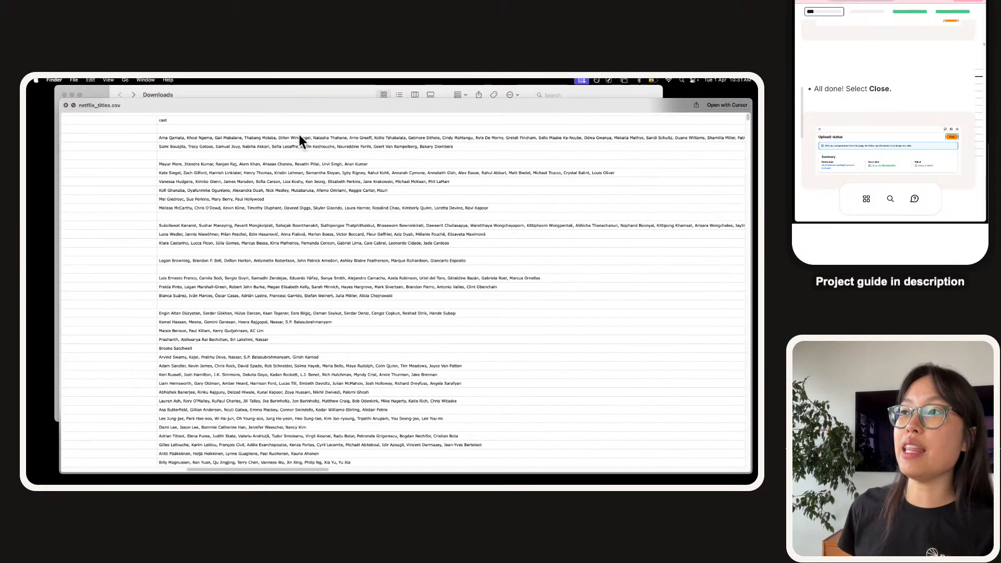
scroll(313, 130, right, 8)
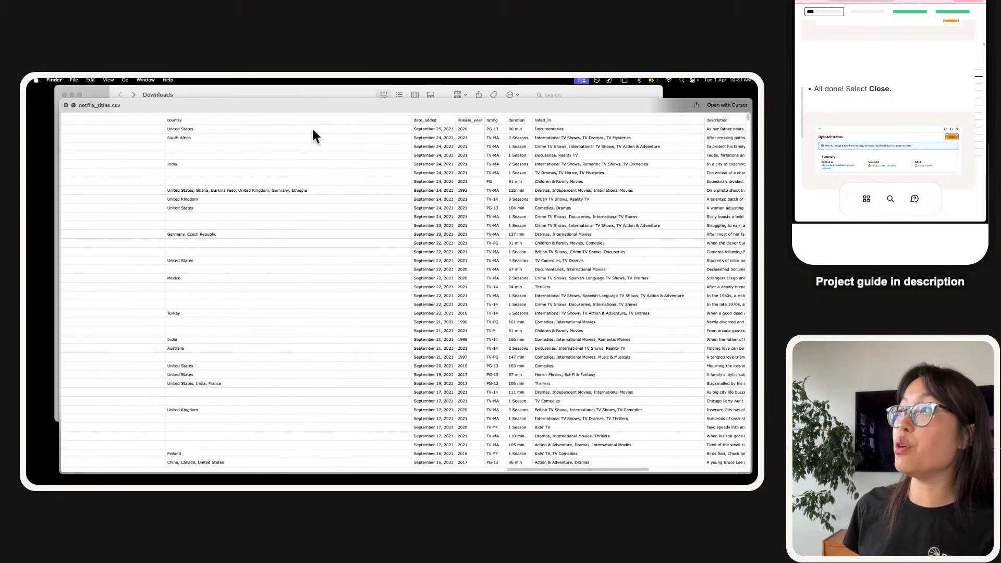
Scroll across the preview to the country, date_added, release_year, rating, genre and description columns.
triple_click(243, 131)
scroll(243, 131, right, 5)
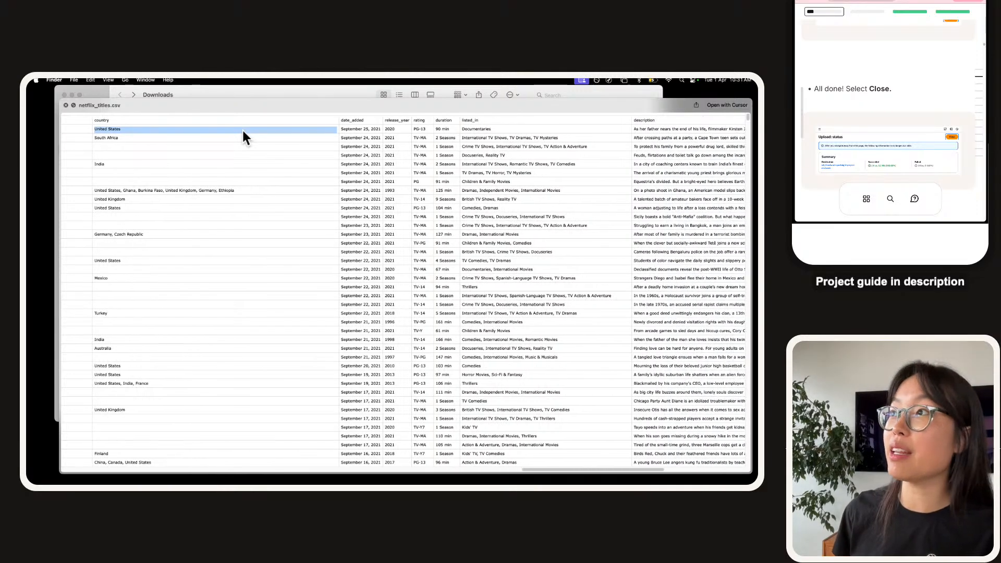
click(256, 121)
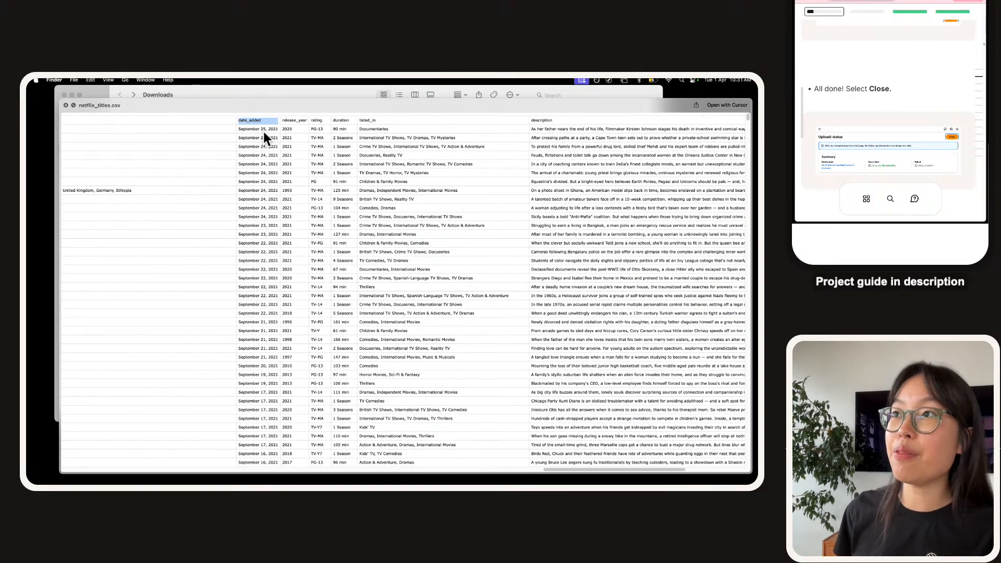
click(287, 128)
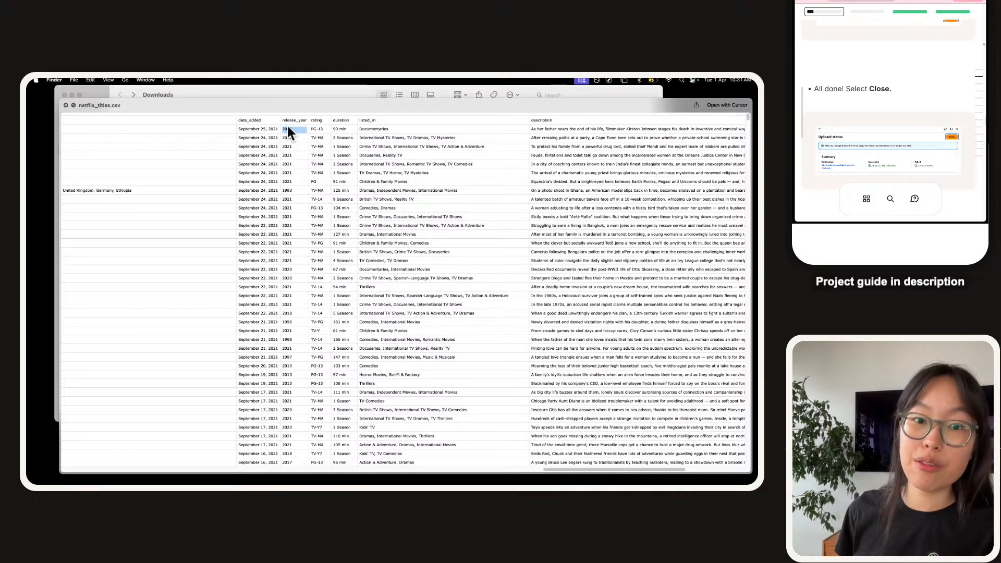
double_click(313, 137)
scroll(330, 129, right, 5)
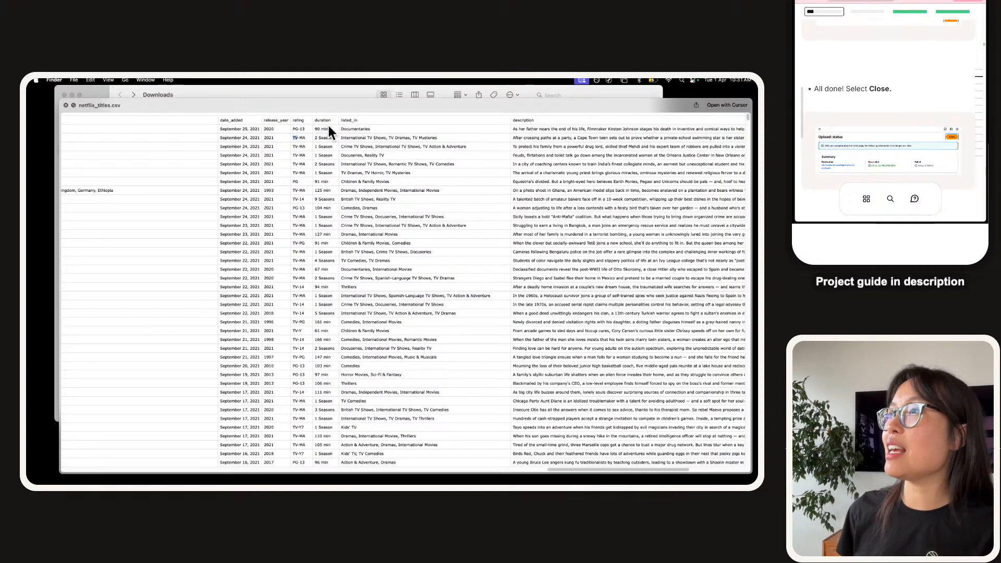
scroll(329, 129, right, 3)
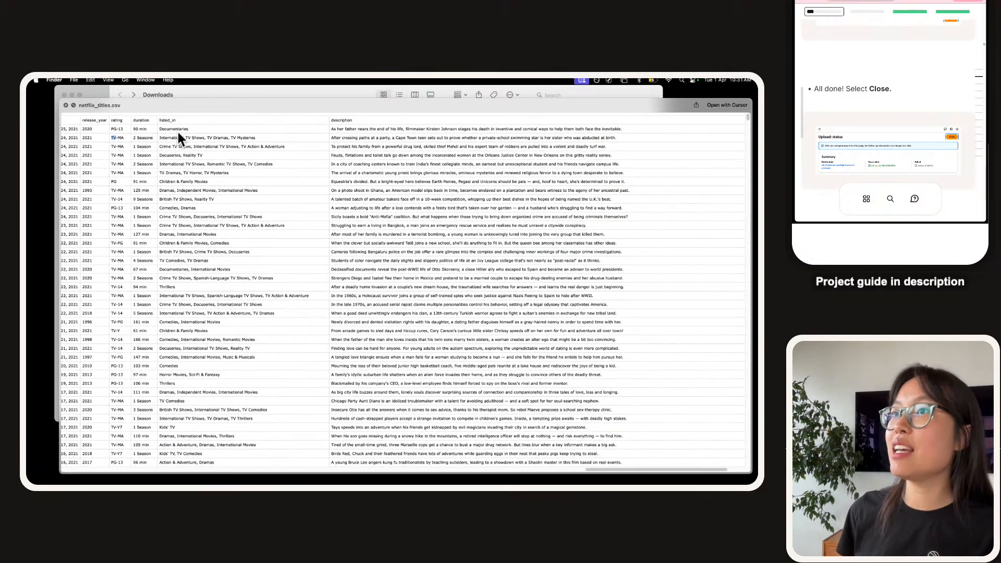
double_click(161, 129)
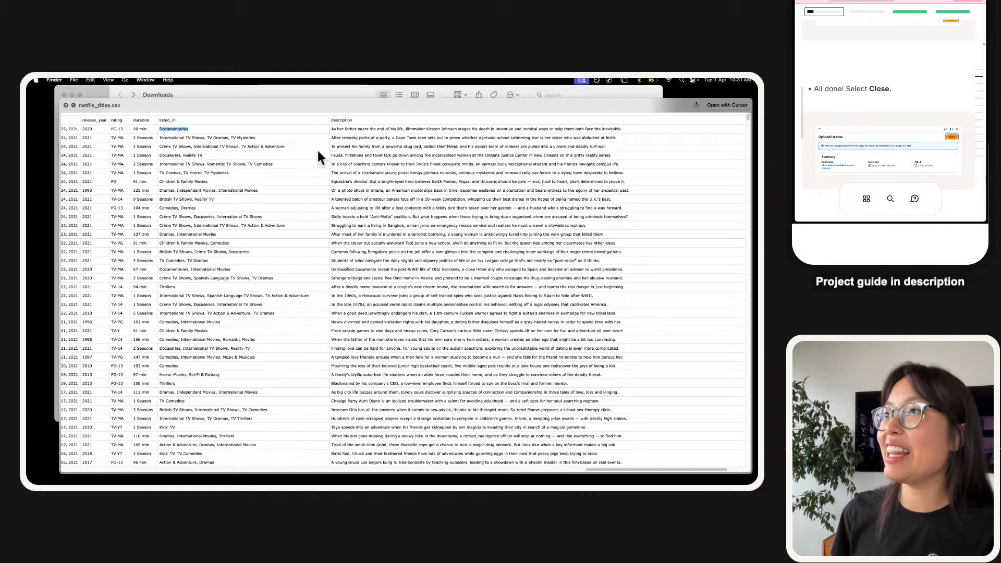
triple_click(348, 129)
triple_click(346, 129)
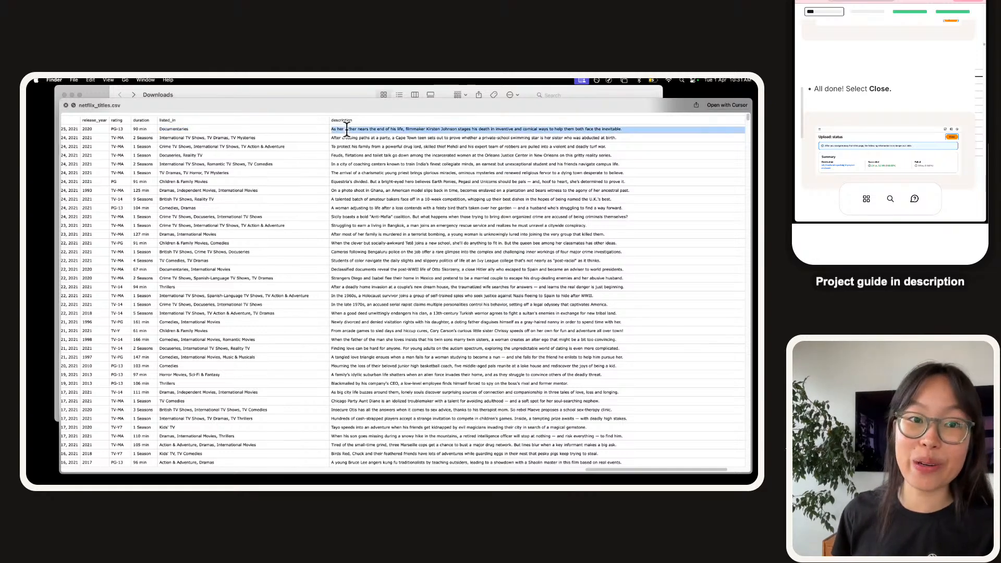
scroll(347, 129, left, 20)
scroll(347, 129, left, 5)
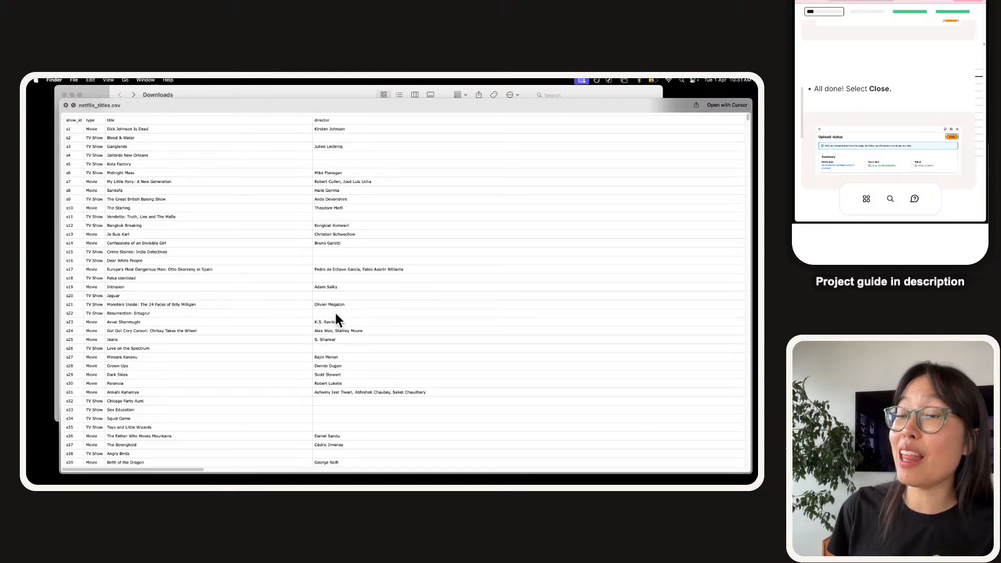
Scroll through the CSV preview to the date_added value September 24, 2021.
scroll(336, 313, down, 5)
scroll(336, 313, up, 6)
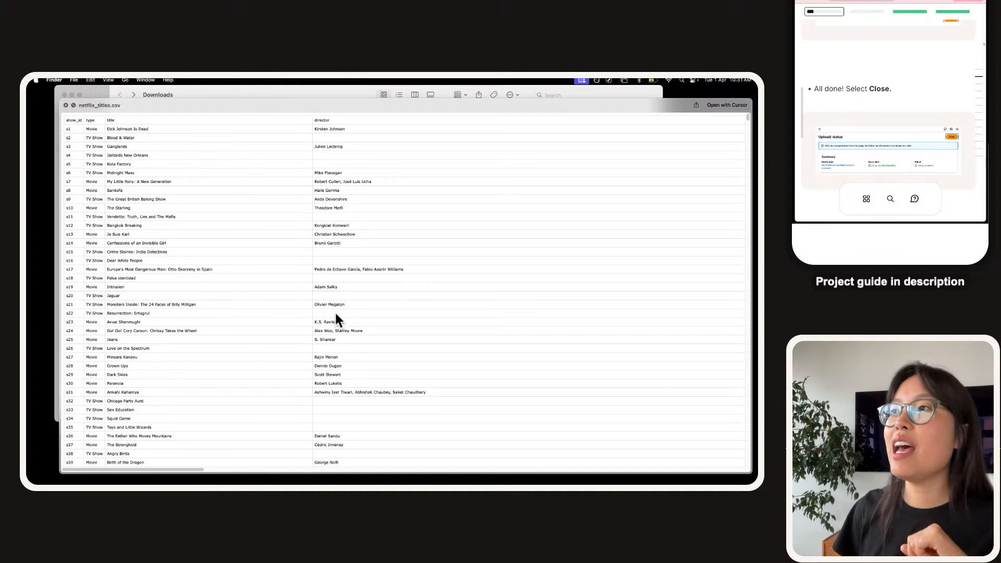
scroll(336, 315, right, 10)
scroll(336, 316, left, 6)
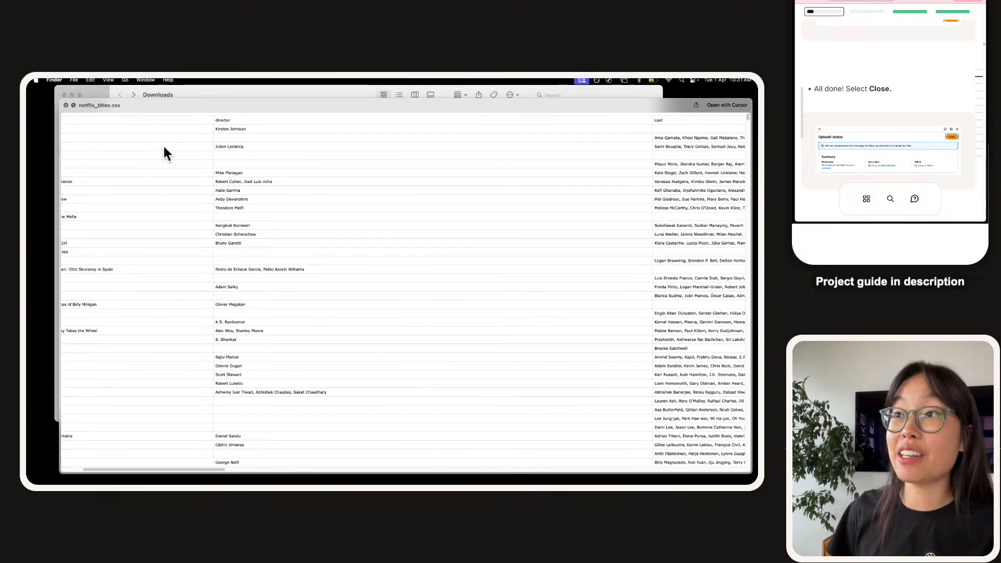
scroll(241, 168, right, 1)
scroll(240, 164, right, 10)
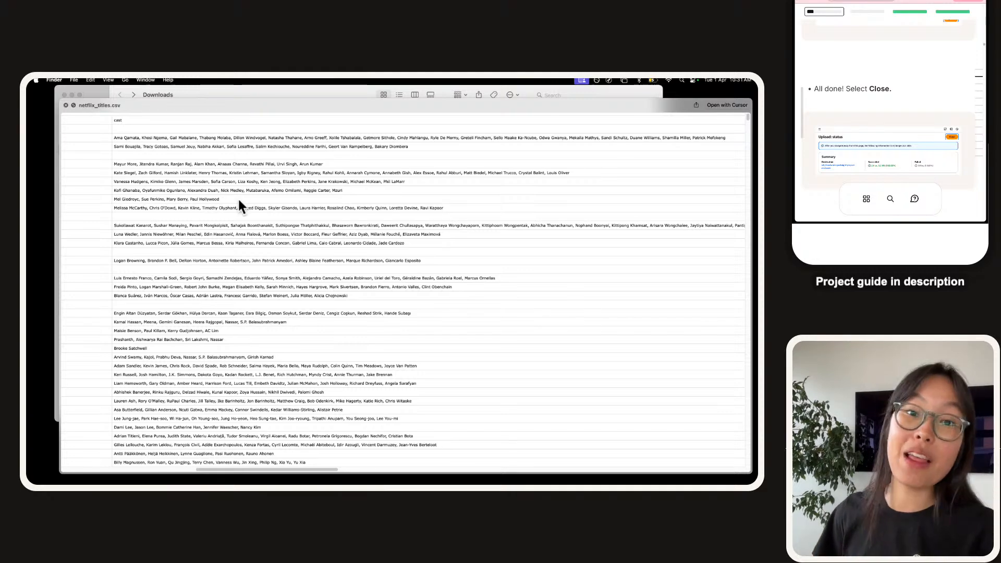
scroll(239, 200, right, 6)
scroll(239, 202, right, 10)
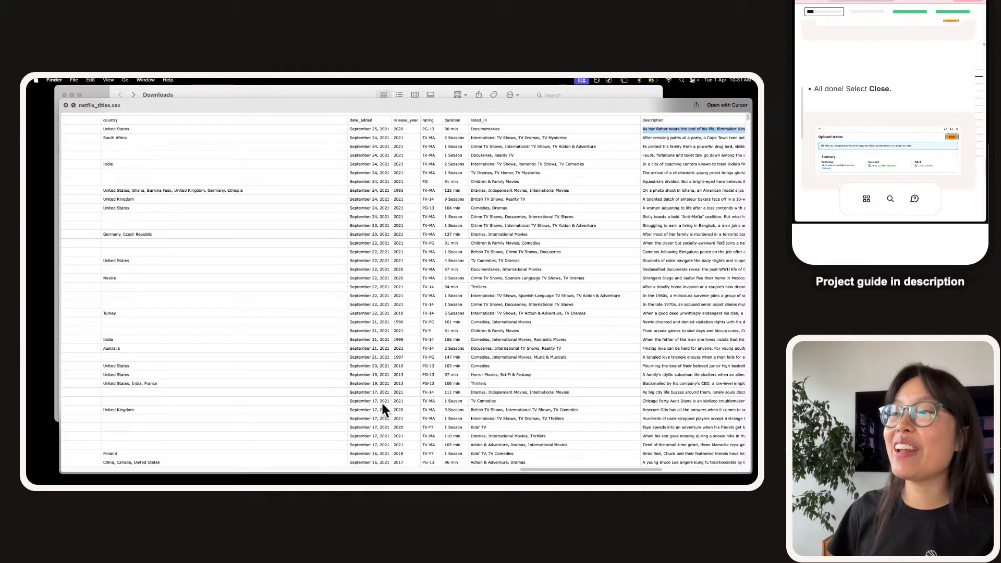
triple_click(372, 207)
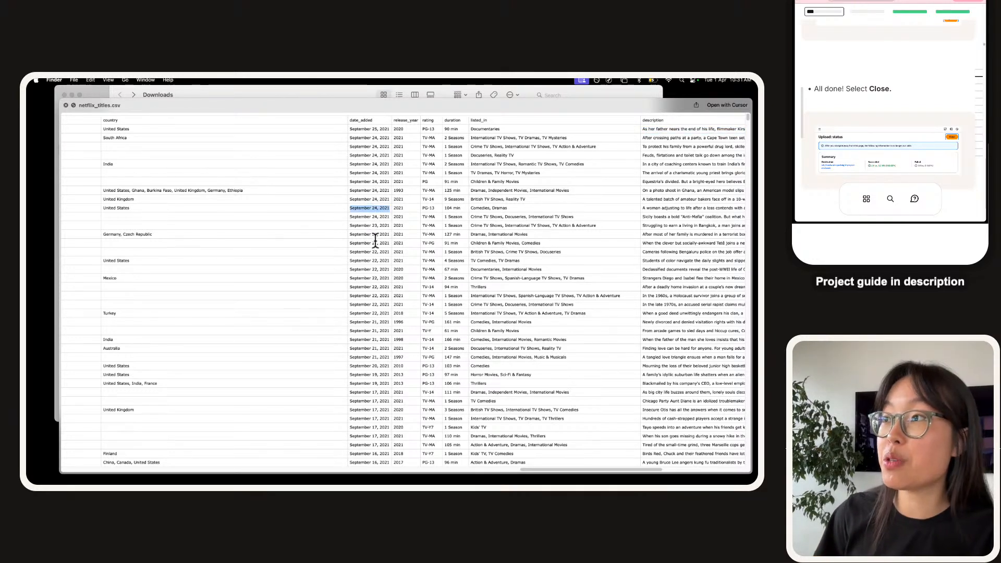
Check a movie's listed_in genres, then close the netflix_titles.csv preview.
scroll(418, 221, right, 2)
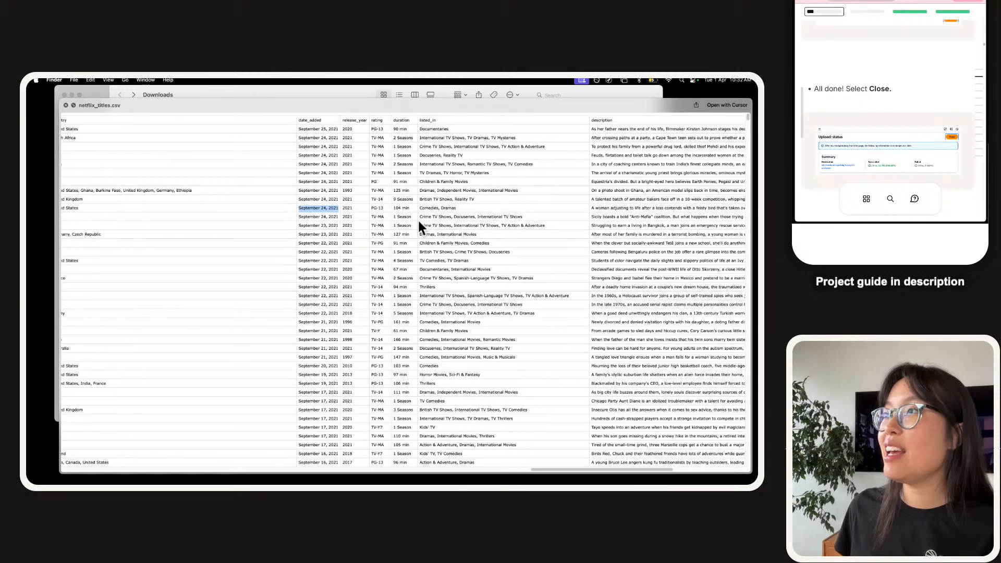
scroll(419, 222, right, 1)
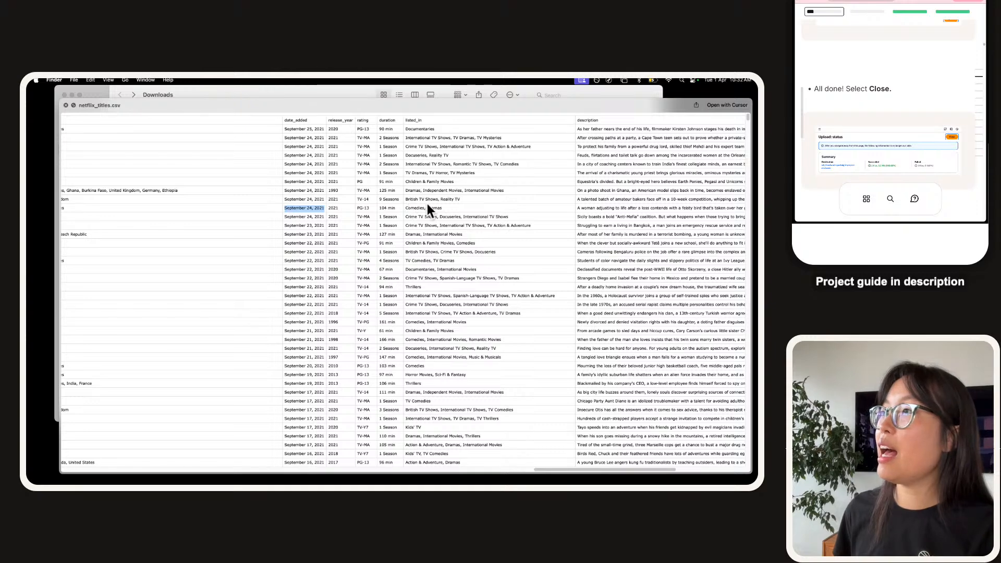
click(437, 191)
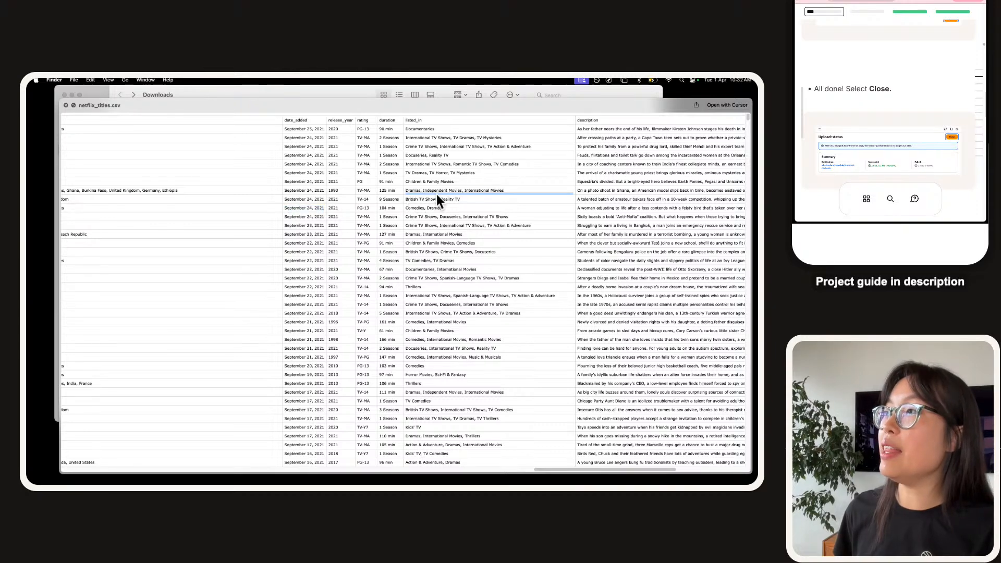
click(394, 194)
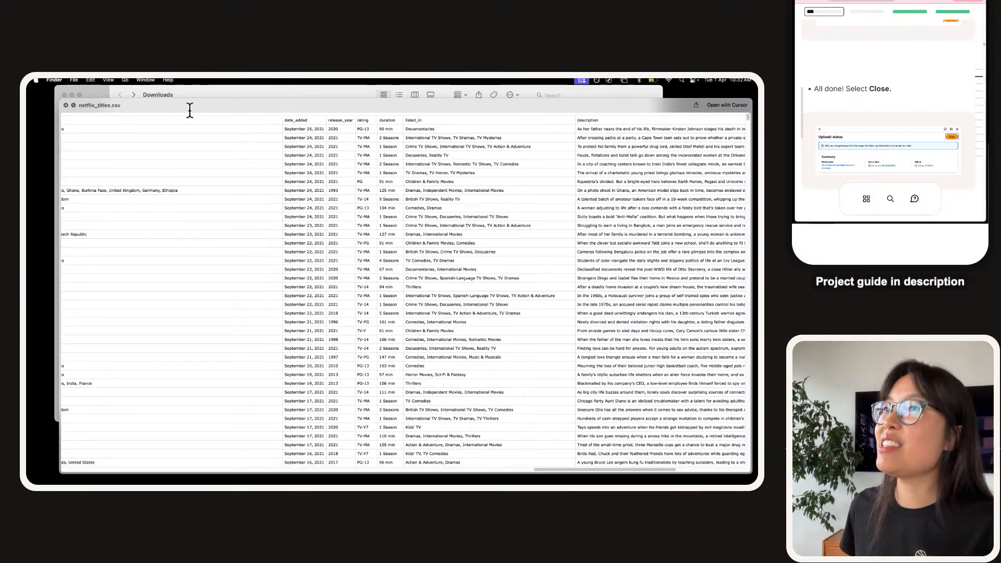
key(space)
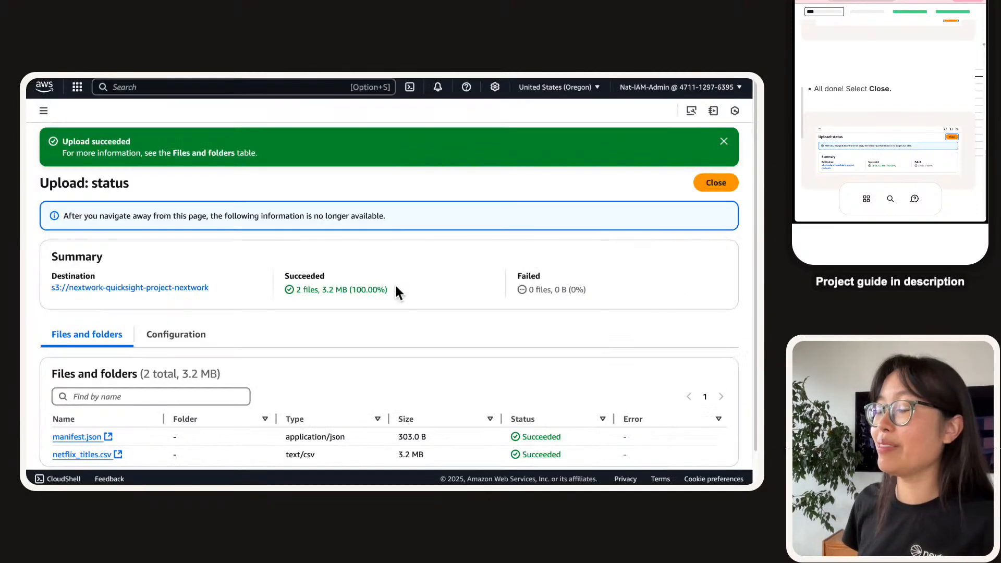
Close the upload status to see manifest.json (303.0 B) and netflix_titles.csv (3.2 MB) in the bucket.
scroll(491, 252, down, 1)
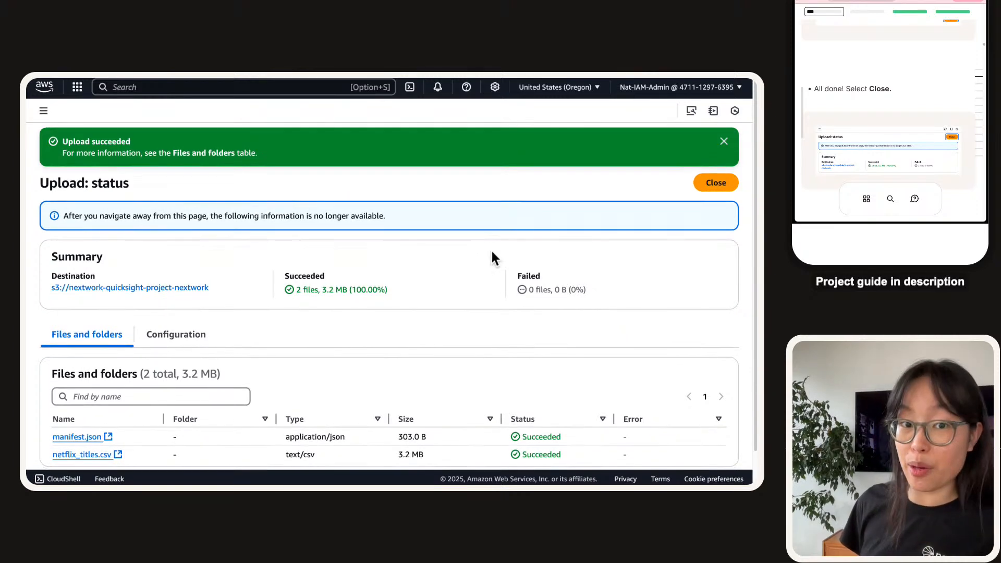
click(719, 185)
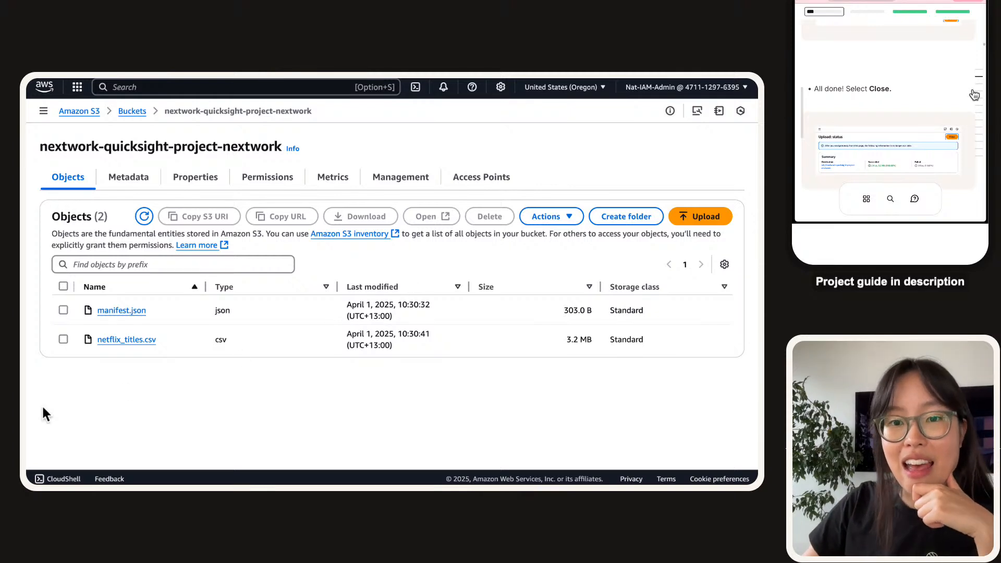
Select netflix_titles.csv in the Objects list and copy its S3 URI.
scroll(911, 73, down, 5)
scroll(911, 75, down, 5)
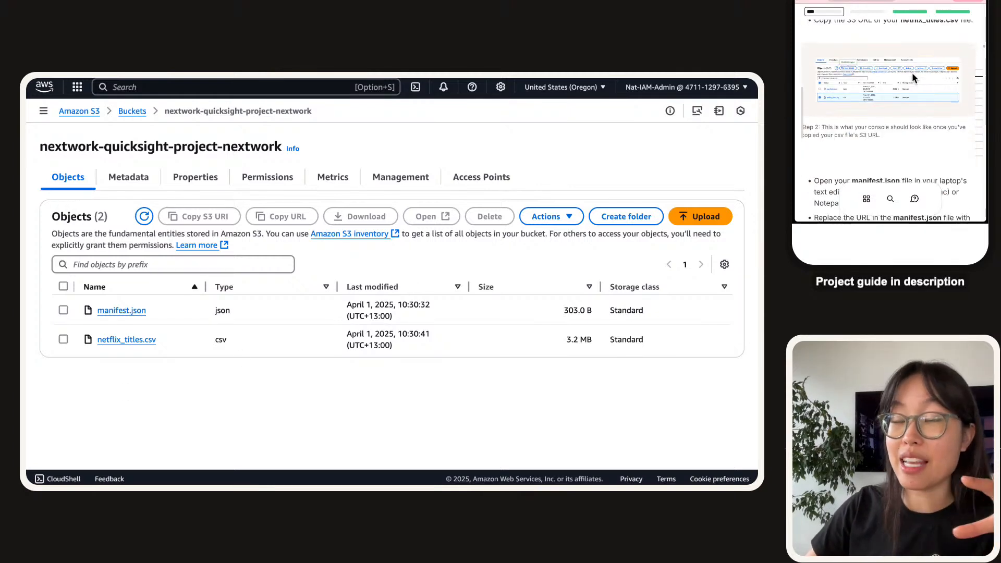
scroll(913, 74, up, 3)
scroll(913, 75, down, 1)
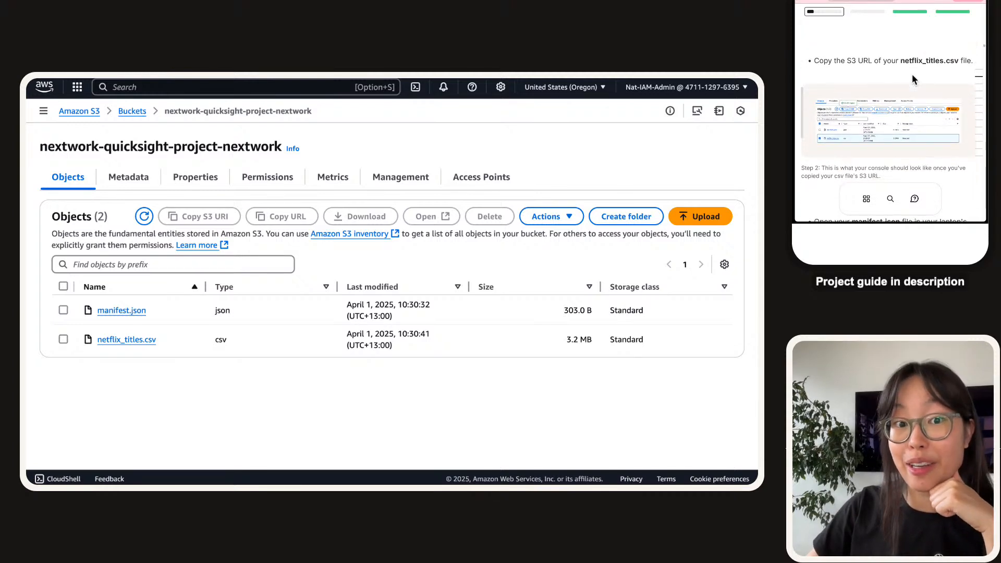
scroll(912, 74, down, 2)
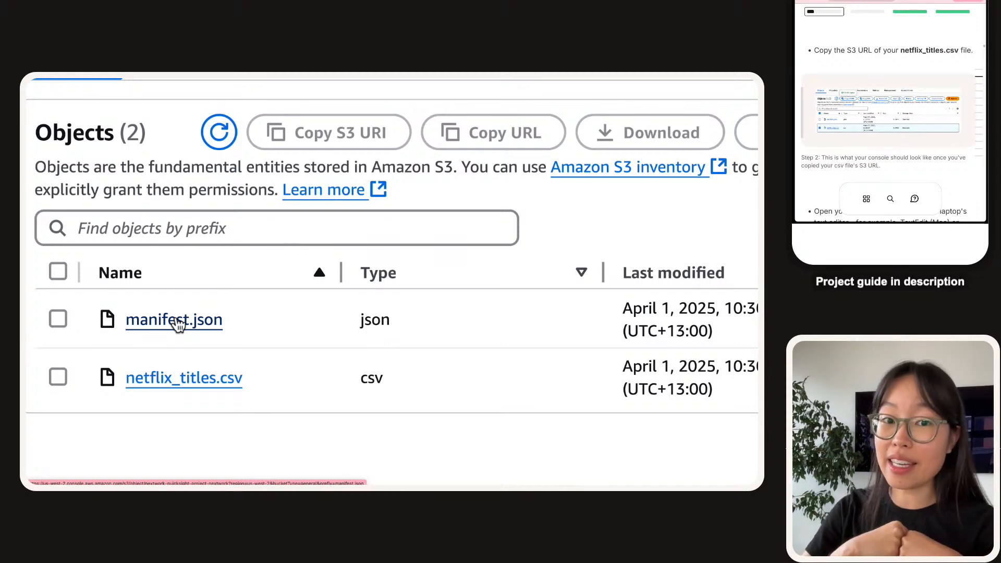
scroll(178, 324, down, 5)
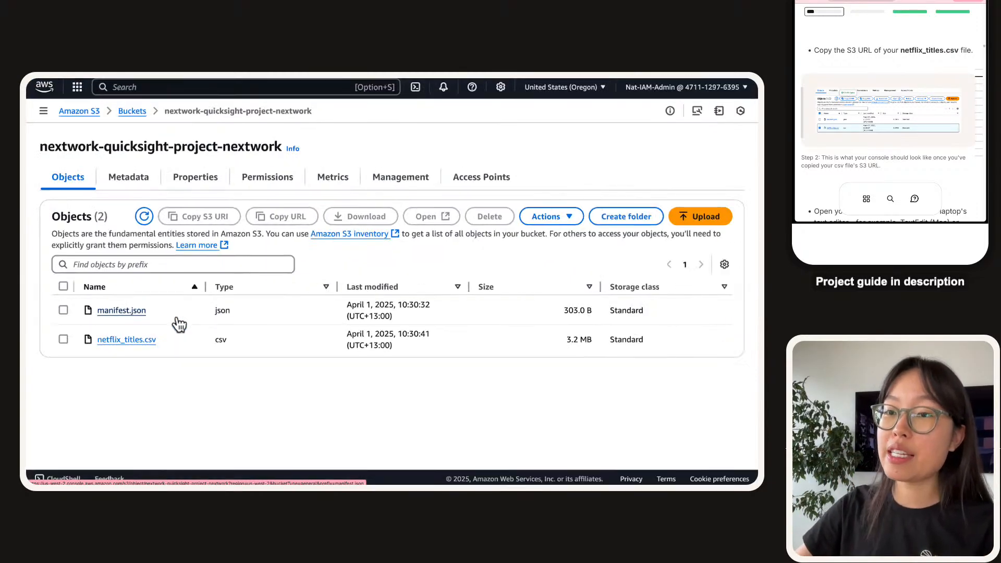
click(62, 338)
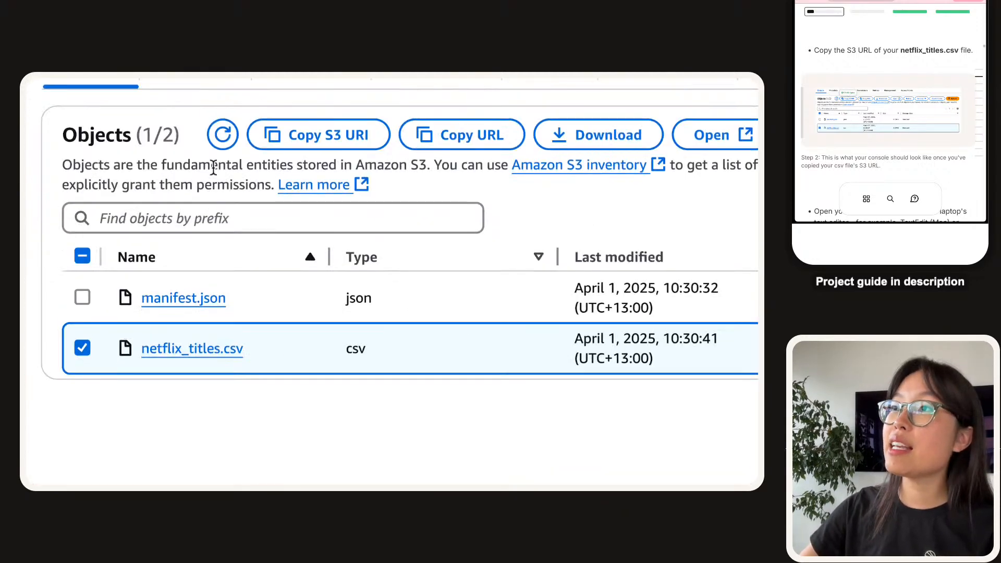
click(321, 136)
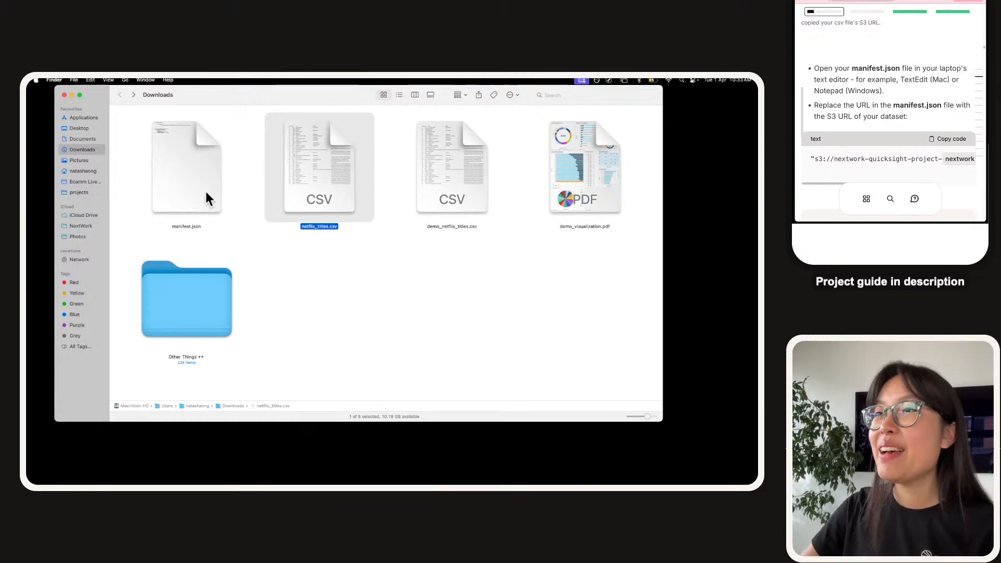
Open manifest.json from Downloads in TextEdit and close the Finder window.
click(183, 151)
right_click(205, 155)
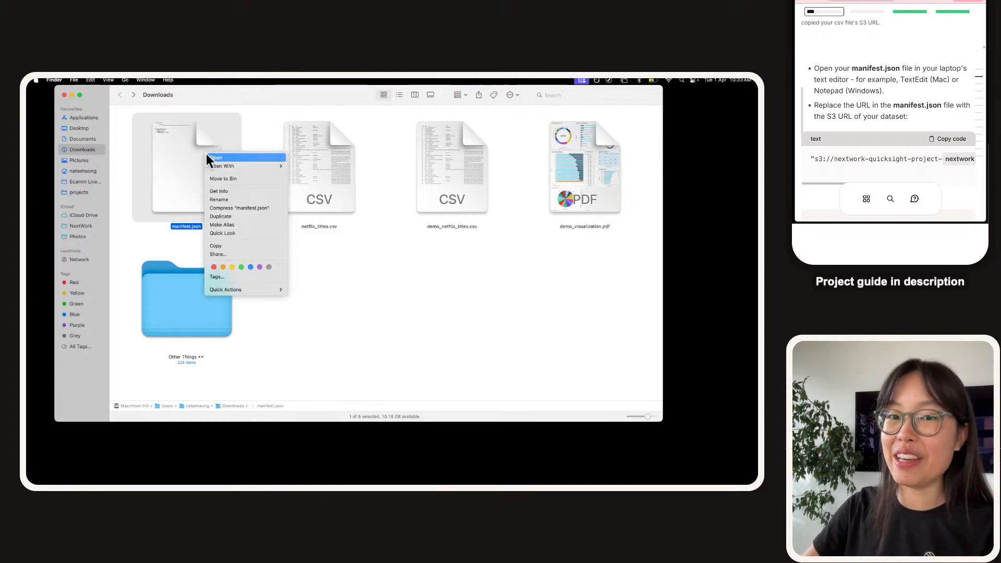
mouse_move(279, 167)
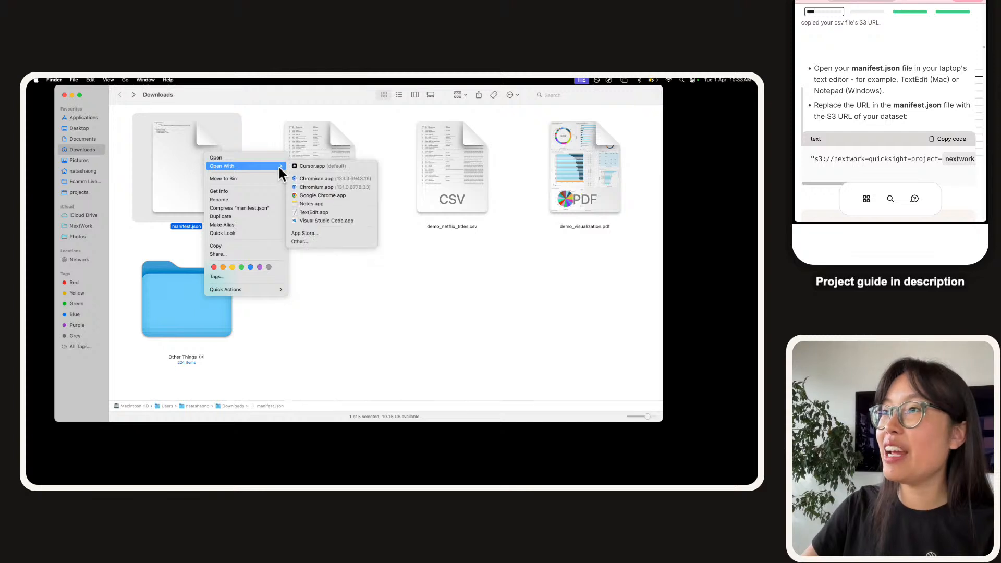
click(310, 211)
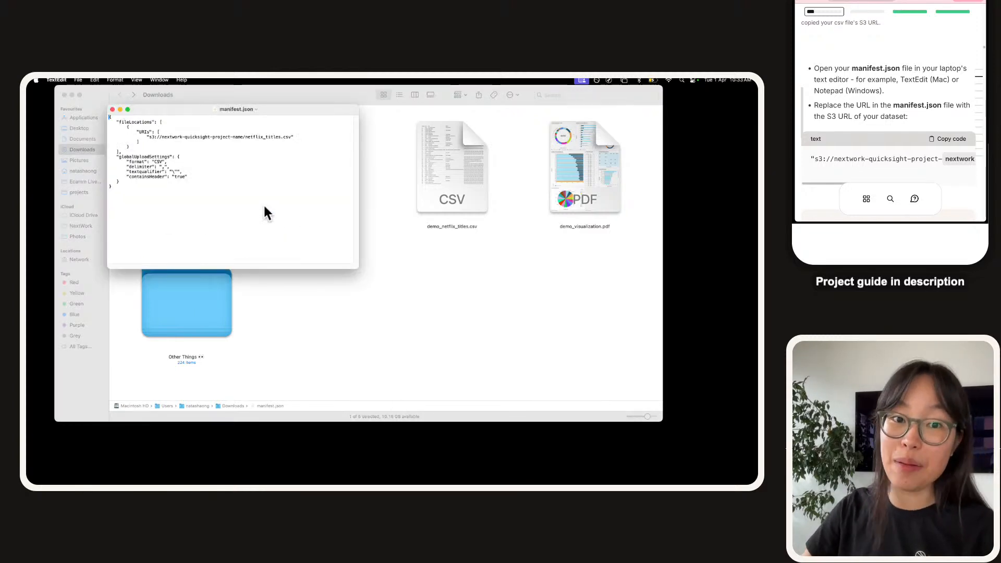
click(70, 96)
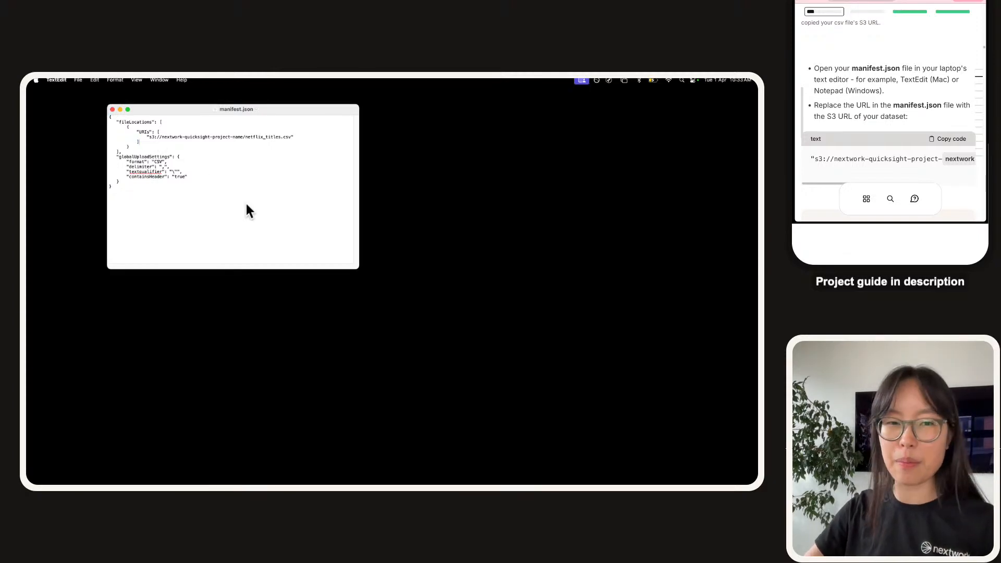
Enlarge the manifest text twice and widen the window so the URI fits one line.
key(super+plus)
key(super+plus)
key(super+plus)
key(super+plus)
key(super+plus)
key(super+plus)
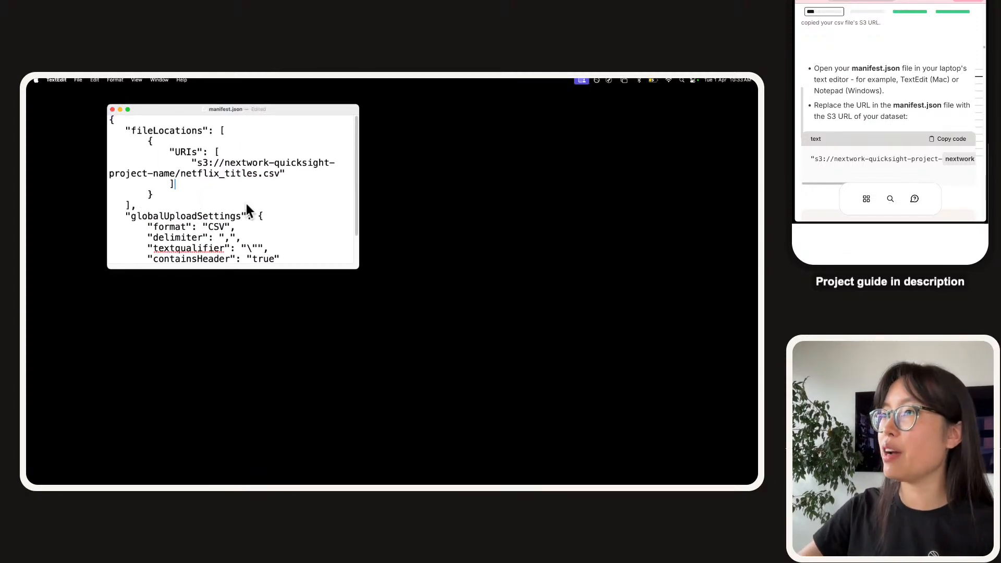
drag(360, 269, 682, 380)
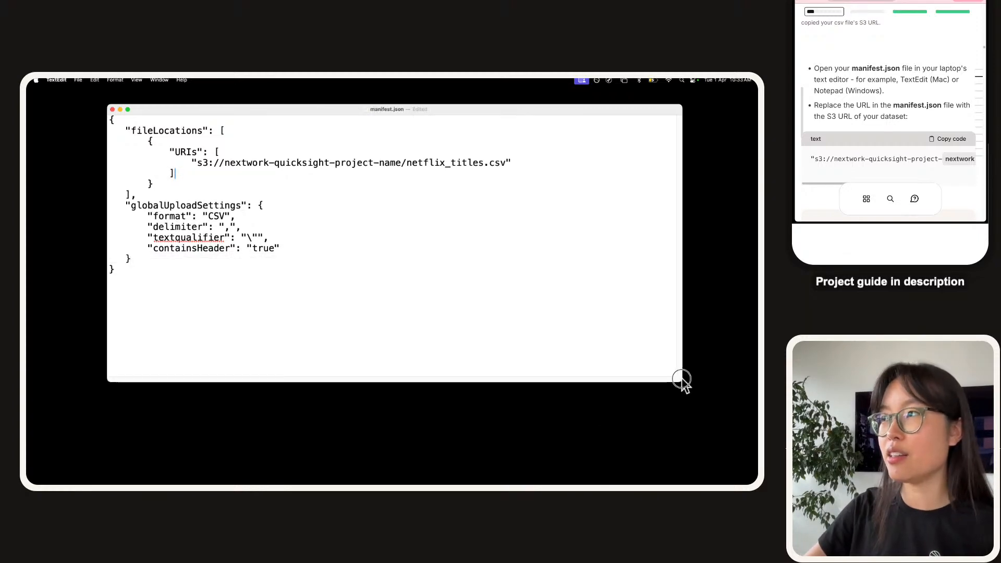
click(323, 245)
key(super+plus)
key(super+plus)
key(super+plus)
key(super+plus)
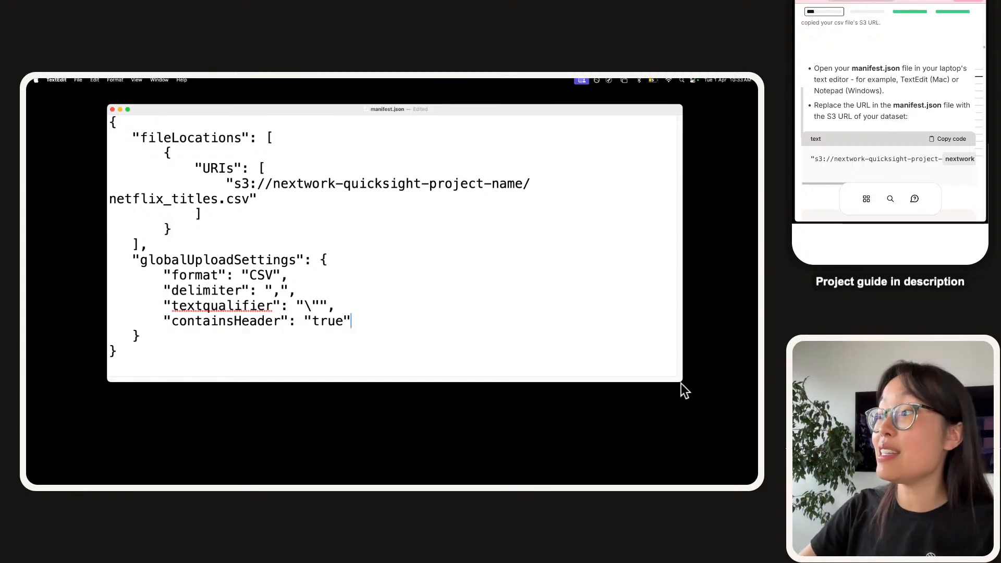
drag(682, 386, 758, 424)
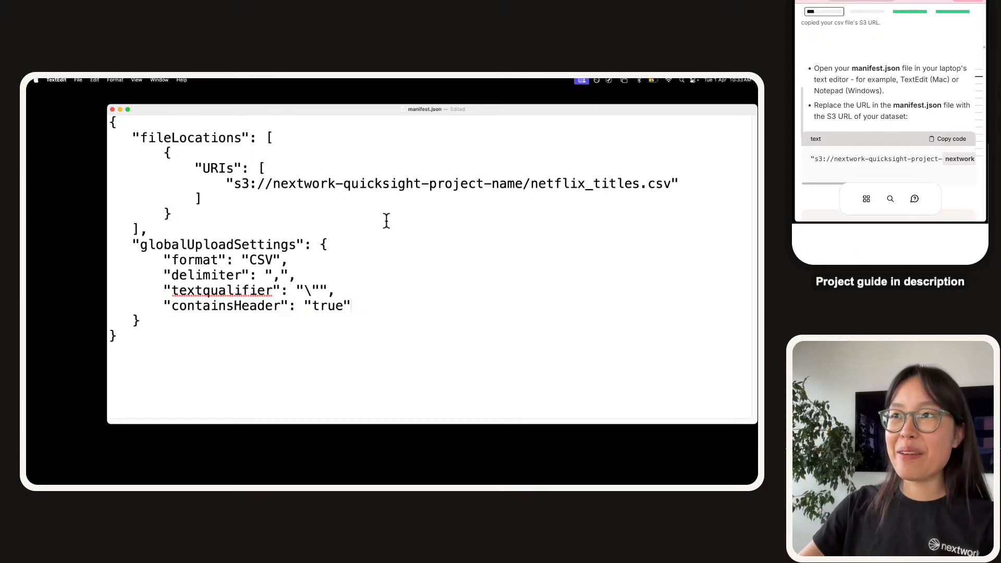
Highlight the fileLocations key and the placeholder S3 URL in the URIs entry.
key(super+a)
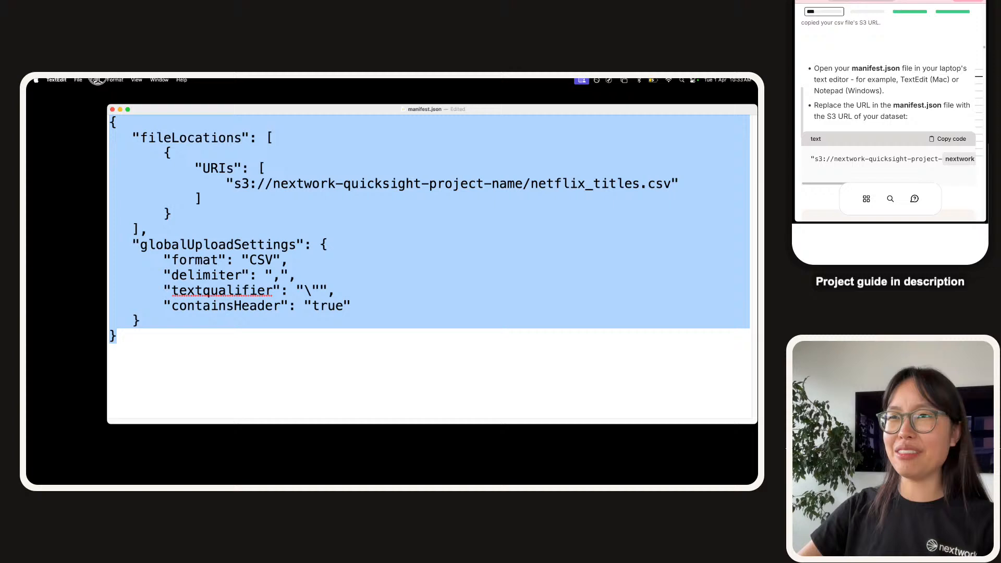
click(227, 298)
key(super+a)
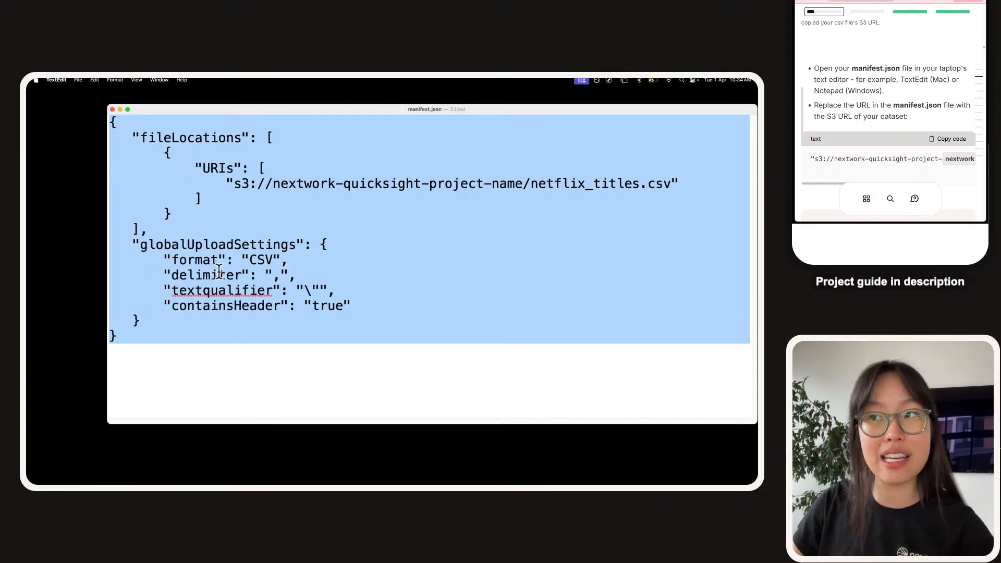
click(108, 125)
drag(140, 137, 124, 135)
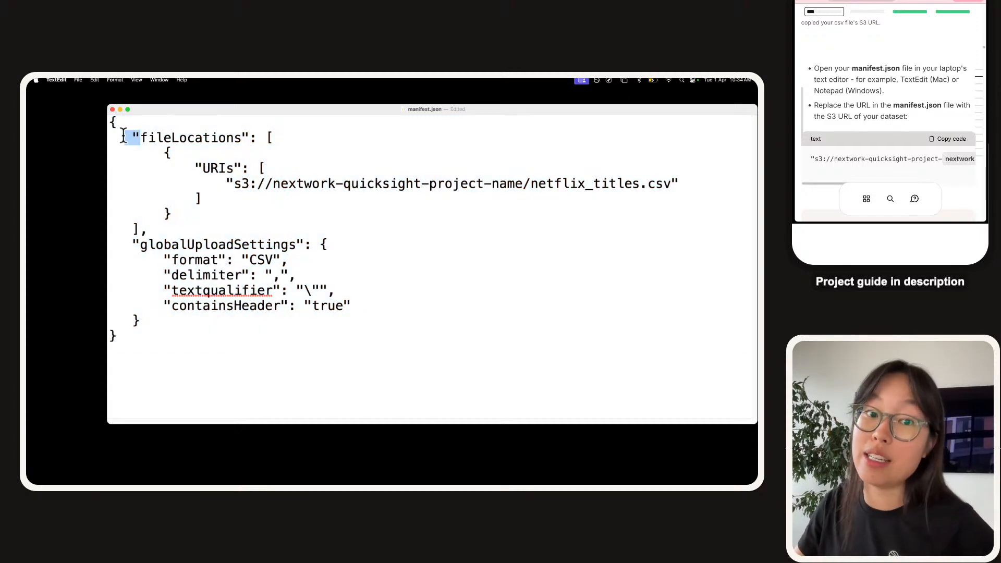
click(124, 137)
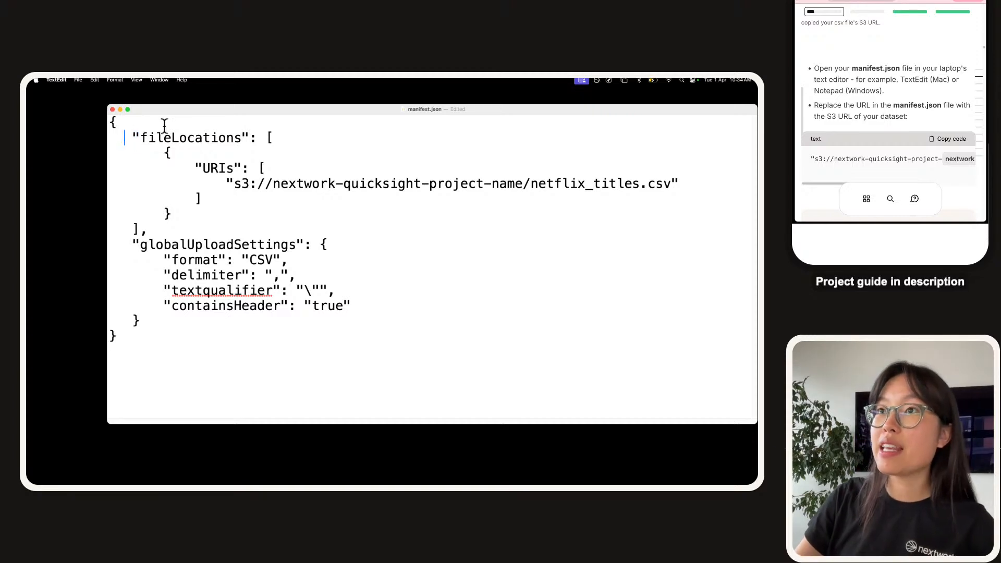
double_click(175, 134)
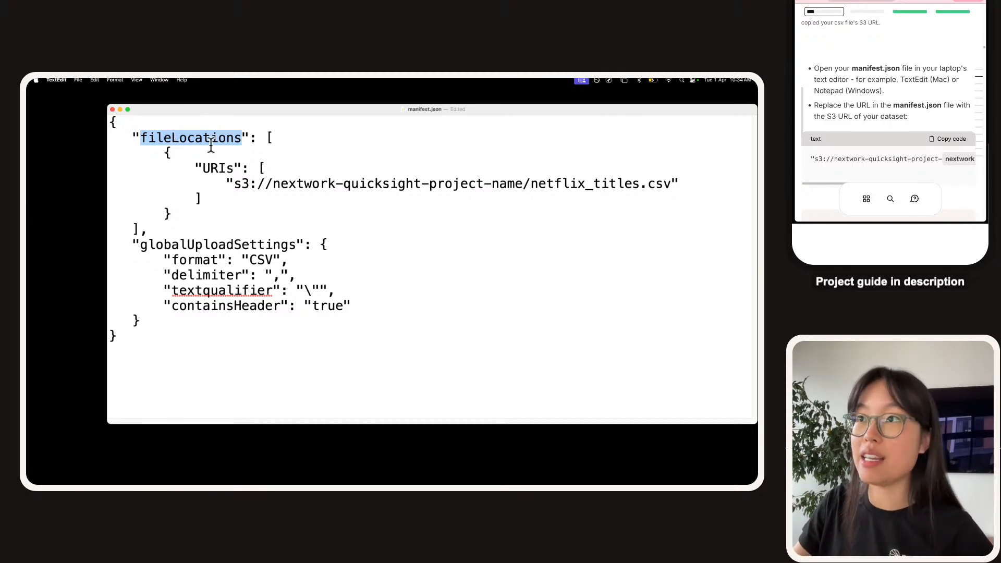
drag(233, 182, 672, 188)
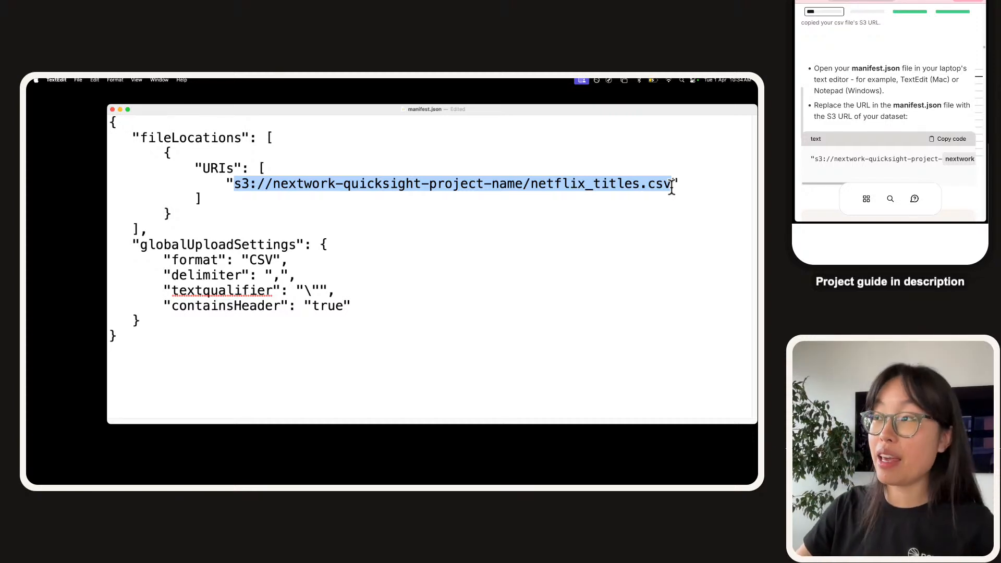
click(351, 203)
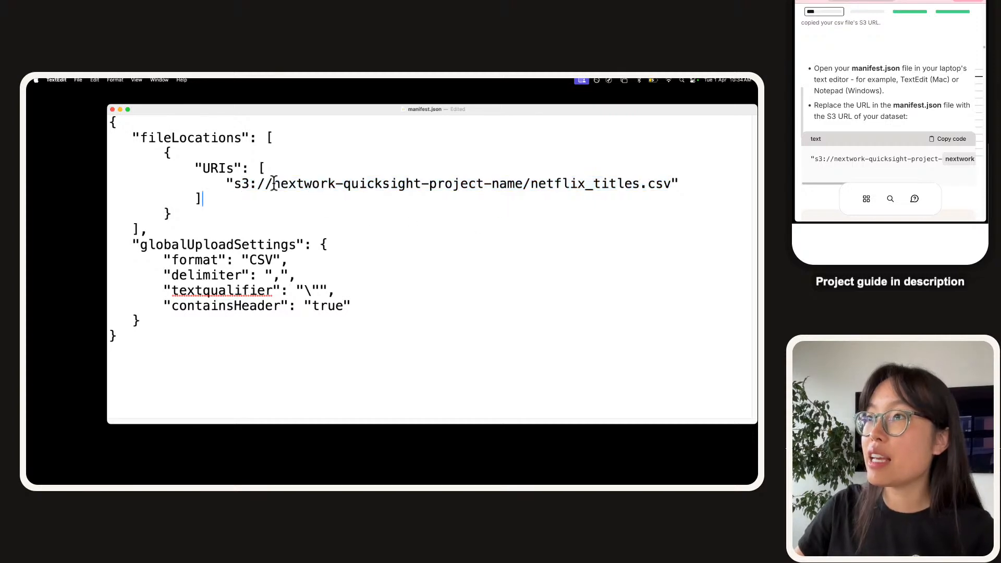
Select the placeholder path s3://nextwork-quicksight-project-name/netflix_titles.csv for replacement.
drag(273, 184, 673, 180)
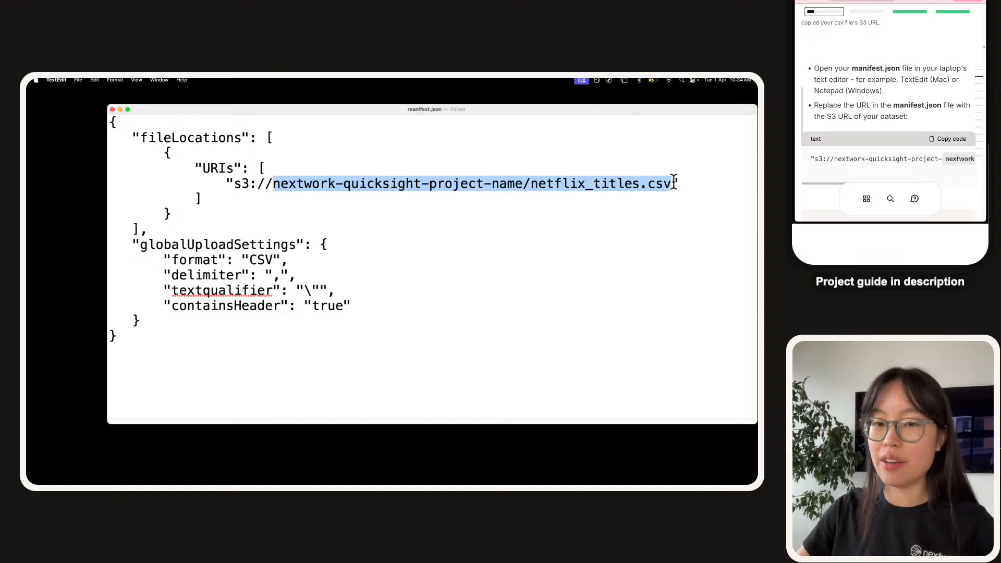
scroll(876, 120, down, 2)
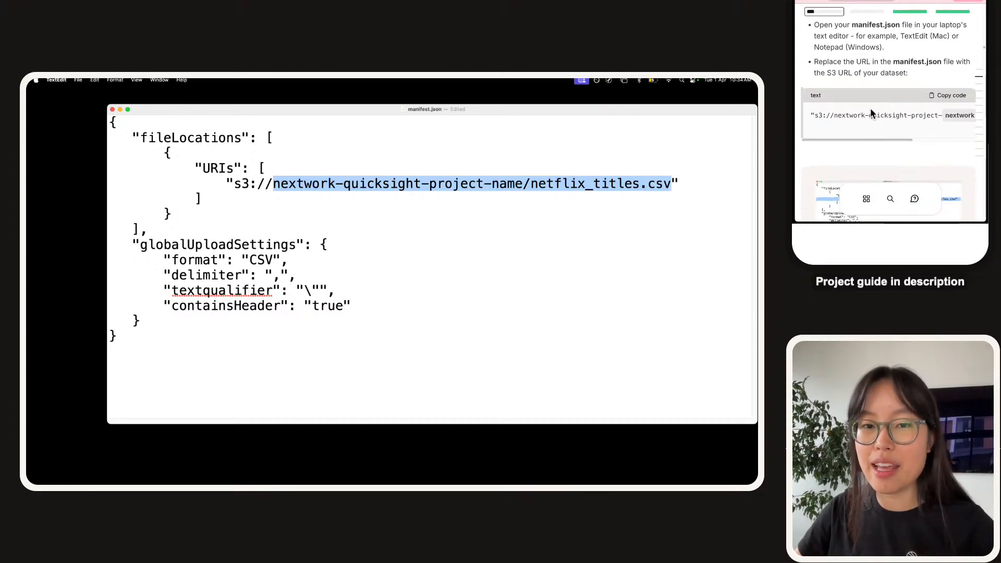
scroll(870, 119, right, 5)
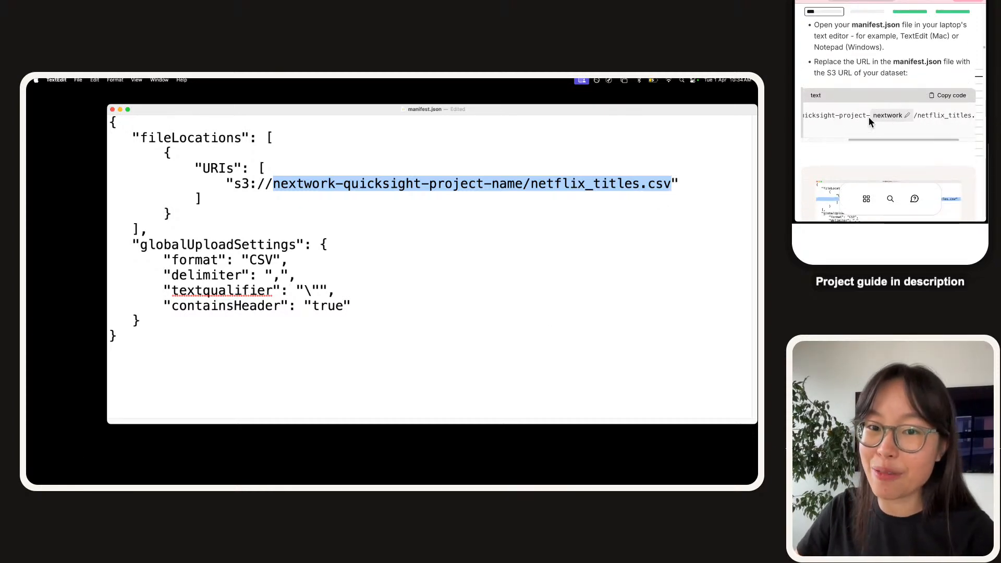
scroll(869, 116, left, 2)
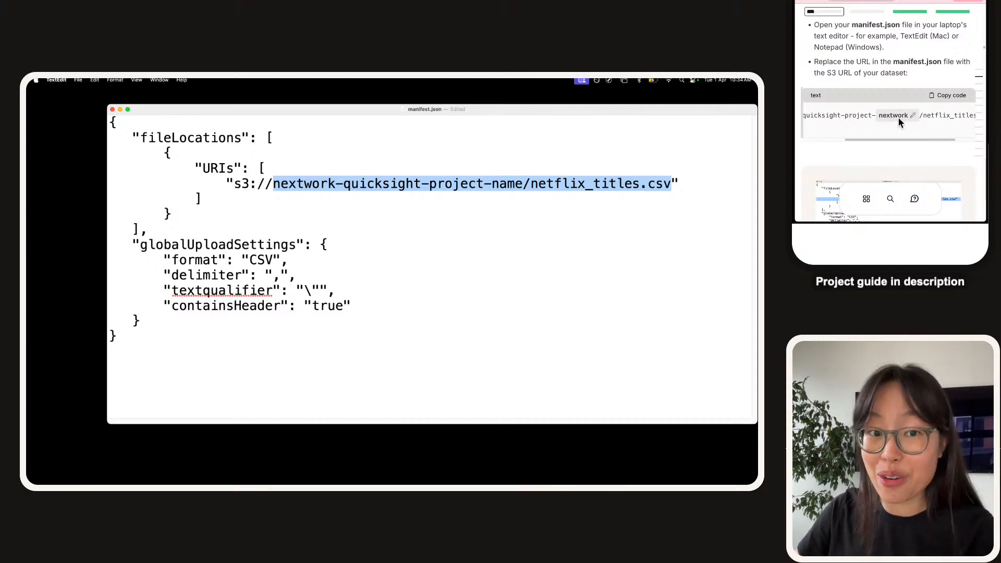
click(404, 201)
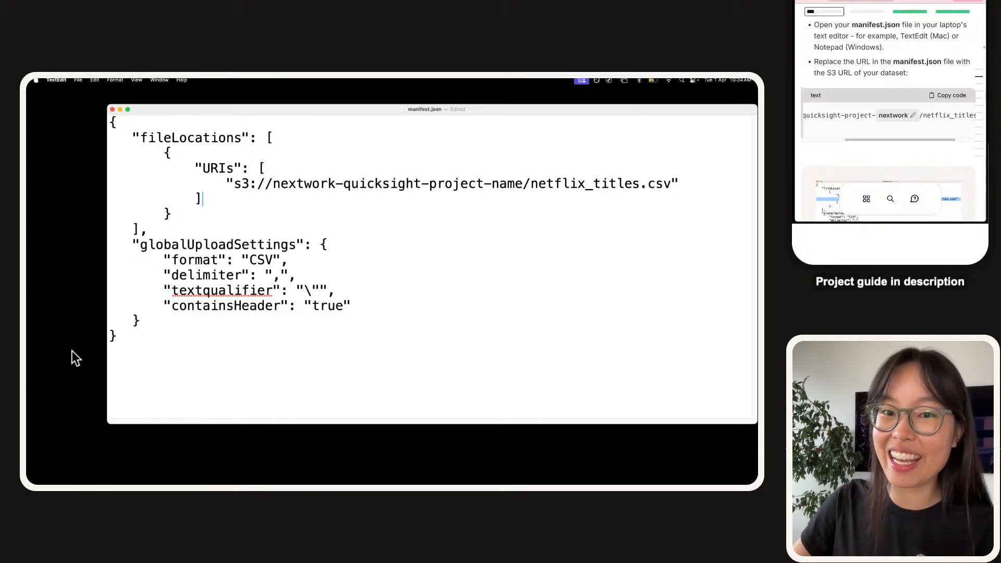
drag(233, 183, 674, 182)
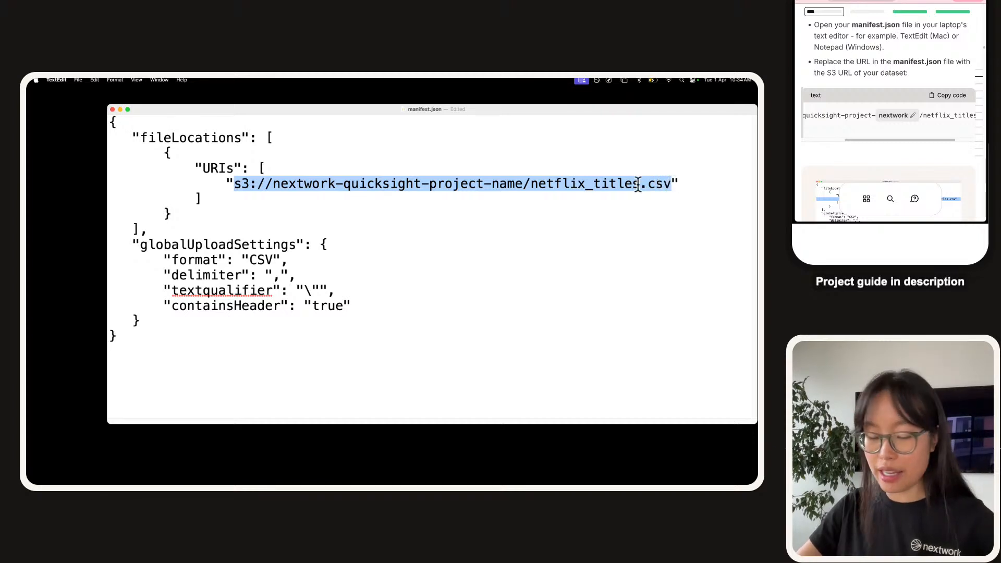
Paste the copied URI over the placeholder, then review its bucket name and file name.
text(s3://nextwork-quicksight-project-nextwork/netflix_titles.csv)
click(535, 179)
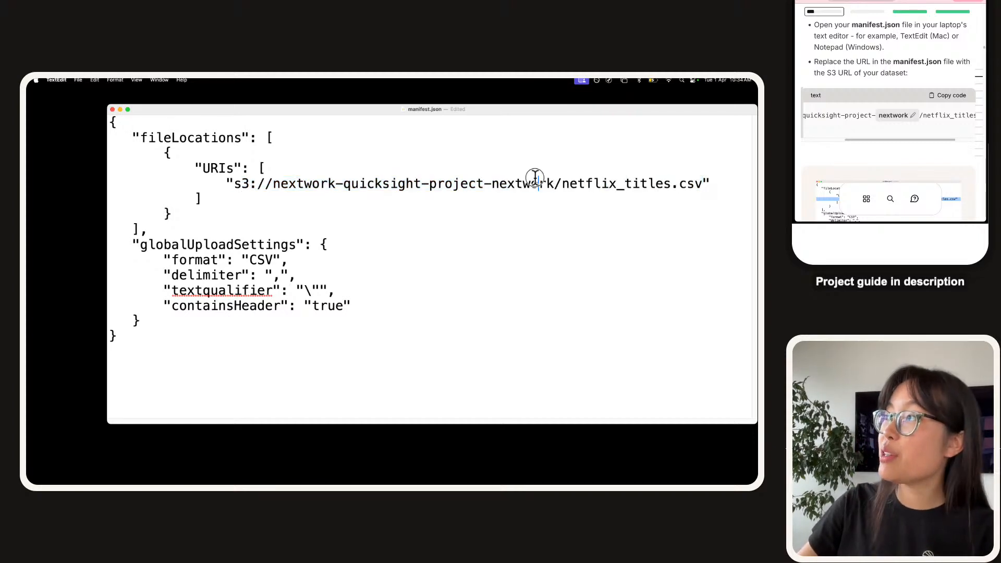
double_click(534, 179)
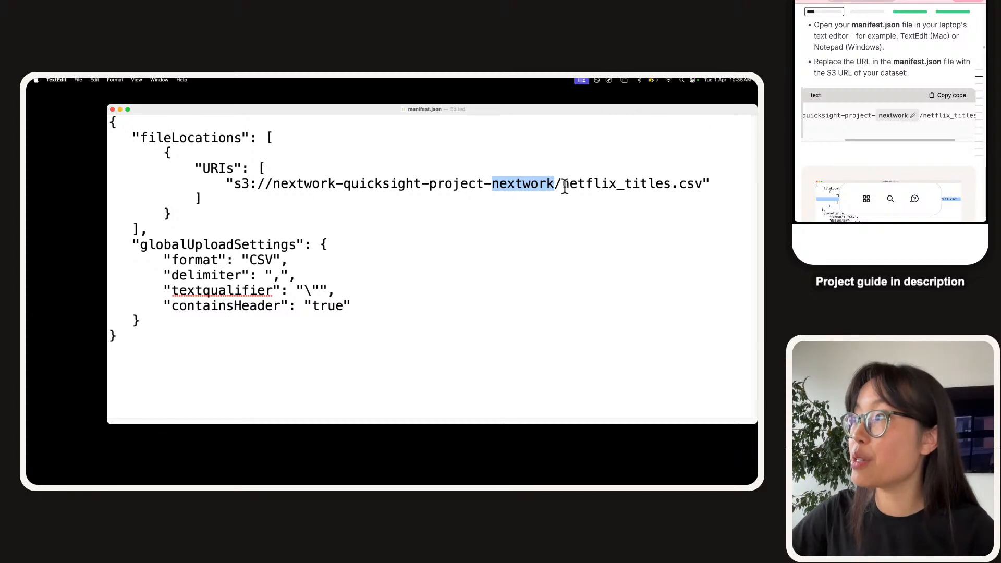
drag(562, 183, 699, 186)
click(550, 186)
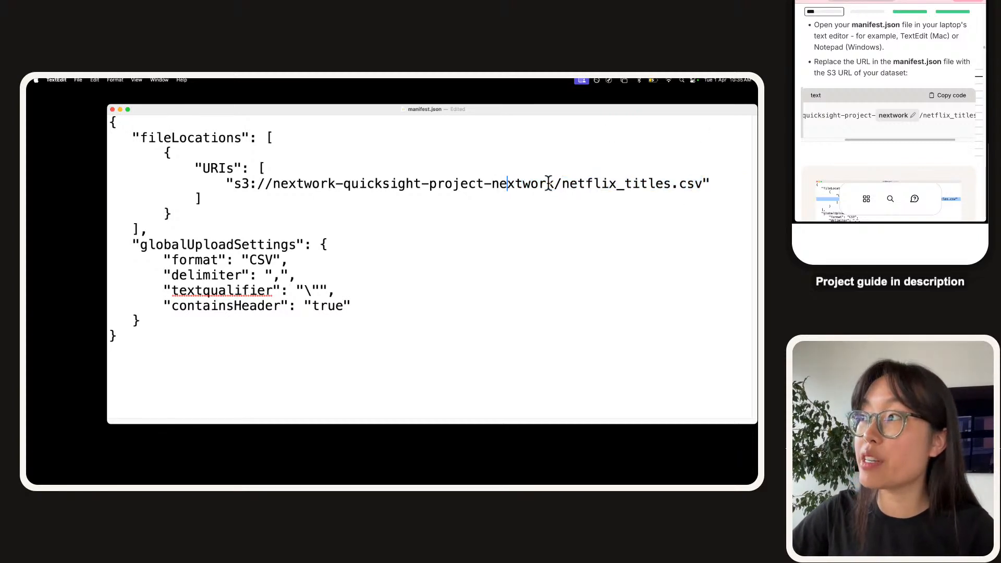
drag(562, 183, 327, 172)
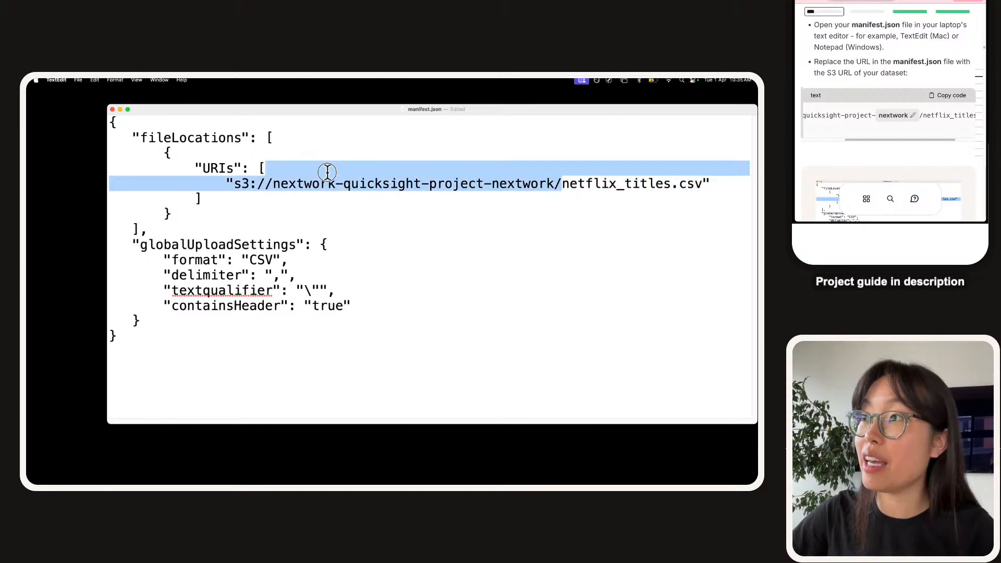
click(257, 187)
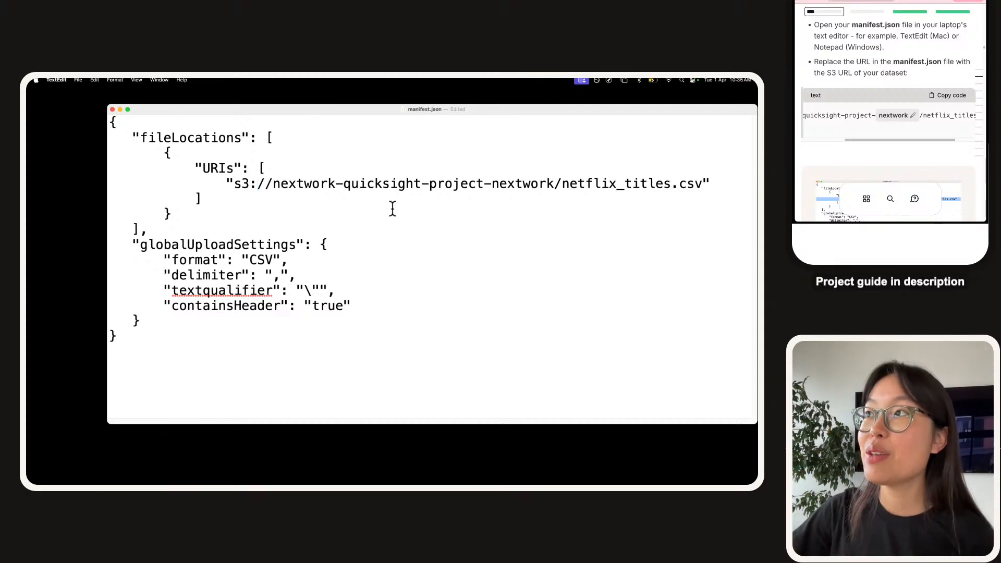
drag(168, 228, 92, 136)
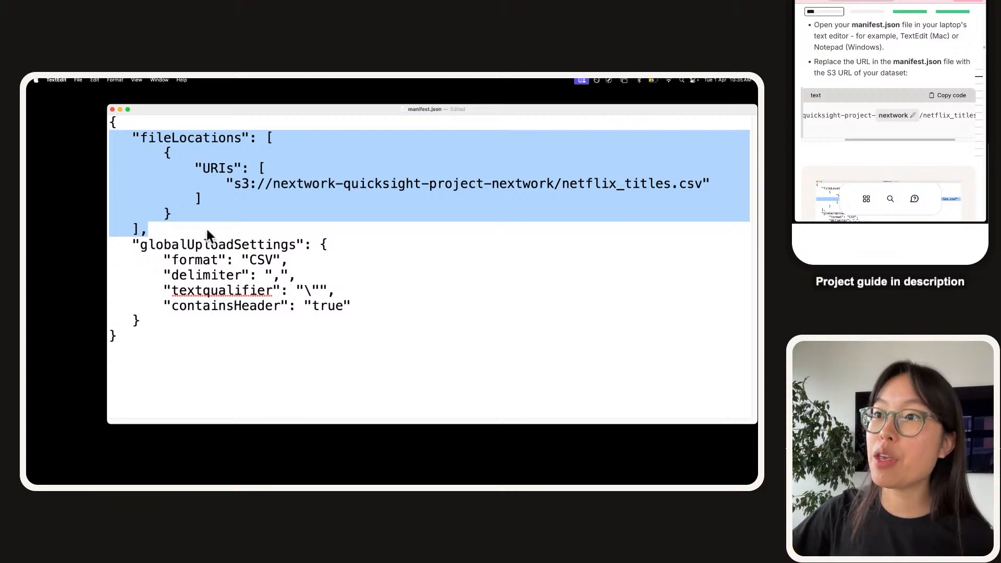
Review globalUploadSettings: CSV format, delimiter, and containsHeader set to true.
double_click(224, 245)
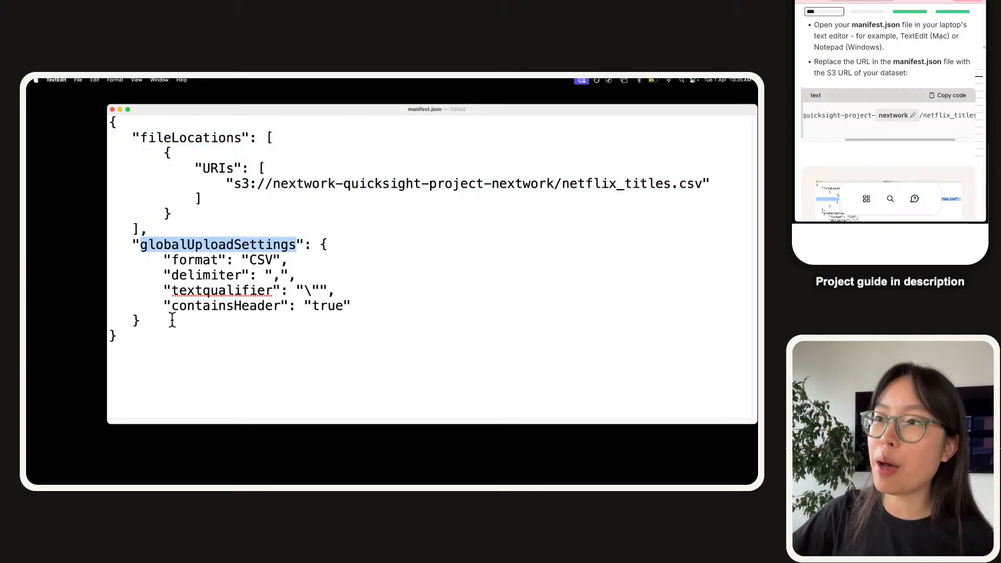
double_click(206, 261)
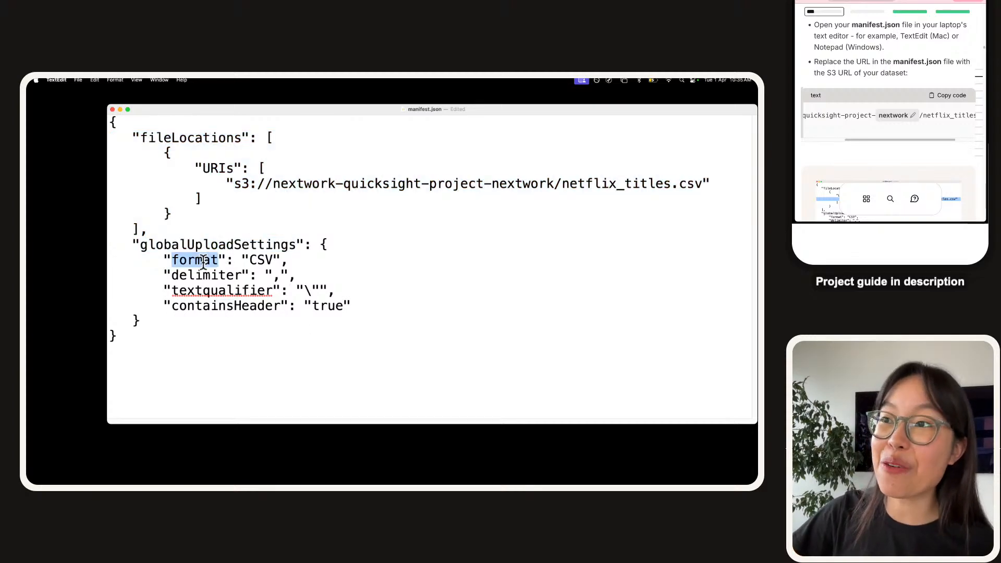
click(249, 260)
double_click(214, 275)
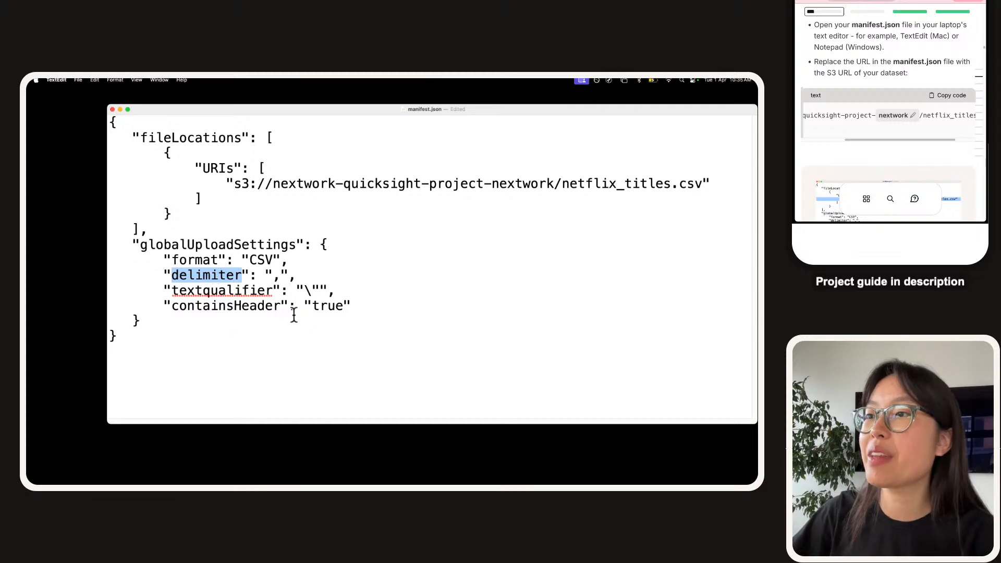
double_click(244, 307)
double_click(336, 308)
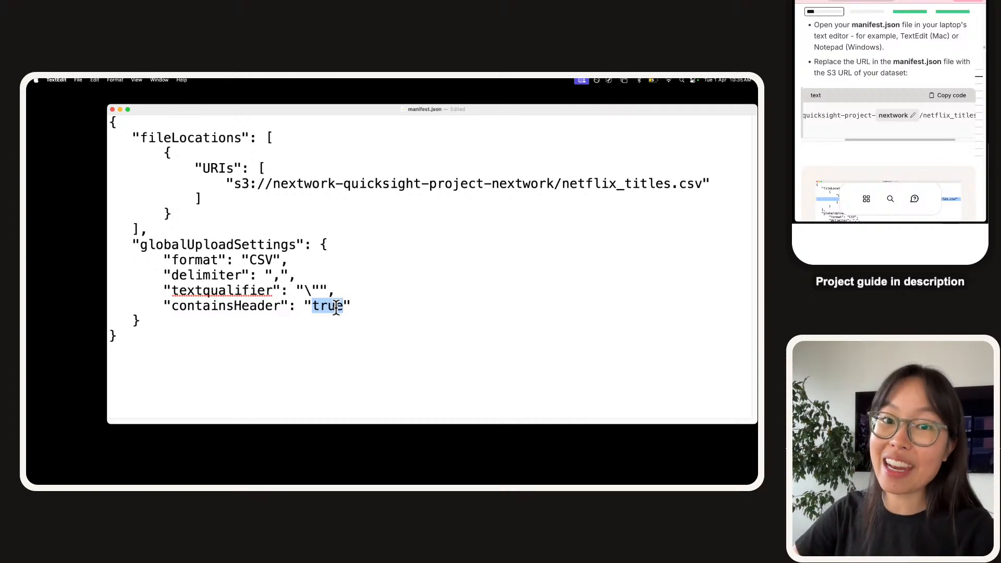
click(417, 248)
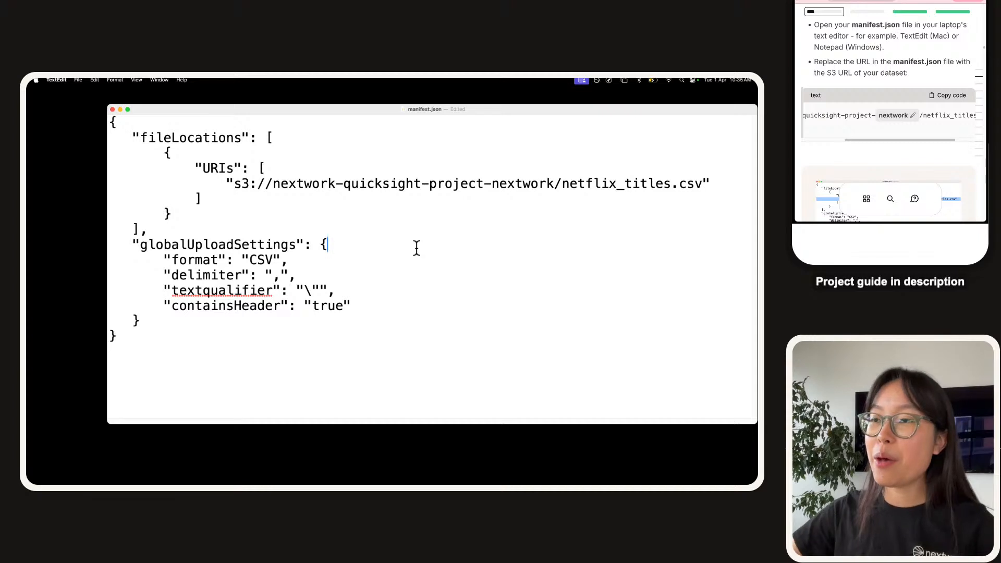
drag(179, 353, 111, 241)
Check the netflix_titles.csv URL line and save manifest.json.
click(436, 170)
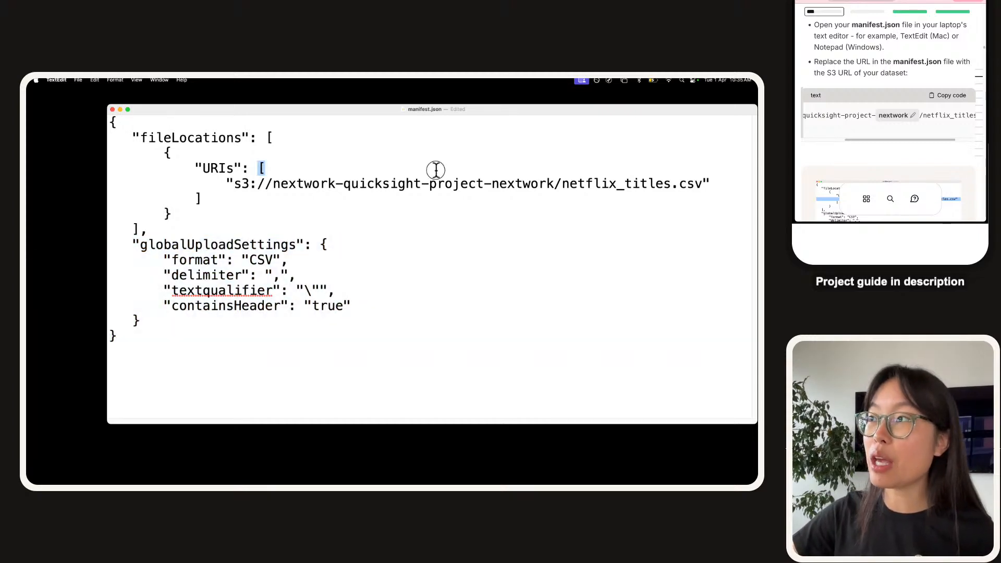
triple_click(438, 175)
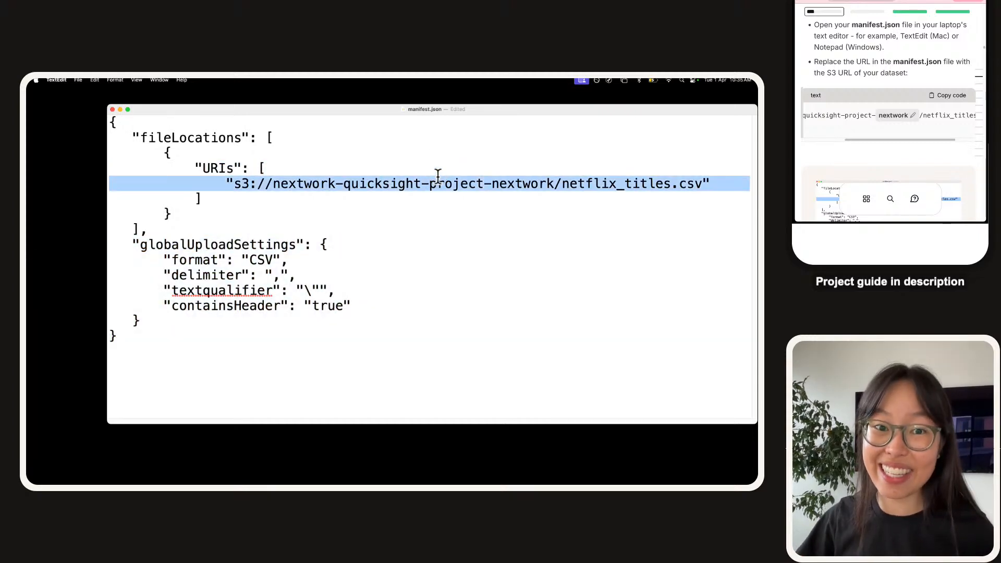
click(438, 229)
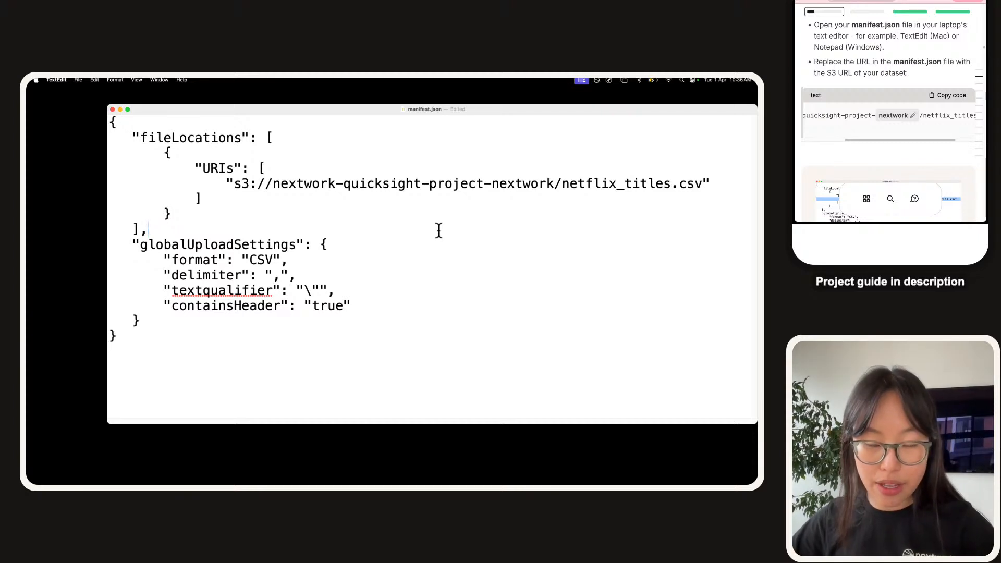
key(super+s)
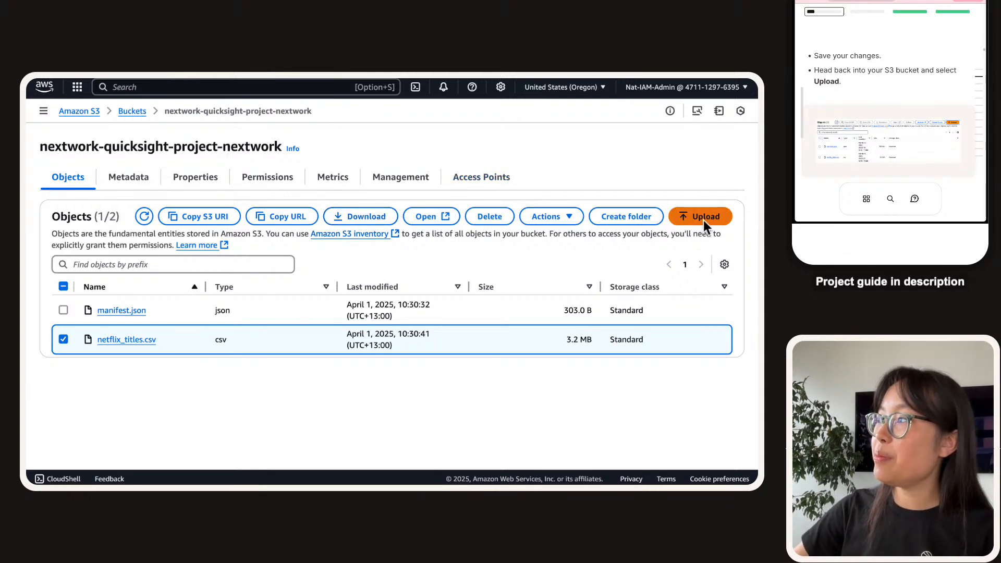
Start a new upload at 200% zoom and pick manifest.json from Downloads.
click(704, 218)
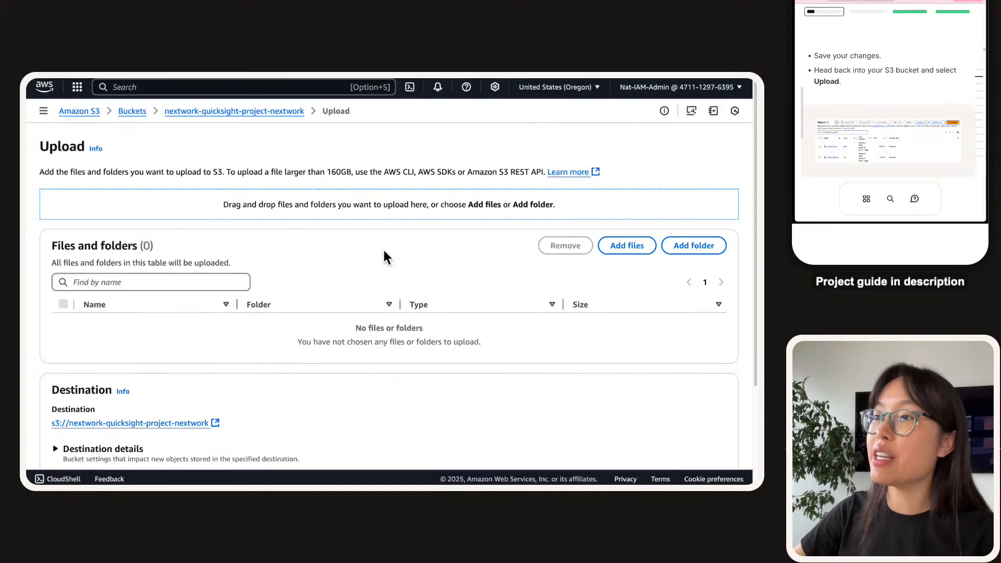
key(super+plus)
key(super+plus)
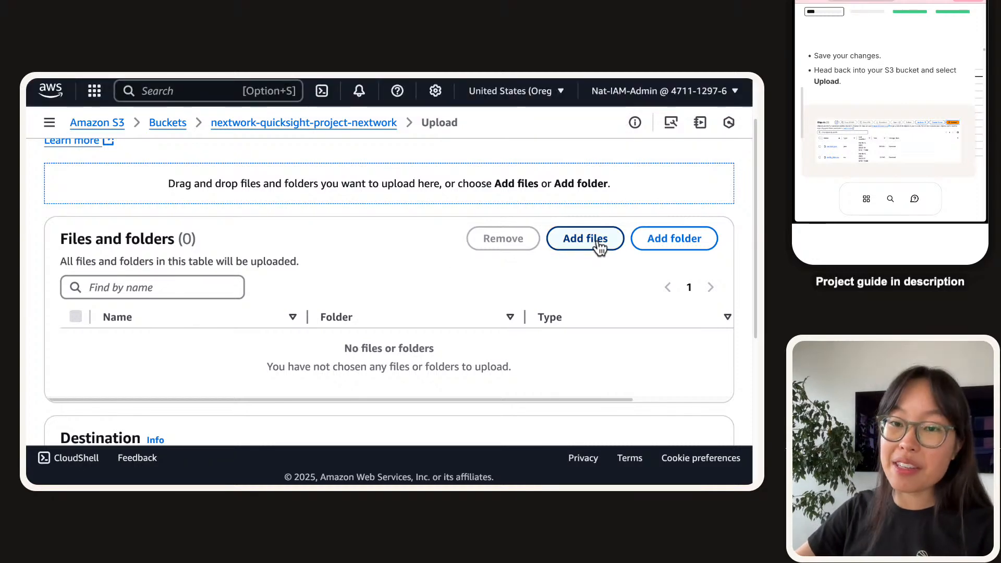
click(598, 243)
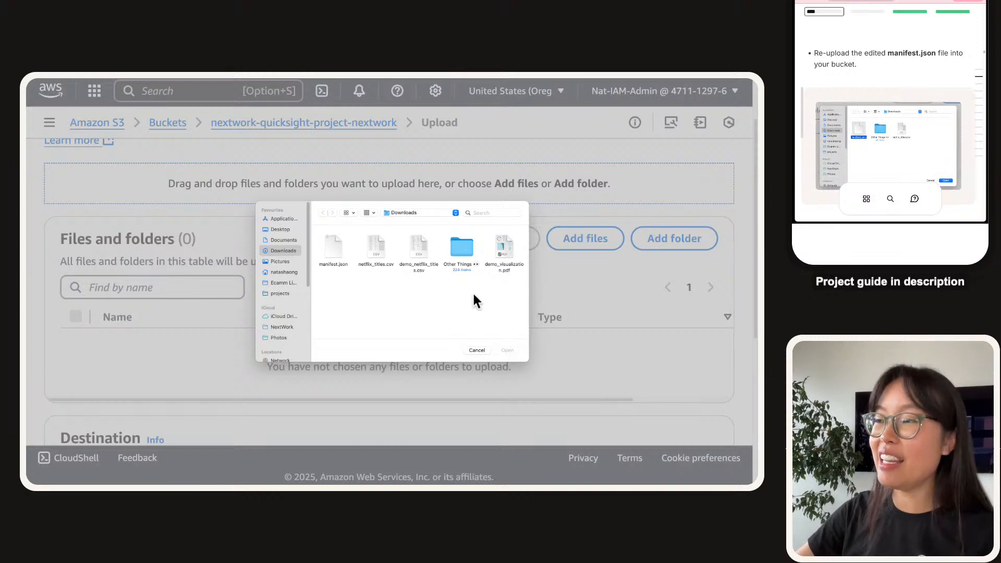
click(329, 252)
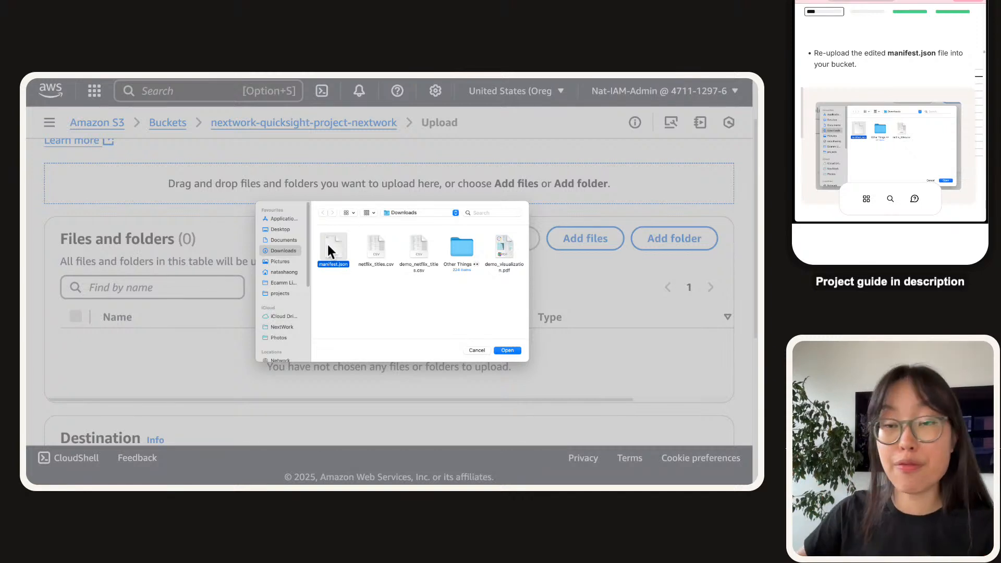
Preview manifest.json to confirm the nextwork bucket URI, then add it to the upload.
key(space)
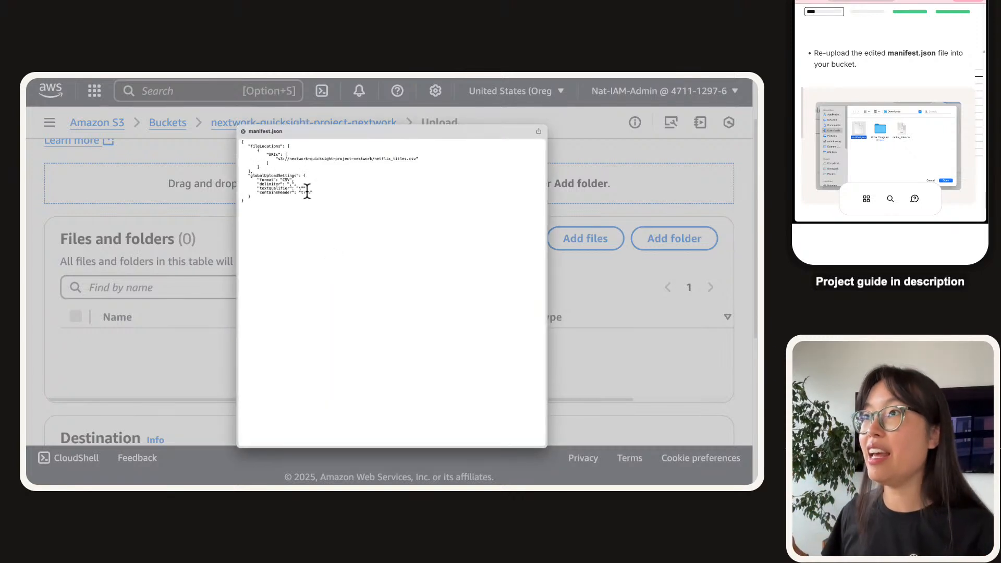
triple_click(368, 162)
triple_click(365, 155)
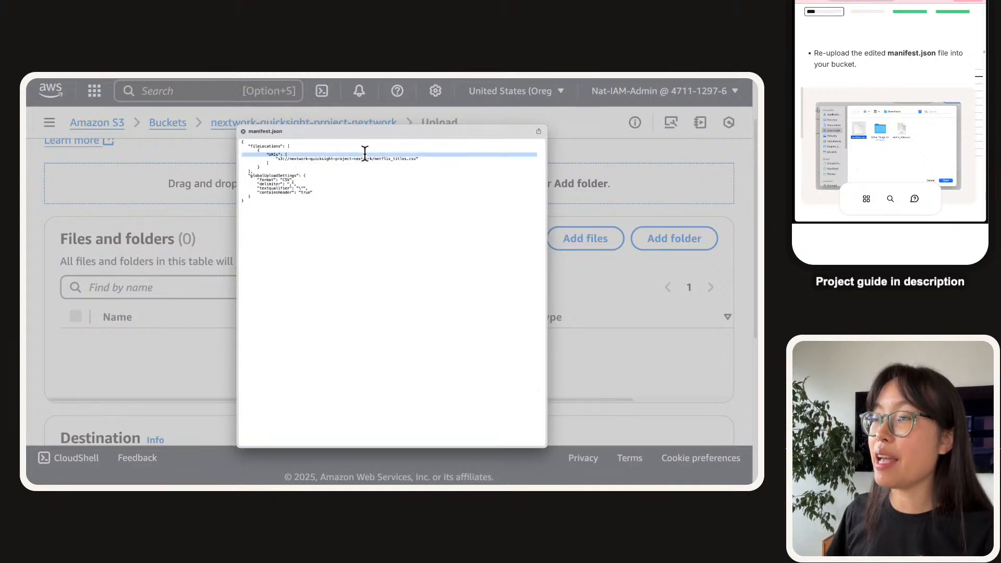
click(367, 162)
triple_click(361, 159)
double_click(357, 158)
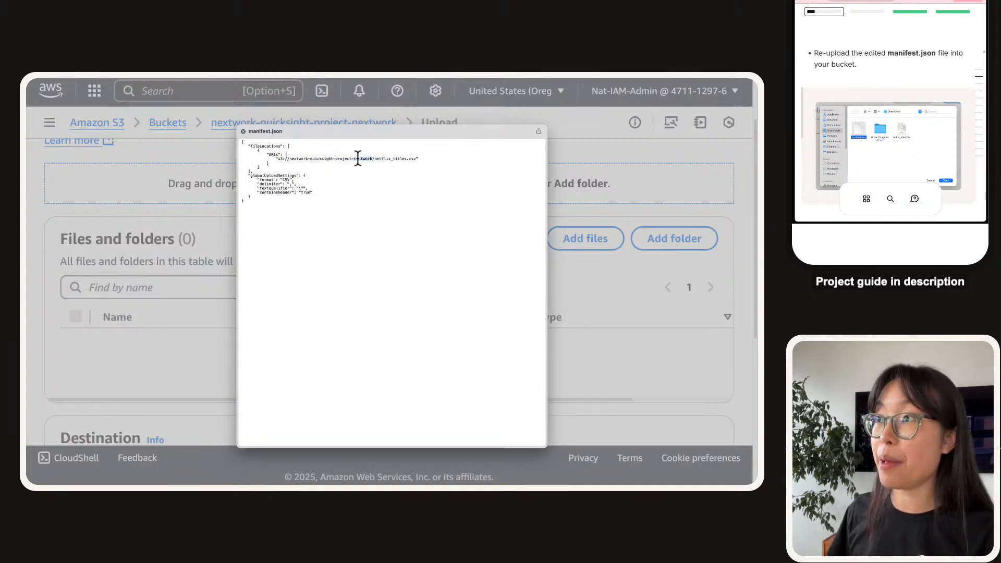
key(space)
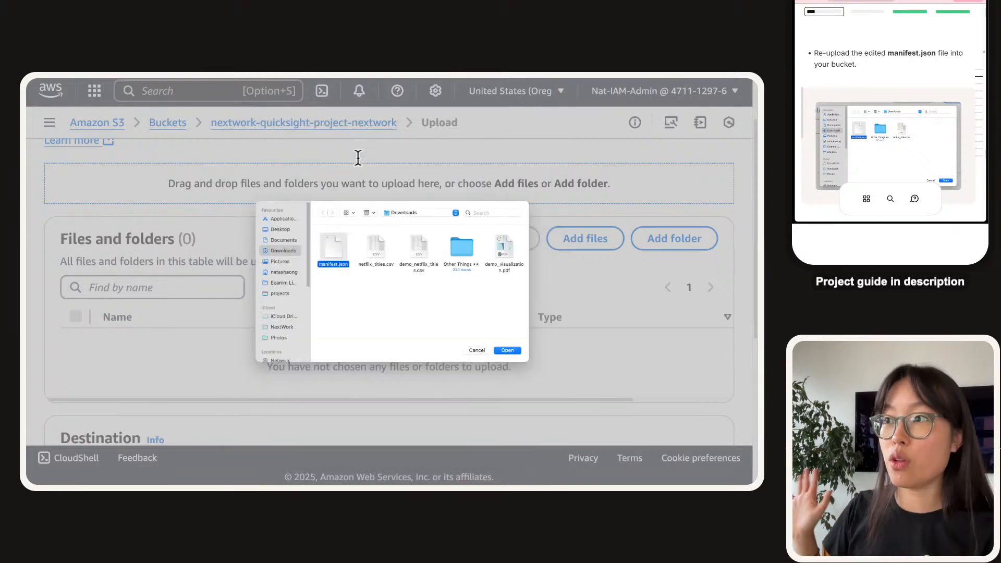
key(Return)
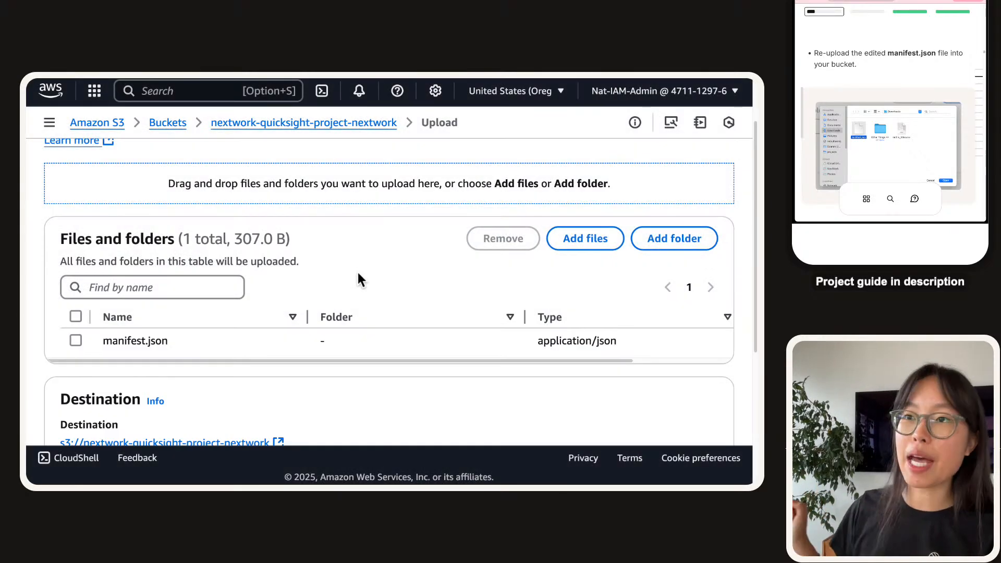
scroll(893, 94, down, 5)
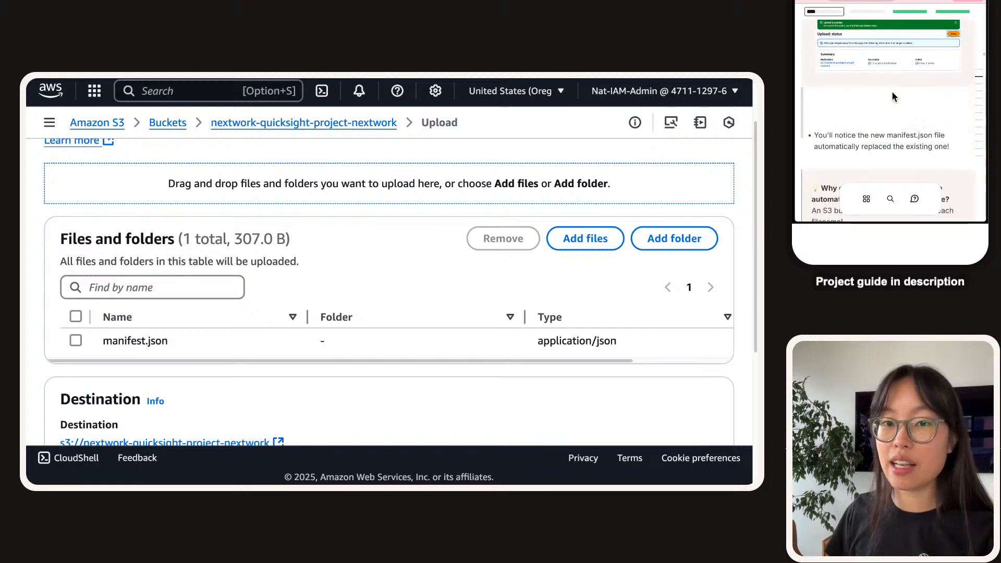
Upload the edited manifest.json and close the status page to return to the bucket.
scroll(252, 352, down, 5)
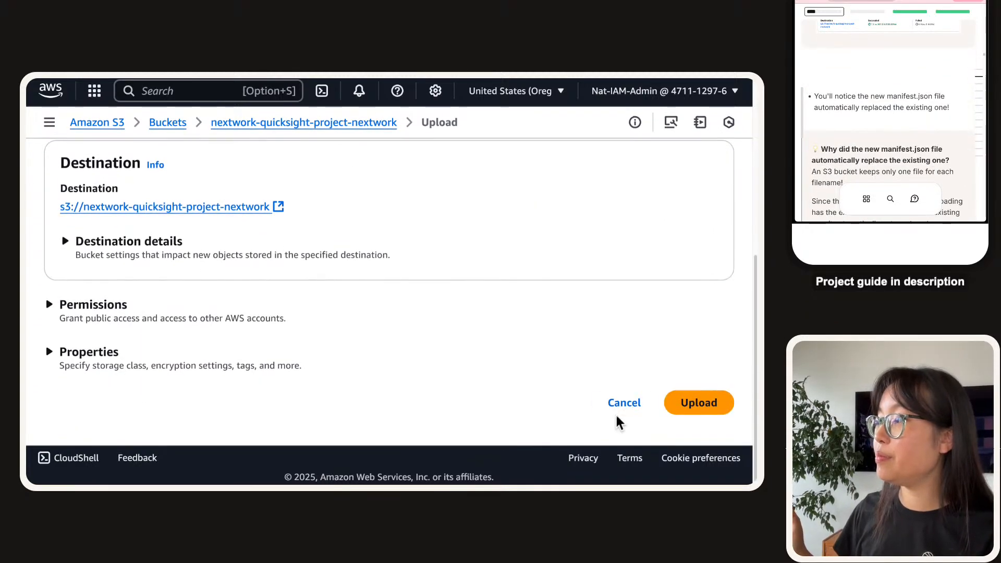
click(679, 403)
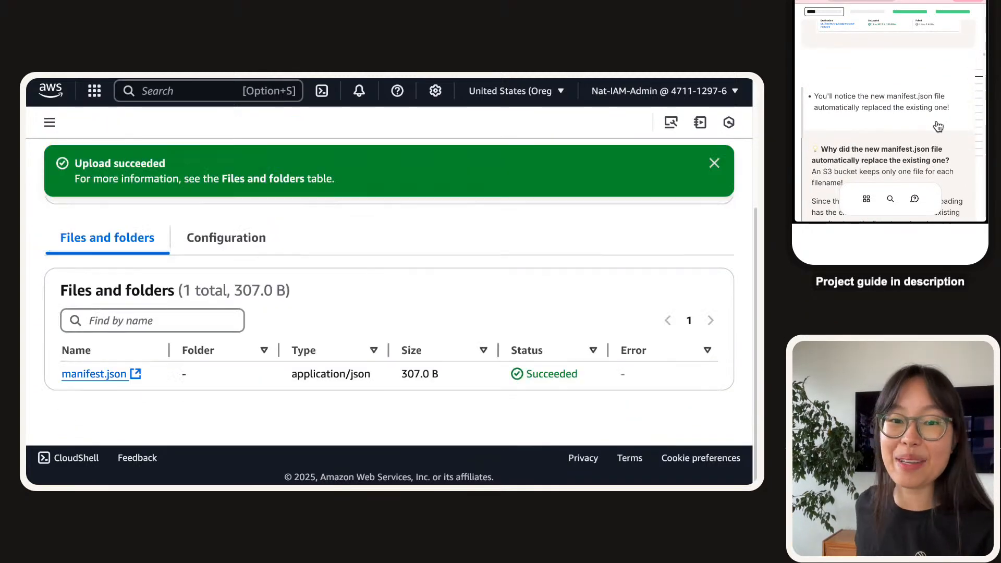
scroll(937, 125, down, 2)
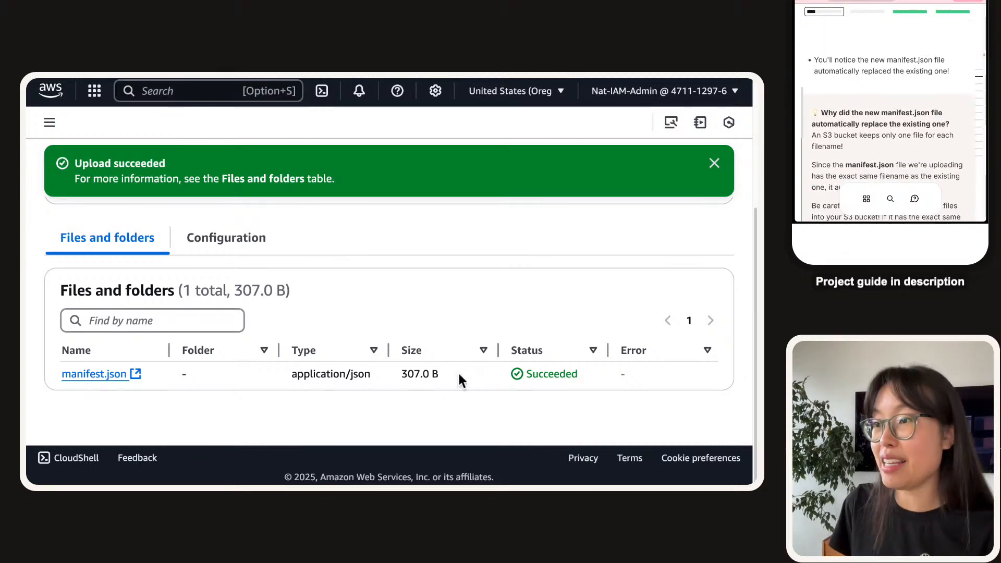
scroll(458, 371, up, 5)
click(712, 216)
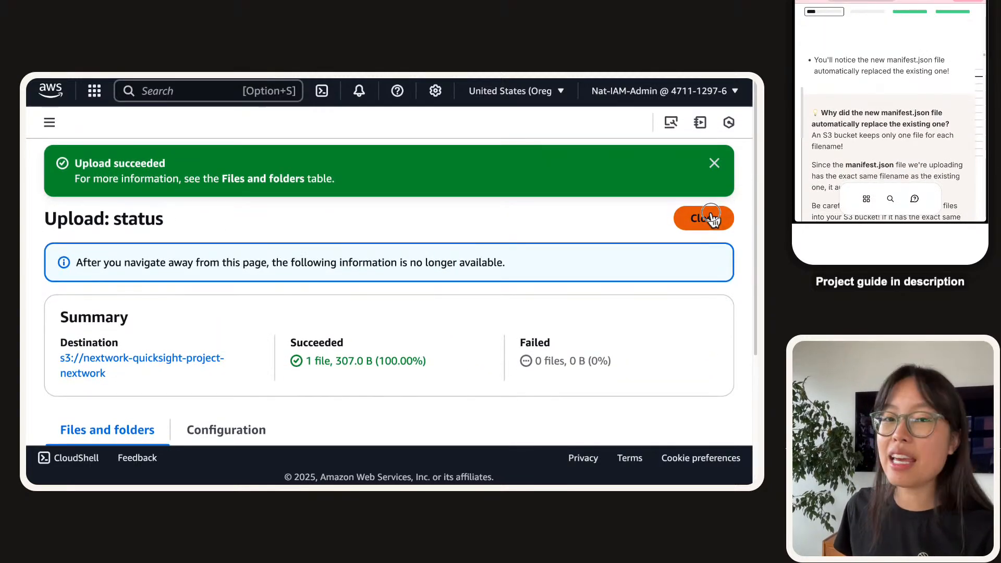
Review the replaced manifest.json (307.0 B) and the guide's overwrite warning, then start a region screenshot.
scroll(953, 136, up, 3)
scroll(953, 137, down, 4)
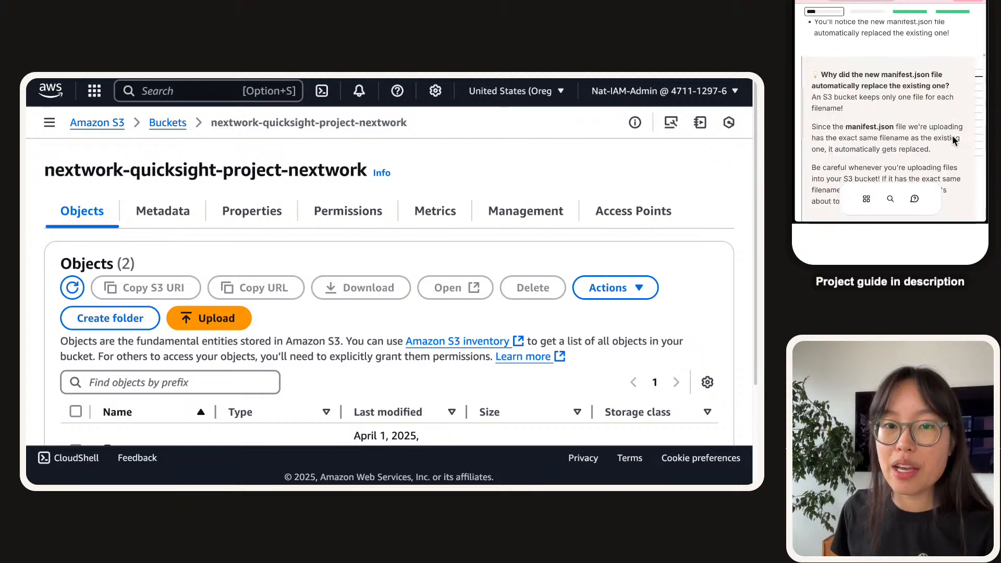
scroll(953, 135, up, 1)
scroll(219, 351, down, 3)
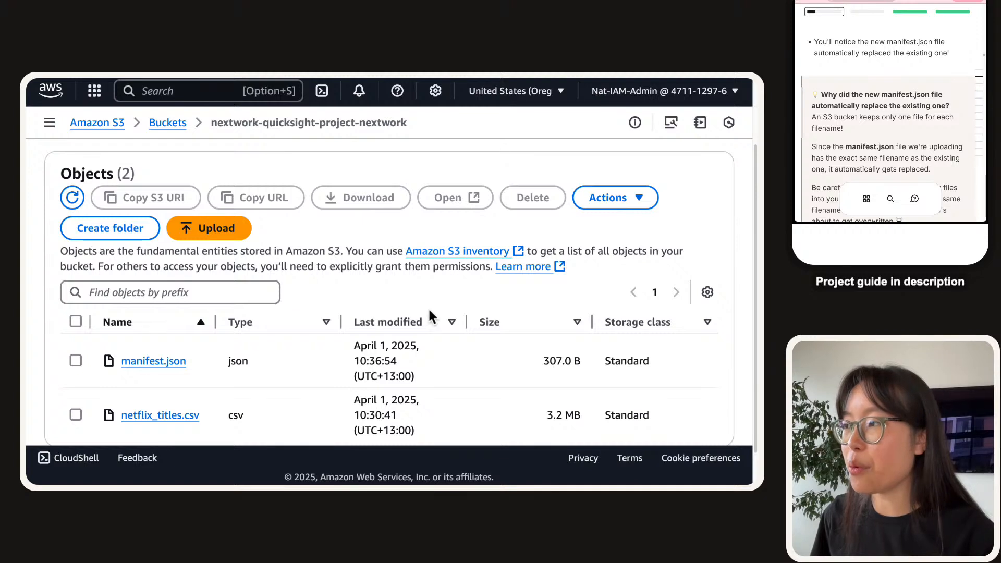
drag(465, 321, 596, 325)
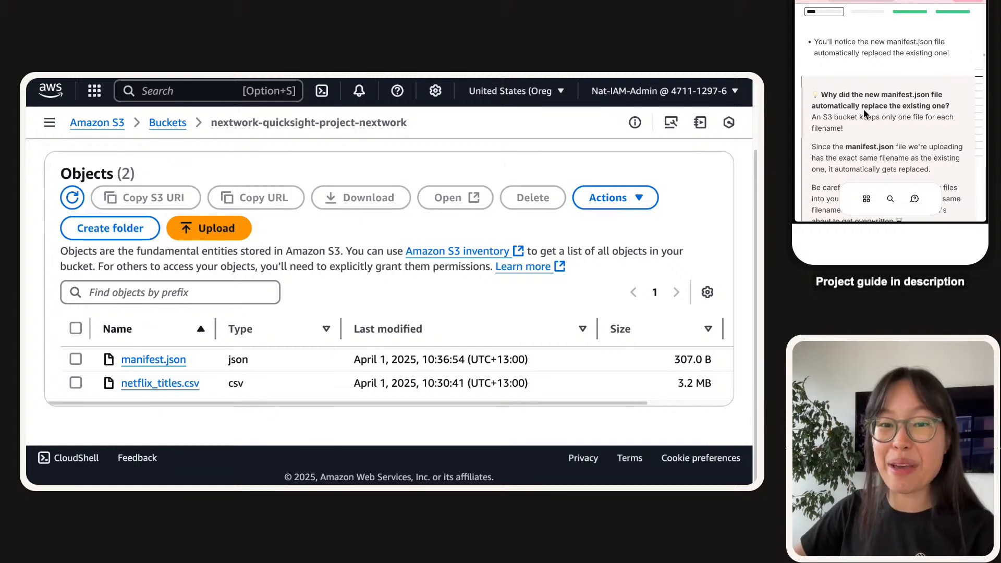
scroll(864, 109, down, 3)
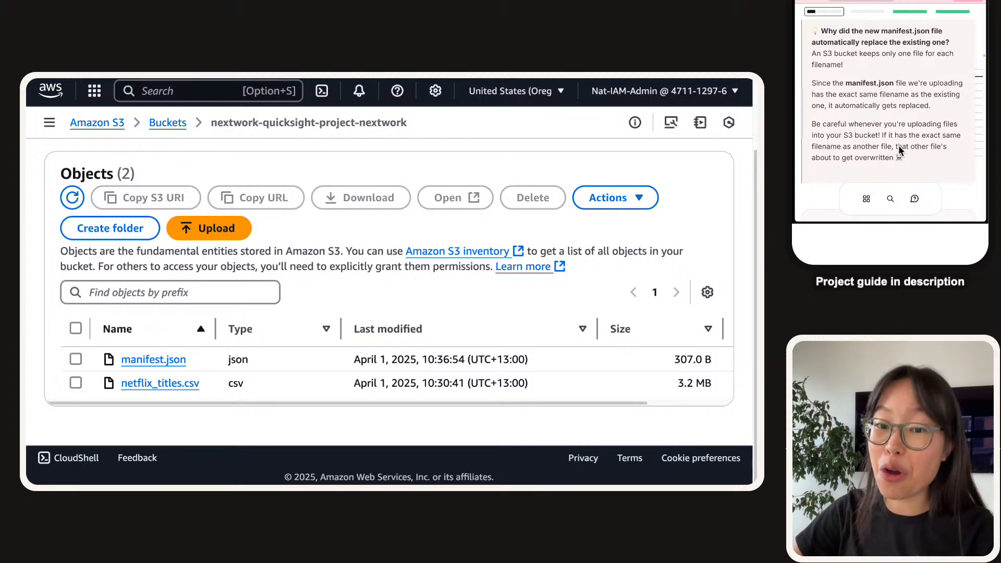
drag(895, 158, 882, 136)
click(866, 150)
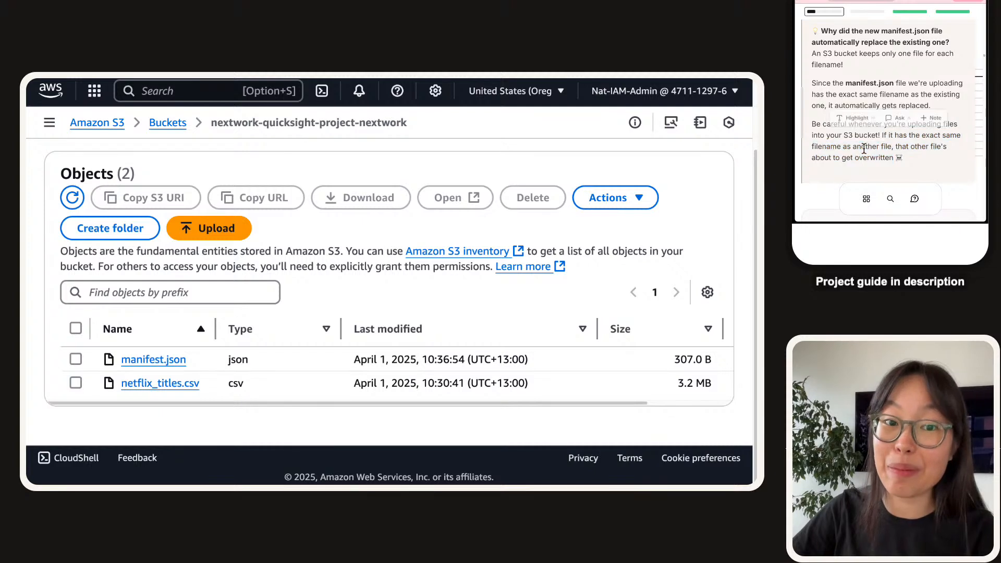
scroll(870, 136, down, 5)
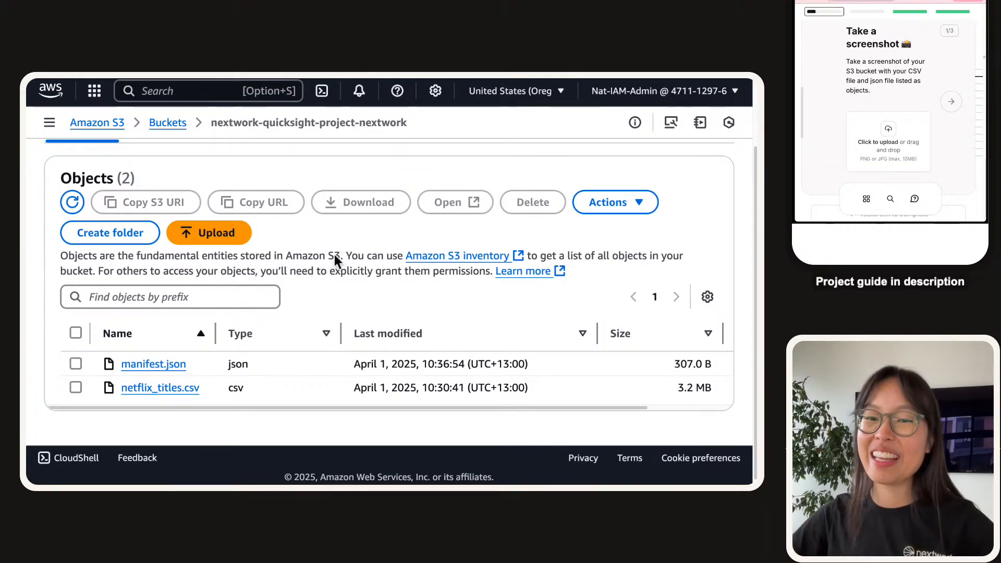
key(super+shift+4)
scroll(66, 166, up, 2)
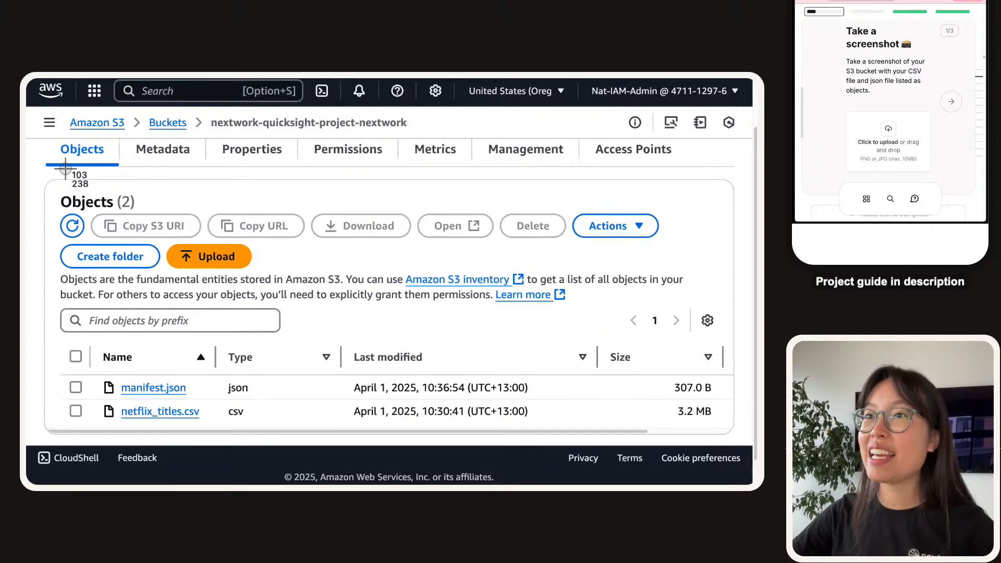
key(Escape)
key(super+minus)
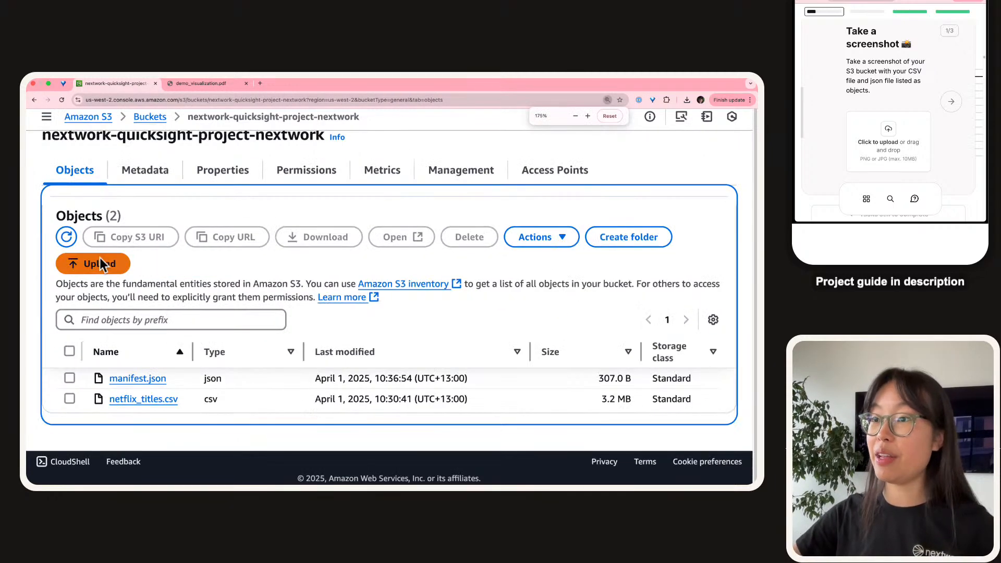
click(41, 216)
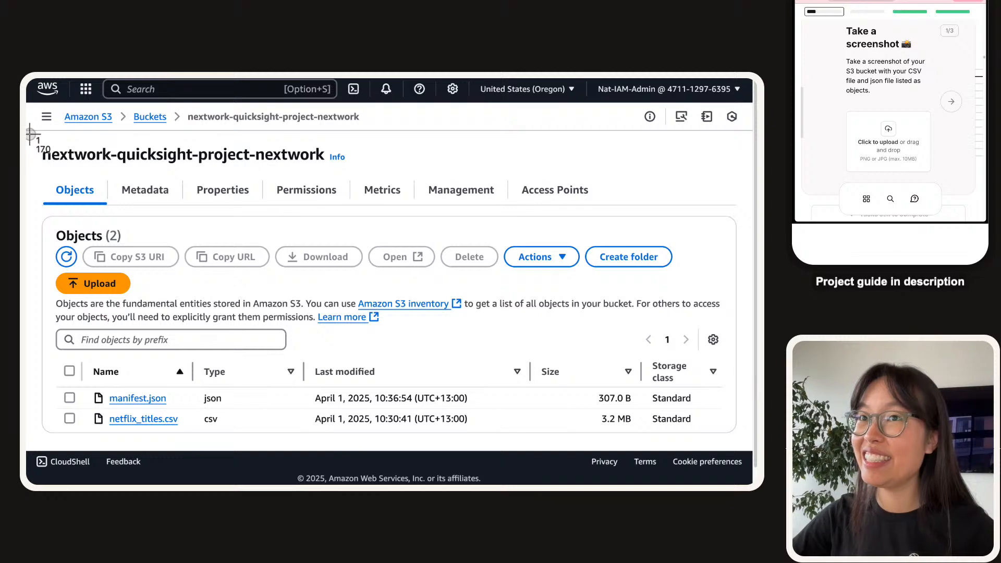
drag(29, 134, 759, 458)
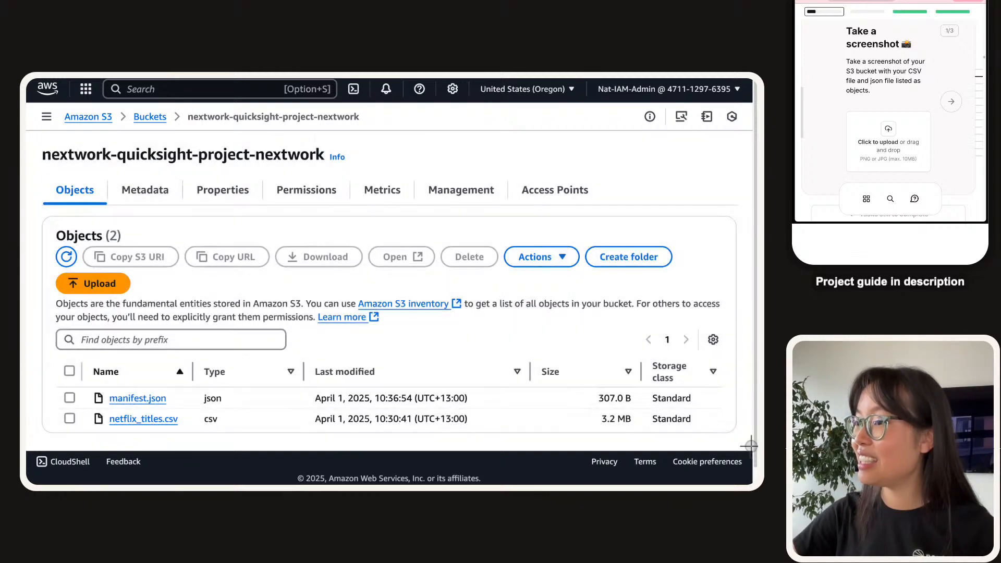
click(887, 141)
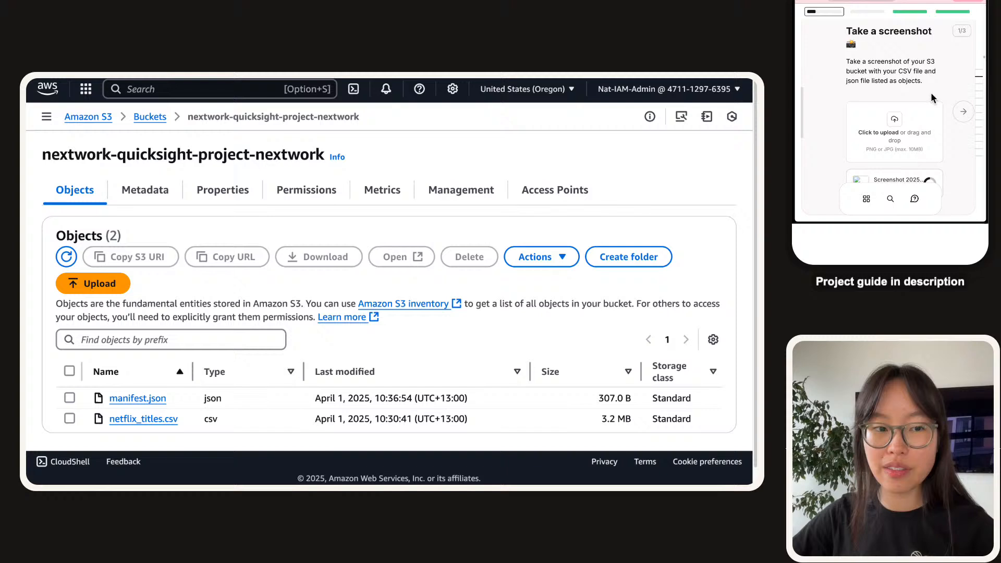
click(954, 114)
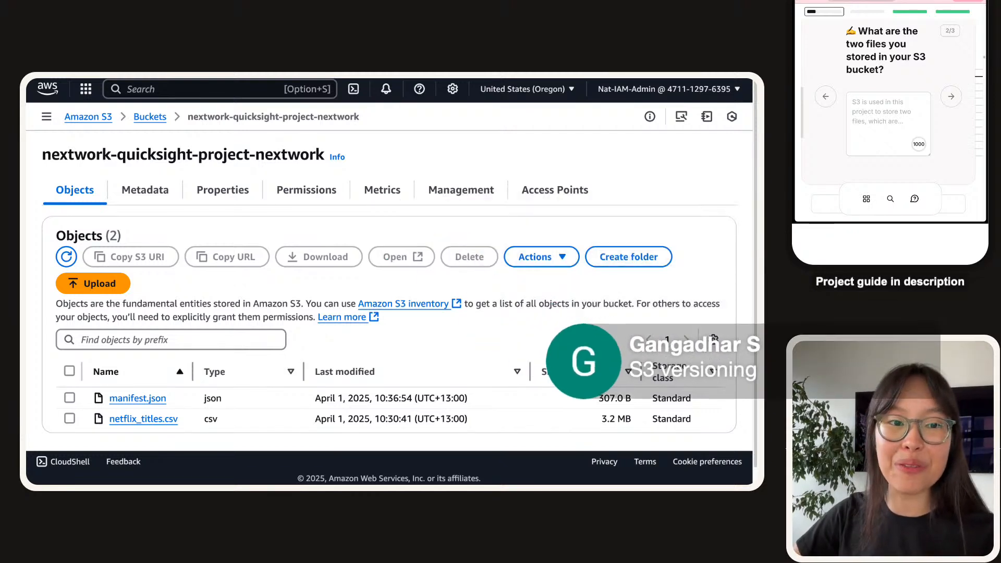
Answer that the S3 bucket holds manifest.json and netflix_titles.csv.
click(908, 130)
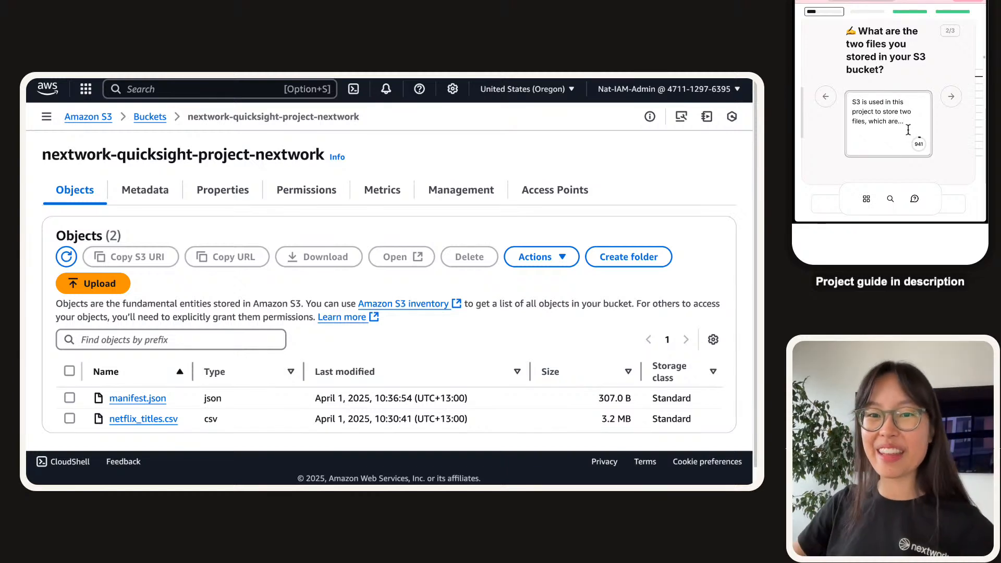
scroll(896, 68, up, 1)
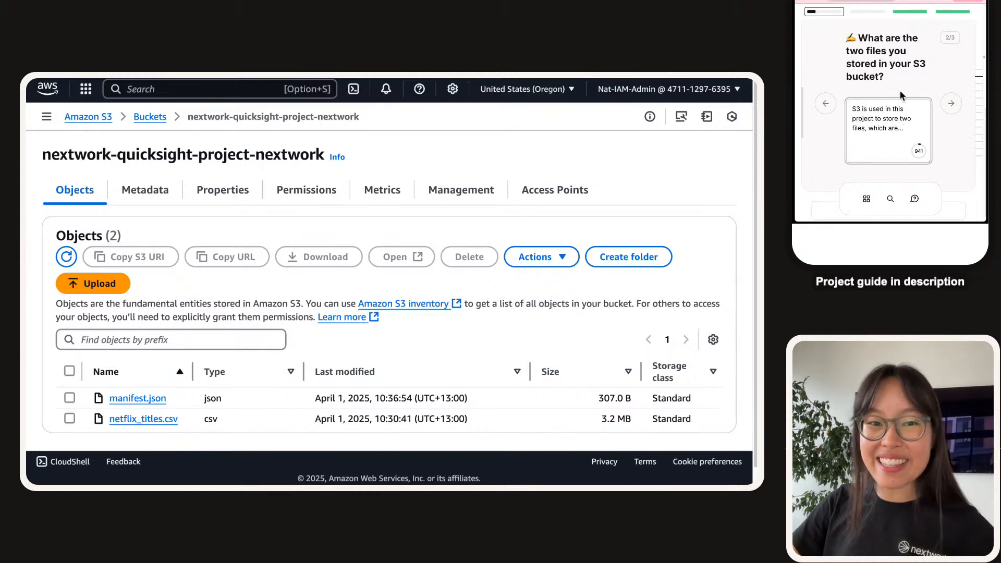
scroll(901, 95, down, 1)
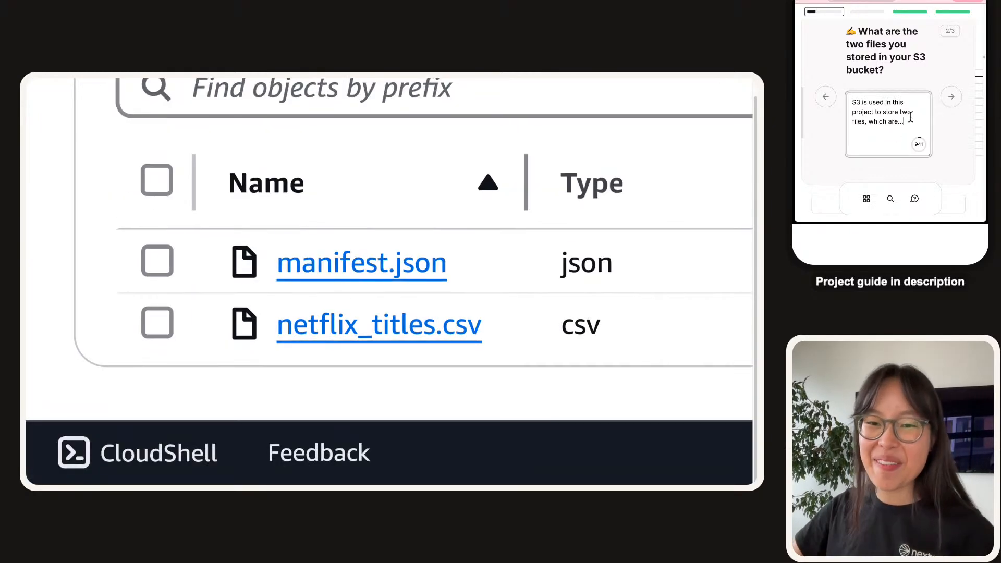
key(BackSpace)
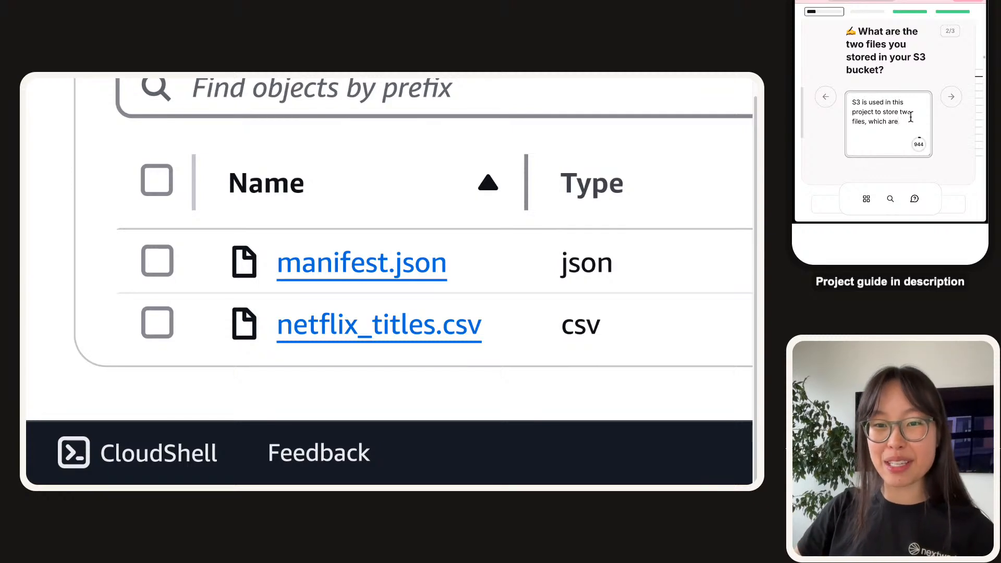
text(manifest)
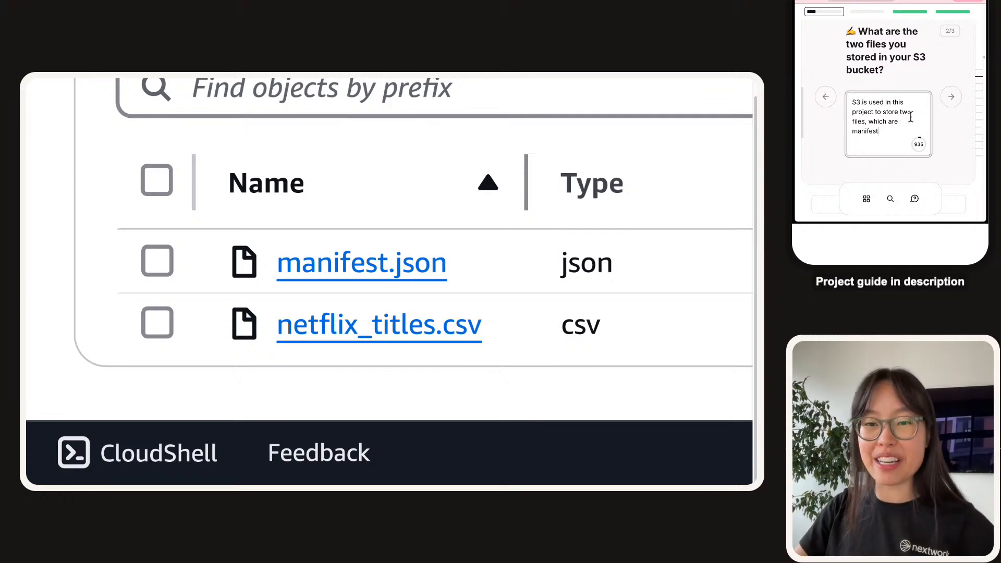
key(BackSpace)
text(t.)
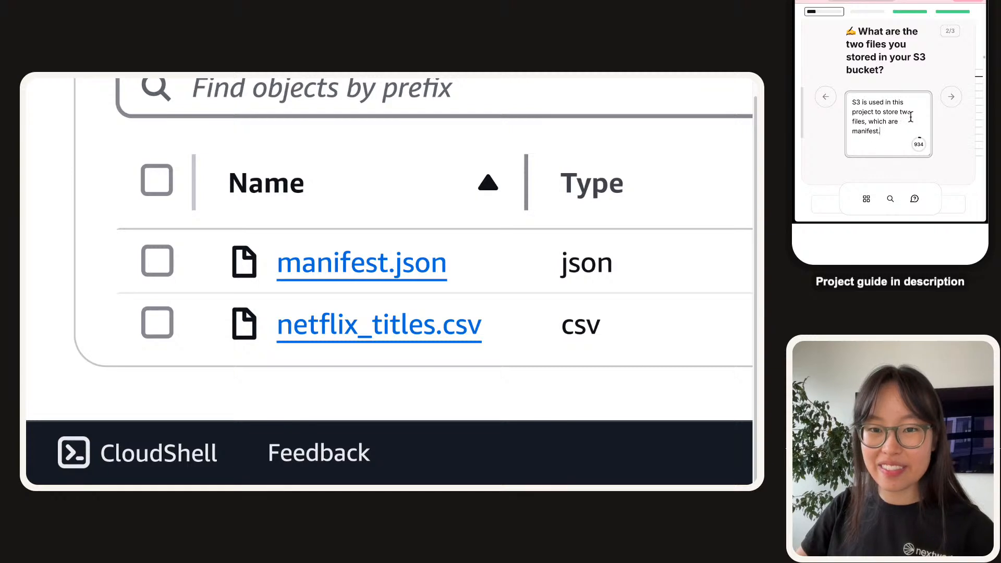
text(json and netfl)
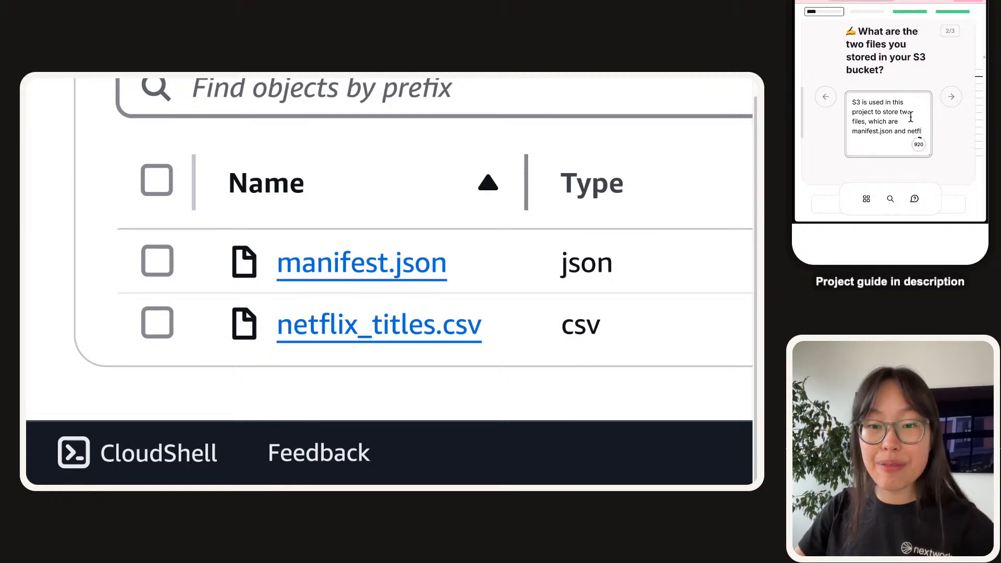
text(ix_tit)
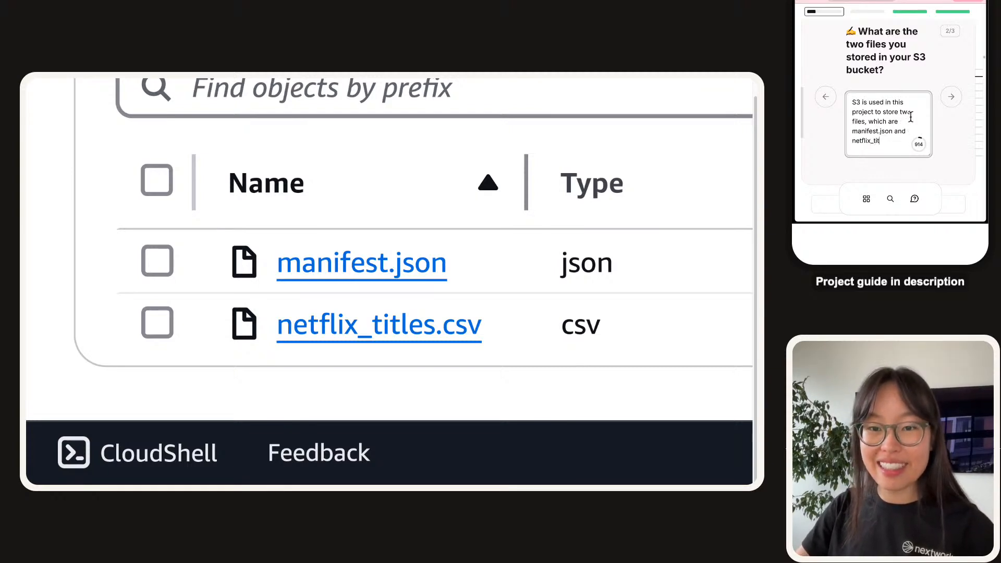
text(les.csv.)
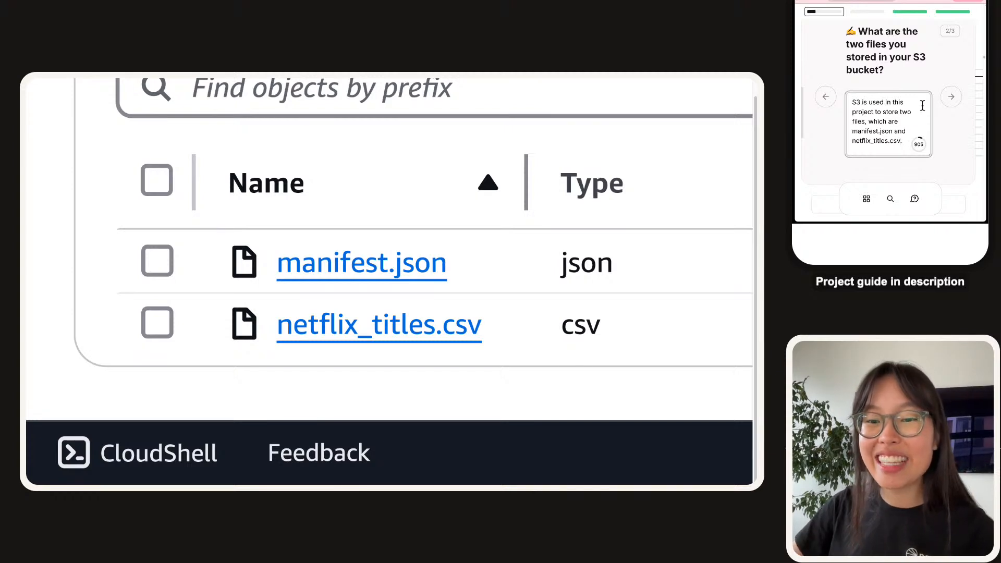
click(949, 98)
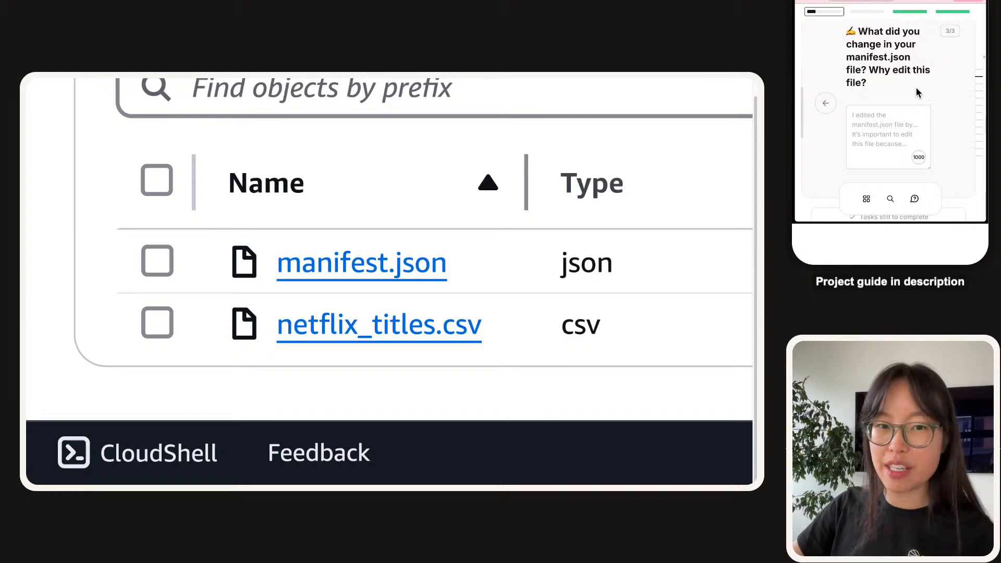
Add that manifest.json tells QuickSight the data's structure and format, and the CSV is the data to analyse.
click(826, 105)
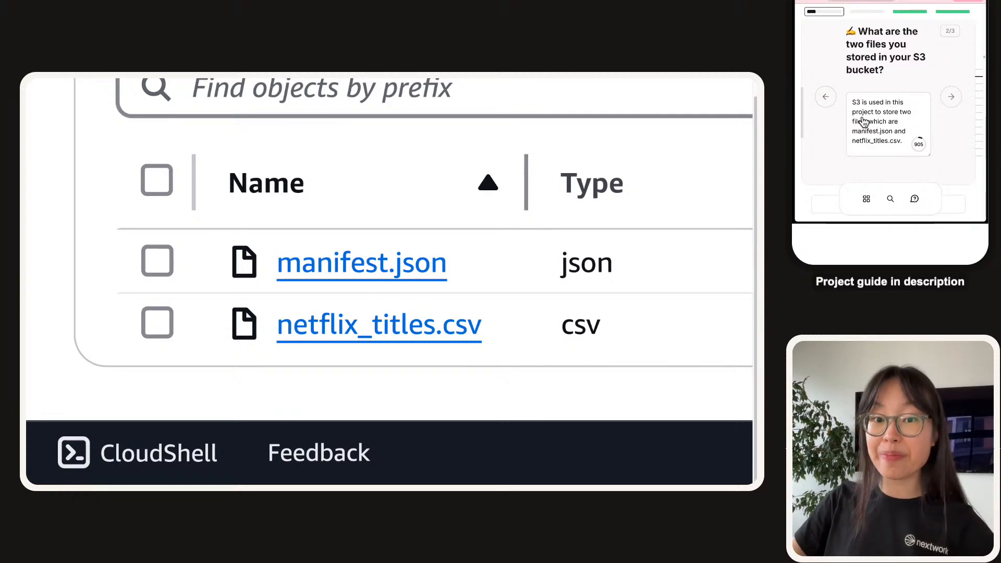
click(903, 143)
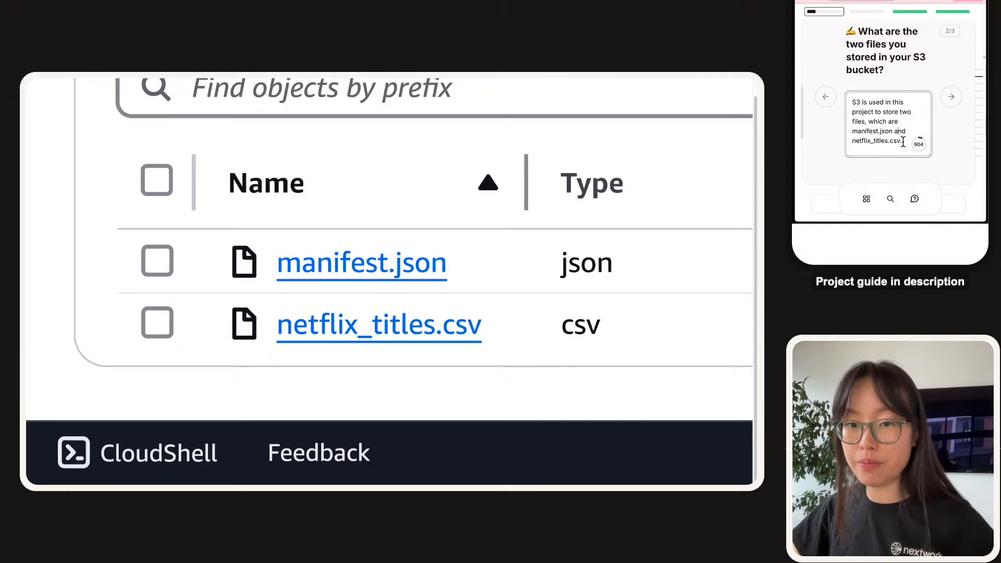
text((which t)
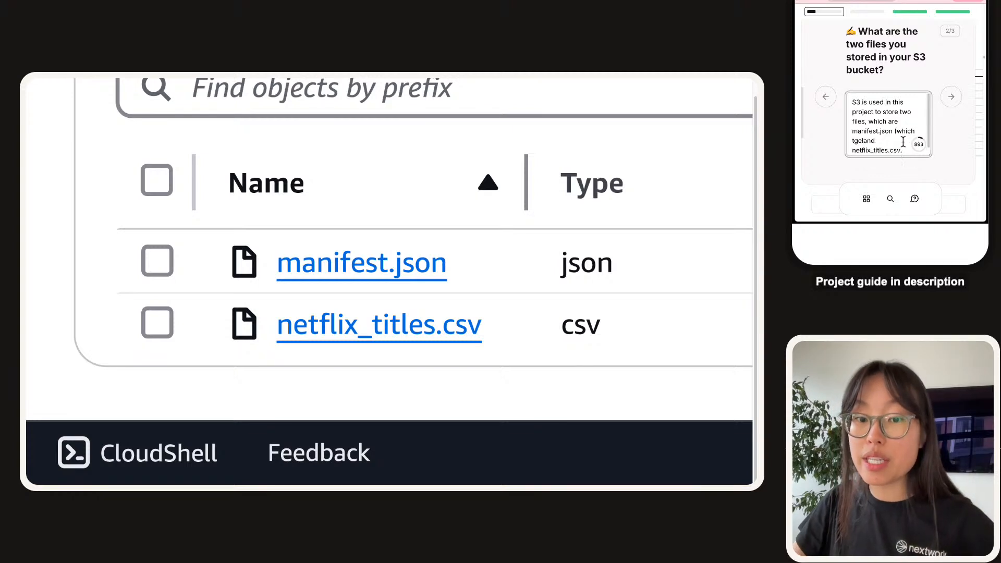
text(ells QUick)
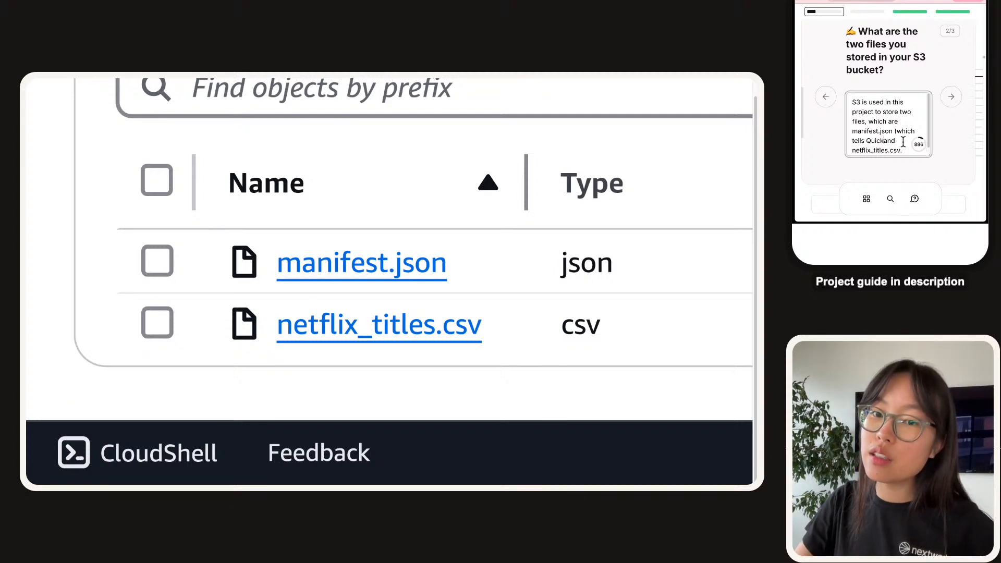
text(Sight about the struc)
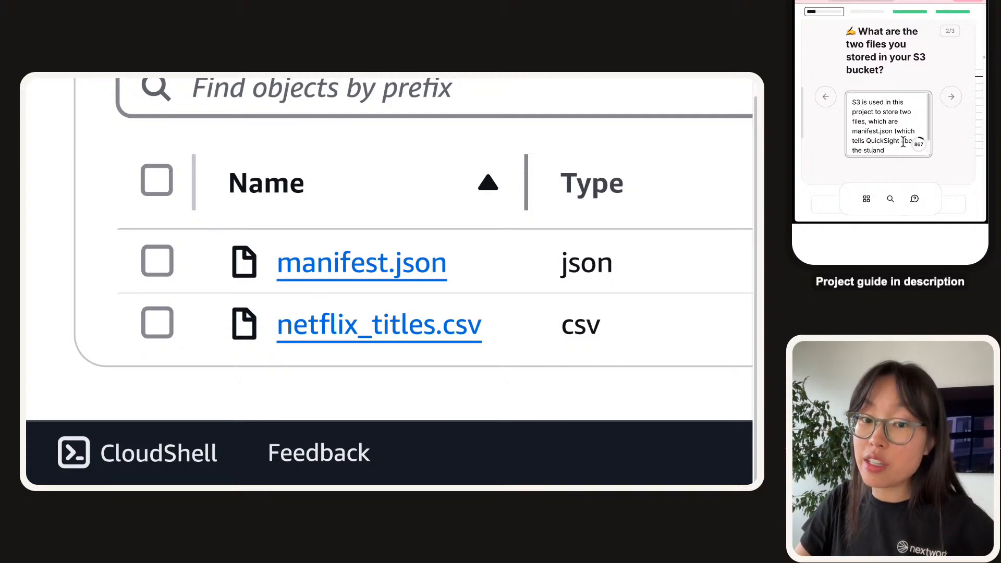
text(ture and format of the data )
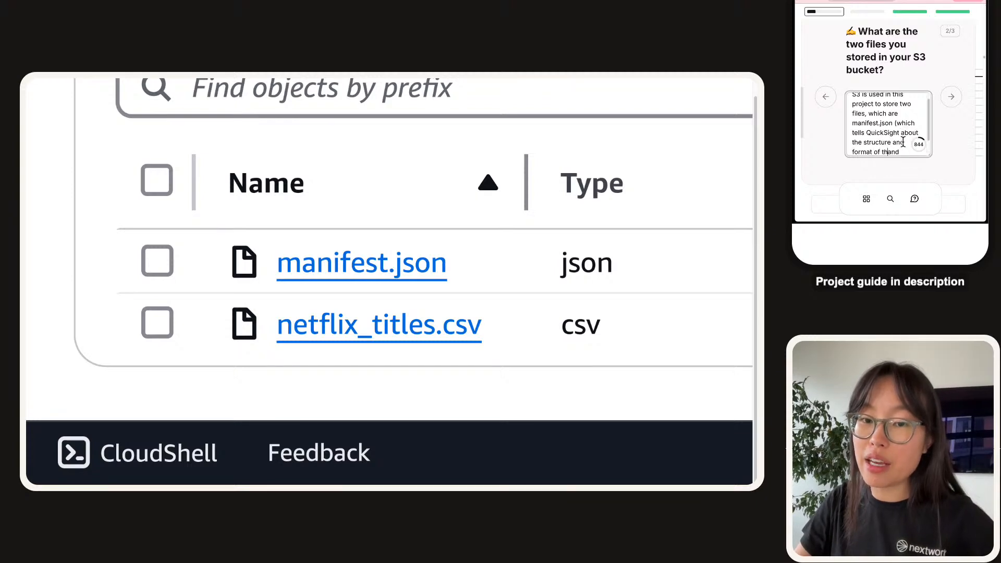
text(we're uploading))
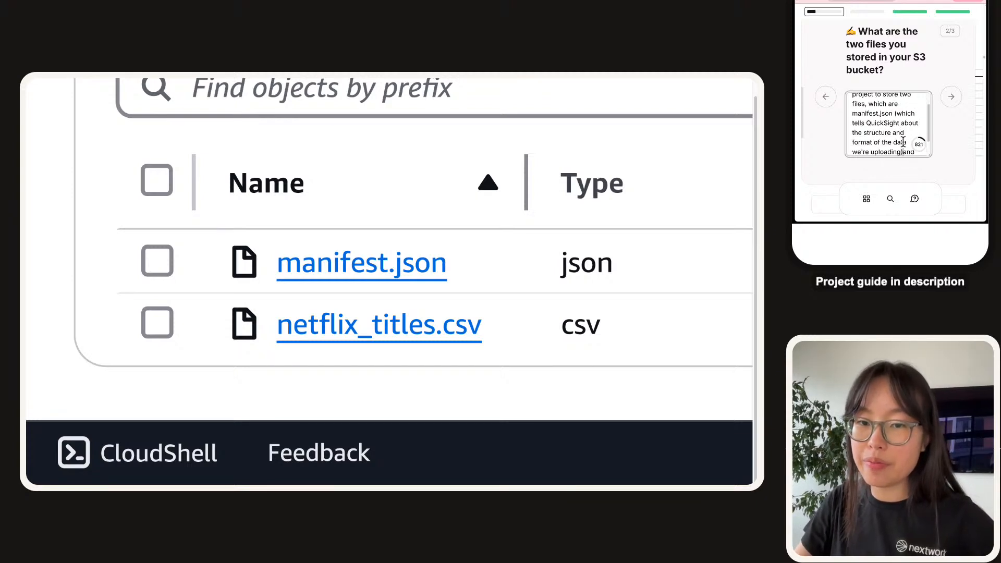
scroll(901, 136, down, 1)
double_click(892, 138)
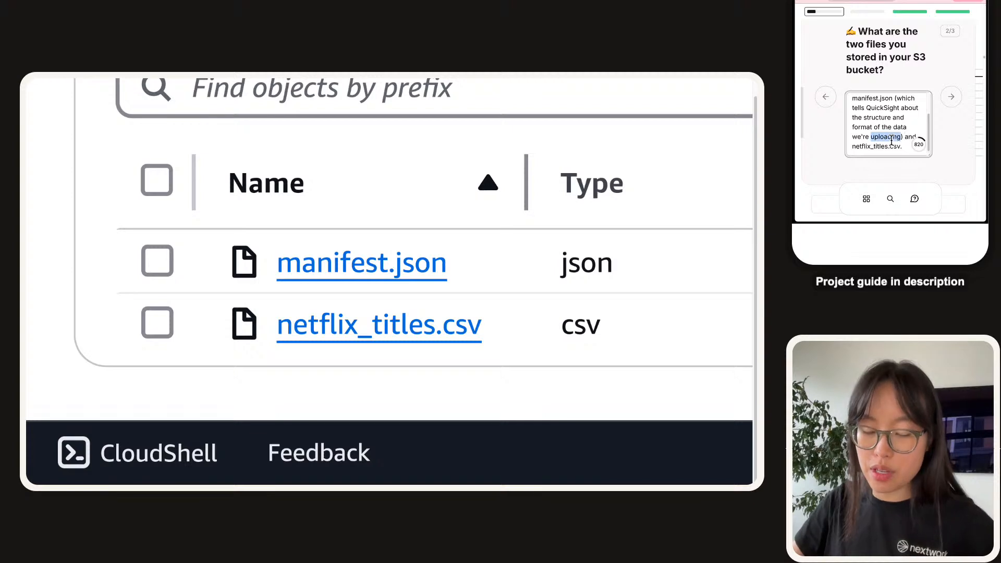
text(analyzing)
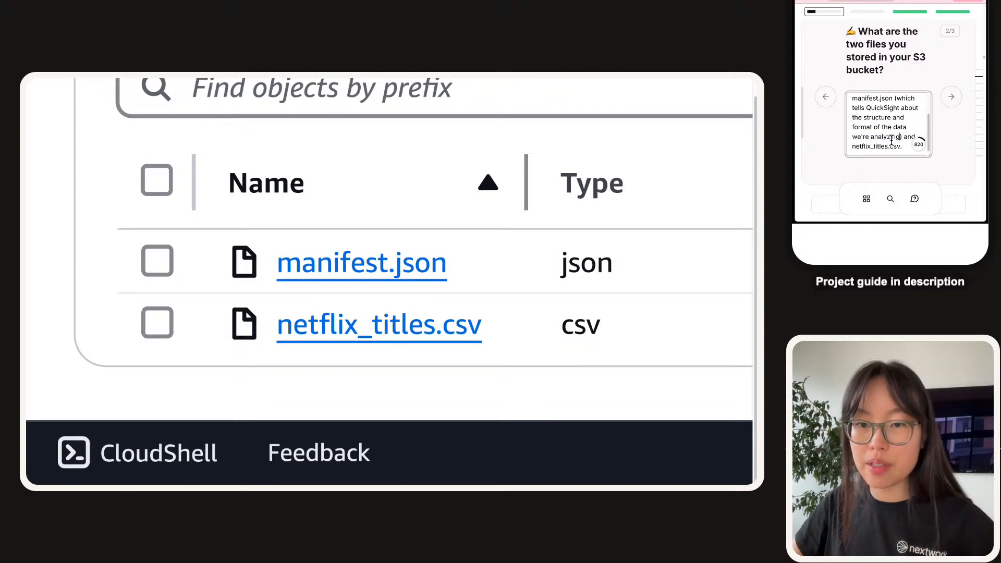
text( (which is the )
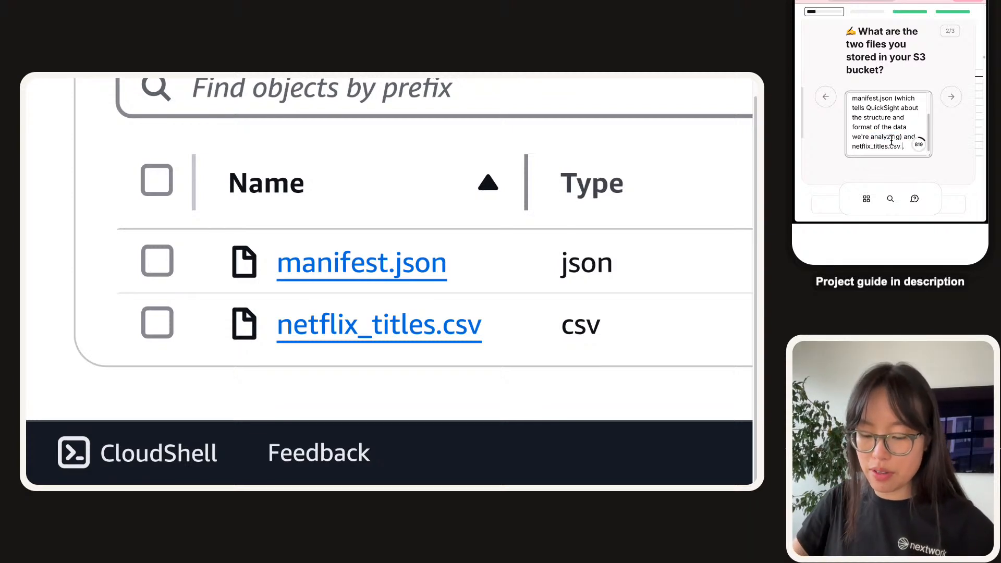
text(dat)
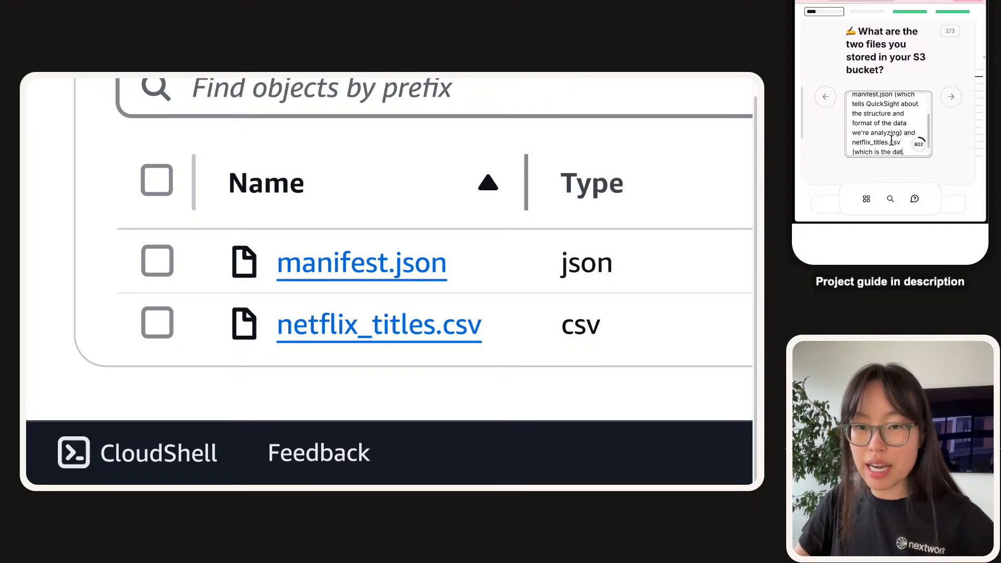
text(a that we're here to )
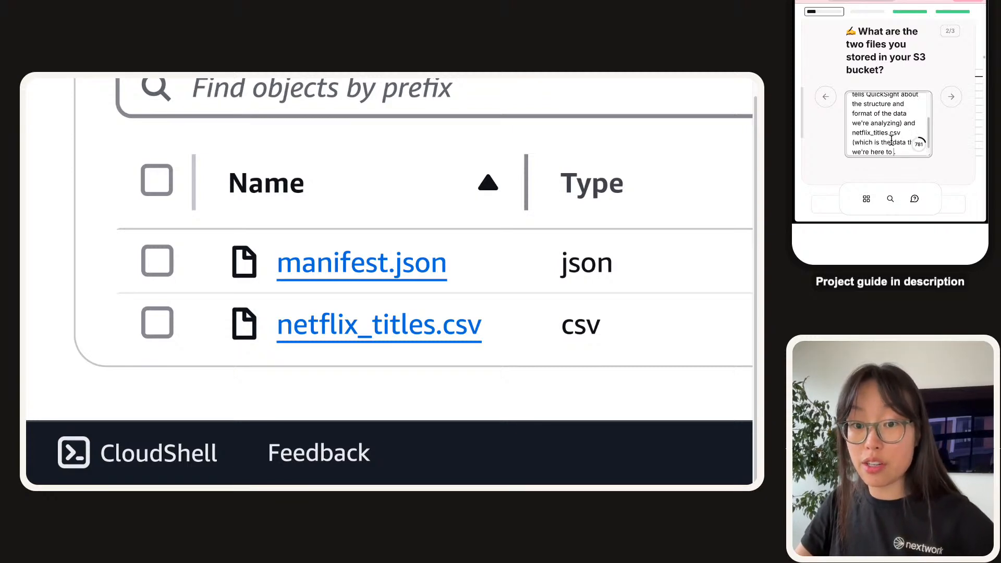
text(analyse)
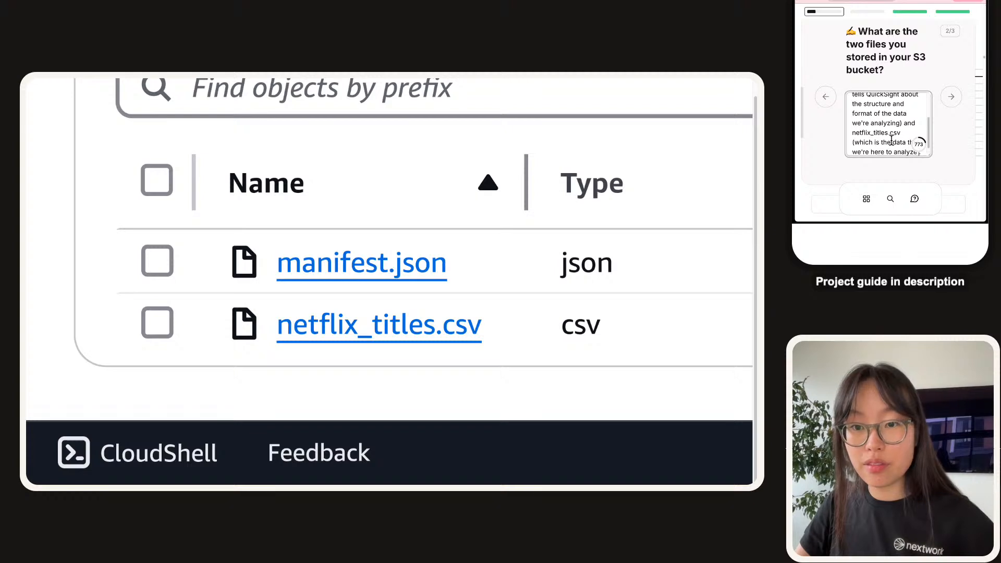
text( today).)
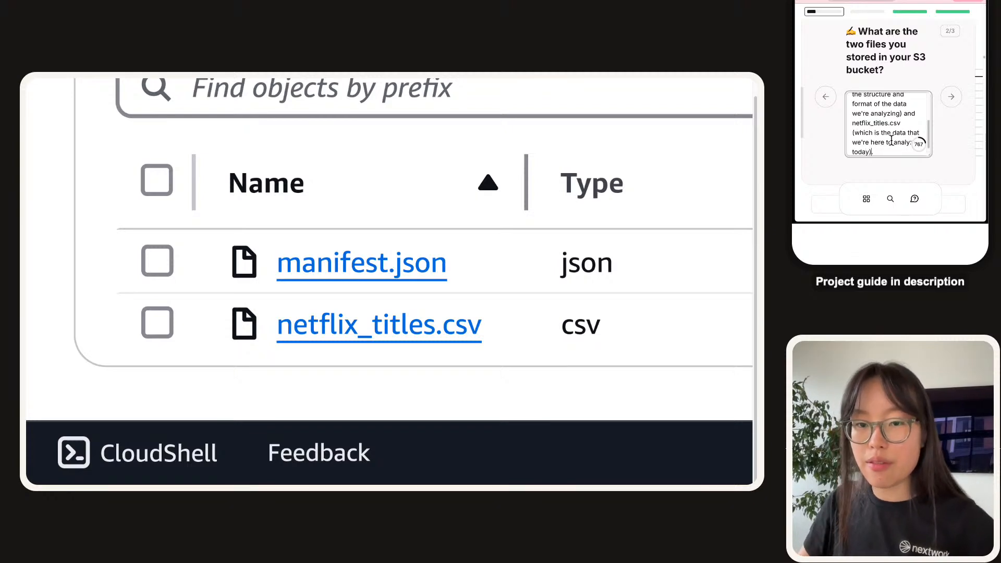
click(891, 133)
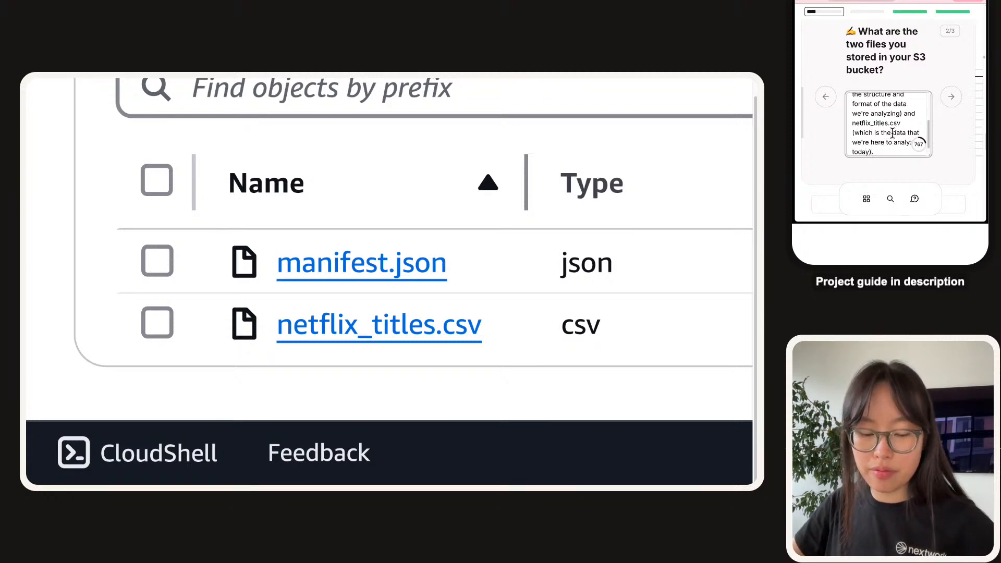
Insert 'raw' before data, then answer that we updated manifest.json's S3 URI to the dataset's file location.
text(raw)
click(952, 99)
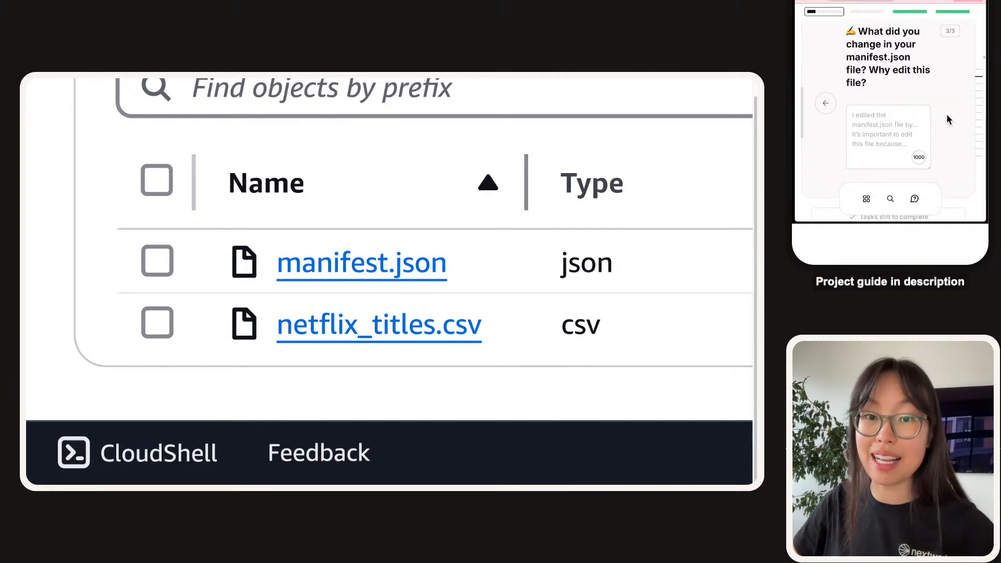
click(857, 116)
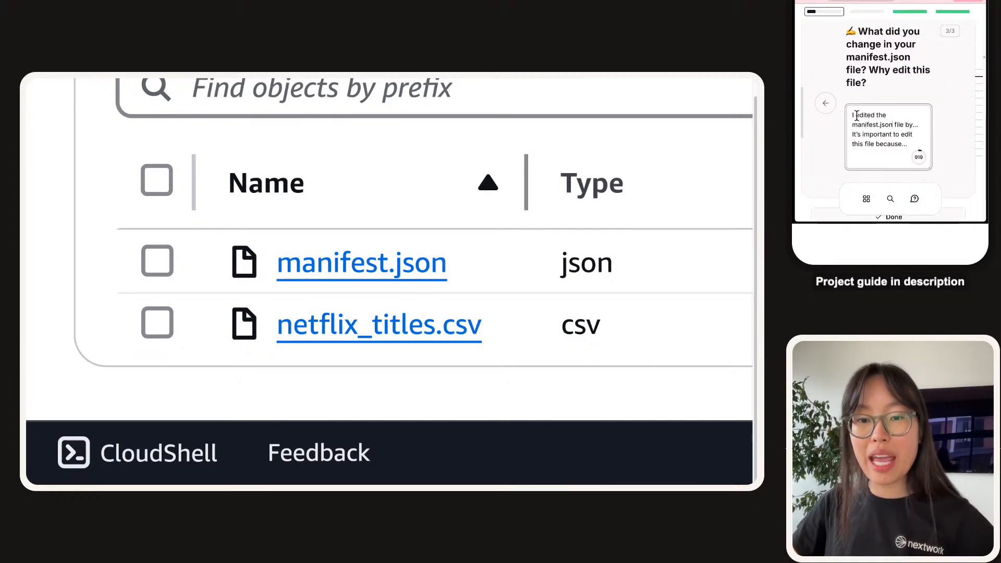
key(BackSpace)
text(We)
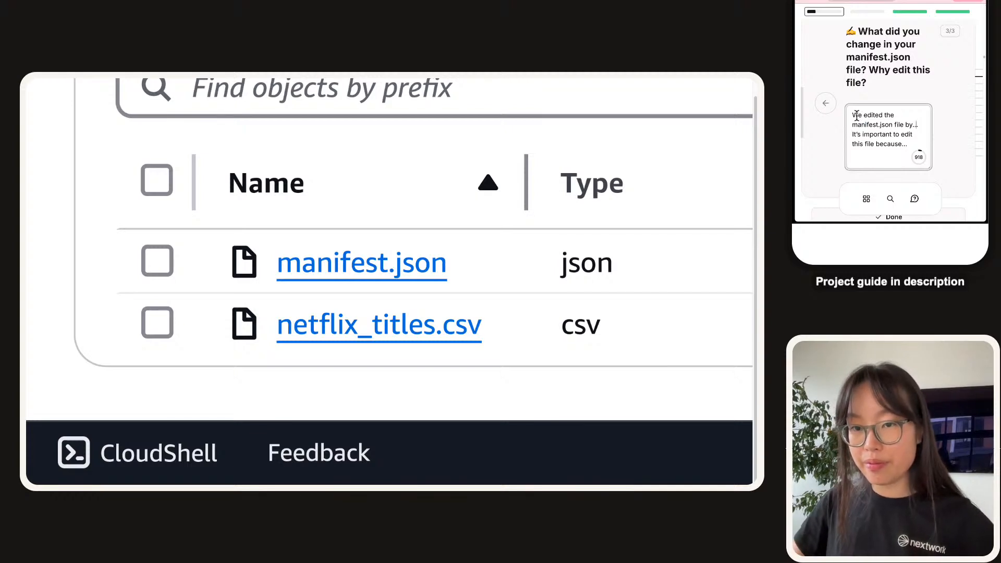
key(BackSpace)
key(BackSpace)
text(updating the S3 )
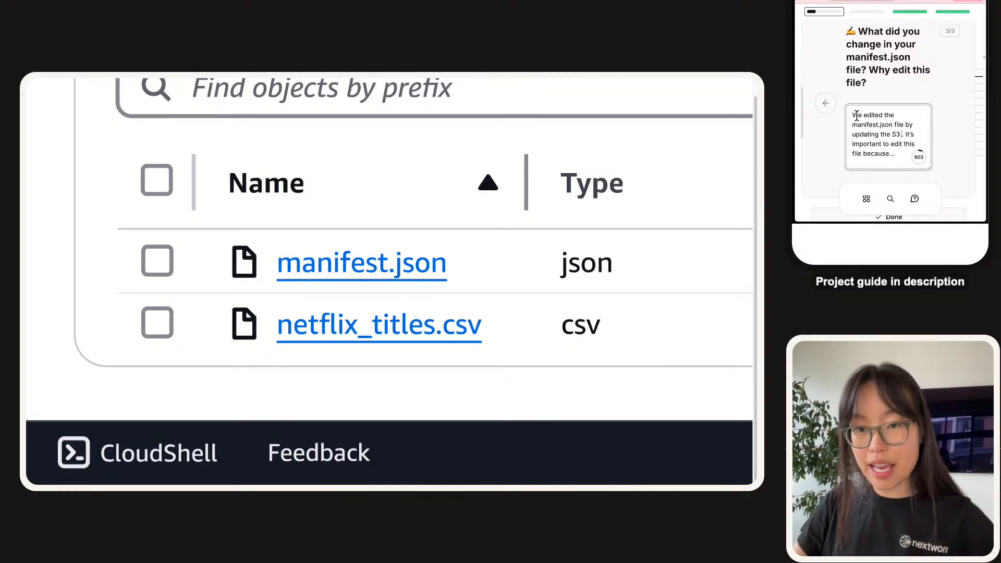
text(URI )
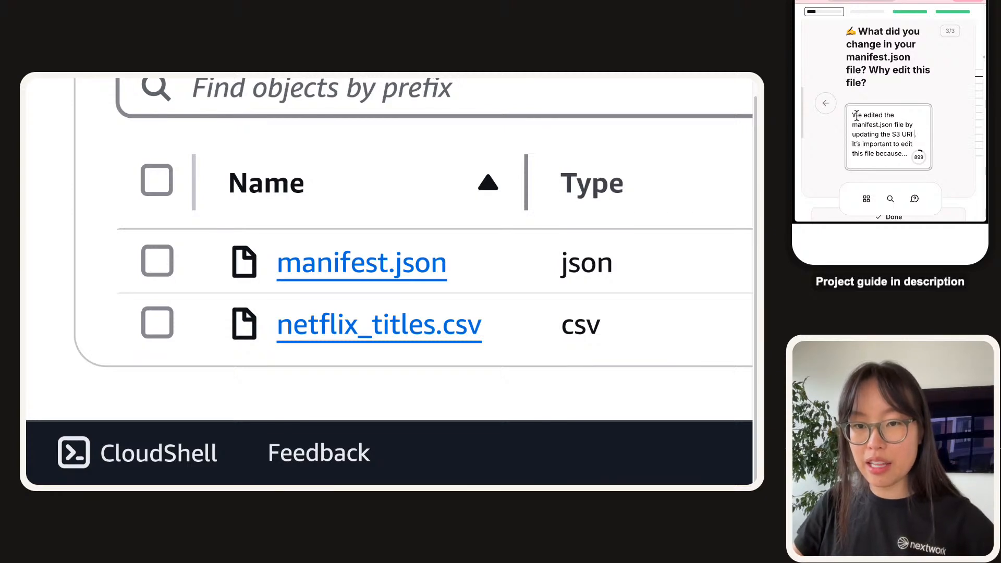
text(that corresponds t)
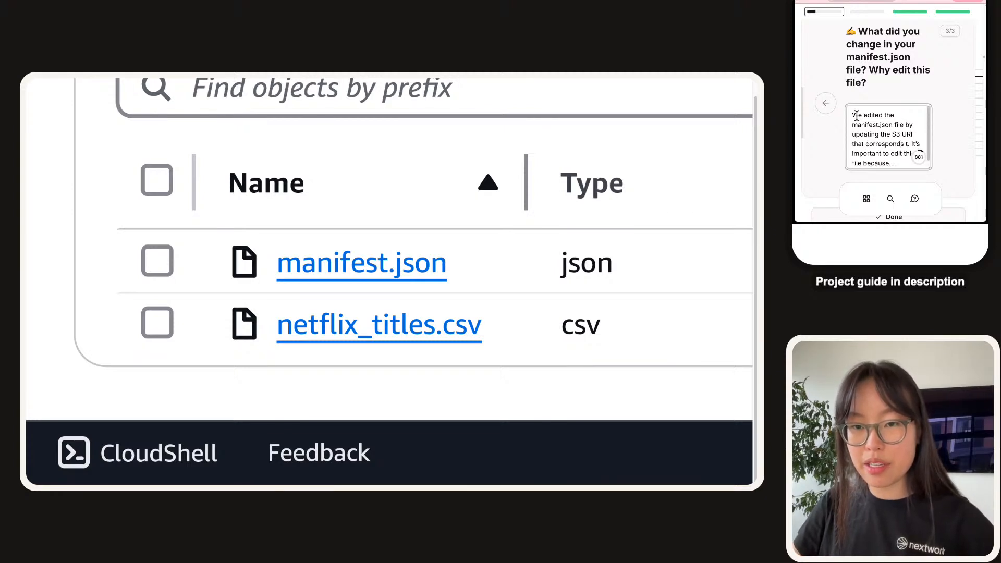
text(o our )
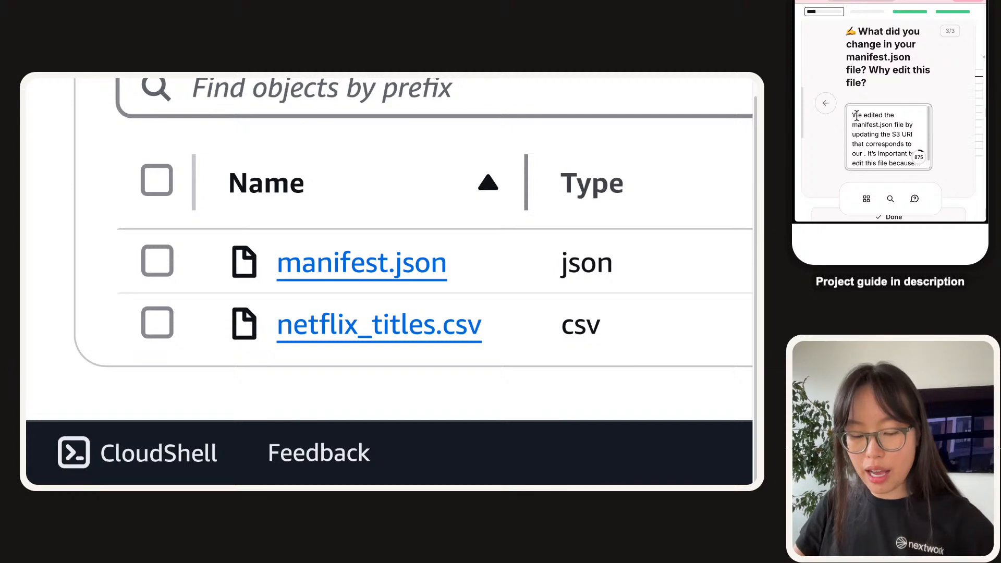
text(dataset's file l)
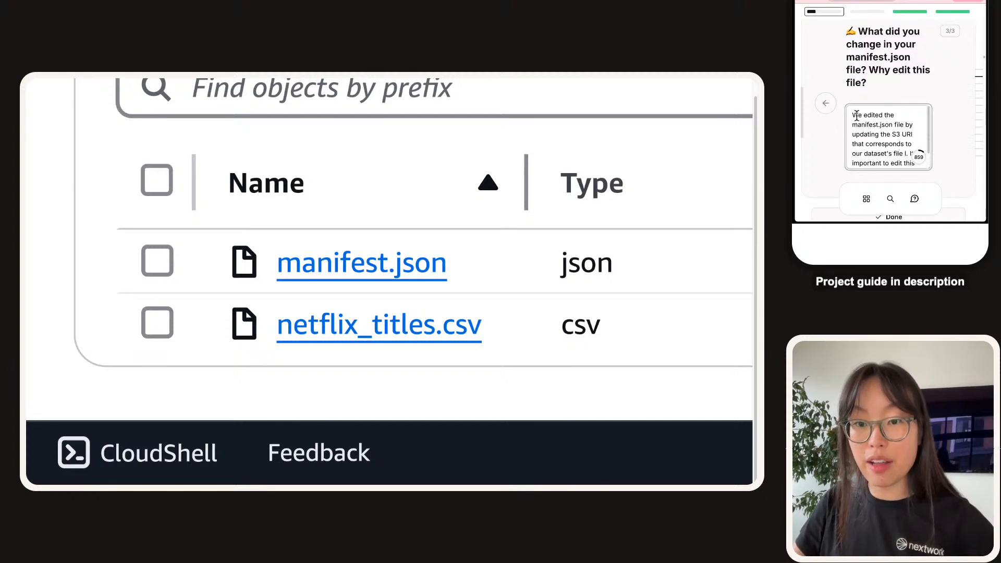
text(ocation)
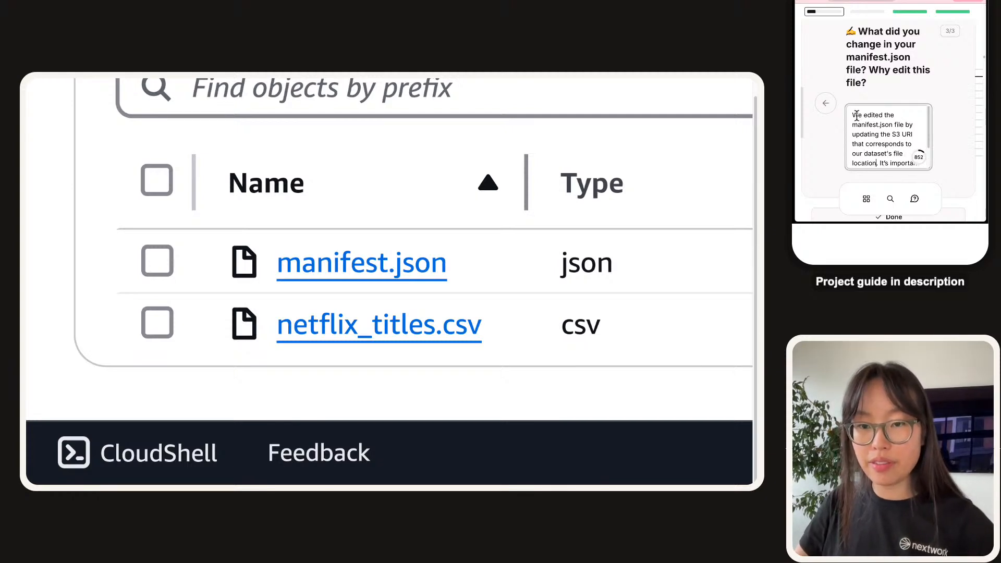
Explain that without this update QuickSight wouldn't know the data's correct location, and submit the answer.
scroll(858, 117, down, 2)
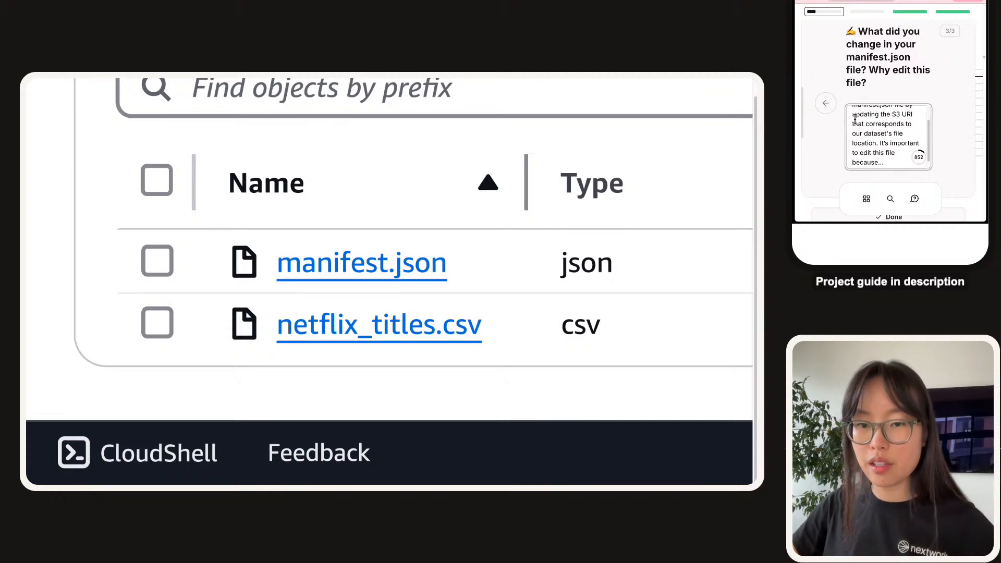
click(893, 158)
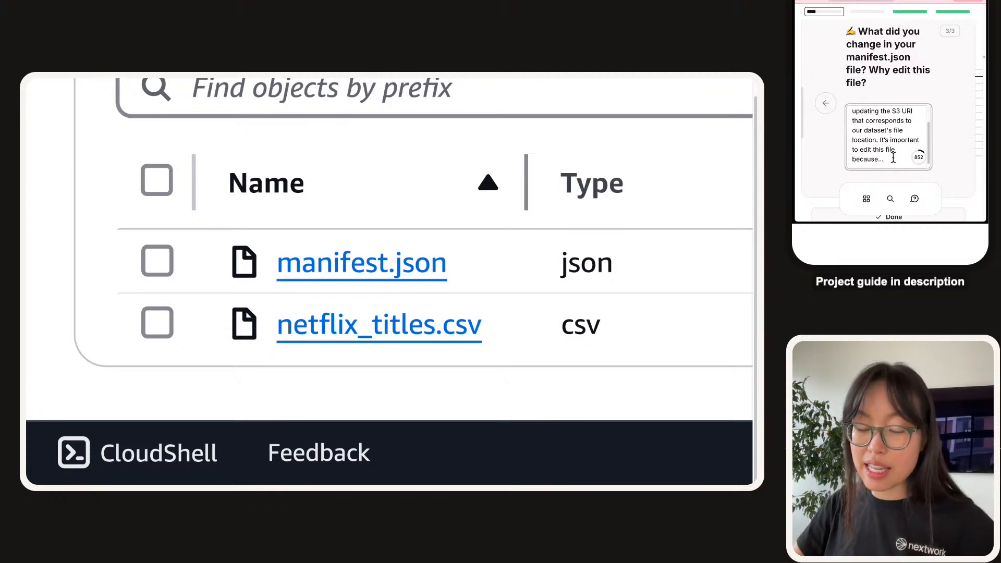
text(it's how Quickig)
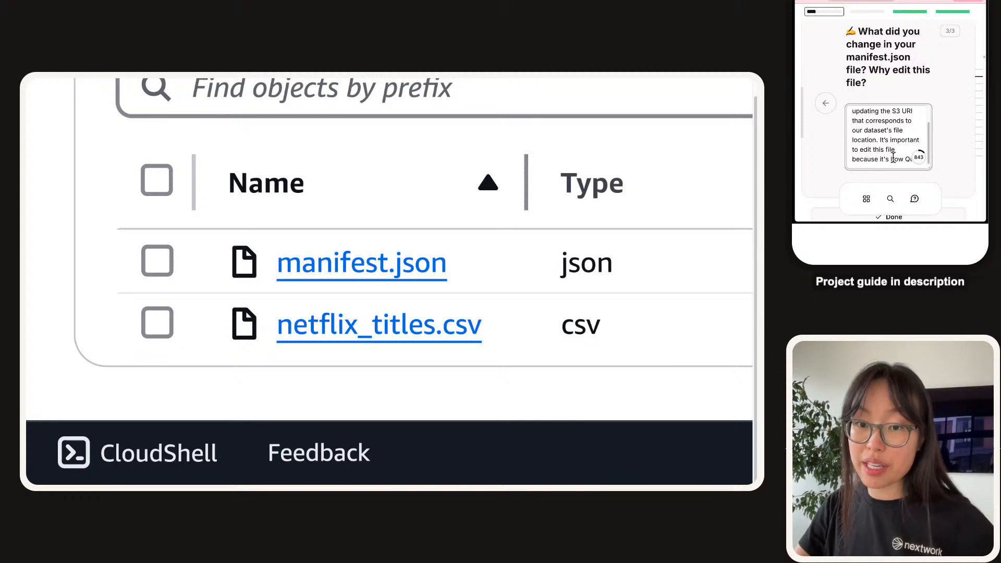
key(BackSpace)
key(BackSpace)
key(BackSpace)
key(BackSpace)
text(Sight )
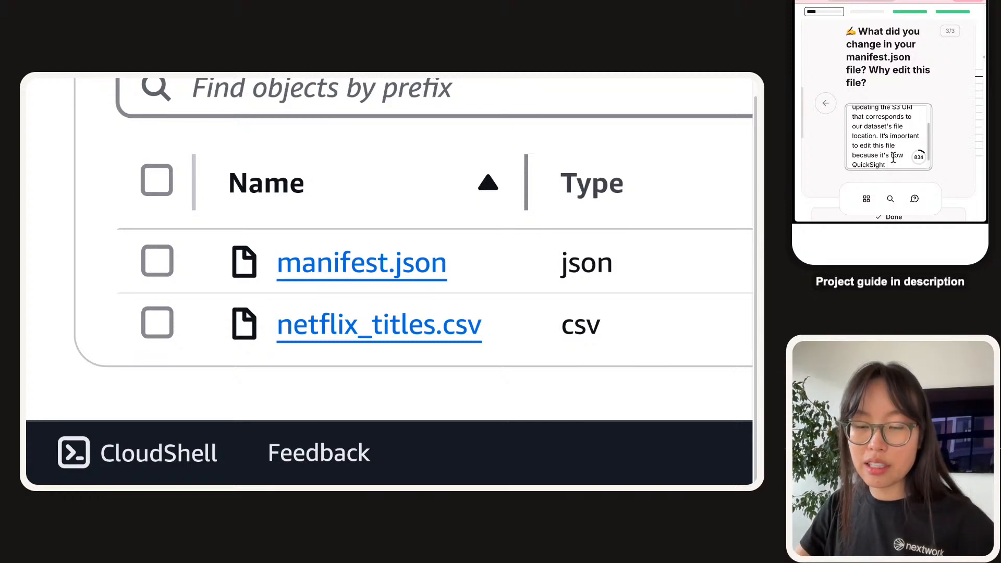
text(will find and updat)
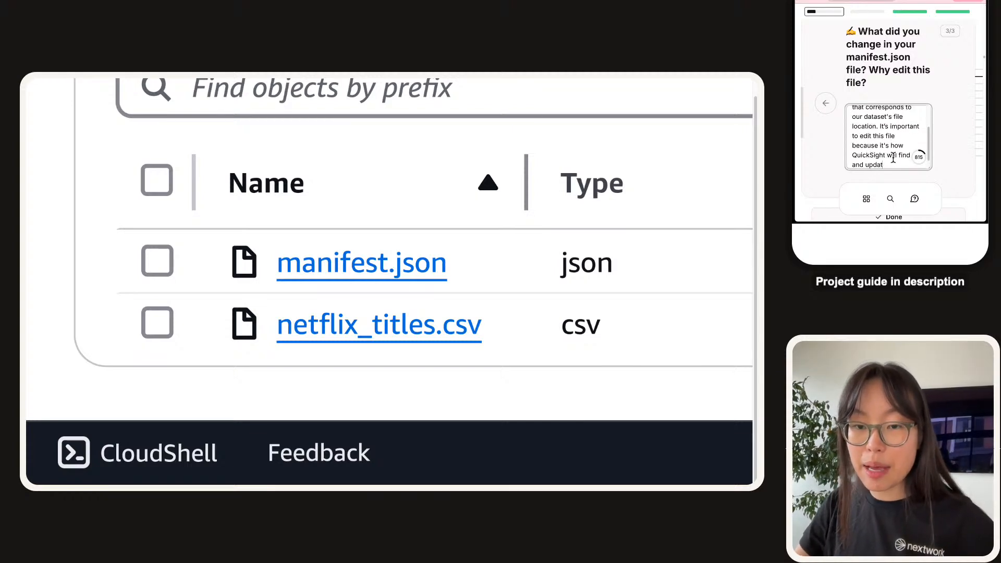
key(BackSpace)
key(BackSpace)
key(BackSpace)
key(BackSpace)
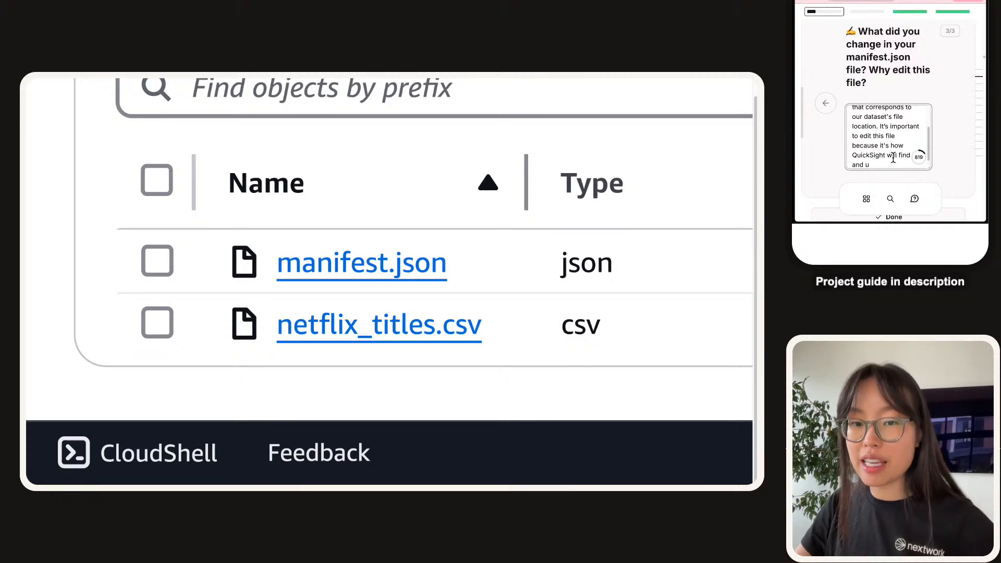
text(analyze the)
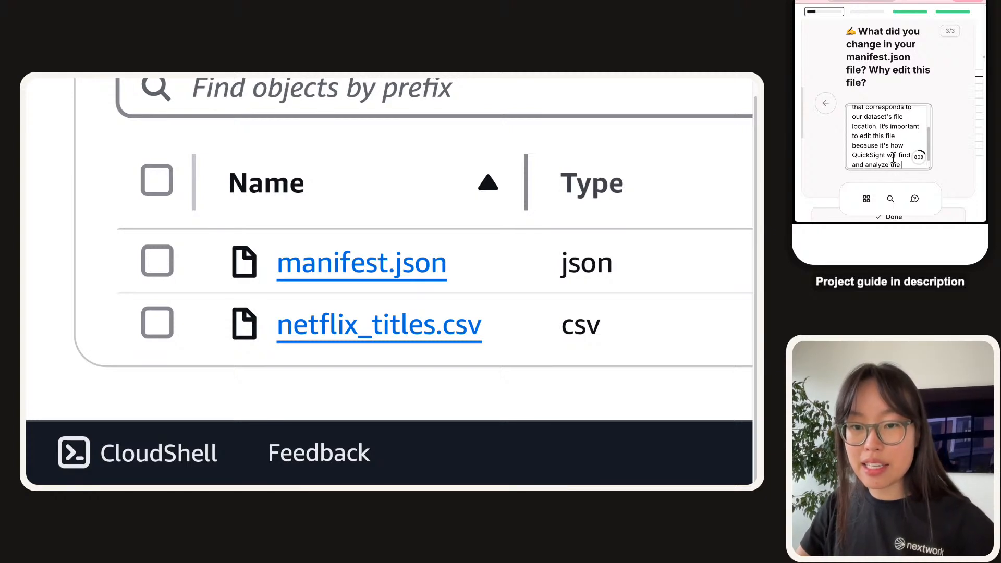
text(we)
key(BackSpace)
key(BackSpace)
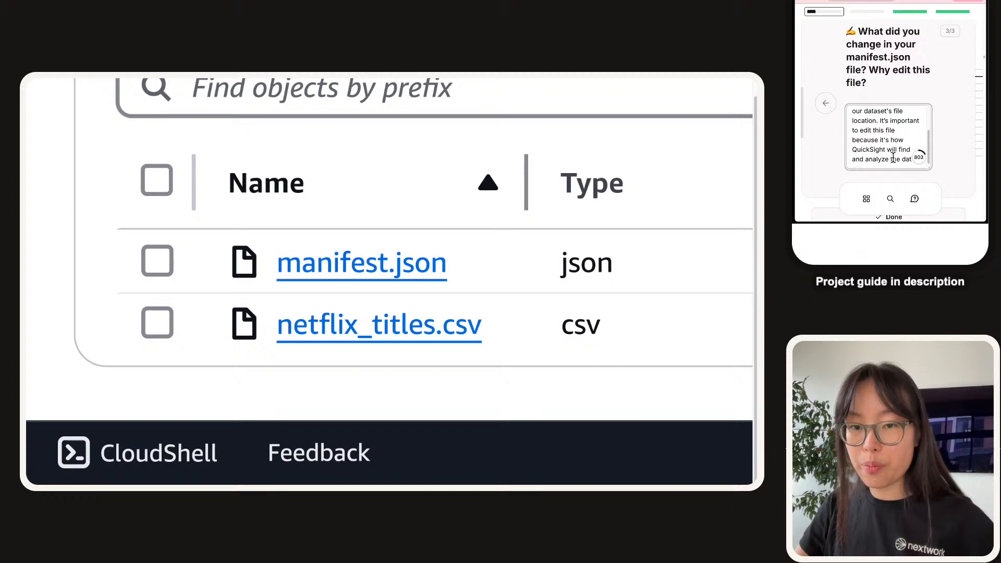
text(i)
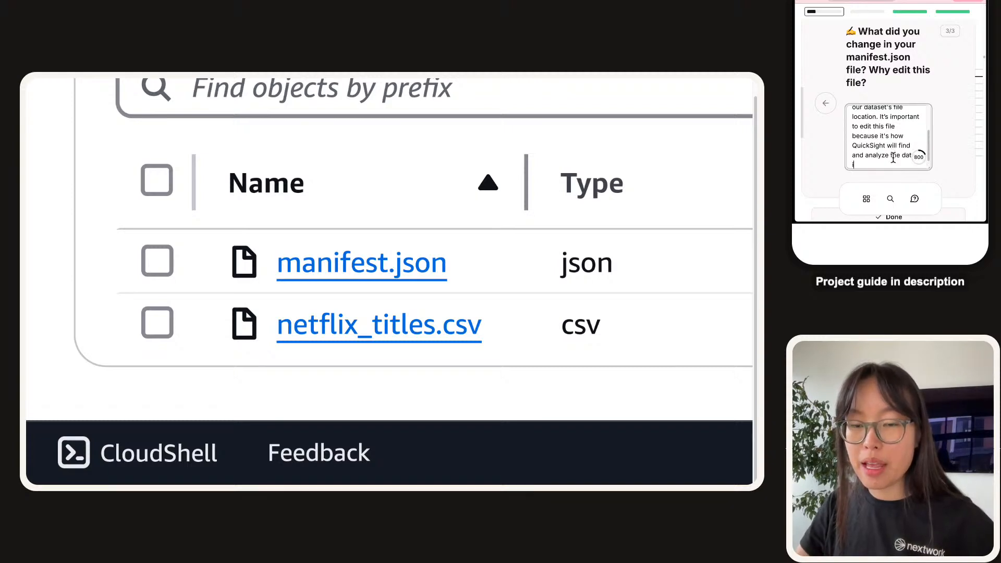
text(f we didn't update t)
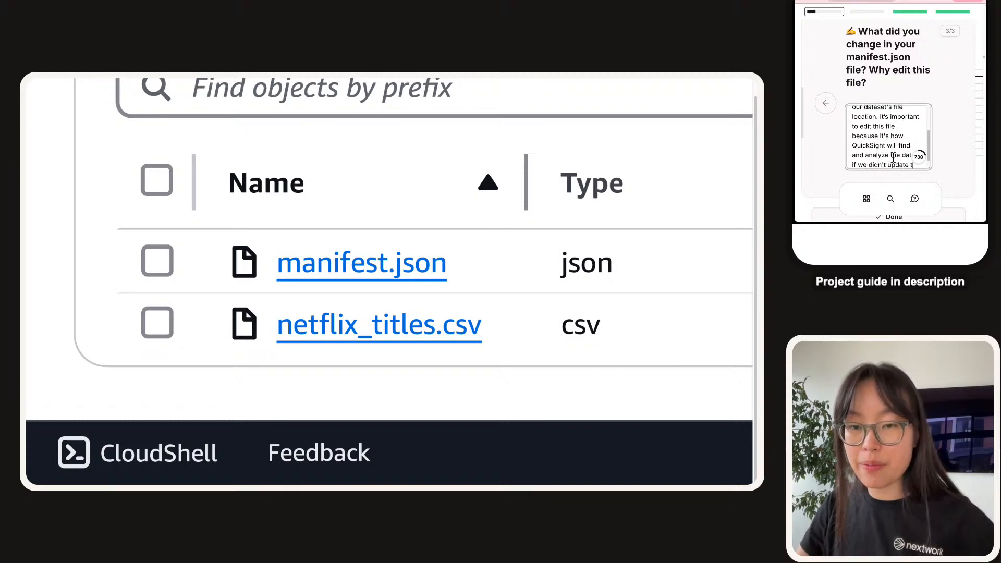
text(his file, Quick)
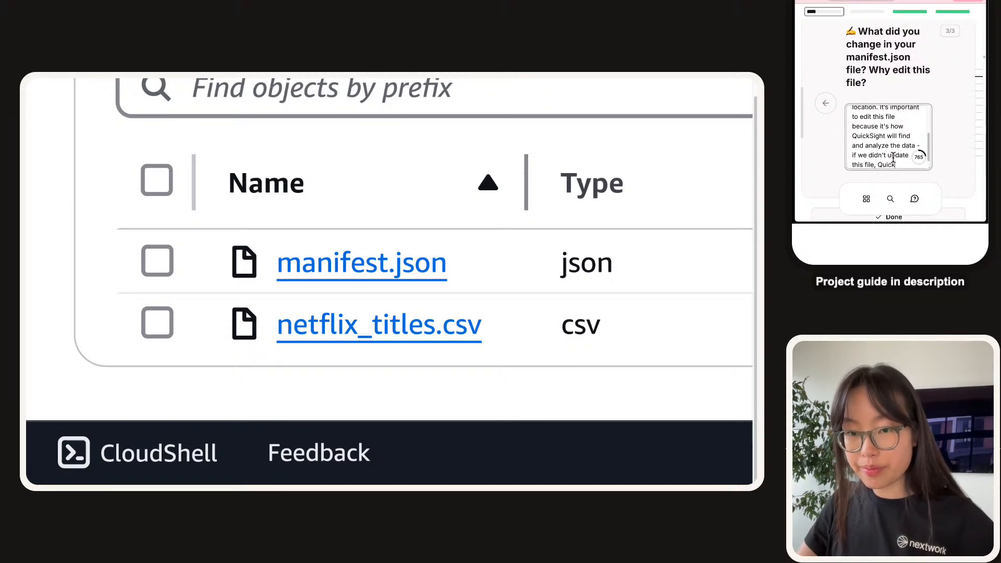
text(Sight wouldn't )
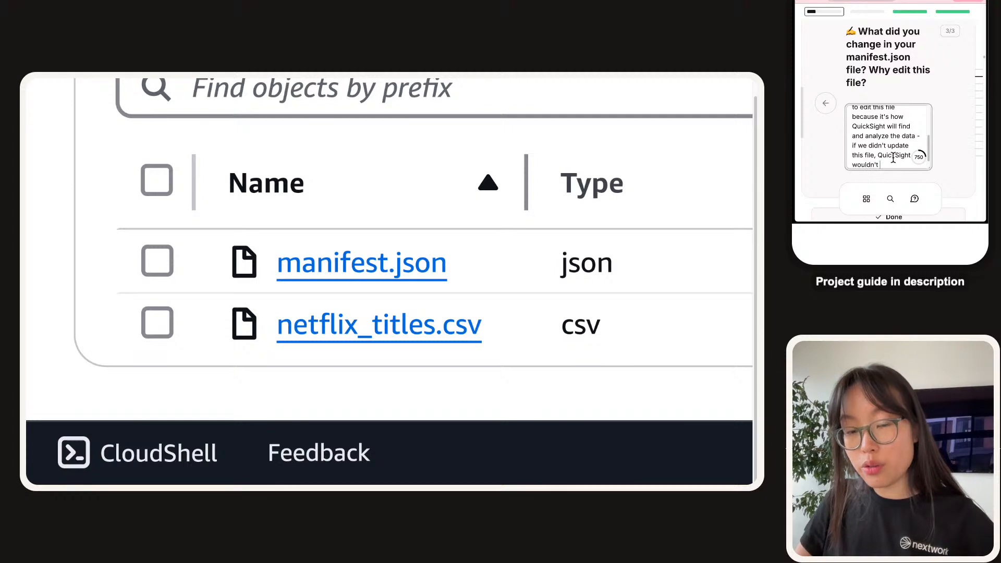
text(know the correc)
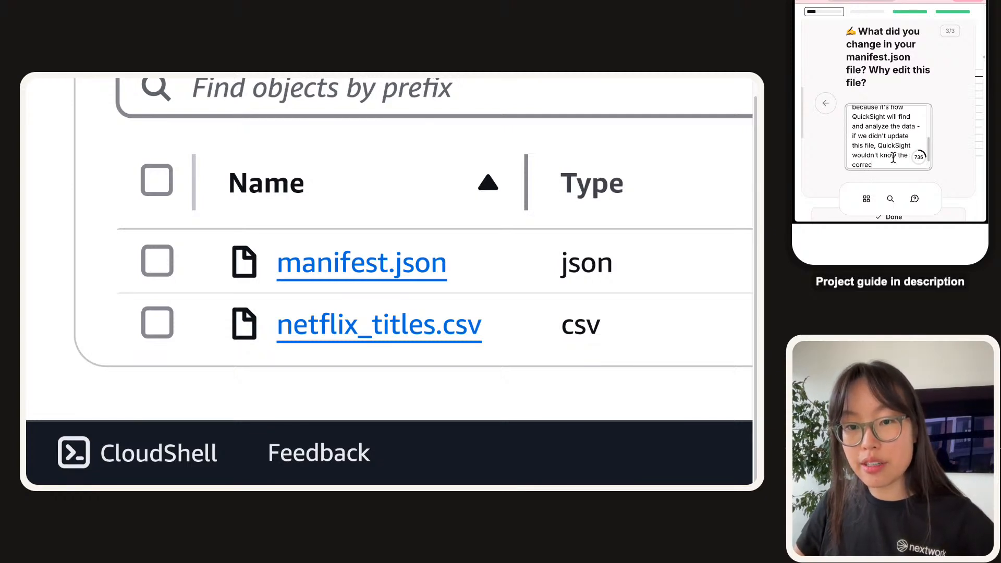
text(t localion o)
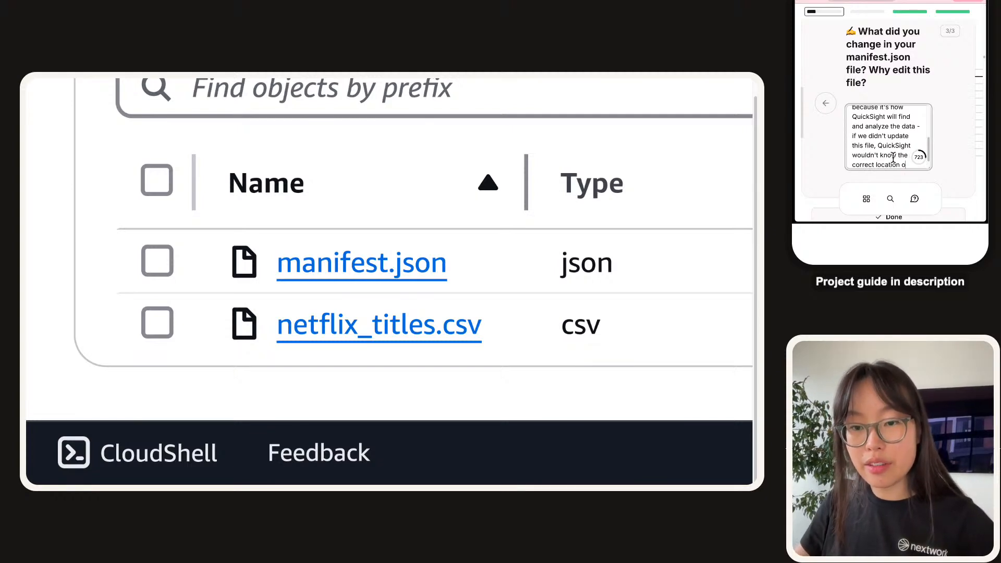
text(f our dataset.)
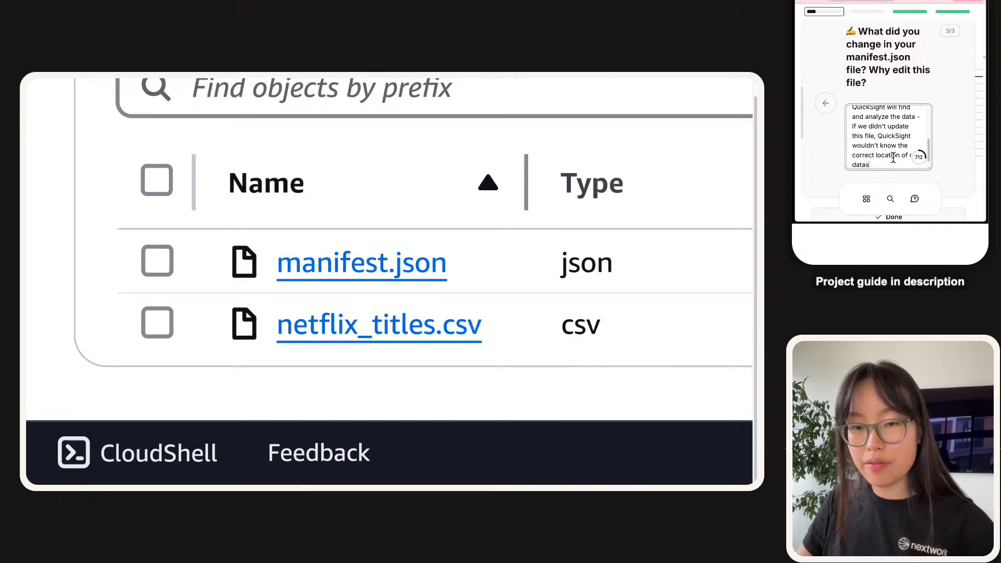
text( This will ca)
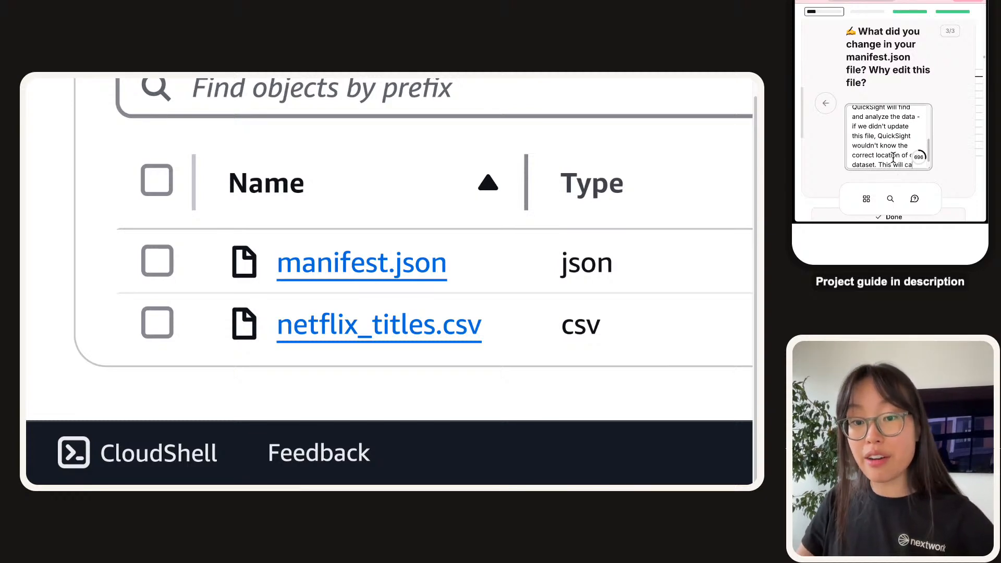
text(use errors down)
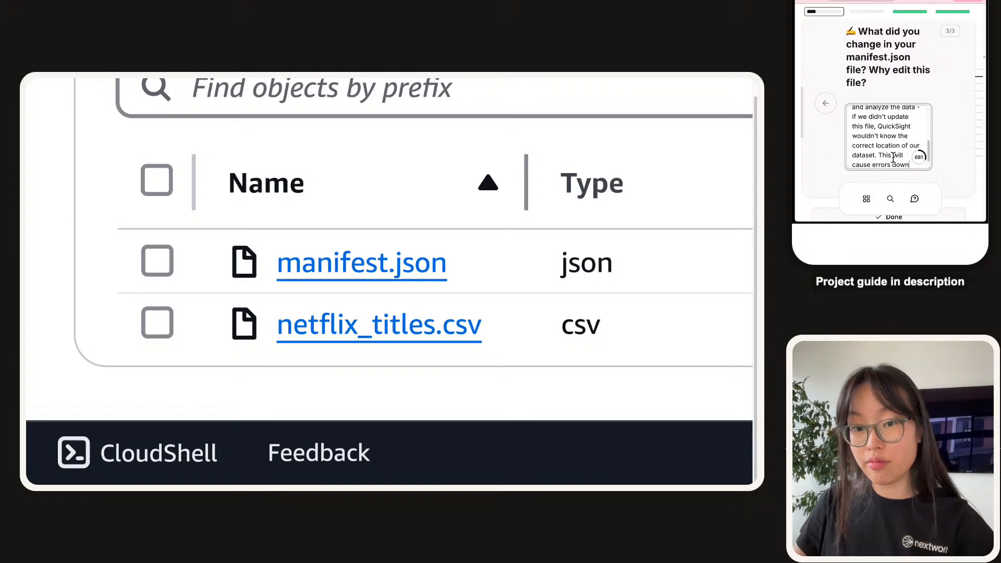
text( the line.)
key(ctrl+Return)
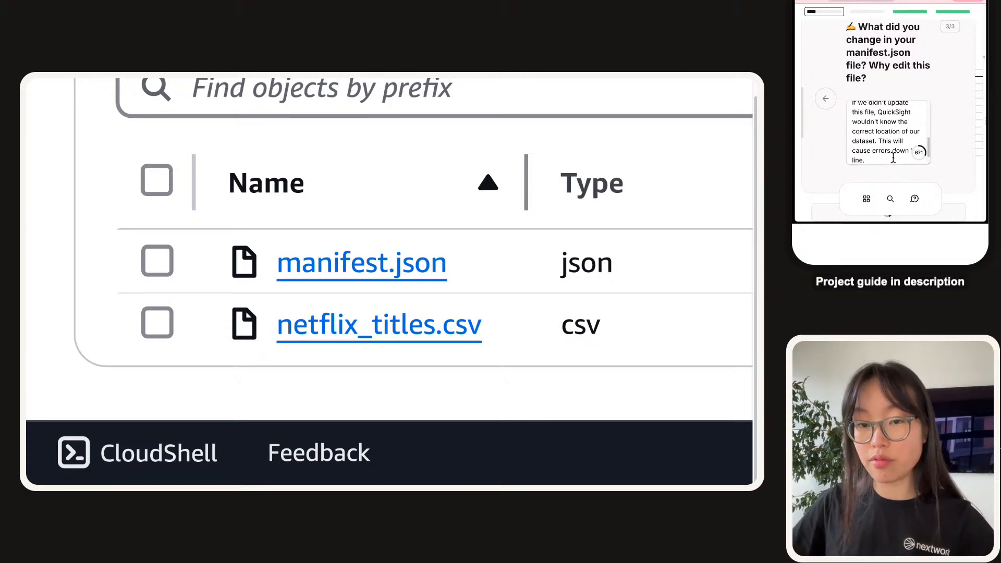
scroll(927, 44, down, 6)
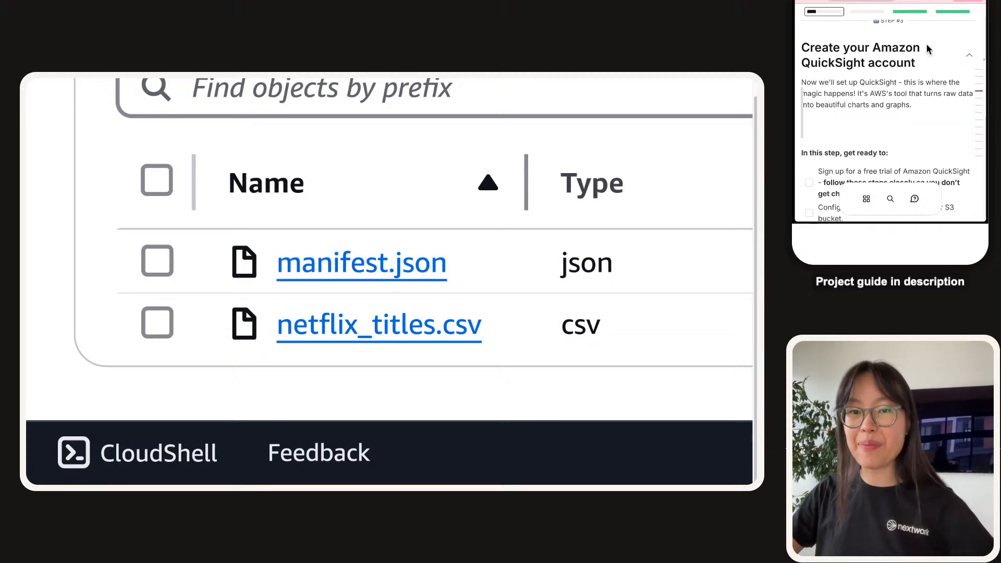
scroll(927, 45, up, 1)
scroll(928, 46, down, 1)
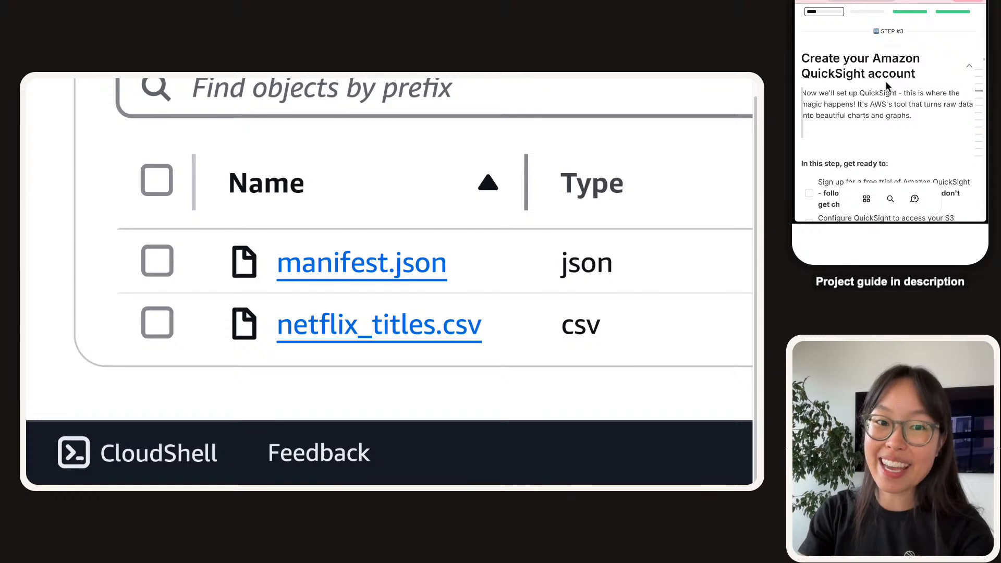
scroll(887, 86, down, 3)
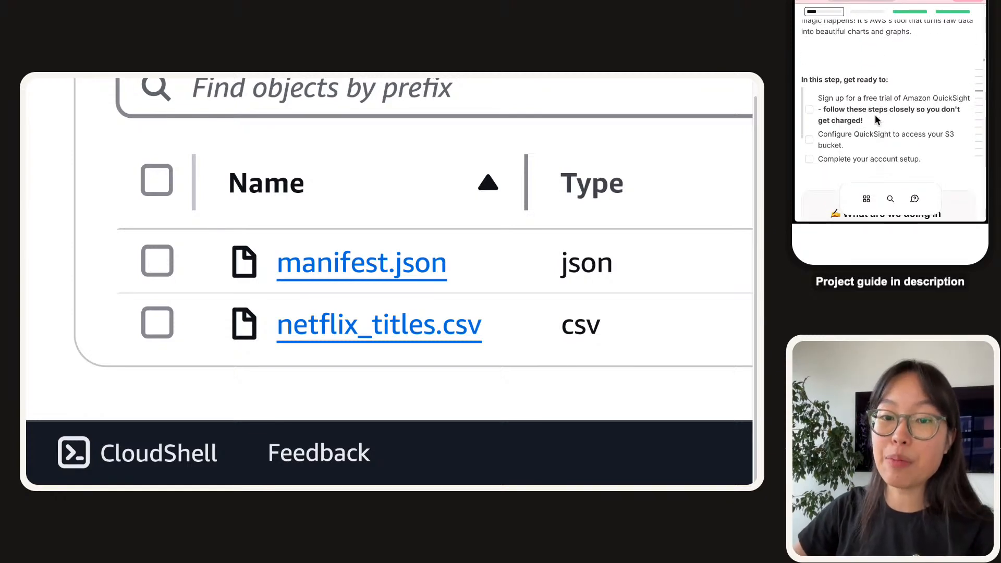
drag(864, 122, 819, 98)
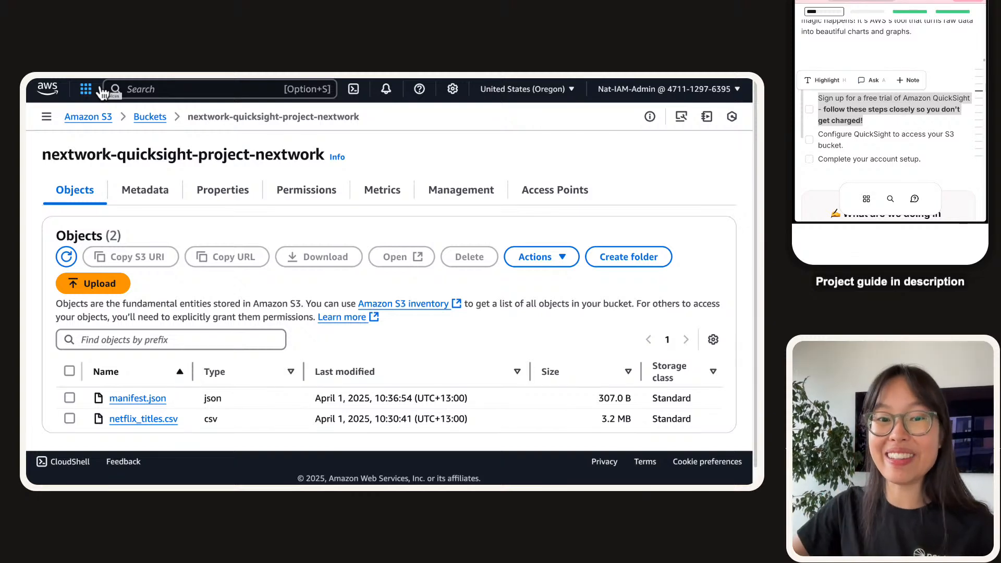
Search the AWS console for quicksight and zoom the project guide page out.
click(243, 91)
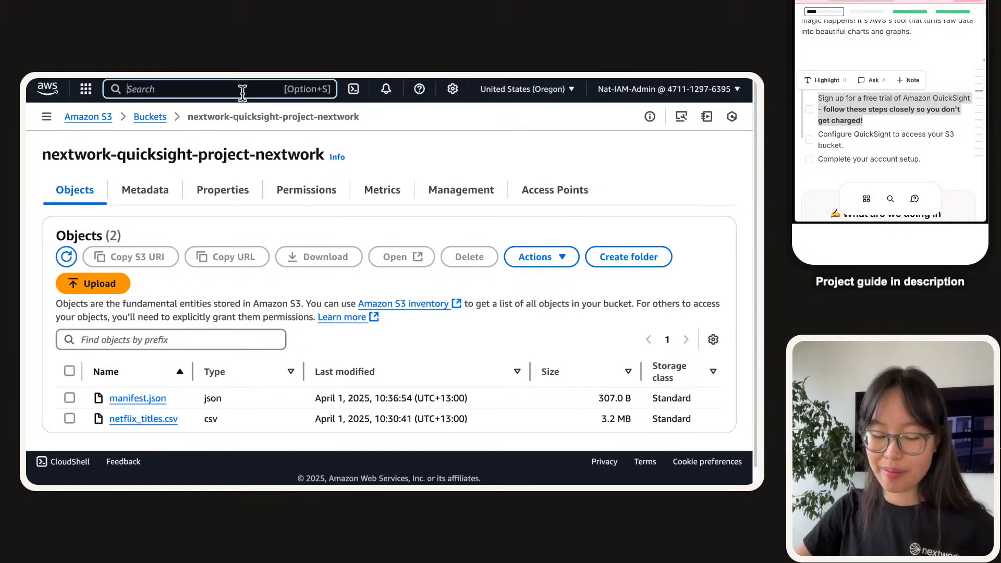
text(quicksight)
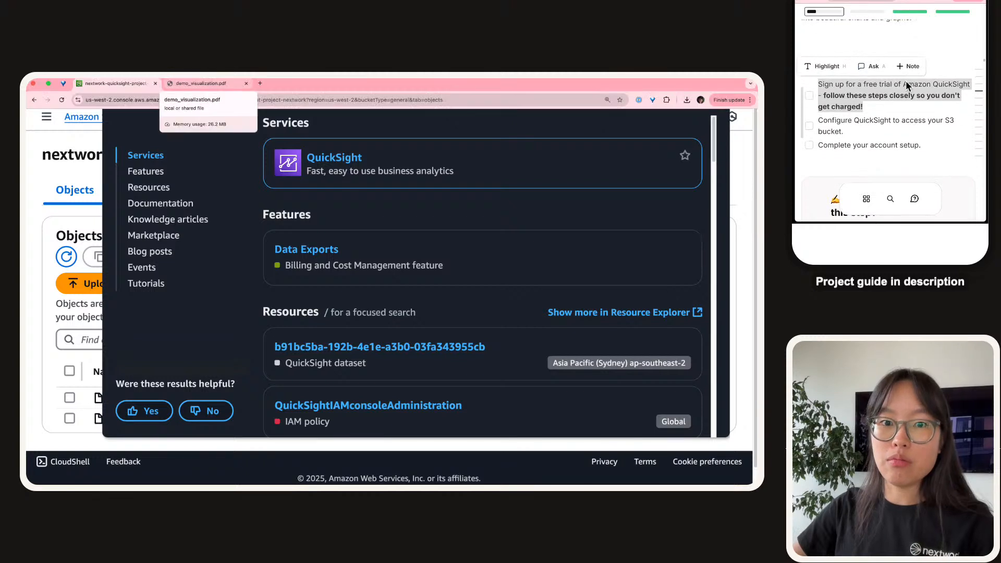
scroll(906, 81, down, 1)
click(908, 65)
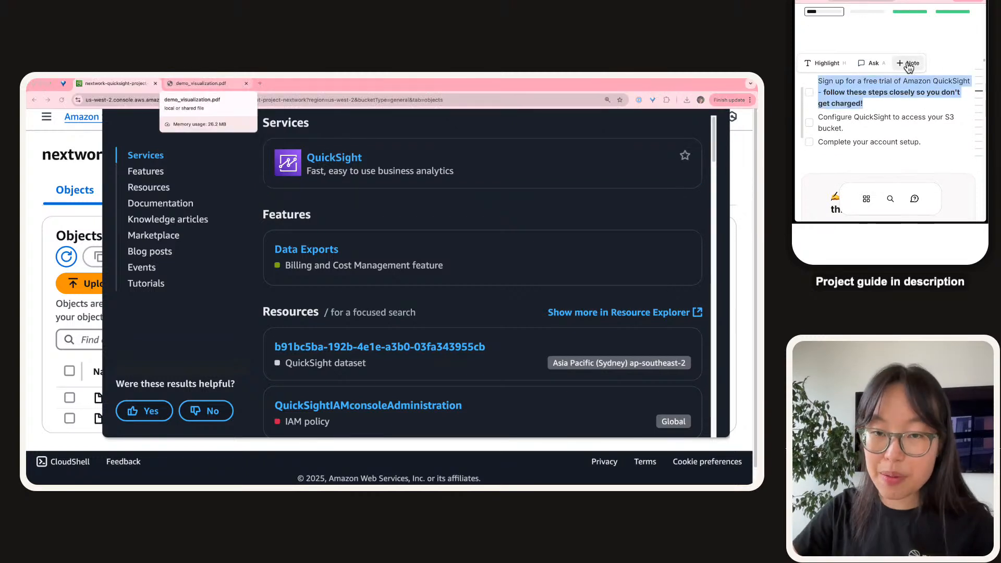
key(super+minus)
click(907, 48)
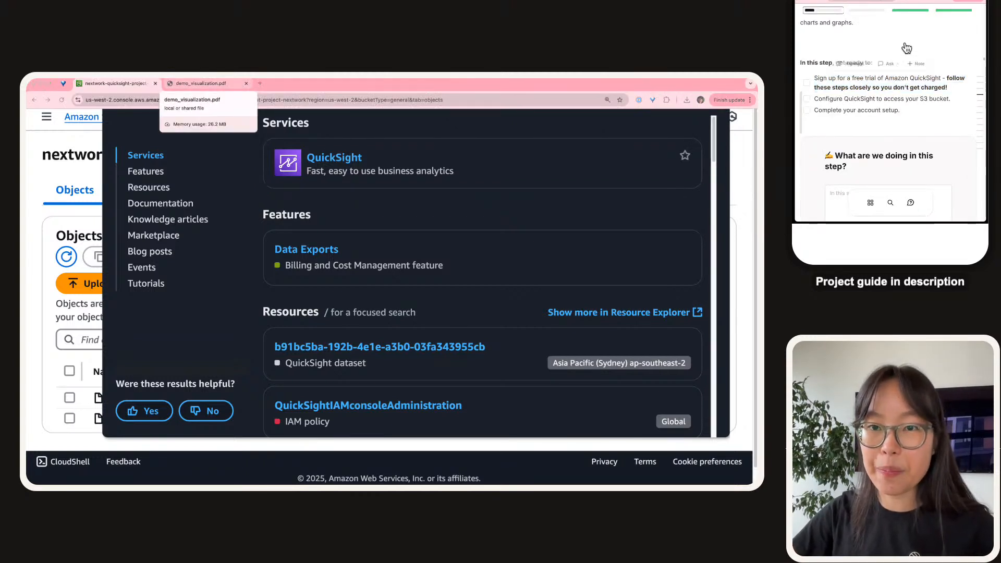
key(super+minus)
key(super+minus)
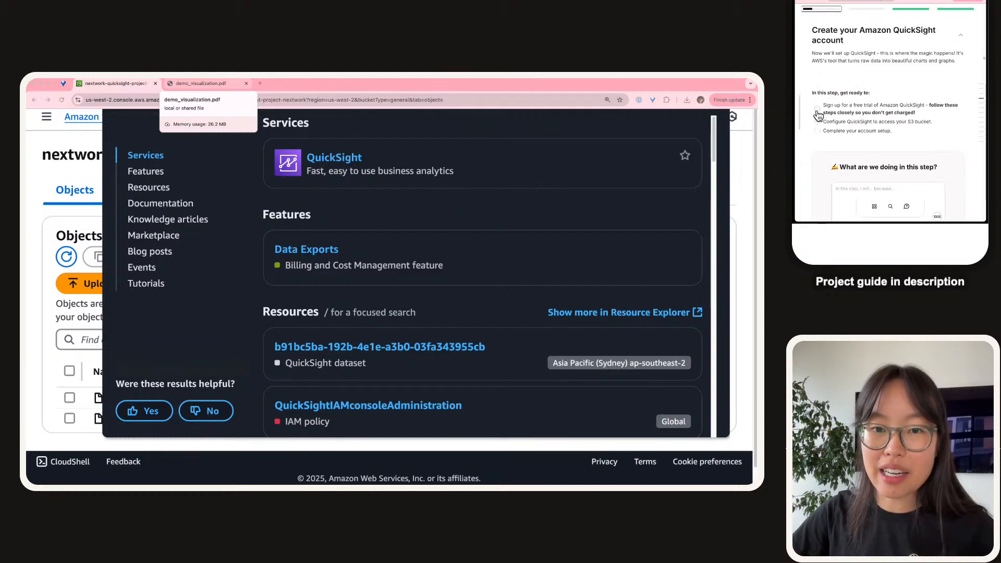
Tick the QuickSight free-trial, S3 access and account setup checklist items in the guide.
click(817, 108)
click(817, 121)
click(818, 131)
scroll(881, 120, down, 3)
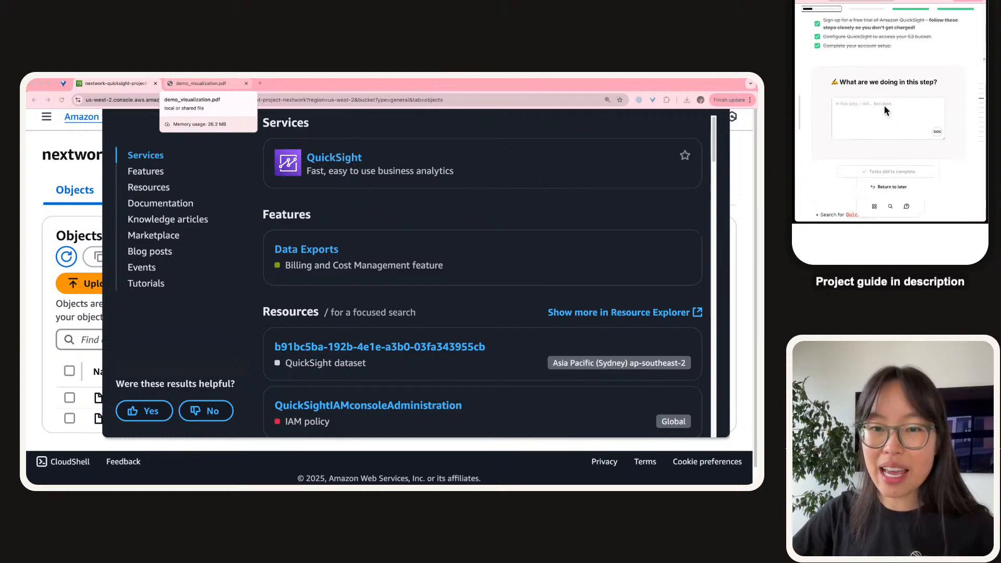
click(891, 106)
key(super+plus)
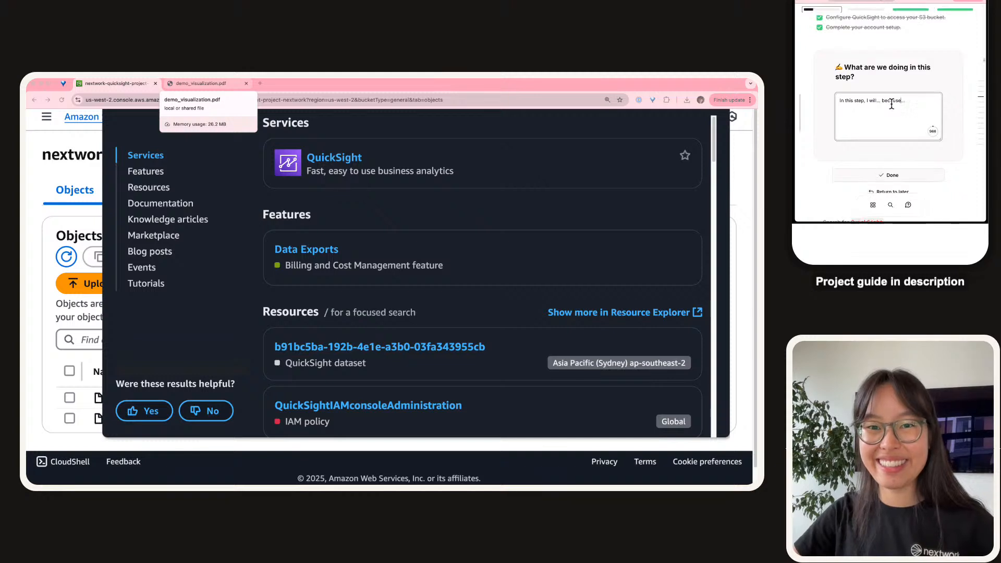
key(super+plus)
key(super+plus)
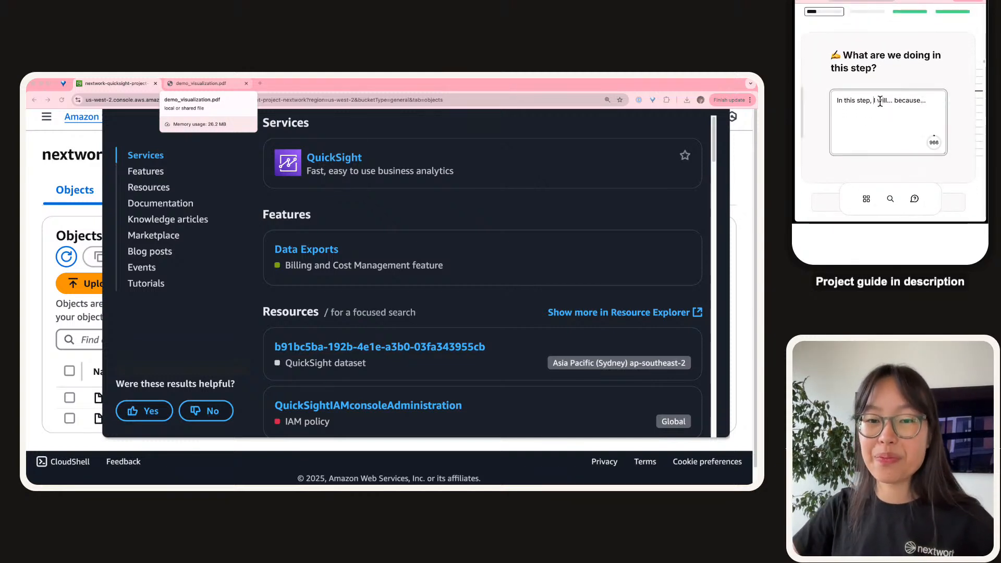
Explain that we will set up an Amazon QuickSight account to analyze data, warning that default settings cause charges.
key(BackSpace)
text(we)
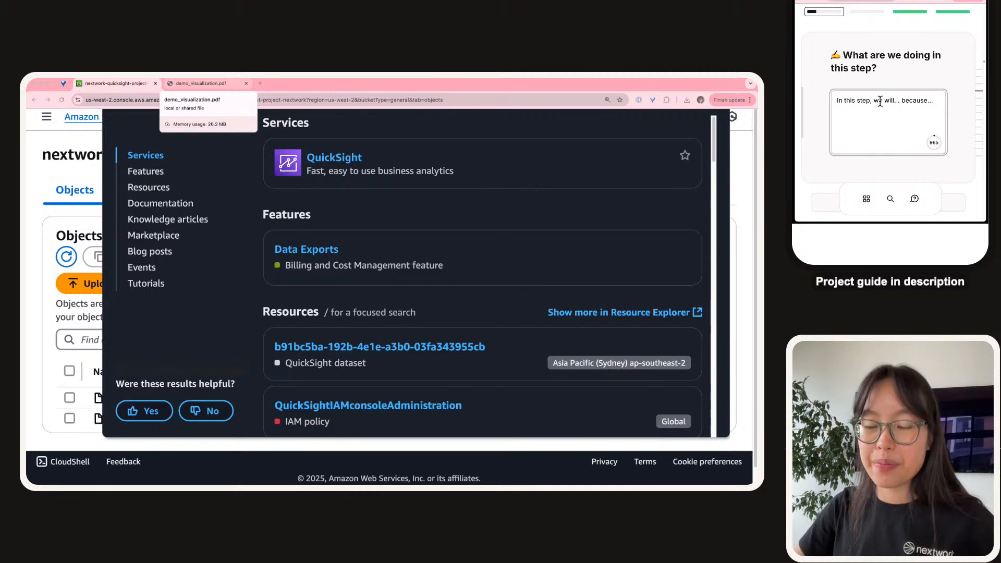
key(BackSpace)
key(BackSpace)
key(BackSpace)
text(set up an Amaz)
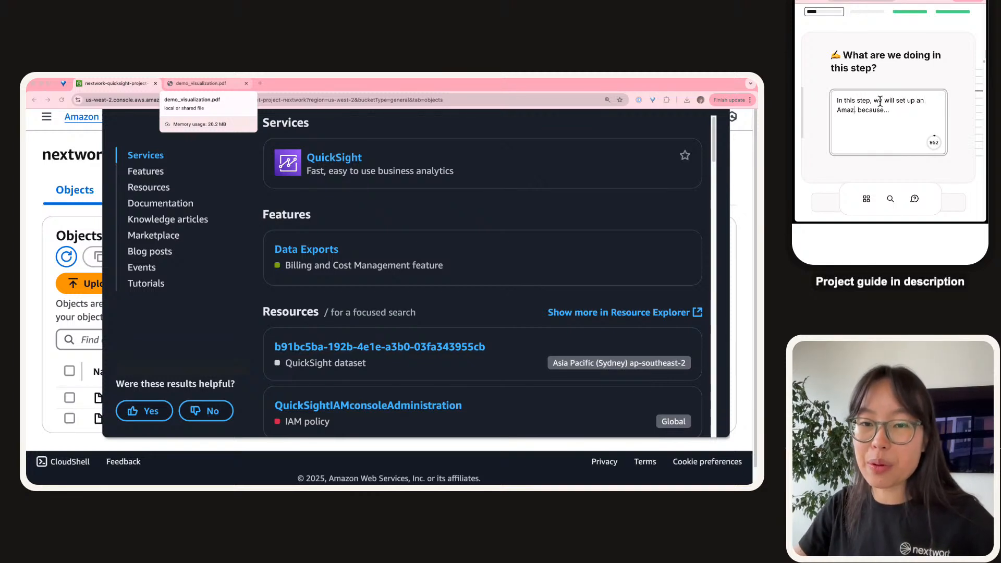
text(on Qui)
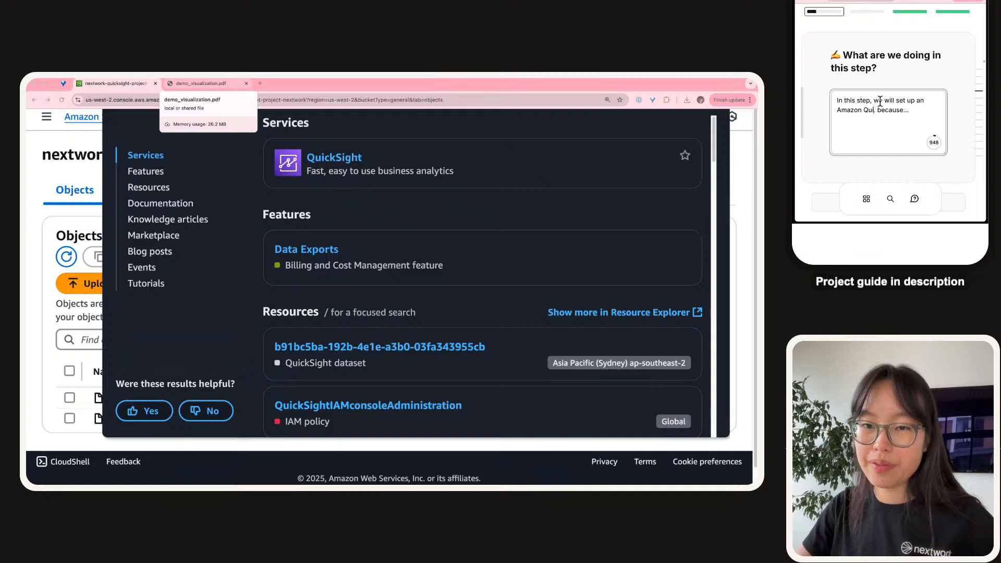
text(ckSight acc)
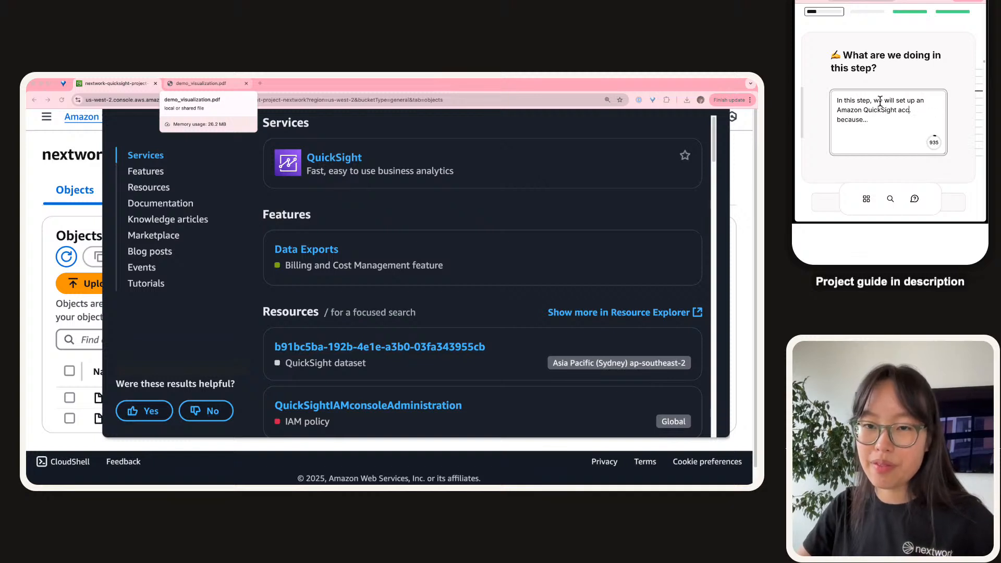
text(ount.)
key(BackSpace)
key(BackSpace)
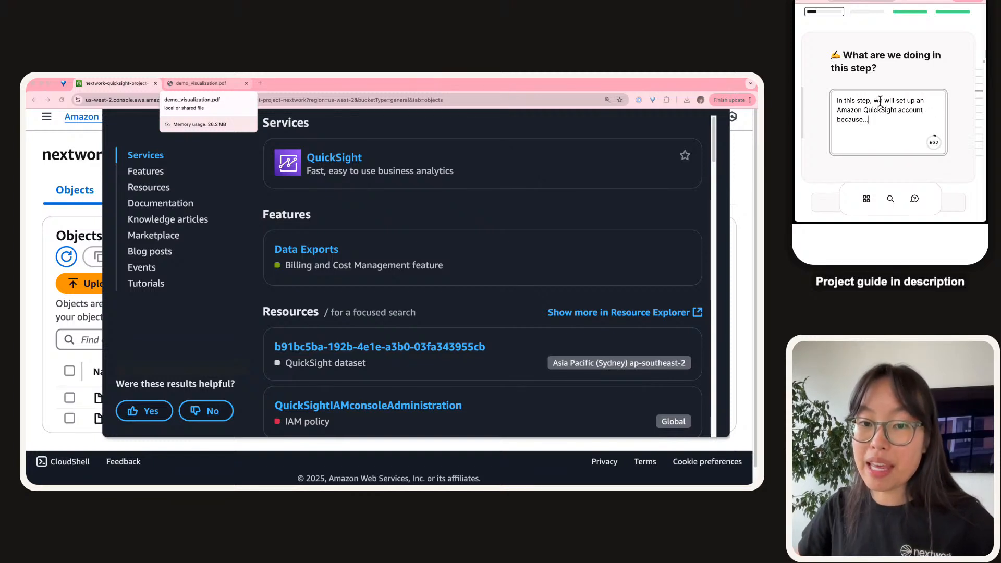
text(we nee)
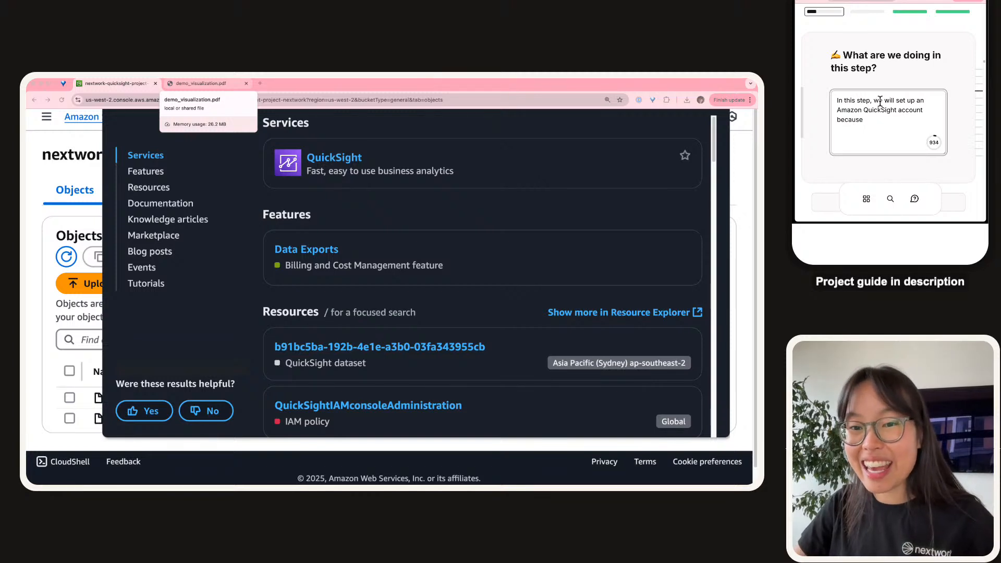
text(d an accou)
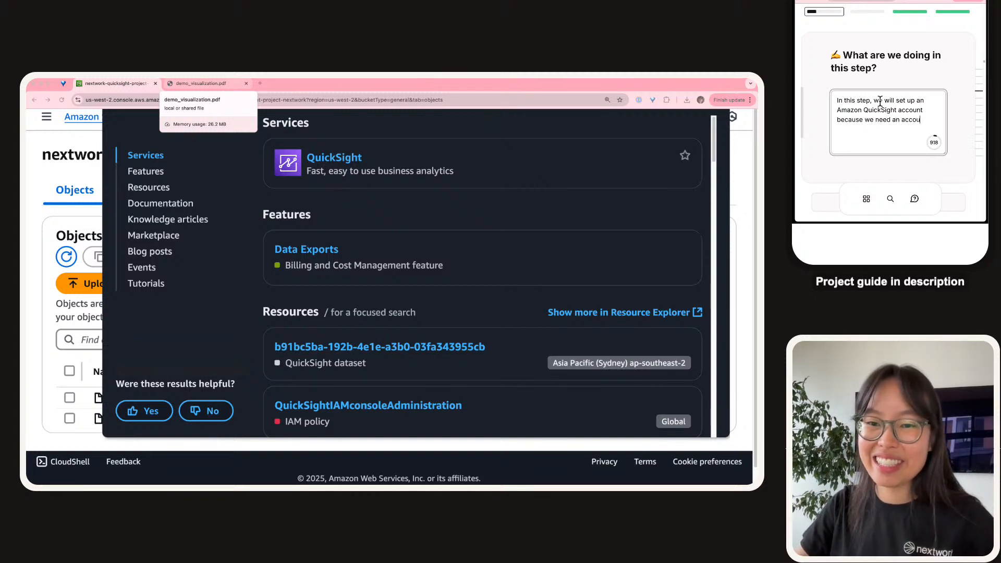
text(nt to start analyz)
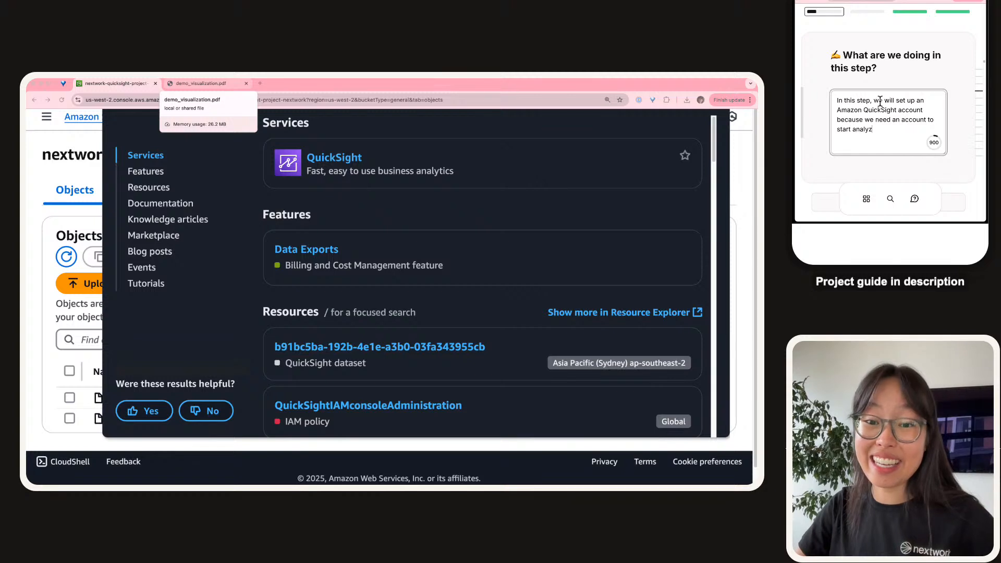
text(ing data!)
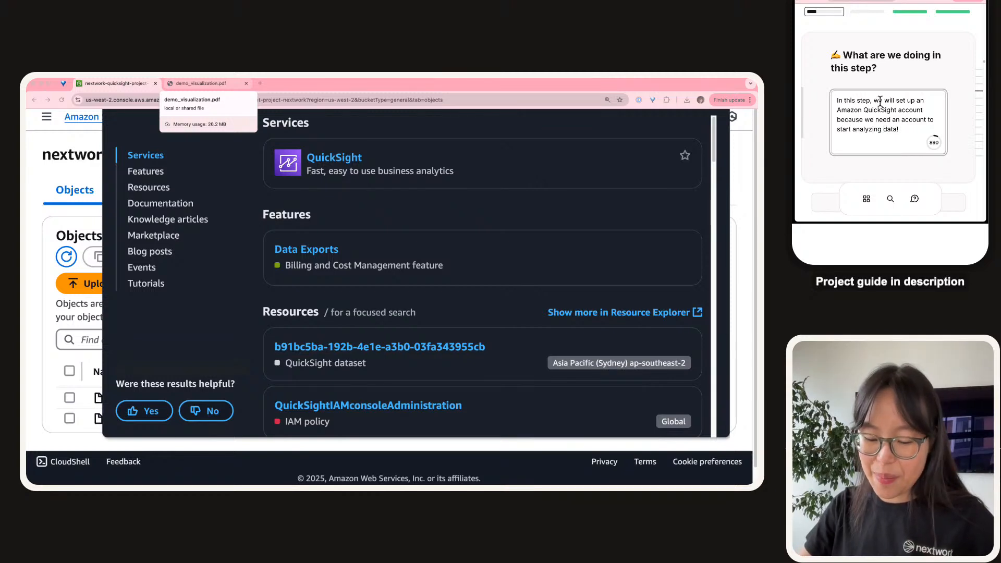
text( It)
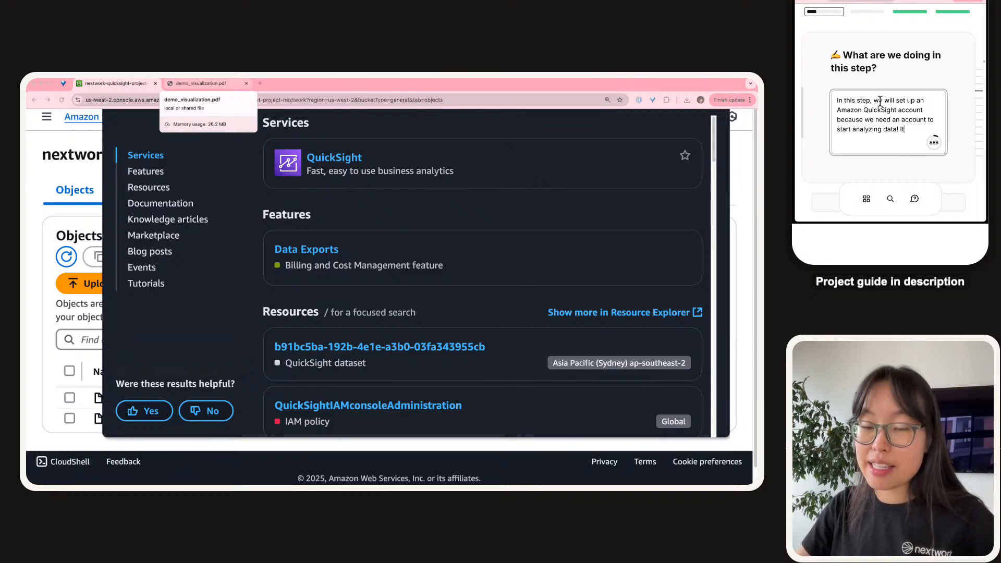
text('s important to p)
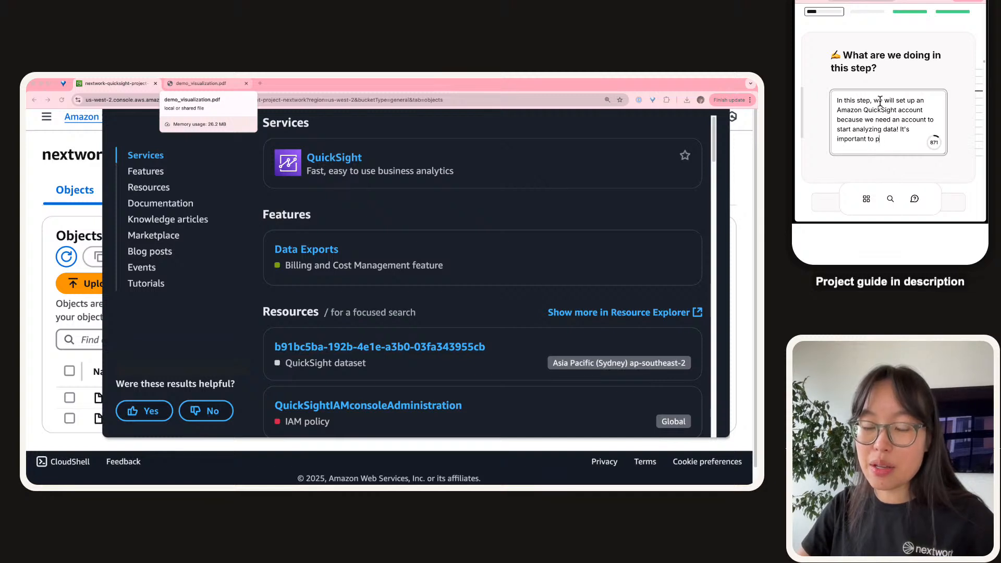
text(ay close attentio)
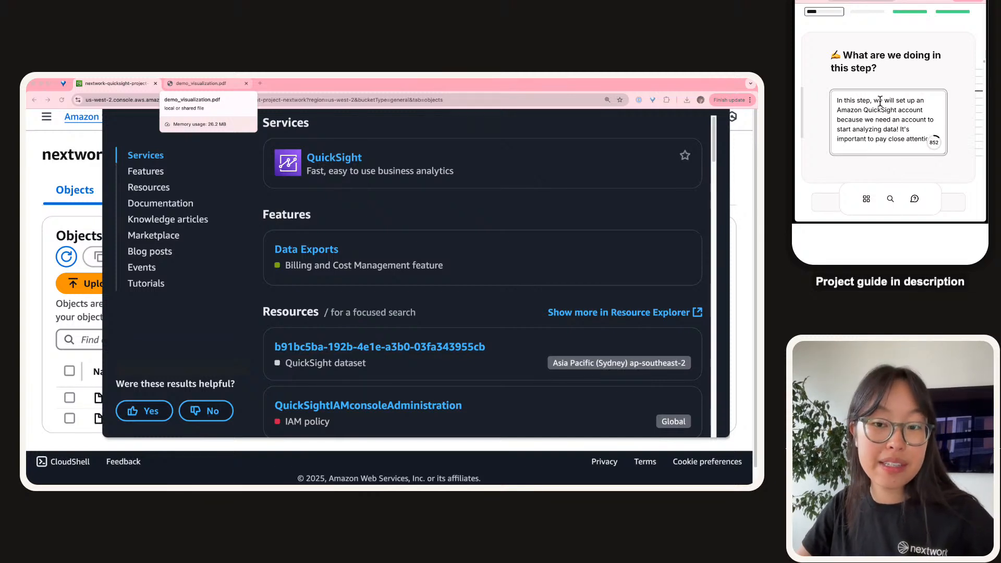
text(nto the set u)
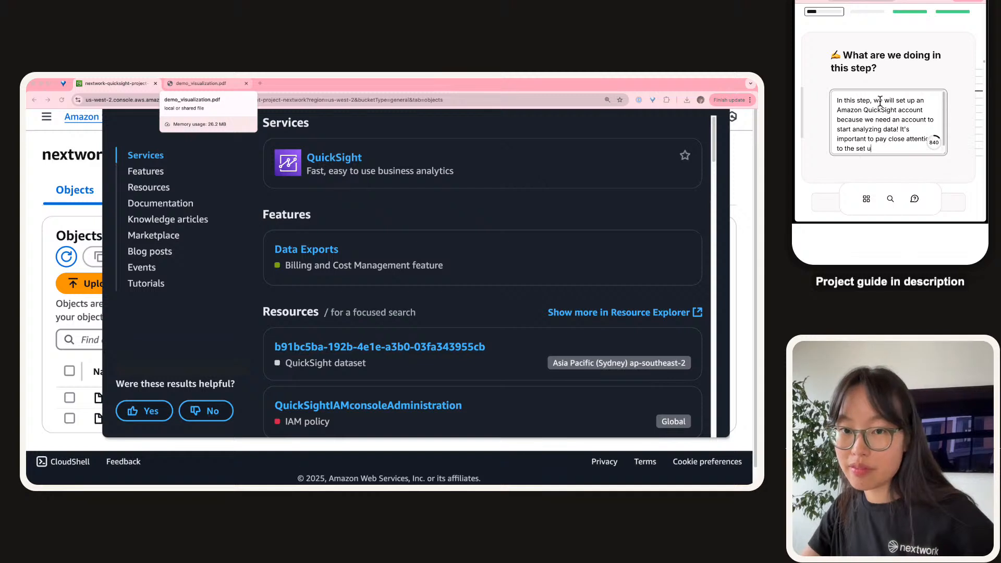
text( p steps - leavin)
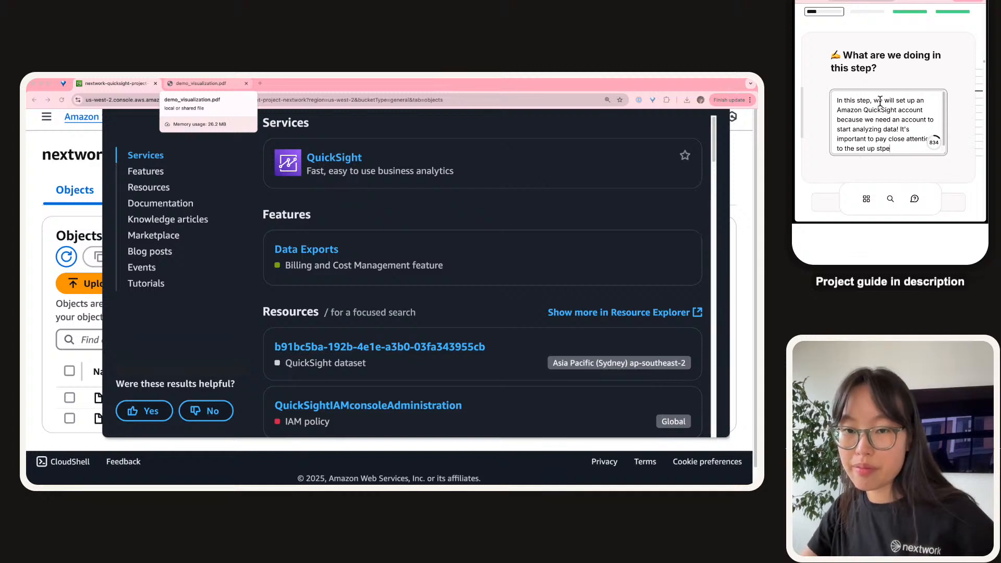
text(g some)
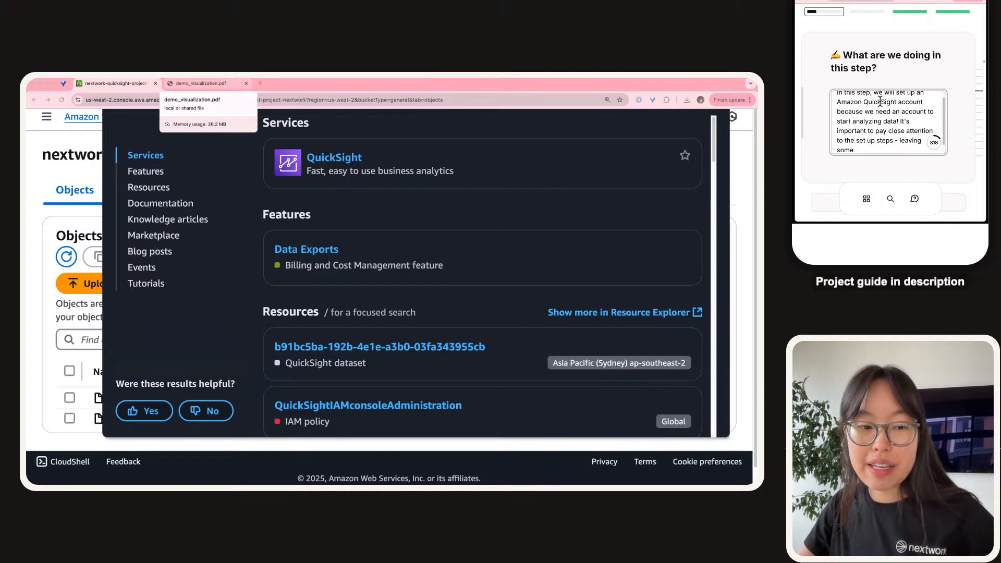
text( settings as defau)
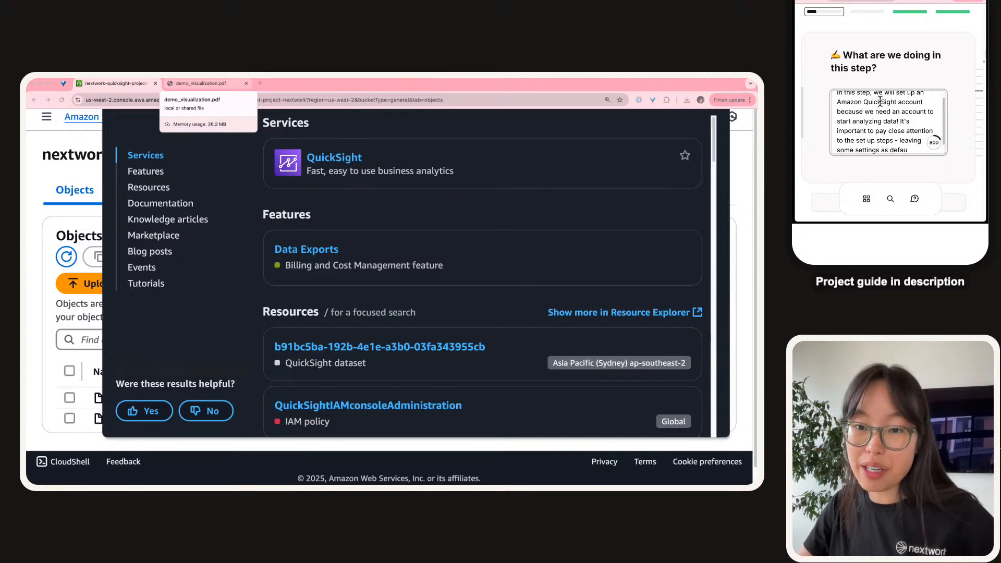
text(lt will cause c)
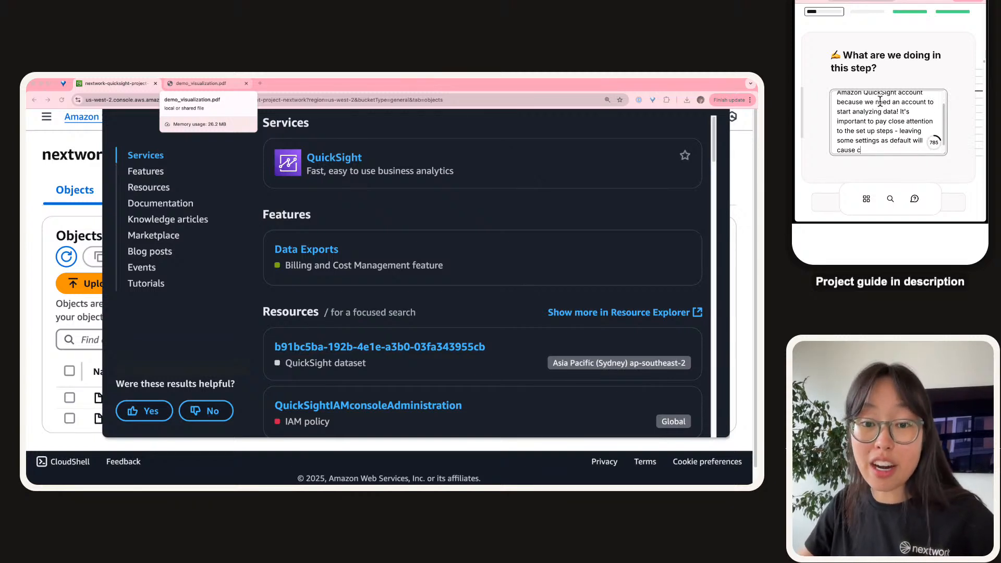
text(harges to our )
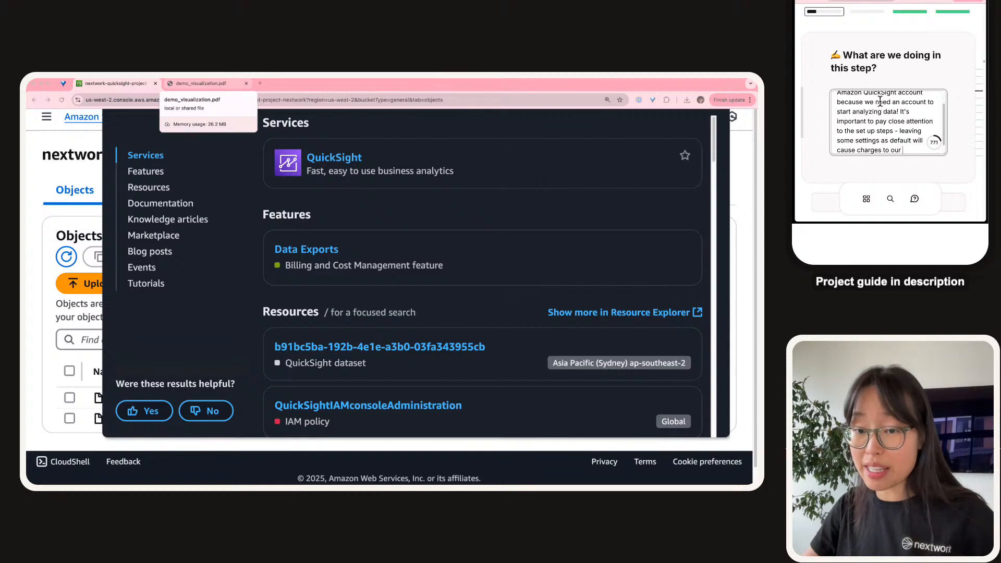
text(AWS account.)
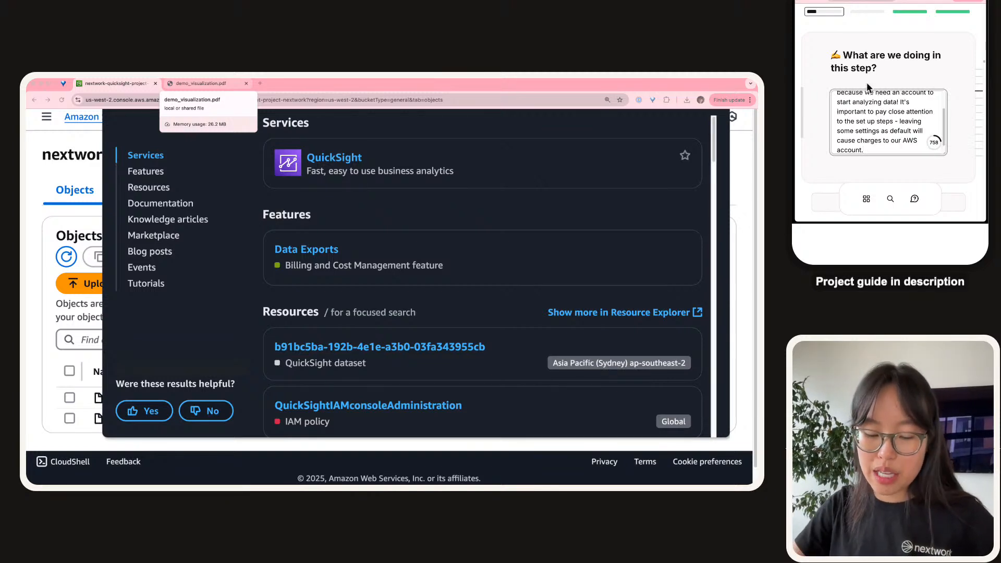
text( Let's make s)
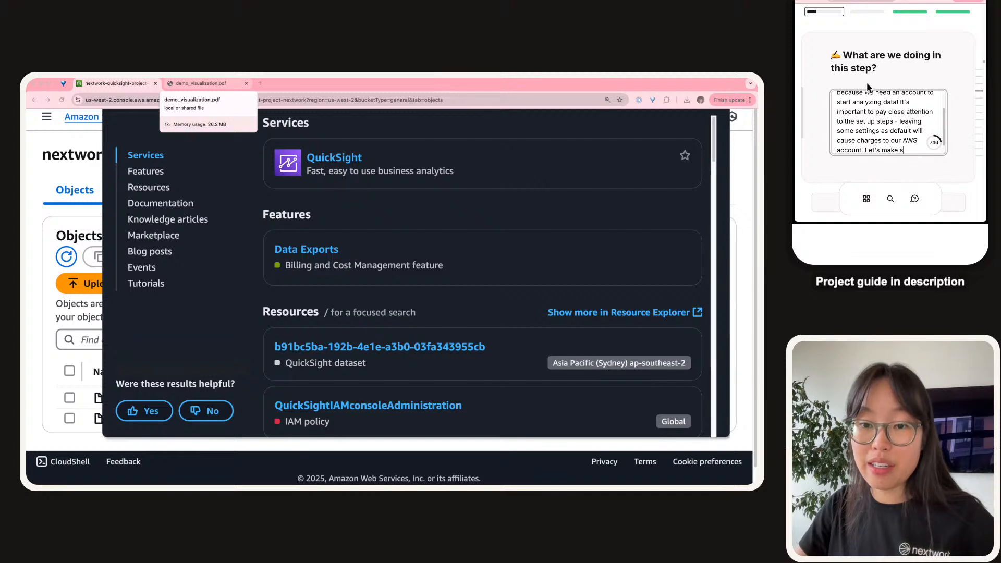
text(ure our QuickSight is )
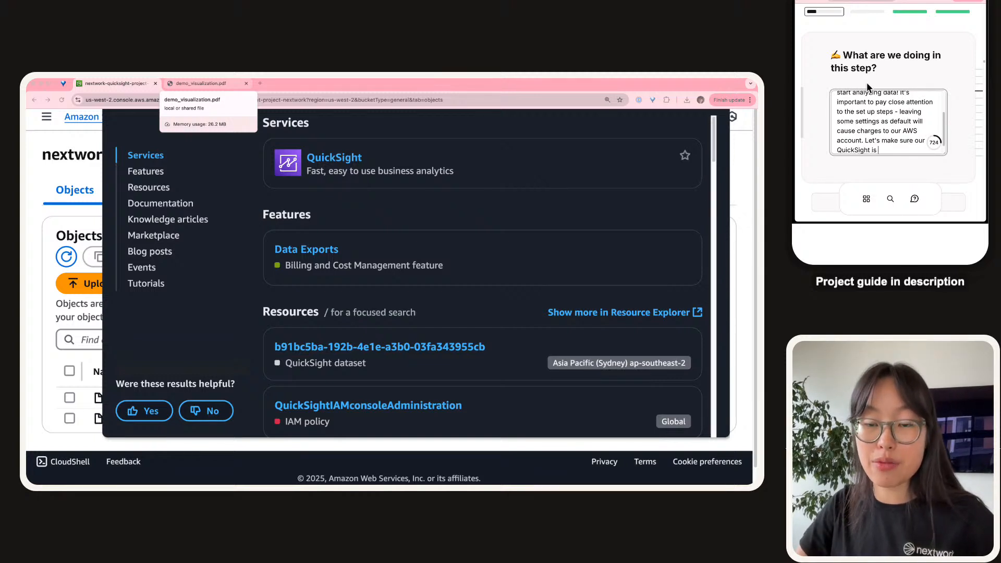
text(FREE!)
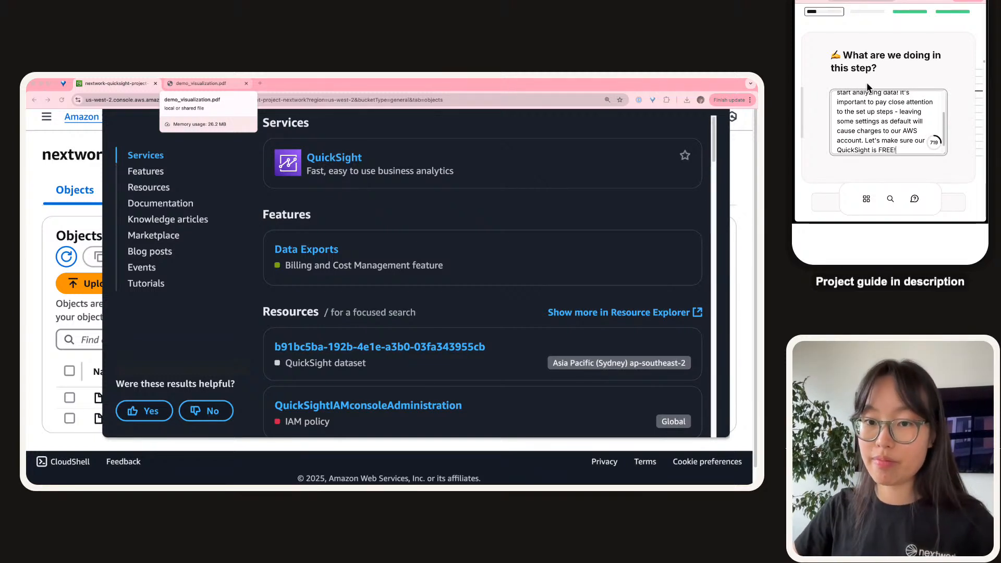
scroll(867, 82, down, 3)
Open QuickSight from the AWS console search results to load its sign-up page.
click(864, 93)
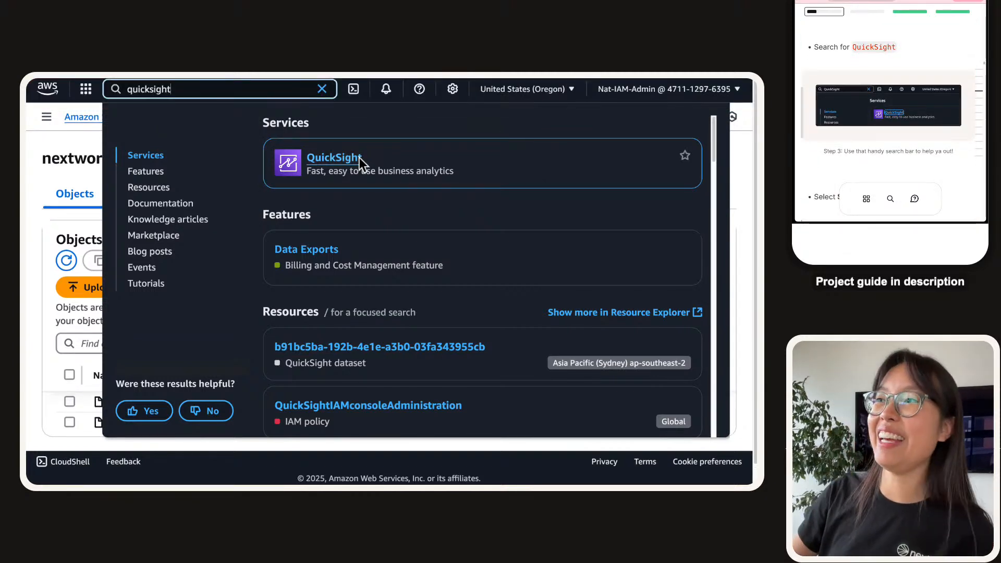
click(358, 158)
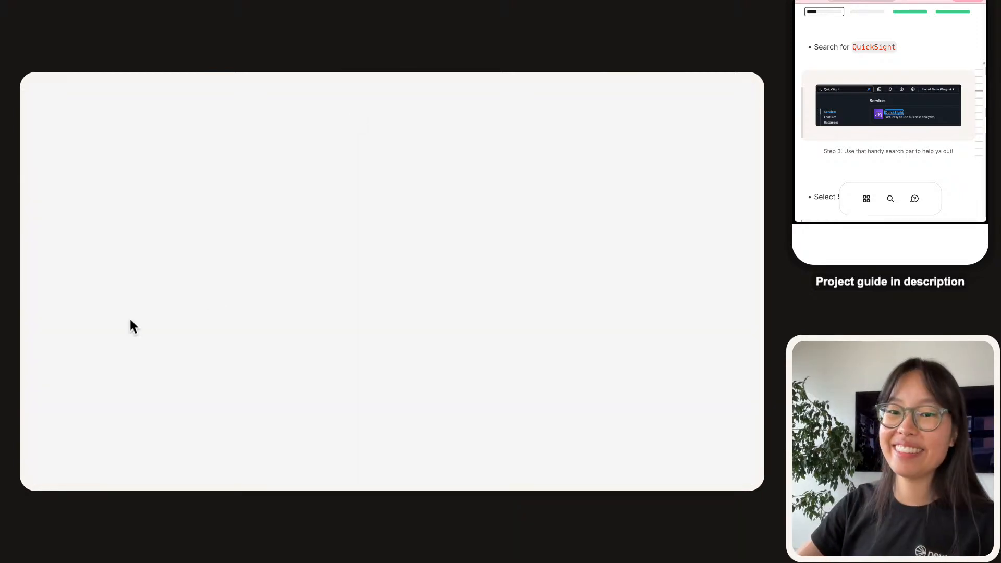
scroll(898, 61, down, 1)
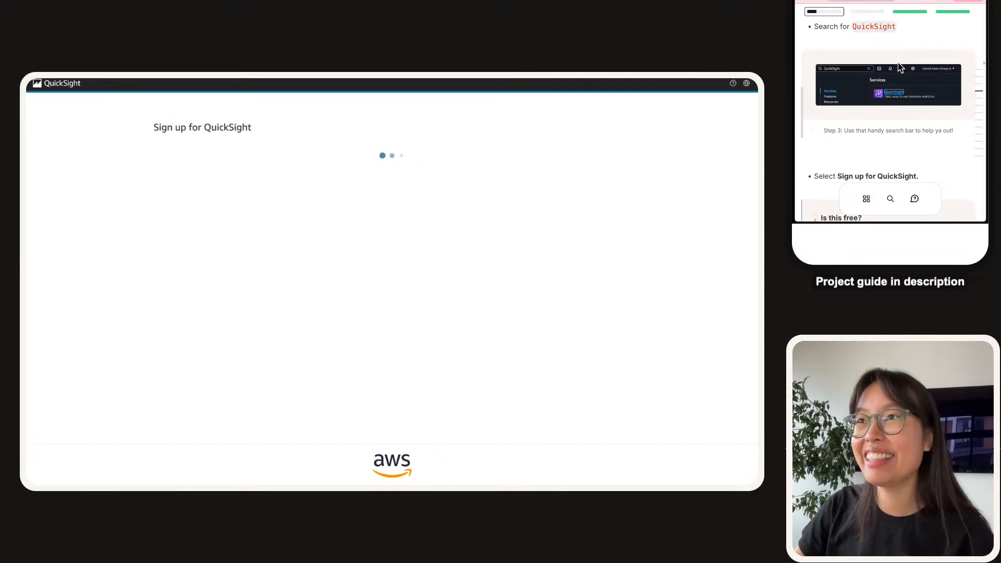
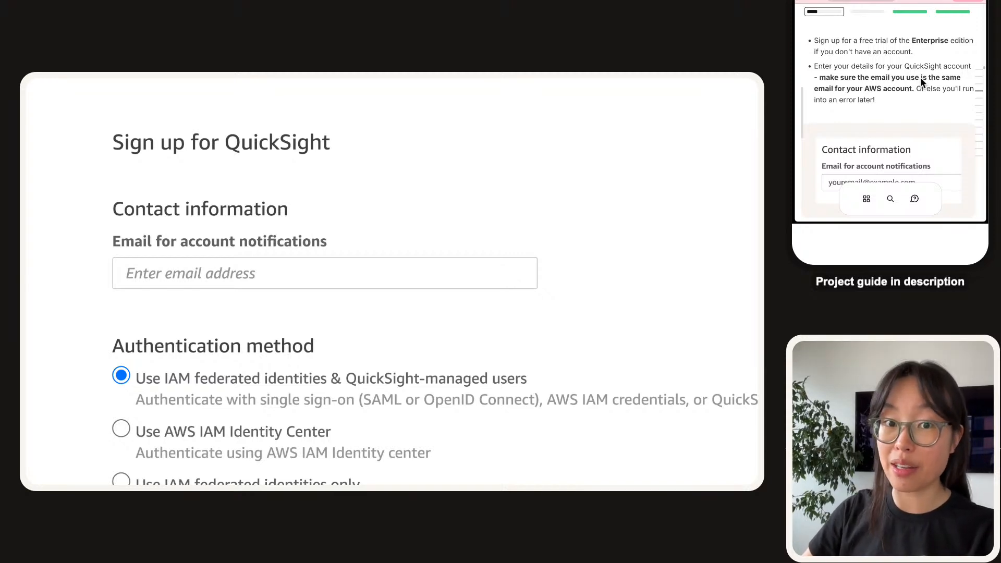
Scroll the QuickSight sign-up form to the Contact information and Authentication method sections.
scroll(913, 78, down, 1)
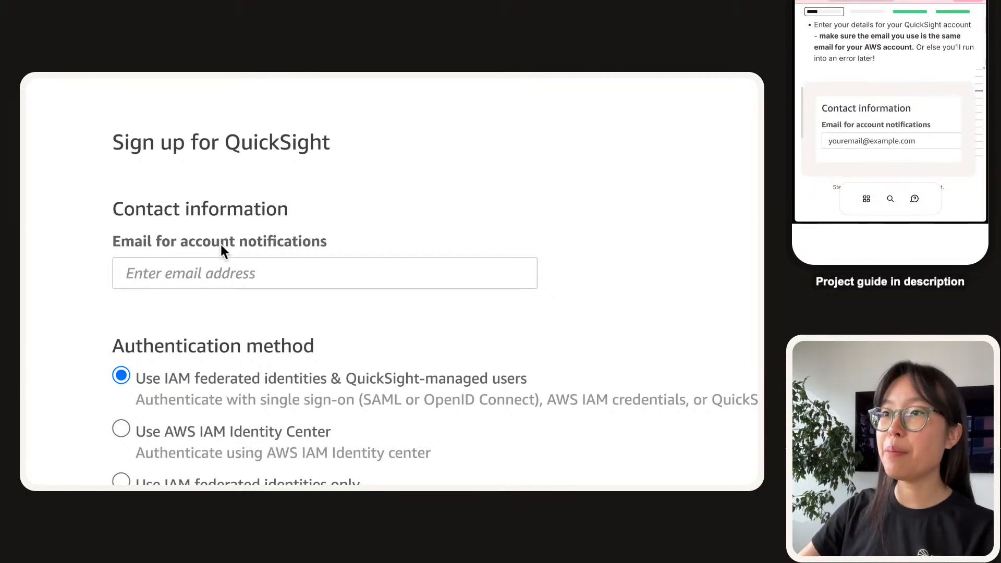
Enter the AWS account email for notifications, then review the region and account name further down.
click(168, 274)
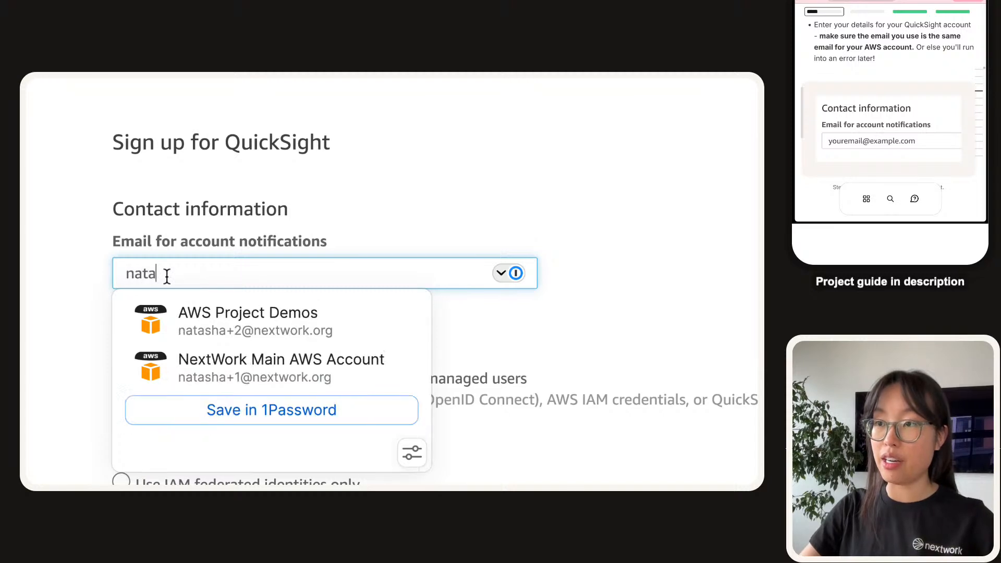
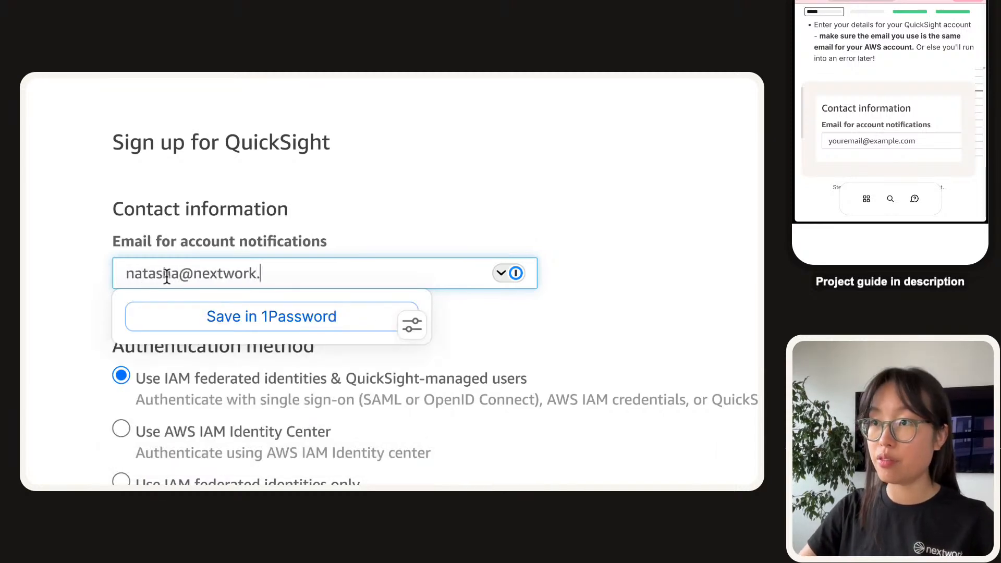
scroll(205, 201, down, 4)
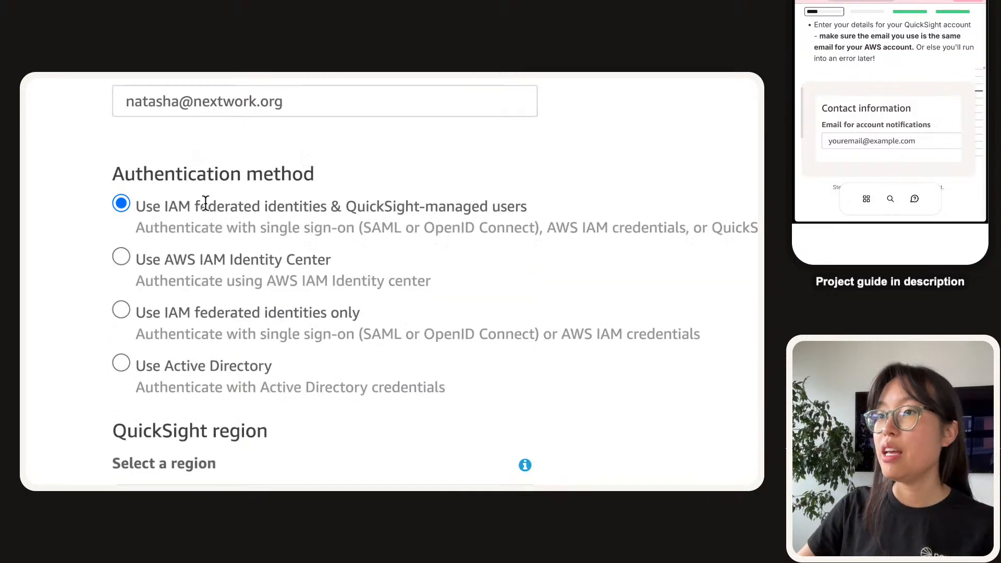
scroll(206, 201, down, 1)
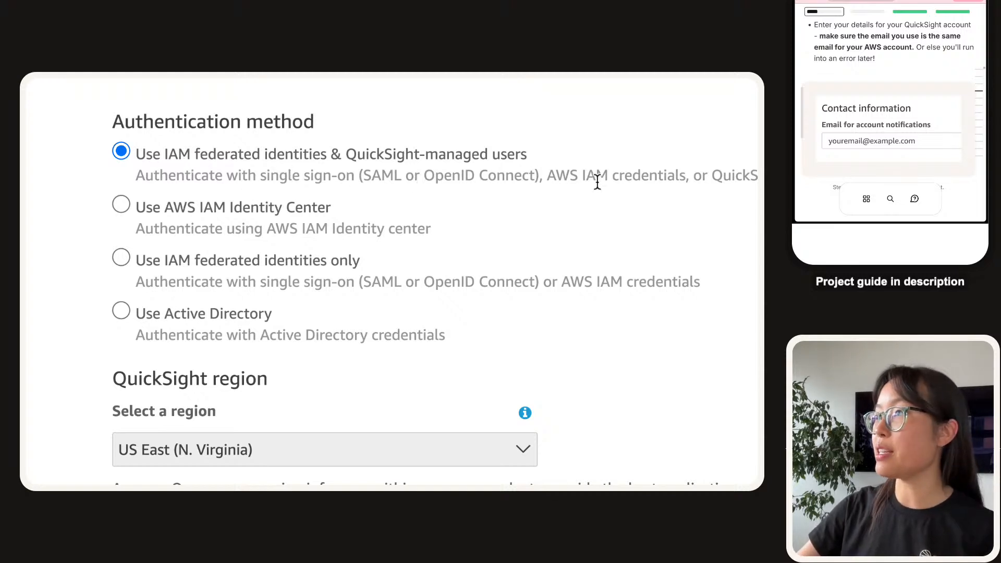
scroll(598, 182, right, 3)
scroll(597, 182, left, 4)
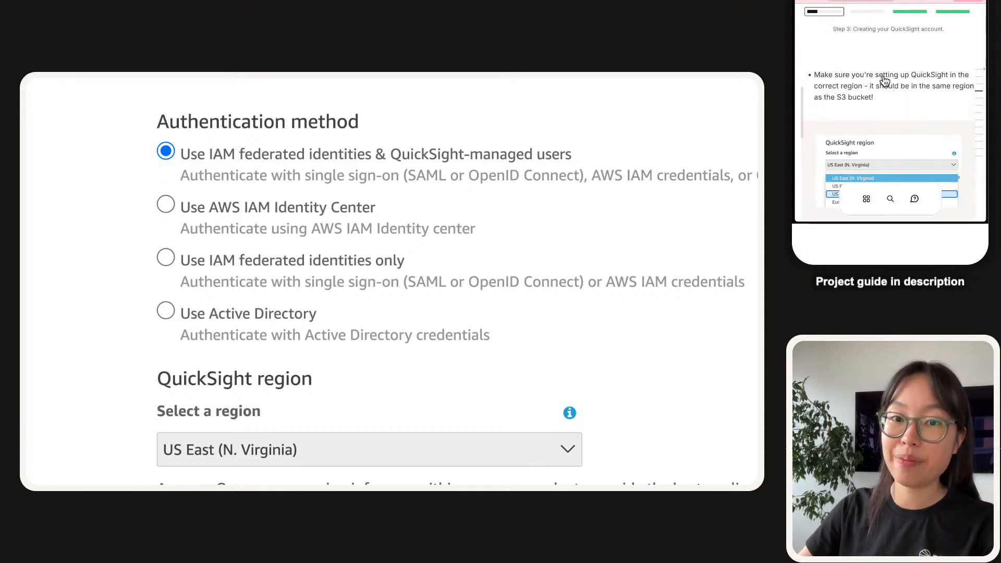
scroll(396, 282, down, 4)
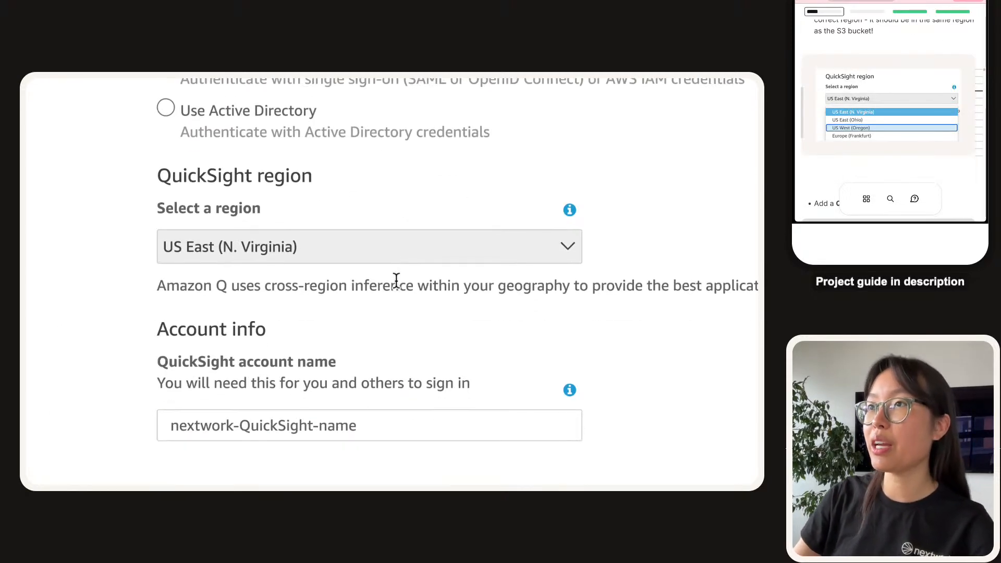
scroll(396, 280, down, 2)
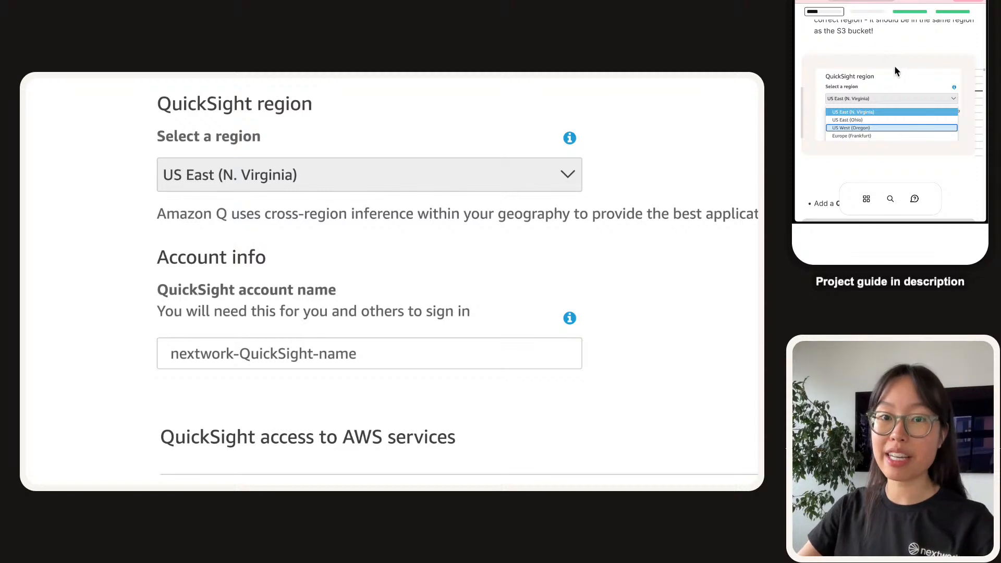
Open the region list, then reopen the nextwork-quicksight-project-nextwork S3 bucket page in a new tab.
click(261, 184)
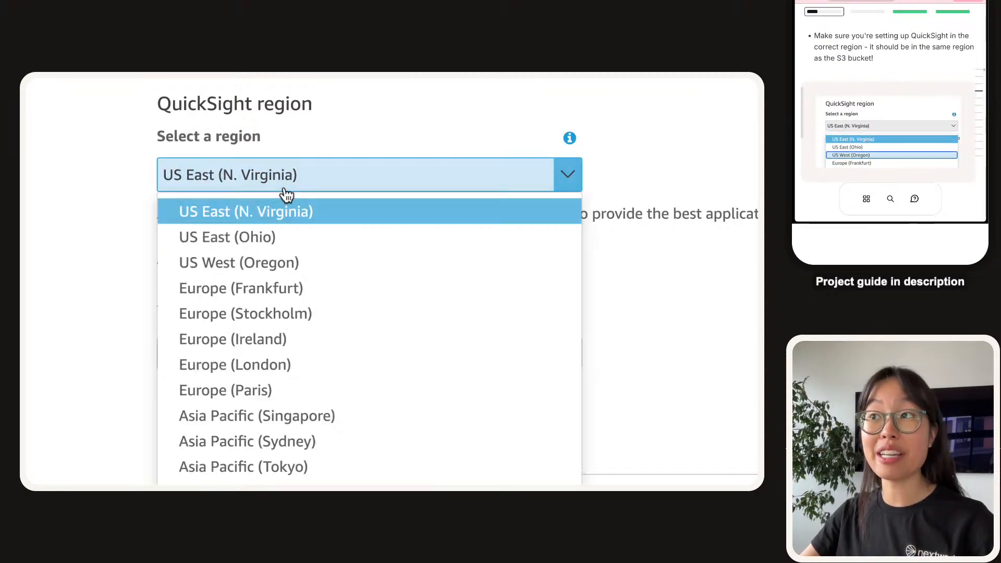
mouse_move(279, 77)
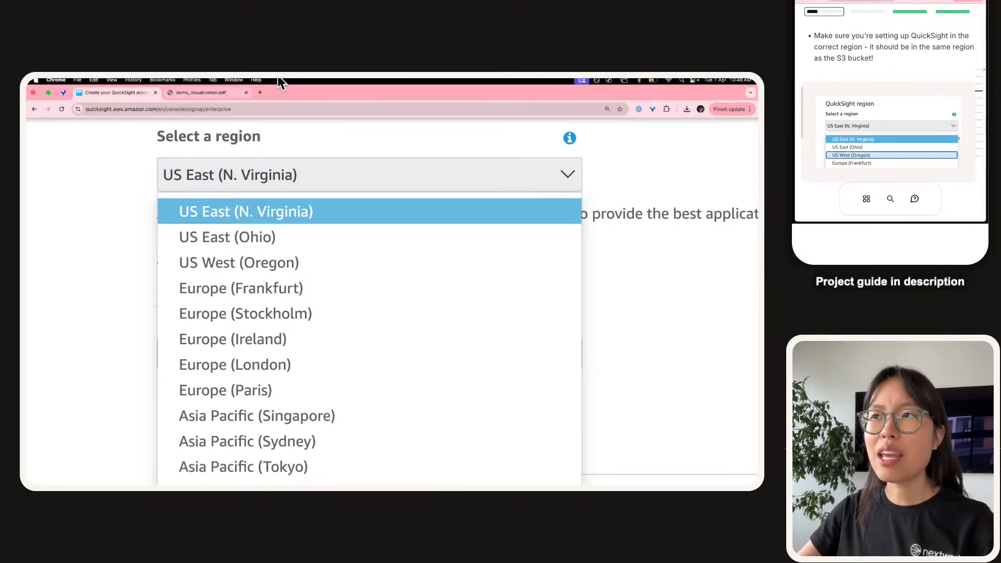
click(259, 92)
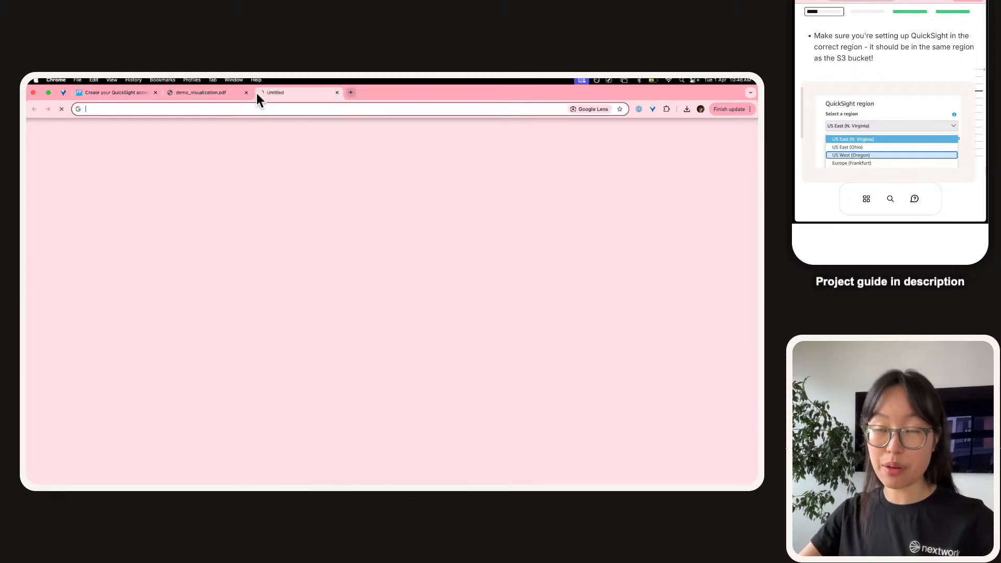
text(s3)
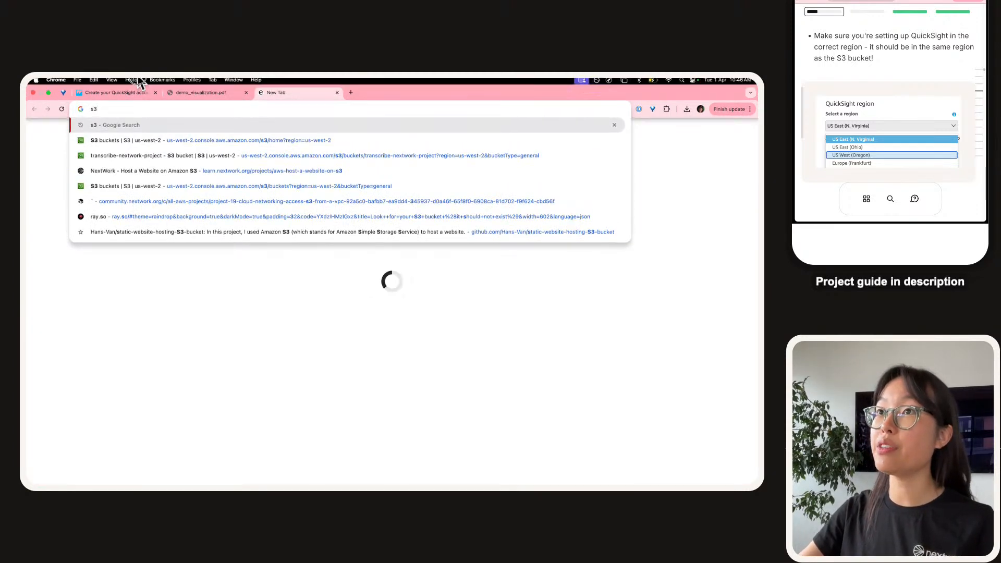
click(133, 80)
click(158, 253)
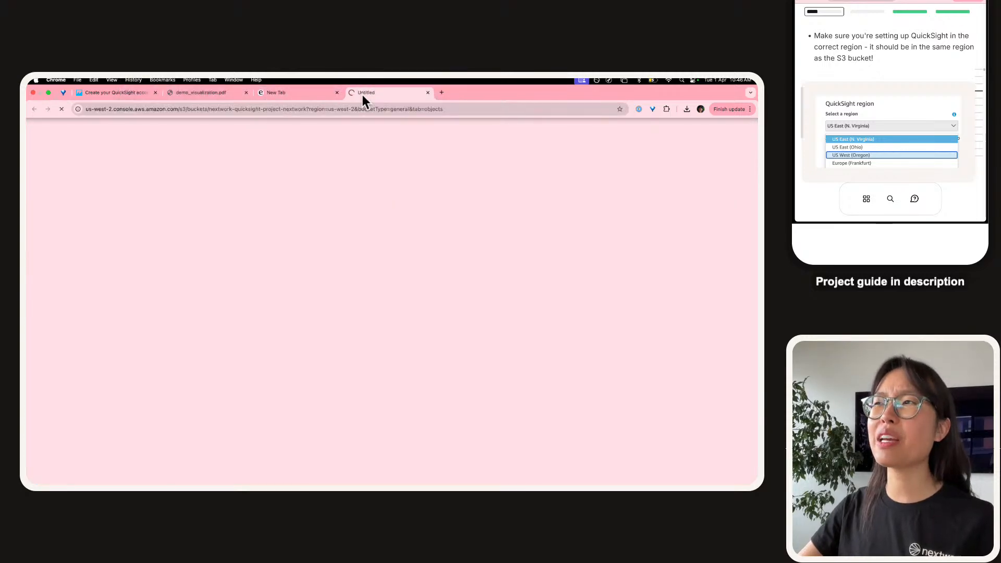
drag(362, 95, 134, 94)
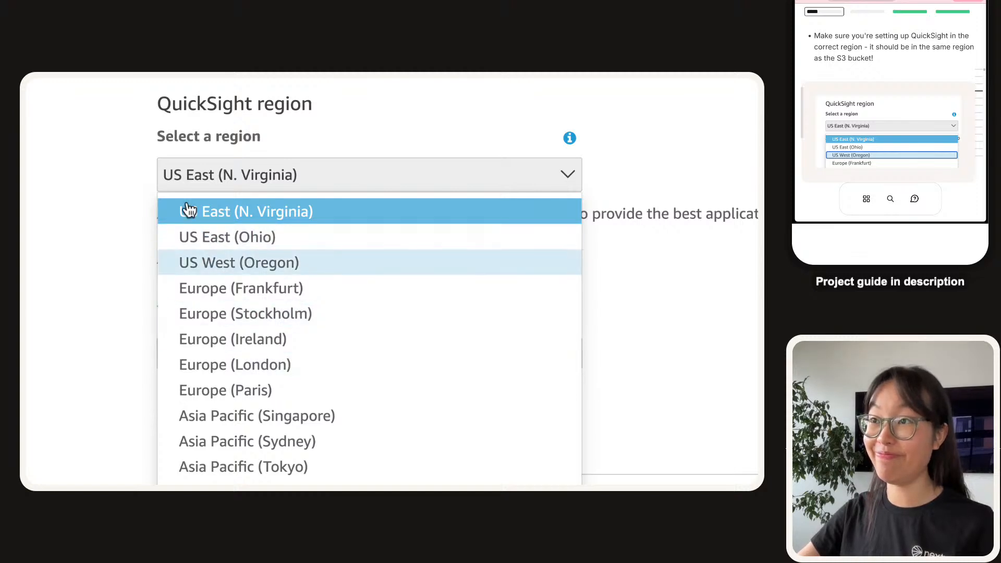
Check the bucket's AWS region and choose US West (Oregon) as the QuickSight region.
click(130, 93)
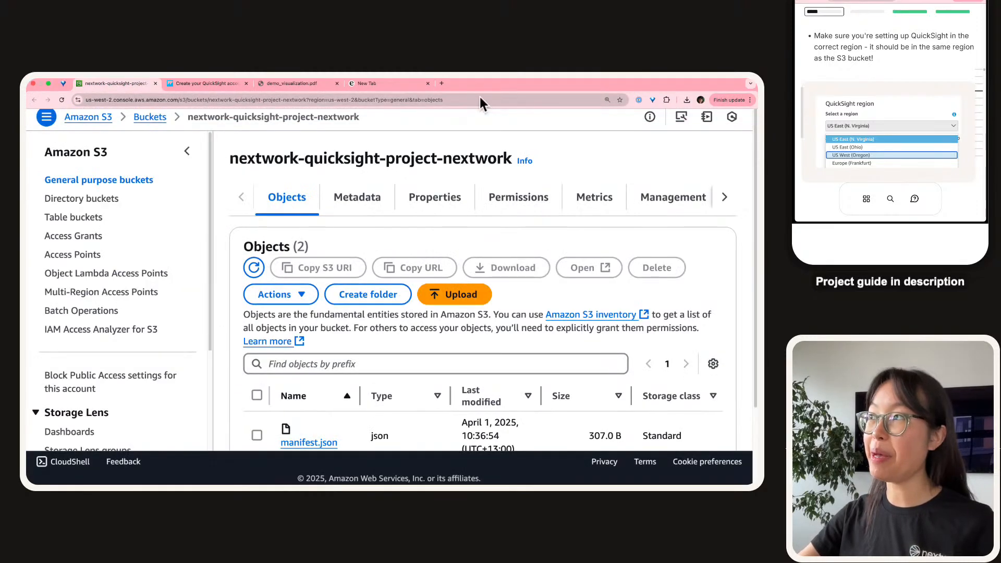
click(541, 91)
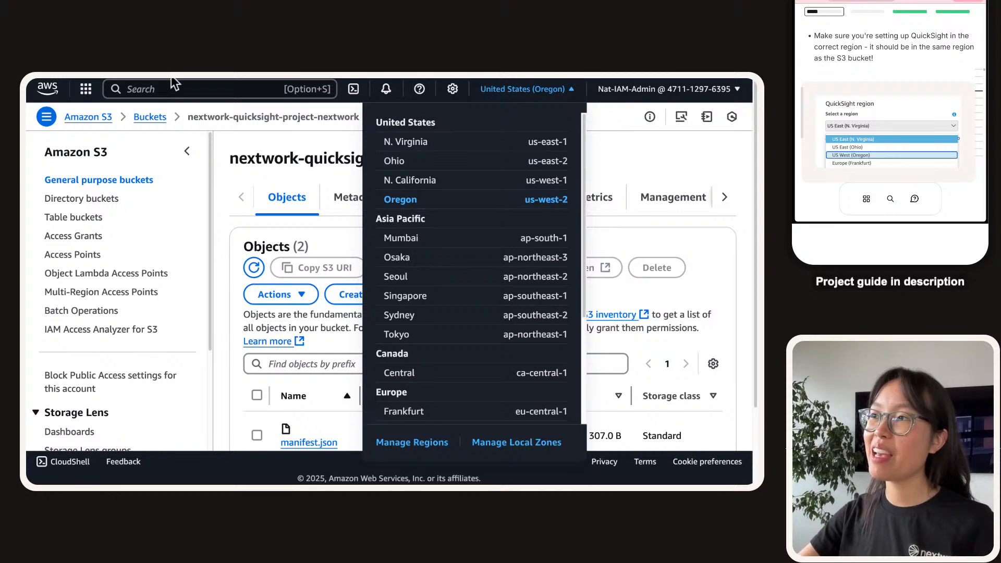
click(197, 91)
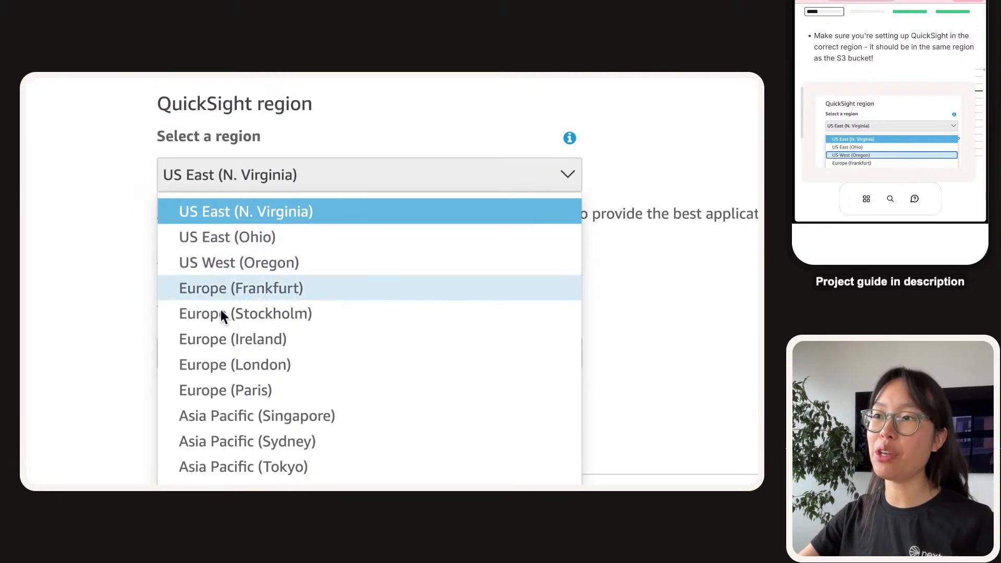
click(229, 266)
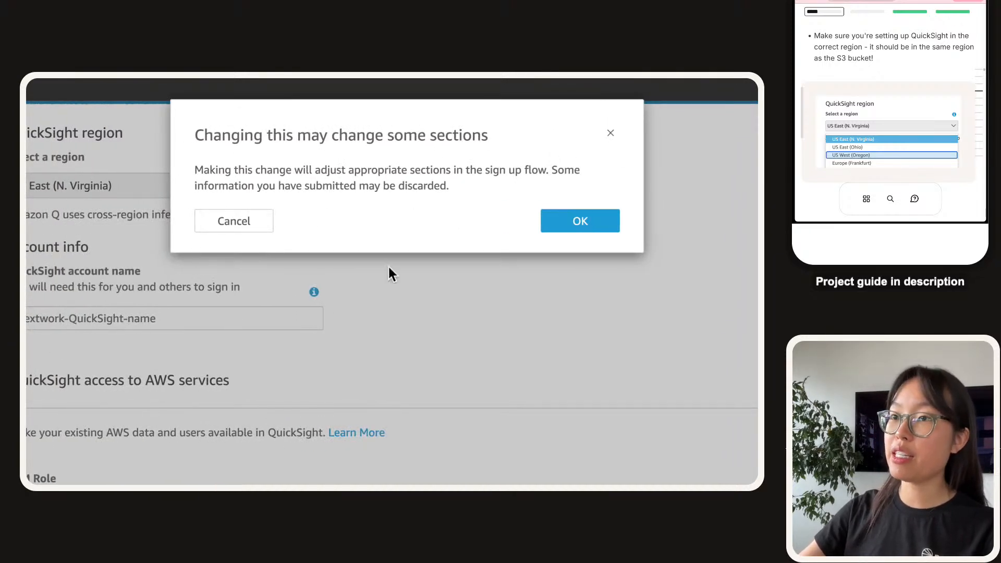
Confirm the US West (Oregon) region change and re-enter the notification email, fixing its typo.
click(555, 232)
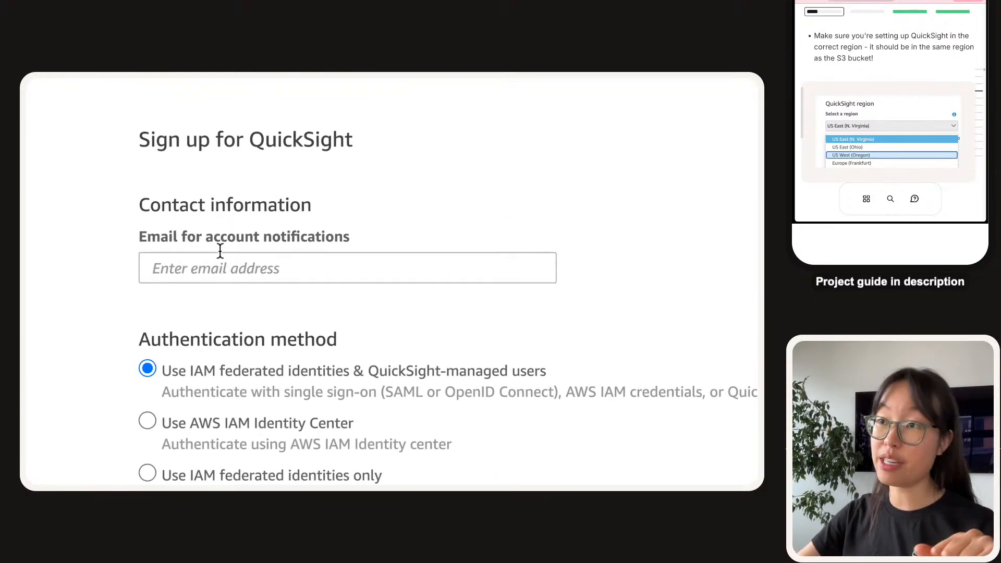
click(293, 268)
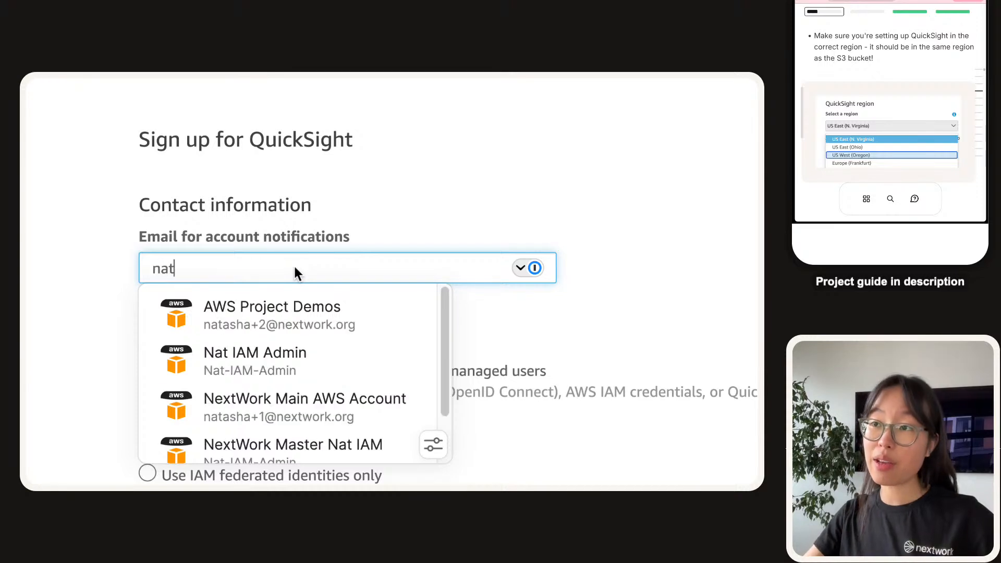
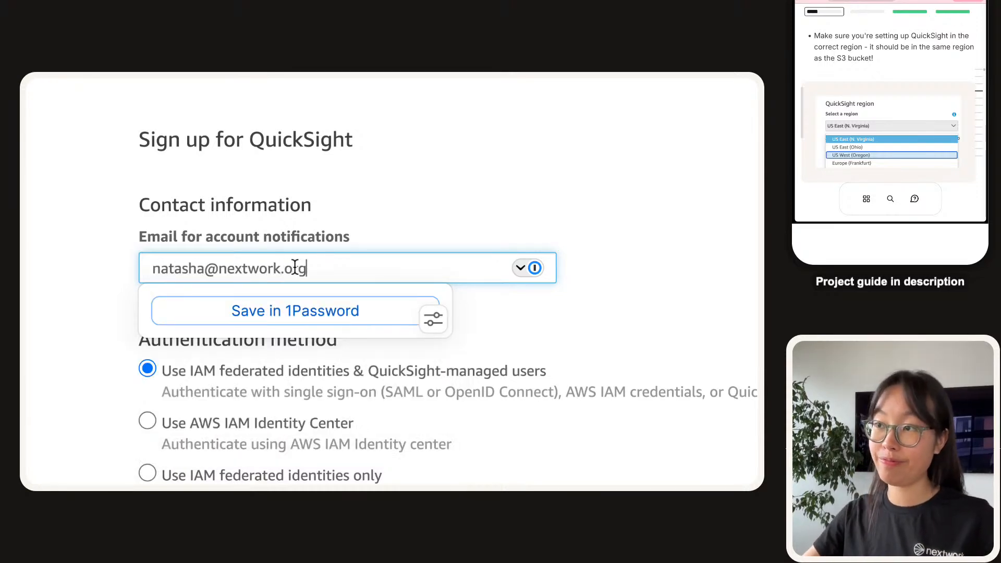
scroll(104, 209, down, 10)
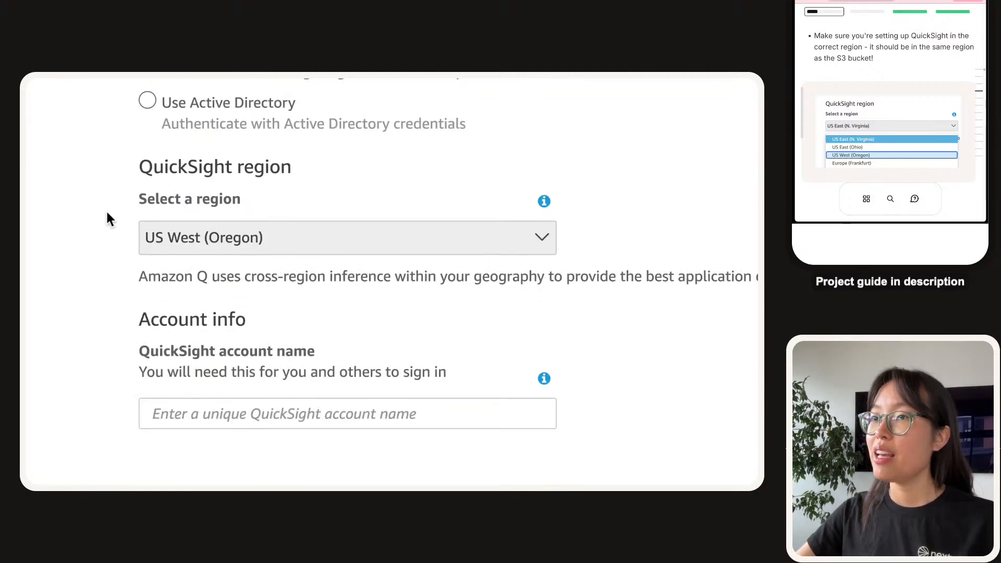
scroll(106, 213, down, 3)
Paste the guide's suggested account name into the empty account name field.
scroll(907, 122, down, 3)
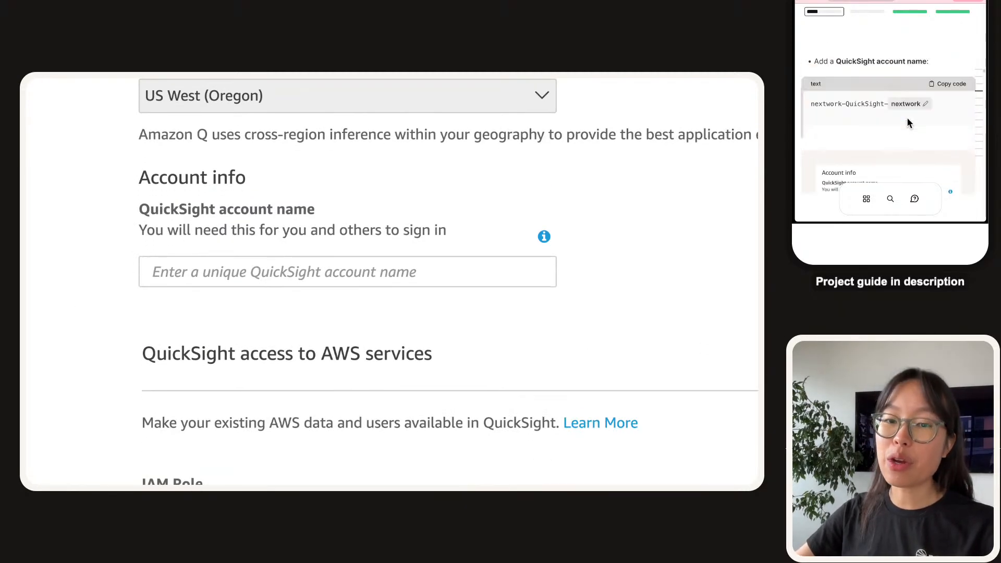
click(958, 80)
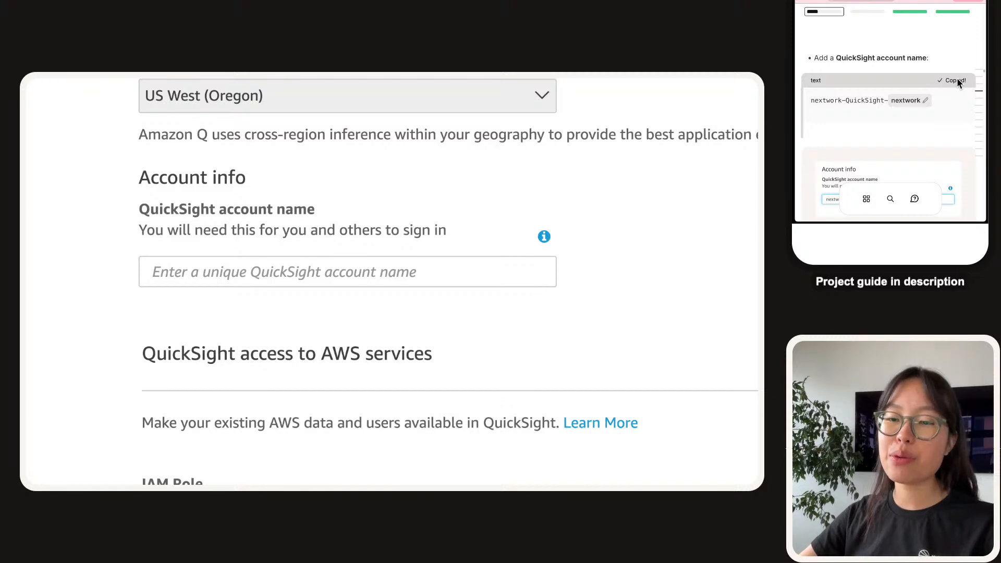
click(269, 272)
key(ctrl+v)
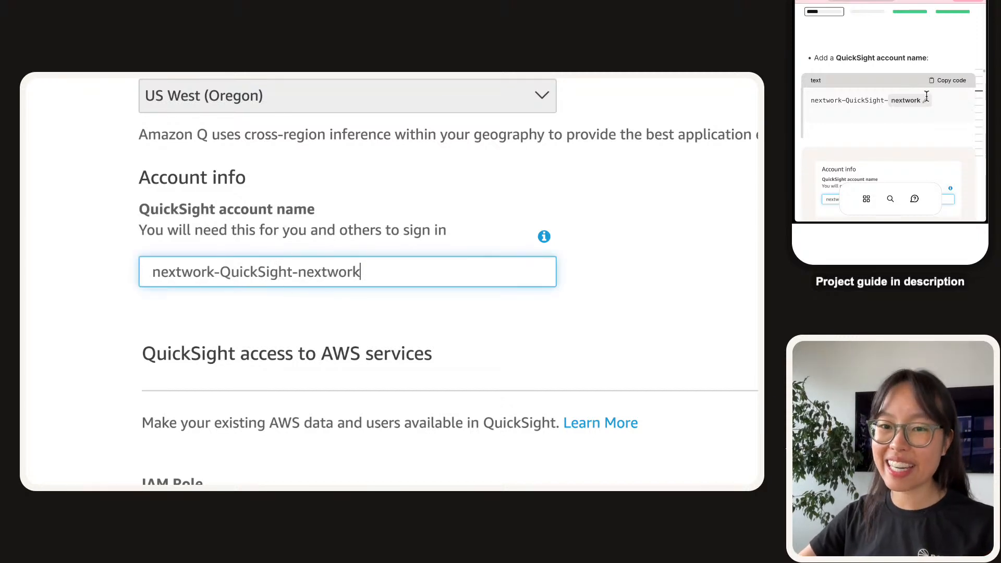
double_click(323, 269)
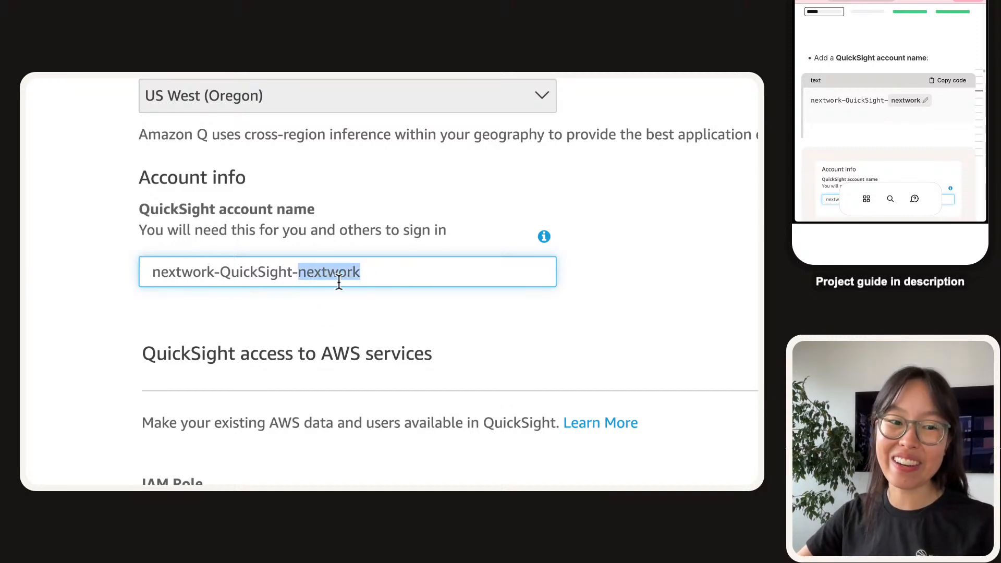
Untick Amazon S3 in the resource list and bring up the S3 bucket selection.
scroll(339, 282, down, 3)
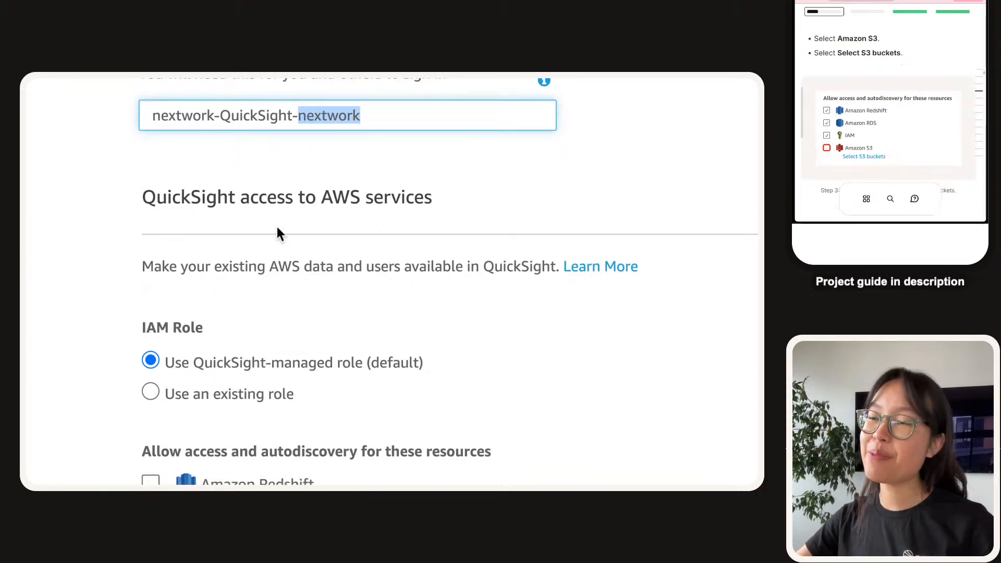
scroll(259, 239, down, 1)
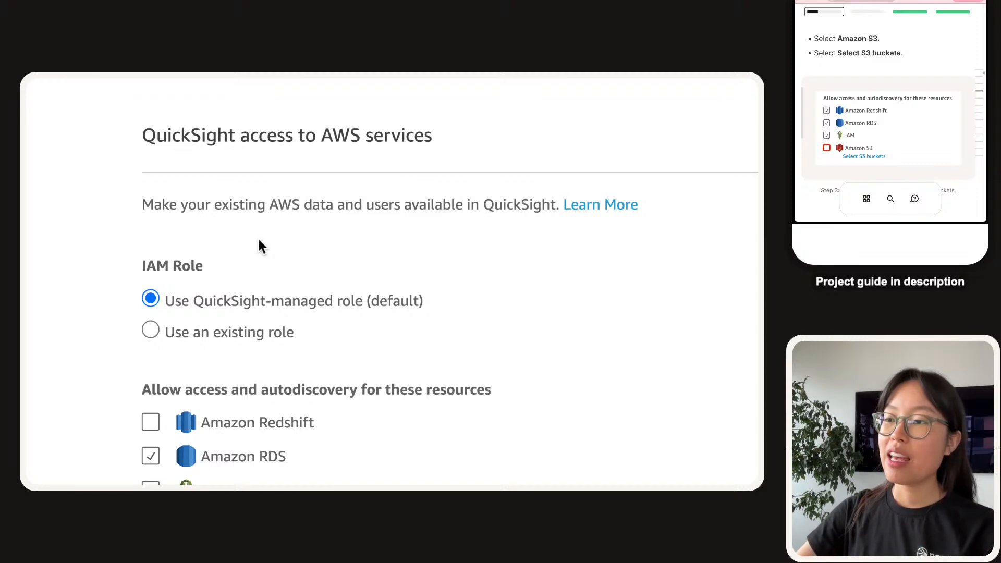
scroll(258, 237, down, 2)
scroll(258, 239, up, 2)
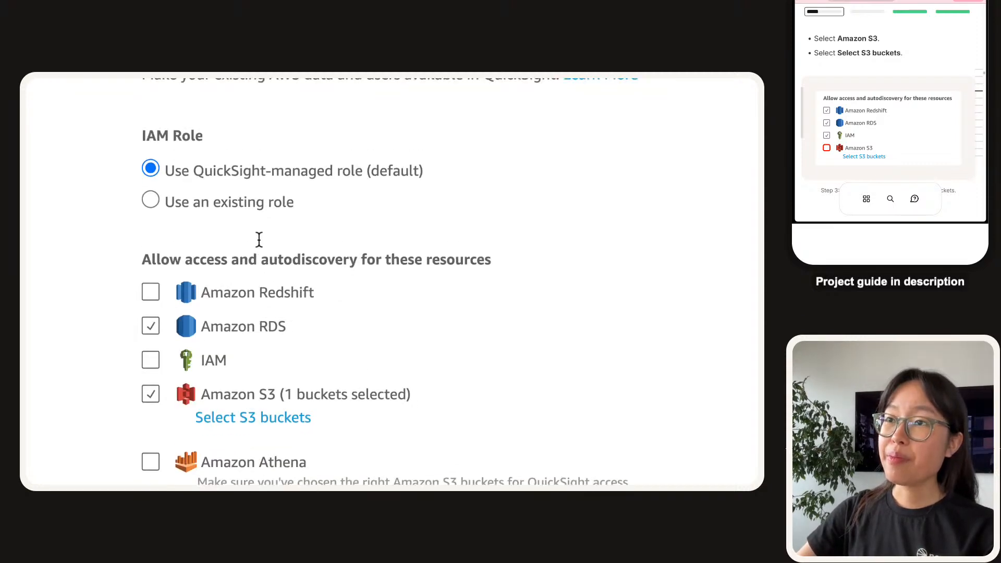
scroll(259, 239, down, 1)
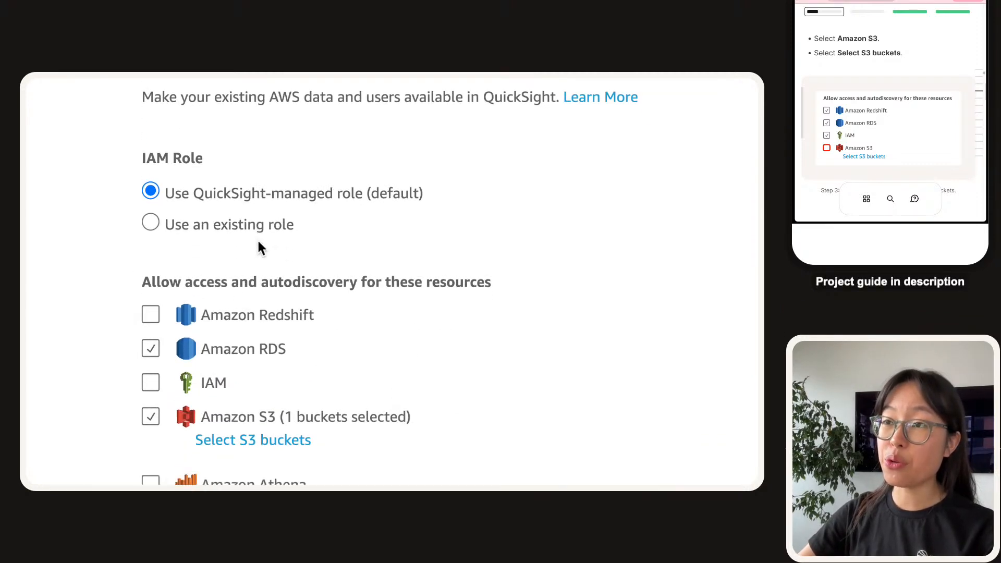
scroll(194, 345, down, 2)
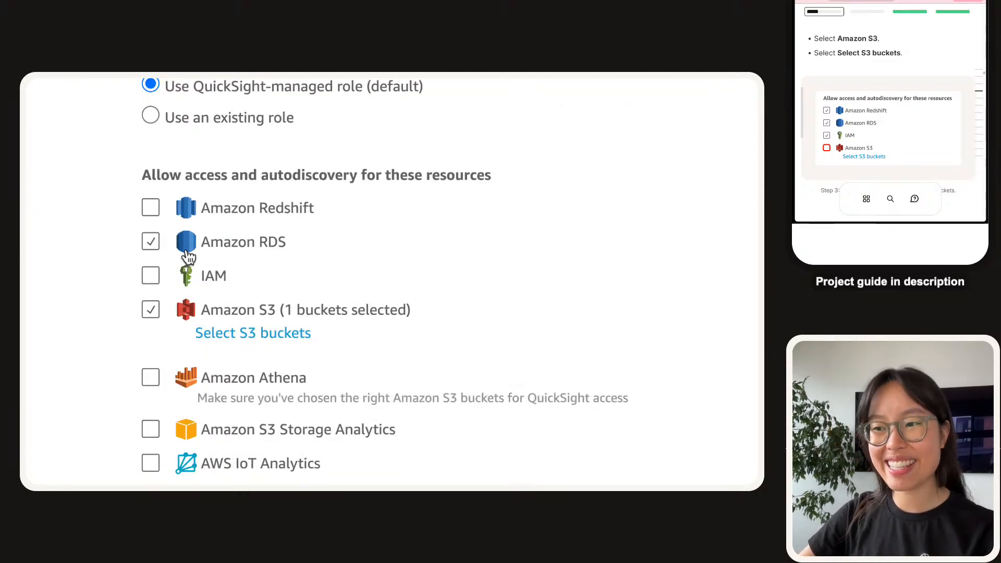
scroll(177, 248, down, 8)
scroll(173, 275, up, 7)
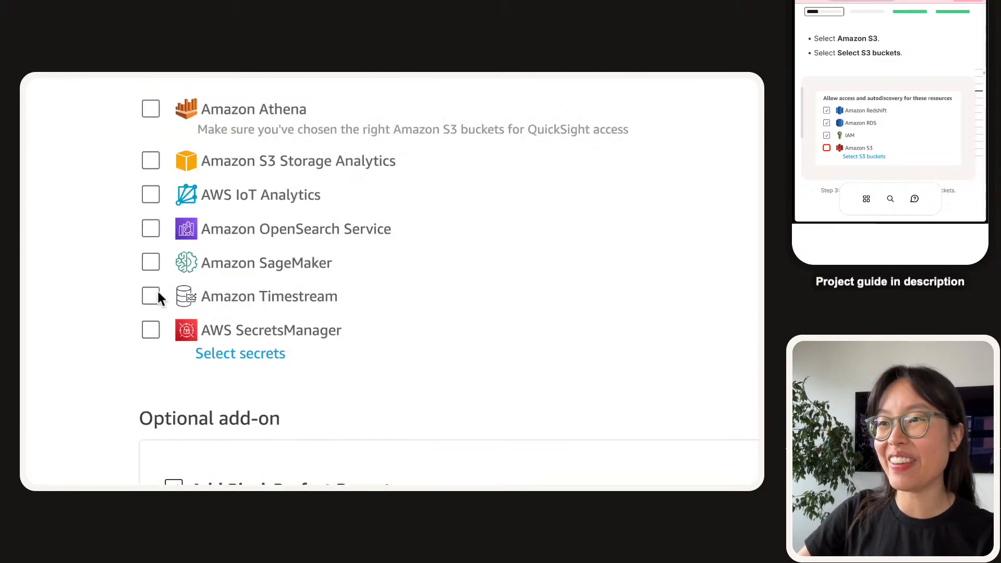
scroll(149, 300, up, 2)
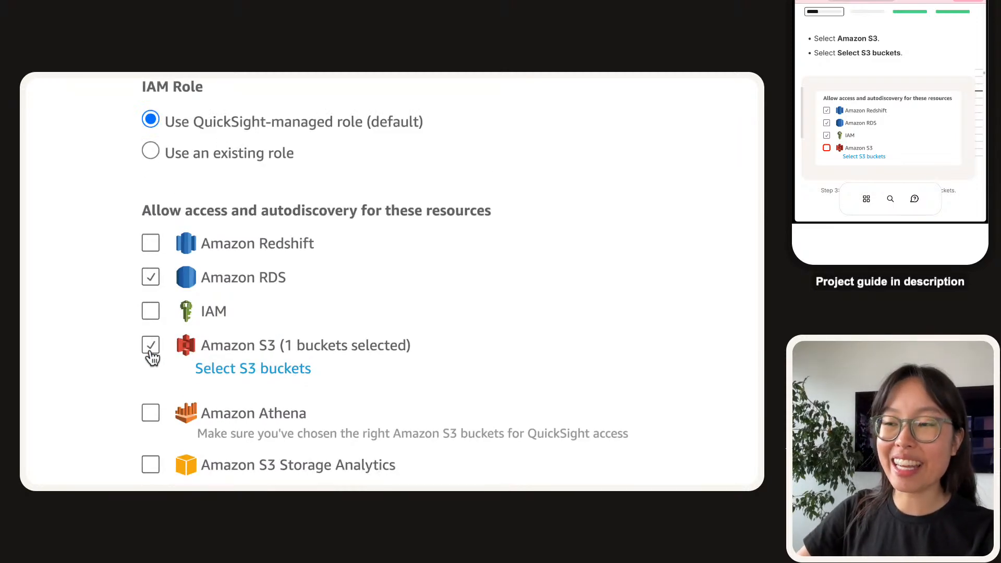
click(150, 352)
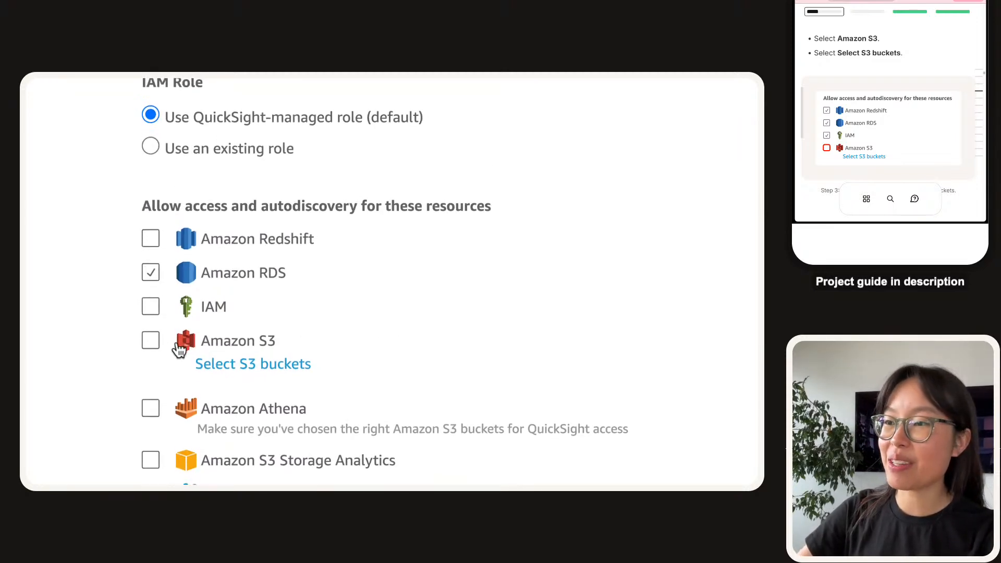
click(146, 349)
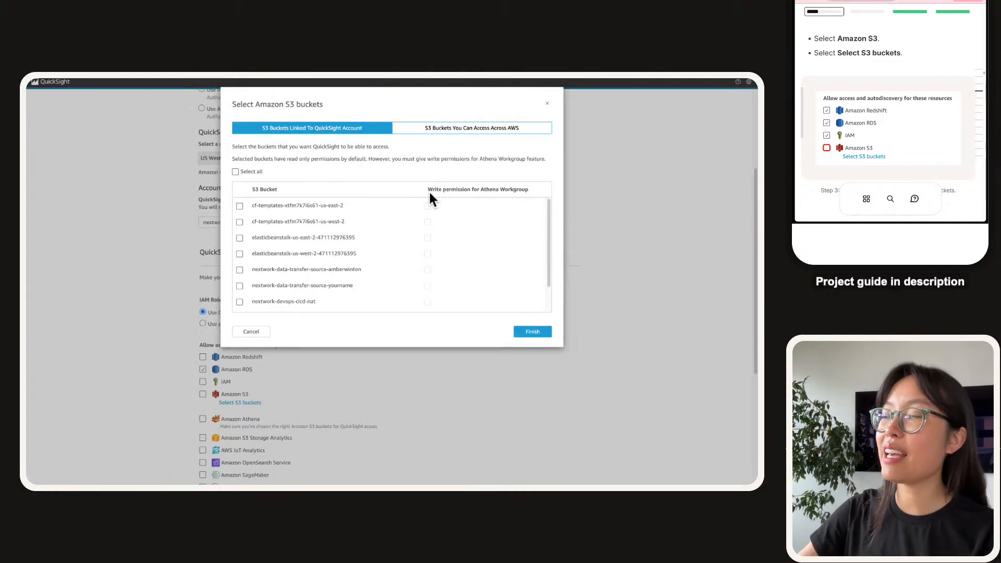
Grant access only to the nextwork-quicksight-project-nextwork bucket and finish the bucket dialog.
scroll(404, 222, up, 2)
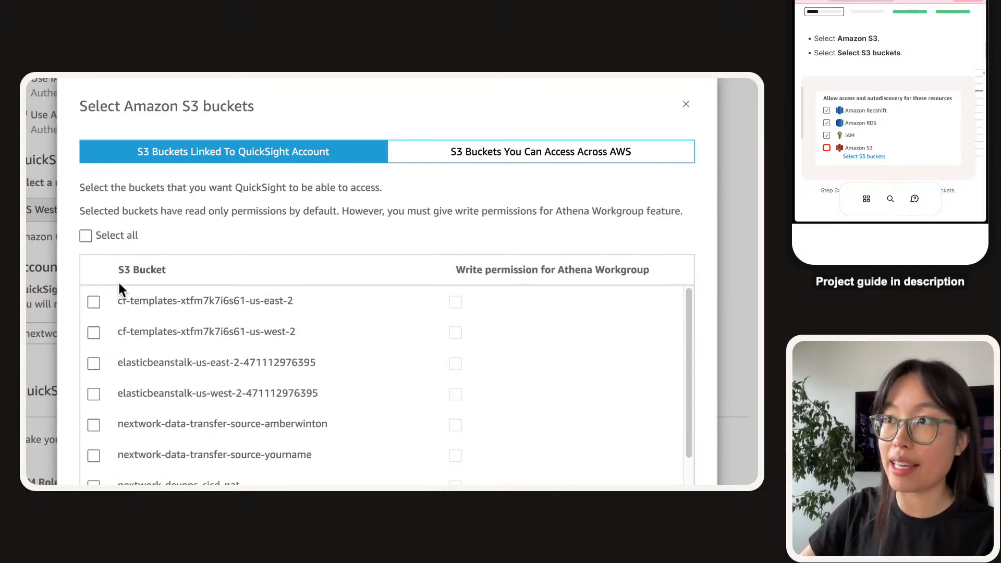
click(87, 237)
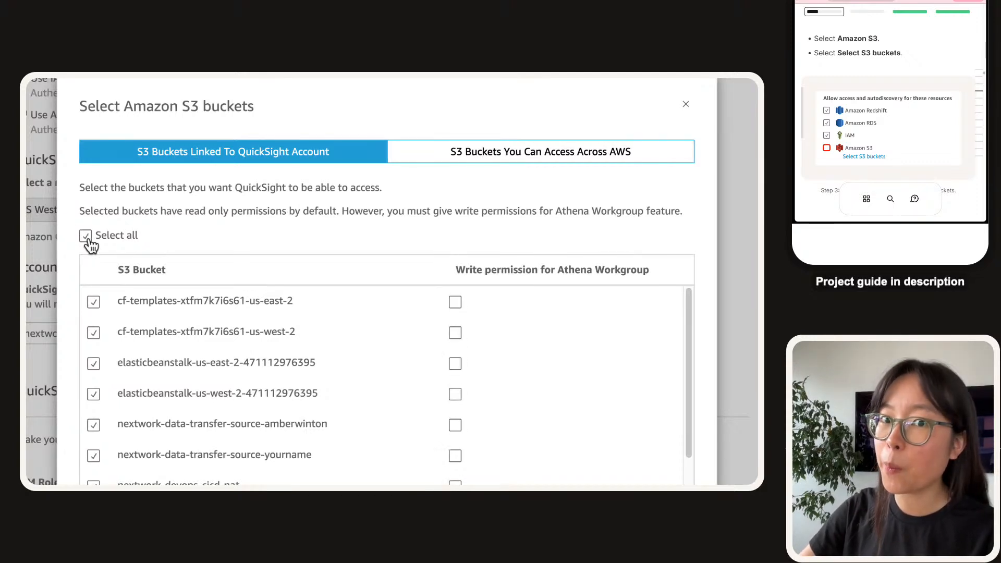
click(87, 238)
scroll(134, 268, down, 3)
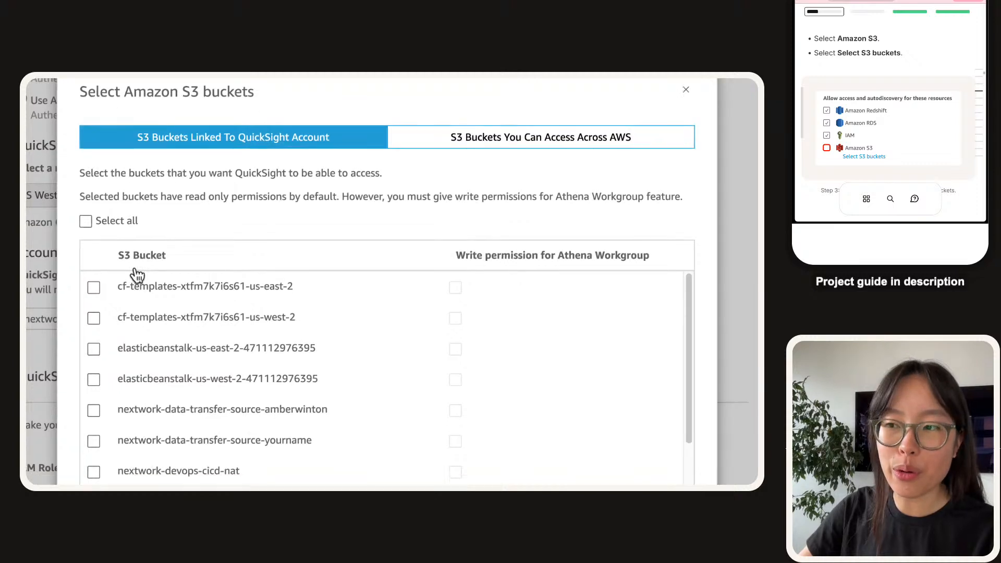
scroll(135, 268, down, 2)
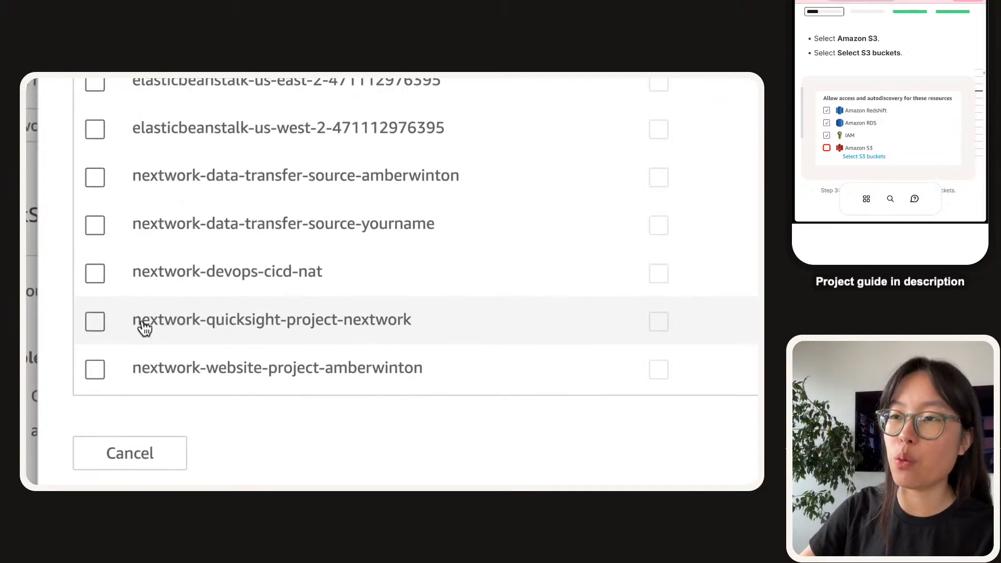
drag(148, 320, 337, 327)
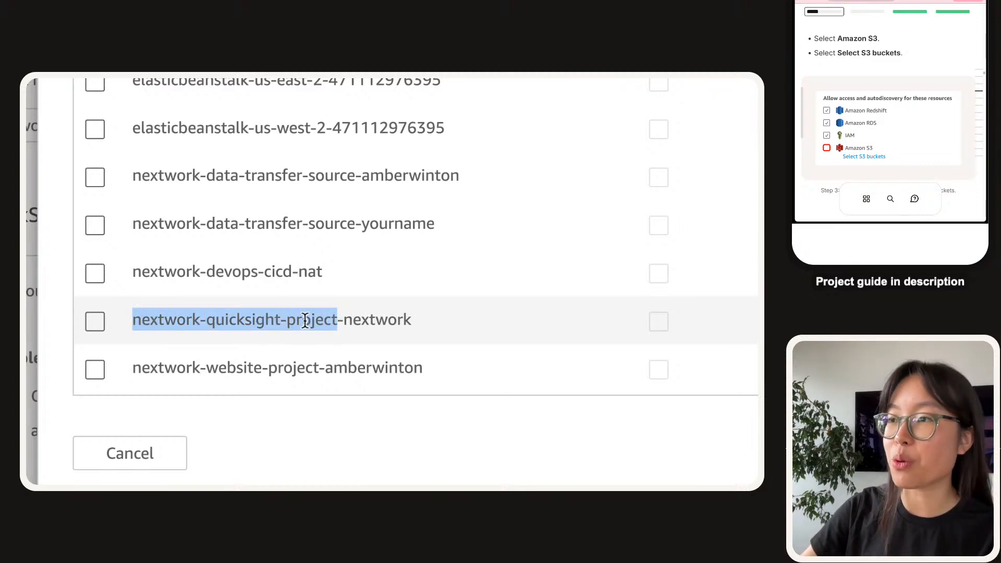
click(100, 323)
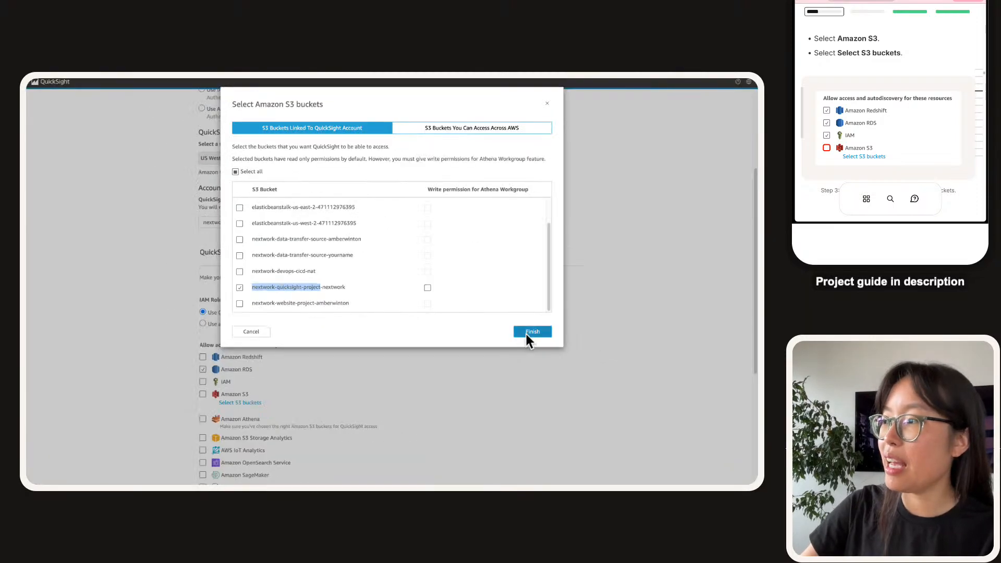
click(529, 334)
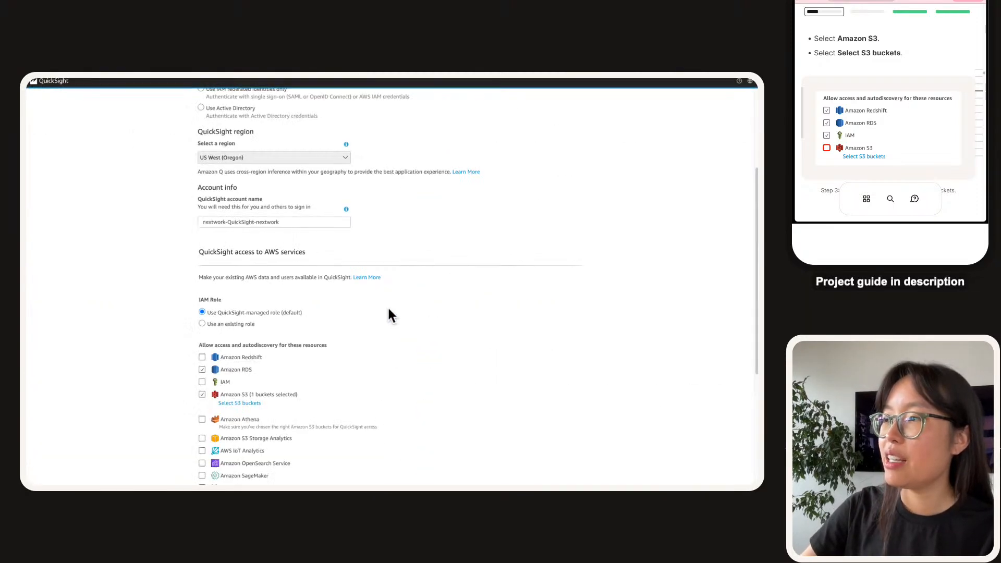
Zoom the page to 175% and point out the $500/month Pixel-Perfect Reports add-on price.
scroll(225, 357, down, 2)
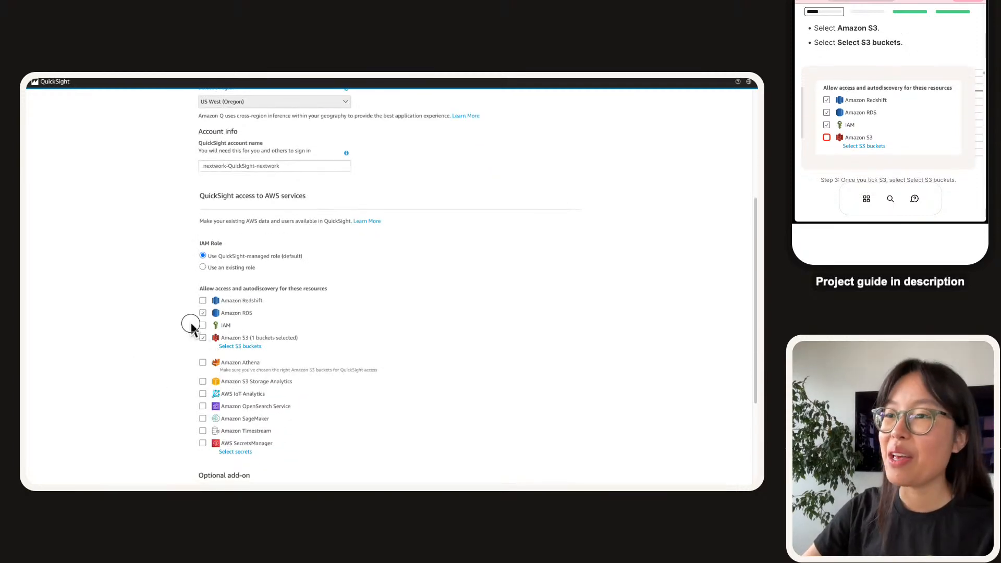
key(super+equal)
key(super+equal)
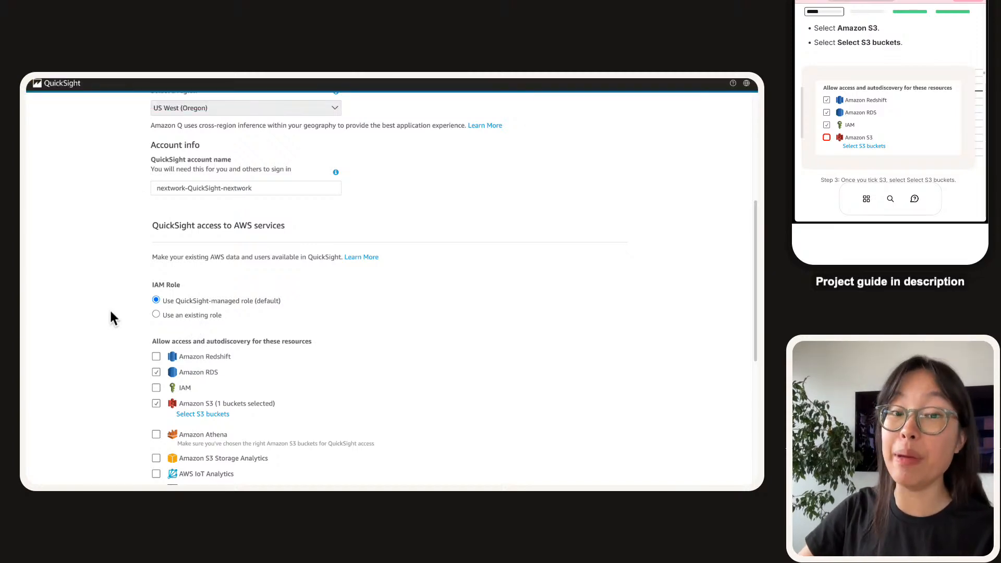
key(super+equal)
key(super+equal)
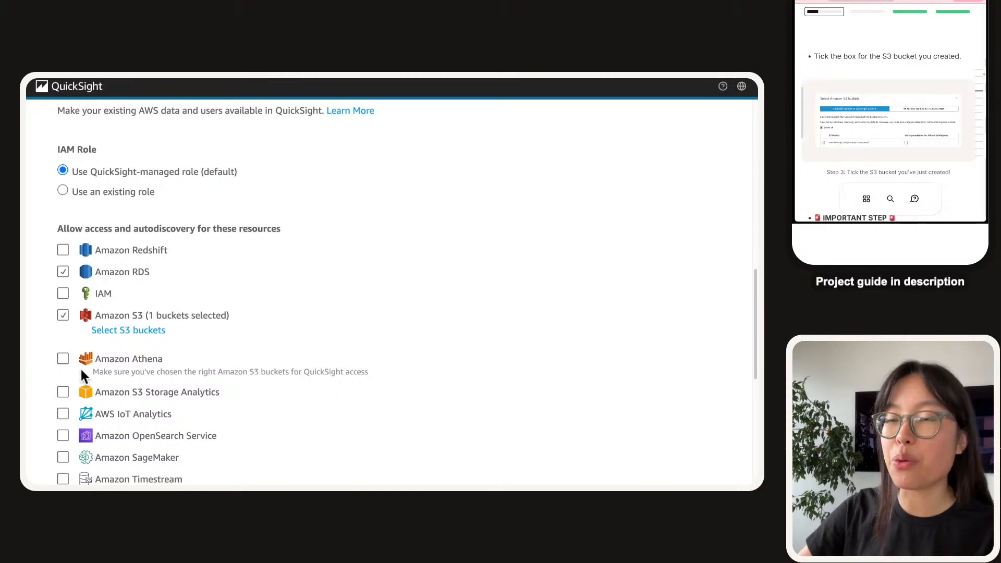
scroll(102, 352, down, 5)
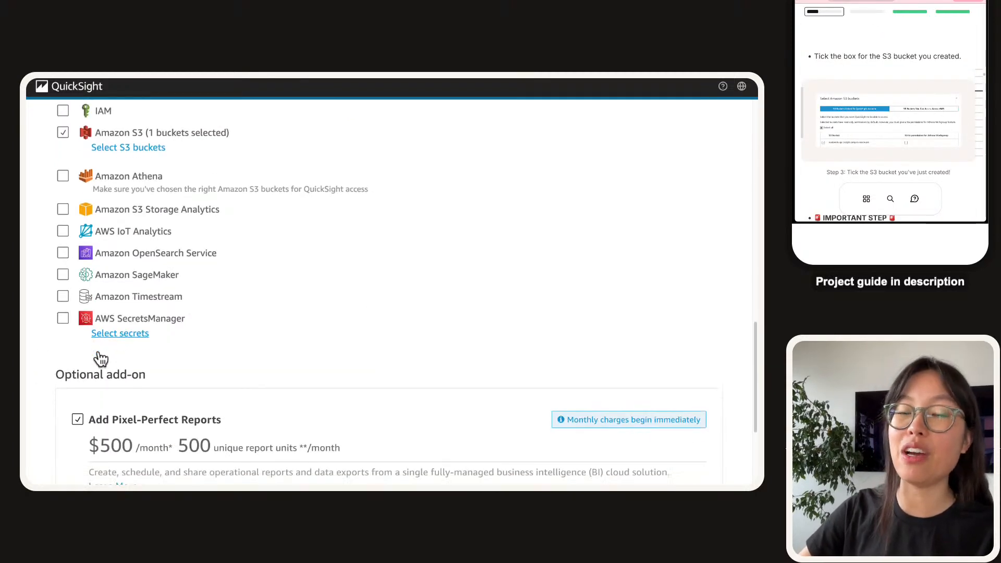
scroll(40, 336, down, 4)
scroll(879, 86, down, 5)
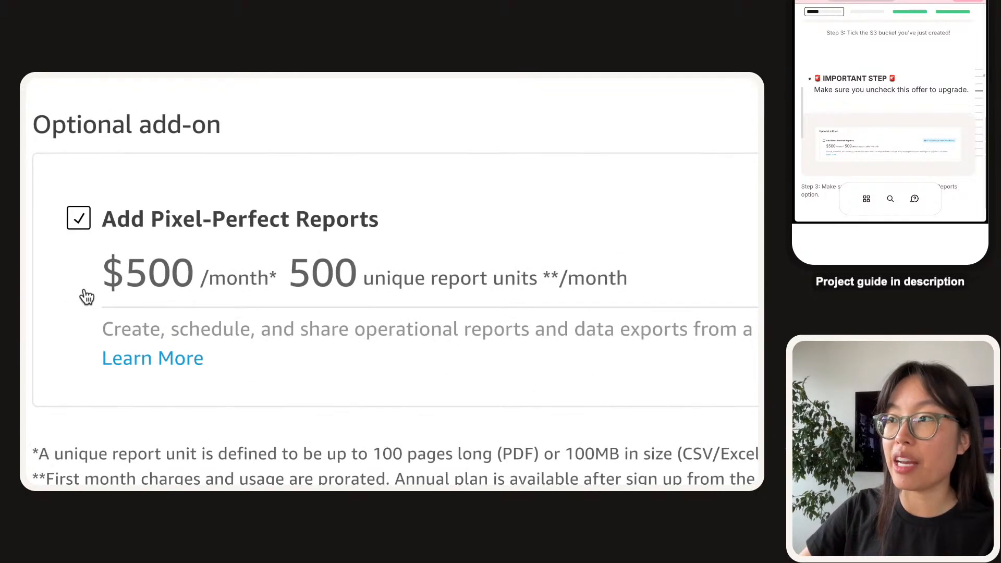
drag(92, 277, 288, 284)
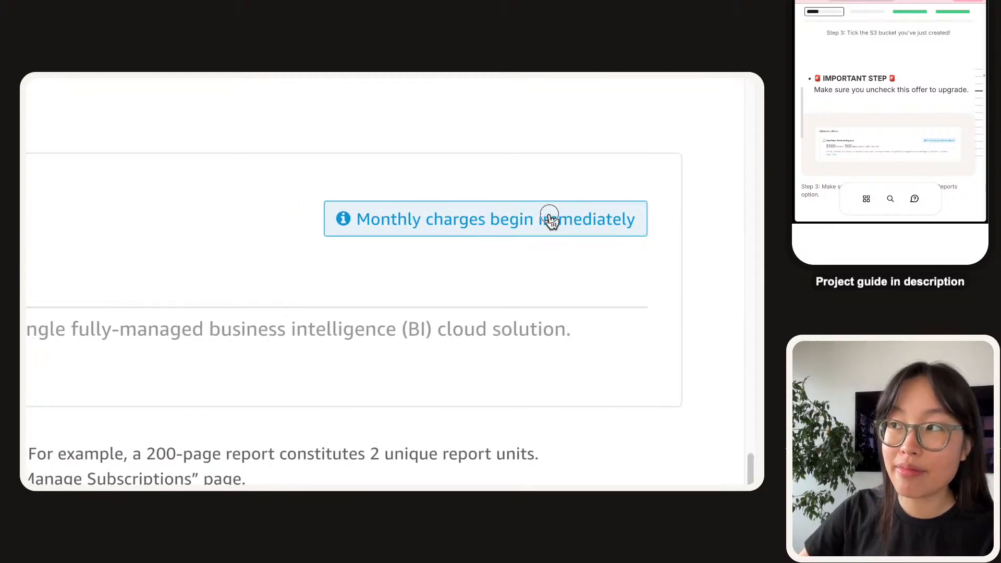
click(192, 183)
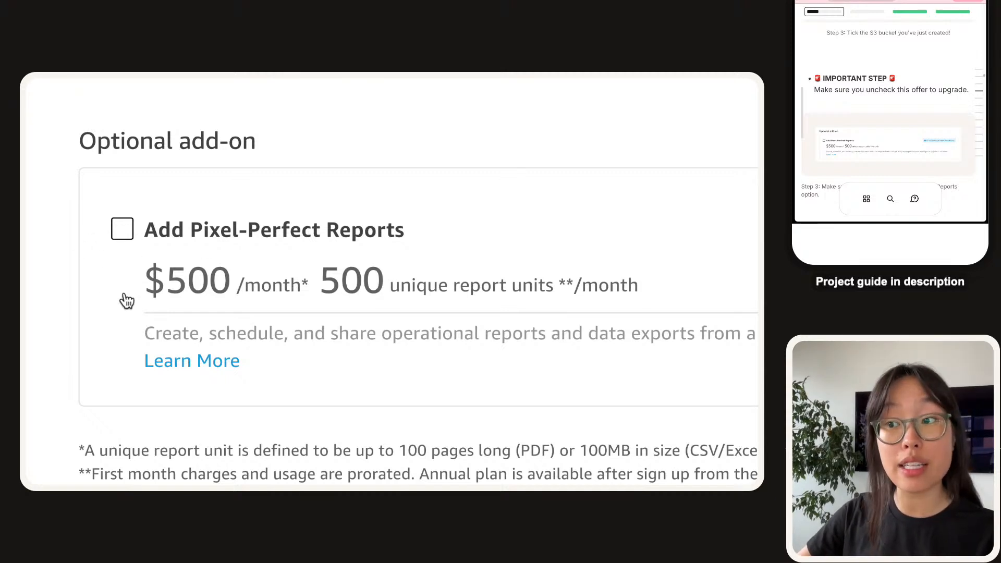
Leave Add Pixel-Perfect Reports unticked and submit the form to create the account.
scroll(127, 301, down, 4)
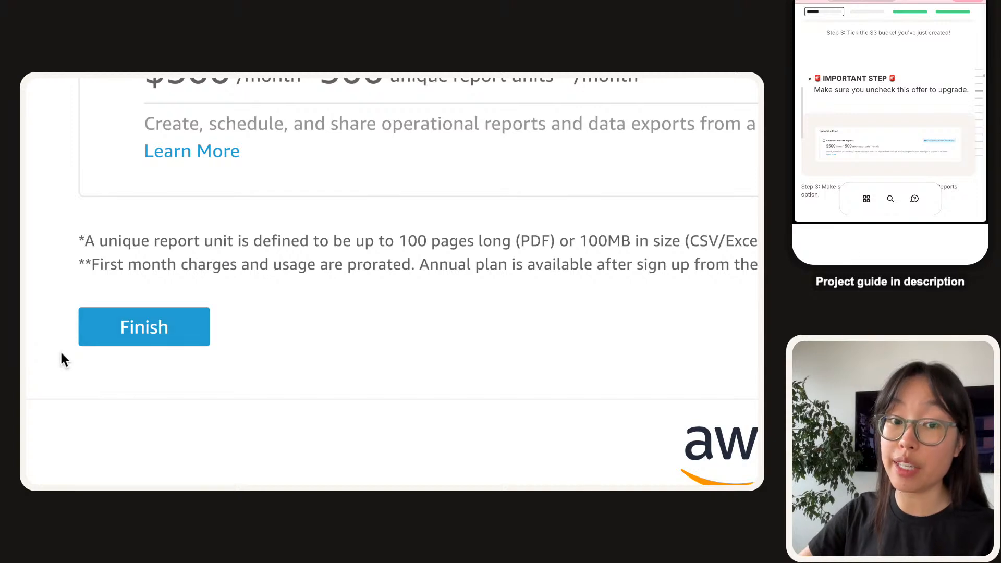
scroll(962, 68, down, 3)
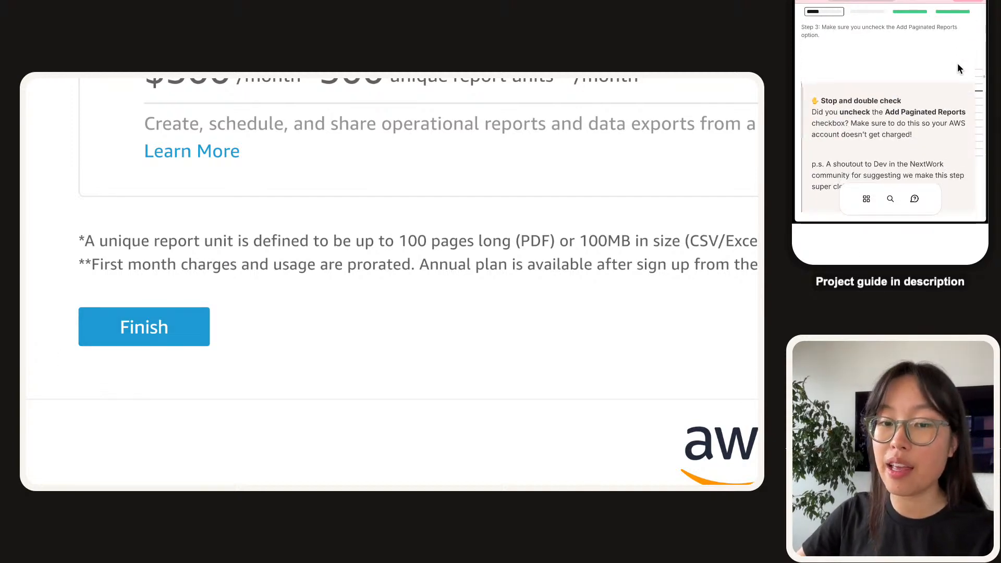
scroll(173, 339, up, 5)
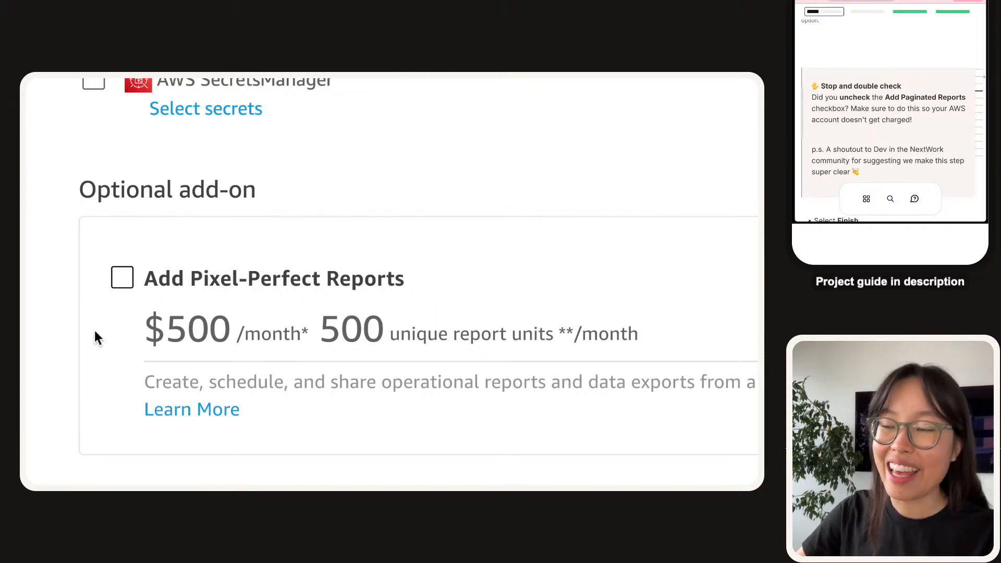
scroll(107, 322, down, 1)
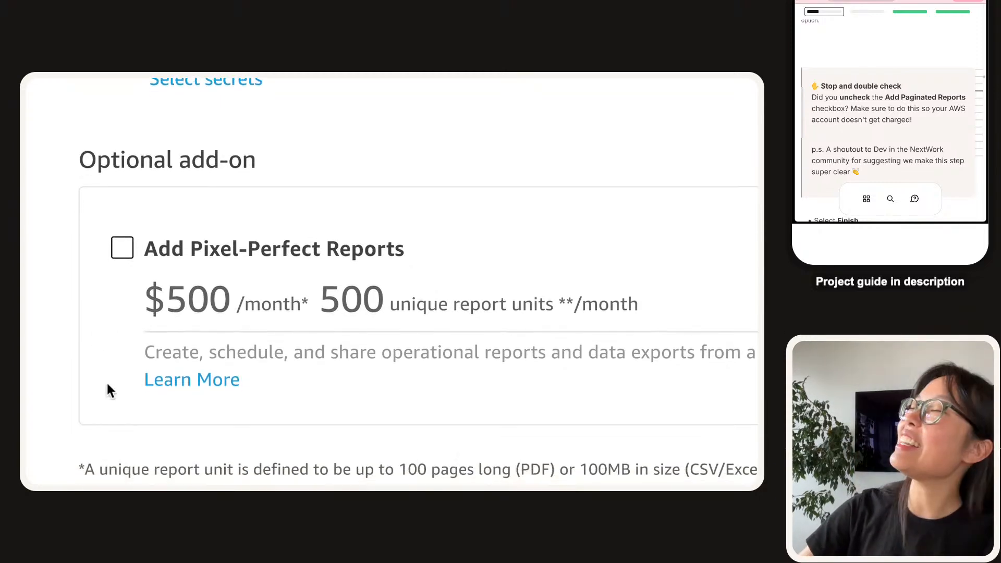
scroll(118, 362, down, 2)
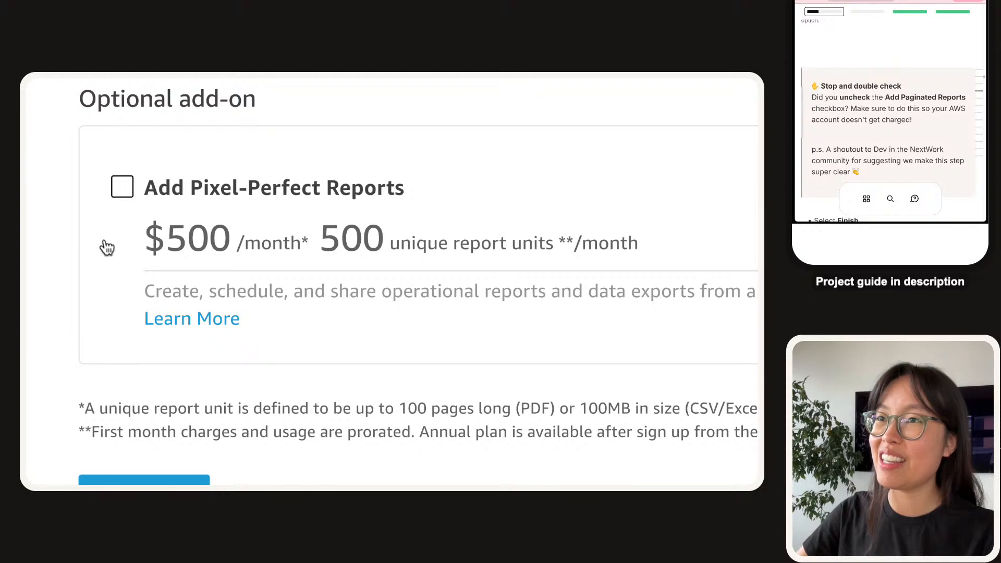
scroll(118, 221, down, 3)
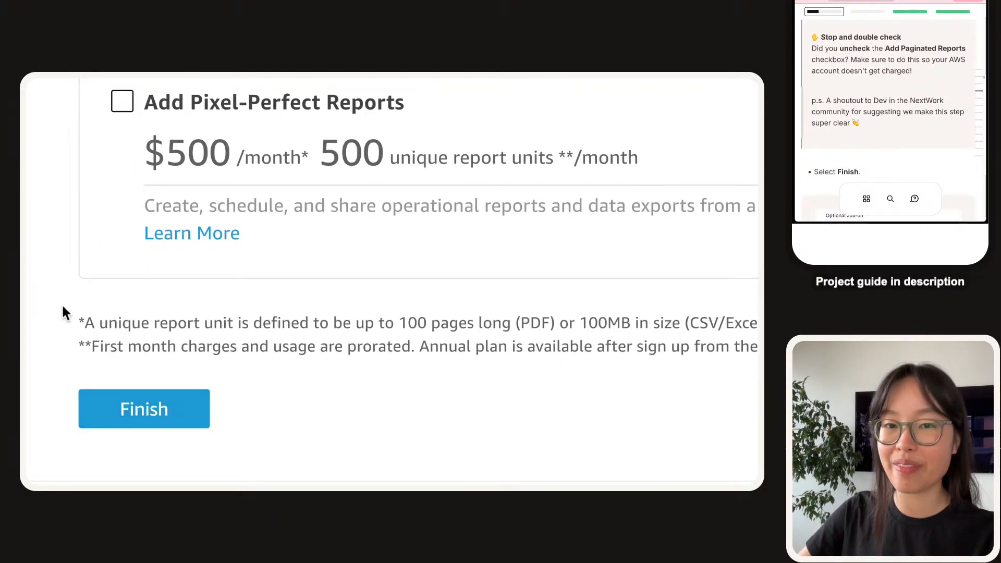
scroll(140, 368, down, 1)
click(138, 393)
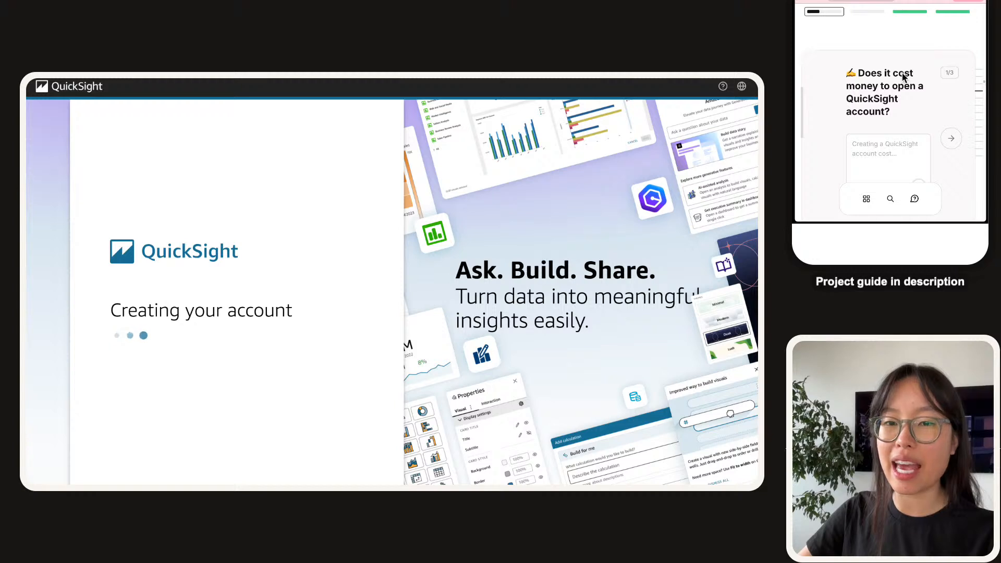
Answer the guide's cost question with 'Creating a QuickSight account costs $0'.
click(886, 120)
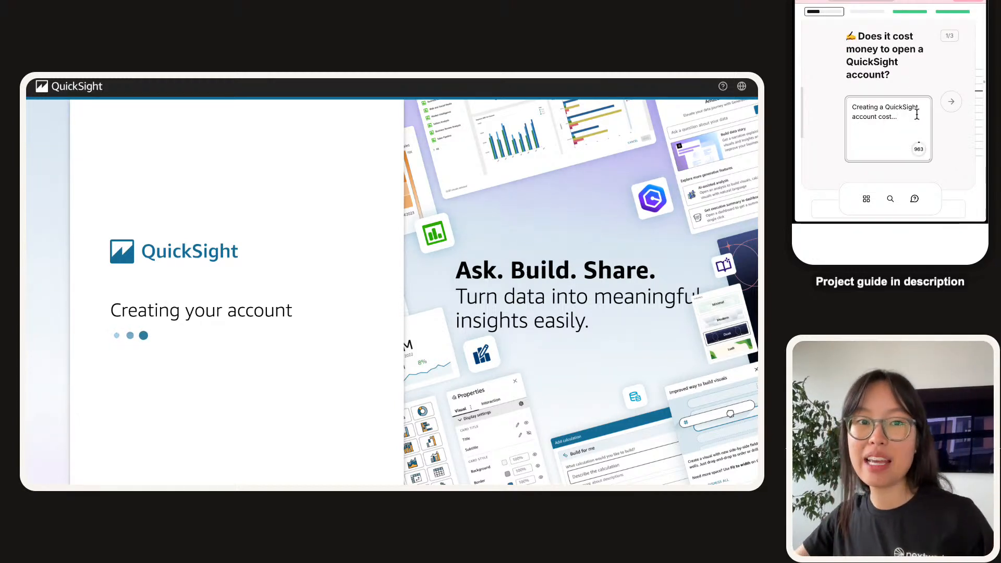
key(BackSpace)
key(BackSpace)
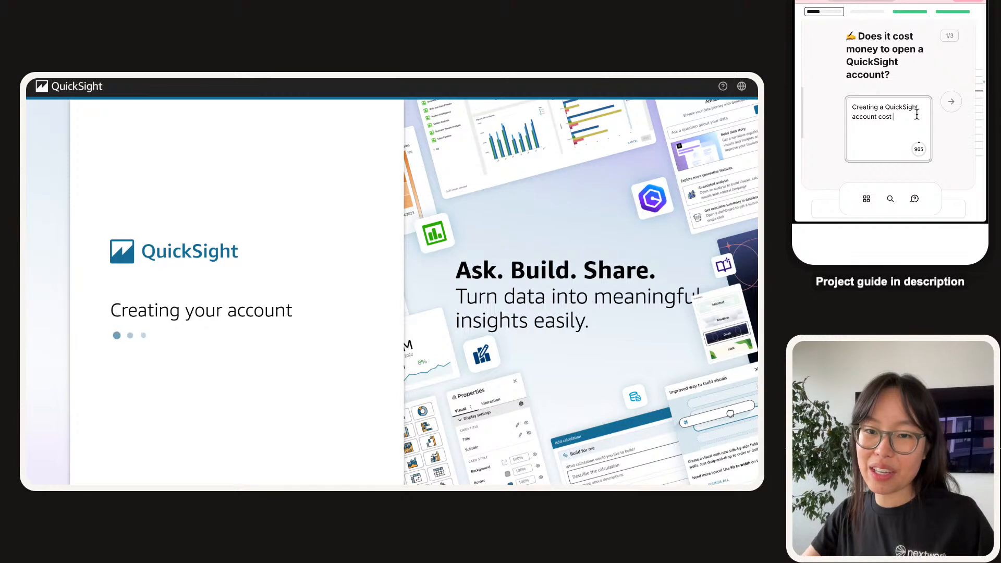
text(s $0 )
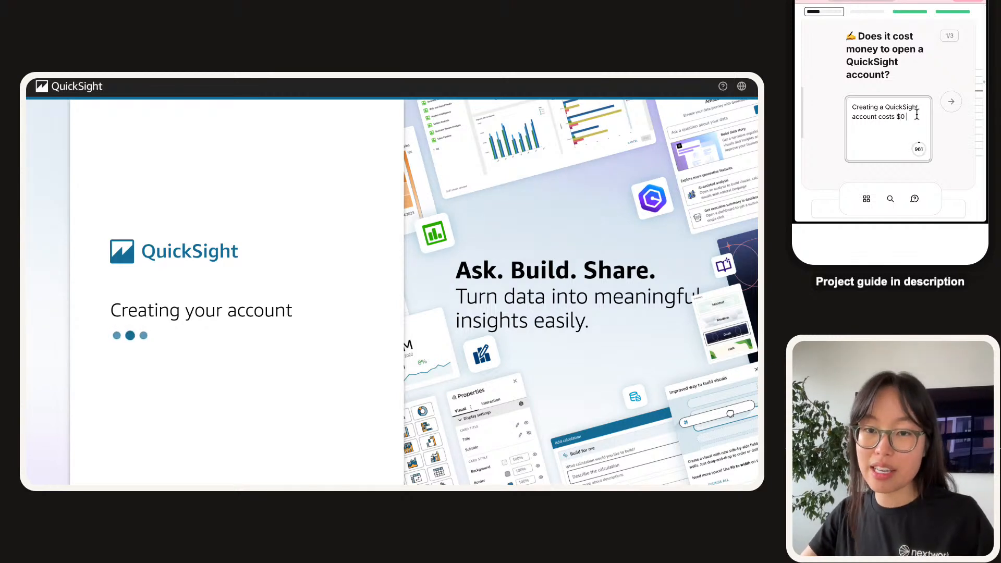
text(as it comes with a)
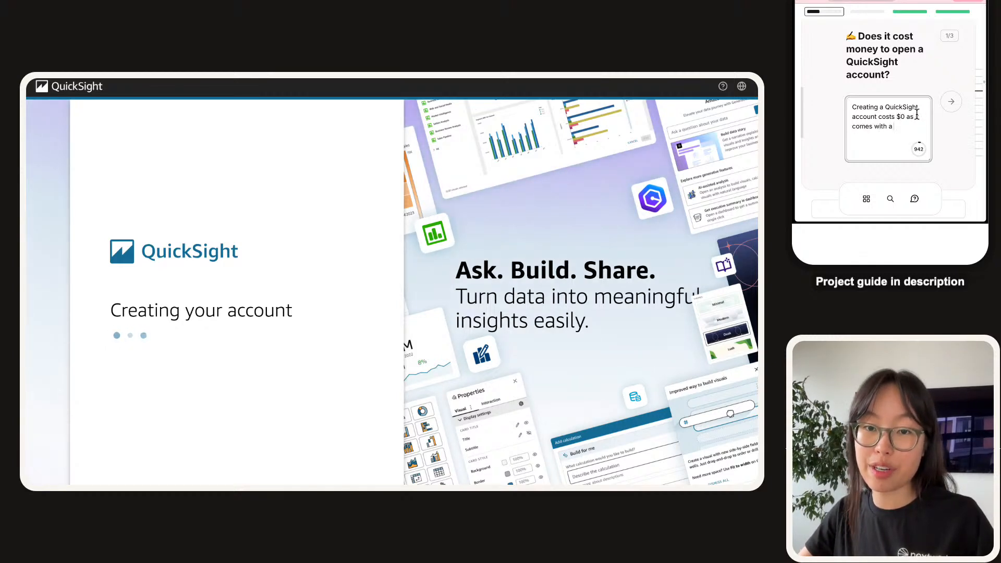
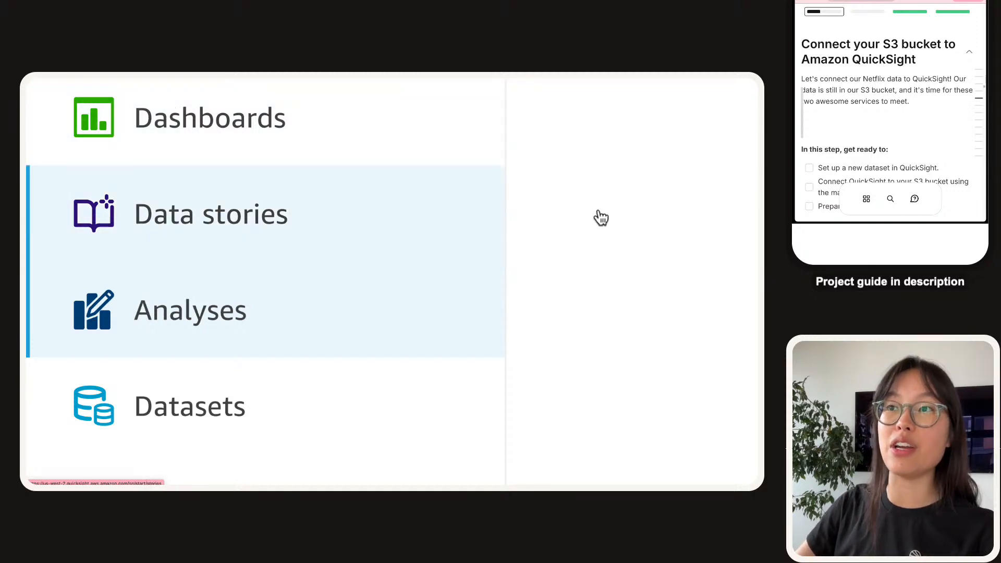
Tick the dataset setup, Connect QuickSight and Prepare for data visualization checklist tasks.
scroll(215, 186, down, 3)
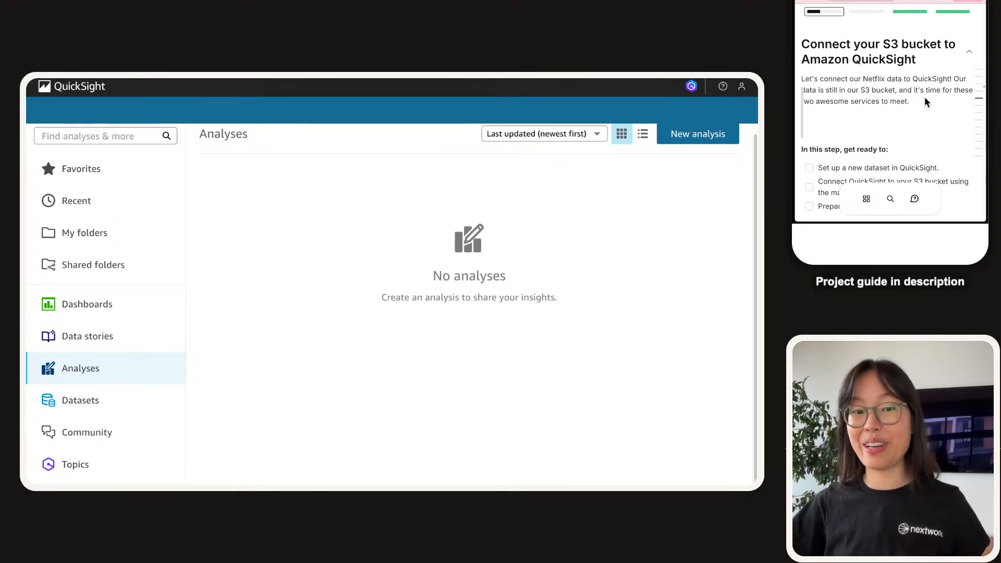
scroll(894, 78, down, 2)
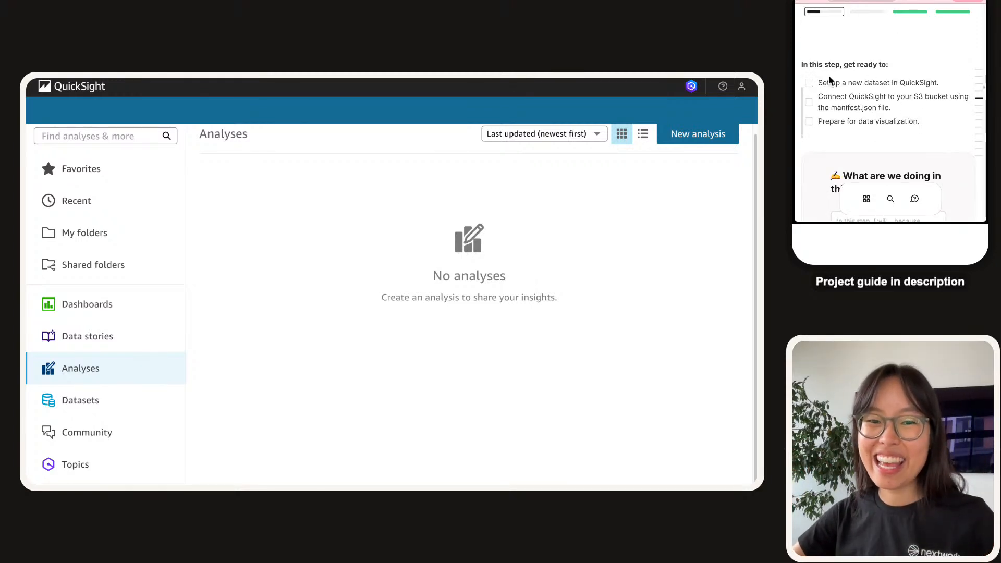
scroll(869, 61, up, 2)
key(super+minus)
key(super+minus)
key(super+minus)
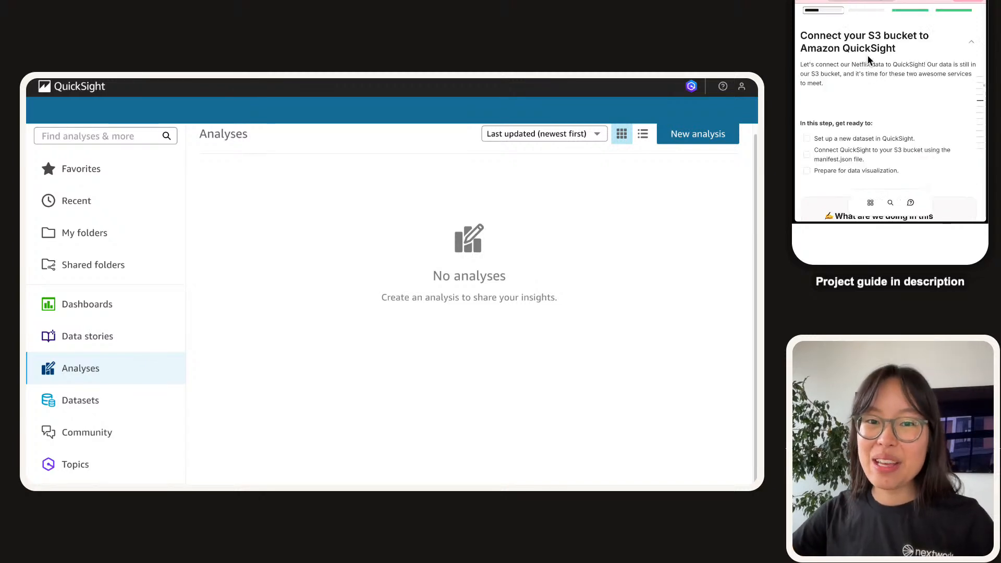
click(822, 127)
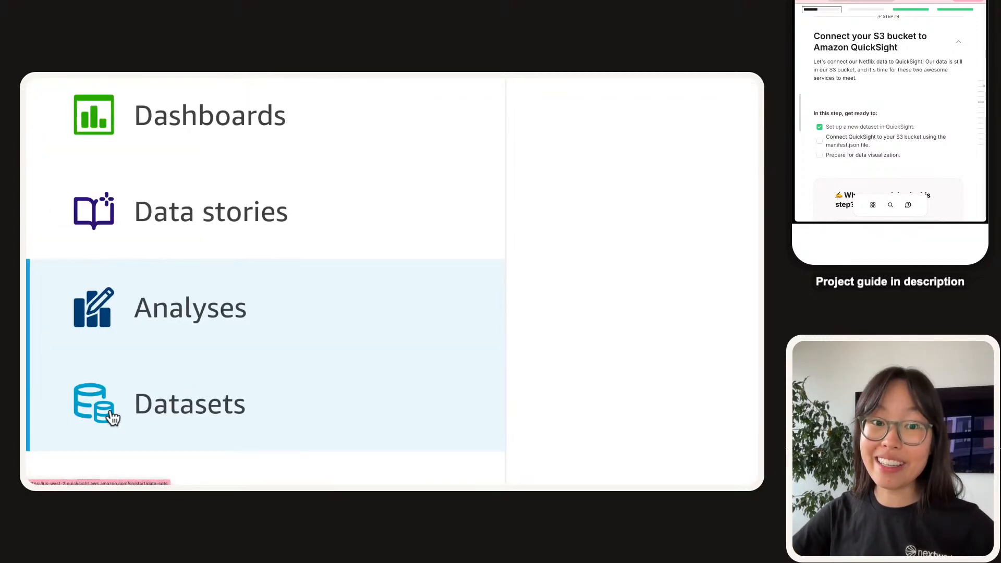
scroll(833, 107, down, 1)
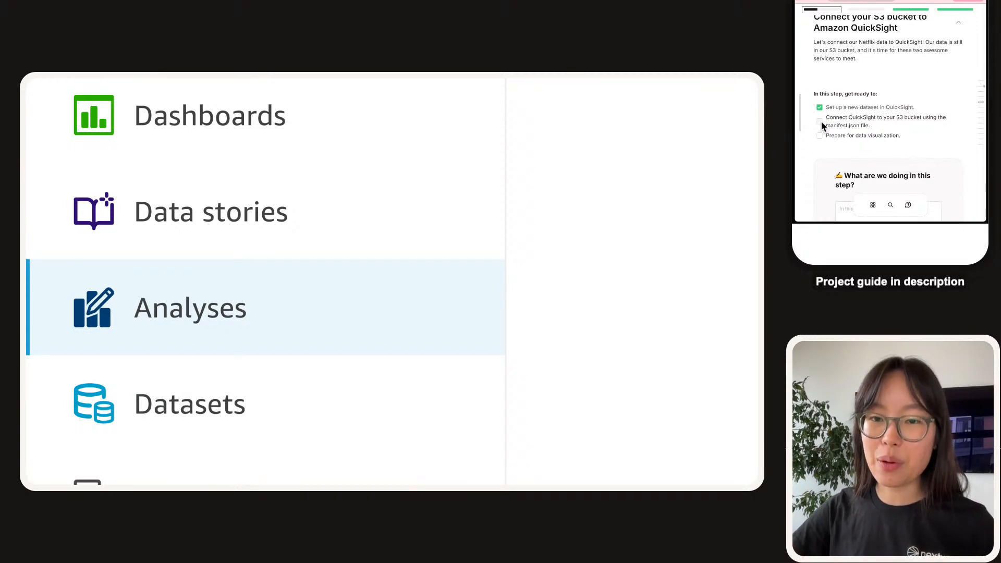
click(820, 121)
click(820, 136)
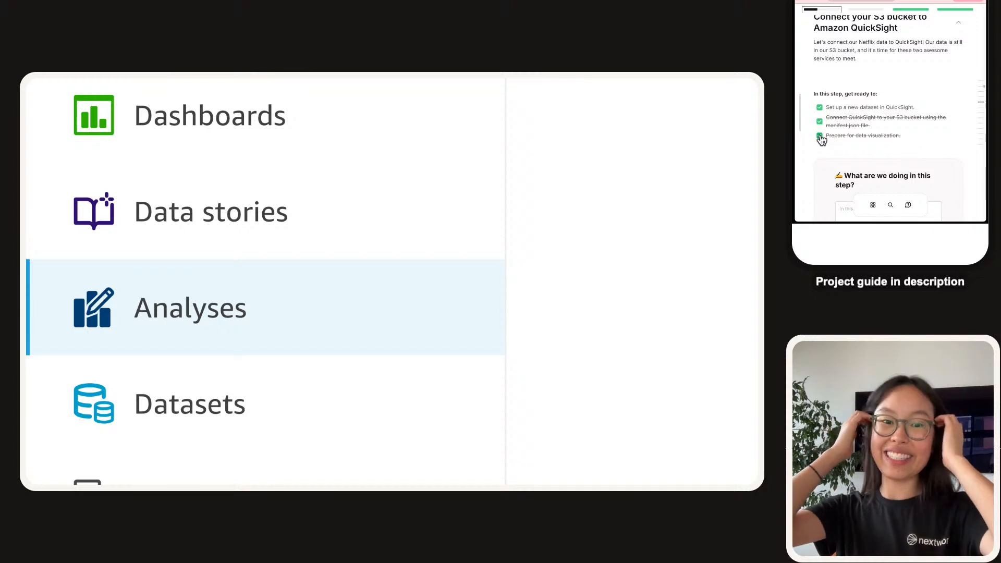
scroll(835, 115, down, 3)
Write that we'll connect the dataset to QuickSight, which has permission but no loaded data.
click(889, 136)
key(BackSpace)
text(we will )
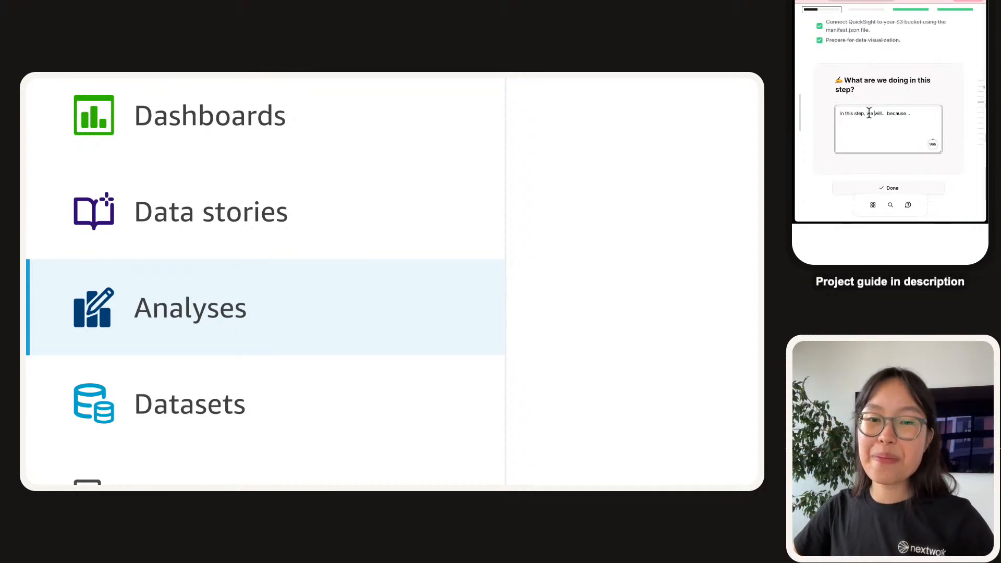
text(set u)
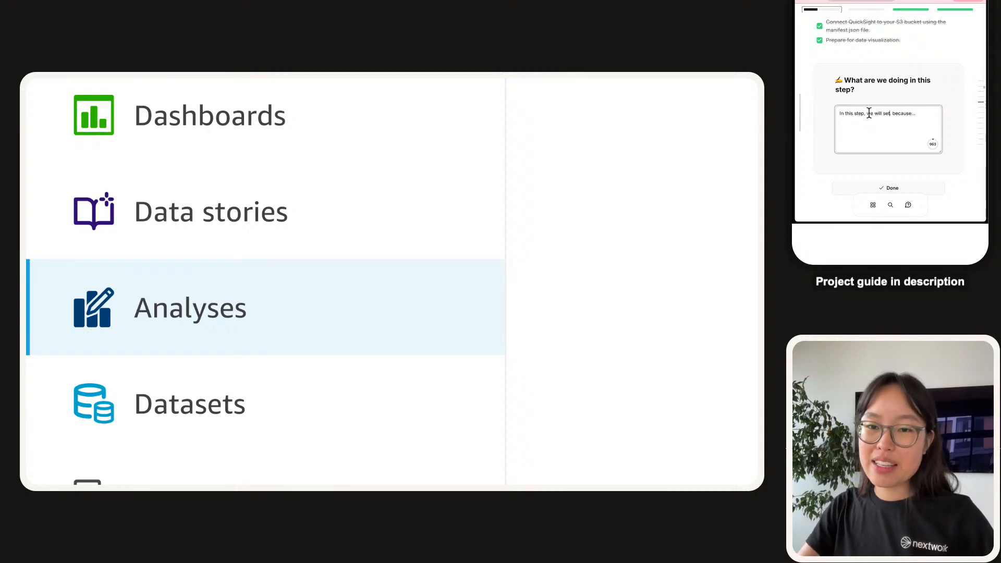
text(p our data)
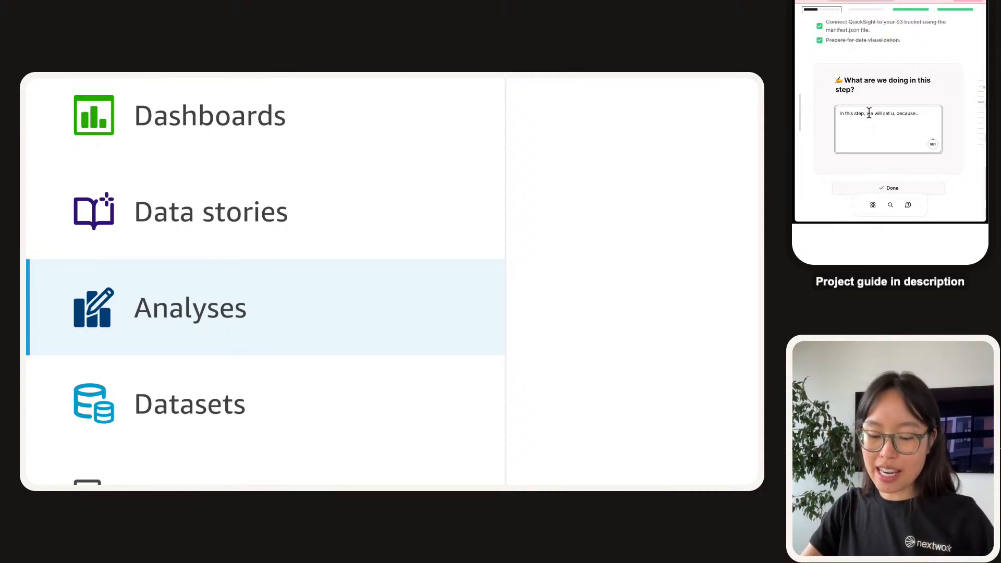
text(set for)
text( visualization)
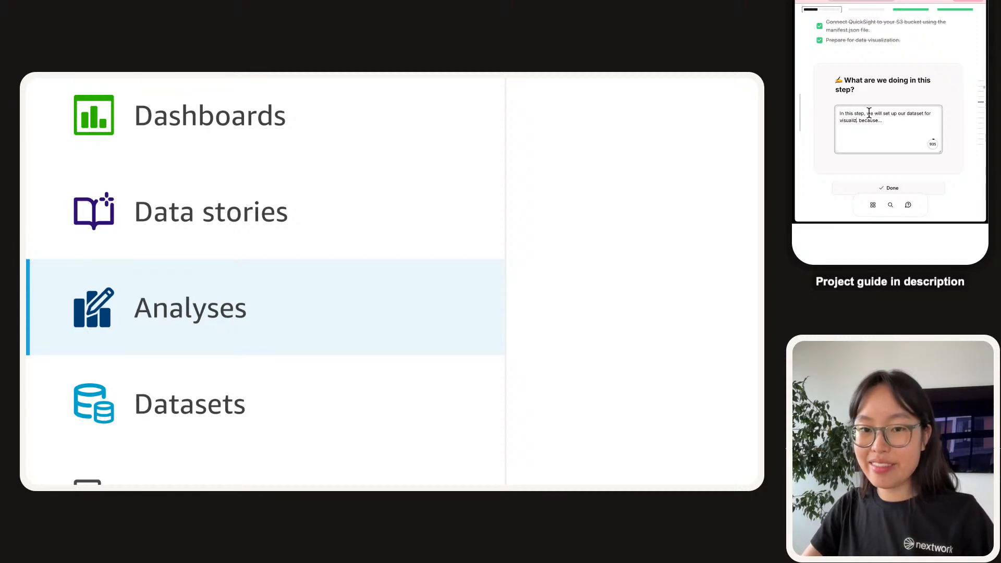
text( by connecting it up t)
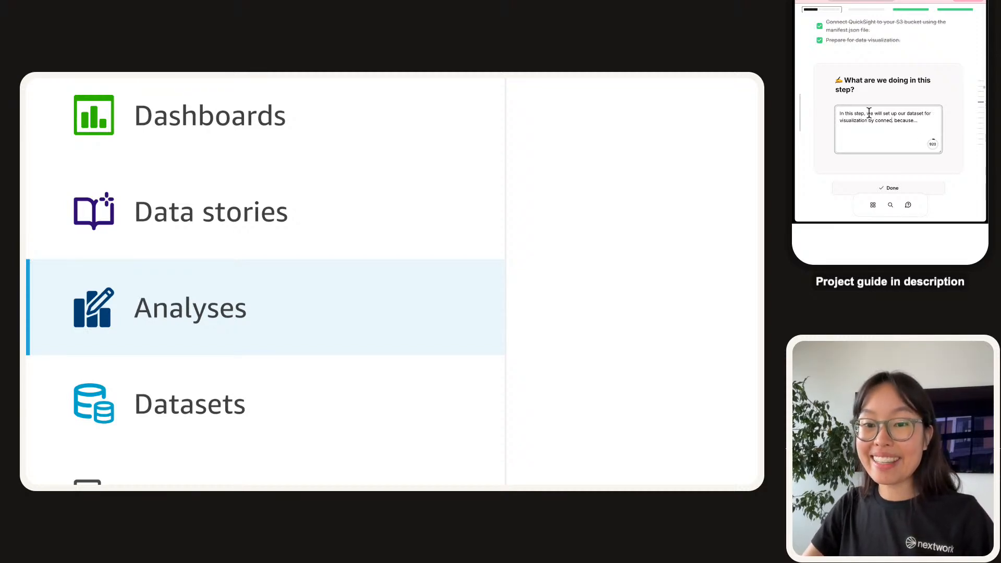
text(o)
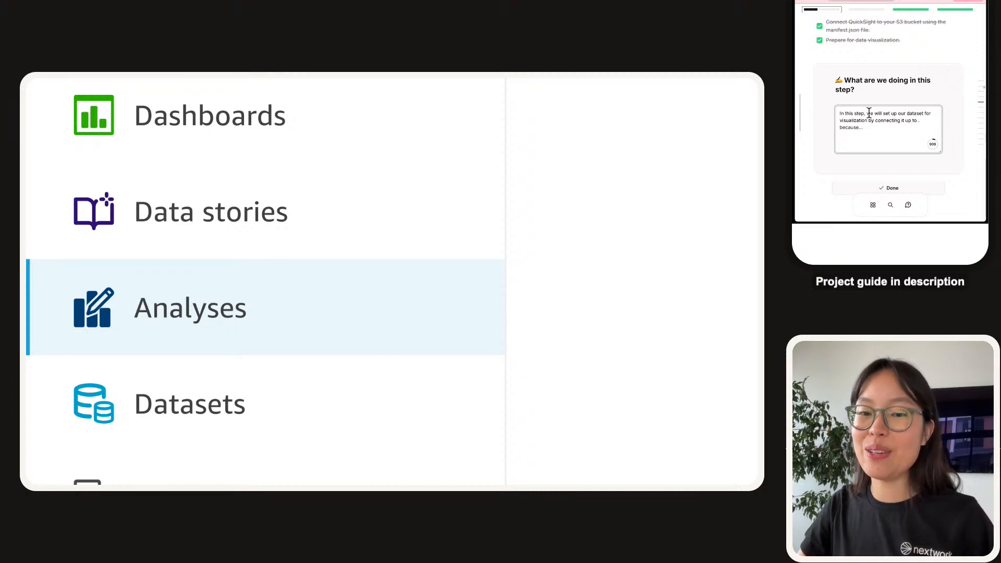
text( QuickS)
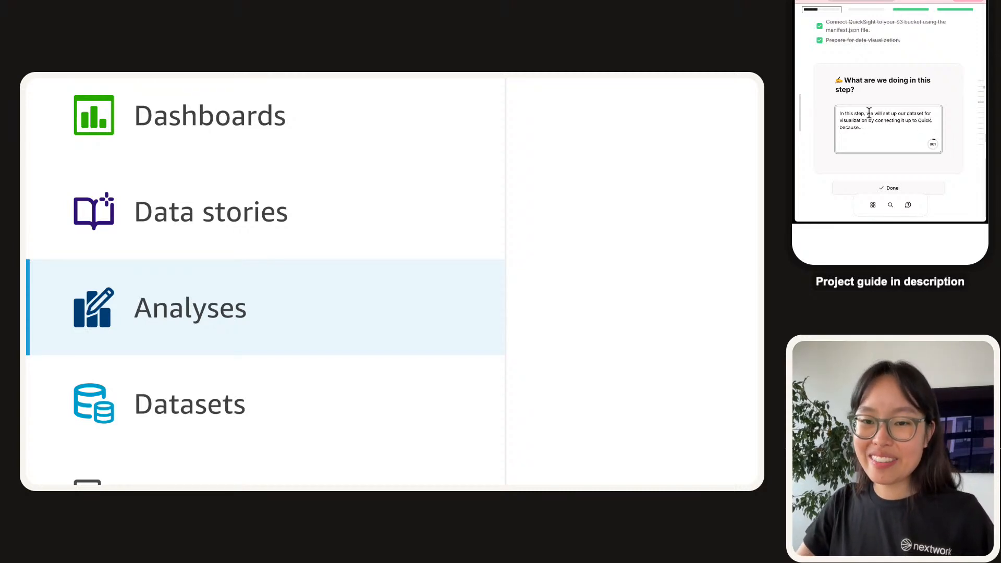
text(ight)
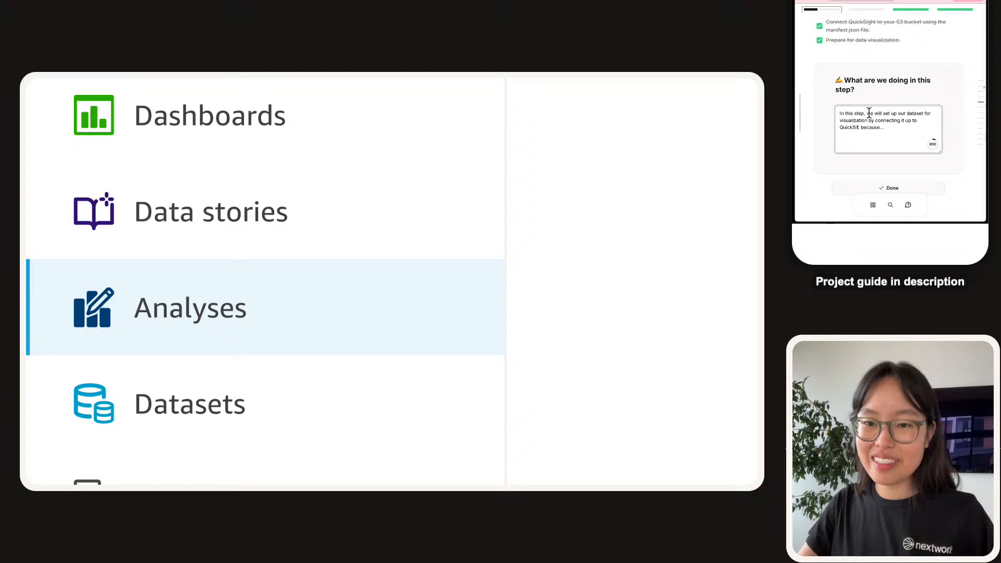
key(BackSpace)
key(BackSpace)
key(BackSpace)
key(BackSpace)
key(BackSpace)
text(ght! Tgh)
key(BackSpace)
key(BackSpace)
text(his is)
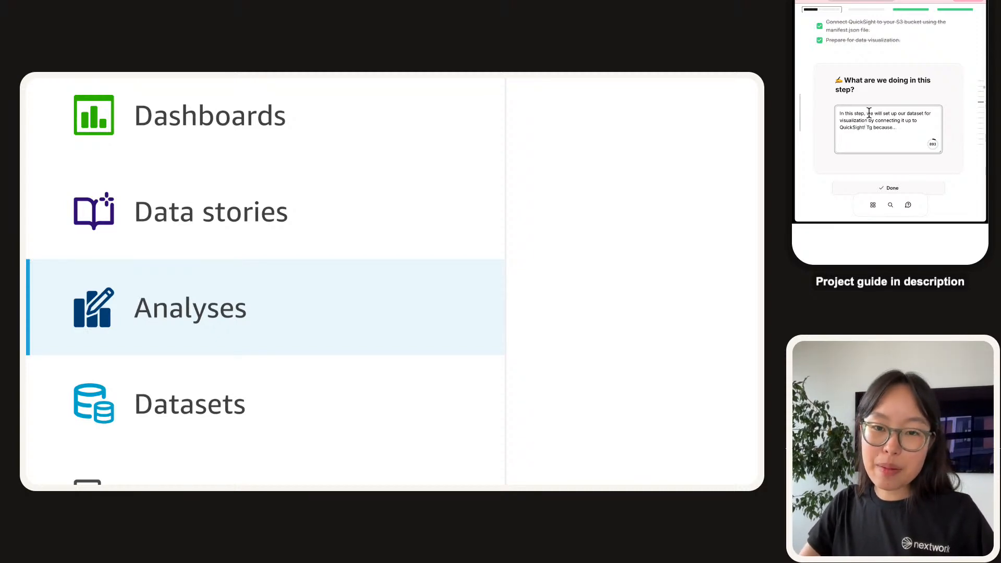
key(BackSpace)
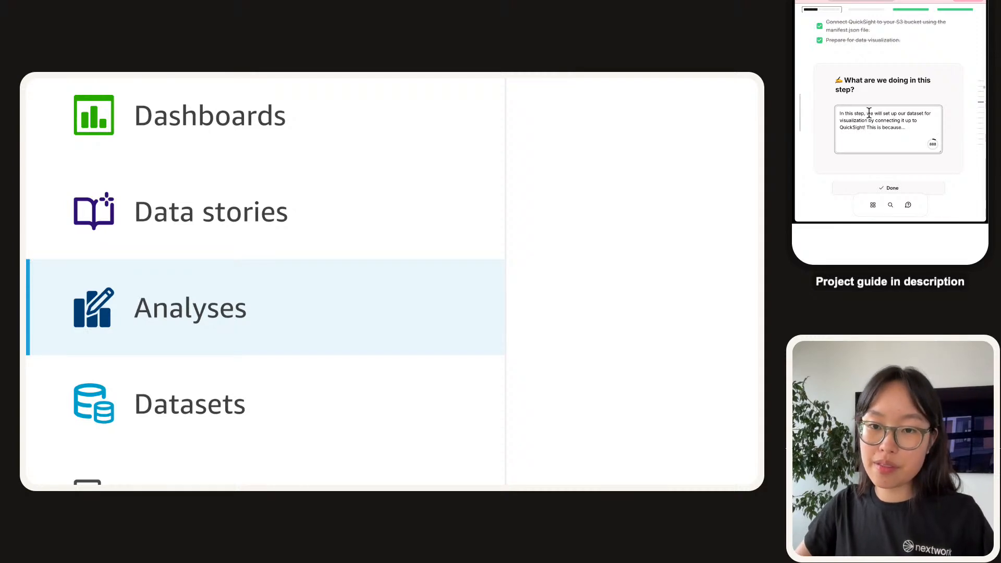
text(uic)
key(BackSpace)
key(BackSpace)
key(BackSpace)
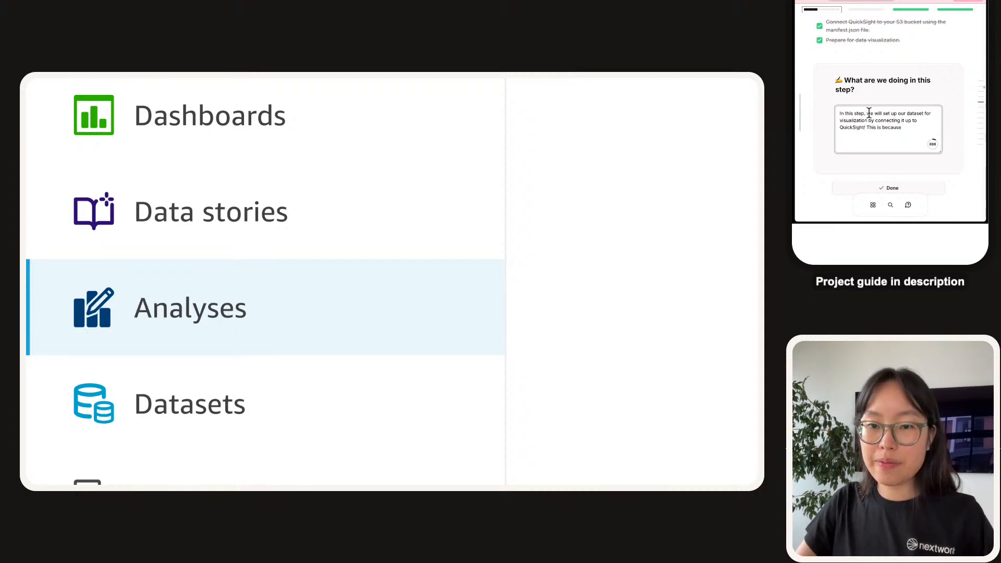
text(uickSig)
text(ht currently has P)
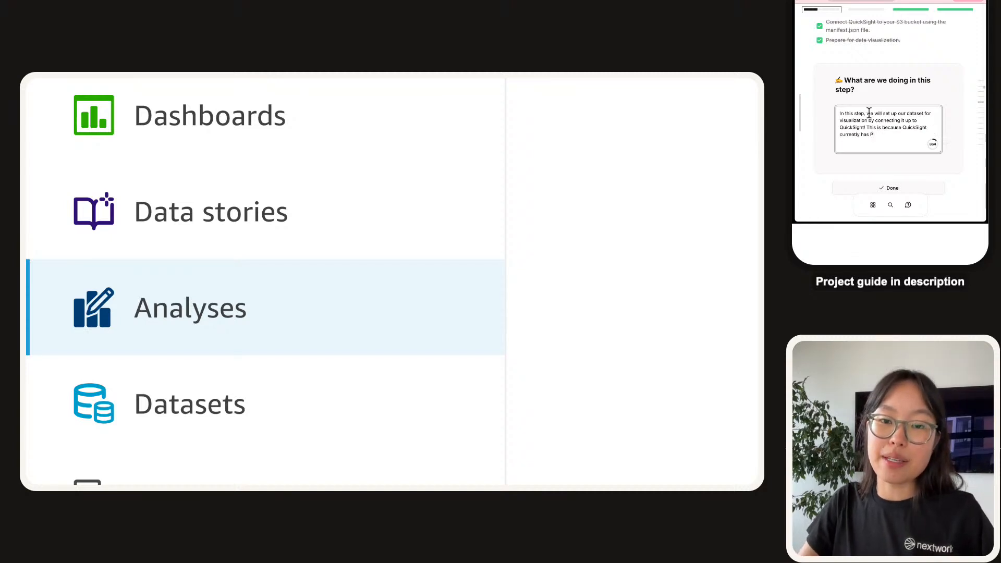
text(ERMISSION to ac)
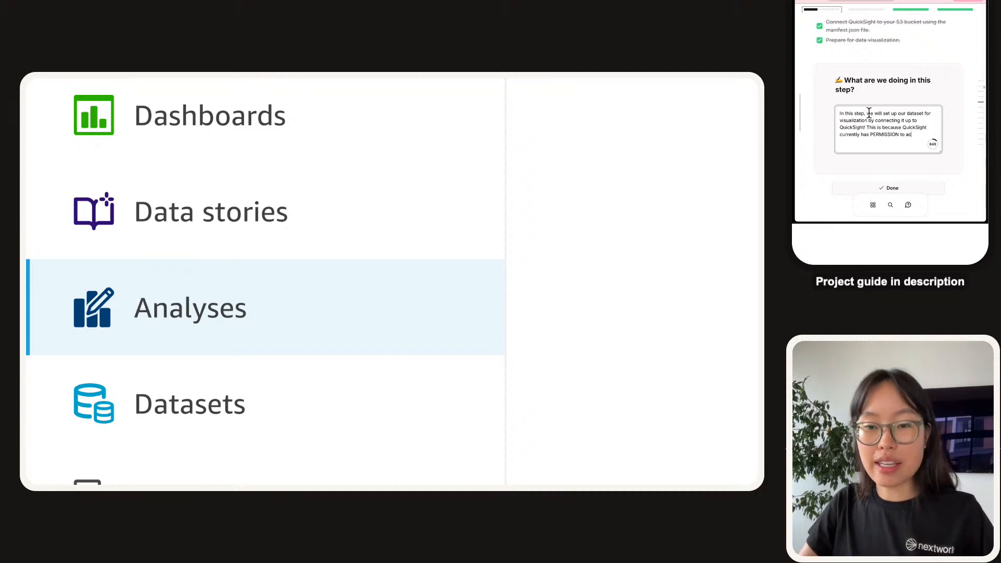
text(cess our data, but the data isn)
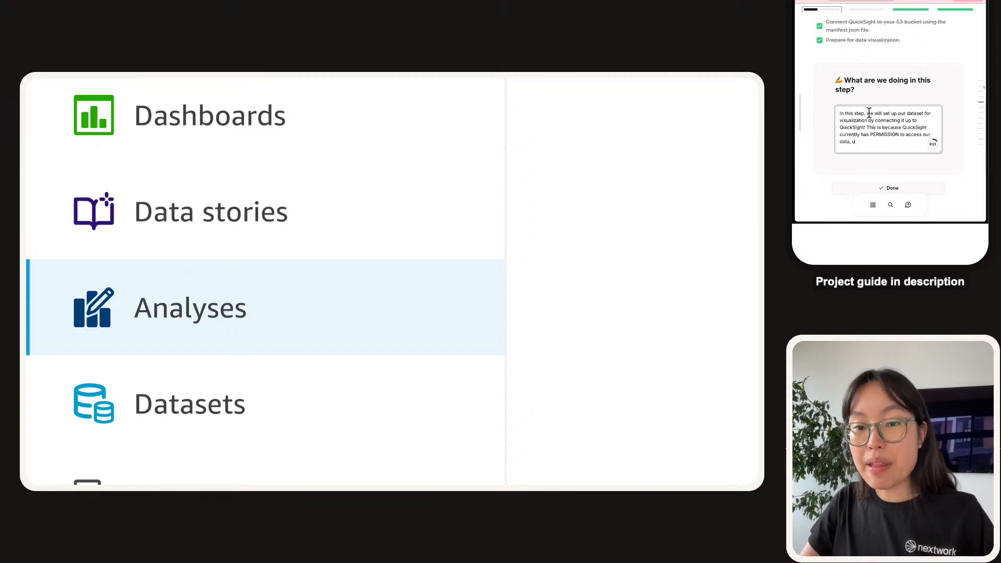
text('t actually loaded)
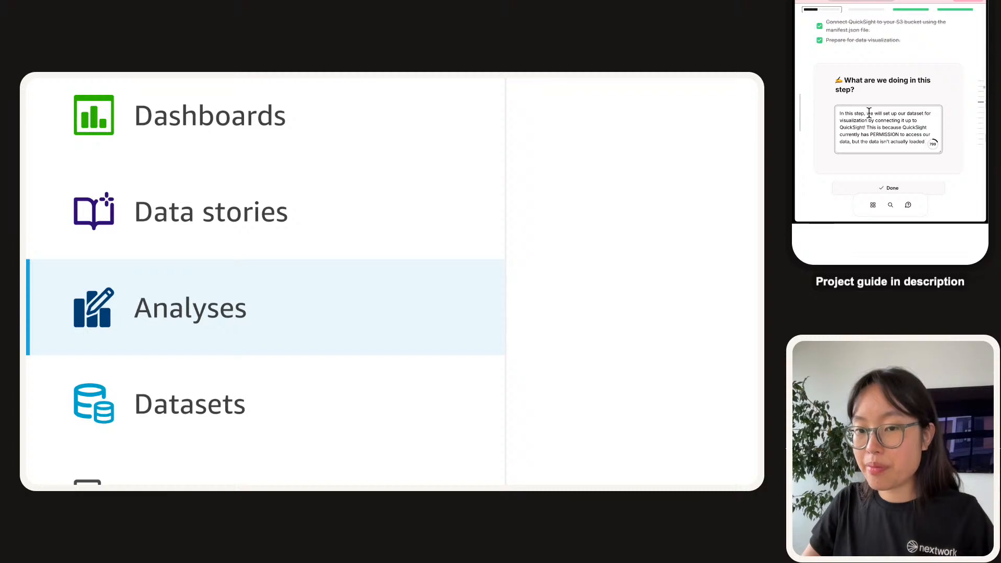
text( into Quic)
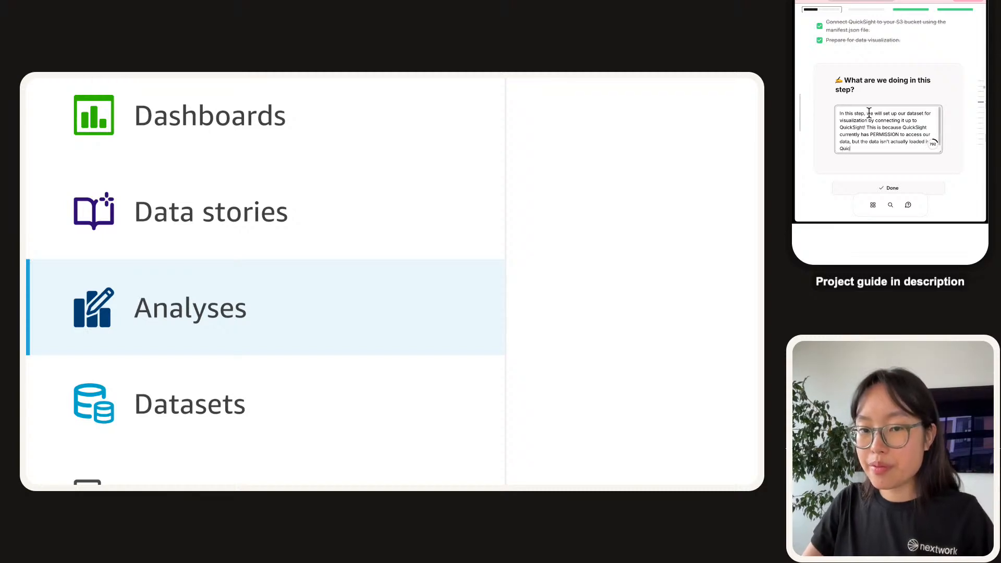
text(kSight tet until the end of this step.)
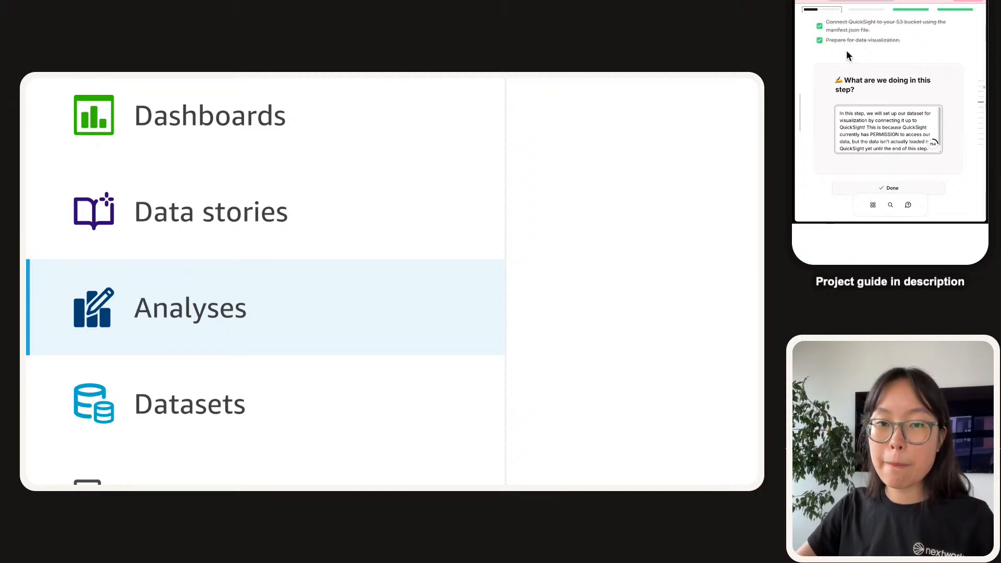
Mark the step explanation as done and scroll through the guide's next instructions.
scroll(851, 52, down, 3)
click(870, 63)
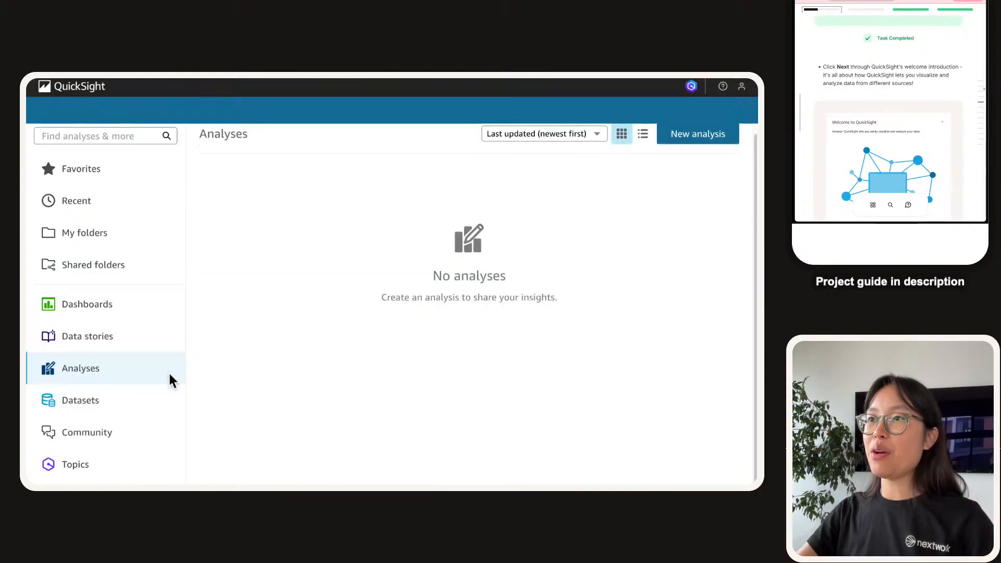
scroll(876, 115, down, 1)
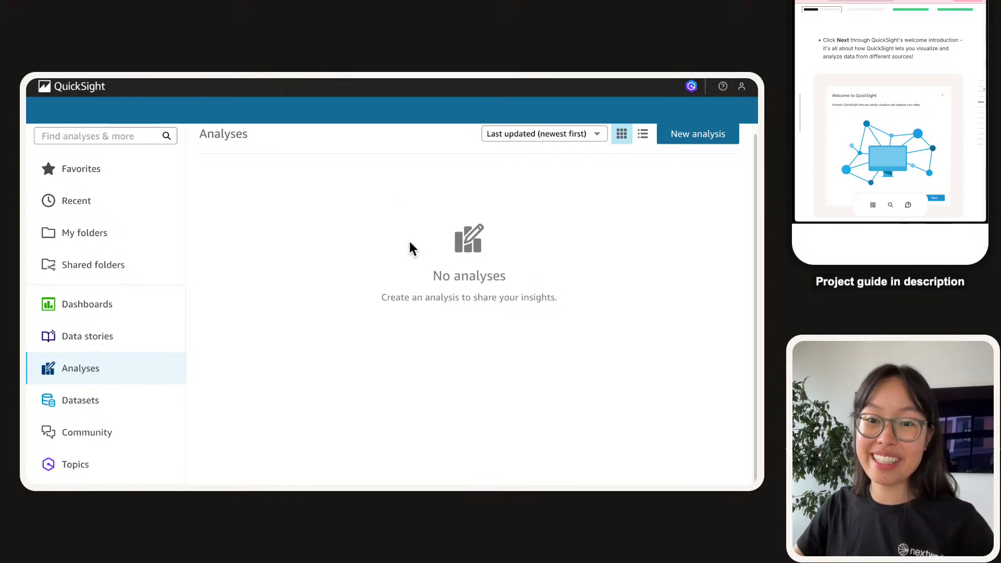
scroll(919, 102, down, 1)
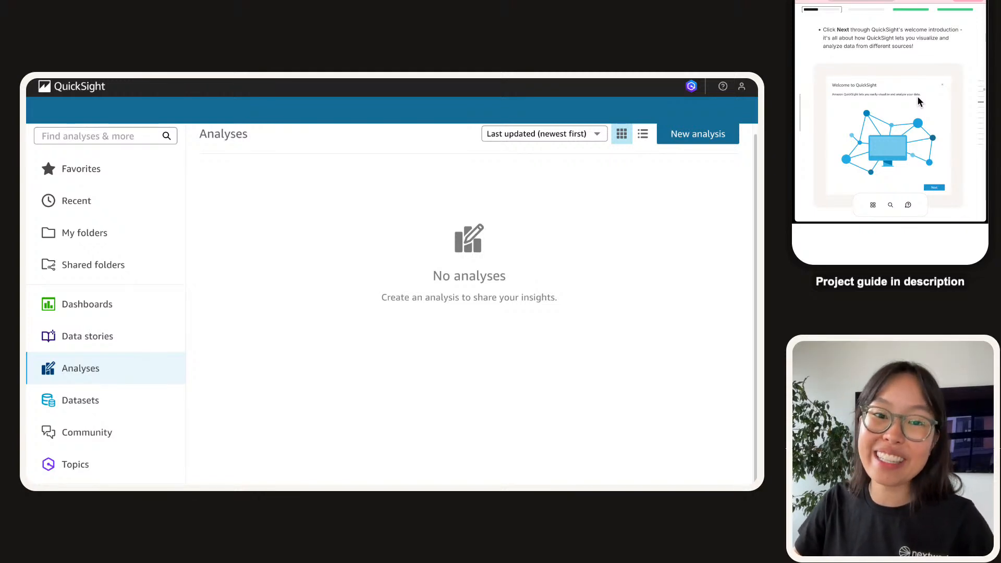
scroll(920, 102, down, 3)
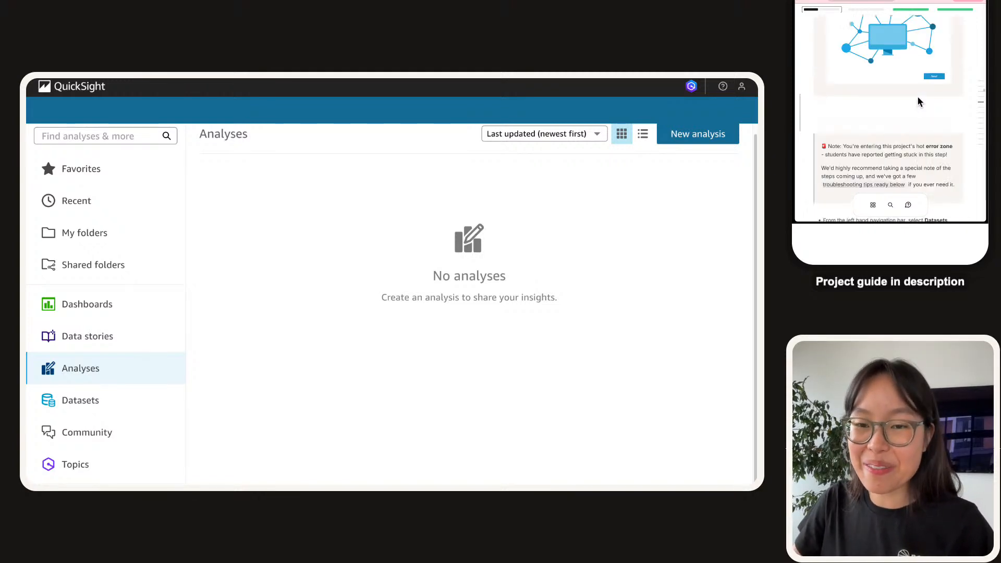
scroll(920, 102, down, 3)
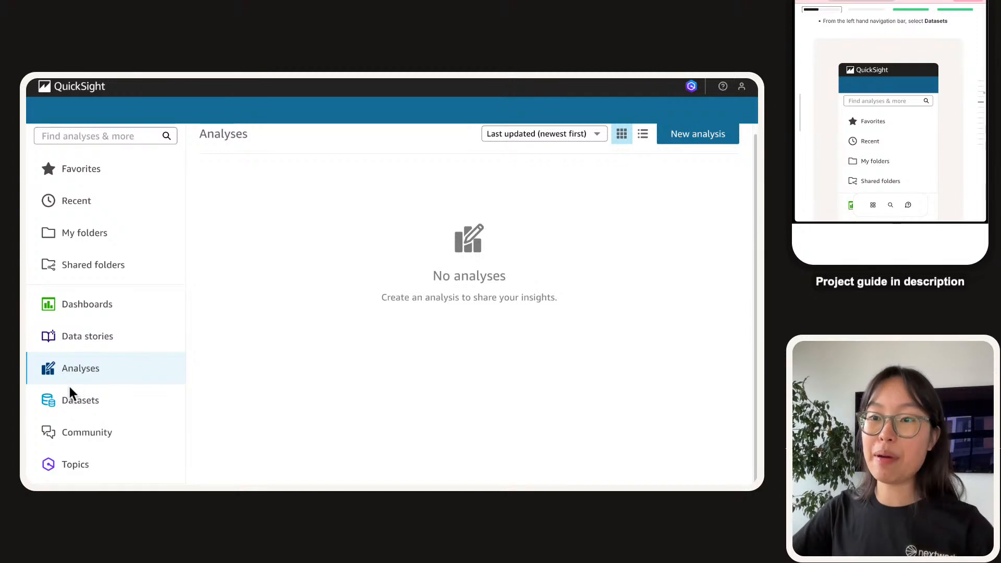
scroll(43, 415, up, 5)
Open Datasets, start a new dataset and browse the available data source tiles.
click(215, 373)
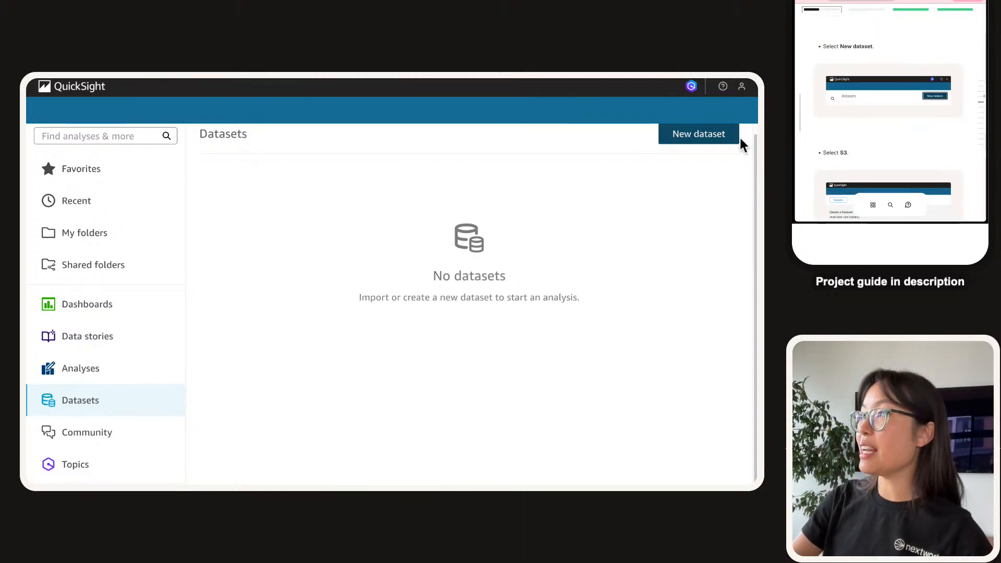
click(720, 135)
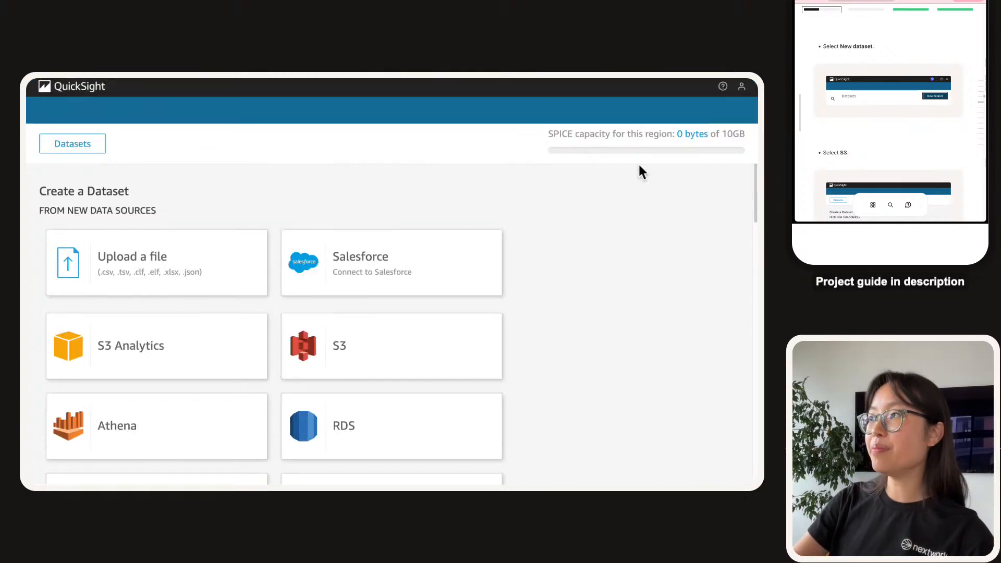
scroll(597, 203, down, 1)
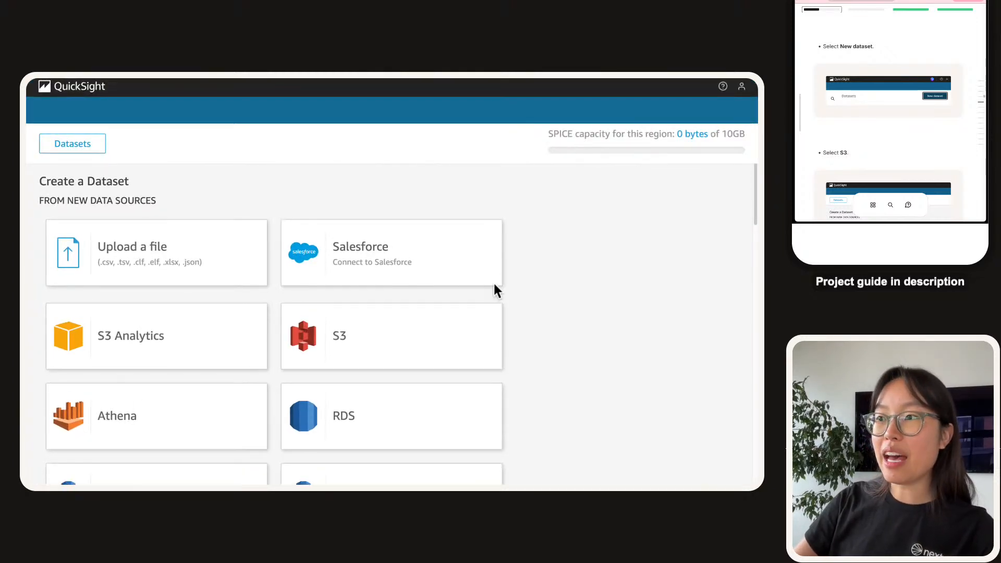
scroll(166, 289, down, 6)
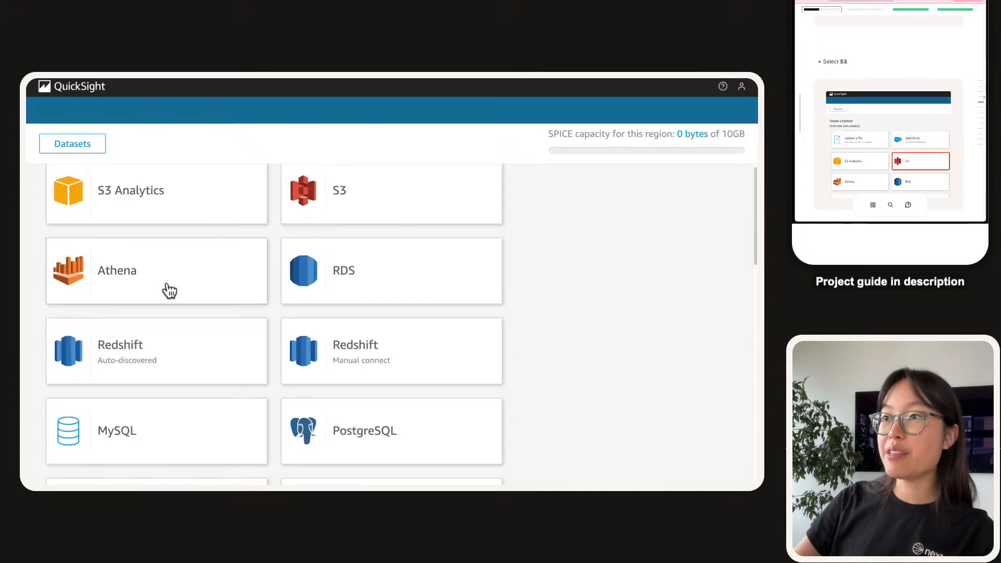
scroll(168, 291, down, 12)
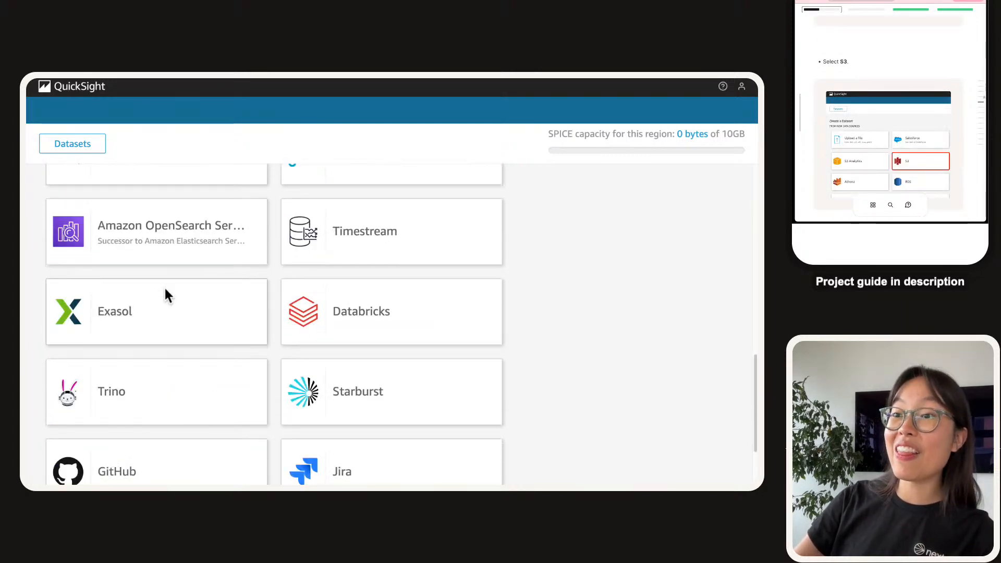
scroll(198, 380, up, 18)
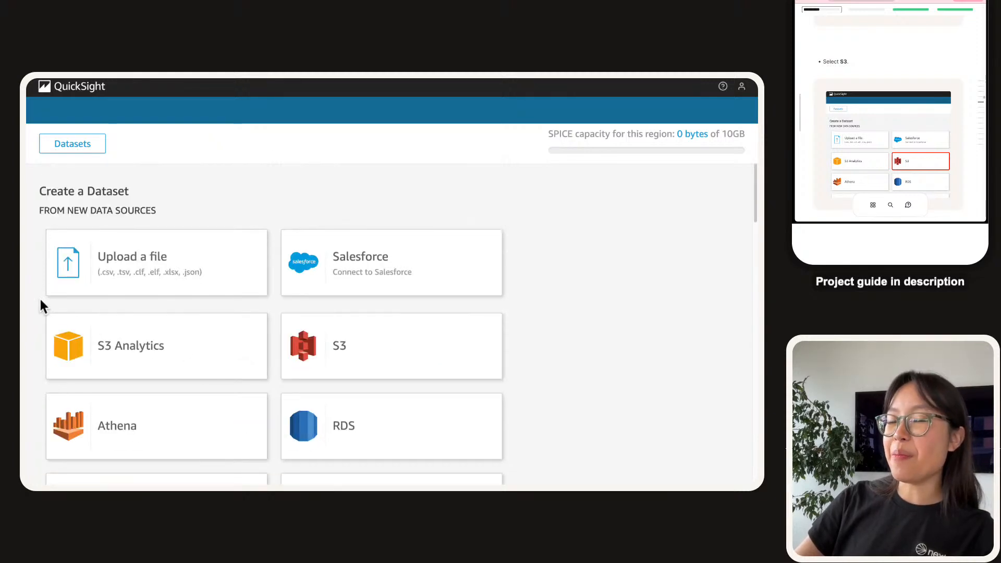
scroll(40, 308, down, 1)
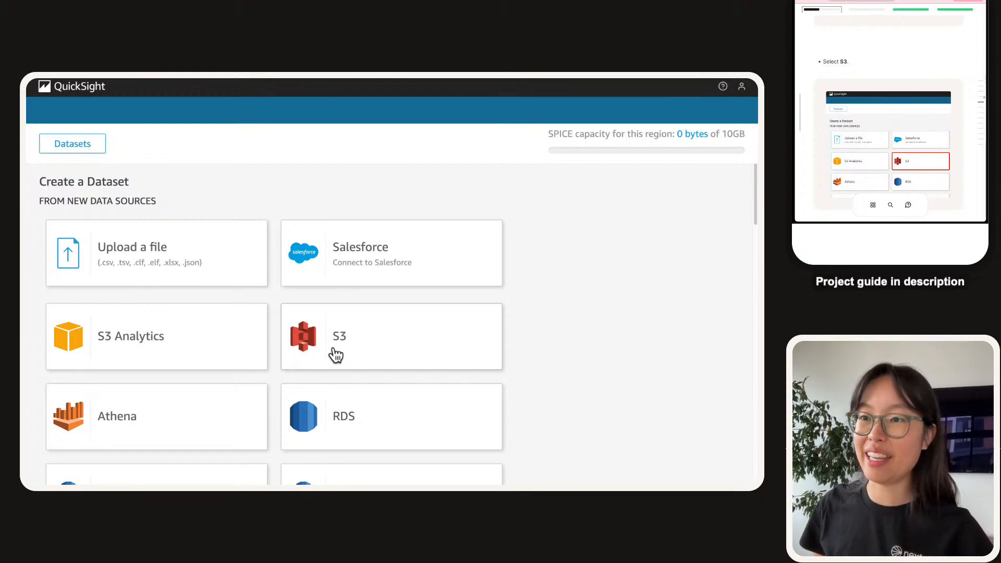
scroll(156, 339, down, 5)
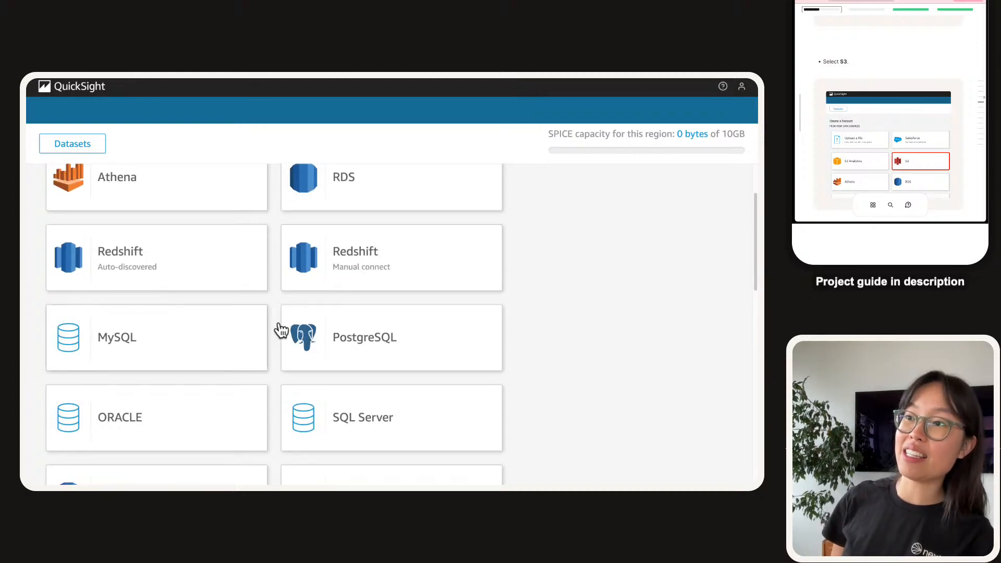
scroll(264, 362, down, 8)
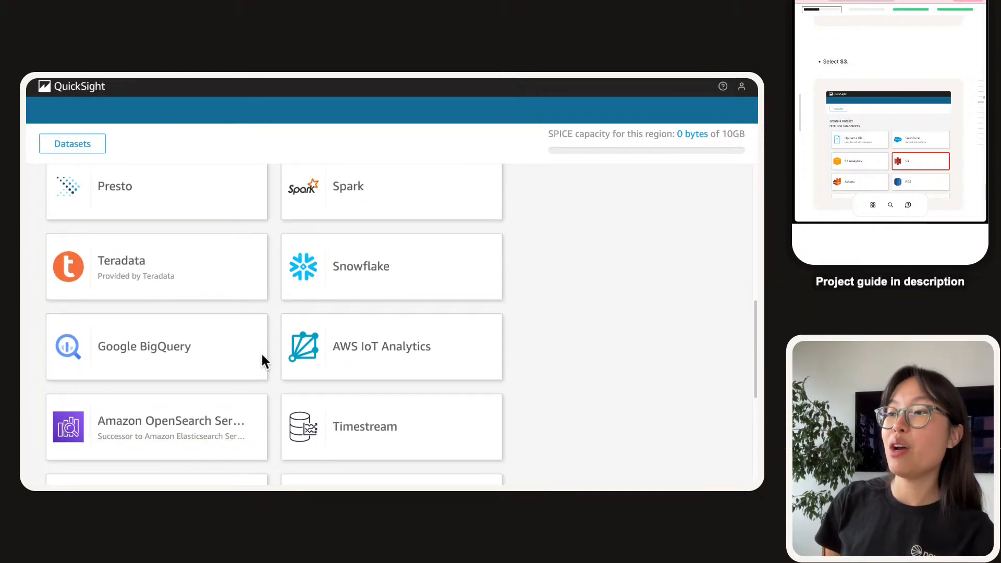
scroll(260, 342, down, 5)
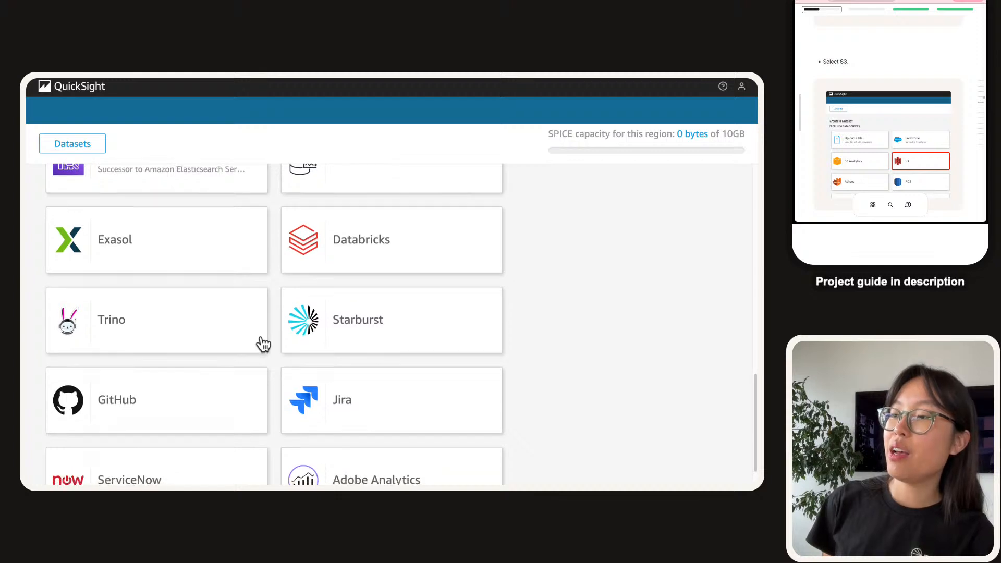
scroll(112, 351, down, 1)
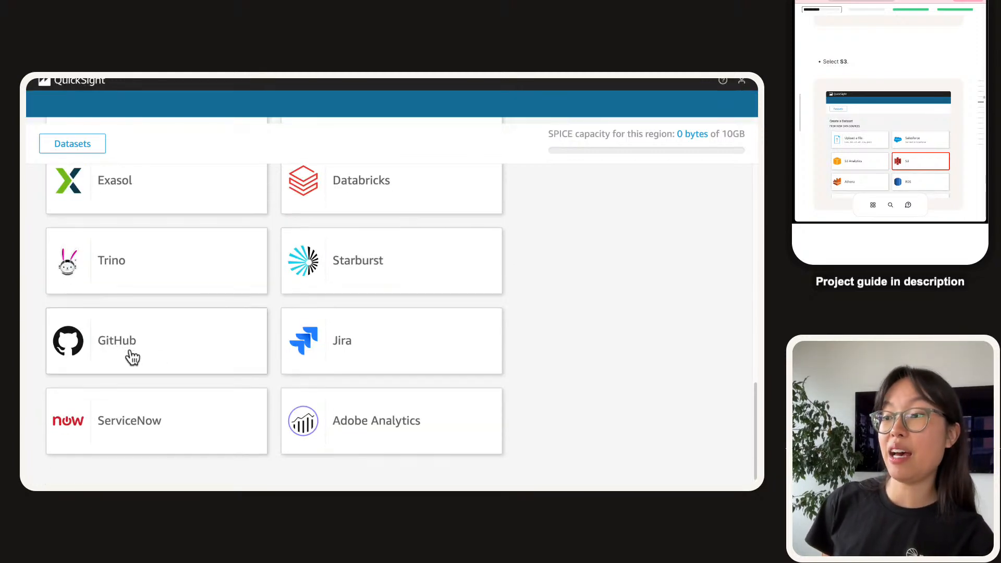
scroll(131, 358, up, 15)
Choose S3 as the data source and paste kaggle-netflix-data from the guide as its name.
click(333, 344)
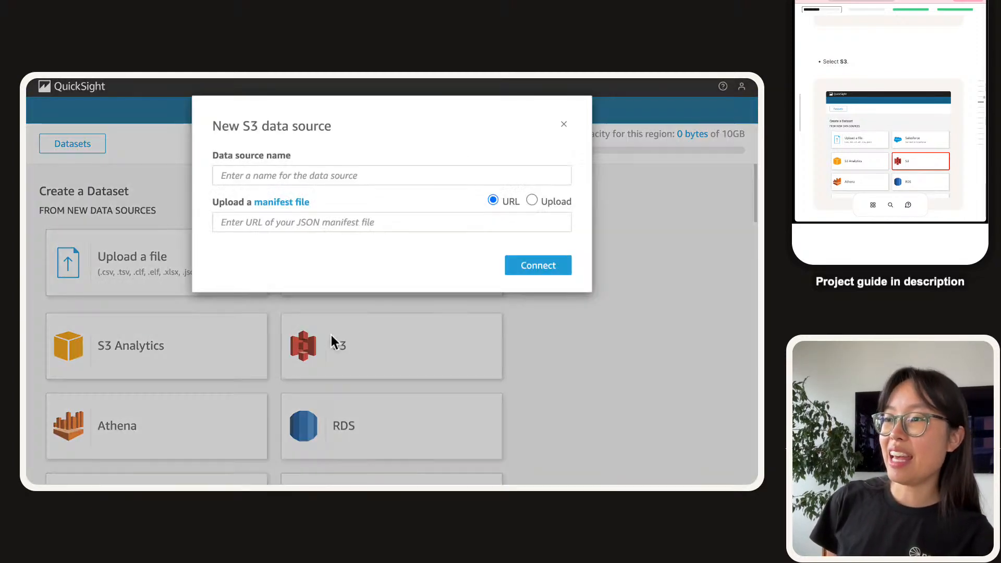
click(307, 168)
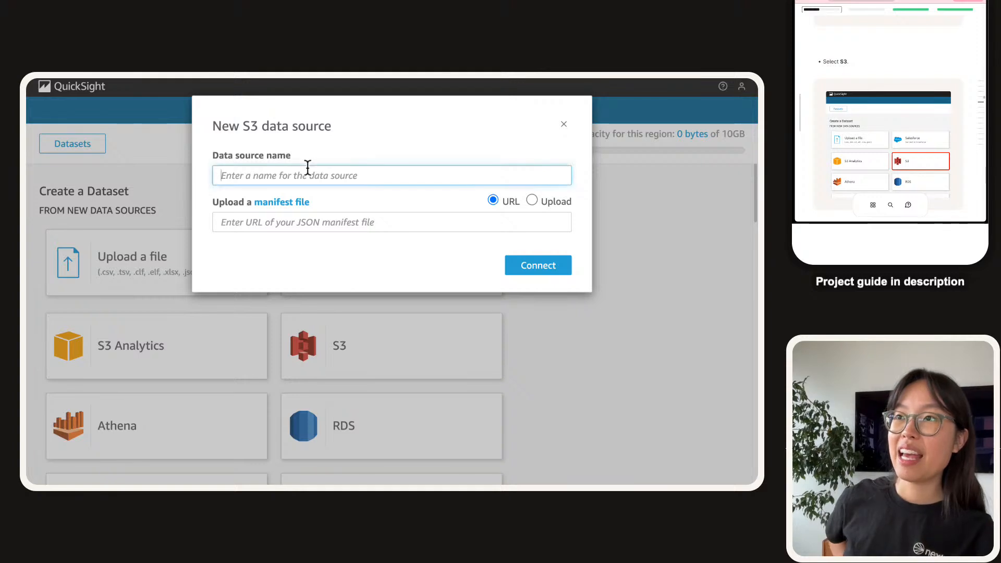
scroll(922, 109, down, 3)
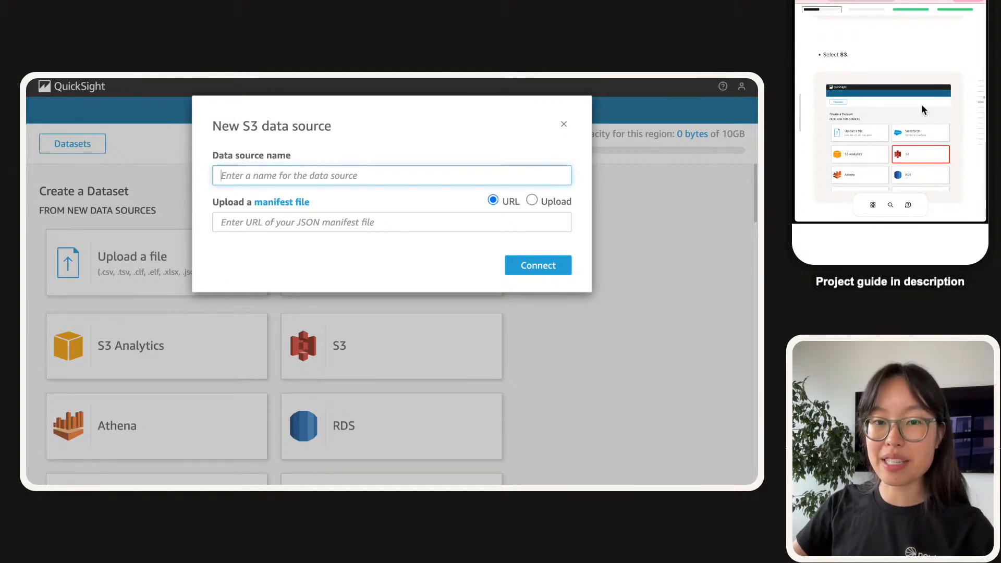
scroll(921, 110, down, 1)
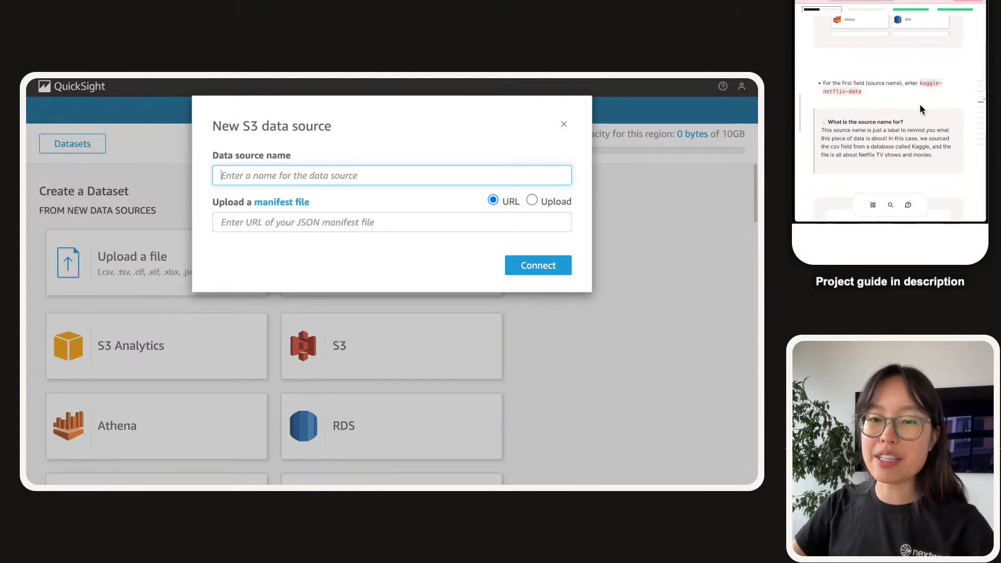
click(929, 86)
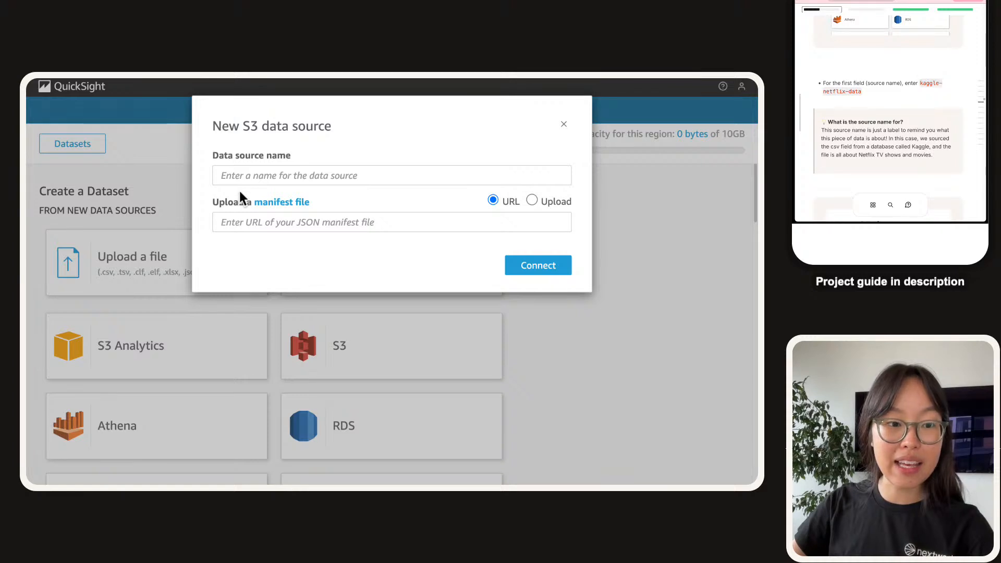
click(304, 175)
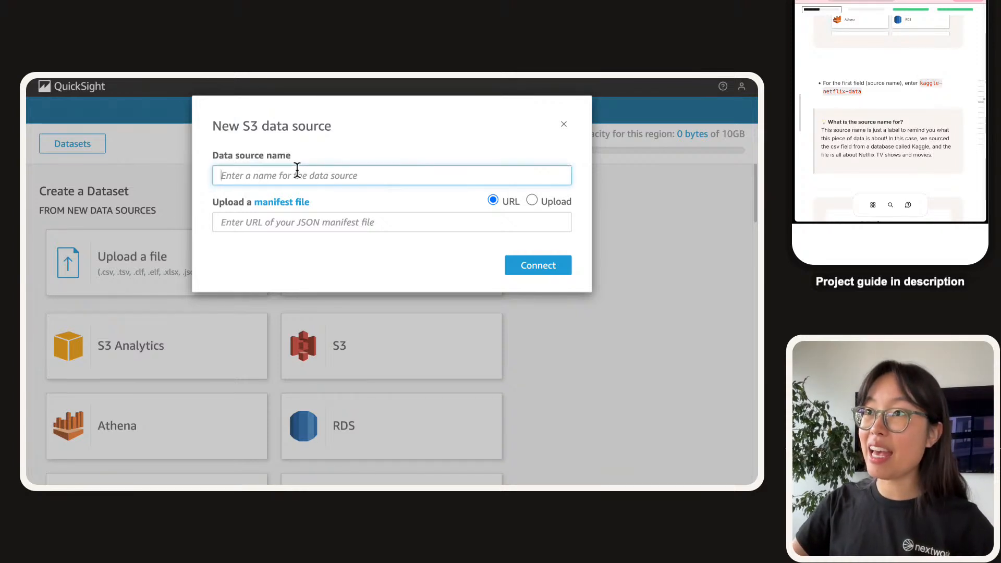
key(ctrl+v)
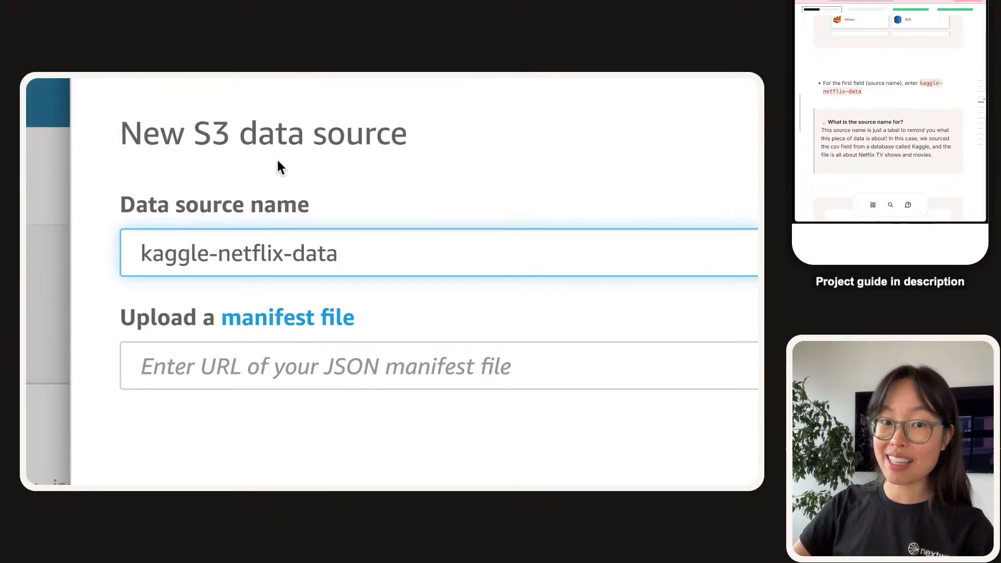
Highlight parts of the kaggle-netflix-data name in the Data source name field.
click(265, 182)
triple_click(265, 240)
double_click(273, 252)
triple_click(273, 253)
click(243, 257)
triple_click(244, 257)
click(260, 257)
key(super+Right)
key(alt+shift+Left)
click(265, 264)
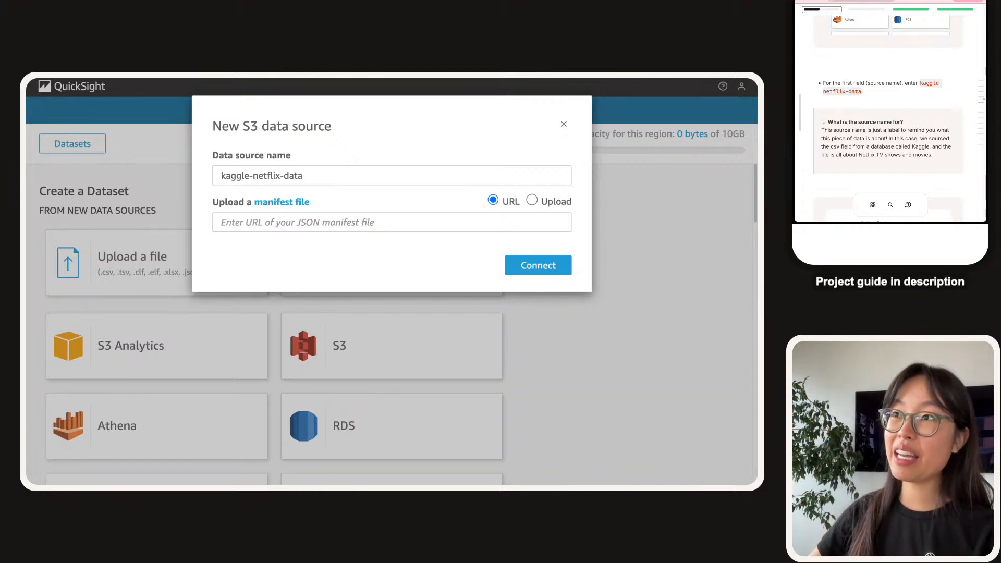
click(273, 176)
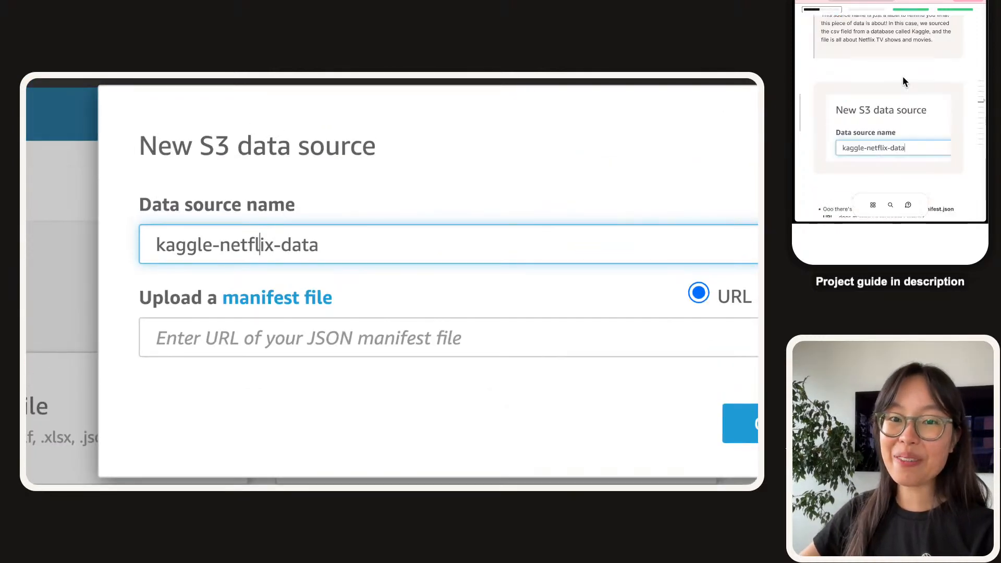
click(279, 338)
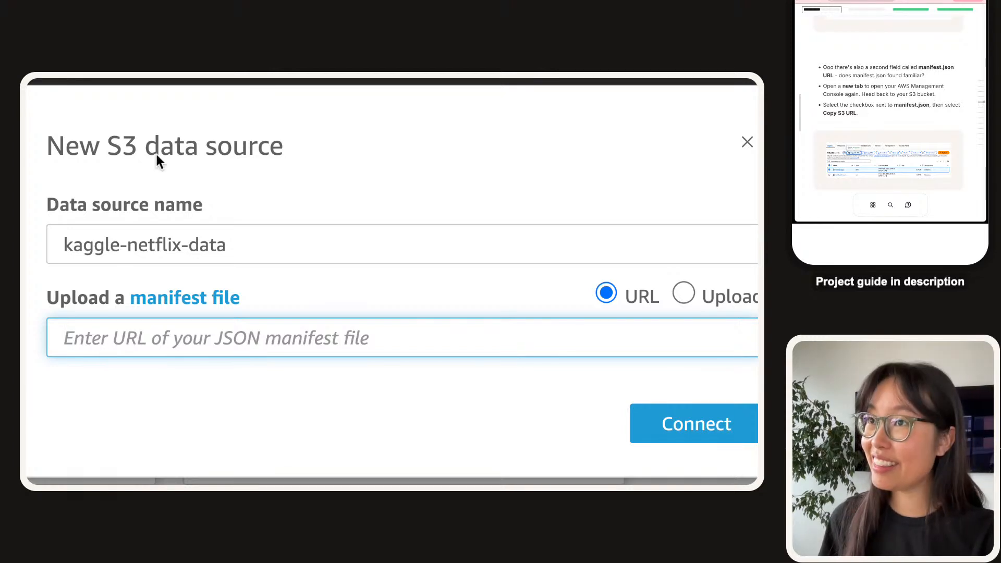
mouse_move(151, 80)
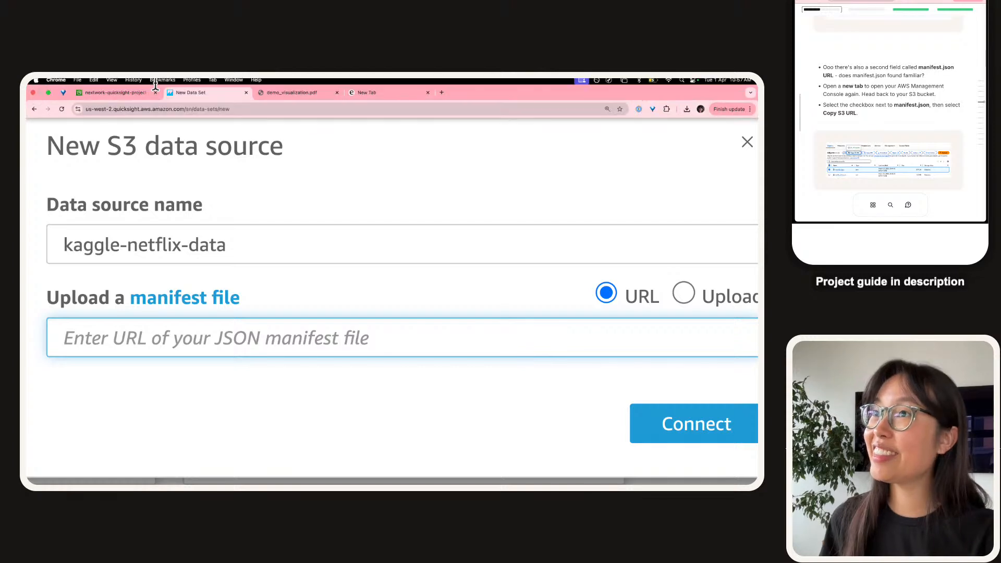
Copy the S3 URI of manifest.json from the nextwork-quicksight-project-nextwork bucket.
click(114, 97)
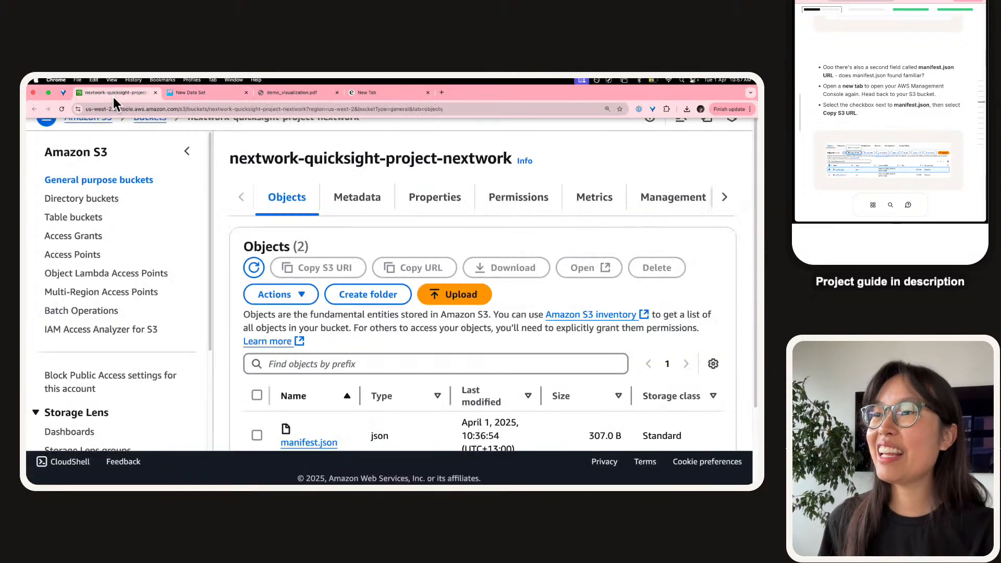
click(186, 156)
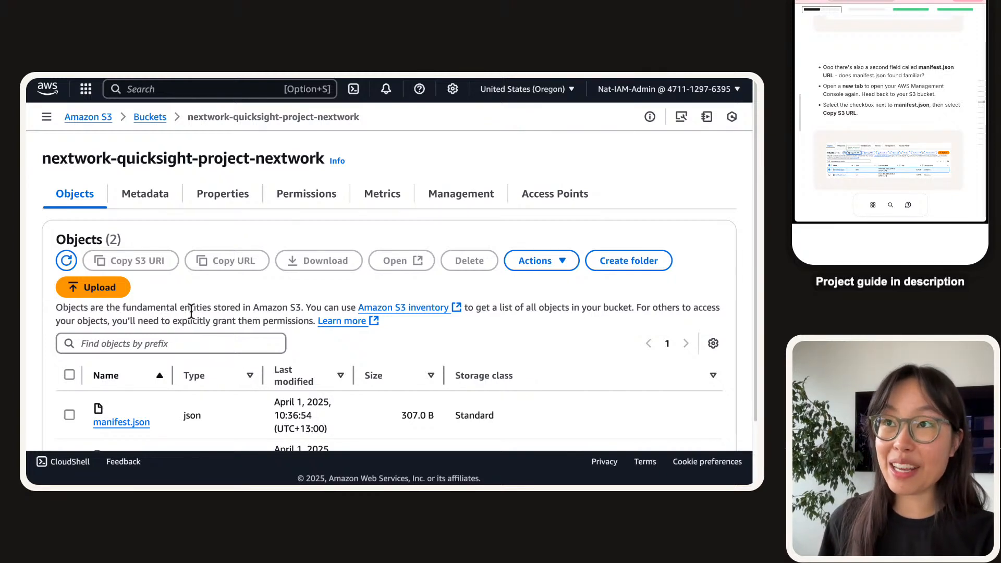
scroll(191, 311, down, 2)
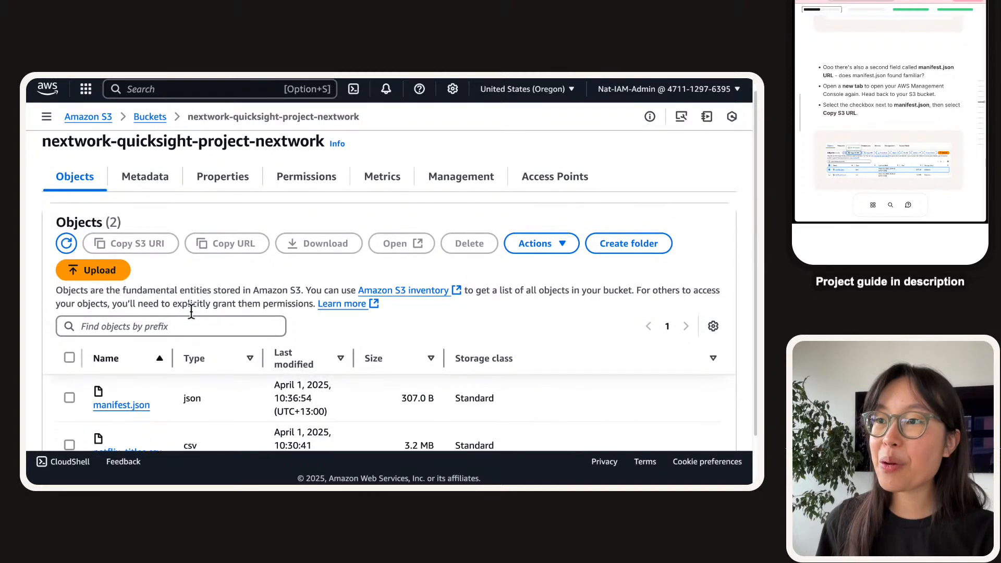
drag(173, 312, 252, 312)
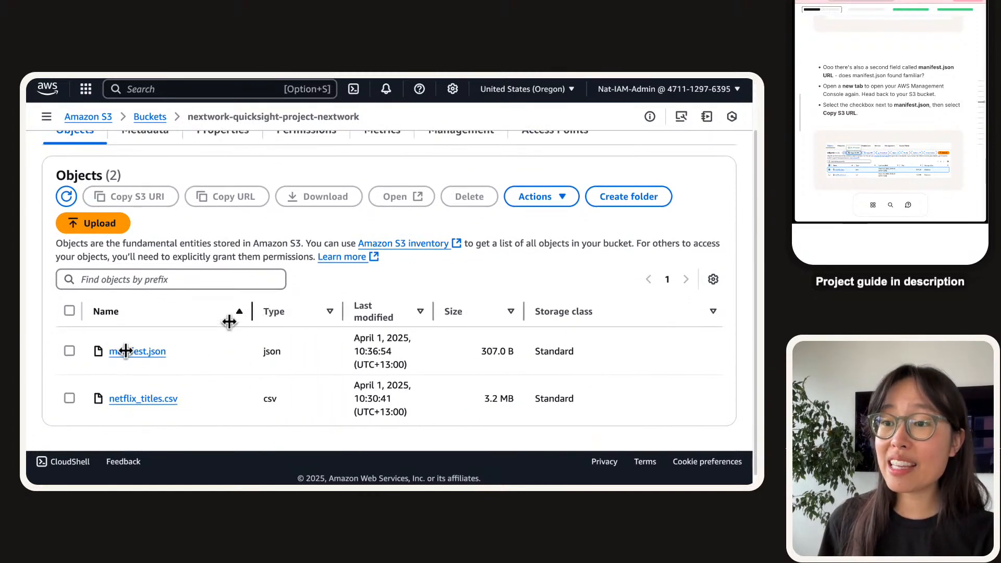
click(70, 351)
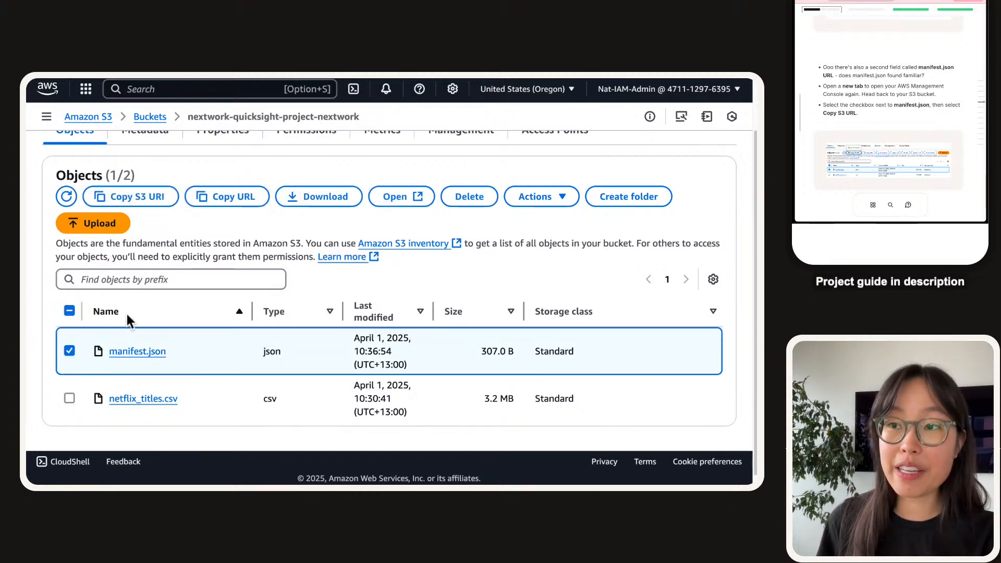
click(155, 204)
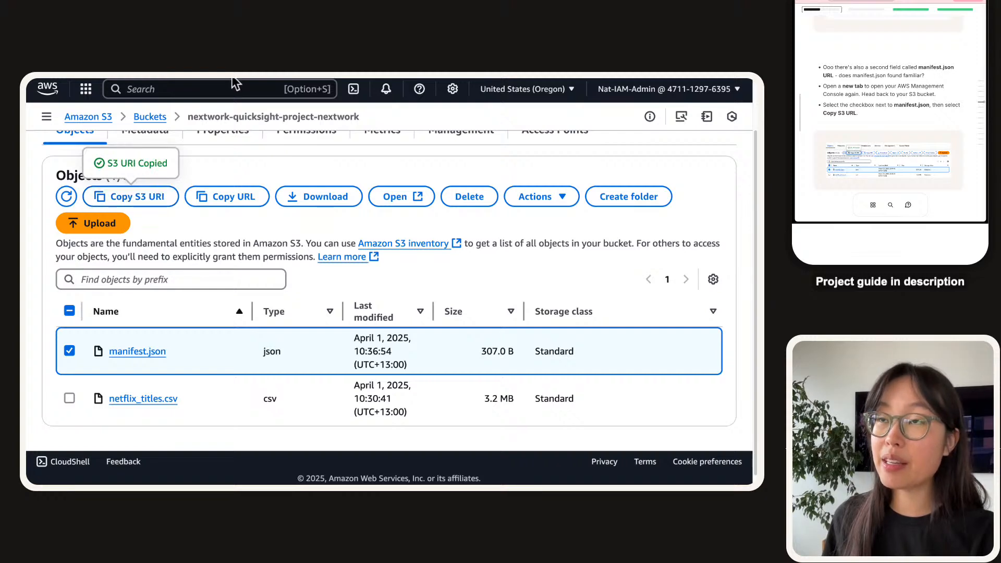
mouse_move(234, 83)
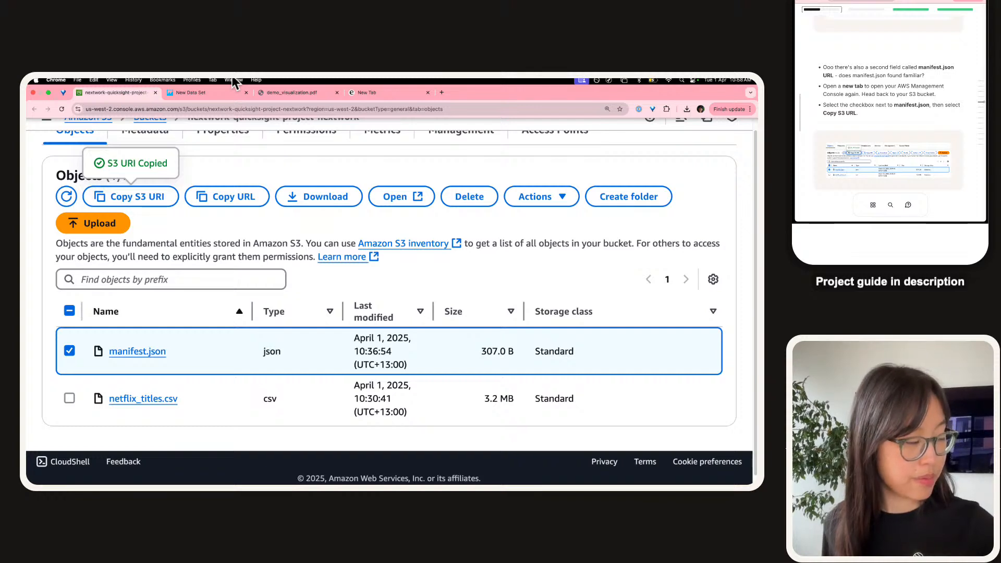
Paste the manifest.json S3 URI as the manifest URL and connect the kaggle-netflix-data source.
click(204, 96)
key(super+v)
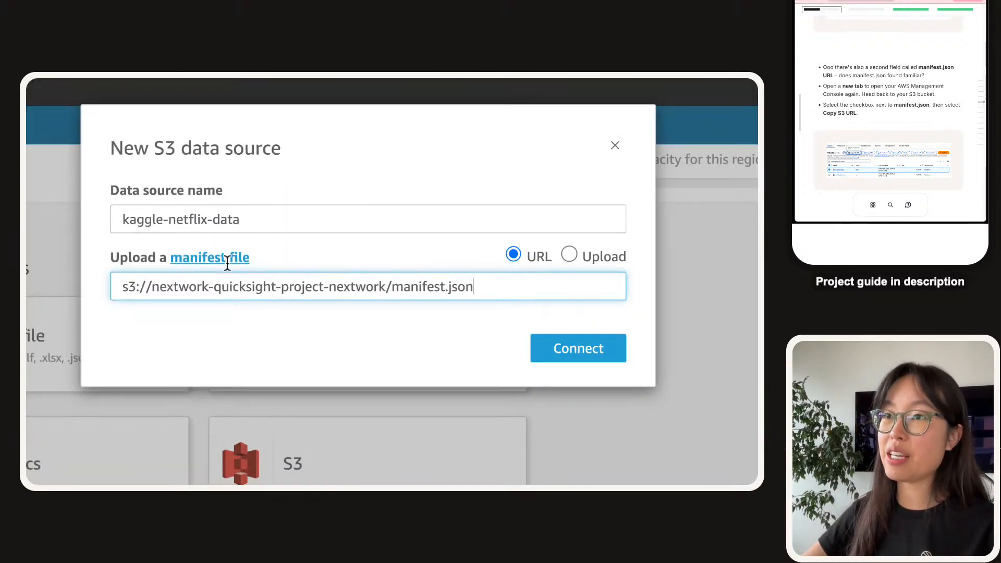
click(296, 303)
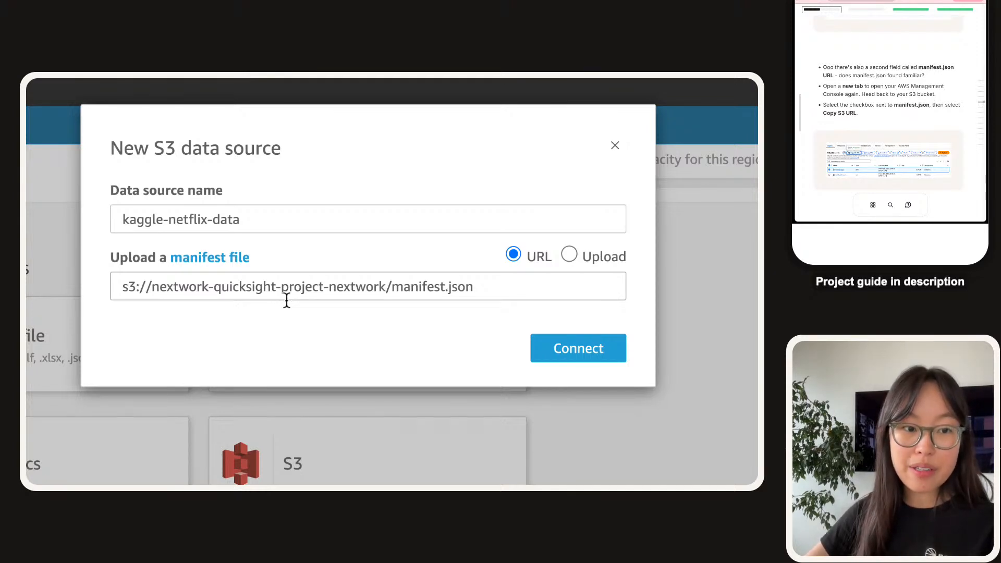
click(570, 355)
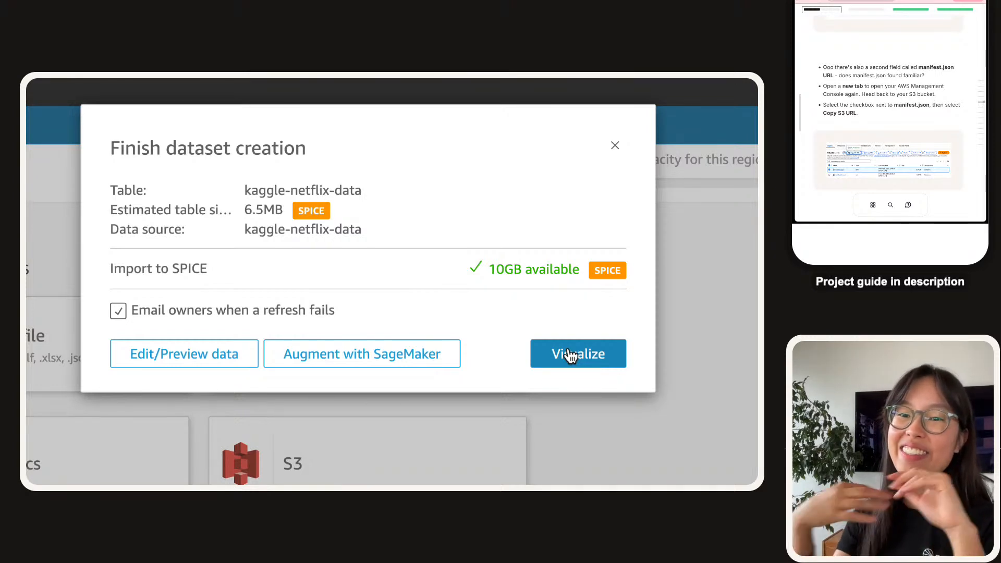
mouse_move(409, 81)
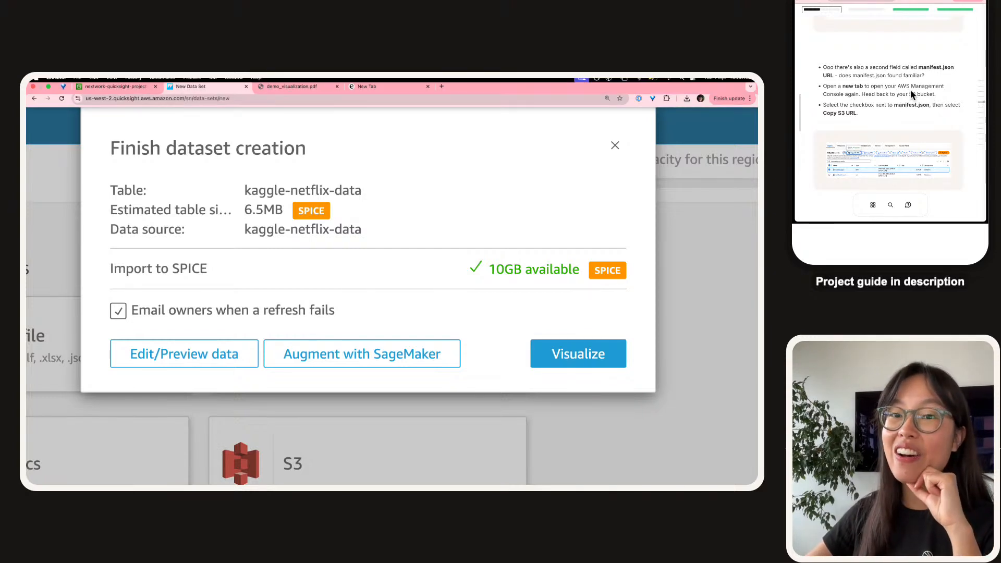
scroll(902, 101, down, 5)
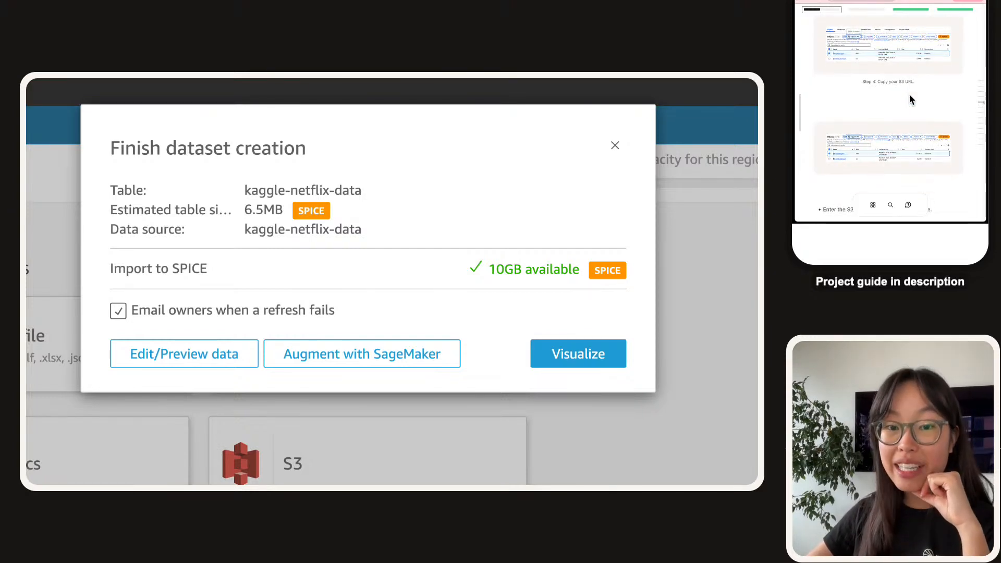
scroll(910, 96, up, 1)
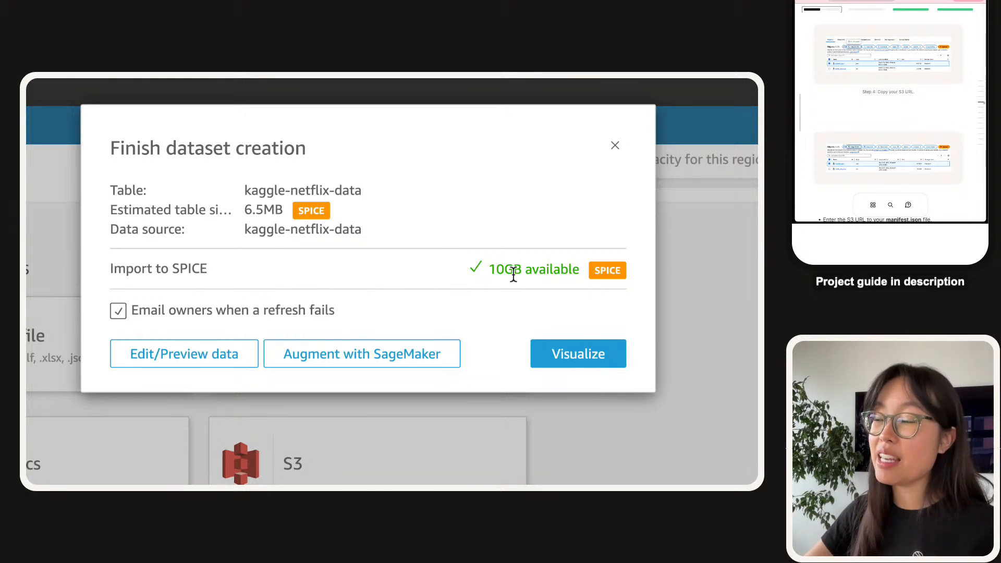
triple_click(547, 273)
click(522, 276)
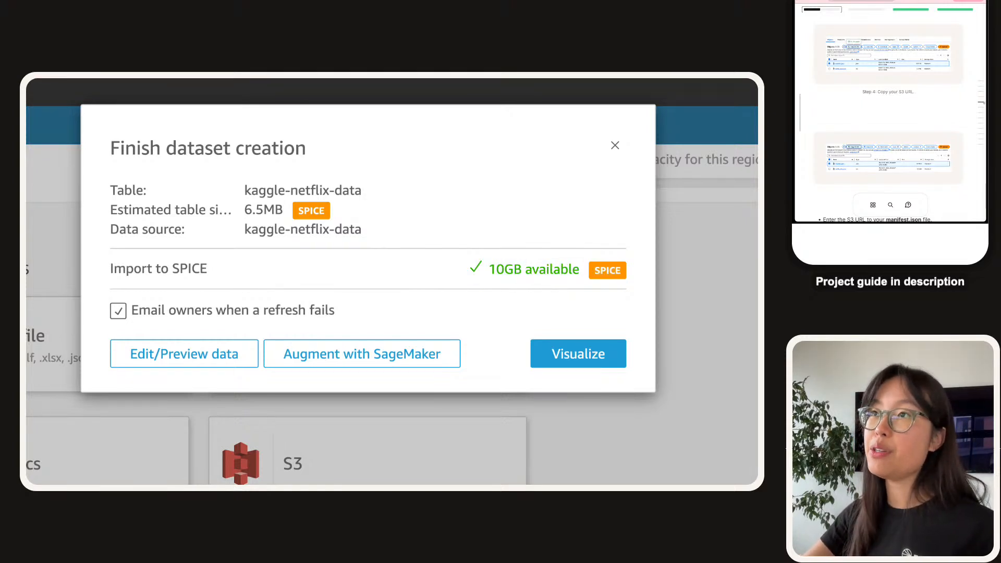
Read the guide's Not enough SPICE capacity troubleshooting.
click(293, 82)
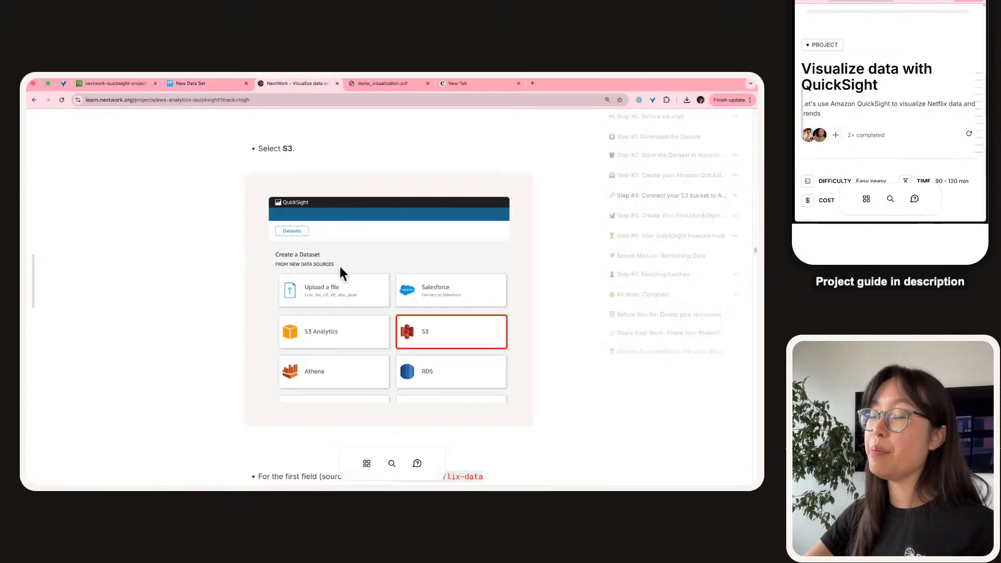
scroll(339, 264, down, 20)
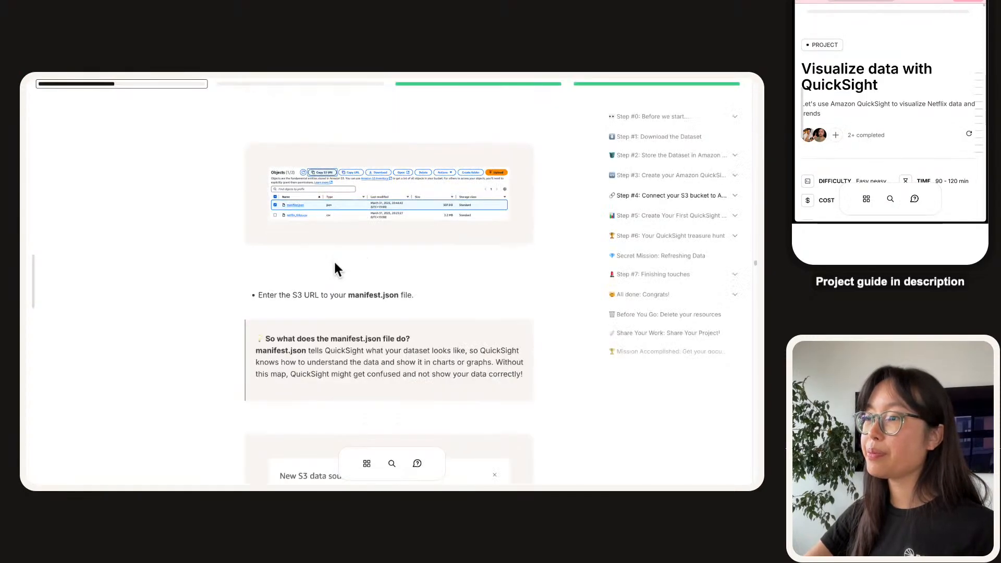
scroll(335, 265, down, 5)
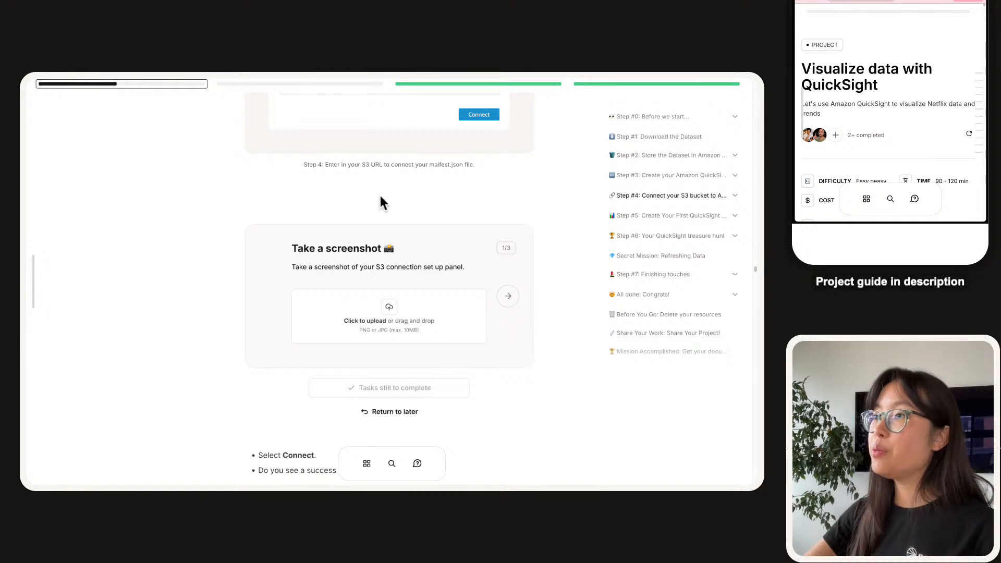
scroll(381, 204, down, 5)
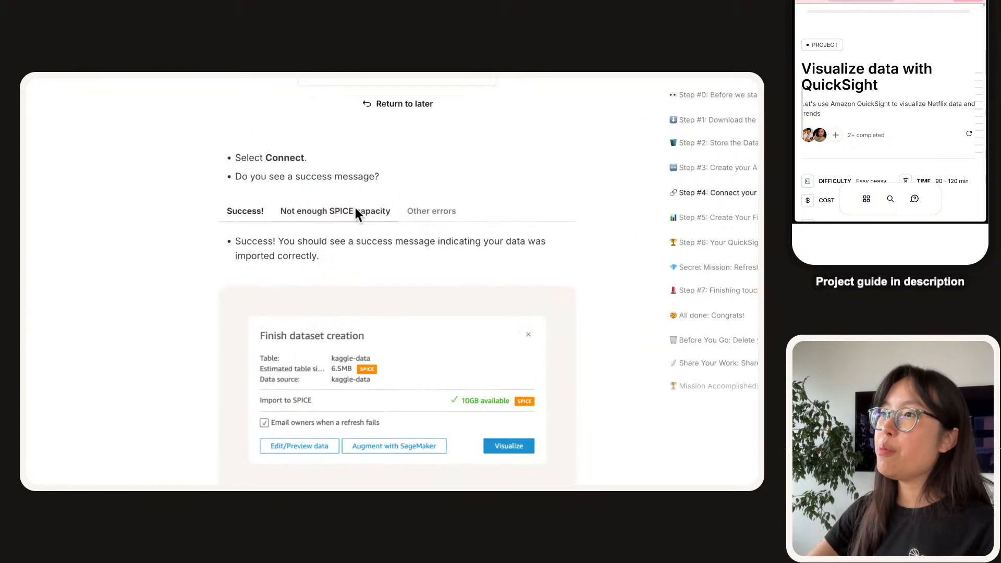
scroll(345, 209, down, 1)
click(337, 171)
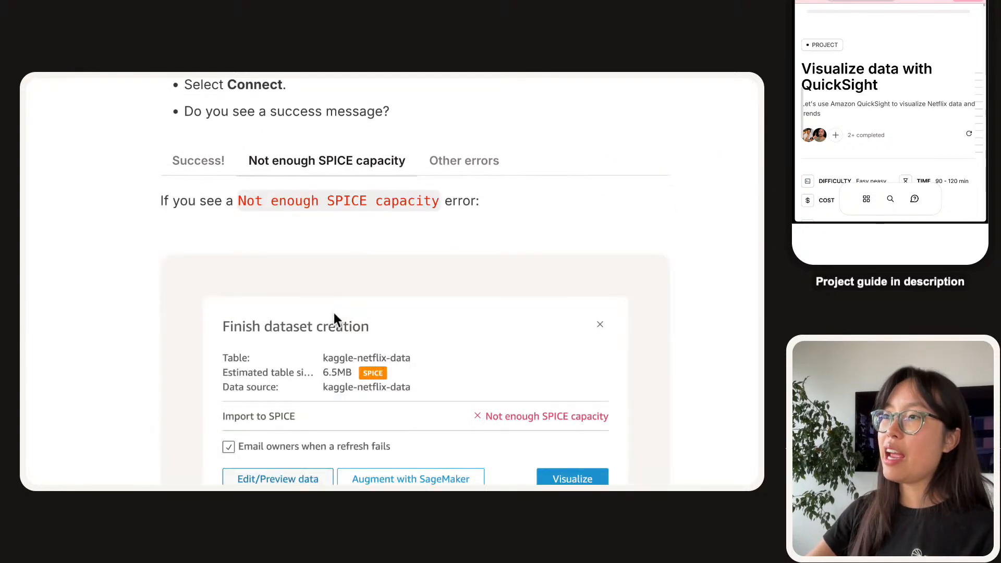
scroll(335, 308, down, 2)
scroll(555, 318, down, 1)
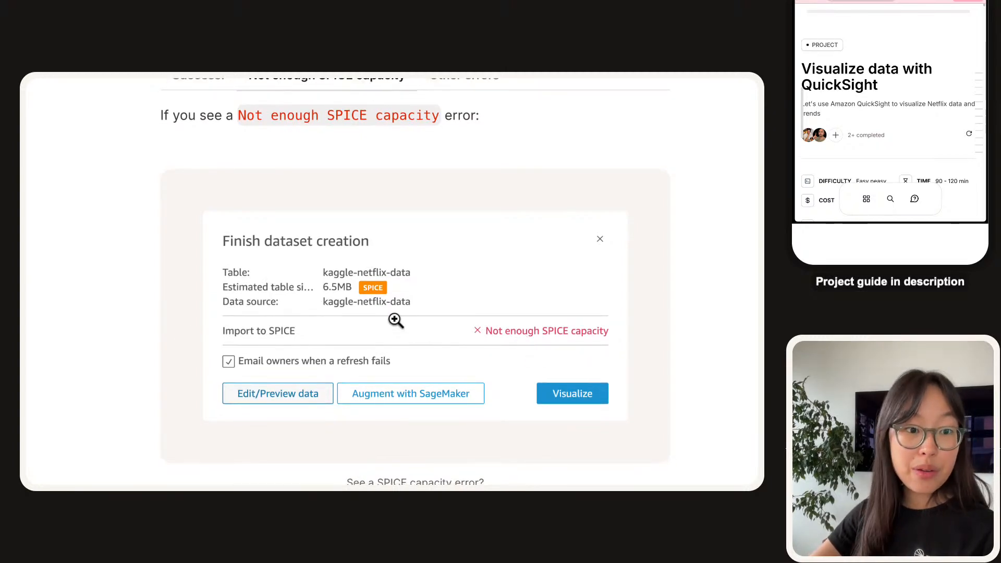
scroll(391, 261, down, 5)
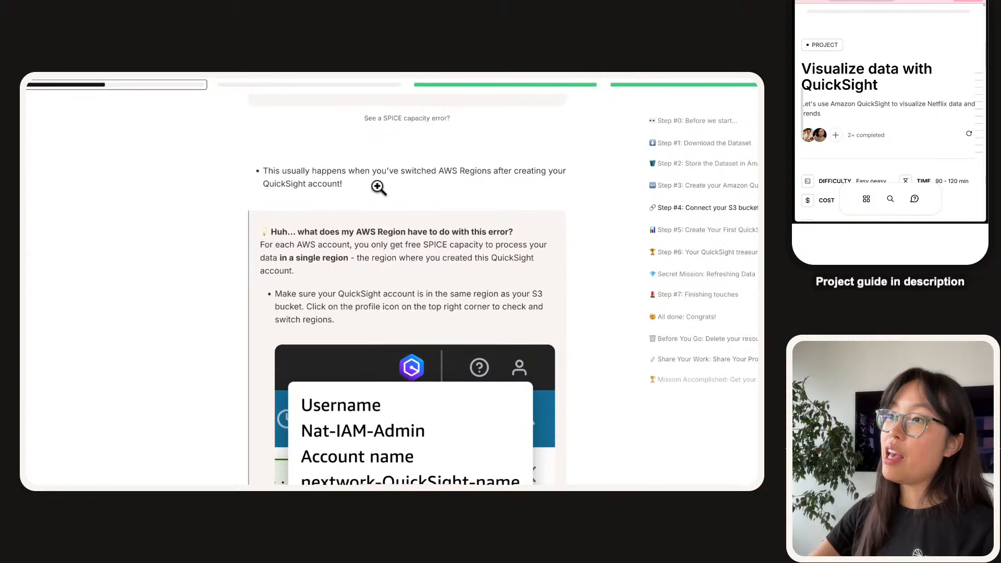
scroll(383, 208, up, 3)
scroll(380, 225, up, 2)
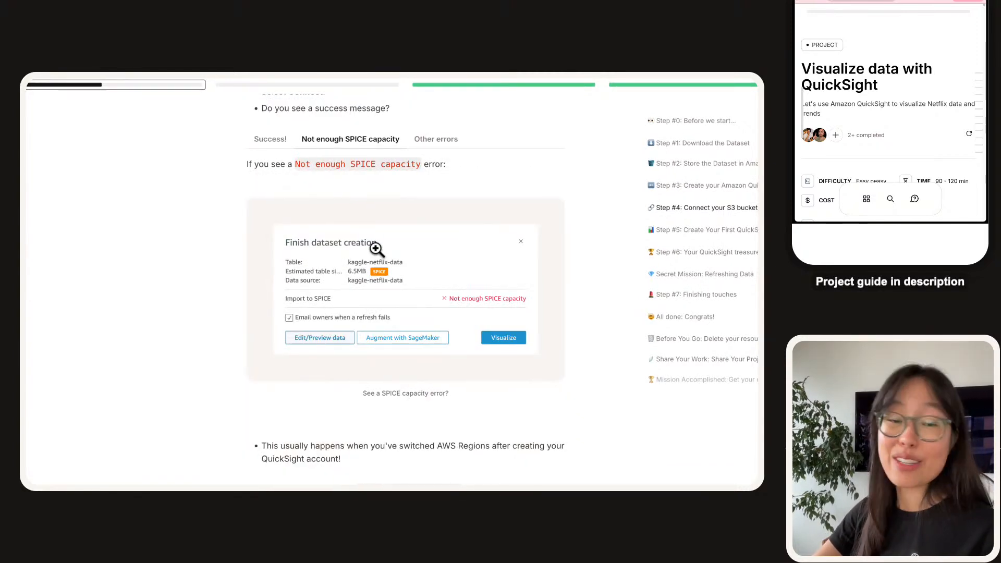
scroll(376, 248, down, 20)
scroll(377, 250, down, 15)
scroll(377, 251, down, 15)
scroll(377, 250, down, 3)
scroll(375, 248, up, 10)
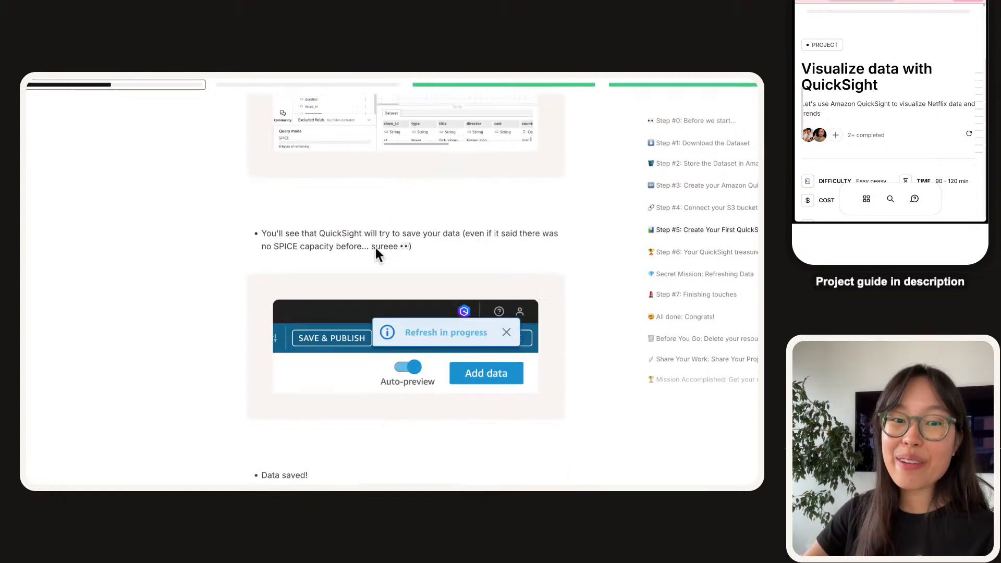
scroll(376, 248, up, 15)
scroll(377, 251, up, 5)
scroll(406, 252, down, 6)
mouse_move(194, 99)
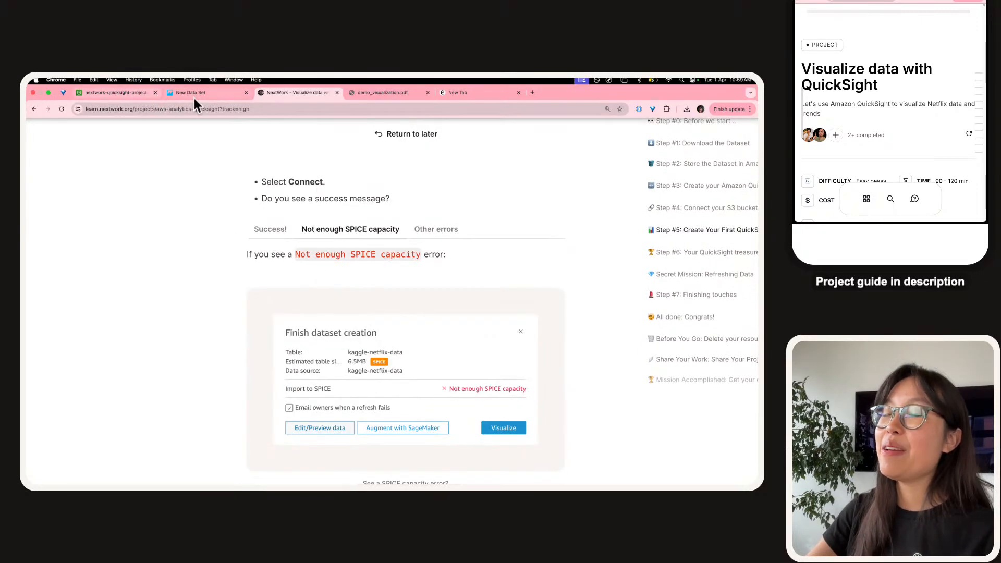
scroll(274, 229, down, 1)
Enlarge the Finish dataset creation screenshot, then return to QuickSight's dataset dialog.
click(496, 355)
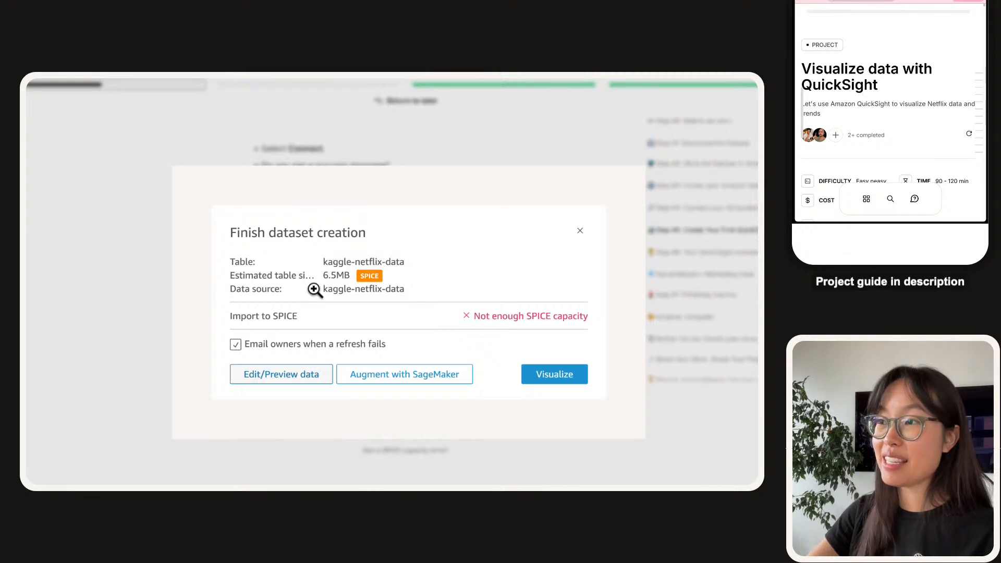
click(119, 266)
mouse_move(261, 75)
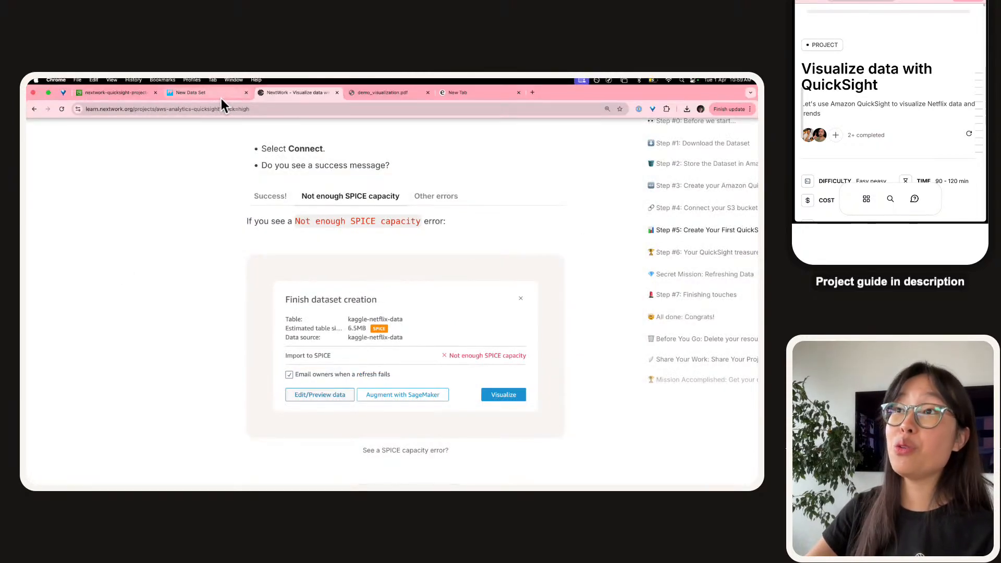
click(221, 97)
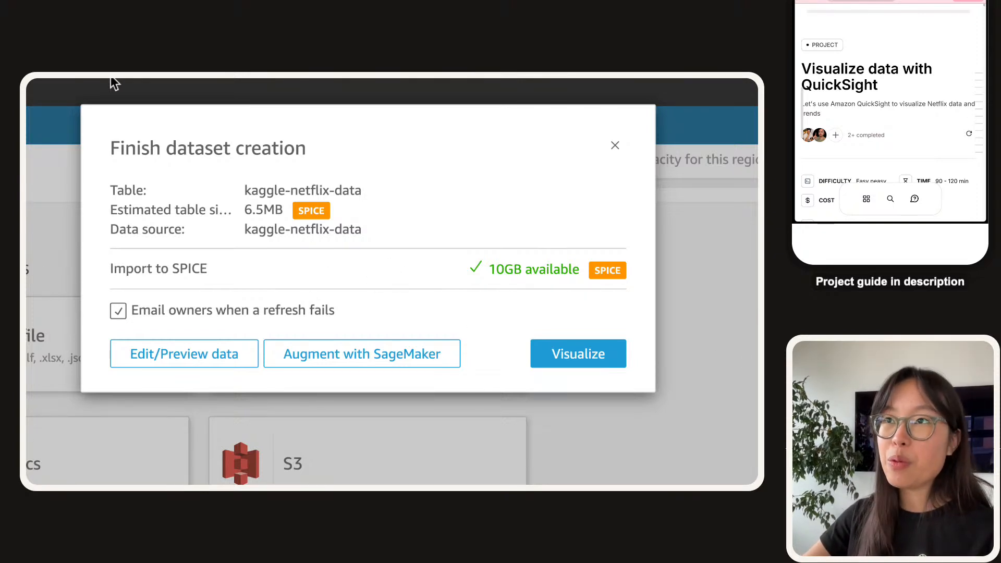
Create a kaggle-netflix-data analysis with Visualize and glance at the S3 and guide tabs.
click(587, 358)
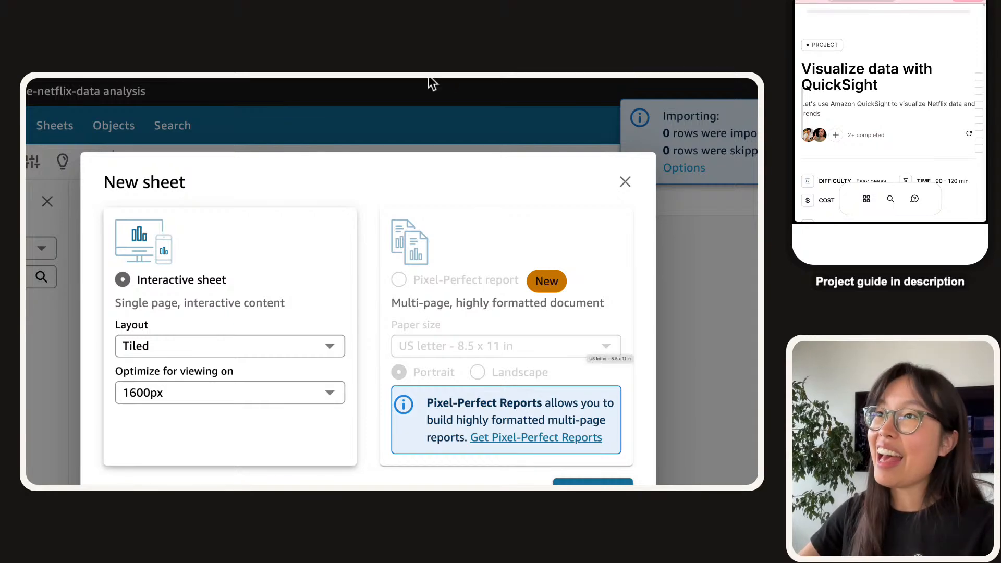
click(130, 92)
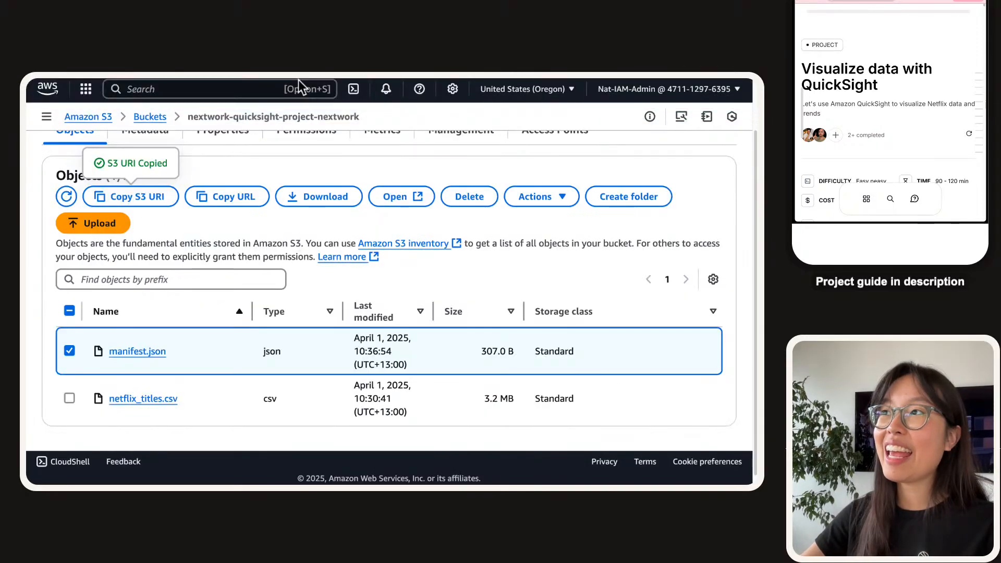
click(290, 90)
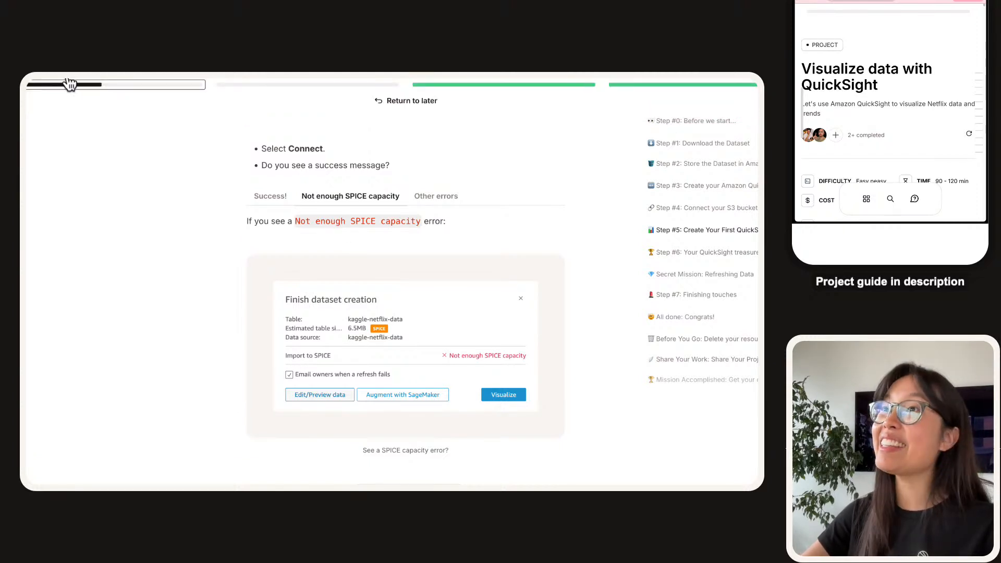
mouse_move(169, 89)
click(204, 93)
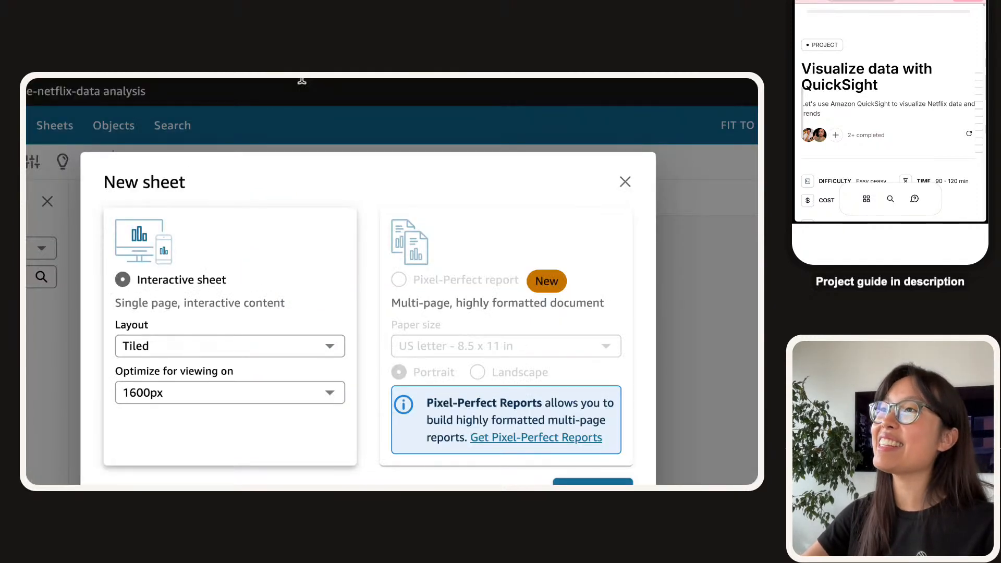
Show the guide's Other errors troubleshooting on permission and invalid manifest JSON errors.
click(305, 93)
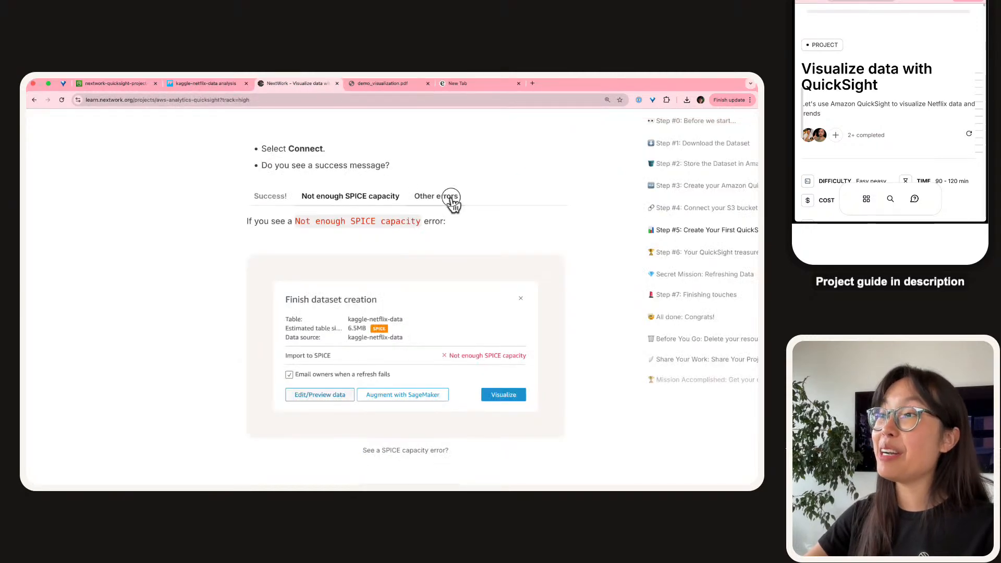
click(455, 205)
scroll(454, 260, down, 1)
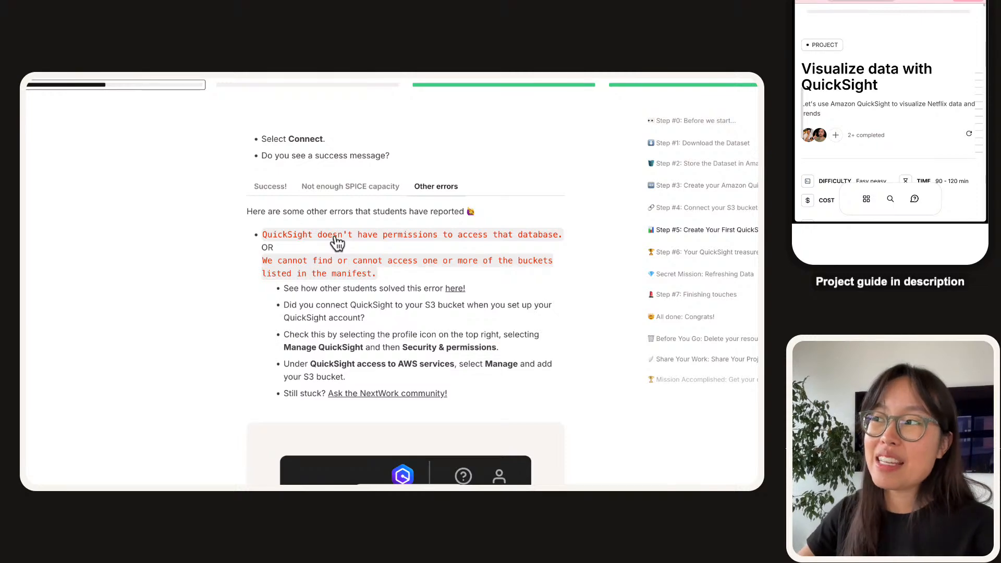
scroll(350, 269, down, 10)
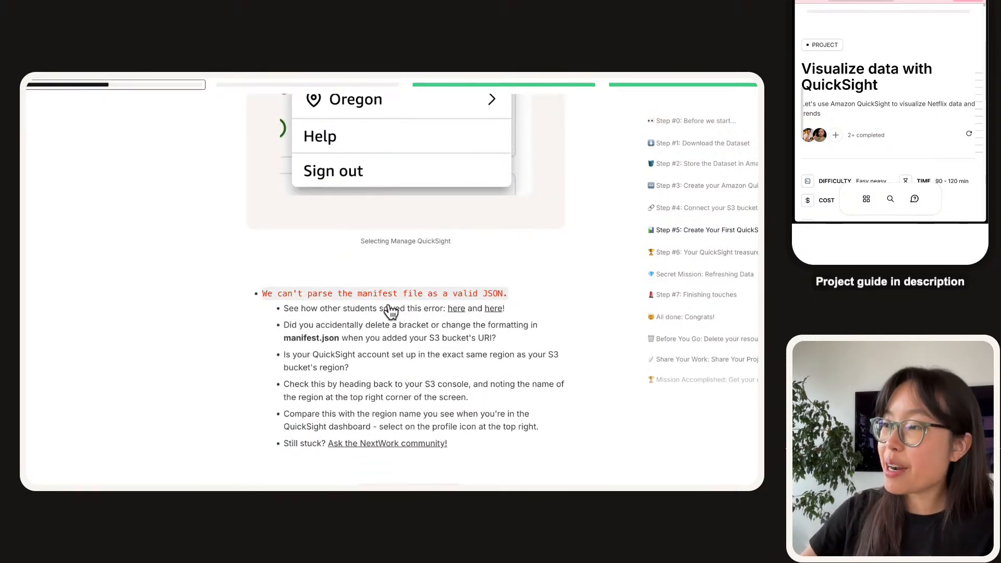
scroll(421, 305, down, 5)
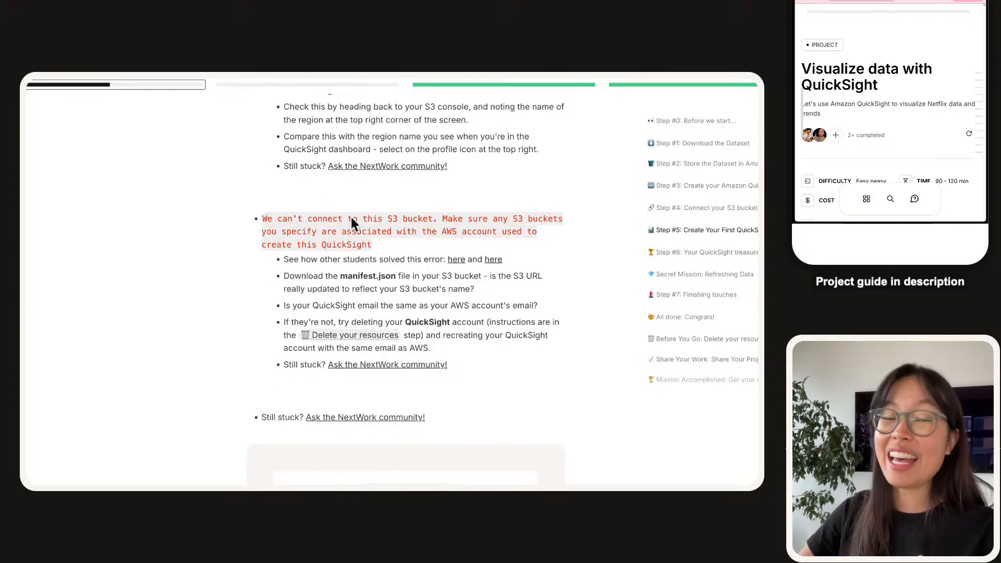
scroll(354, 224, down, 1)
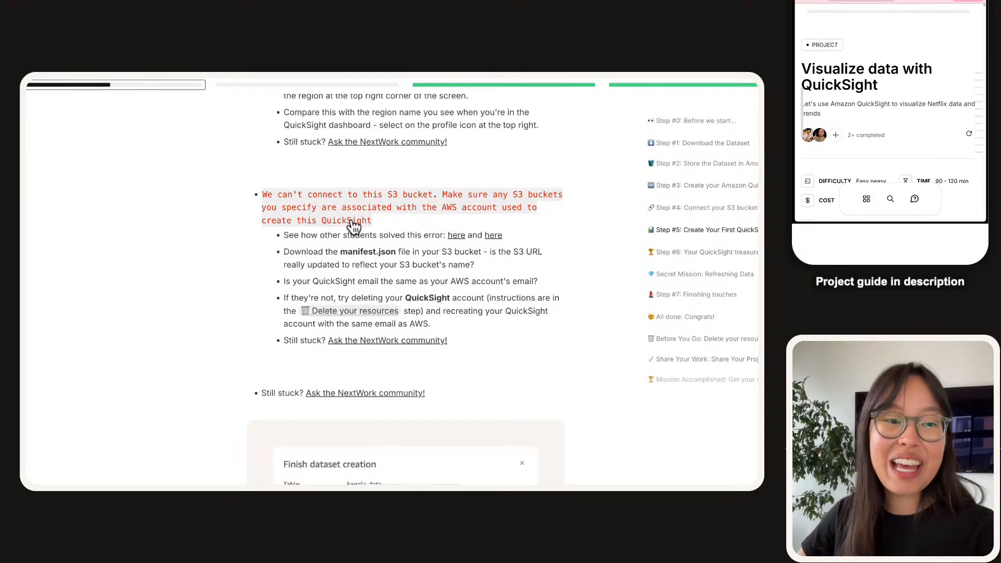
scroll(352, 247, up, 1)
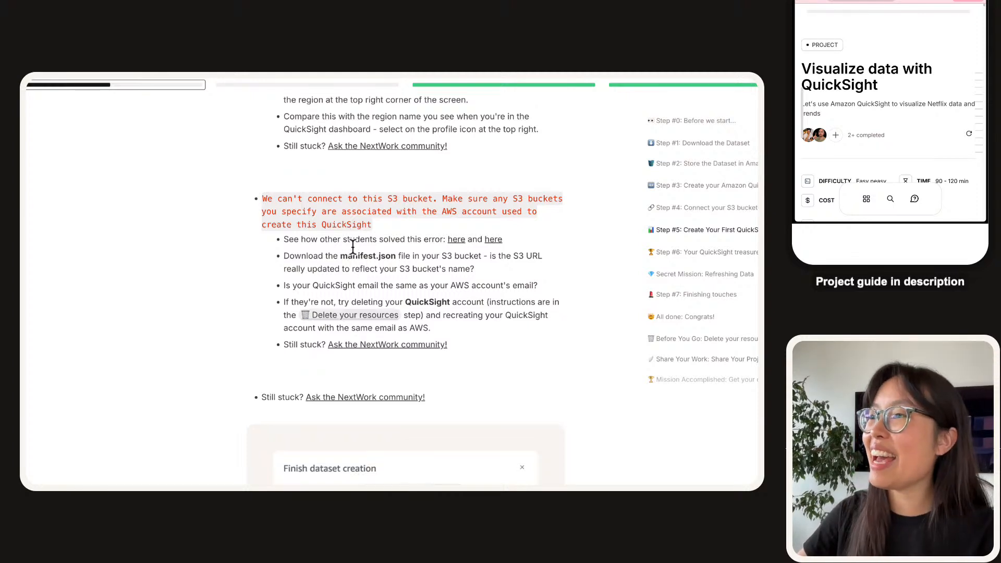
drag(450, 356, 215, 222)
scroll(224, 235, up, 1)
scroll(220, 278, up, 1)
scroll(219, 277, up, 2)
drag(490, 352, 223, 196)
click(440, 429)
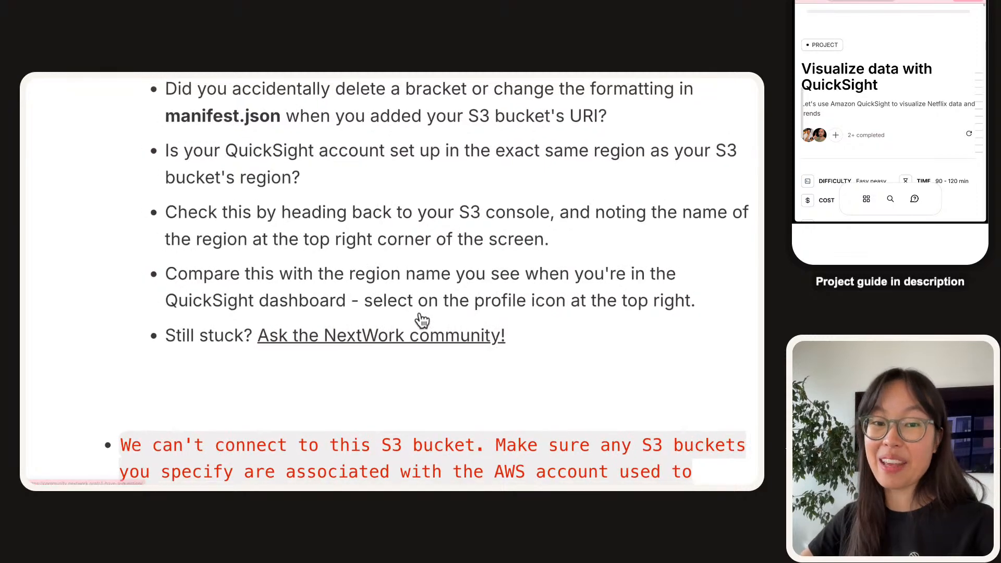
scroll(358, 365, up, 10)
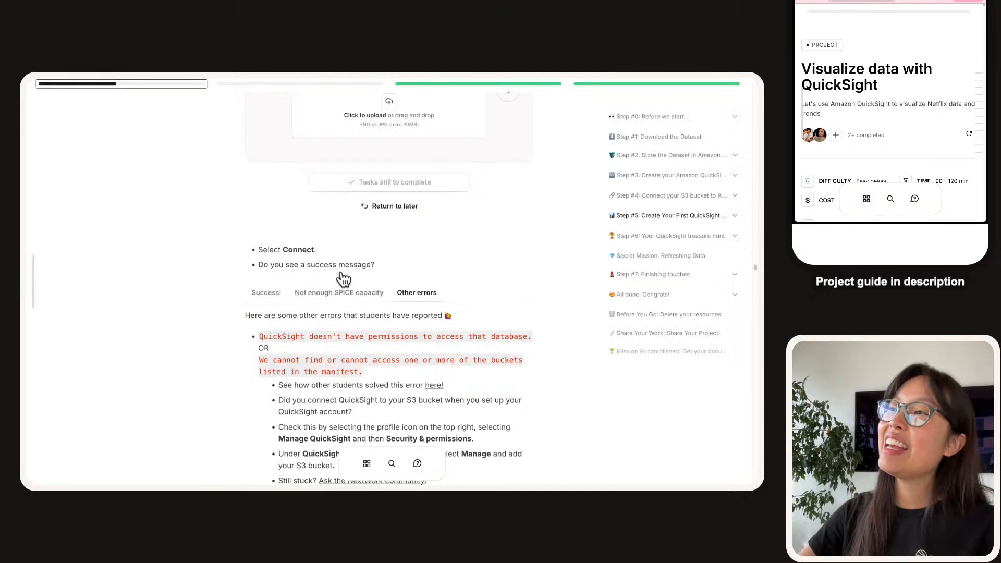
Read the guide's Success! instructions and enlarge the Finish dataset creation screenshot.
click(272, 297)
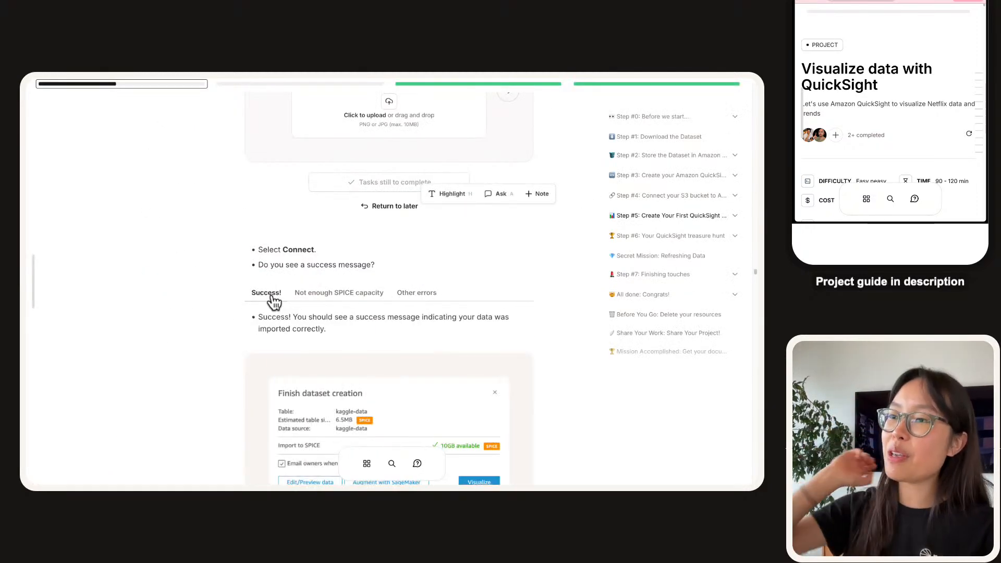
scroll(275, 302, down, 3)
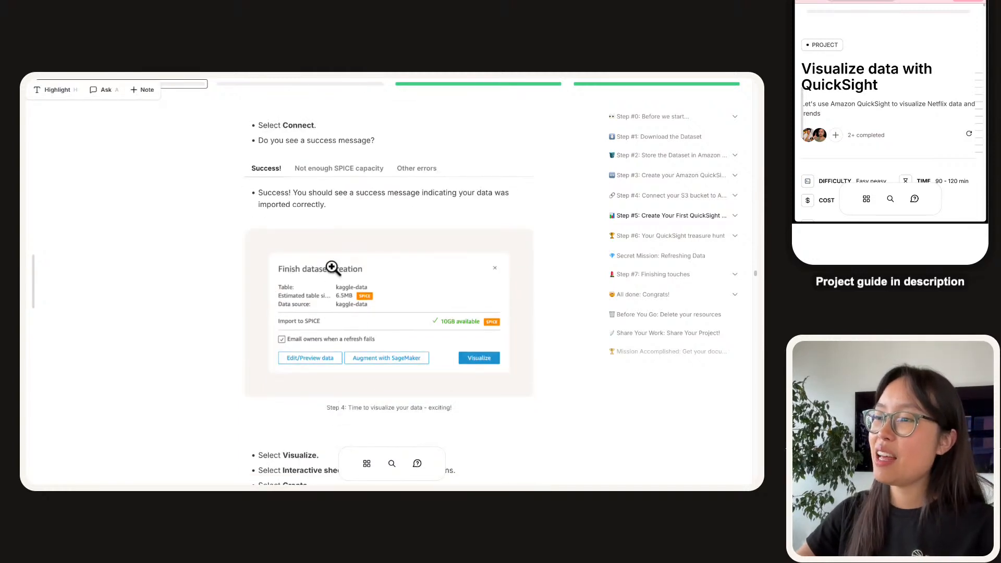
click(404, 336)
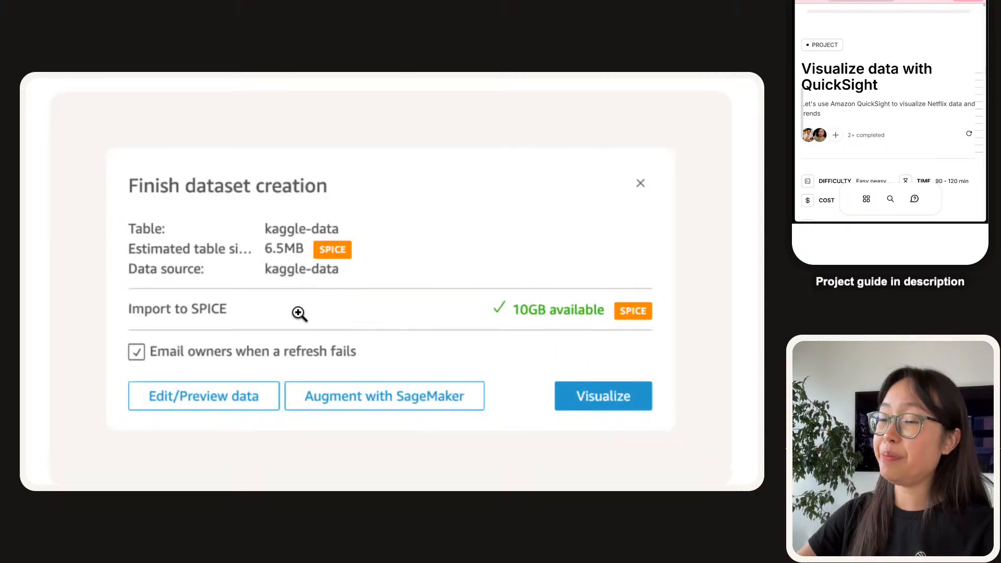
click(299, 313)
scroll(313, 319, down, 4)
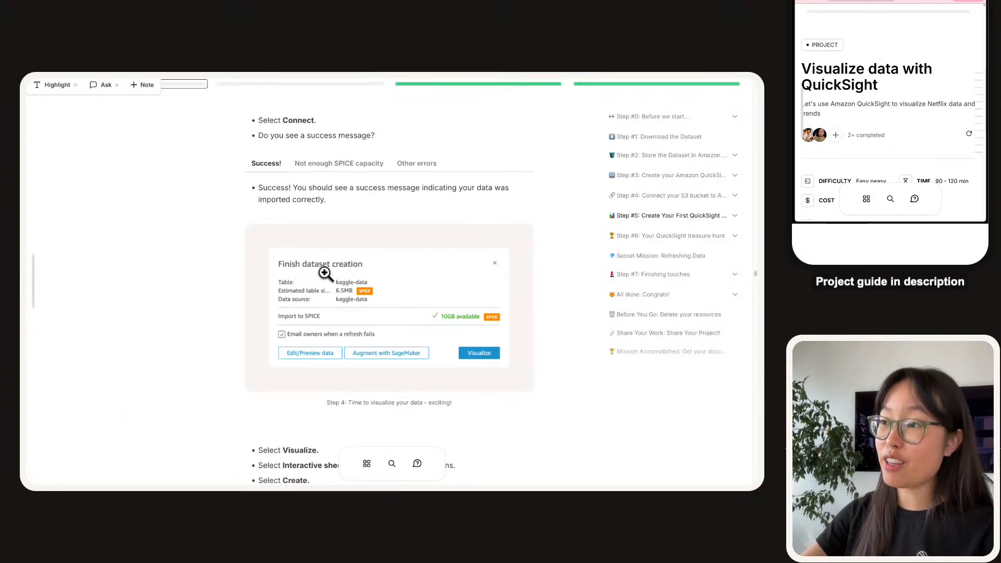
scroll(277, 261, down, 3)
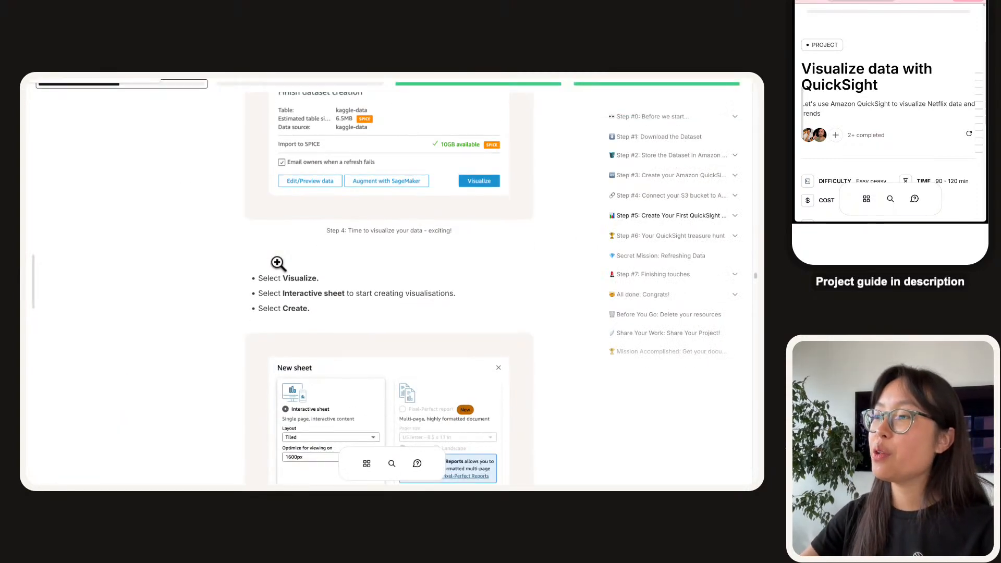
scroll(275, 261, down, 3)
Check the QuickSight analysis, then scroll back up to the guide's documentation questions.
mouse_move(169, 88)
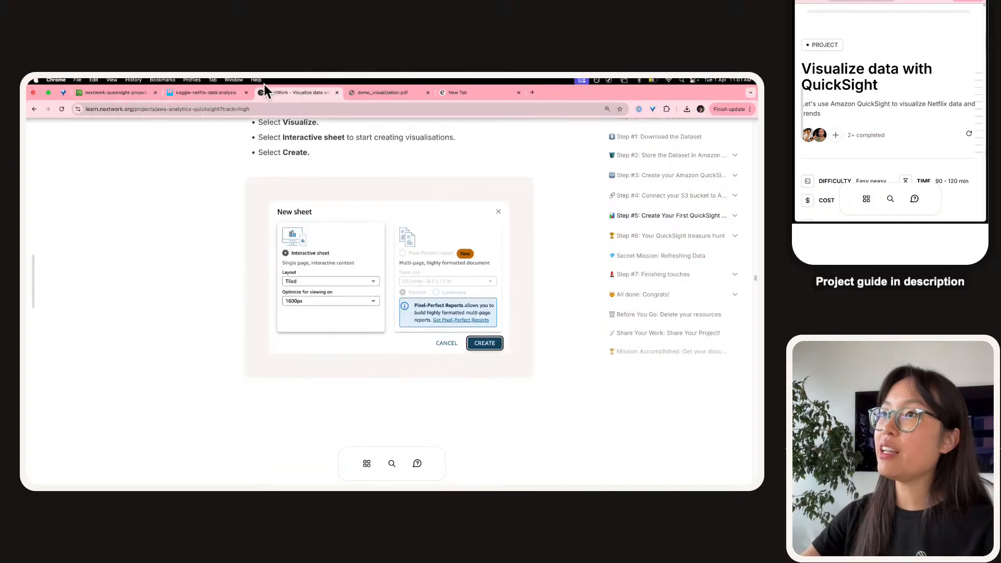
click(221, 92)
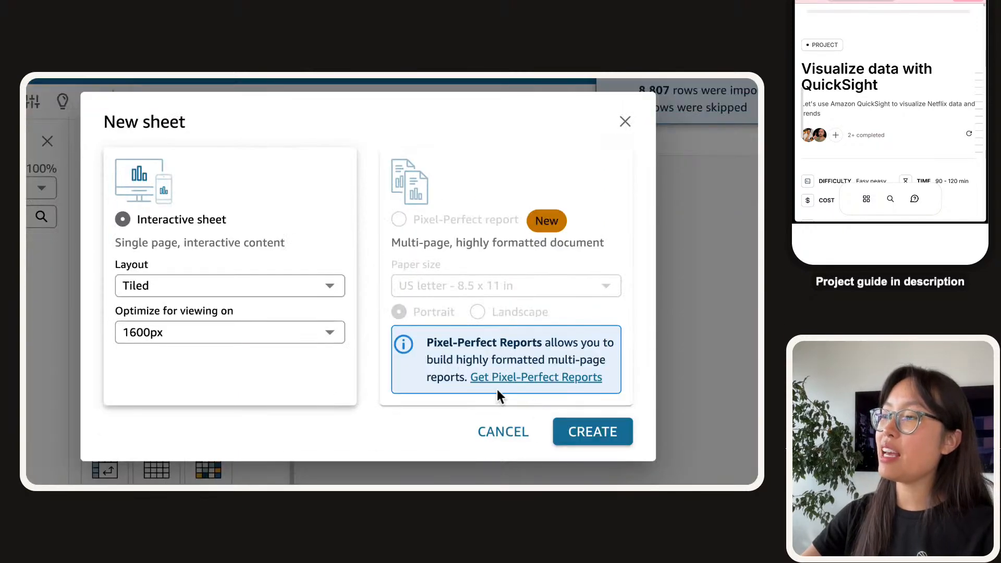
click(266, 89)
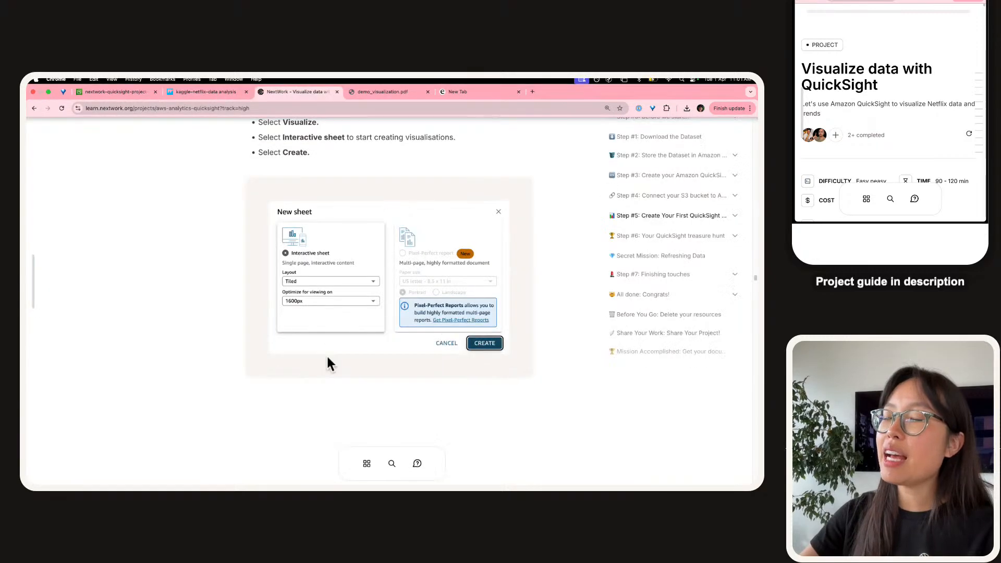
scroll(310, 383, up, 2)
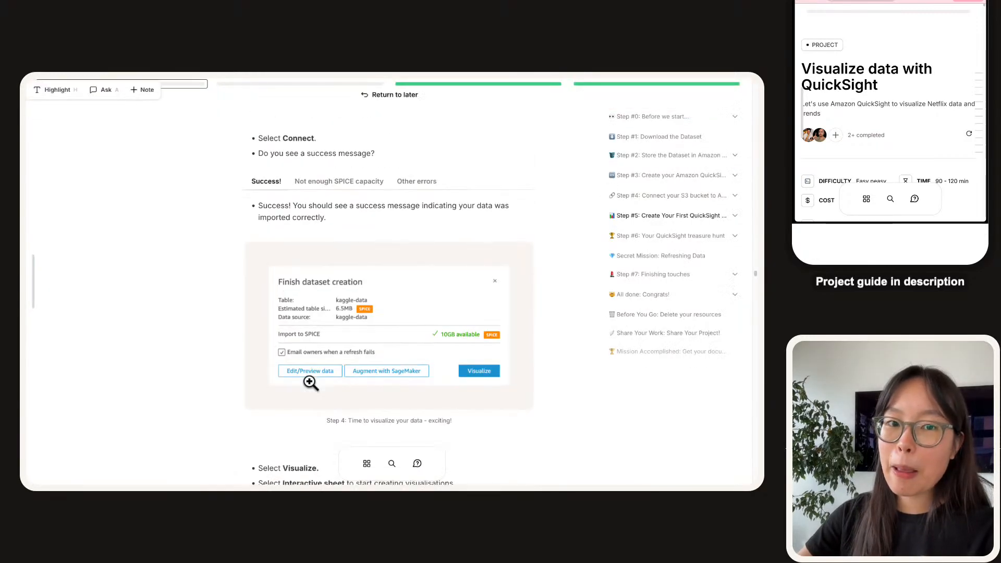
scroll(311, 382, up, 5)
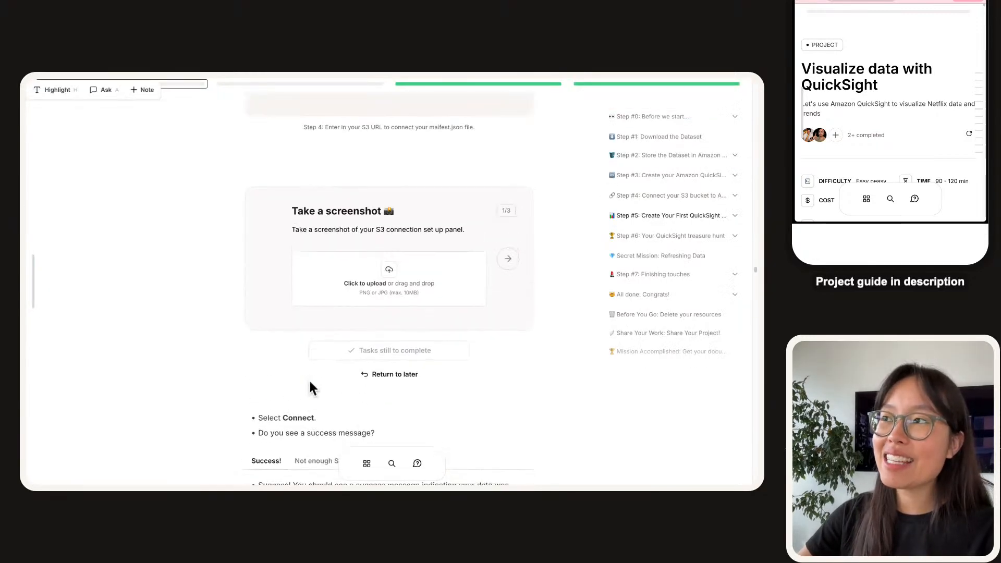
scroll(310, 385, up, 1)
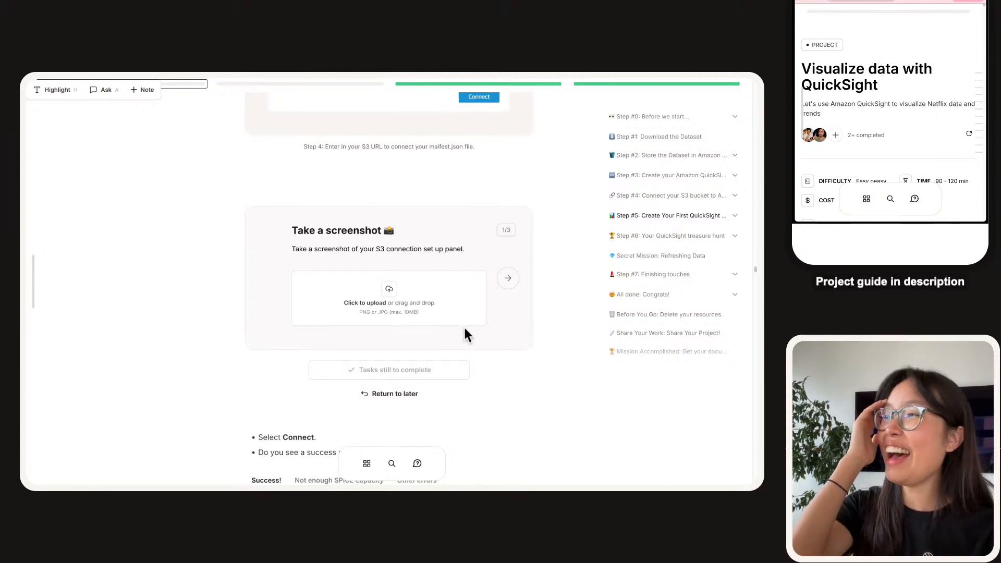
Page through the documentation questions back to the screenshot upload, then return to the analysis.
click(504, 282)
click(505, 286)
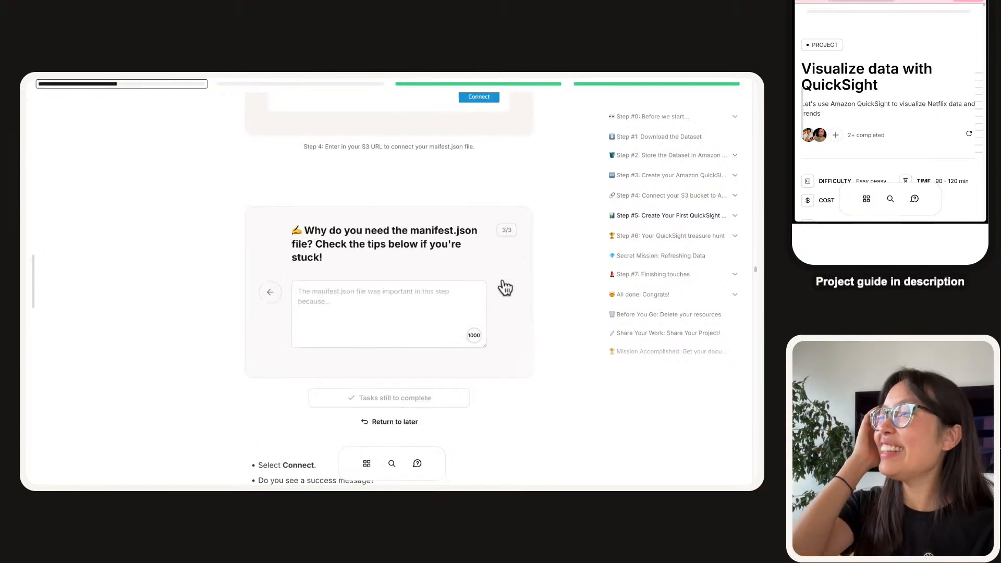
click(270, 286)
click(271, 285)
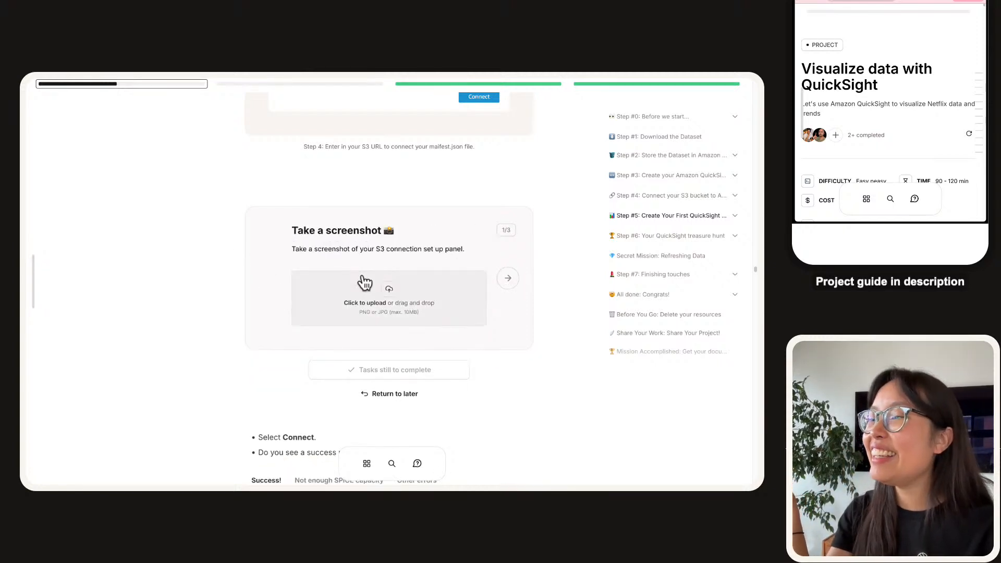
scroll(331, 226, down, 2)
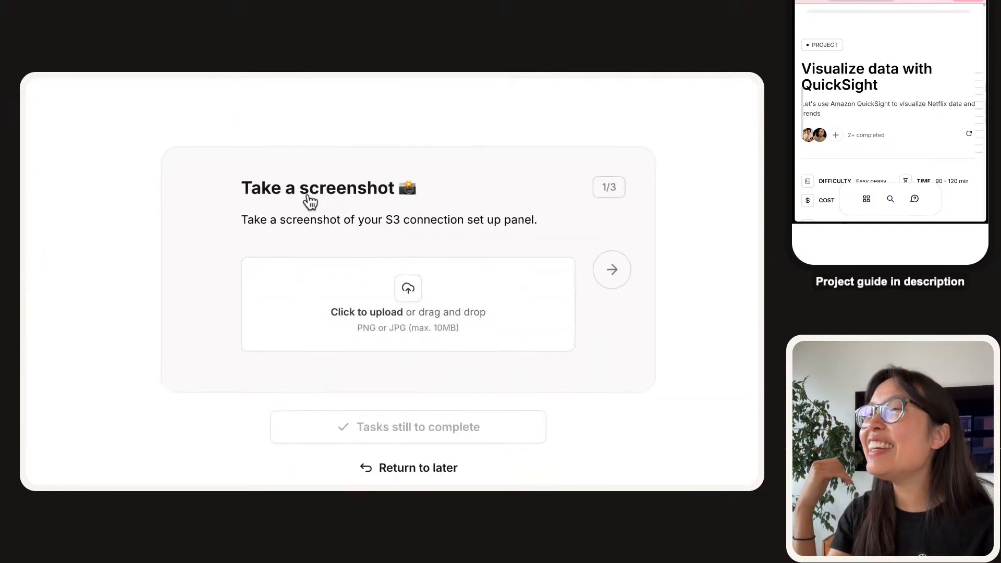
click(205, 92)
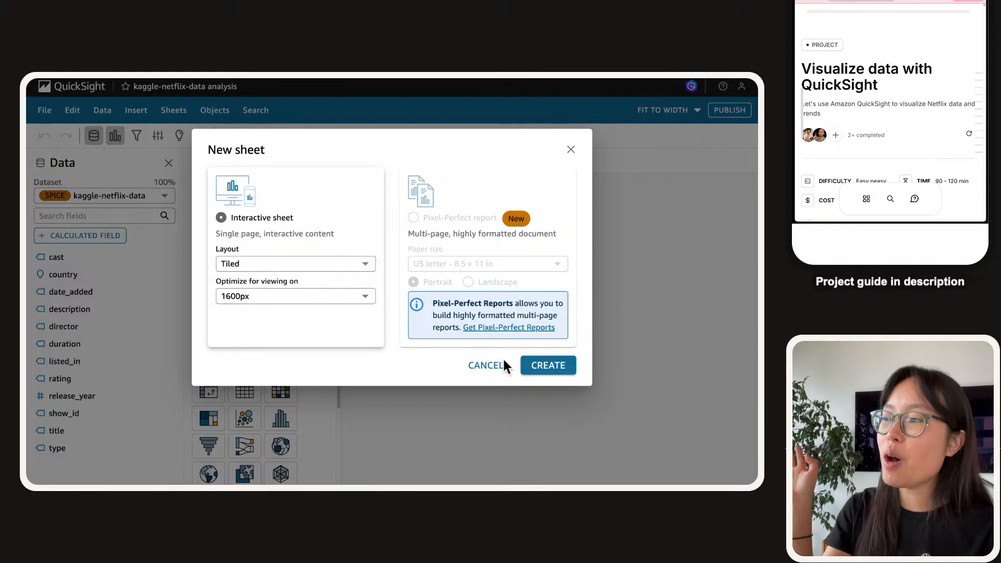
Create Sheet 1 as an interactive sheet and go to the QuickSight Analyses list.
click(570, 365)
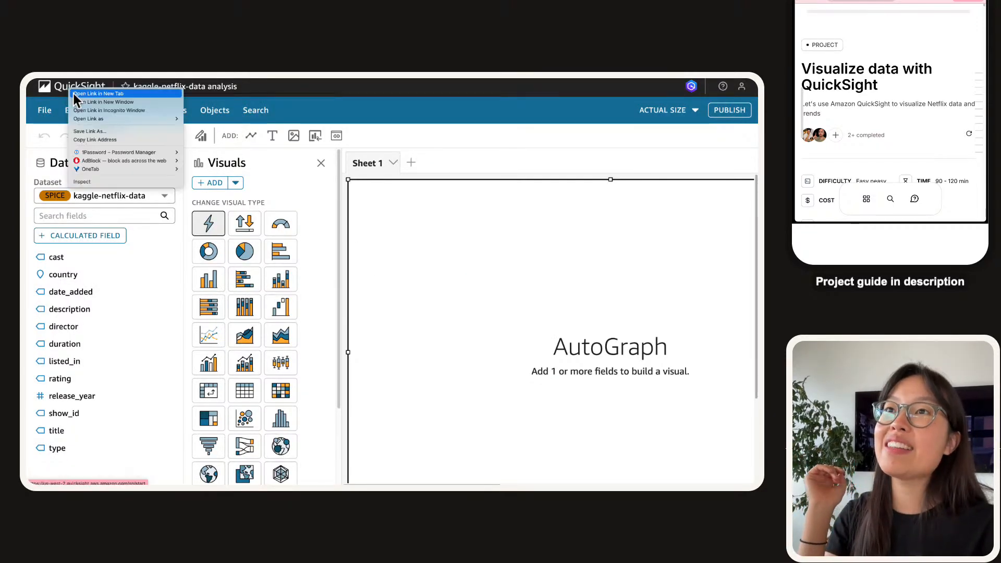
click(269, 85)
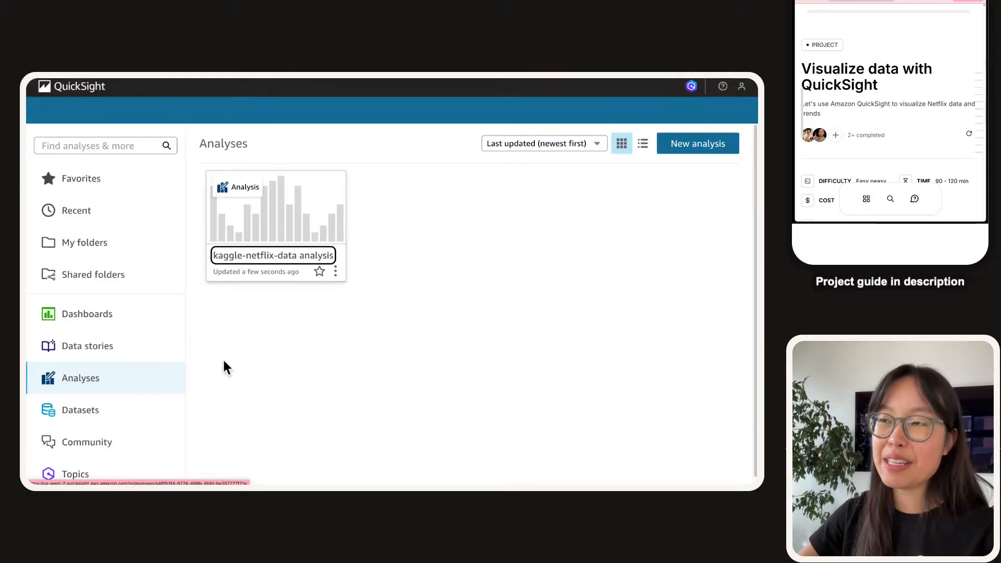
Start a new S3 dataset named kaggle-netflix-data and paste the manifest file's S3 URL.
click(62, 418)
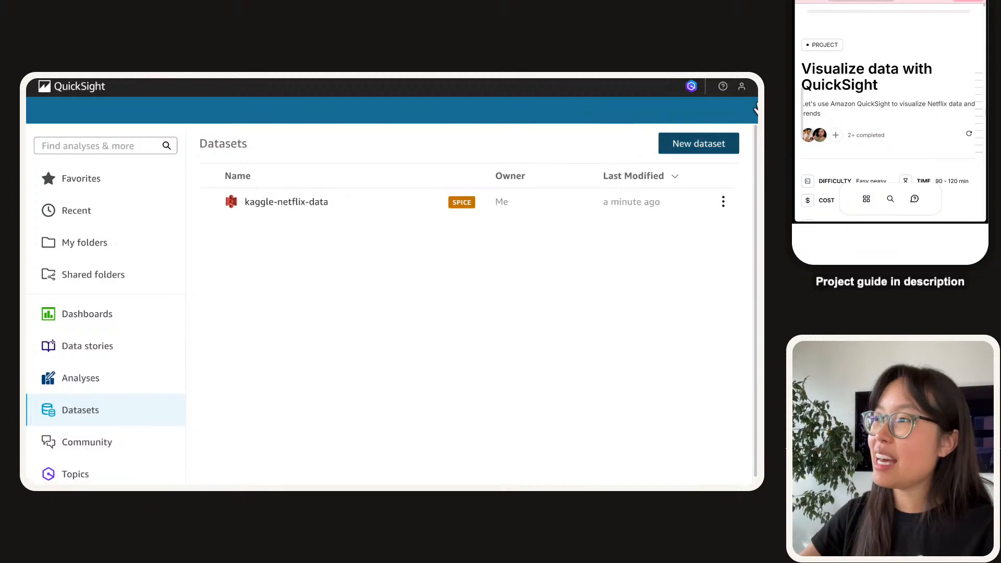
click(708, 140)
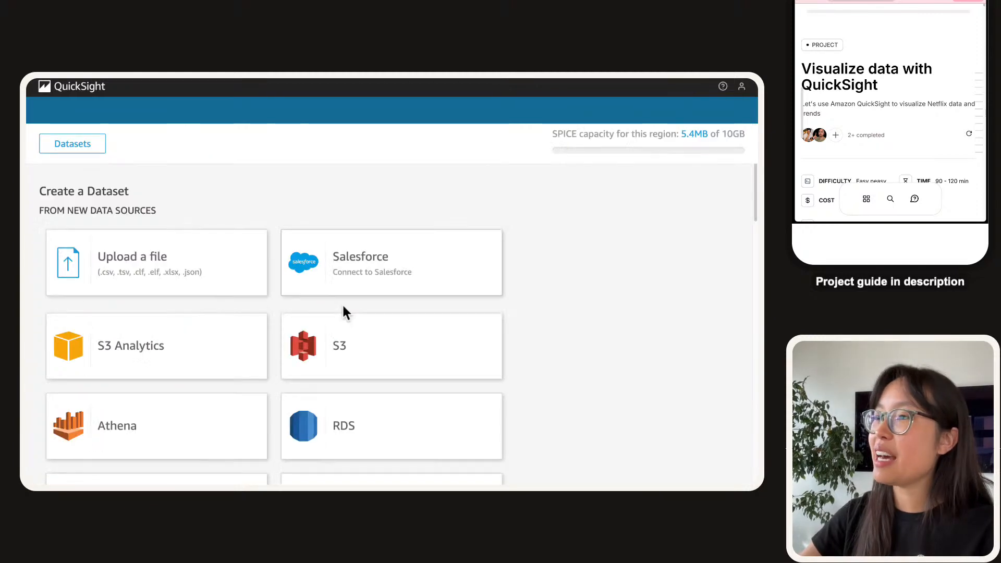
click(351, 350)
click(293, 175)
text(kag)
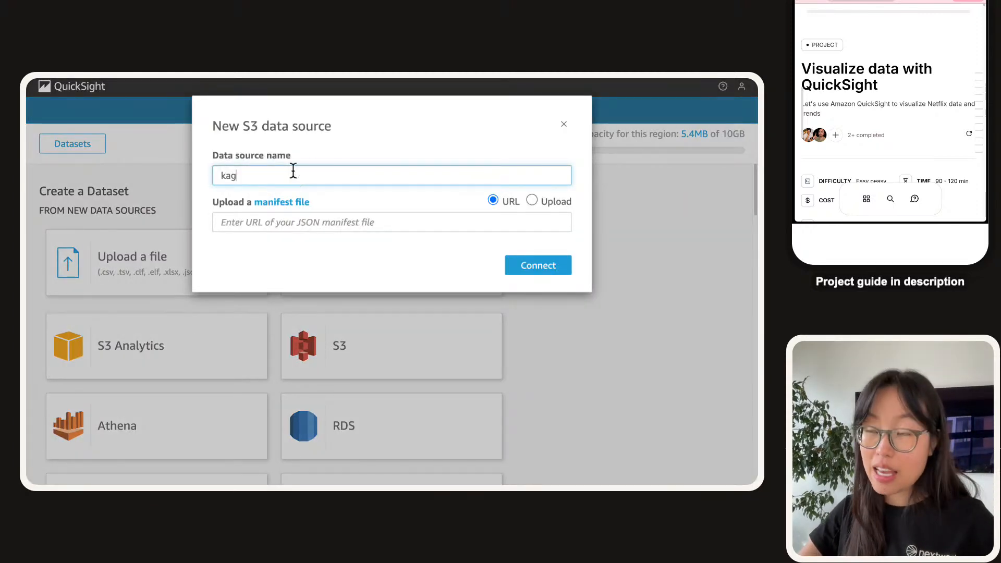
text(glpenetf)
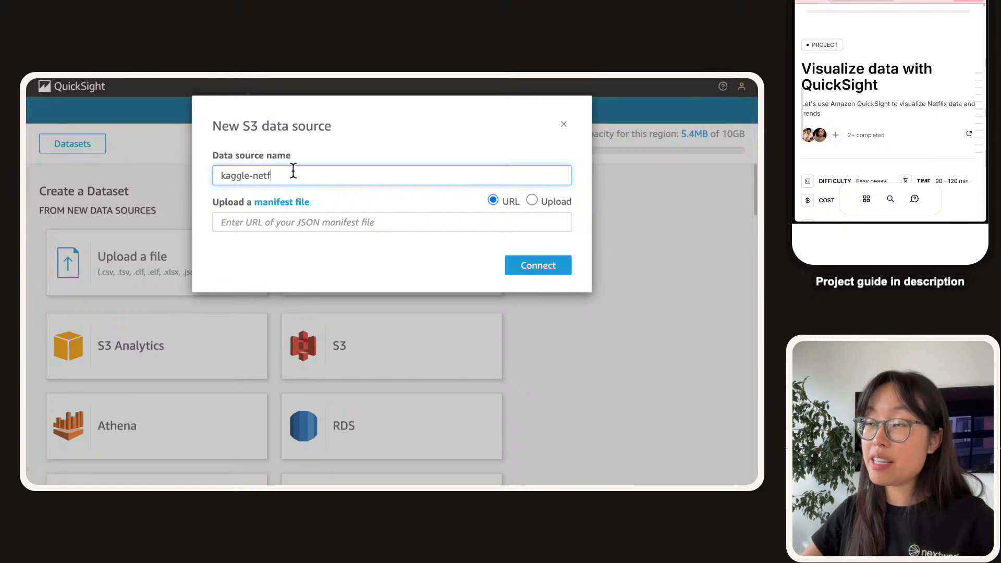
text(lix-data)
click(305, 221)
text(s3://nextwork-quicksight-project-nextwork/manifest.json)
click(383, 146)
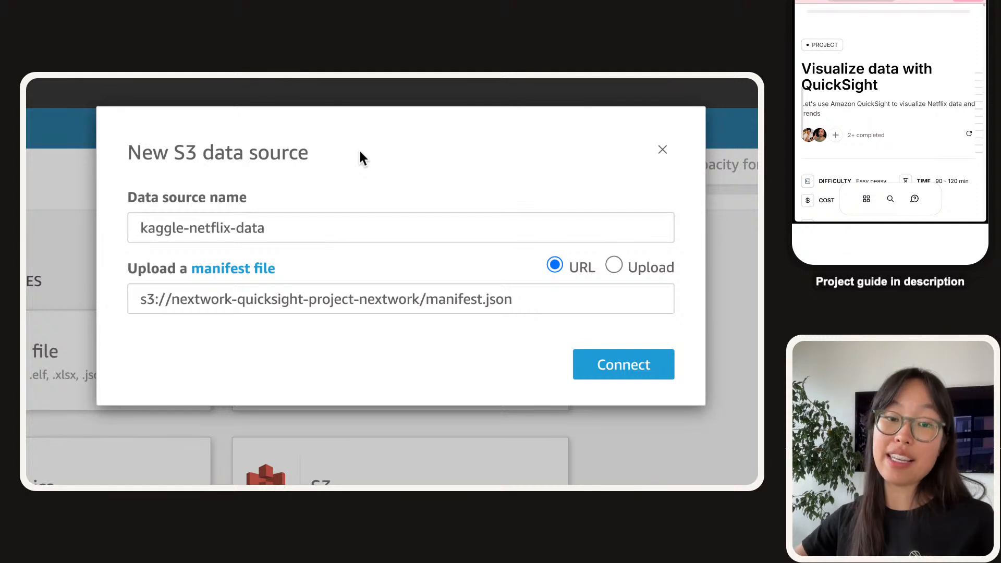
Screenshot the New S3 data source dialog and return to the NextWork guide.
key(super+shift+4)
drag(104, 111, 703, 402)
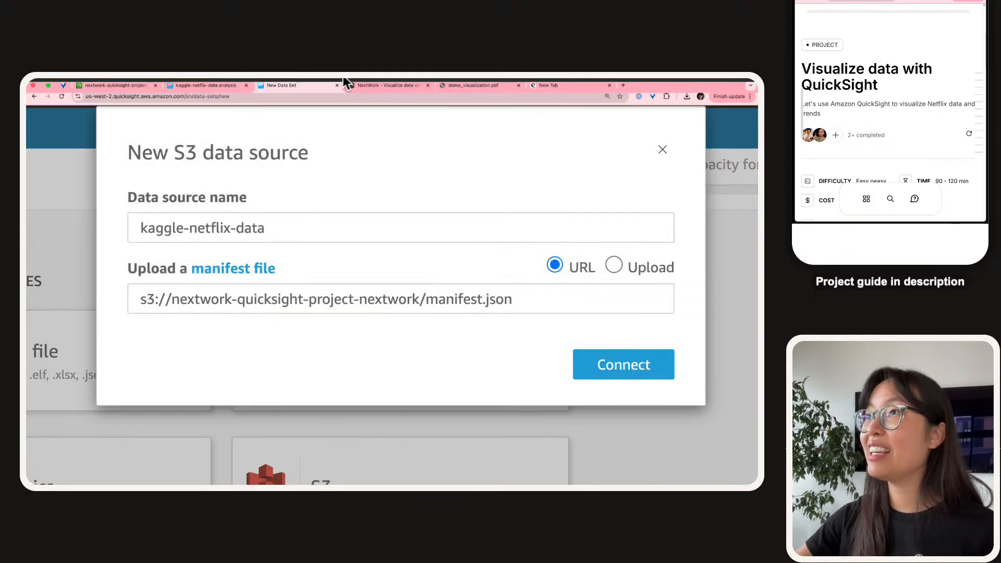
click(388, 94)
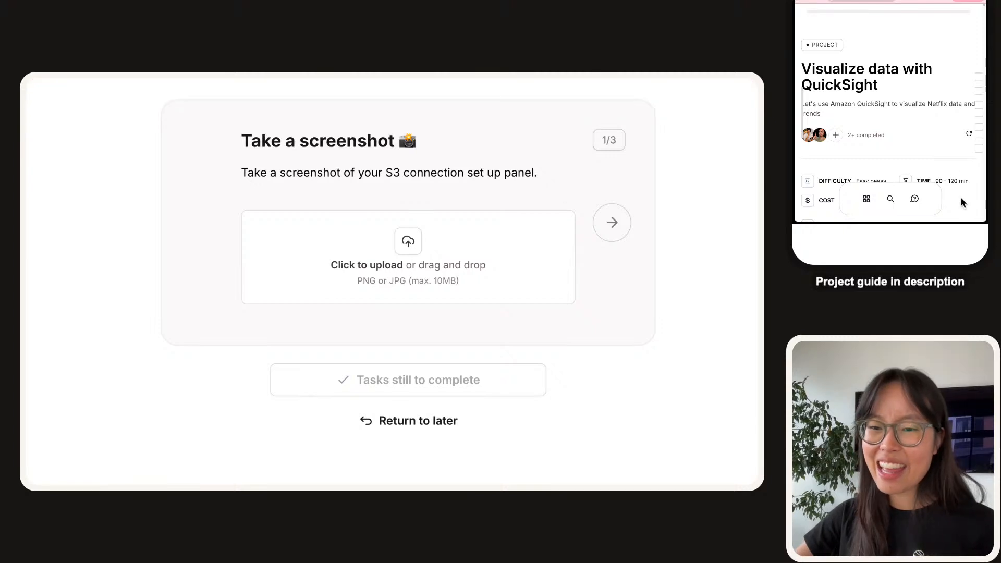
Upload the S3 dialog screenshot to the guide and move to question 2/3.
drag(959, 206, 315, 265)
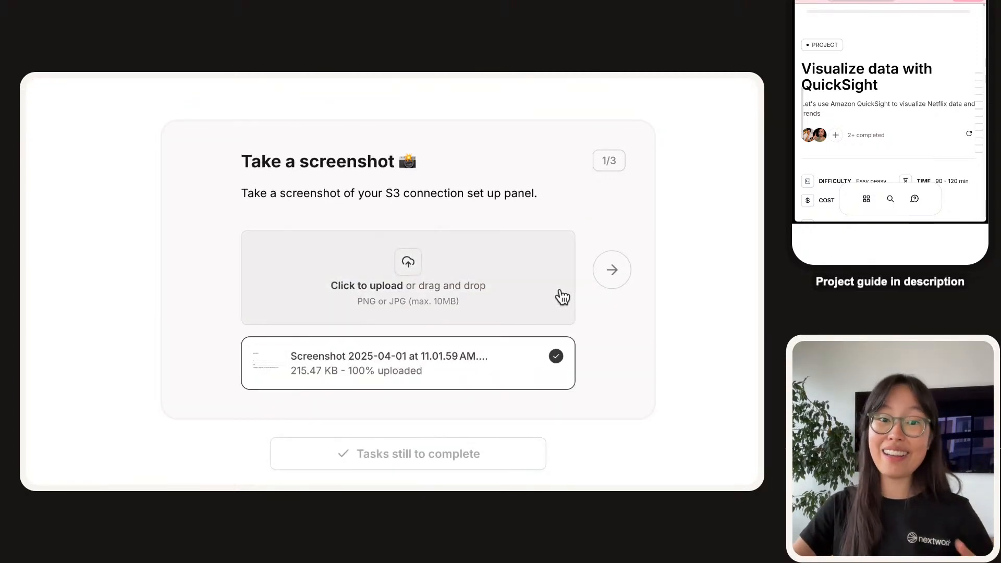
click(622, 272)
click(357, 272)
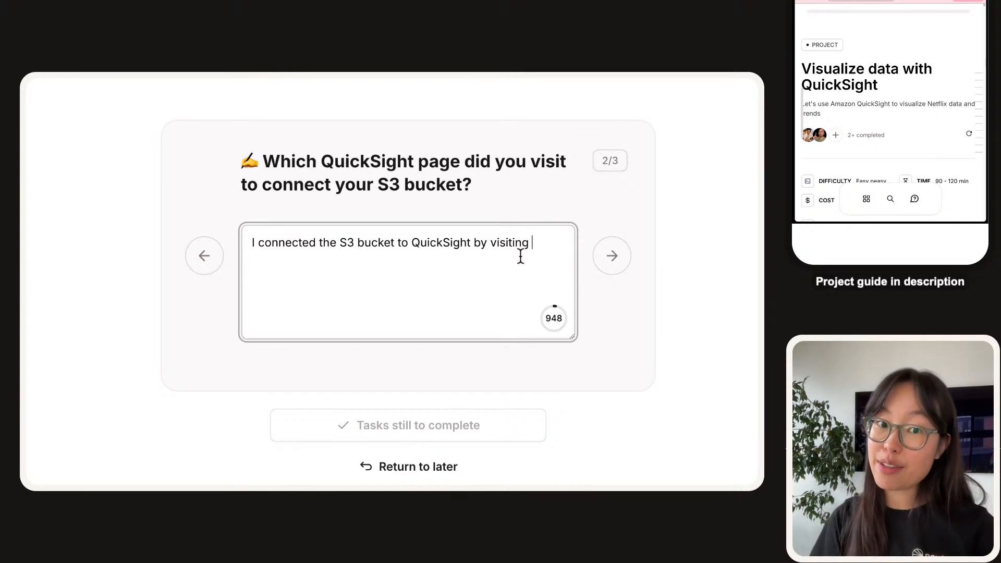
Answer that the Datasets page offered many data sources and we selected S3.
key(BackSpace)
text(We)
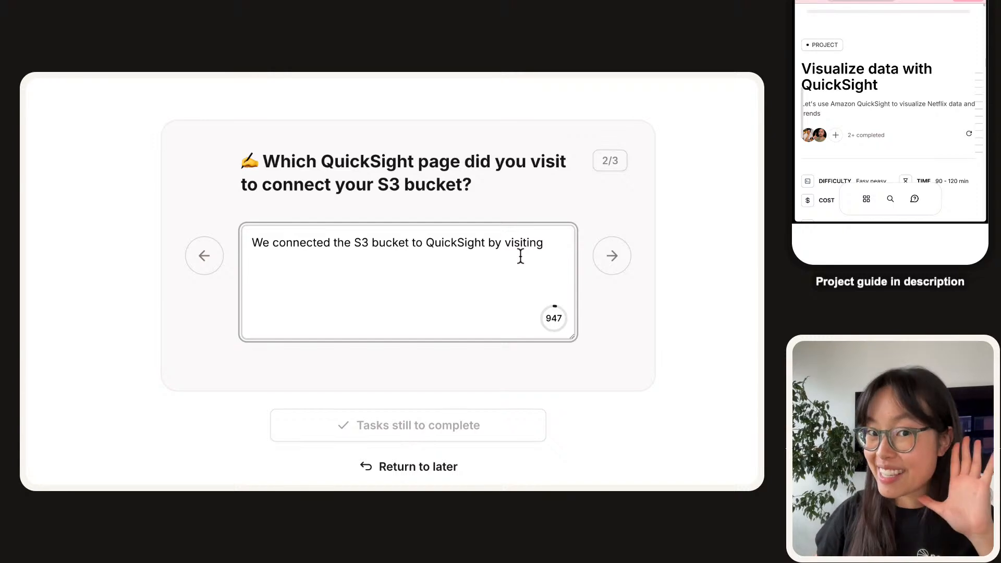
text(the Datastes)
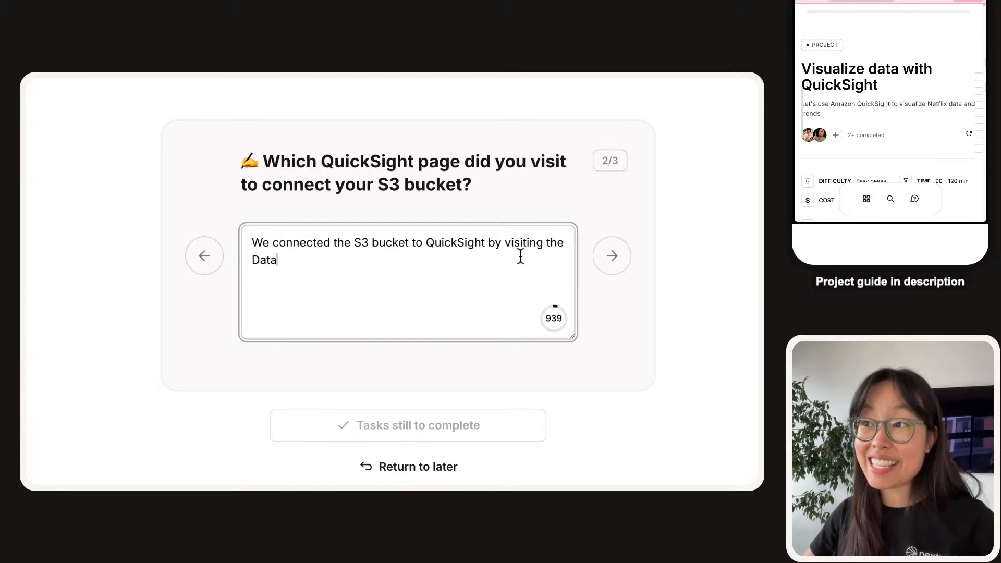
key(BackSpace)
key(BackSpace)
key(BackSpace)
key(BackSpace)
text(ets )
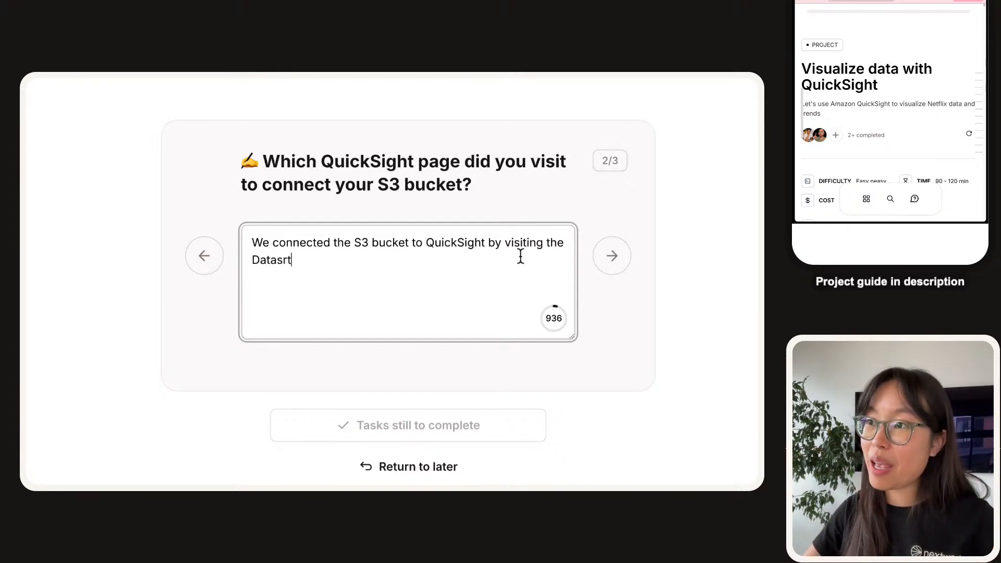
text(page)
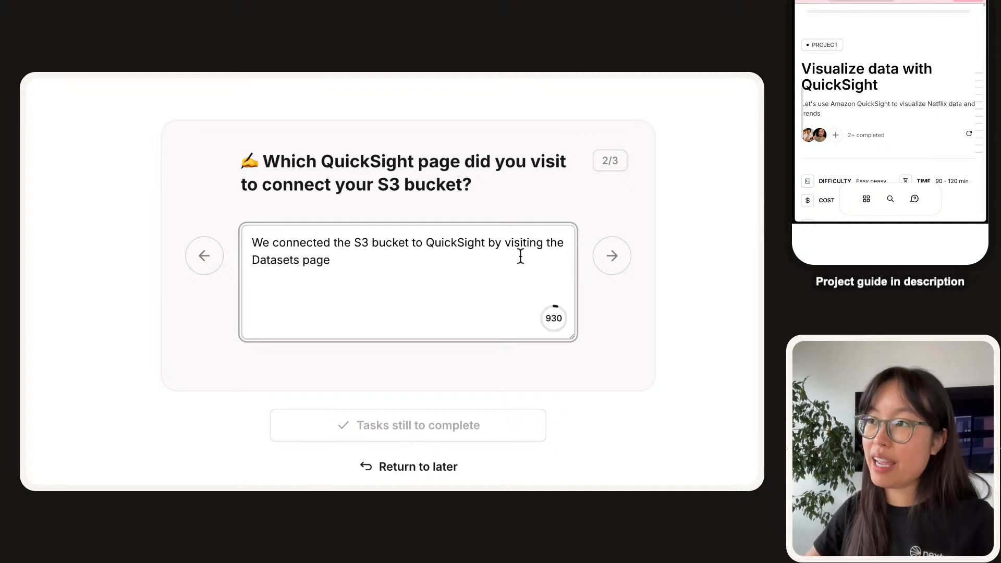
text(. There were )
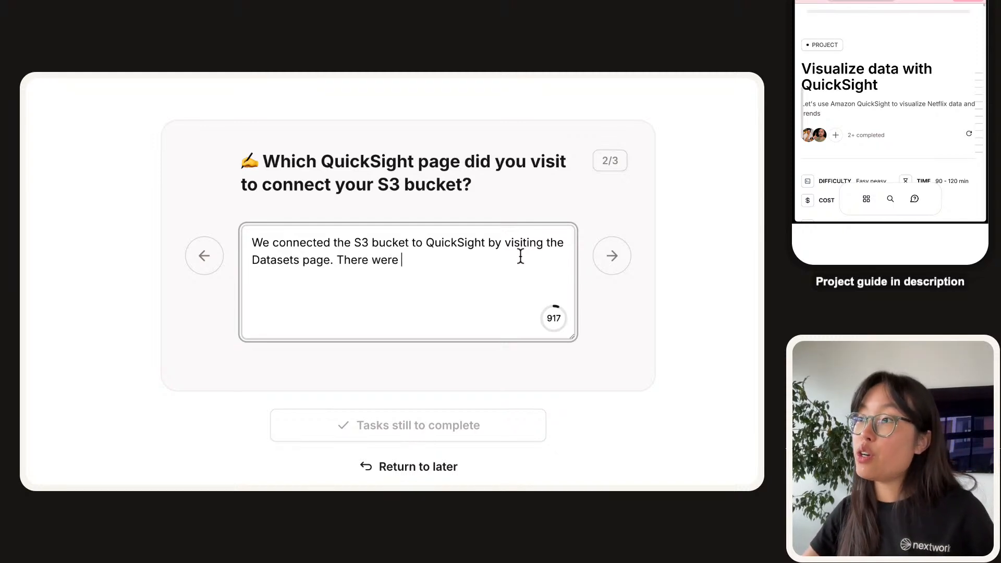
text(SO many options for )
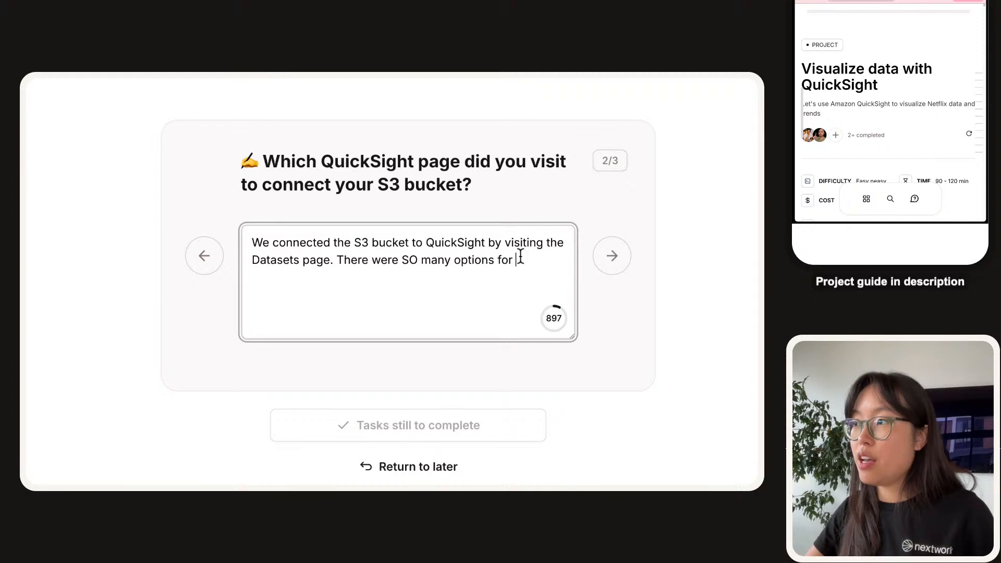
text(dataset)
key(BackSpace)
key(BackSpace)
key(BackSpace)
text(sou)
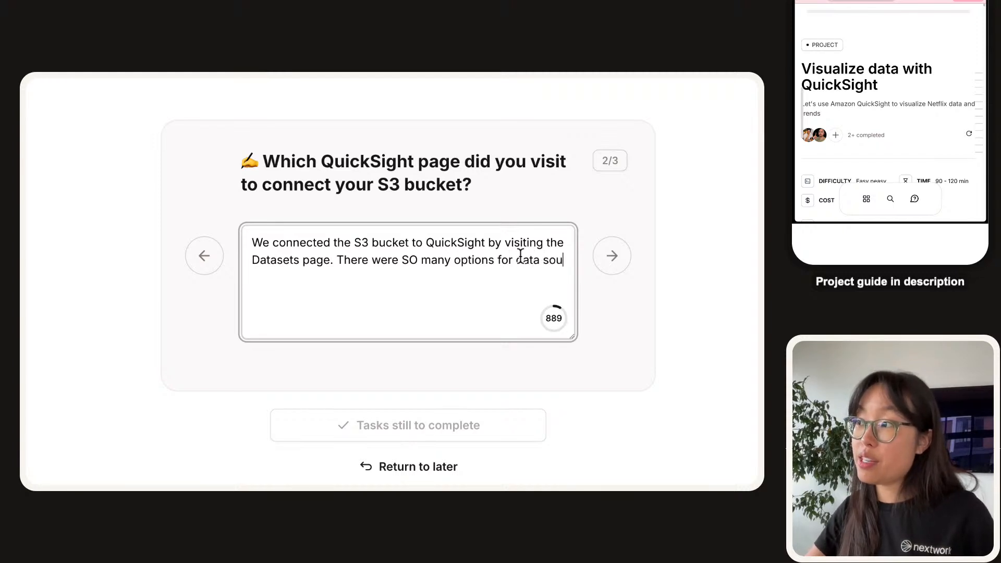
text(rces we coul)
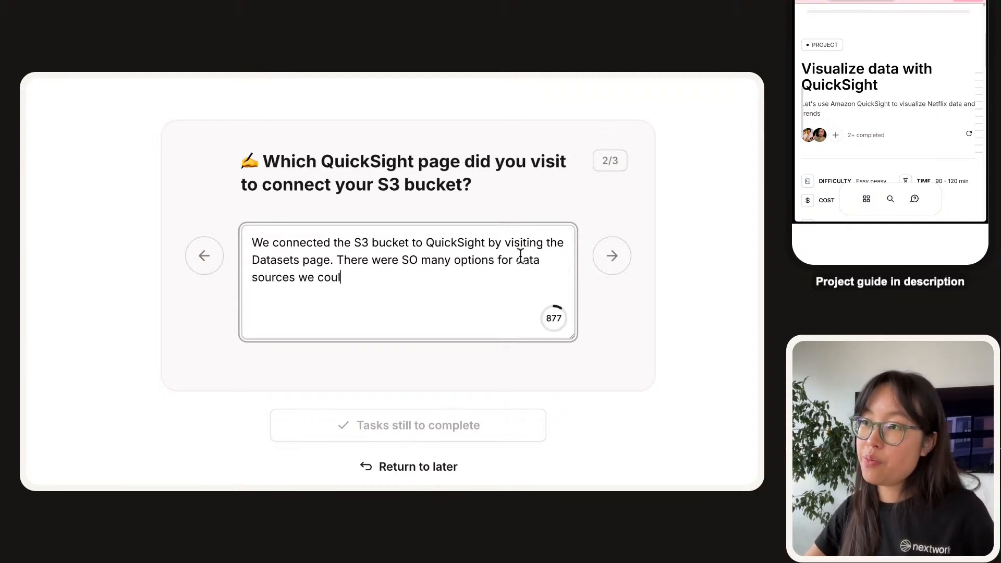
text(d connect to, and se)
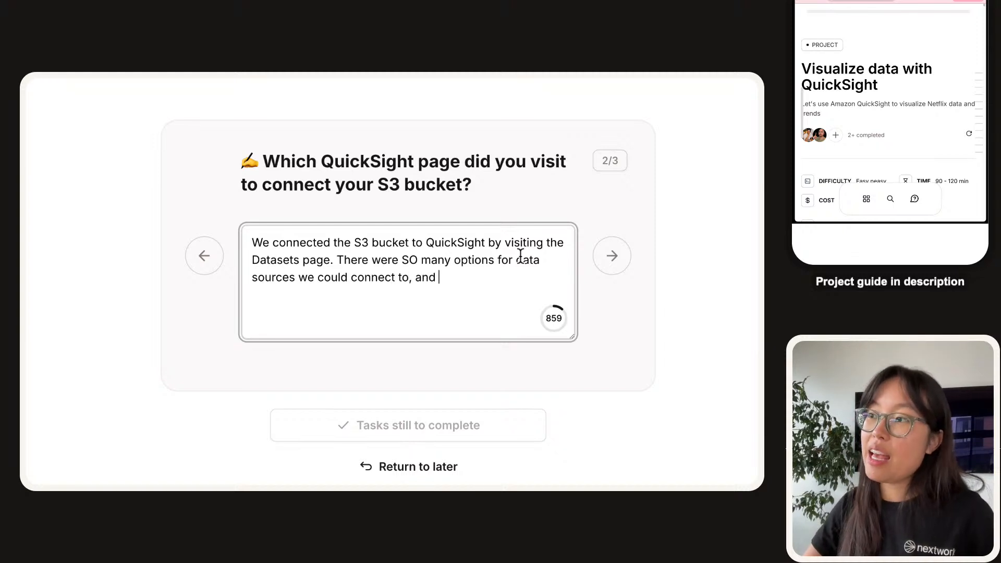
key(BackSpace)
key(BackSpace)
text(we selected)
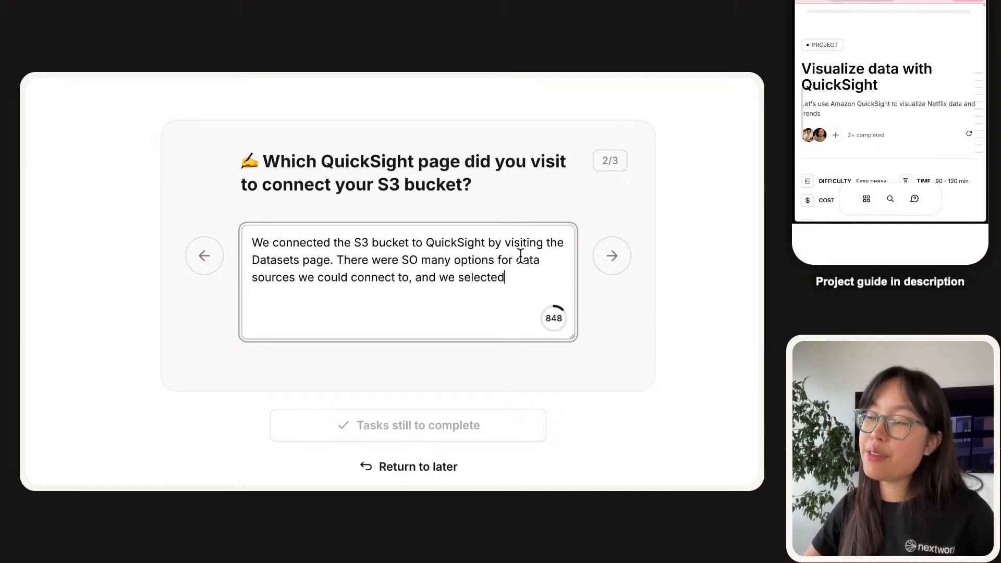
text( S3!)
Insert an aside '(databases and external tools/platforms like' into the answer.
key(alt+Left)
key(alt+Left)
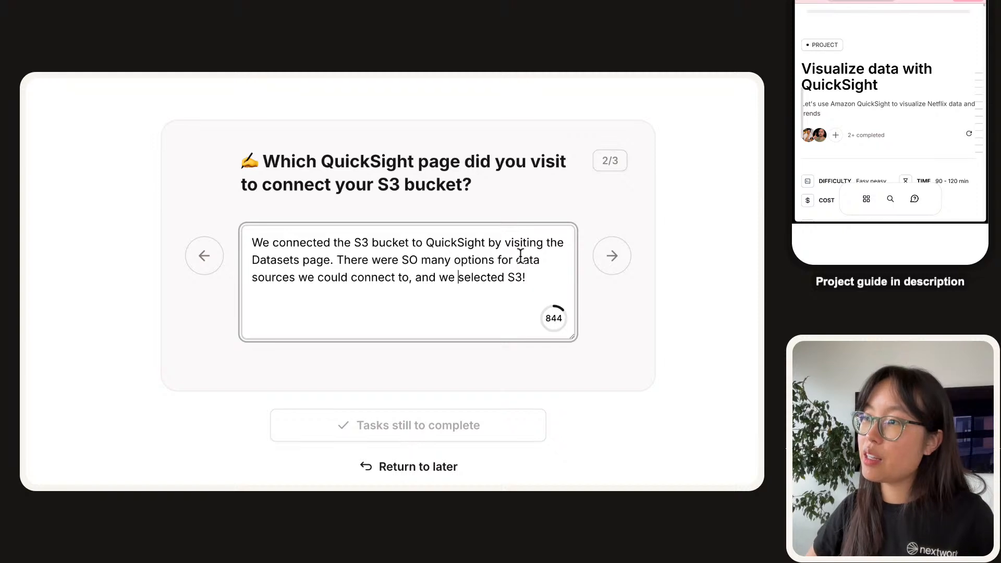
text(()
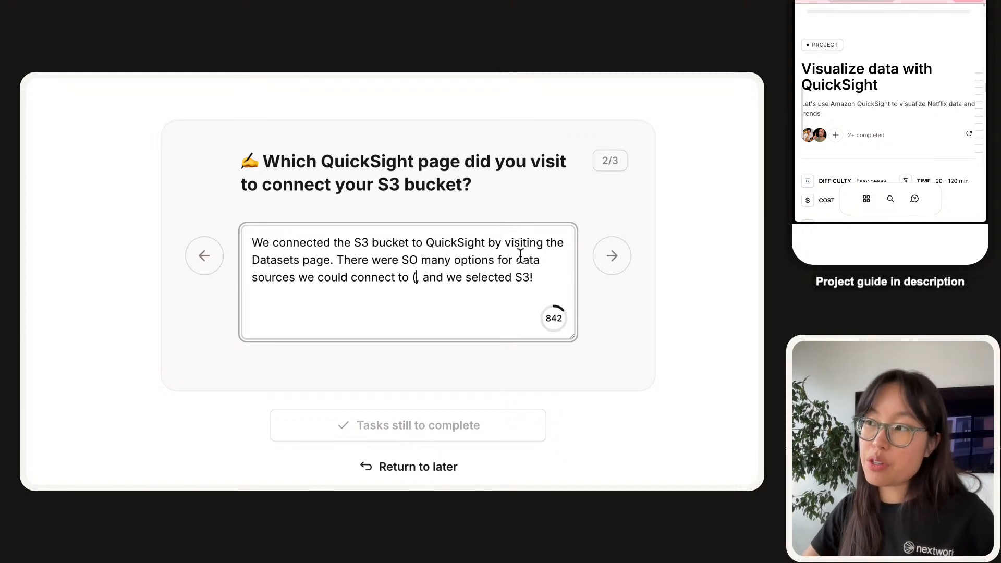
text(other)
key(BackSpace)
key(BackSpace)
key(BackSpace)
key(BackSpace)
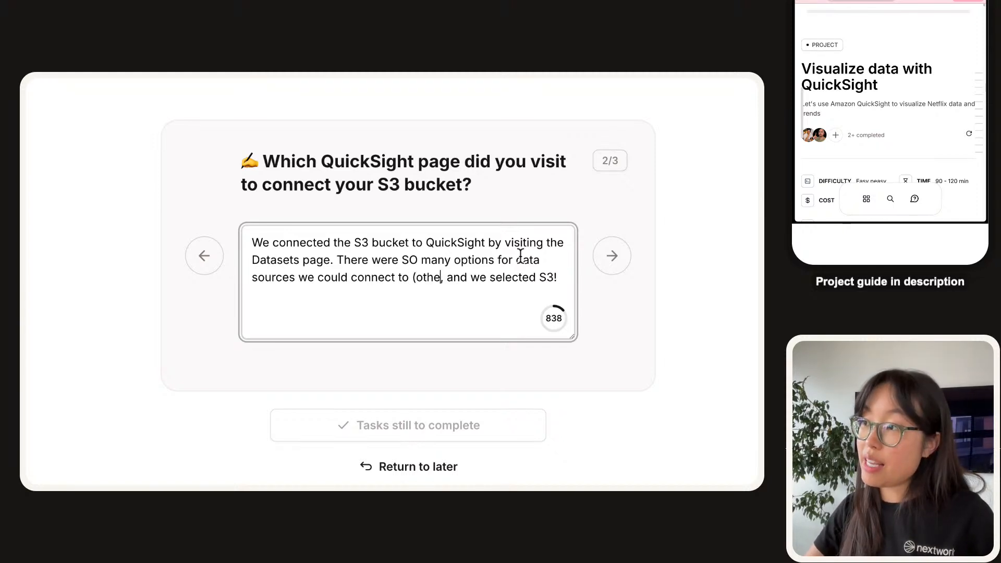
text(data)
key(BackSpace)
key(BackSpace)
key(BackSpace)
key(BackSpace)
key(BackSpace)
text(databases and exter)
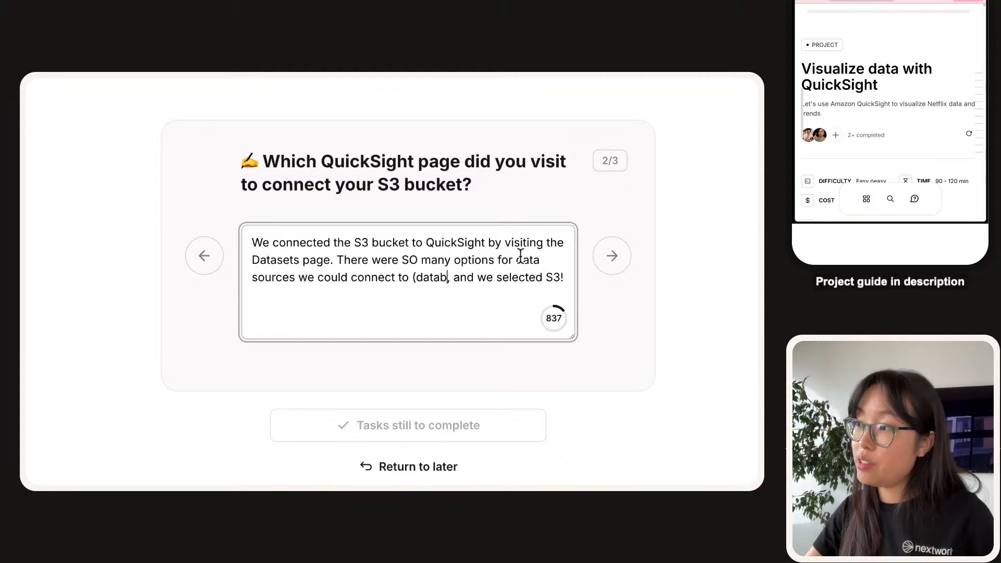
text(nal )
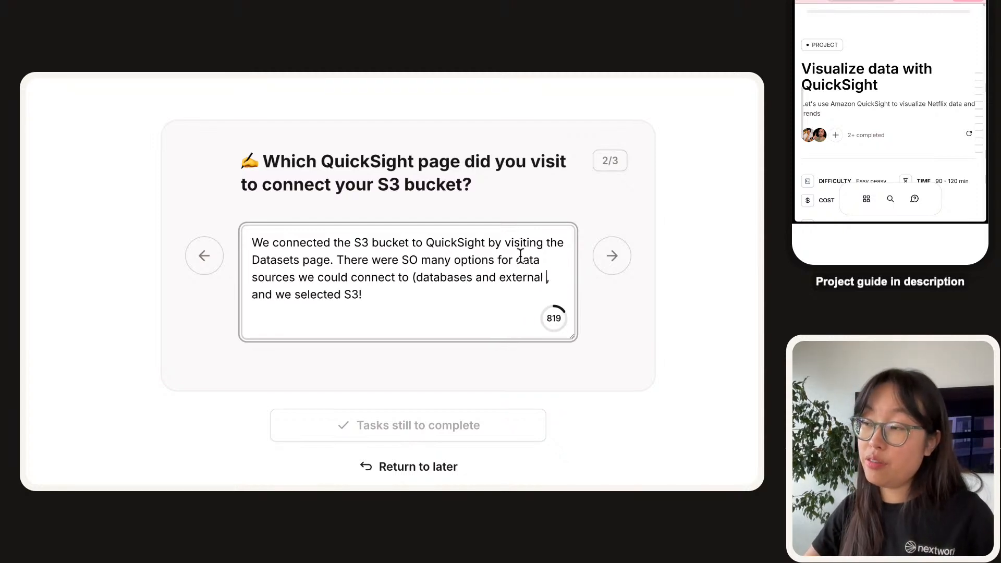
text(tool)
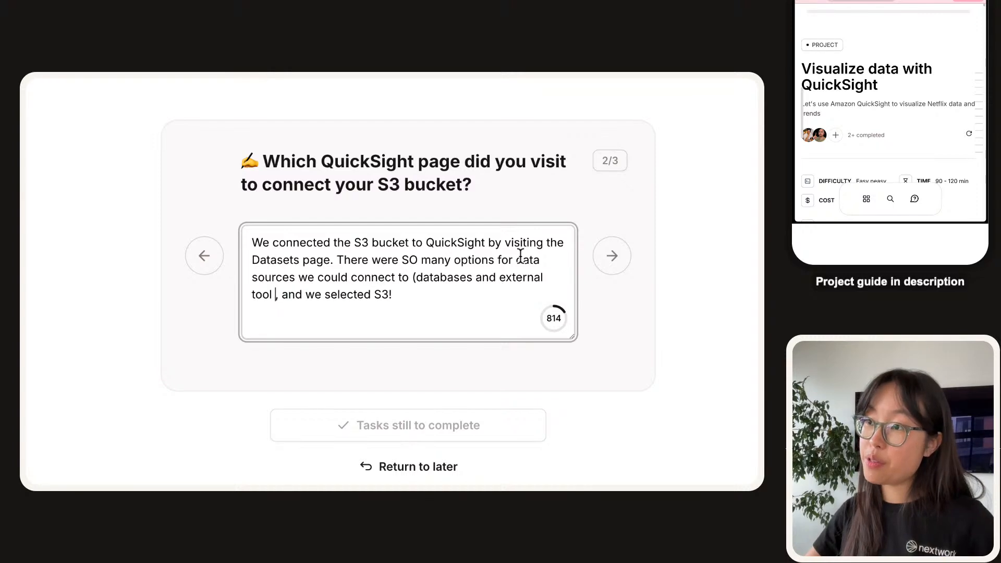
key(BackSpace)
text(s/platforms like , )
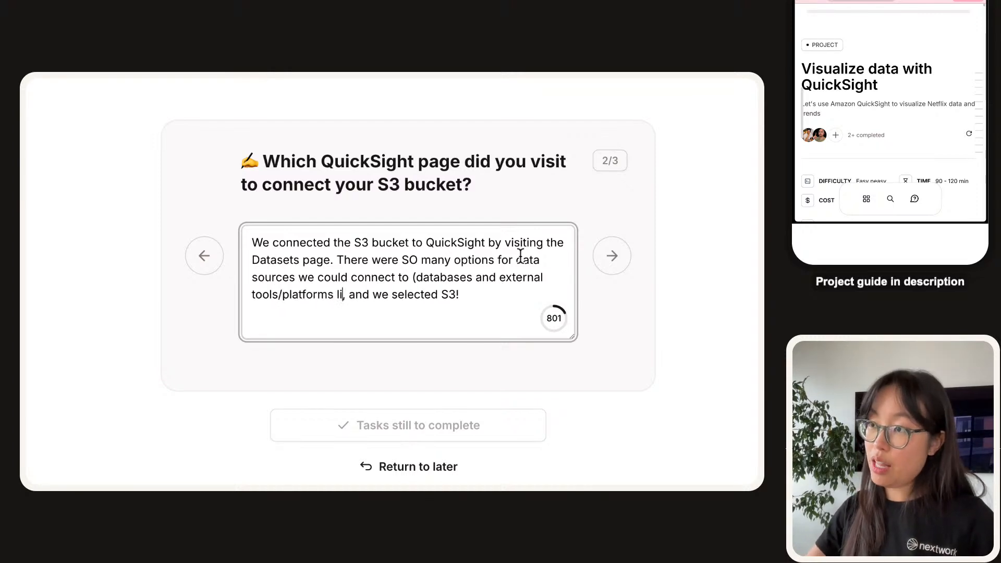
text(a)
Finish the aside with 'Salesforce)' and move on to question 3/3.
key(BackSpace)
text(a)
key(BackSpace)
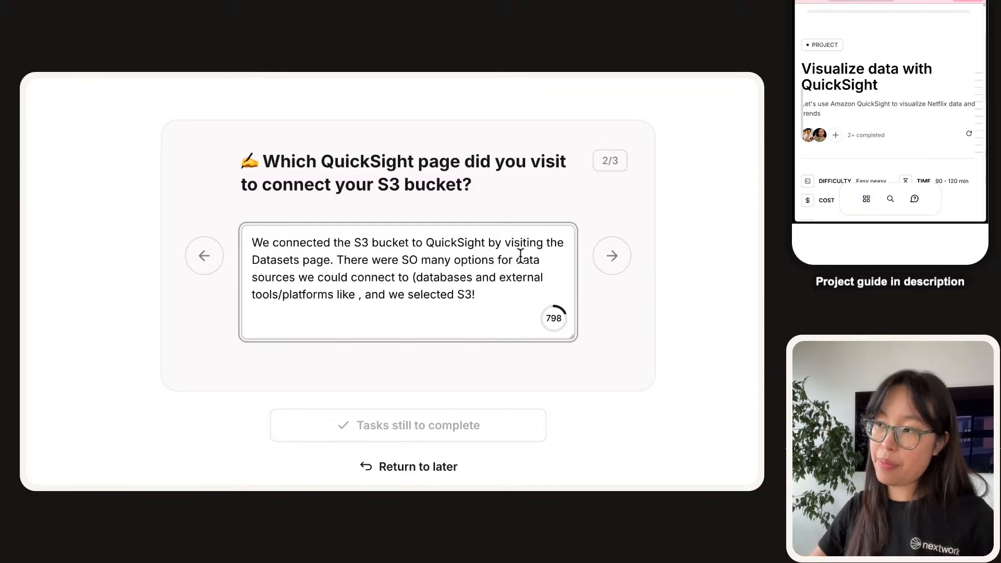
text(Sales)
key(BackSpace)
key(BackSpace)
key(BackSpace)
key(BackSpace)
key(BackSpace)
key(BackSpace)
text(sale)
key(BackSpace)
key(BackSpace)
key(BackSpace)
key(BackSpace)
text(Salesforc)
key(BackSpace)
key(BackSpace)
key(BackSpace)
text(orce))
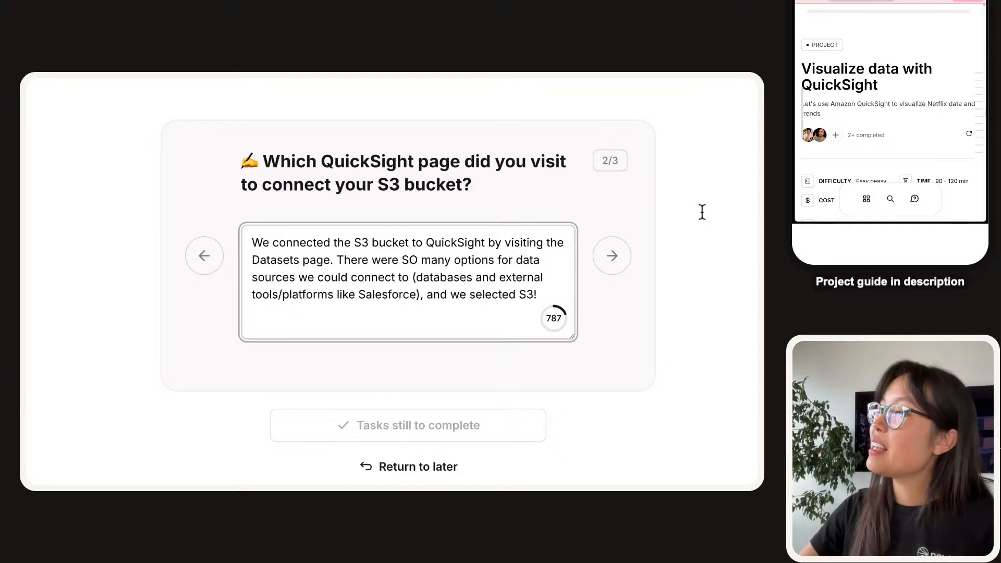
click(601, 267)
Begin the question 3/3 answer with its starter sentence and scroll to the manifest.json tip.
click(375, 286)
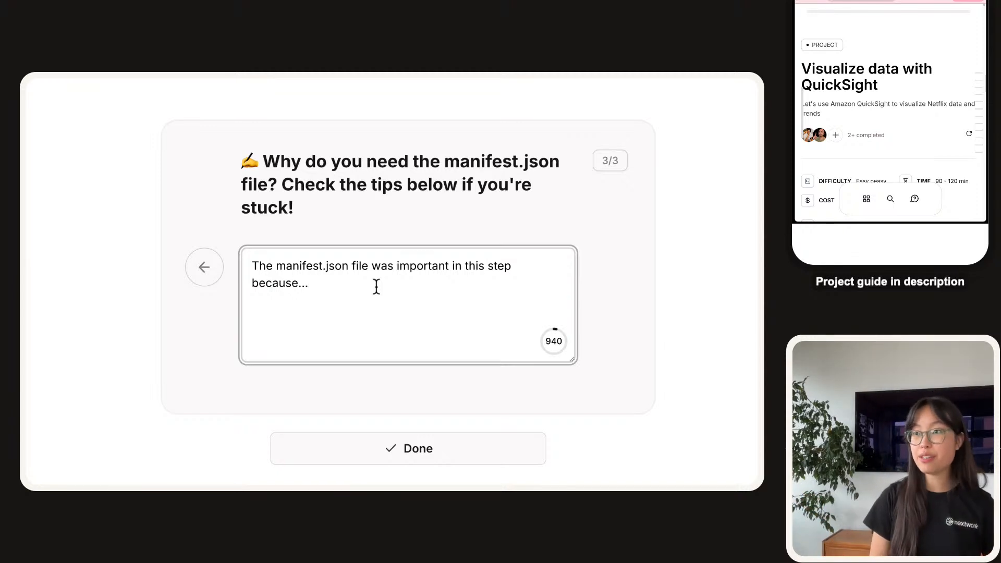
scroll(377, 287, down, 2)
scroll(377, 286, up, 4)
scroll(376, 287, down, 6)
scroll(377, 287, down, 5)
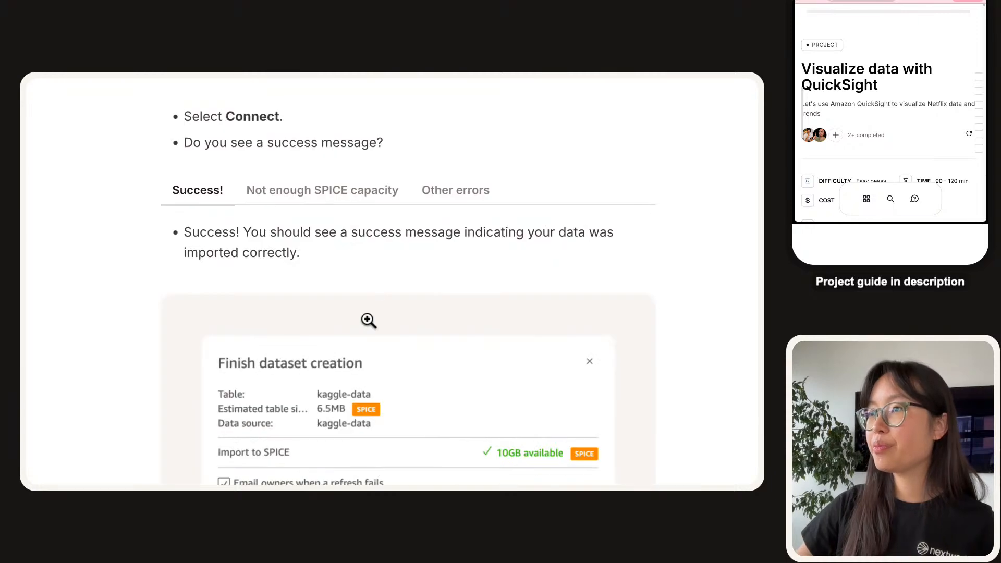
scroll(320, 291, down, 10)
scroll(308, 285, up, 15)
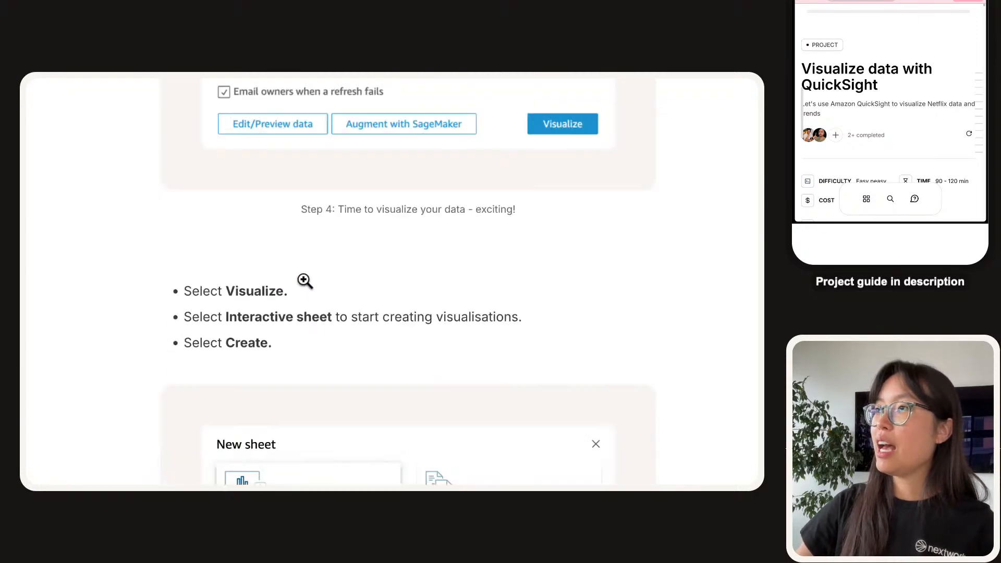
scroll(304, 280, up, 2)
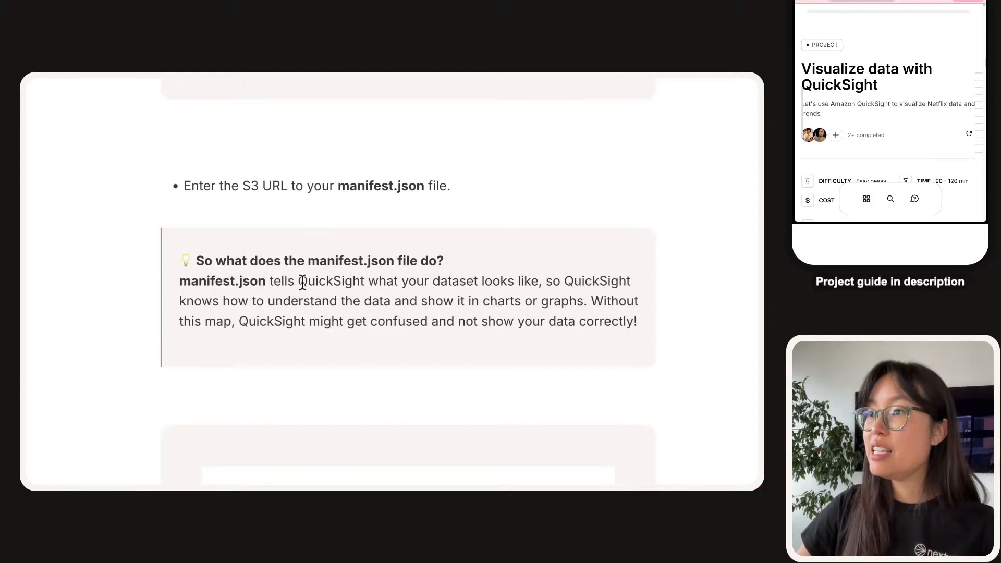
Highlight the tip explaining manifest.json maps the data for QuickSight charts or graphs.
drag(282, 280, 545, 286)
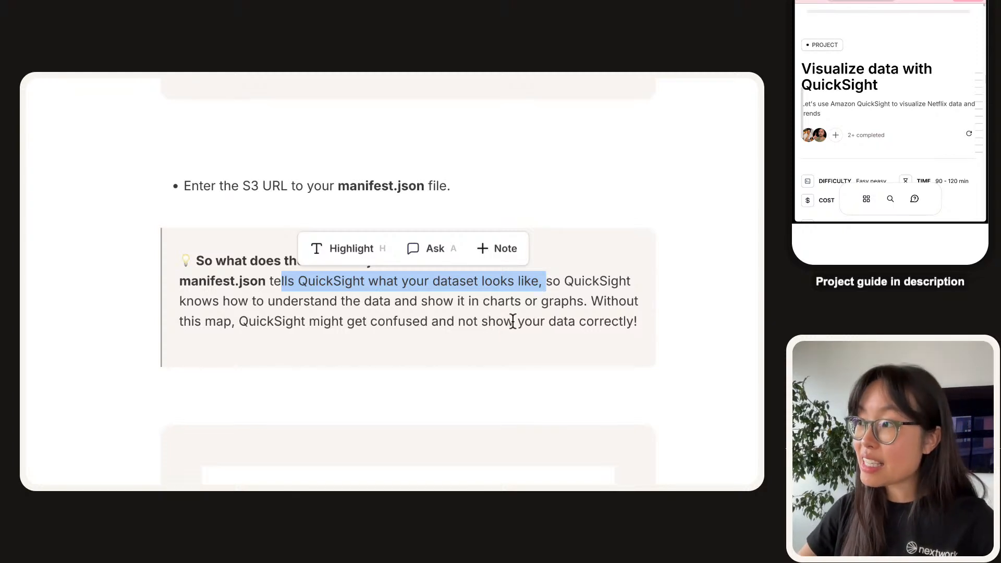
drag(591, 301, 104, 309)
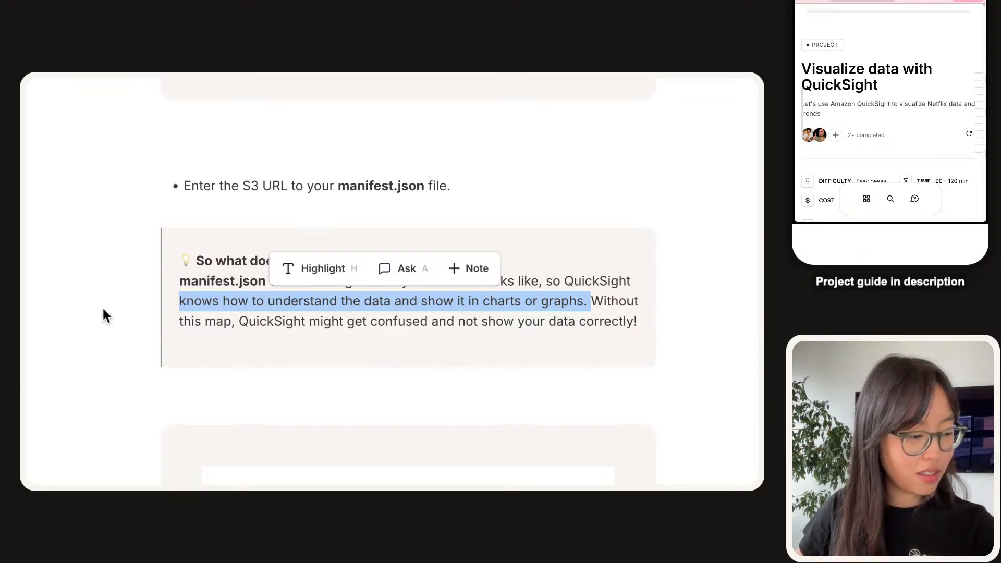
scroll(102, 305, down, 10)
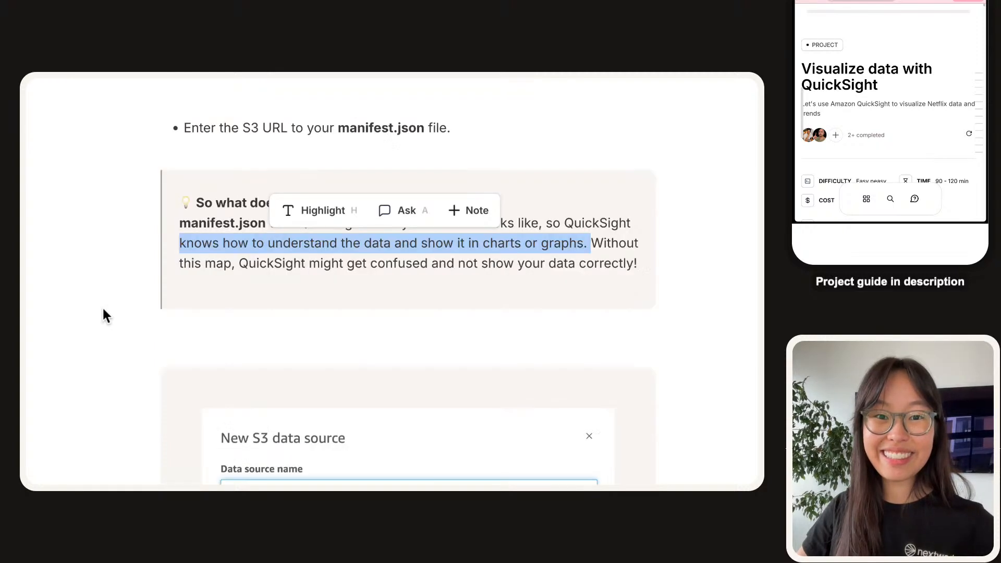
Begin the manifest.json answer: it tells QuickSight how to read the data.
click(302, 292)
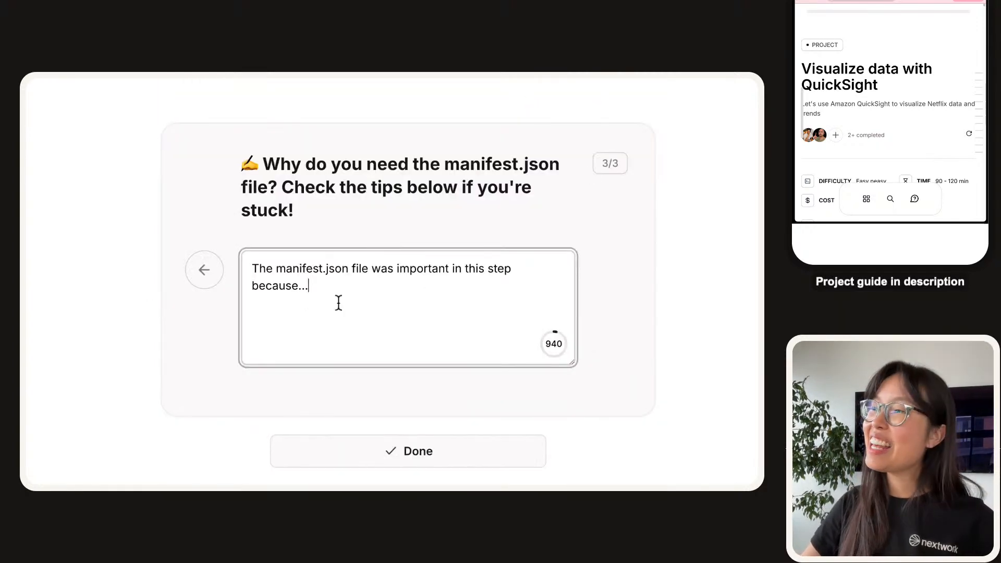
key(BackSpace)
key(BackSpace)
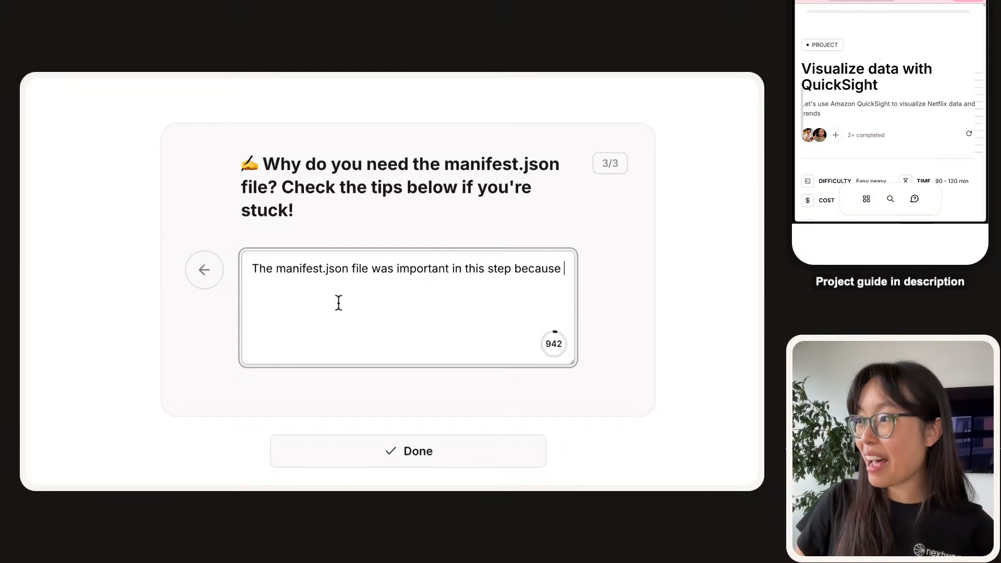
text(it hi)
key(BackSpace)
key(BackSpace)
key(BackSpace)
text(tells Quicki)
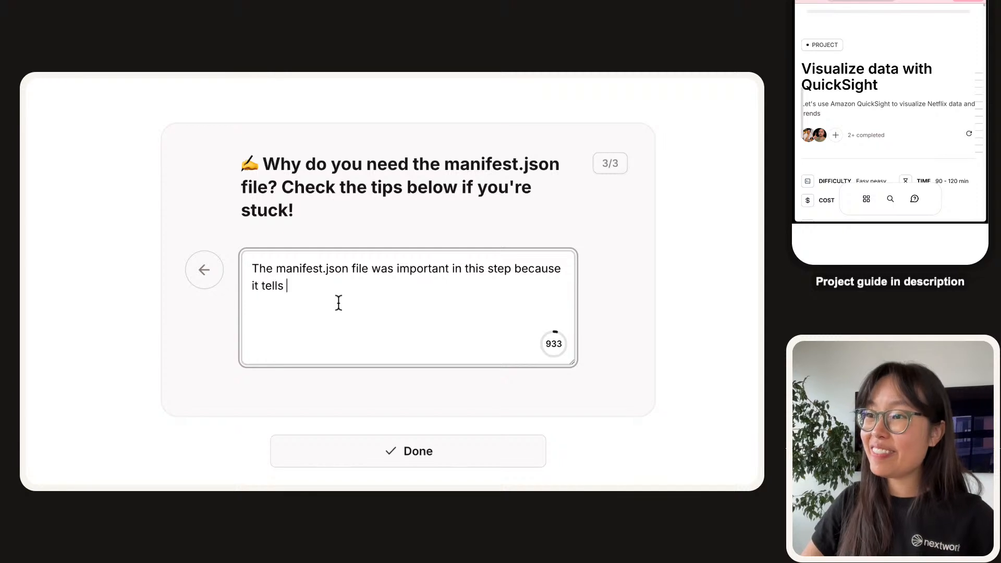
key(BackSpace)
text(Sight how to te)
key(BackSpace)
key(BackSpace)
text(re)
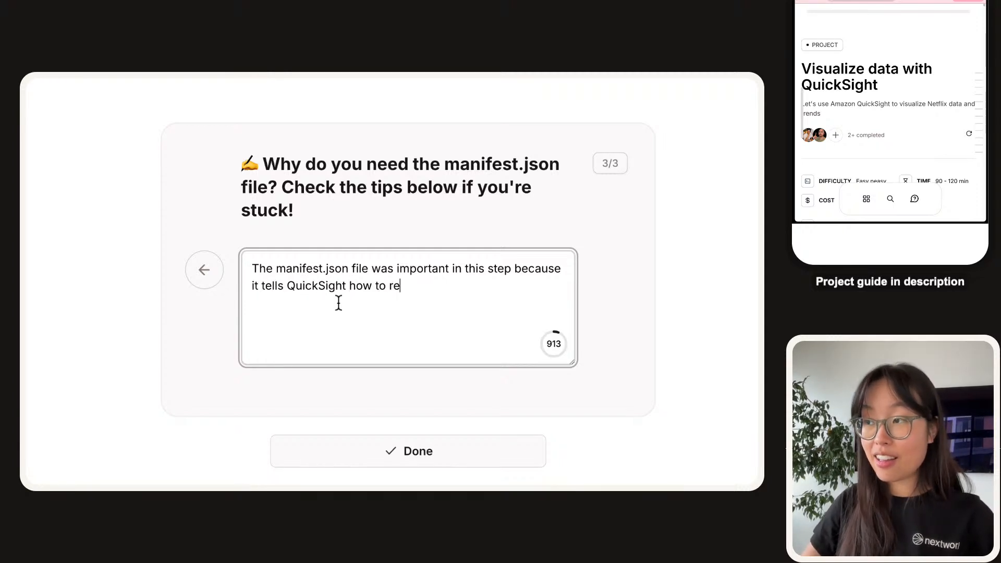
text(ad the data - )
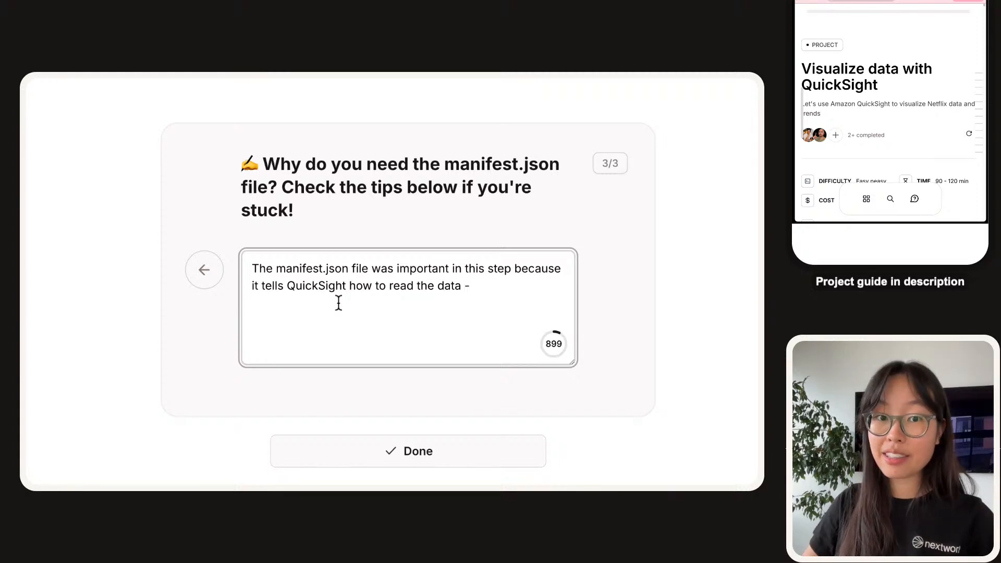
text(in this case, it )
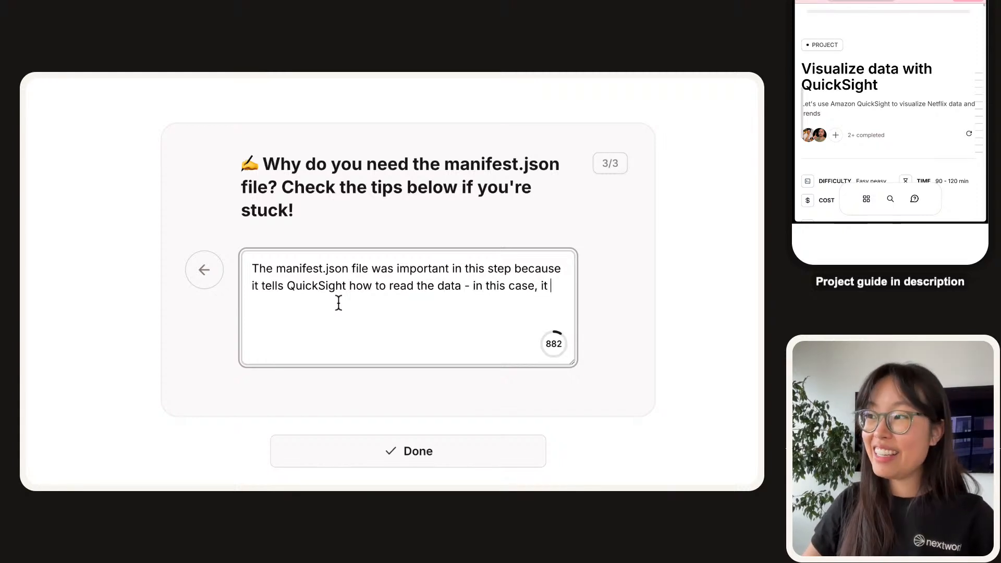
text(ell)
Explain it's a .CSV with comma delimiter; otherwise QuickSight might get confused.
key(ctrl+shift+Left)
key(ctrl+shift+Left)
key(ctrl+shift+Left)
key(ctrl+shift+Left)
text(project,)
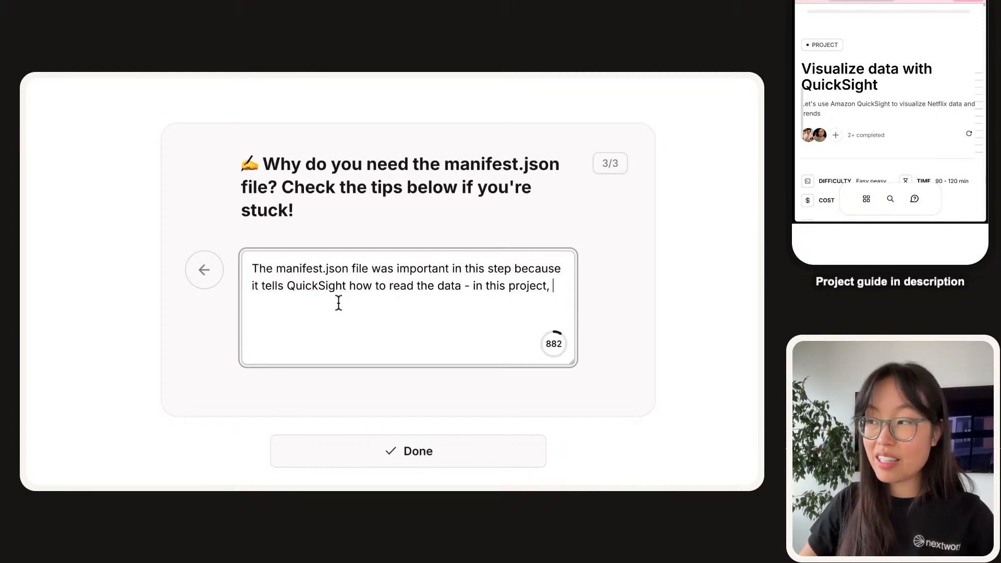
text( it tells Qui ck)
key(BackSpace)
key(BackSpace)
key(BackSpace)
text(ckSight that we're uploading a .CSV)
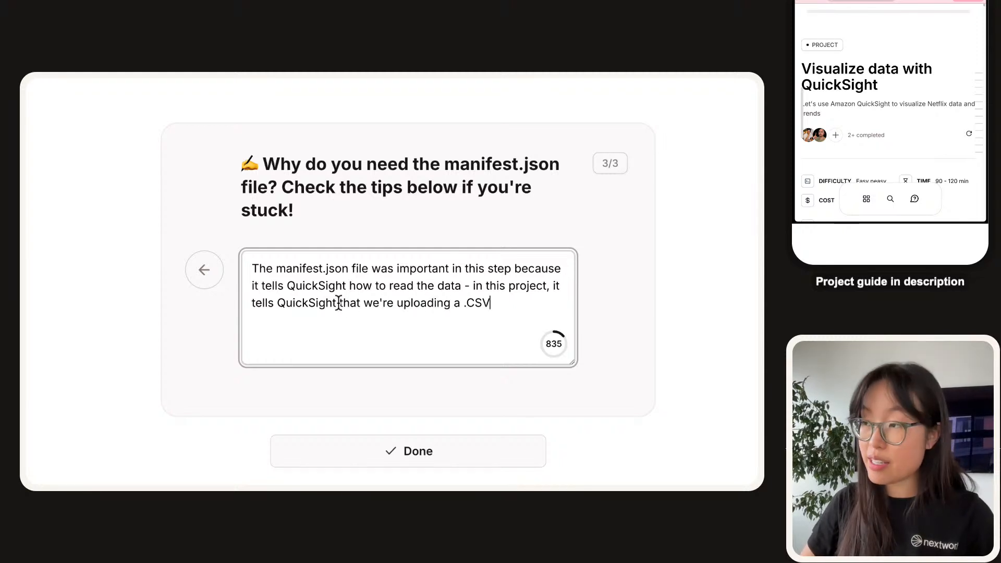
text( file (spreads)
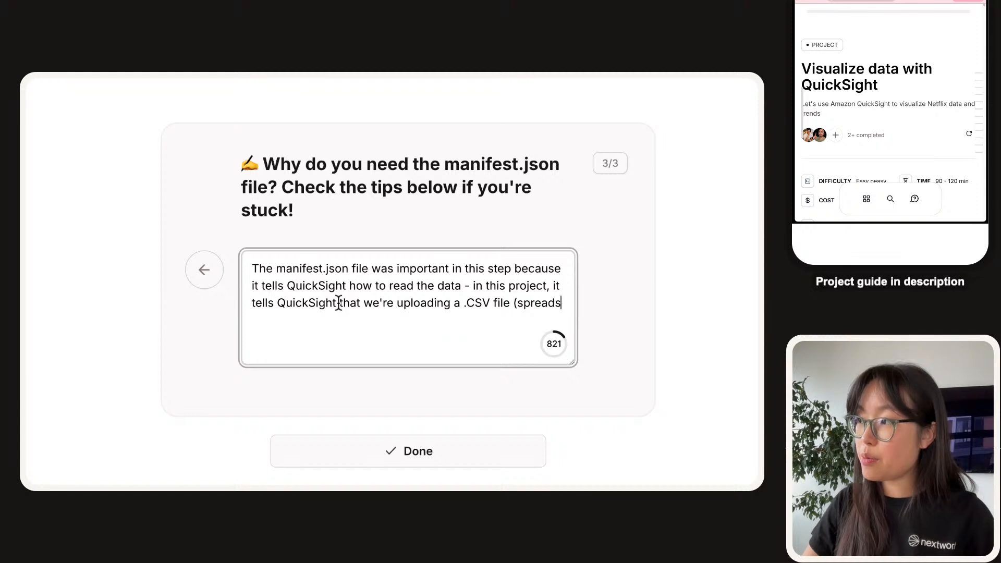
text(heet) and the del)
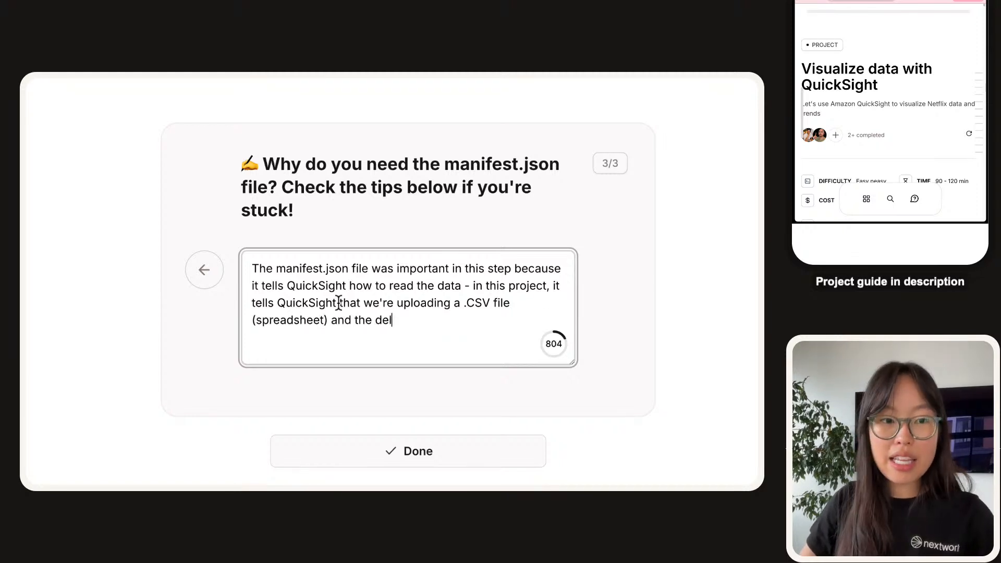
text(imiter (i.e. )
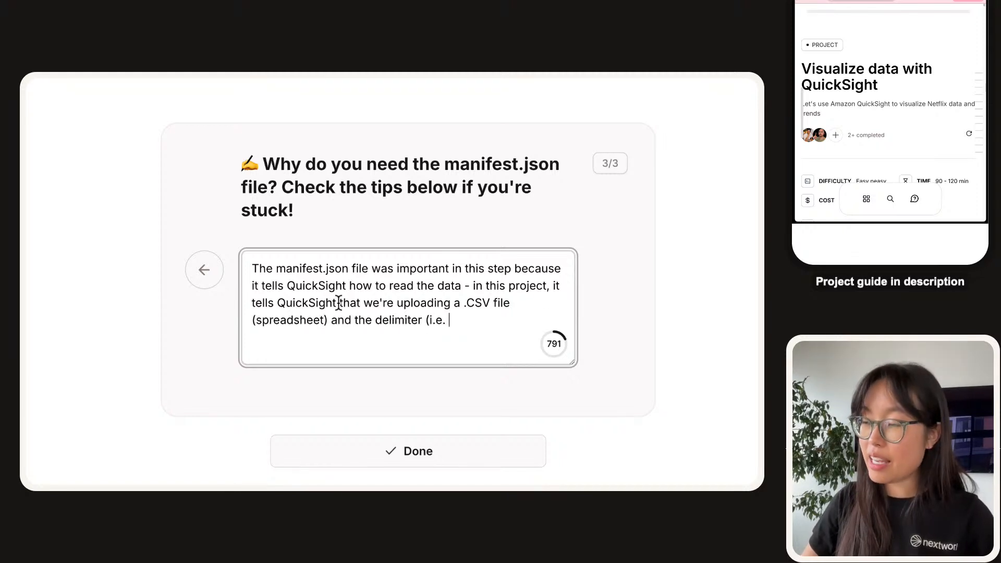
text(commas) so that )
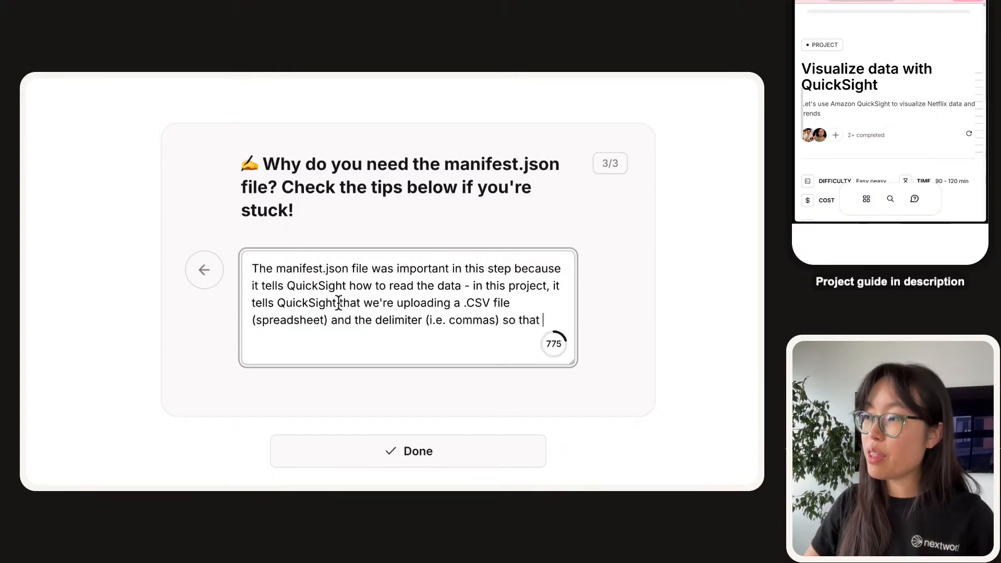
text(QuickSight)
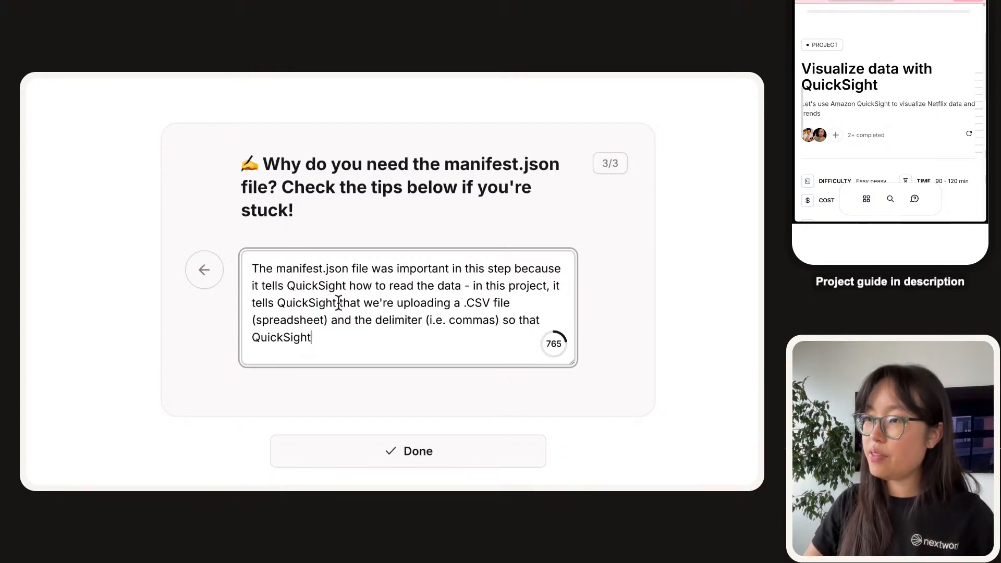
text( knws)
key(BackSpace)
key(BackSpace)
key(BackSpace)
text(ows ho)
key(BackSpace)
key(BackSpace)
text(how to break up )
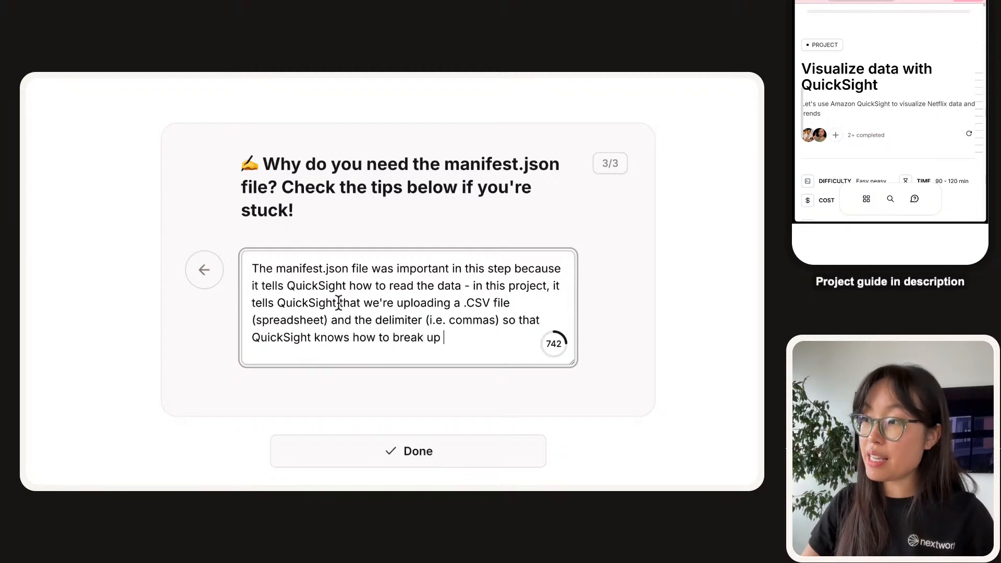
text( the da)
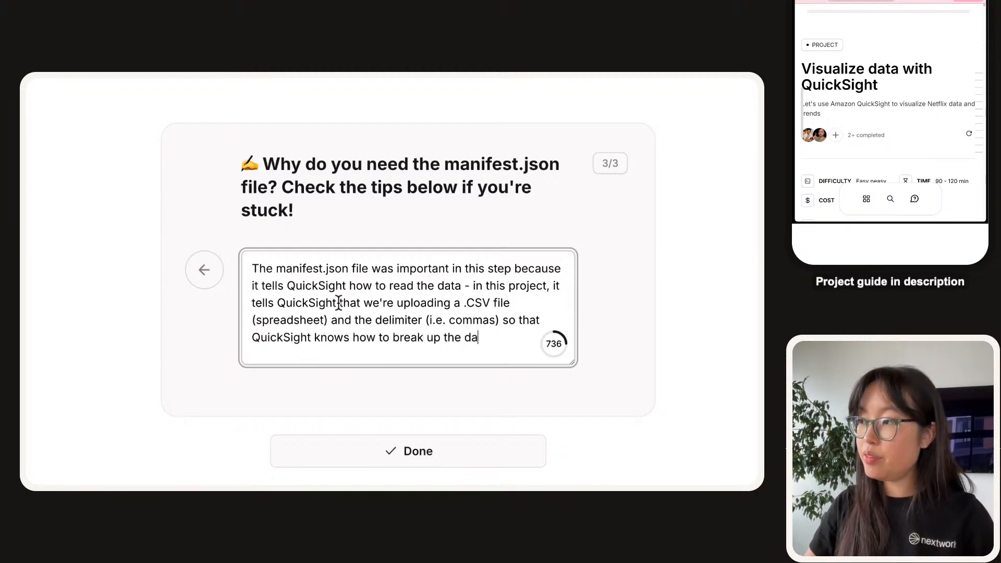
text(ta for analy)
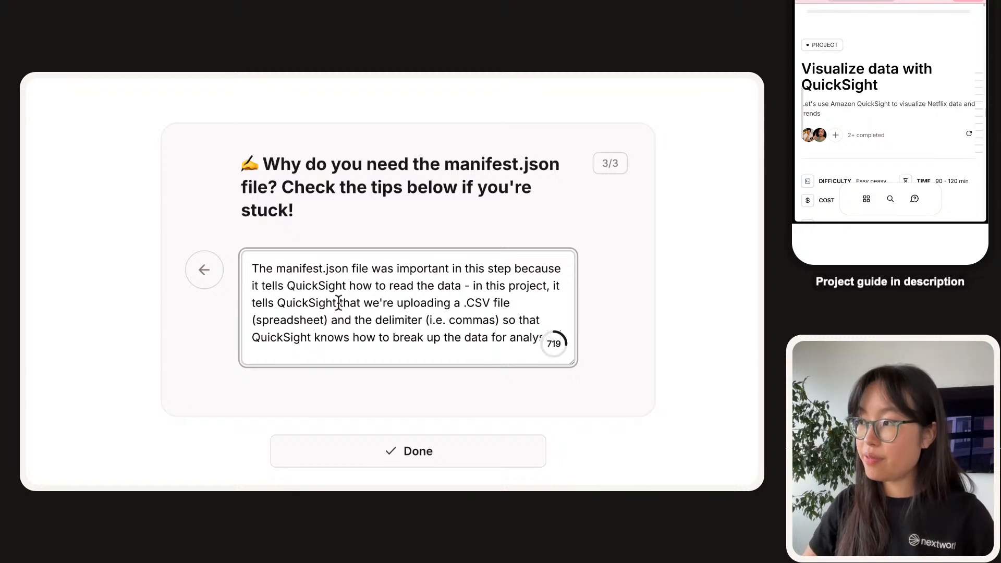
text(sis. Otherw)
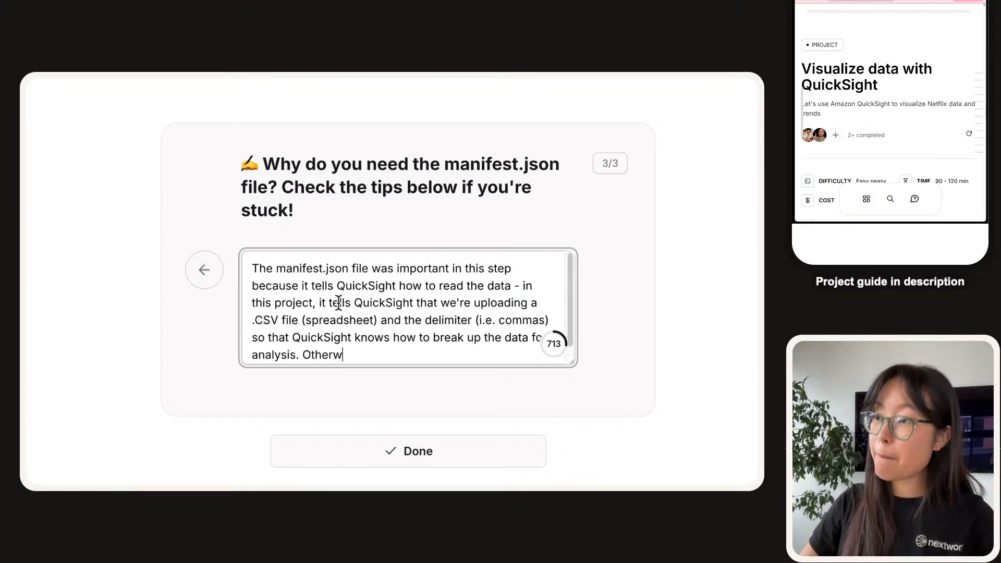
text(ise, quick)
key(BackSpace)
key(BackSpace)
key(BackSpace)
key(BackSpace)
key(BackSpace)
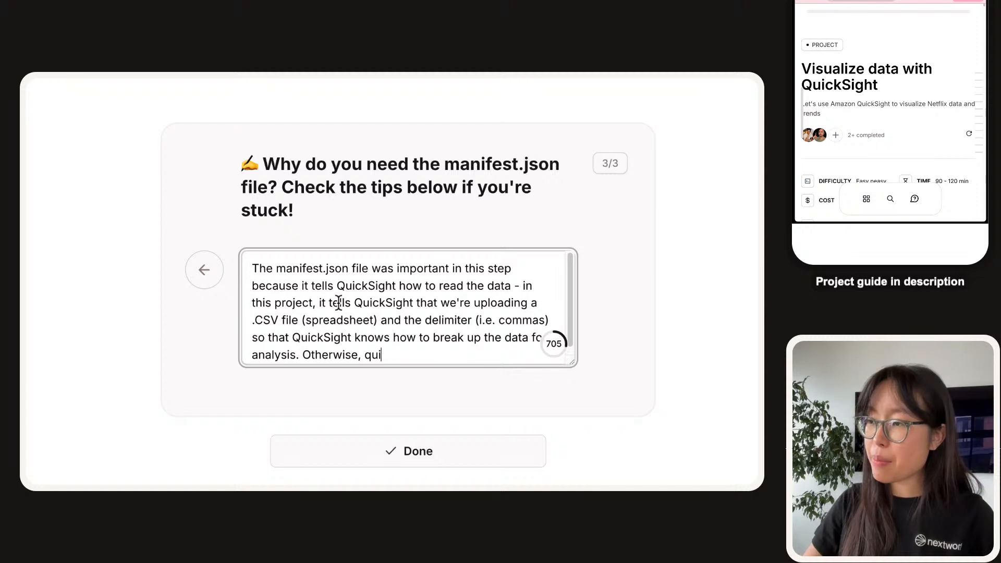
text(QuickSight )
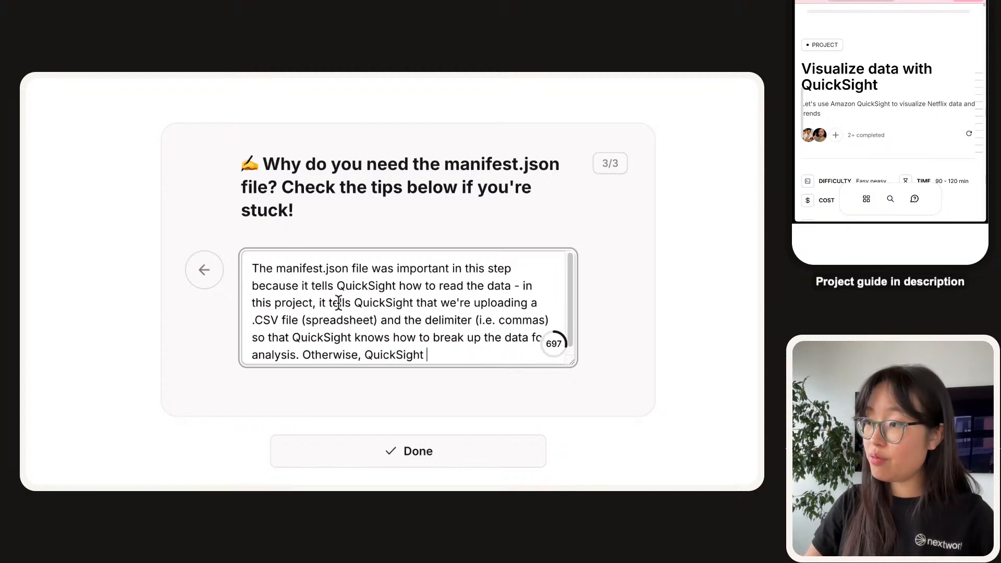
text(might get confused!)
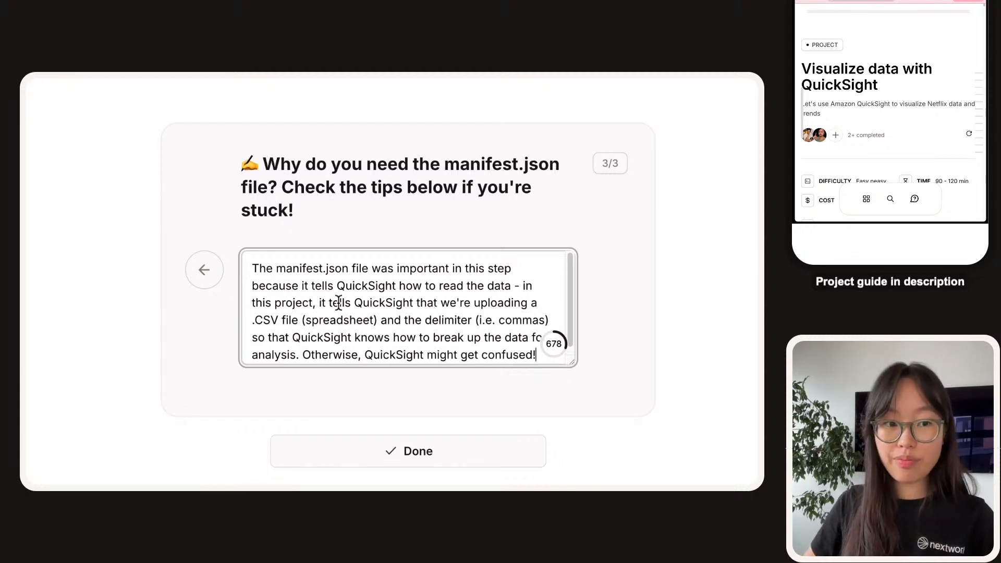
Mark the manifest.json answer Done and scroll down to the Step #5 visualisation tasks.
click(371, 439)
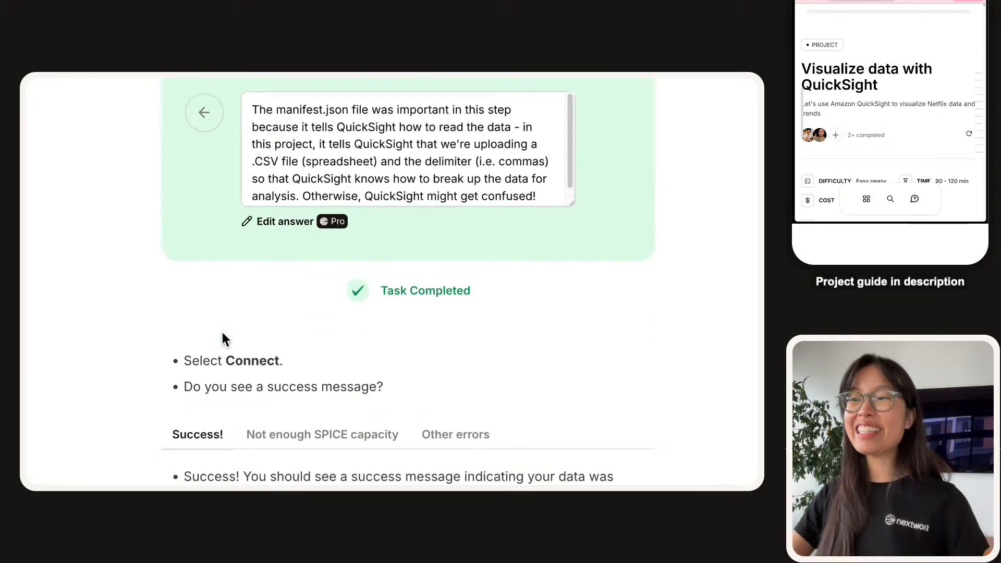
scroll(222, 333, down, 6)
scroll(223, 334, up, 4)
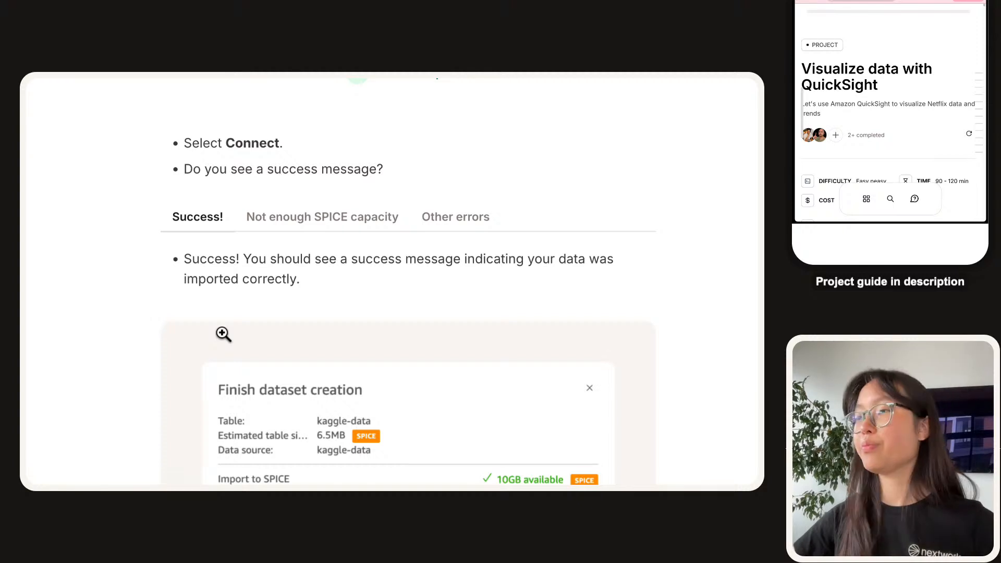
scroll(223, 334, down, 7)
scroll(239, 262, down, 15)
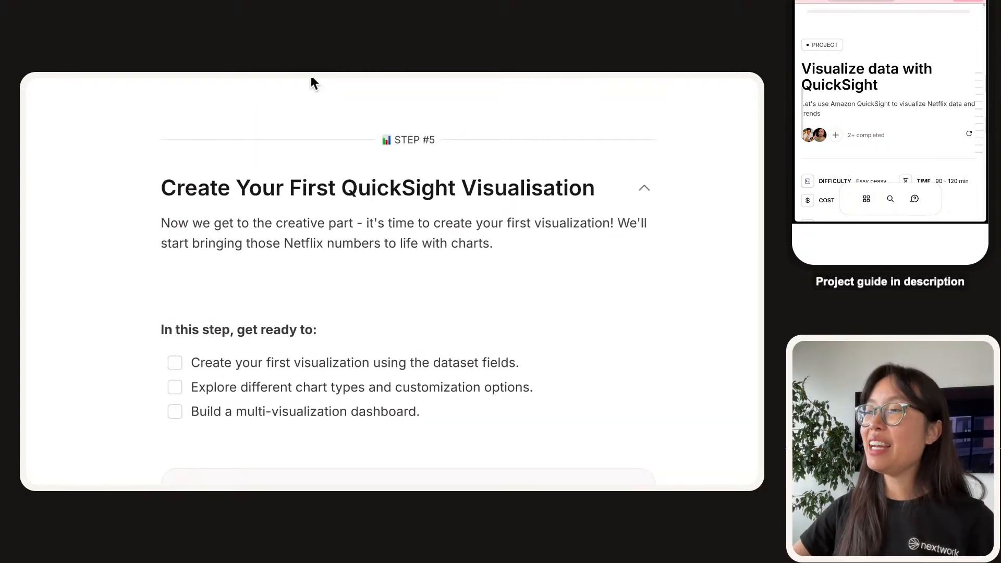
Close the New Data Set tab and switch to the kaggle-netflix-data analysis tab.
mouse_move(329, 84)
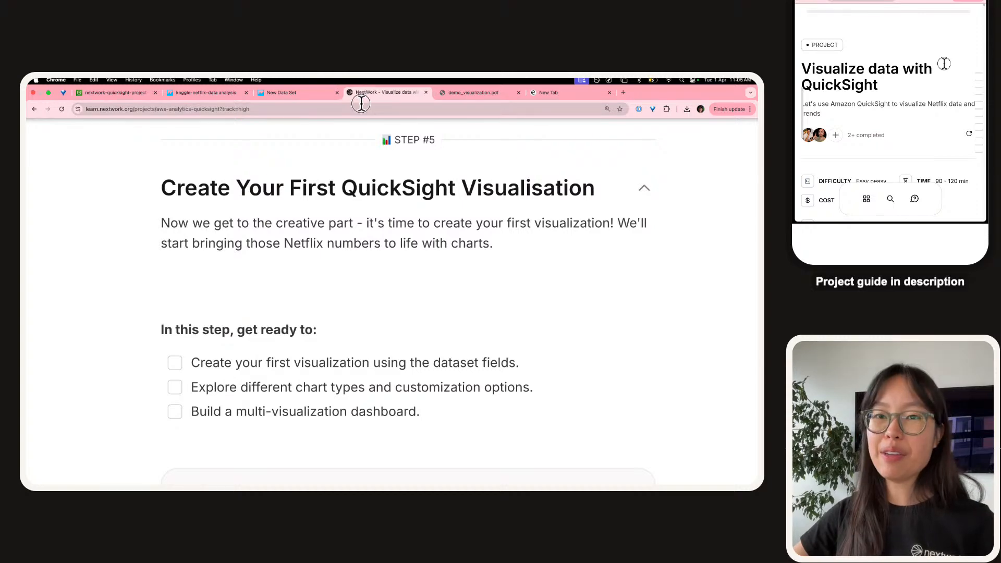
key(super+w)
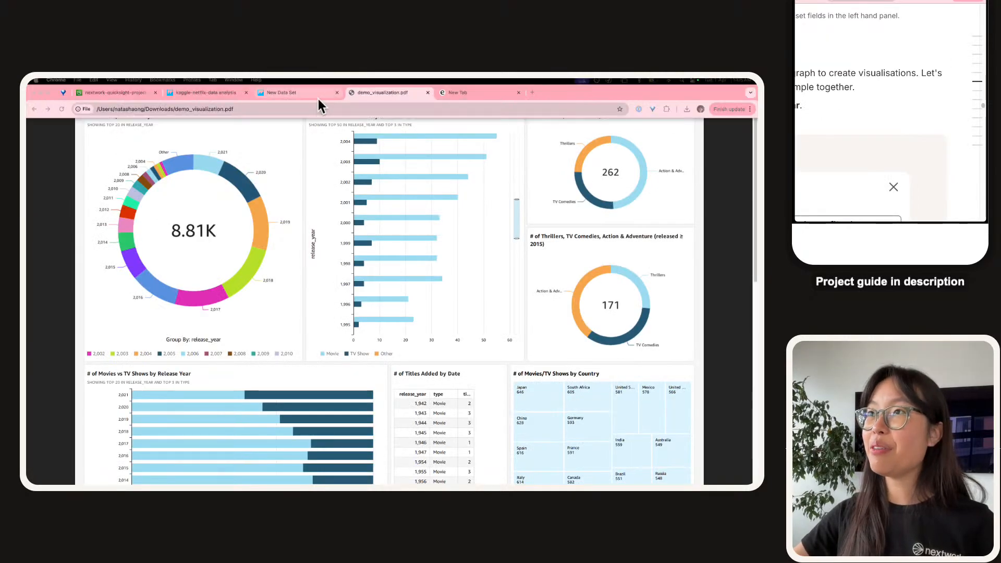
click(306, 94)
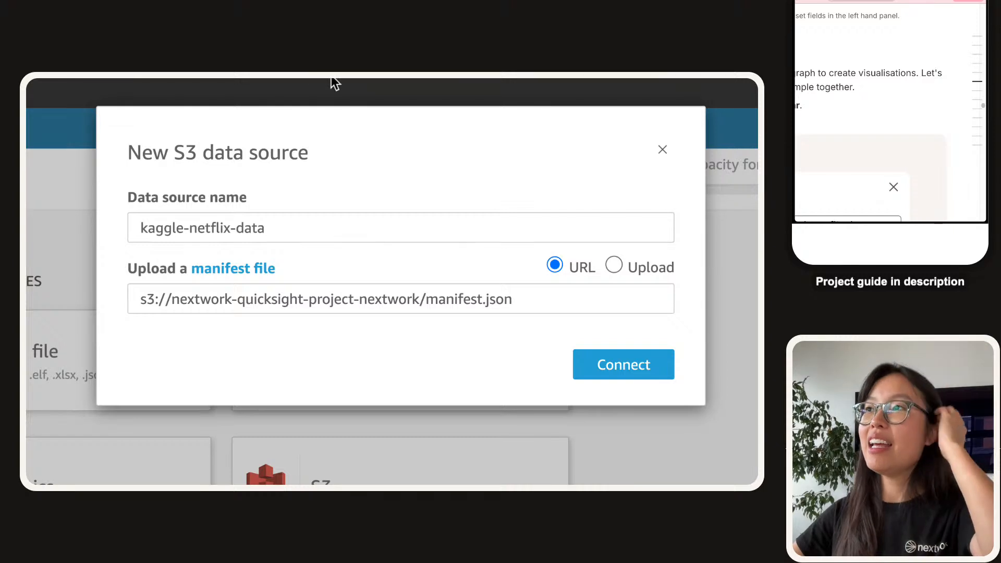
click(337, 92)
click(206, 93)
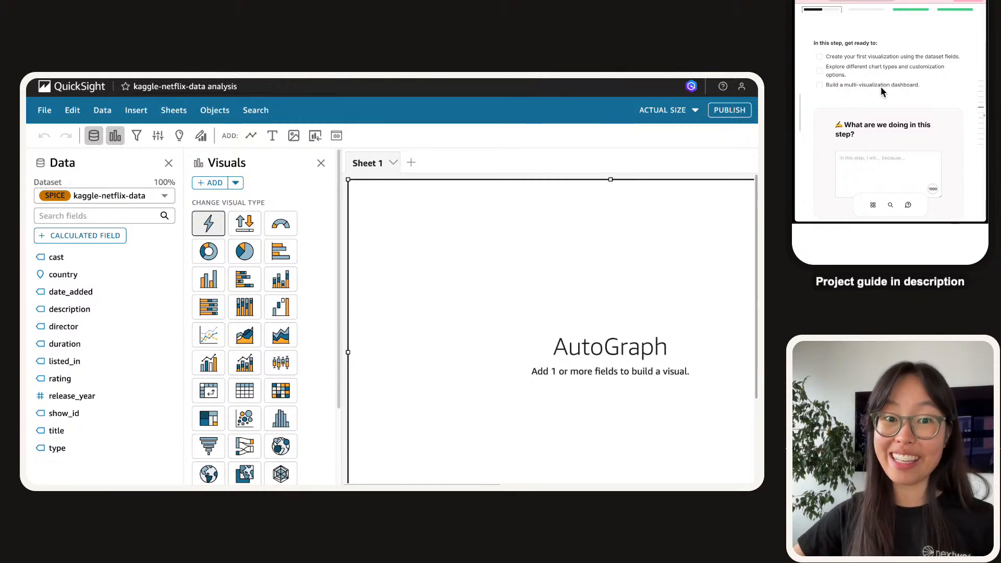
Tick the three Step #5 checklist items and write 'will create visualizations using the dataset fields in QuickSight'.
click(820, 57)
click(820, 71)
click(820, 84)
click(878, 153)
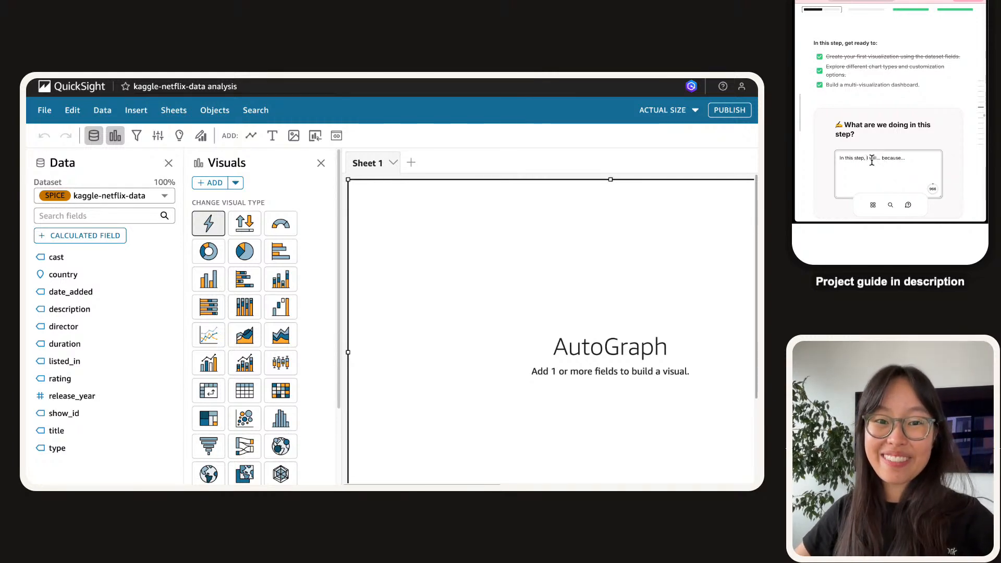
text(will create visu)
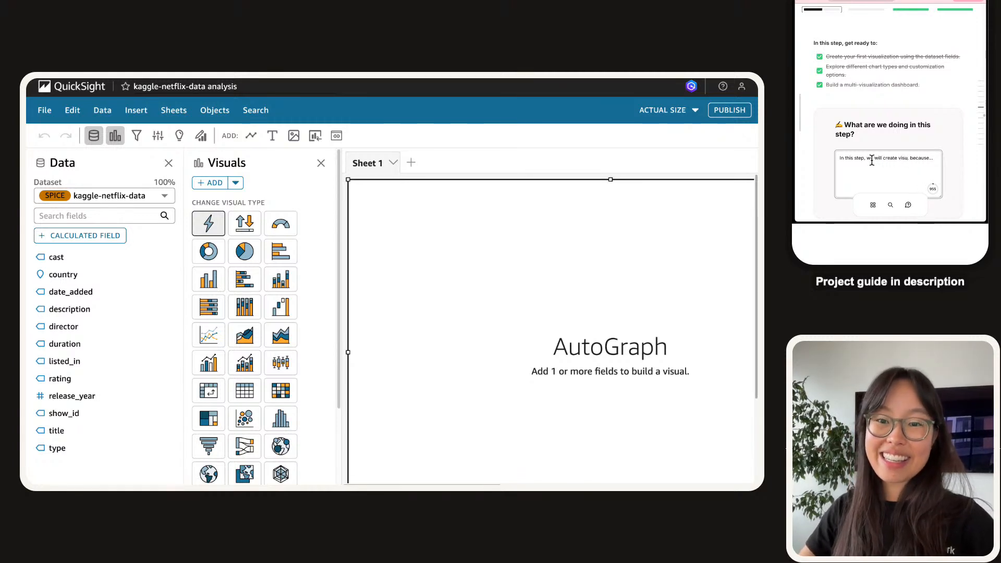
text(alizations)
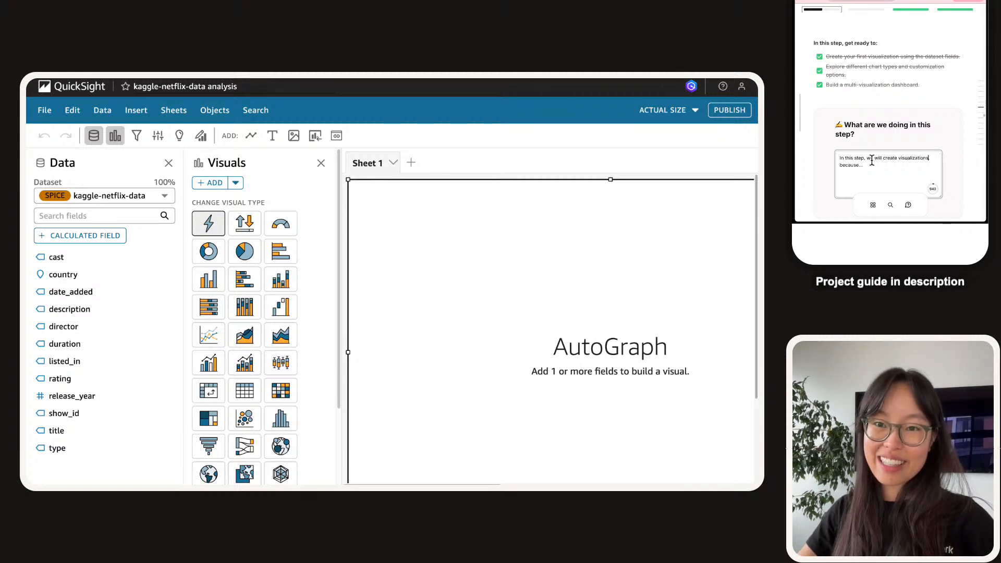
text( using th)
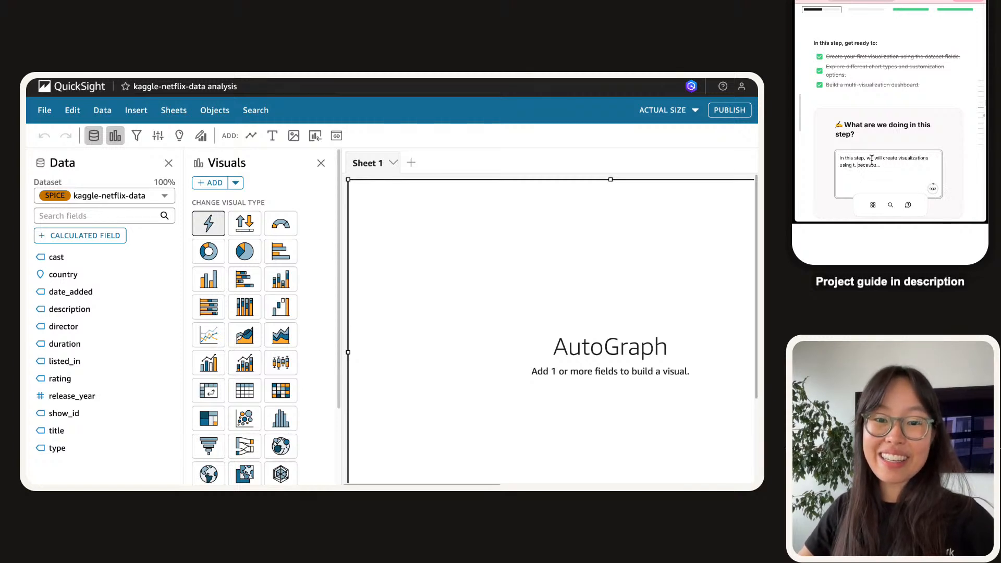
text(e dataset fields in)
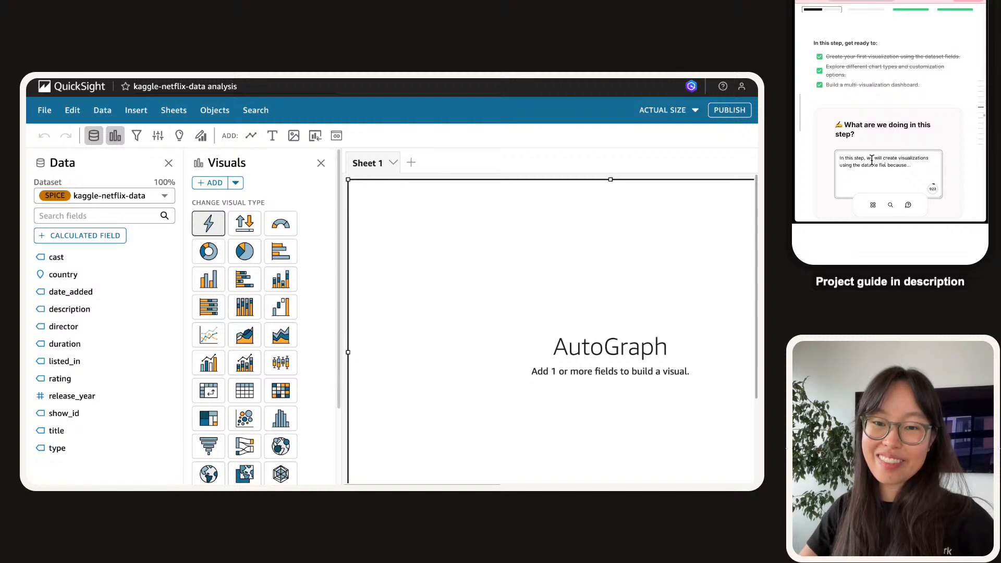
text( Quick.)
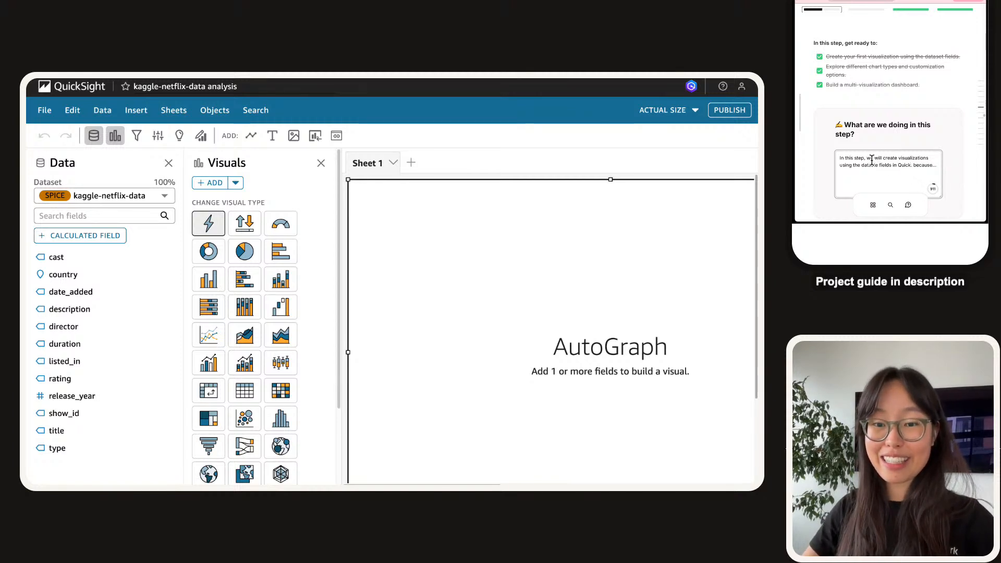
key(BackSpace)
key(BackSpace)
key(BackSpace)
key(BackSpace)
key(BackSpace)
key(BackSpace)
key(BackSpace)
key(BackSpace)
key(BackSpace)
key(BackSpace)
key(BackSpace)
key(BackSpace)
key(BackSpace)
key(BackSpace)
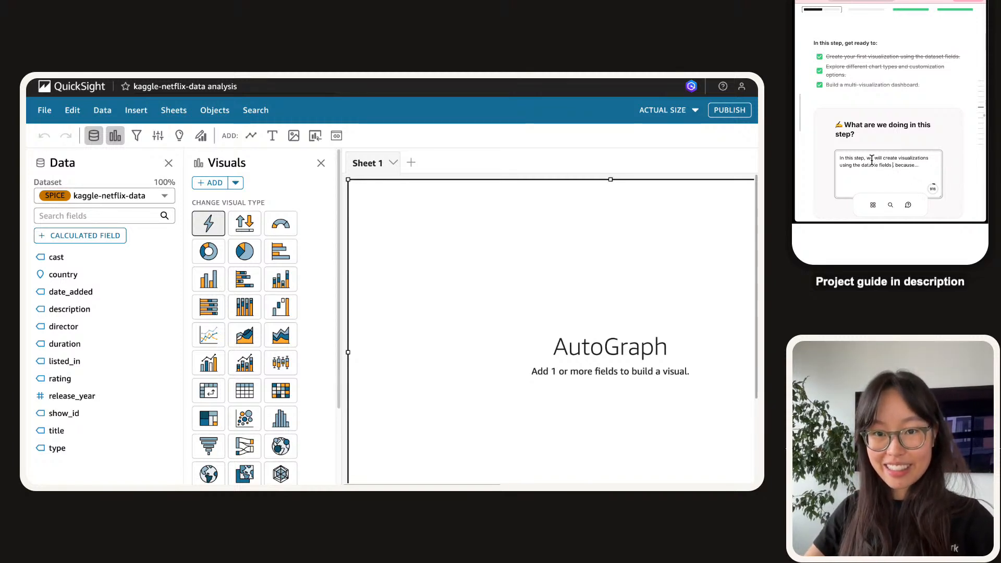
text(ields)
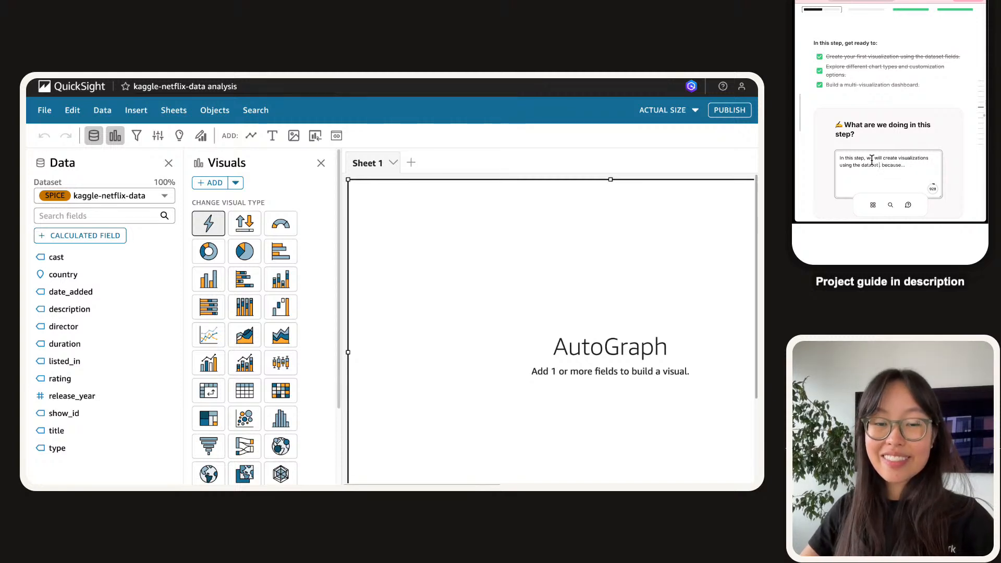
text( in QuickSight)
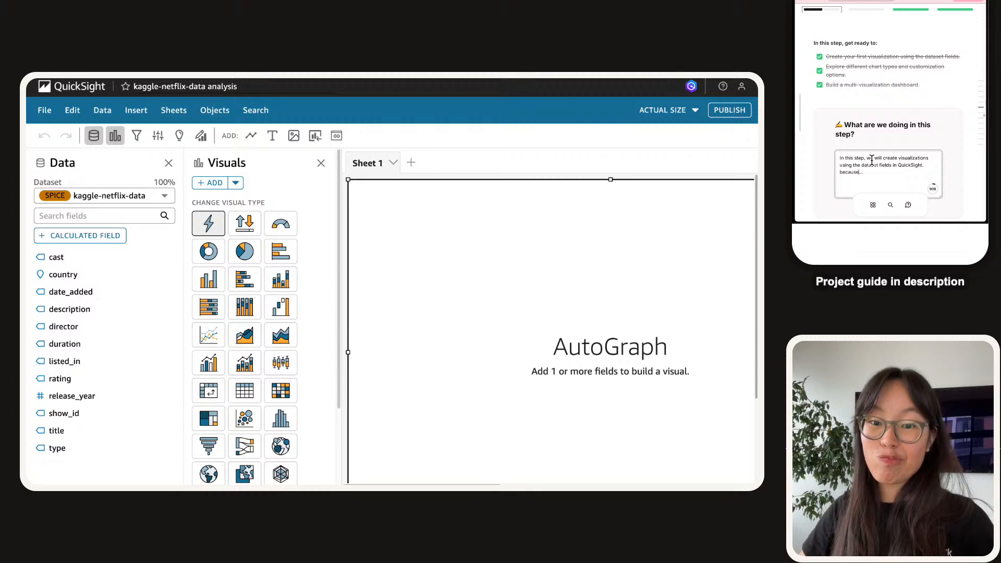
Add that mastering visualization foundations lets us build different charts that turn data into insights.
key(shift+super+Left)
key(BackSpace)
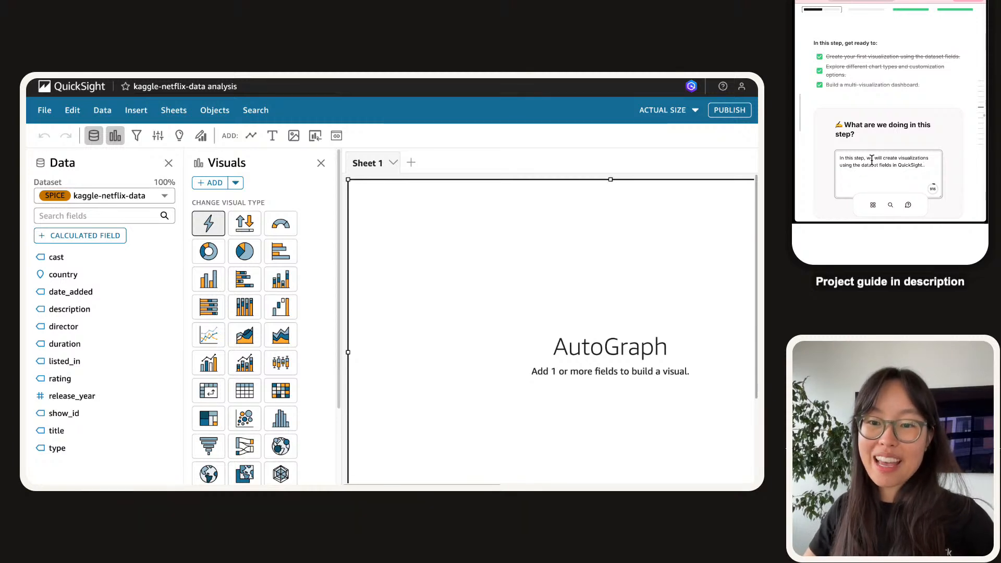
text(. Once we get the hand of v)
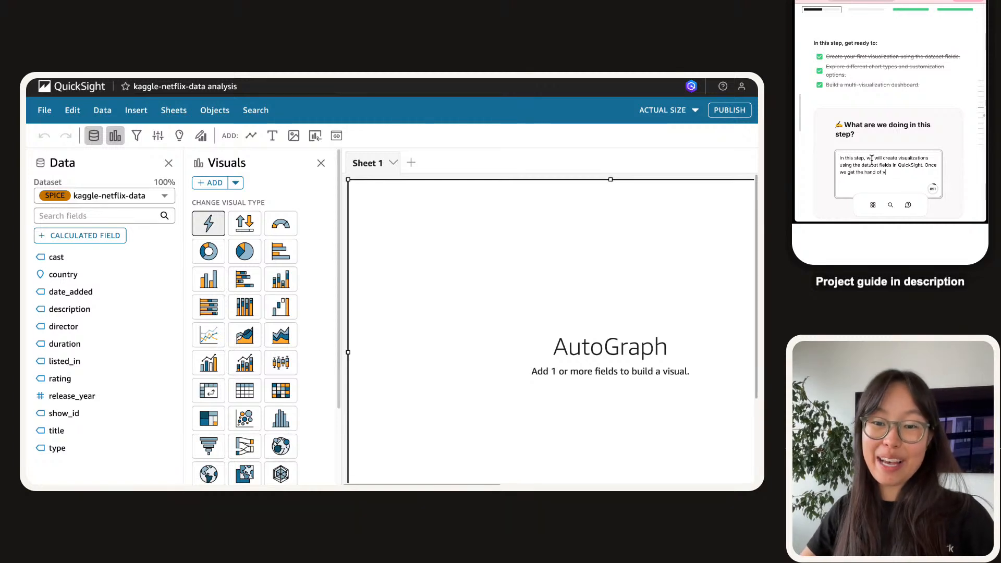
key(BackSpace)
key(BackSpace)
key(BackSpace)
key(BackSpace)
key(BackSpace)
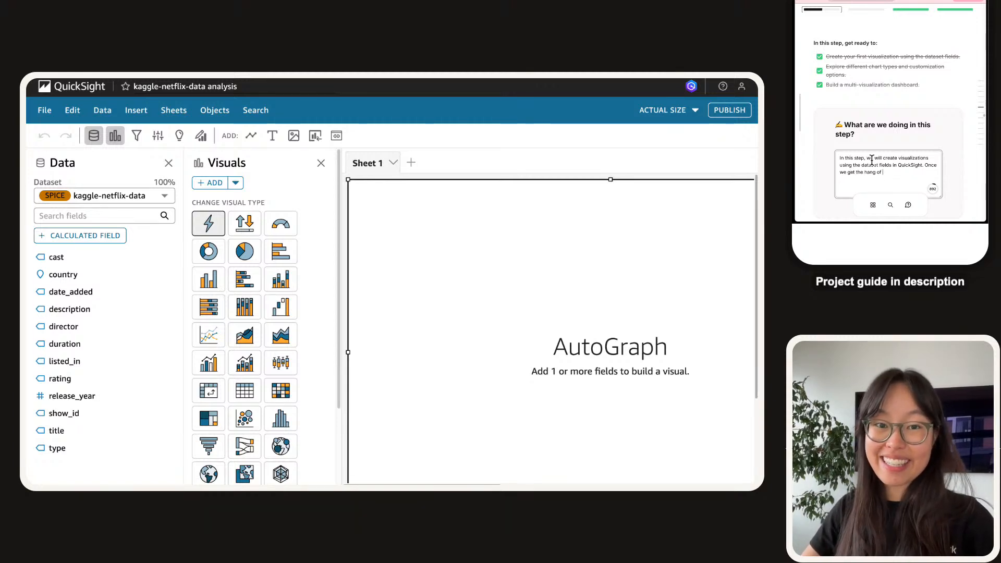
text(g of visualization foundatio)
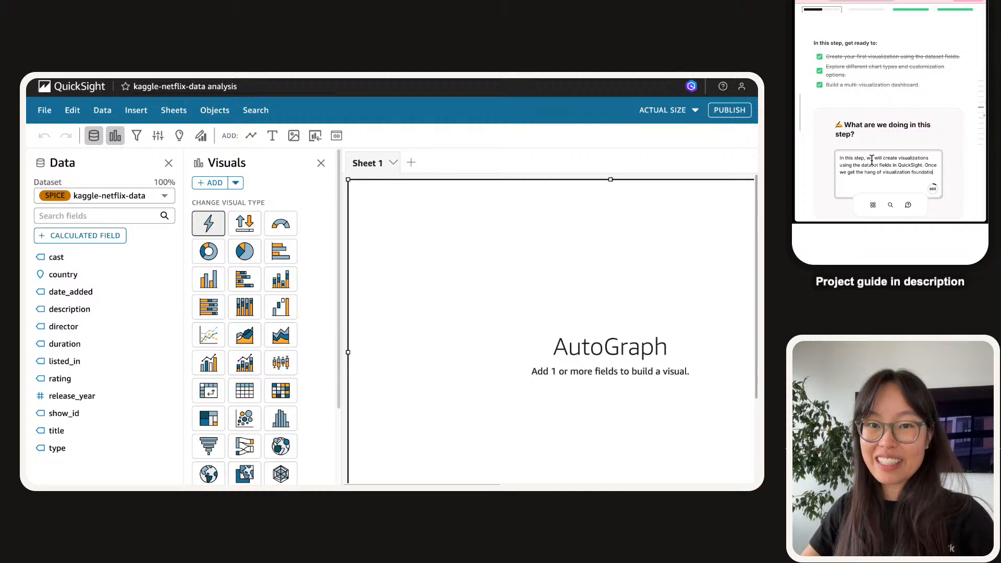
text(ns, we can start building lots of different)
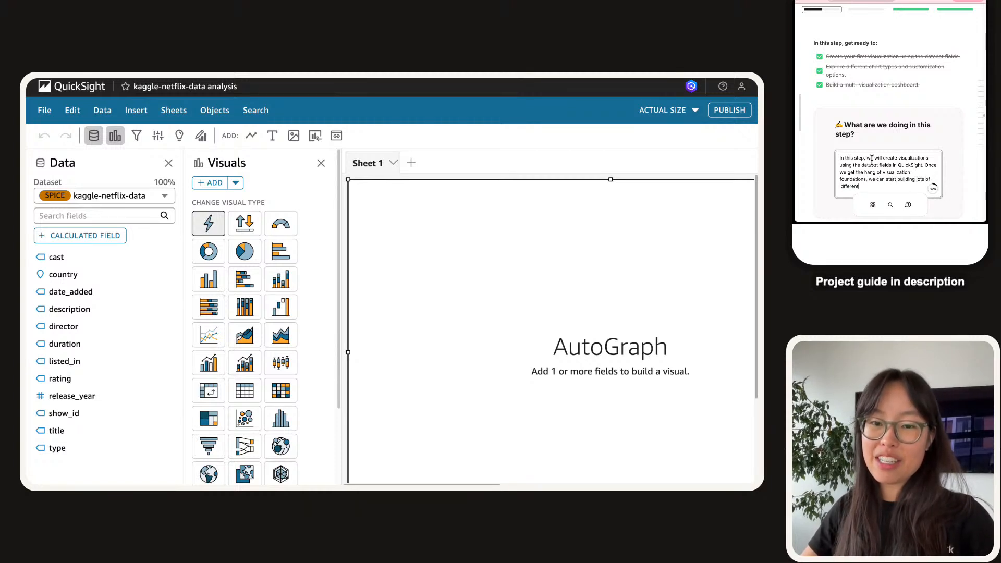
key(BackSpace)
key(BackSpace)
text(different charts)
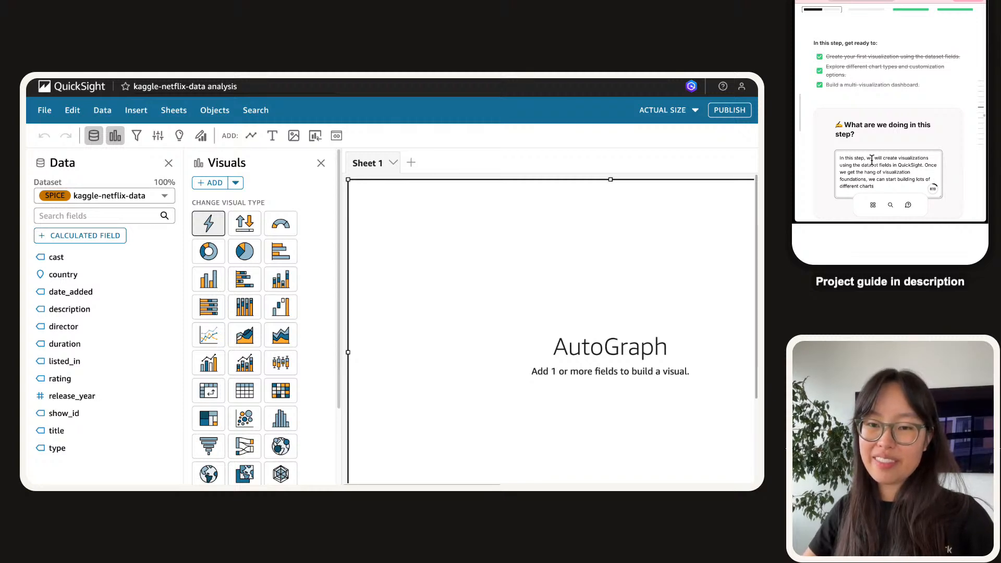
scroll(882, 157, down, 1)
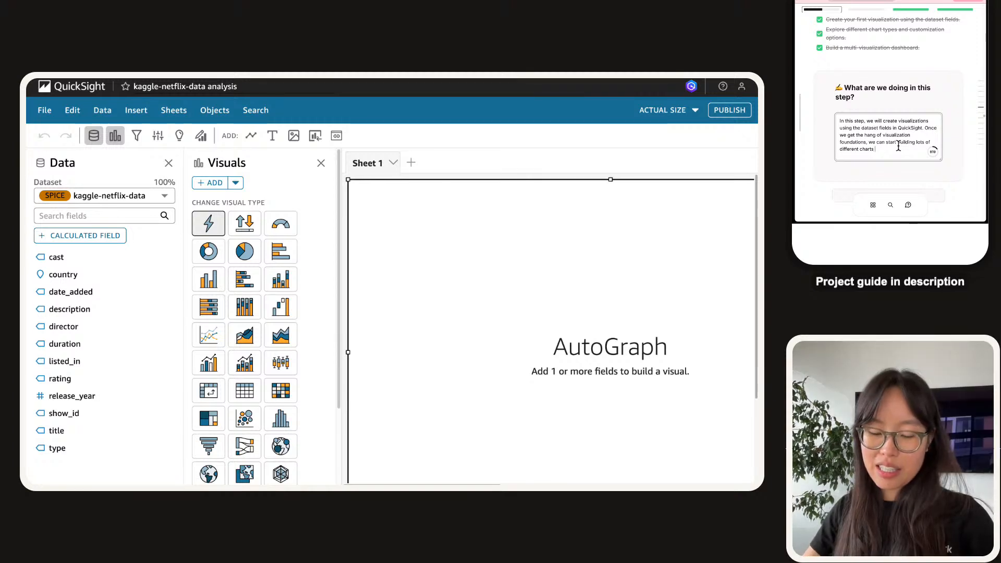
text(that turn data into insigh)
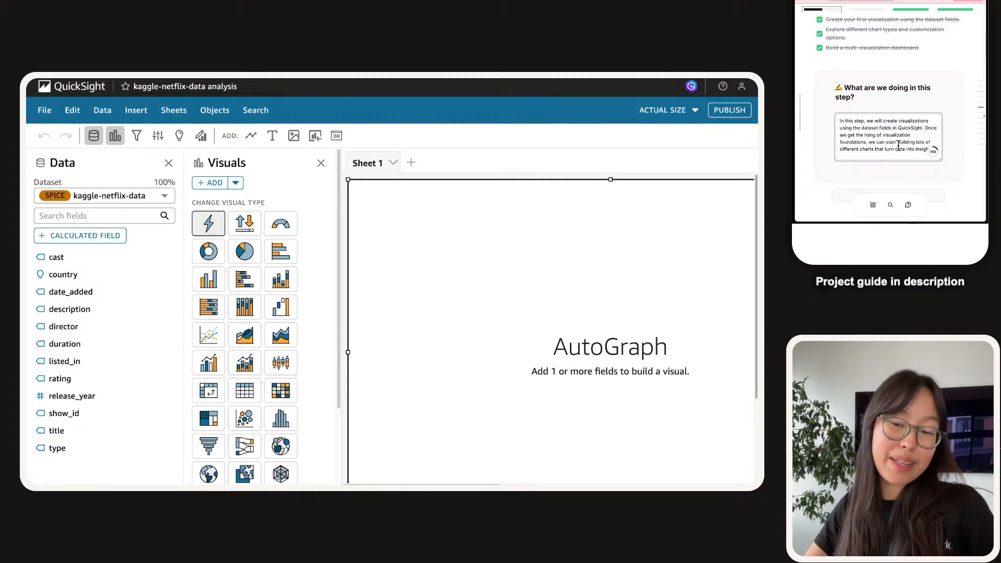
scroll(901, 130, down, 1)
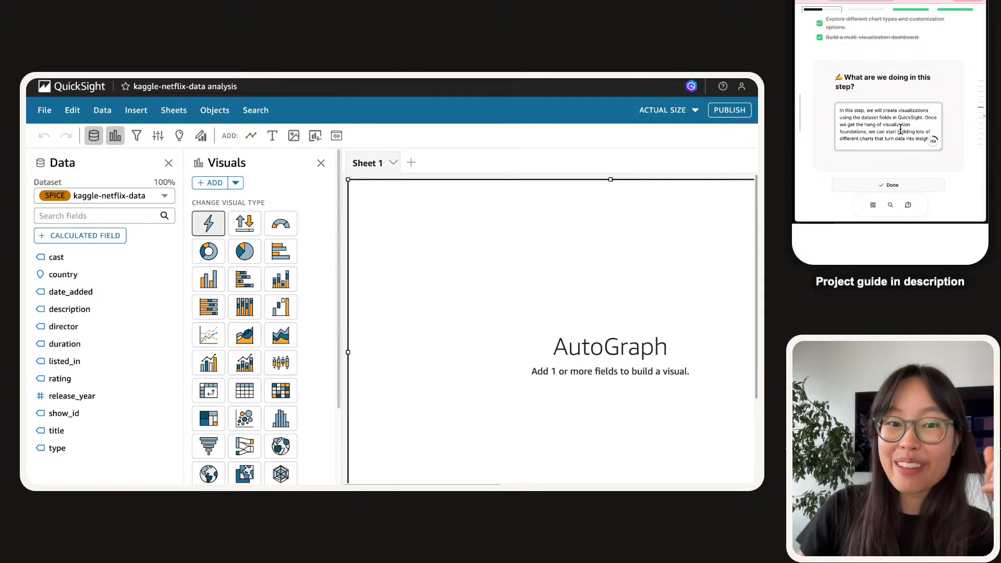
scroll(901, 130, down, 2)
scroll(872, 129, down, 5)
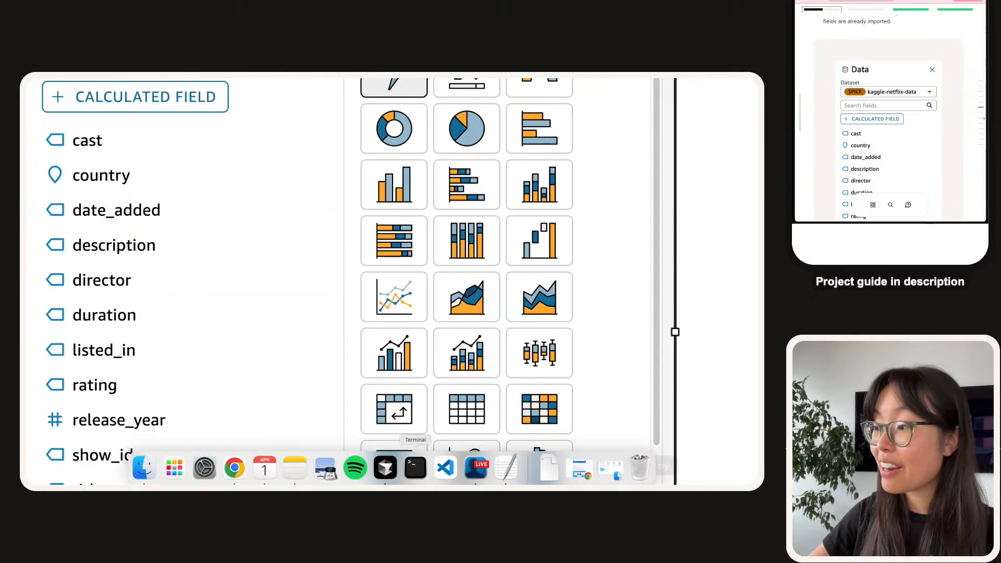
Open the Downloads folder from the Dock in Finder.
click(557, 470)
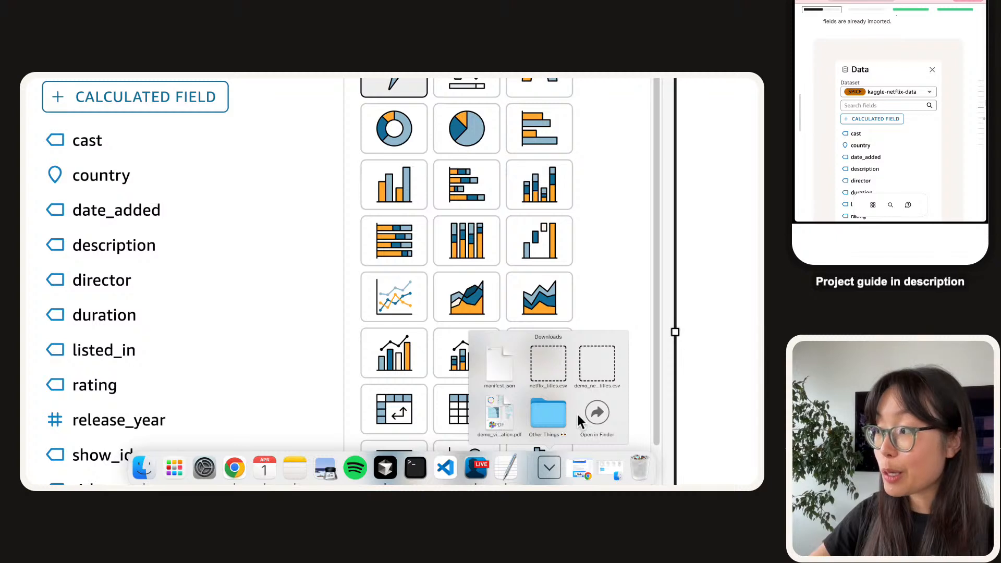
click(600, 411)
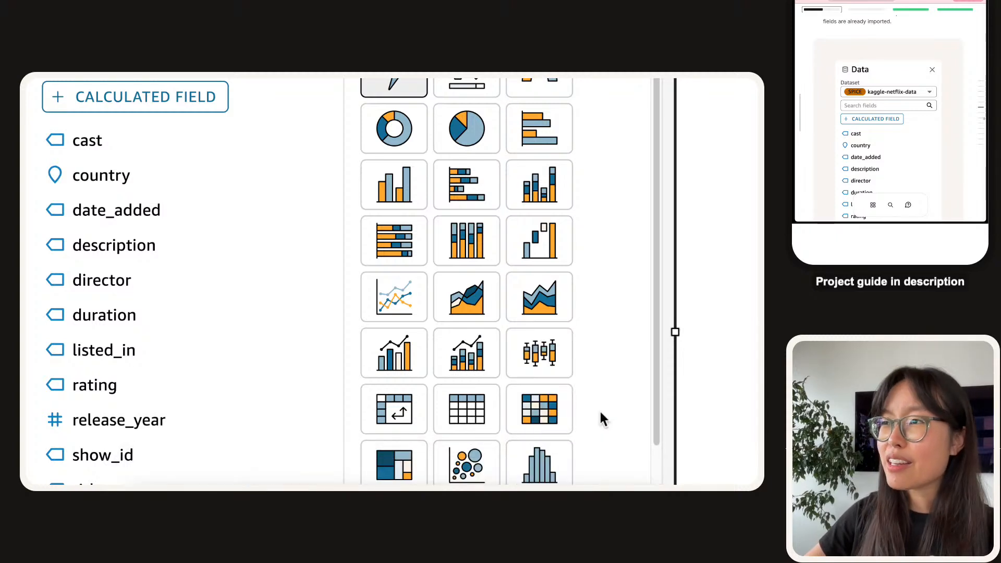
click(319, 172)
key(space)
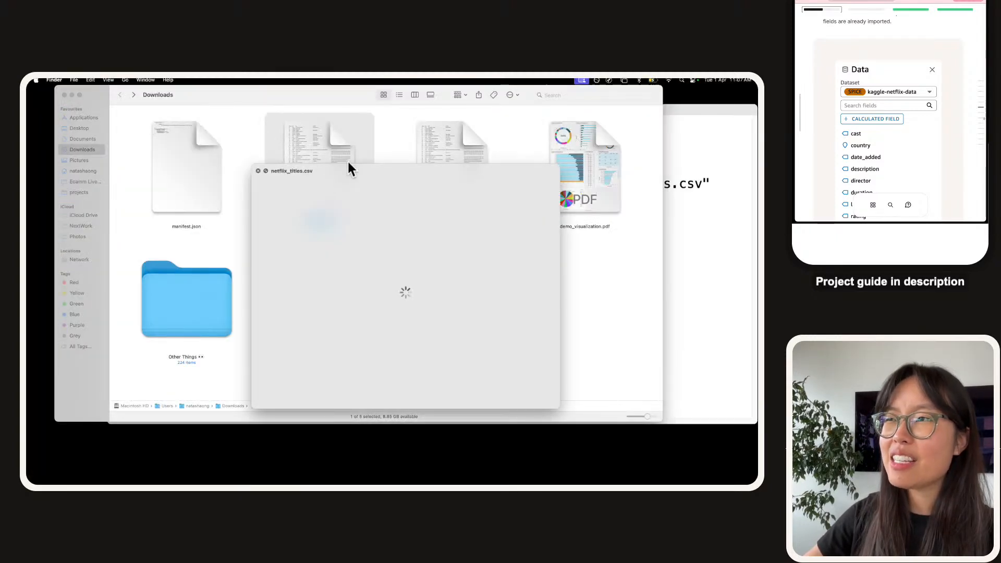
drag(342, 172, 147, 97)
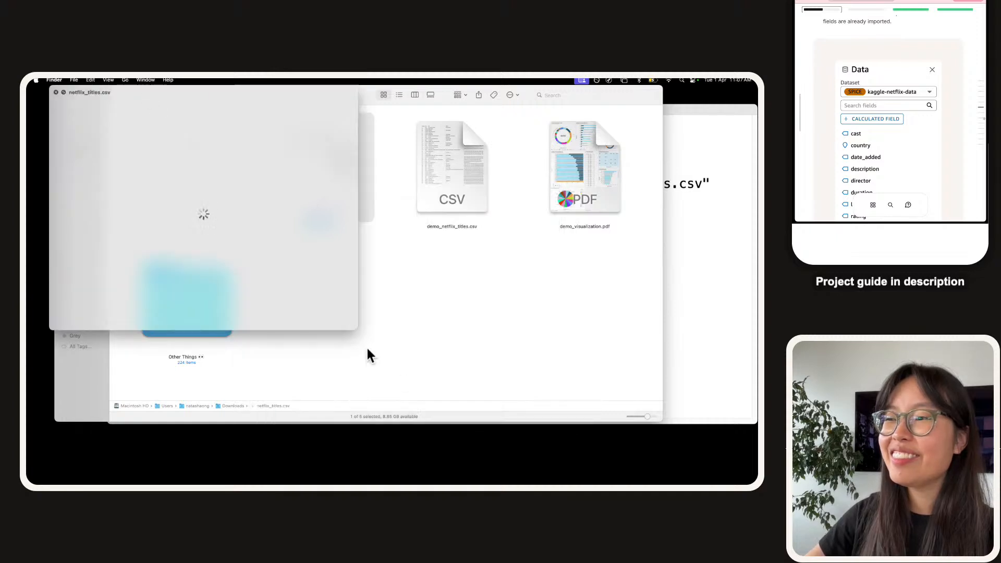
drag(357, 330, 753, 481)
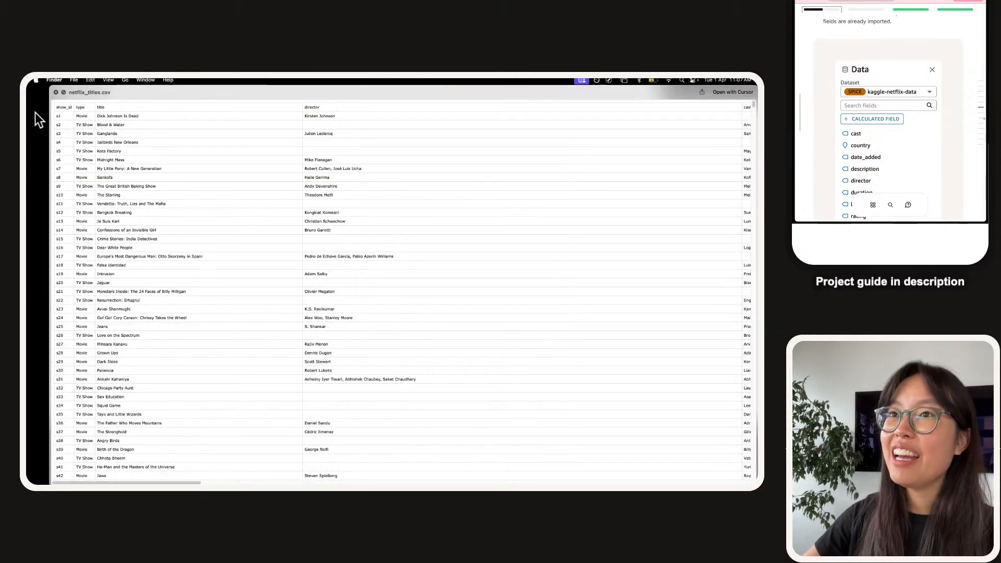
drag(61, 107, 353, 104)
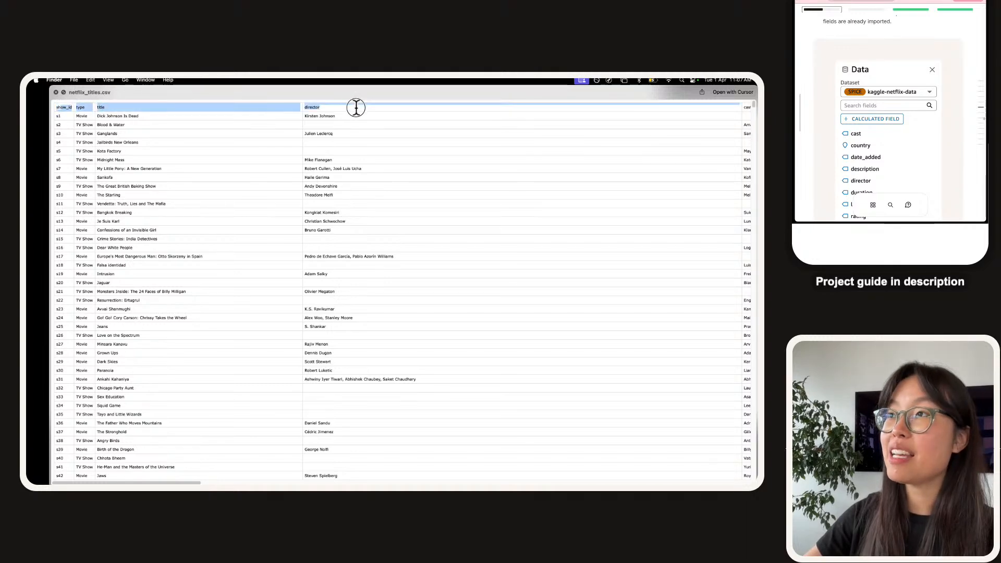
scroll(355, 106, right, 2)
scroll(356, 106, right, 1)
scroll(530, 117, up, 5)
scroll(530, 118, right, 15)
scroll(398, 127, left, 8)
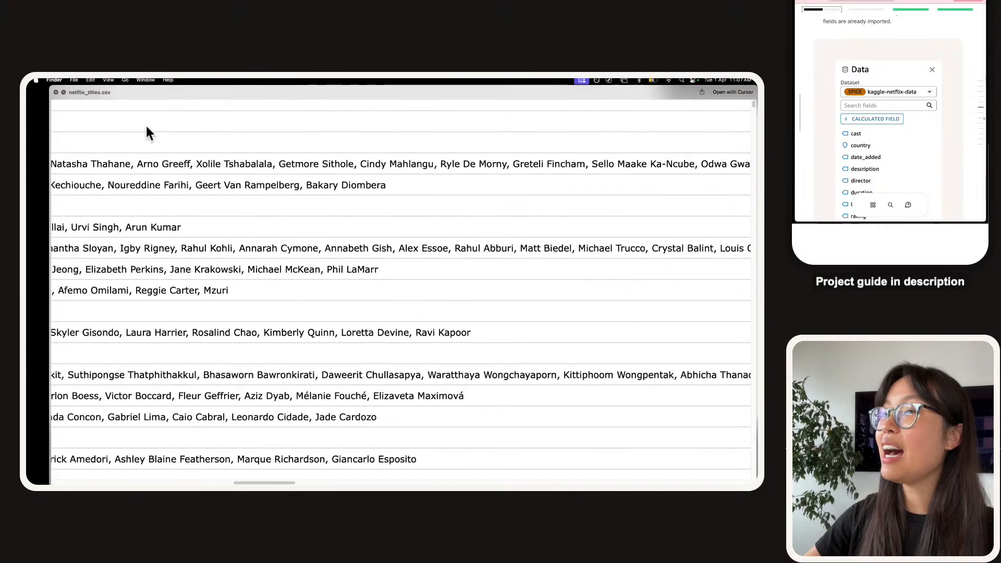
scroll(117, 124, left, 10)
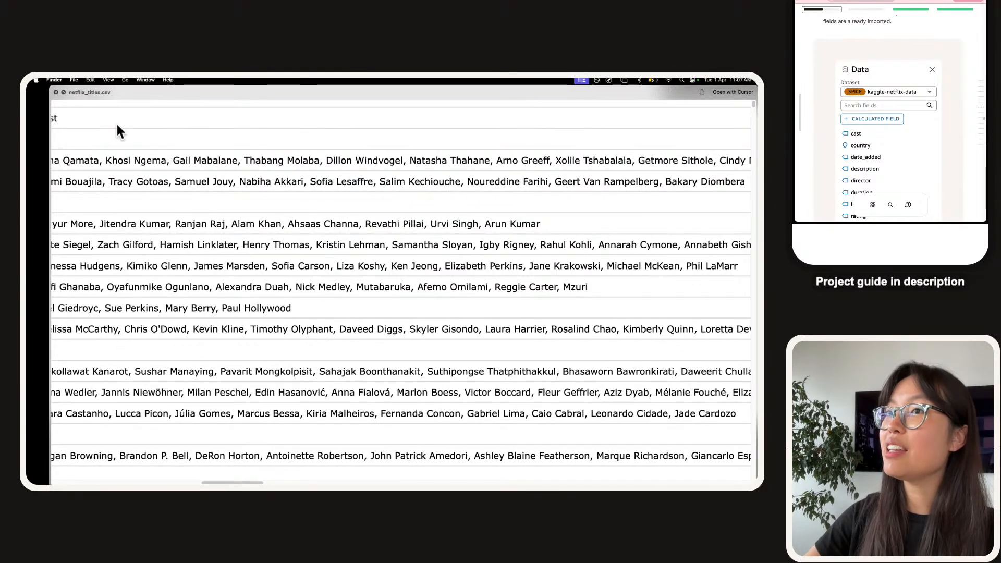
double_click(245, 121)
scroll(231, 119, up, 3)
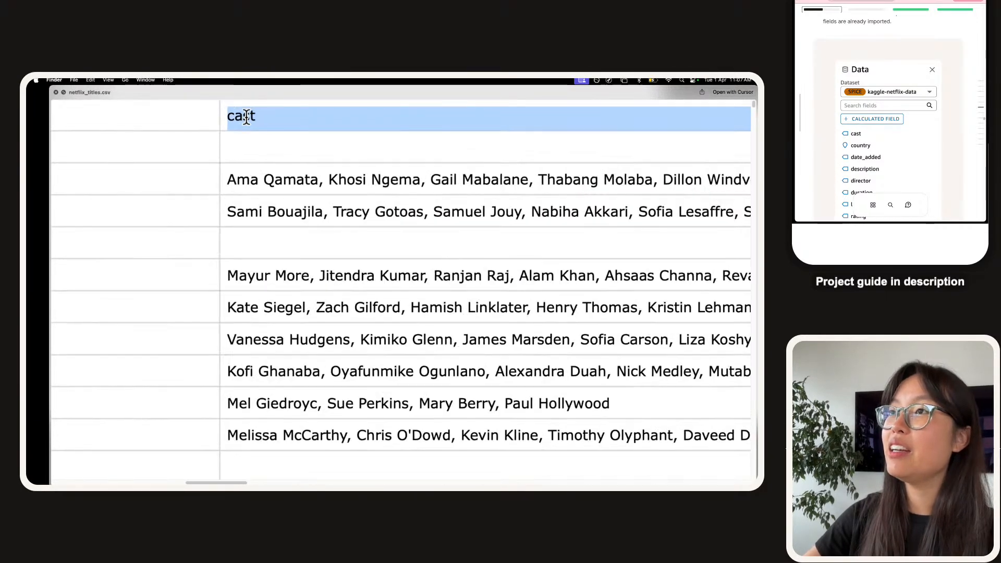
scroll(290, 125, right, 20)
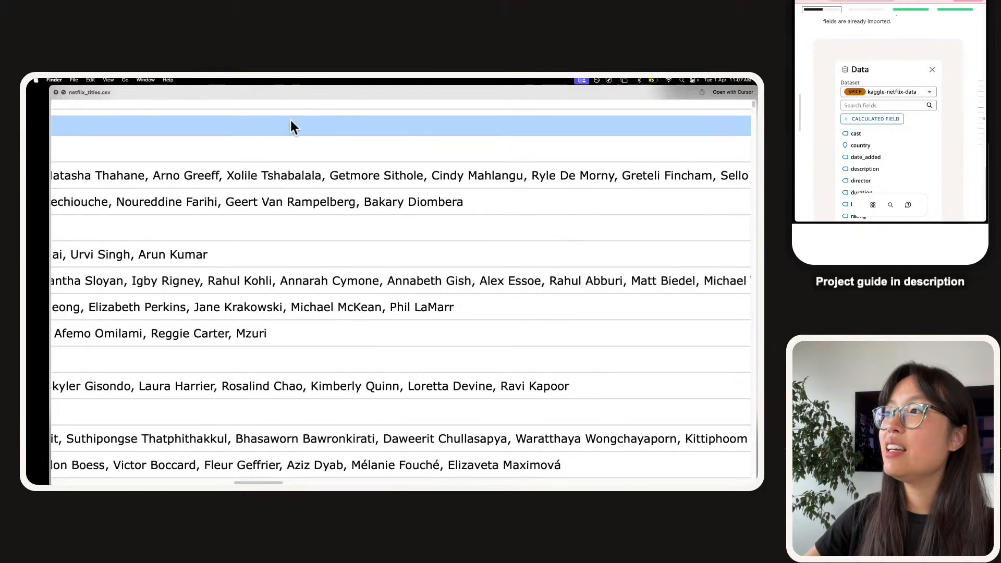
scroll(290, 125, right, 10)
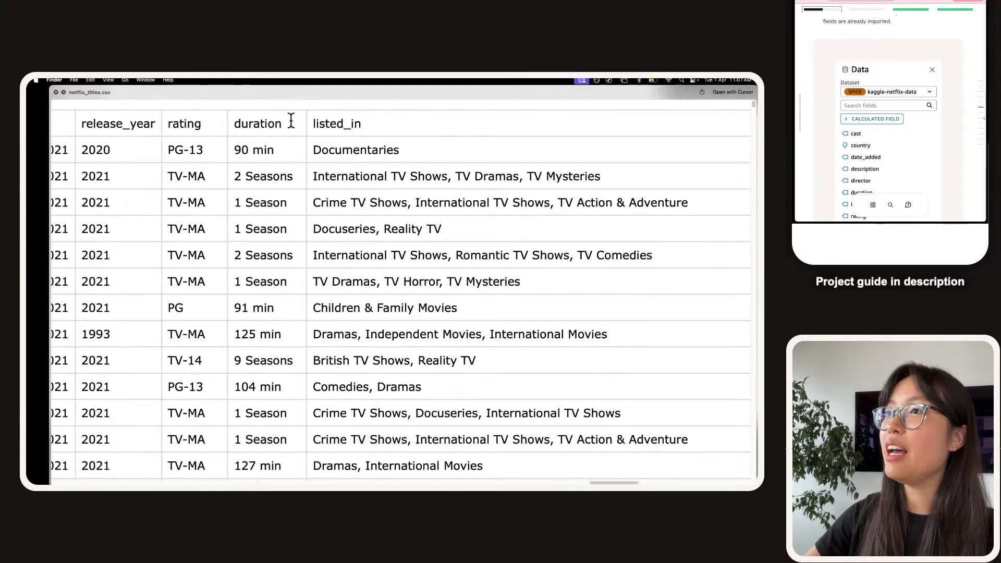
scroll(290, 125, left, 5)
scroll(156, 127, left, 3)
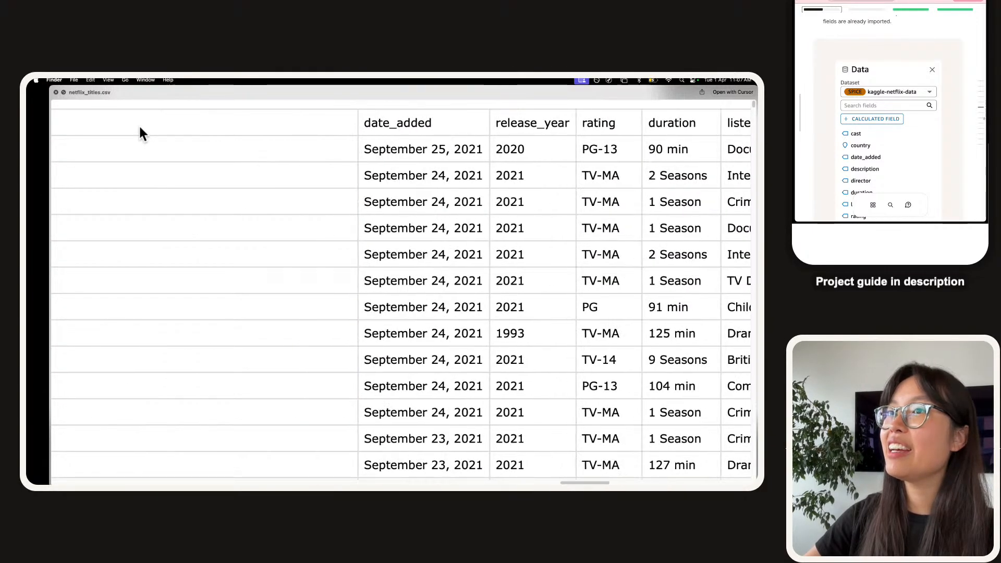
scroll(138, 125, left, 10)
scroll(392, 137, right, 10)
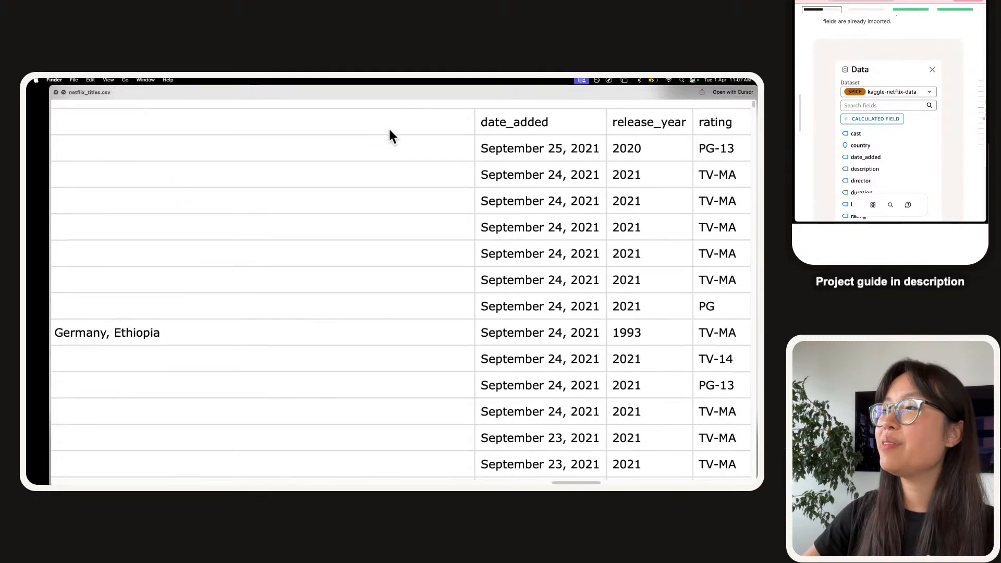
scroll(420, 126, right, 10)
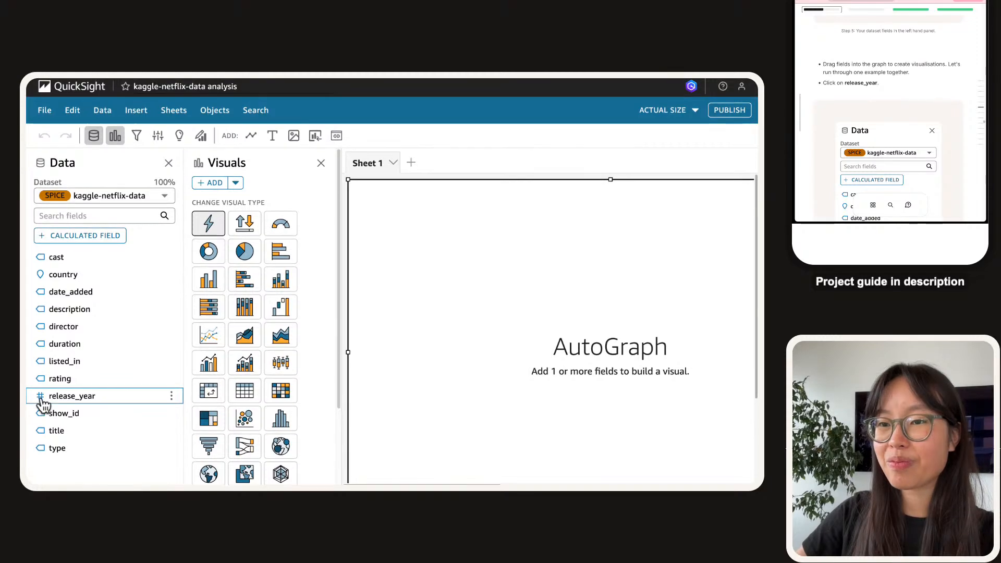
click(104, 402)
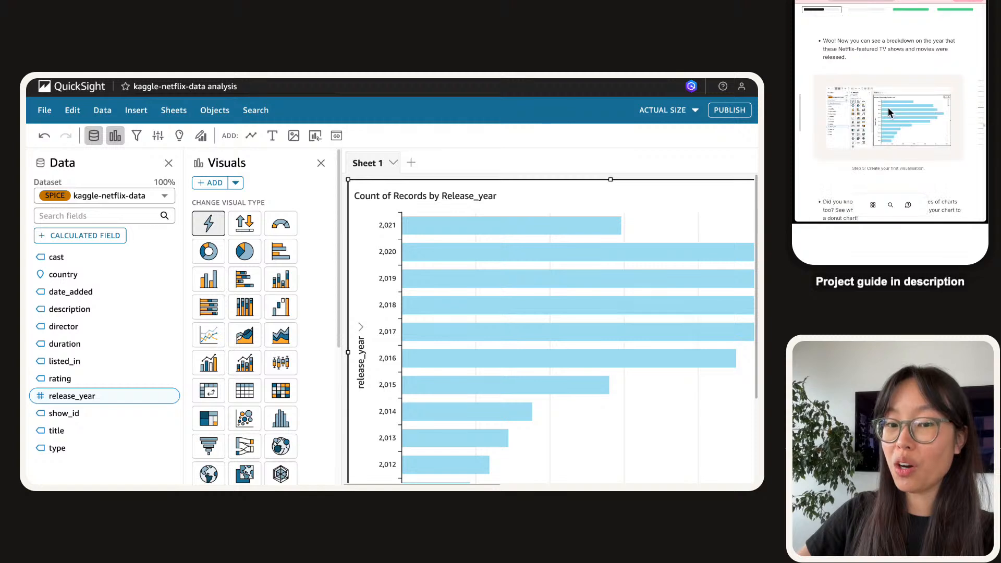
mouse_move(415, 236)
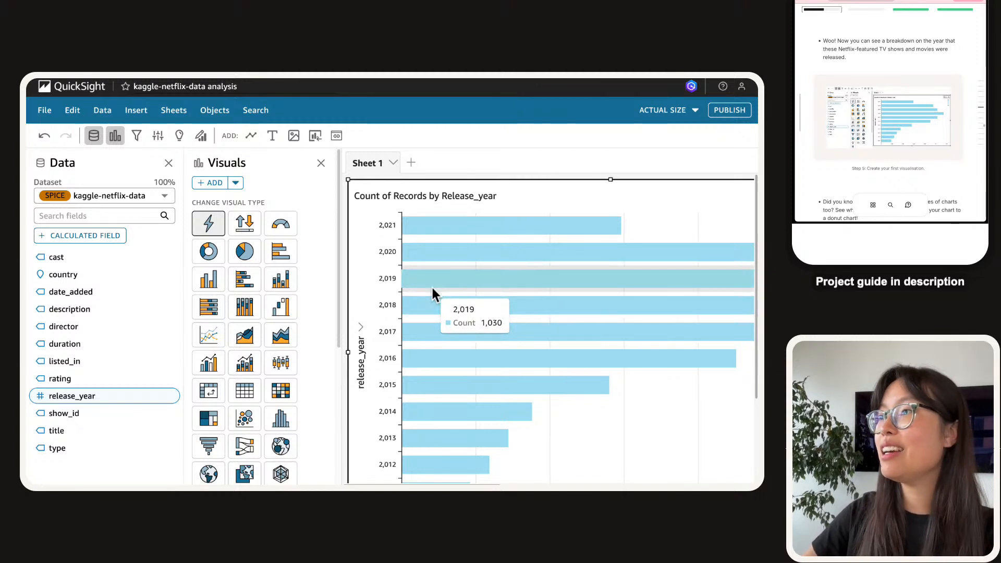
scroll(432, 290, down, 2)
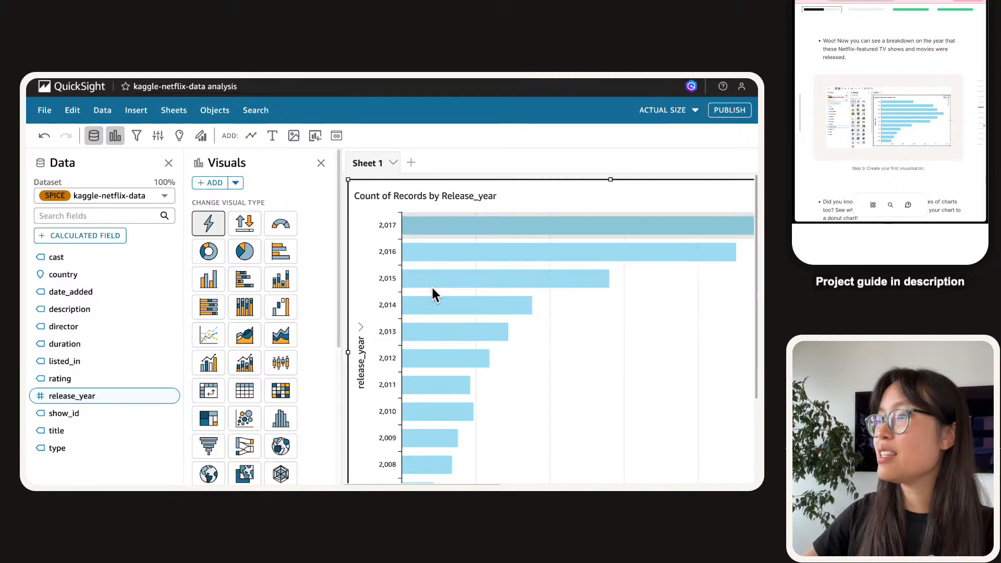
scroll(433, 290, up, 2)
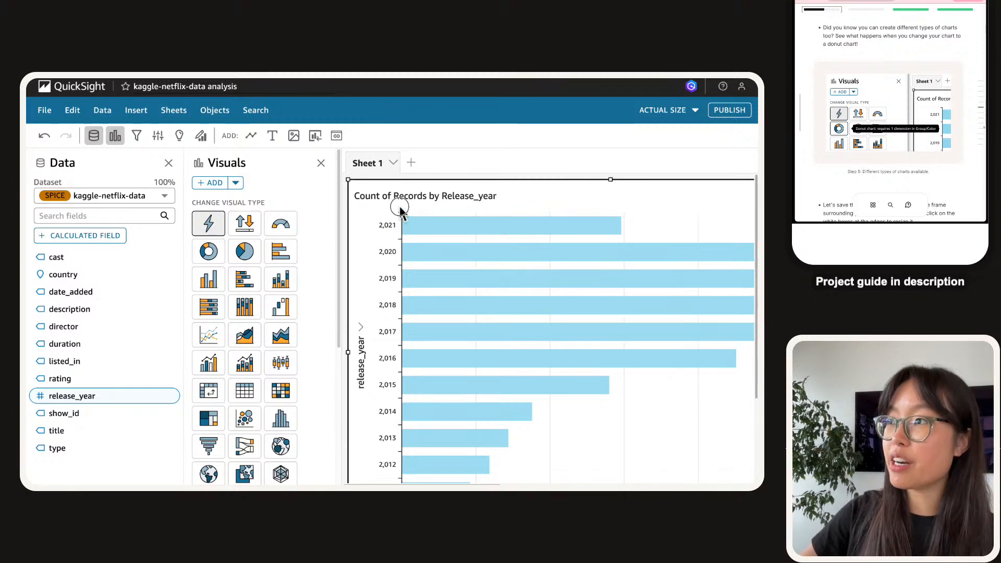
Switch the release_year bar chart to a Donut chart and resize it to fit its legend.
drag(364, 207, 384, 221)
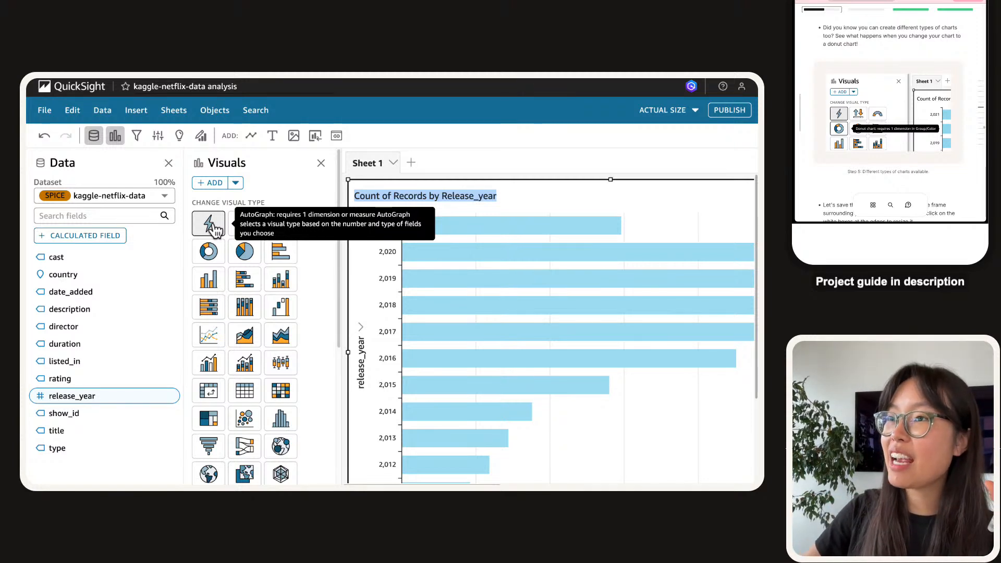
click(207, 252)
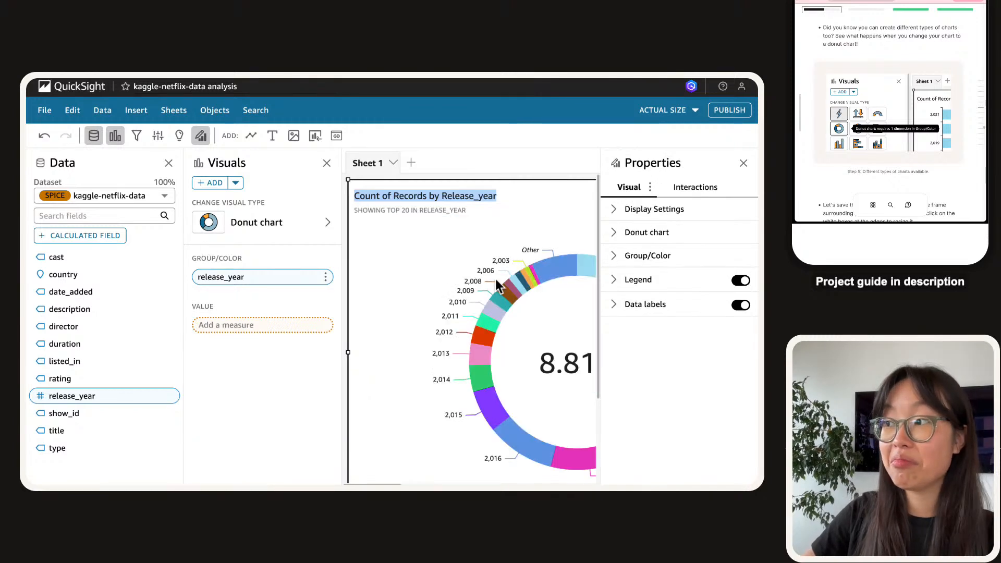
mouse_move(500, 283)
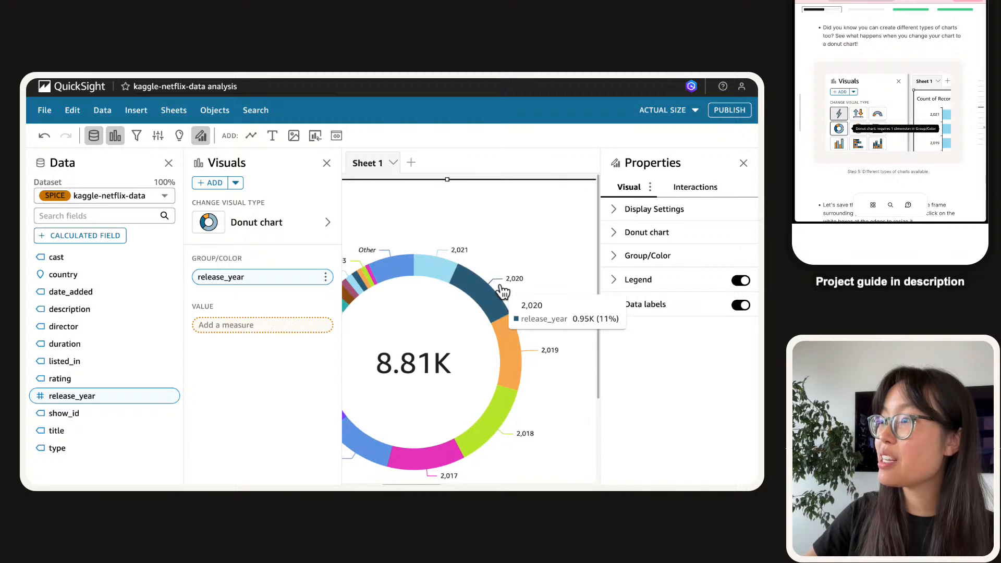
scroll(502, 291, left, 2)
scroll(457, 338, down, 1)
scroll(455, 336, right, 1)
scroll(455, 337, down, 1)
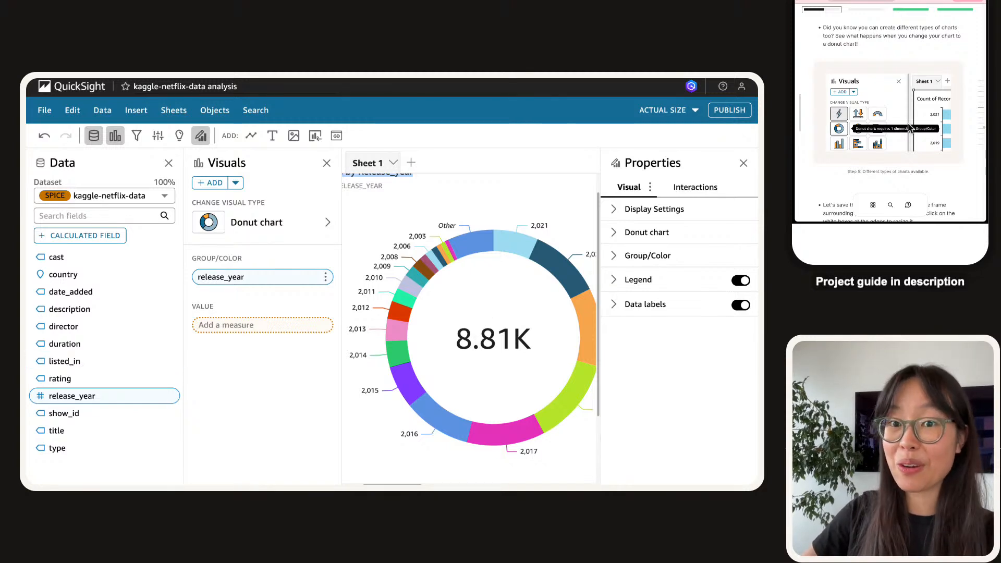
scroll(909, 124, down, 1)
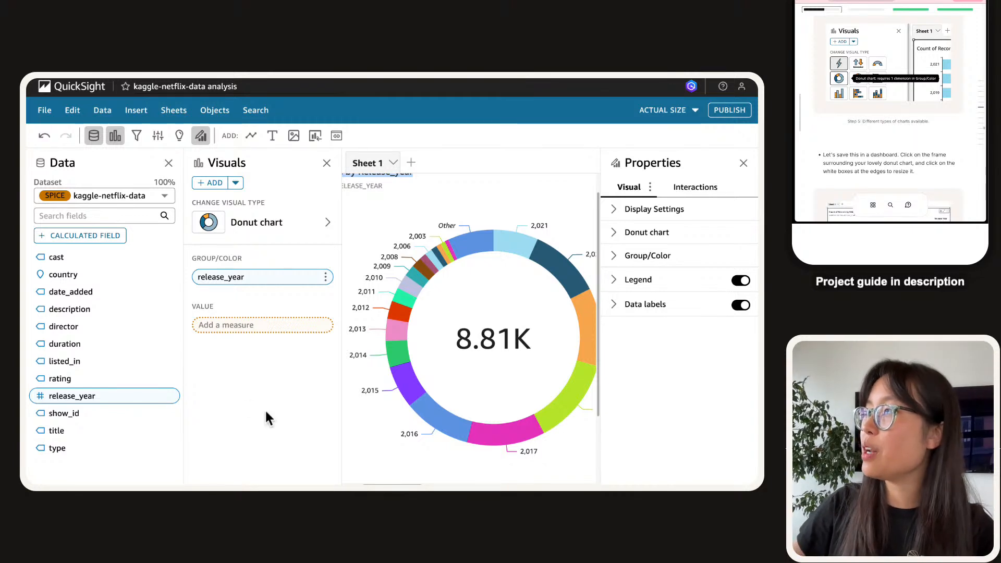
click(744, 164)
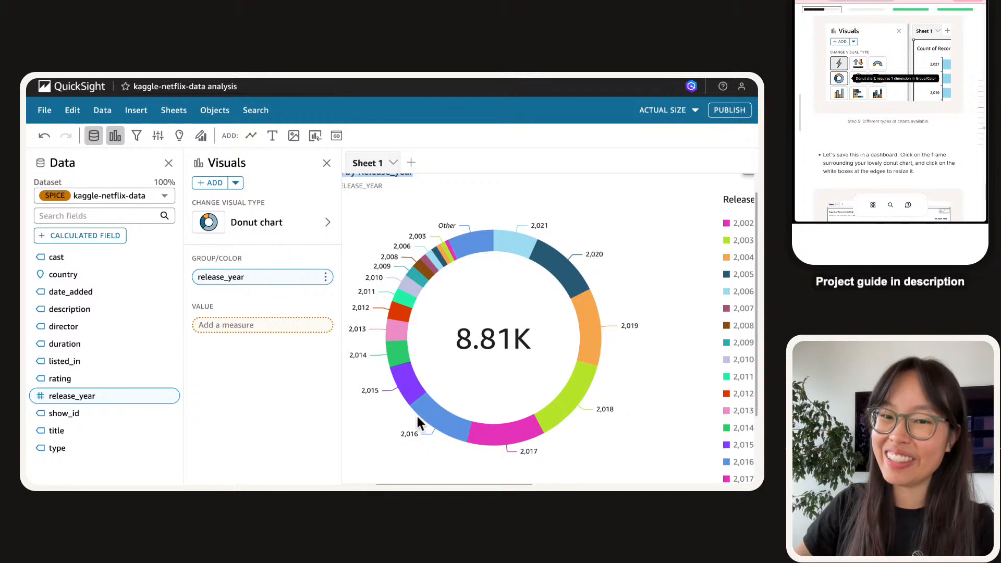
scroll(949, 136, down, 3)
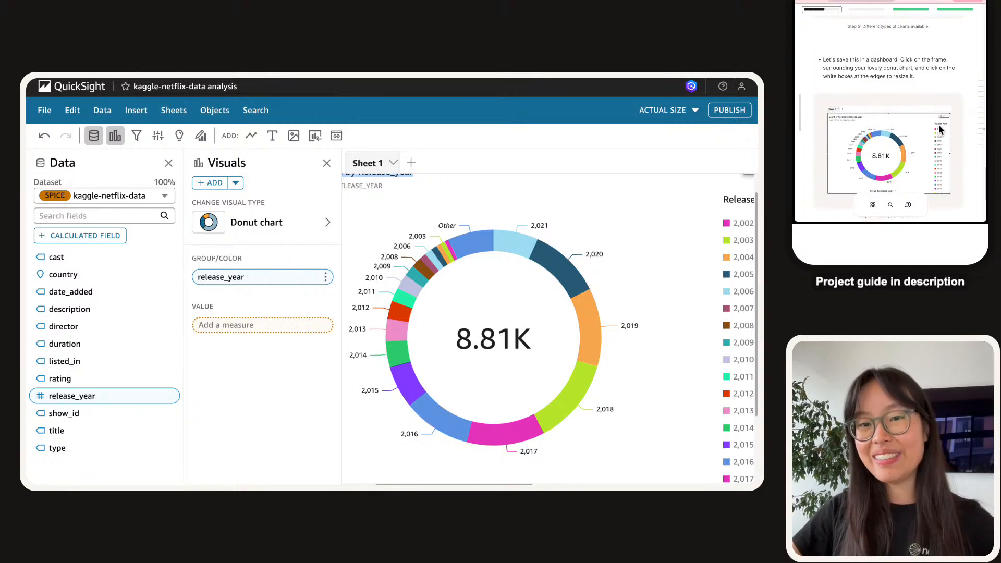
scroll(421, 232, up, 1)
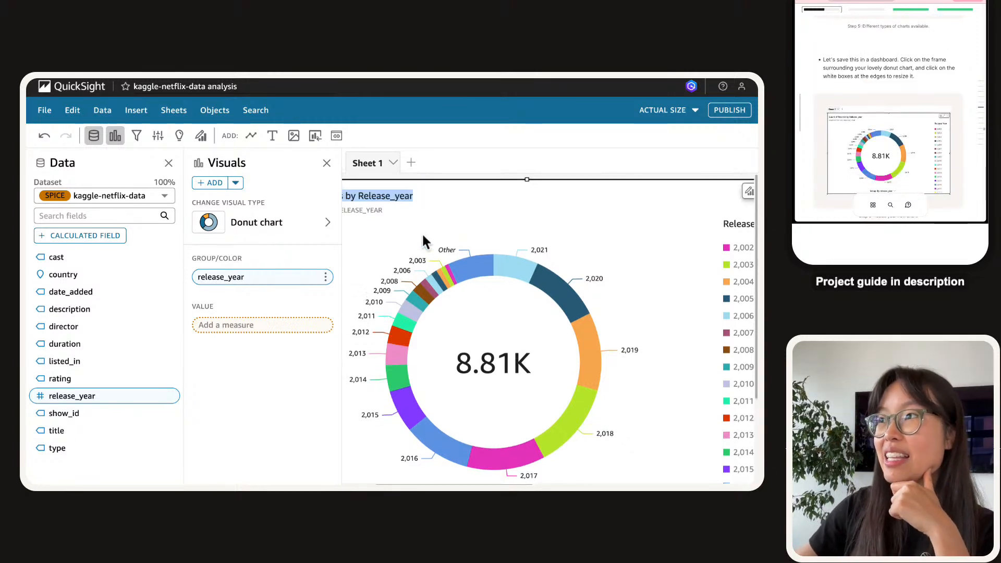
scroll(422, 240, left, 3)
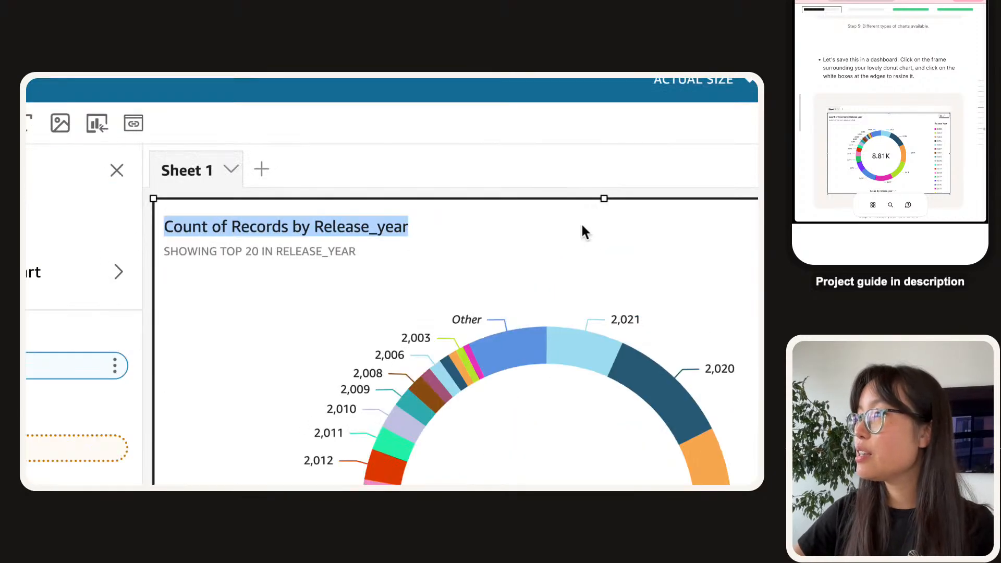
Resize the release_year donut chart from its bottom-right corner into a small top-left tile, then deselect it.
drag(606, 199, 612, 193)
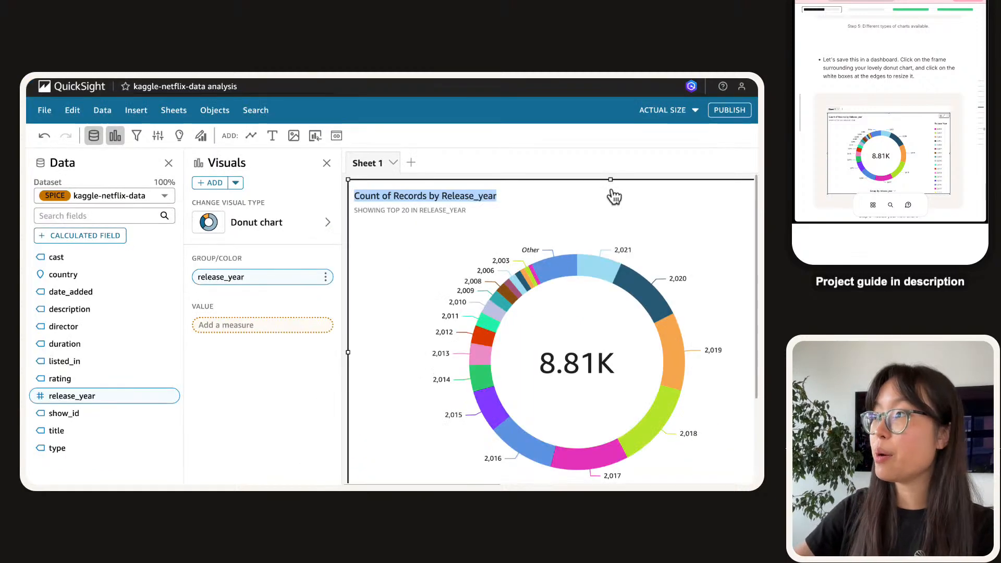
scroll(614, 196, right, 5)
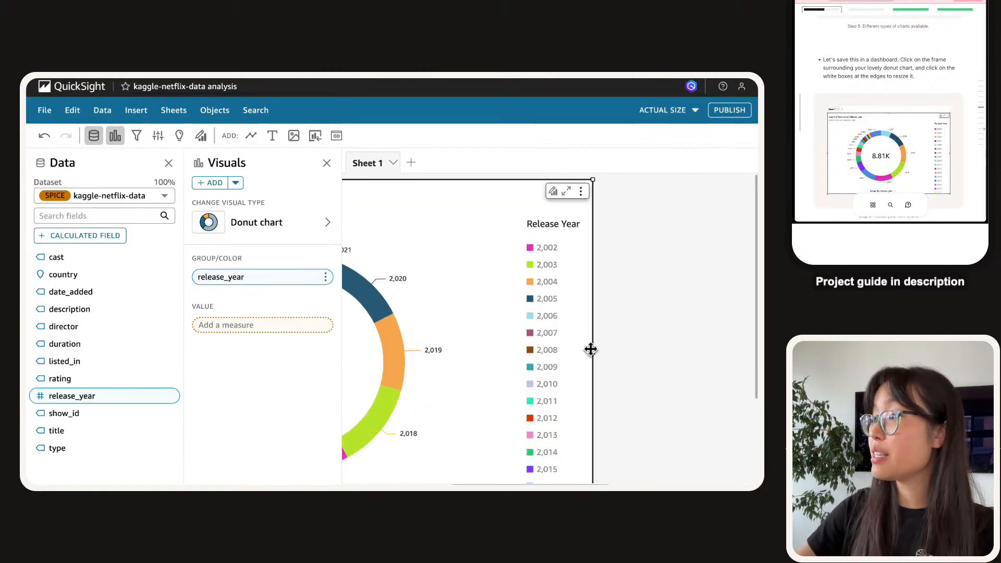
scroll(595, 353, left, 3)
scroll(691, 449, down, 2)
scroll(740, 380, down, 3)
drag(735, 410, 629, 336)
click(392, 403)
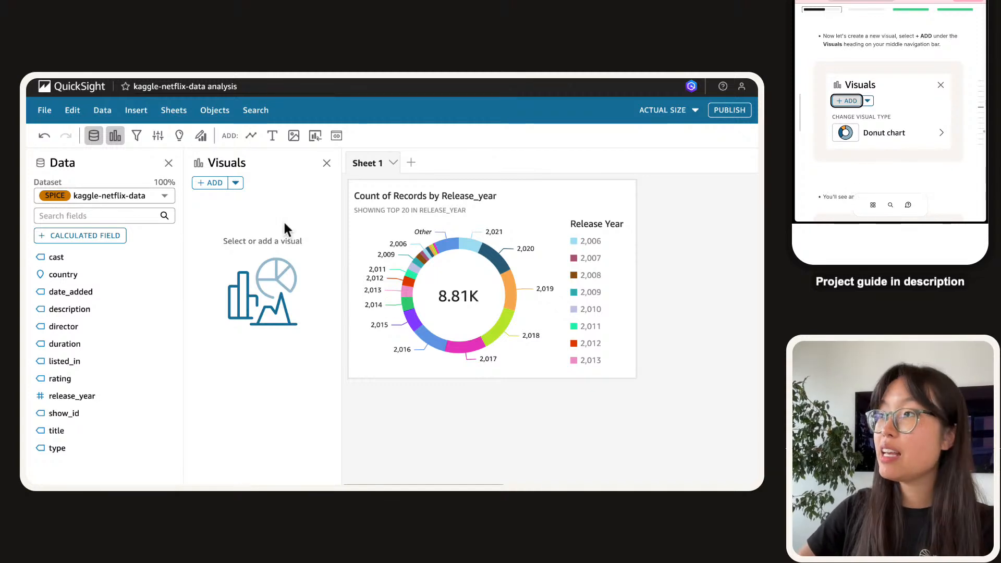
Add a new visual and drop release_year into it to get a horizontal bar chart of record counts.
click(520, 208)
click(367, 439)
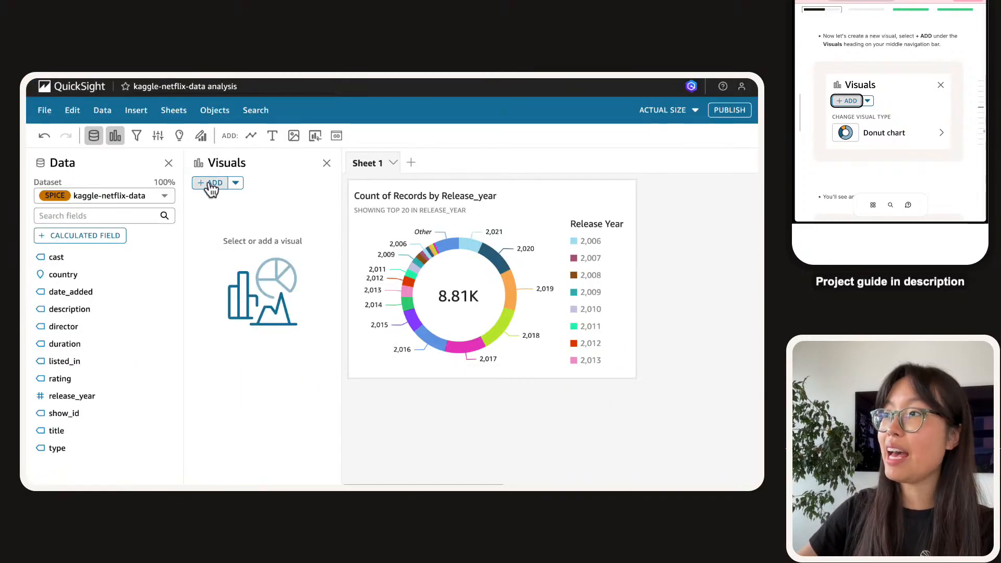
click(211, 184)
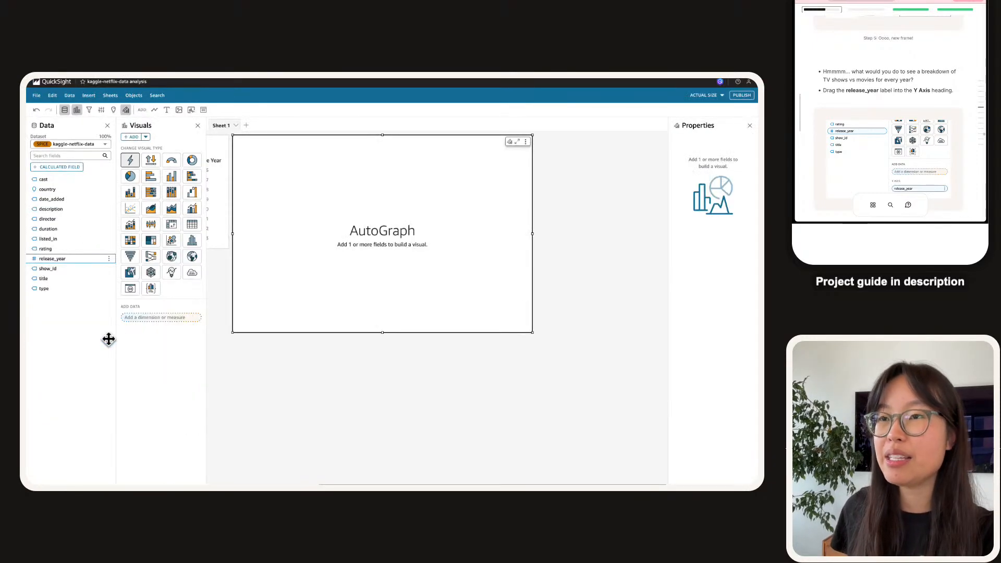
drag(56, 261, 381, 235)
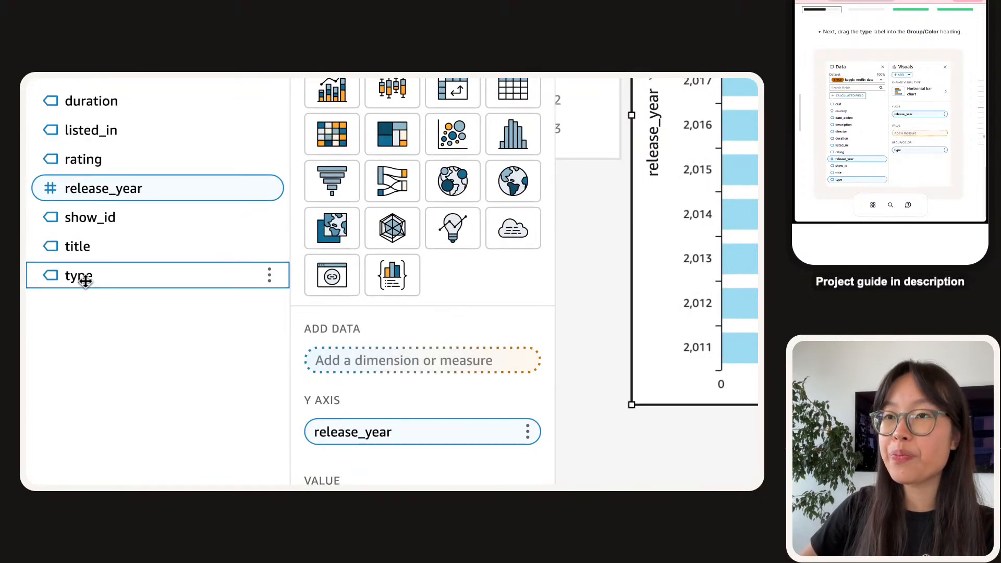
Put the type field in Group/Color so each release year's bar splits into Movie and TV Show.
drag(89, 180, 362, 520)
drag(361, 336, 423, 306)
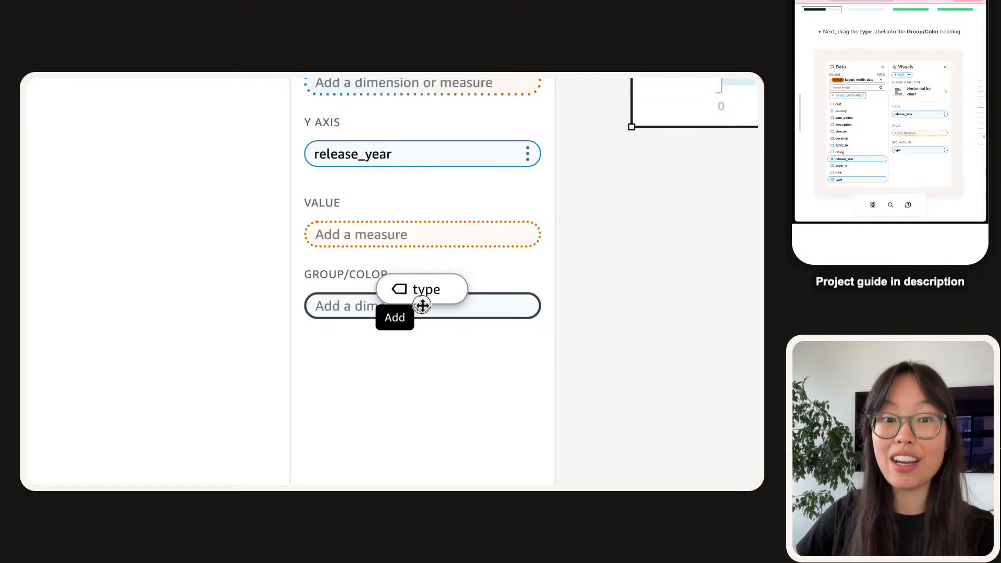
drag(422, 306, 423, 305)
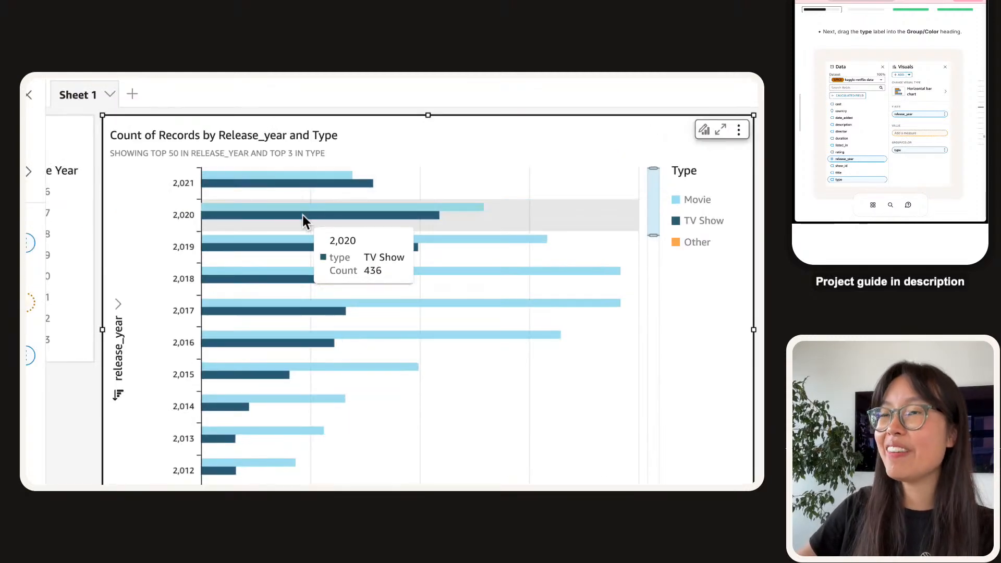
scroll(305, 214, down, 2)
scroll(305, 218, down, 6)
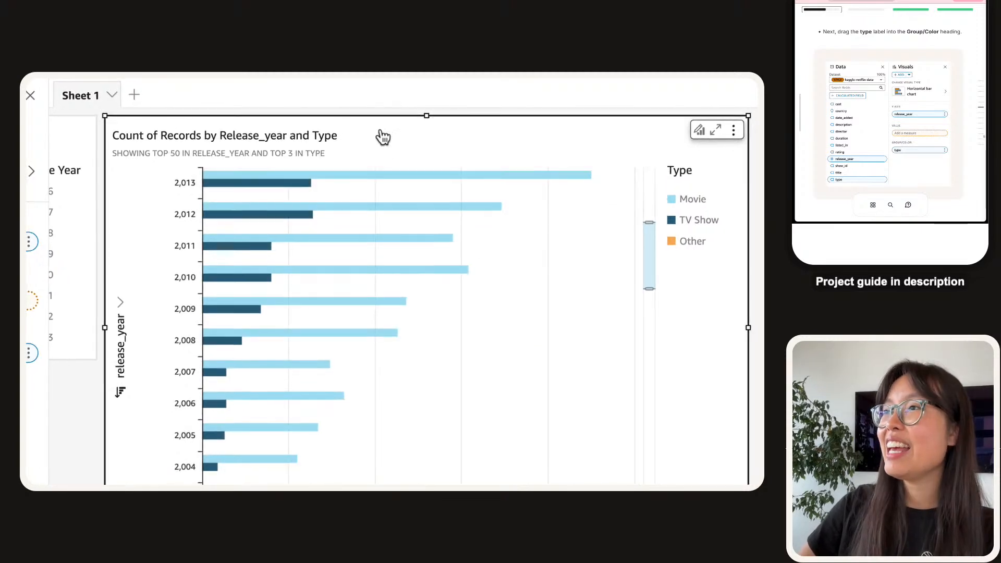
scroll(307, 236, up, 8)
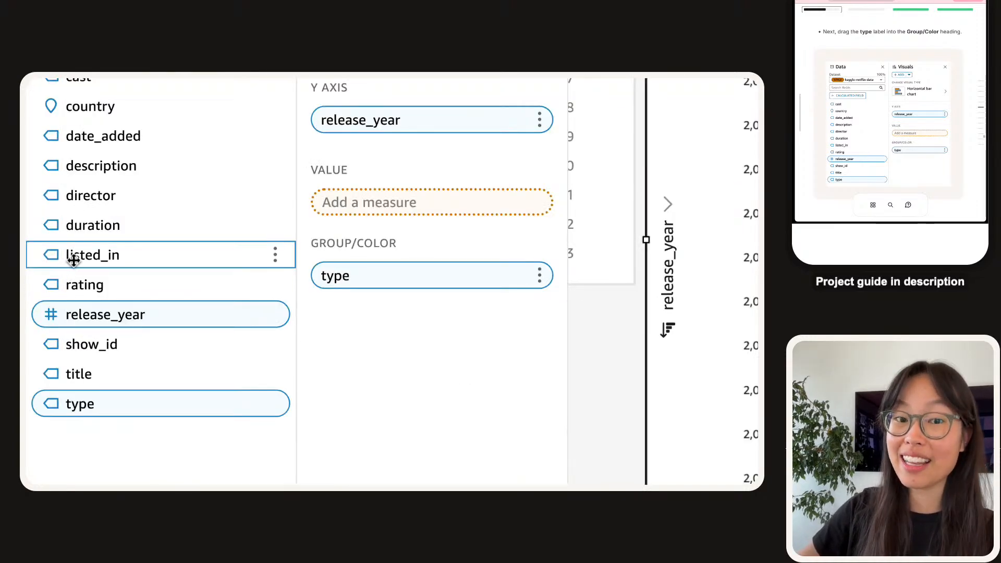
drag(74, 259, 452, 261)
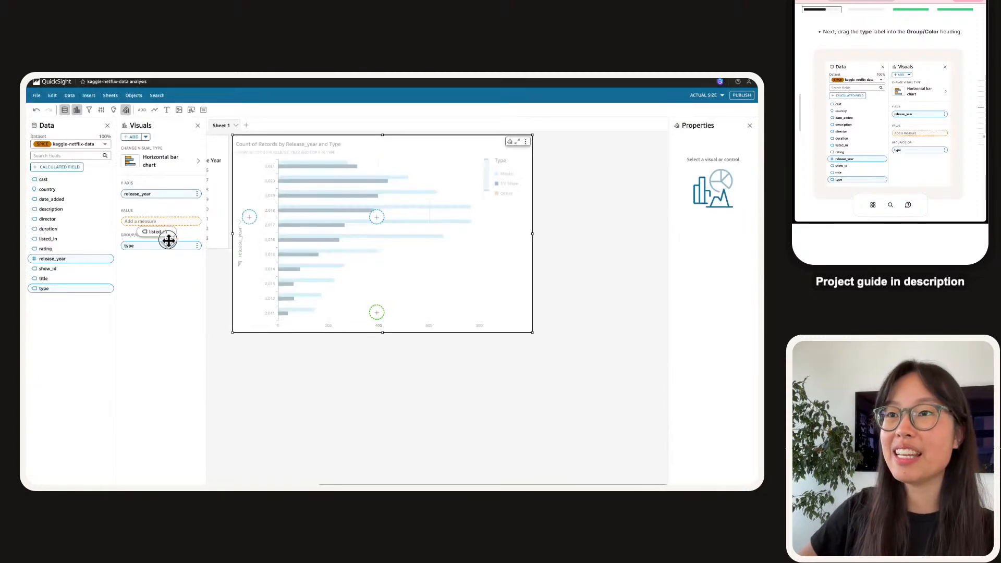
drag(168, 240, 146, 247)
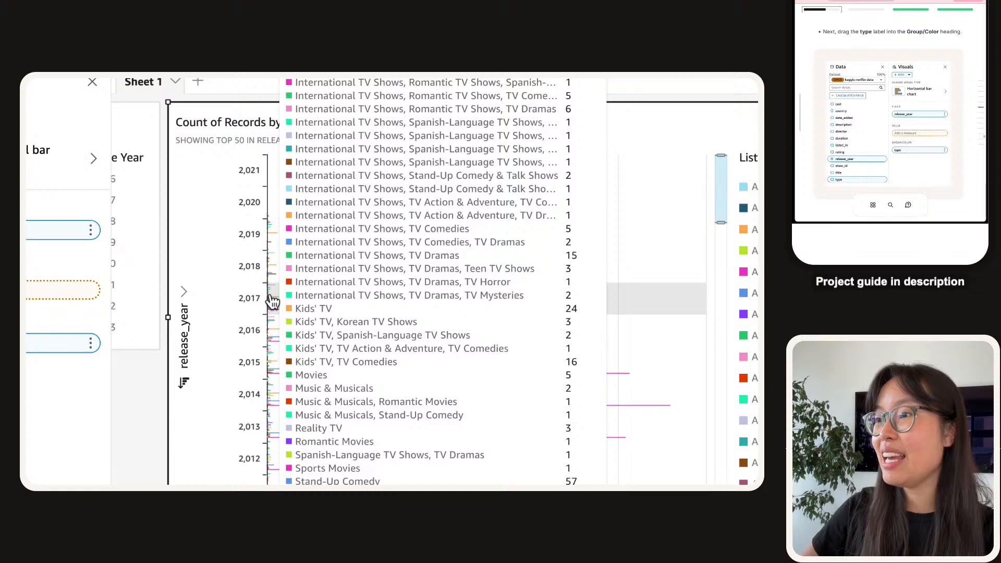
scroll(332, 419, down, 1)
scroll(266, 305, down, 3)
scroll(236, 348, down, 3)
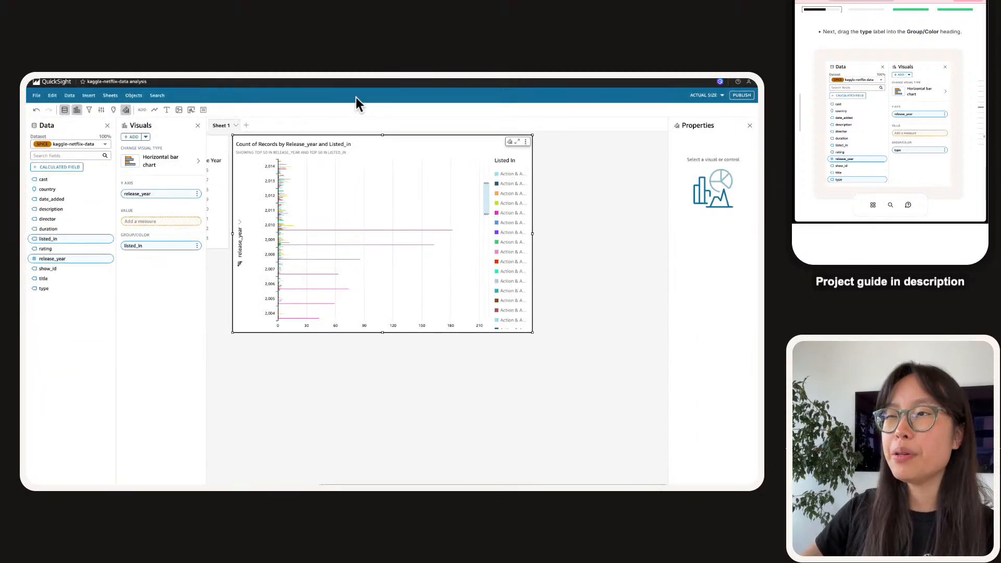
scroll(271, 172, up, 1)
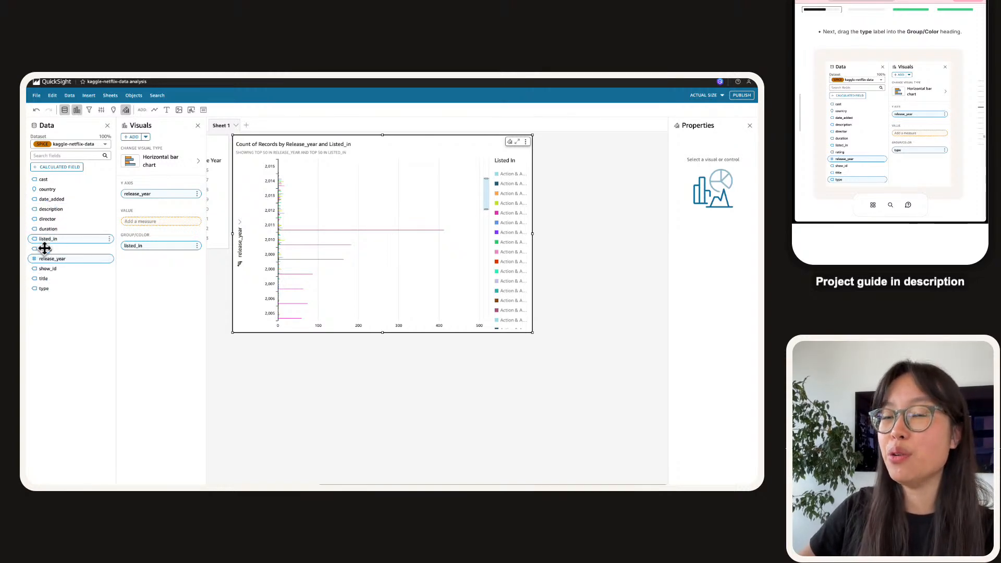
drag(39, 287, 144, 248)
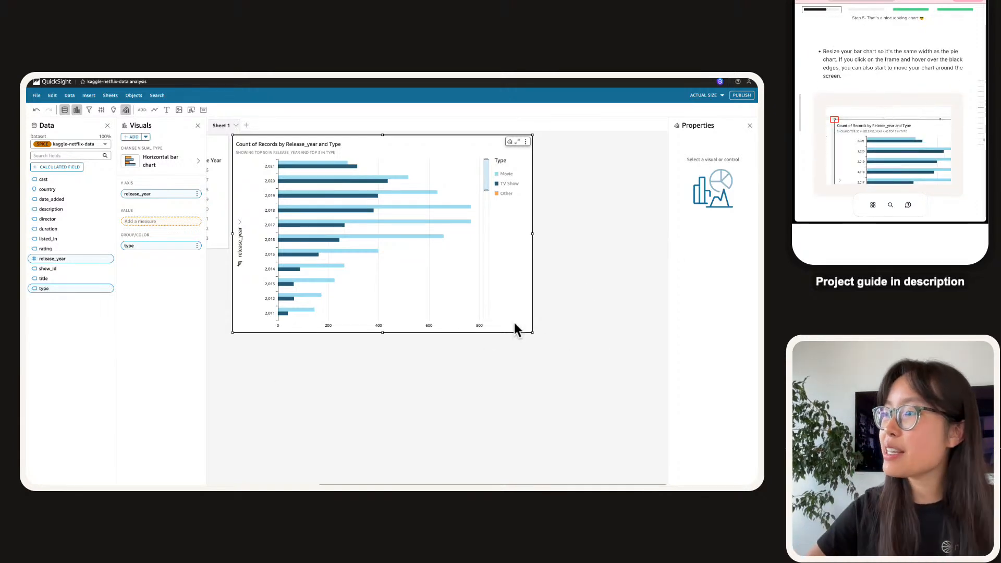
Resize the Movie-versus-TV Show bar chart into a compact tile matching the donut chart beside it.
drag(532, 332, 452, 250)
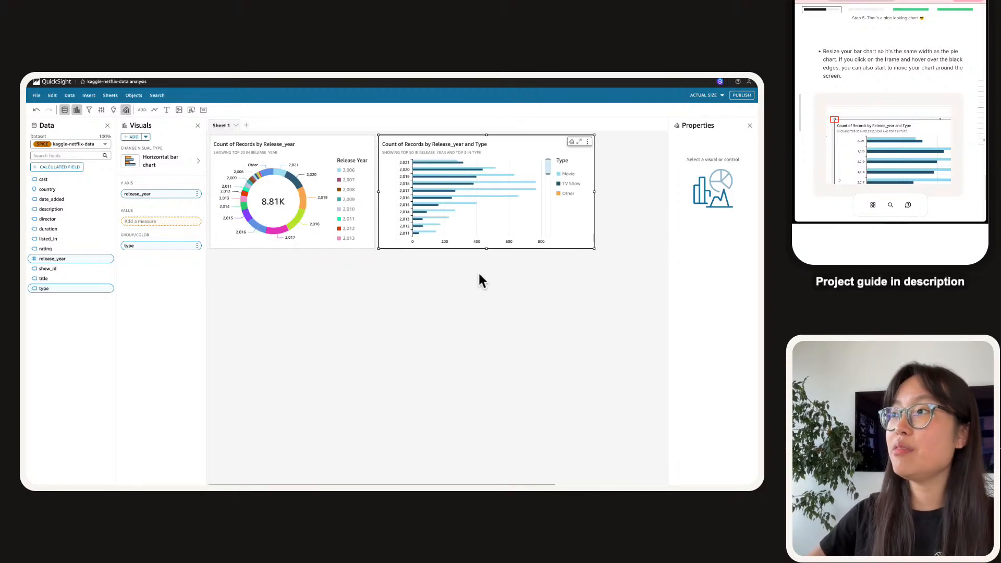
drag(595, 249, 371, 331)
scroll(371, 330, down, 5)
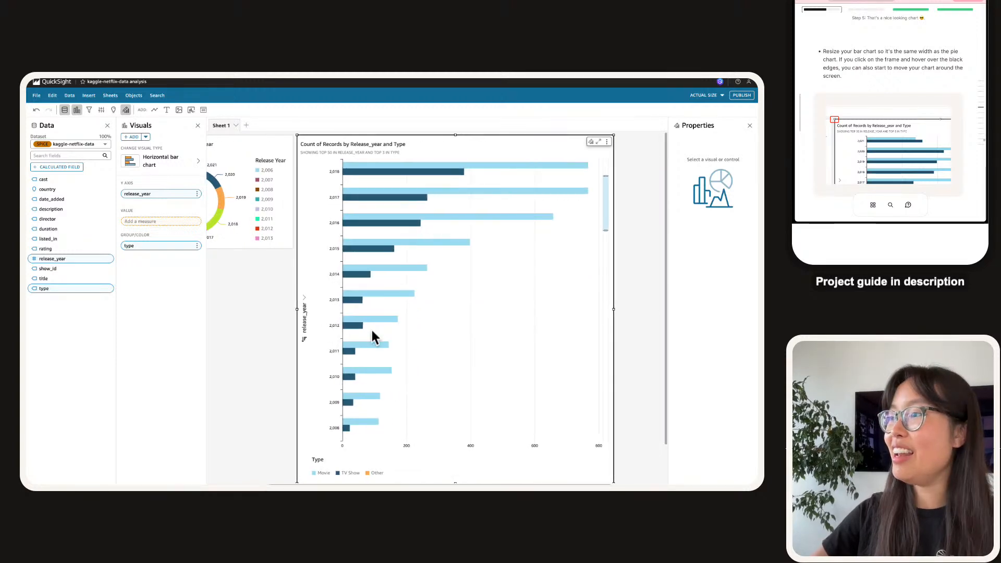
scroll(590, 334, up, 5)
scroll(637, 324, down, 1)
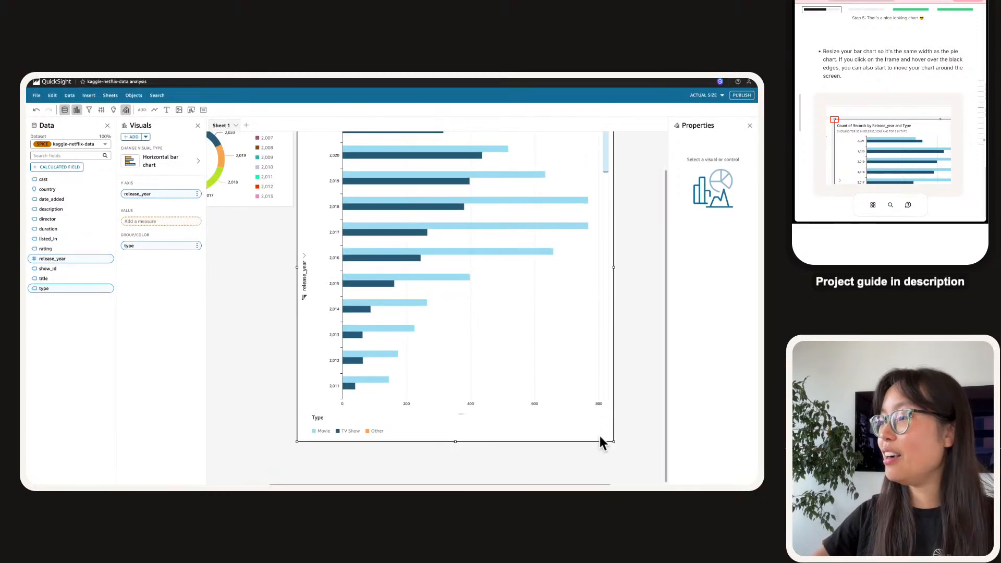
drag(615, 439, 612, 251)
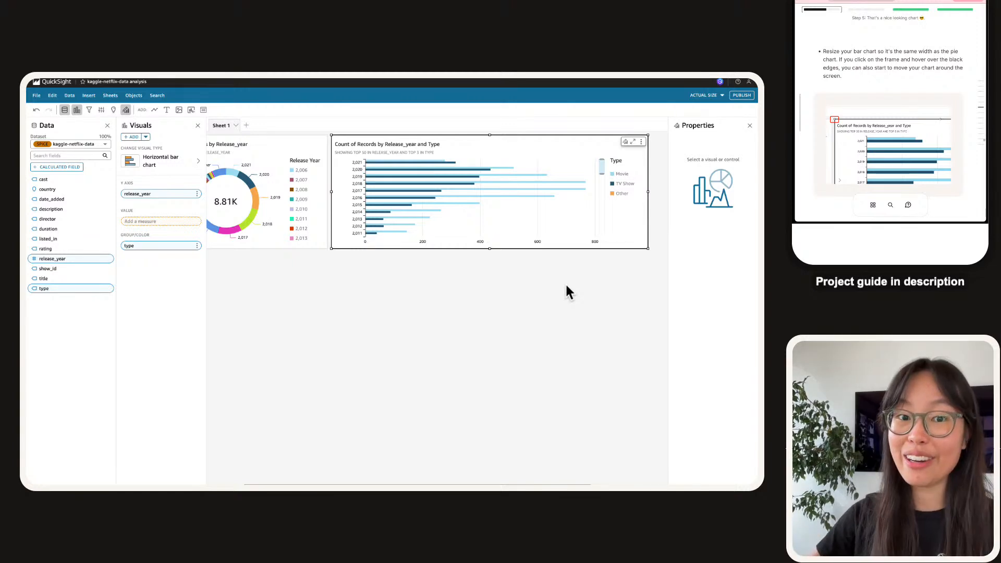
scroll(895, 97, down, 3)
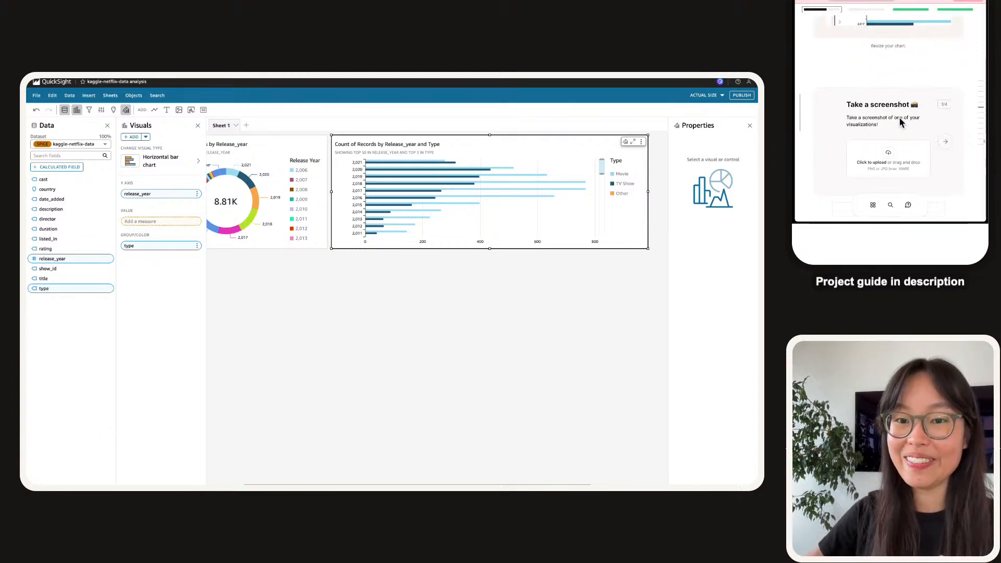
scroll(378, 265, left, 2)
scroll(443, 208, up, 1)
Capture a region screenshot of the donut chart and upload it to the guide's upload box.
click(286, 280)
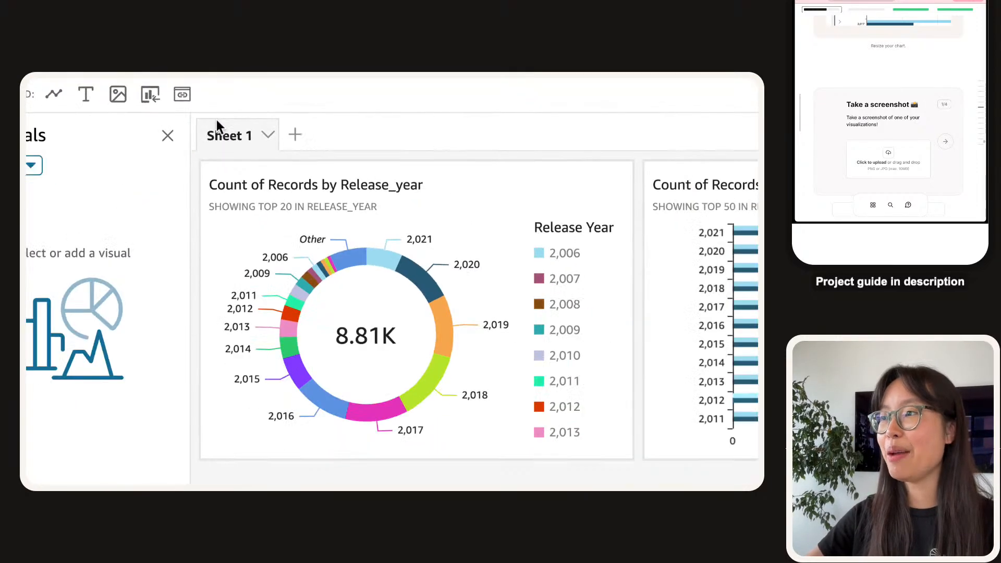
key(super+shift+4)
drag(203, 161, 624, 451)
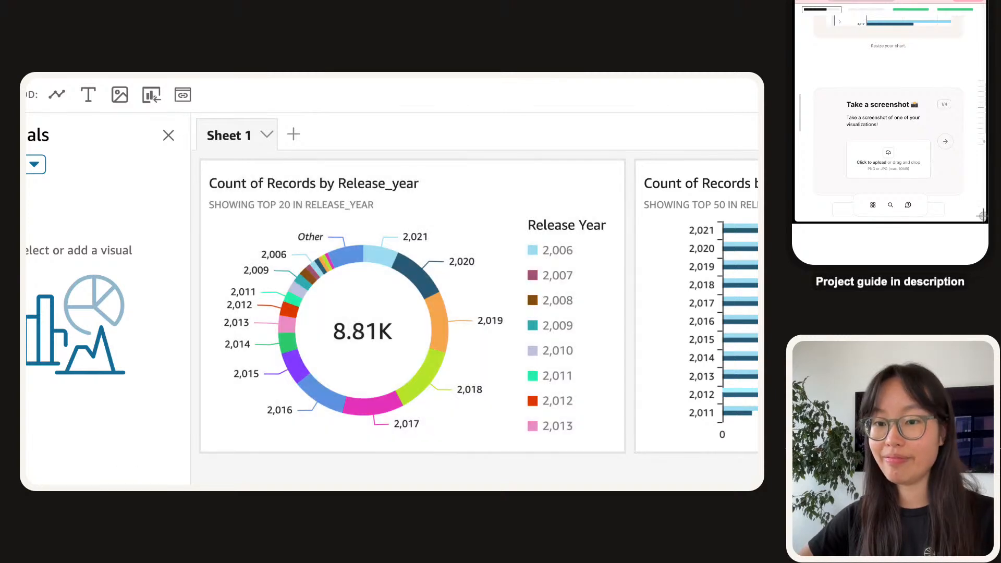
drag(867, 144, 881, 154)
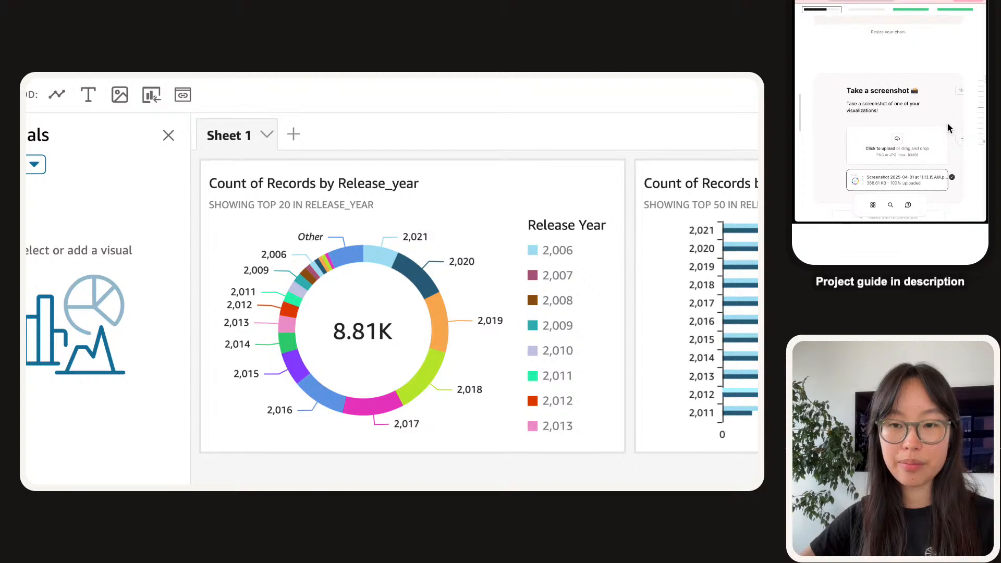
click(957, 141)
Answer that you click fields like release_year and drag them into wells like 'Group By' or 'Y-Axis'.
click(893, 146)
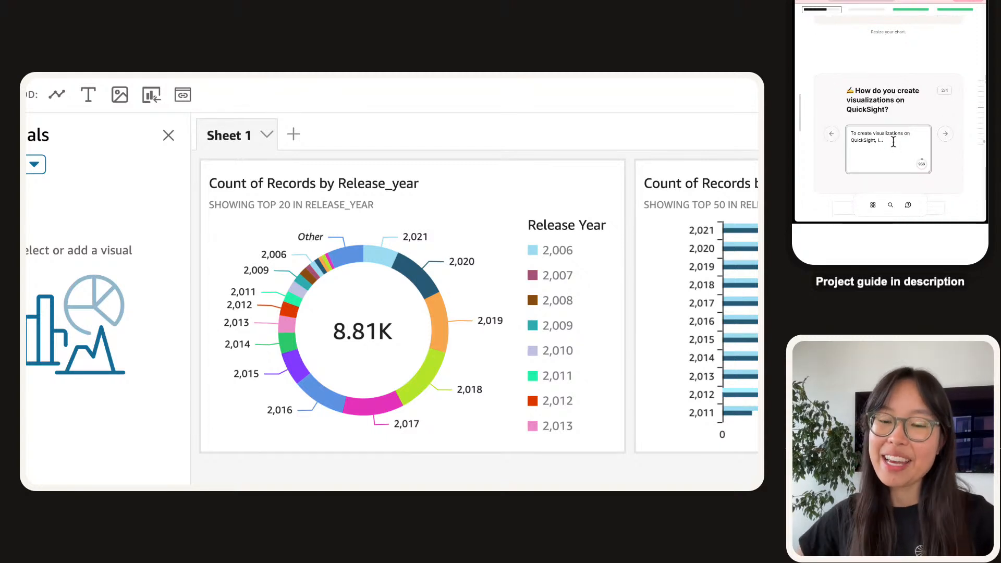
key(BackSpace)
key(BackSpace)
key(BackSpace)
key(BackSpace)
text(we simply have to clic)
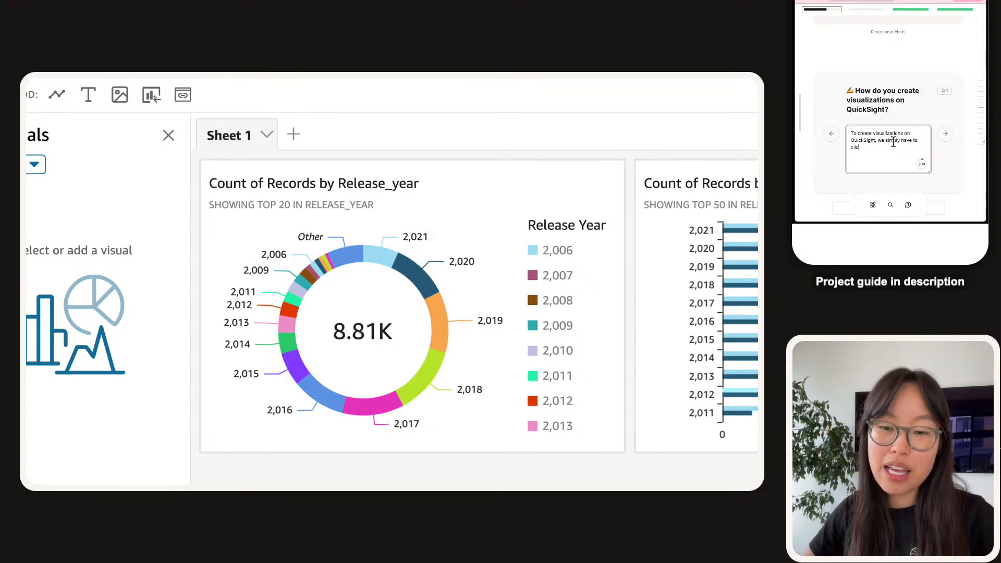
text(k on data)
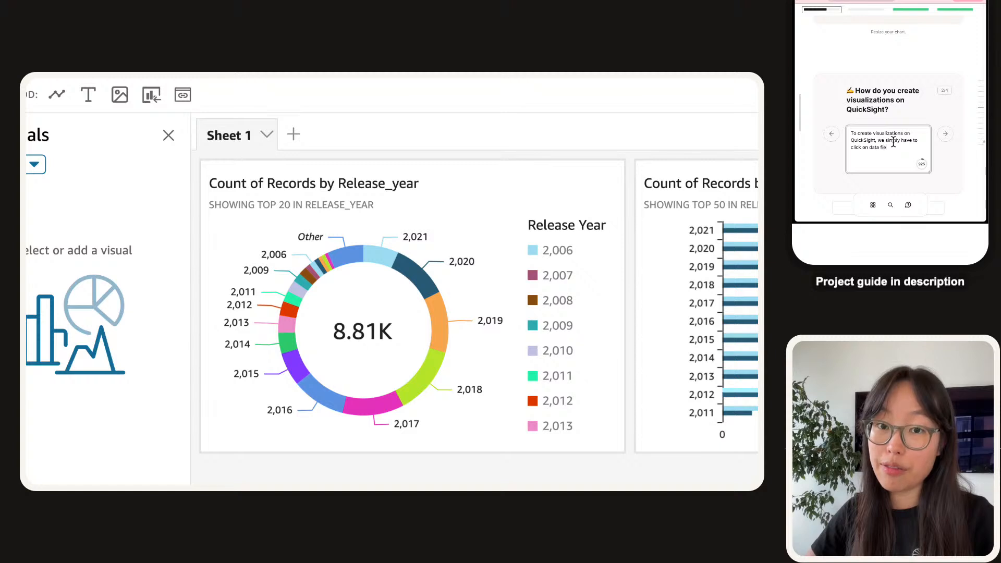
text( fields.)
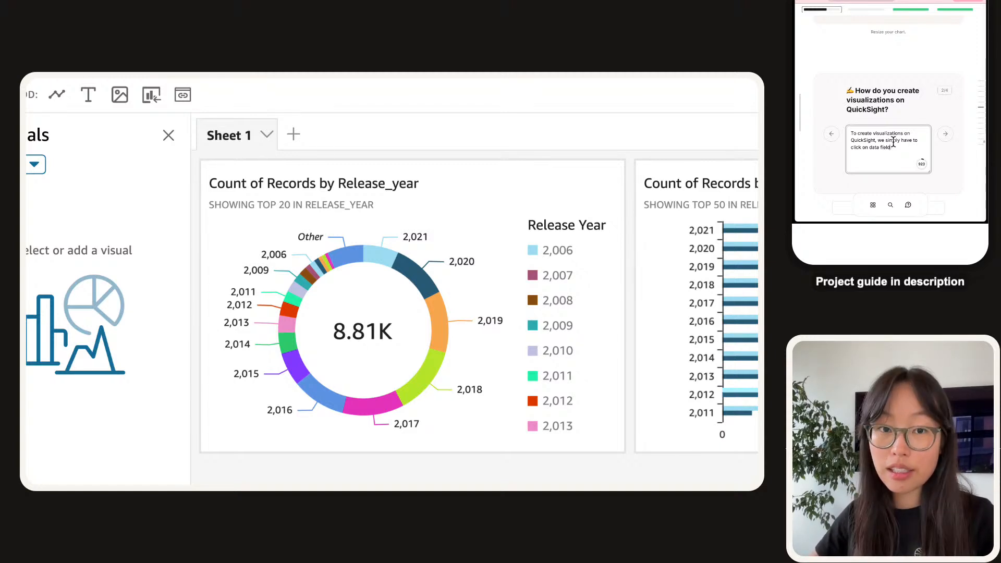
text(els e.g. release_year )
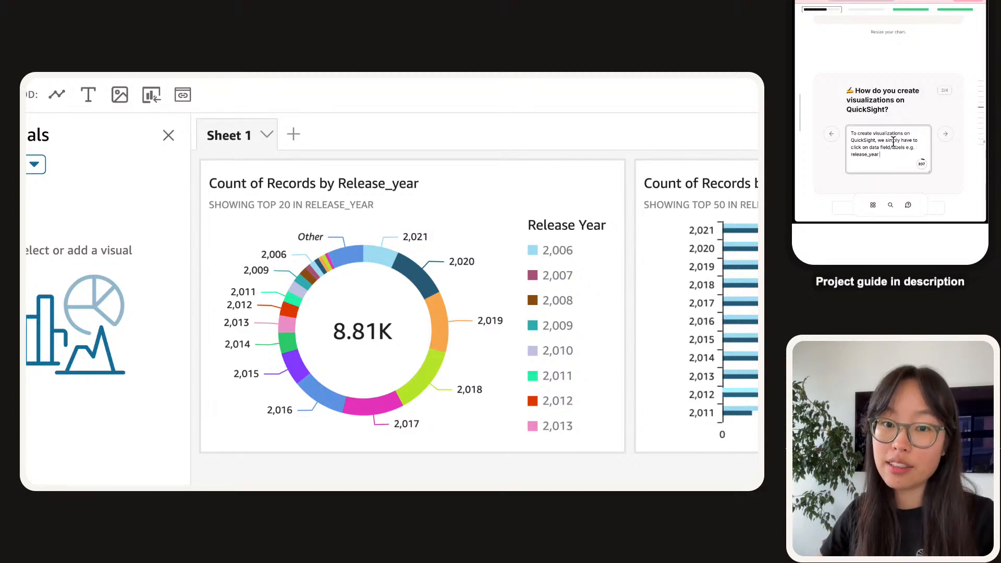
text(and QuickSight)
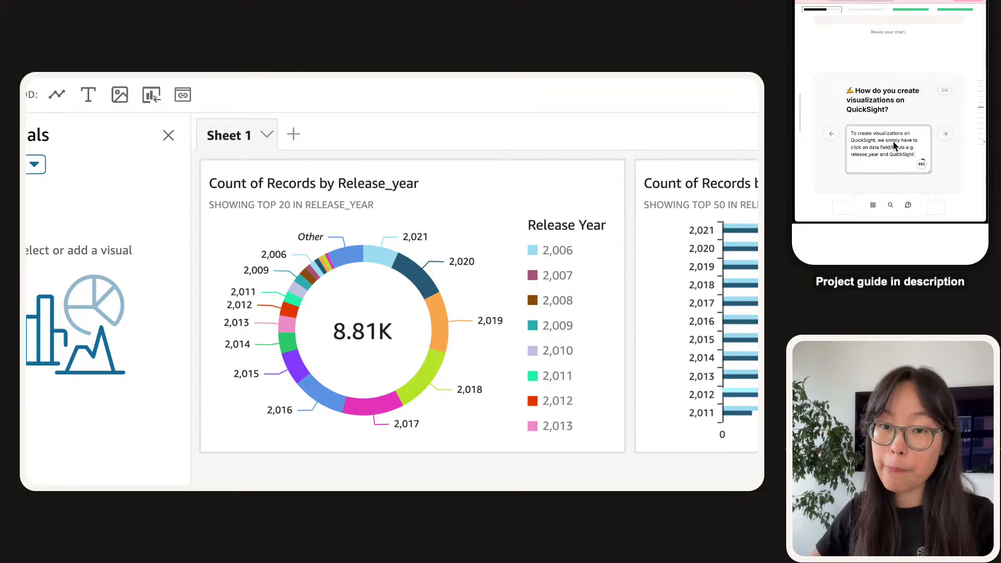
text( will automatically gener)
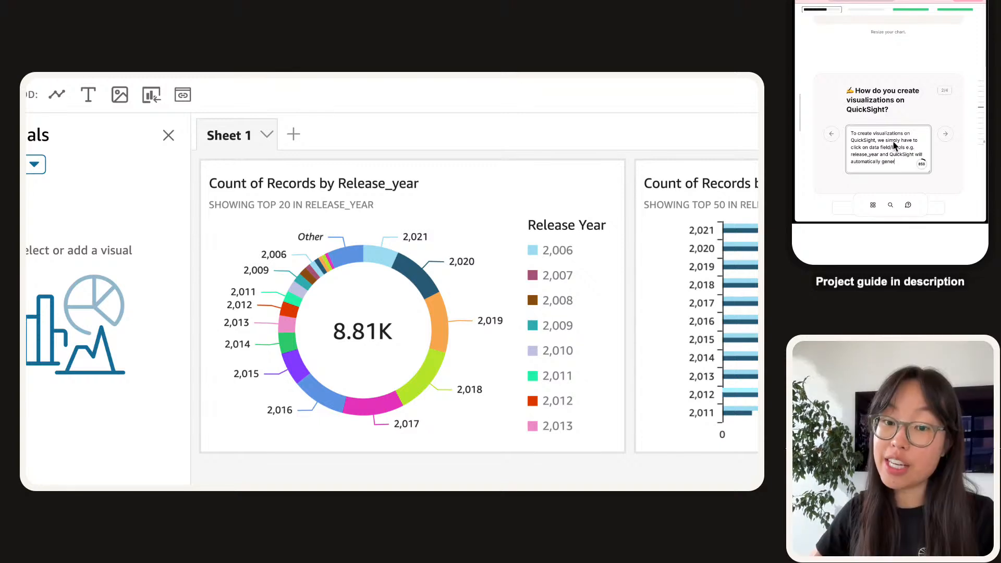
text(ate a gra)
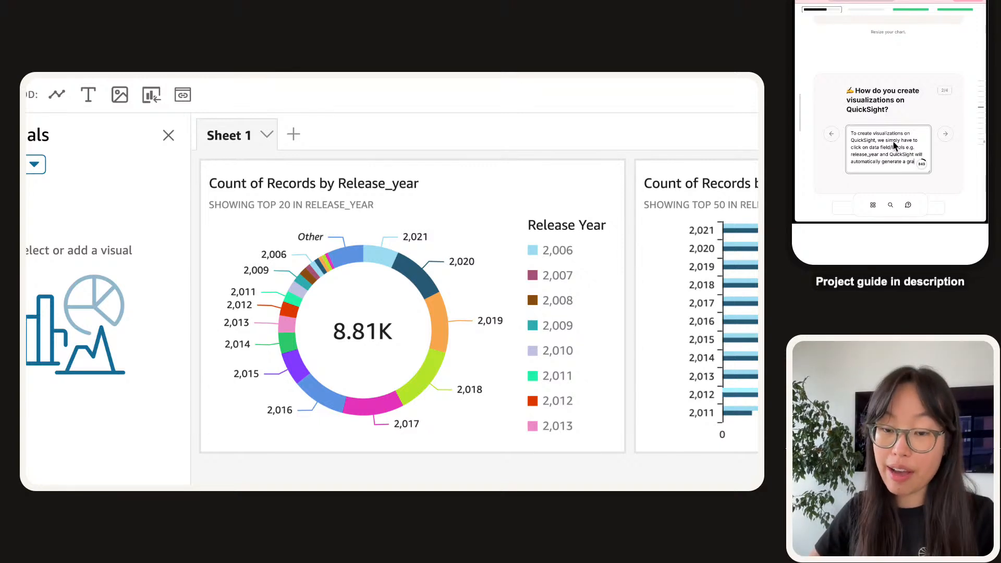
text(phic that best suits)
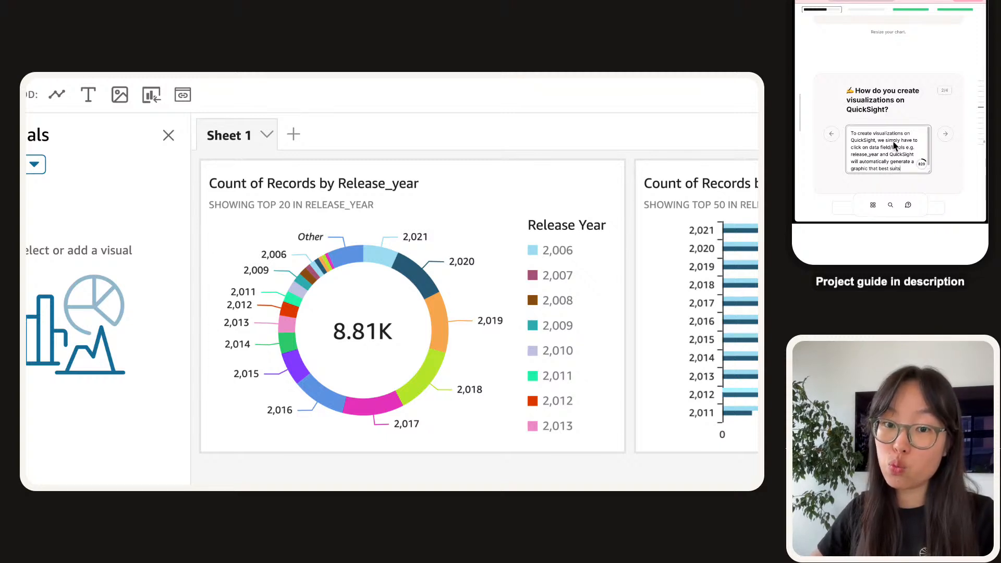
text( that yo)
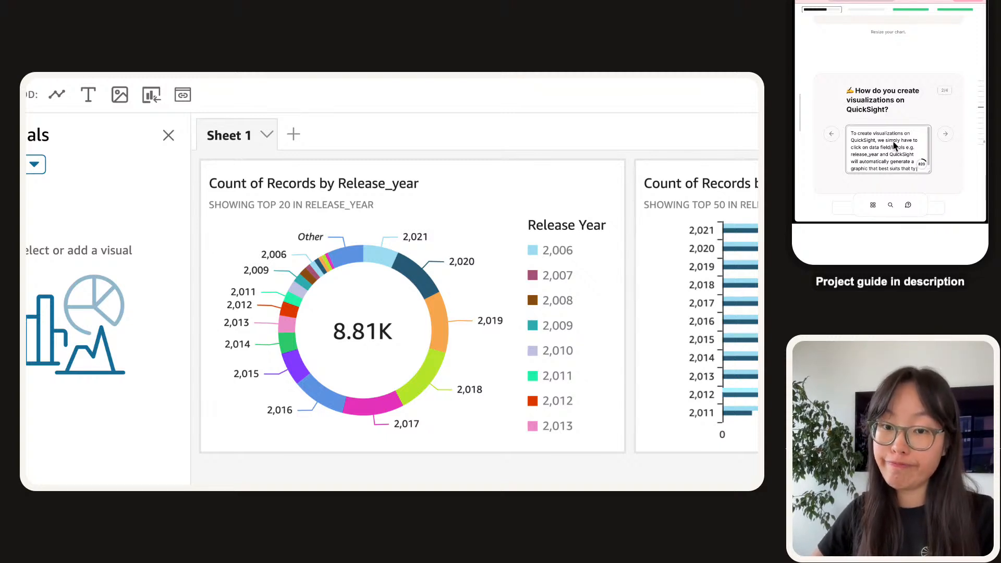
text(pe of data. You can also draw data)
key(BackSpace)
key(BackSpace)
key(BackSpace)
key(BackSpace)
text(g data lavel)
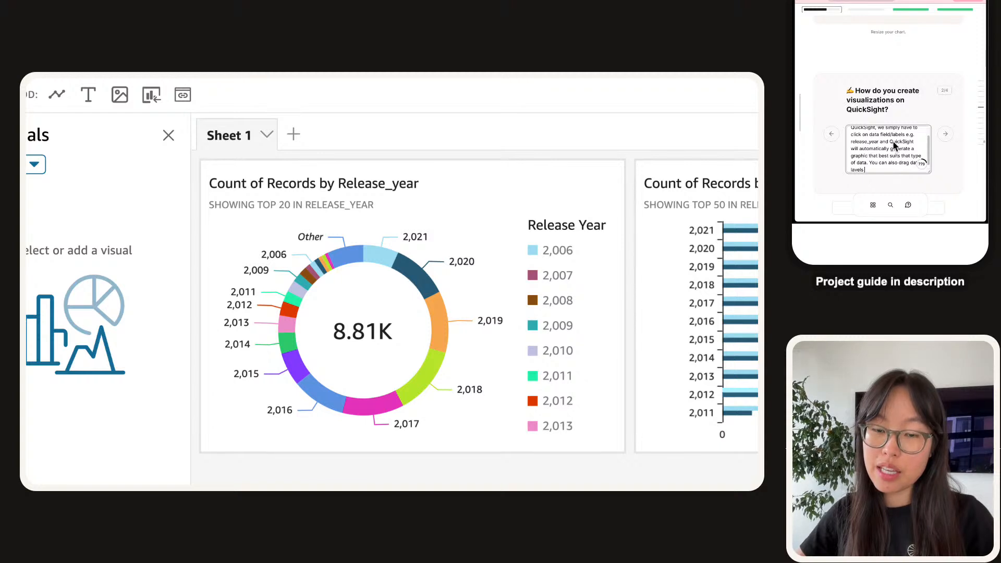
key(BackSpace)
key(BackSpace)
key(BackSpace)
text(bels into )
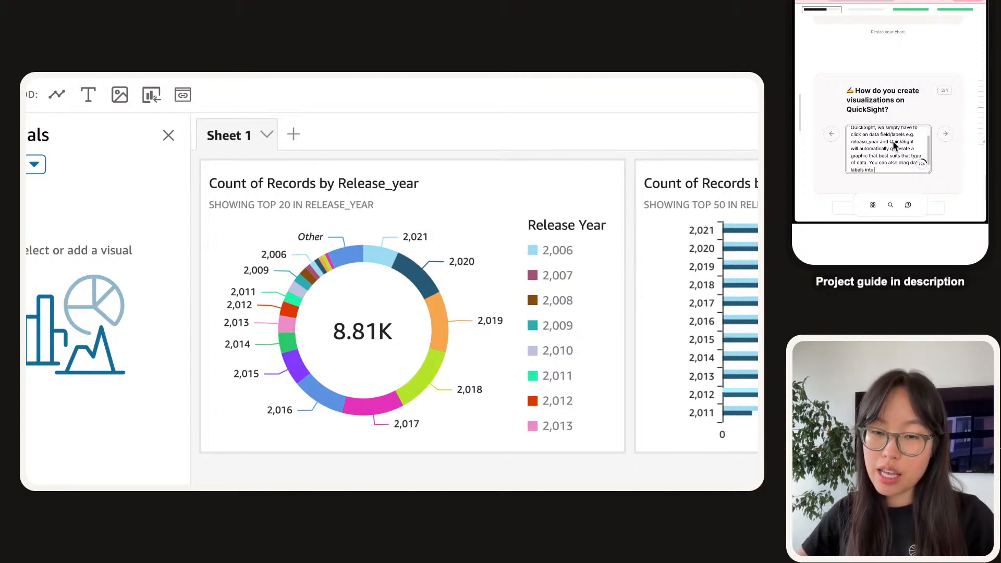
text(sections like )
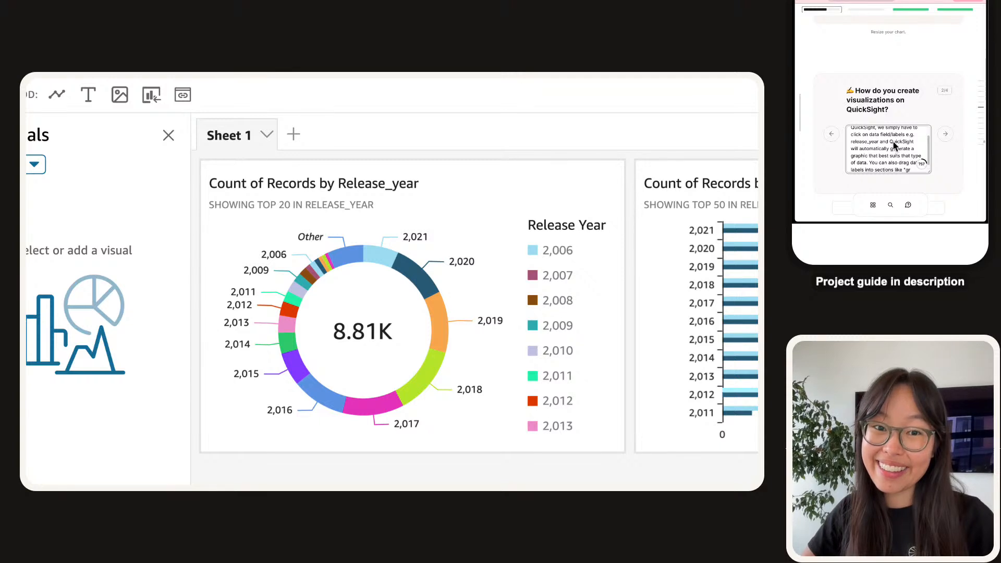
text("Group By)
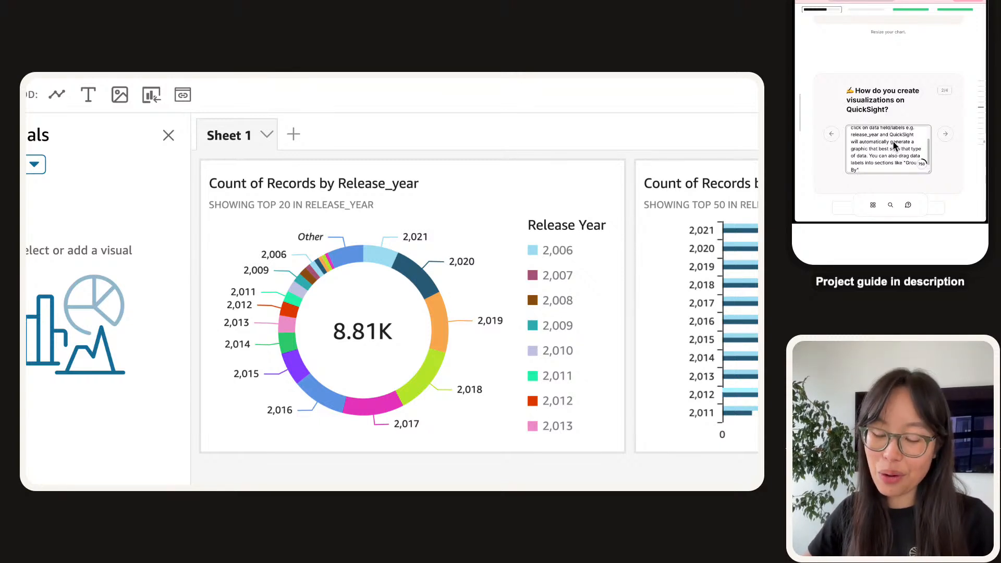
text(" or "Y-Axis" to determin e)
key(BackSpace)
key(BackSpace)
key(BackSpace)
text(e )
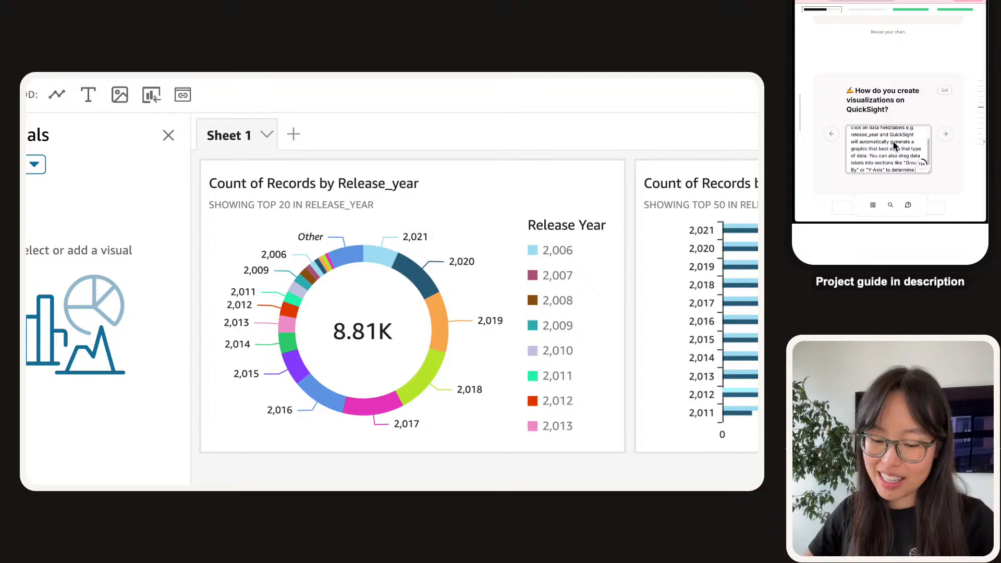
text(how d)
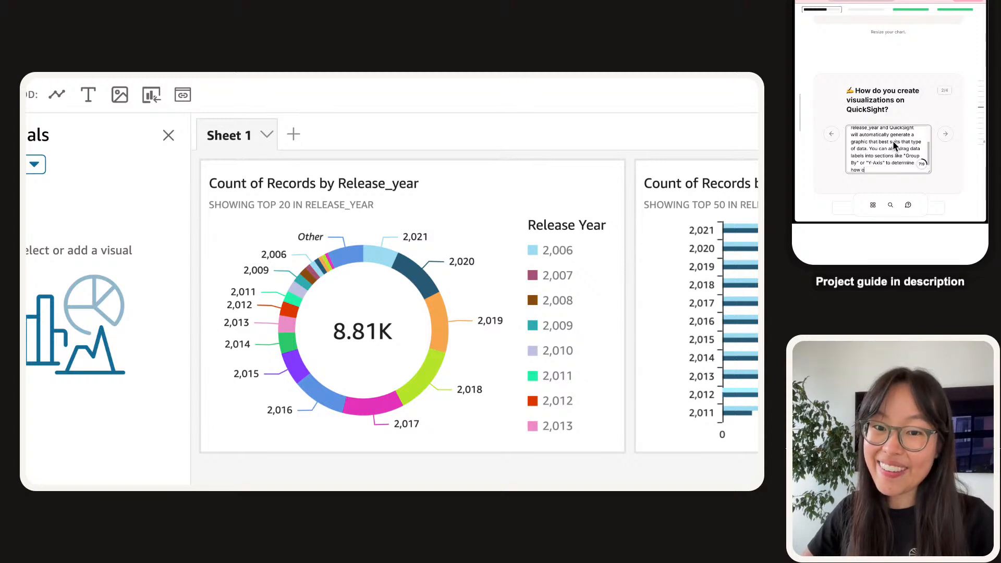
text(ur graphic shu)
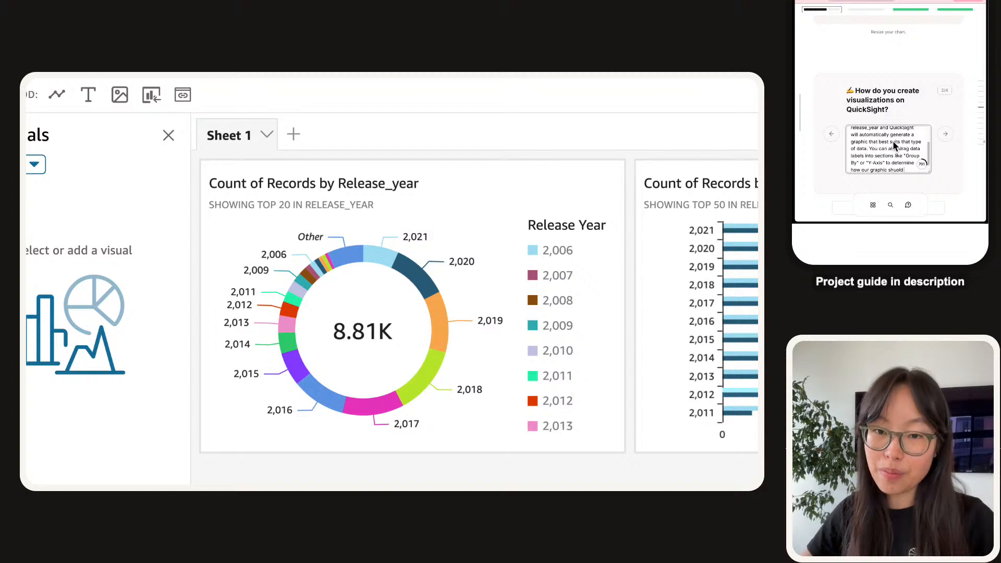
text(uld treat the)
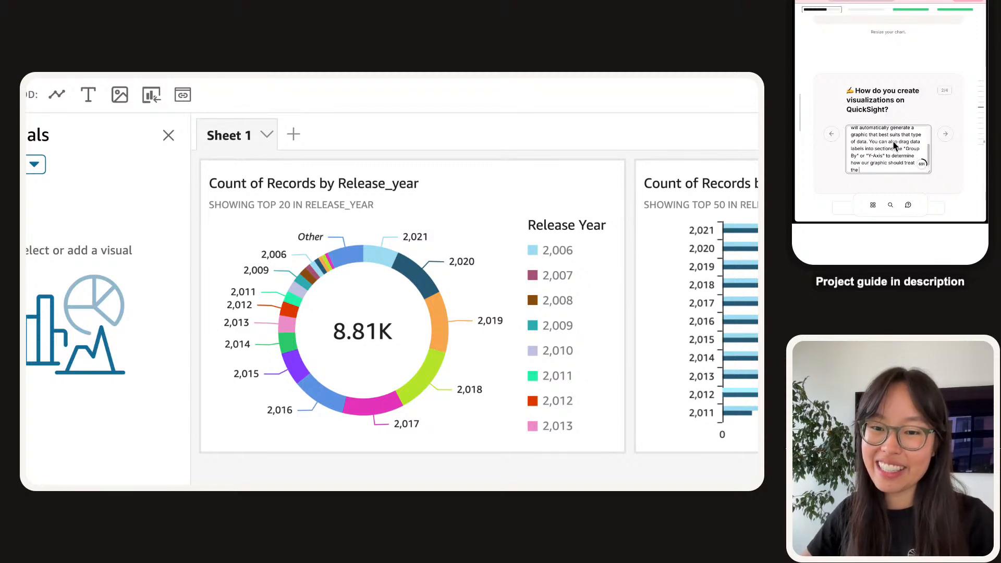
text( data)
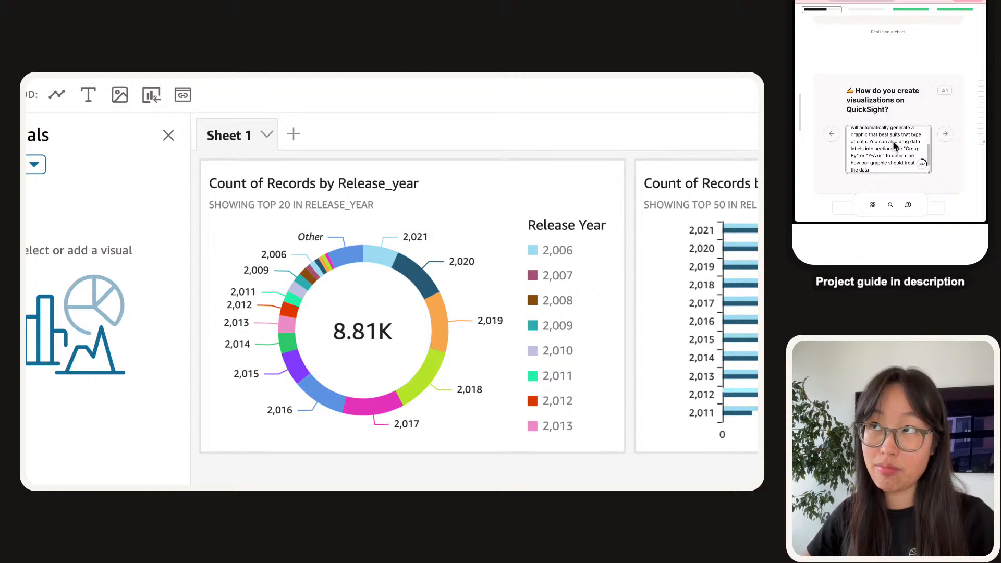
scroll(889, 136, down, 2)
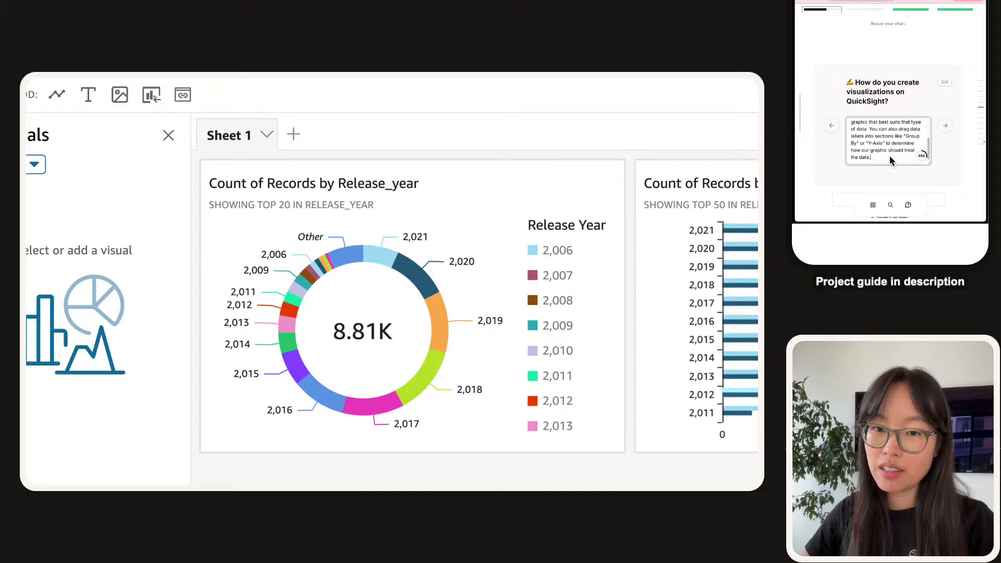
click(945, 126)
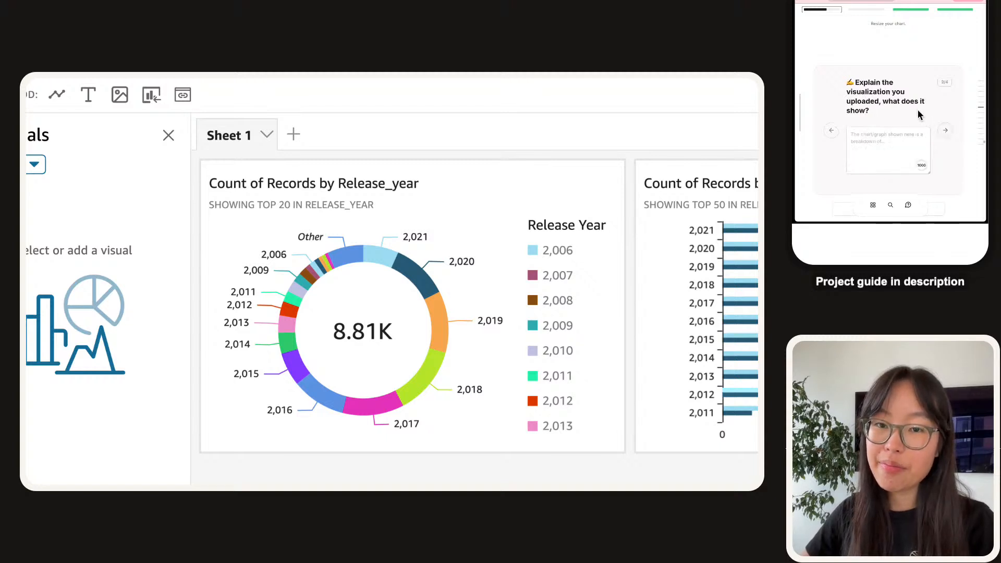
Trim the suggested answer and begin explaining that the donut shows release years of Netflix TV shows/movies.
click(890, 146)
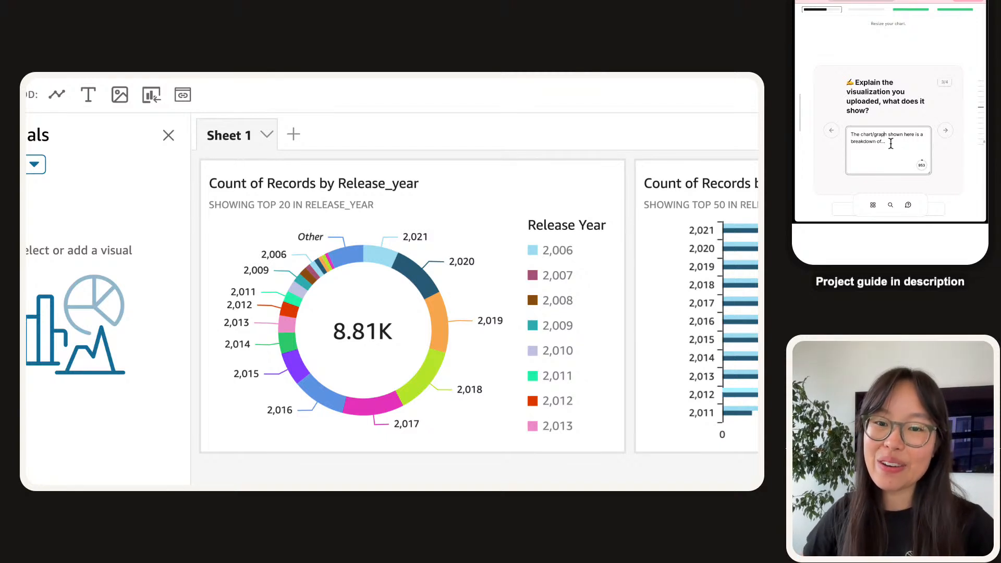
key(ctrl+shift+Left)
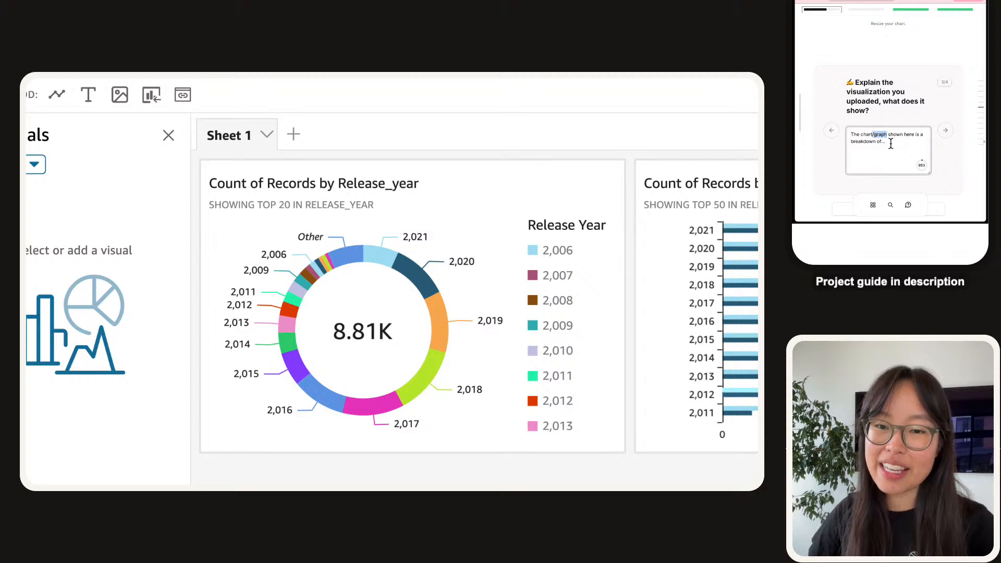
key(BackSpace)
key(BackSpace)
key(BackSpace)
key(BackSpace)
key(BackSpace)
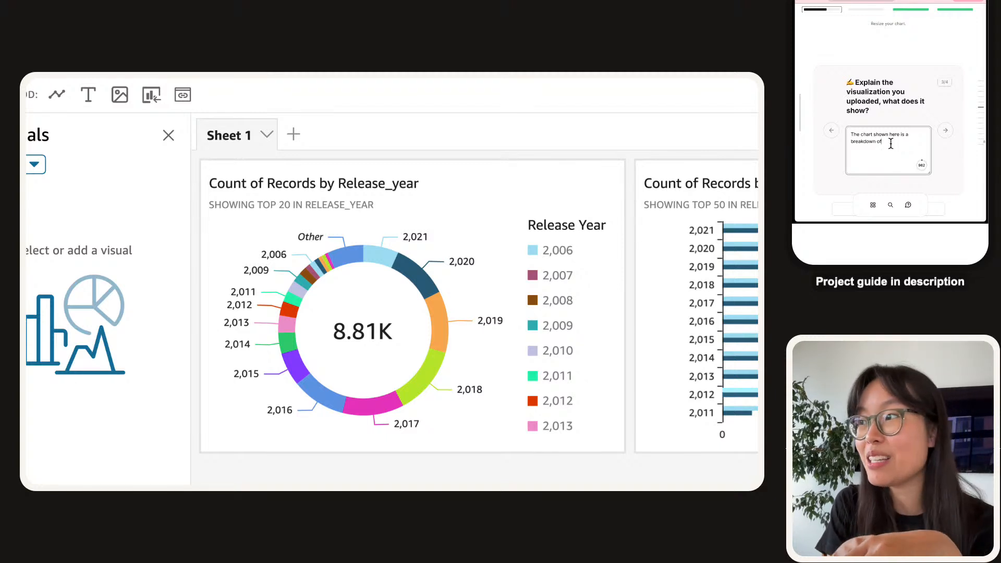
triple_click(897, 137)
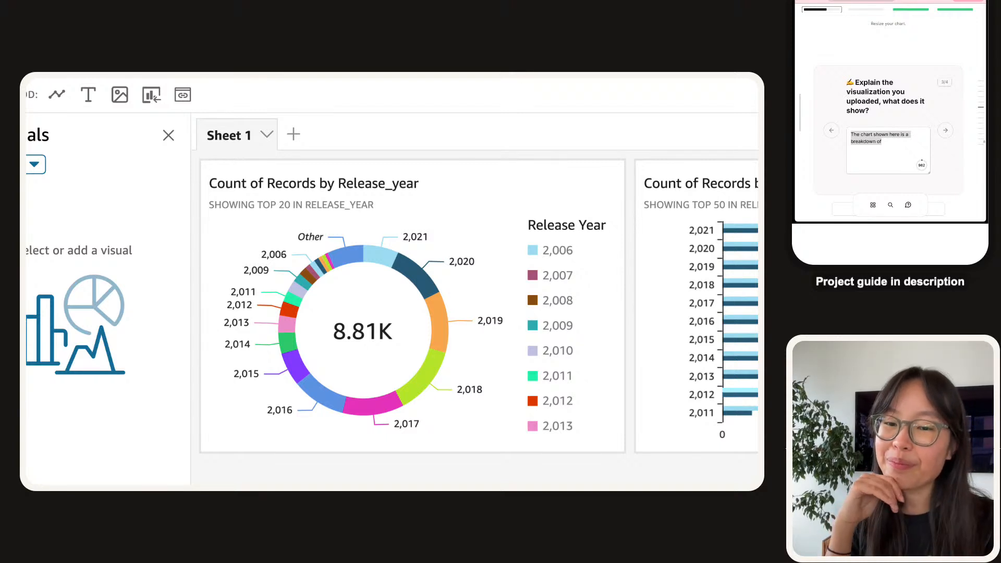
click(882, 142)
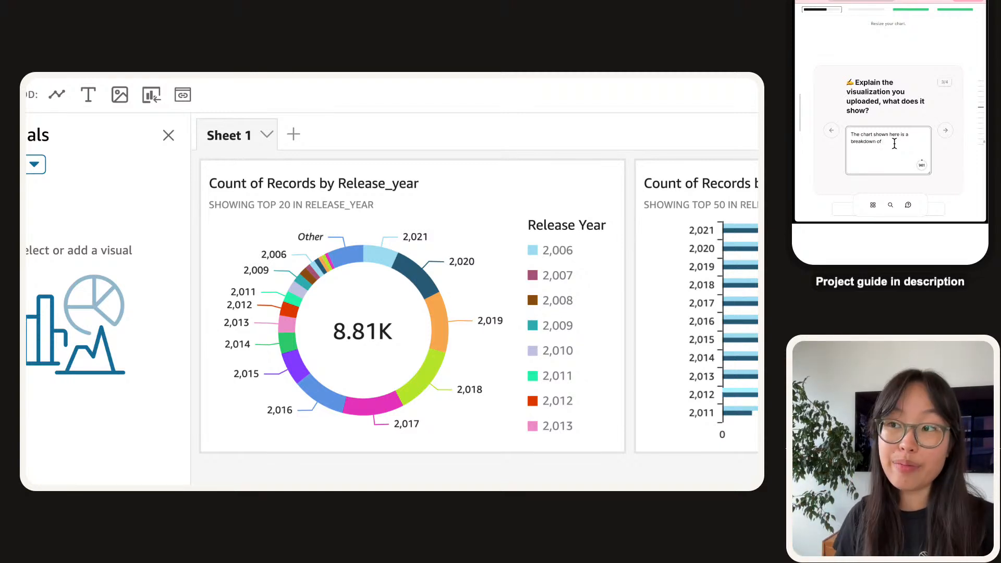
text(the release years of )
text(the content in)
text(side N)
text(etflix - i.e. )
text(how much)
text(ny TV)
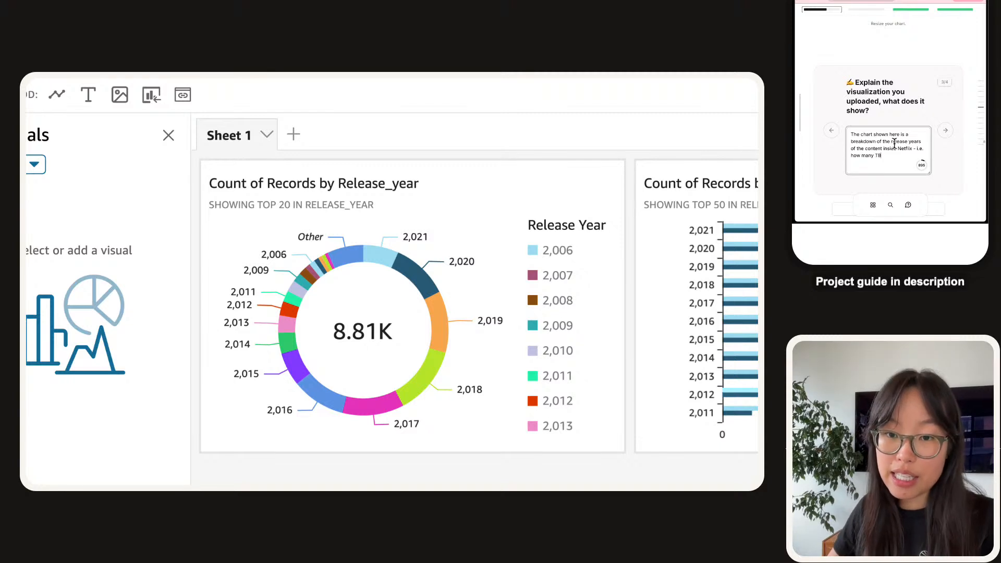
key(BackSpace)
text(V/shows)
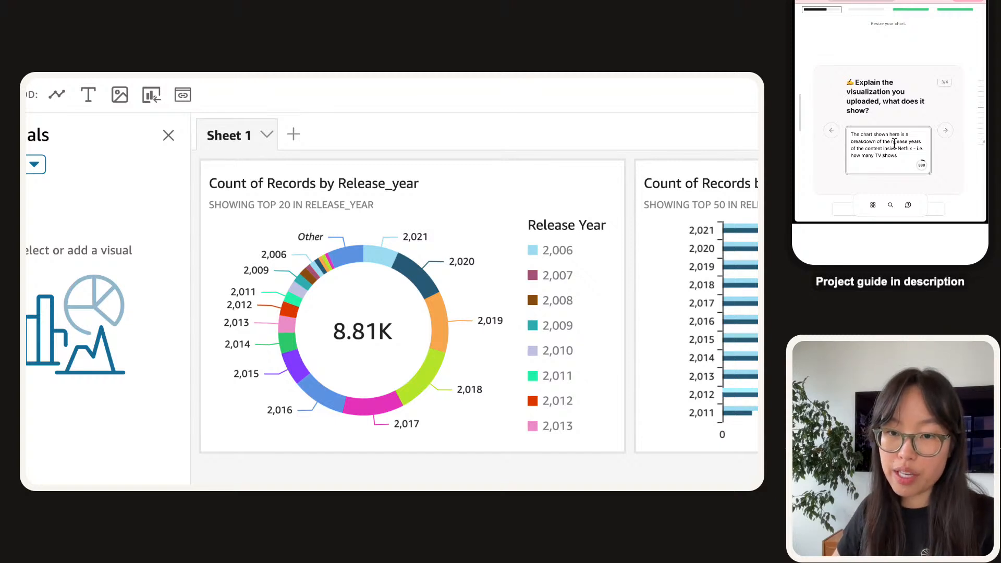
Add that there are 8800+ titles in total and name the year with the most content released.
text(movies)
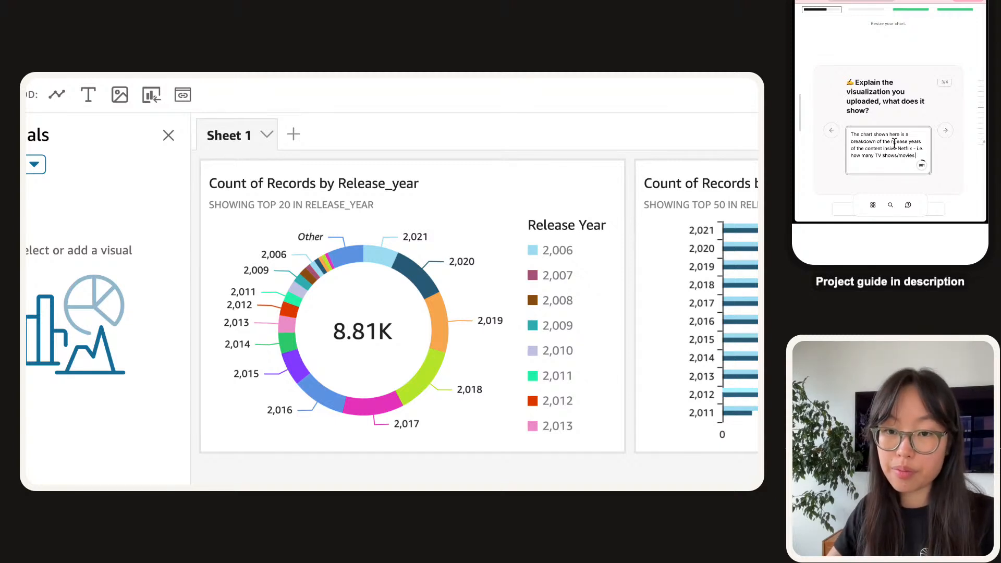
text( were released)
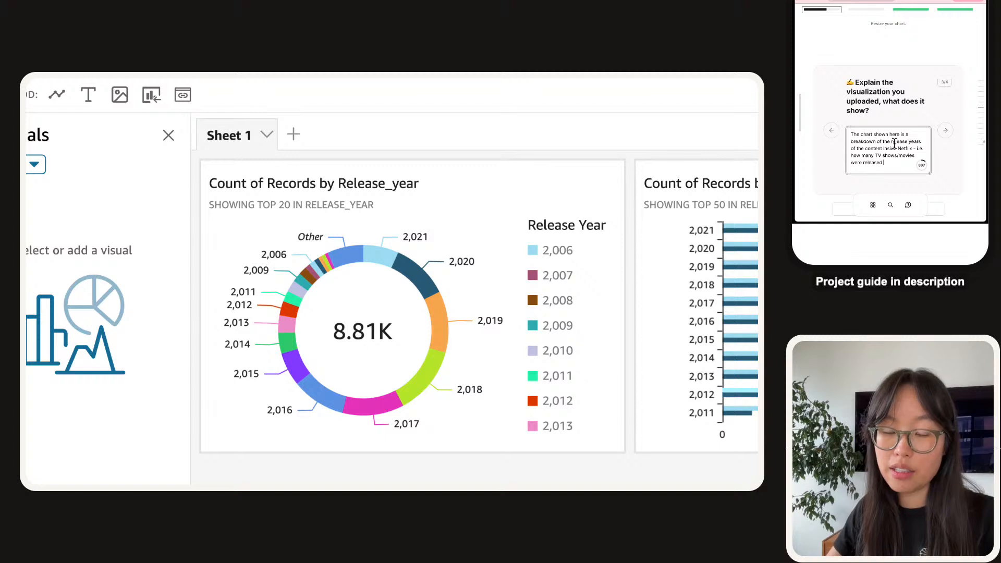
text( bn xyz year)
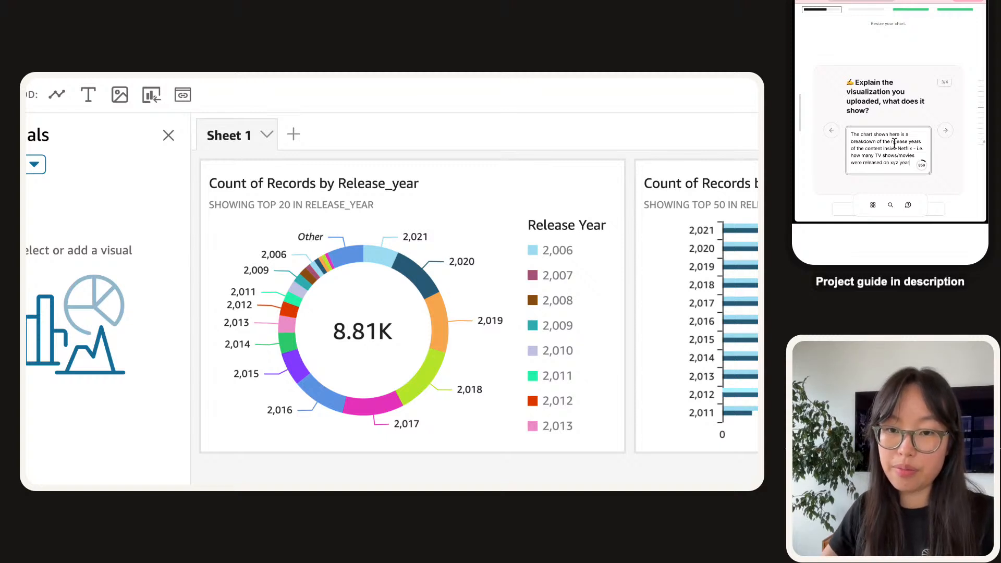
text(? You can see that there is a tot)
text(al of)
text(88)
text(800)
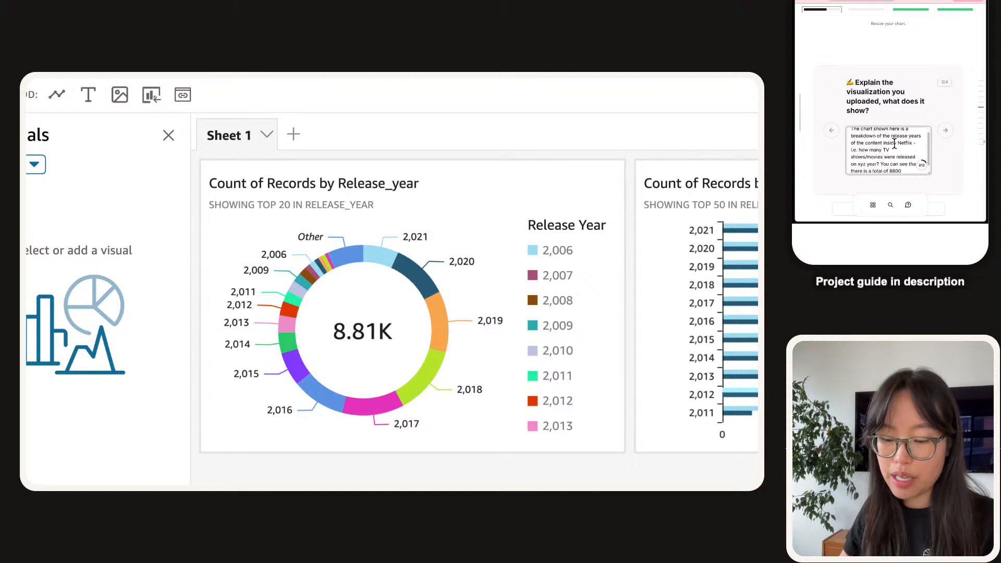
text(+ content)
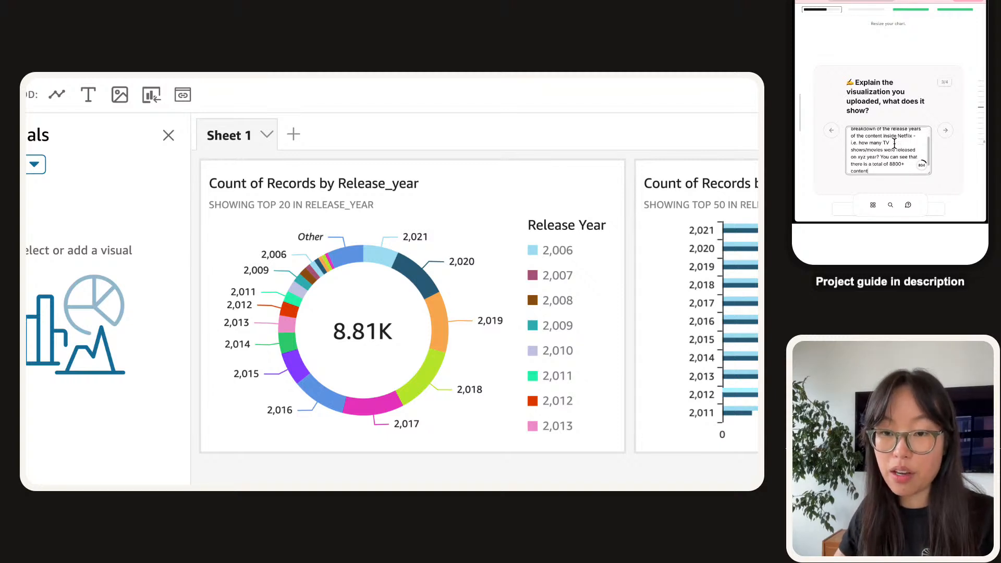
text( pieces, and)
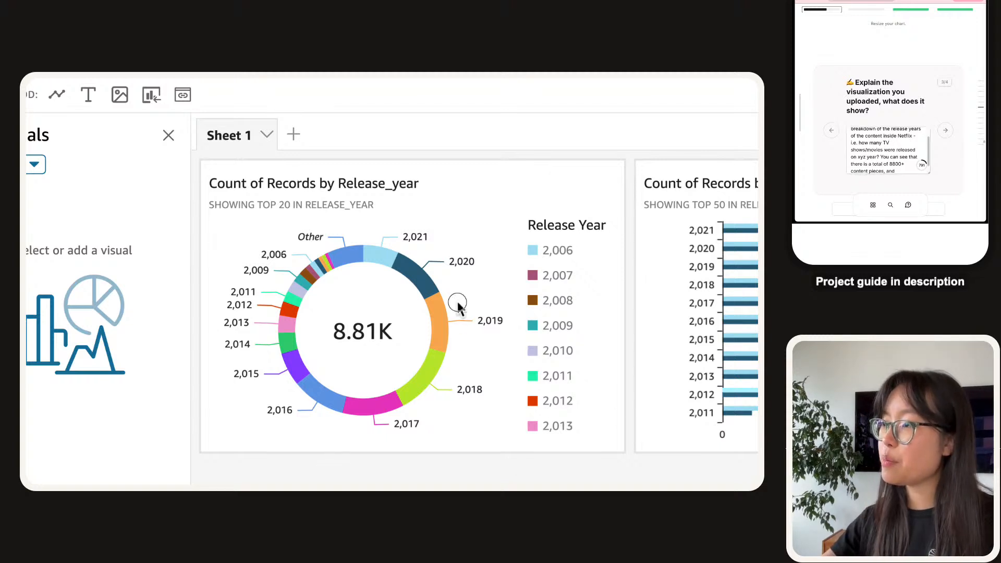
mouse_move(446, 323)
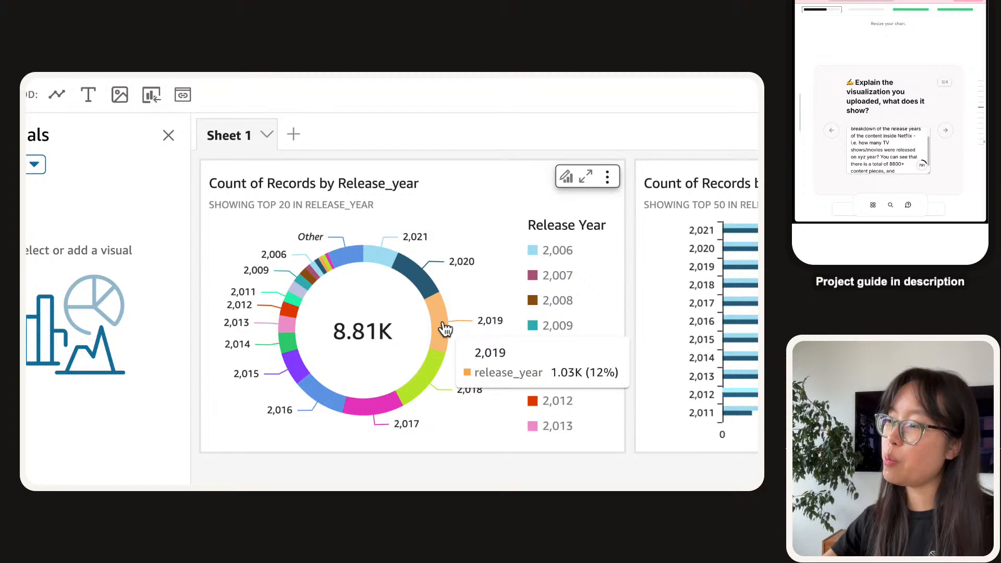
mouse_move(315, 404)
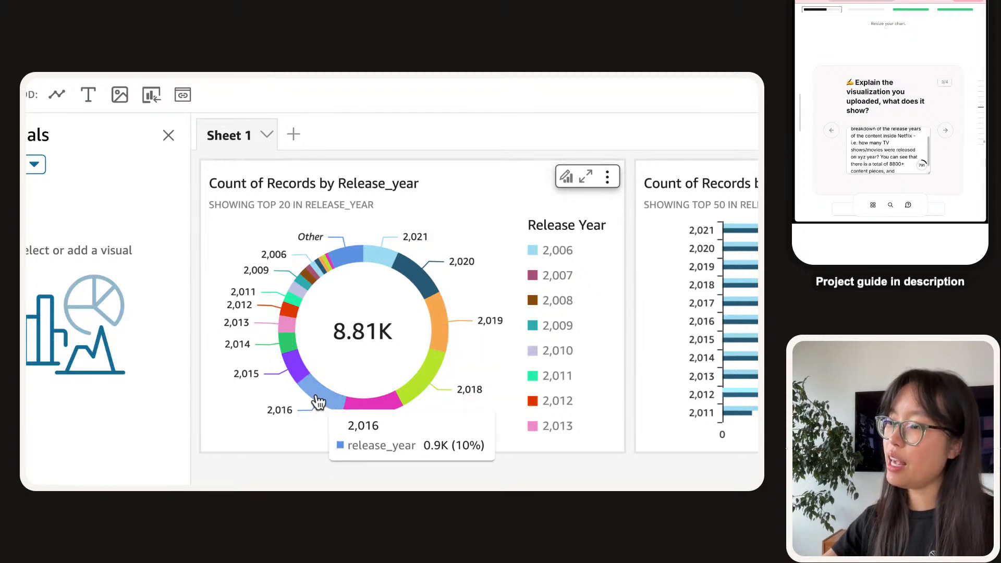
click(903, 167)
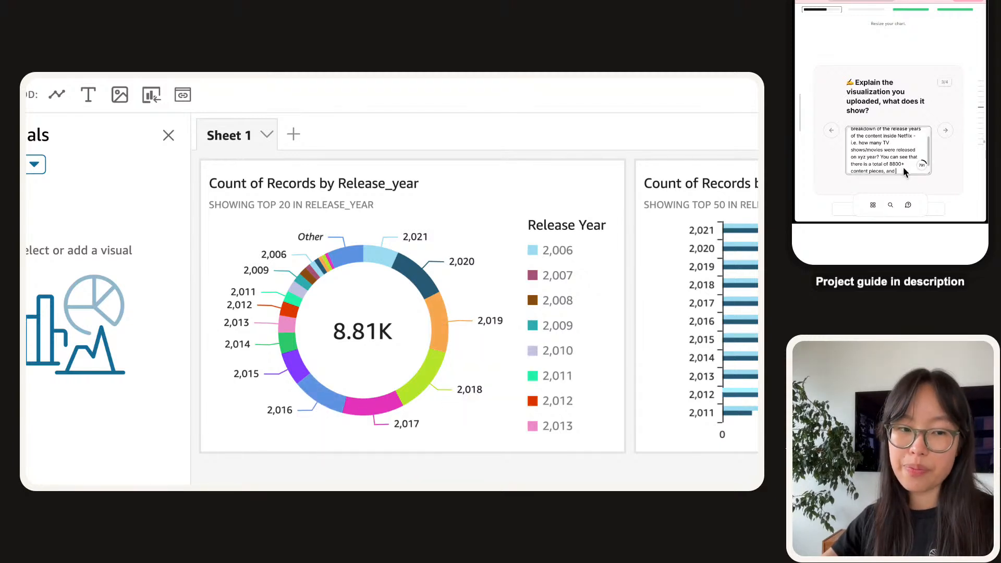
text(2018 is the year with the most amount of content)
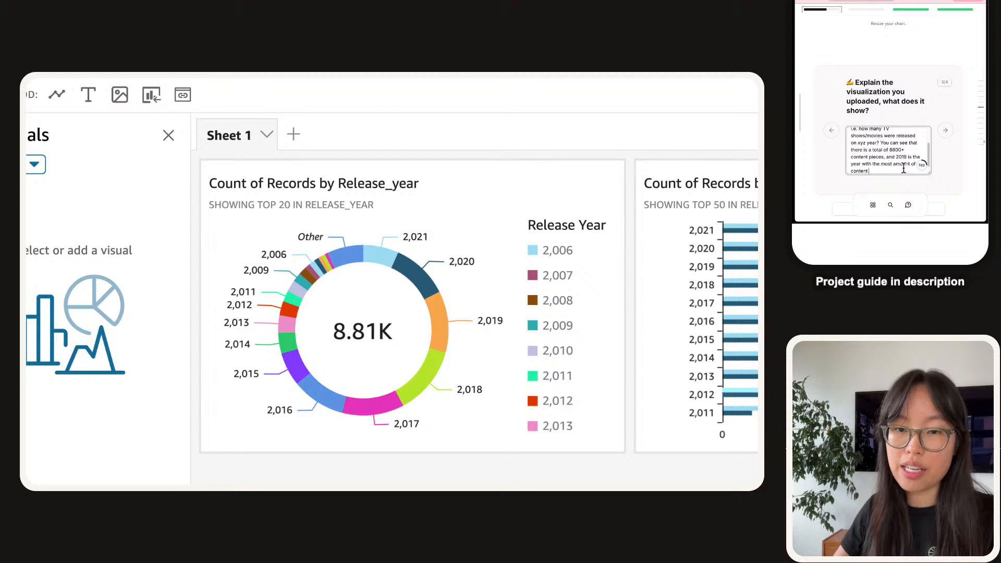
text( released.)
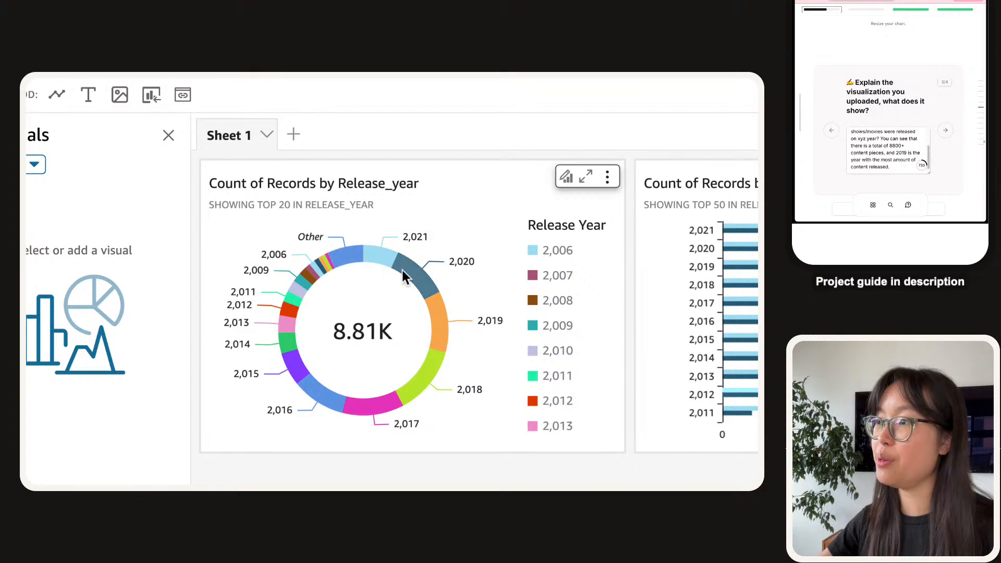
mouse_move(386, 268)
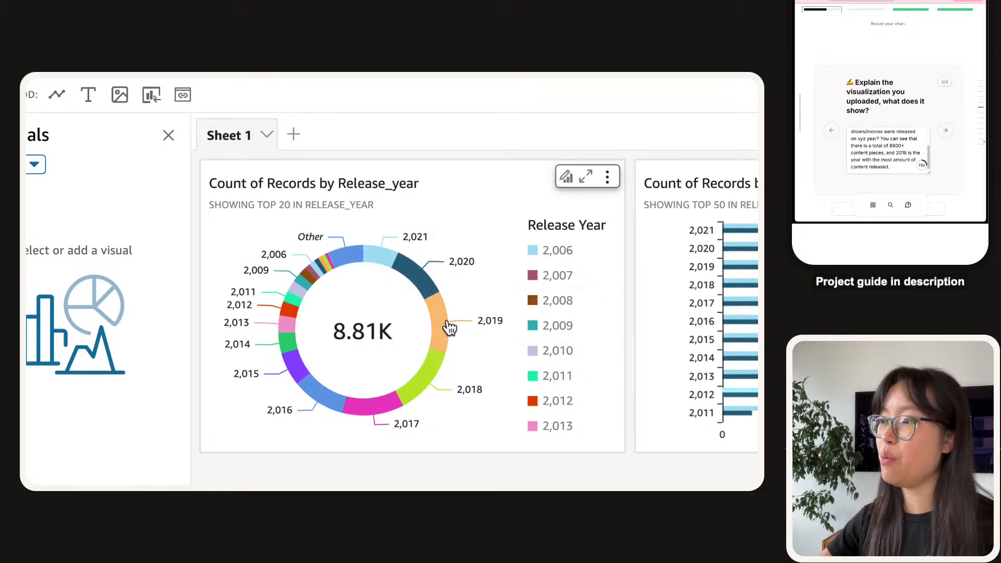
mouse_move(450, 327)
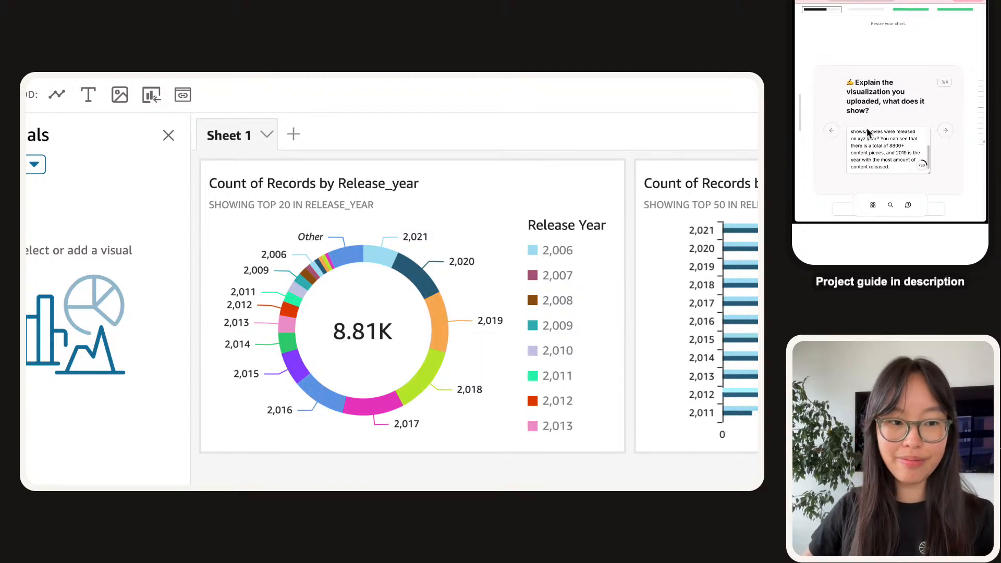
On the next question, start the answer saying the donut came from simply clicking the 'release_year' field.
click(944, 129)
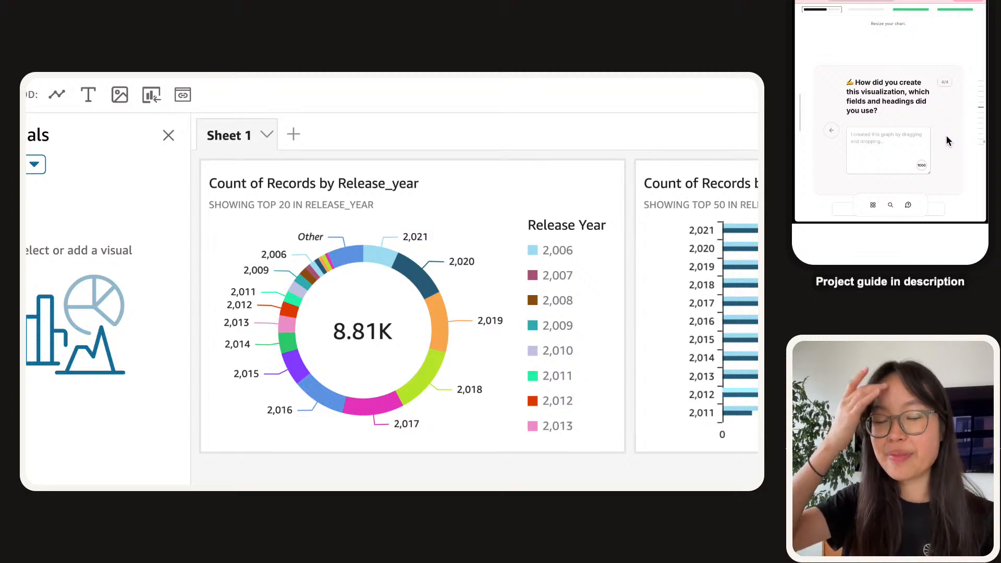
click(909, 158)
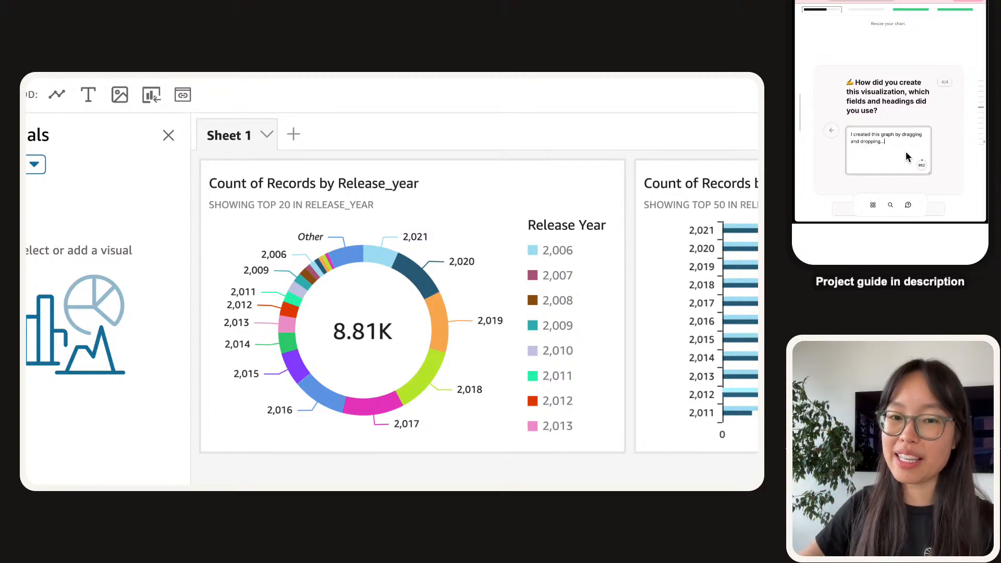
key(Delete)
text(We)
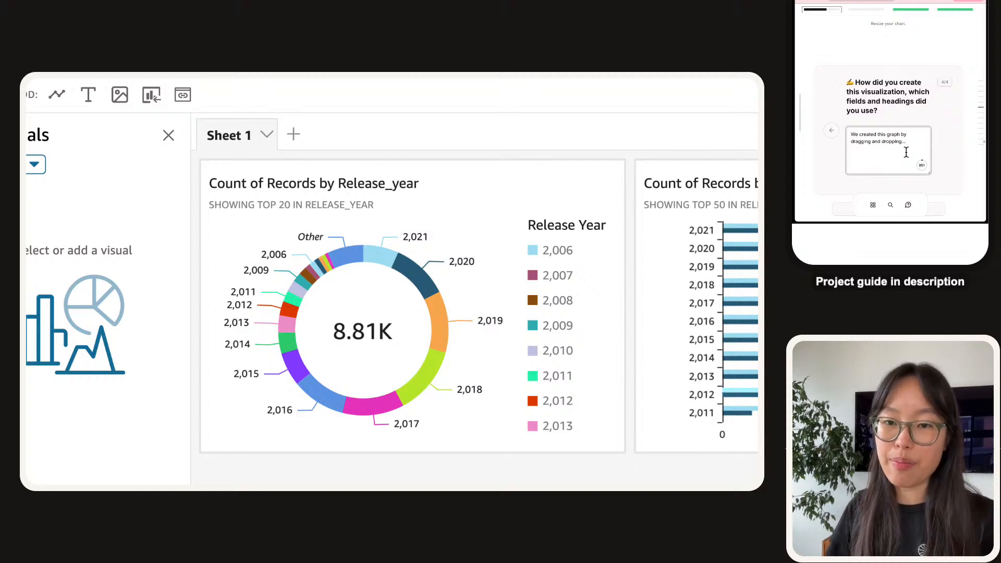
key(shift+Home)
text(simply v)
text(licking)
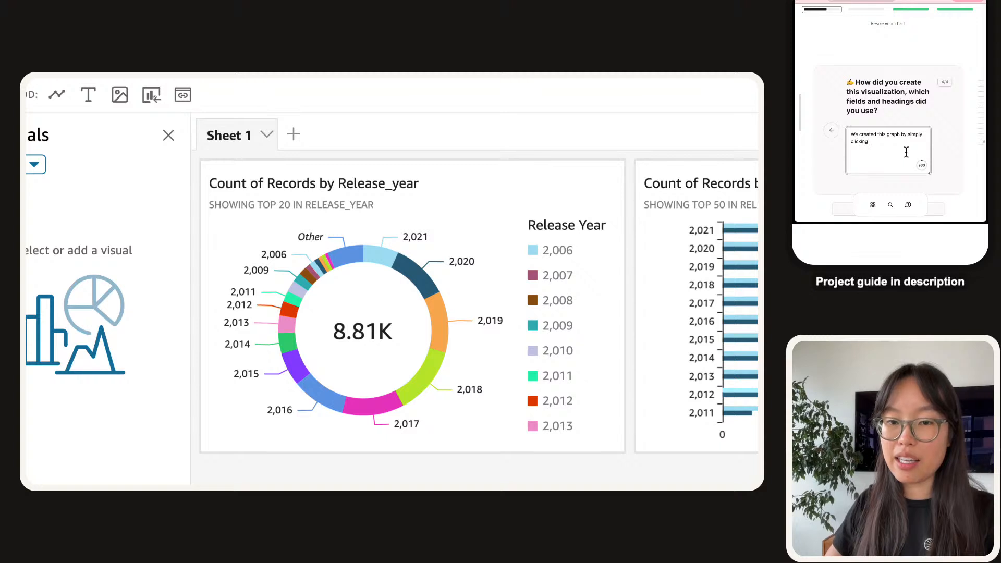
text( on the 'release_year)
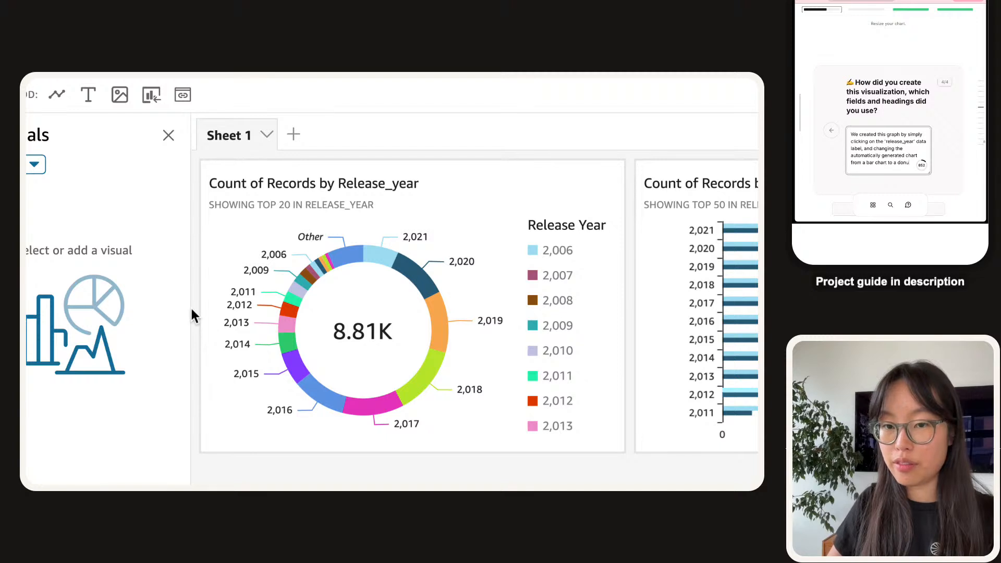
scroll(192, 313, down, 2)
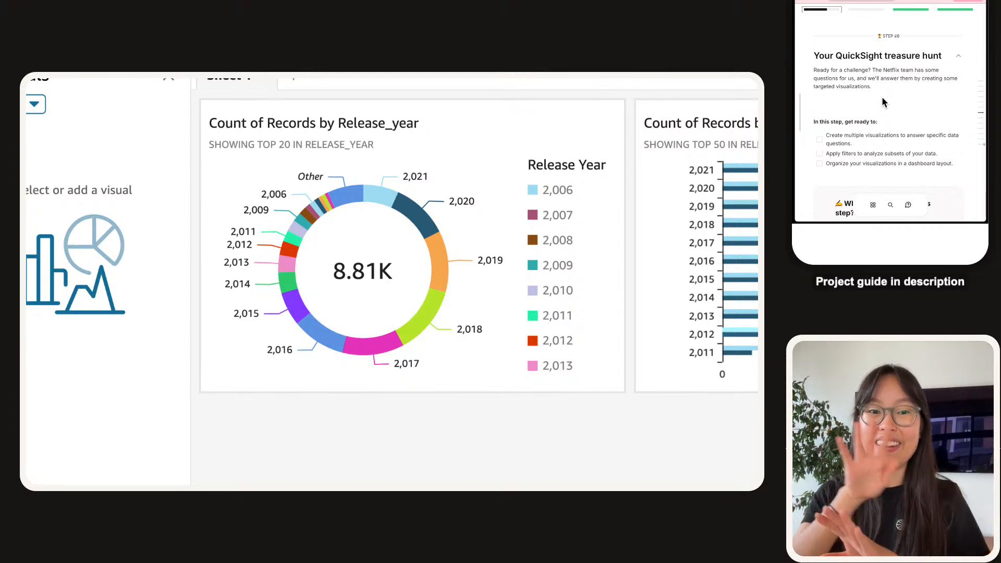
Tick all three 'get ready to' preparation tasks in Step #6.
scroll(883, 104, down, 2)
click(820, 101)
click(820, 115)
click(819, 125)
Look through the demo_visualization.pdf dashboard, then return to the QuickSight analysis.
scroll(832, 116, down, 1)
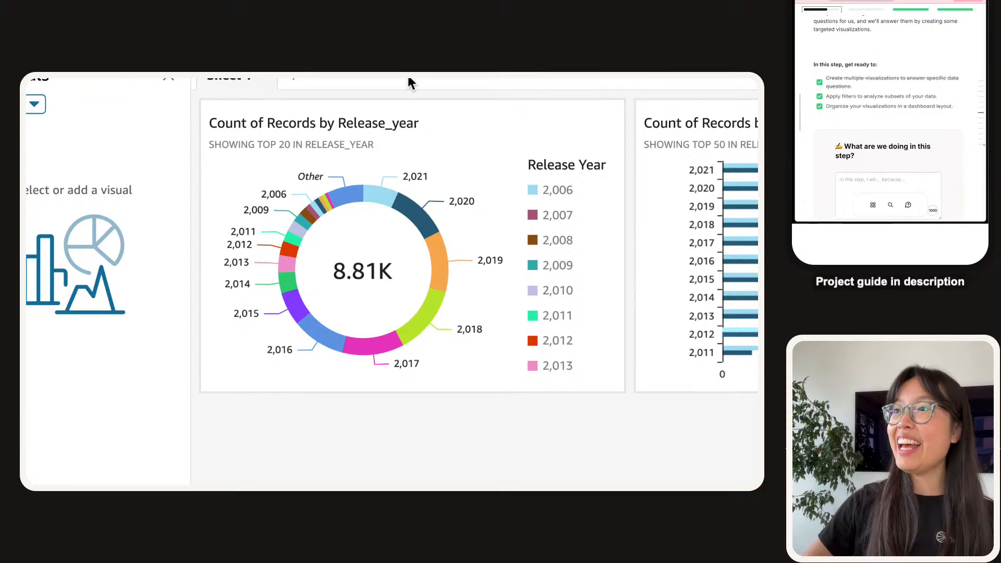
mouse_move(292, 86)
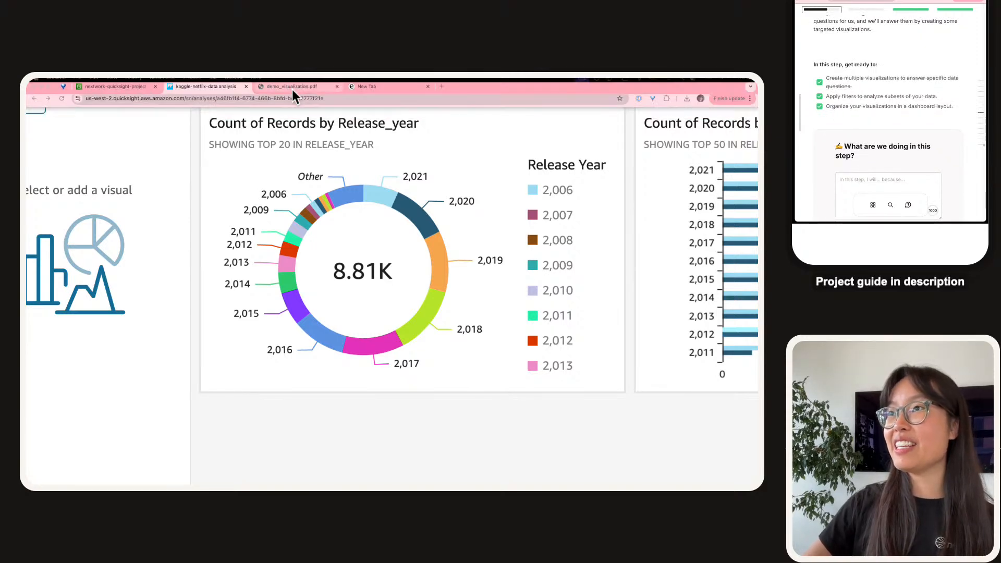
click(295, 92)
scroll(357, 296, down, 3)
scroll(357, 296, up, 3)
scroll(365, 296, down, 4)
scroll(373, 295, down, 4)
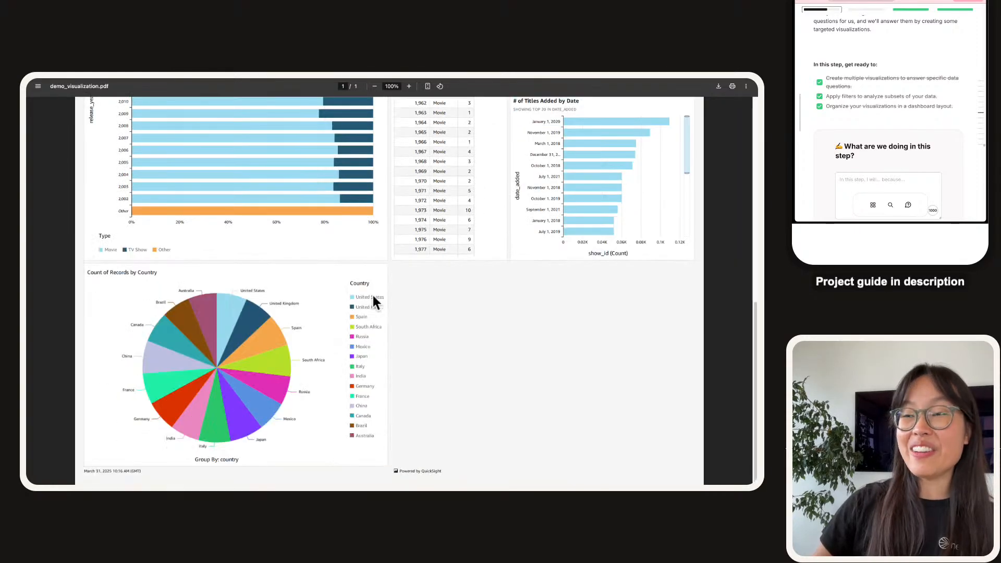
scroll(373, 295, up, 6)
scroll(373, 295, up, 2)
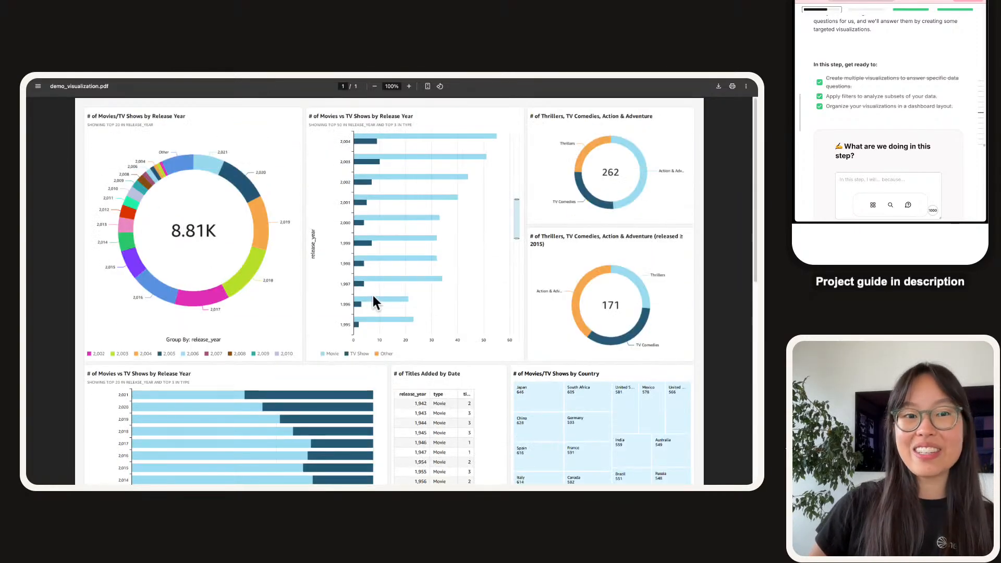
click(211, 92)
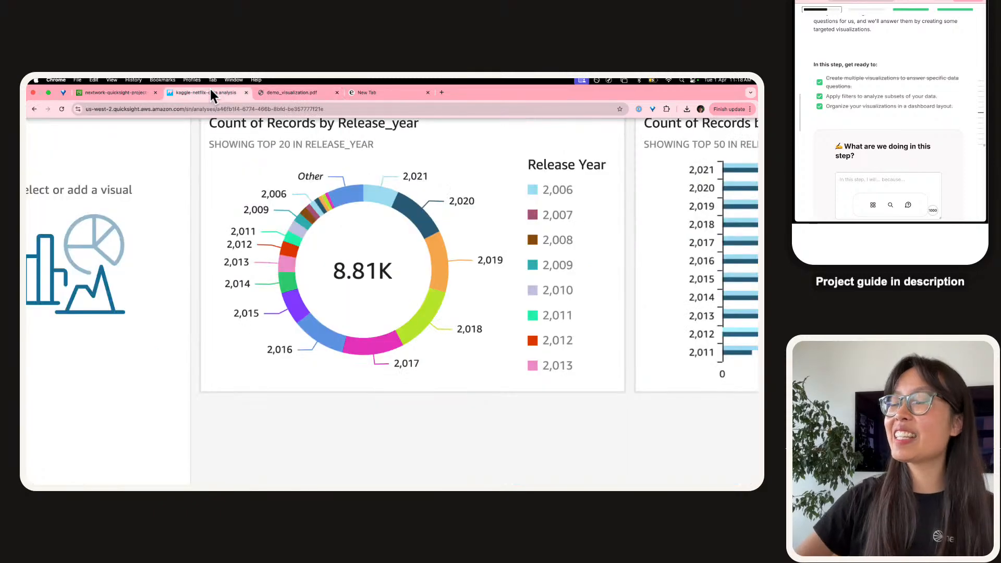
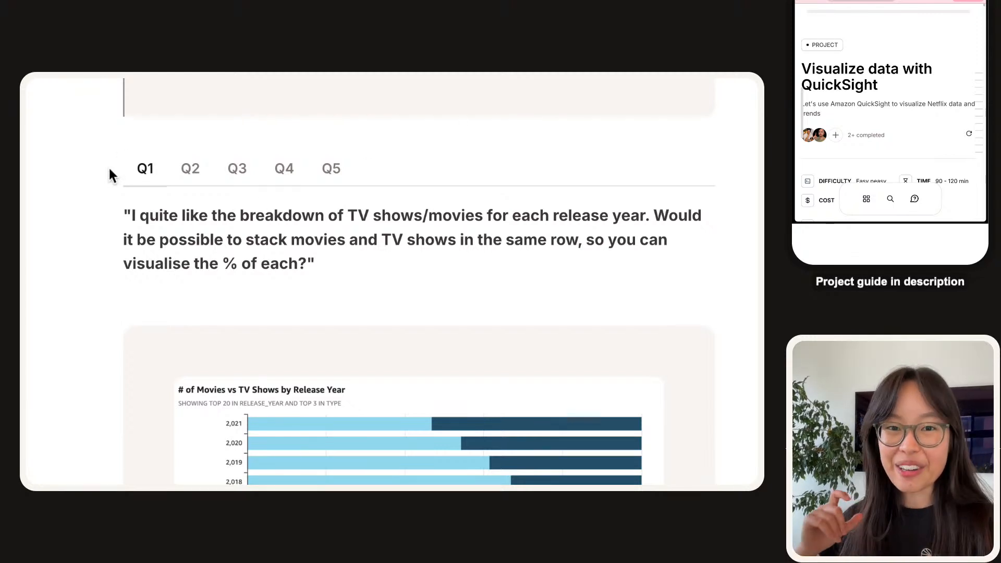
Read the second and third treasure-hunt questions, Q2 and Q3.
click(191, 177)
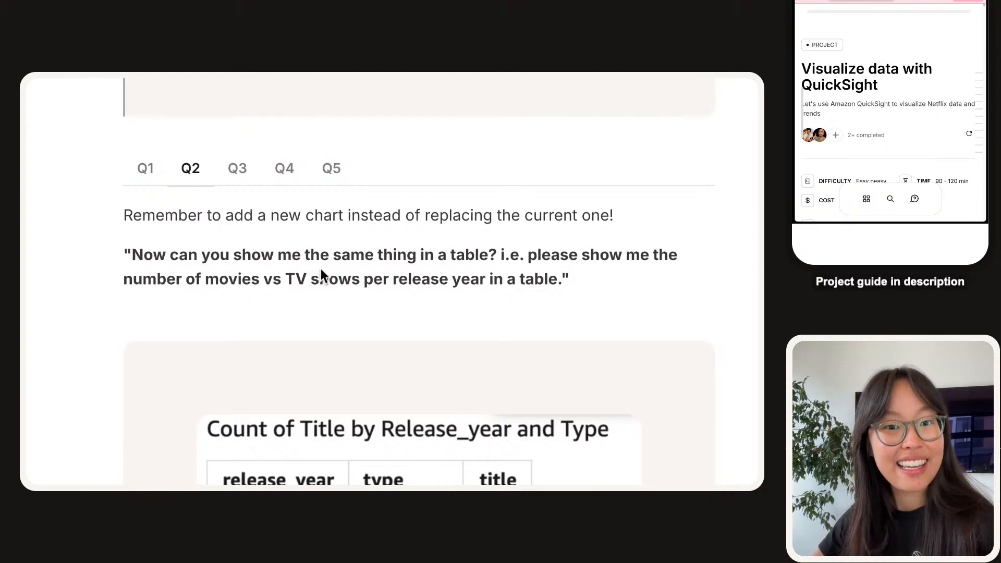
scroll(321, 268, down, 10)
scroll(321, 268, up, 10)
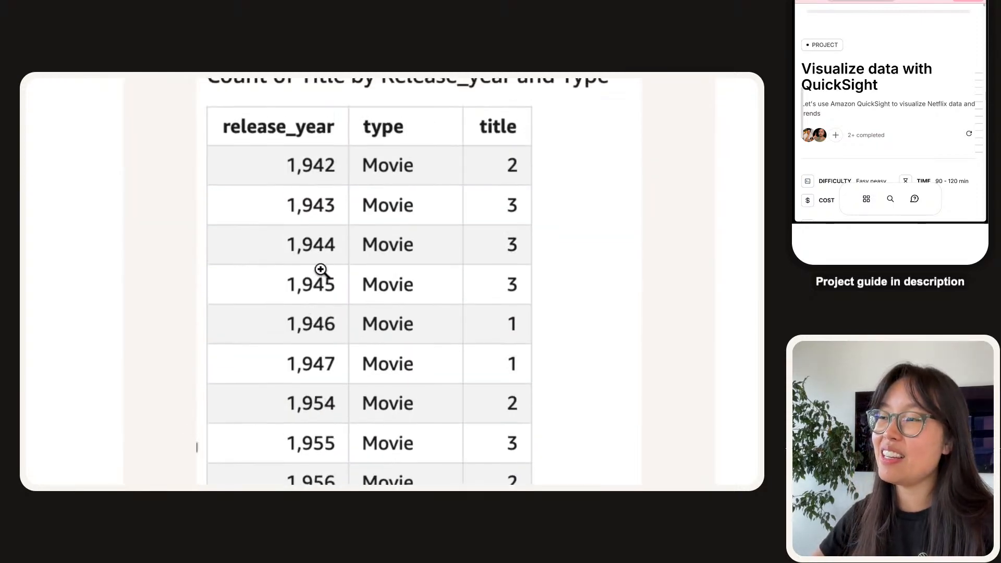
click(245, 240)
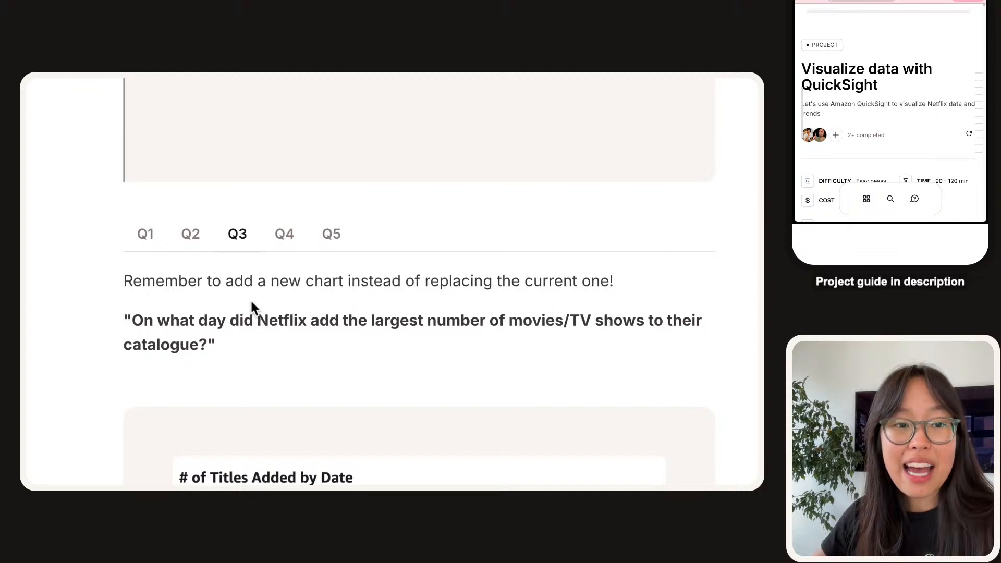
scroll(252, 302, down, 3)
scroll(252, 302, up, 2)
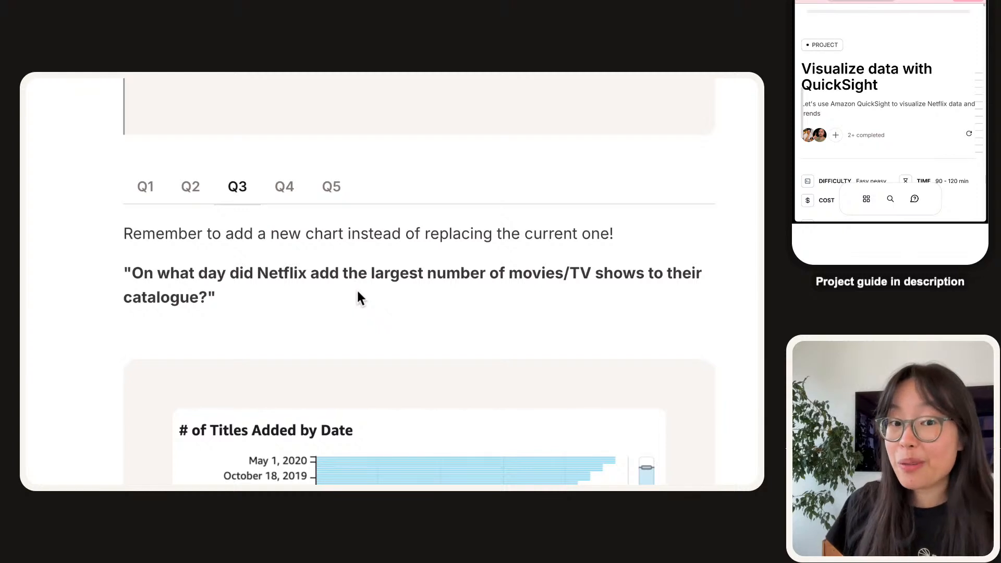
right_click(358, 292)
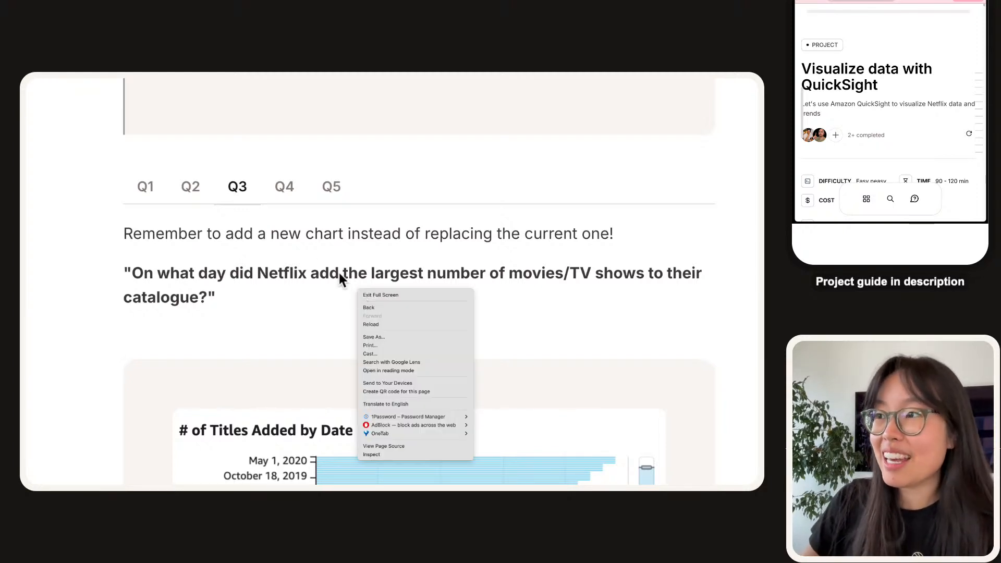
click(339, 274)
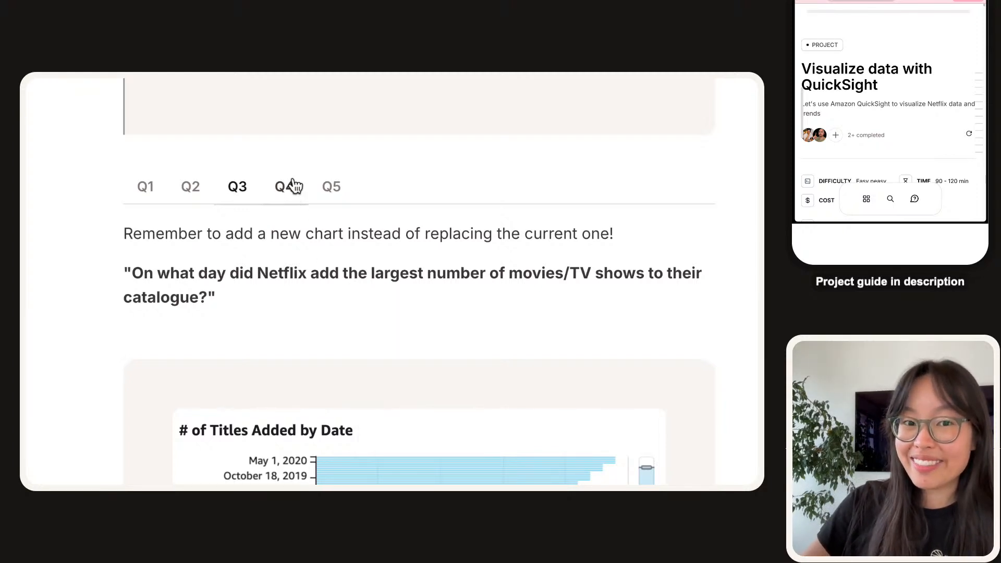
Read Q4, then move on to Q5 and its chart.
click(293, 185)
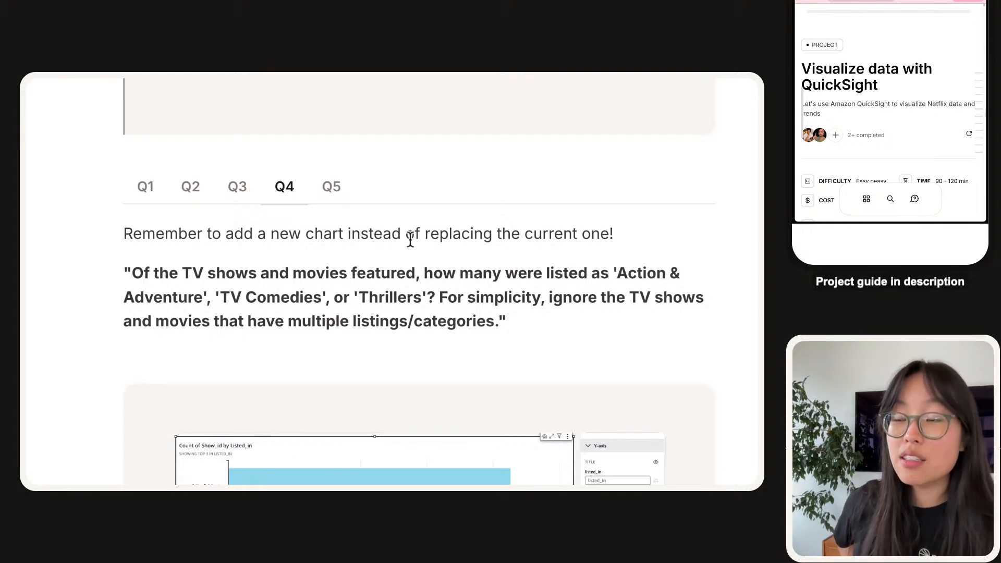
scroll(410, 240, down, 3)
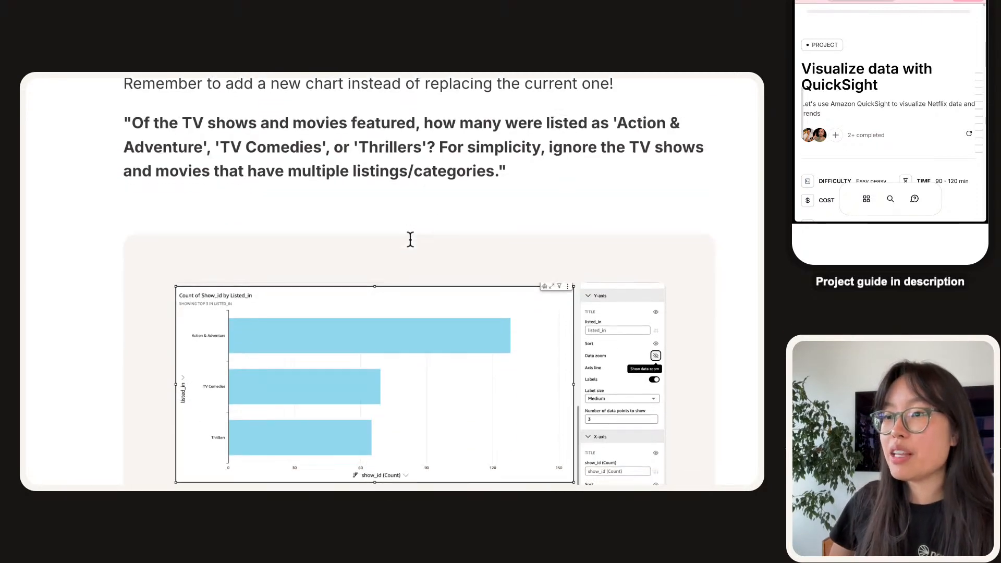
scroll(411, 240, down, 1)
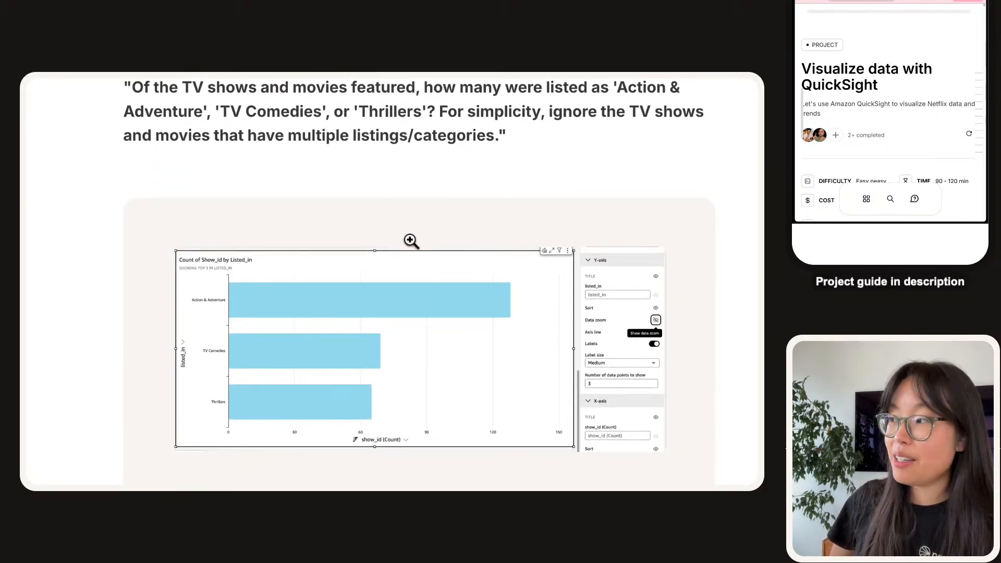
scroll(411, 240, up, 3)
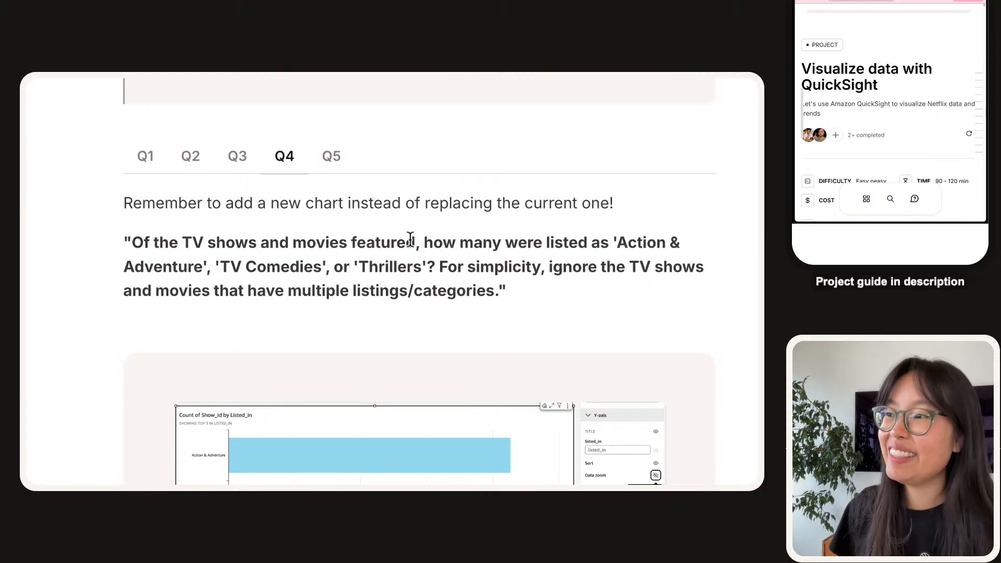
click(328, 157)
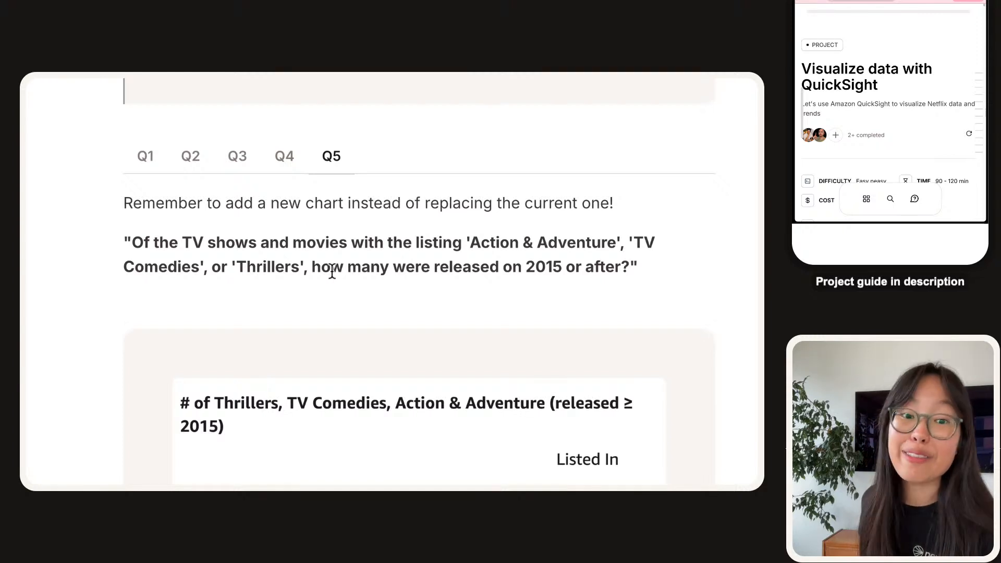
Enlarge the Q5 answer chart of 171 titles, then zoom it back out and close the preview.
scroll(332, 271, down, 5)
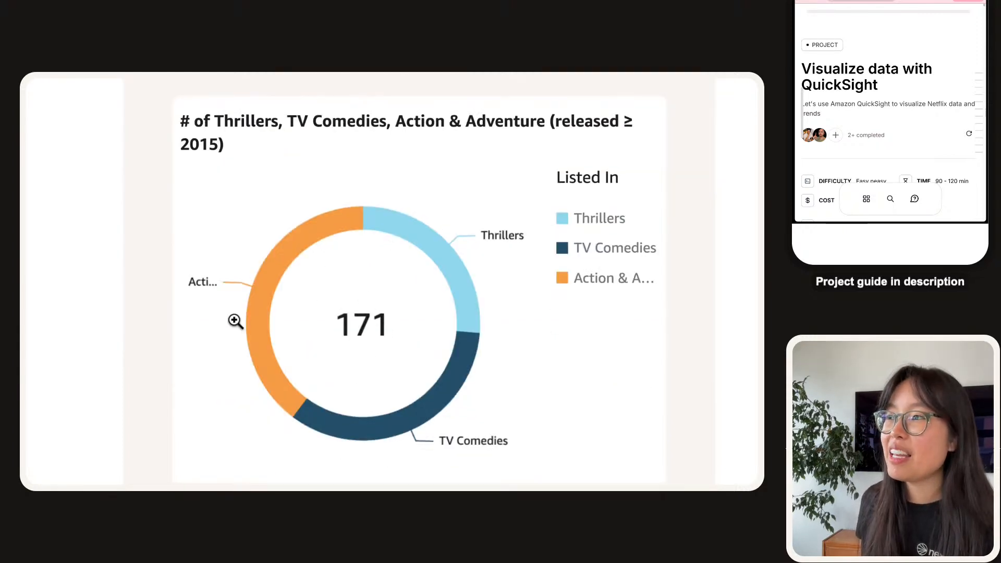
scroll(379, 278, up, 1)
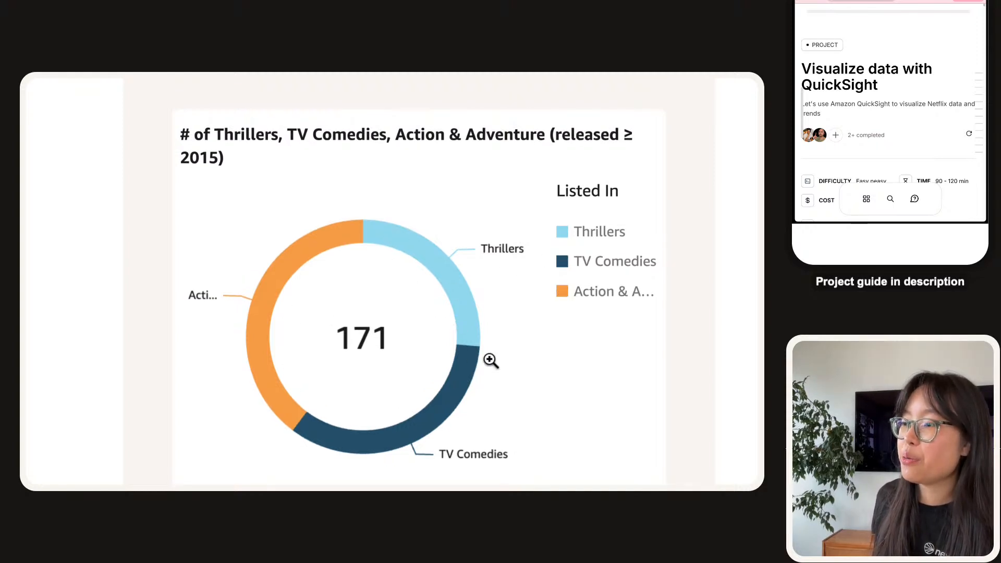
click(503, 194)
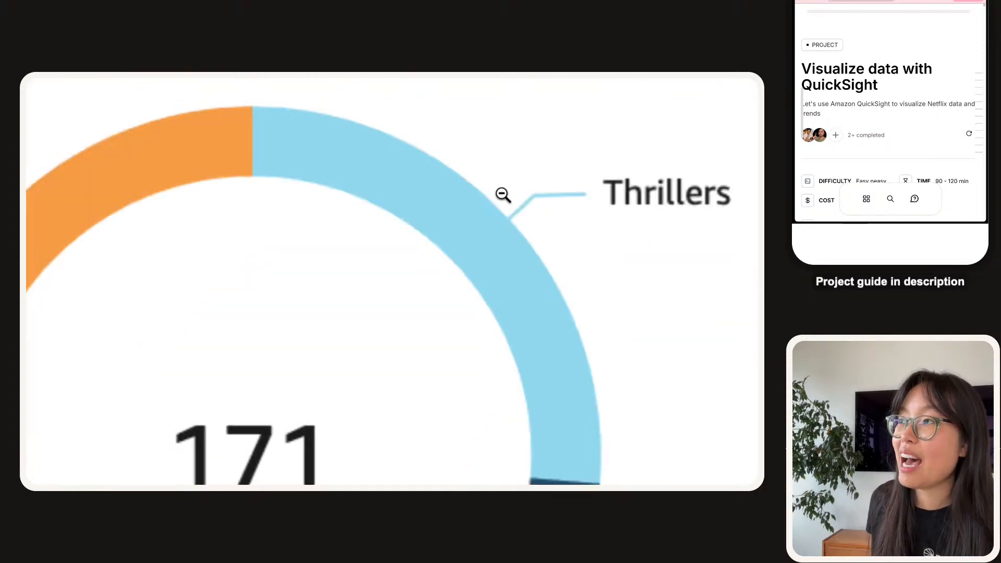
click(503, 194)
click(652, 219)
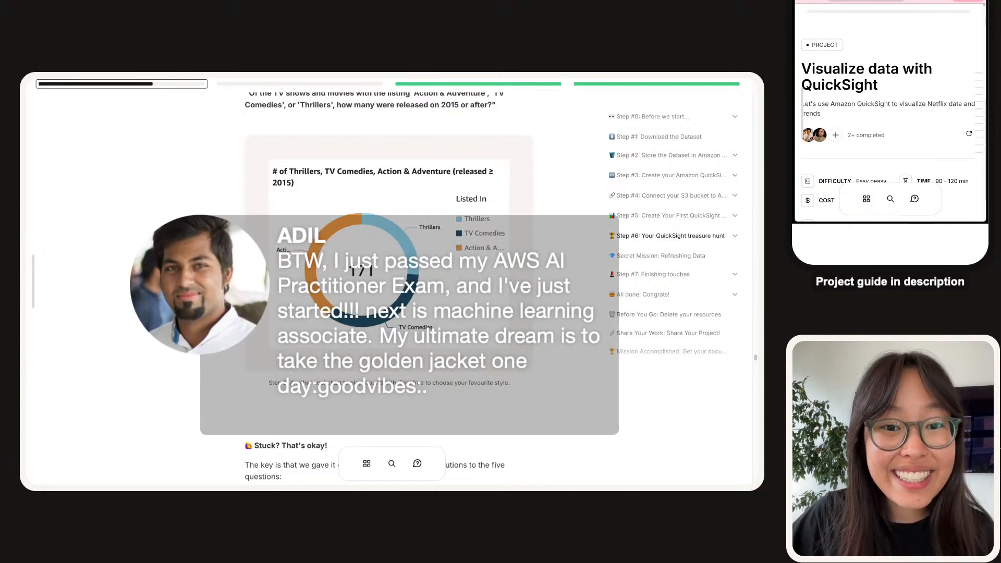
Scroll further down the project guide, then start a new Chrome tab.
scroll(389, 282, down, 5)
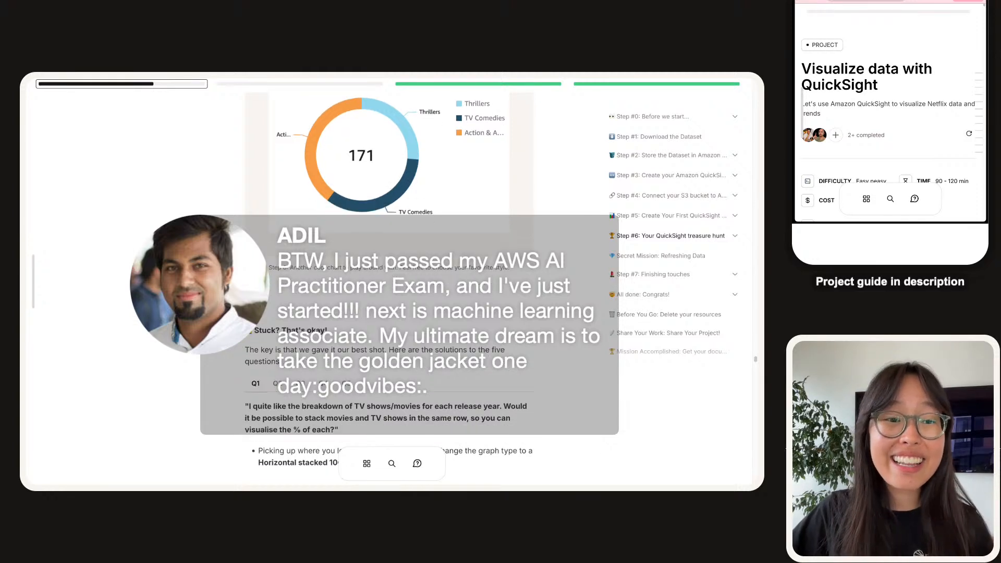
scroll(389, 287, down, 1)
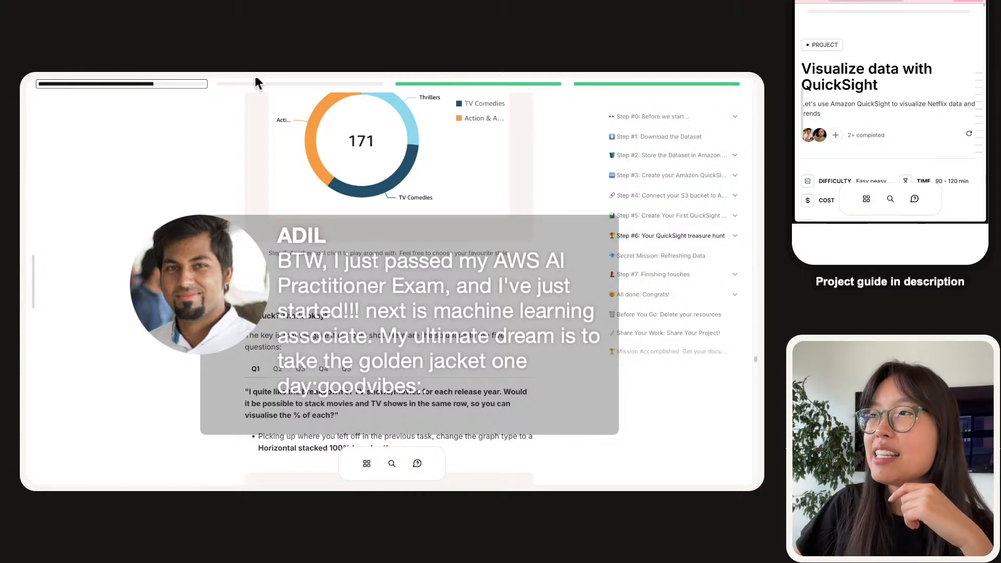
mouse_move(255, 79)
key(super+t)
Search Google Images for 'aws golden jacket', then switch to the demo_visualization.pdf tab.
text(s3)
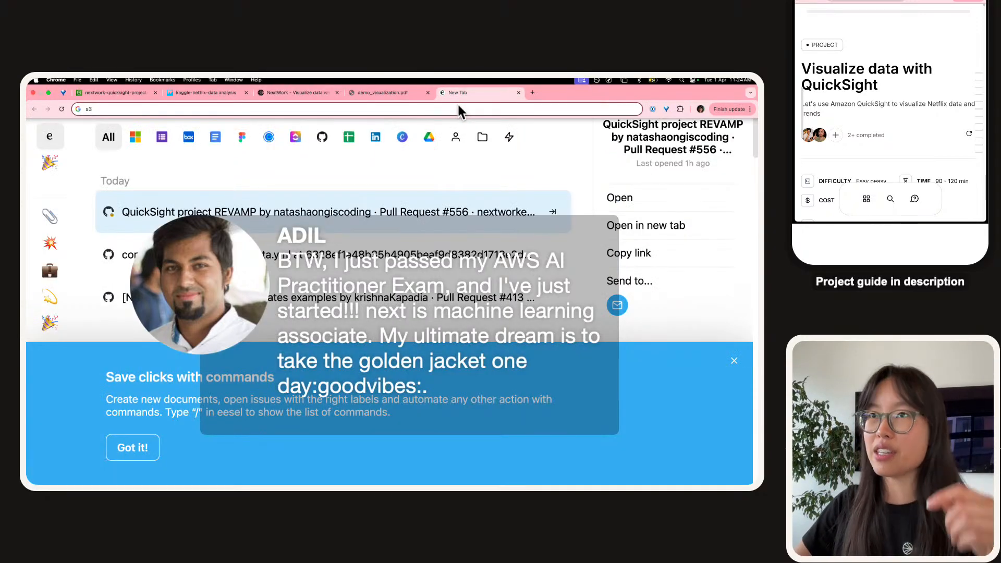
key(super+a)
text(aws golden jacket)
key(Return)
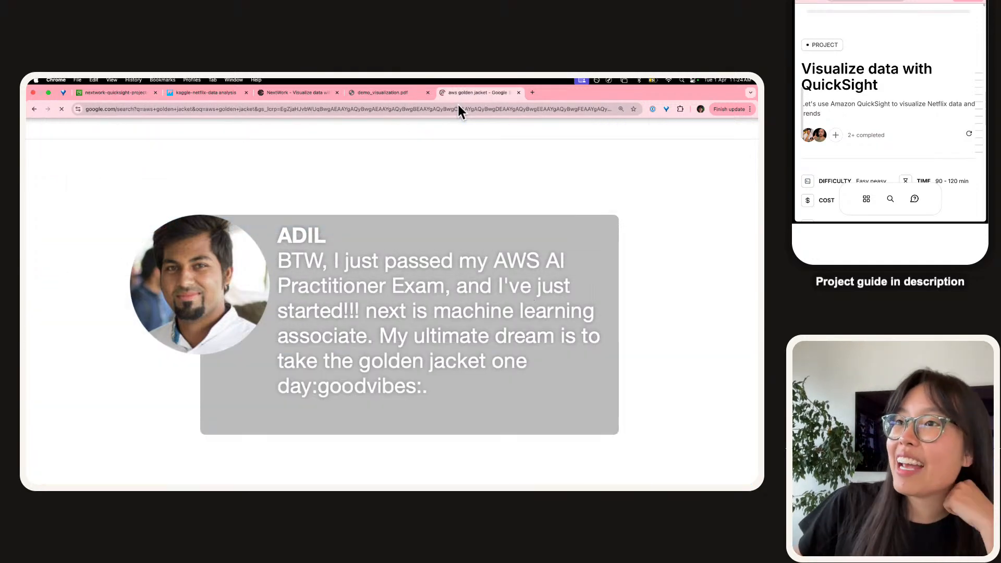
click(155, 129)
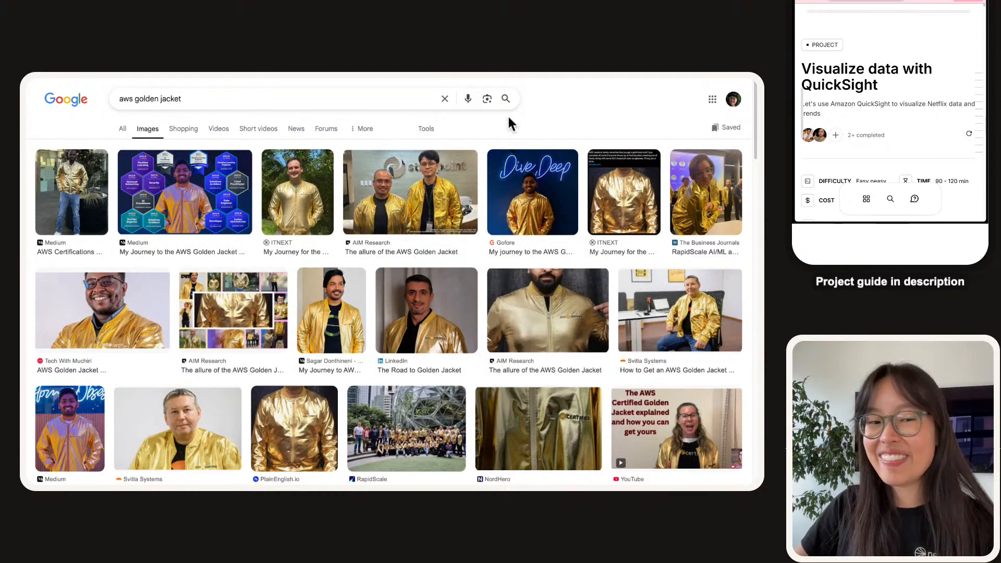
key(ctrl+Tab)
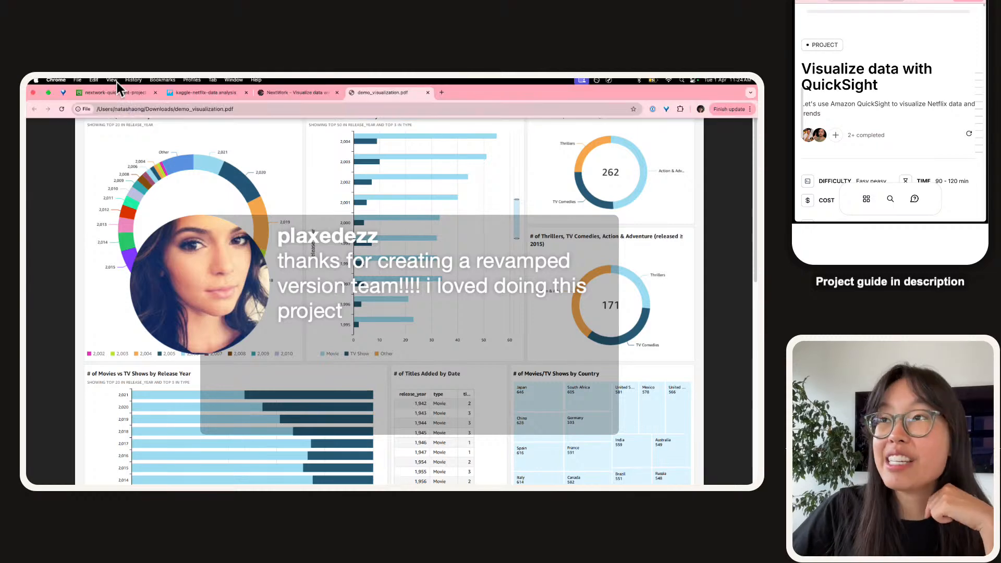
Revisit the guide's Q1 solution, then remove the guide tab so the PDF dashboard shows.
click(311, 90)
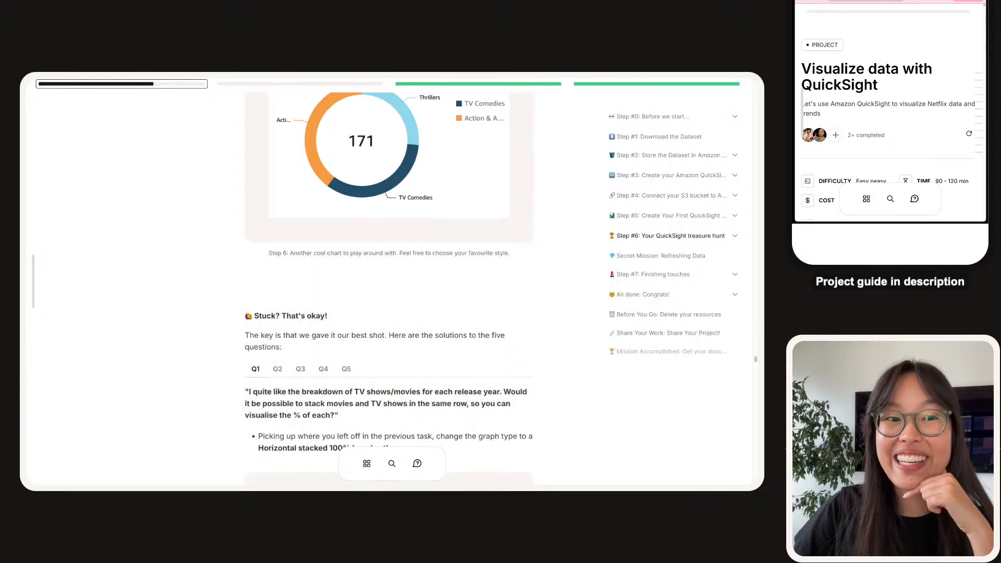
scroll(389, 286, down, 3)
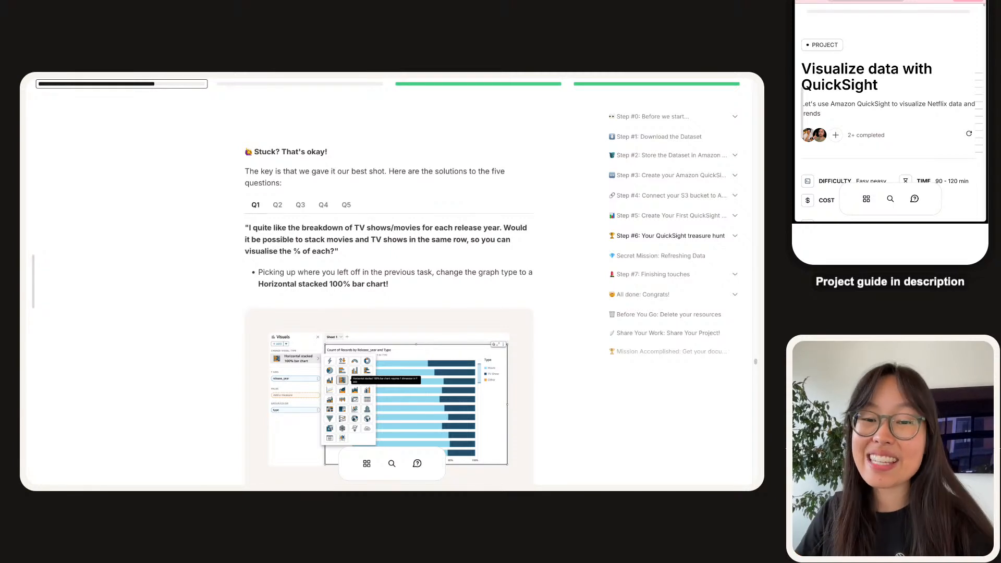
scroll(389, 290, up, 1)
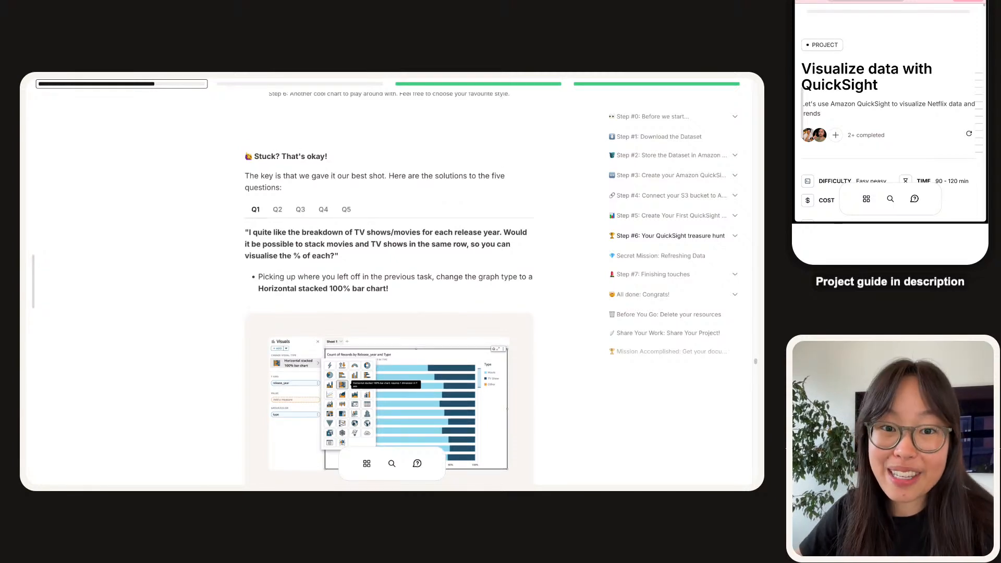
mouse_move(292, 86)
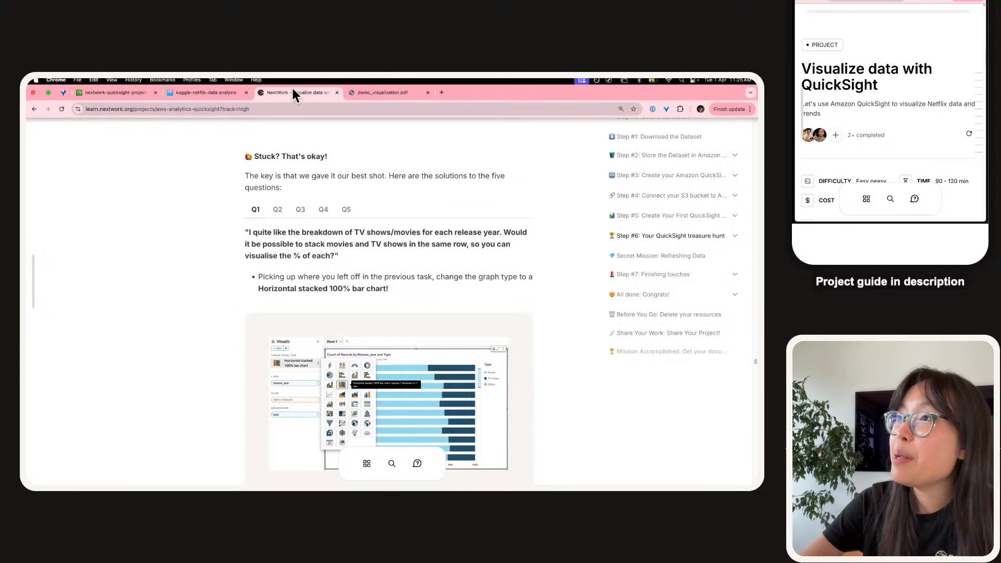
key(super+w)
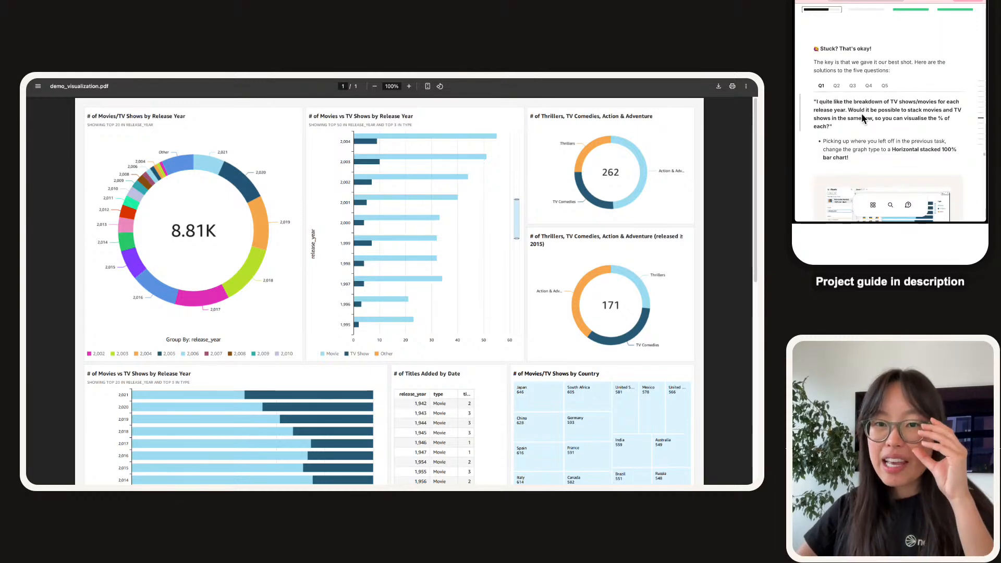
Switch to the kaggle-netflix-data-analysis tab with the QuickSight release-year donut chart.
mouse_move(352, 80)
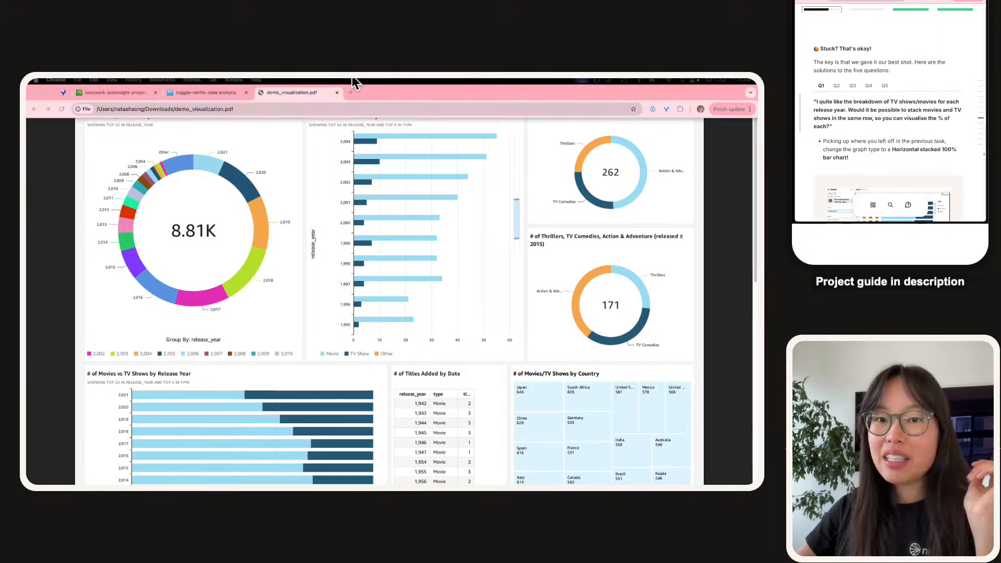
click(211, 94)
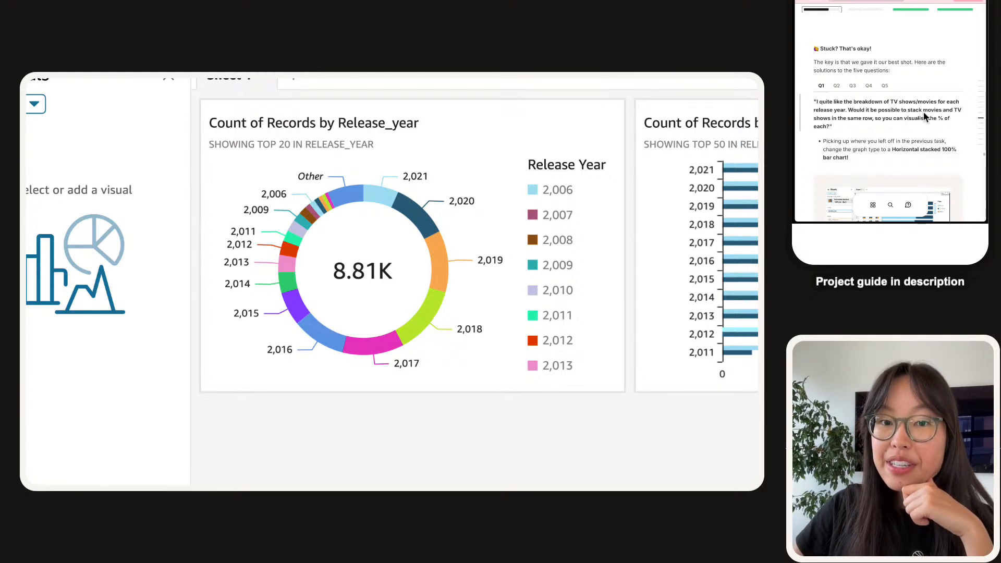
Zoom the page to 125%, duplicate the Release_year and Type bar chart, and shrink the copy.
scroll(483, 266, right, 7)
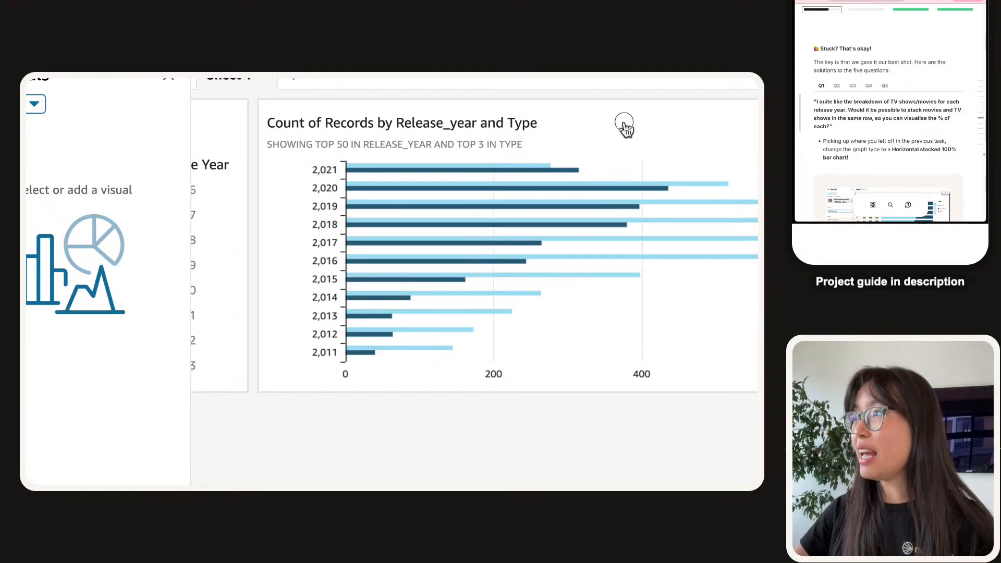
click(588, 128)
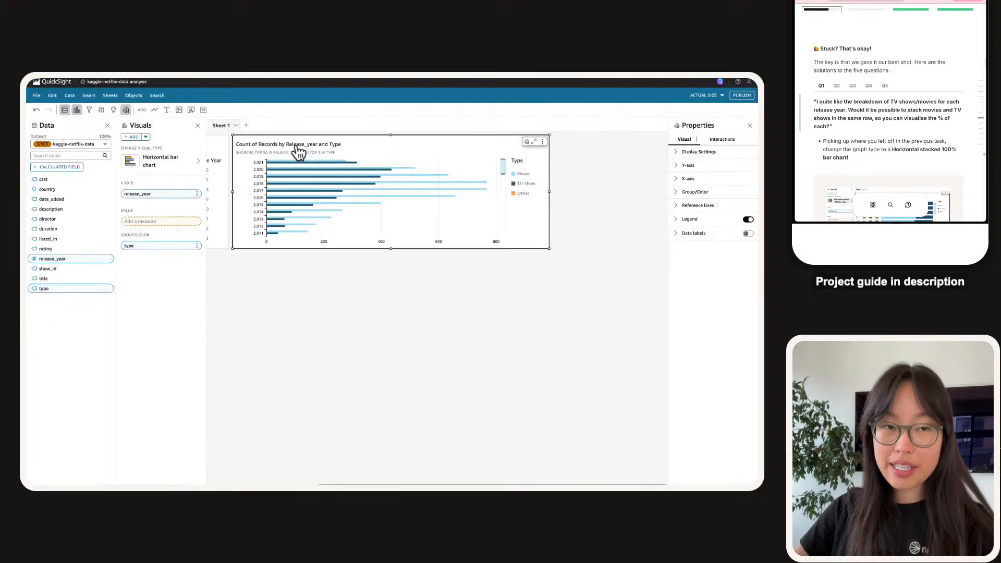
key(super+equal)
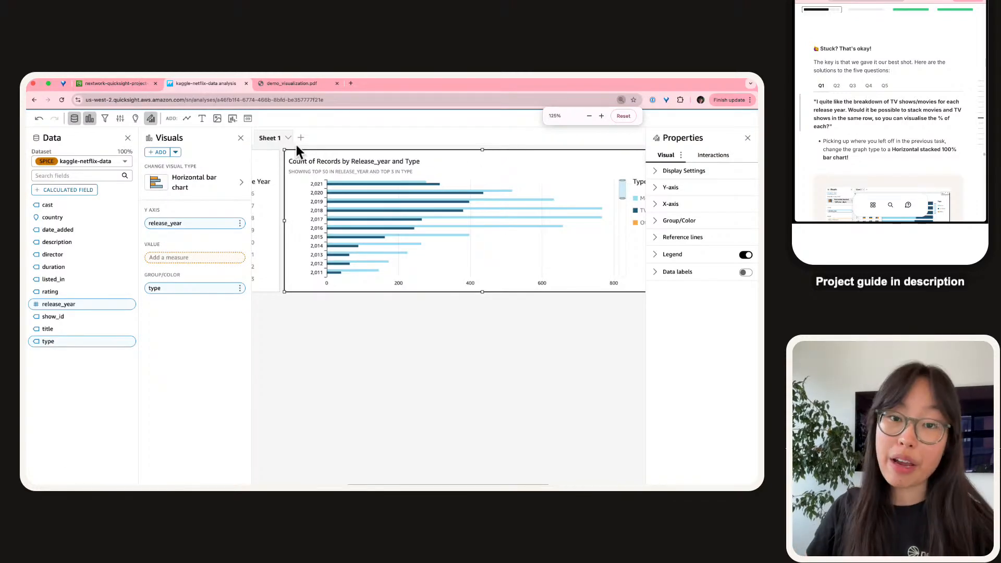
scroll(489, 183, right, 1)
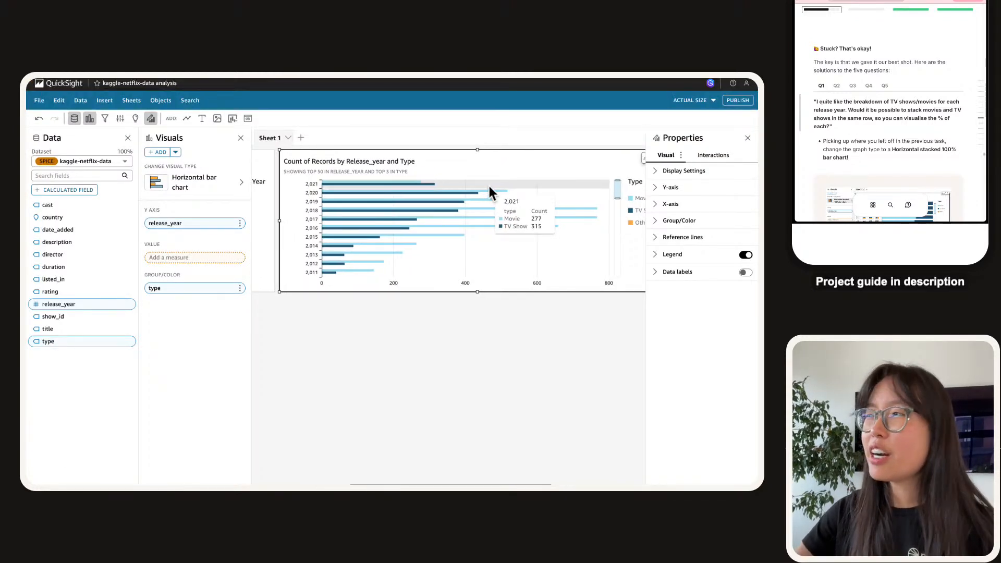
scroll(489, 183, right, 3)
click(490, 158)
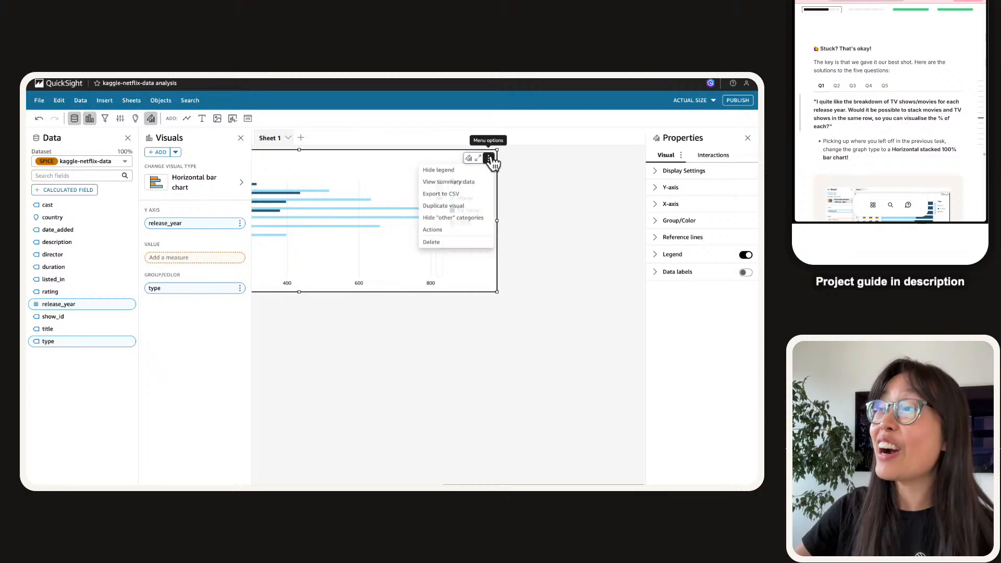
click(448, 207)
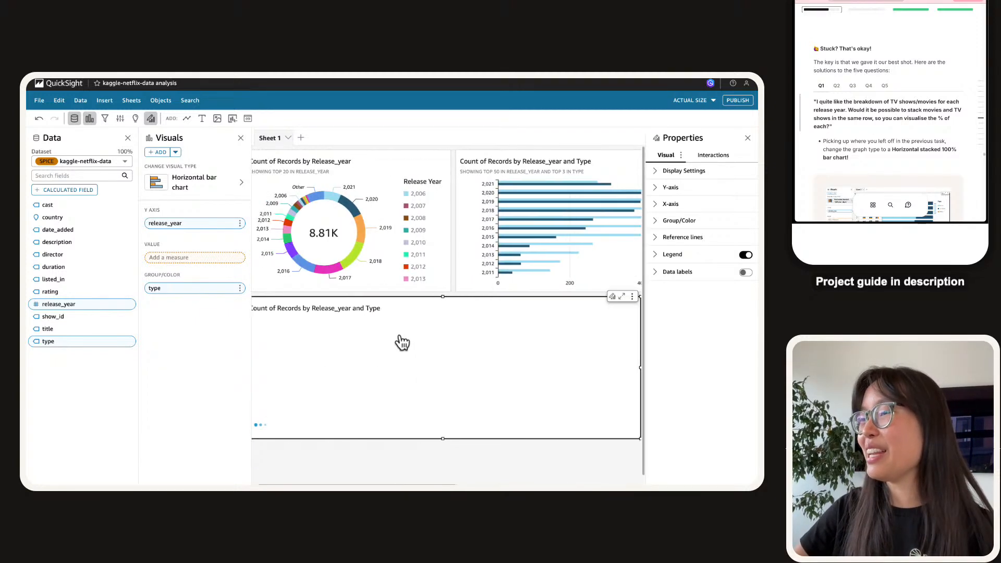
drag(490, 442, 324, 463)
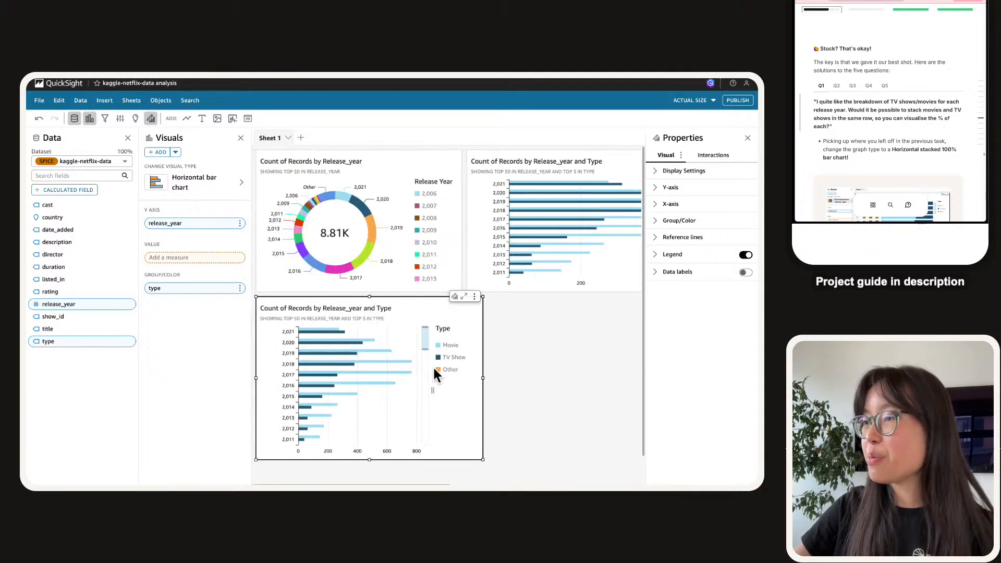
Change the copy to a horizontal stacked 100% bar chart and review the result.
click(206, 183)
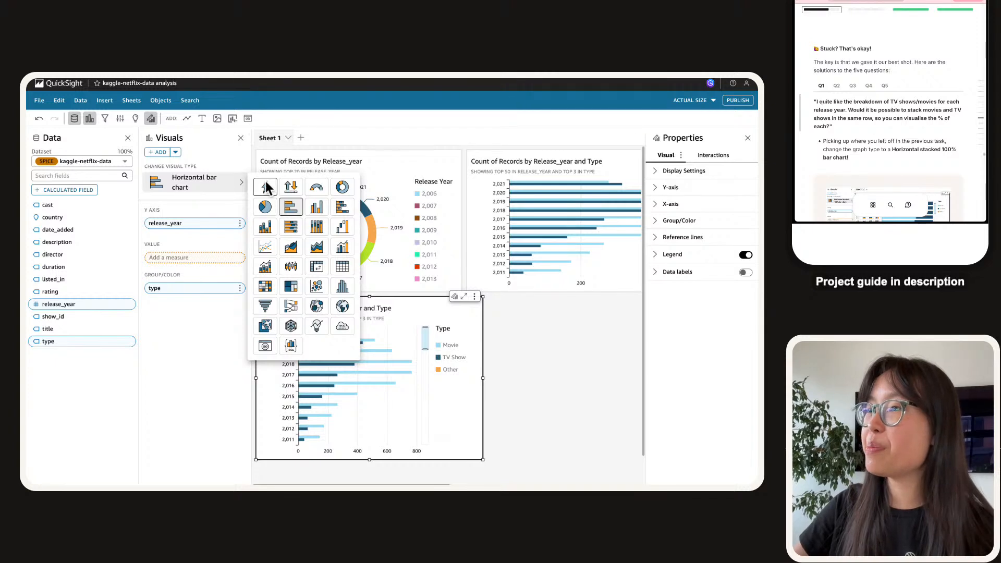
click(294, 235)
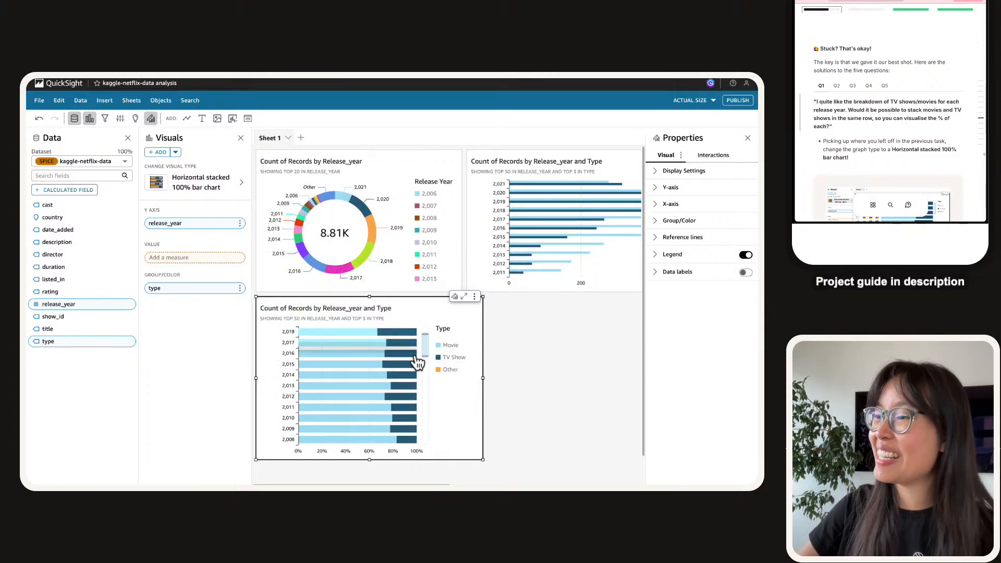
scroll(402, 363, down, 1)
scroll(401, 362, up, 1)
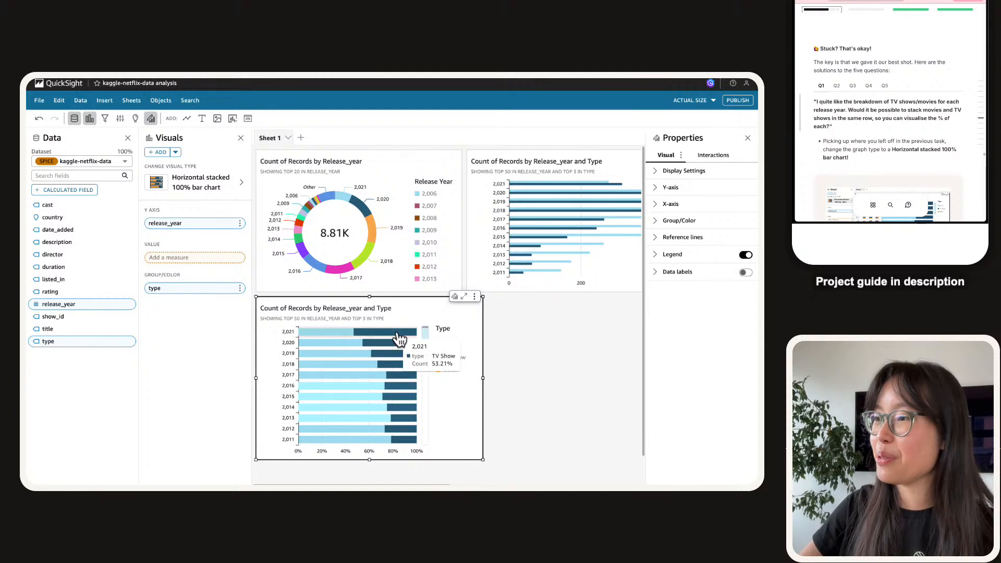
scroll(896, 78, down, 2)
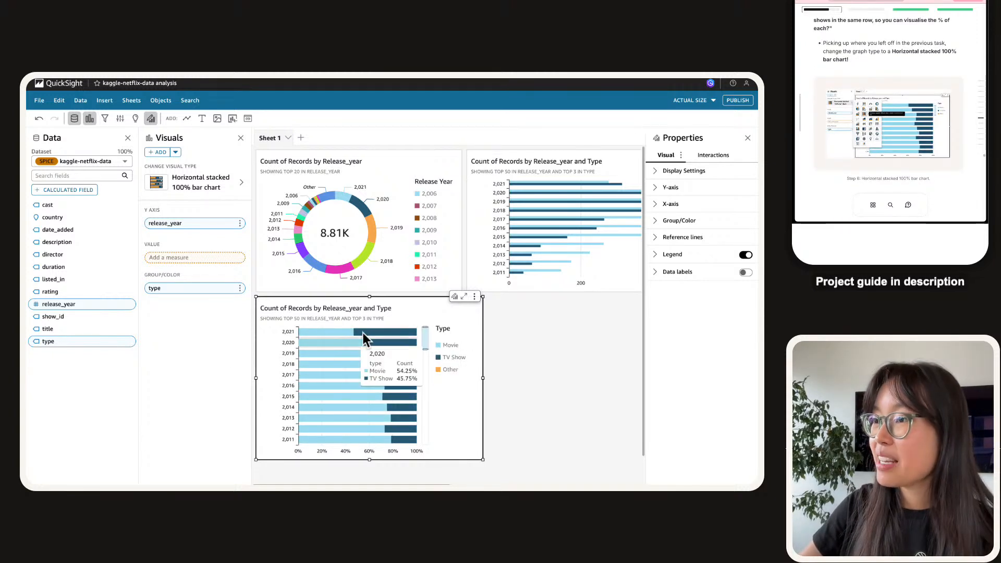
mouse_move(368, 333)
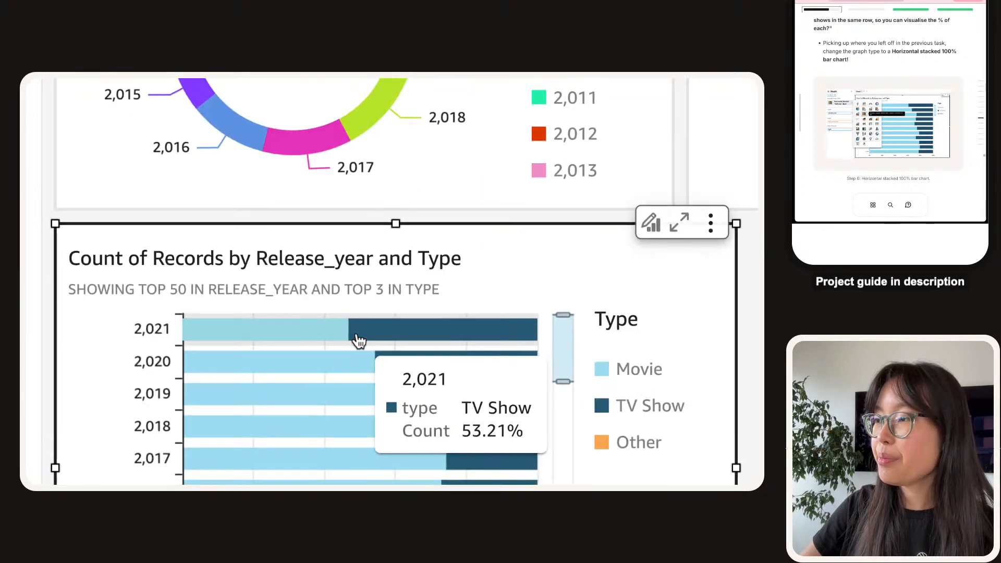
scroll(358, 340, down, 2)
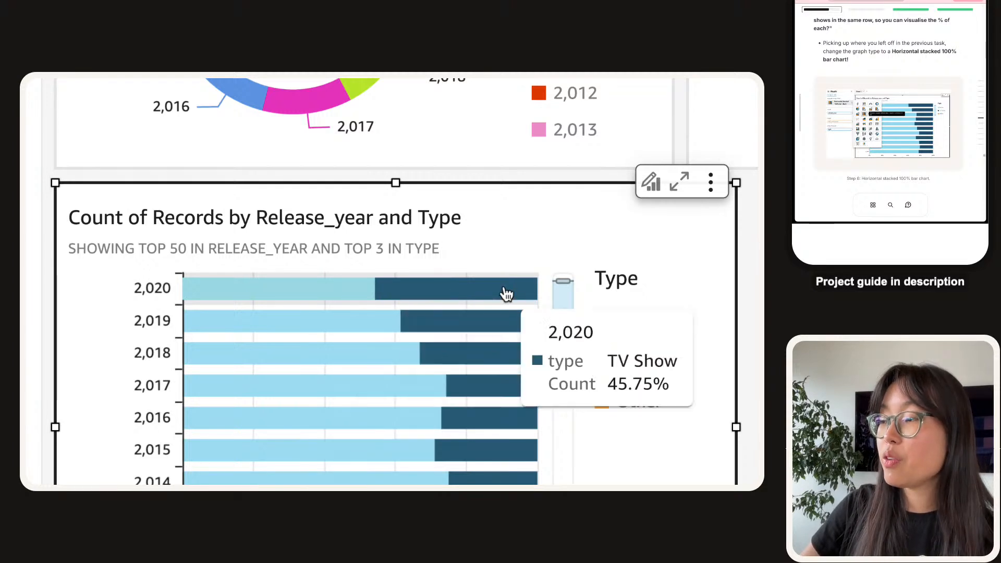
scroll(449, 296, up, 1)
scroll(449, 296, up, 1)
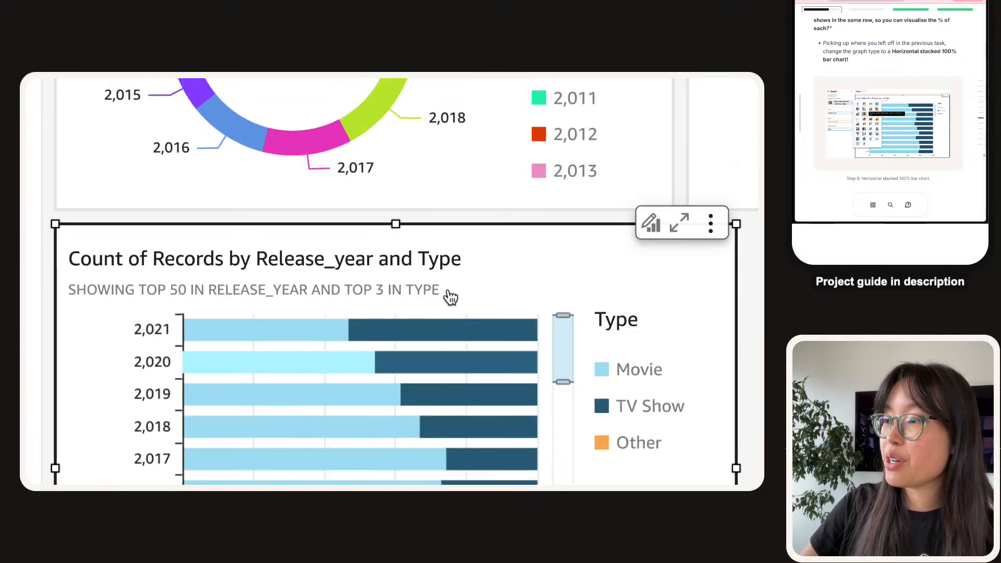
scroll(368, 330, down, 5)
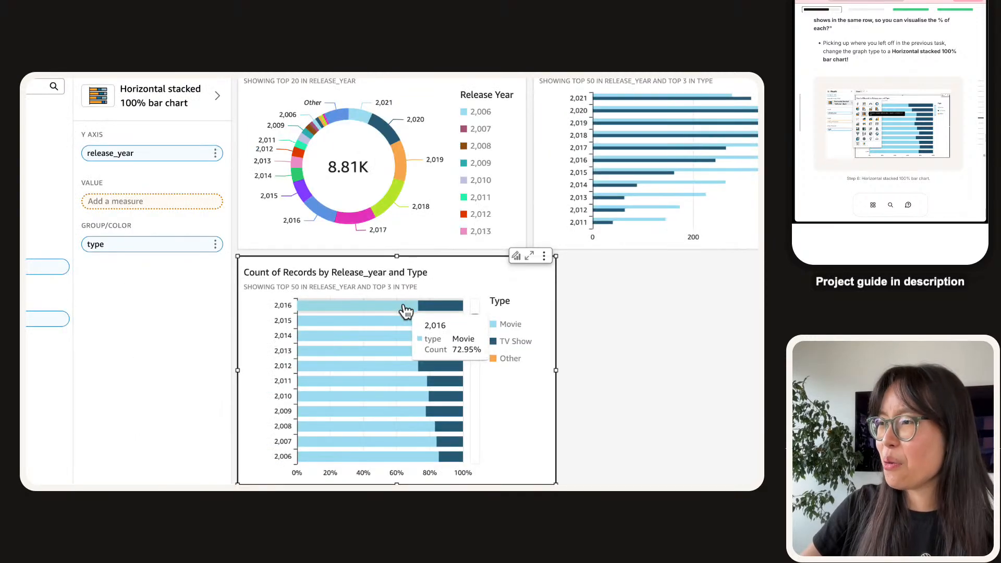
scroll(405, 315, up, 2)
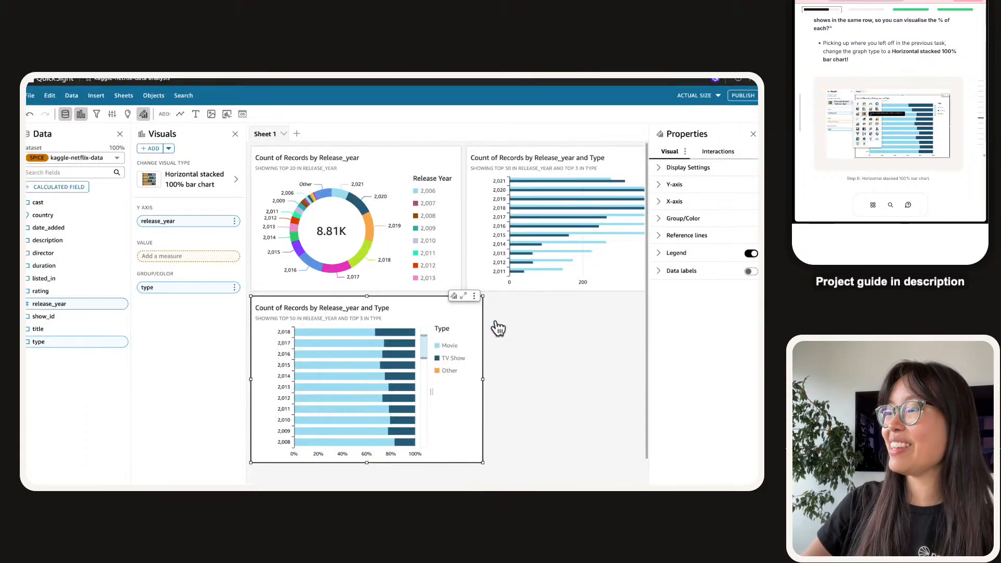
scroll(393, 381, up, 3)
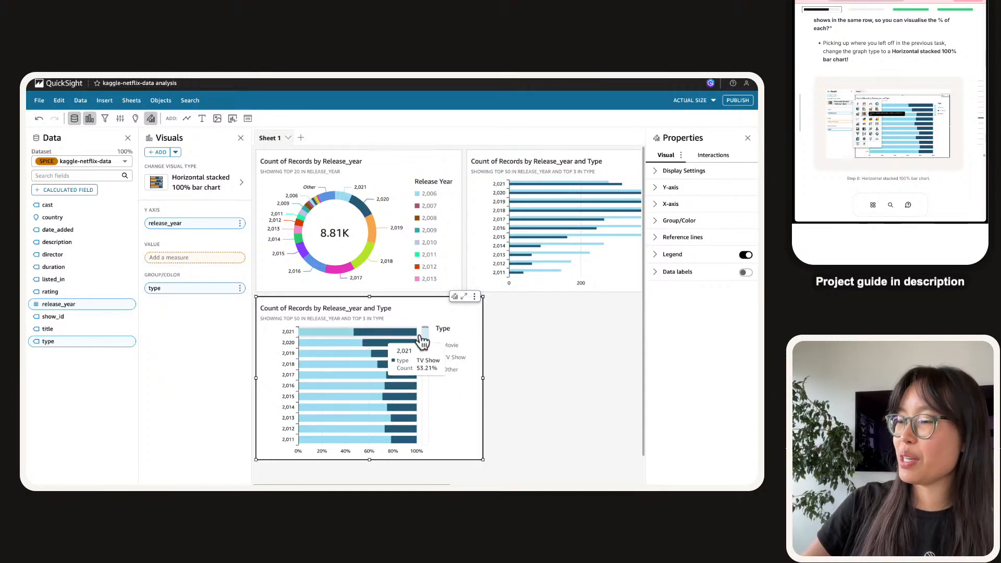
click(475, 296)
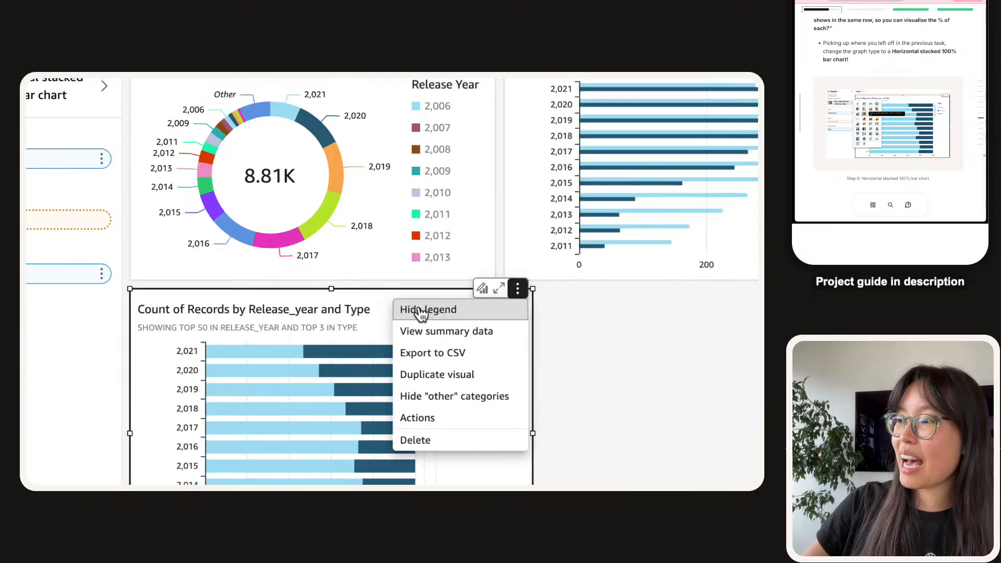
click(435, 311)
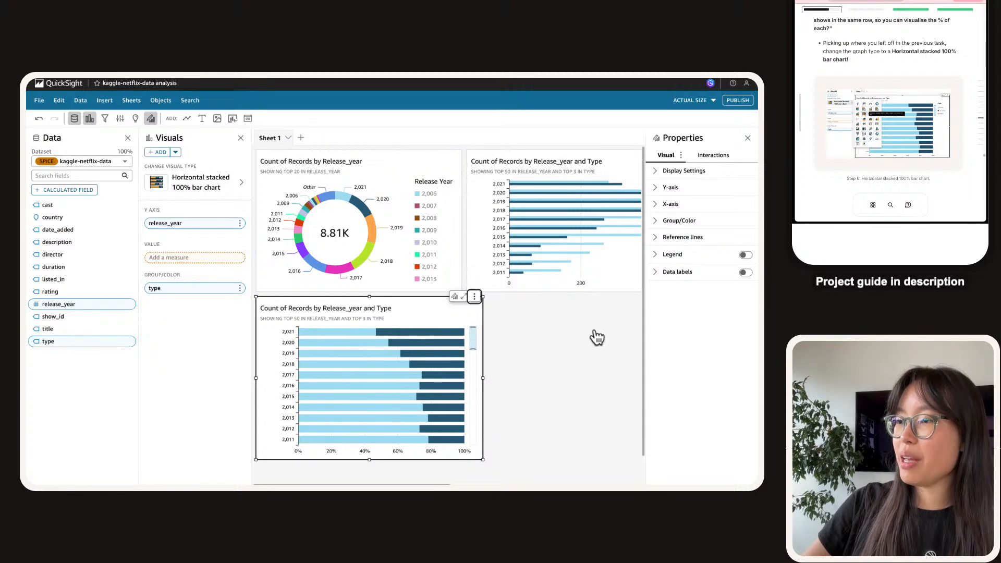
click(475, 300)
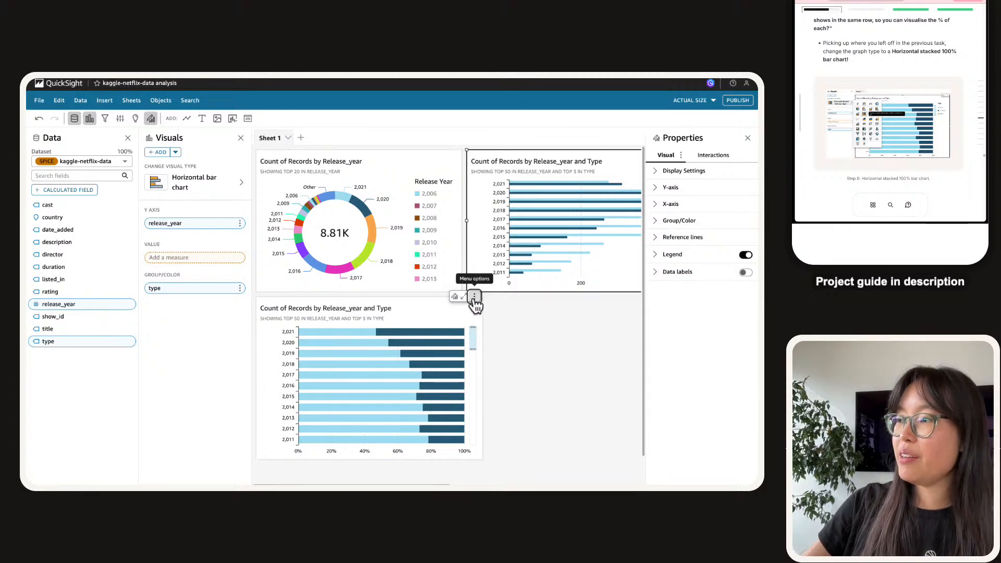
click(475, 298)
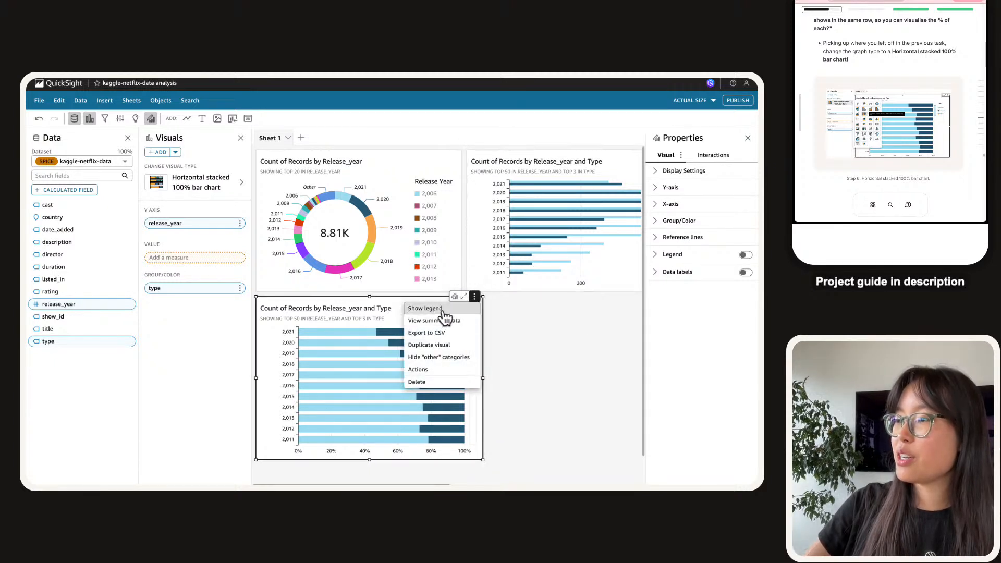
click(425, 309)
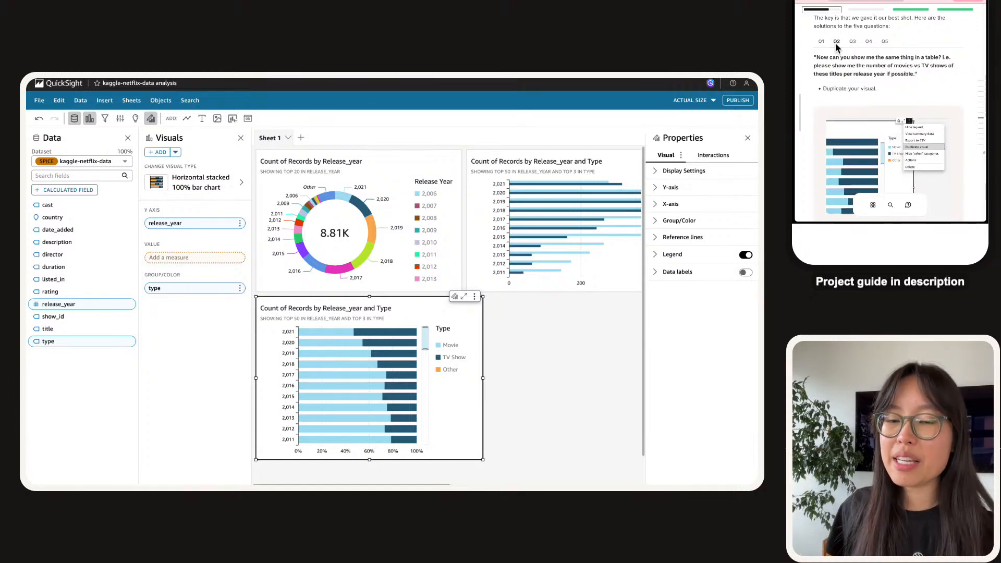
Duplicate the stacked 100% chart and turn the copy into a Release_year and Type table.
click(475, 297)
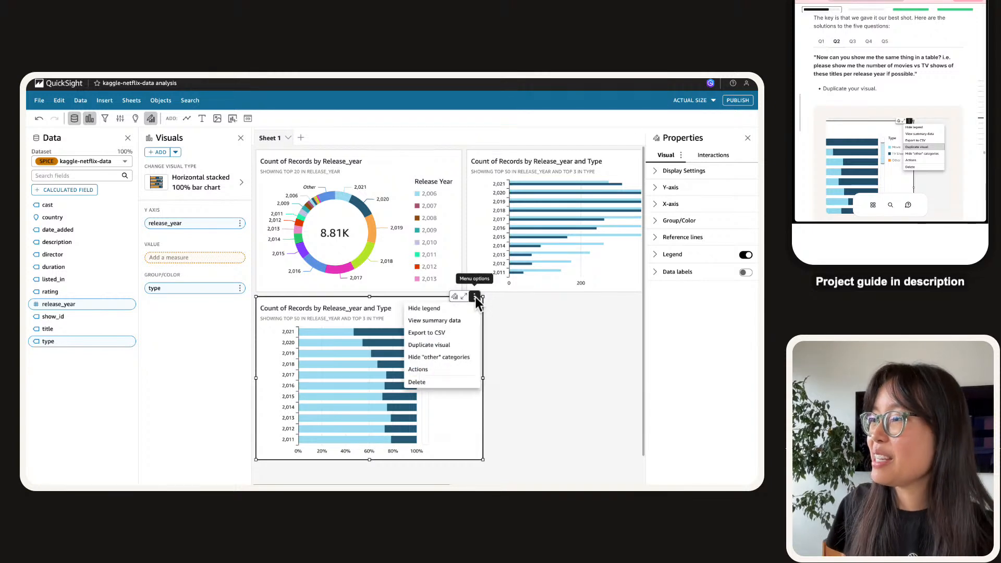
click(429, 345)
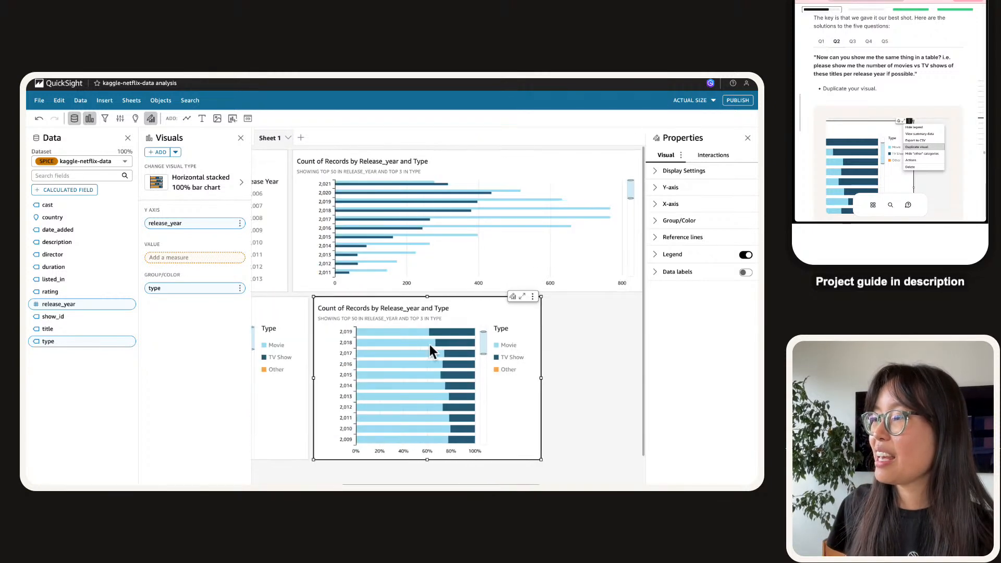
click(186, 189)
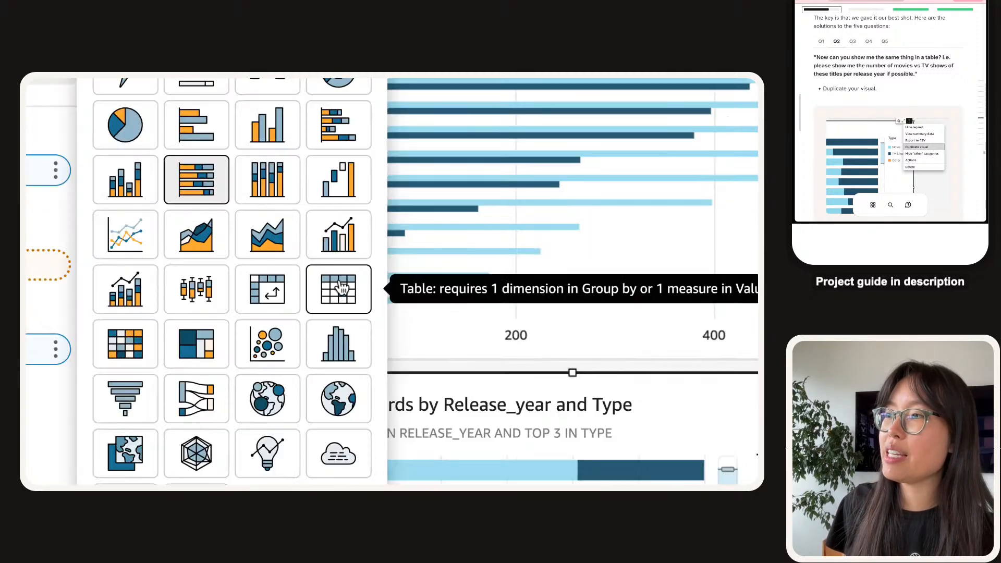
click(339, 294)
scroll(340, 299, down, 5)
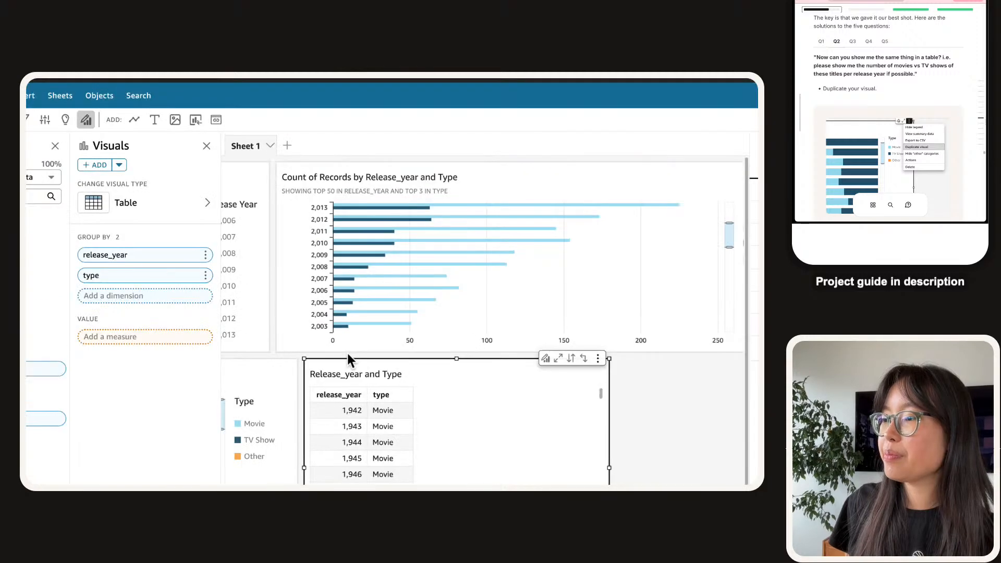
Select the upper horizontal bar chart and scroll down the analysis.
click(348, 353)
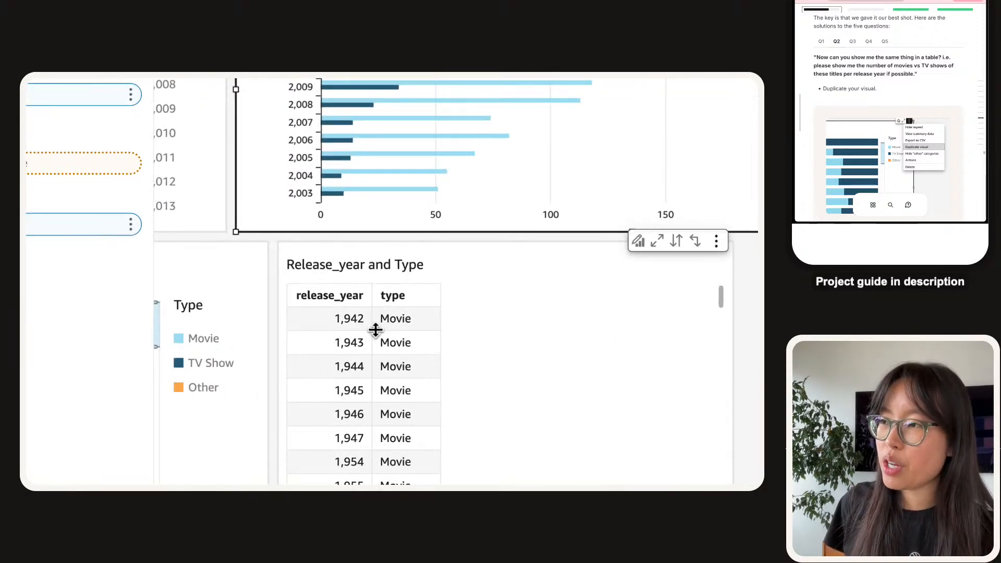
scroll(393, 351, down, 3)
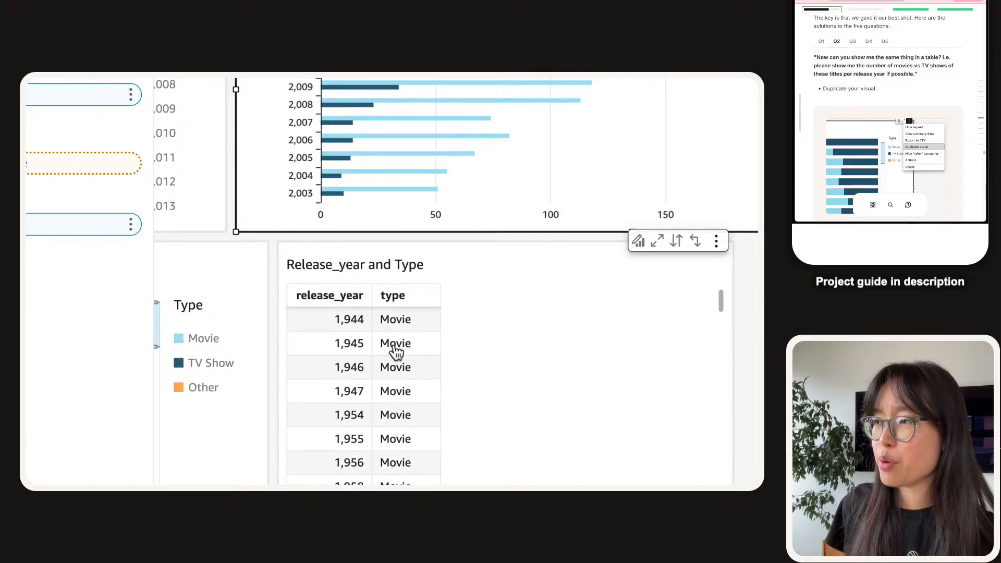
scroll(397, 362, down, 4)
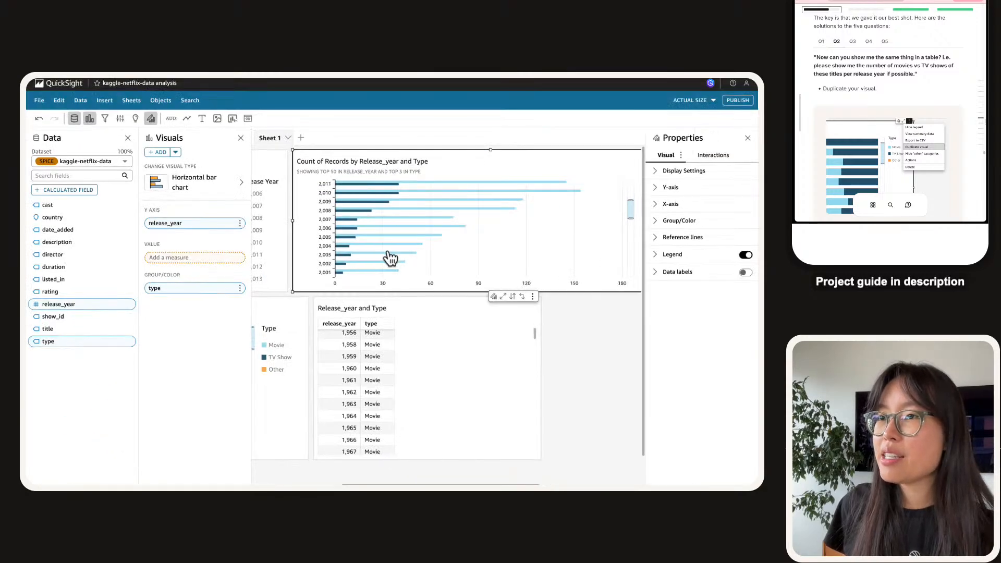
scroll(369, 234, down, 3)
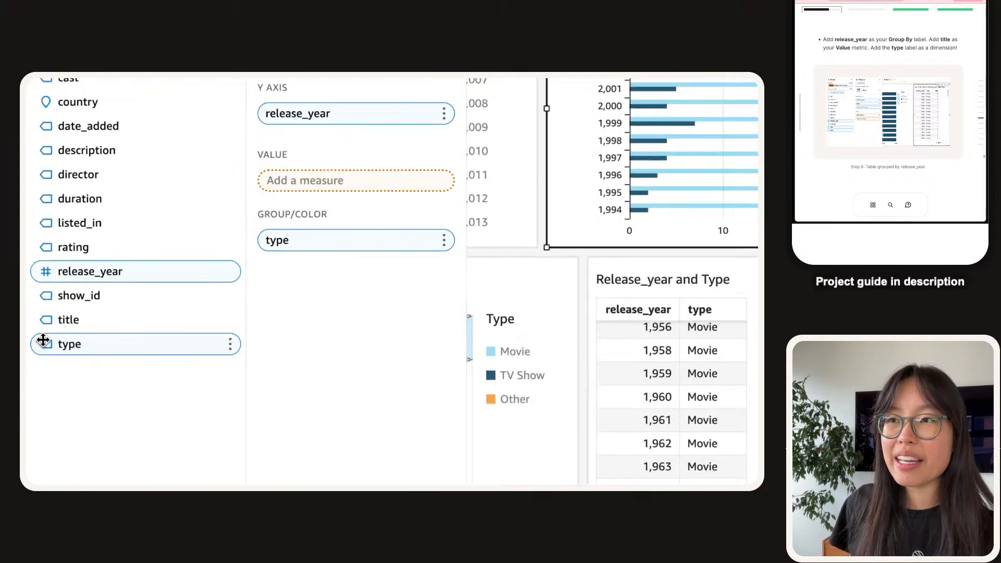
Add a count of title to the bar chart's Value well.
drag(65, 323, 364, 226)
drag(364, 282, 408, 187)
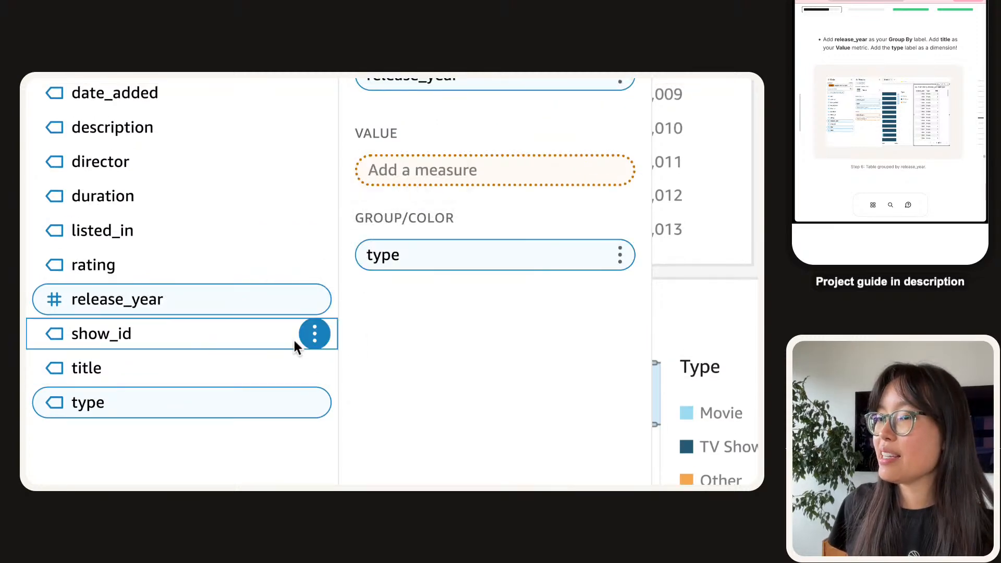
drag(216, 365, 488, 180)
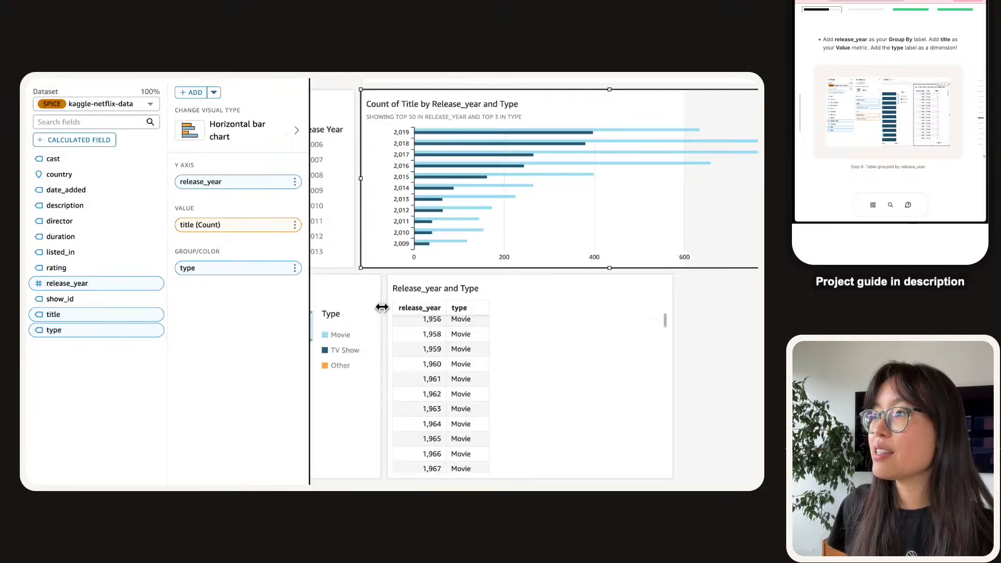
scroll(390, 386, up, 3)
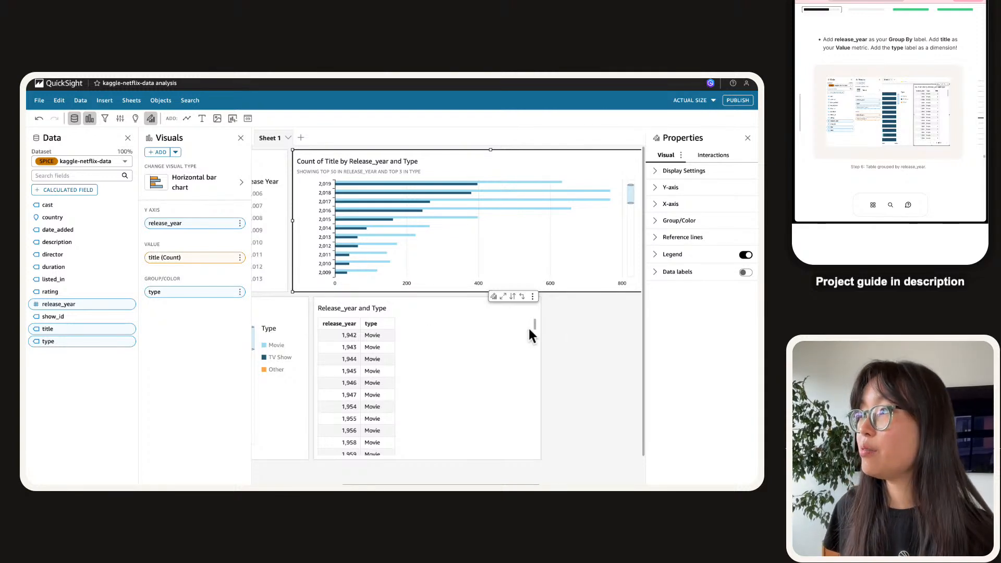
Add a count of title to the Release_year and Type table's values.
click(554, 295)
click(508, 265)
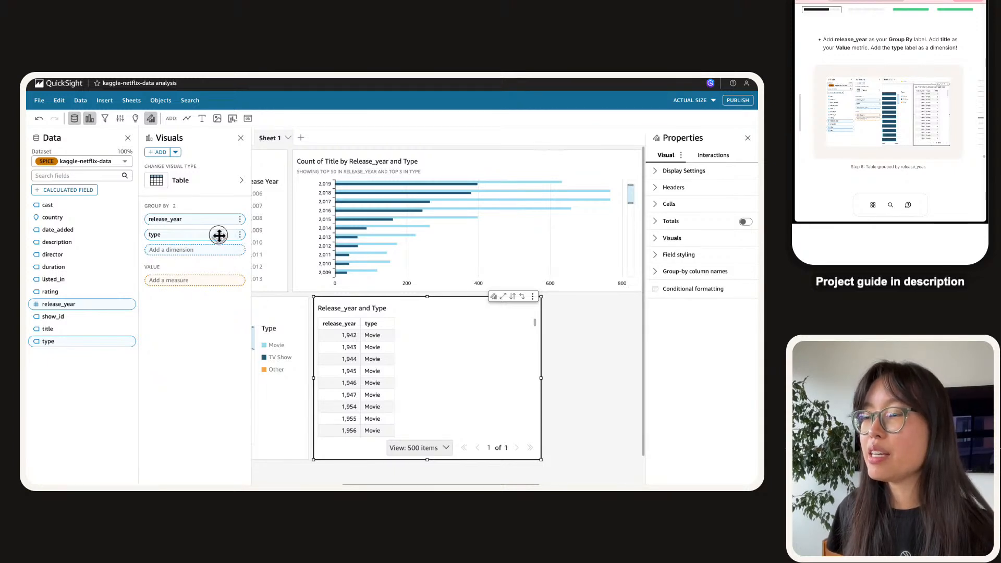
drag(64, 330, 198, 285)
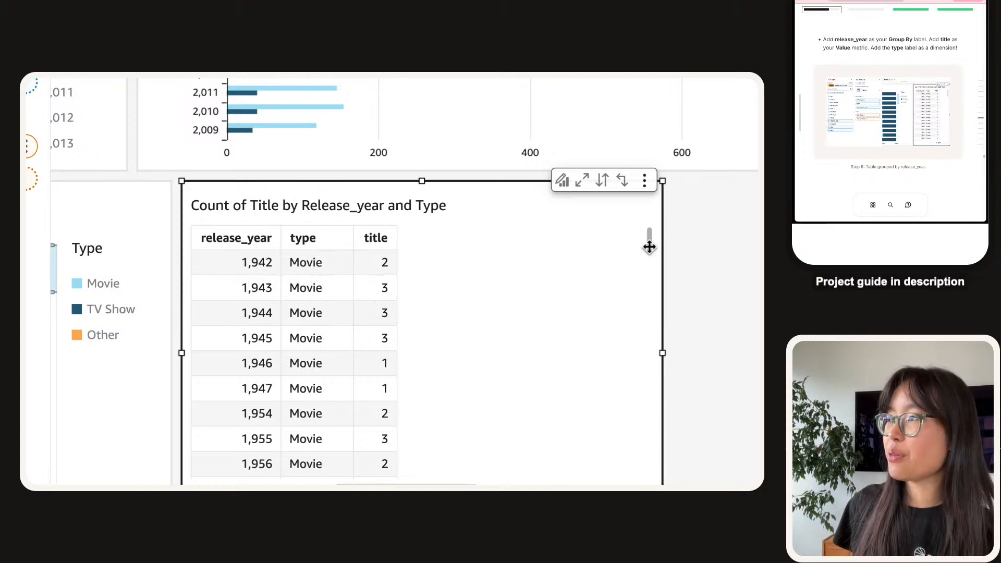
scroll(649, 233, down, 3)
scroll(650, 253, down, 2)
drag(641, 301, 626, 467)
scroll(558, 396, down, 1)
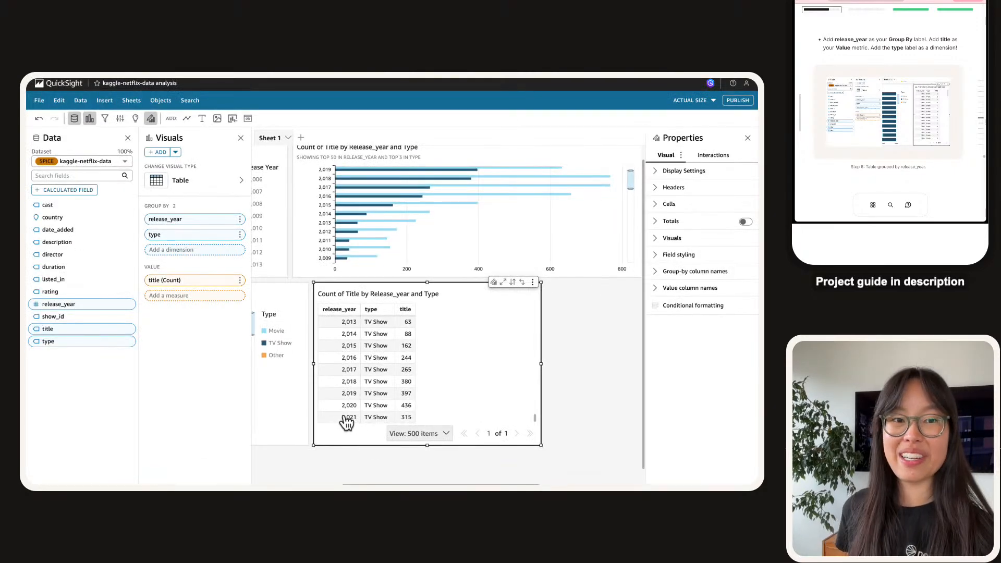
scroll(347, 423, down, 1)
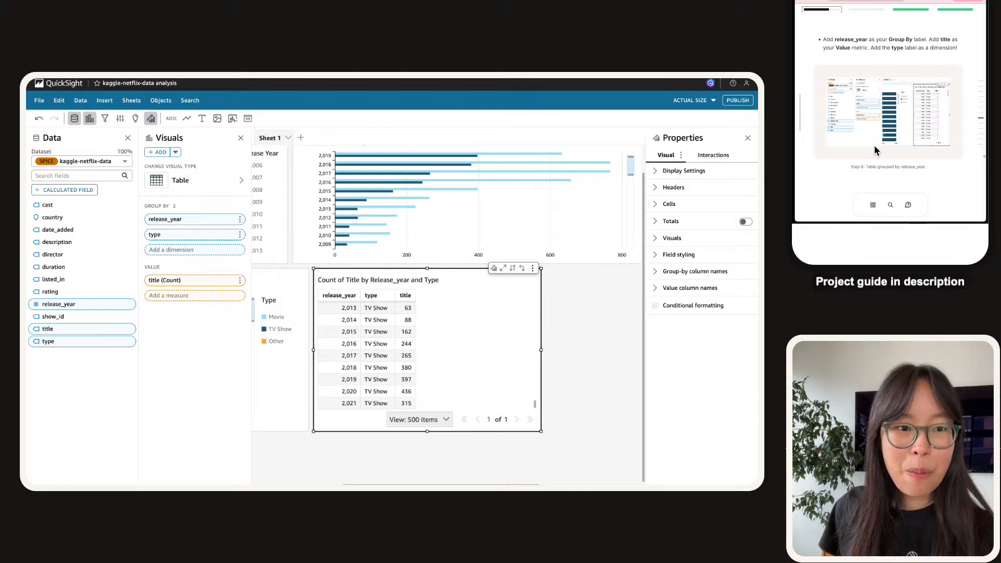
scroll(869, 99, down, 1)
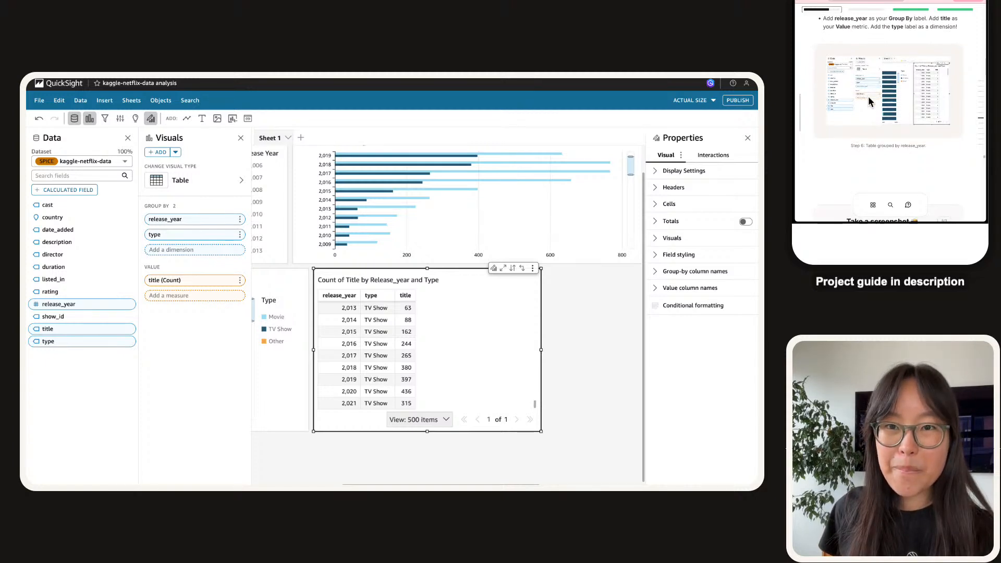
scroll(869, 96, down, 5)
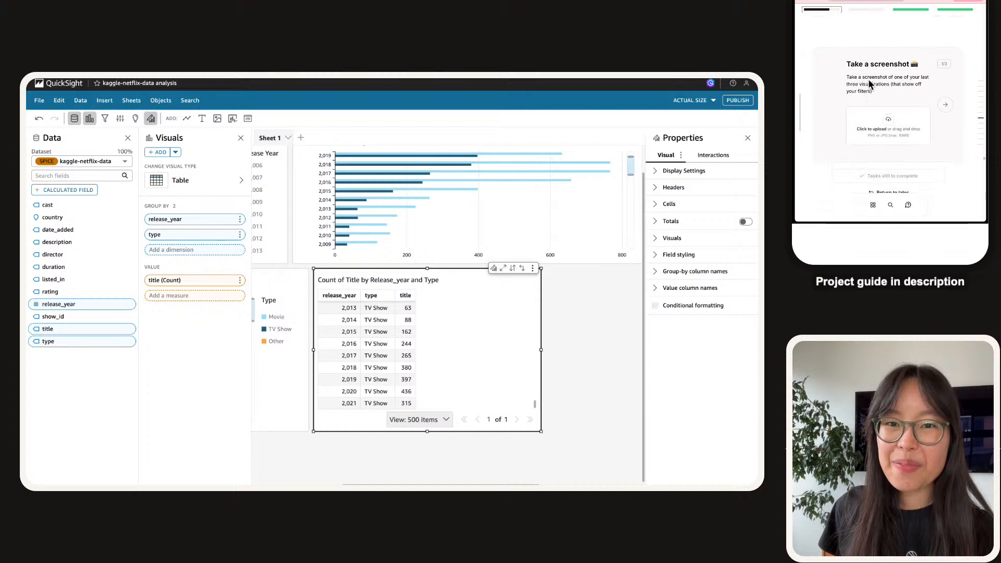
scroll(905, 90, up, 5)
scroll(905, 90, up, 2)
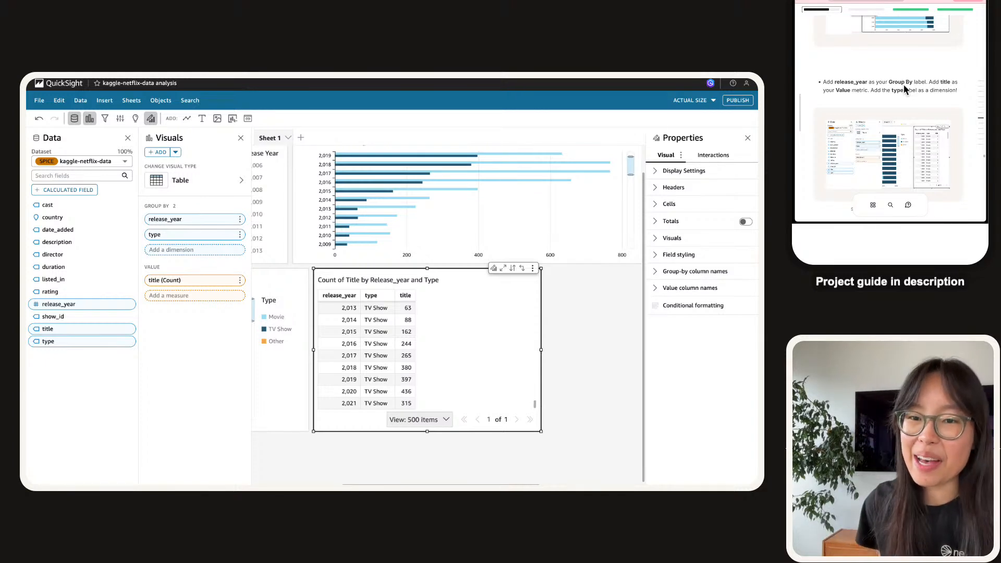
scroll(906, 90, down, 3)
scroll(905, 86, down, 5)
scroll(903, 86, up, 4)
scroll(904, 87, down, 2)
click(854, 91)
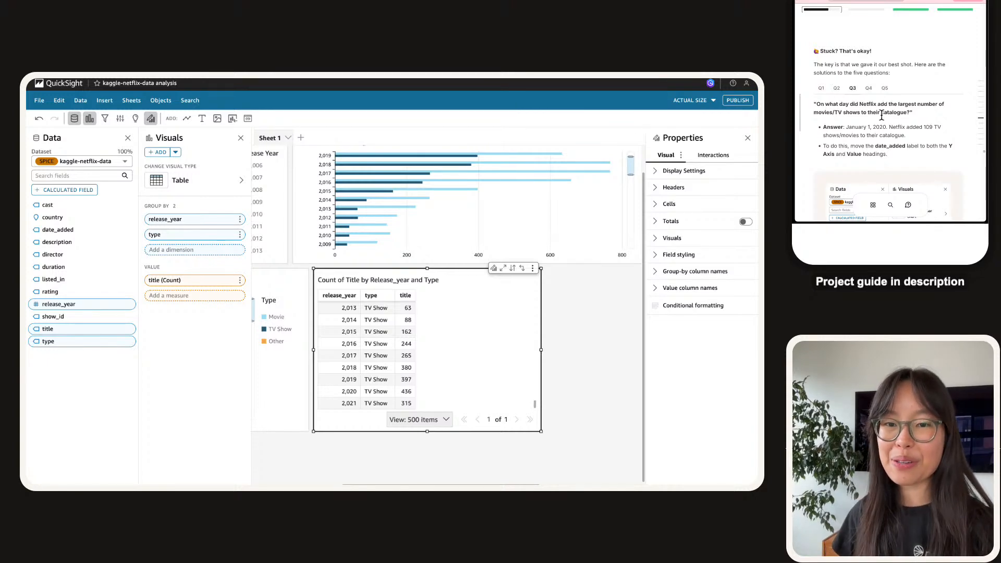
Narrow the Count of Title by Release_year and Type table to fit its three columns.
scroll(315, 352, left, 5)
click(315, 352)
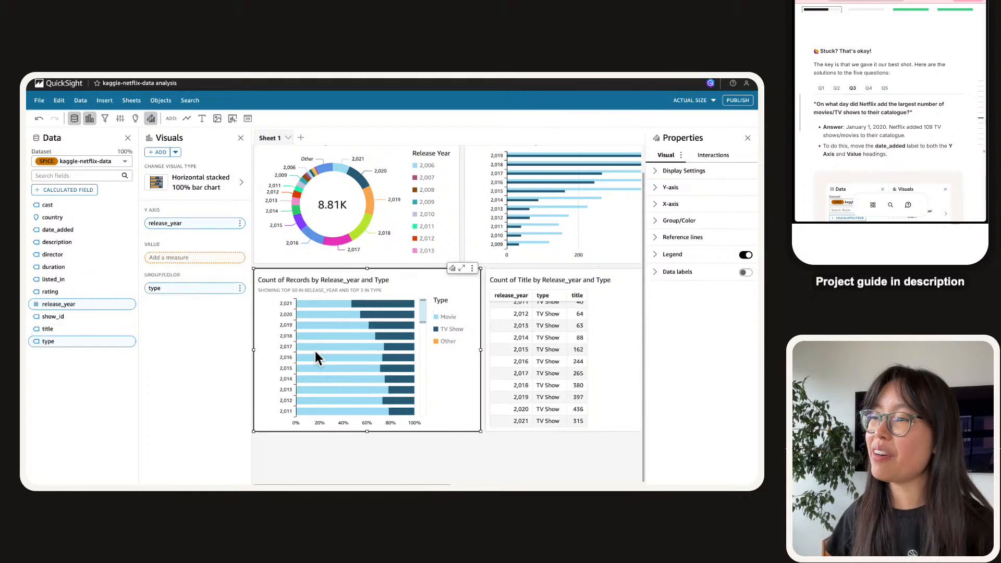
scroll(365, 396, right, 2)
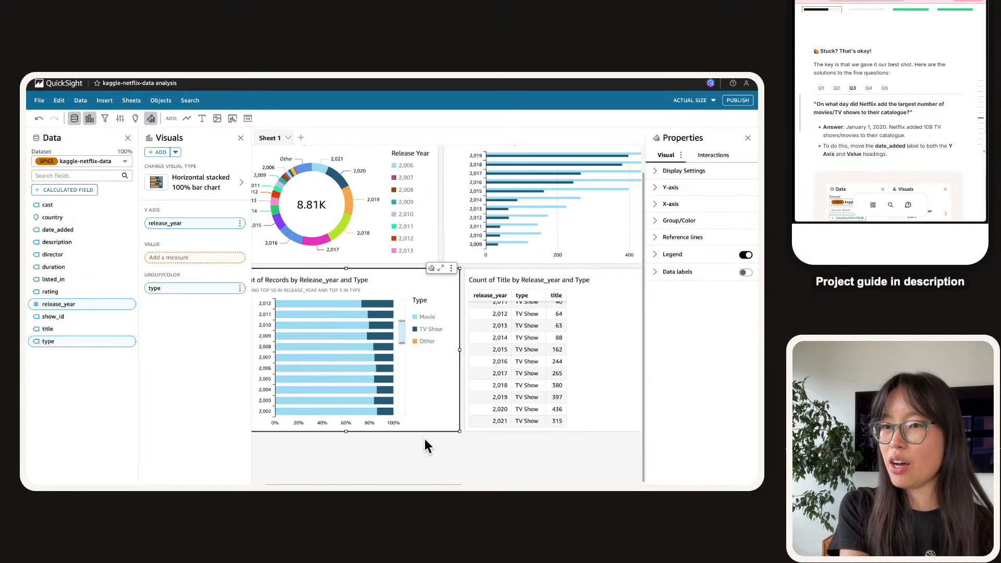
mouse_move(865, 113)
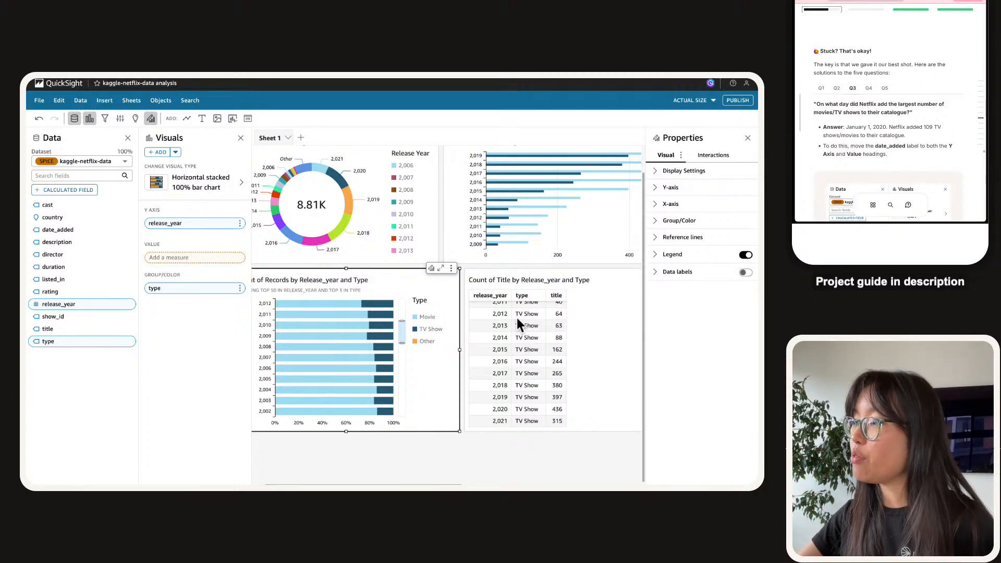
scroll(517, 318, right, 5)
click(461, 312)
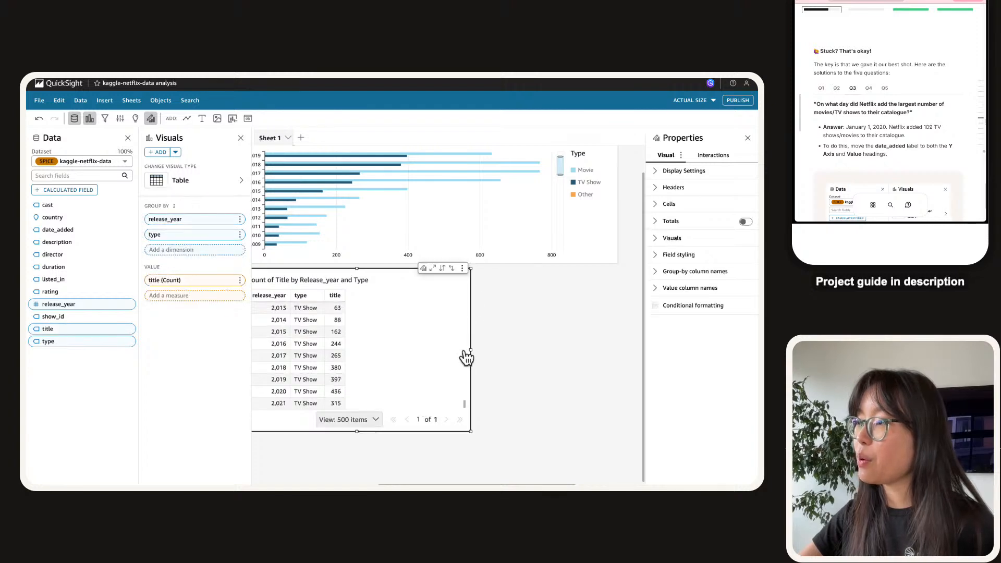
drag(471, 351, 366, 349)
Duplicate the title-count table and group the copy by listed_in instead of release_year.
click(357, 269)
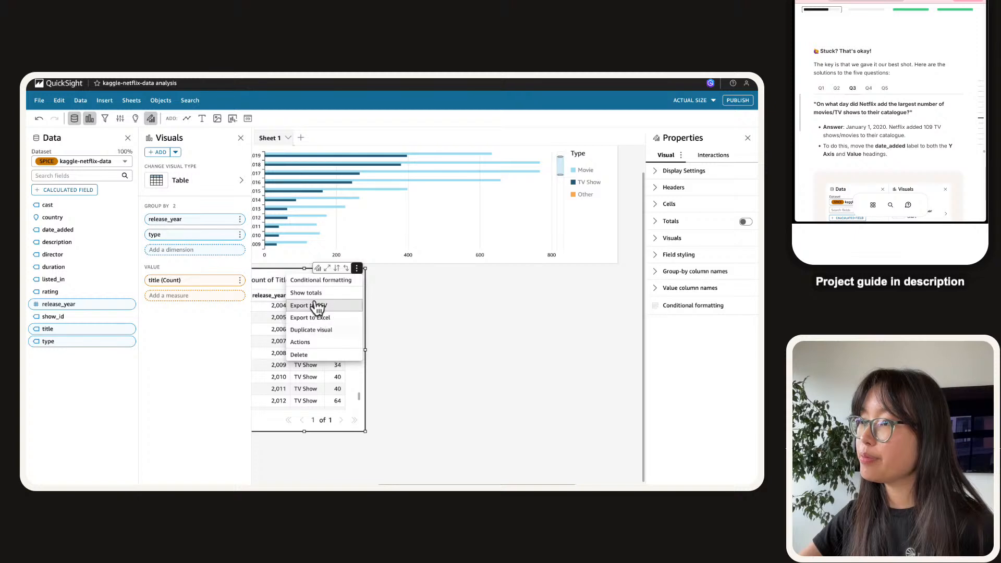
click(312, 331)
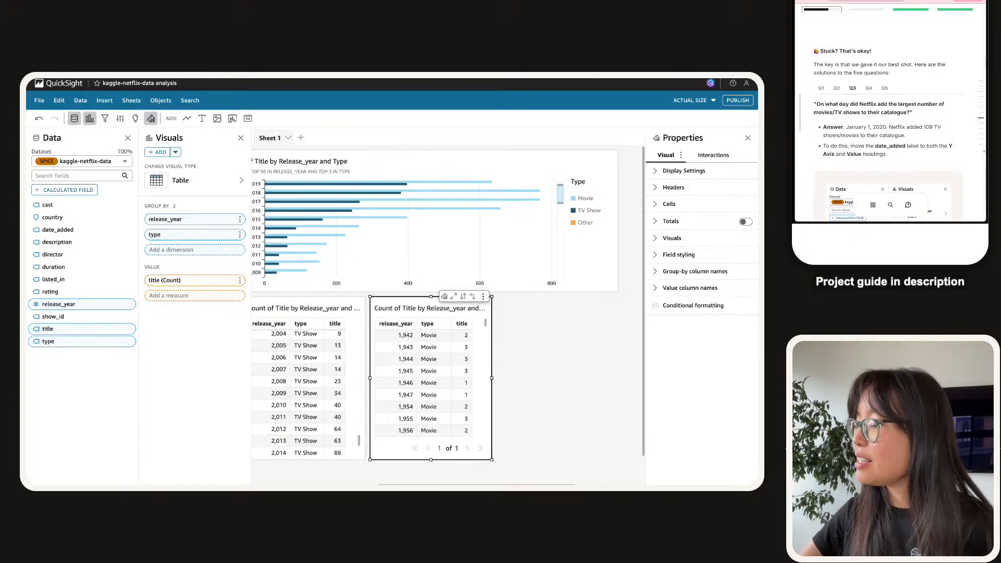
scroll(449, 314, down, 1)
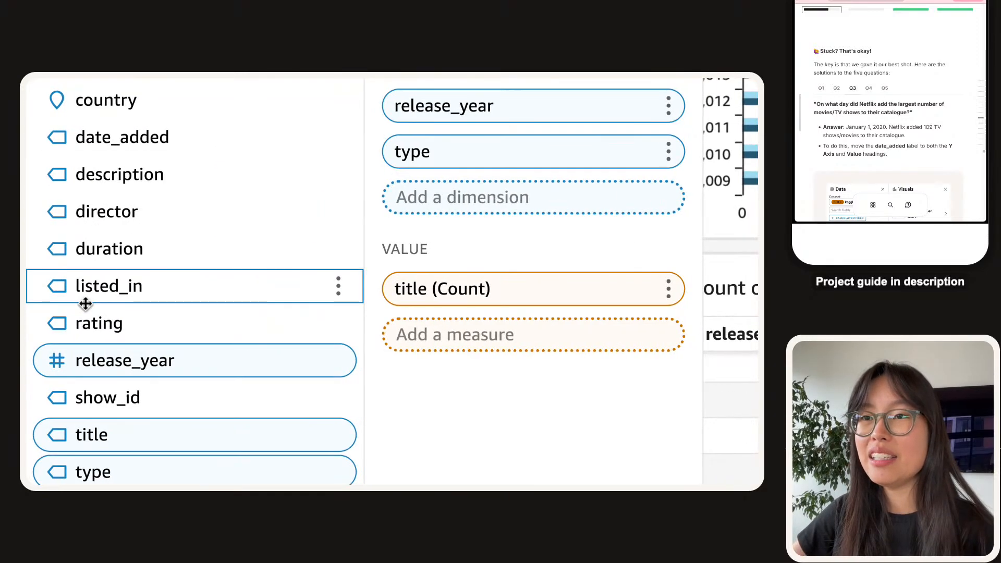
drag(85, 304, 468, 79)
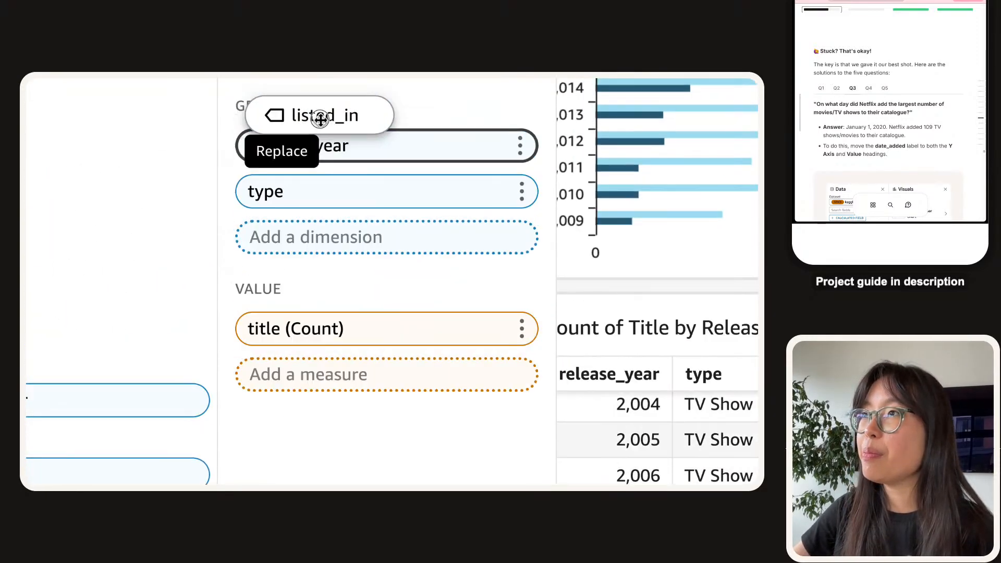
drag(321, 119, 327, 178)
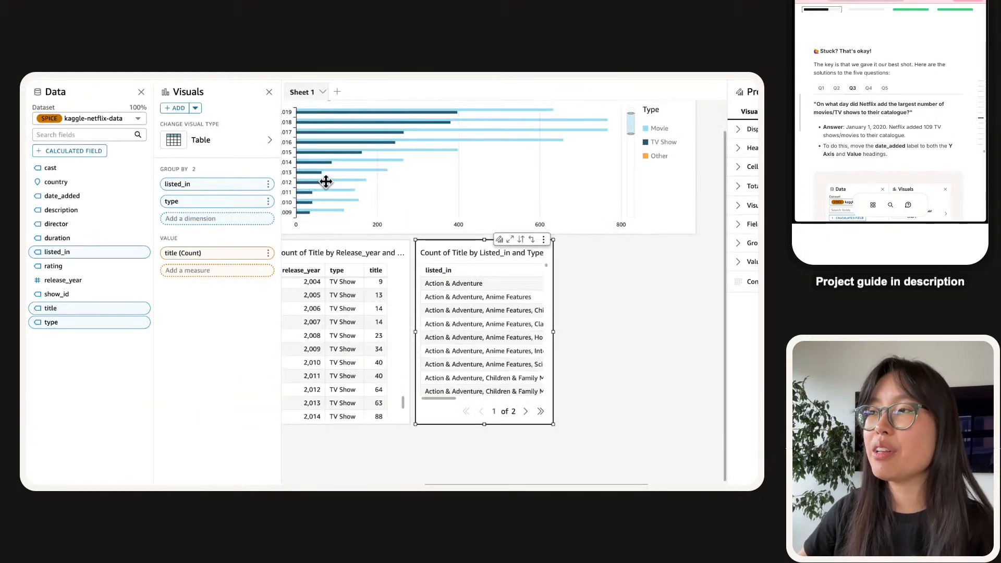
Check the visuals and the Action & Adventure row's filter options in the listed_in table.
click(326, 181)
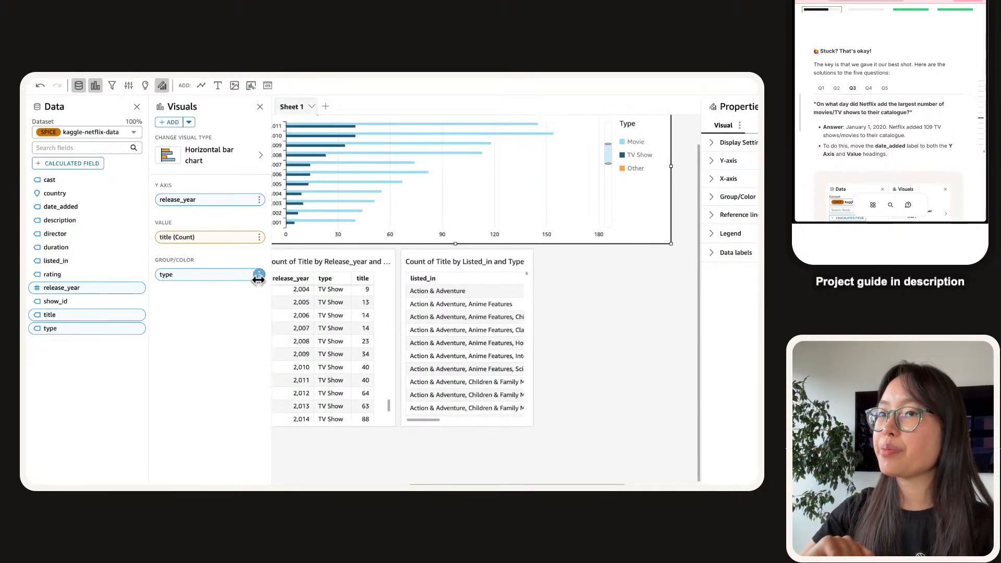
click(468, 323)
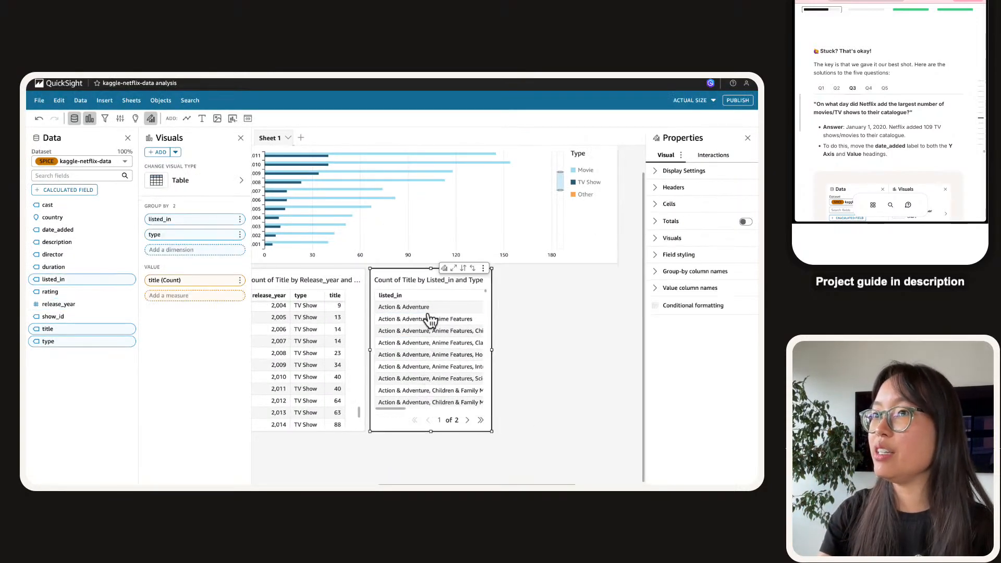
click(536, 350)
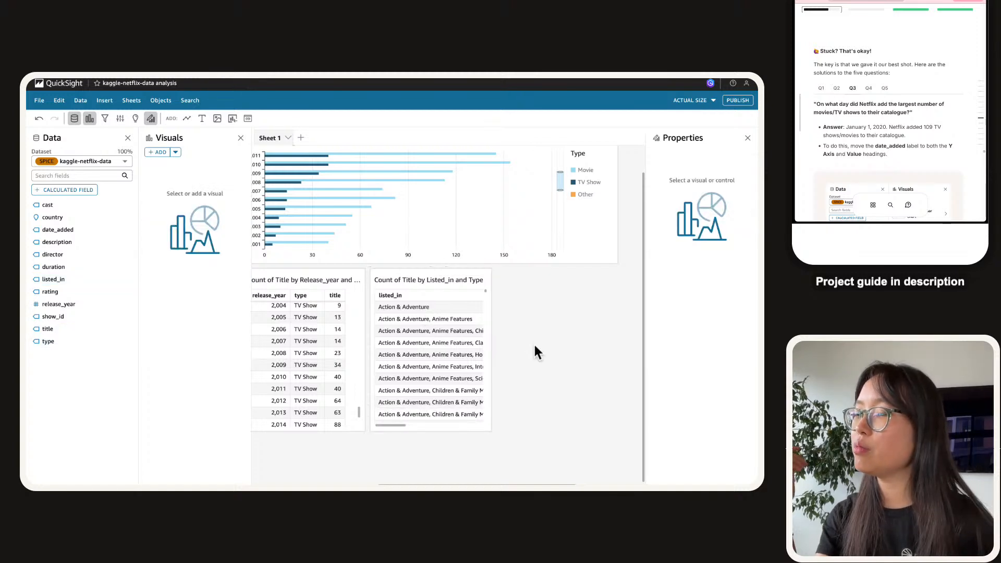
click(555, 232)
scroll(542, 240, up, 2)
scroll(555, 286, up, 2)
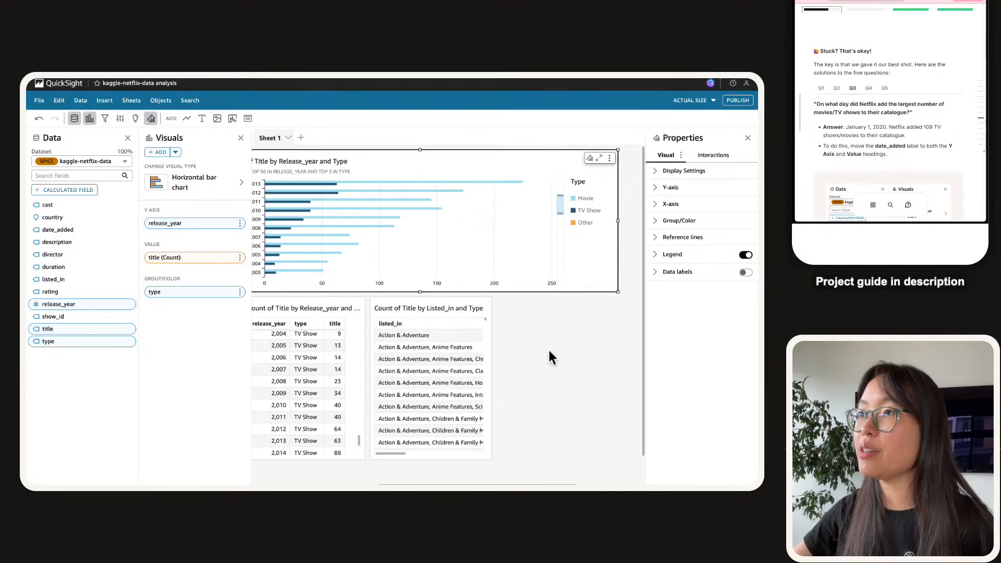
scroll(335, 287, left, 5)
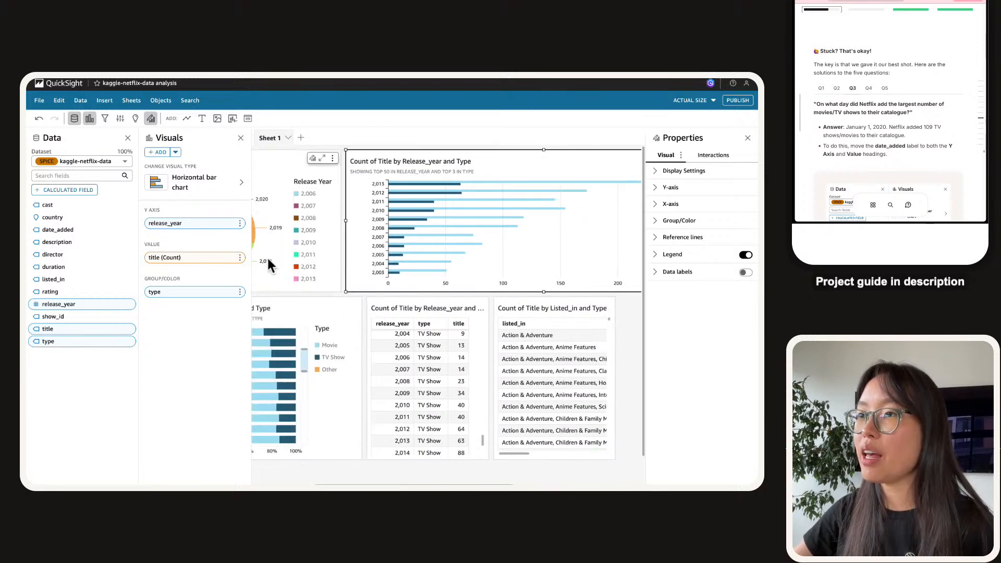
scroll(424, 320, right, 5)
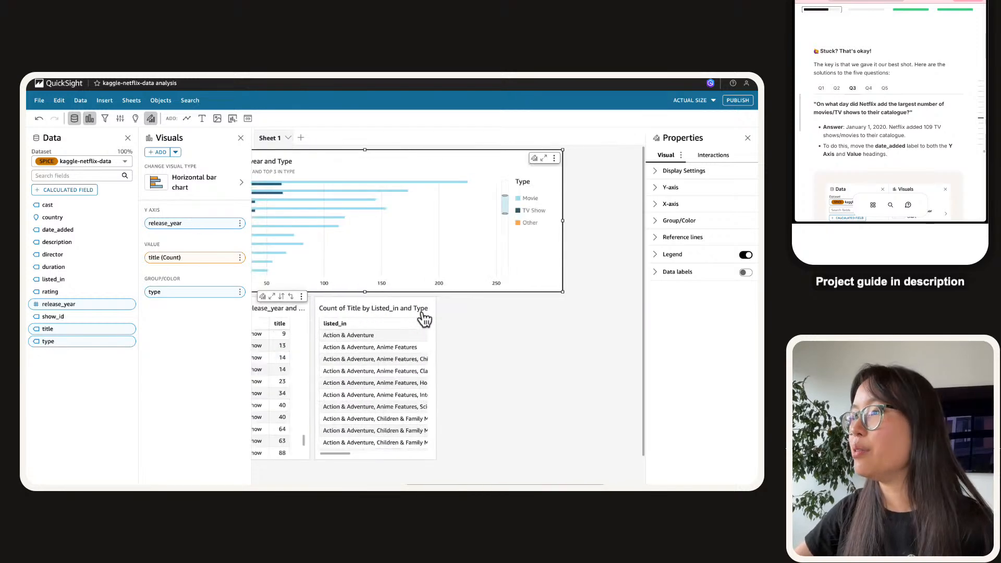
click(386, 347)
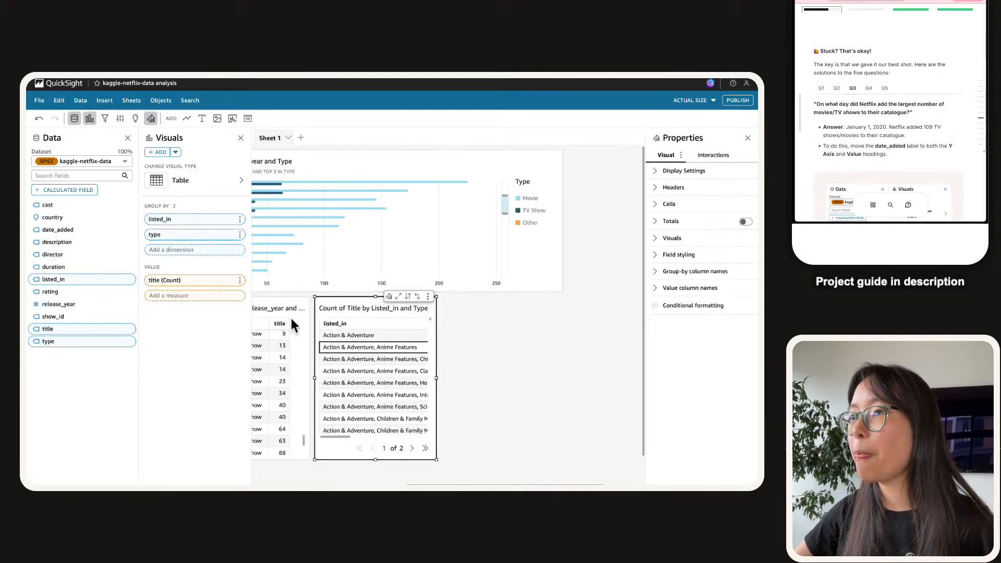
click(372, 349)
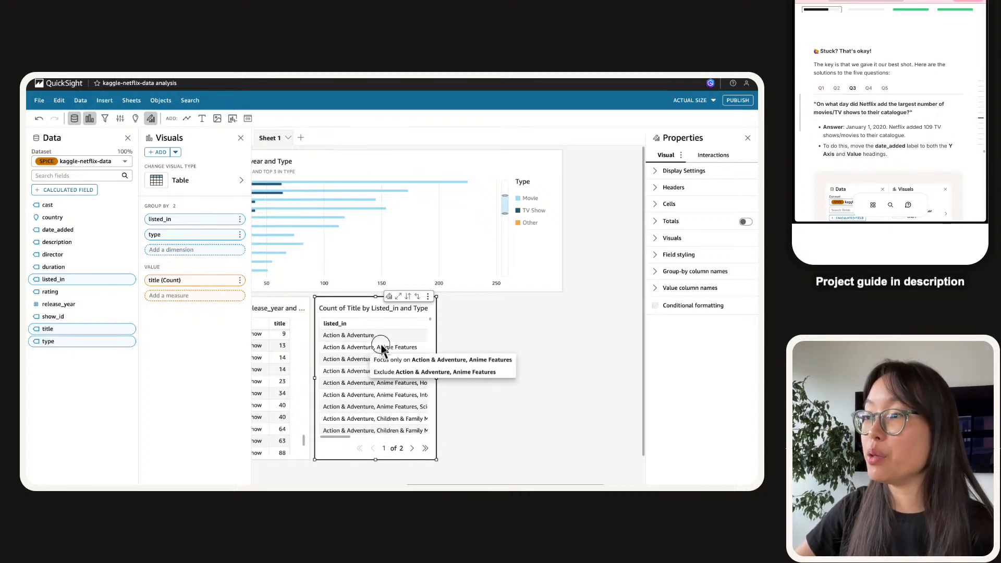
click(376, 346)
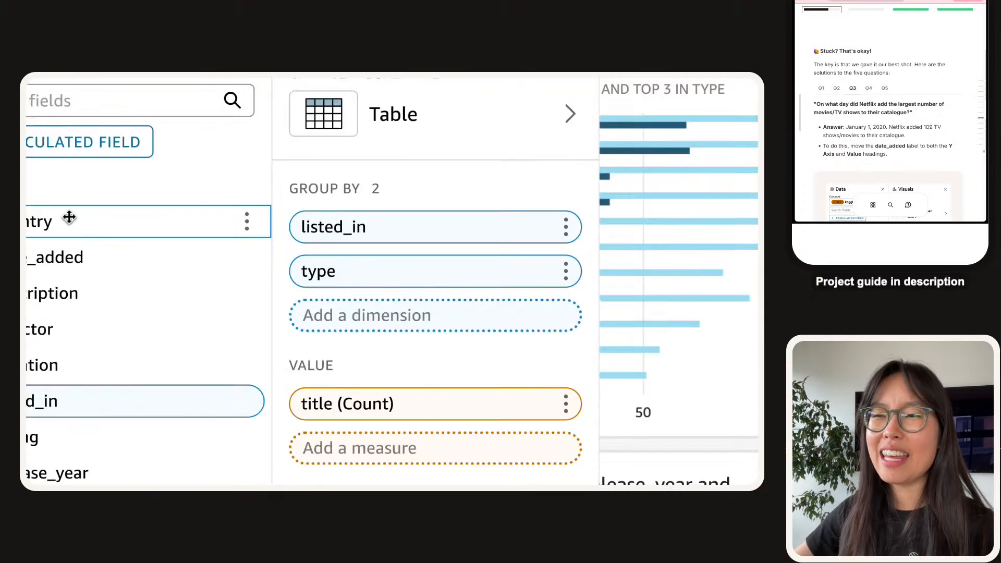
Regroup the copied table by date_added in place of listed_in.
drag(116, 256, 399, 219)
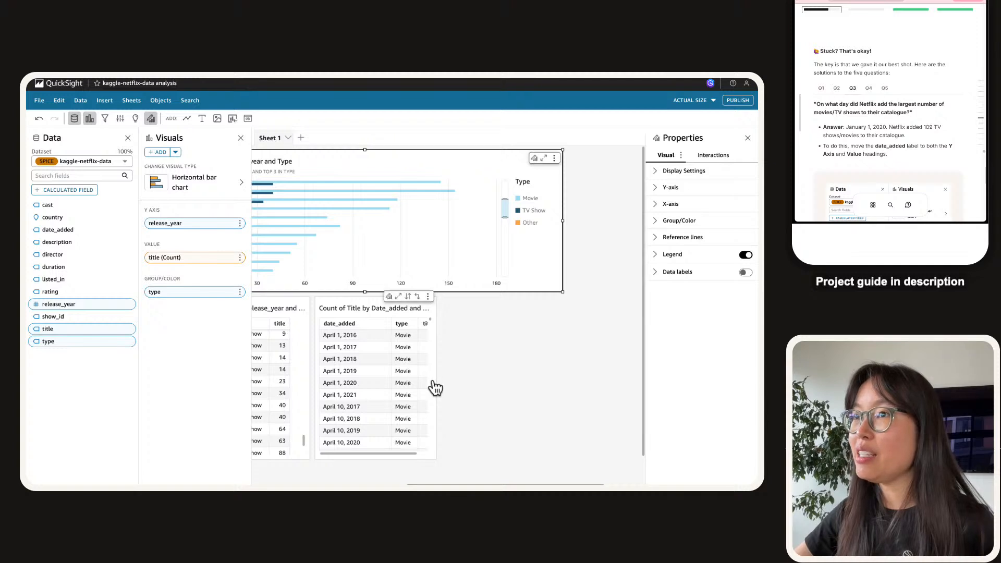
click(398, 378)
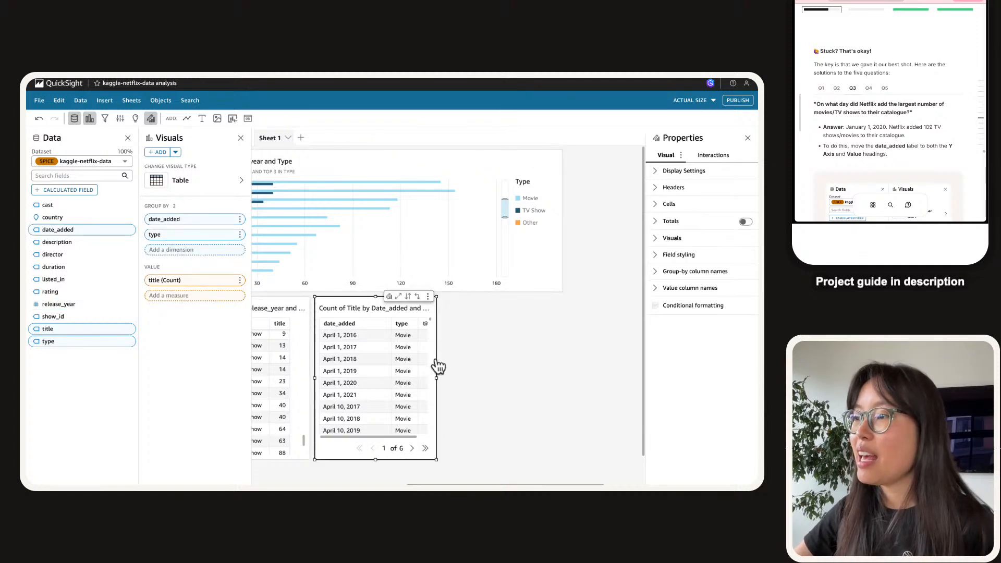
drag(438, 378, 563, 380)
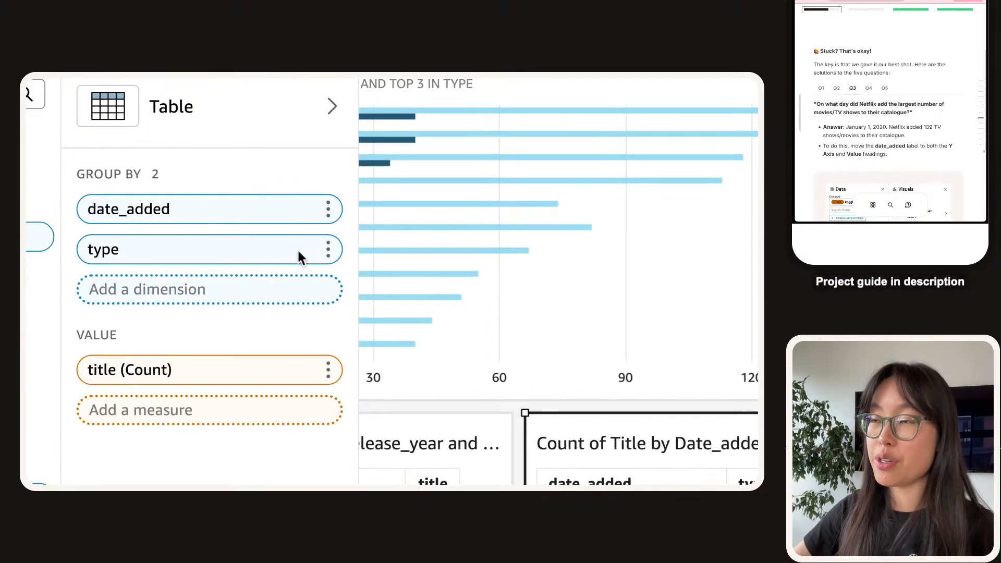
Remove type from the table's Group By so titles are counted by date_added alone.
click(339, 254)
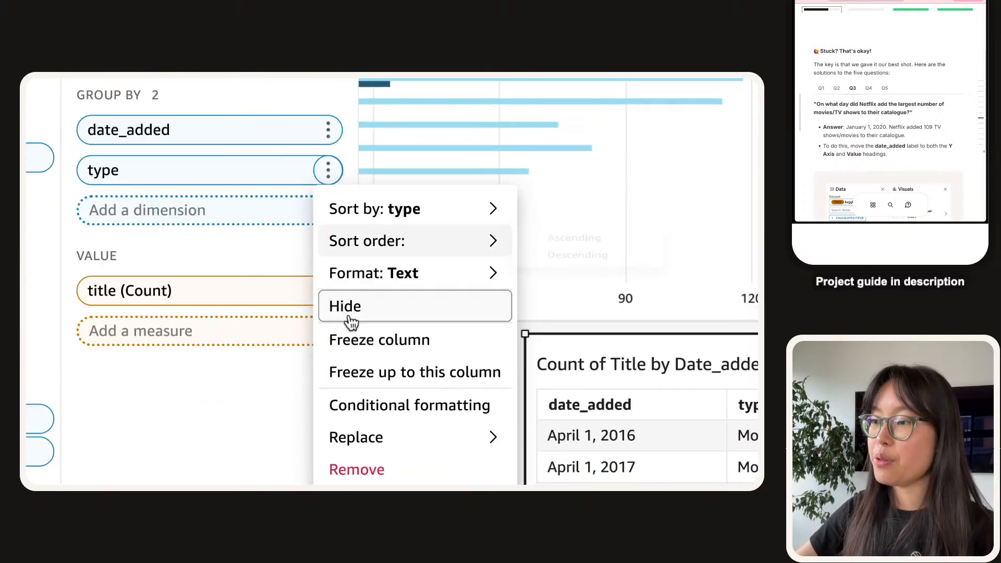
click(348, 476)
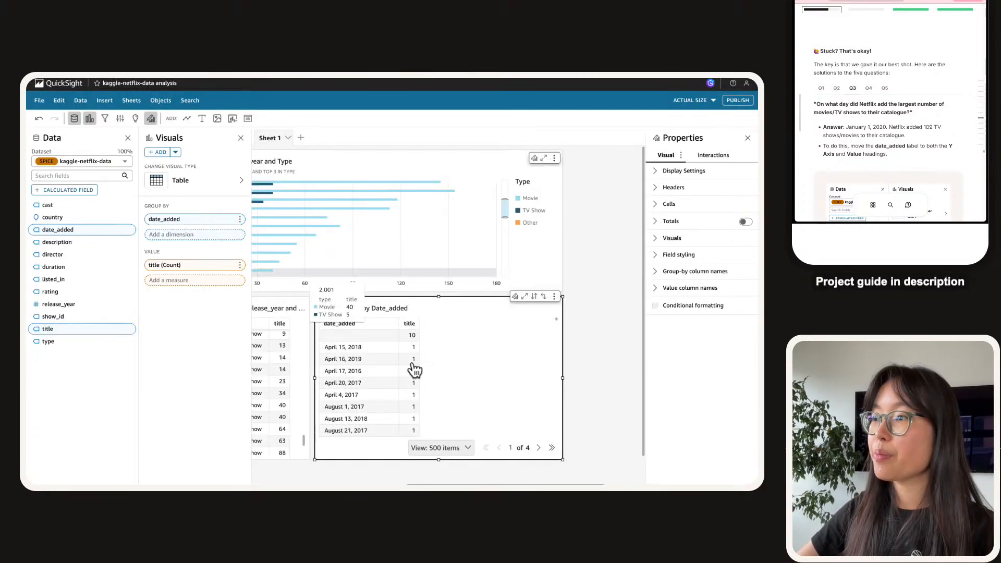
scroll(380, 349, down, 1)
scroll(367, 374, down, 5)
scroll(366, 386, up, 6)
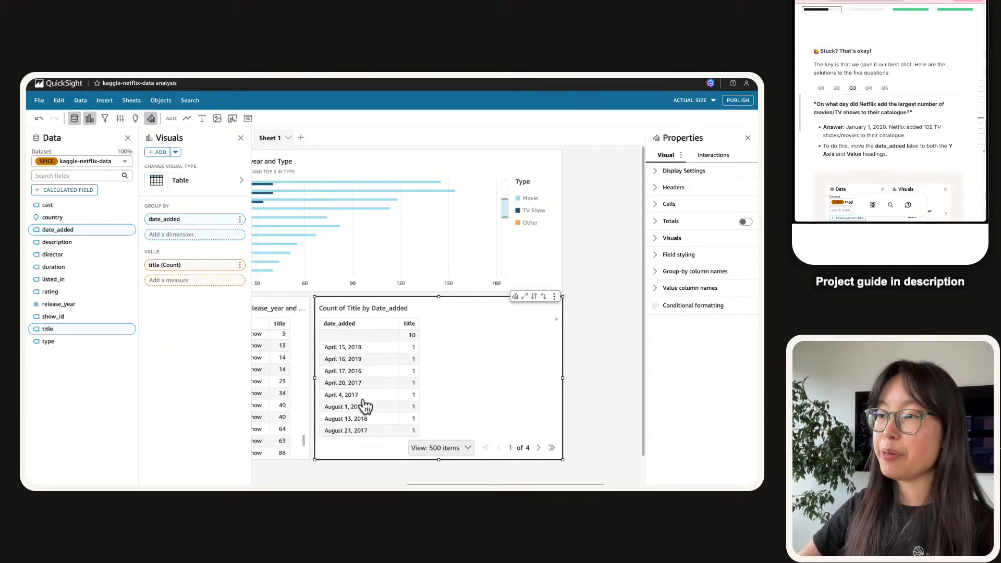
click(236, 180)
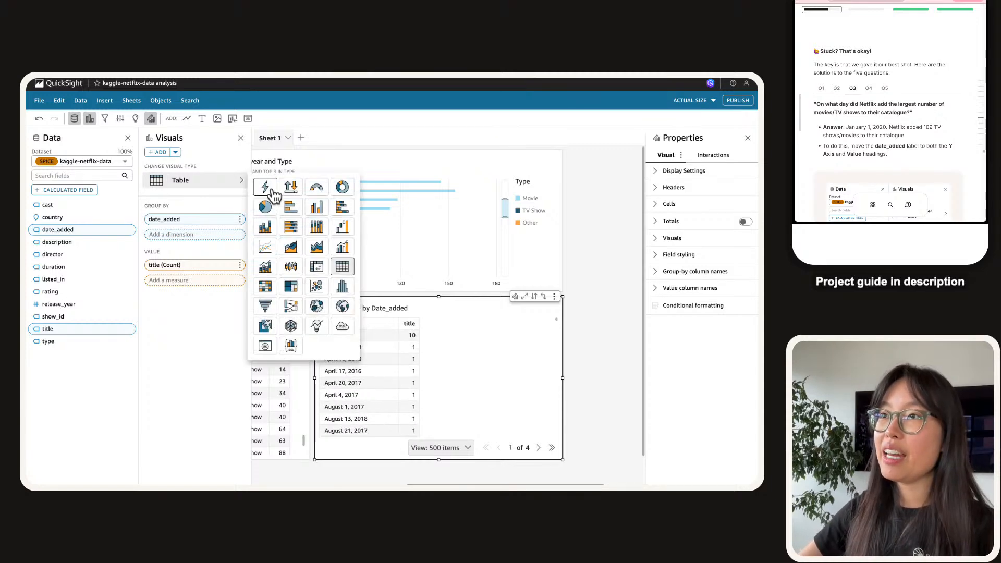
click(266, 187)
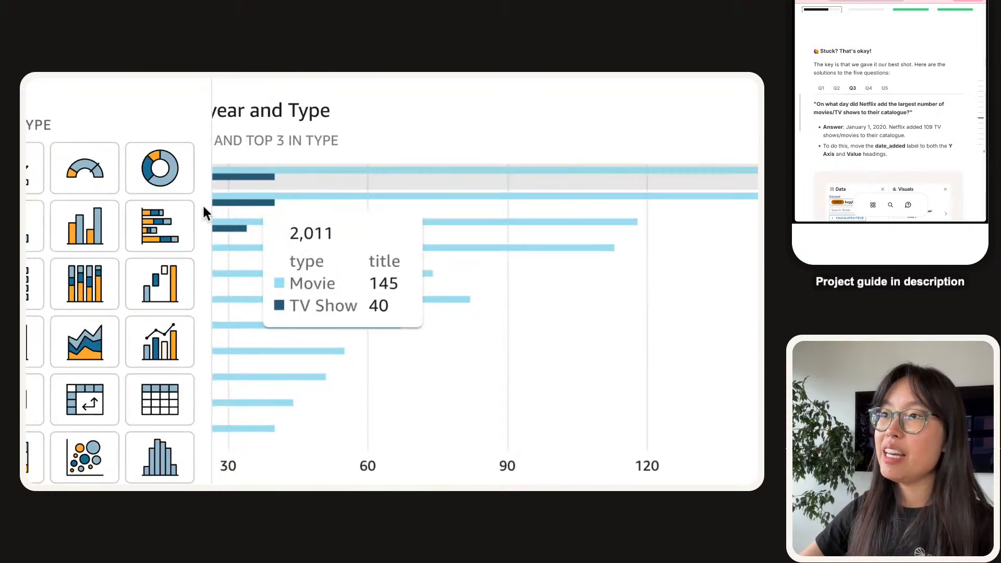
click(151, 240)
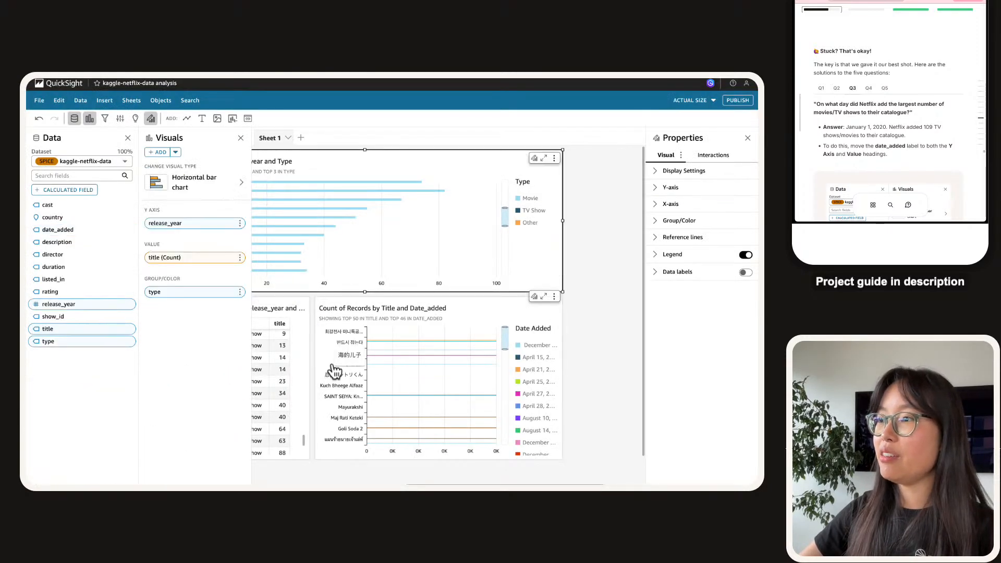
click(347, 352)
scroll(347, 346, down, 2)
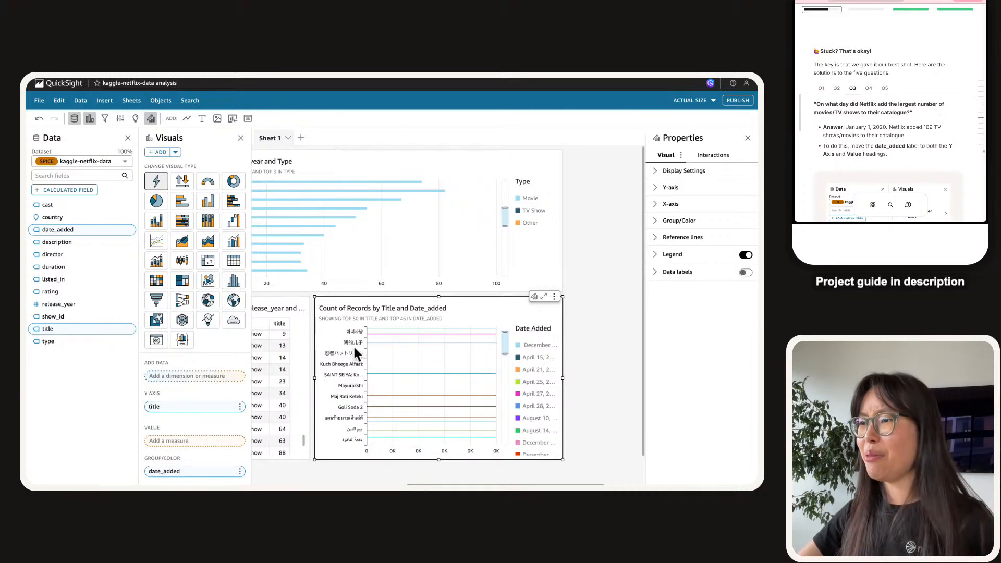
scroll(399, 359, down, 3)
scroll(400, 364, up, 5)
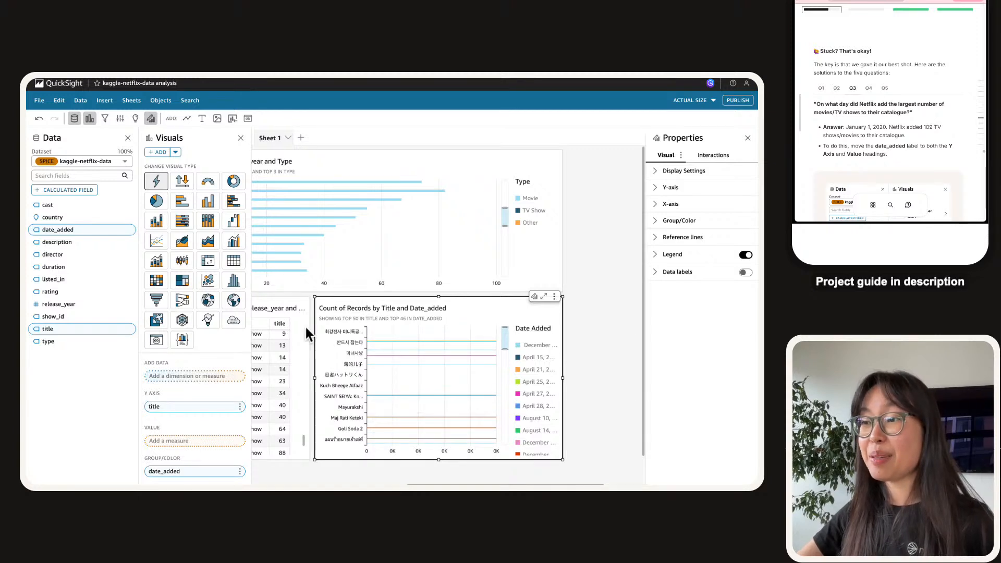
drag(84, 231, 108, 241)
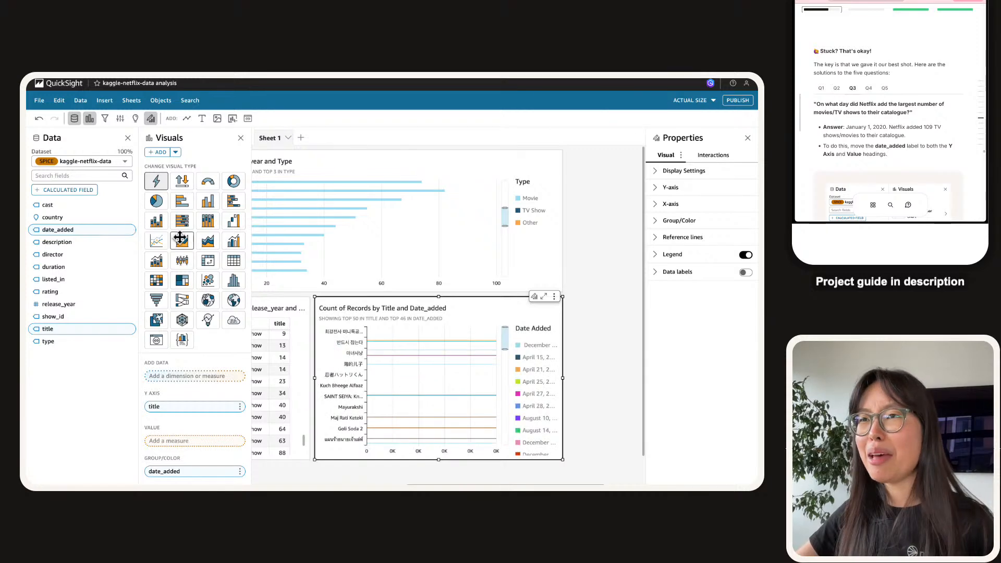
scroll(313, 324, left, 3)
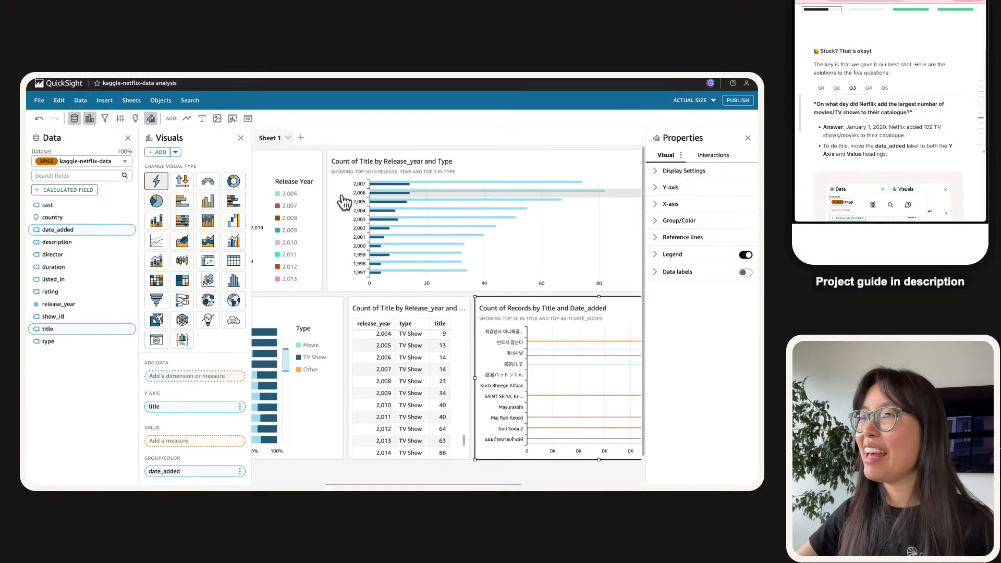
click(233, 261)
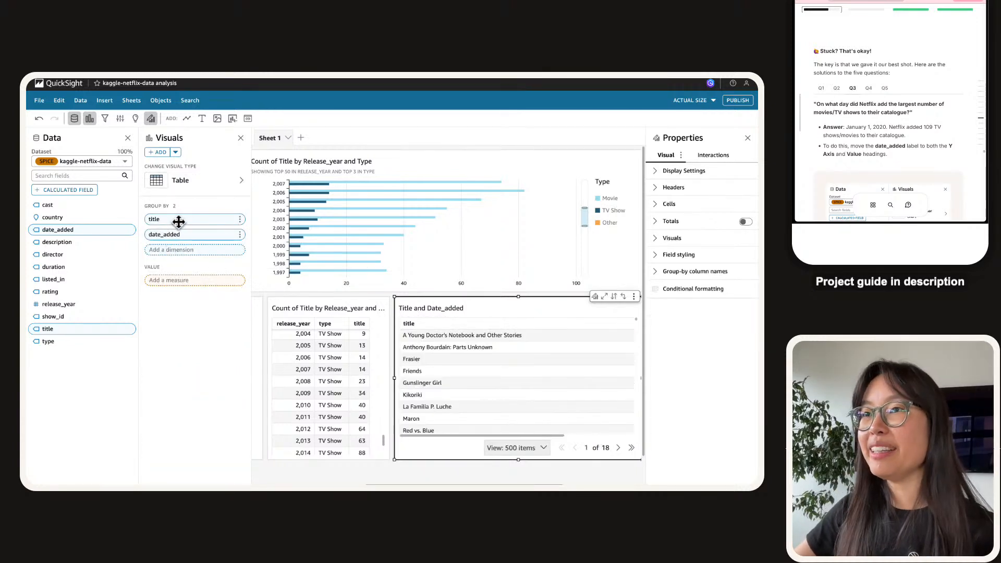
click(239, 219)
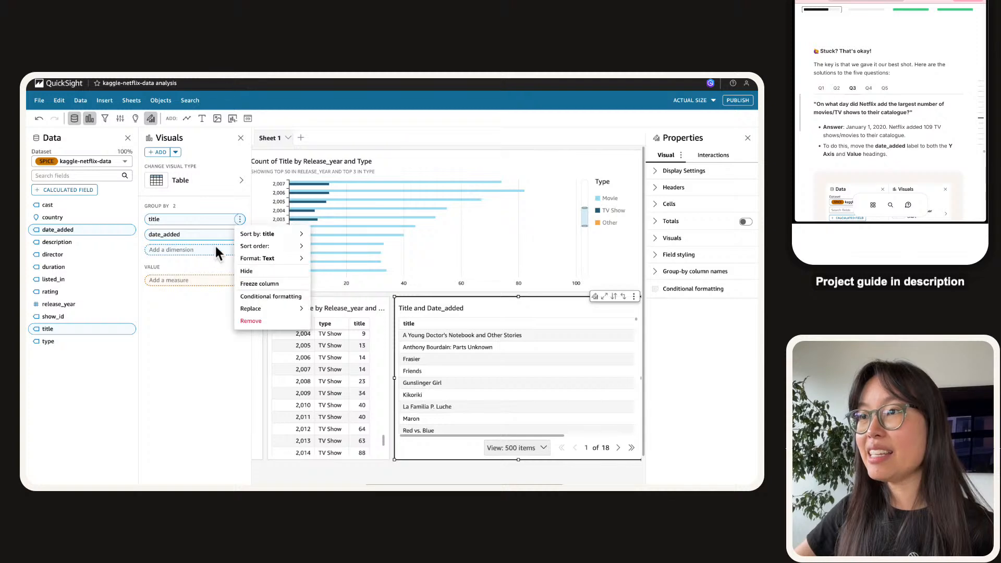
click(259, 323)
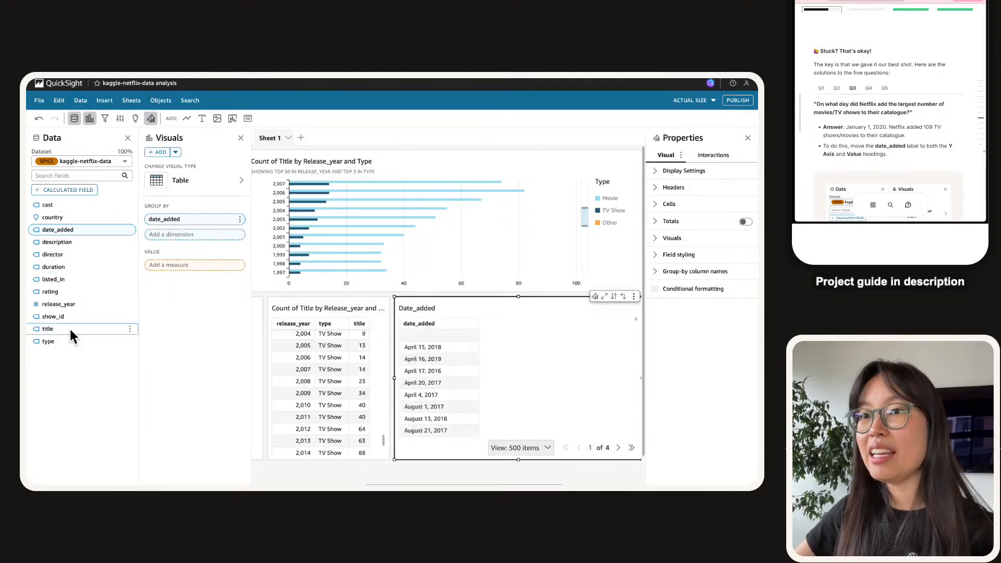
drag(60, 330, 202, 275)
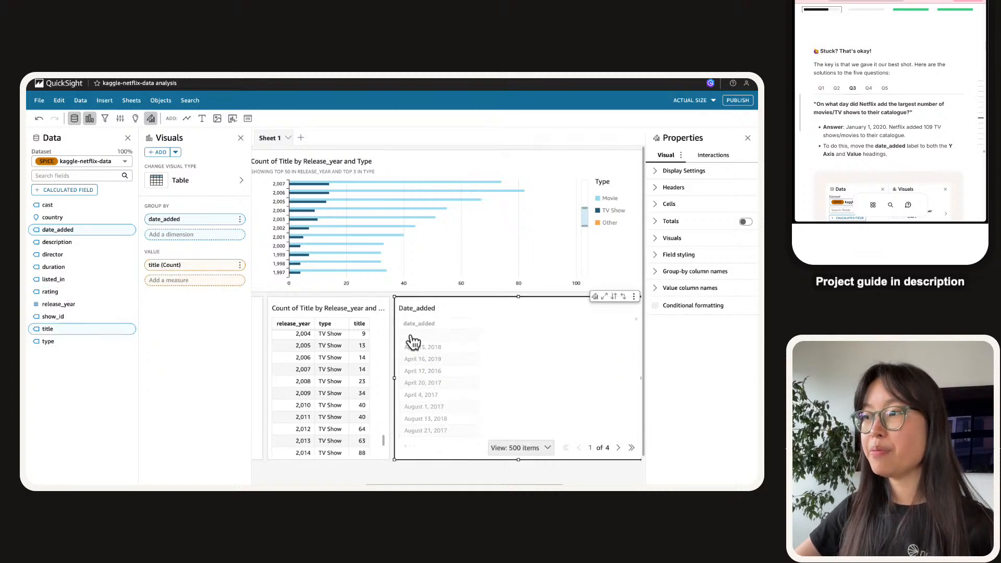
Turn the Count of Title by Date_added table into a horizontal bar chart and show its formatting options.
click(179, 183)
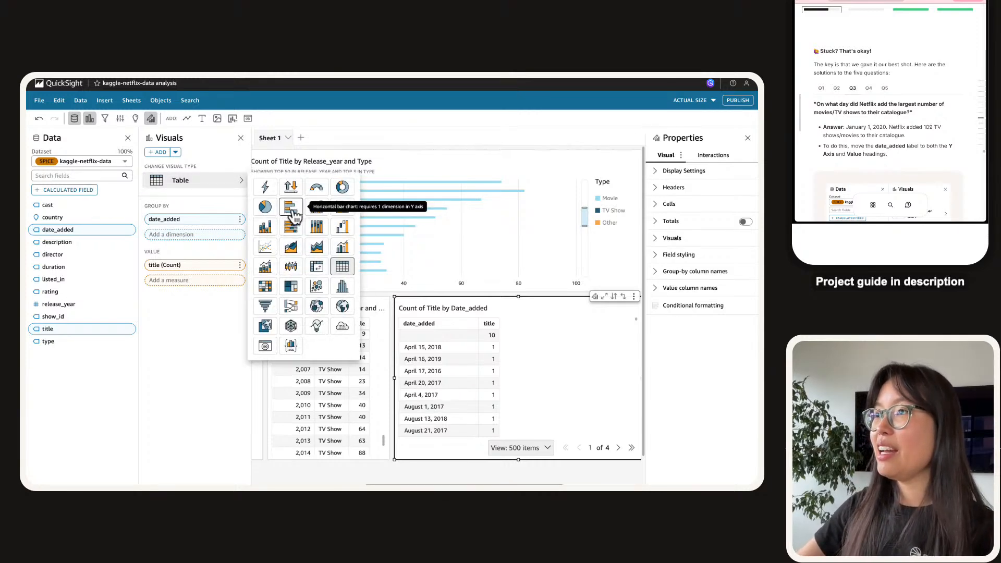
click(291, 207)
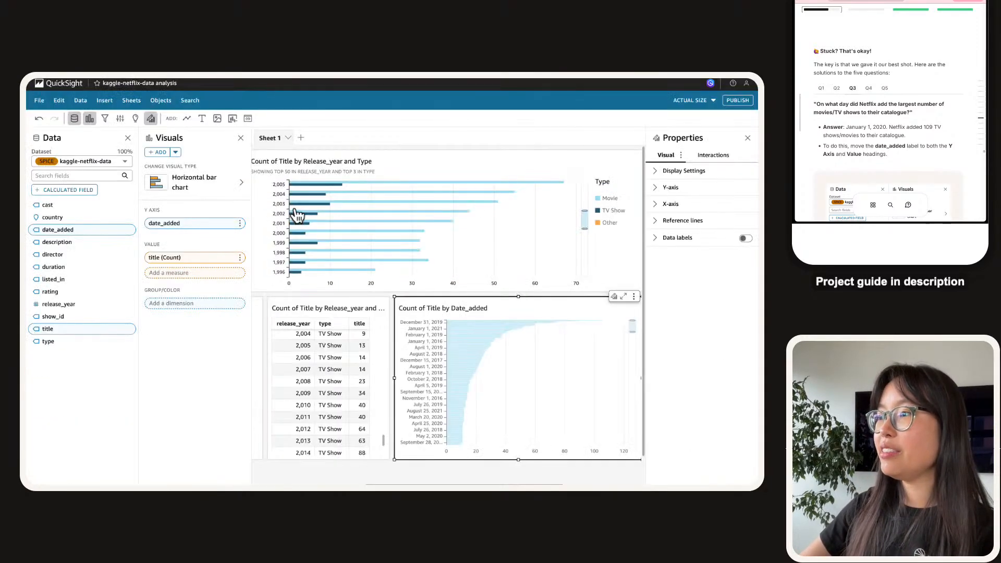
click(298, 215)
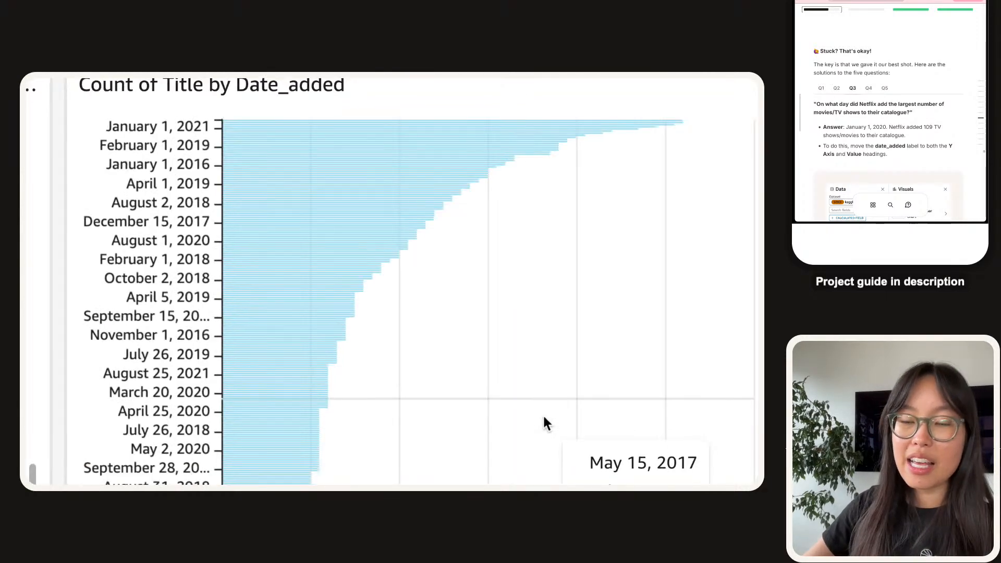
scroll(542, 416, up, 3)
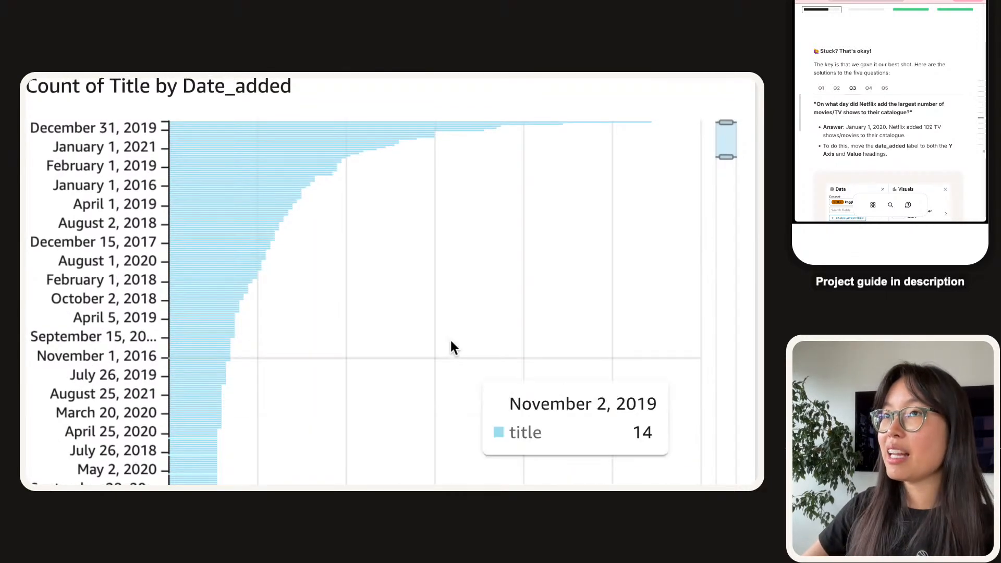
scroll(247, 126, down, 5)
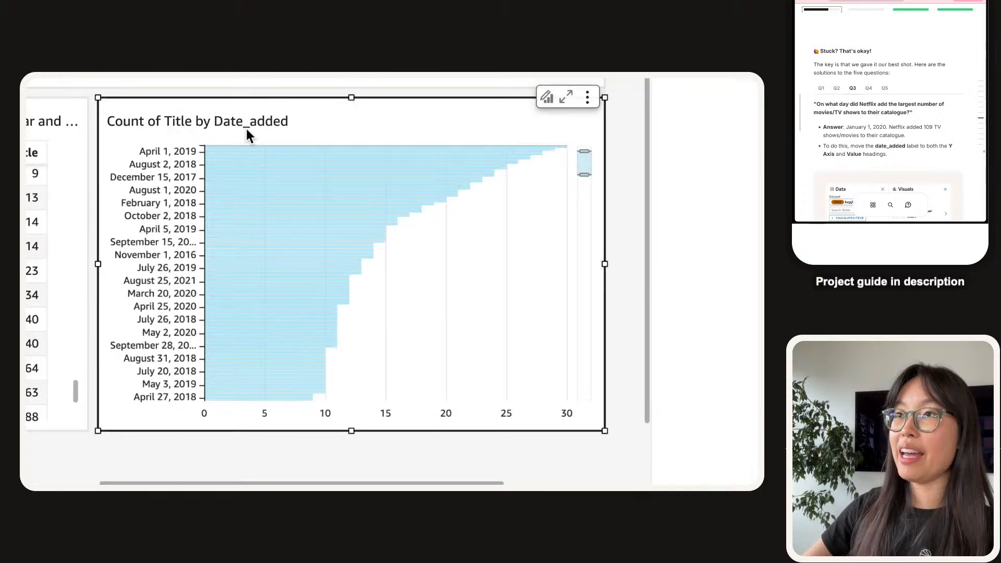
scroll(465, 314, up, 10)
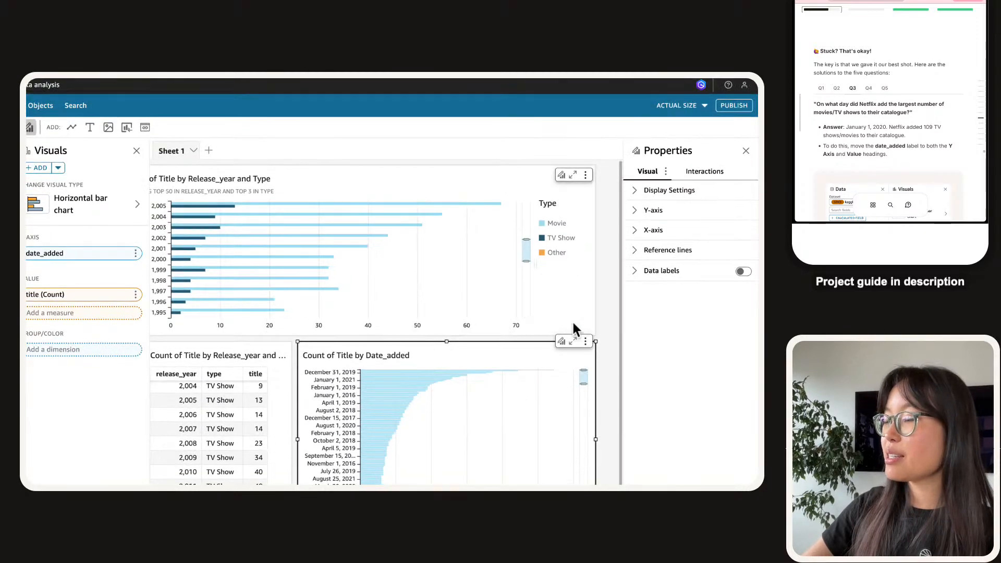
scroll(573, 241, down, 1)
scroll(565, 288, up, 1)
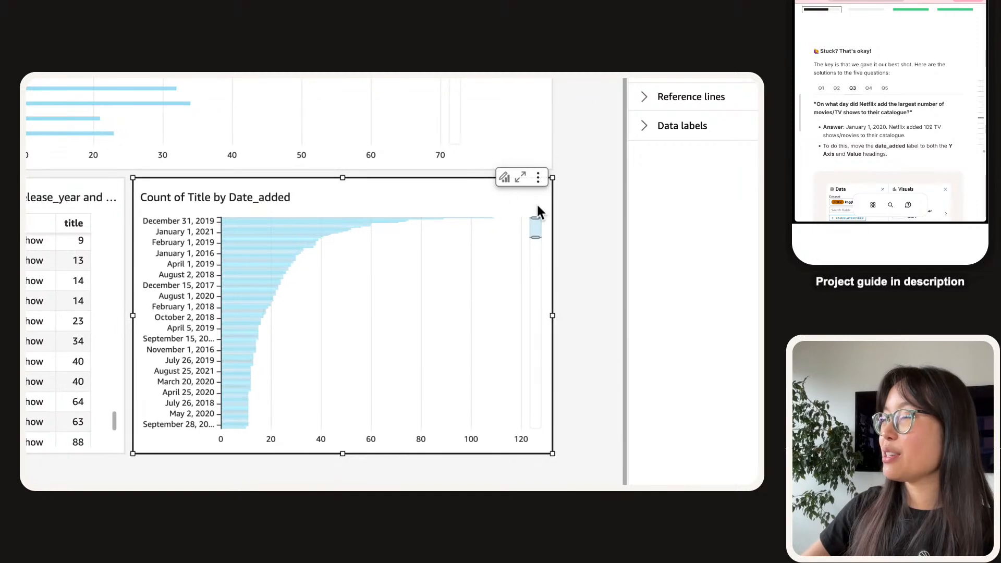
click(503, 180)
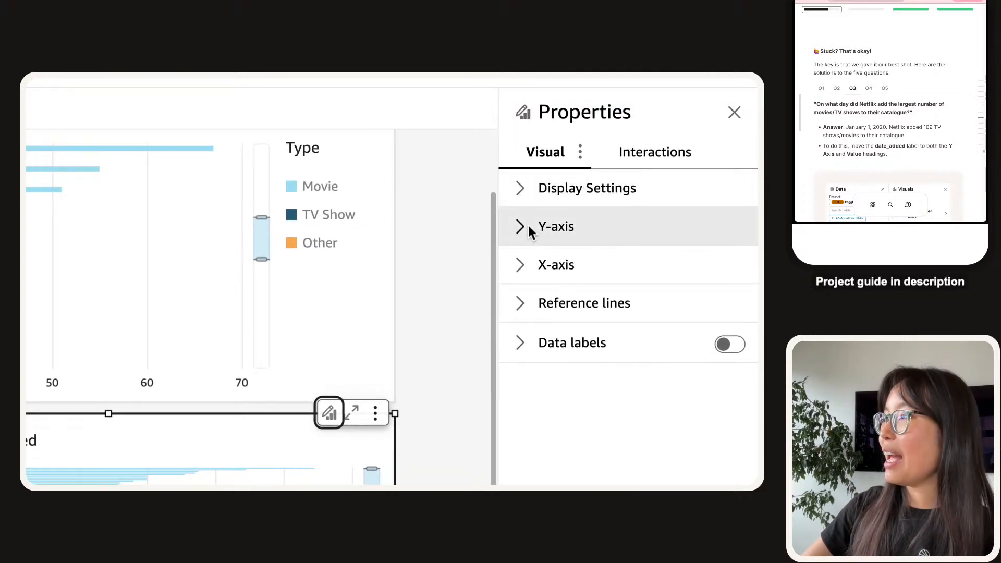
Expand the Y-axis settings and drag the zoom range toward the dates with most titles.
click(530, 228)
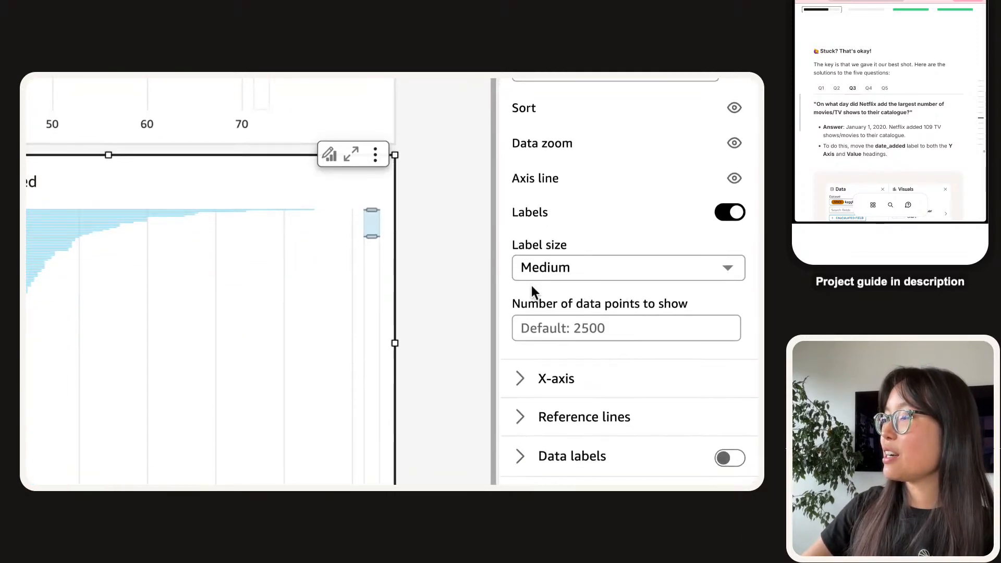
click(527, 329)
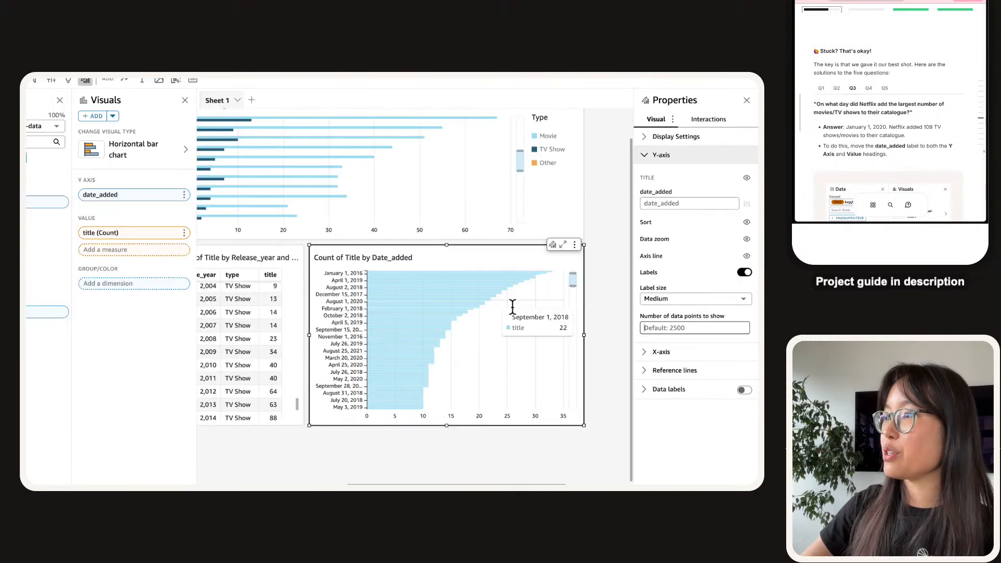
scroll(471, 318, down, 3)
click(574, 278)
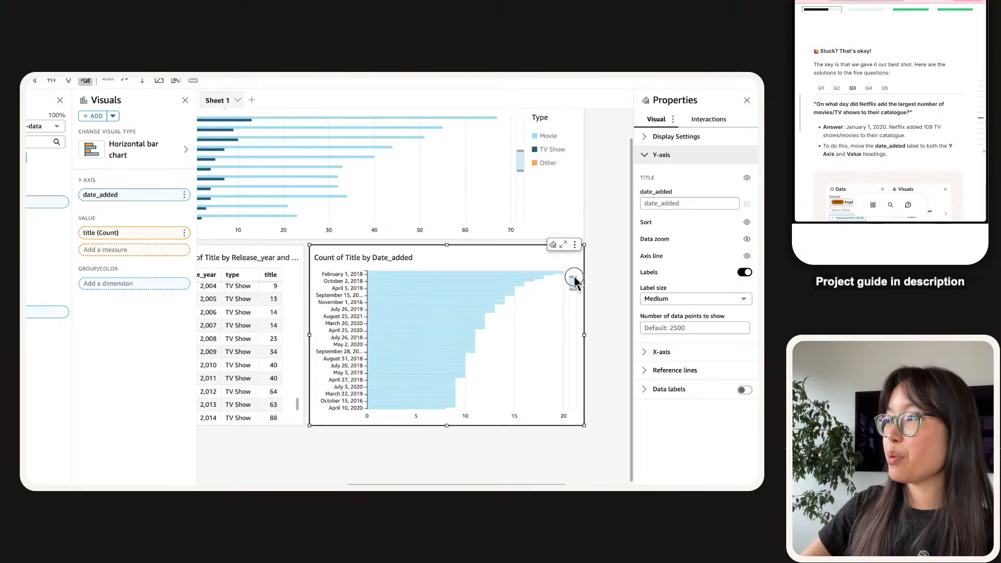
drag(575, 282, 575, 273)
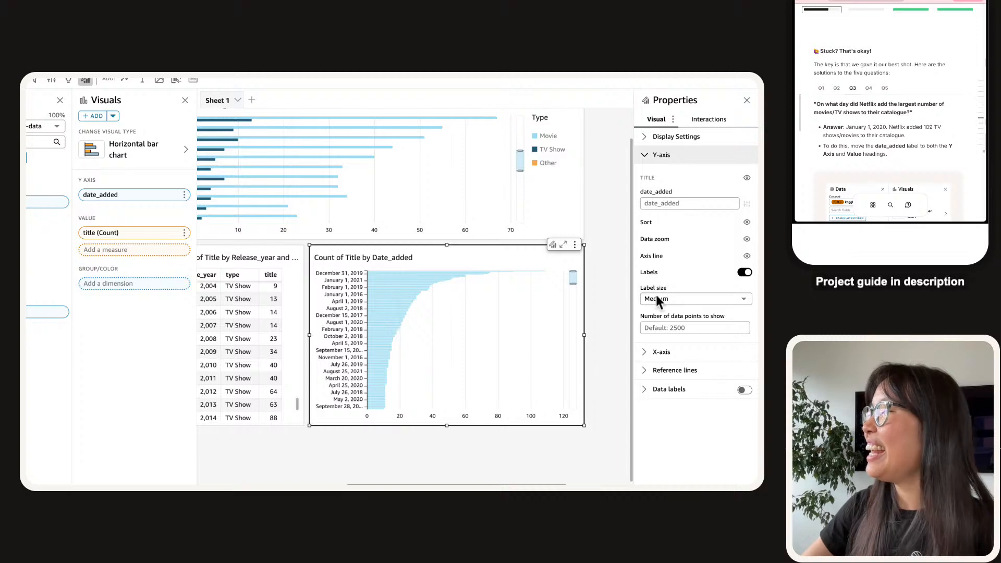
scroll(548, 320, down, 3)
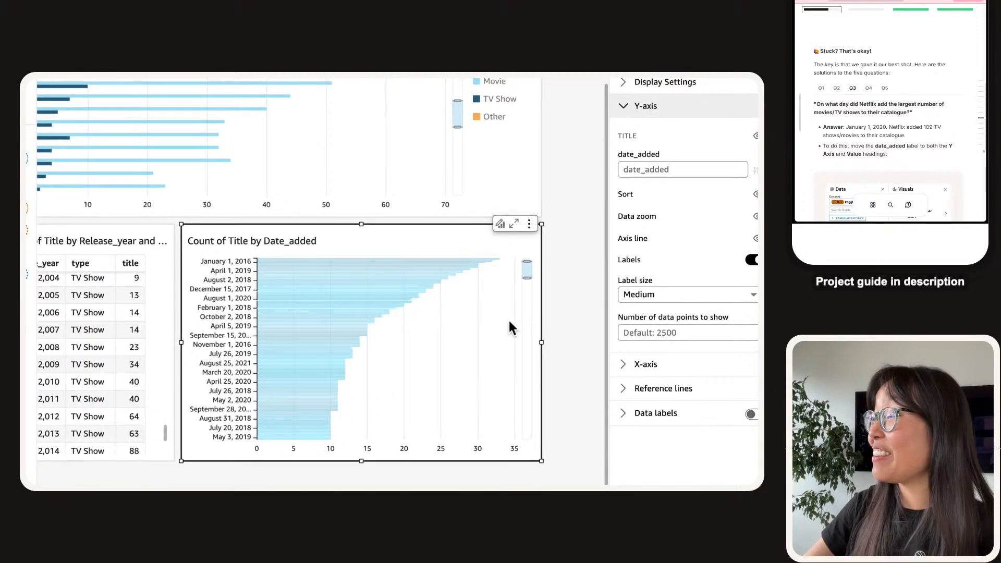
scroll(500, 318, up, 5)
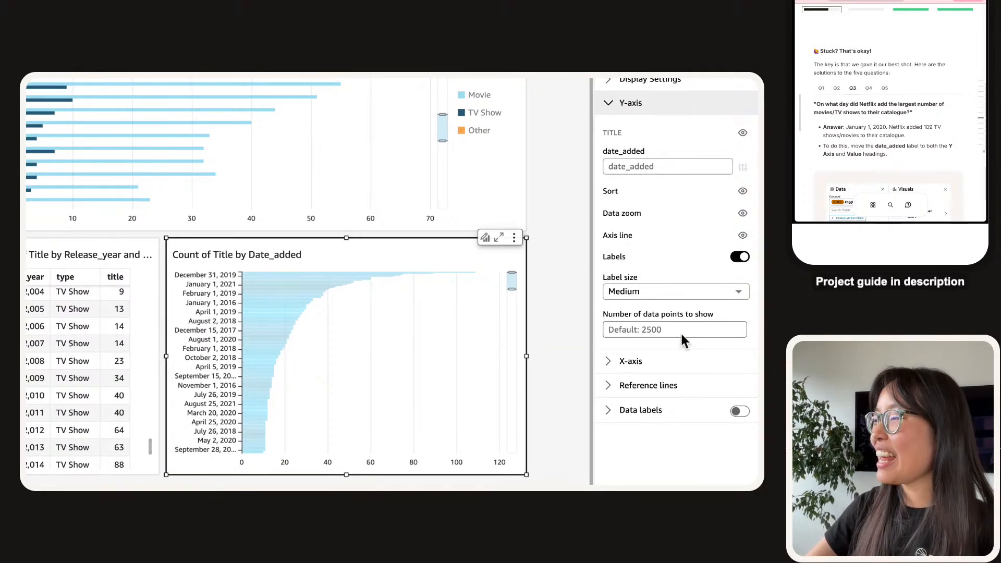
Set the chart's number of data points to show to 20.
click(682, 335)
text(20)
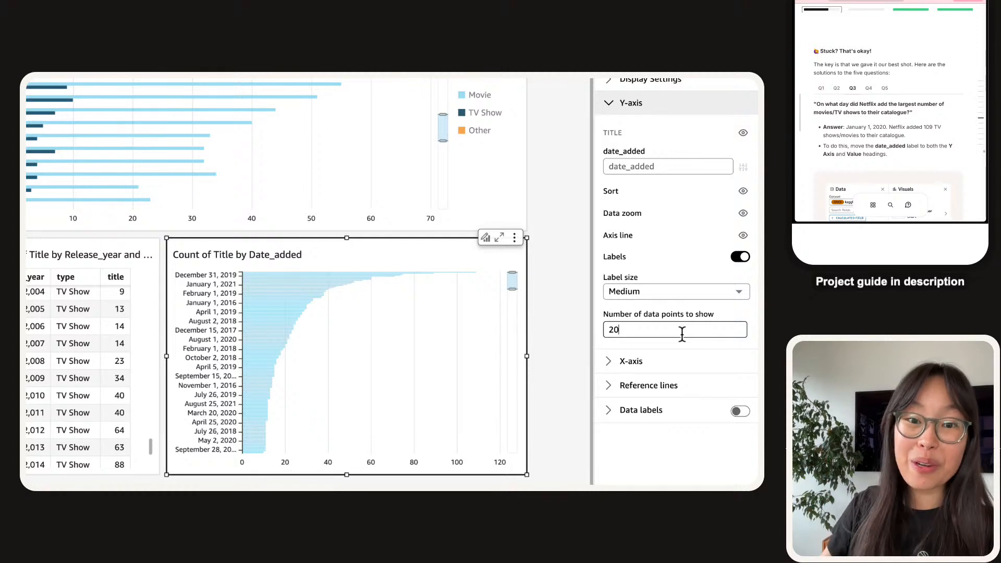
key(BackSpace)
text(3)
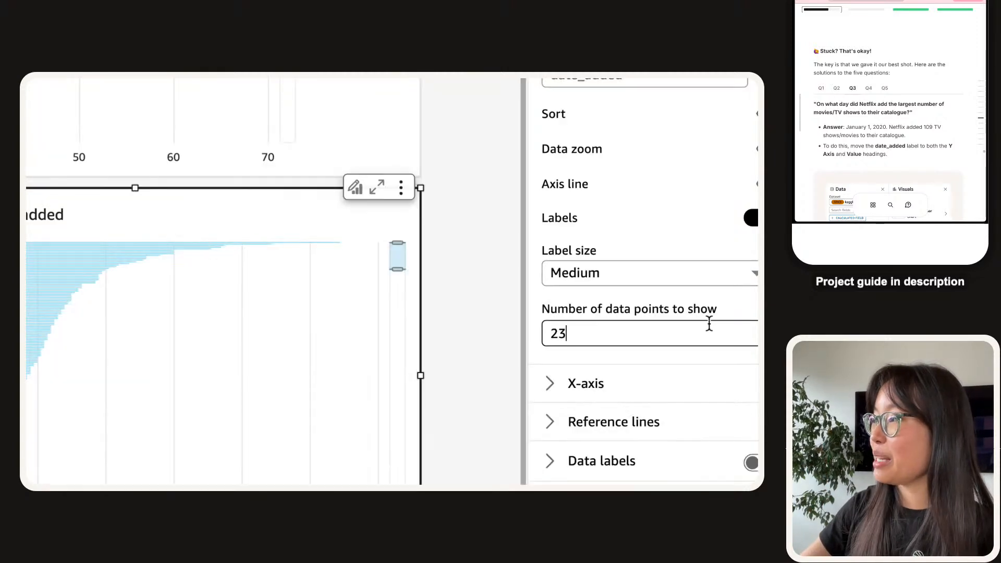
key(BackSpace)
key(BackSpace)
text(30)
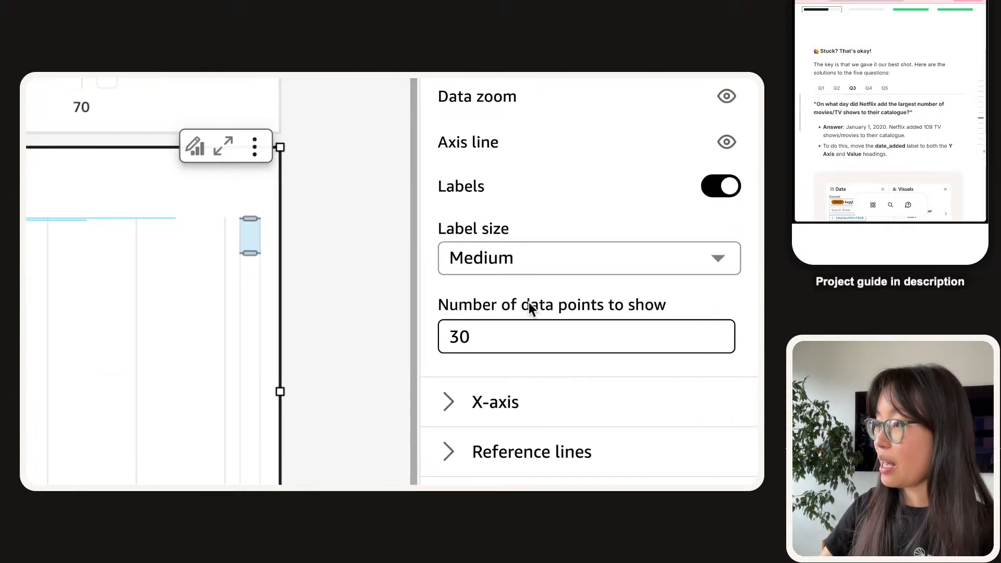
key(BackSpace)
text(20)
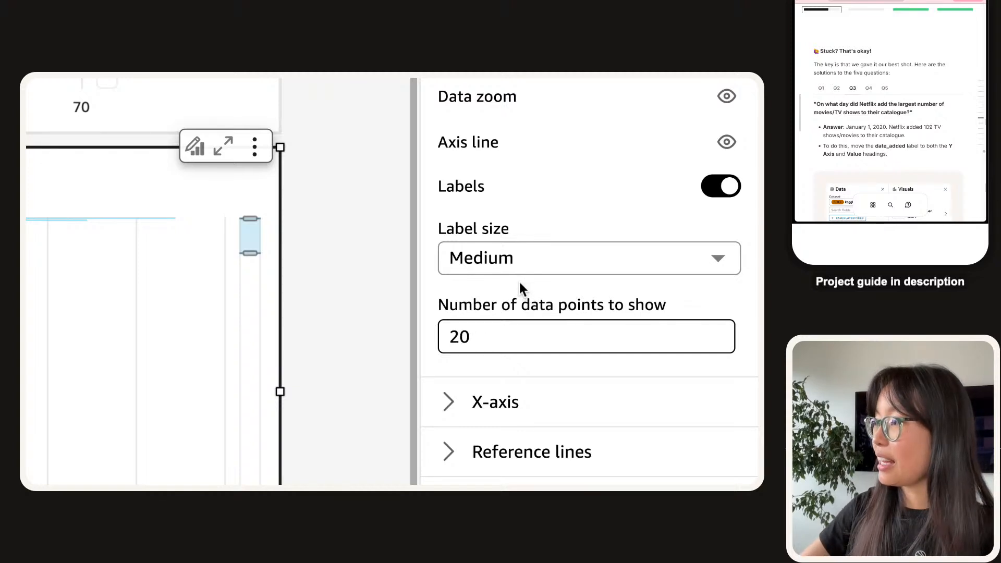
click(519, 287)
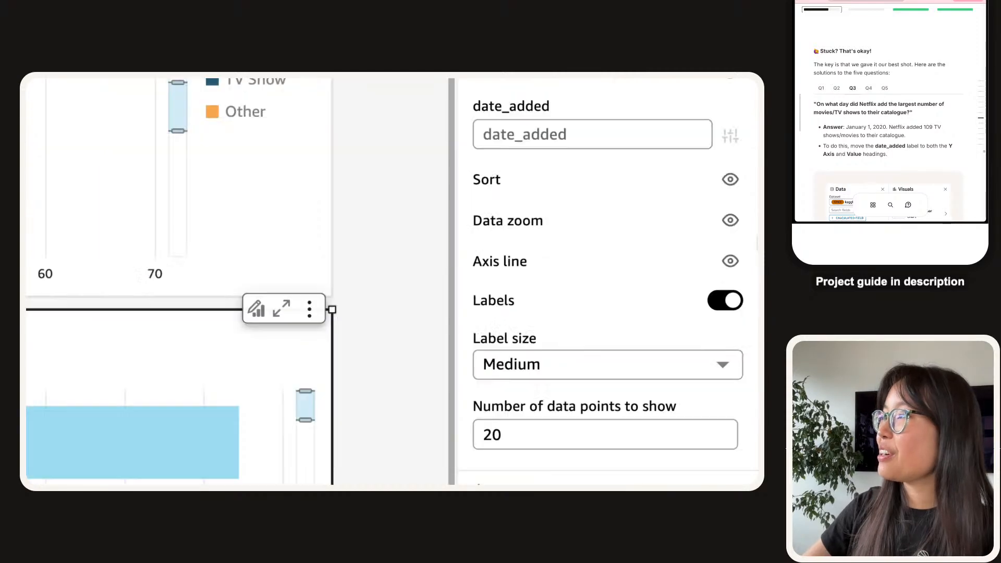
Turn data zoom off and back on, sliding to the last bars and back to the top dates.
click(731, 220)
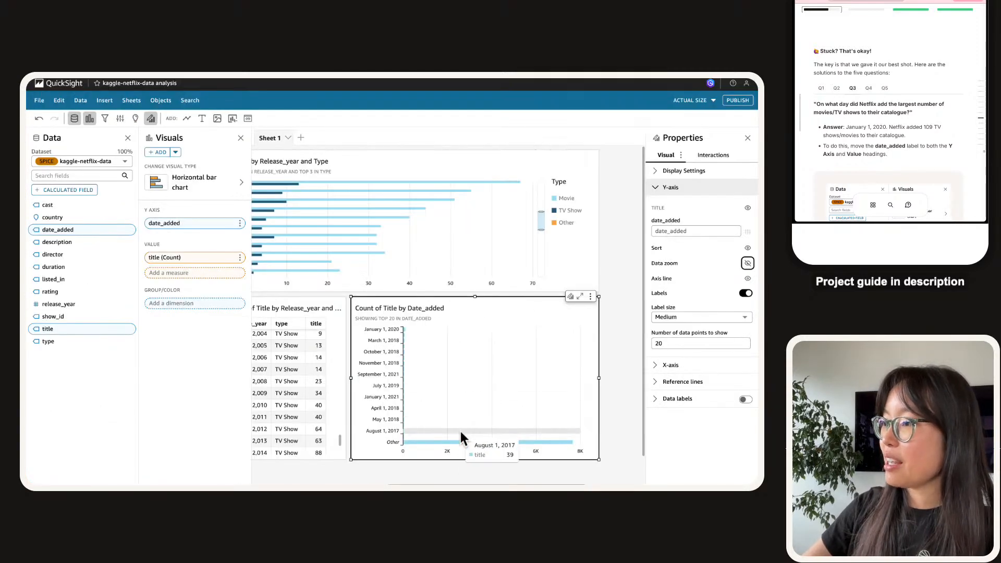
scroll(461, 433, right, 2)
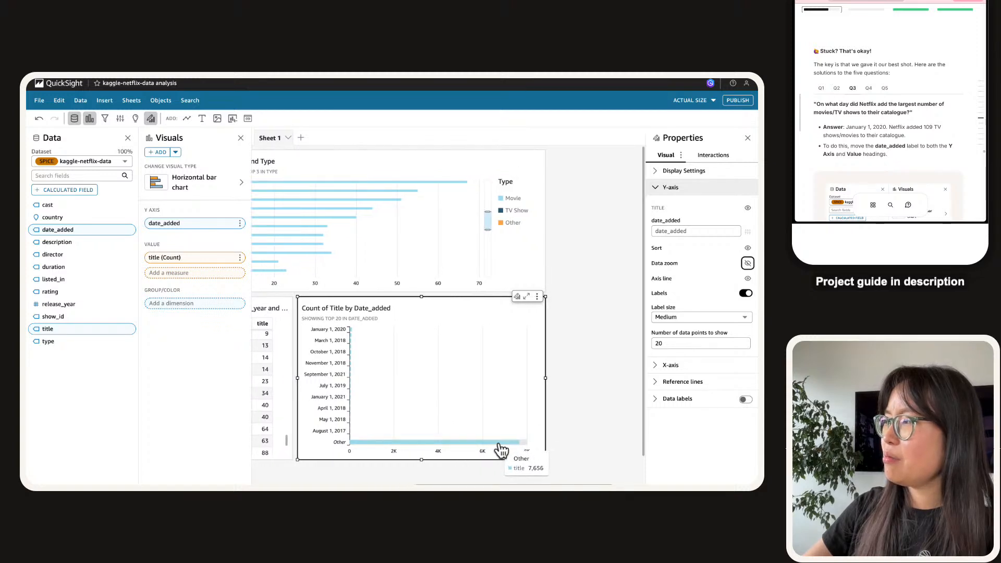
click(748, 263)
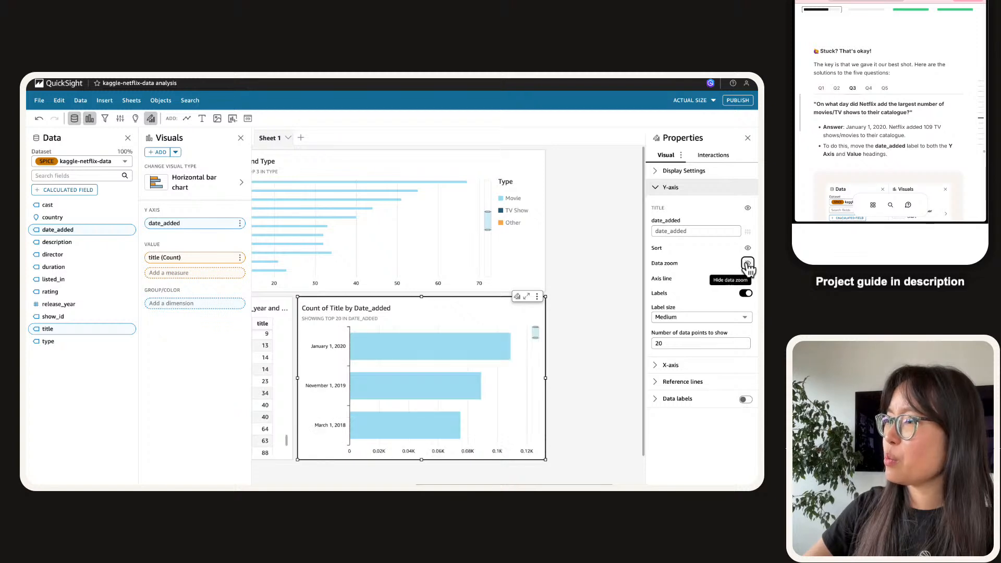
scroll(444, 373, down, 1)
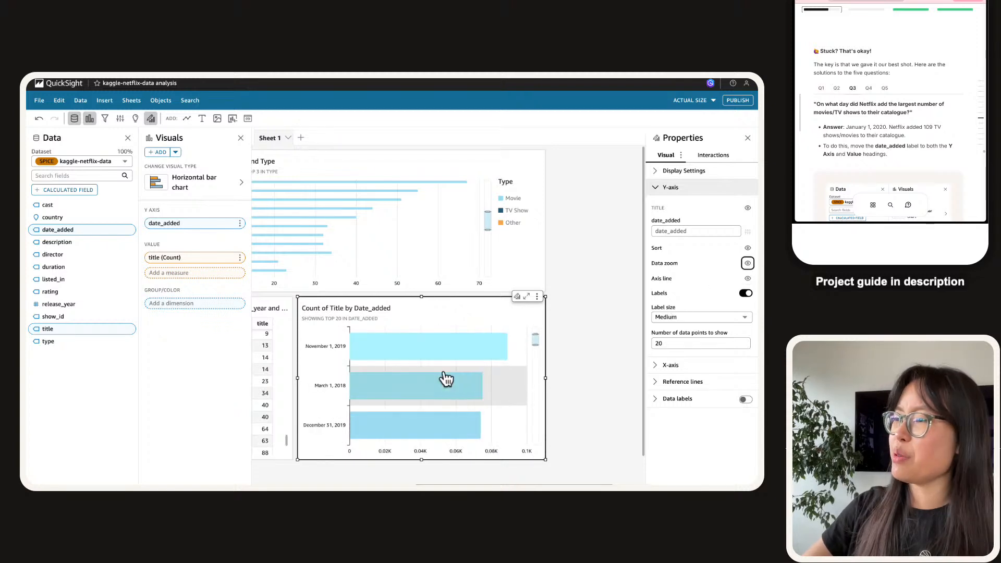
drag(535, 338, 535, 328)
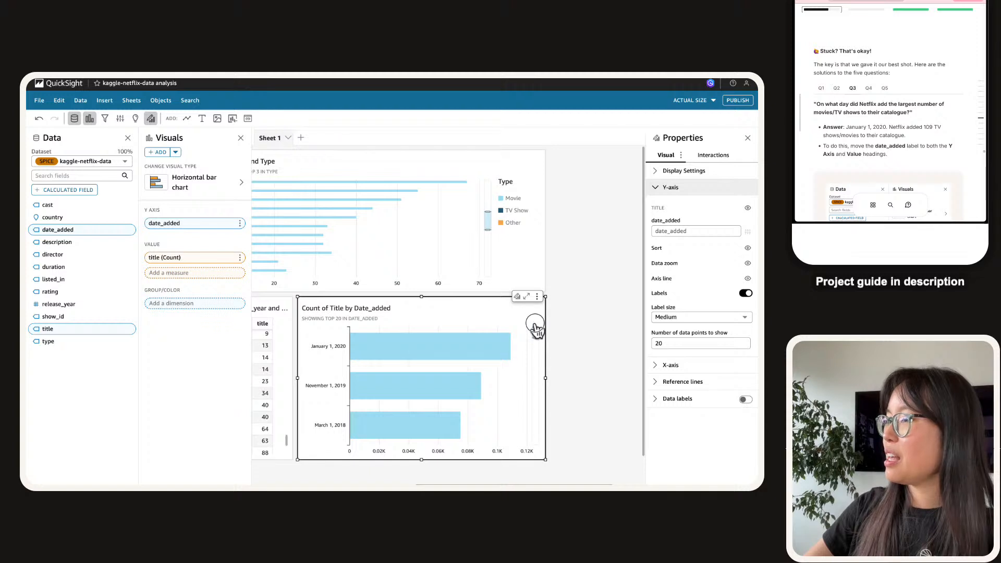
scroll(586, 338, down, 1)
drag(535, 306, 535, 417)
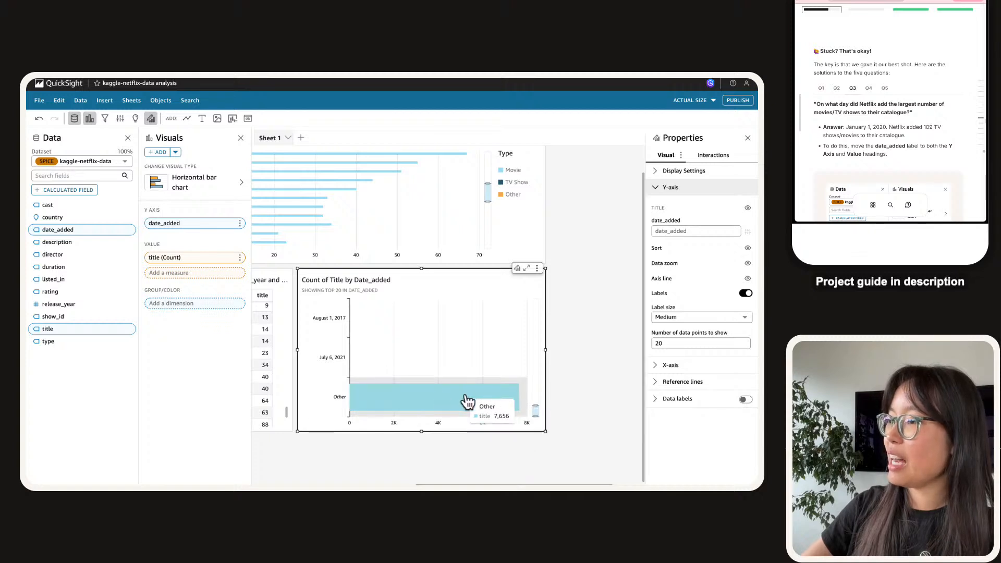
drag(534, 414, 532, 287)
Reveal the fourth question's answer in the project guide and select its genre names.
mouse_move(380, 335)
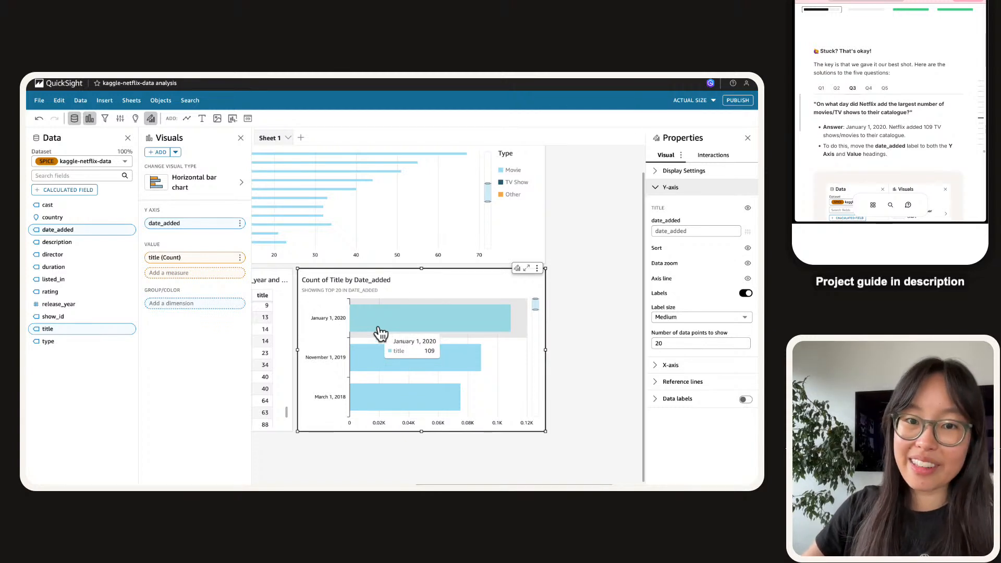
scroll(894, 124, down, 5)
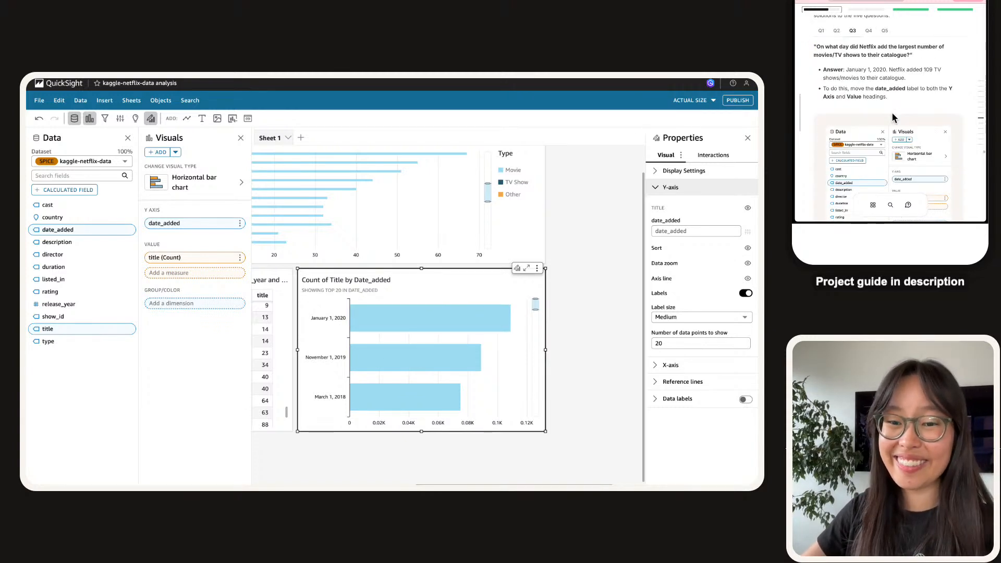
scroll(894, 103, up, 4)
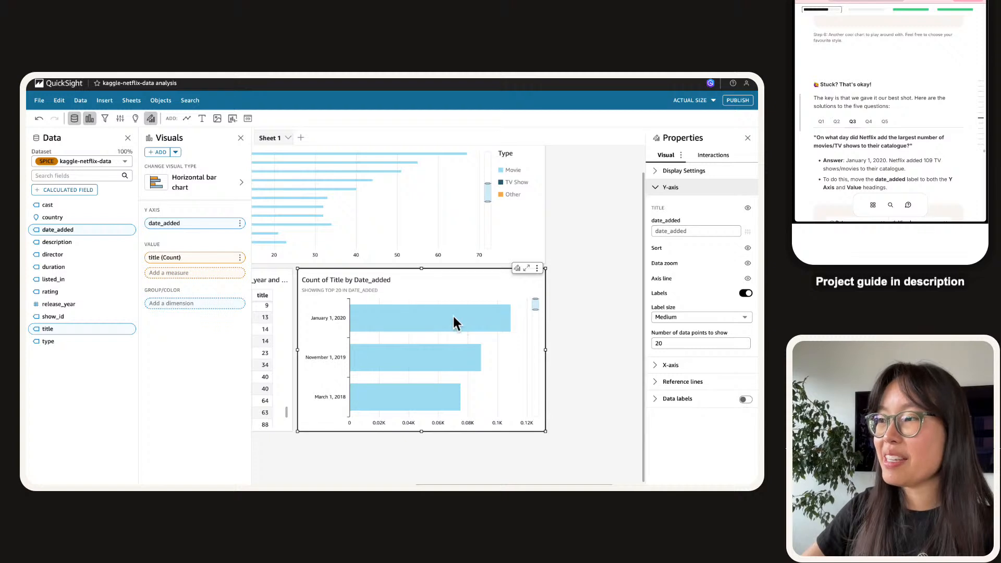
click(869, 122)
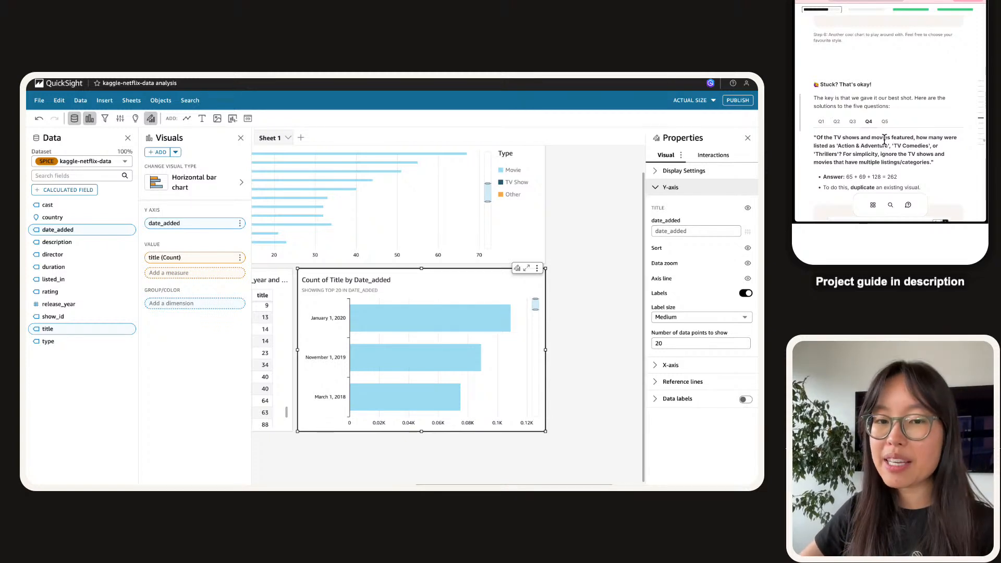
scroll(884, 140, down, 1)
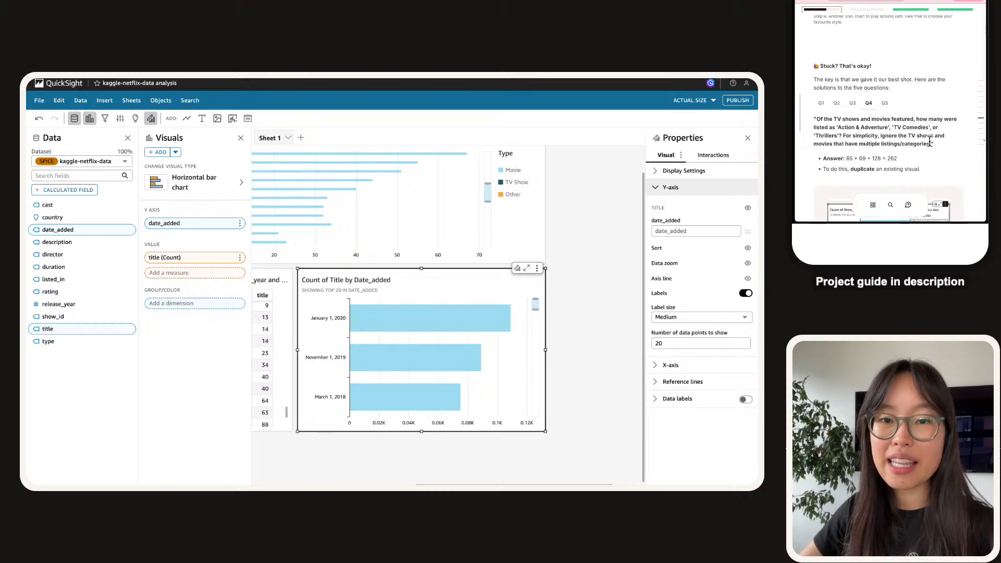
drag(836, 128, 846, 136)
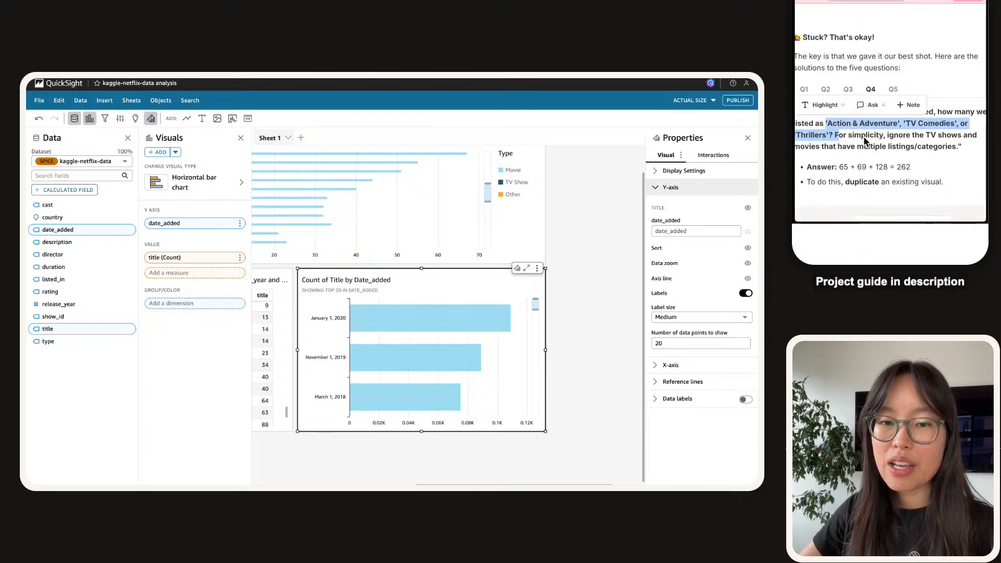
Duplicate the Count of Title by Date_added chart and select the new copy.
click(538, 268)
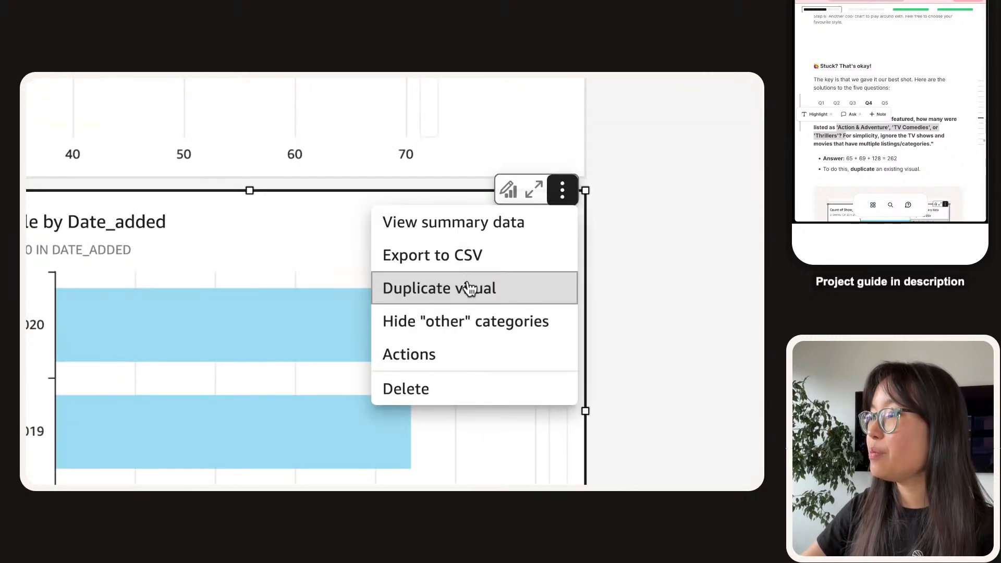
click(469, 288)
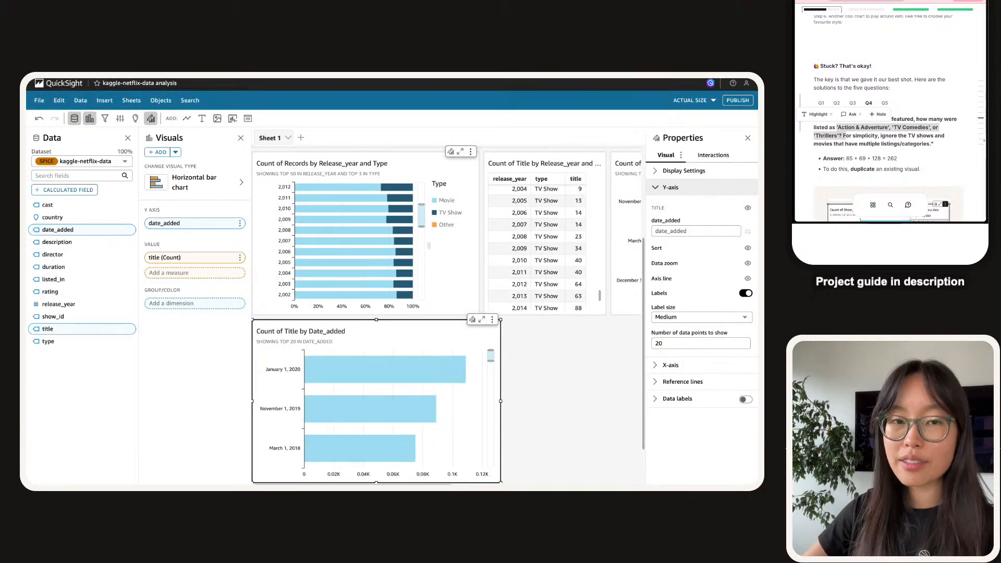
click(627, 225)
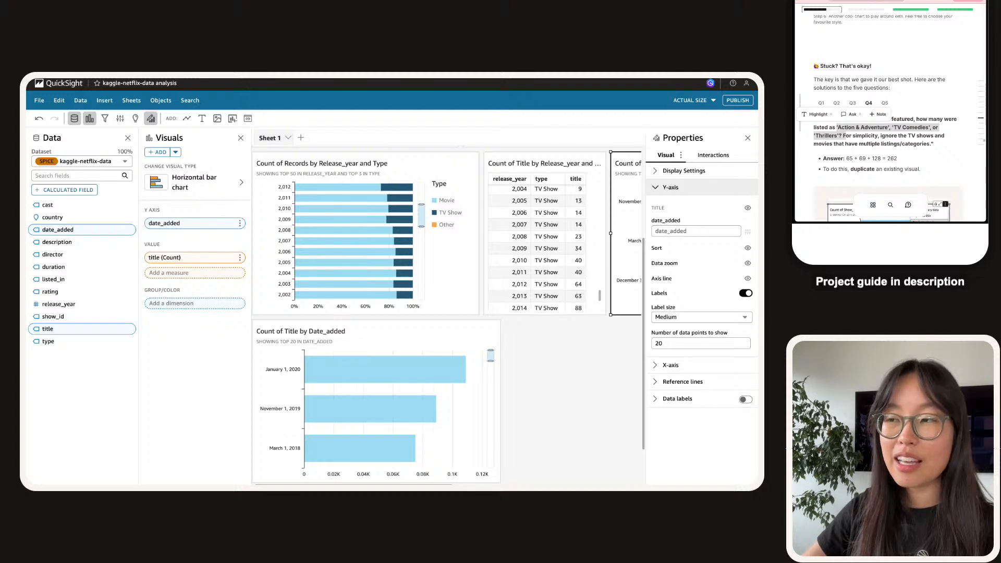
scroll(365, 245, down, 1)
scroll(443, 235, down, 1)
click(444, 229)
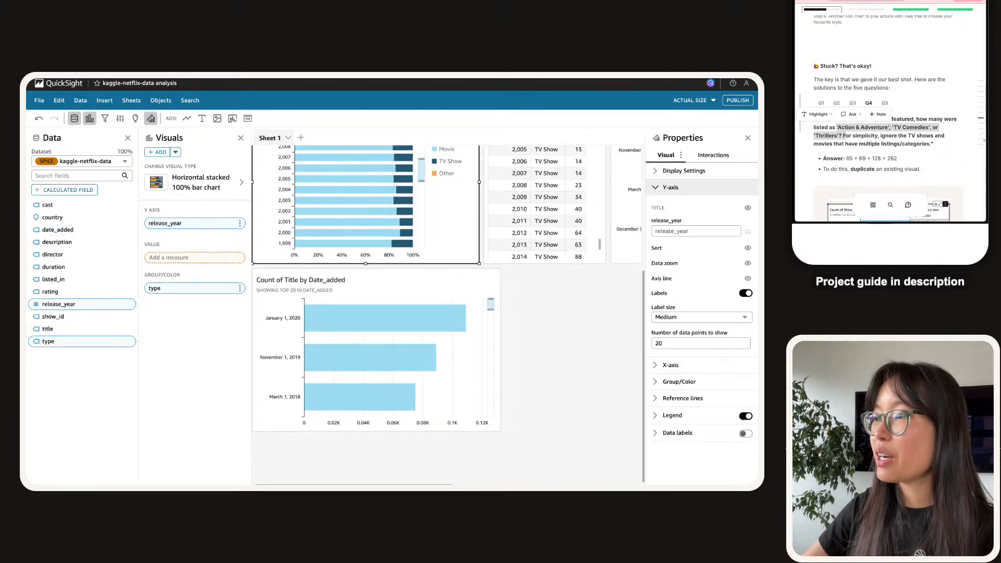
click(429, 288)
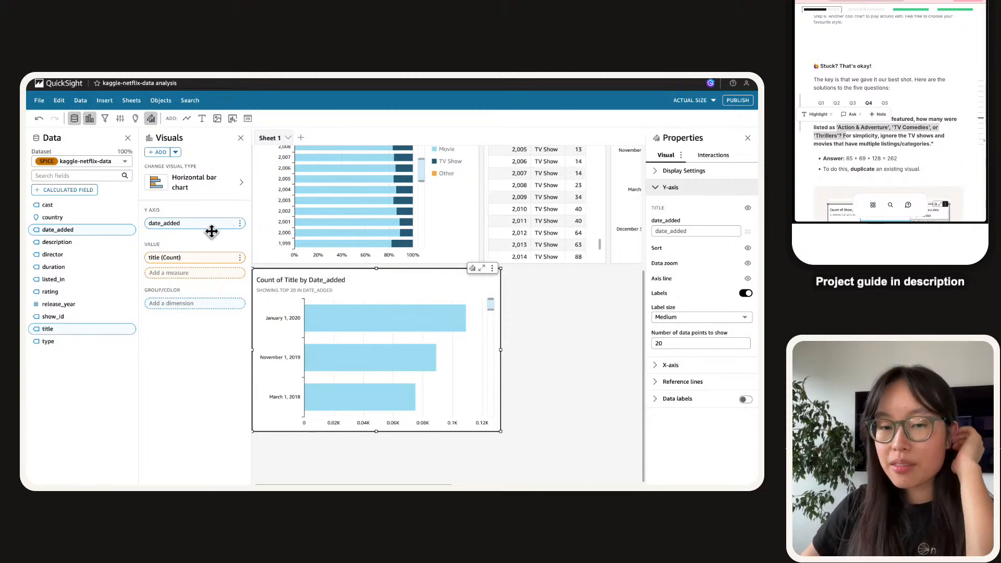
scroll(928, 76, down, 2)
scroll(927, 77, down, 5)
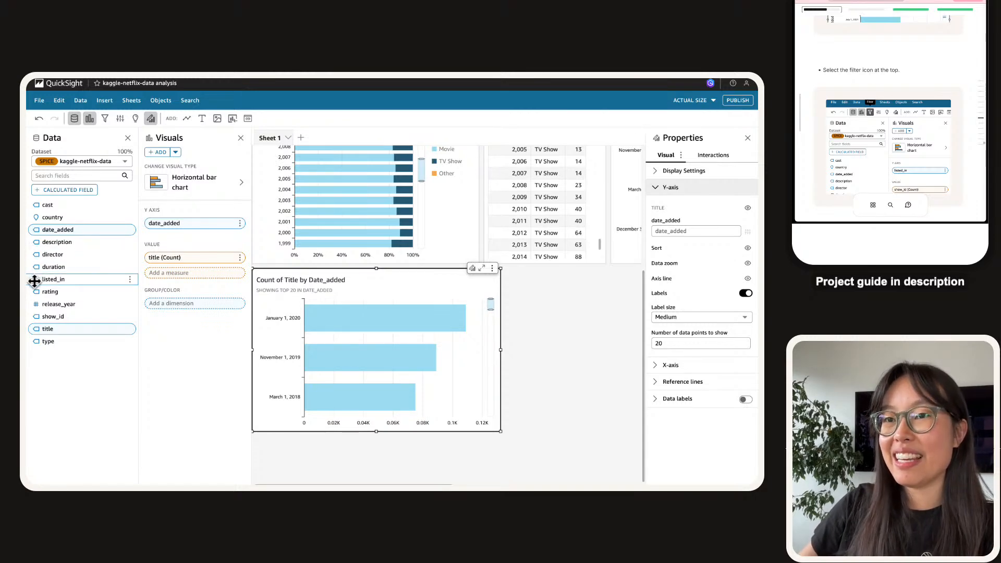
Replace date_added with listed_in on the copied chart's Y axis, then reselect the Listed_in chart.
drag(41, 278, 71, 277)
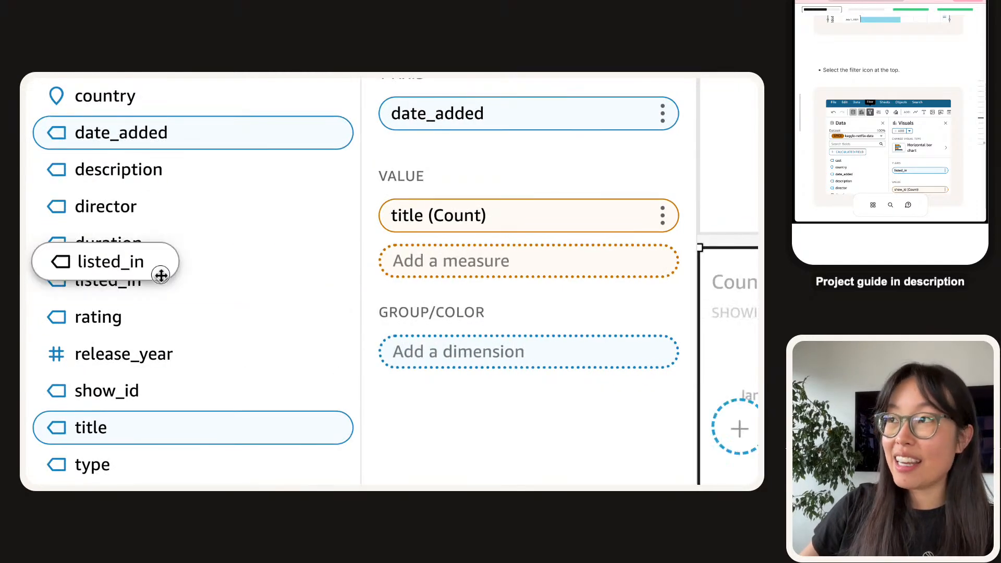
drag(162, 275, 498, 131)
drag(428, 136, 429, 132)
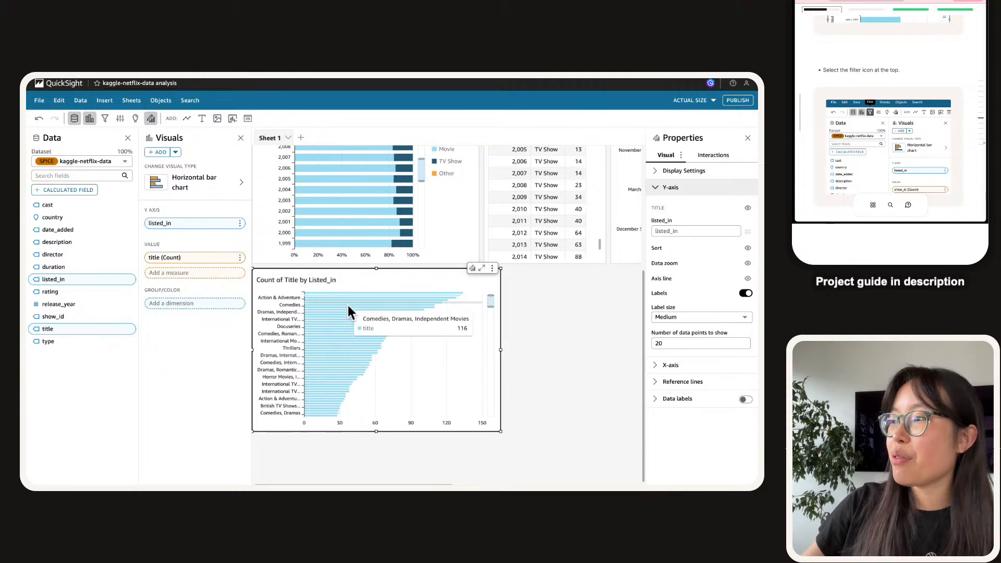
scroll(334, 323, down, 2)
scroll(321, 339, up, 4)
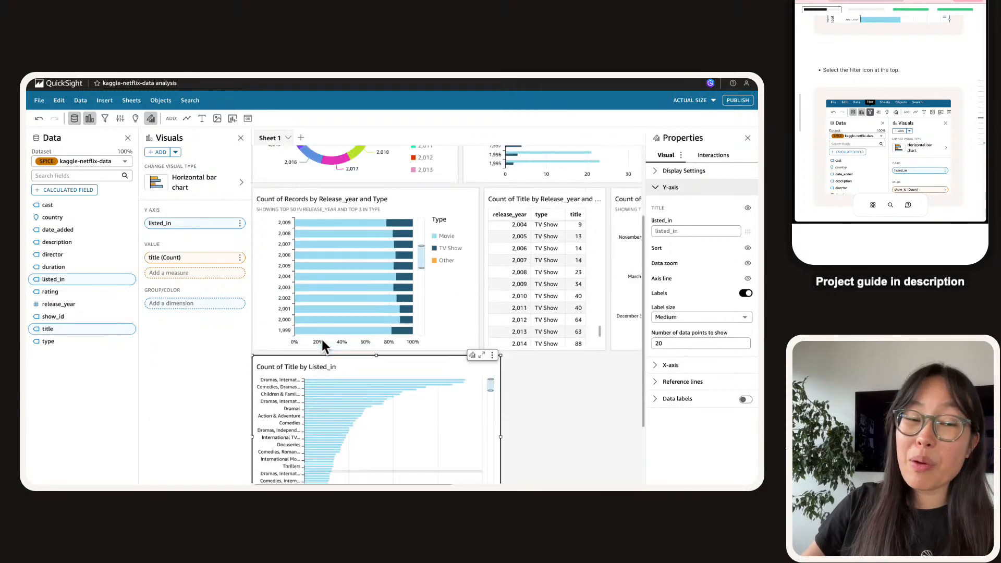
click(322, 340)
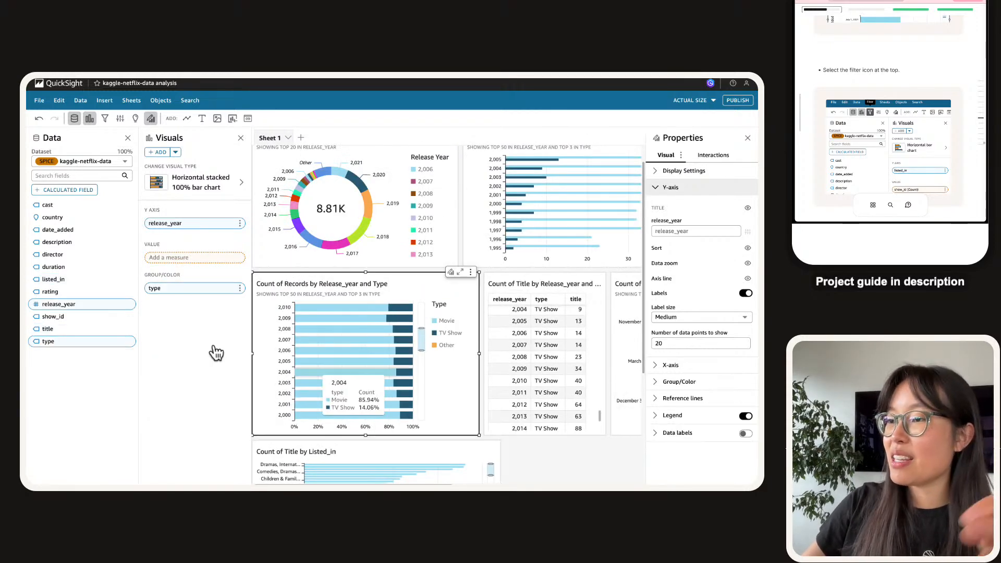
click(627, 414)
scroll(538, 311, down, 2)
scroll(540, 454, down, 3)
click(437, 286)
click(359, 316)
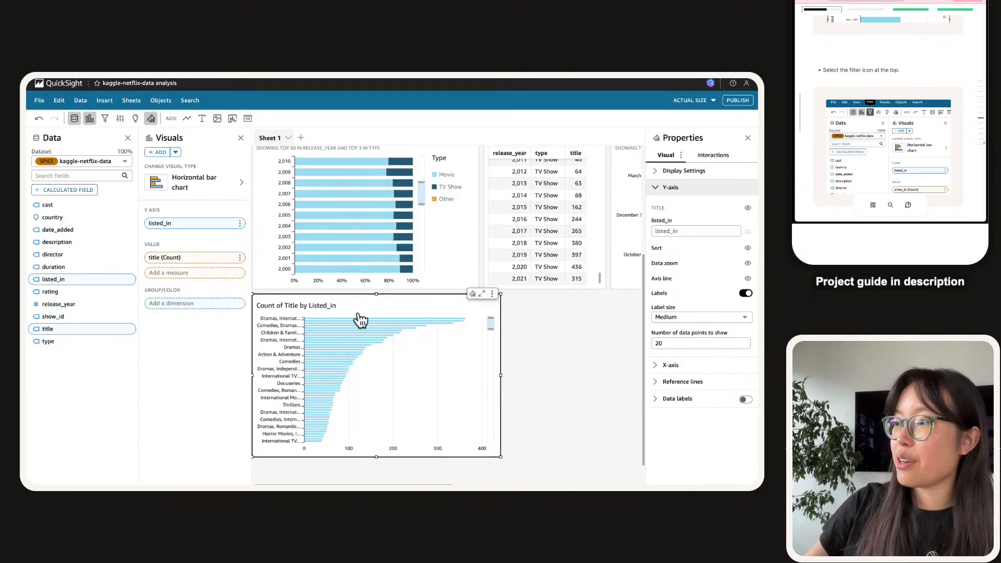
Add a listed_in filter to the genre chart and clear all its selected values.
click(105, 120)
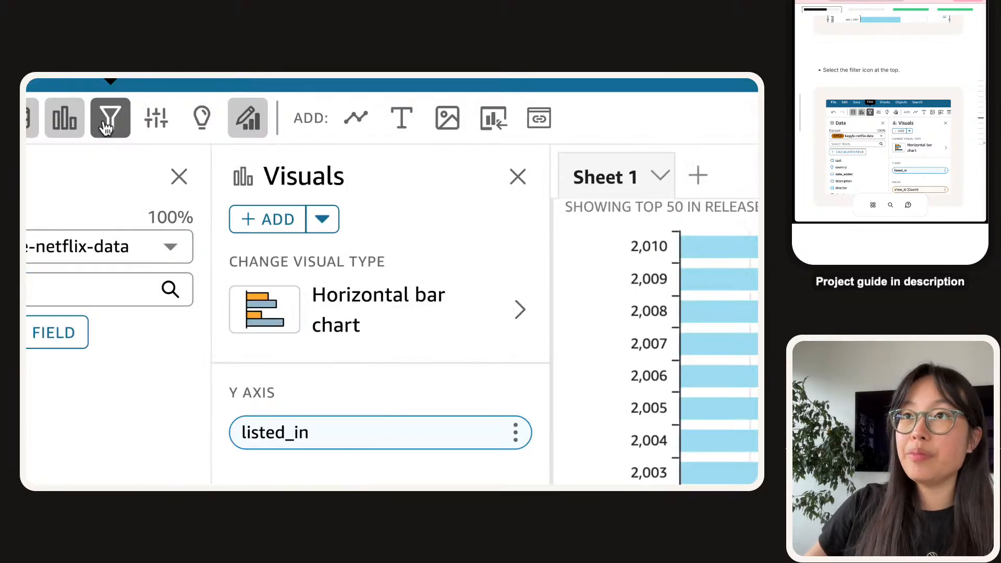
click(126, 121)
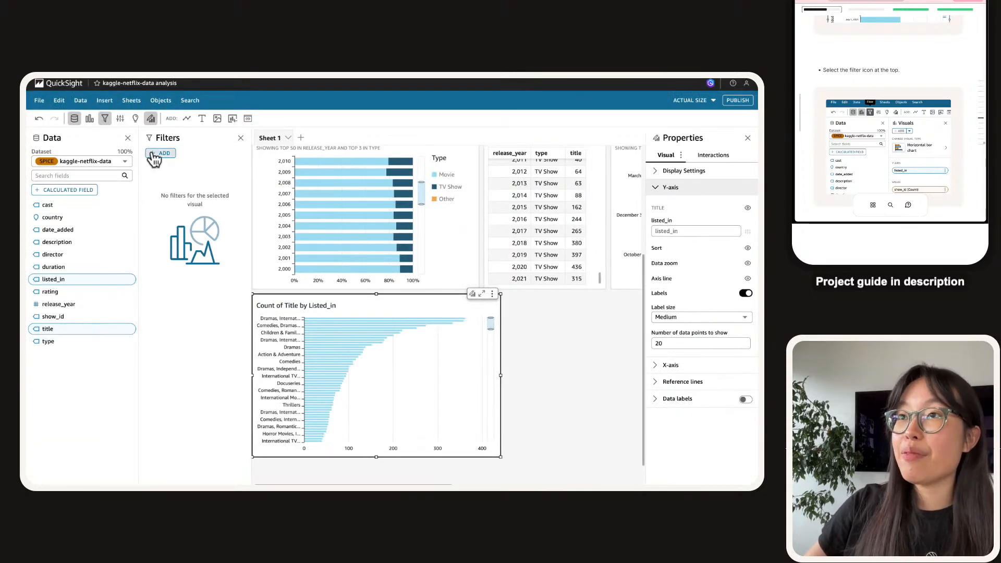
click(161, 153)
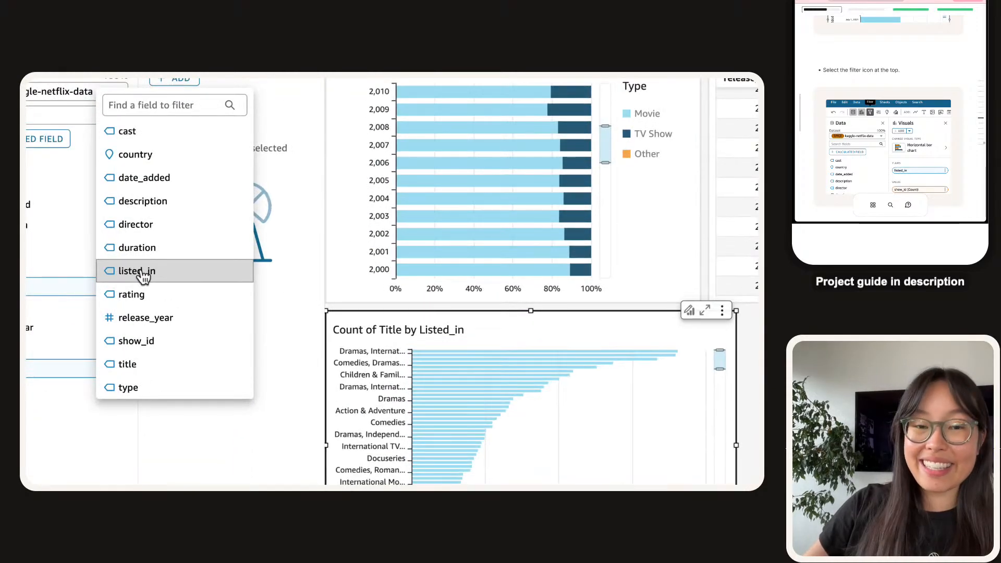
click(143, 276)
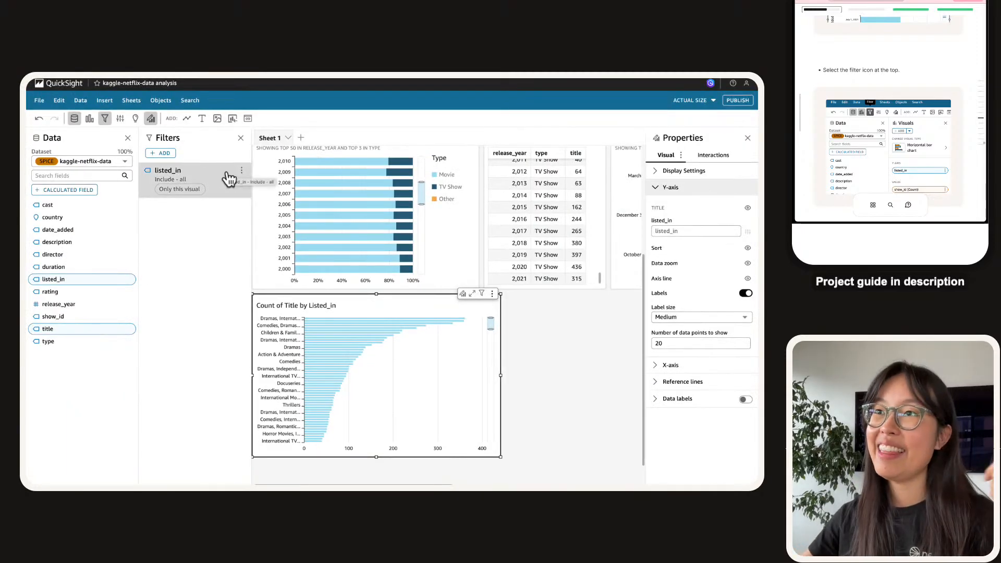
click(230, 179)
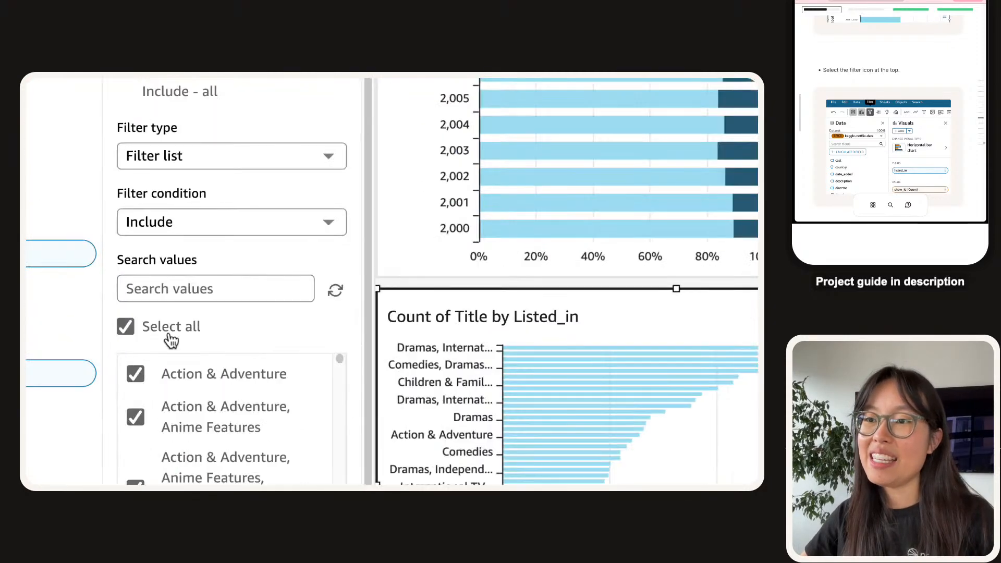
scroll(139, 241, down, 1)
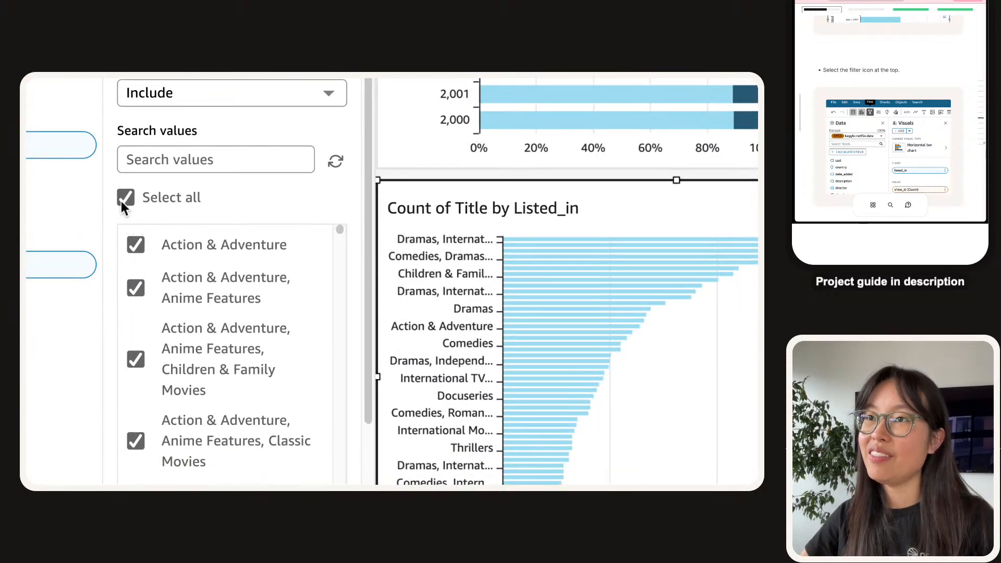
click(122, 202)
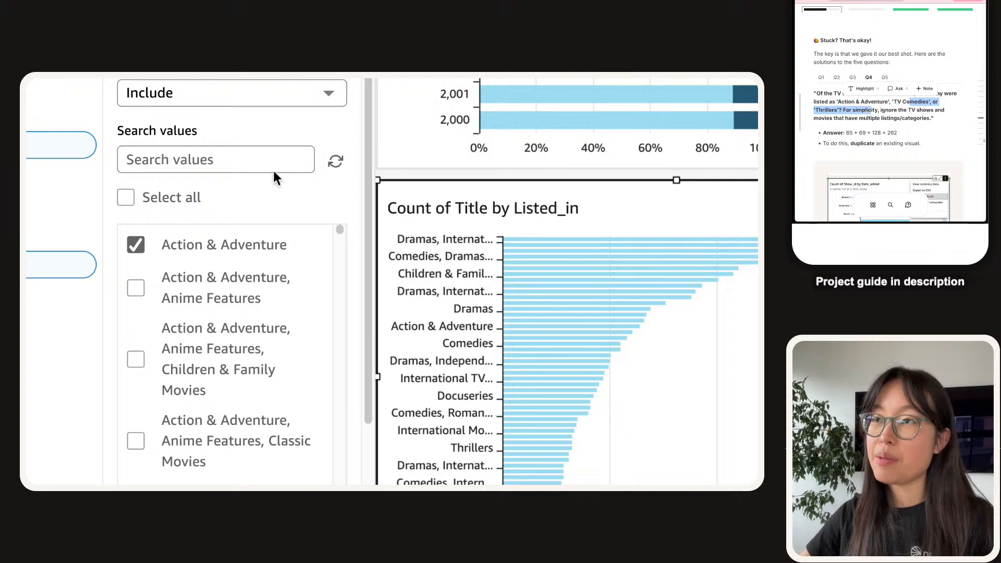
Search the listed_in filter values for 'tv comedies'.
click(248, 172)
text(tv comei)
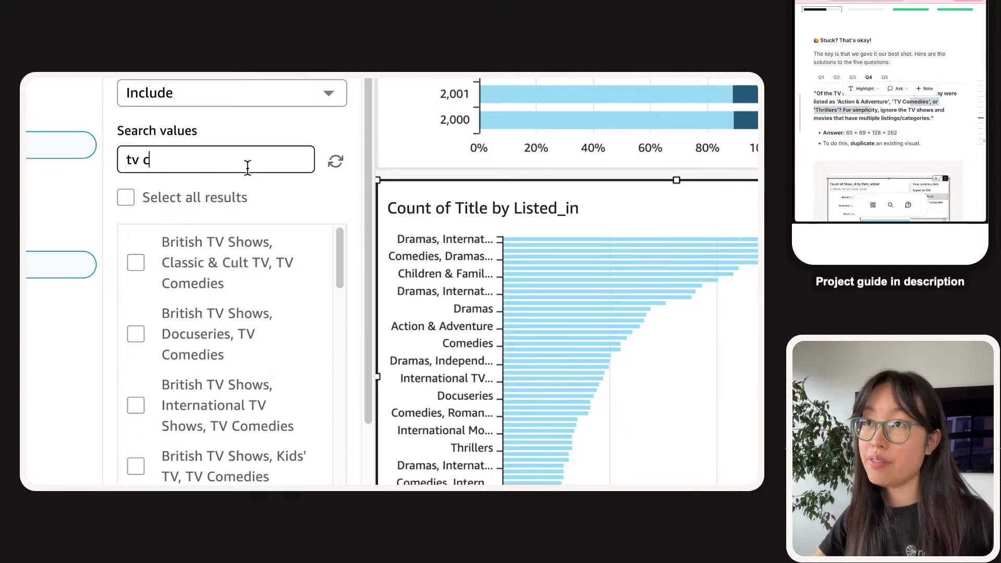
key(BackSpace)
text(dies)
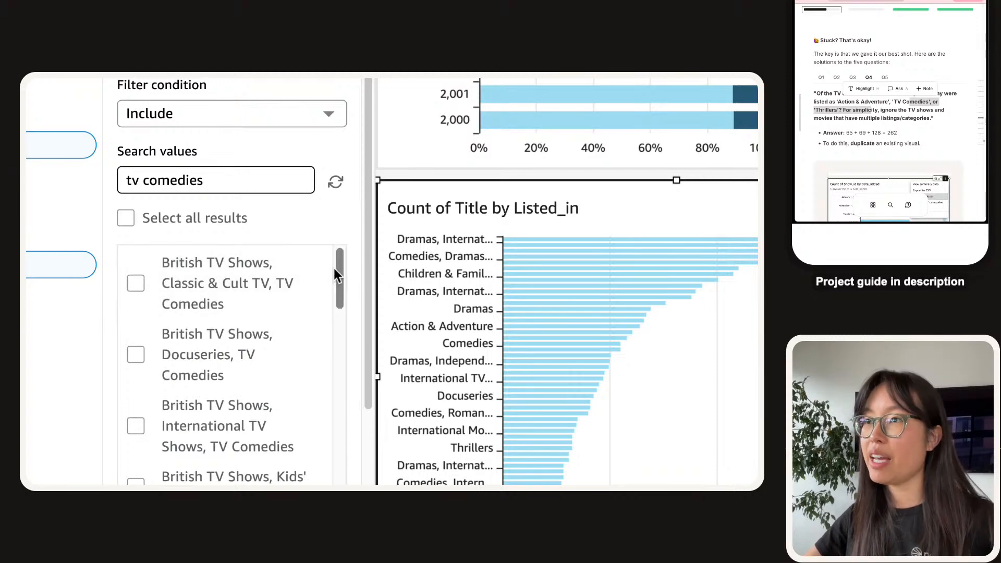
scroll(336, 312, down, 10)
scroll(351, 365, up, 5)
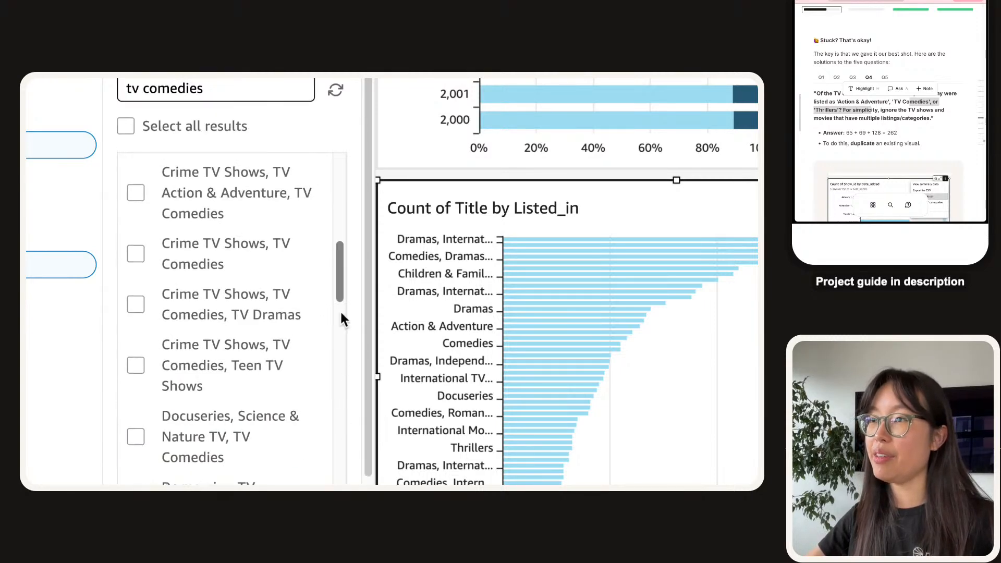
scroll(337, 339, down, 3)
drag(338, 118, 348, 464)
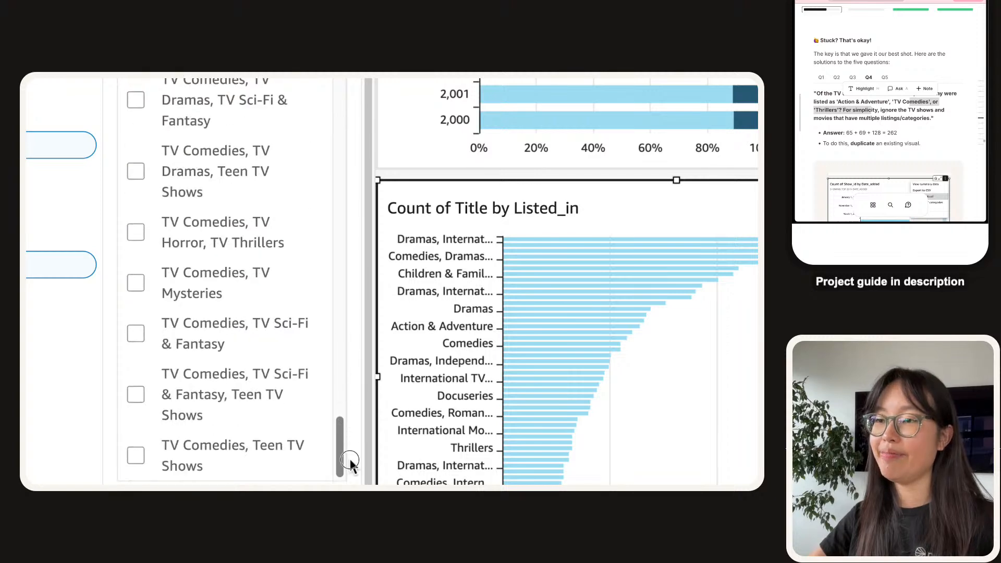
scroll(258, 431, down, 2)
scroll(257, 370, down, 1)
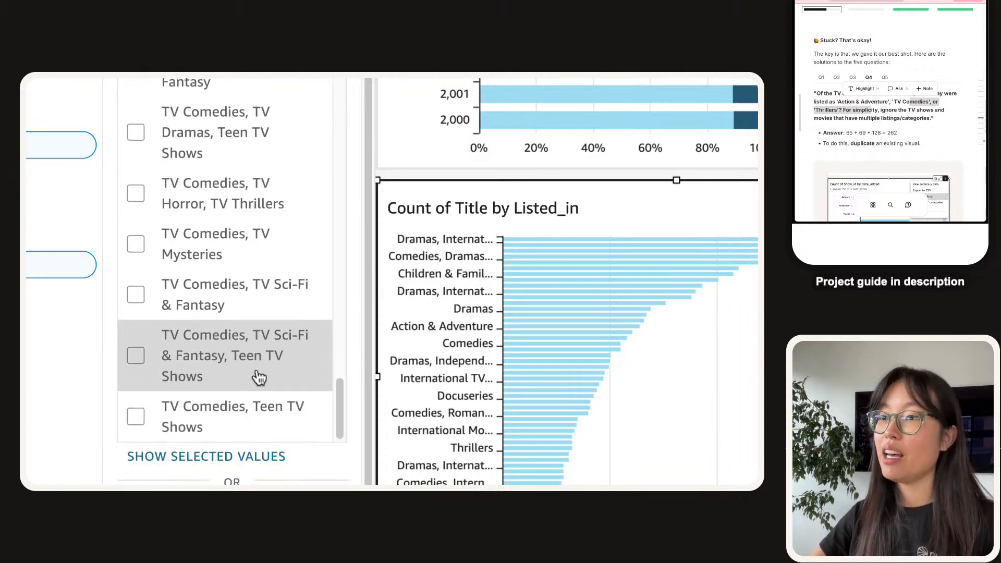
scroll(259, 373, up, 3)
scroll(259, 370, up, 3)
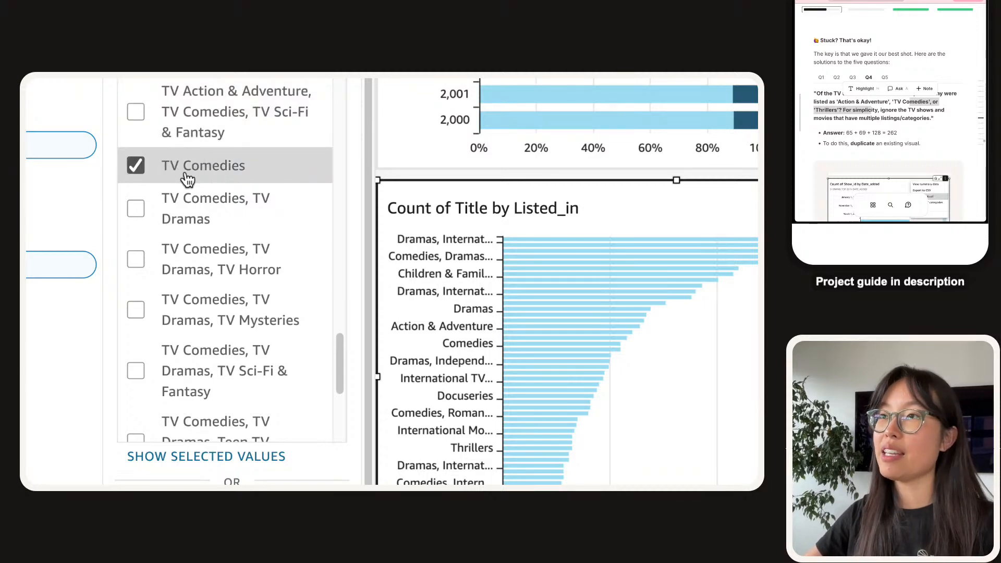
Search for 'thrillers', include Thrillers, and apply the genre filter to the chart.
drag(149, 185, 166, 180)
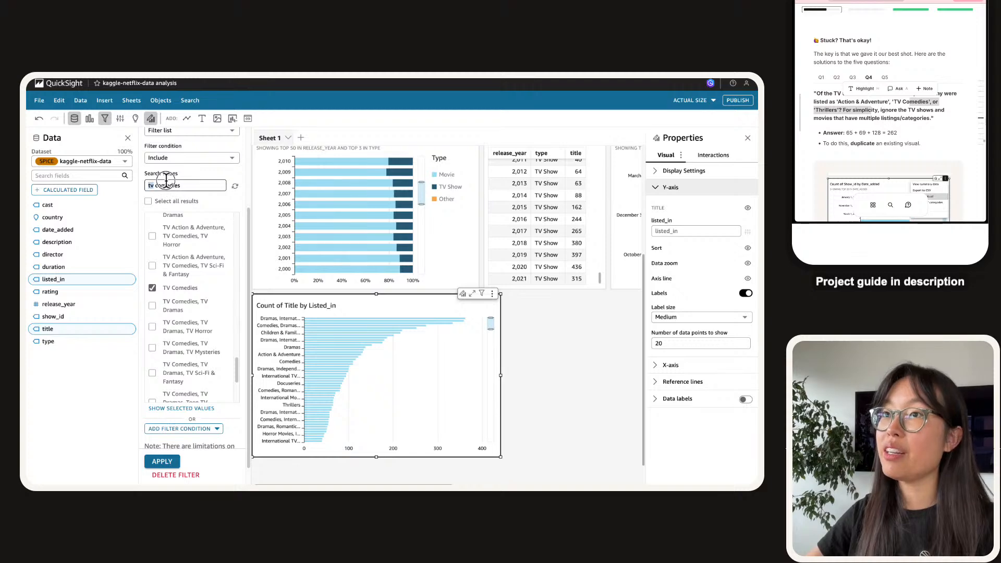
text(thrillers)
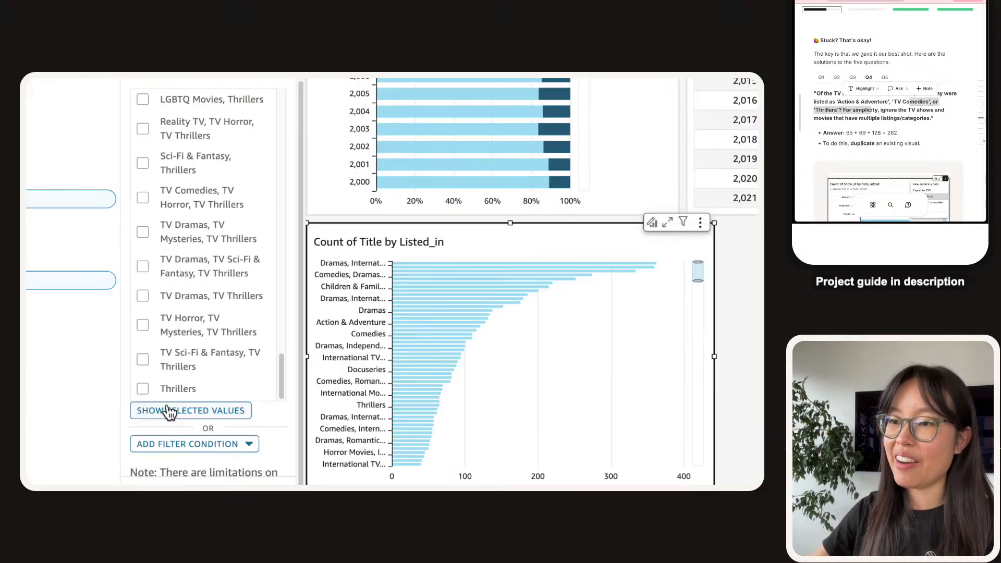
click(125, 376)
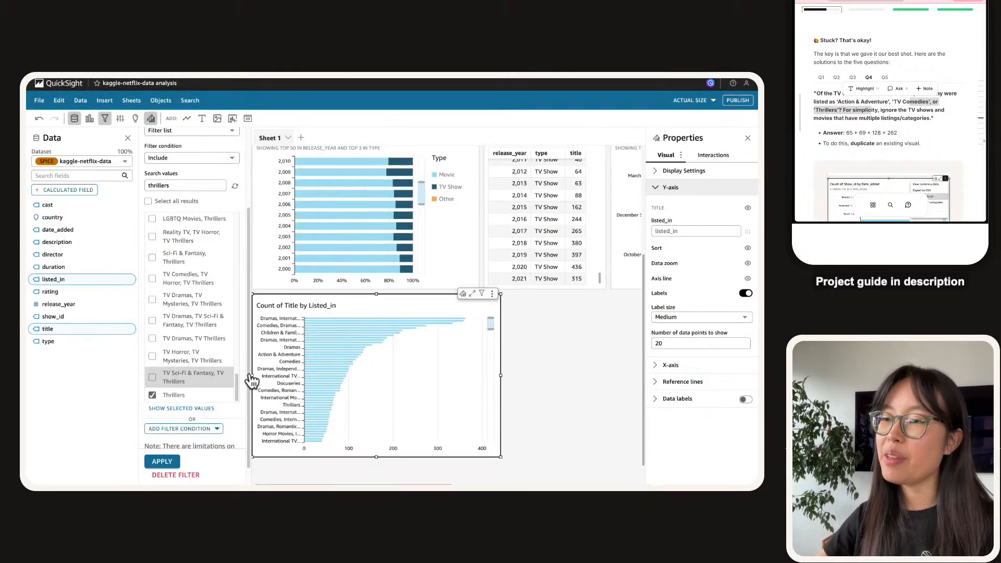
scroll(236, 292, up, 3)
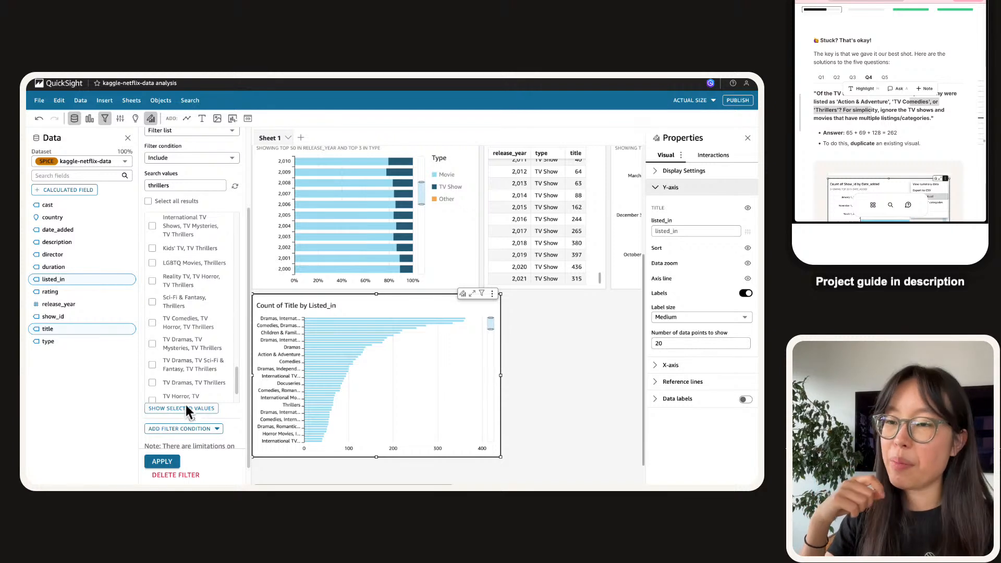
scroll(187, 407, down, 1)
click(158, 468)
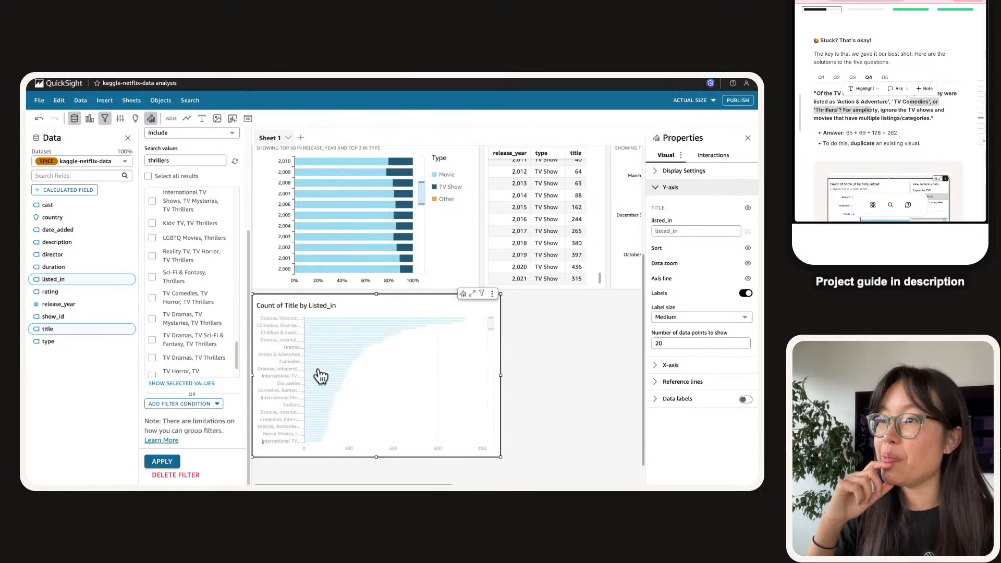
Hide the genre chart's data zoom bar.
scroll(374, 376, down, 3)
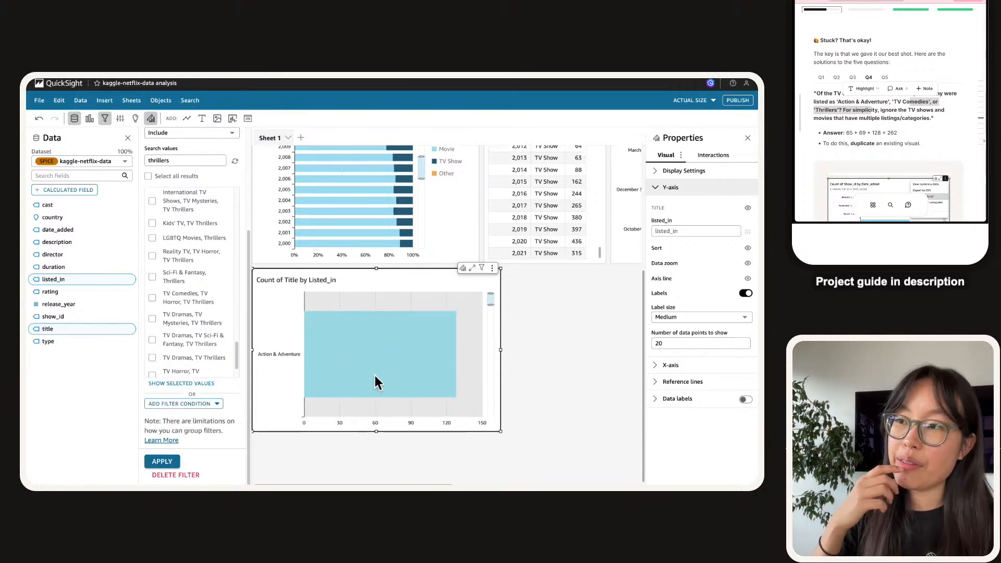
scroll(377, 383, up, 3)
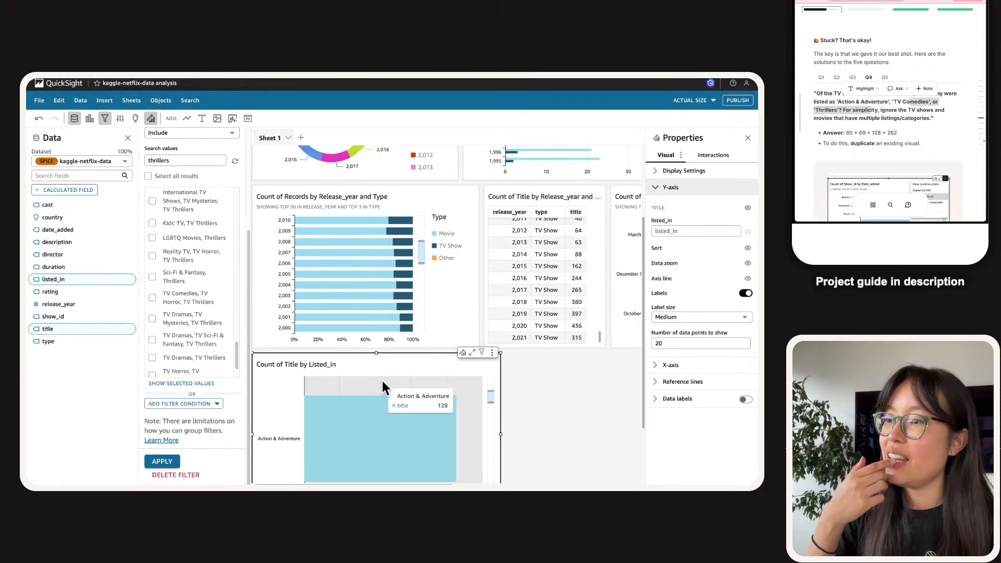
scroll(383, 381, down, 3)
drag(491, 312, 492, 291)
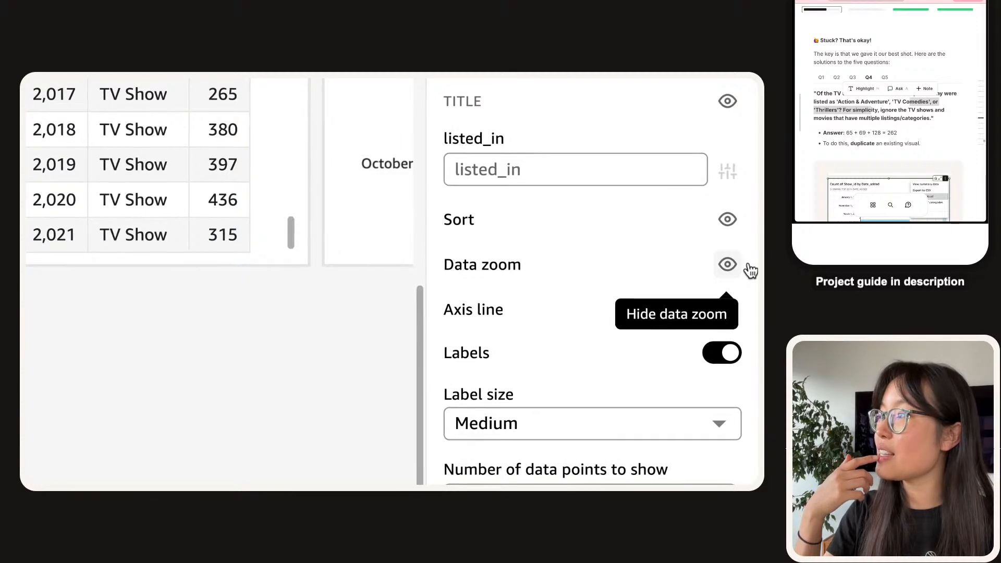
click(748, 265)
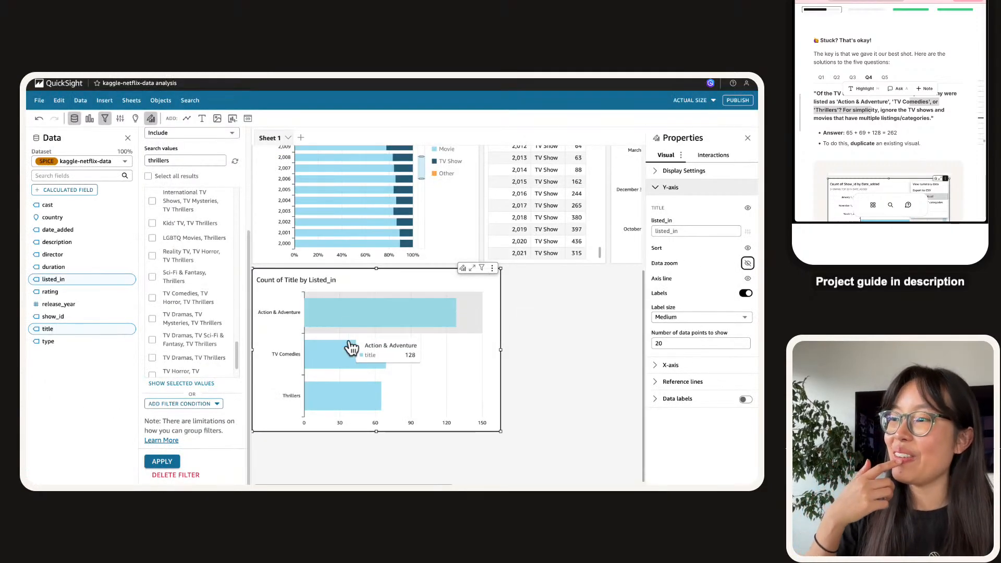
Open question 5 in the project guide and read through it.
click(905, 125)
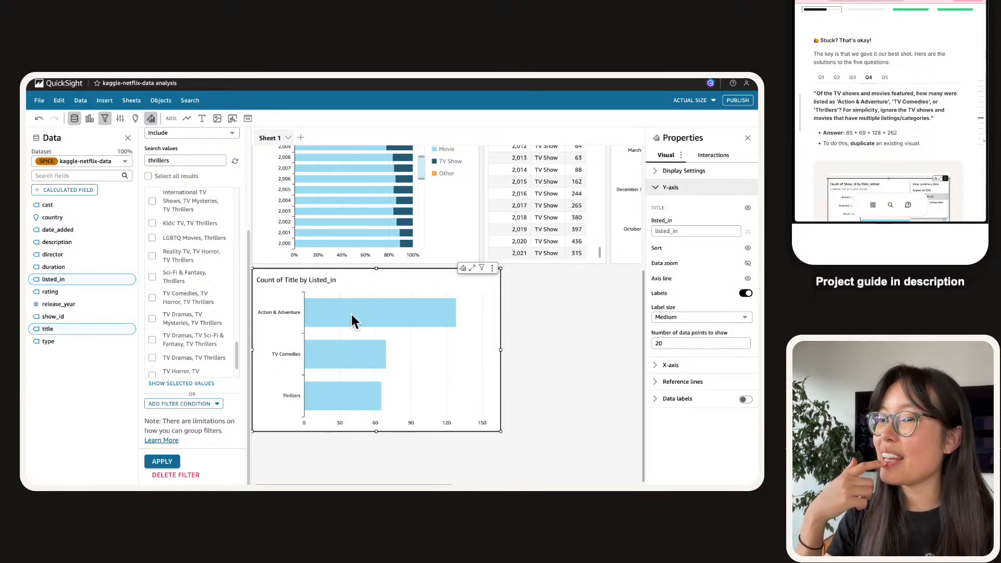
mouse_move(365, 312)
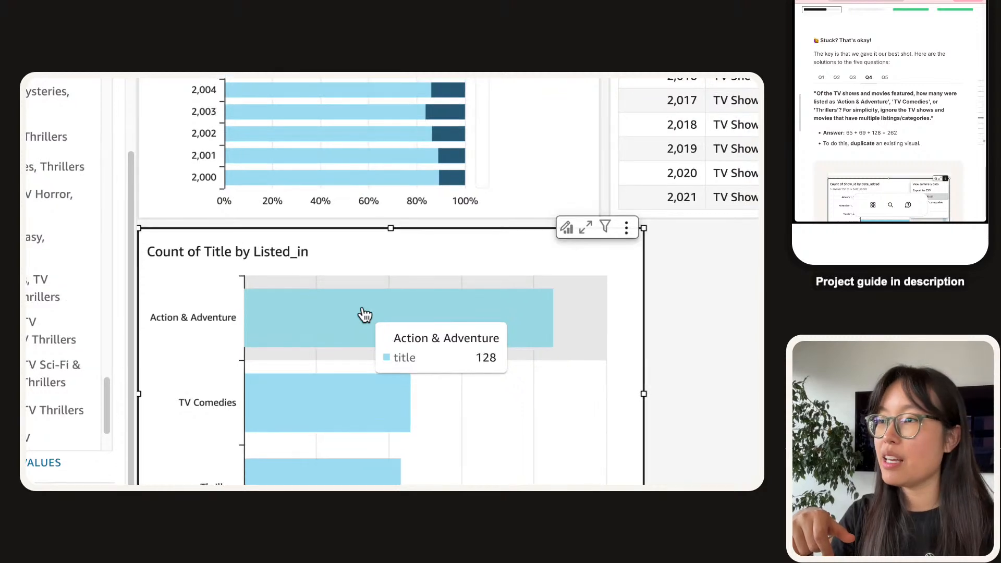
mouse_move(353, 311)
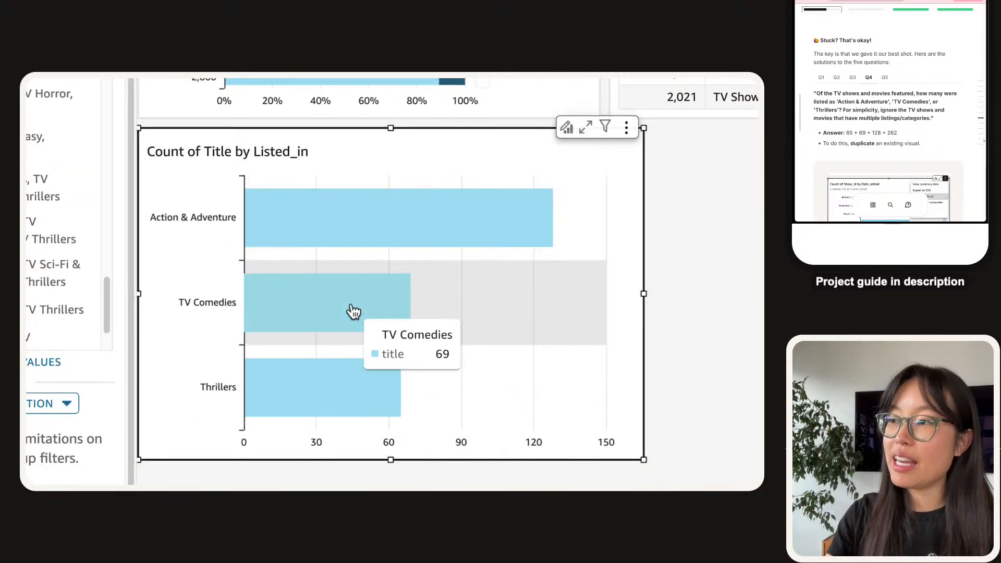
mouse_move(362, 380)
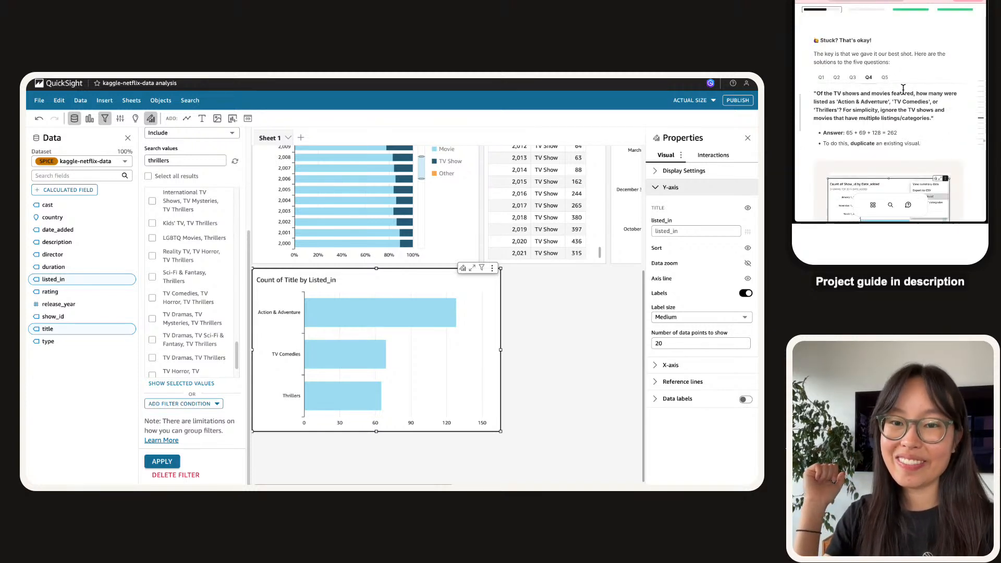
click(886, 79)
scroll(887, 79, down, 1)
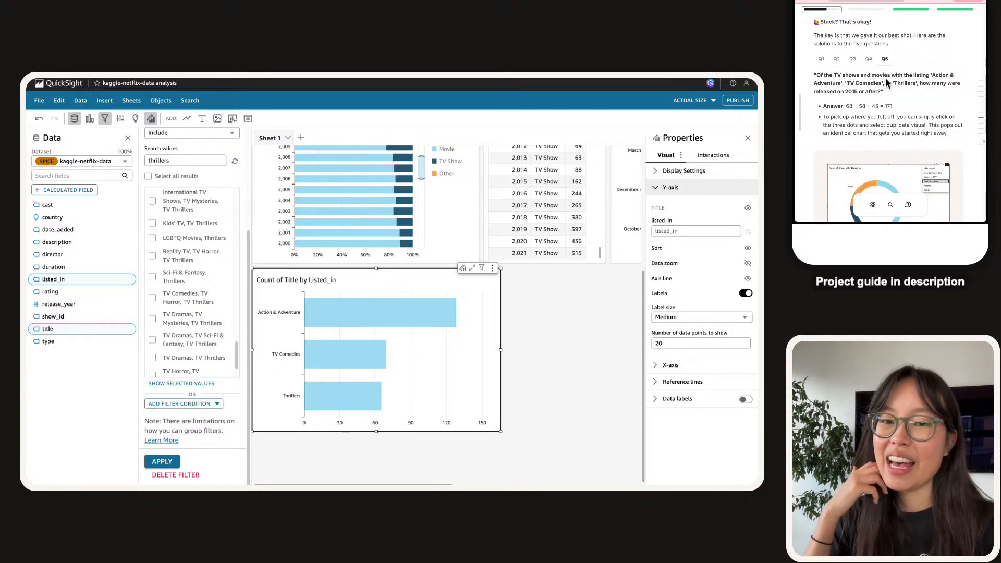
scroll(886, 78, down, 1)
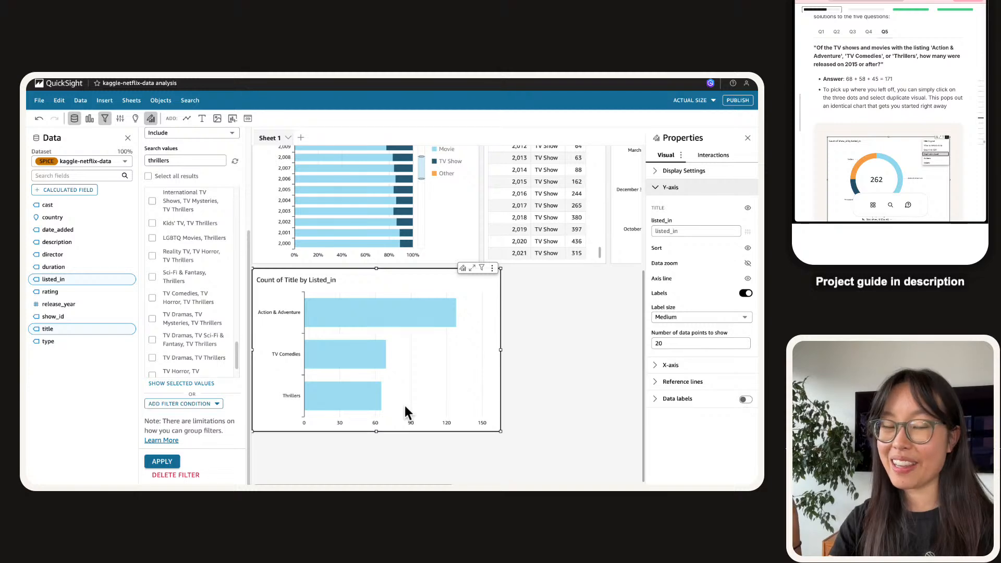
mouse_move(405, 407)
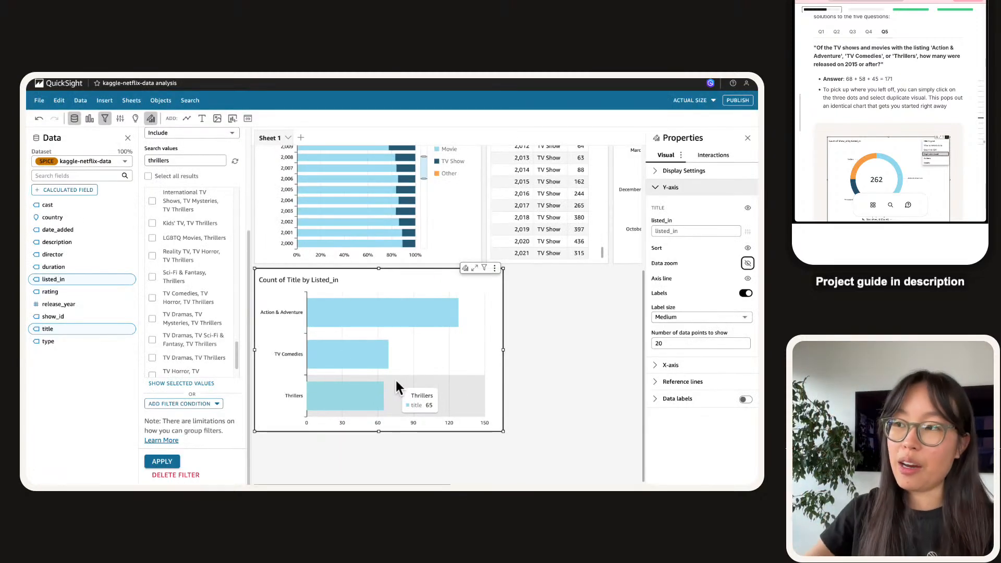
mouse_move(439, 298)
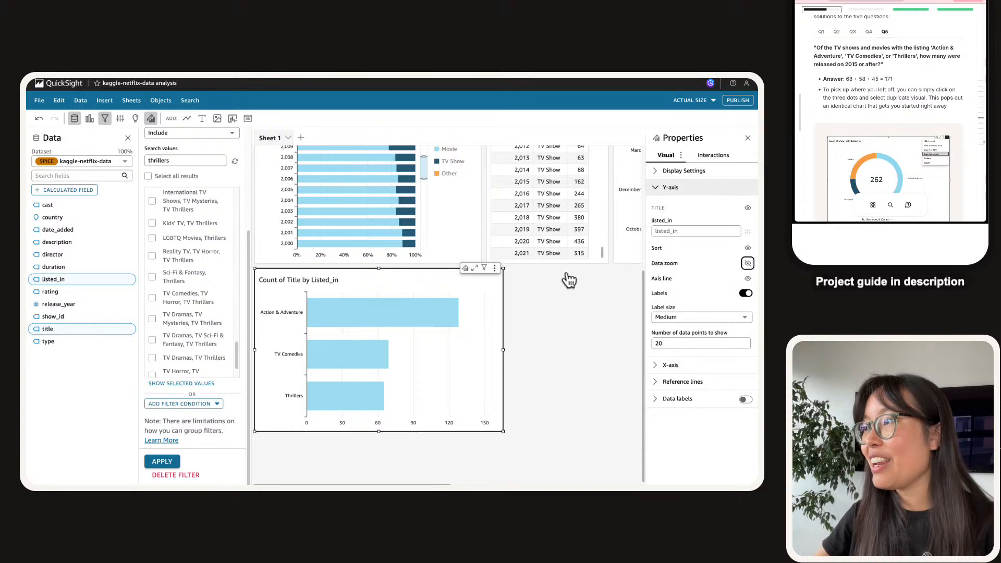
Duplicate the Listed_in chart and view the filters applied to it.
click(494, 269)
click(470, 305)
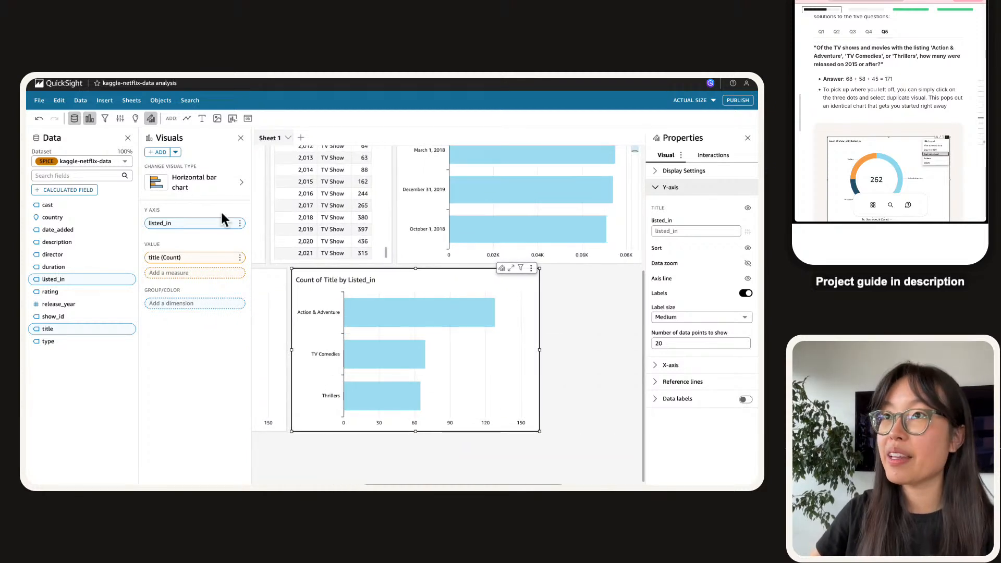
click(107, 116)
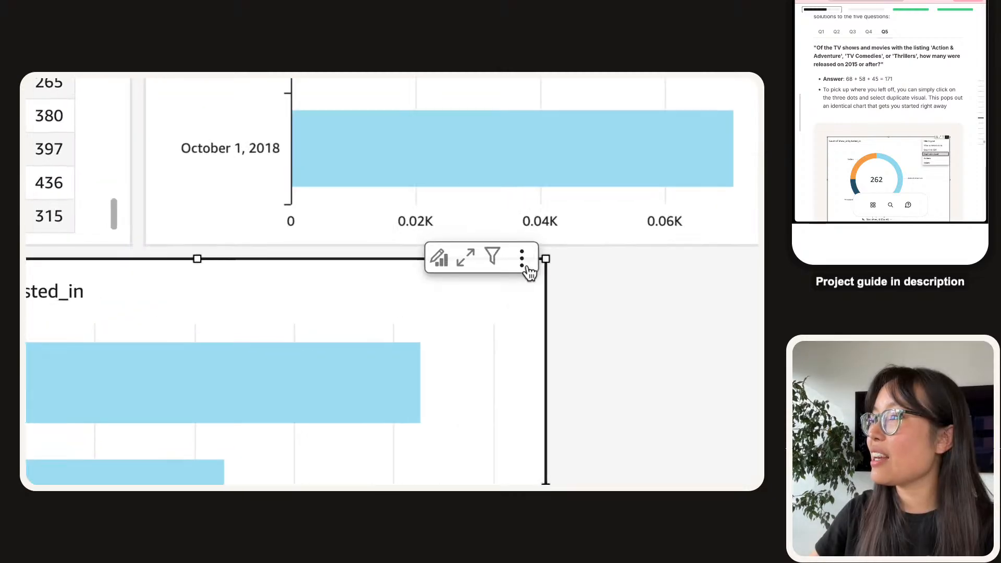
click(520, 267)
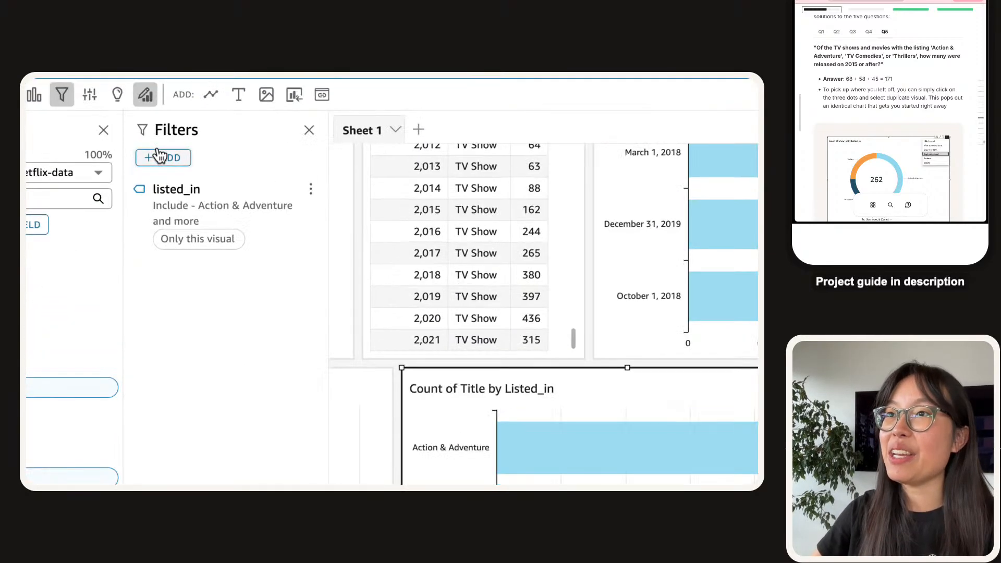
Add a release_year filter to the genre chart and clear all selected years.
click(162, 157)
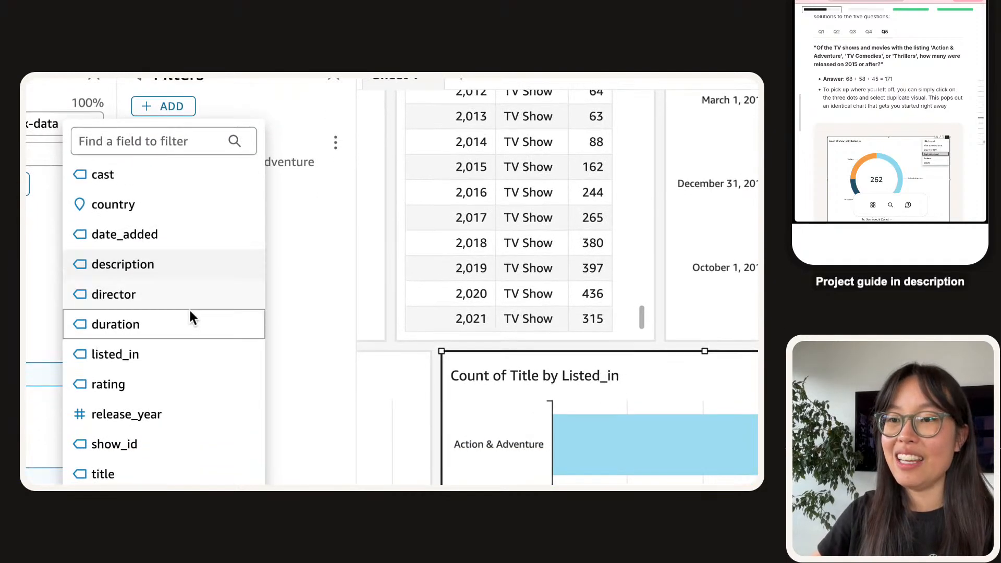
click(144, 412)
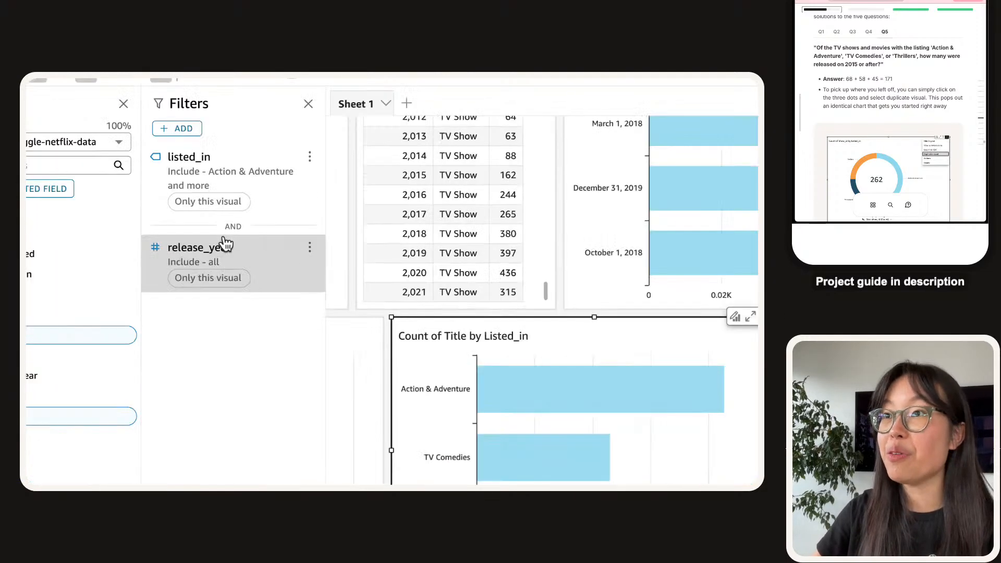
click(201, 233)
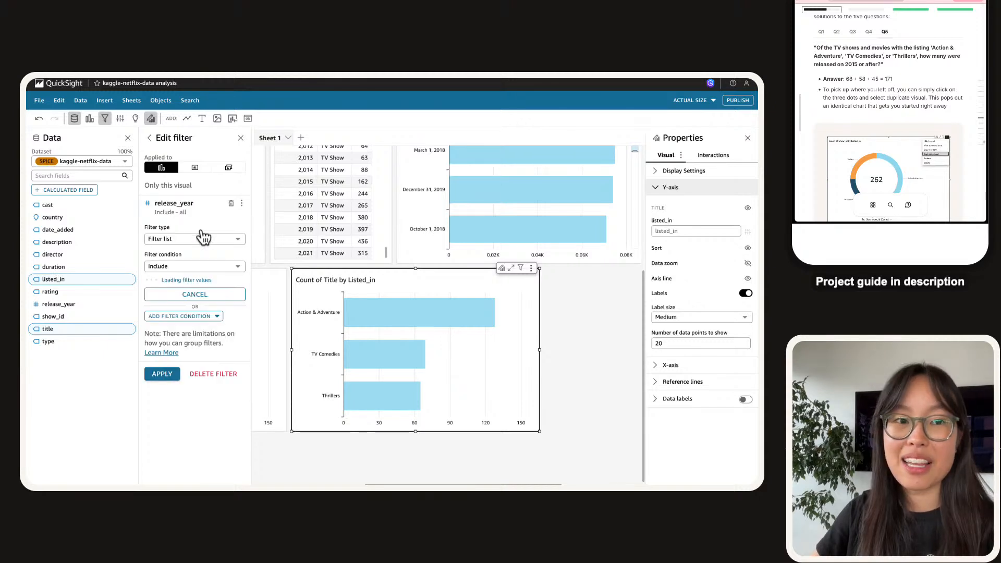
scroll(169, 250, down, 2)
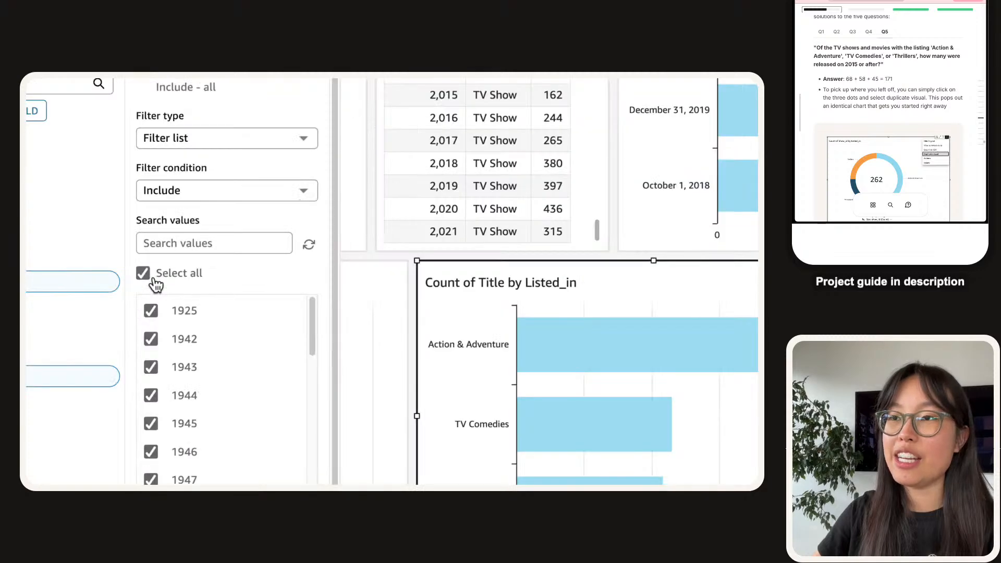
click(149, 276)
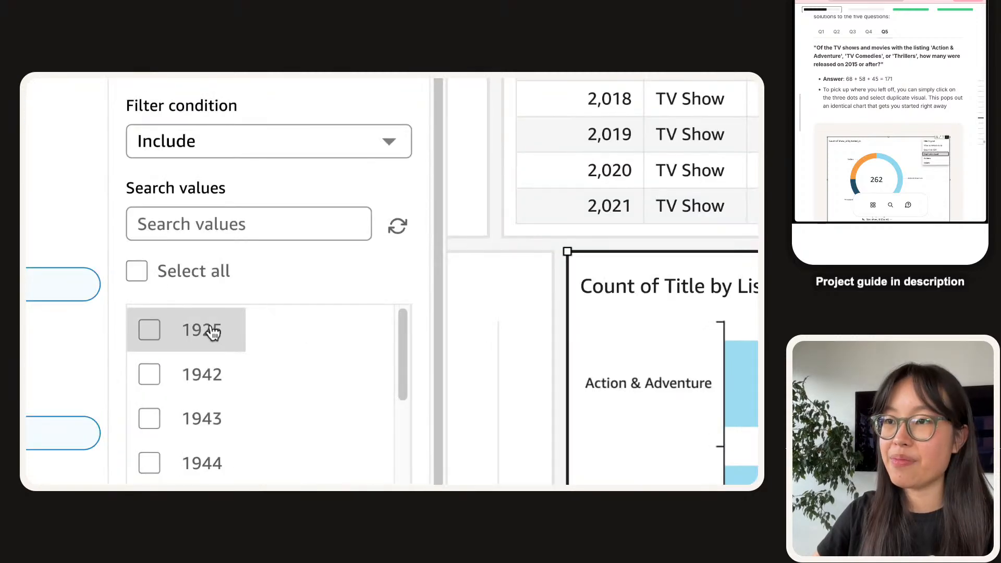
Include release years 2015 through 2021 and apply, bringing Action & Adventure to 68.
scroll(211, 334, down, 10)
scroll(207, 337, down, 8)
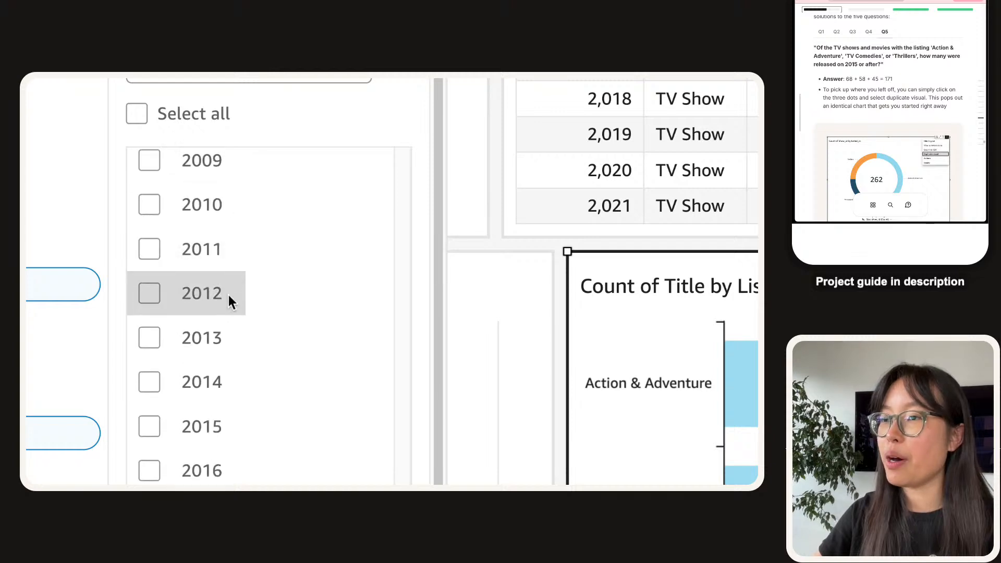
scroll(224, 313, down, 6)
scroll(199, 242, down, 1)
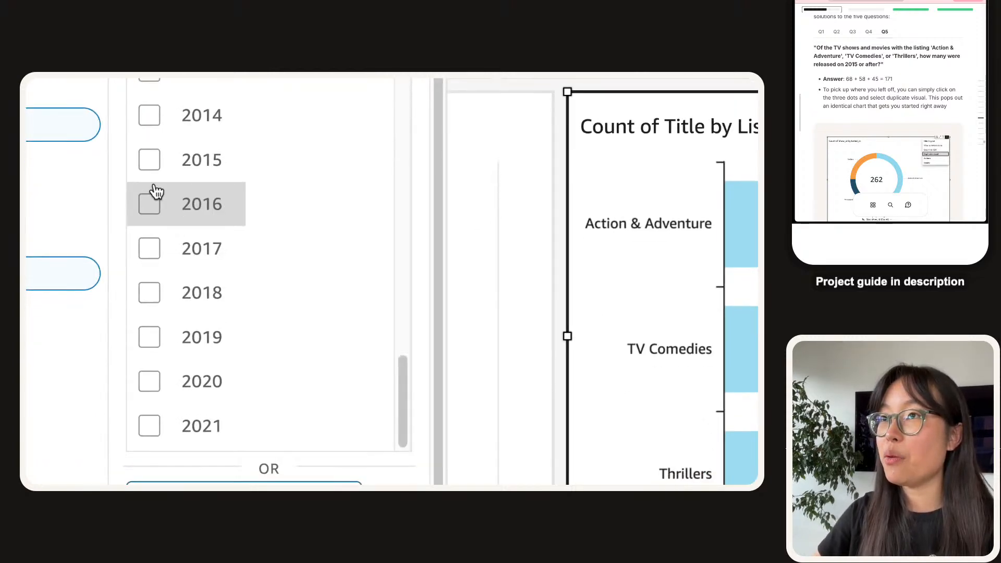
click(149, 162)
click(148, 205)
click(155, 261)
click(148, 303)
click(149, 341)
click(147, 424)
click(151, 381)
scroll(184, 407, down, 1)
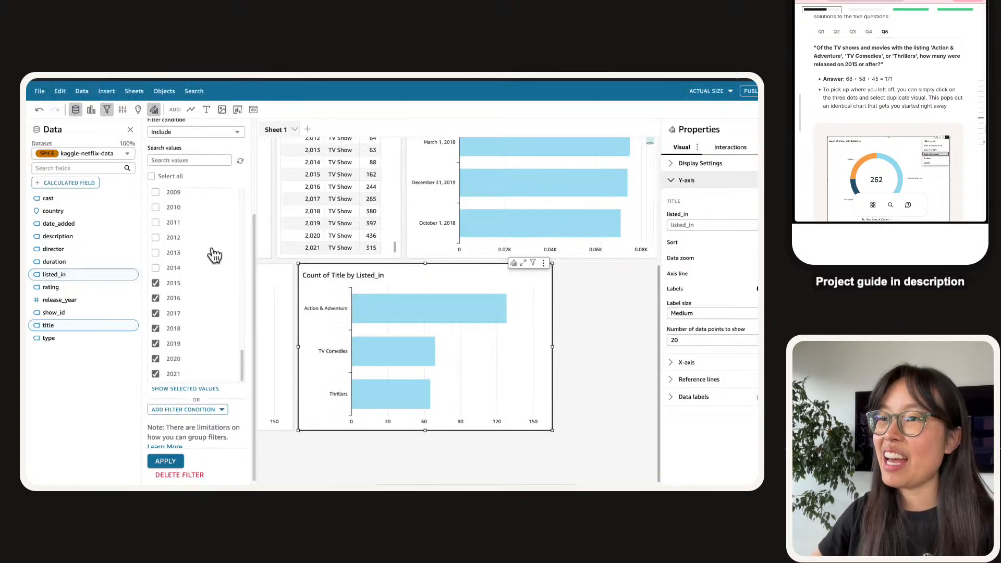
scroll(190, 365, down, 1)
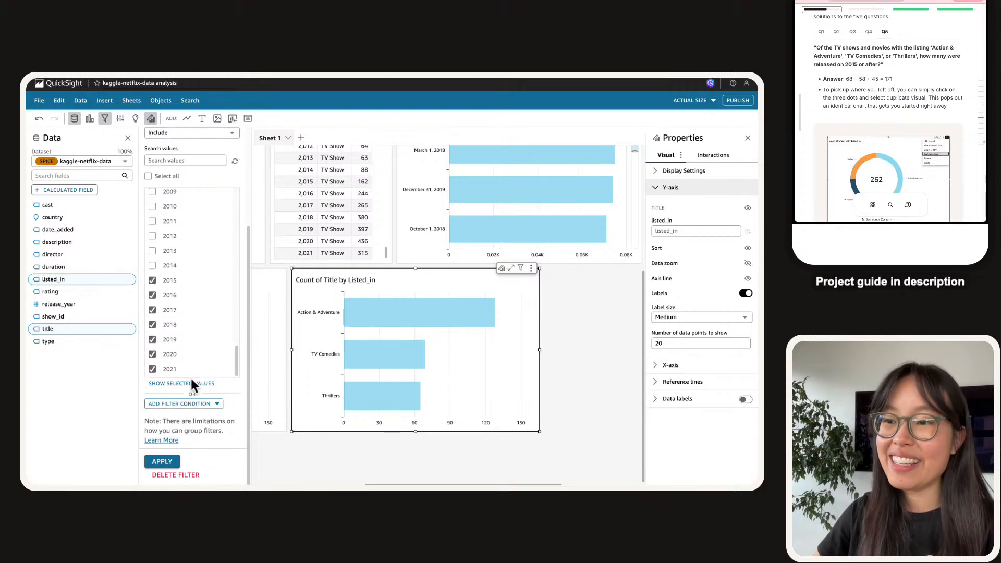
click(168, 464)
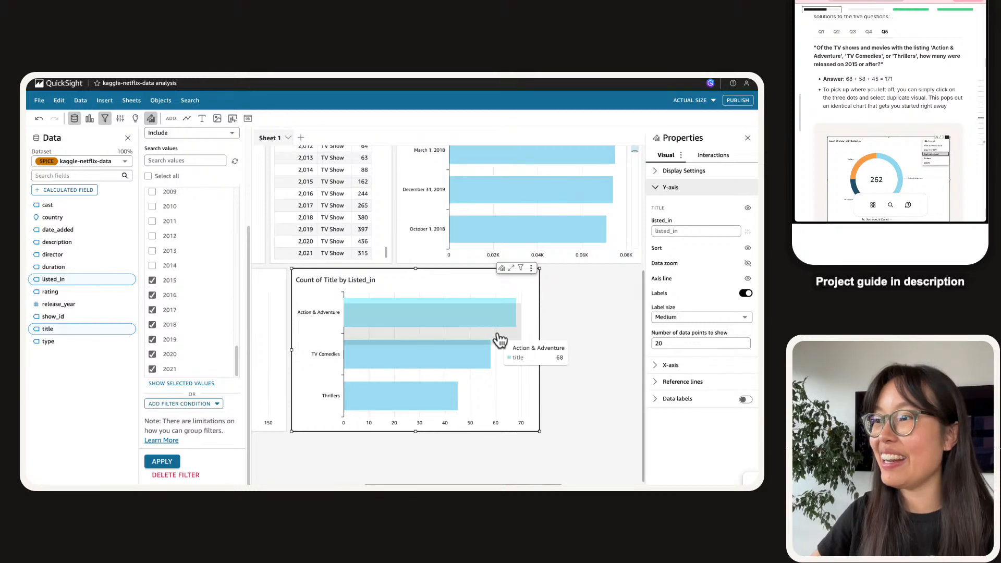
scroll(166, 174, up, 1)
scroll(165, 174, up, 3)
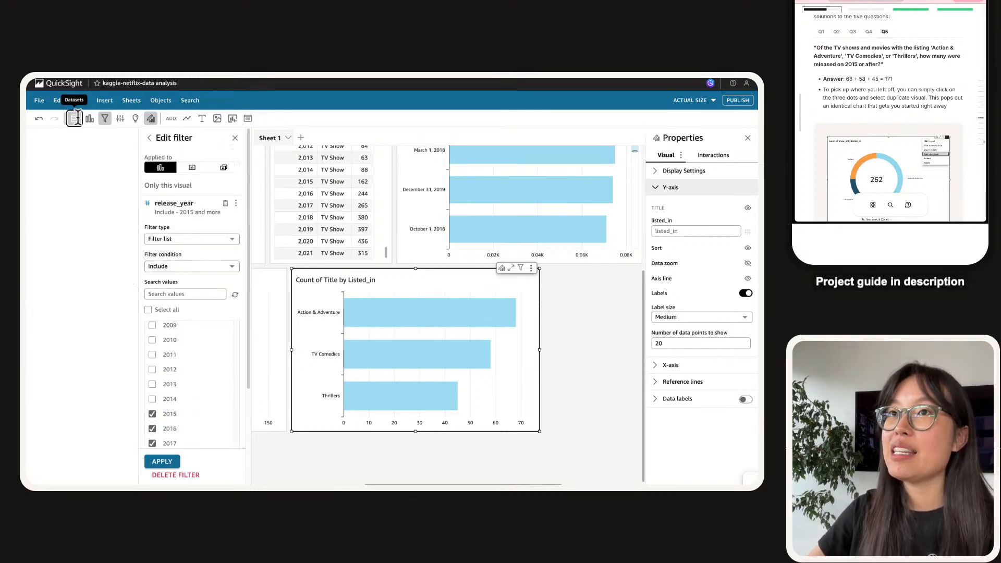
Convert the filtered Listed_in chart to a donut chart of 171 titles and hide its legend.
click(75, 119)
click(76, 120)
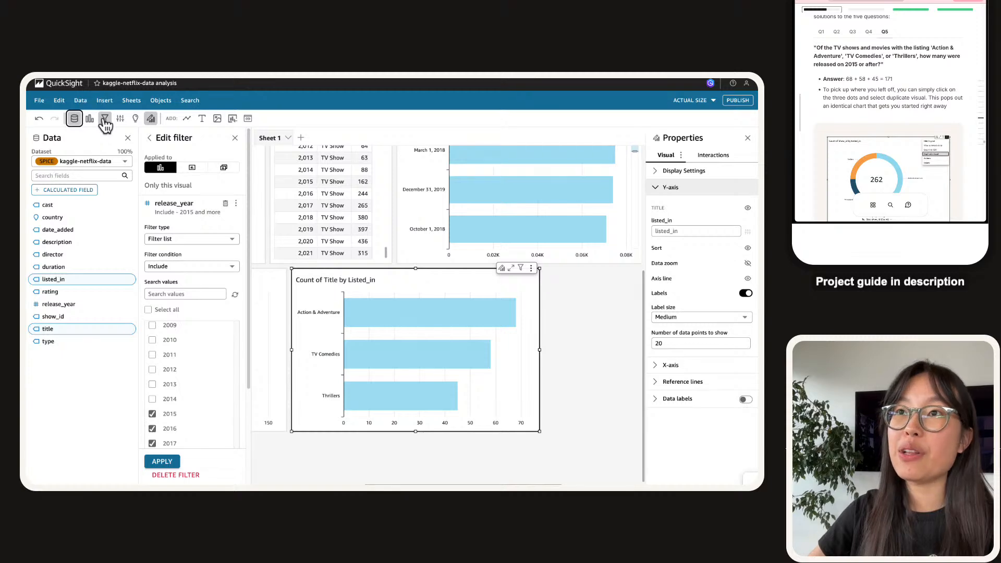
click(87, 124)
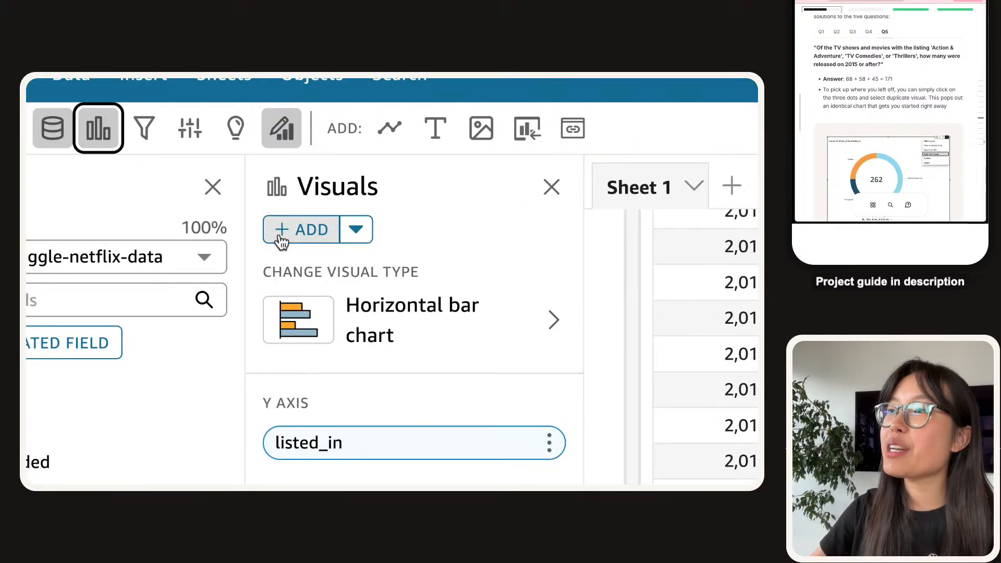
click(418, 321)
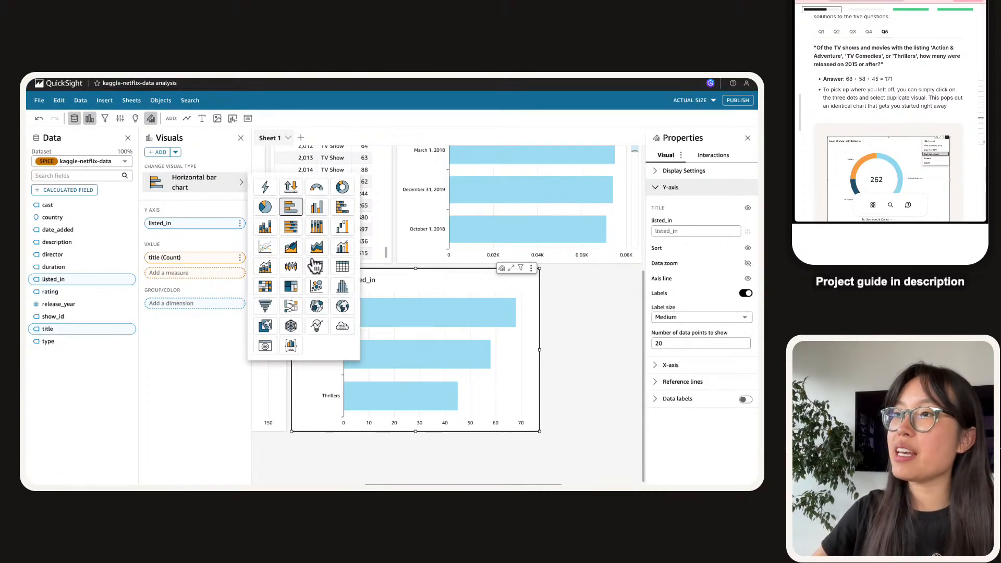
click(342, 188)
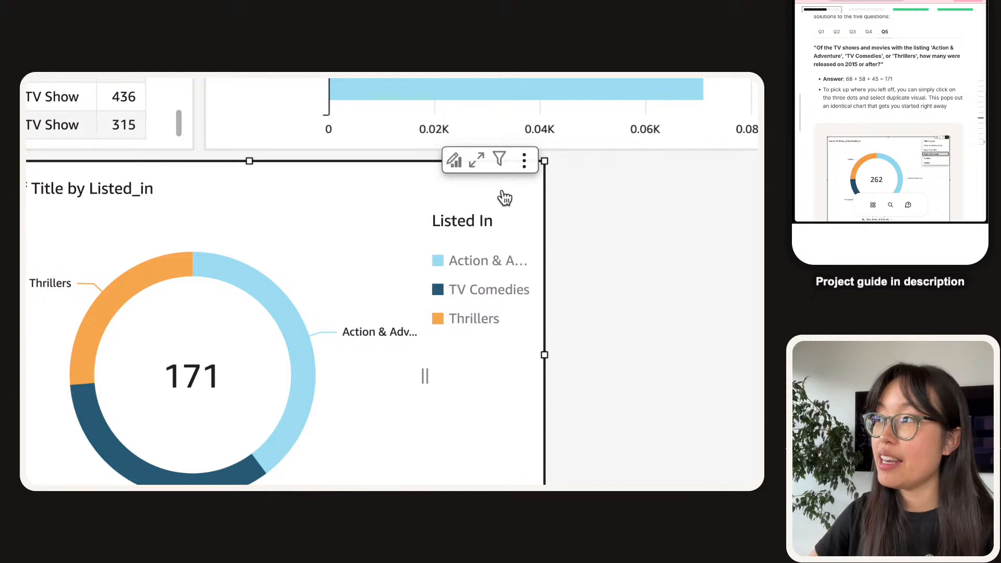
click(524, 161)
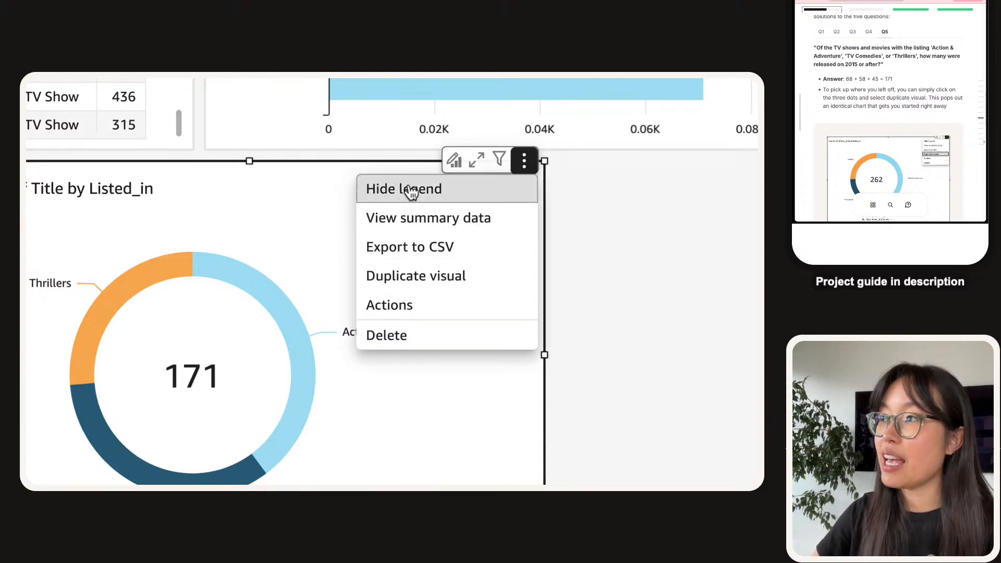
click(416, 200)
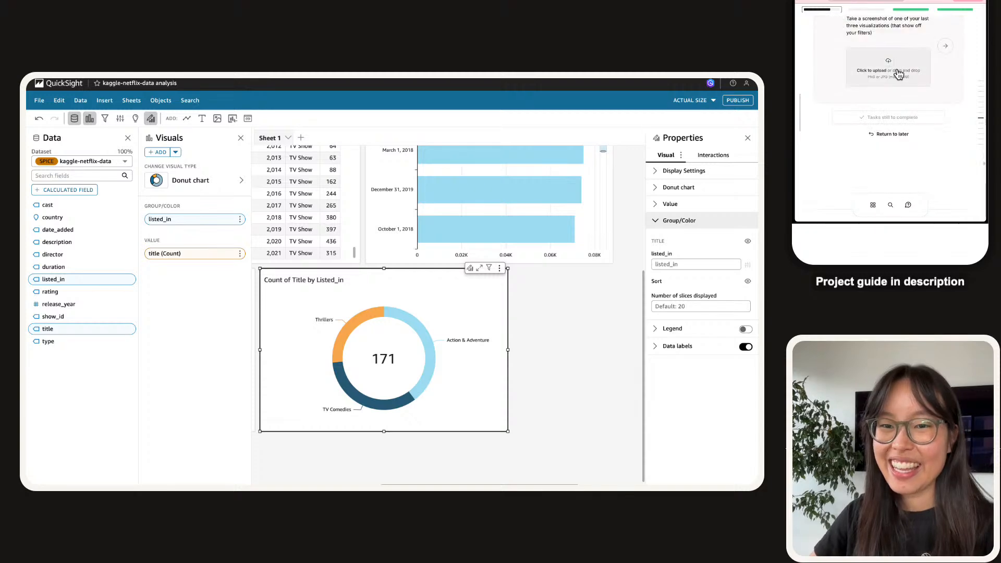
scroll(412, 297, left, 5)
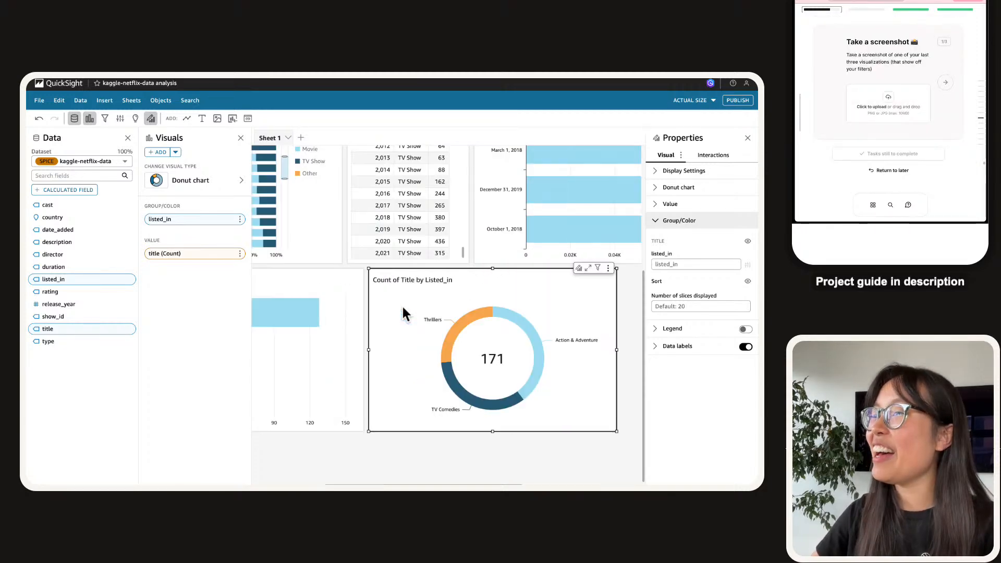
scroll(403, 307, right, 8)
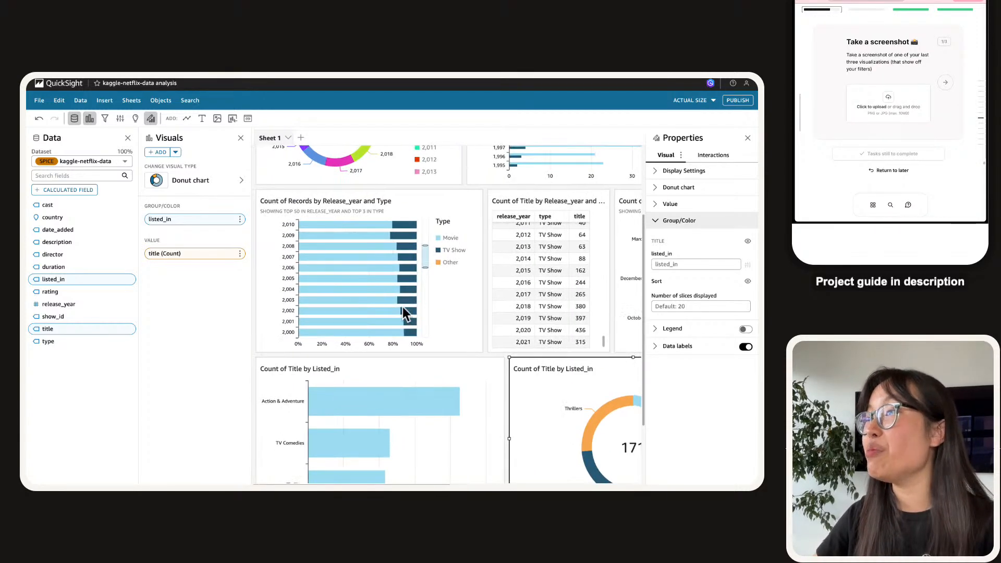
click(403, 307)
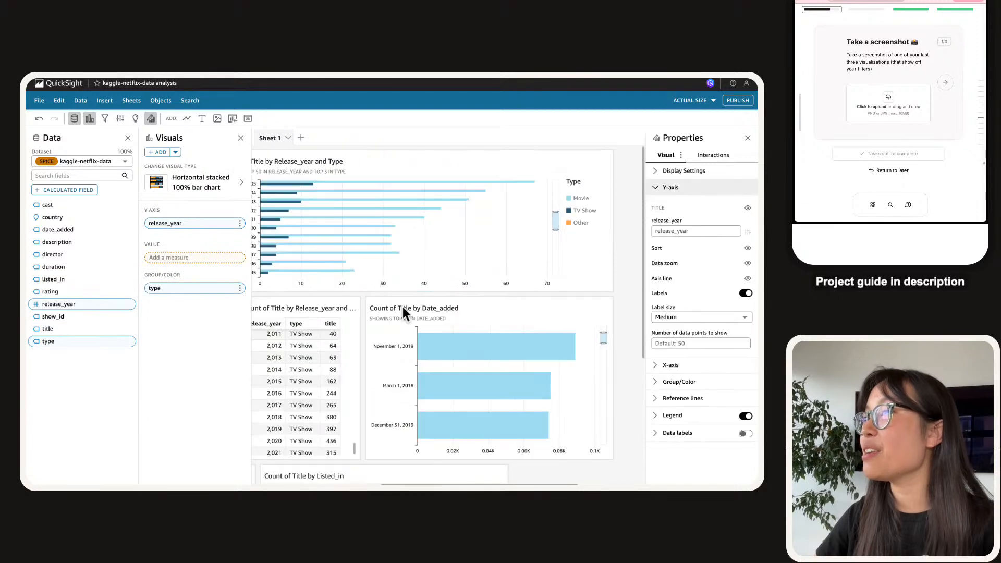
scroll(403, 306, down, 1)
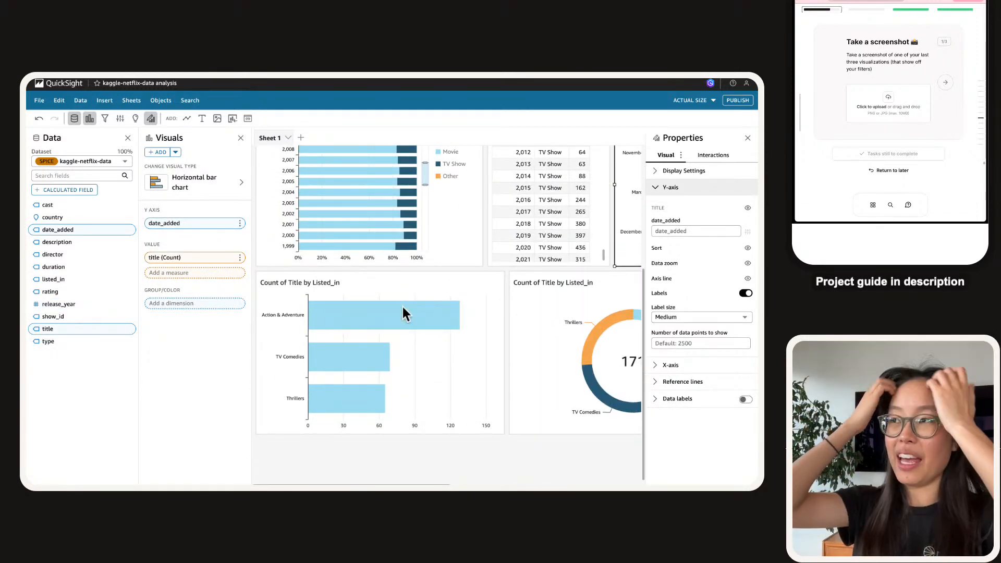
scroll(403, 307, up, 5)
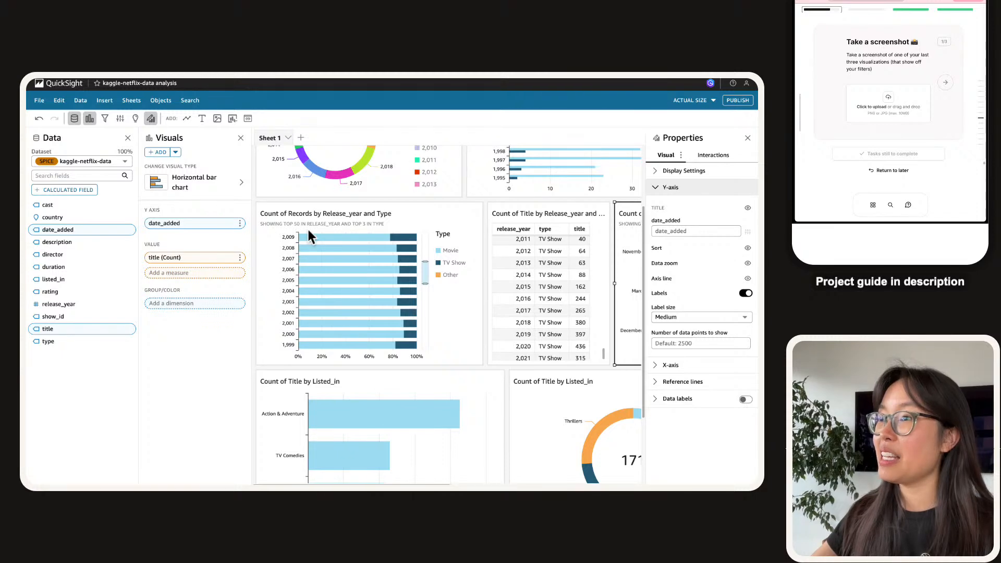
scroll(346, 299, up, 2)
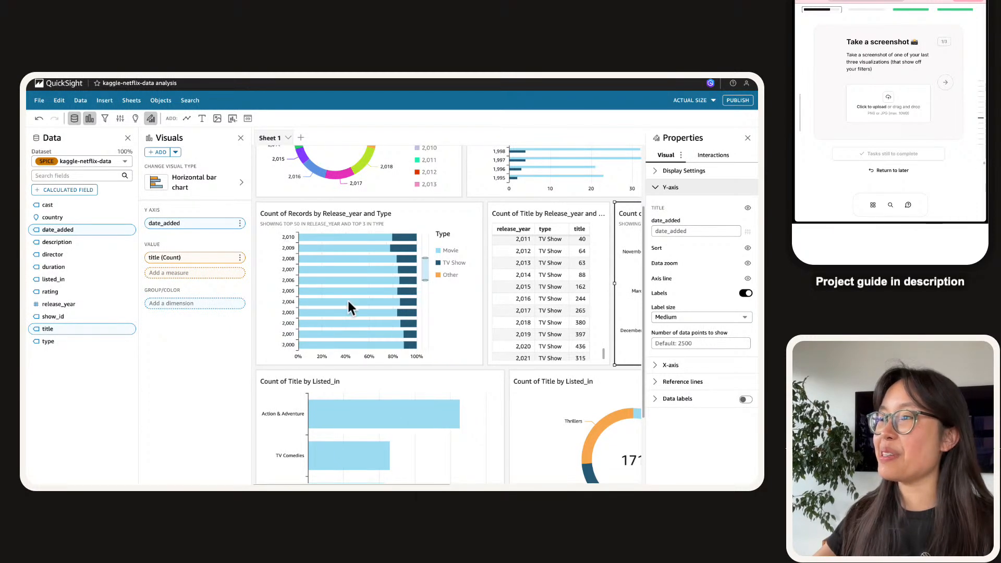
scroll(346, 299, up, 4)
scroll(346, 298, up, 5)
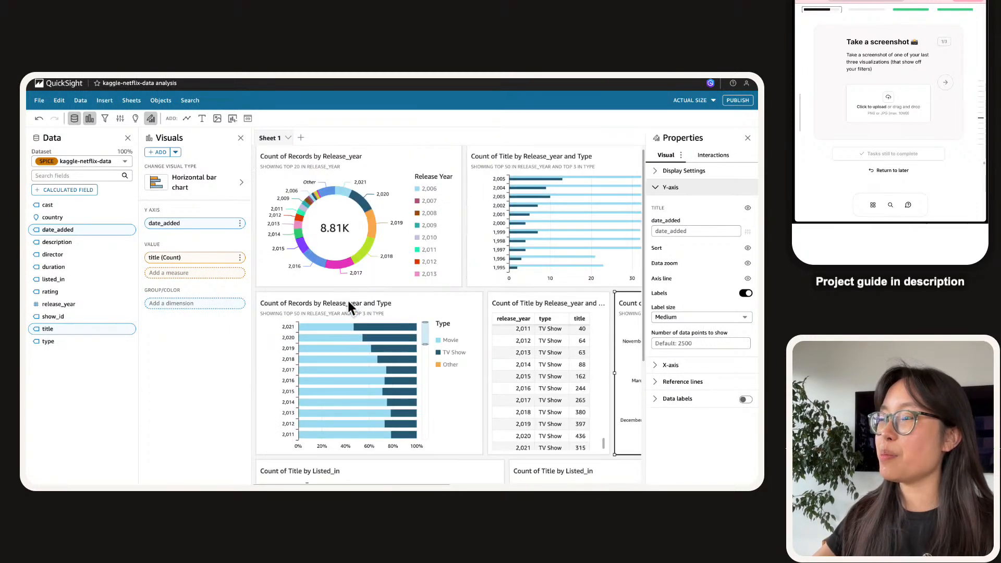
click(349, 303)
scroll(352, 187, down, 4)
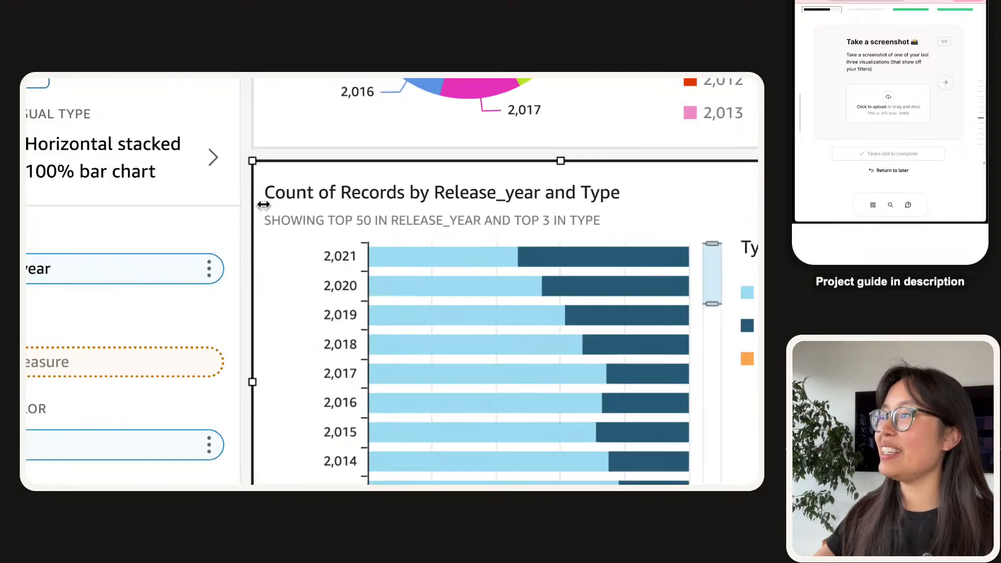
scroll(264, 204, down, 3)
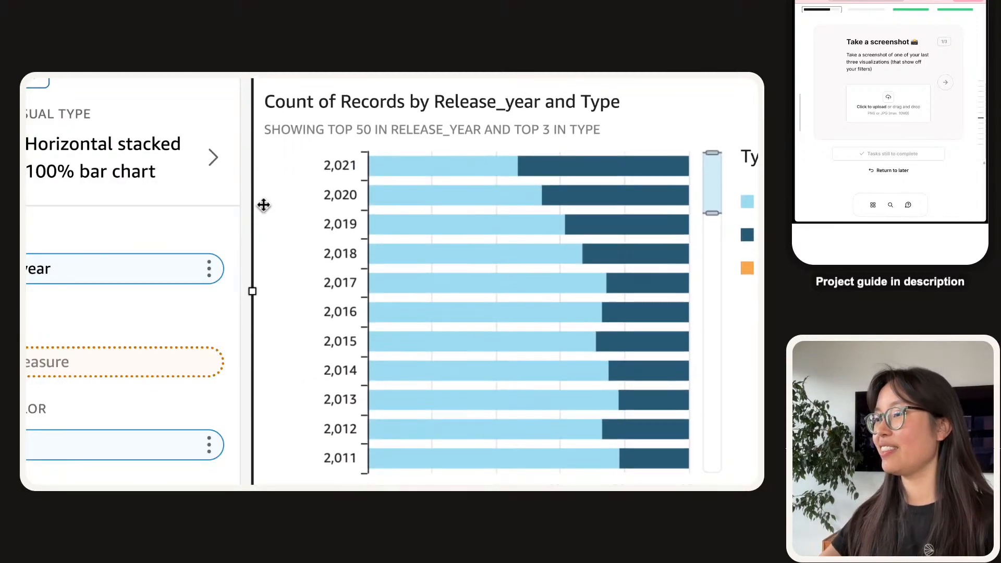
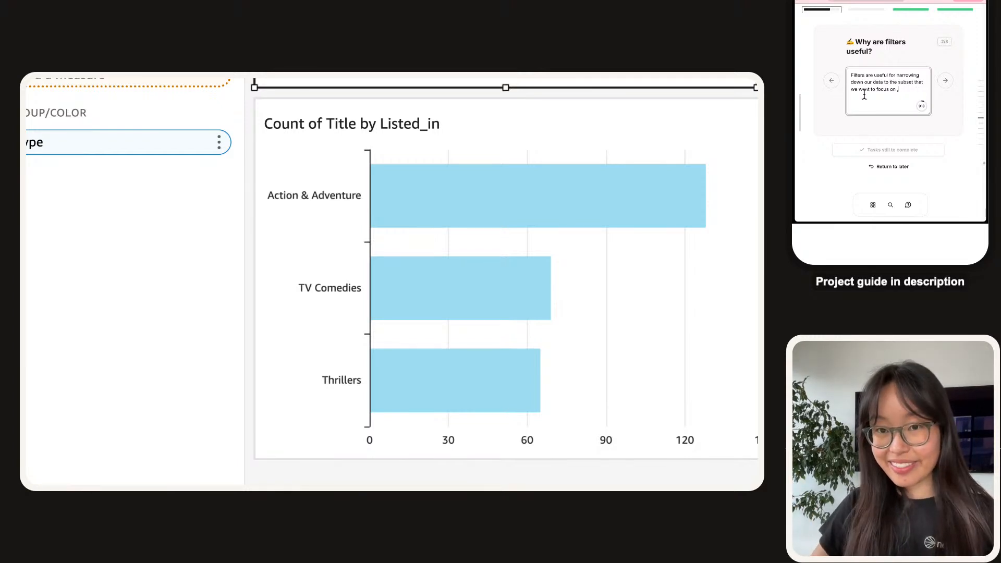
Finish the filters answer about focusing on specific categories, then advance to the next reflection question.
key(BackSpace)
key(BackSpace)
key(BackSpace)
key(BackSpace)
key(BackSpace)
text(, and in thi)
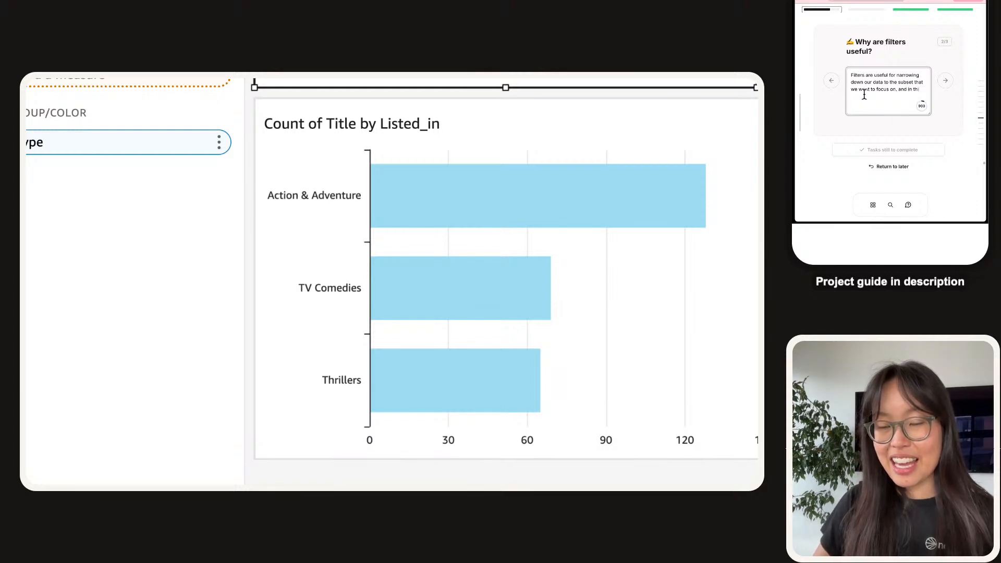
text(s case, we could use)
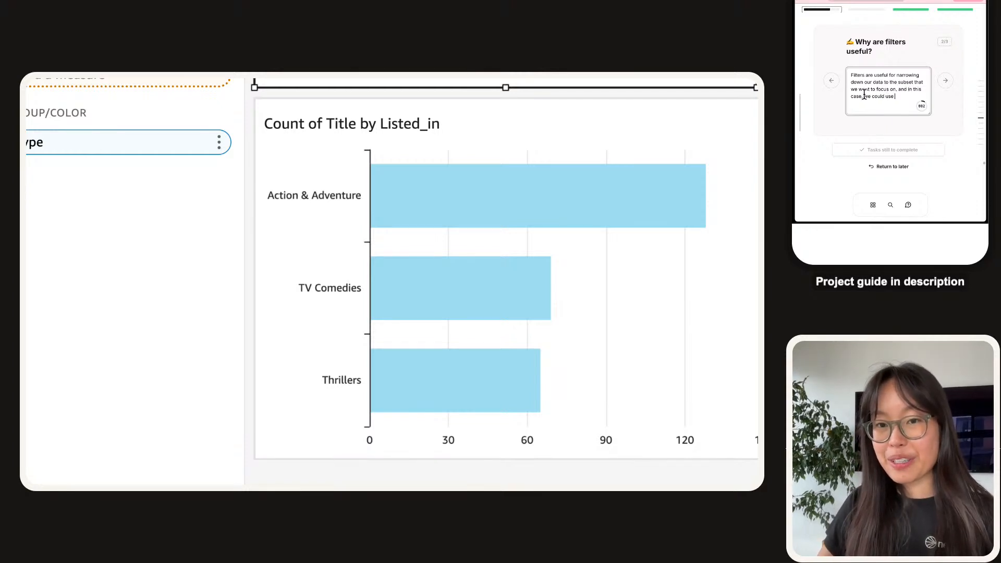
text( filters to focu)
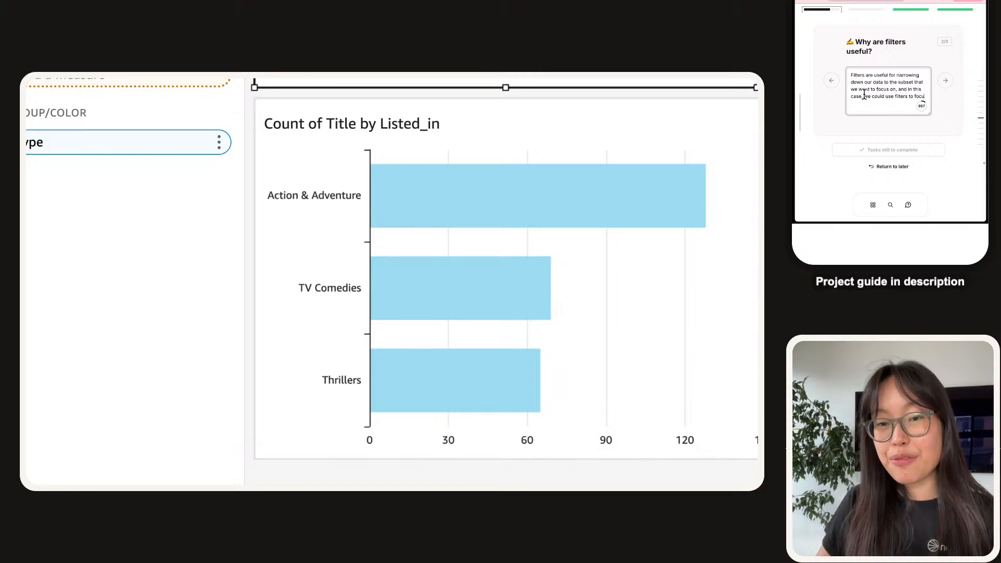
text(s n on the)
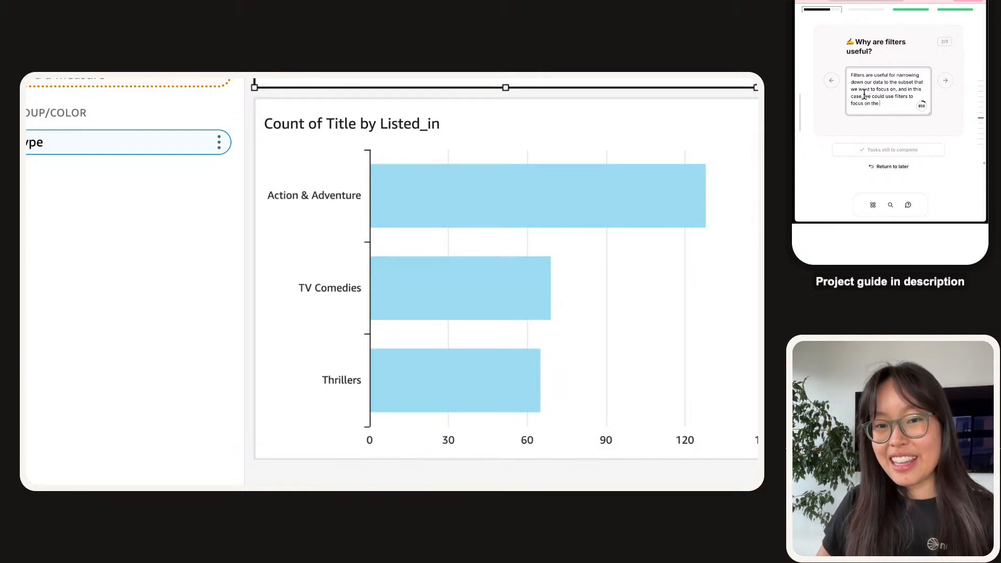
text( specific cate)
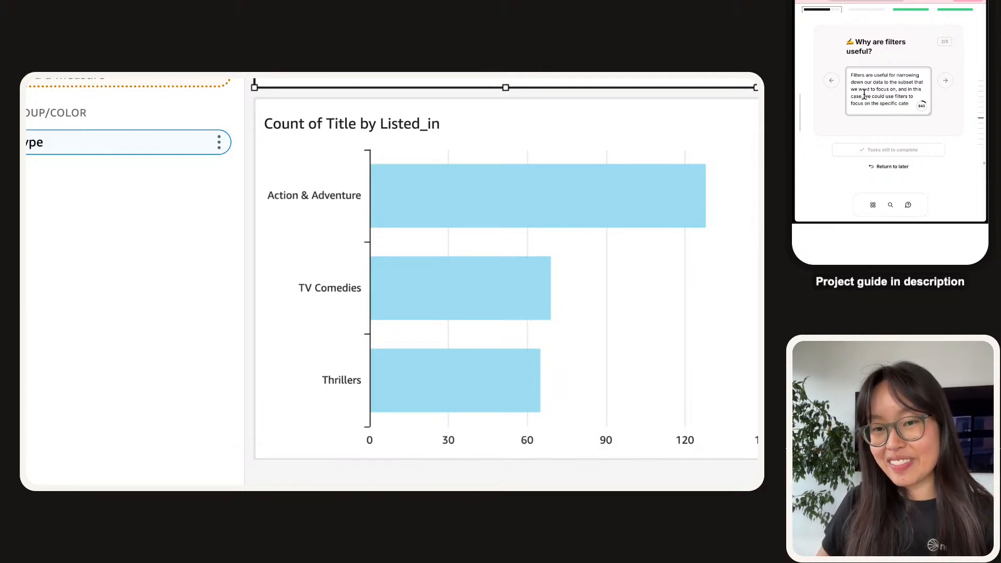
text(gories that wea want to analyz)
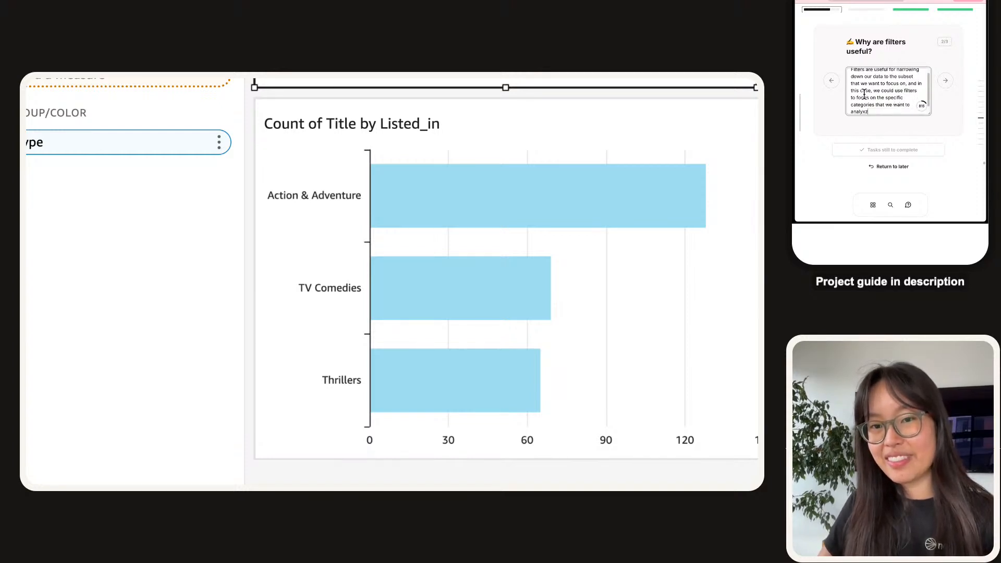
text(e! We)
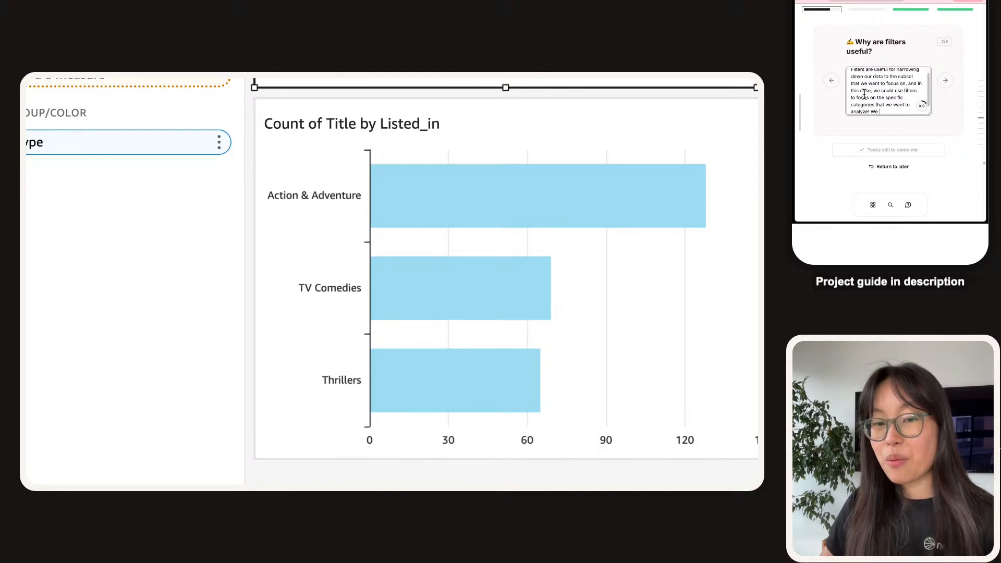
text( also used)
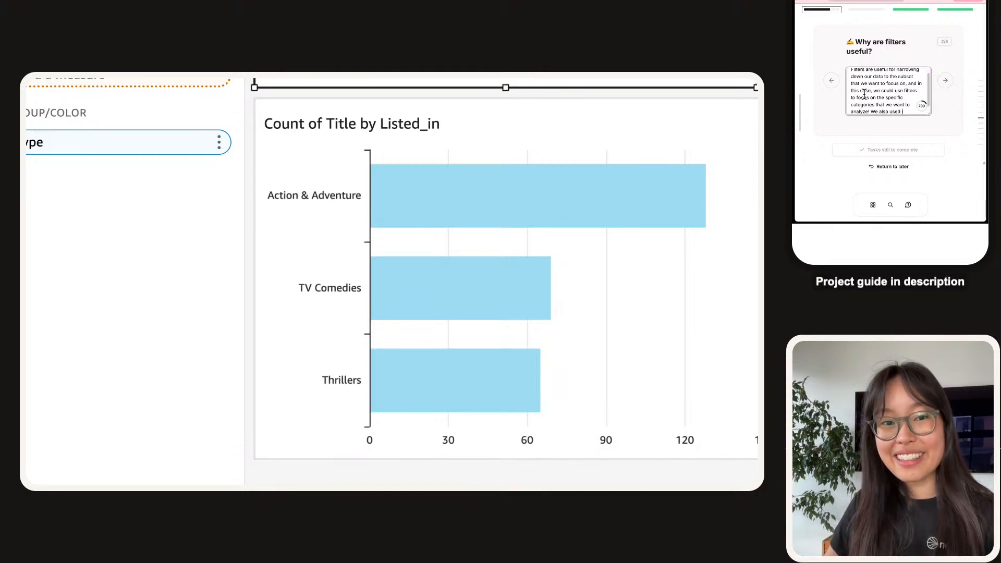
text( filters )
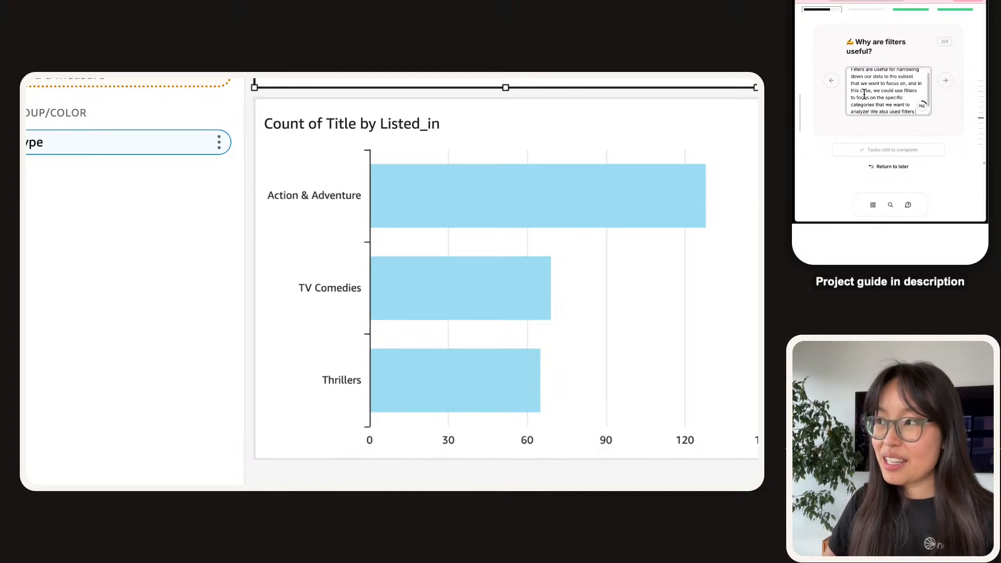
text(to only)
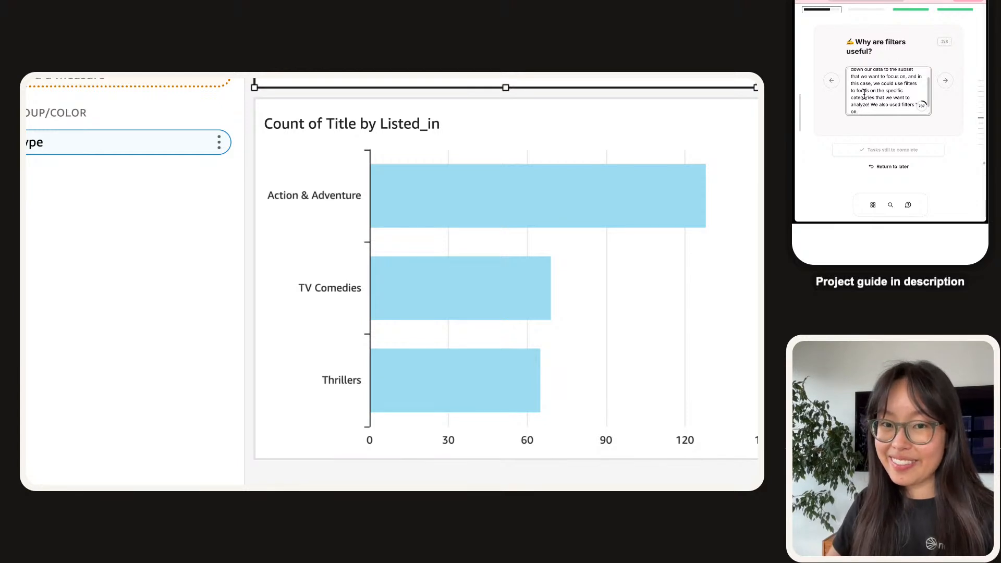
text( look at)
text( contnet)
text(nt with a release)
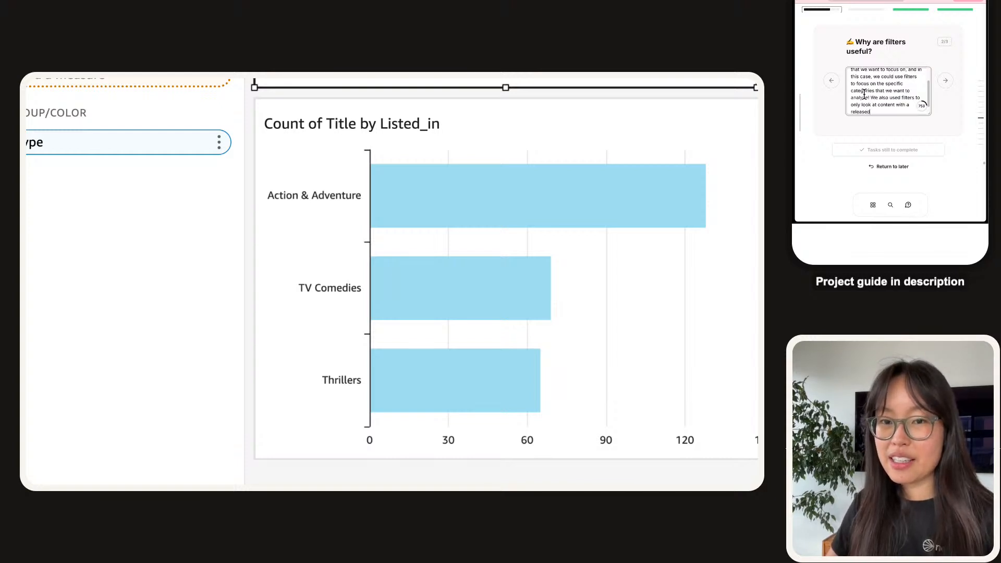
text(d_on)
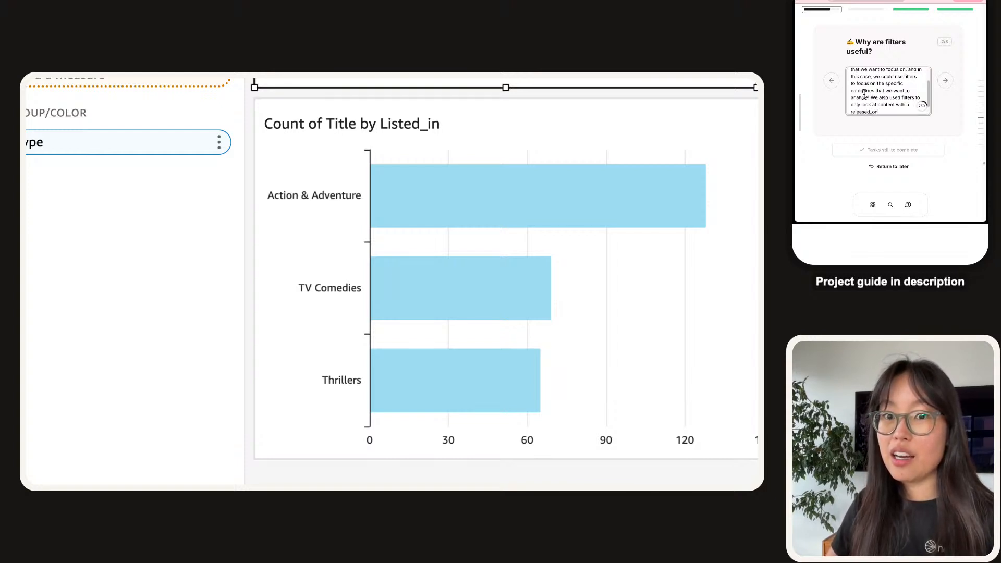
key(BackSpace)
key(BackSpace)
key(BackSpace)
key(BackSpace)
text( data )
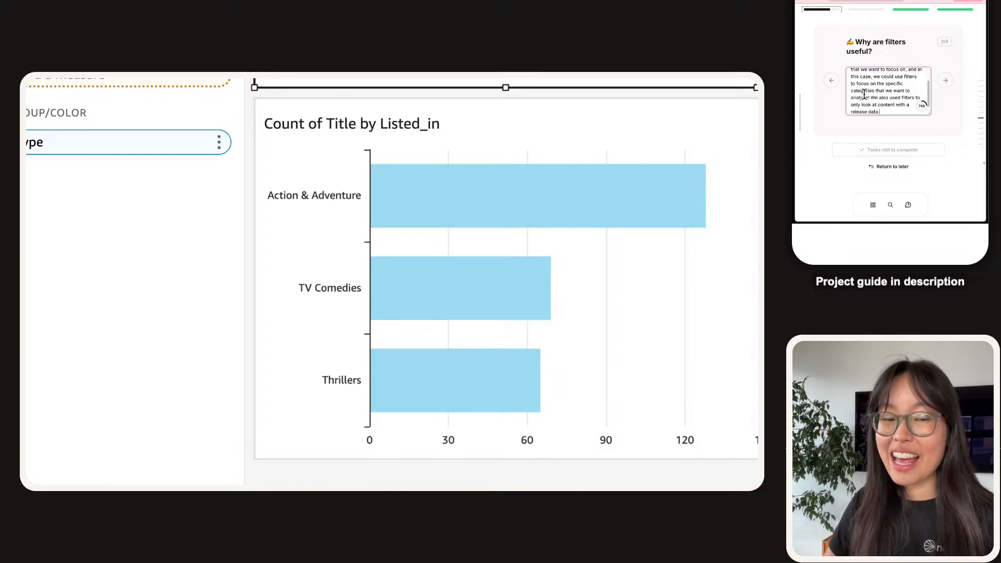
text(fr)
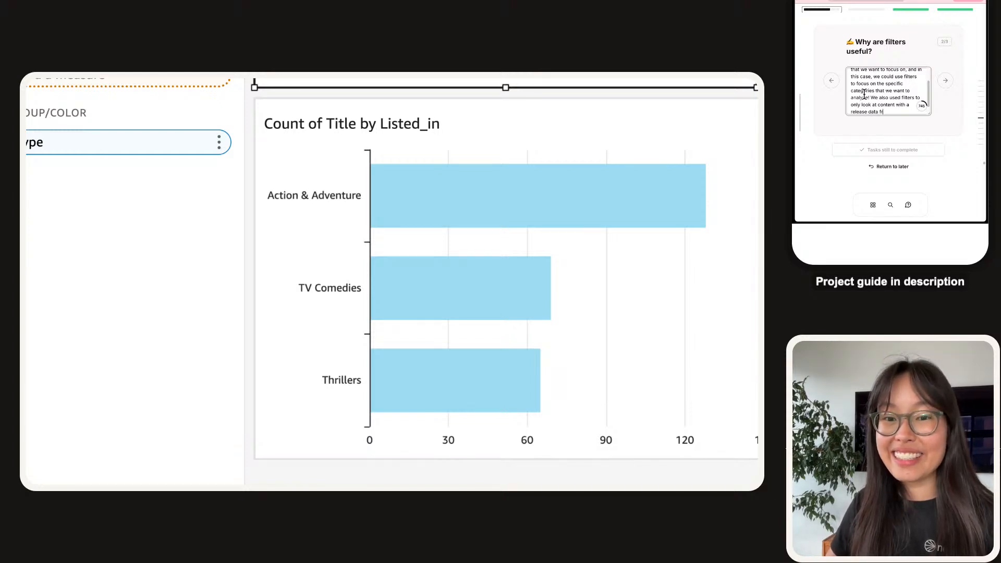
text(moom 2015 and beyond.)
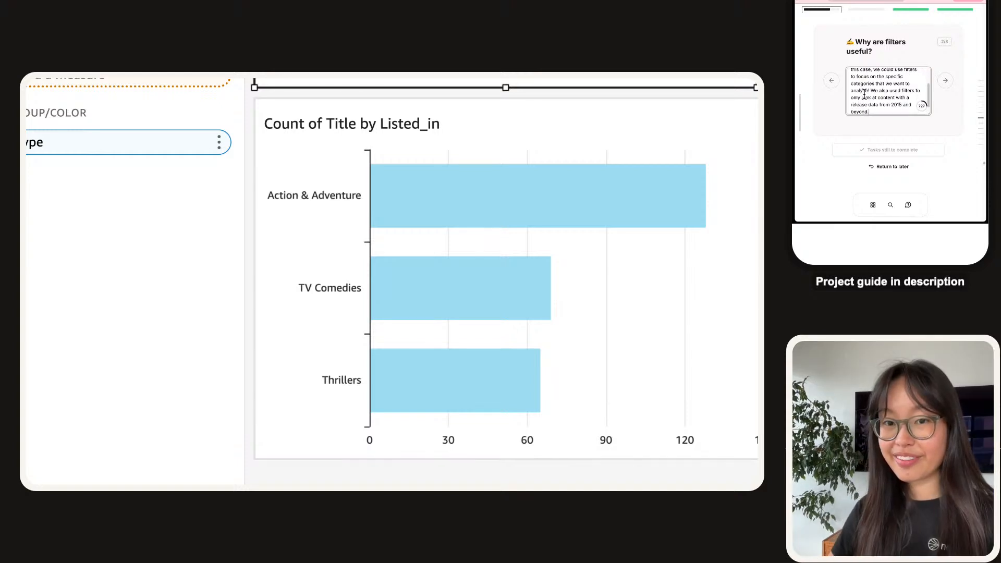
click(945, 80)
Start the visualization answer: shows/movies in three categories, action and adventure, TV comedies and thrillers.
click(915, 92)
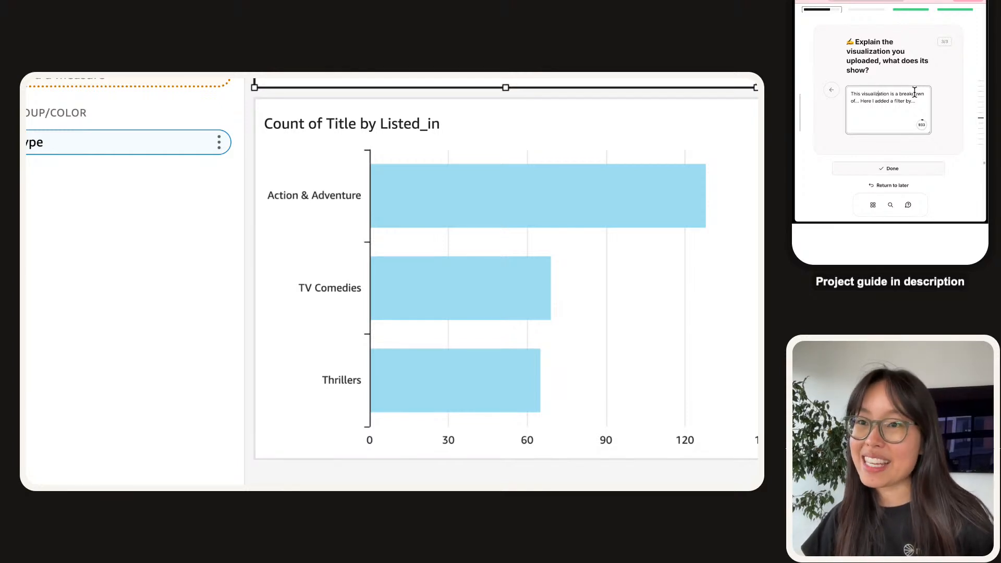
key(BackSpace)
key(BackSpace)
key(BackSpace)
text(Tv)
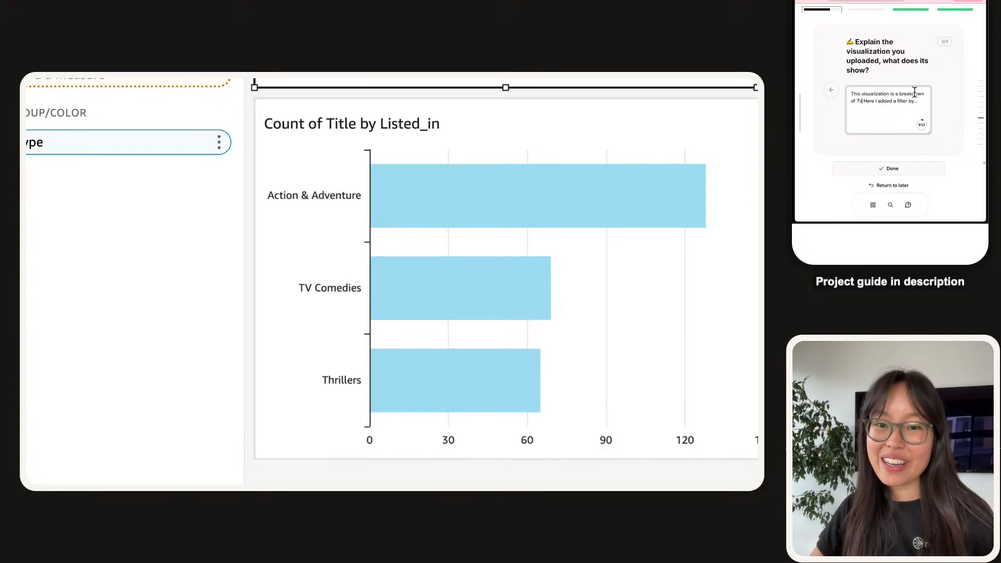
text(/so)
key(BackSpace)
key(BackSpace)
key(BackSpace)
text(shows/movies that belong)
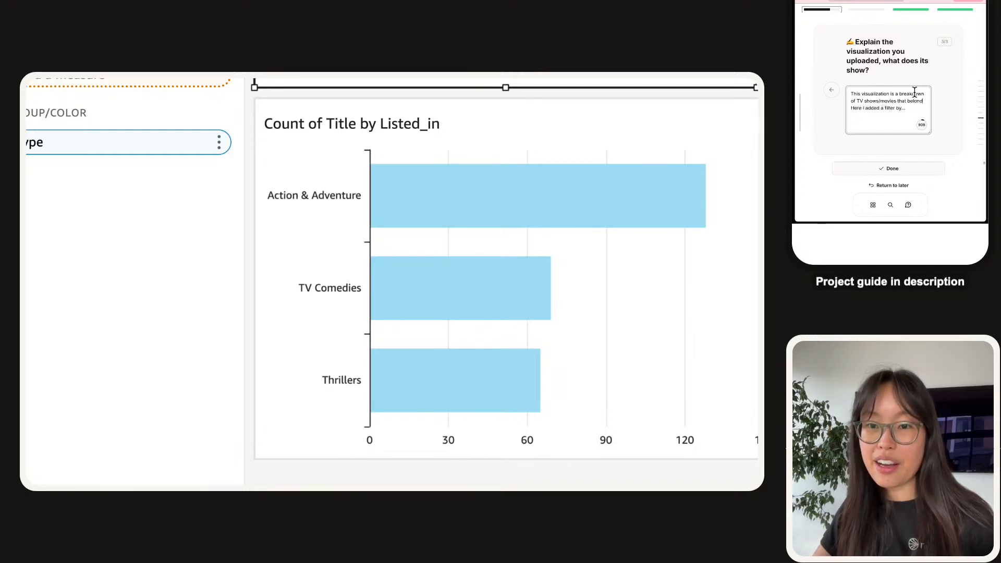
text( in one of three )
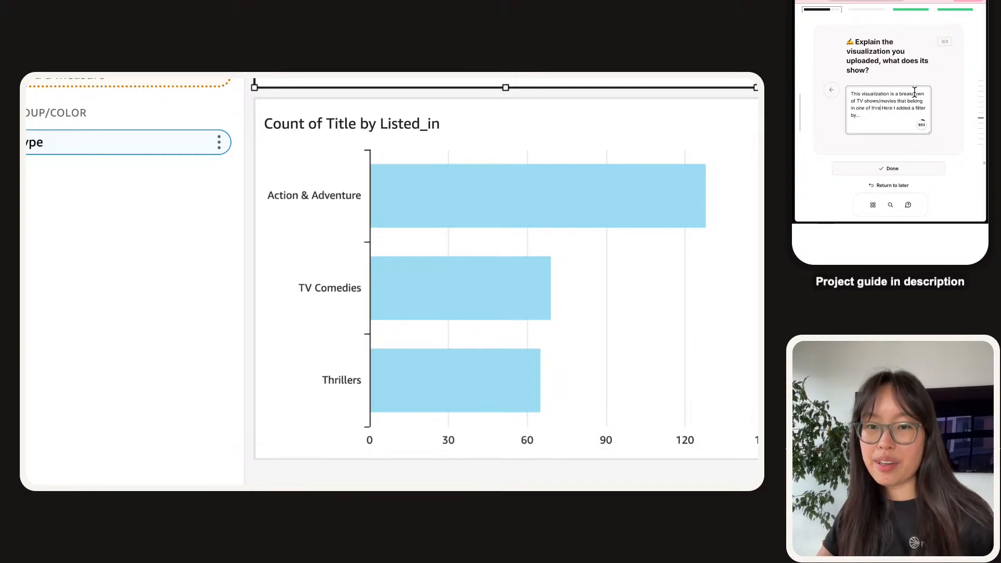
text(ca)
text(tegories.)
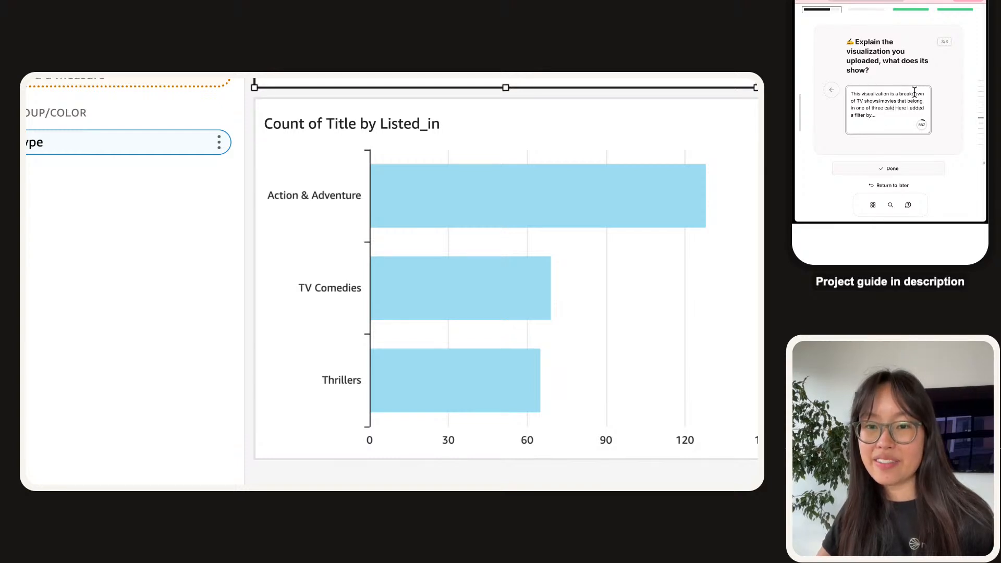
key(BackSpace)
key(BackSpace)
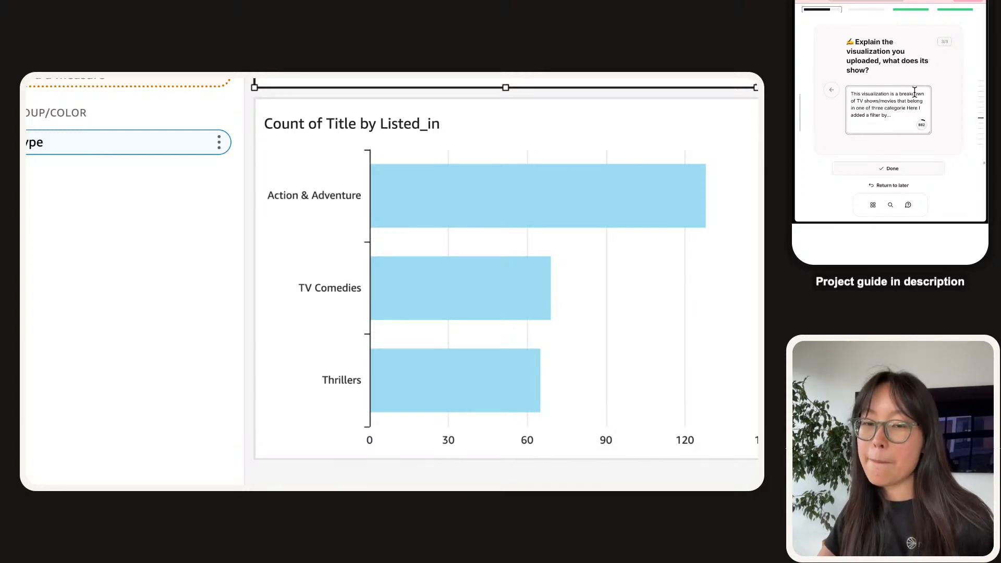
text(- action and ad)
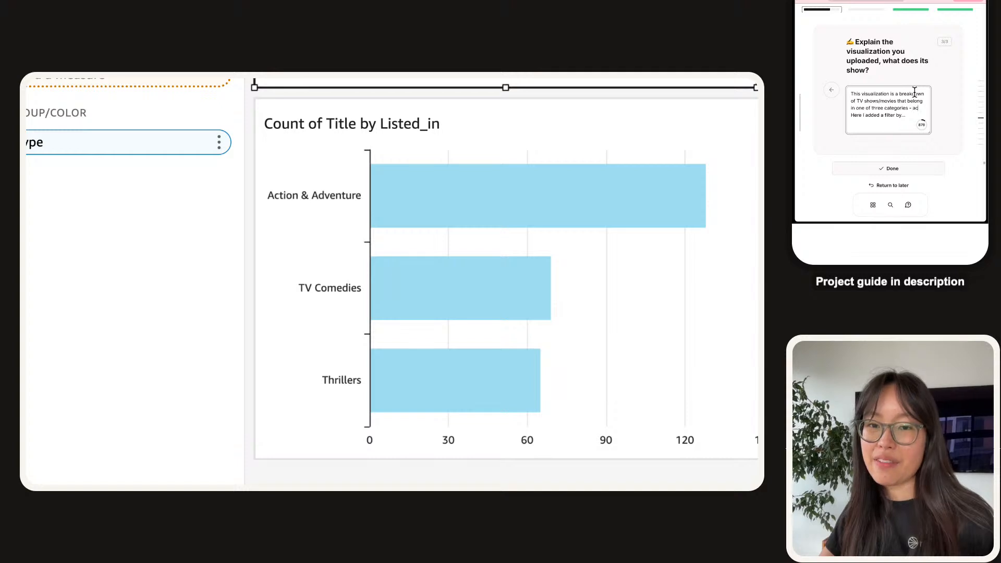
text(venture, )
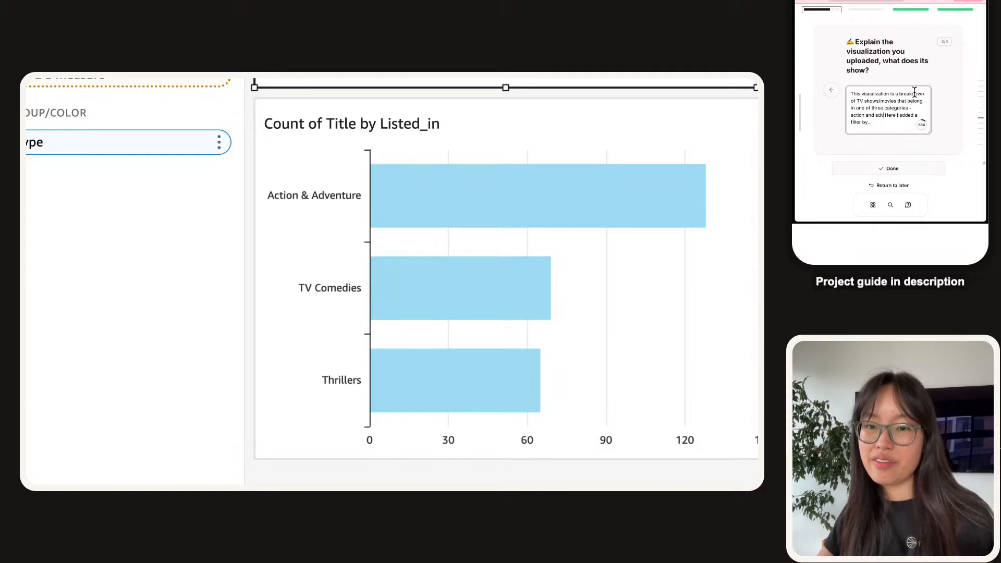
text(tv comedie)
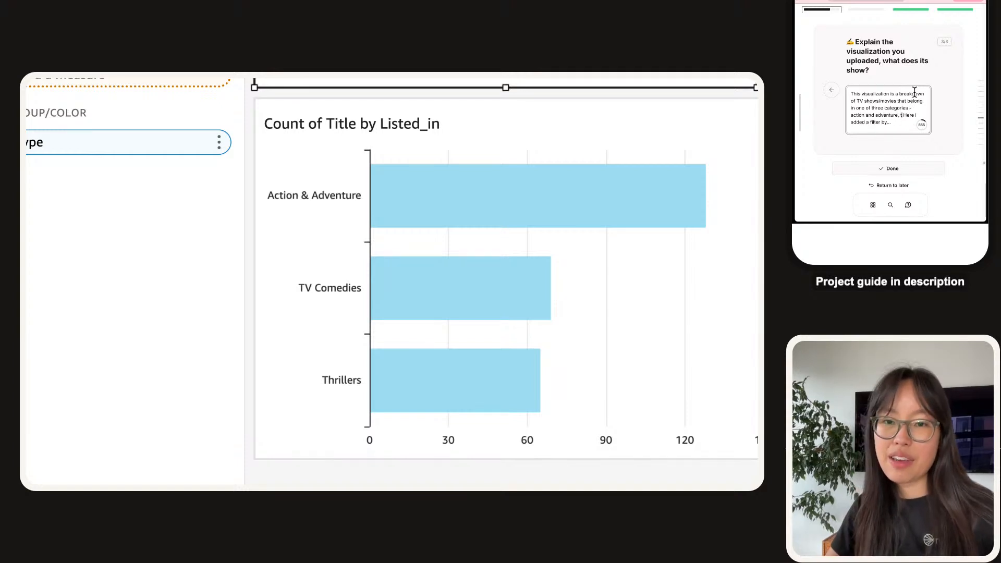
text(s, )
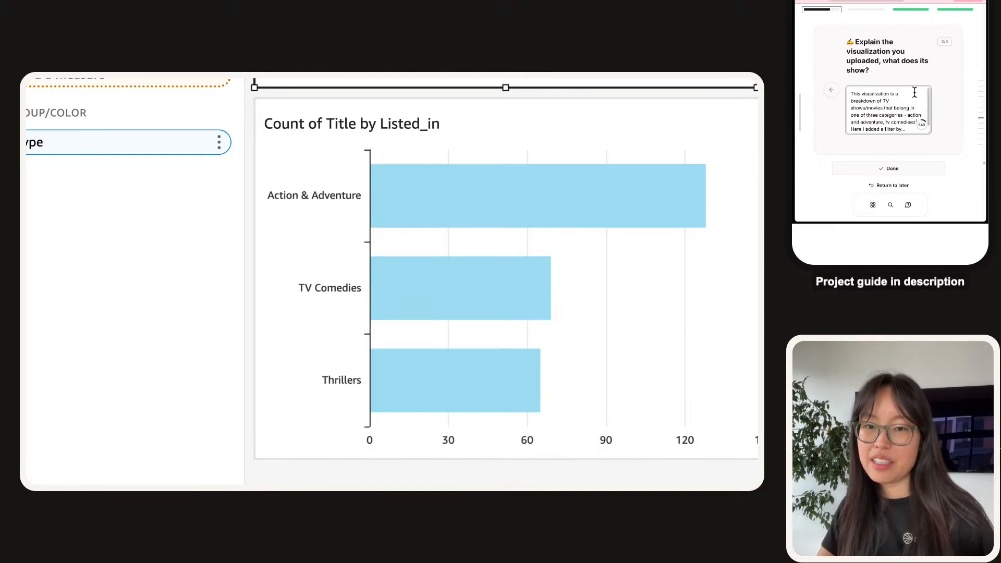
text( and thrillers. Here I added a)
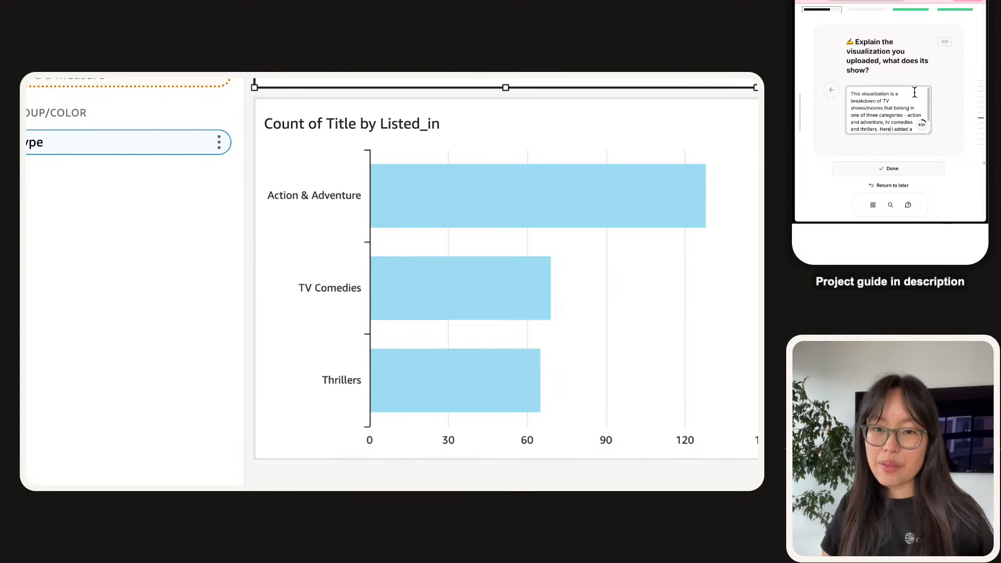
text(,)
Explain that we filter based on the "listed on" data label, so only these three categories pass.
key(BackSpace)
text(we)
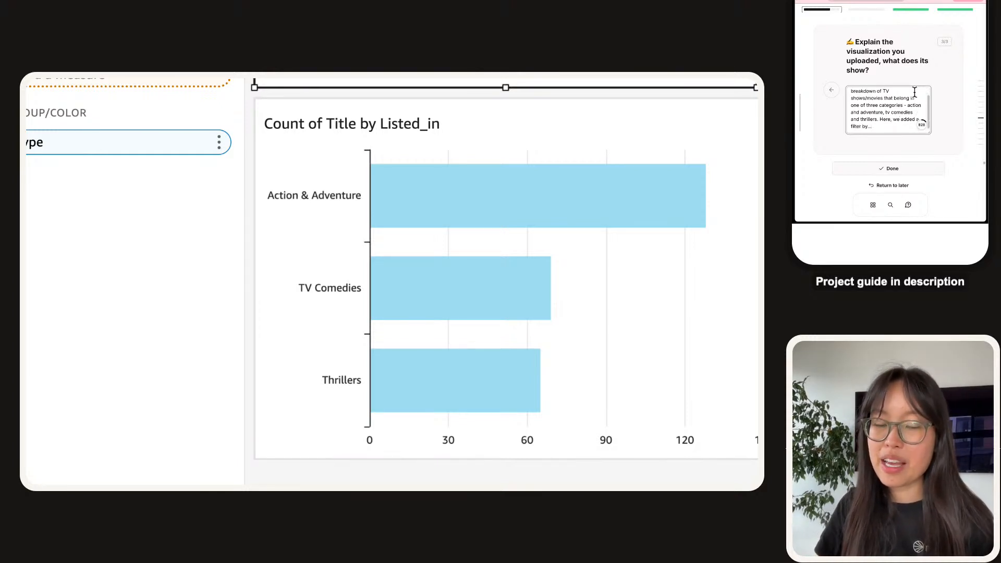
key(shift+Left)
key(shift+Left)
key(shift+Left)
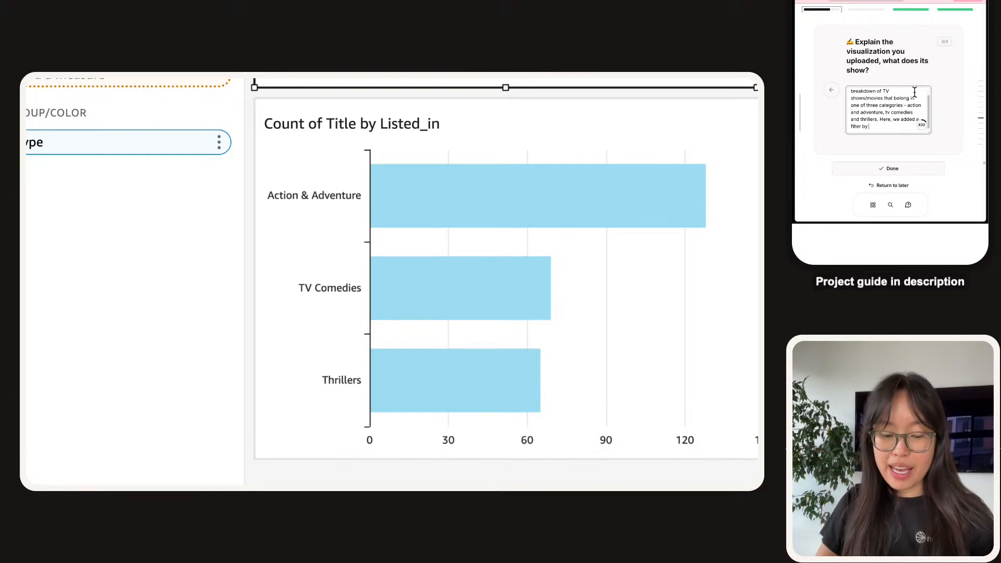
text(based on)
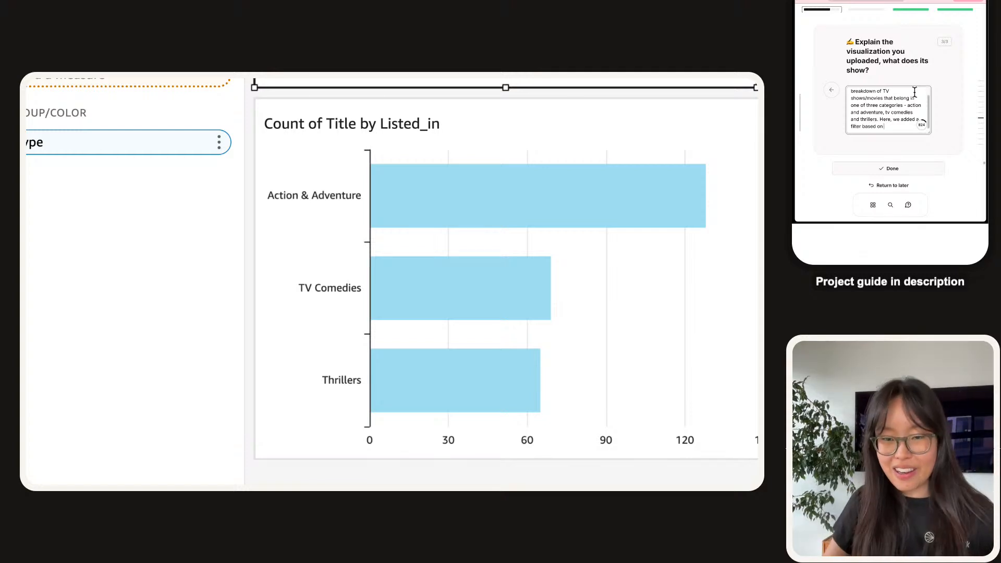
text("listed on")
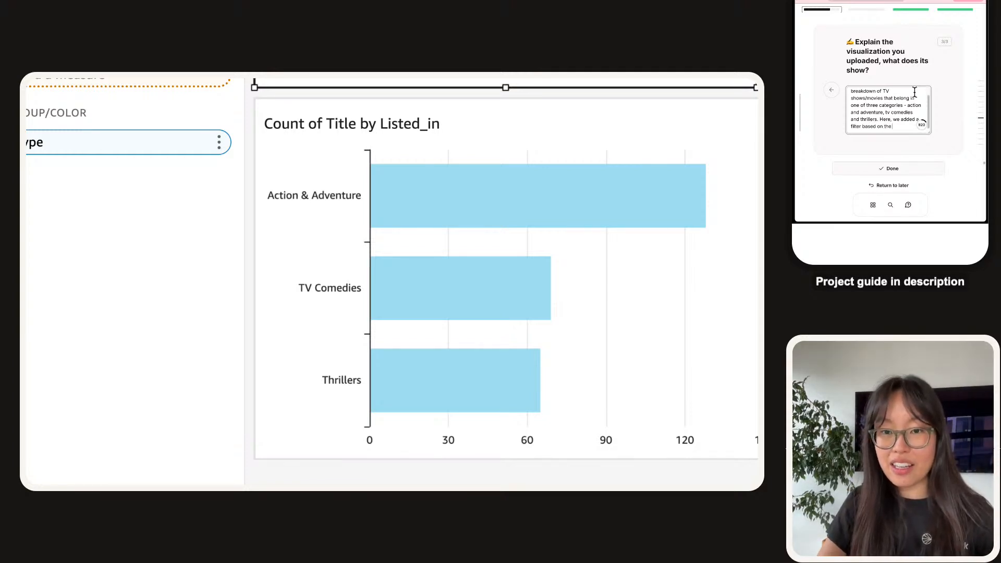
text( da)
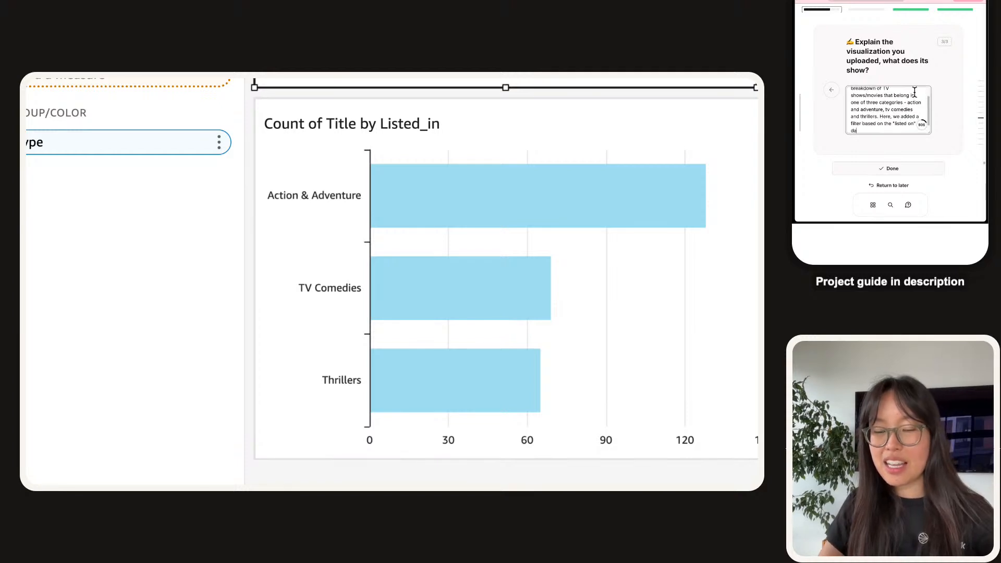
text(ta label i.e. only)
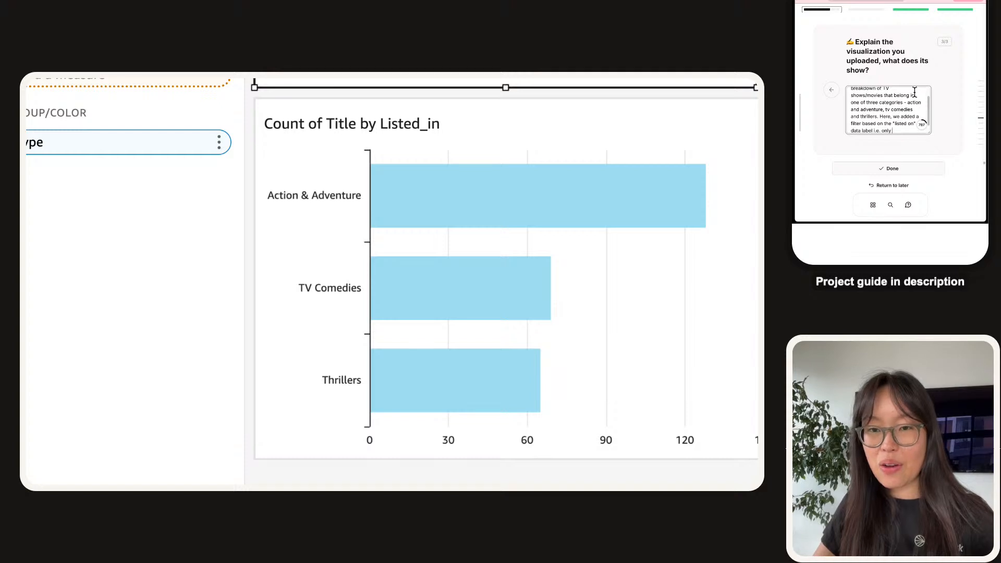
text( these three categories coun)
text(d pass the filte)
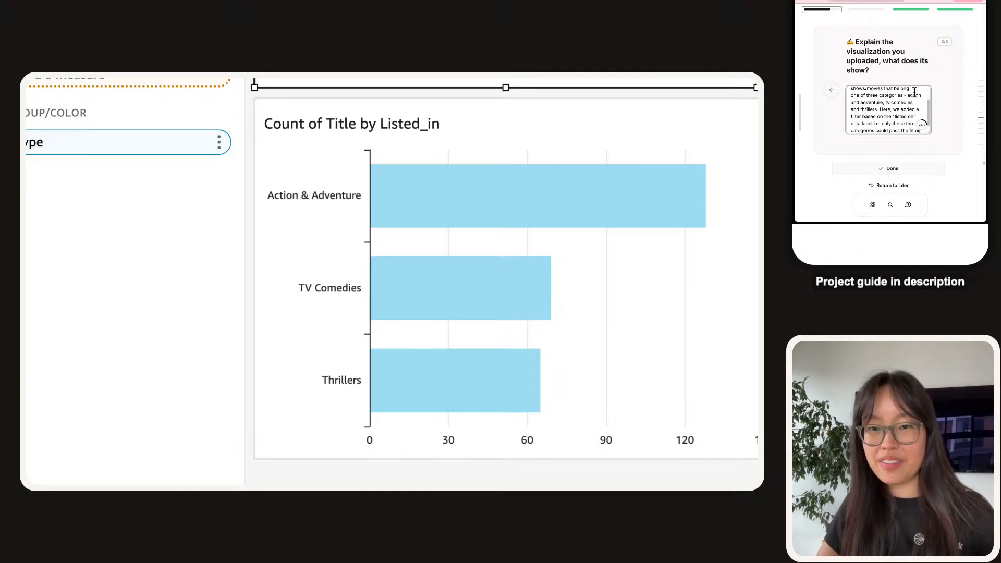
Submit the visualization answer and expand the guide's Refreshing Data secret mission section.
click(918, 170)
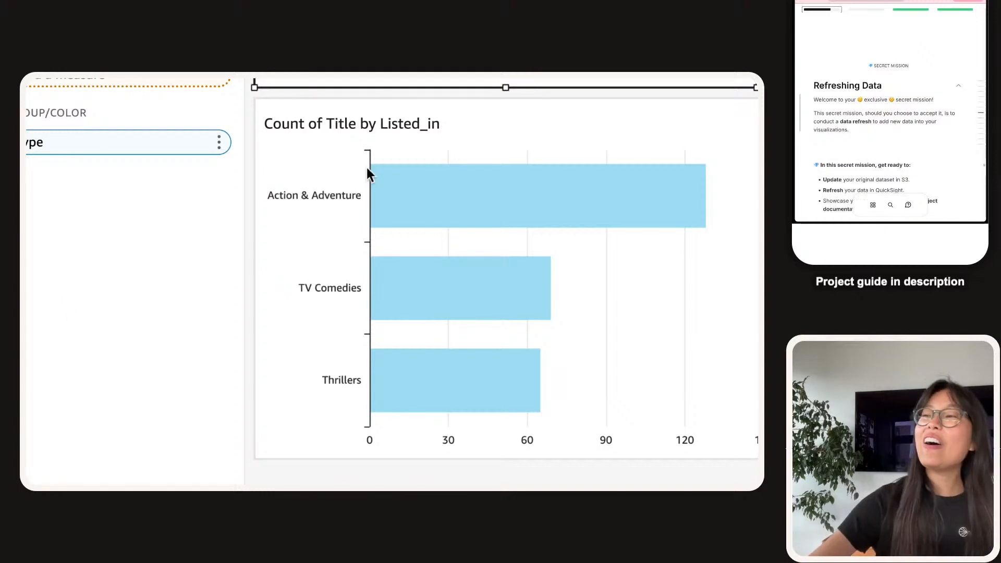
scroll(352, 151, down, 5)
scroll(467, 263, up, 4)
scroll(466, 261, right, 7)
scroll(459, 262, left, 7)
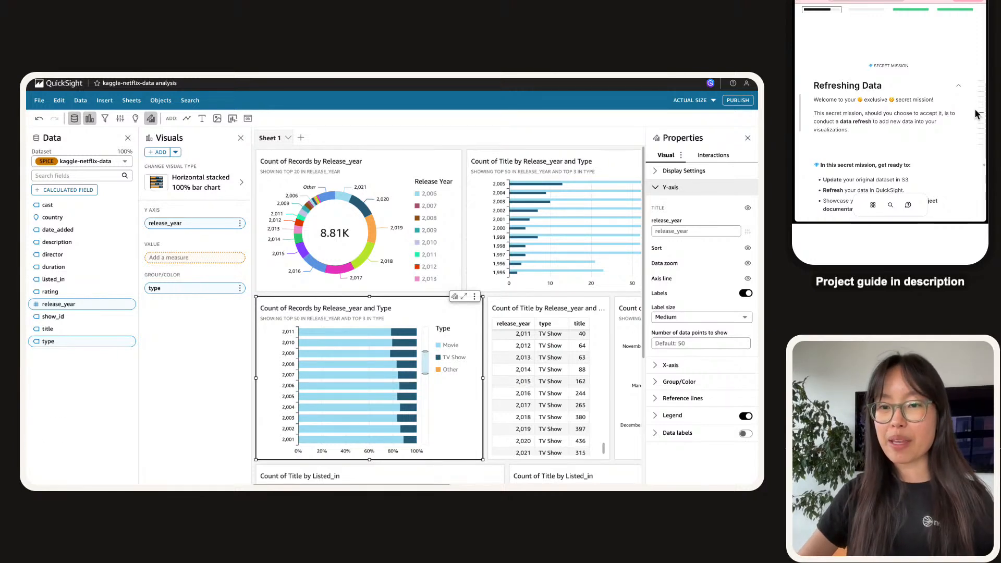
mouse_move(981, 114)
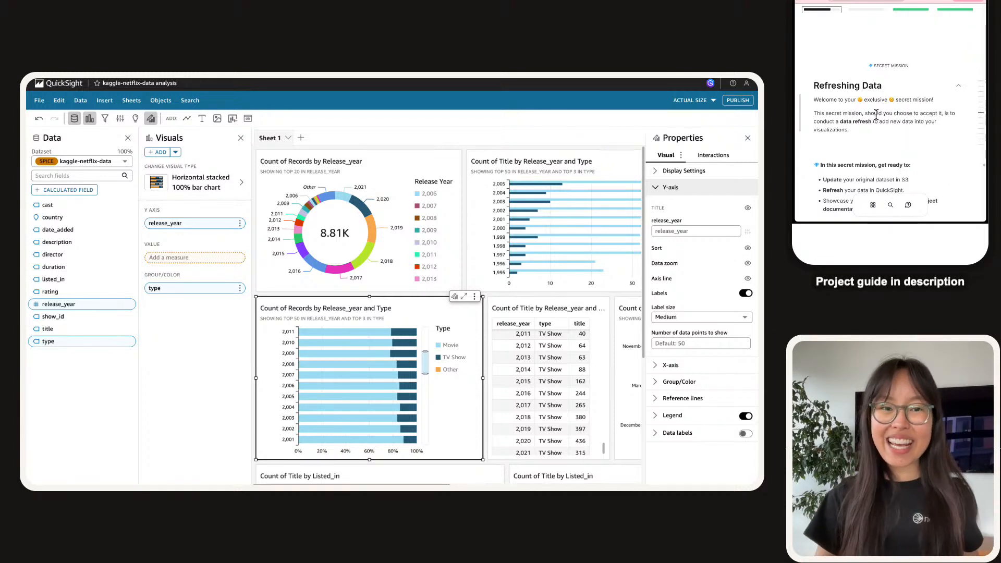
click(960, 86)
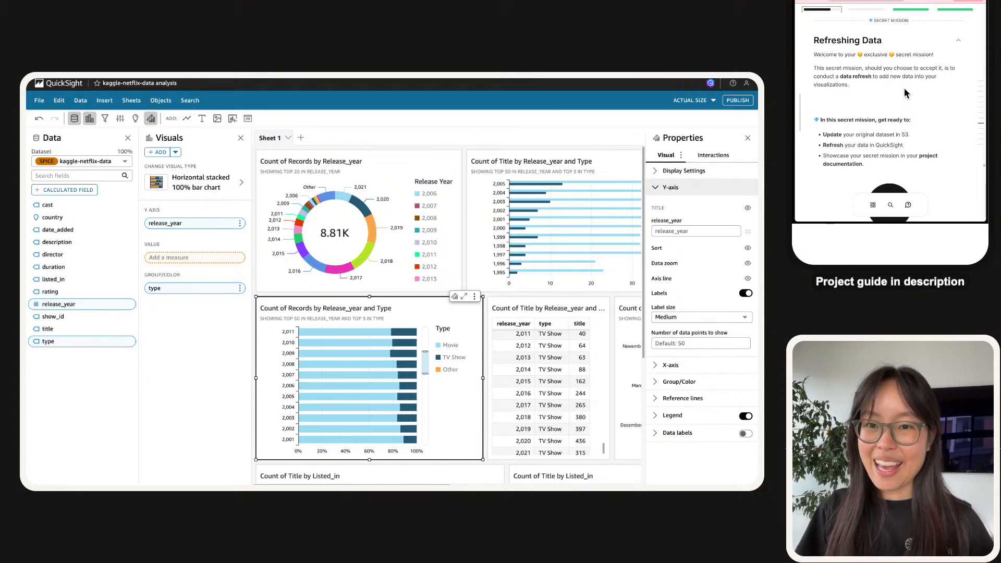
scroll(906, 93, down, 1)
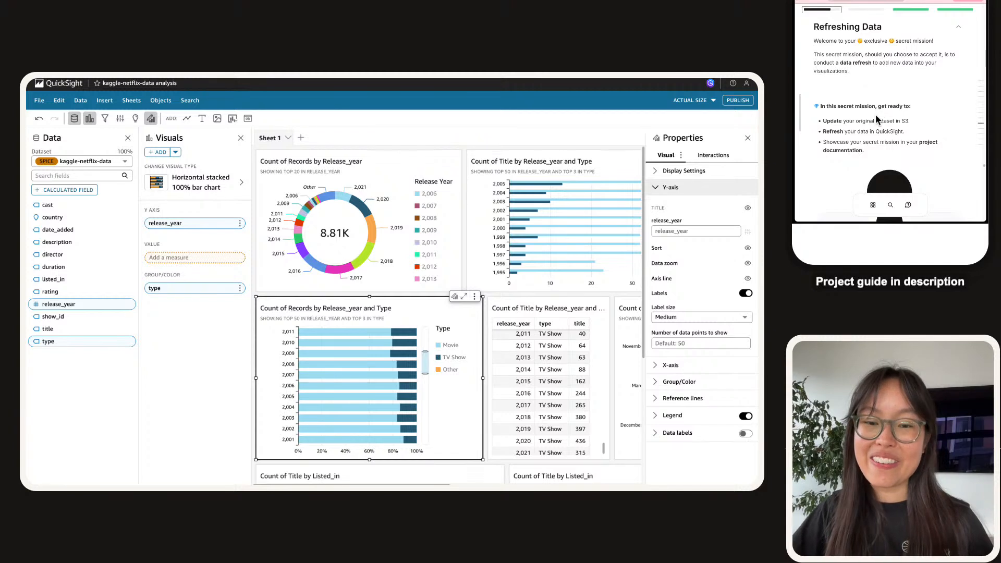
scroll(876, 116, down, 1)
scroll(876, 116, down, 1)
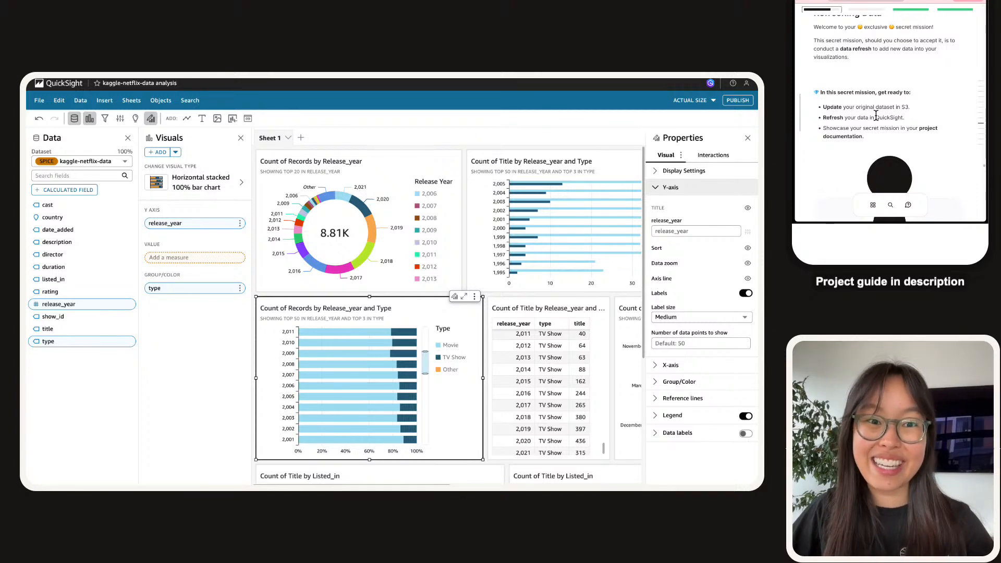
scroll(876, 116, down, 1)
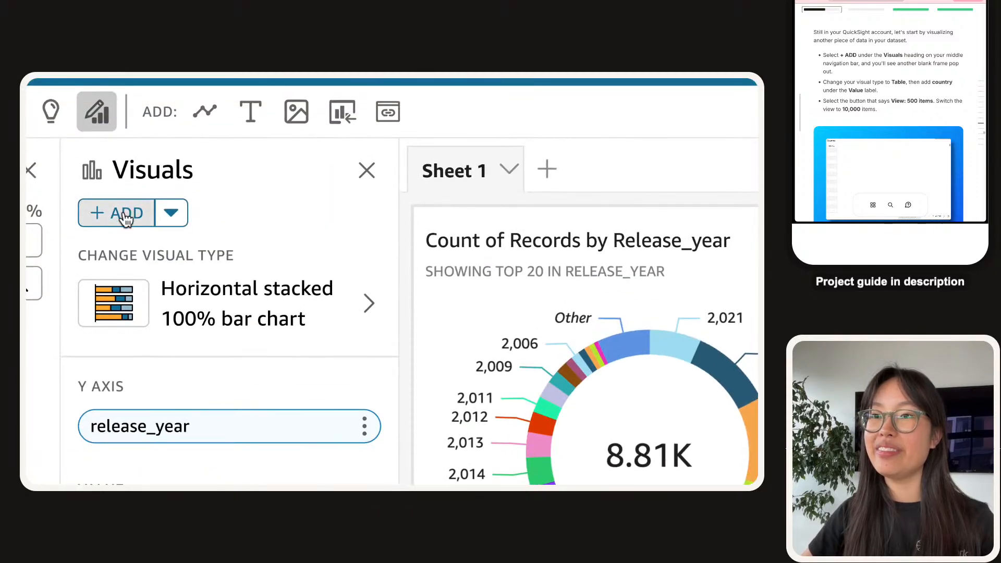
Add a new table visual and put the country field in its values.
click(125, 213)
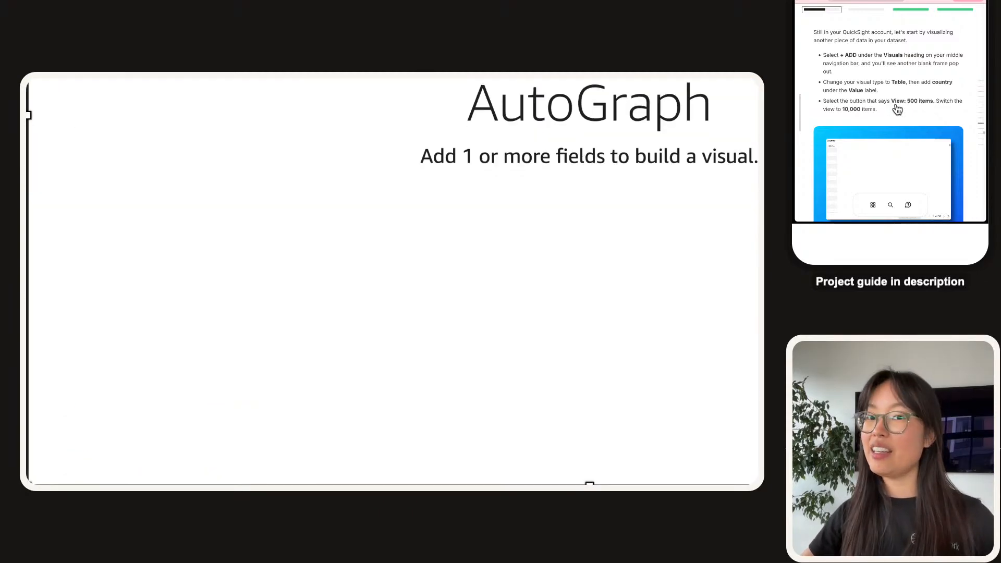
scroll(480, 152, down, 1)
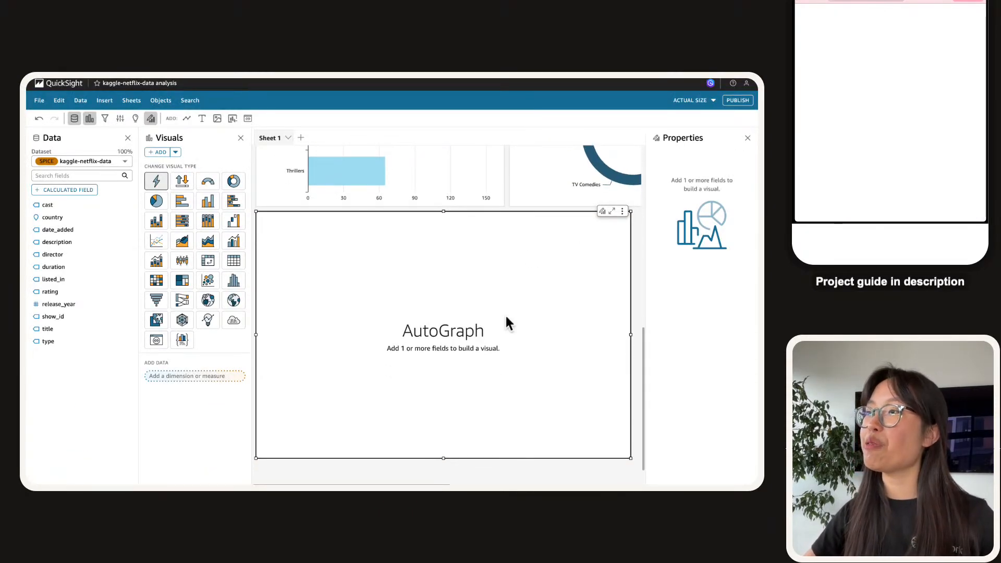
scroll(529, 253, down, 1)
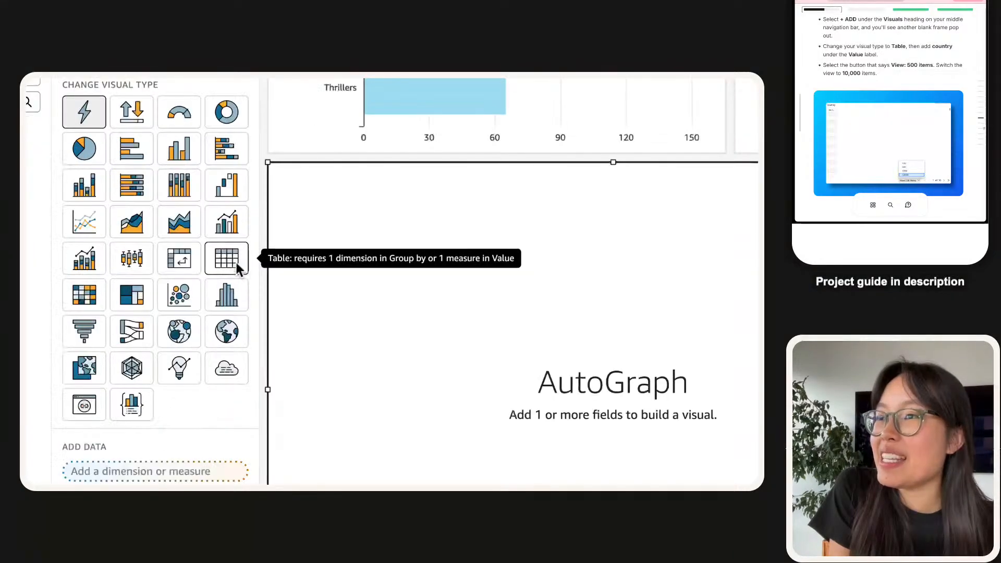
click(238, 262)
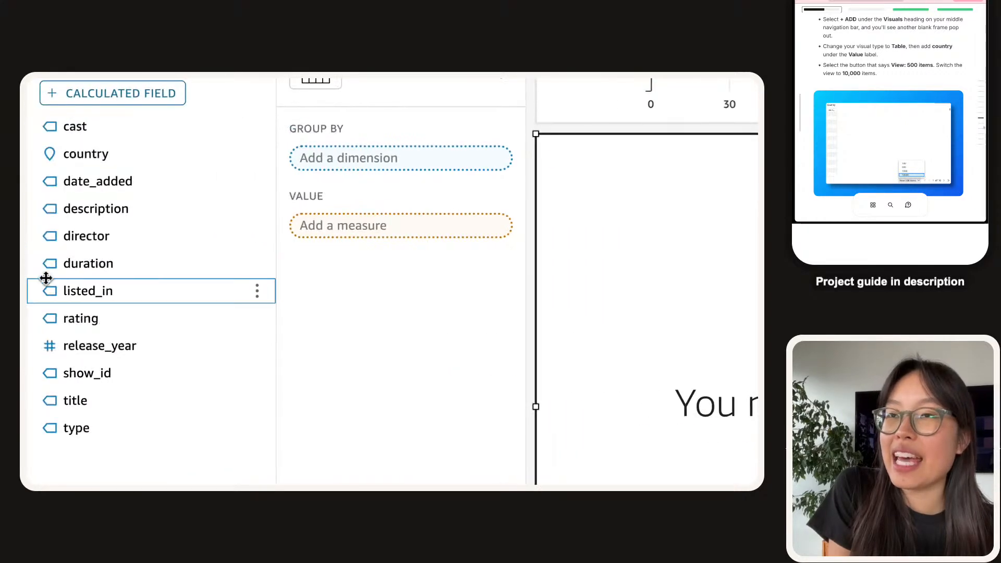
drag(131, 167, 373, 225)
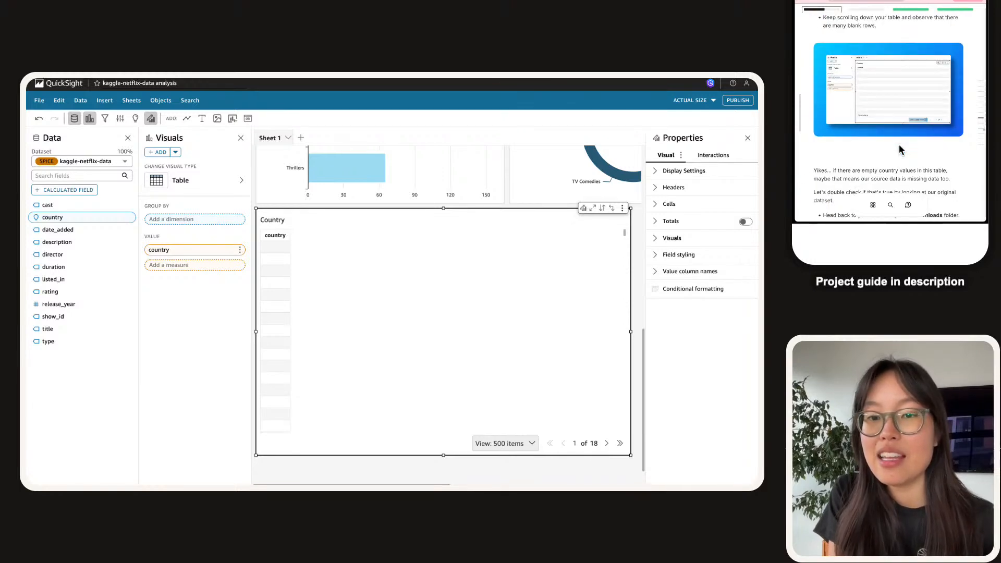
Show 10000 rows per page in the country table and scroll through its blank entries.
scroll(319, 298, down, 10)
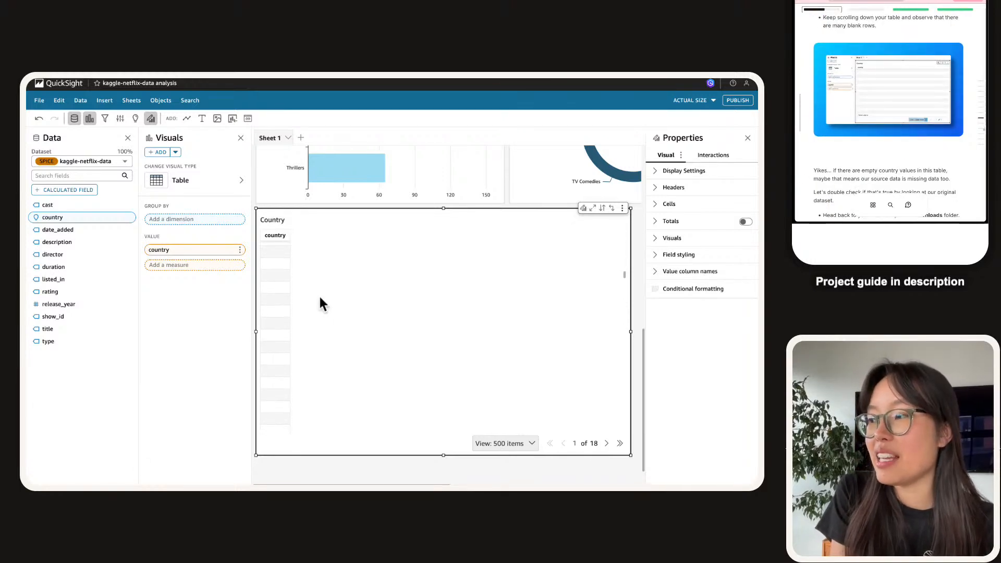
scroll(319, 298, down, 10)
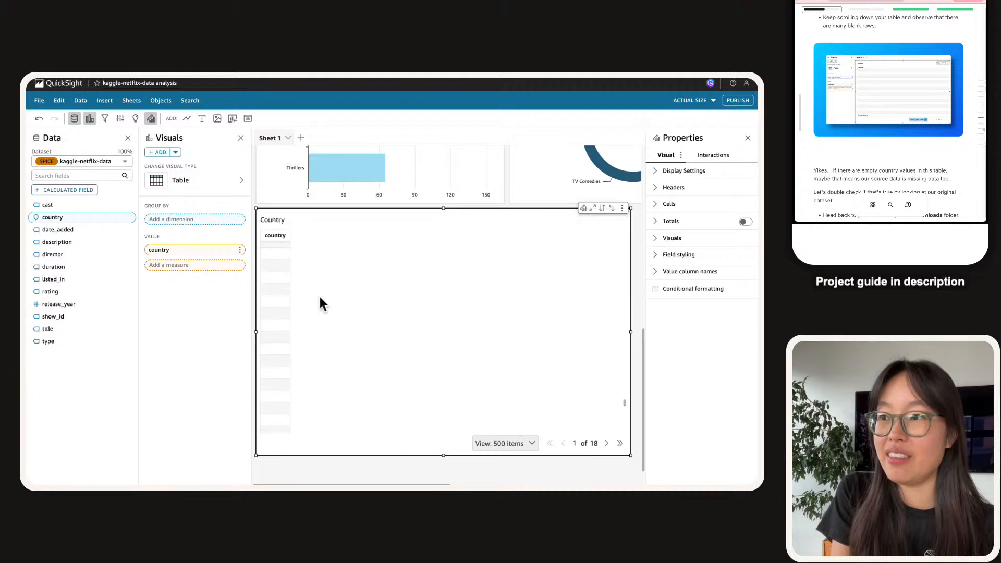
click(508, 425)
click(502, 403)
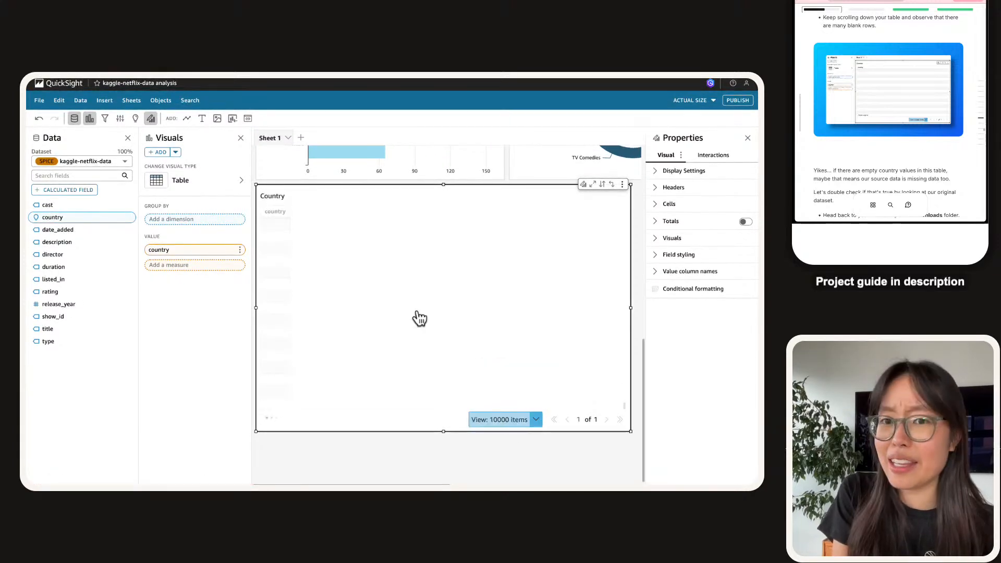
scroll(345, 360, up, 1)
scroll(344, 360, up, 4)
scroll(344, 360, down, 4)
scroll(345, 360, down, 10)
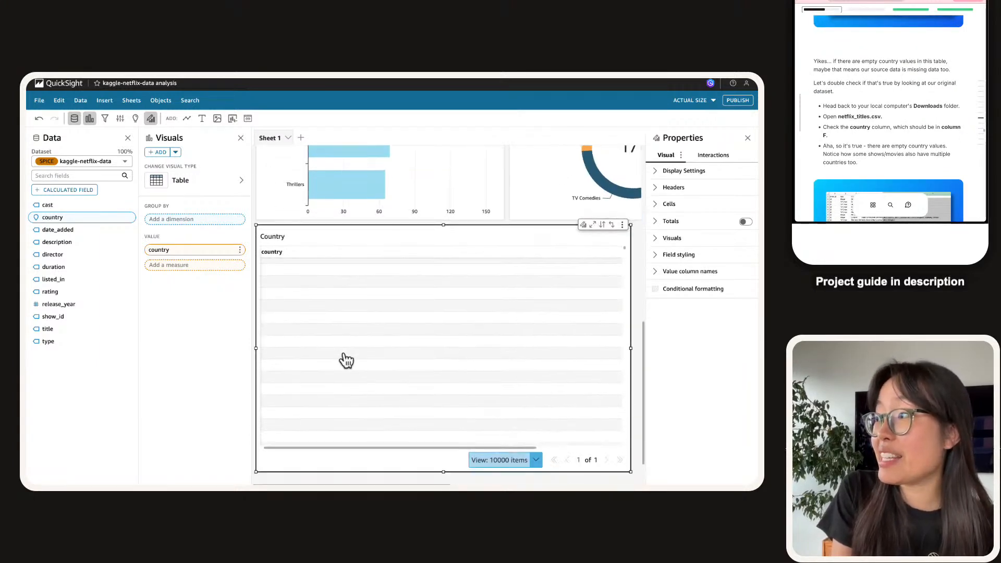
scroll(345, 360, down, 10)
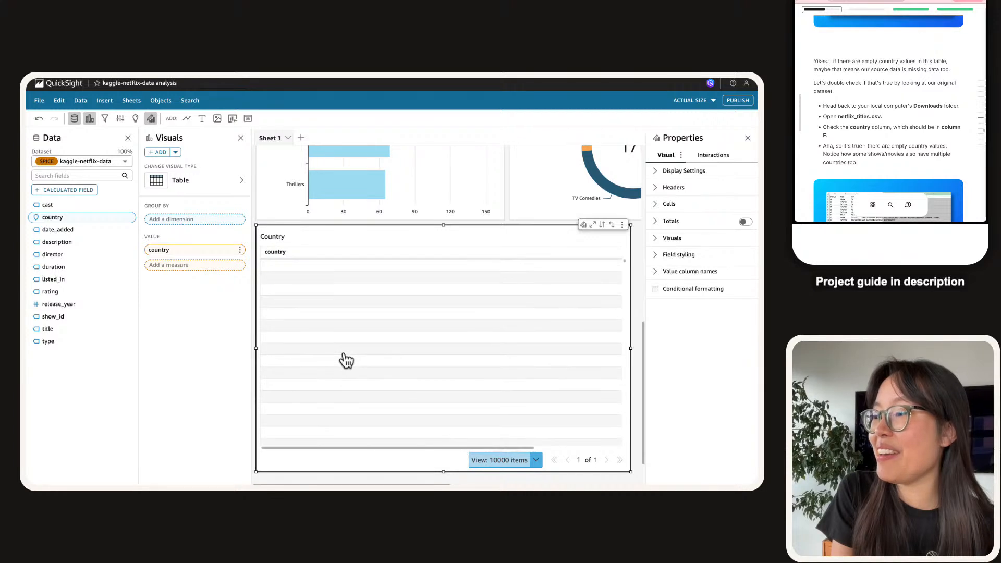
scroll(346, 360, down, 20)
scroll(345, 360, up, 10)
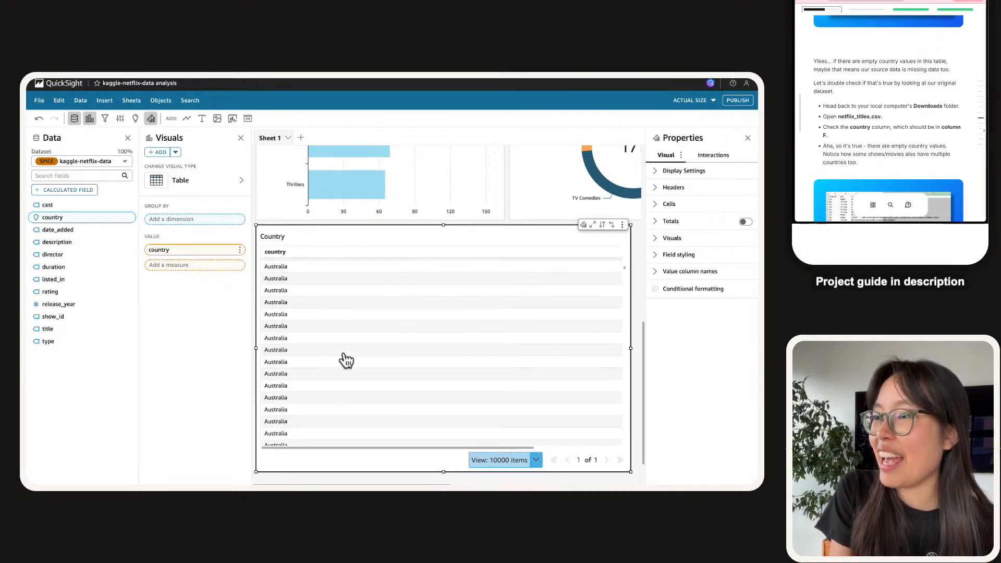
scroll(347, 361, up, 5)
scroll(346, 361, down, 5)
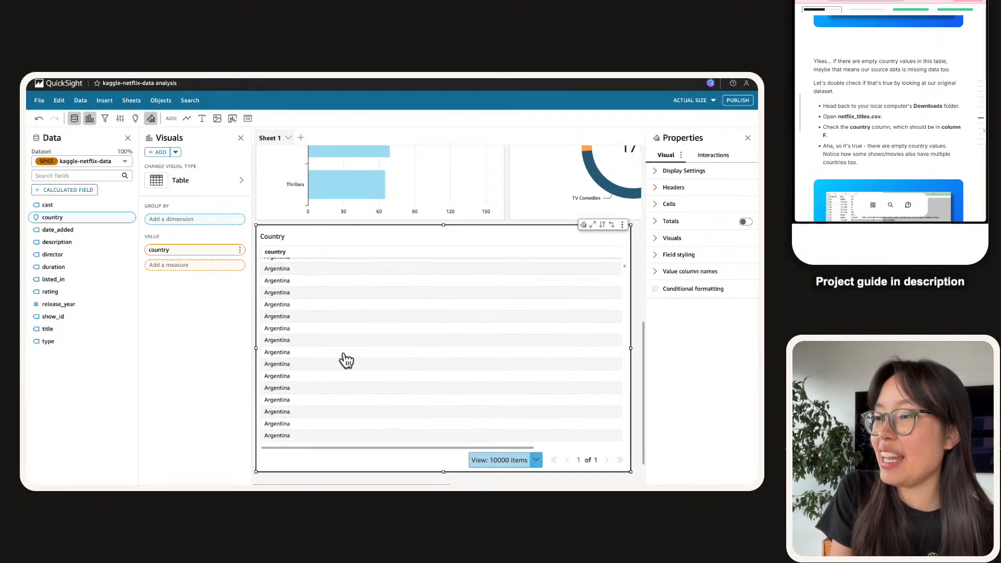
scroll(347, 361, up, 5)
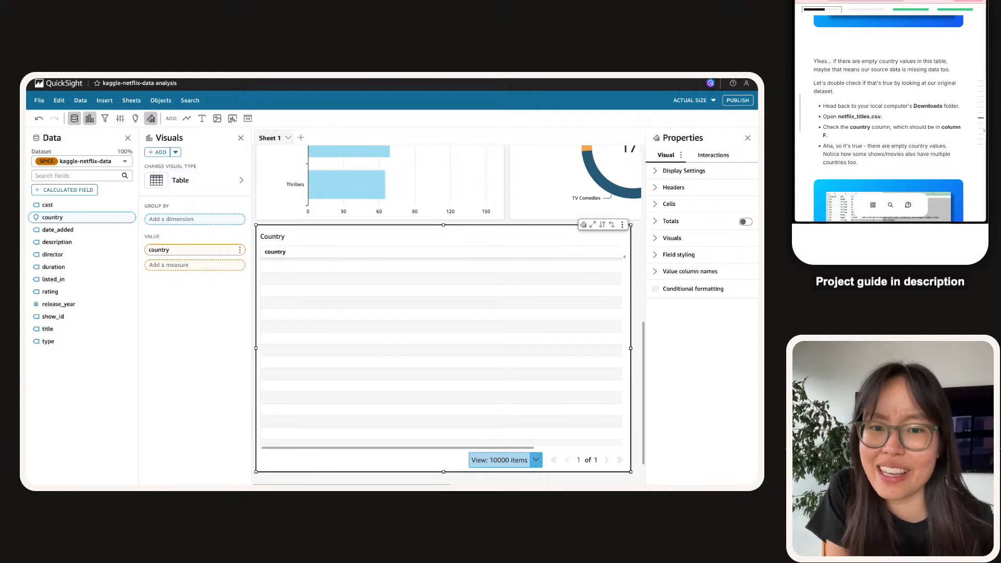
scroll(843, 148, down, 7)
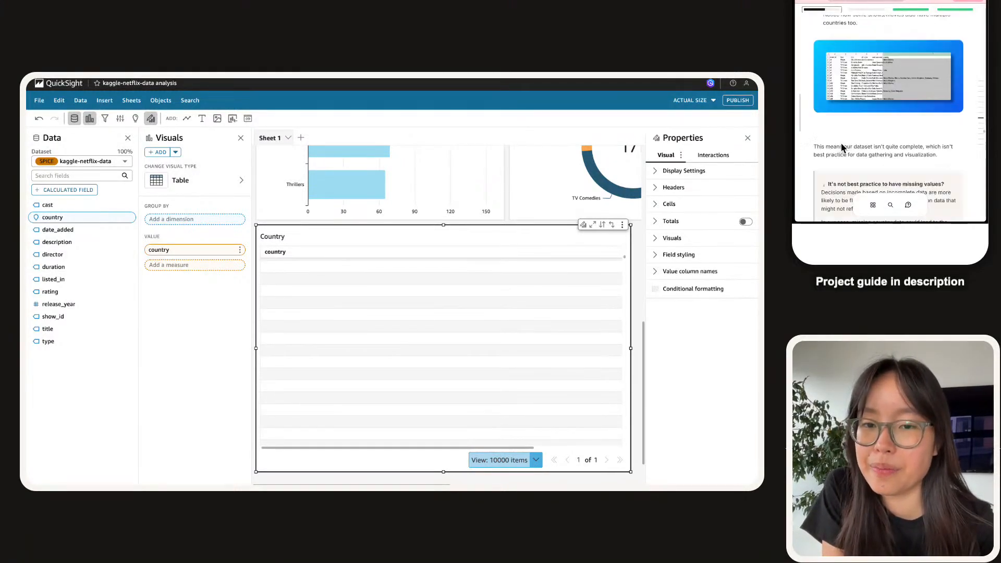
scroll(844, 149, up, 2)
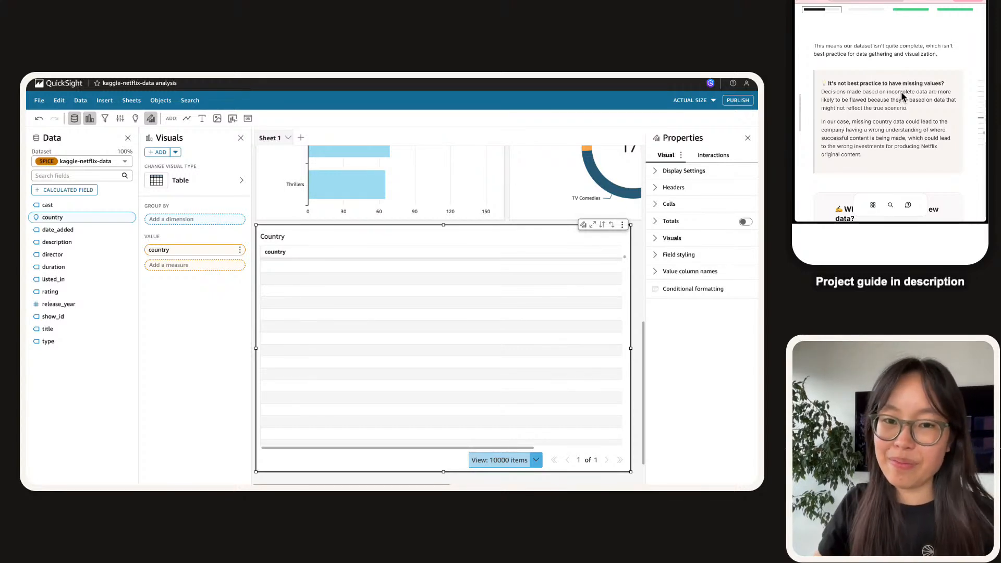
drag(927, 157, 812, 34)
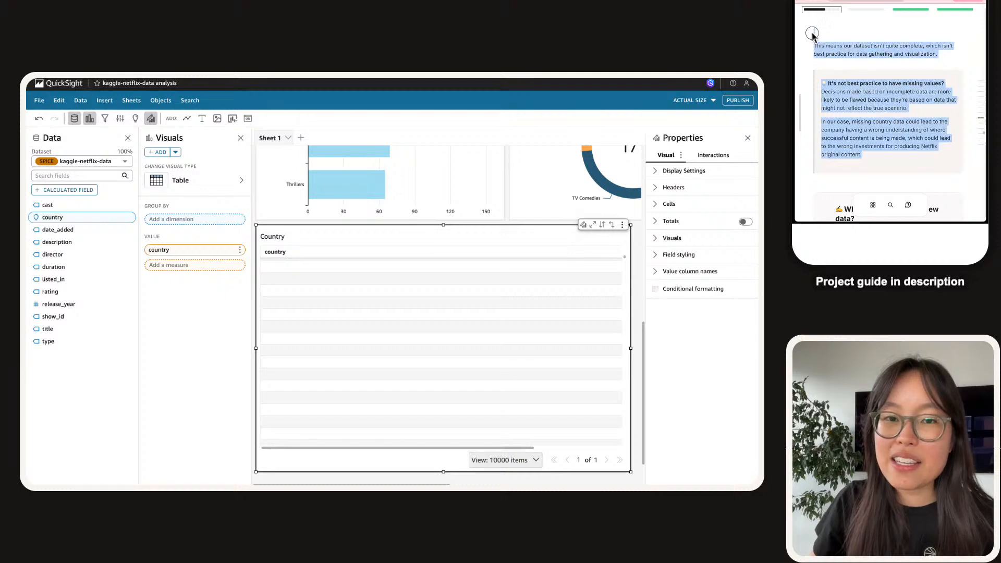
click(811, 48)
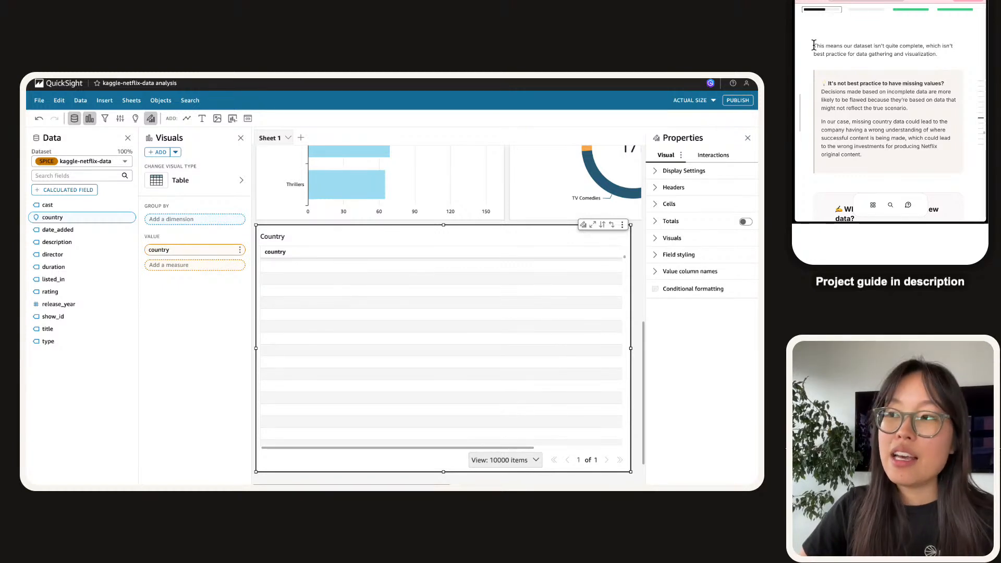
Scroll around the Country table to inspect its mostly blank country rows.
scroll(342, 345, right, 1)
scroll(342, 344, up, 10)
scroll(342, 344, left, 1)
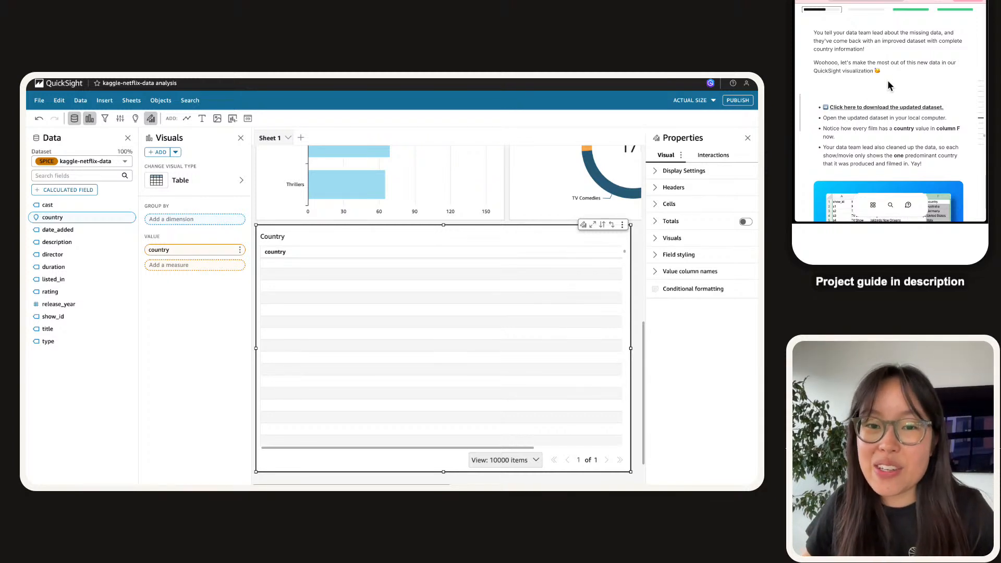
scroll(888, 82, down, 2)
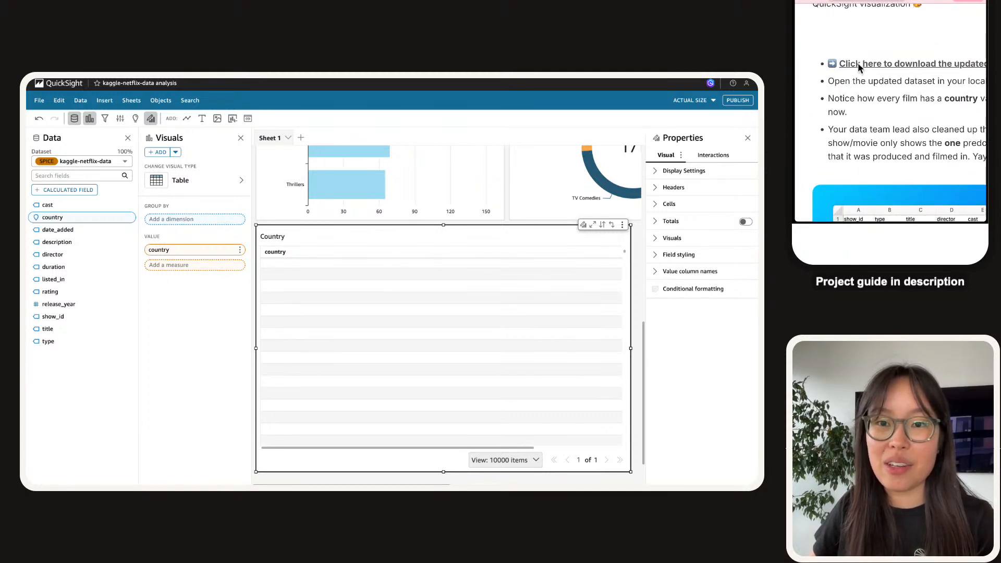
scroll(900, 90, up, 5)
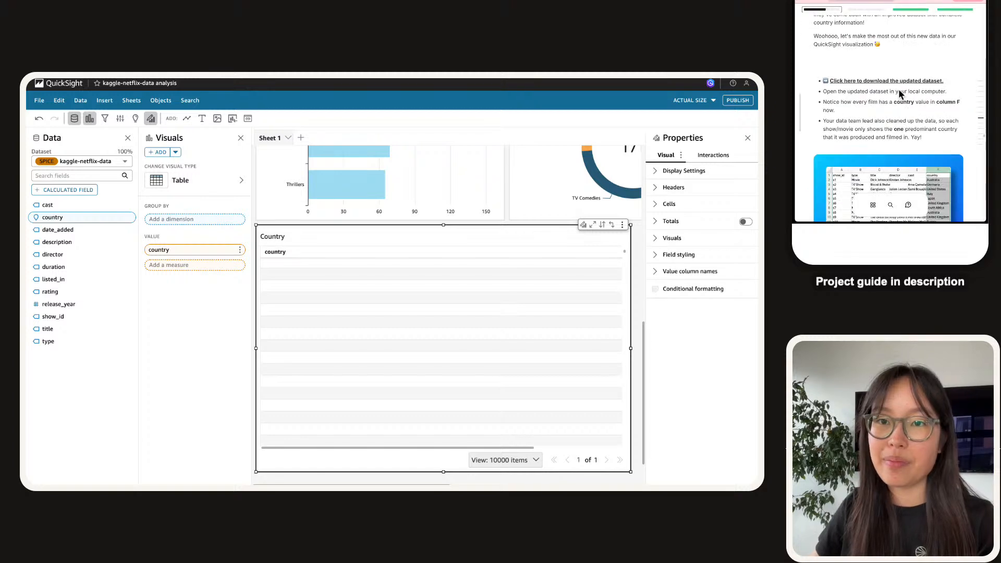
click(901, 88)
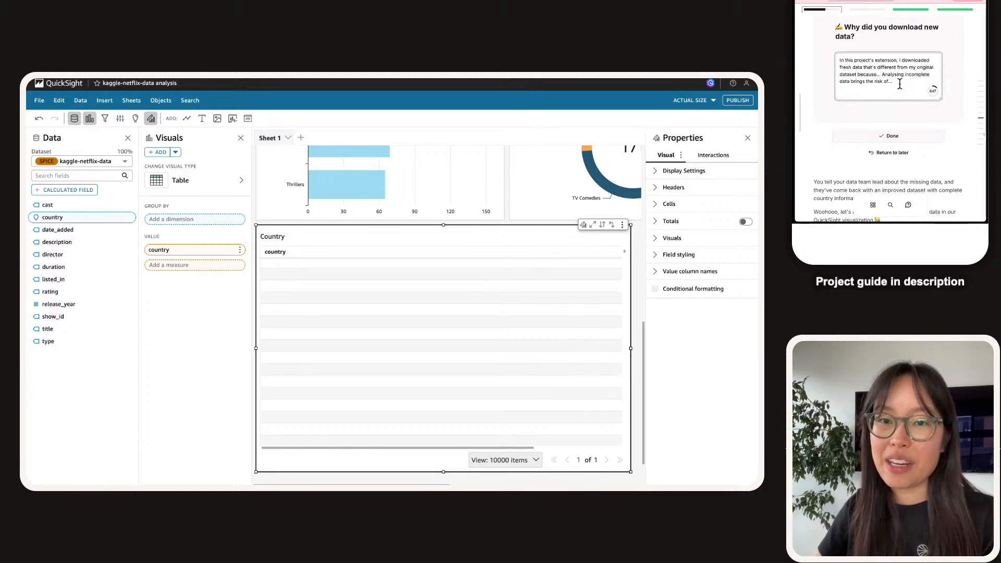
scroll(901, 75, up, 1)
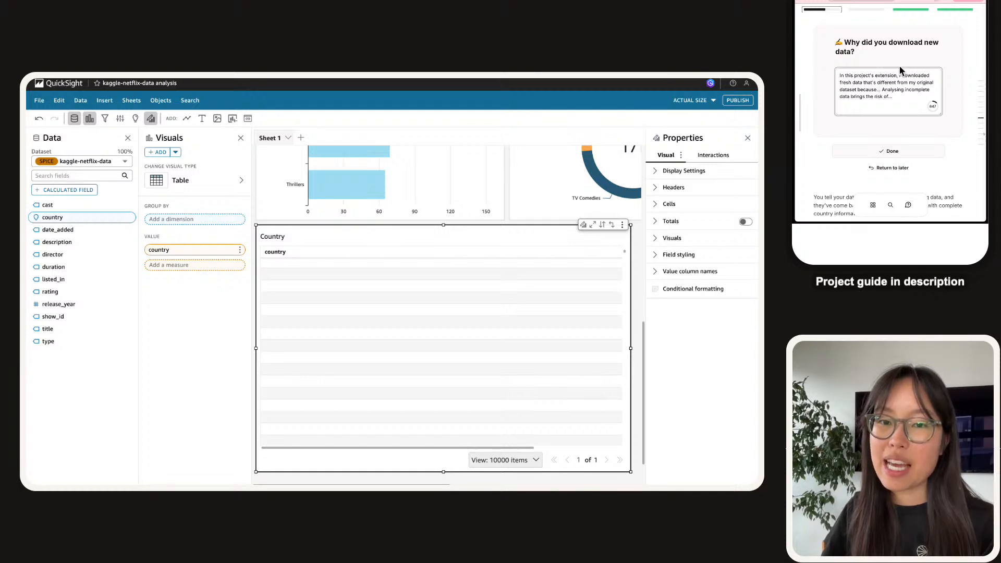
key(BackSpace)
text(we)
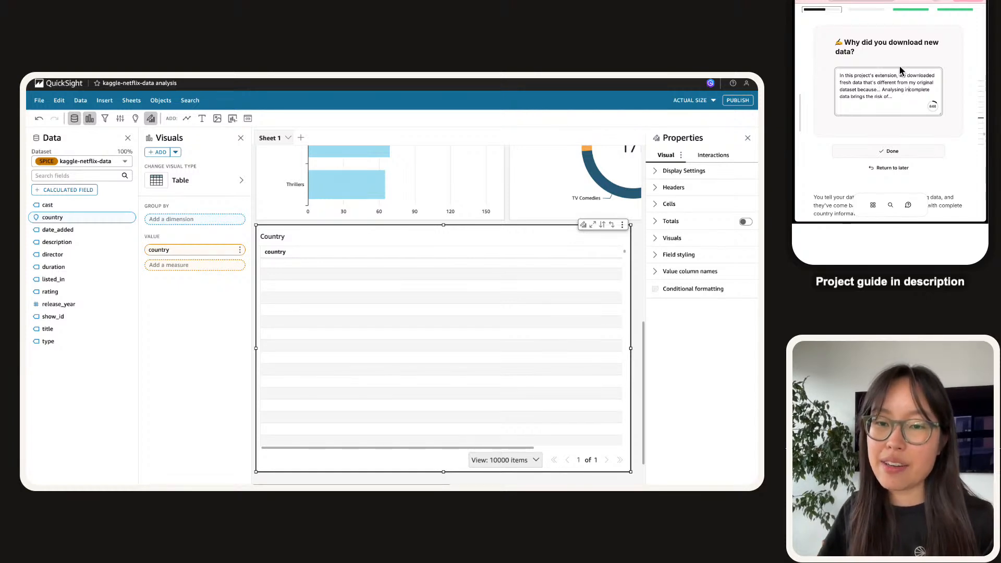
key(BackSpace)
key(BackSpace)
text(the)
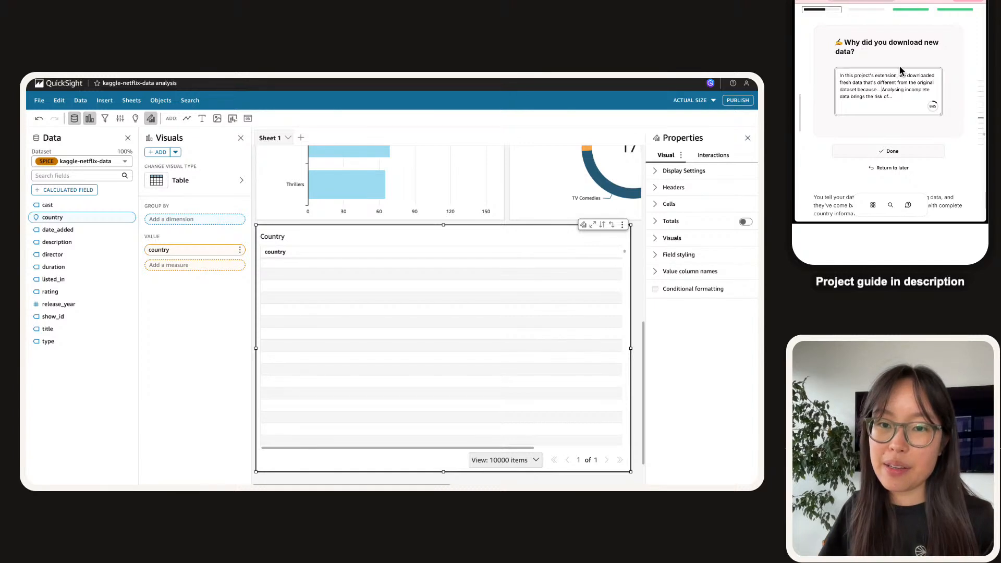
key(BackSpace)
key(BackSpace)
text(it h)
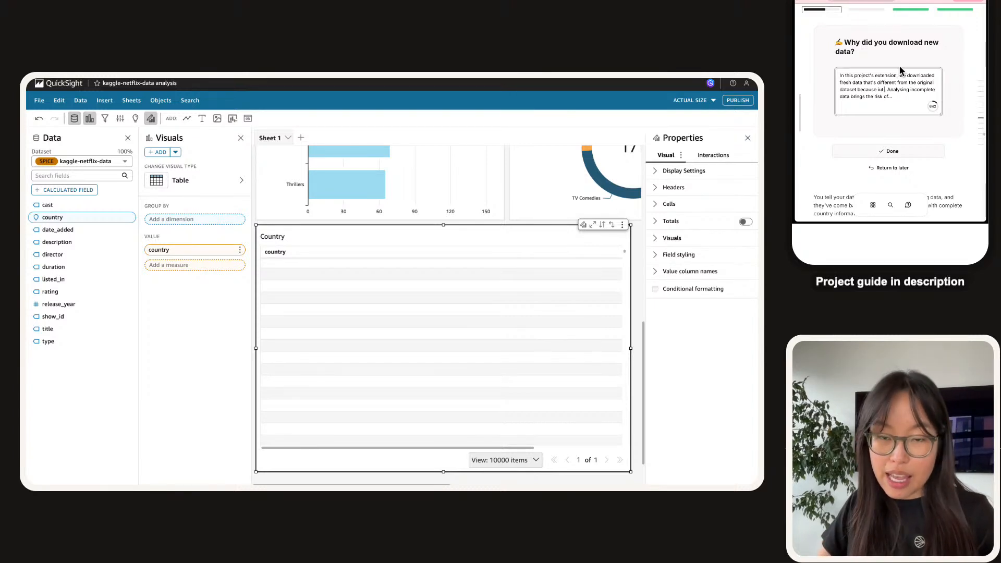
text(ad rows)
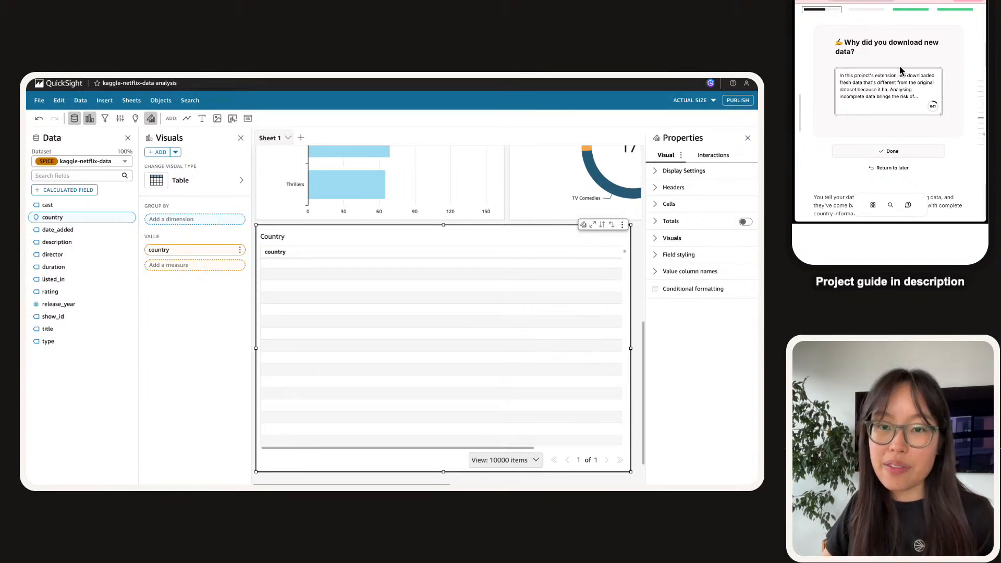
text( and rows of e)
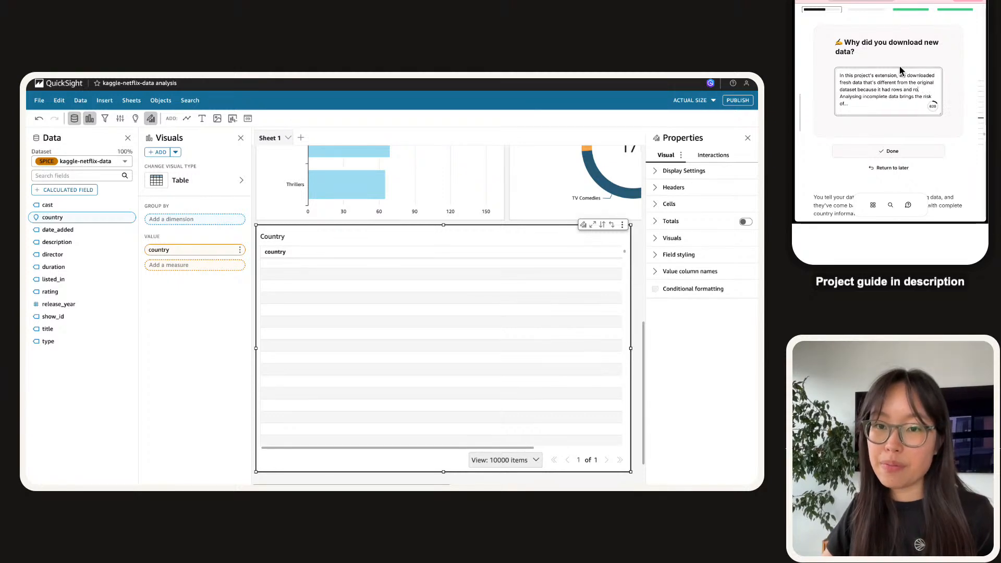
text(mpty Country.)
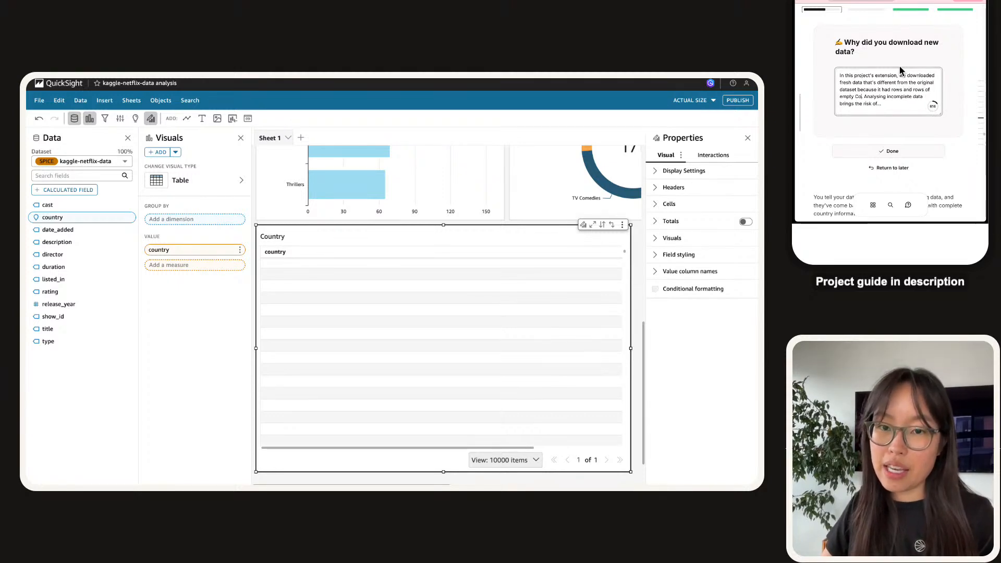
key(BackSpace)
text(data.)
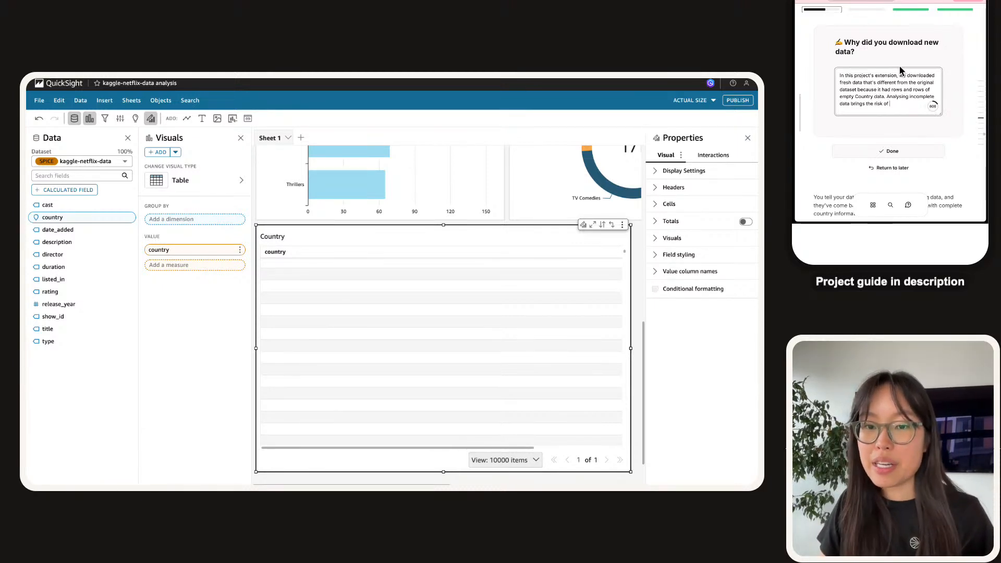
key(BackSpace)
key(BackSpace)
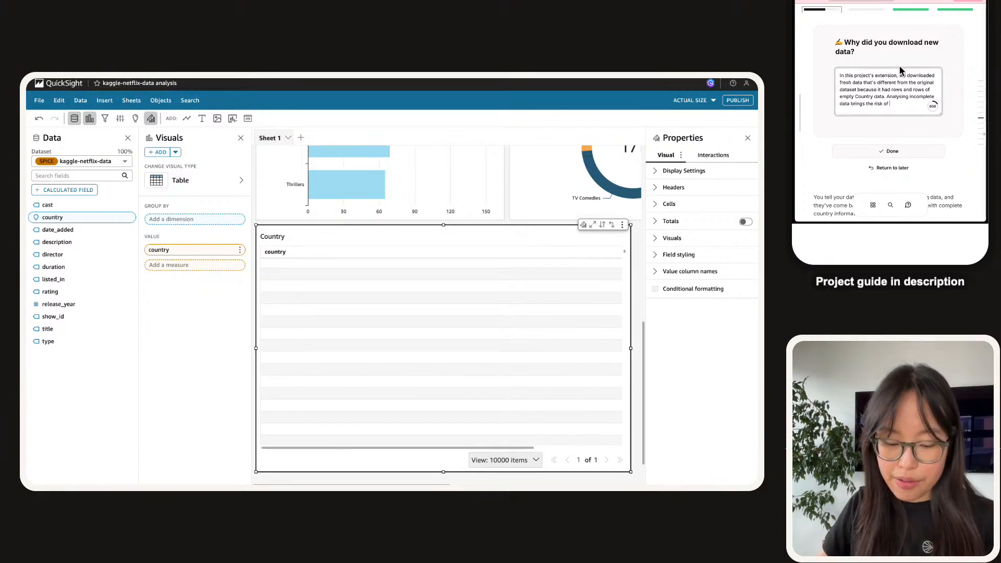
text(creating)
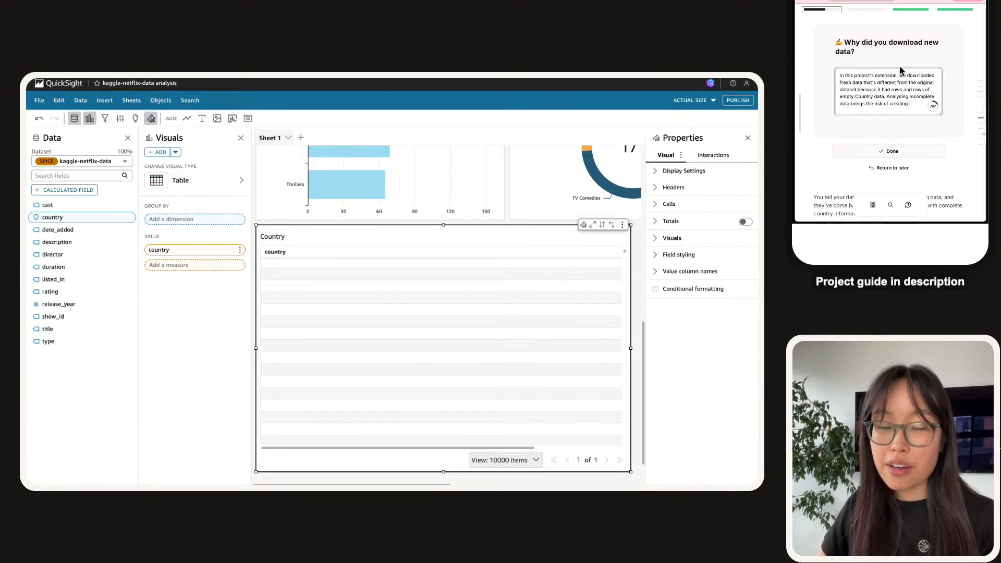
text( inaccurat)
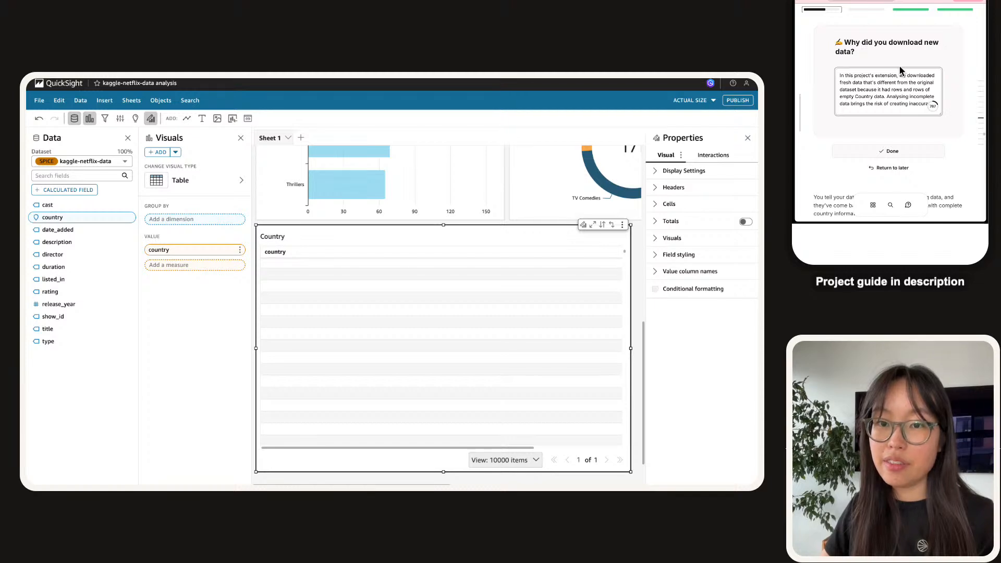
key(BackSpace)
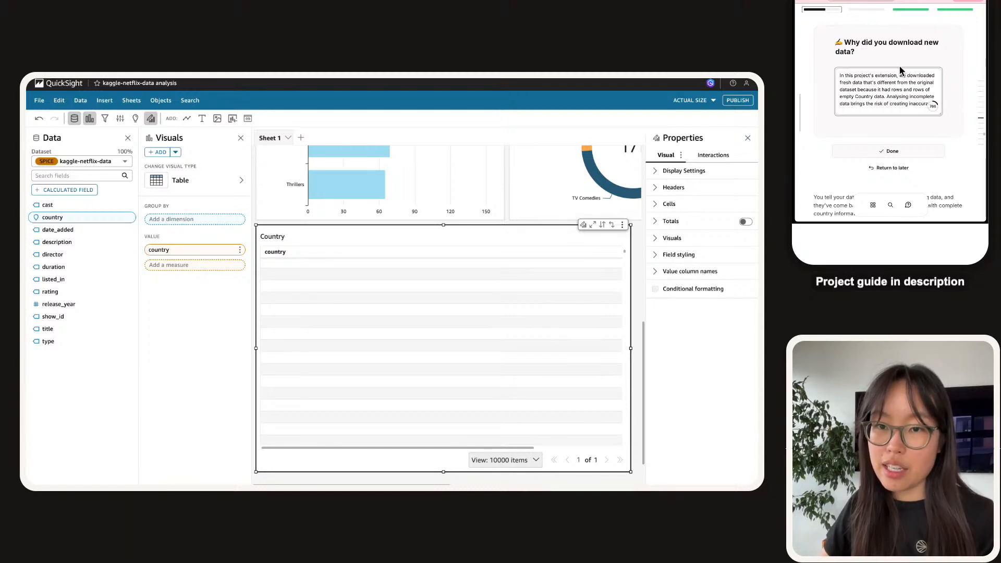
text(te ing)
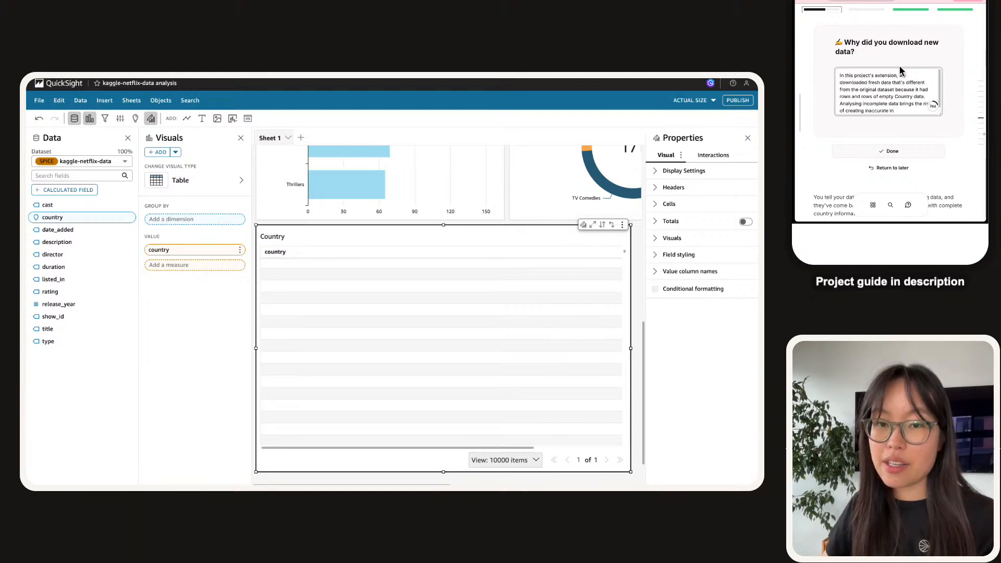
key(alt+shift+Left)
key(alt+shift+Left)
key(alt+shift+Left)
text(generating inaccurate insights, m)
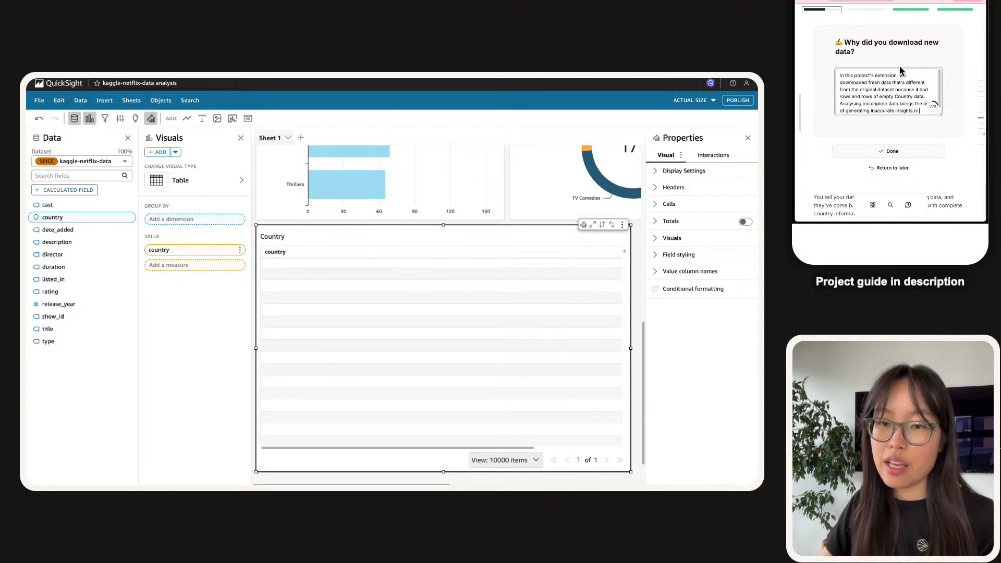
text(hich leads to the wrong)
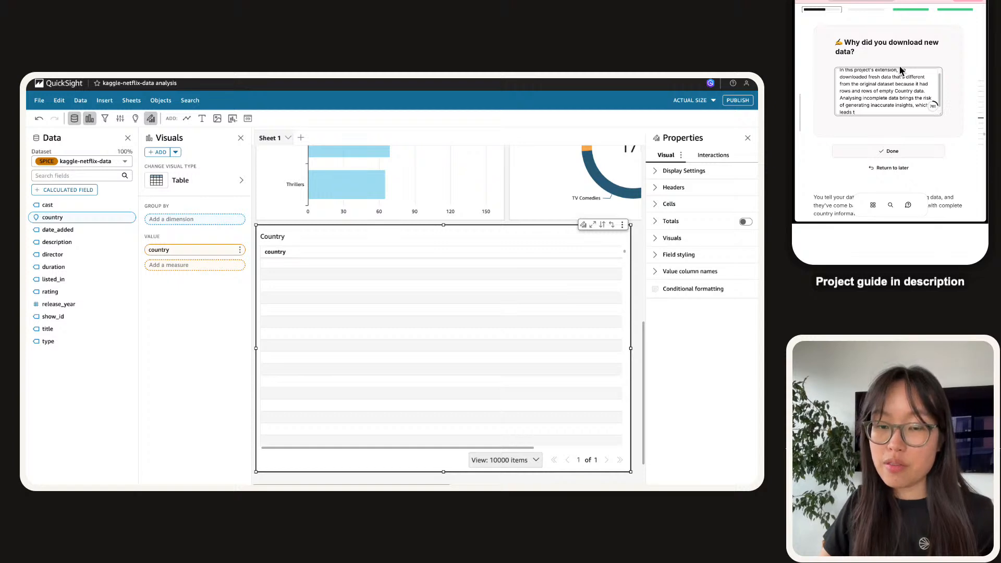
text( business decisions that cost the company time, effort and money.)
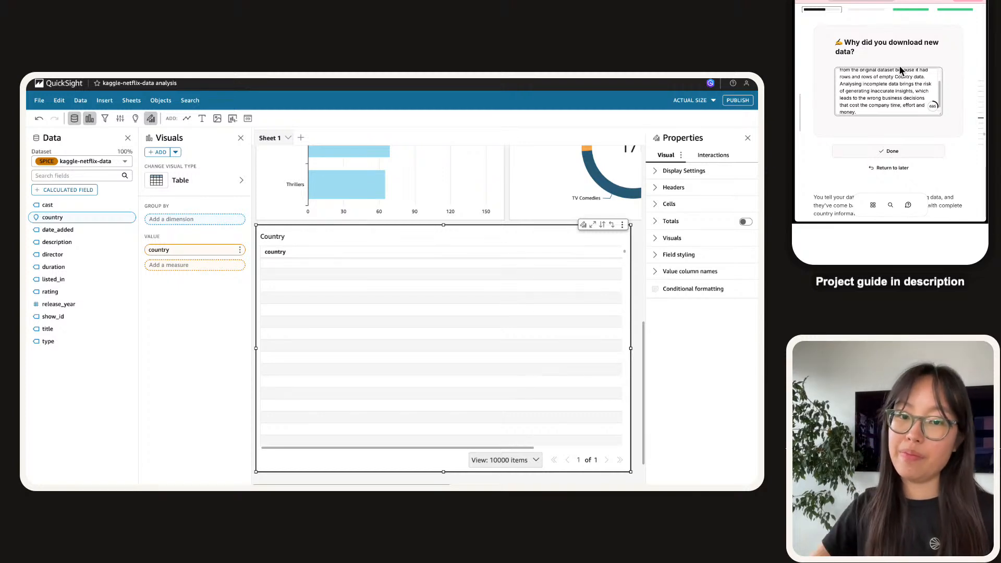
click(892, 151)
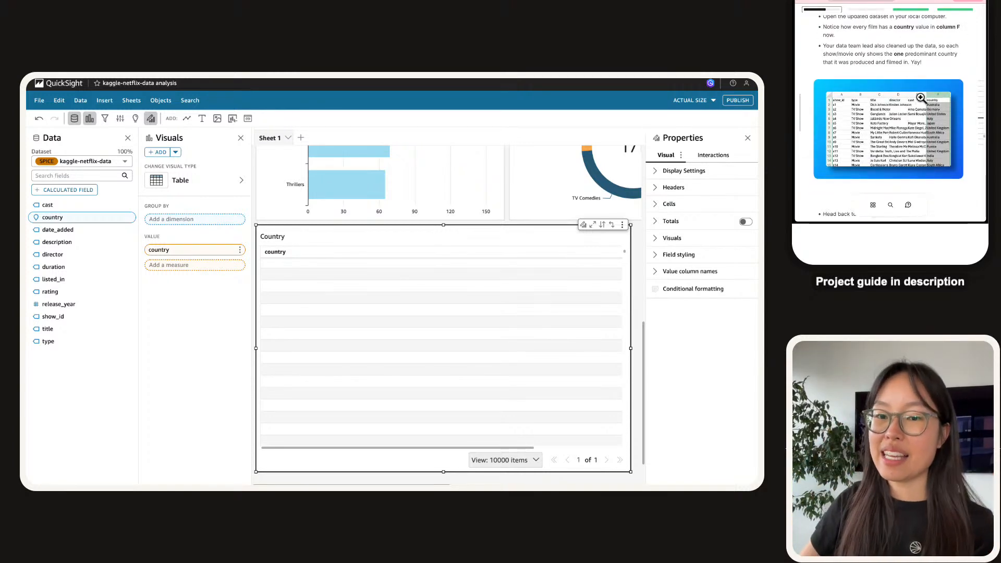
click(914, 110)
mouse_move(808, 67)
mouse_down()
mouse_move(857, 87)
mouse_move(896, 67)
mouse_move(817, 72)
mouse_up()
drag(961, 74, 833, 78)
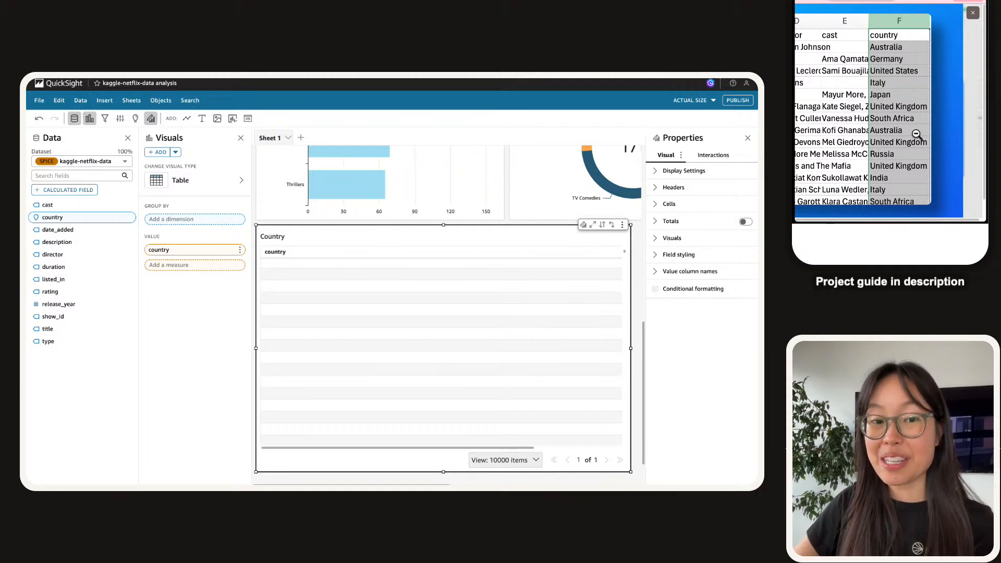
click(897, 51)
scroll(896, 90, down, 1)
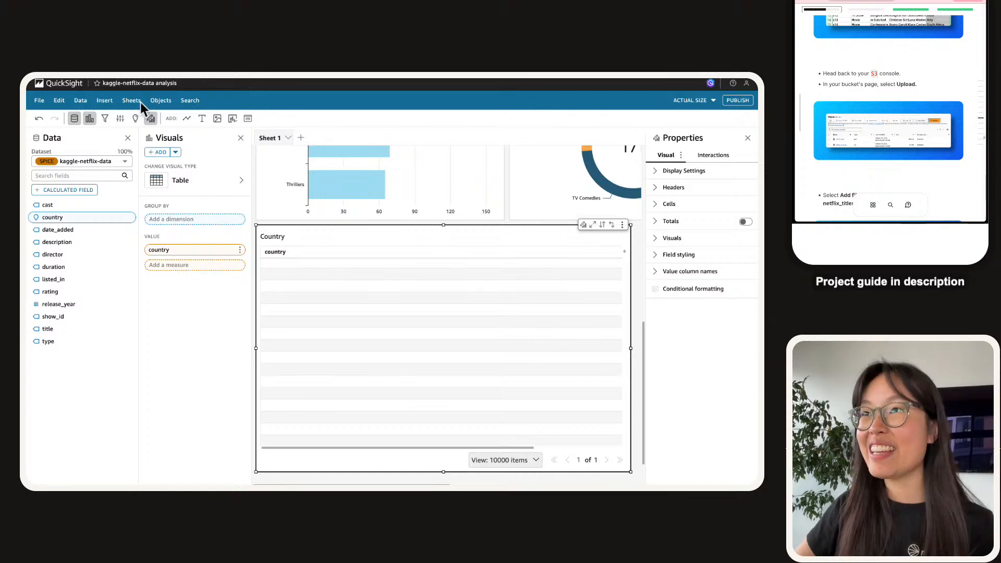
Add netflix_titles_updated.csv to the upload list of the nextwork-quicksight-project-nextwork bucket.
click(131, 84)
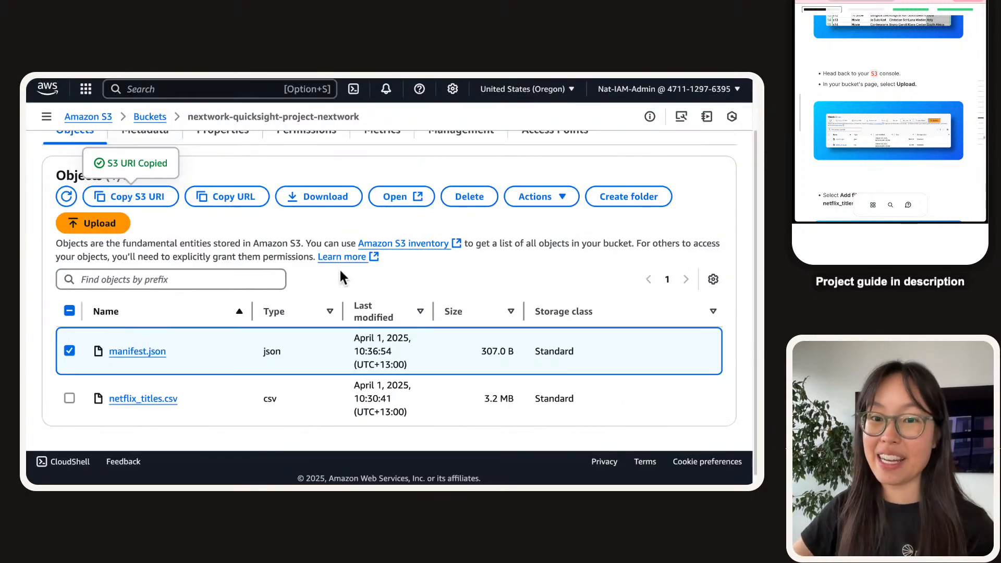
scroll(264, 236, up, 1)
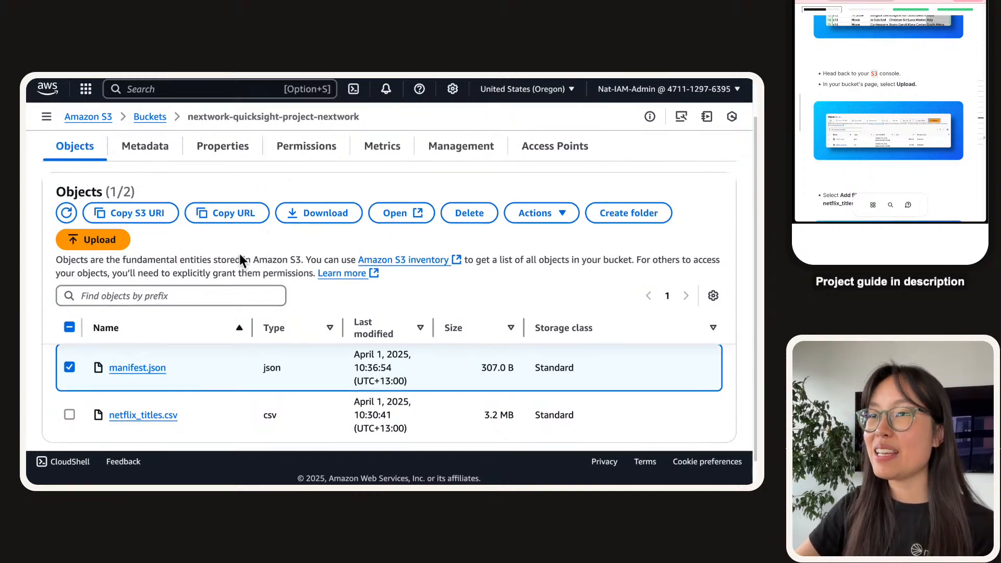
click(111, 240)
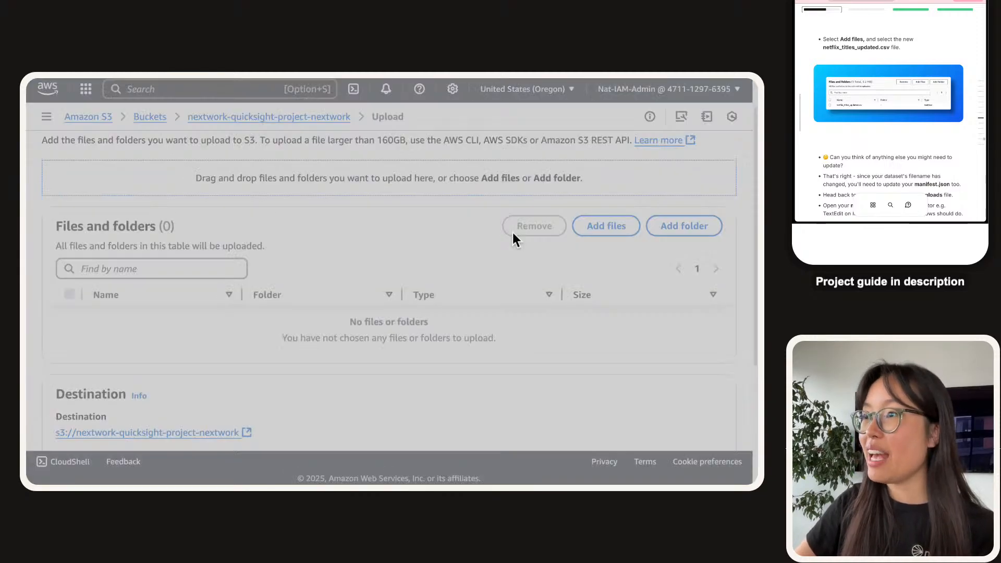
click(332, 249)
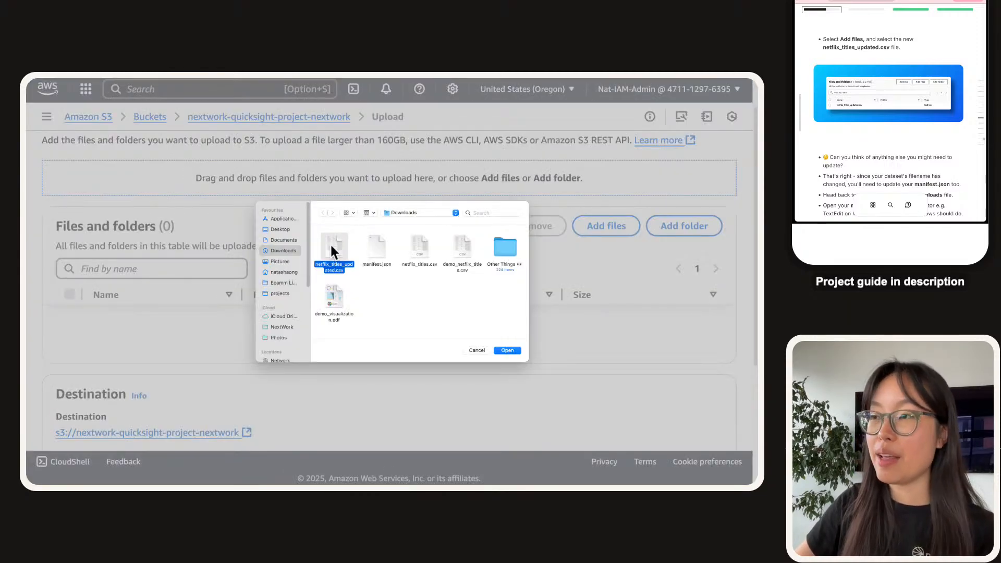
double_click(331, 246)
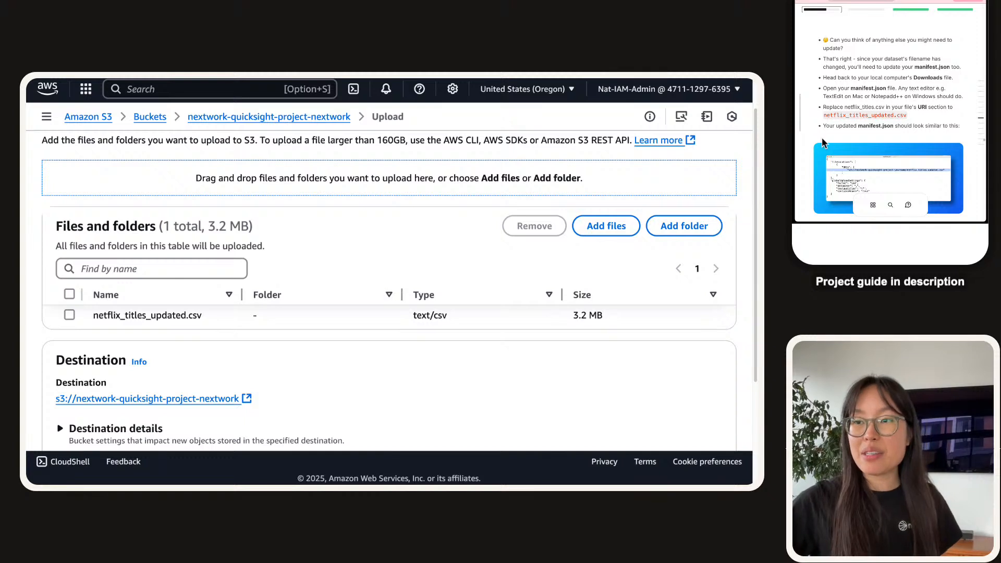
Sort the upload list by name, check the updated file name, and switch to the CSV preview.
click(173, 302)
drag(146, 316, 186, 308)
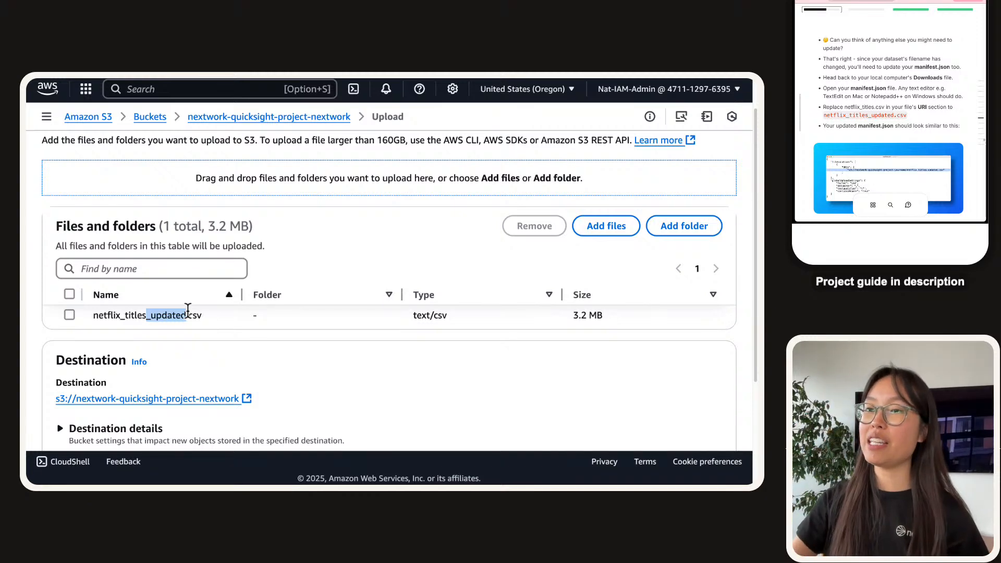
key(ctrl+Left)
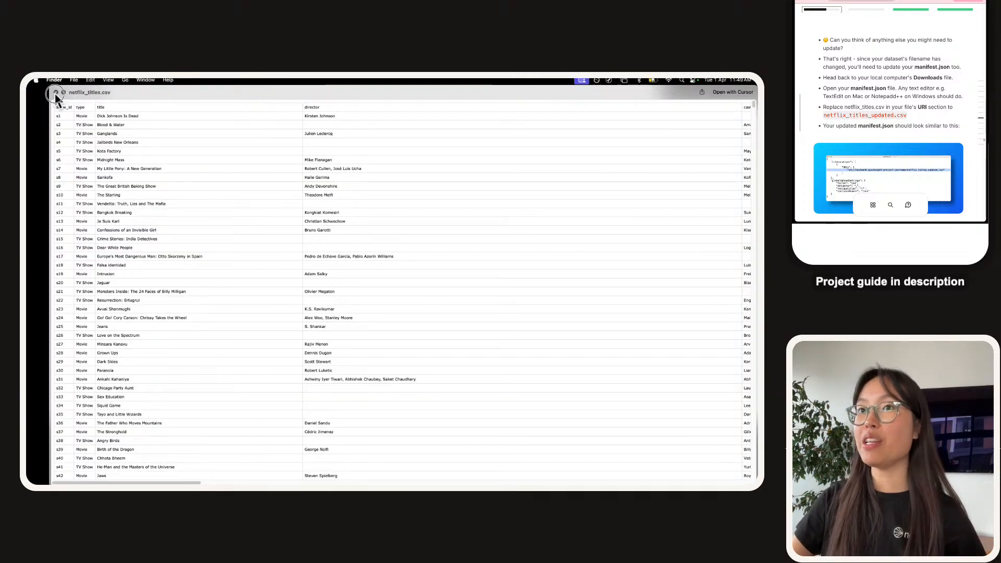
Close the netflix_titles.csv preview and open manifest.json in TextEdit.
click(56, 92)
right_click(331, 161)
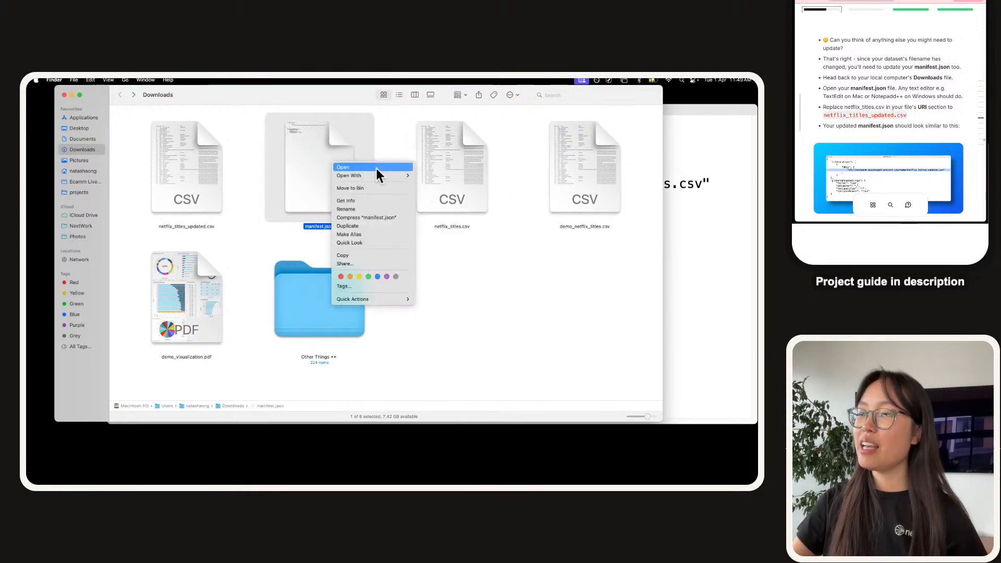
mouse_move(383, 176)
click(462, 220)
click(386, 246)
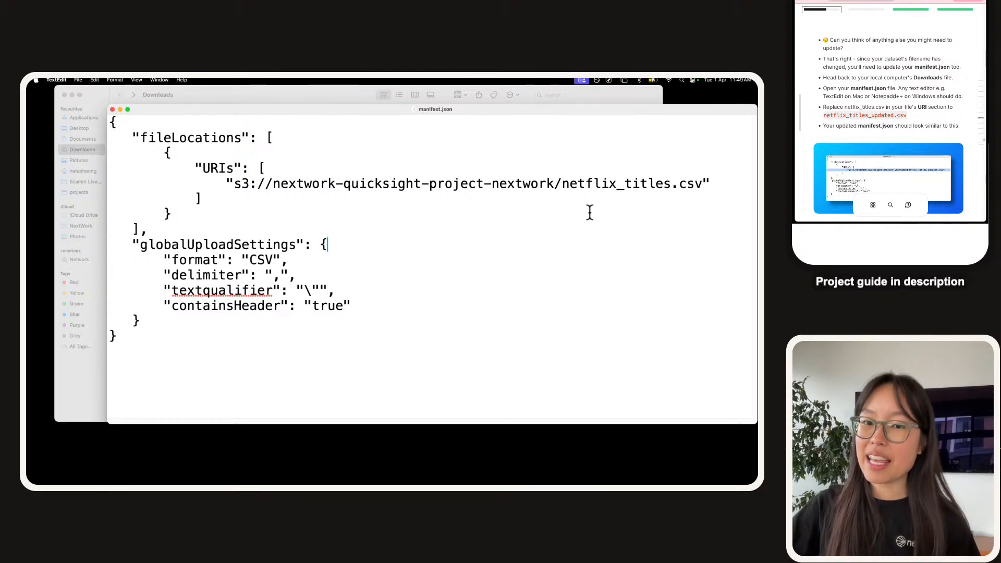
Change the manifest's S3 URI file name to netflix_titles_updated.csv and save manifest.json.
drag(593, 190, 655, 192)
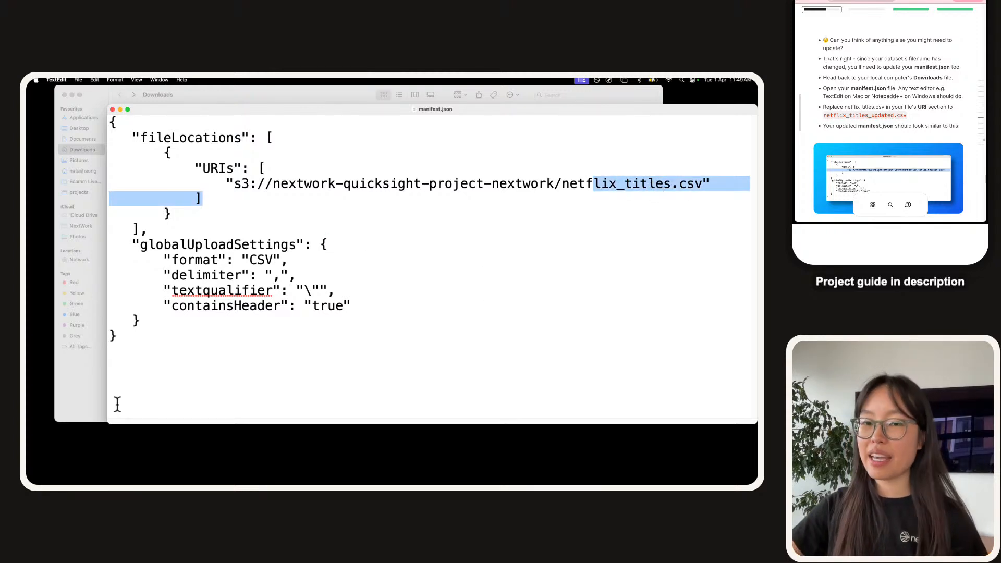
double_click(859, 115)
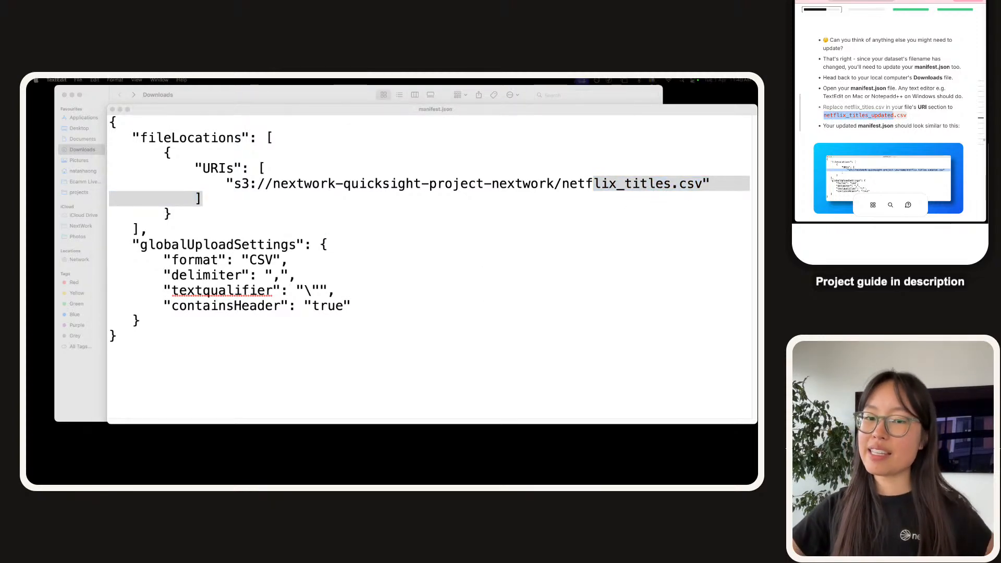
click(860, 116)
click(603, 189)
drag(702, 185, 563, 183)
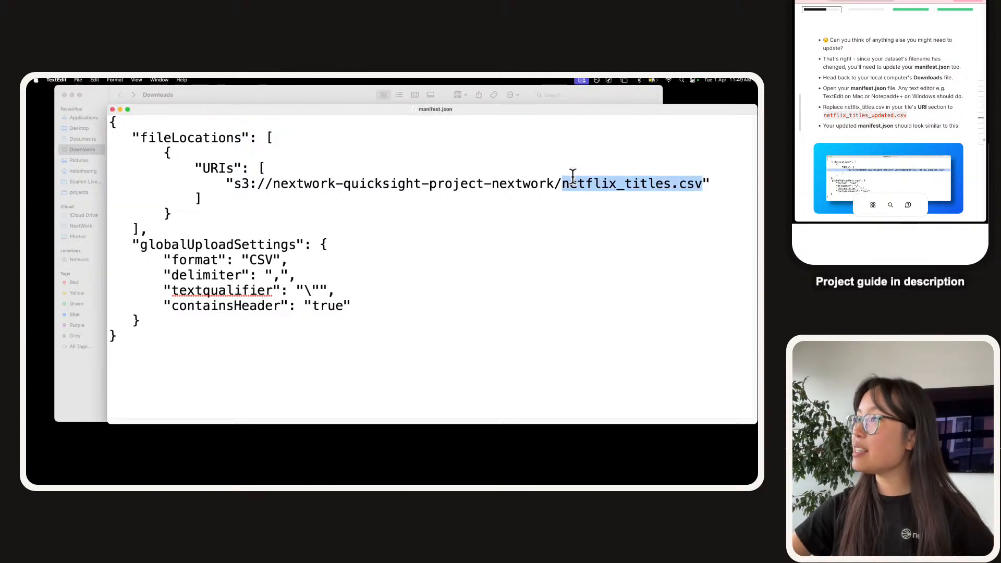
key(super+v)
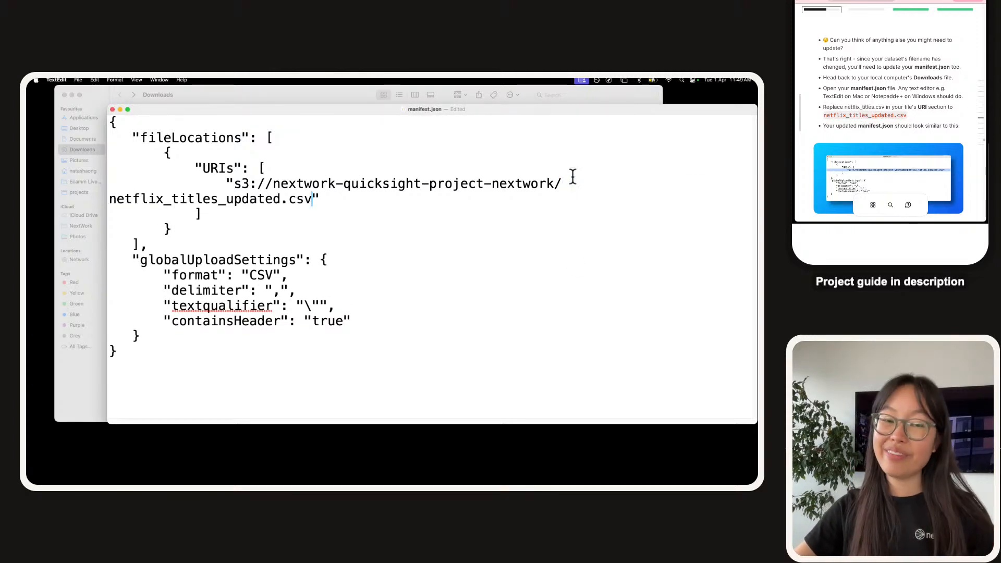
key(super+minus)
key(super+minus)
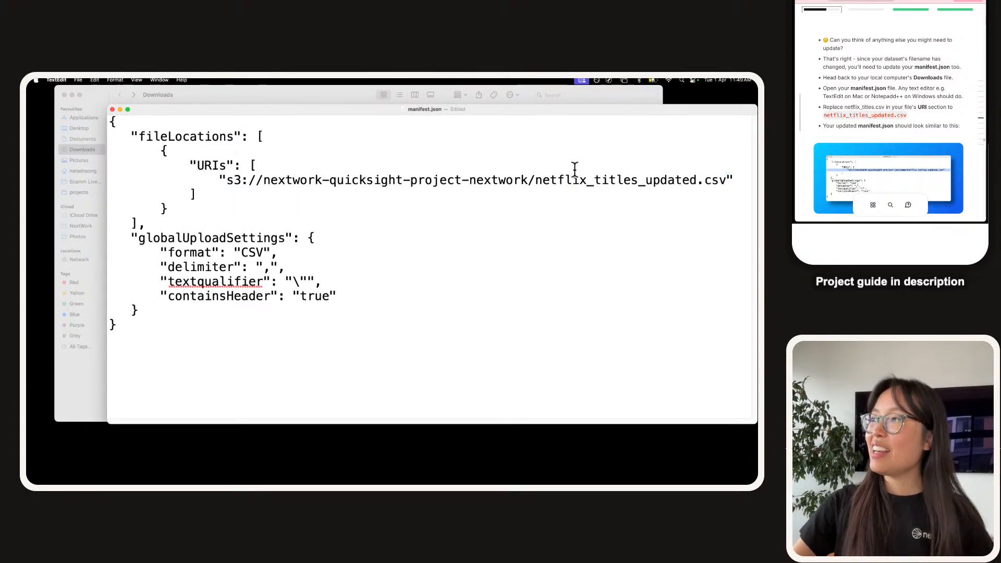
triple_click(587, 178)
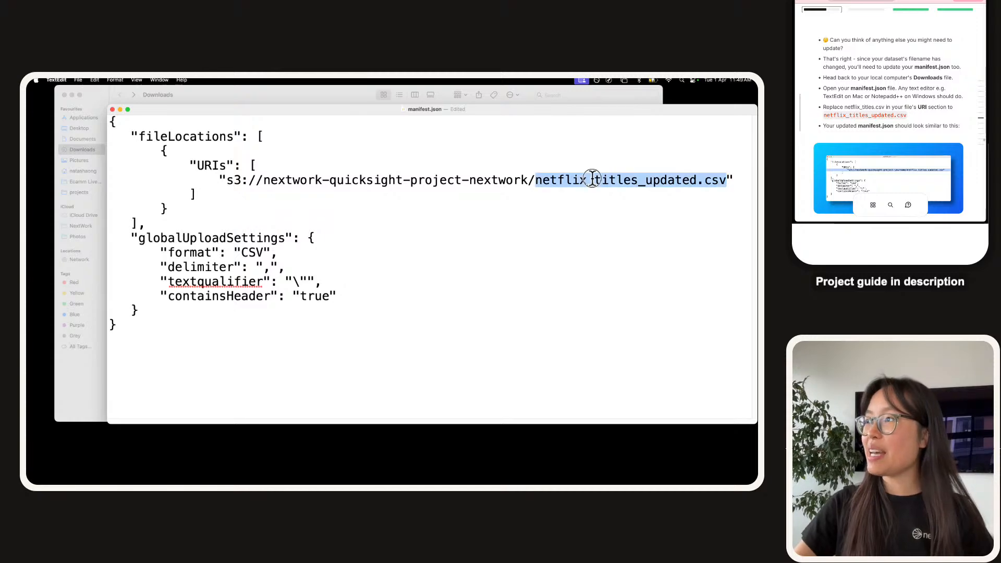
click(522, 205)
key(super+s)
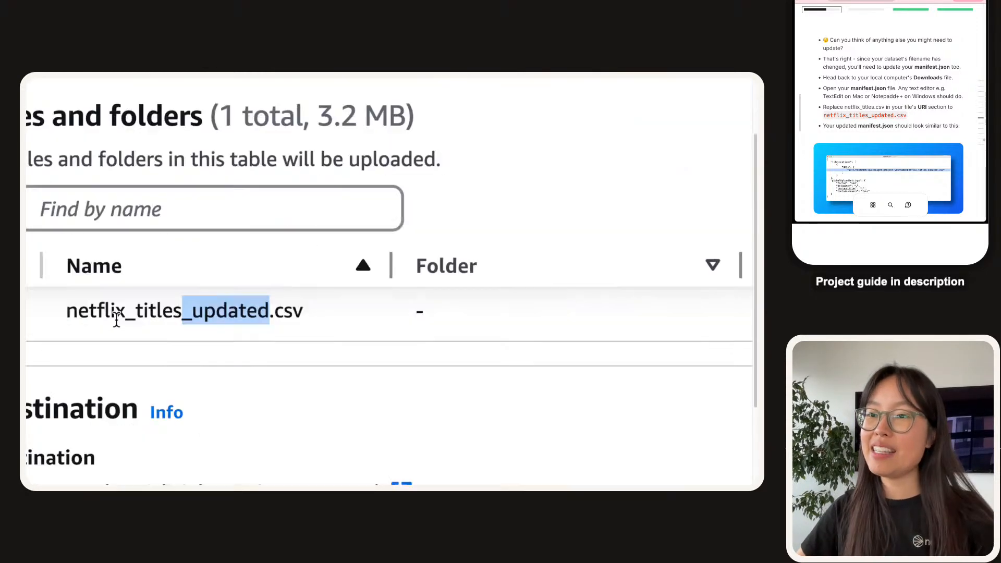
Add manifest.json alongside netflix_titles_updated.csv and upload both files to the bucket.
drag(68, 316, 341, 308)
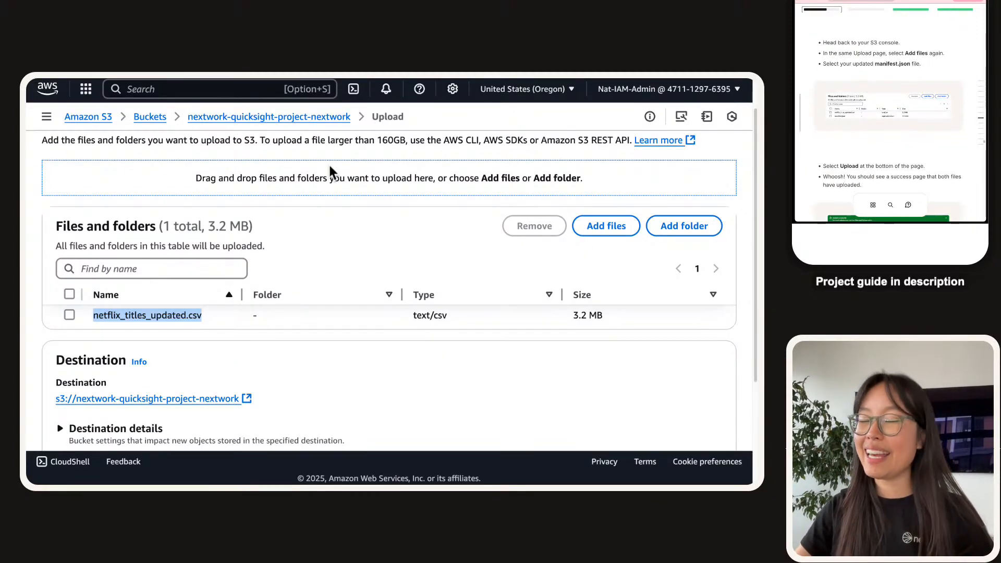
click(576, 230)
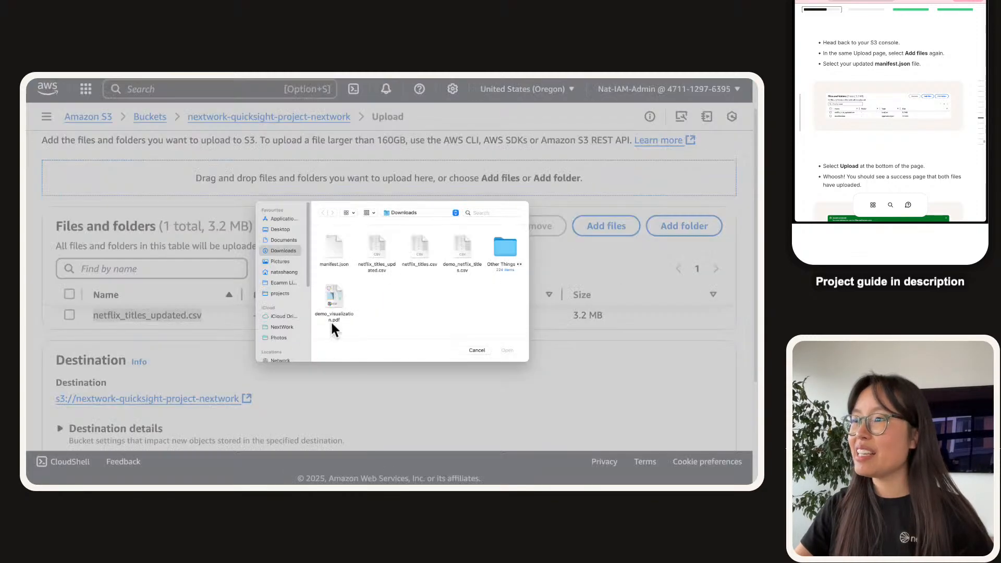
click(328, 248)
key(space)
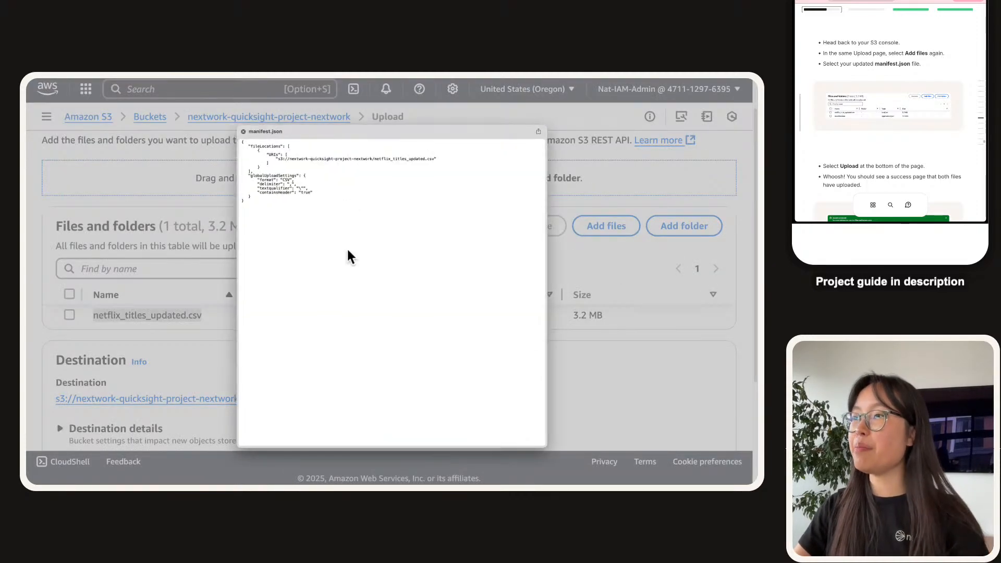
double_click(418, 159)
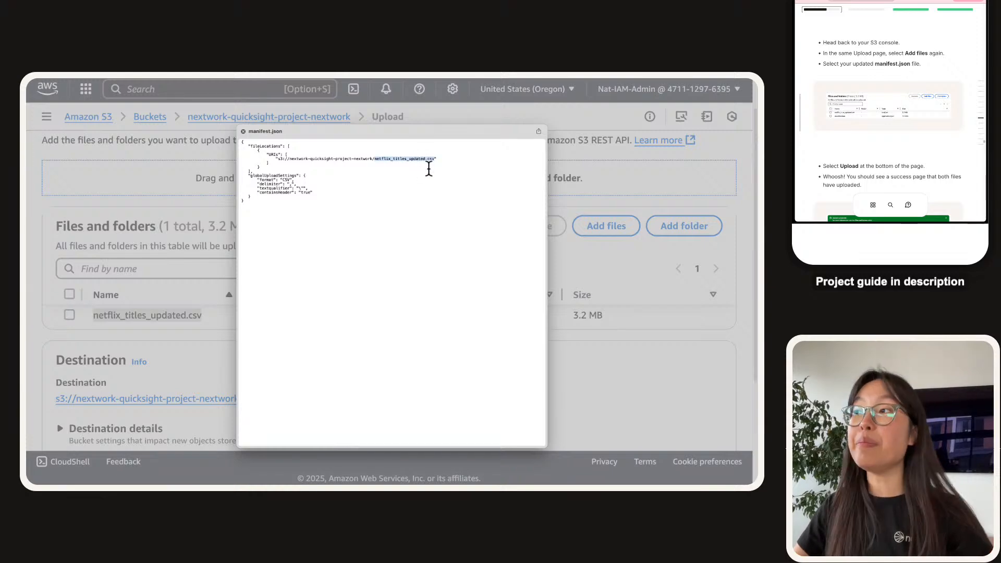
key(space)
click(502, 351)
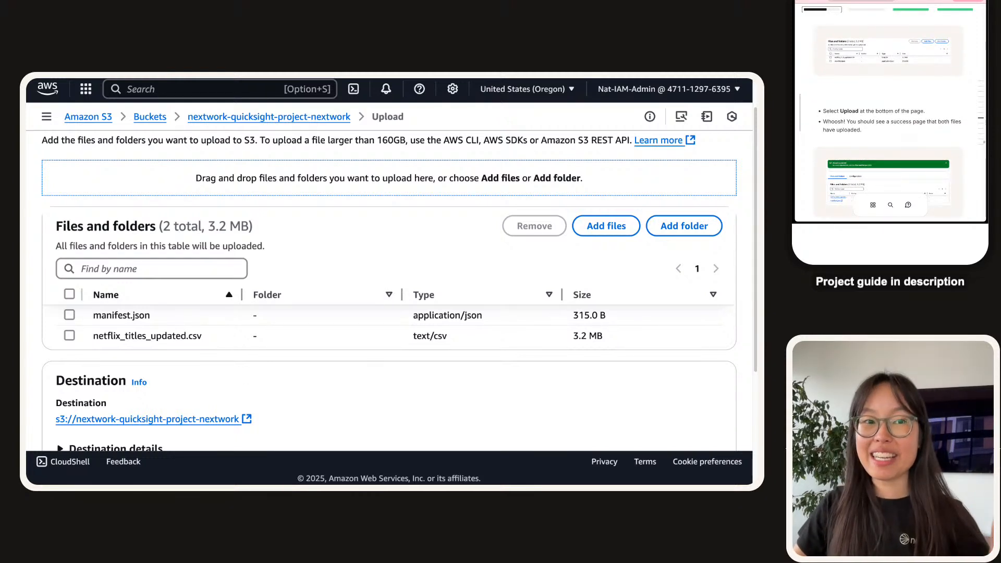
scroll(339, 365, down, 5)
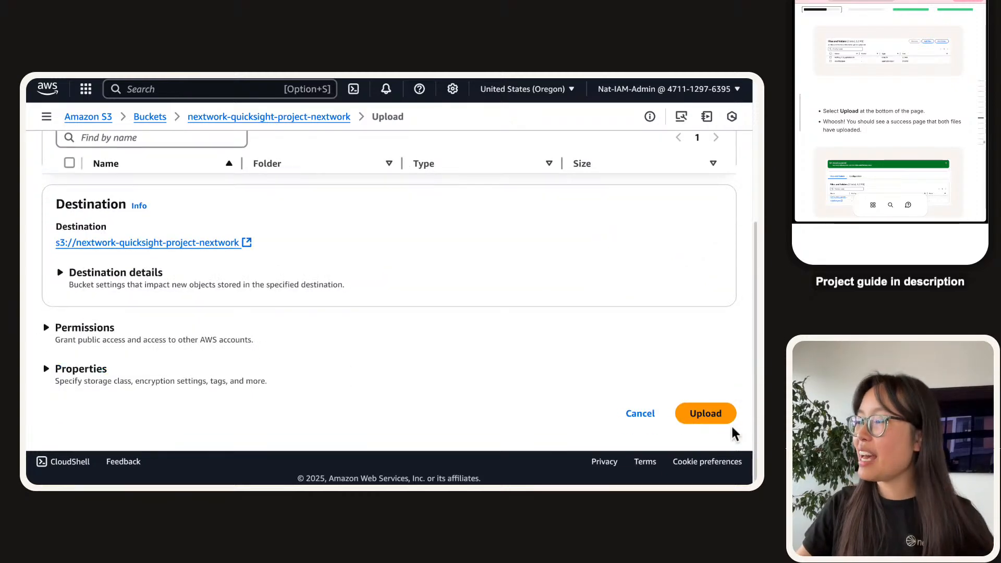
click(729, 417)
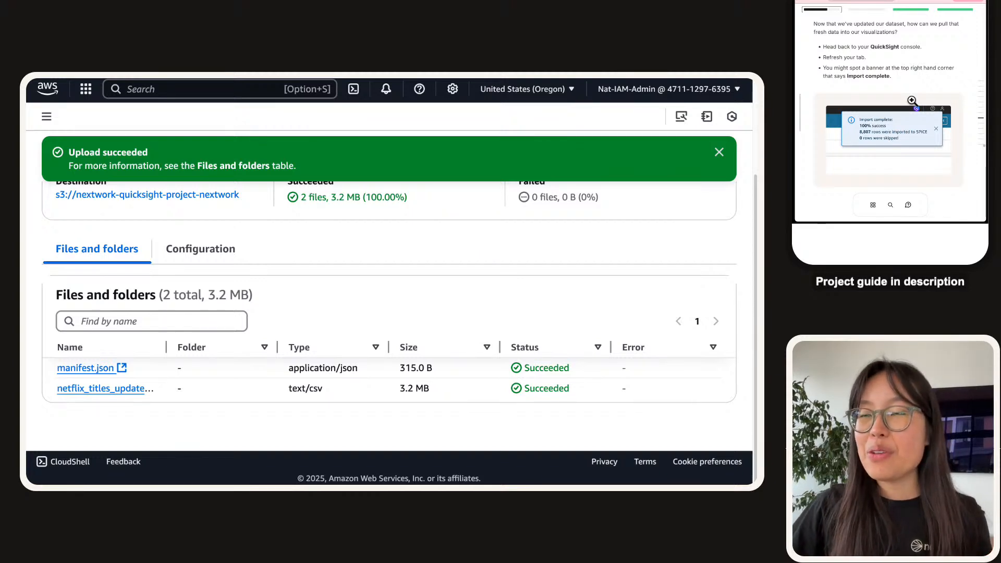
Reload the kaggle-netflix-data analysis to import the updated data and check the Country table's blank rows.
mouse_move(169, 88)
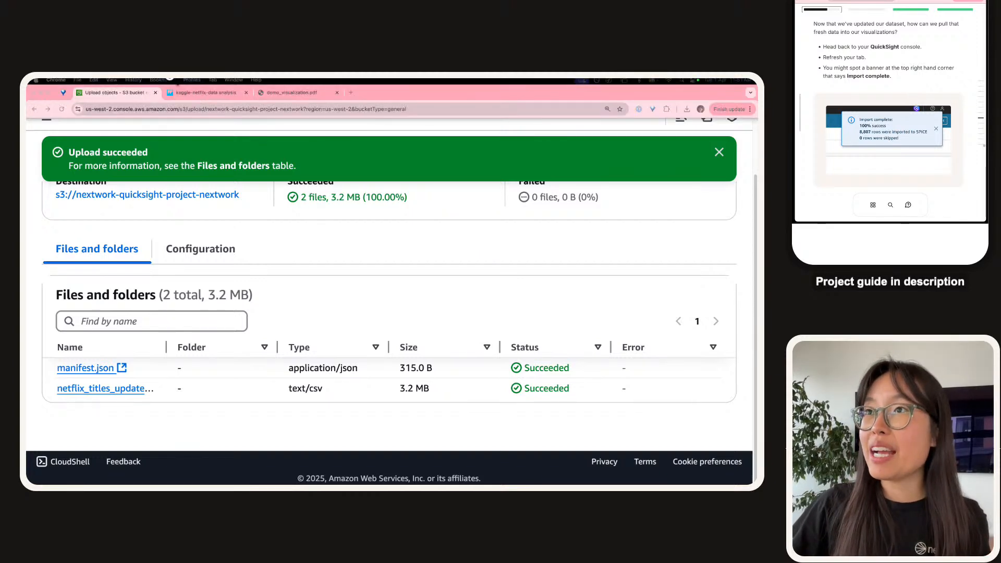
click(212, 92)
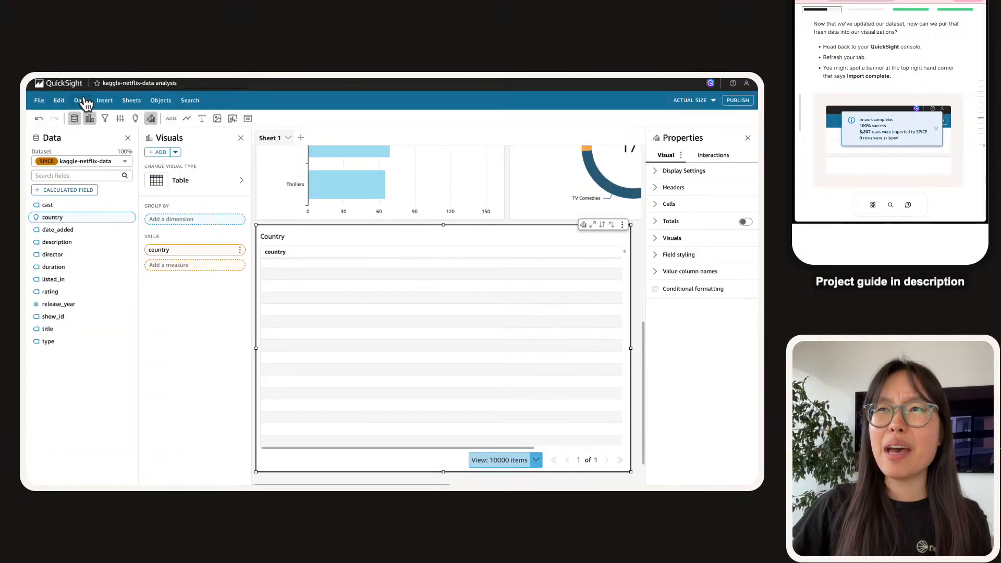
mouse_move(87, 81)
click(61, 109)
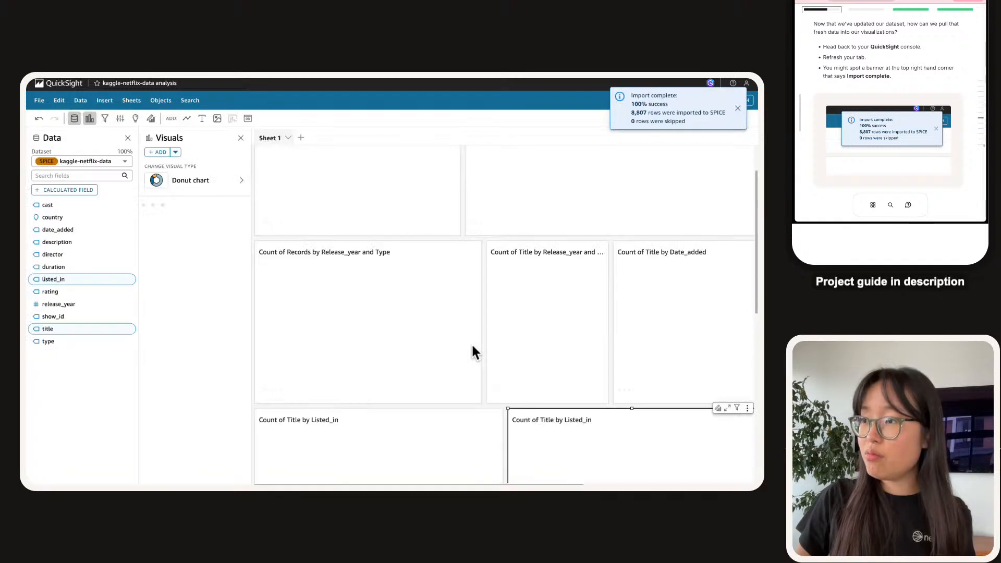
scroll(468, 249, down, 5)
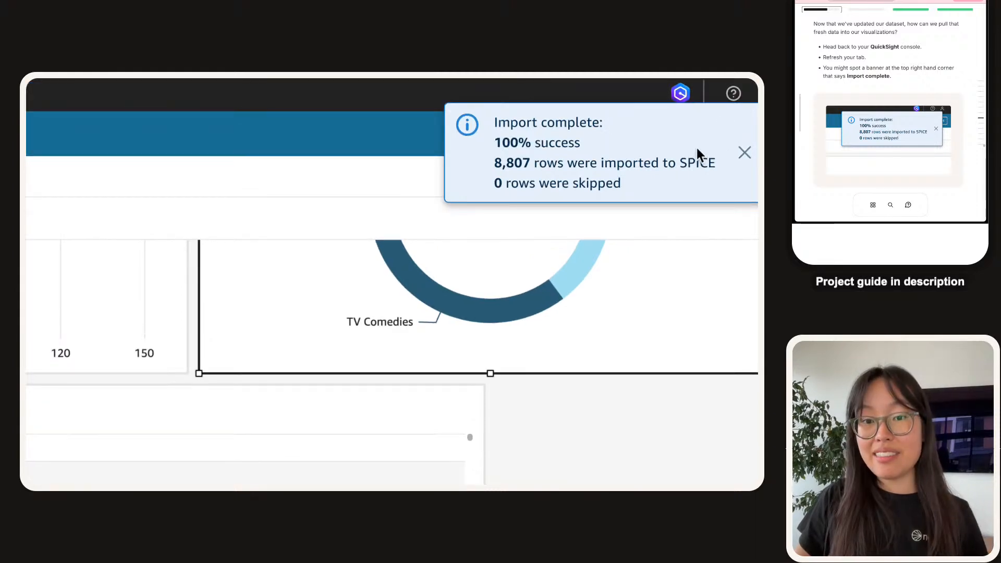
scroll(847, 105, down, 3)
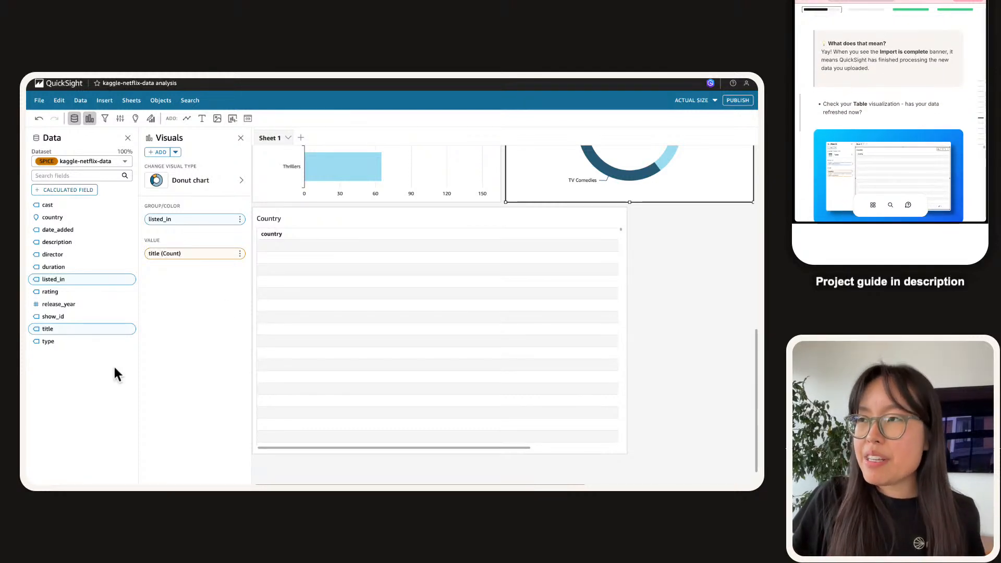
click(313, 285)
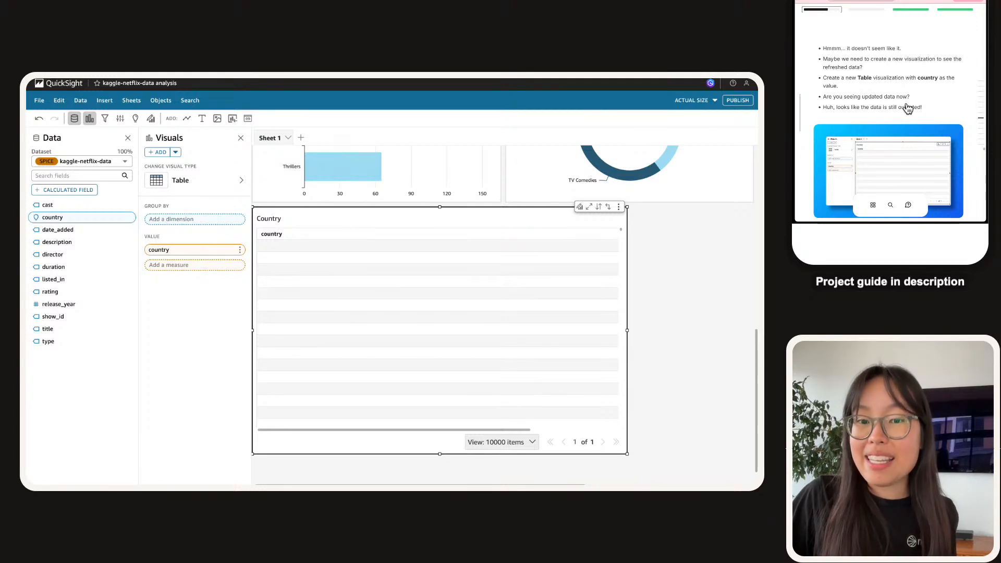
scroll(907, 102, down, 5)
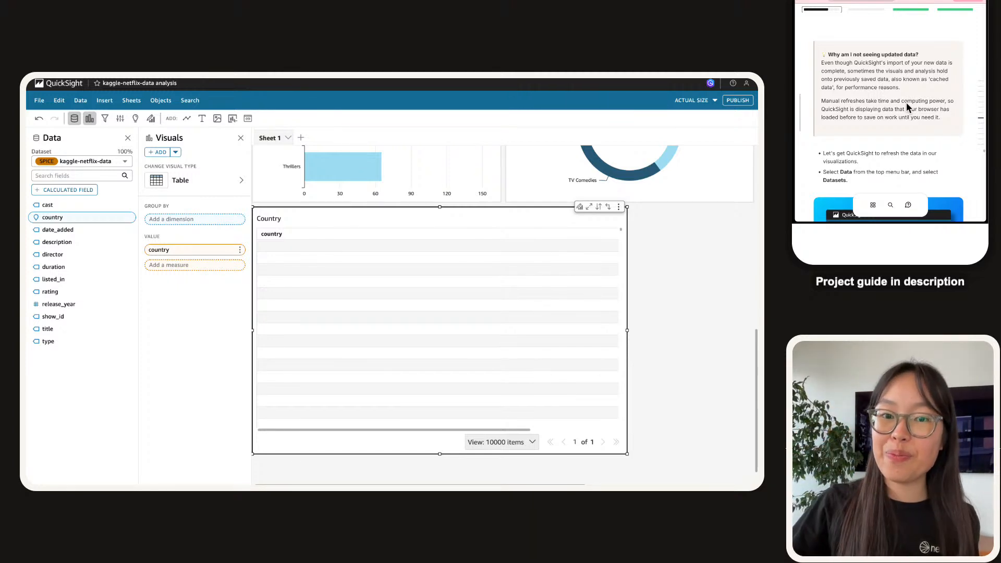
drag(822, 63, 904, 90)
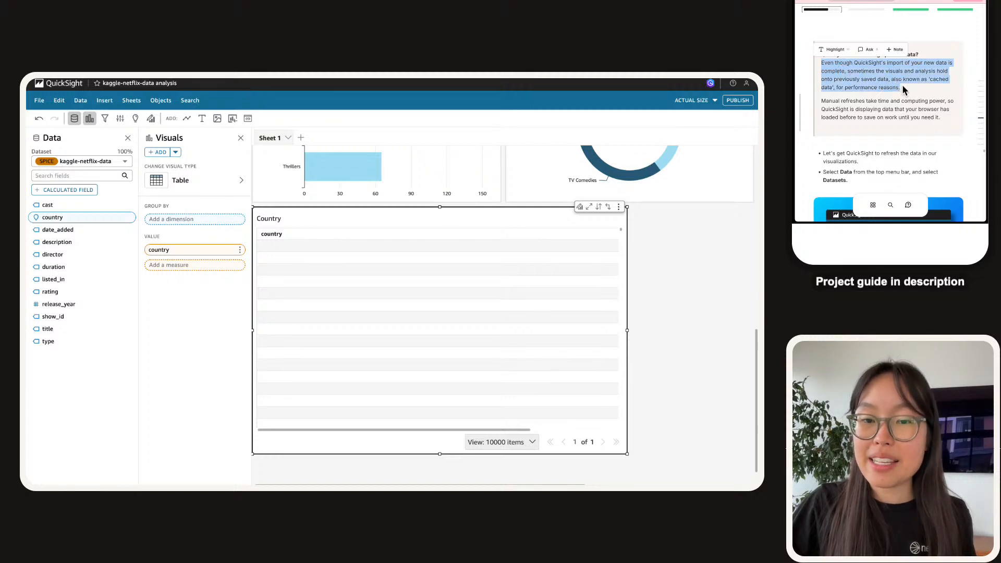
click(904, 90)
scroll(574, 227, up, 5)
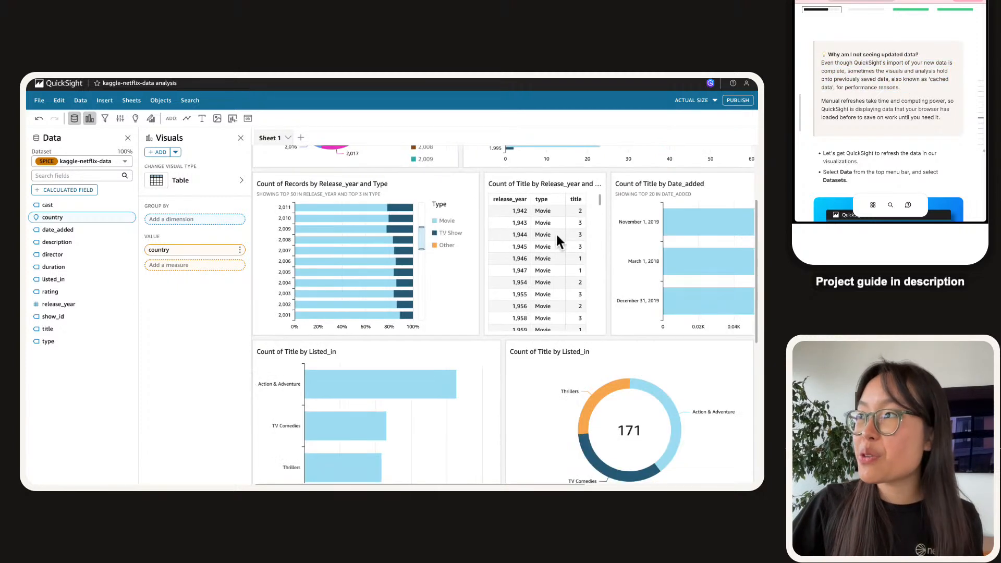
scroll(428, 289, down, 4)
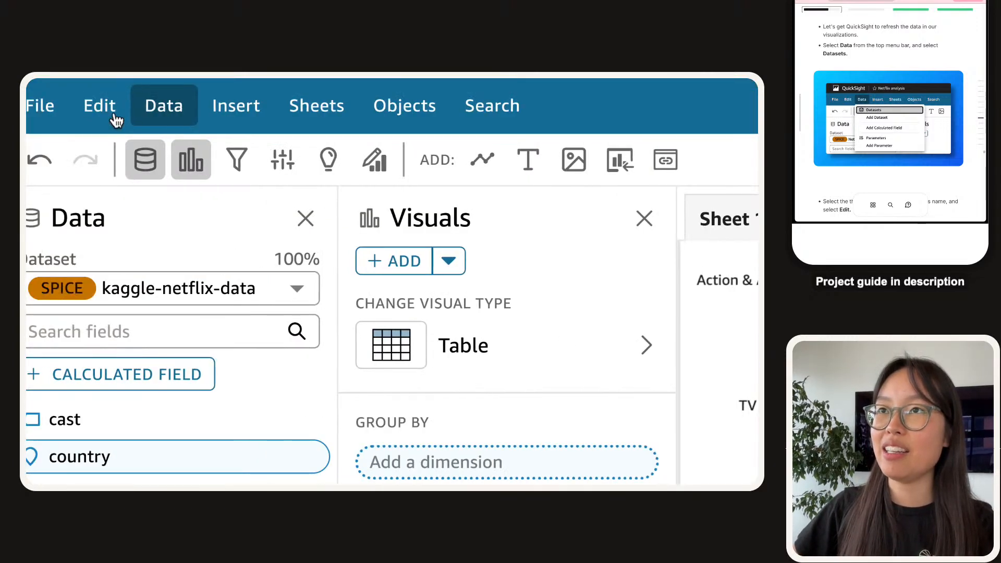
Open the kaggle-netflix-data dataset in the dataset editor from the analysis's dataset list.
click(183, 106)
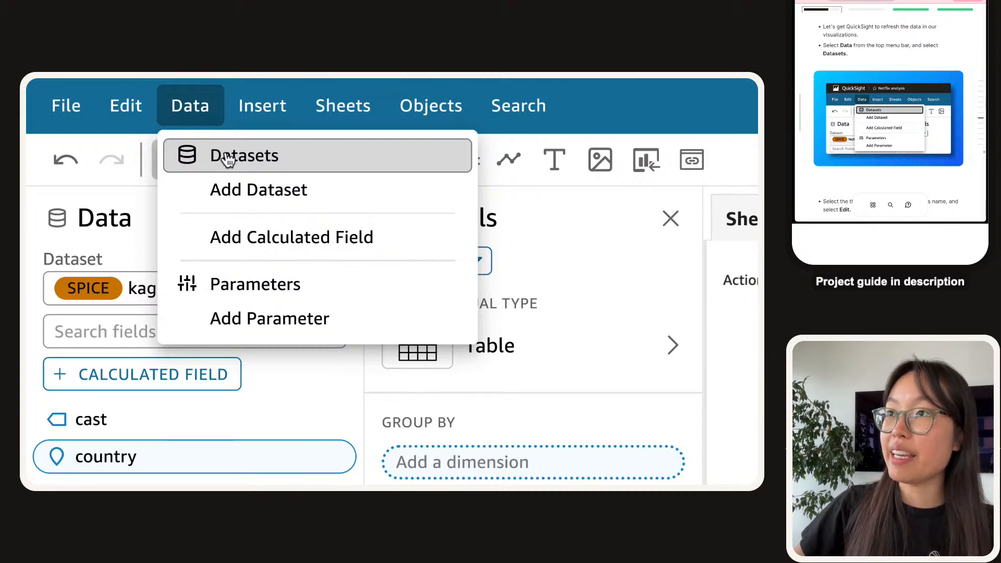
click(228, 157)
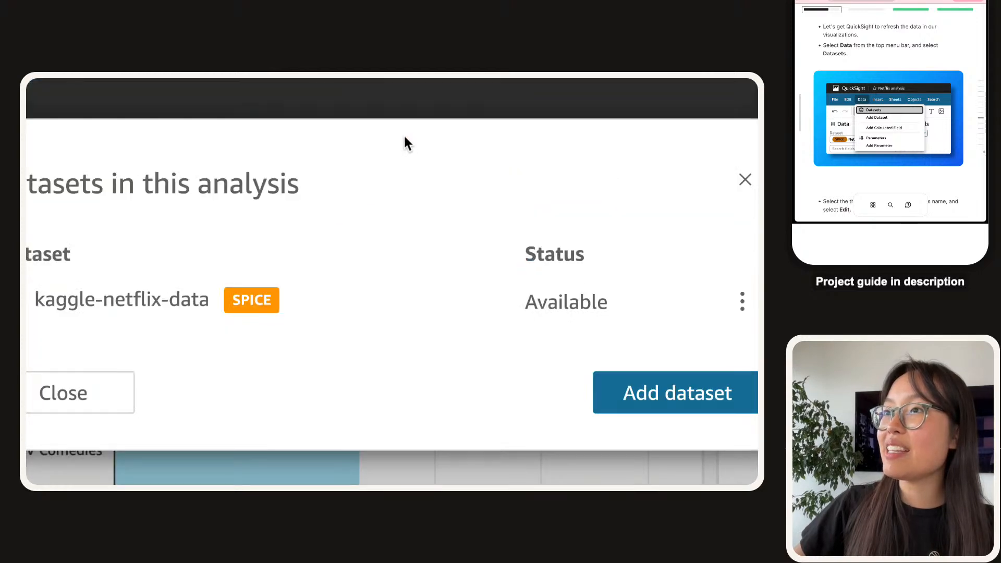
click(746, 302)
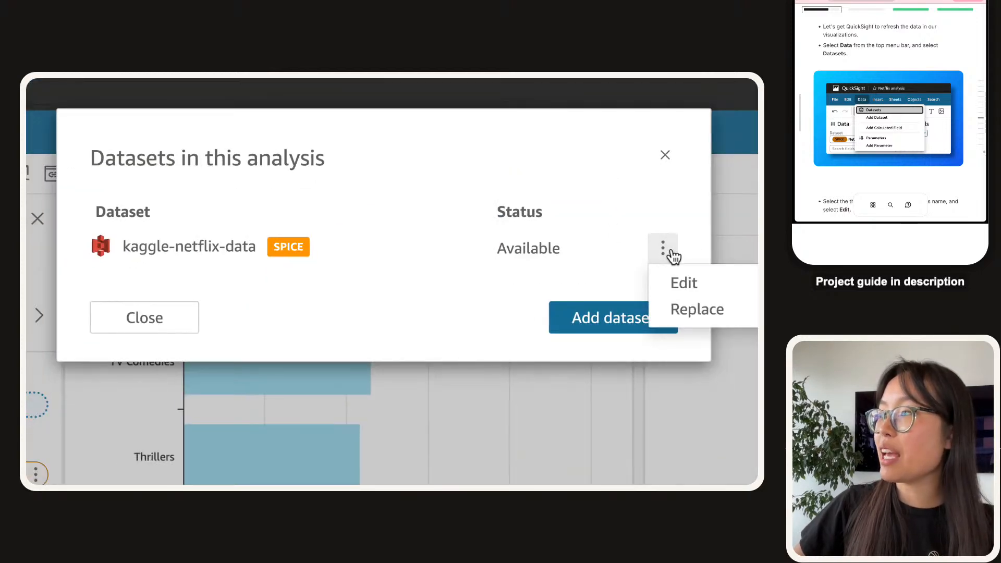
click(697, 283)
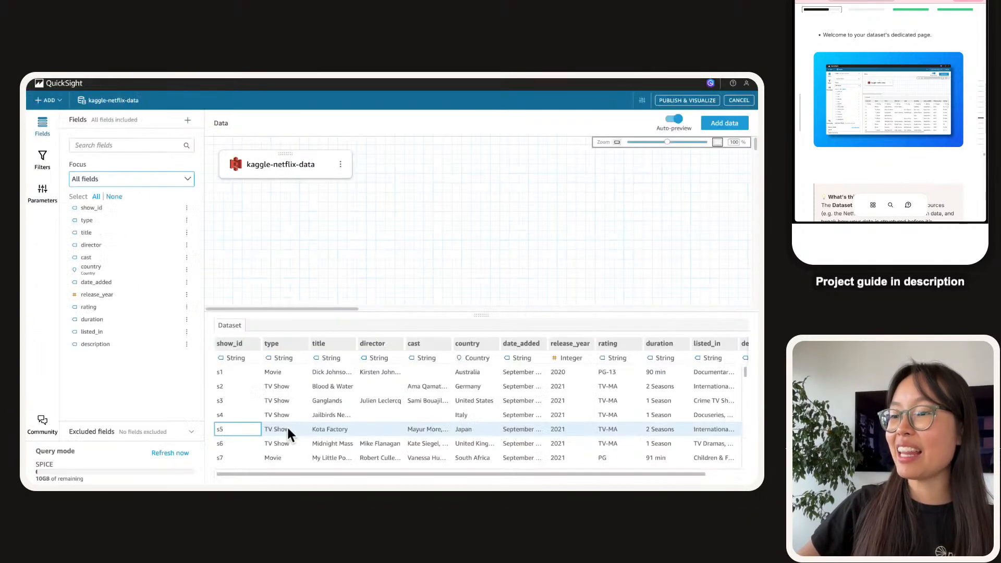
click(320, 416)
scroll(508, 396, right, 1)
scroll(509, 396, down, 2)
scroll(459, 425, up, 2)
scroll(505, 395, down, 2)
scroll(646, 394, up, 1)
scroll(730, 407, down, 2)
scroll(704, 395, up, 3)
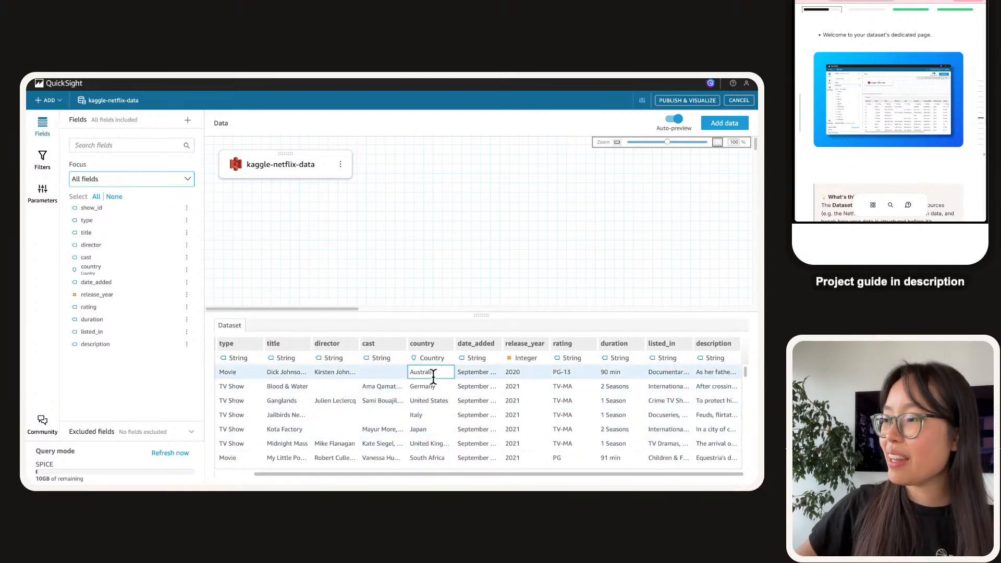
scroll(431, 375, down, 2)
scroll(433, 385, down, 10)
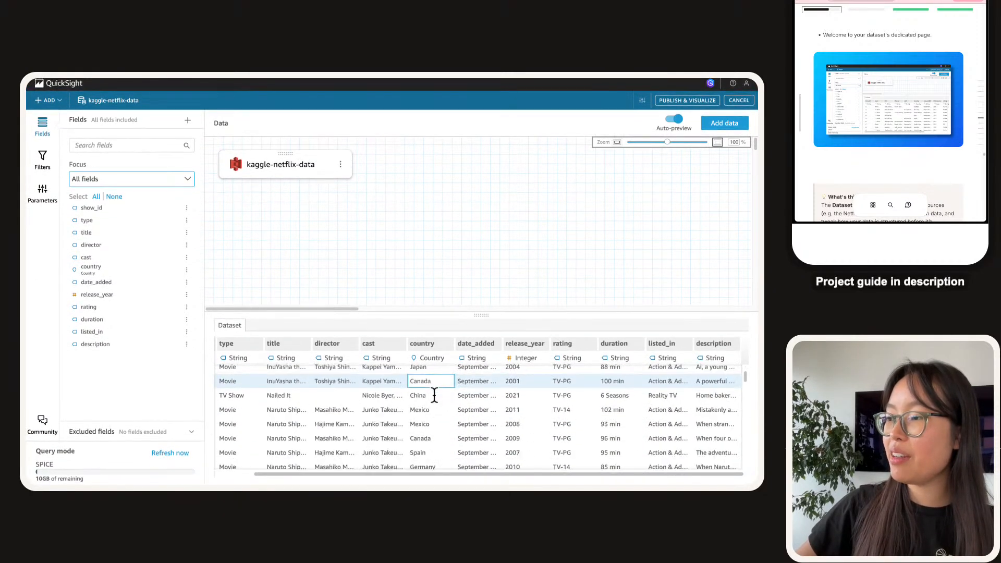
scroll(433, 392, down, 10)
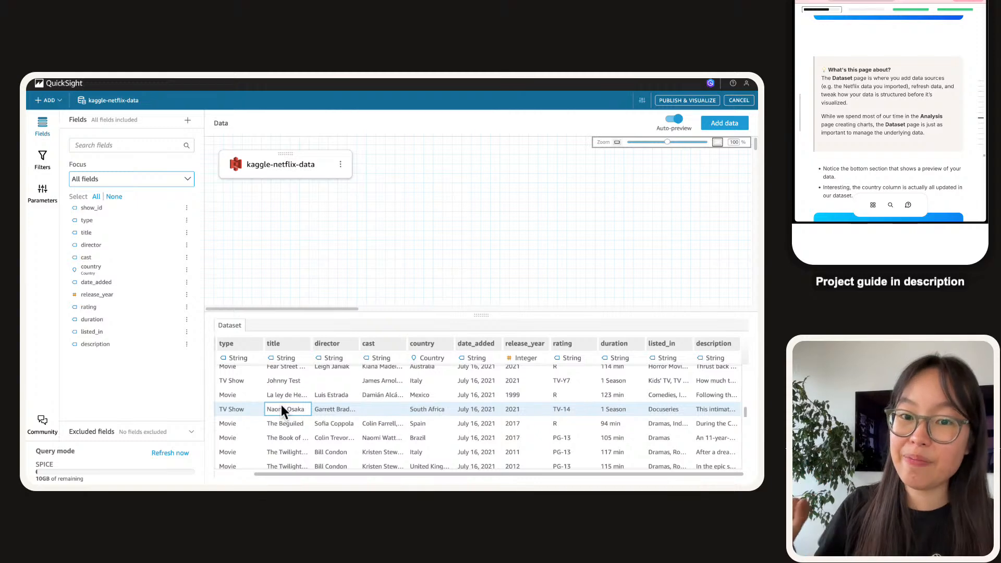
scroll(880, 139, down, 3)
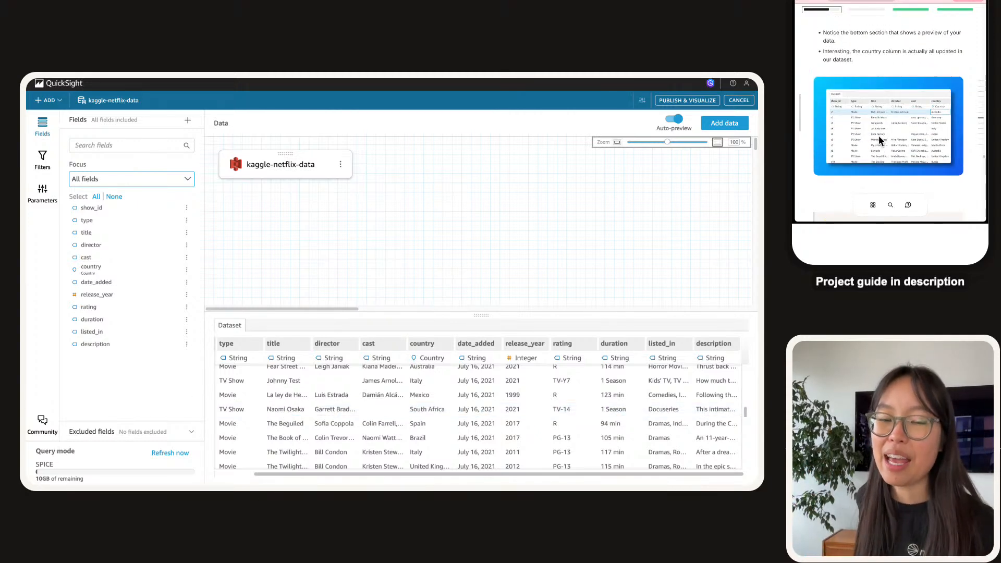
scroll(881, 140, down, 5)
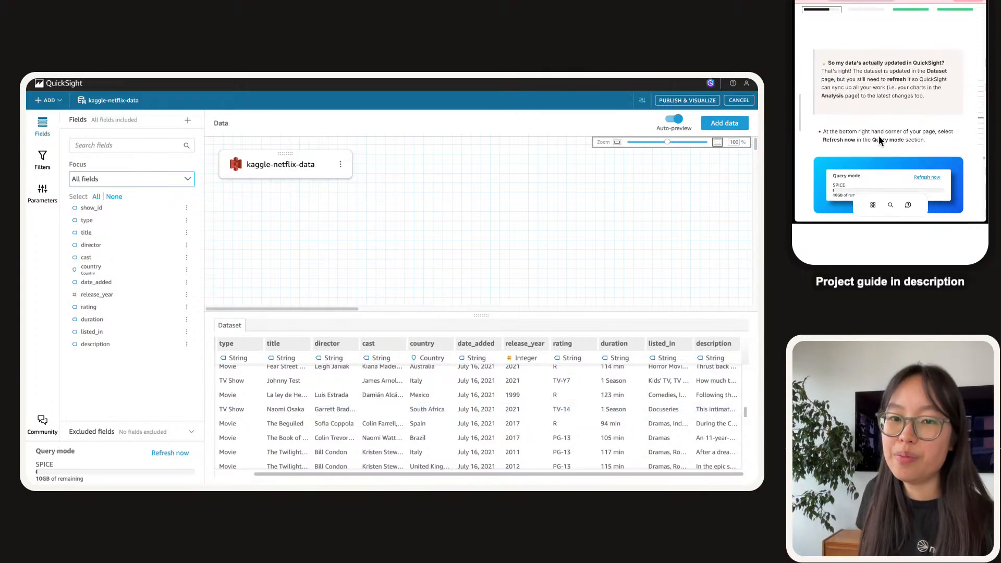
scroll(880, 140, down, 1)
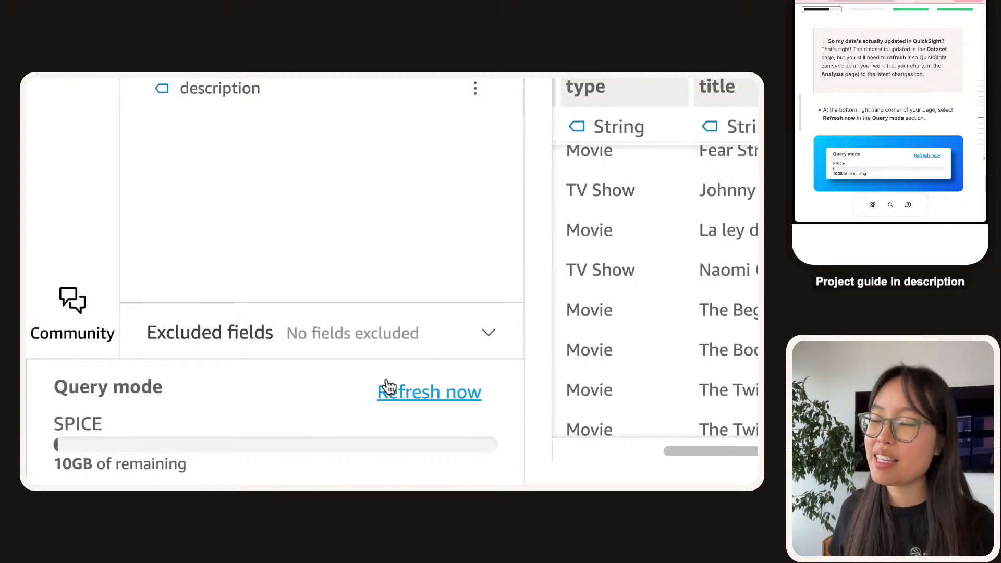
Run a full refresh of kaggle-netflix-data from S3 and confirm the warning and success dialogs.
click(412, 392)
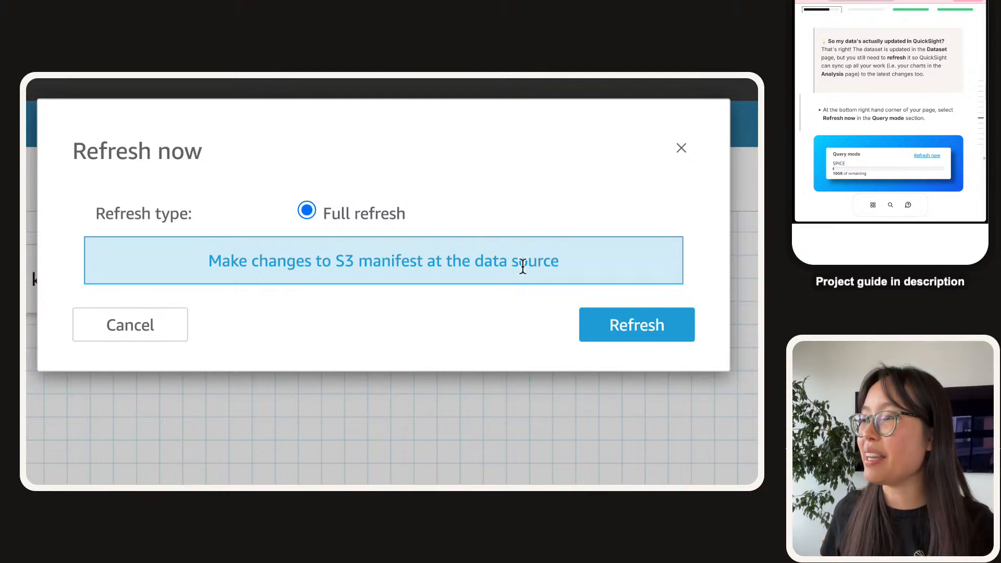
click(583, 327)
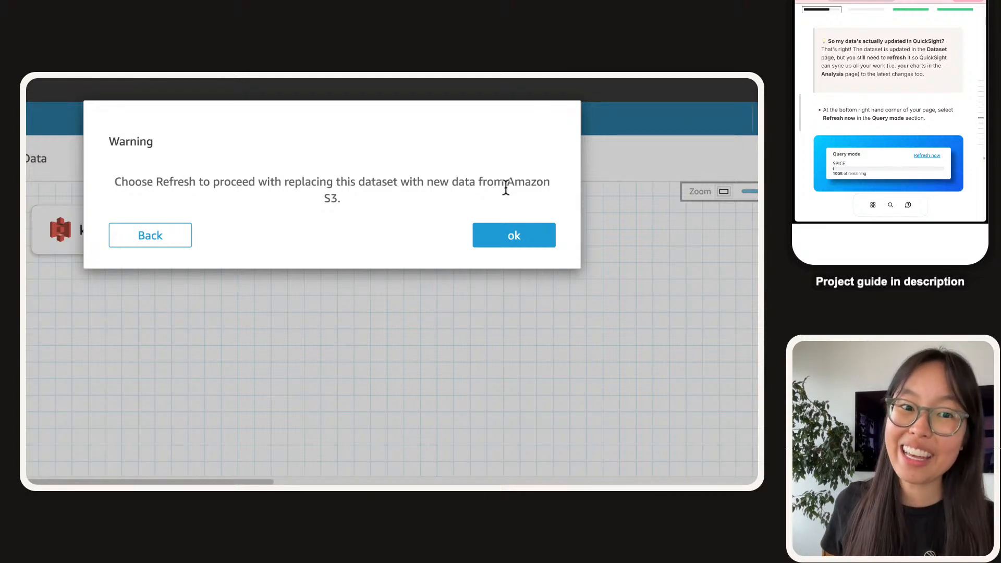
click(511, 232)
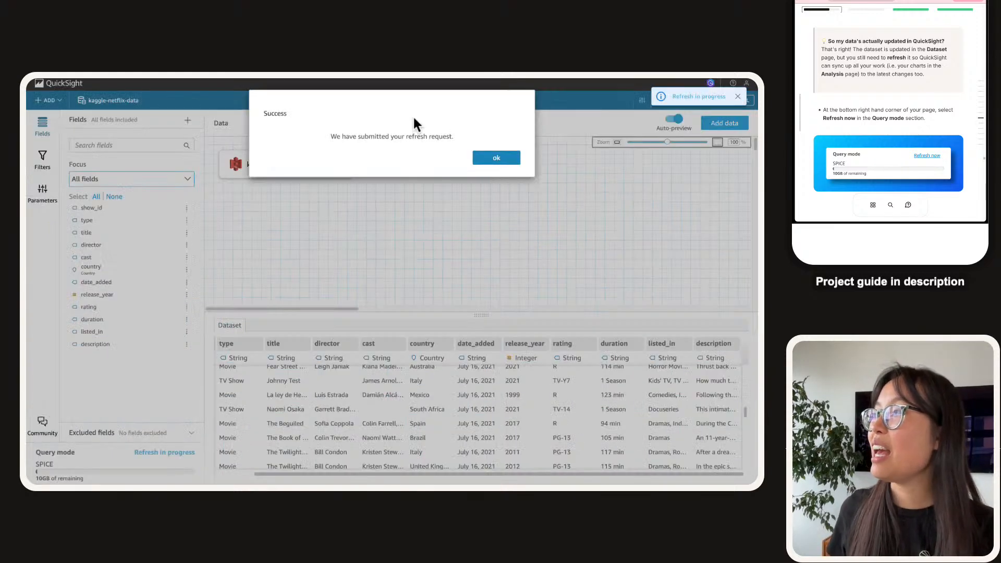
click(496, 157)
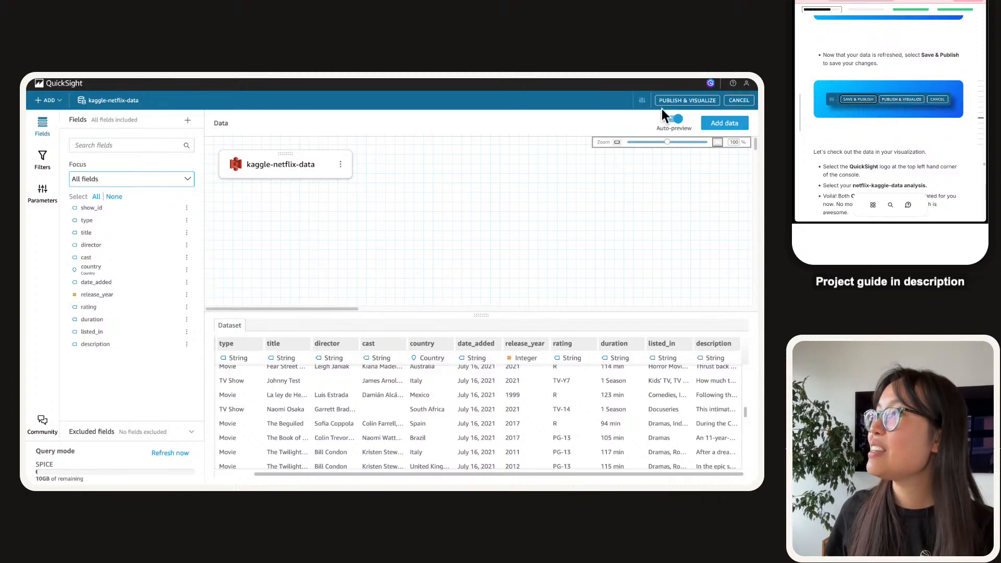
Verify the kaggle-netflix-data refresh imported 8807 rows, then open its analysis from Analyses.
mouse_move(137, 83)
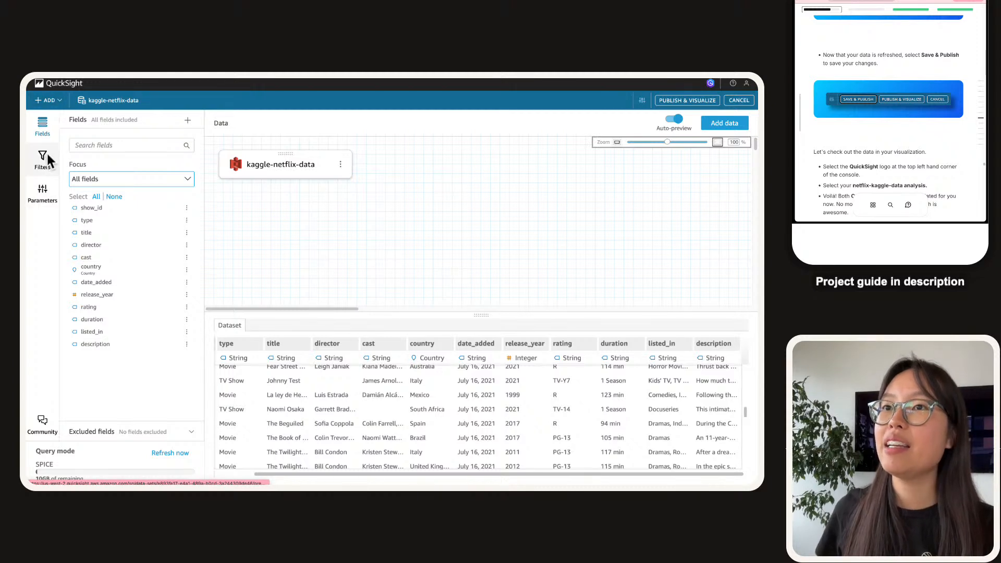
click(56, 89)
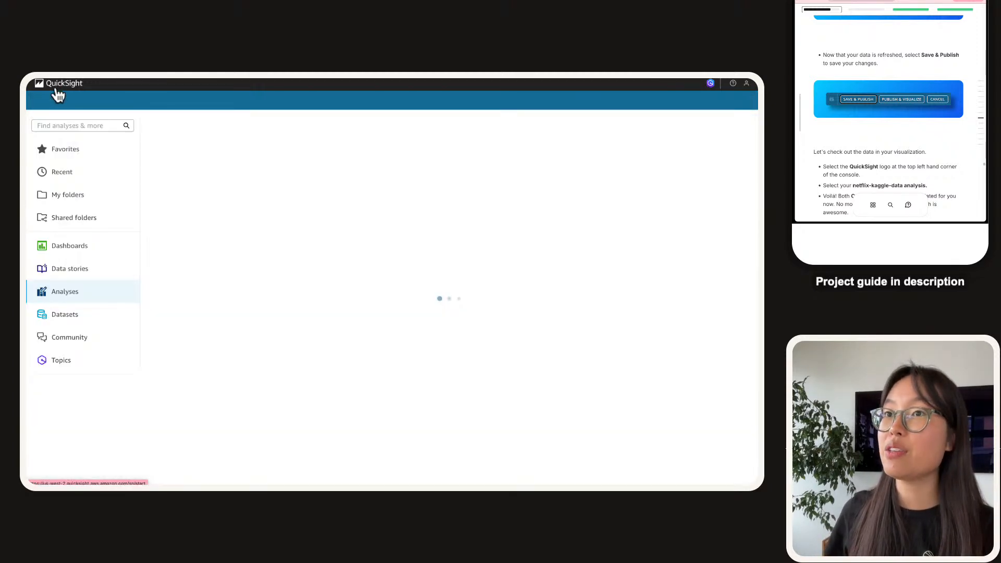
click(67, 319)
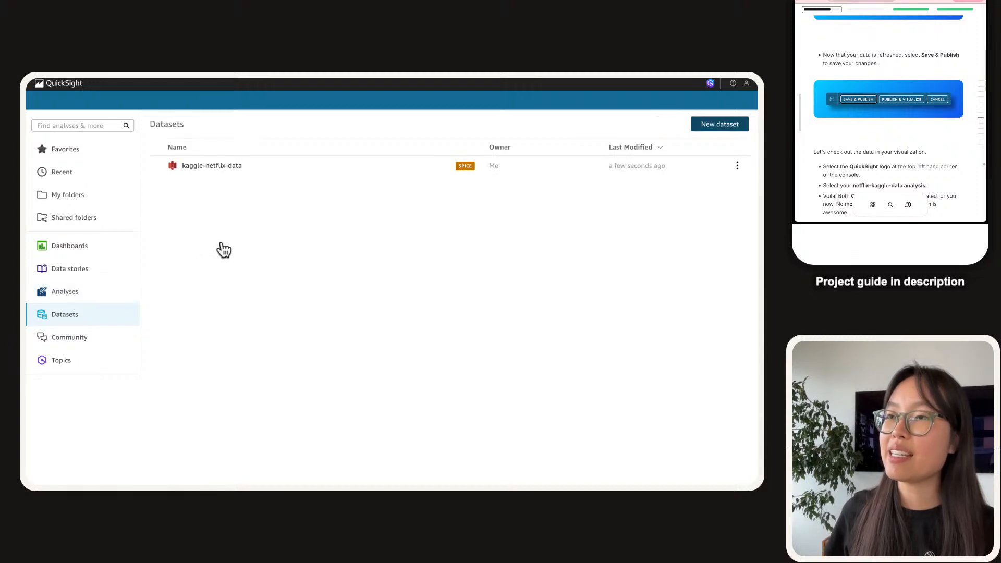
click(218, 173)
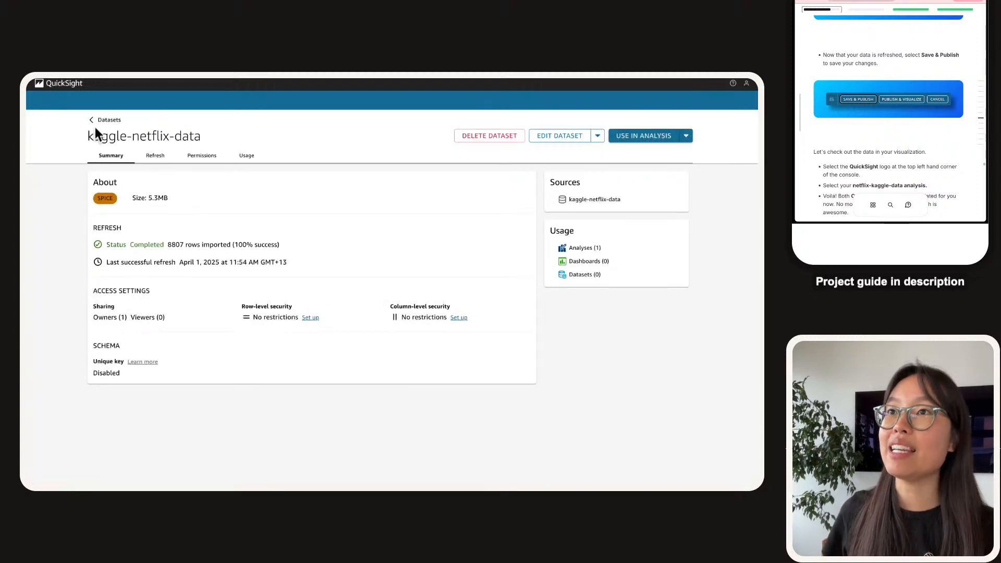
click(100, 120)
click(73, 291)
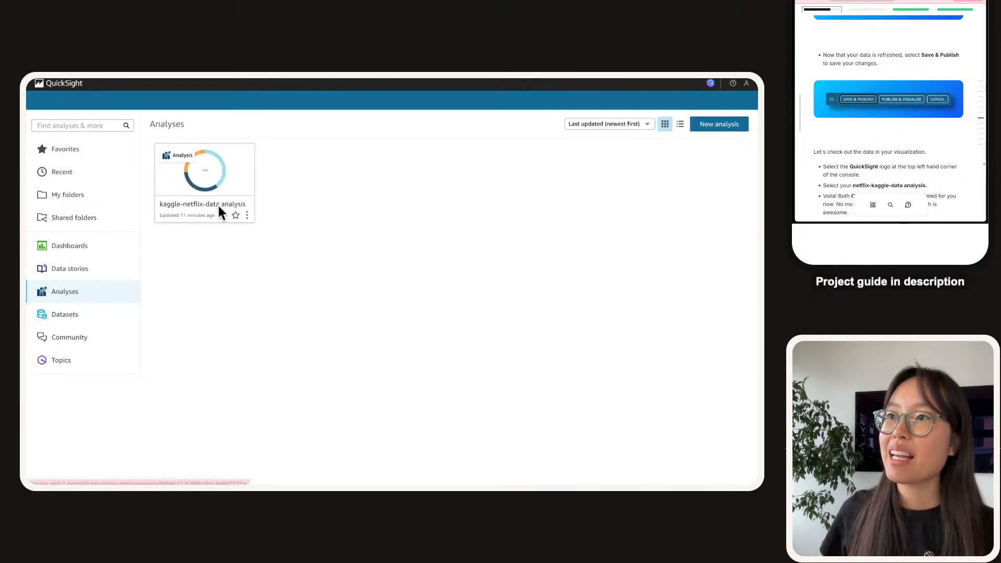
click(219, 209)
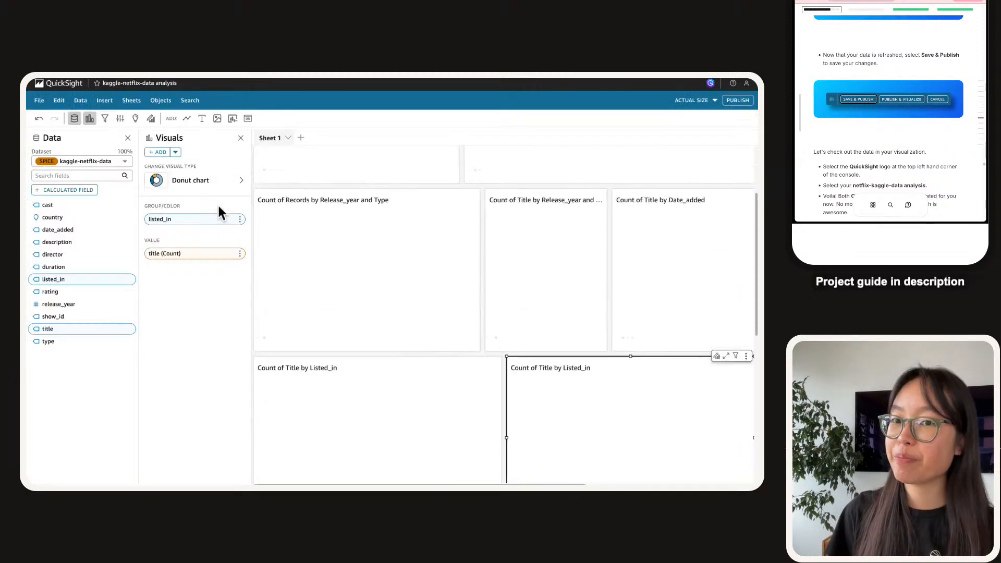
Scroll through the analysis sheet and Country table to inspect the refreshed country values.
scroll(306, 344, down, 5)
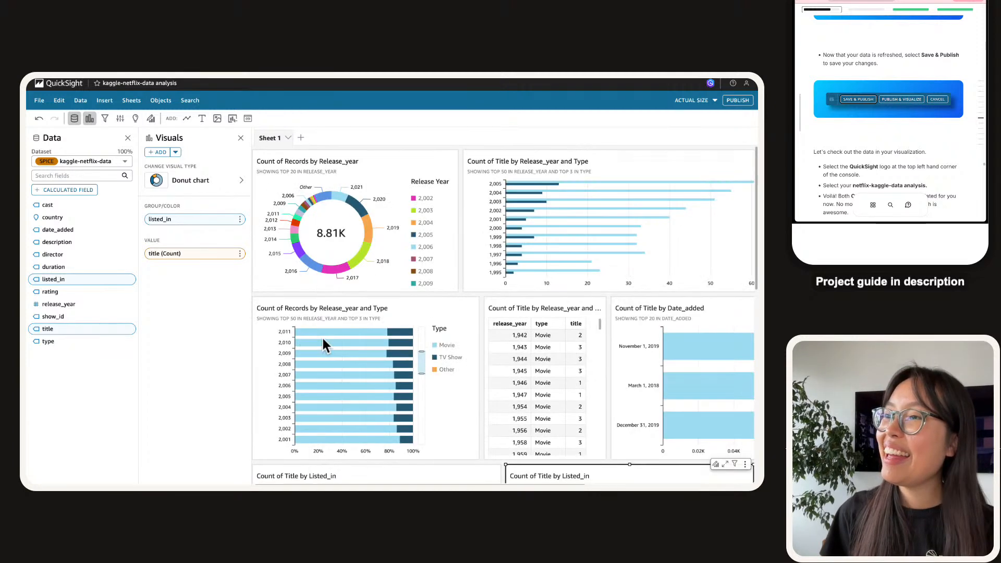
scroll(431, 339, down, 1)
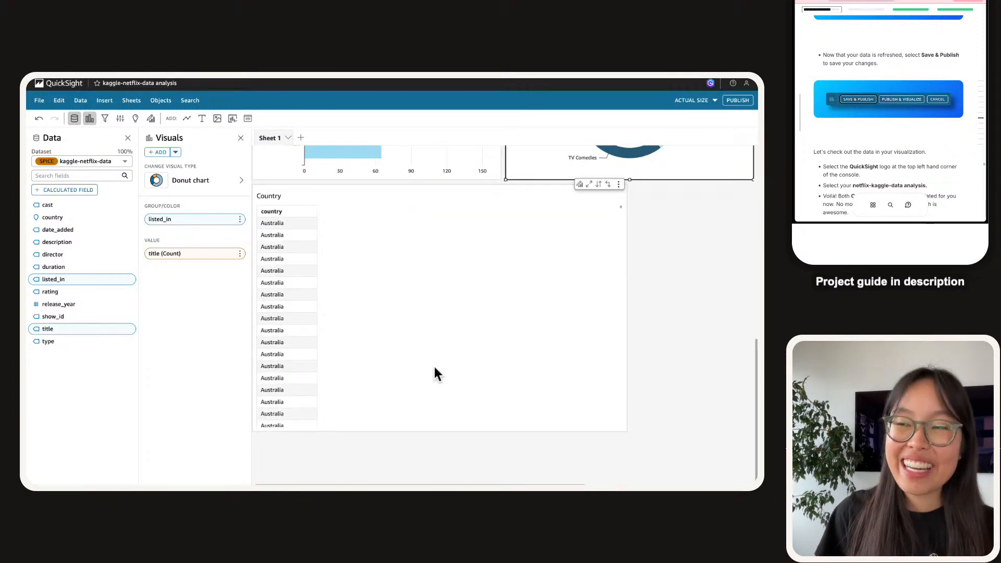
scroll(434, 367, down, 1)
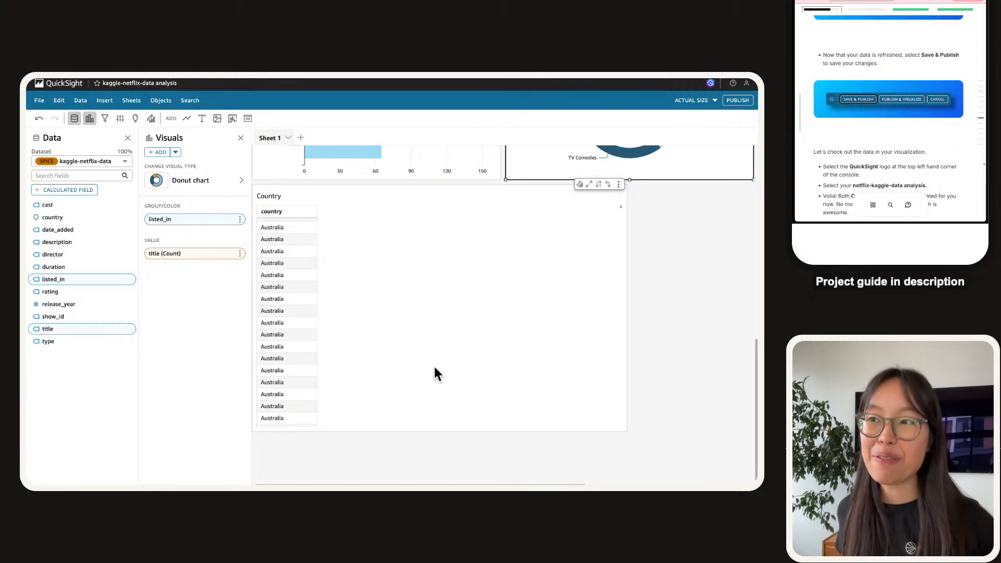
scroll(434, 367, up, 3)
scroll(373, 339, down, 2)
scroll(373, 339, down, 4)
scroll(373, 339, down, 4)
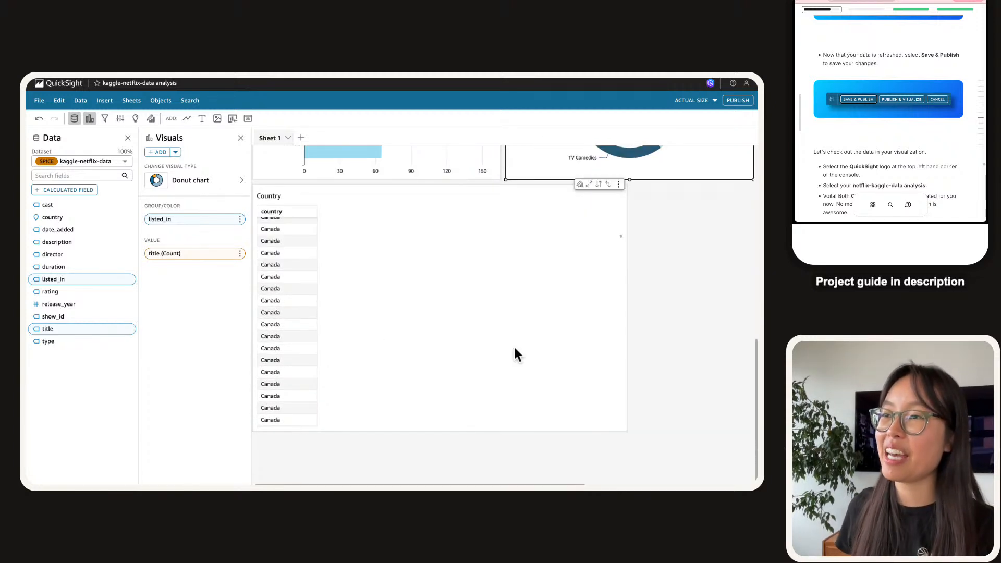
scroll(514, 354, up, 10)
scroll(514, 348, up, 10)
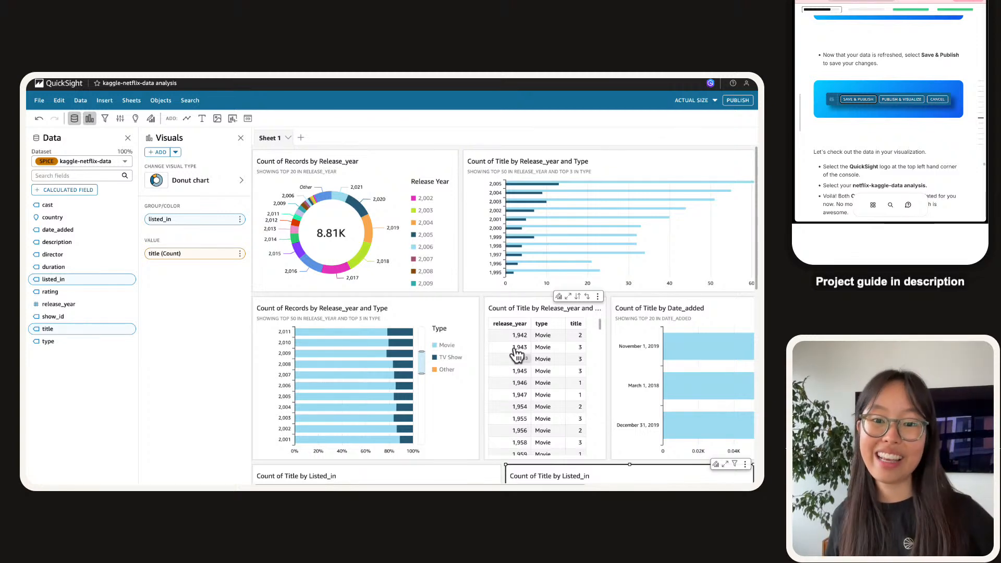
scroll(465, 264, down, 4)
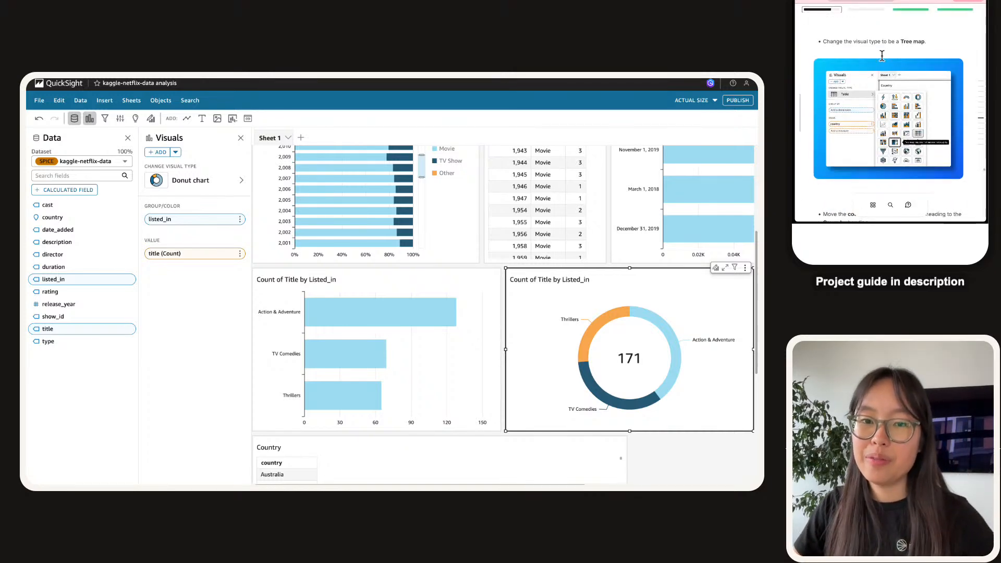
scroll(349, 349, down, 4)
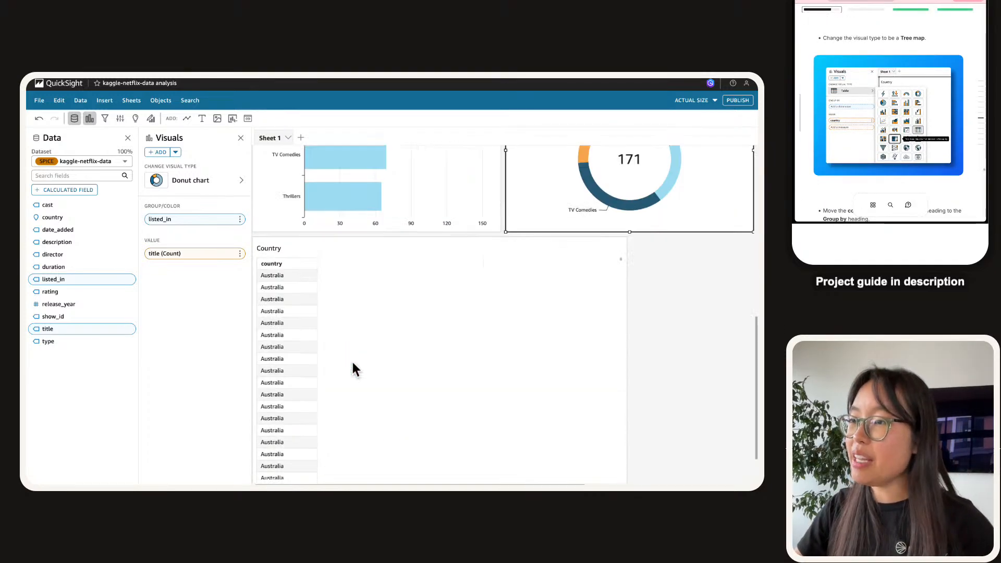
Change the Country table to a tree map and move country into Group by.
click(350, 323)
click(218, 180)
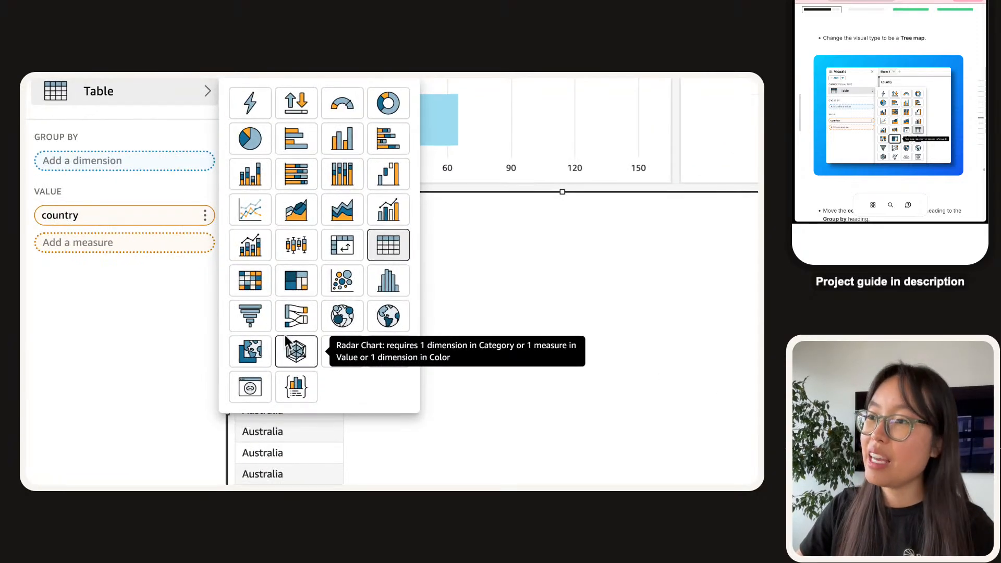
click(297, 280)
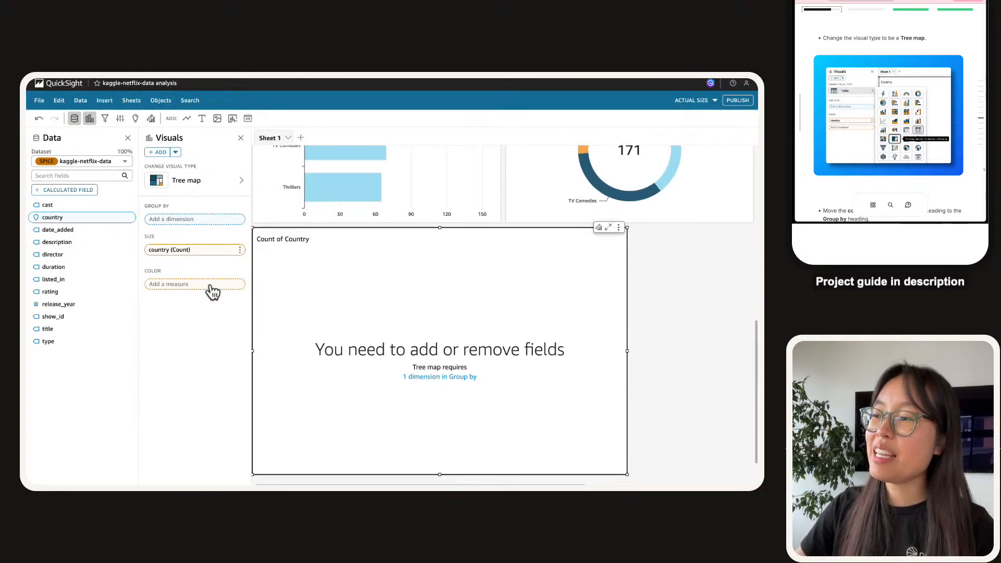
scroll(895, 103, down, 4)
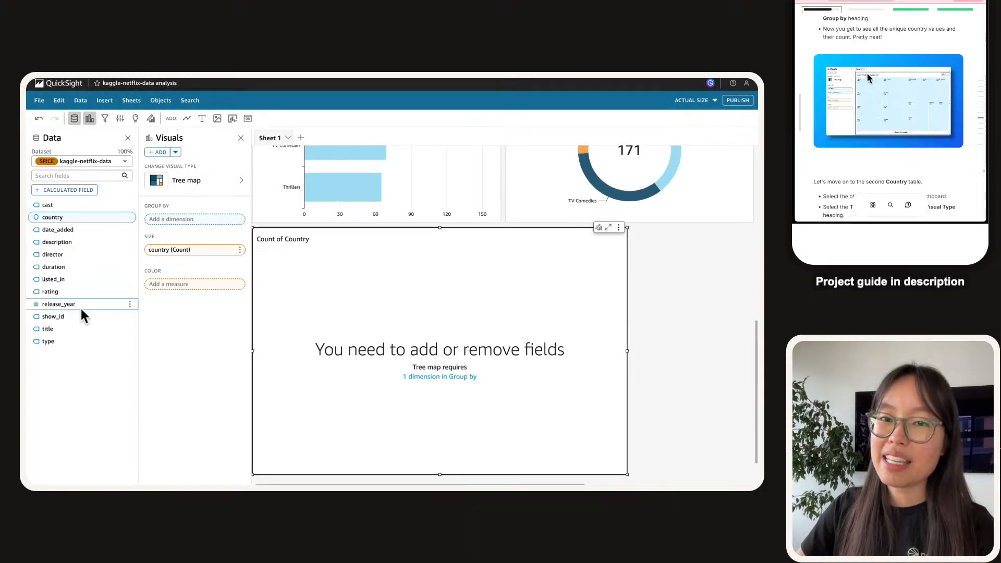
scroll(839, 78, up, 1)
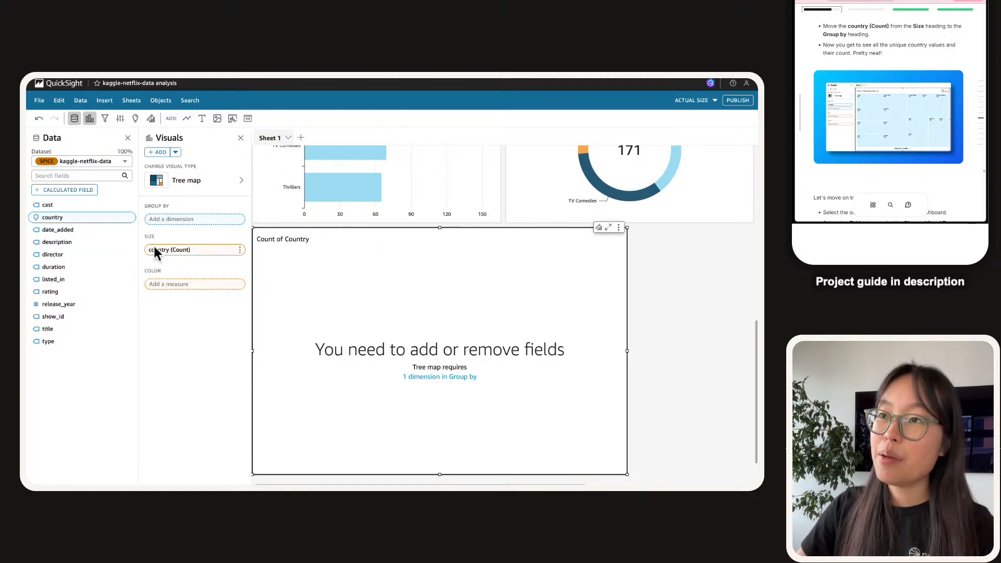
drag(158, 249, 177, 166)
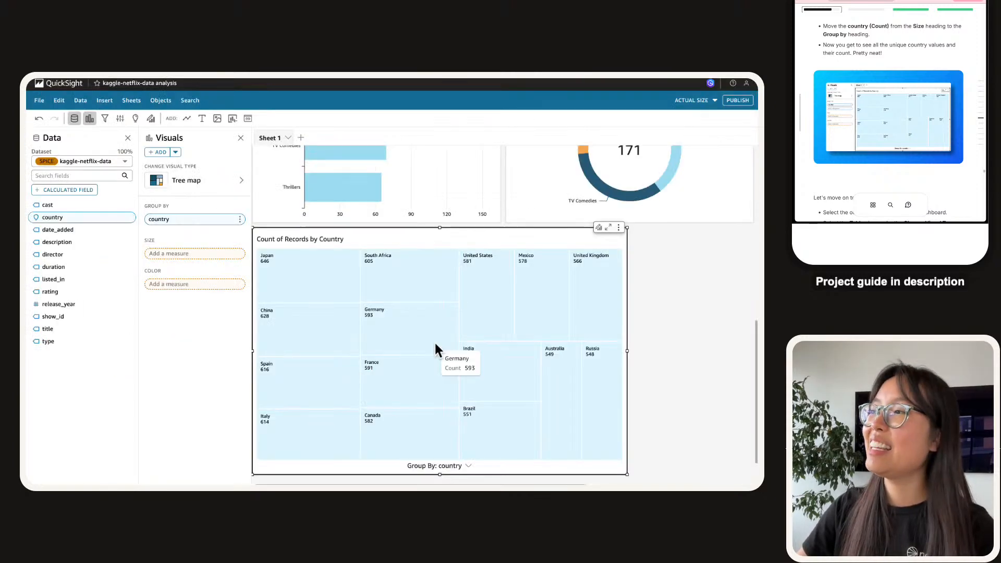
scroll(437, 350, down, 2)
scroll(437, 348, up, 1)
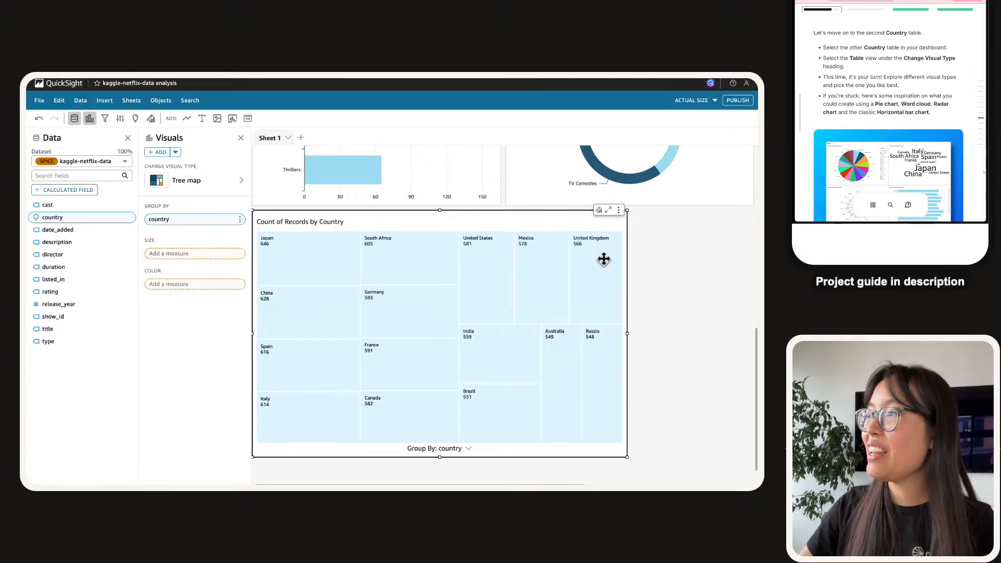
Duplicate the country tree map and select the Count of Records by Country copy.
click(618, 210)
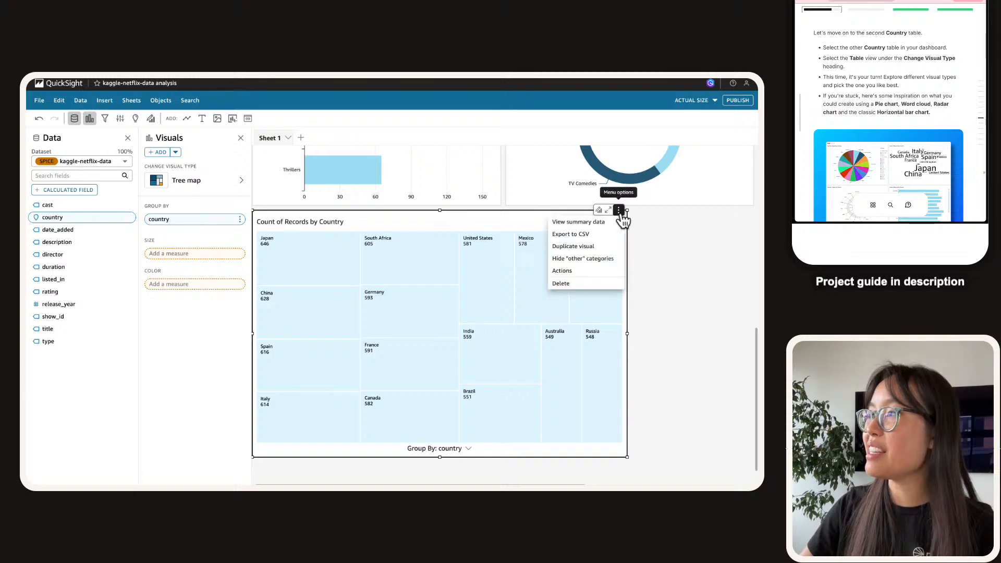
click(611, 247)
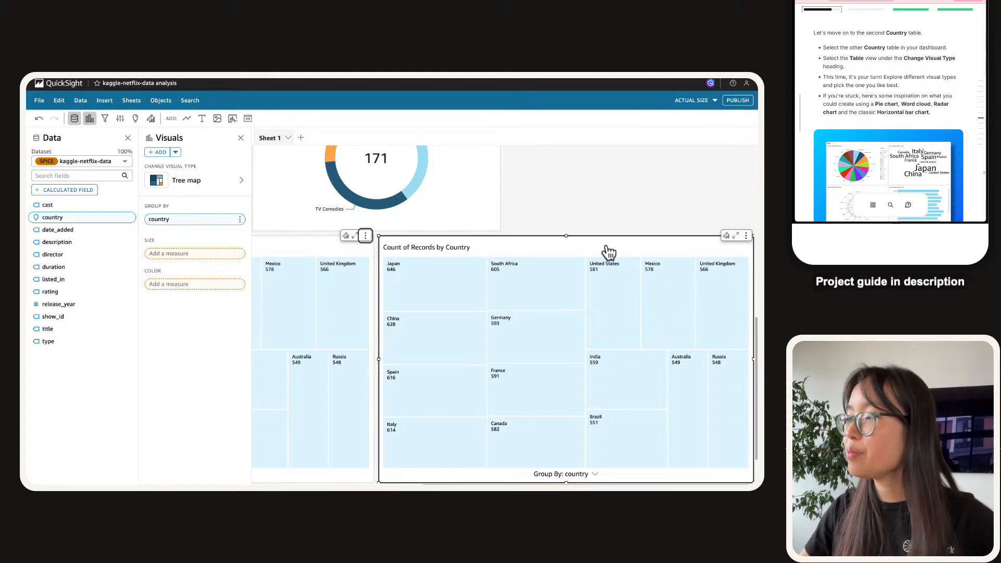
click(599, 224)
scroll(597, 229, down, 2)
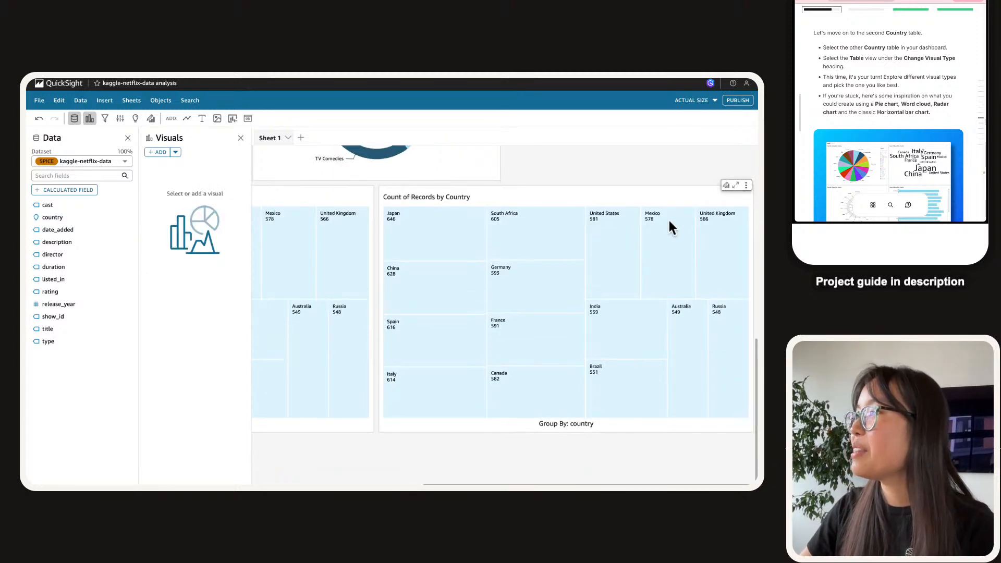
click(666, 197)
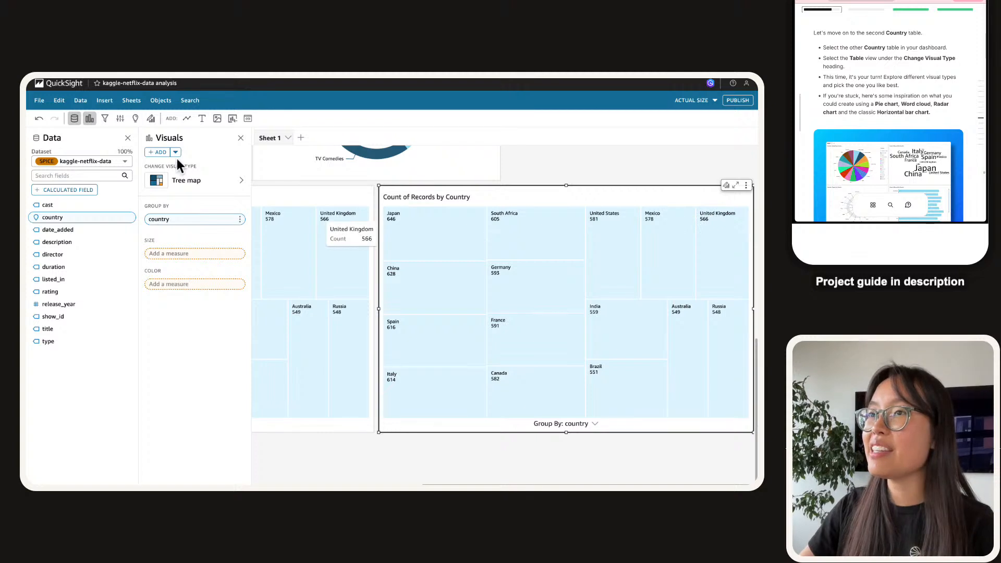
Try pie, heat map and horizontal bar types on the copy, settling on a word cloud.
click(179, 177)
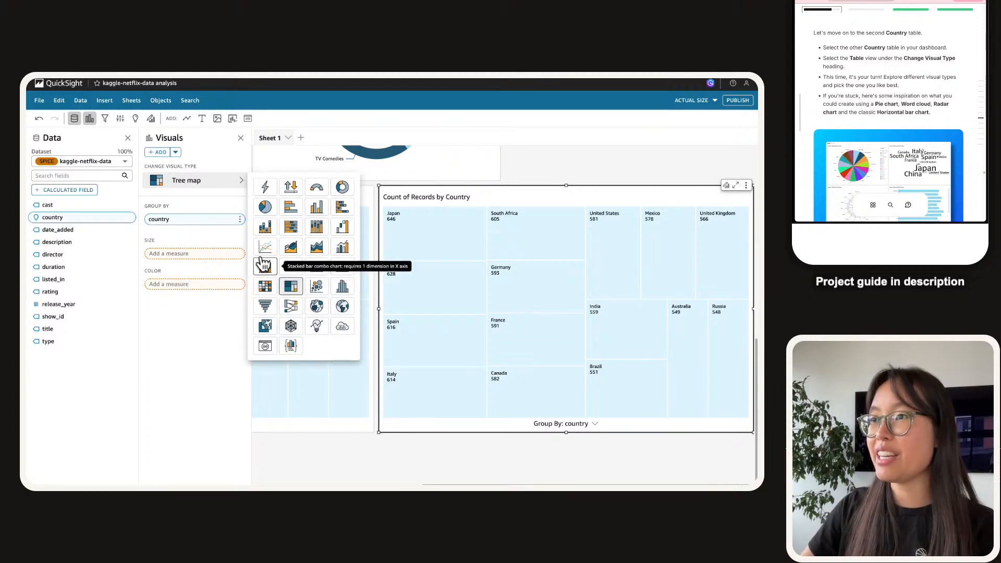
click(265, 208)
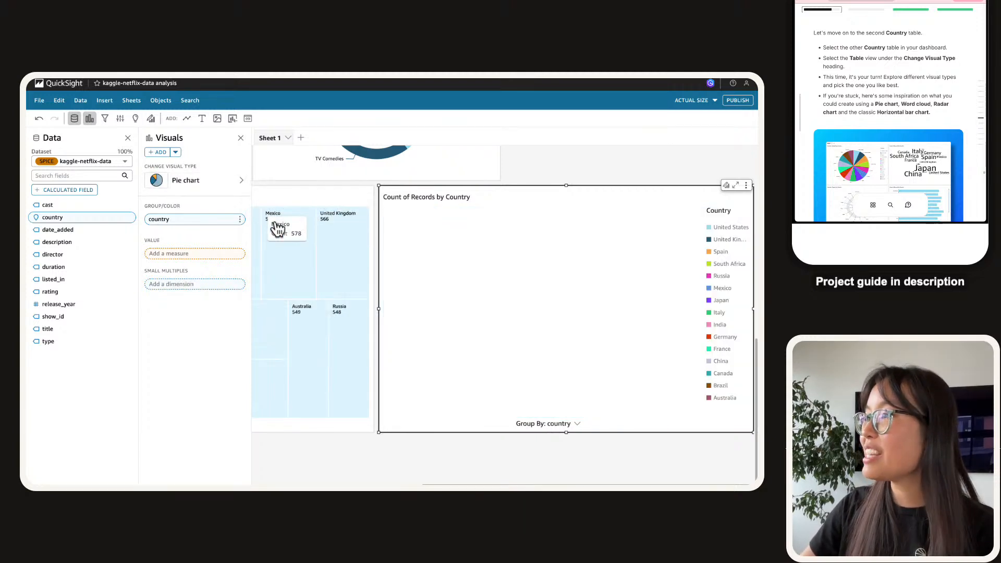
click(212, 181)
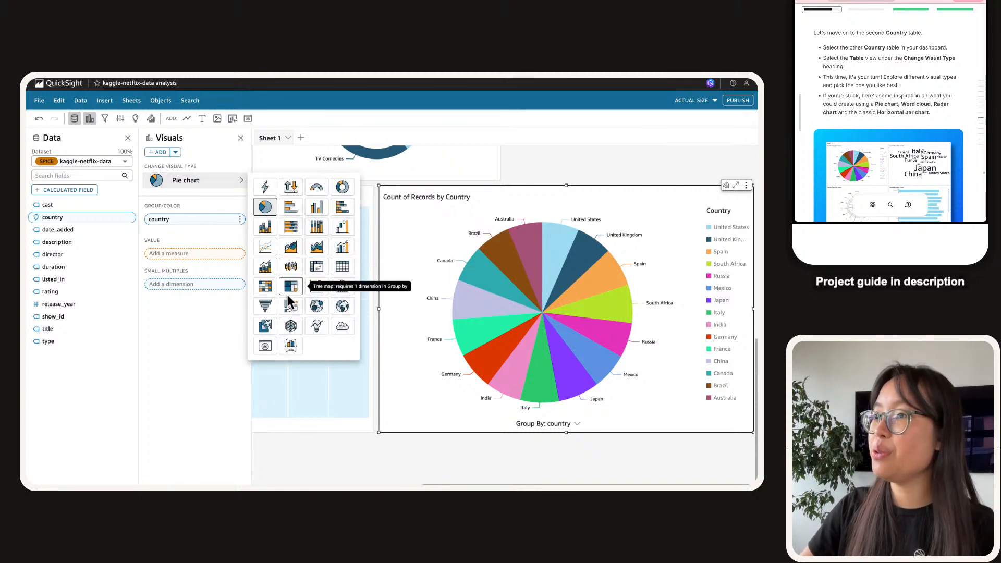
click(267, 290)
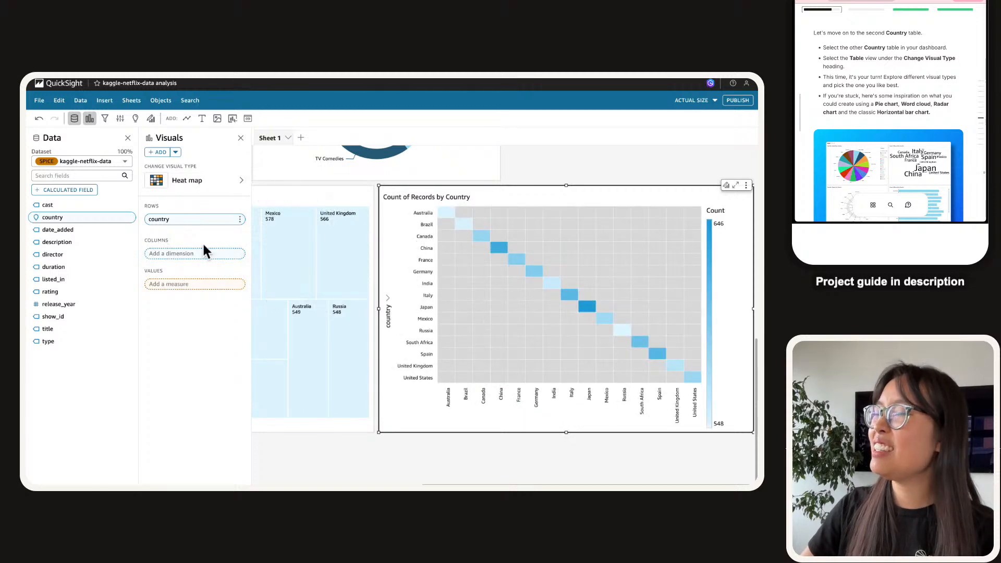
click(167, 182)
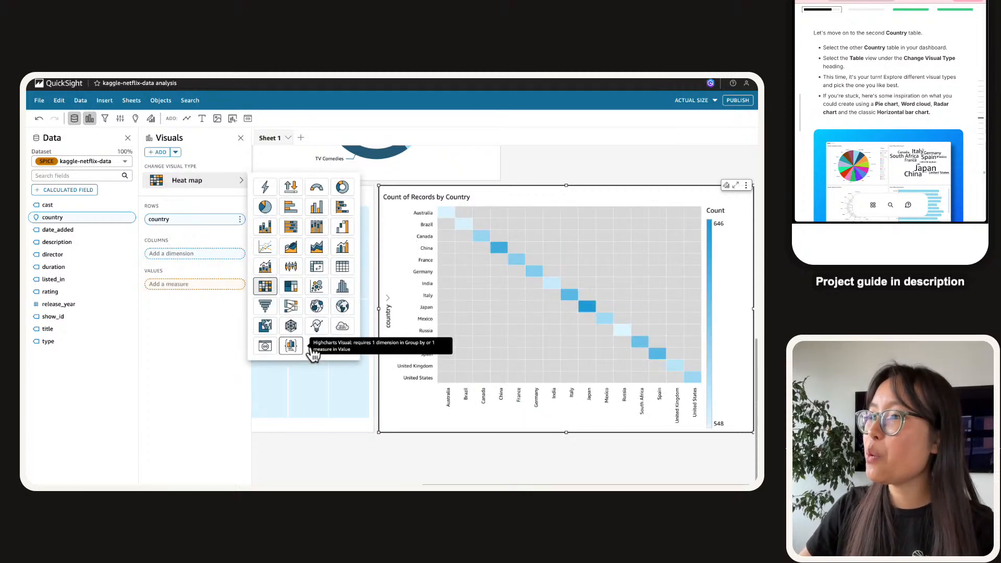
click(343, 327)
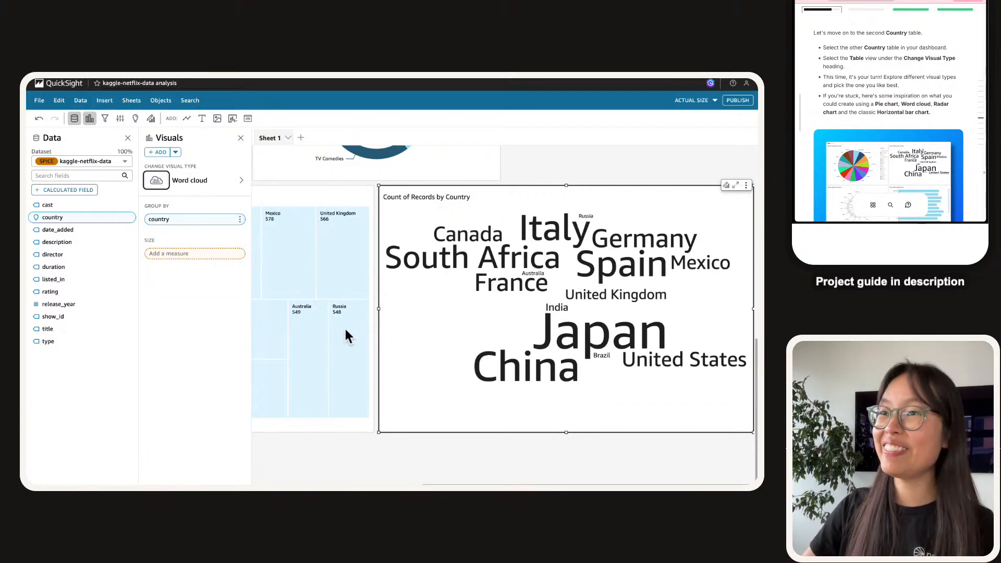
scroll(916, 130, down, 3)
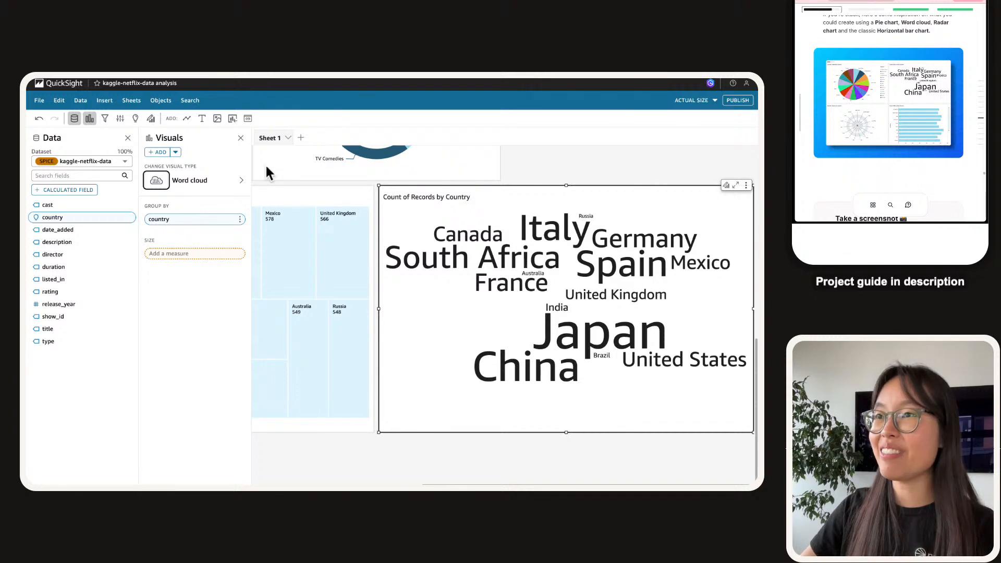
click(231, 181)
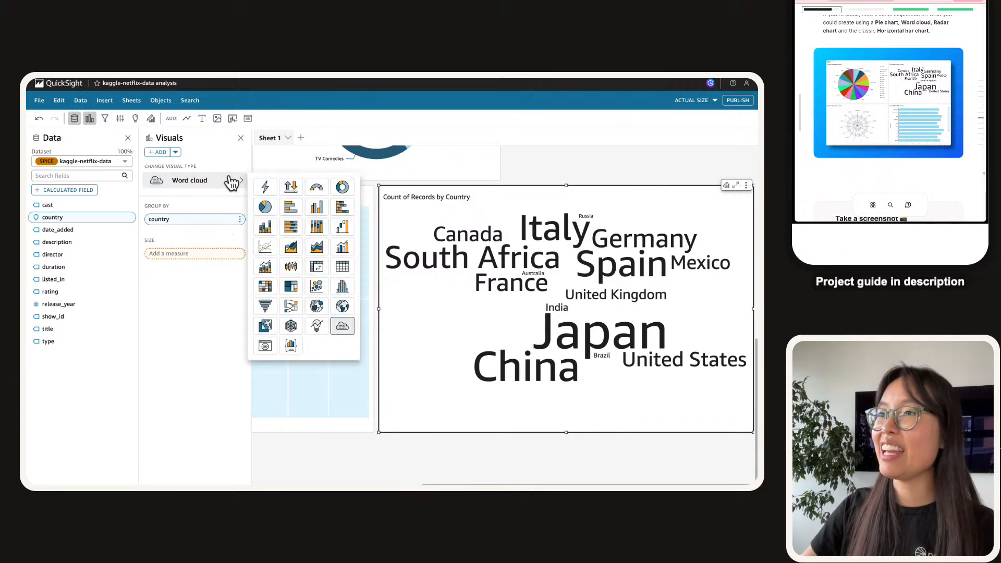
click(292, 206)
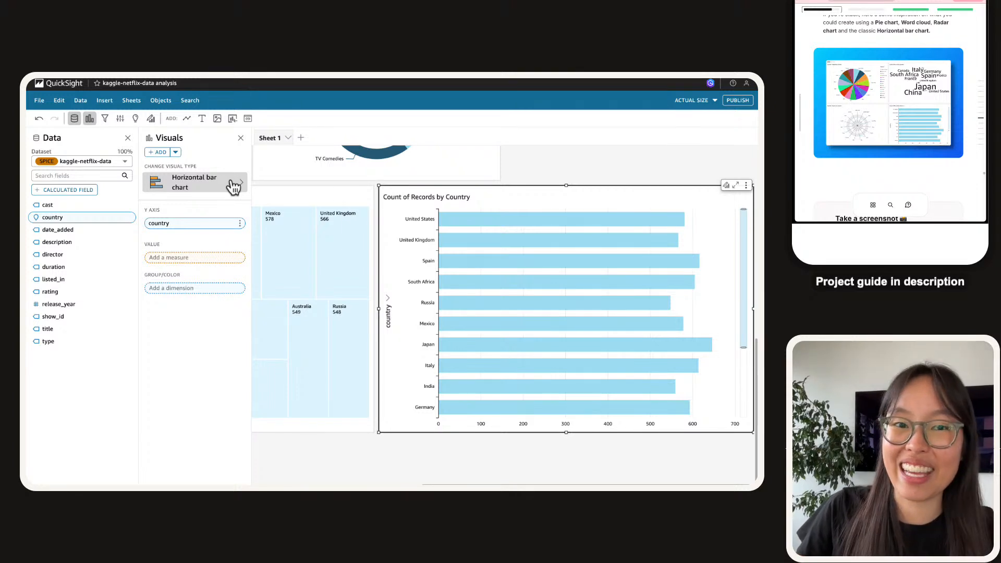
click(229, 185)
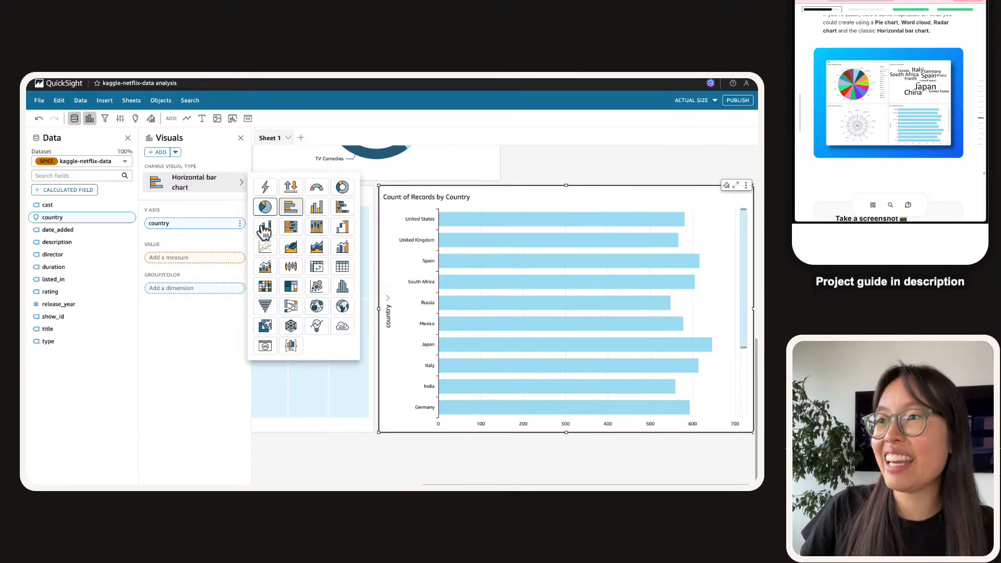
click(342, 328)
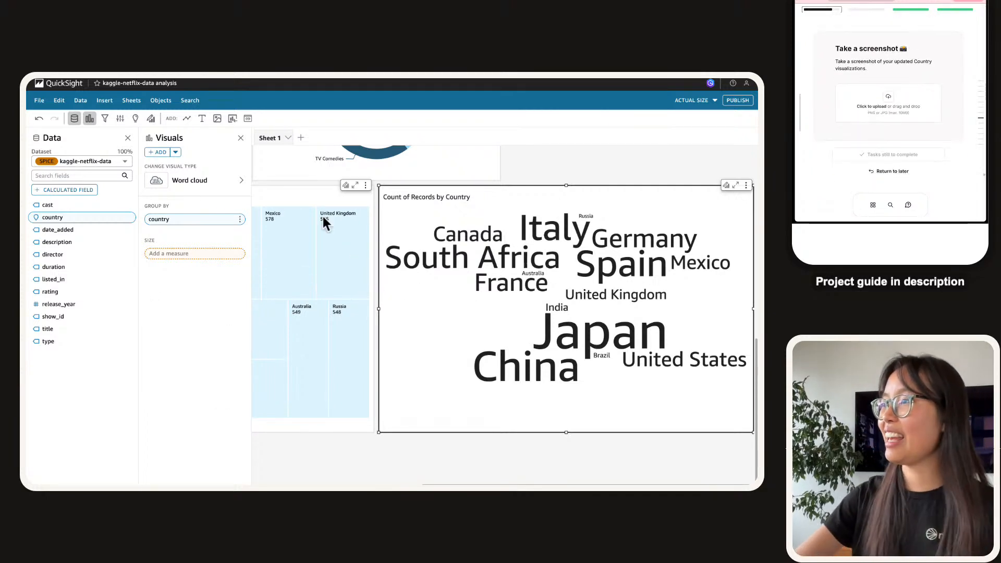
Screenshot the country word cloud, upload it to the guide's task, and mark it done.
key(super+shift+4)
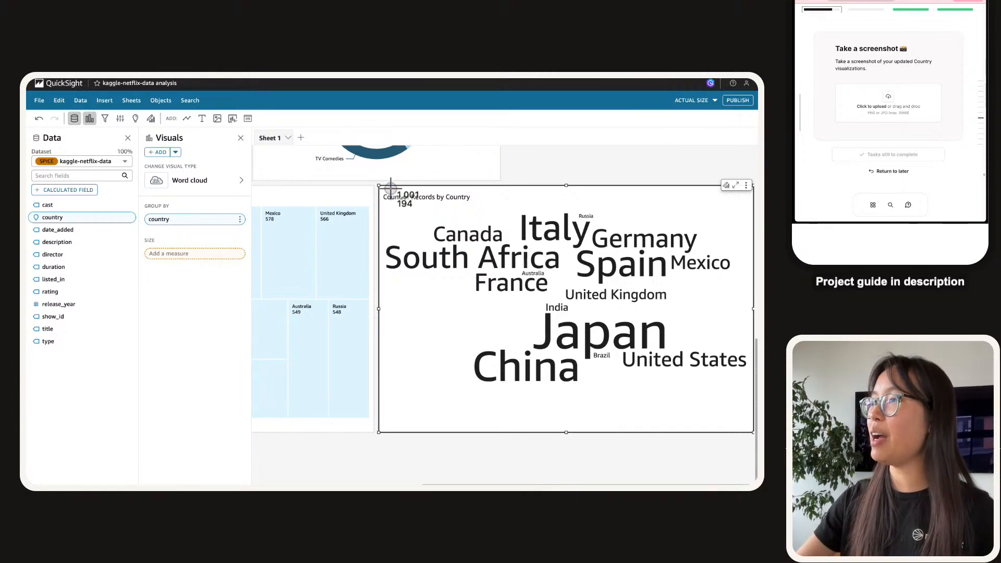
drag(381, 188, 750, 416)
drag(966, 202, 886, 76)
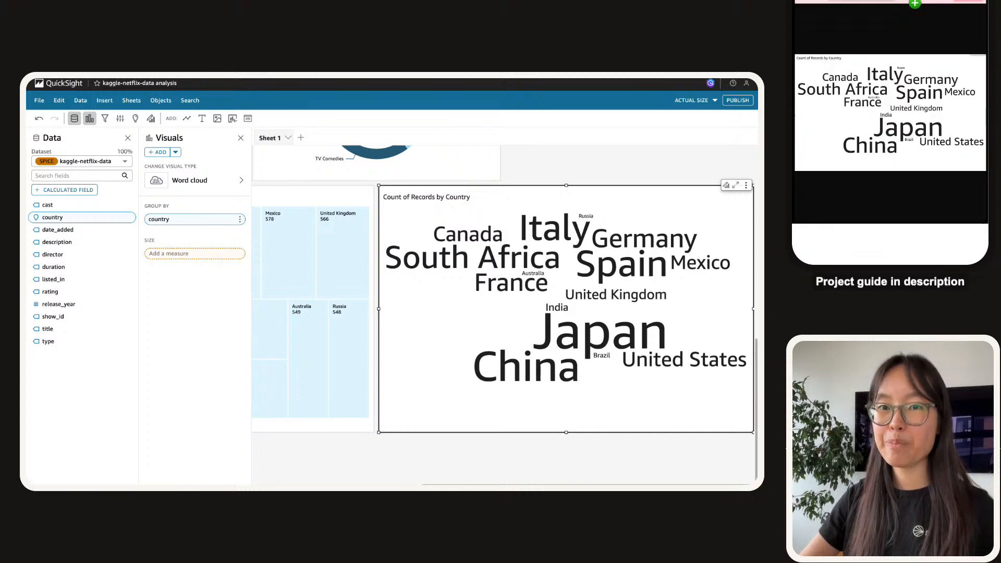
key(super+shift+4)
drag(380, 204, 751, 416)
drag(981, 222, 913, 108)
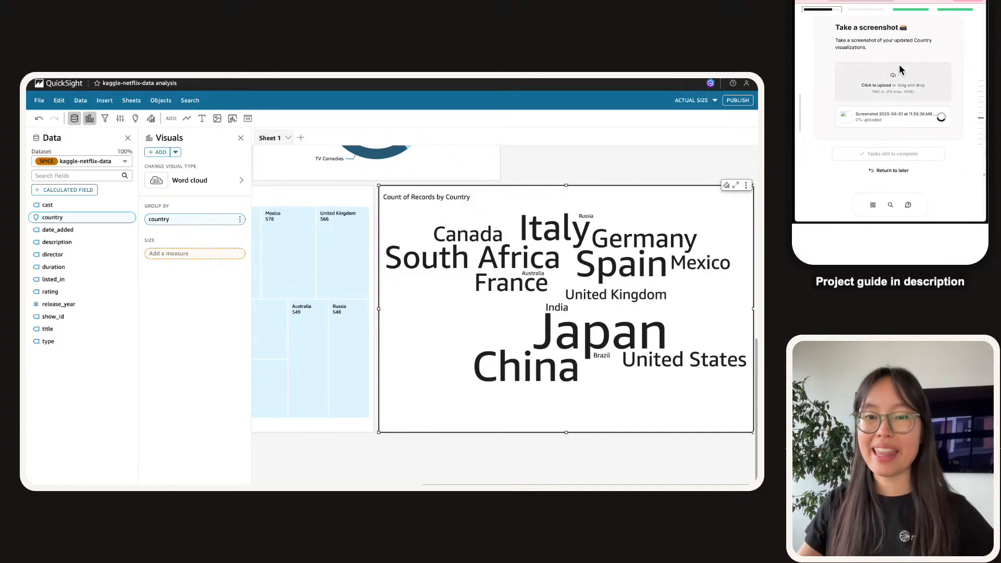
click(934, 155)
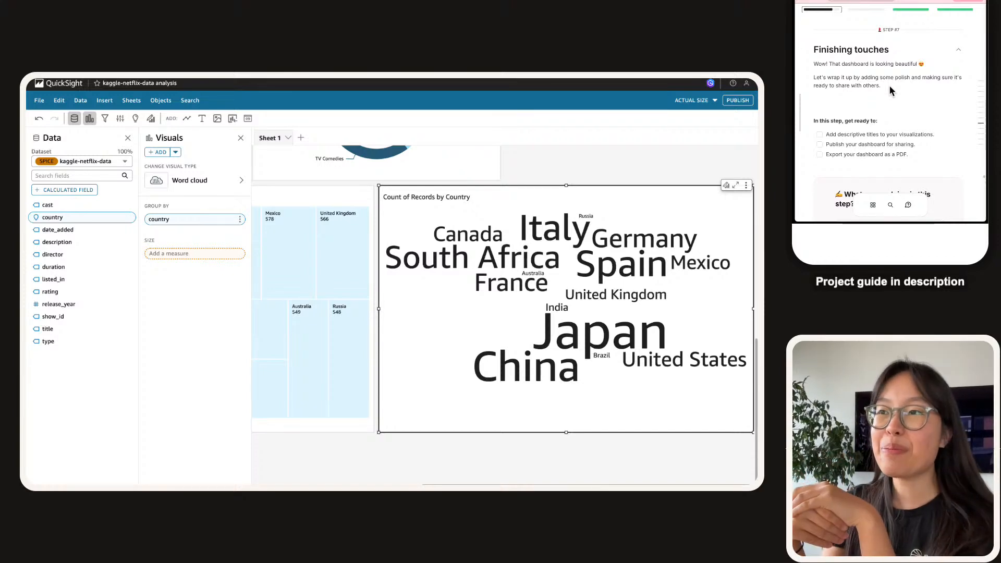
Reset the page zoom and scroll back to the top to show all charts.
click(655, 159)
key(super+minus)
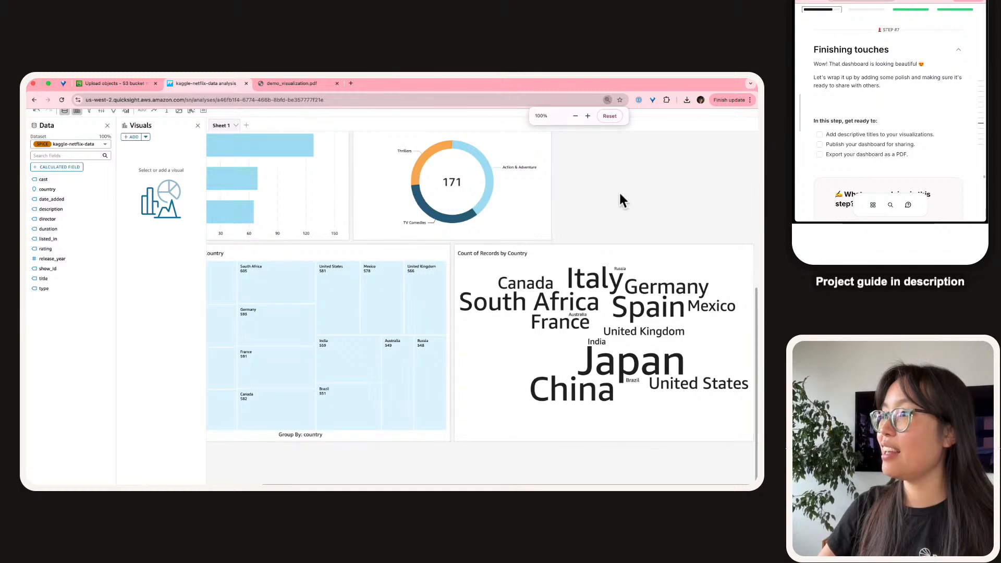
scroll(619, 193, left, 1)
scroll(620, 193, up, 4)
scroll(620, 193, up, 2)
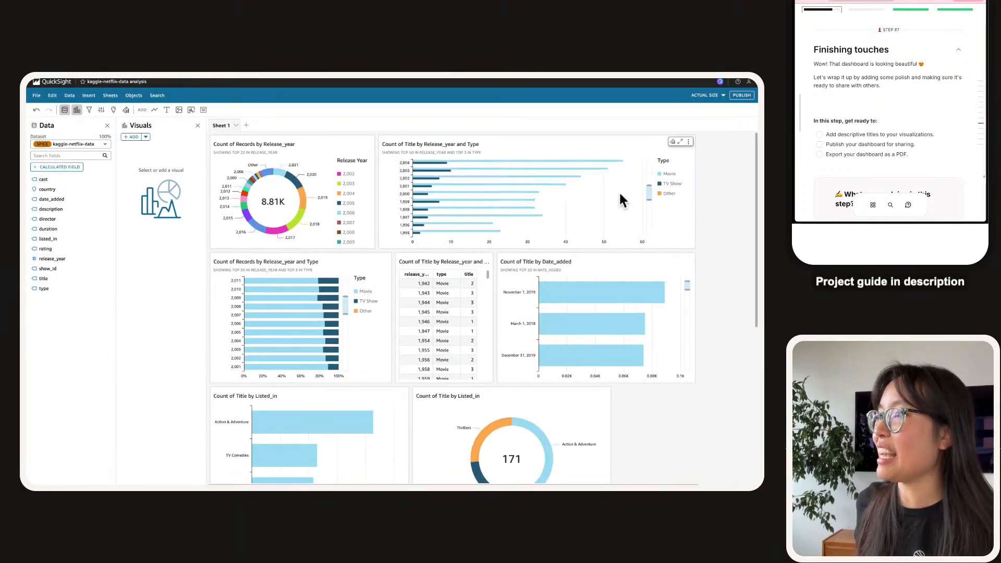
click(582, 226)
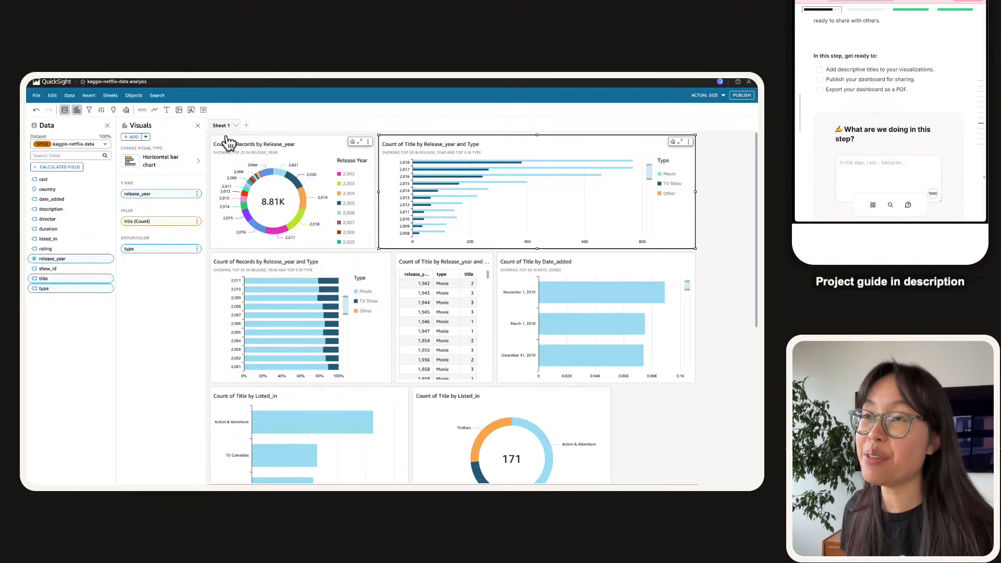
Tick the chart-titles, publishing and PDF-export items in the Finishing touches checklist.
click(820, 69)
click(819, 79)
click(820, 89)
click(872, 98)
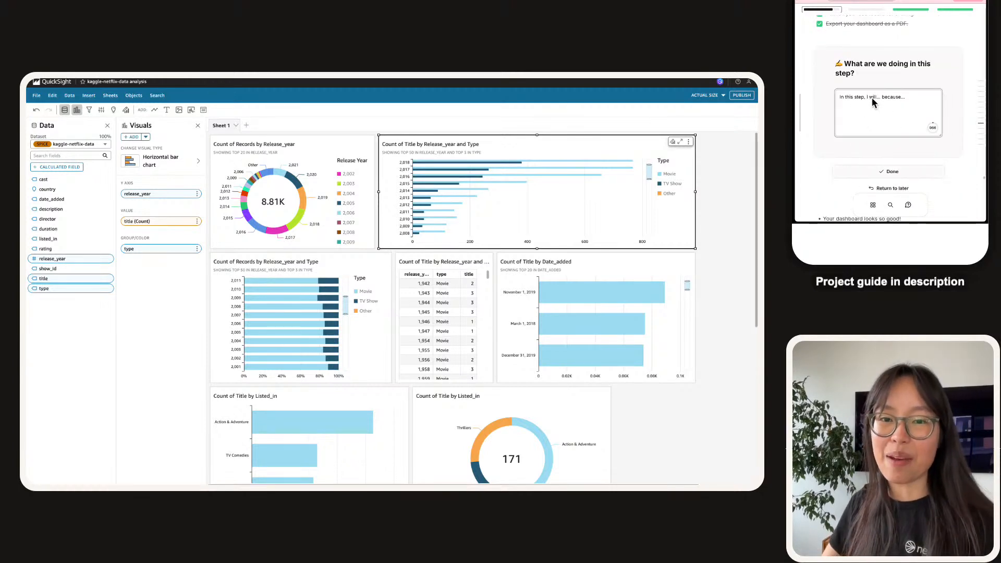
Write the step reflection about adding titles to the visuals and submit it.
text(FIAM)
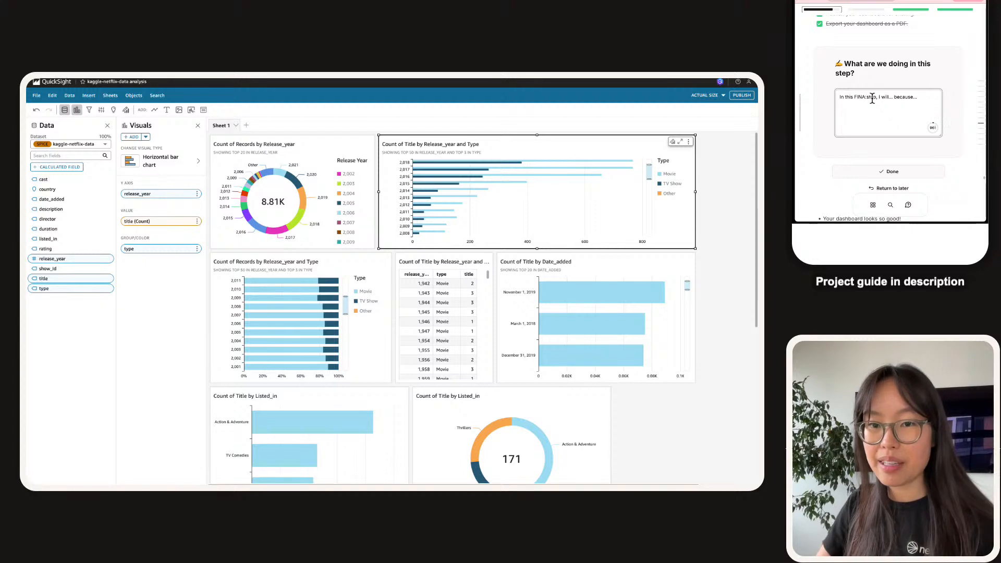
text(we)
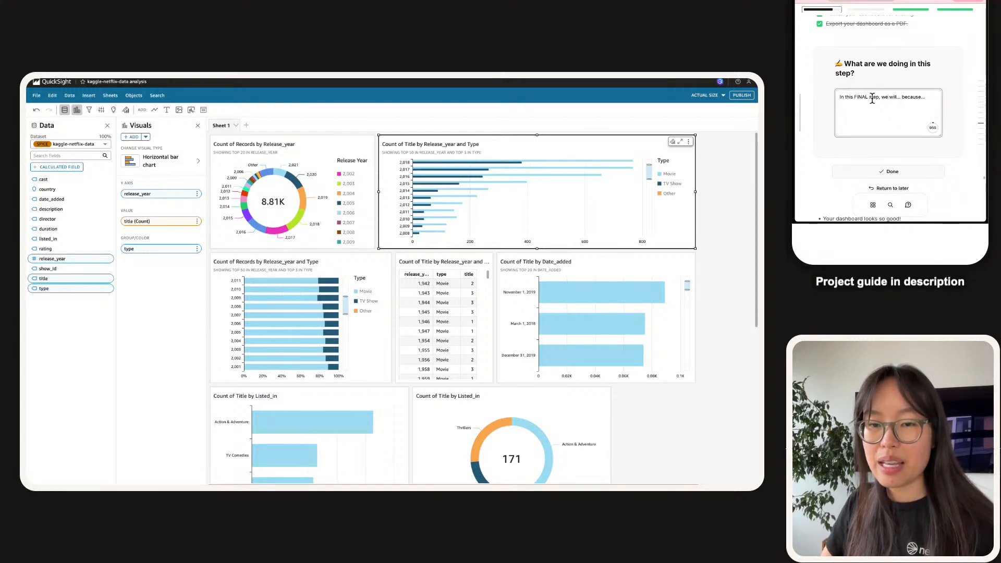
text(publish our dash)
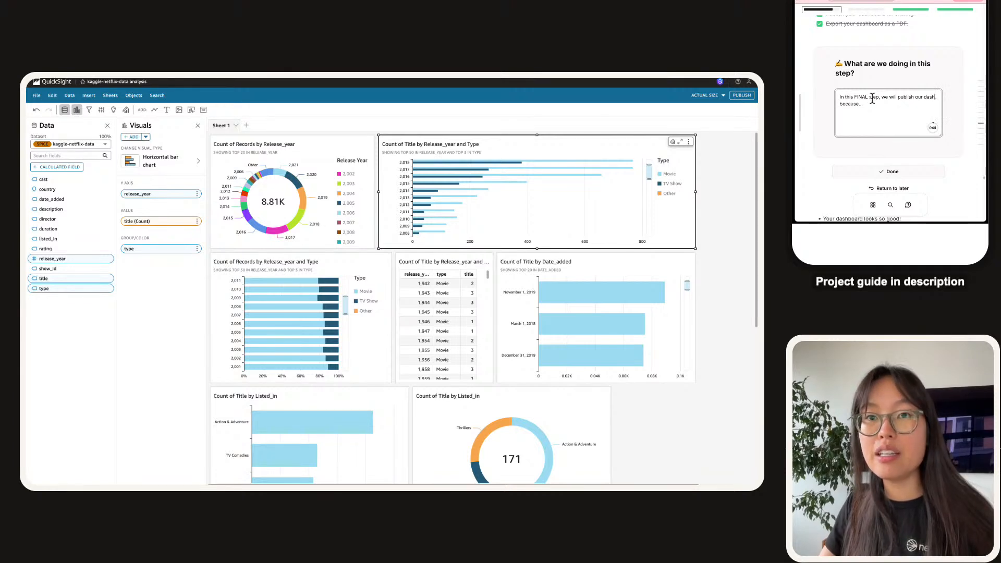
text(board.)
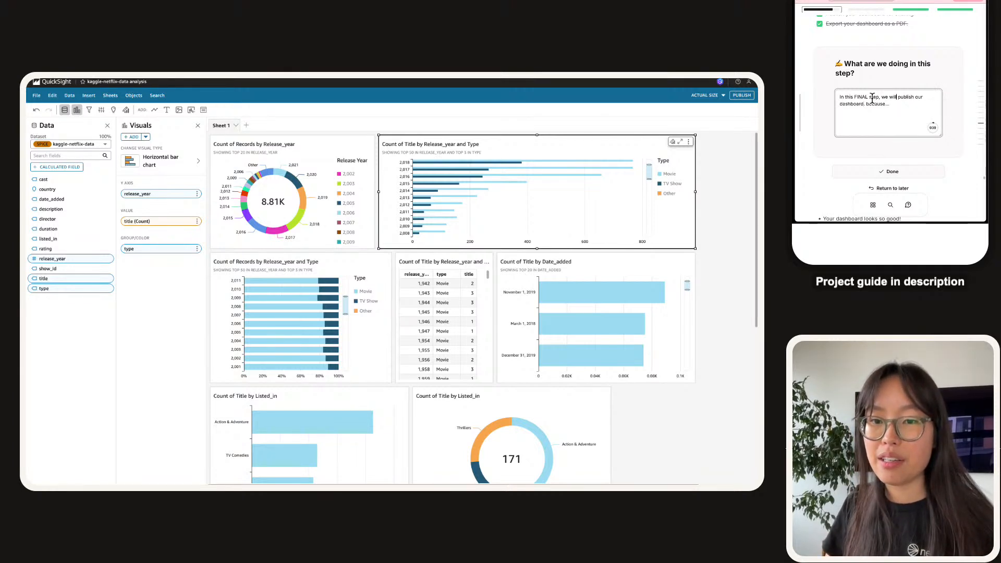
text( titles to our charts,)
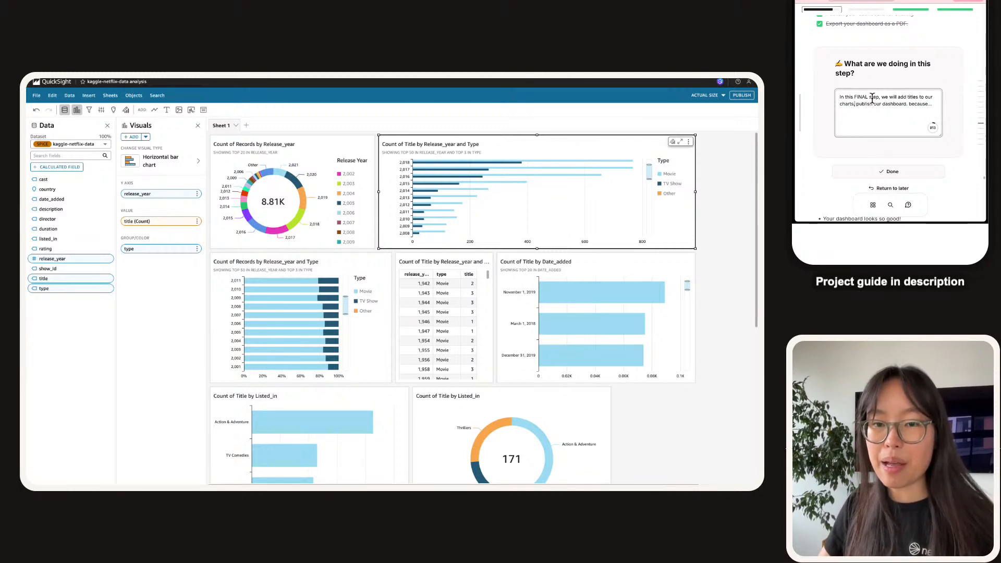
text( and export it as a PDF)
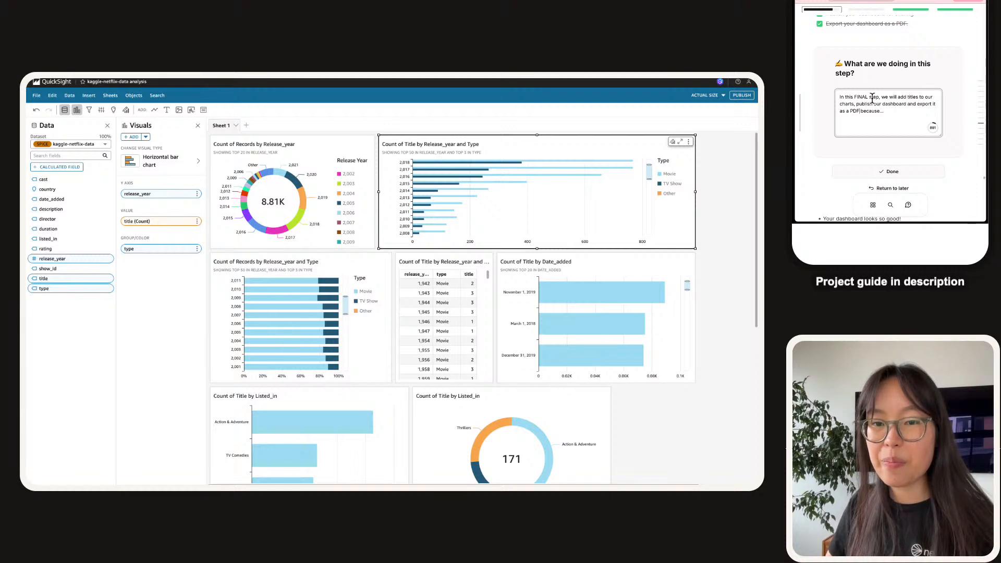
text( th)
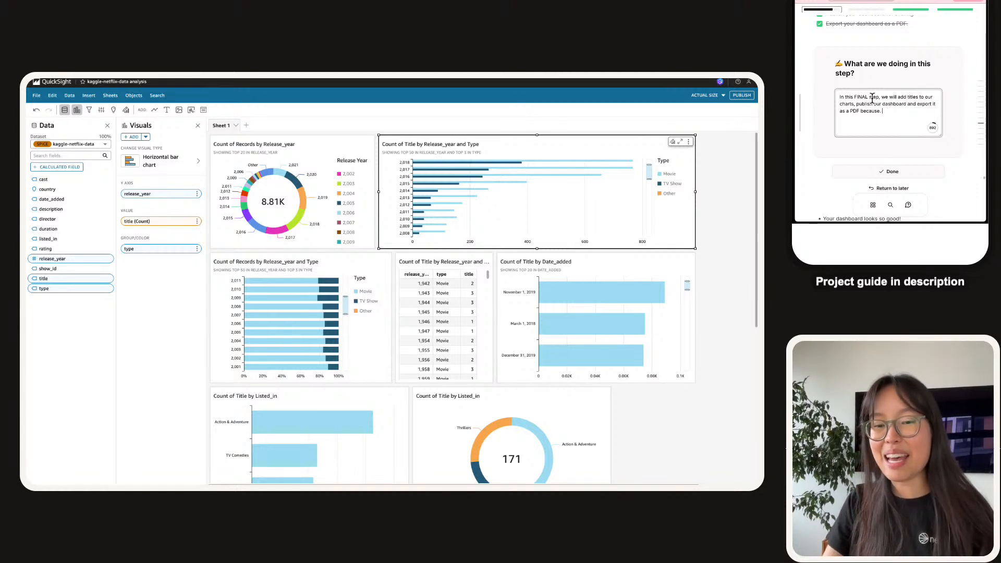
text(is gh)
key(BackSpace)
key(BackSpace)
text(helps us to present our dashbo)
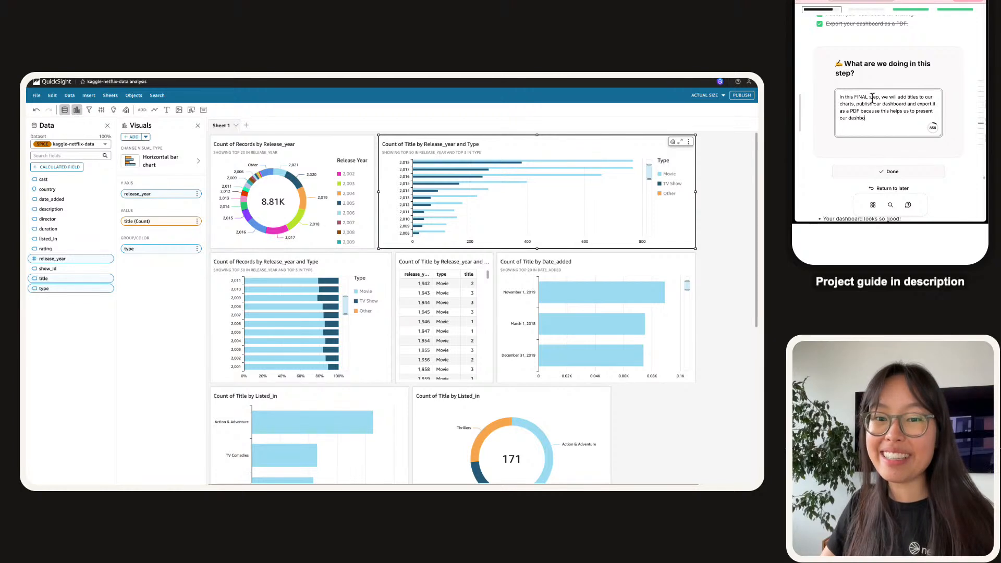
key(alt+shift+Left)
text(visualizations to others!)
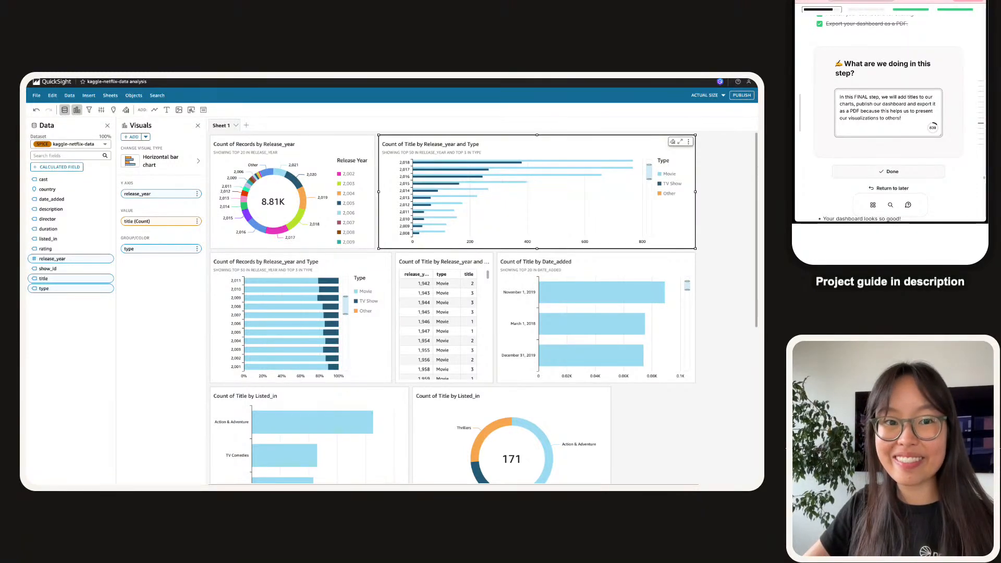
click(874, 171)
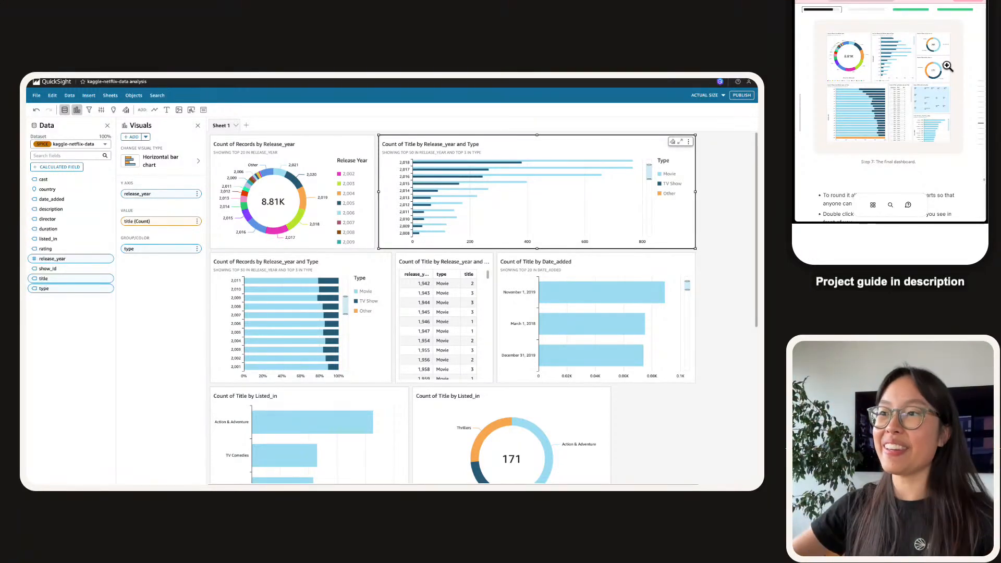
scroll(953, 49, down, 5)
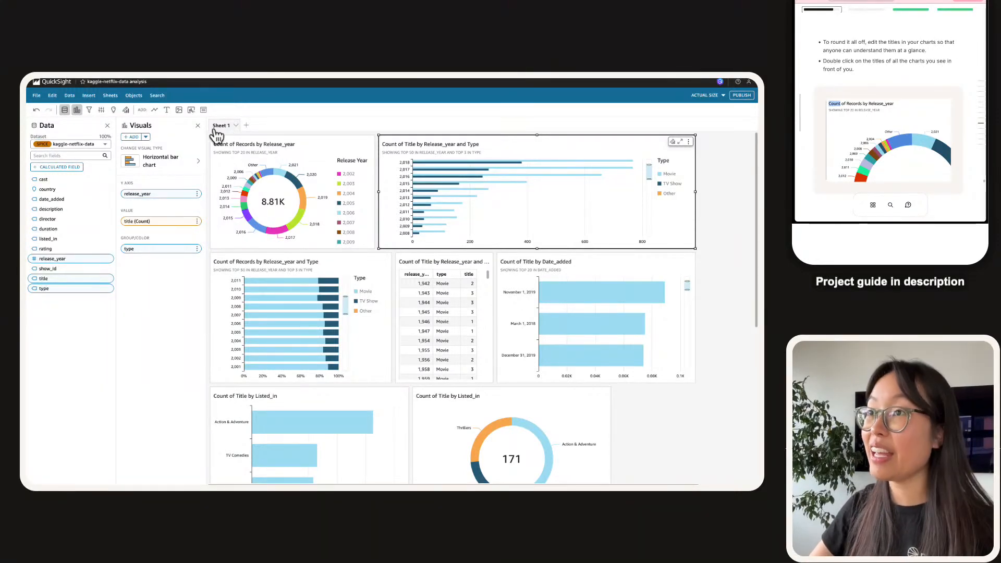
Paste '# of Movies/TV Shows by Release Year' as the donut chart's title, bold it, and save.
key(super+equal)
key(super+equal)
key(super+equal)
key(super+equal)
key(super+equal)
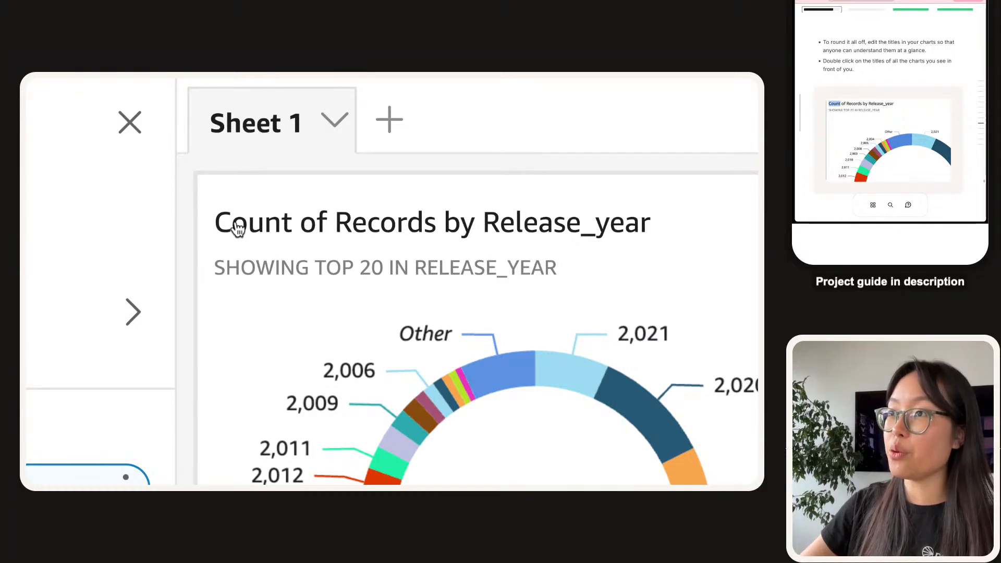
double_click(459, 232)
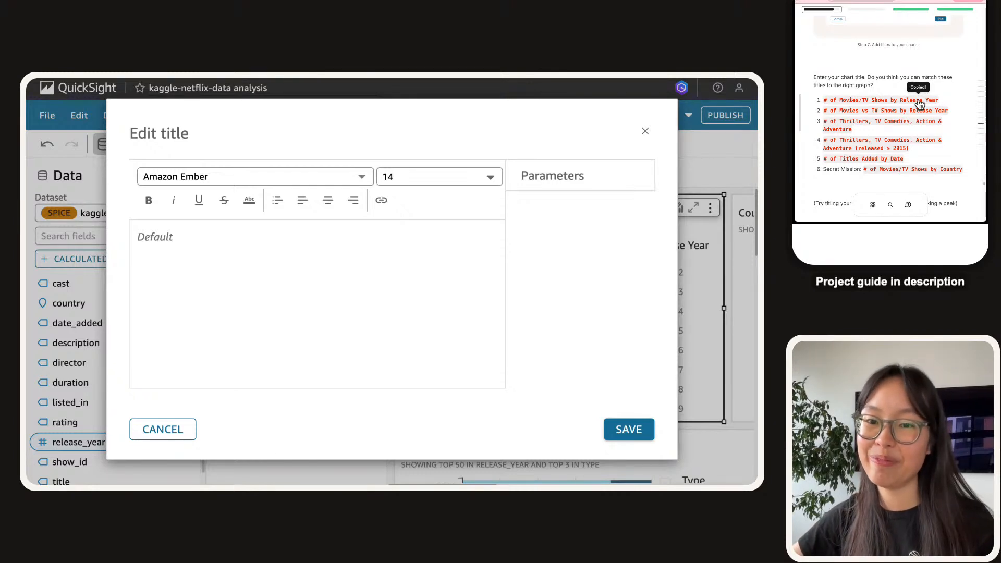
click(241, 277)
text(# of Movies/TV Shows by Release Year)
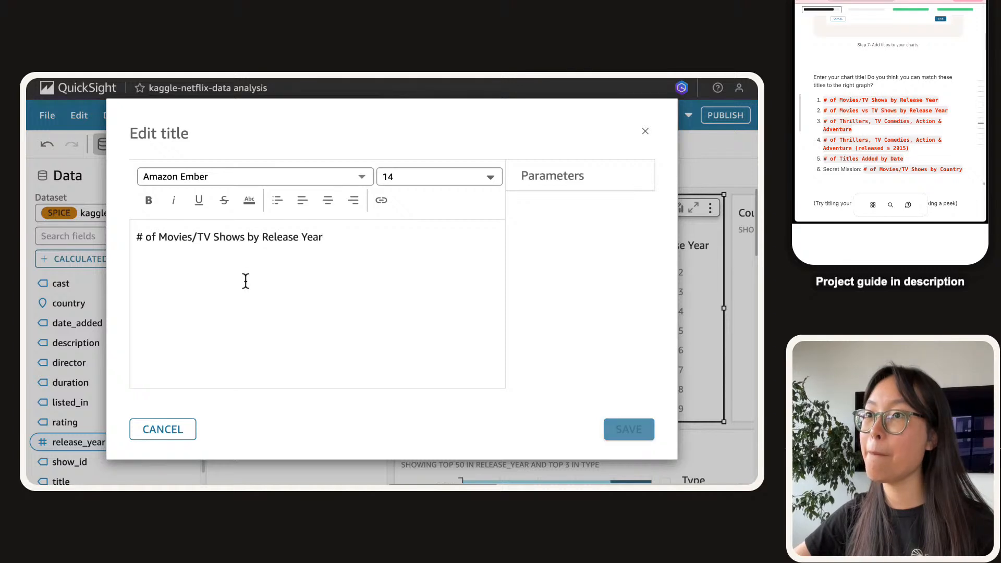
key(ctrl+a)
key(ctrl+b)
click(305, 276)
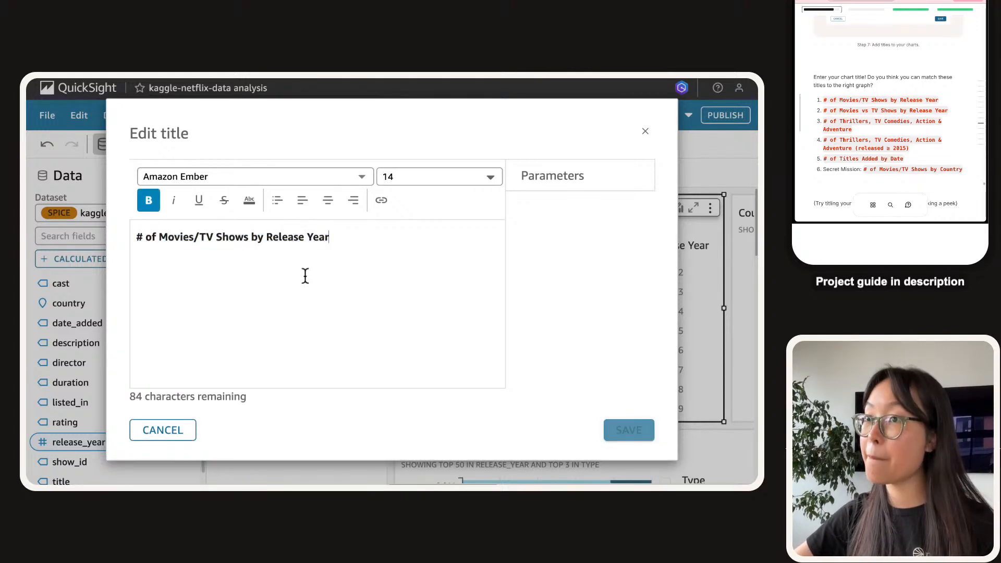
click(629, 434)
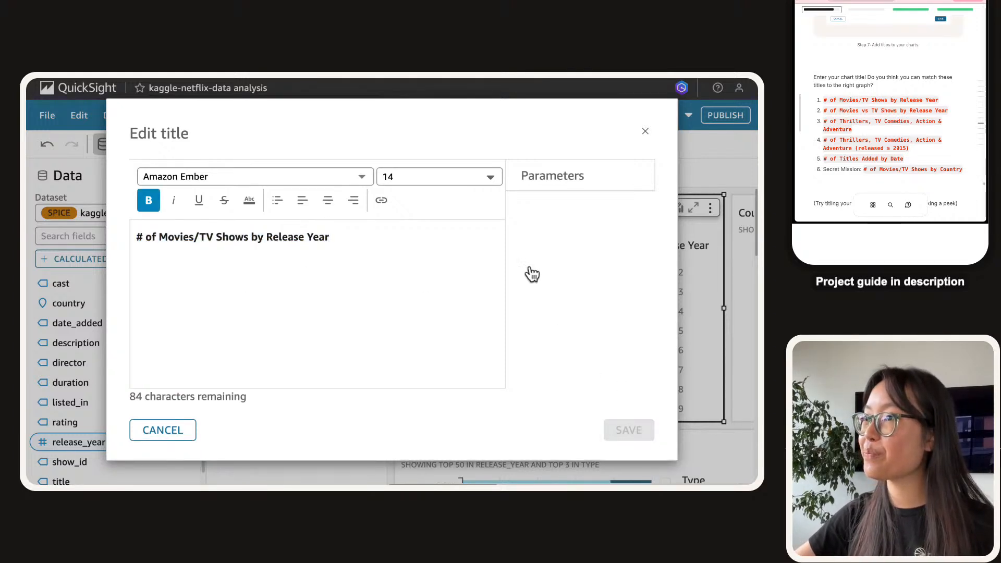
scroll(476, 259, right, 5)
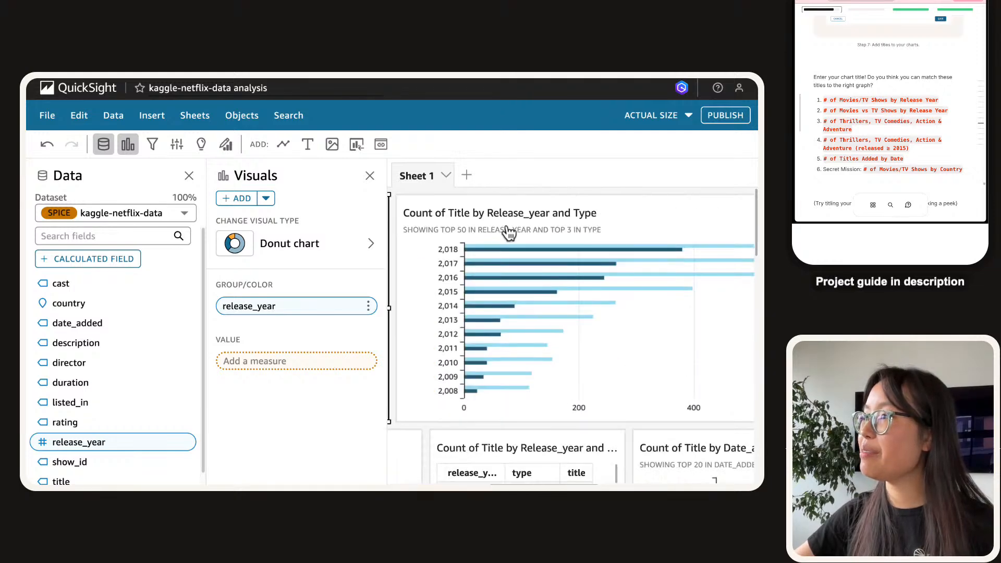
Retitle the bar chart with the bold guide title '# of Movies vs TV Shows by Release Year'.
click(503, 215)
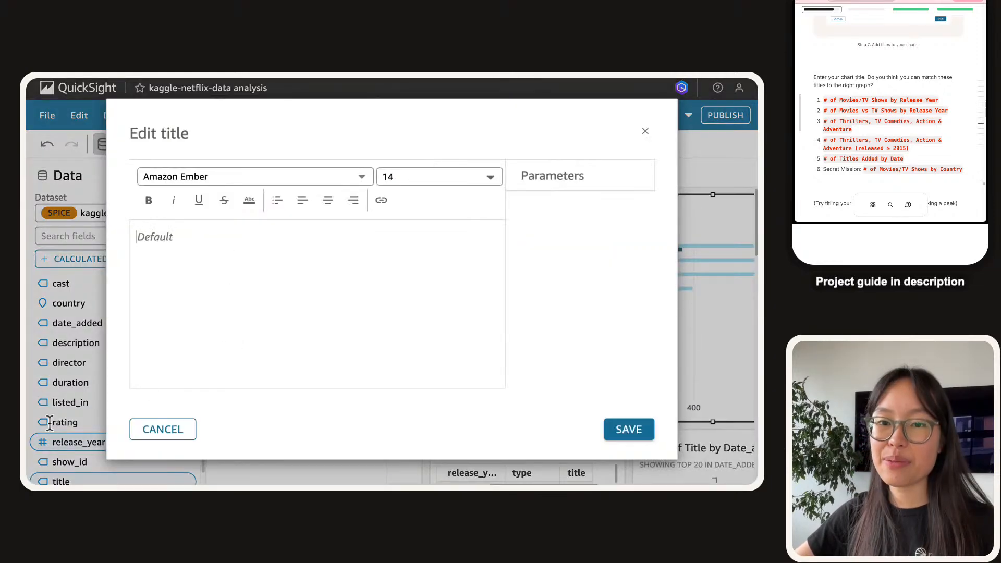
click(860, 112)
key(ctrl+v)
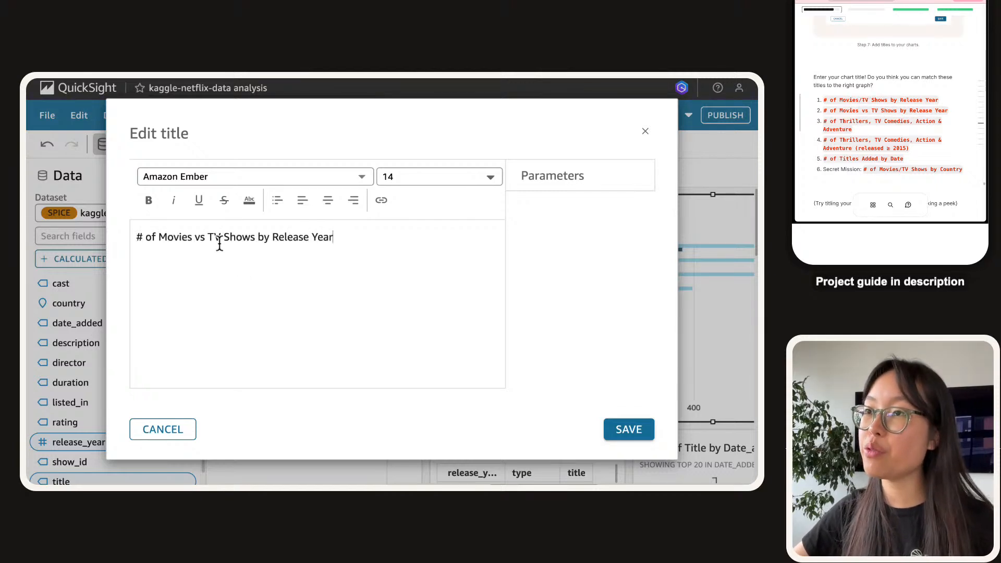
key(ctrl+a)
key(ctrl+b)
click(336, 273)
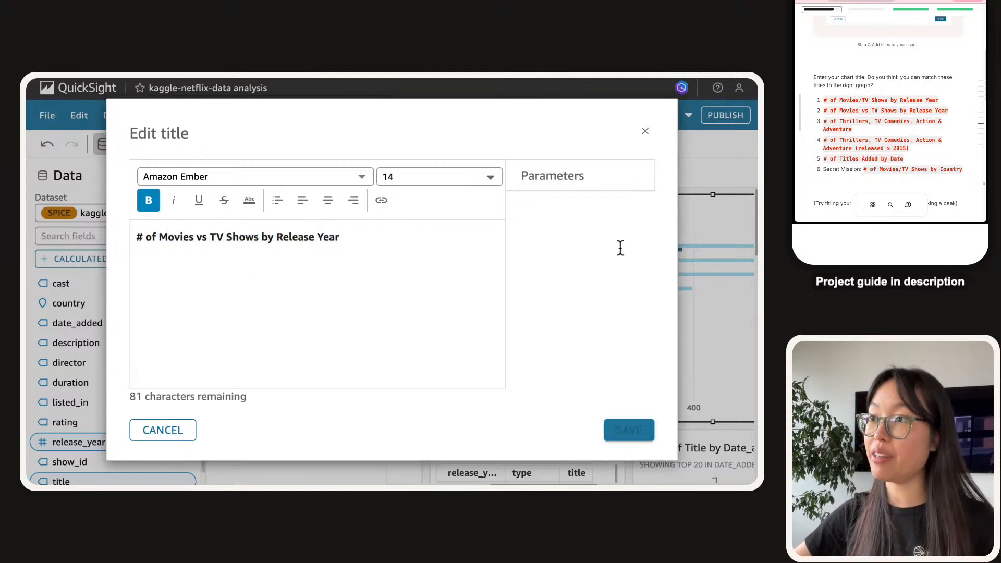
click(635, 432)
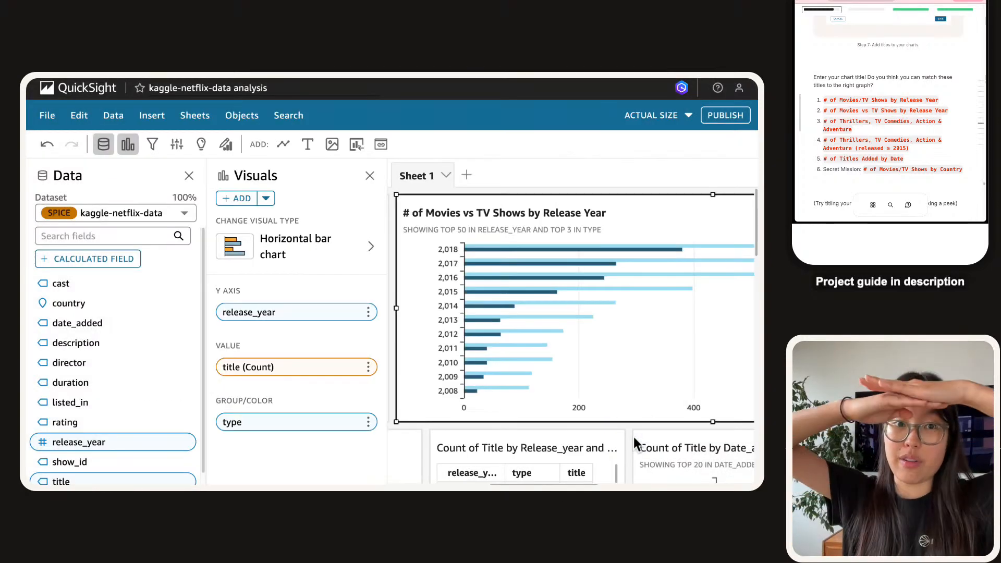
scroll(495, 322, right, 5)
scroll(495, 328, left, 10)
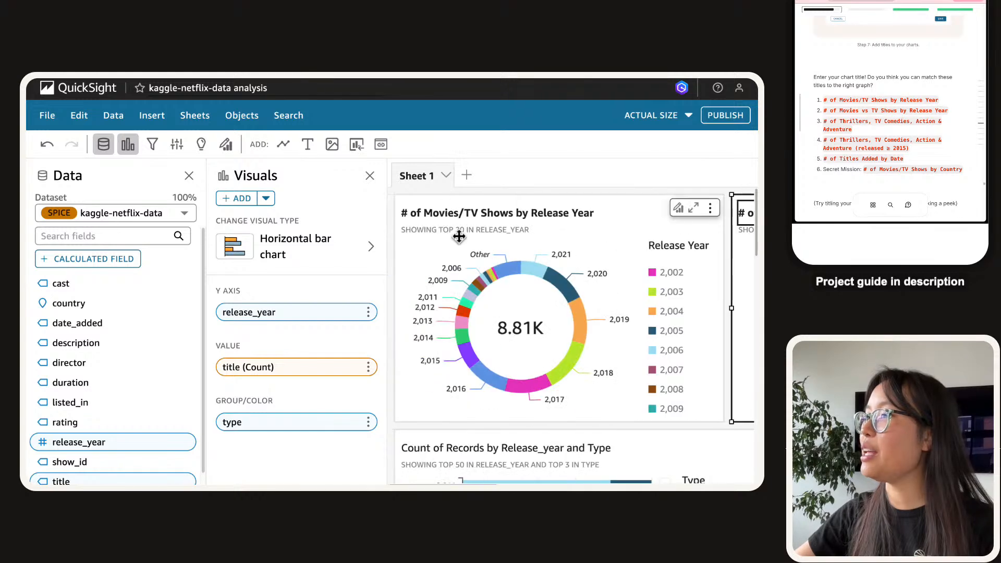
Give the stacked chart the same bold pasted title and save it.
click(370, 176)
scroll(313, 326, down, 4)
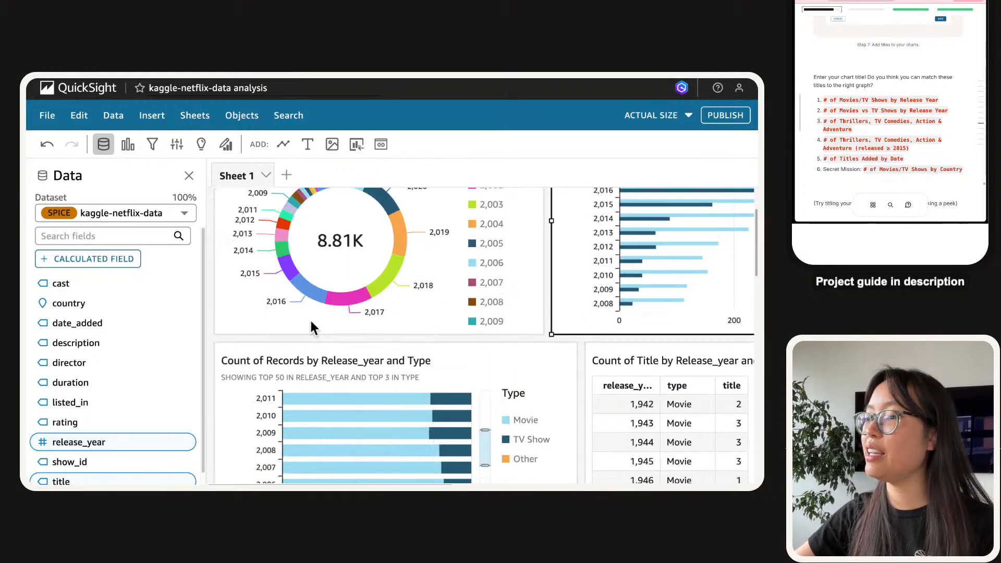
scroll(313, 329, down, 1)
click(325, 234)
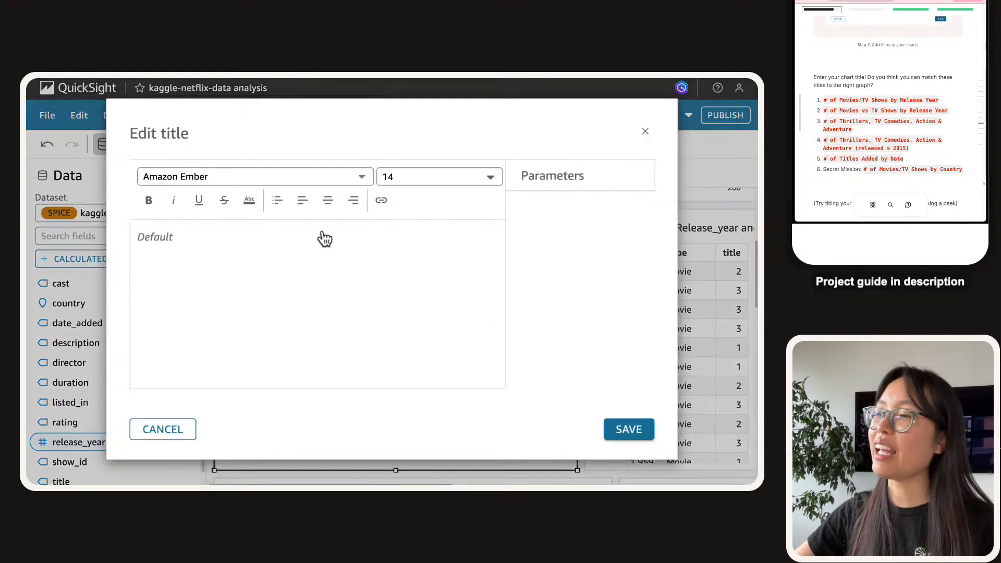
key(ctrl+v)
triple_click(229, 245)
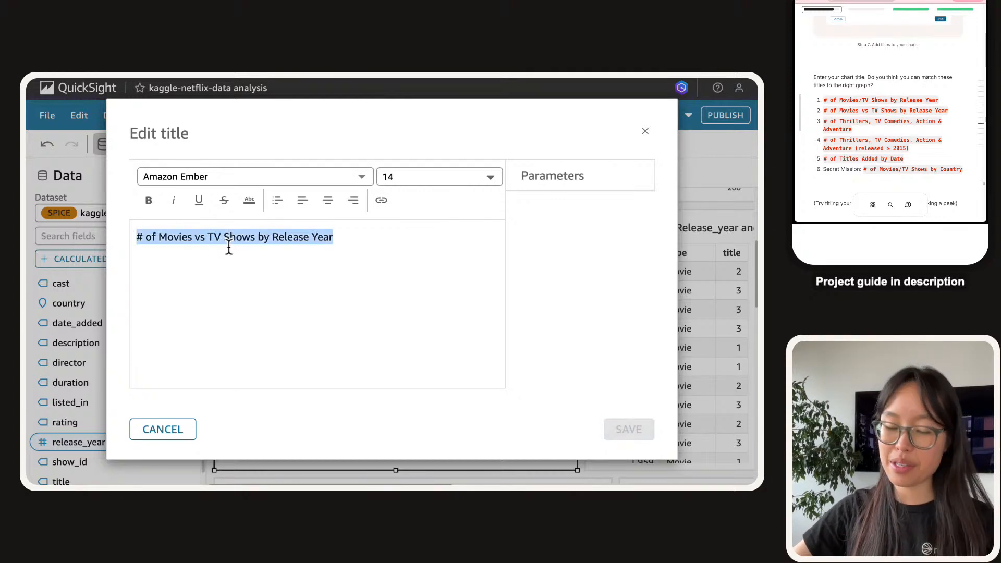
key(ctrl+b)
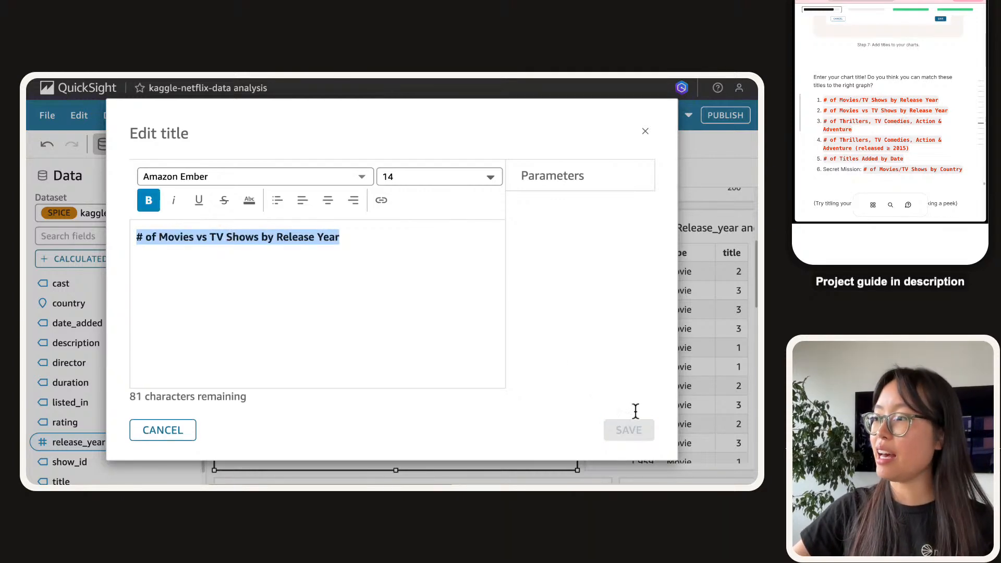
click(637, 431)
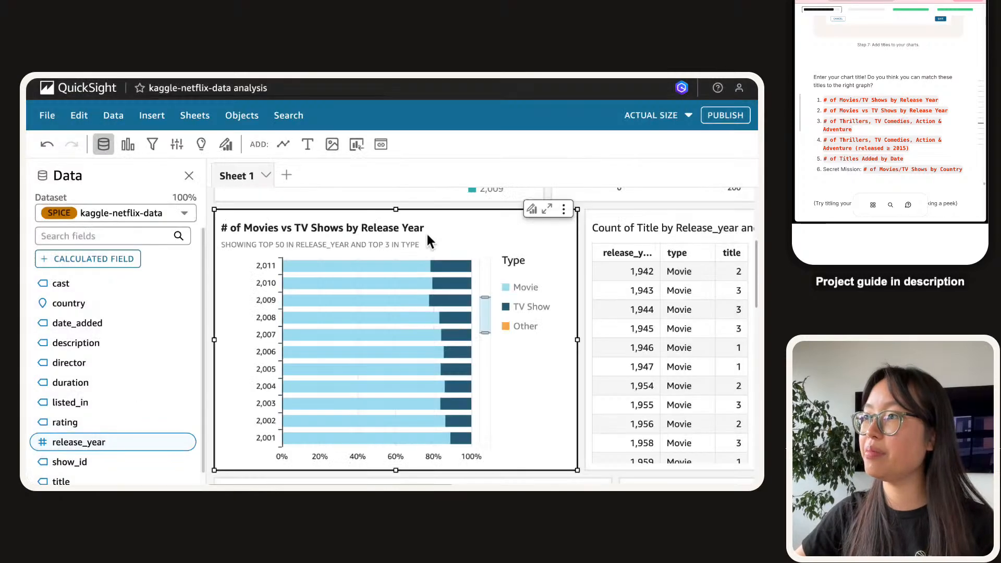
scroll(399, 259, right, 3)
Title the release-year table in bold, replacing the slash with 'vs' in '# of Movies vs TV Shows by Release Year'.
click(371, 225)
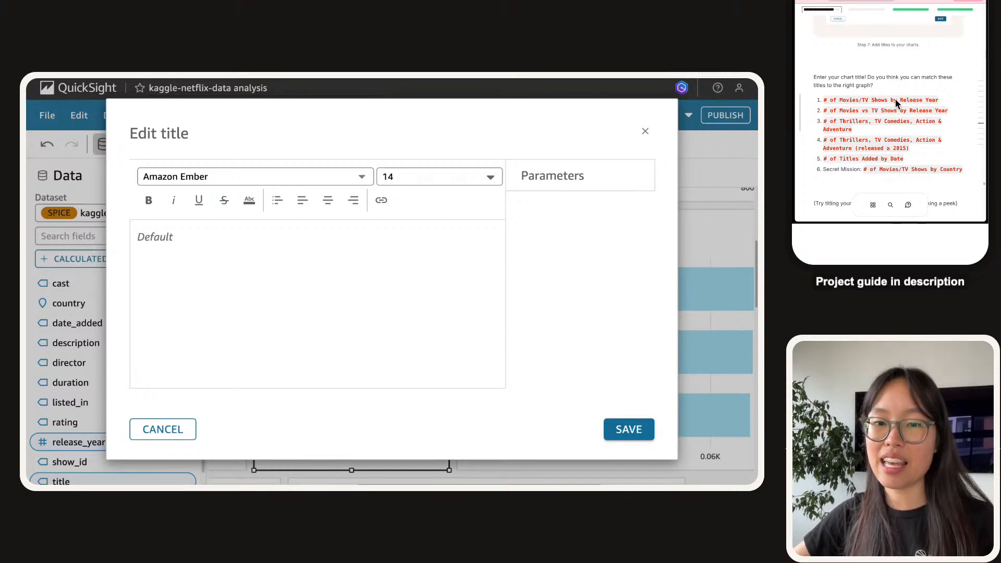
click(280, 320)
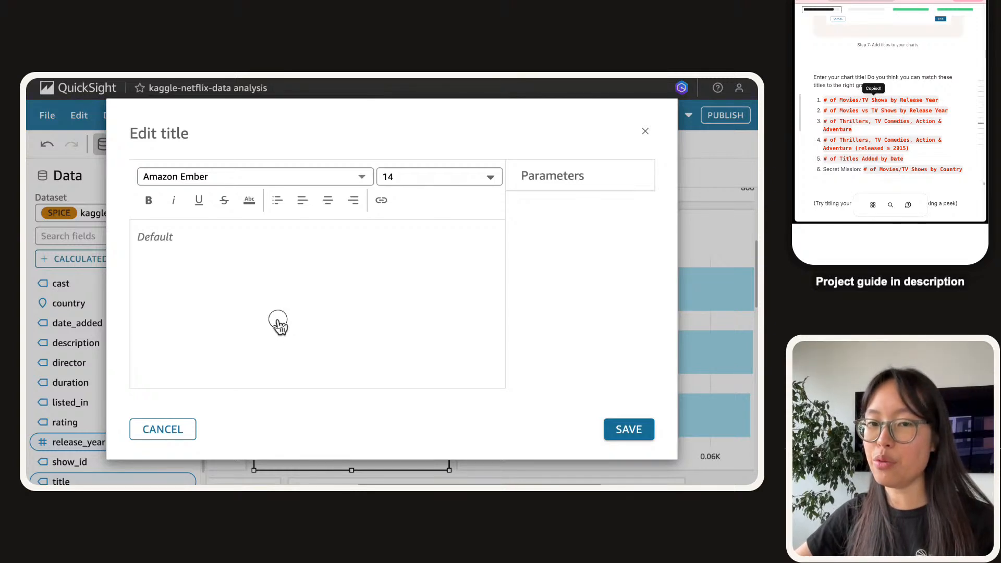
key(ctrl+v)
key(ctrl+a)
key(ctrl+b)
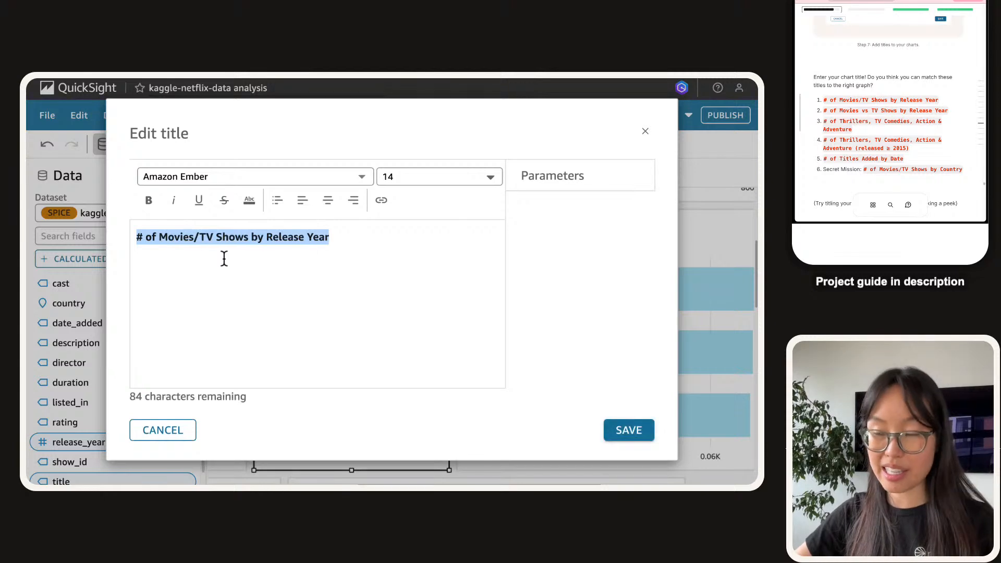
click(201, 238)
key(BackSpace)
text(vs)
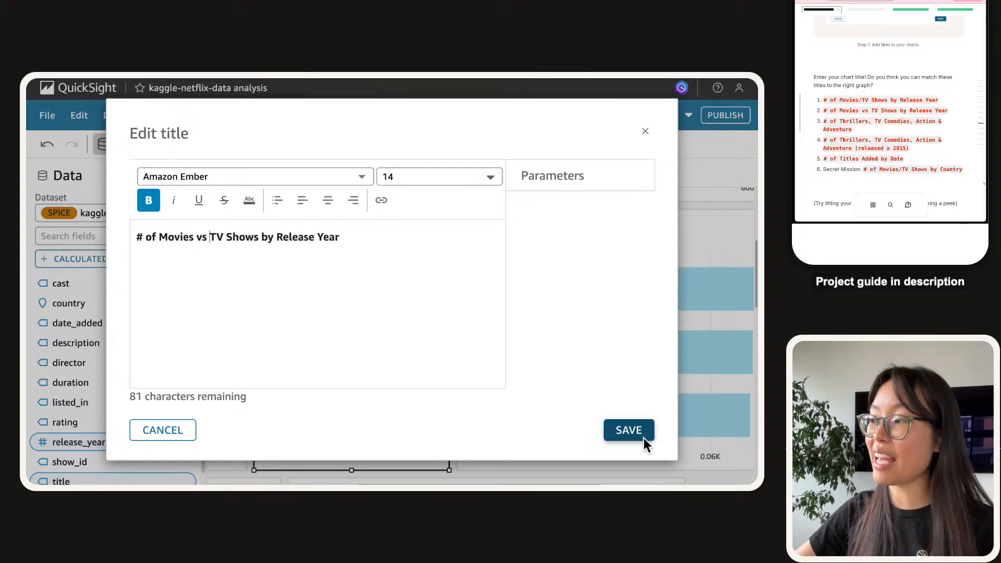
click(643, 438)
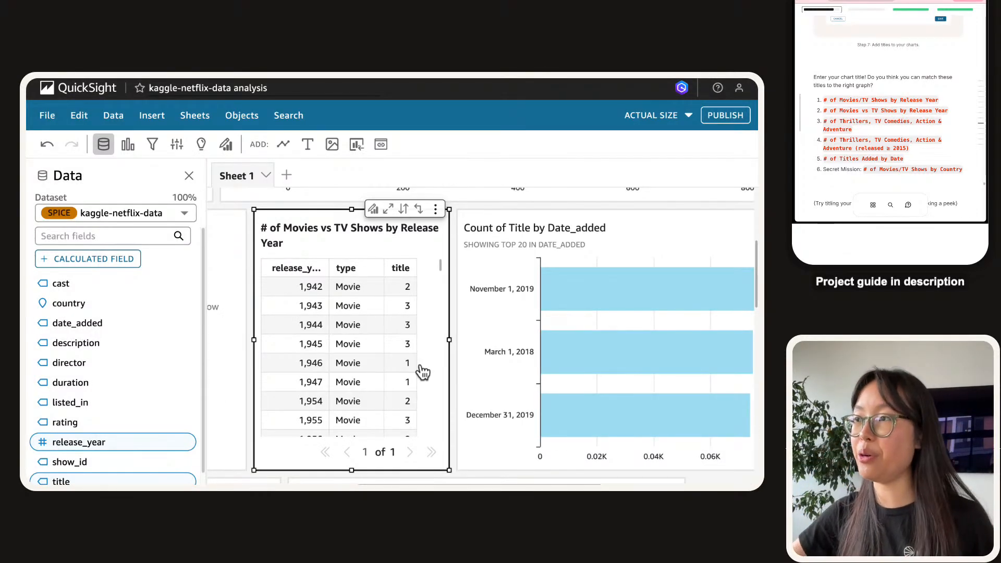
scroll(421, 371, left, 5)
scroll(361, 333, up, 5)
scroll(361, 333, left, 2)
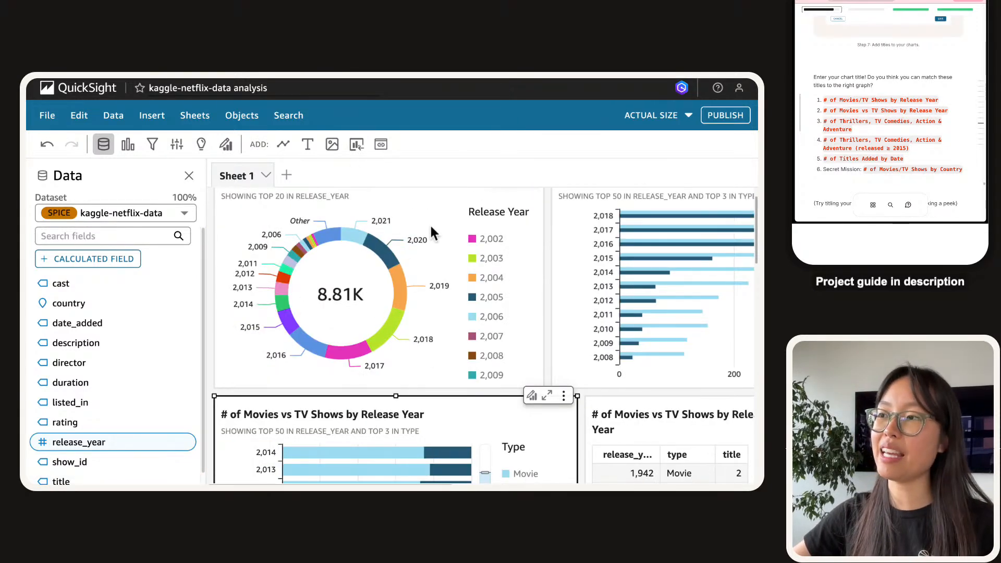
Select the Date_added bar chart, then open and close its title editor without changes.
mouse_move(400, 284)
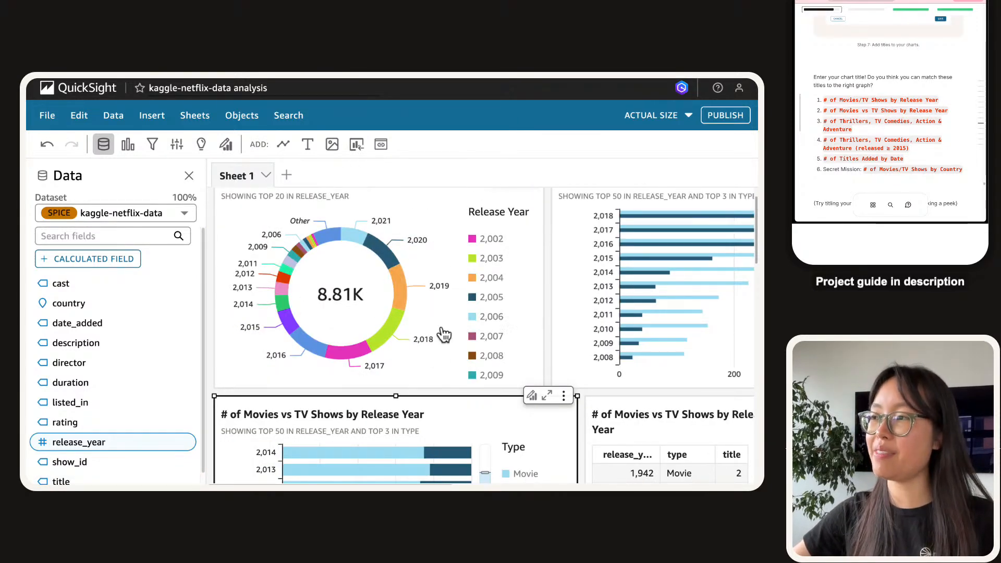
scroll(433, 324, down, 5)
scroll(615, 291, right, 5)
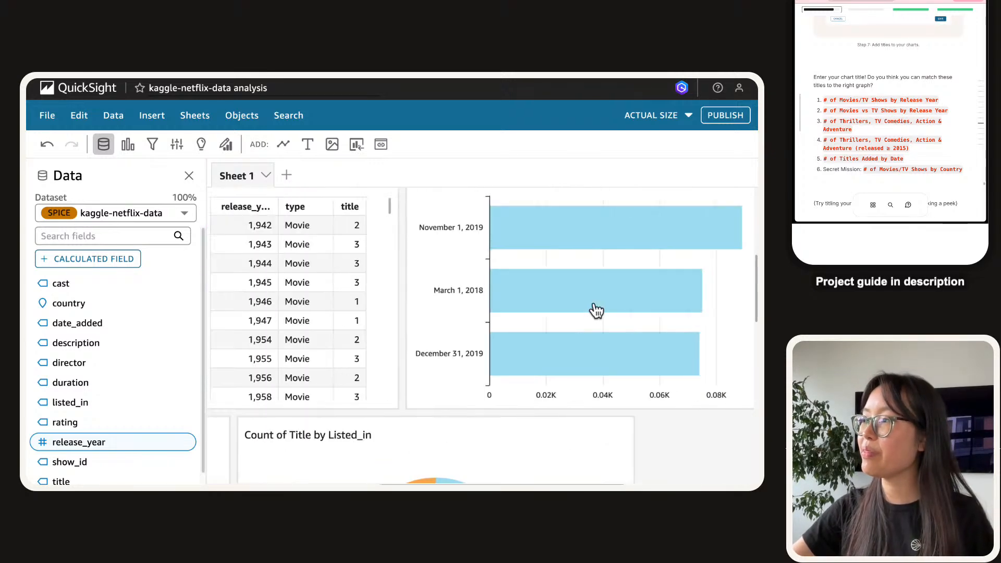
scroll(452, 298, up, 3)
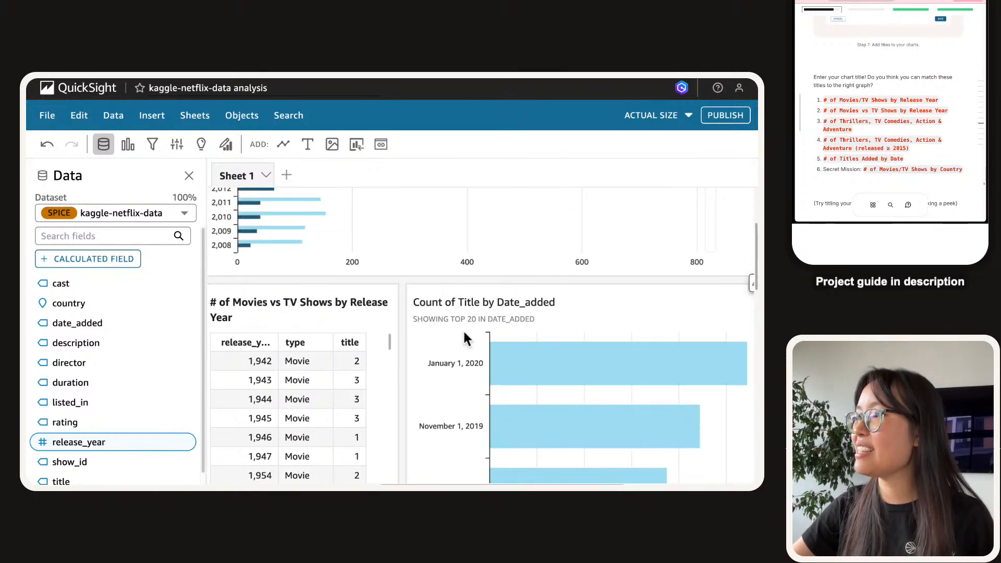
scroll(449, 324, right, 2)
click(432, 308)
scroll(398, 308, down, 2)
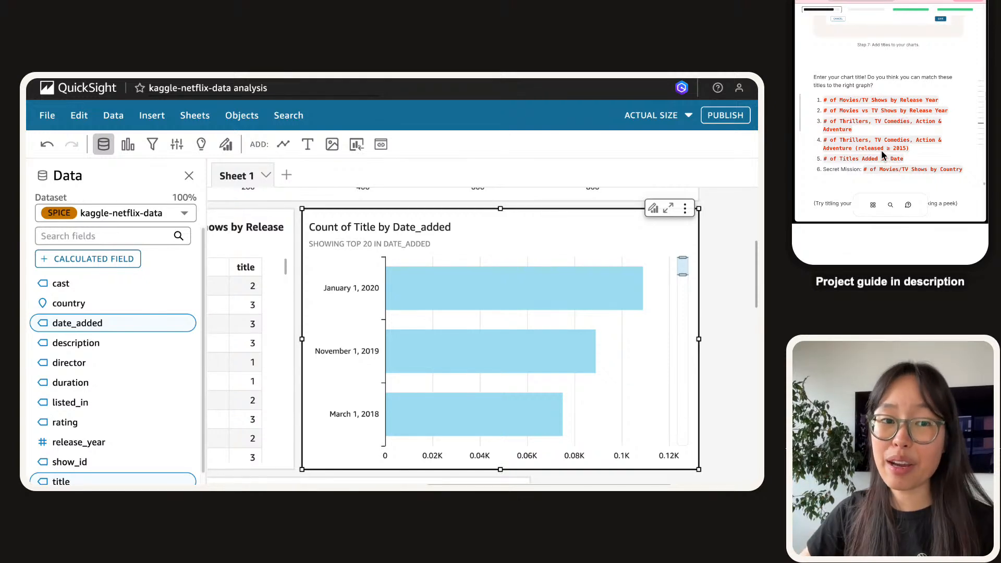
double_click(381, 223)
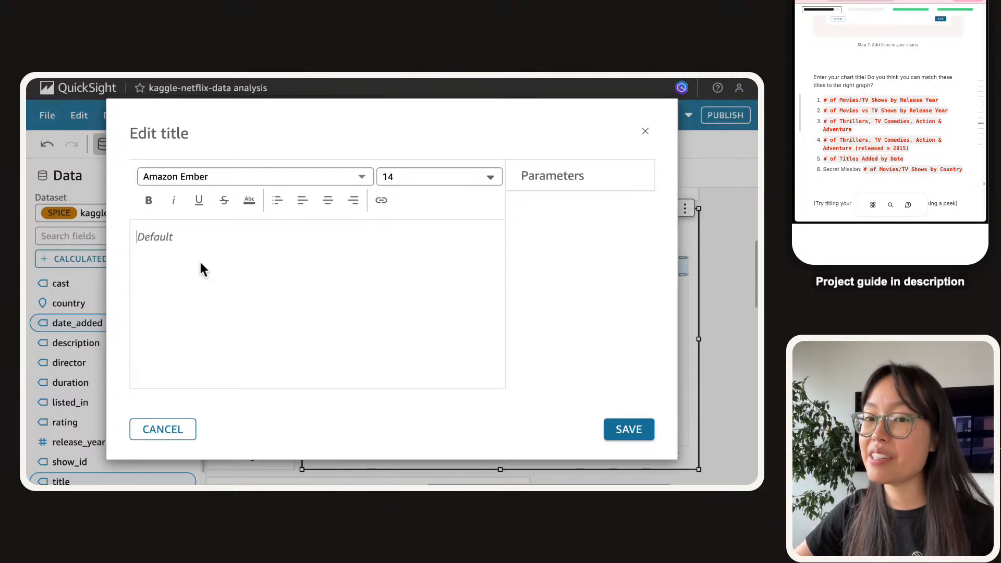
click(645, 132)
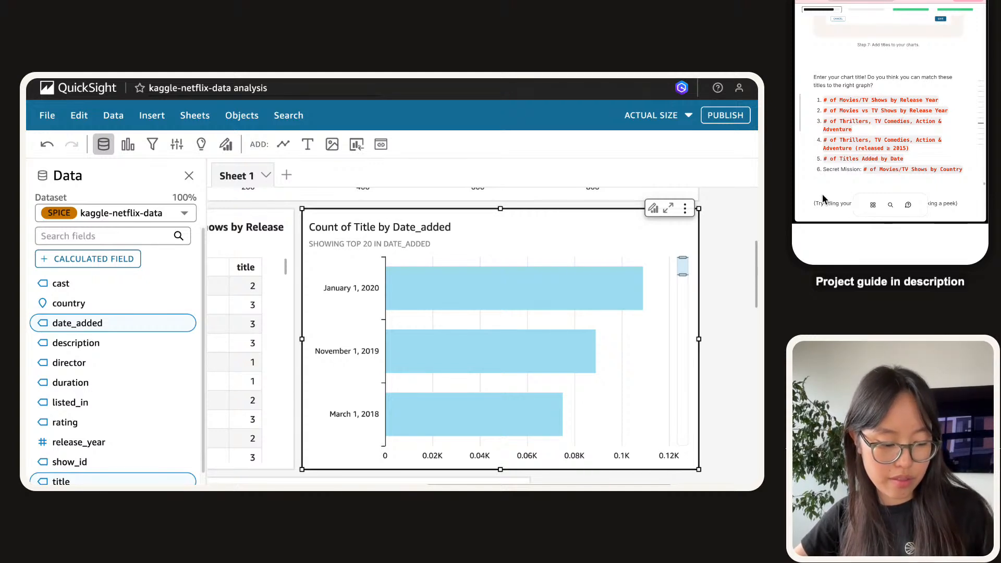
Paste and correct the chart title to '# of Titles by Added Date', bold it, and save.
double_click(325, 229)
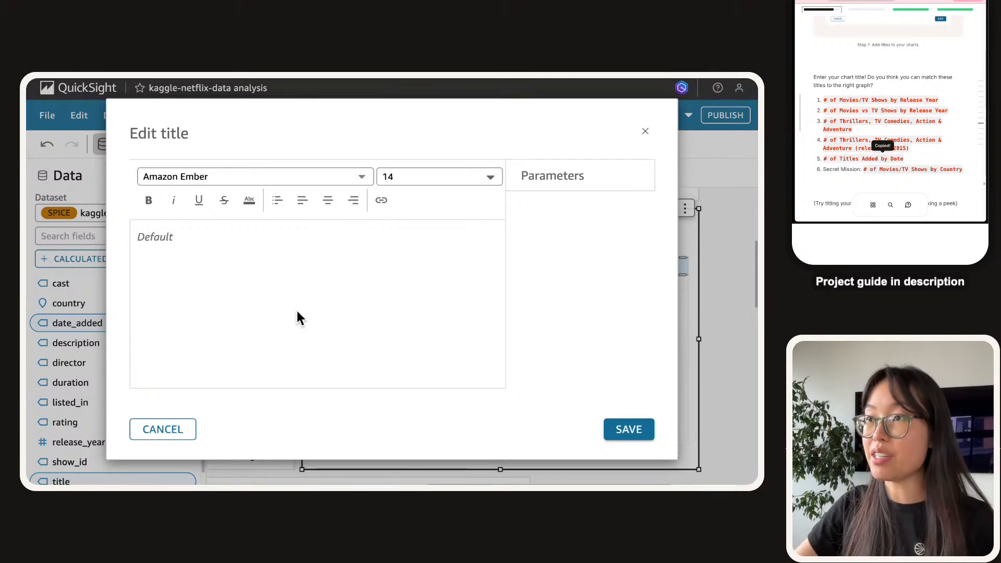
text(# of Titles Added by Date)
double_click(199, 238)
click(197, 240)
text(by)
key(Delete)
key(Delete)
key(Delete)
key(ctrl+a)
key(Right)
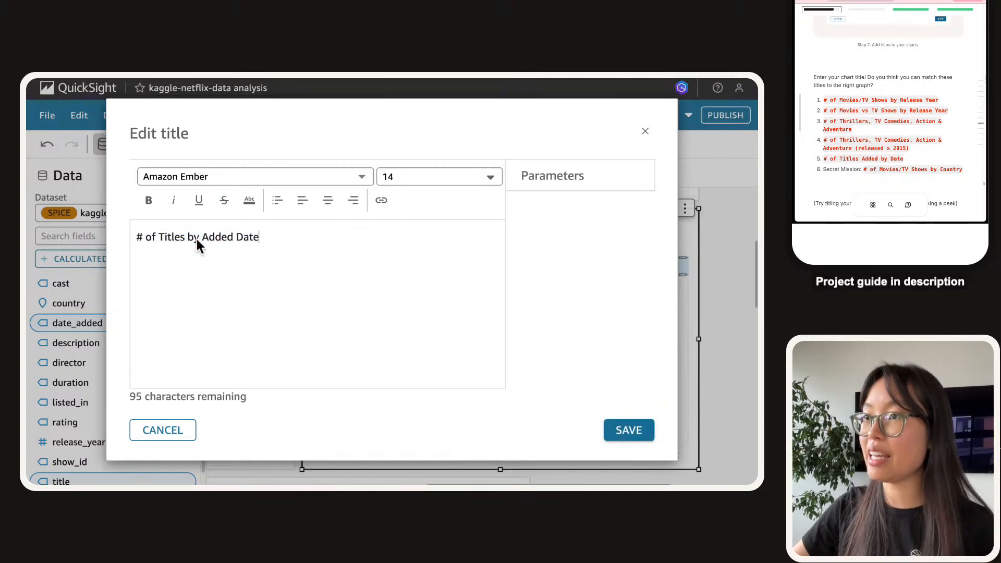
key(ctrl+a)
key(ctrl+b)
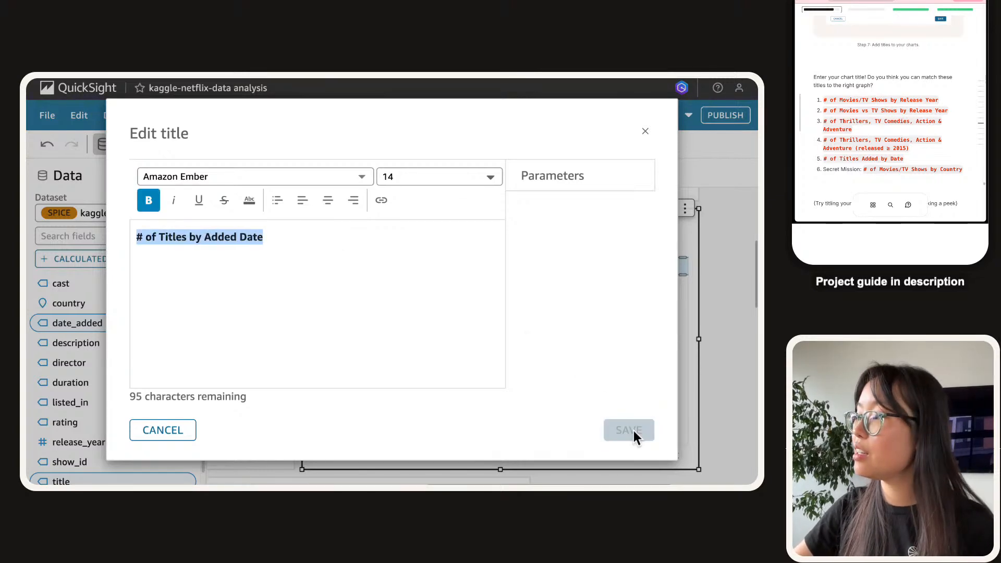
click(619, 430)
Select the Movies vs TV Shows bar chart.
scroll(397, 371, left, 10)
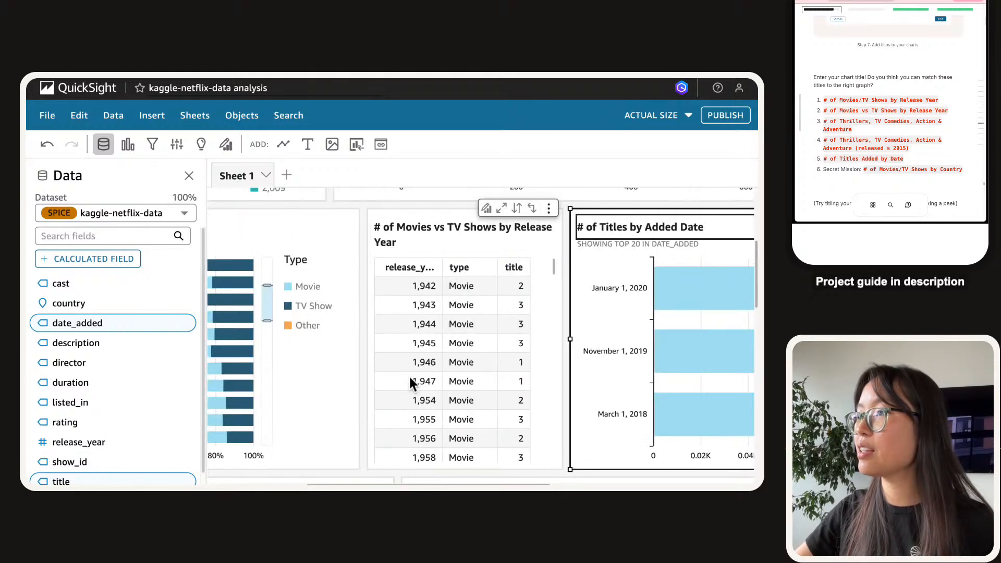
scroll(396, 376, down, 5)
click(229, 328)
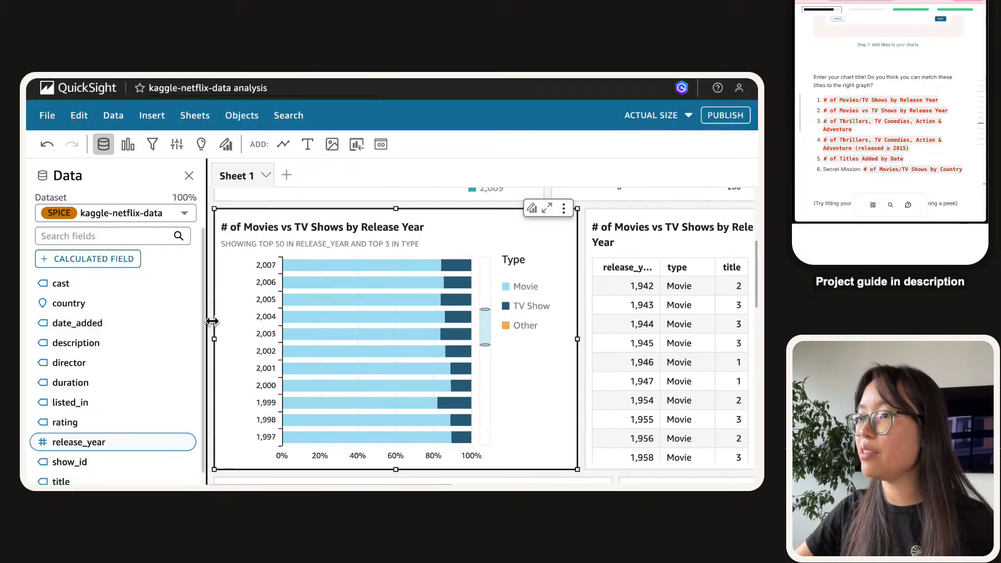
Give the Listed_in bar chart the bold title '# of Thrillers, TV Comedies, Action & Adventure'.
click(632, 318)
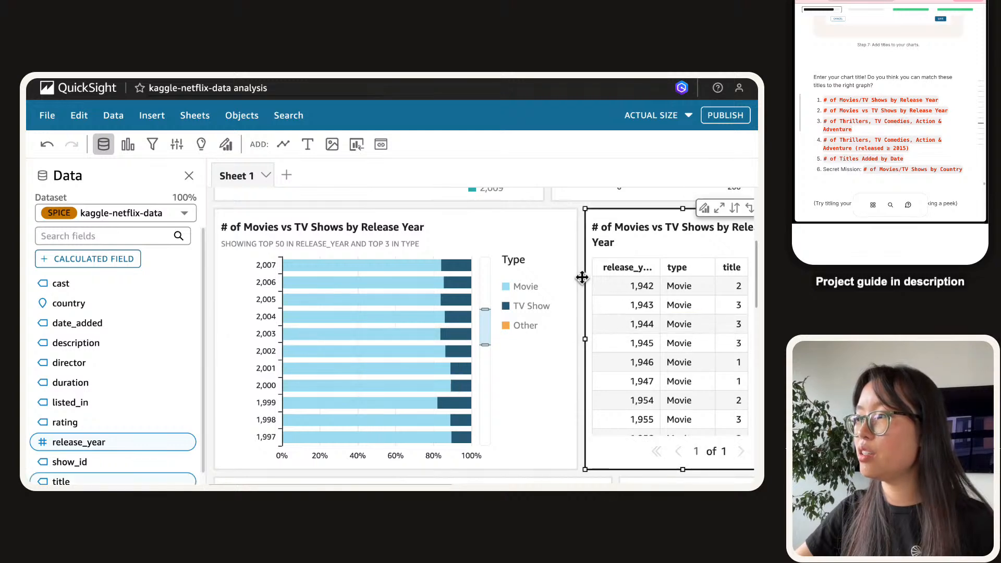
scroll(582, 277, down, 3)
scroll(582, 277, down, 3)
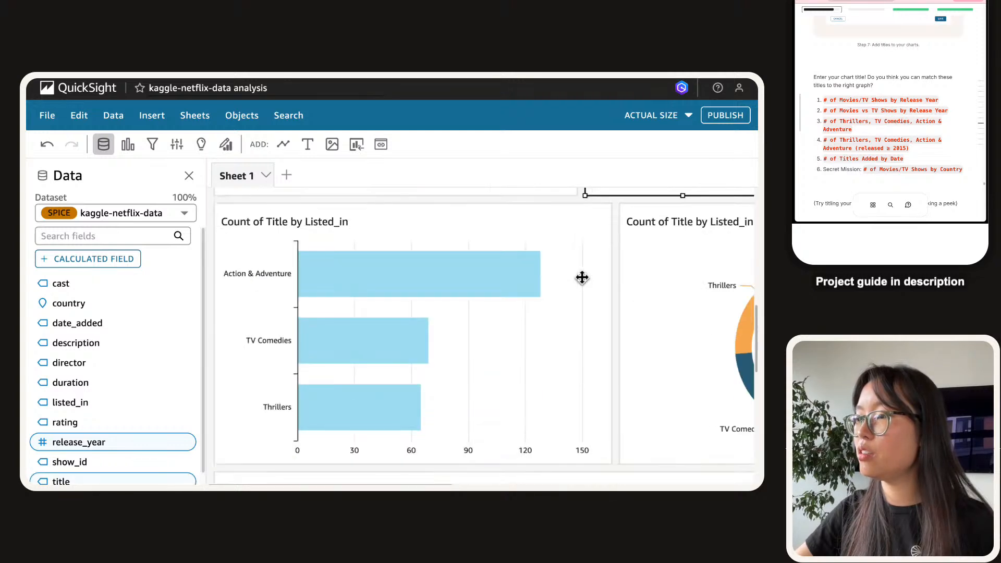
double_click(303, 224)
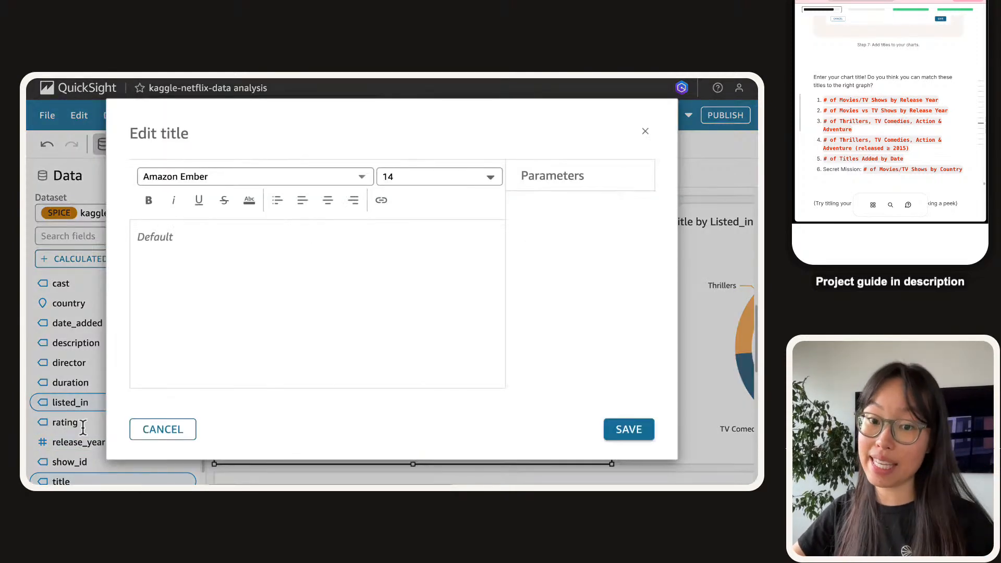
click(907, 125)
key(ctrl+v)
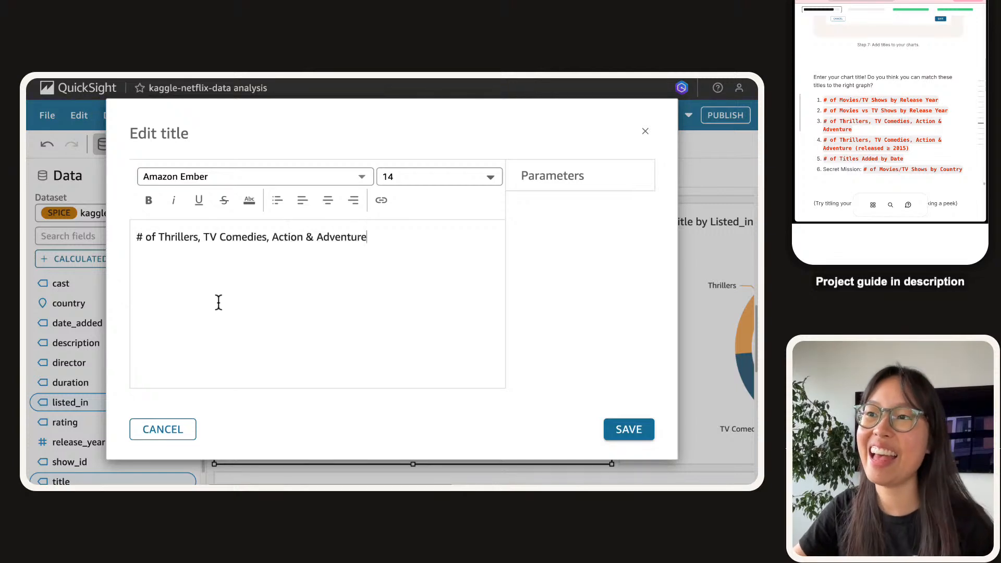
key(ctrl+a)
key(ctrl+b)
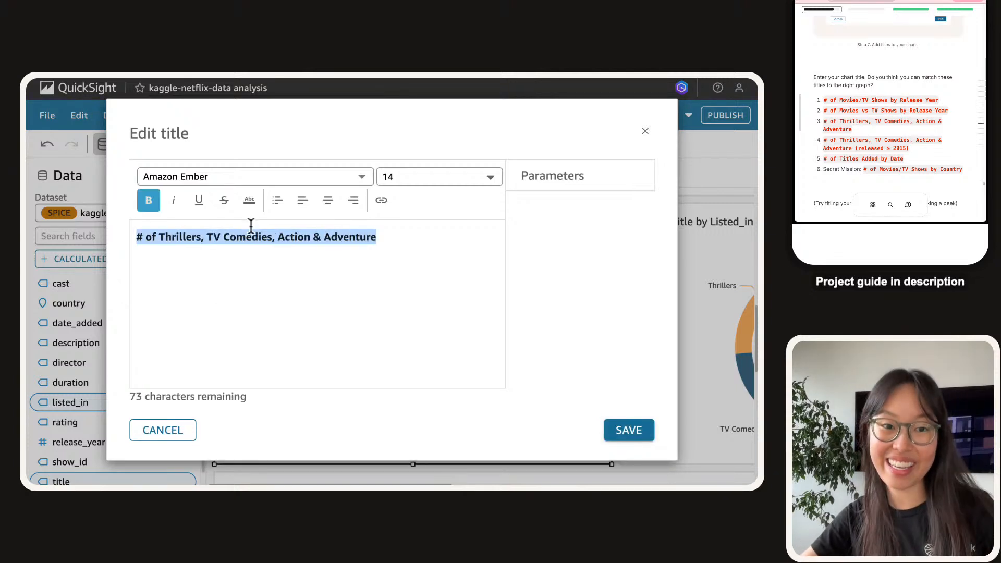
click(641, 440)
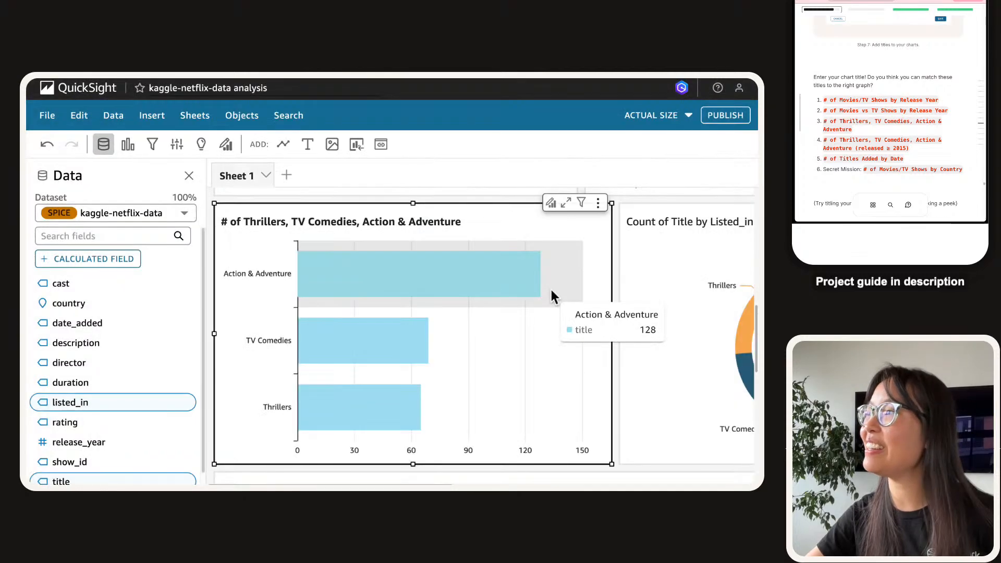
Give the donut chart the bold title '# of Thrillers, TV Comedies, Action & Adventure (released ≥ 2015)'.
scroll(513, 271, right, 1)
scroll(512, 260, right, 5)
double_click(348, 224)
click(238, 275)
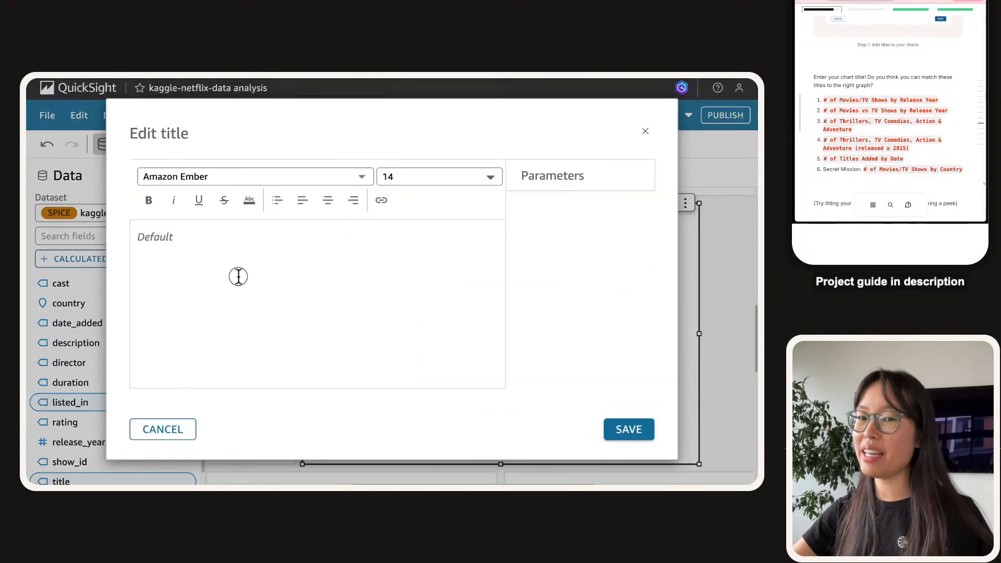
click(897, 145)
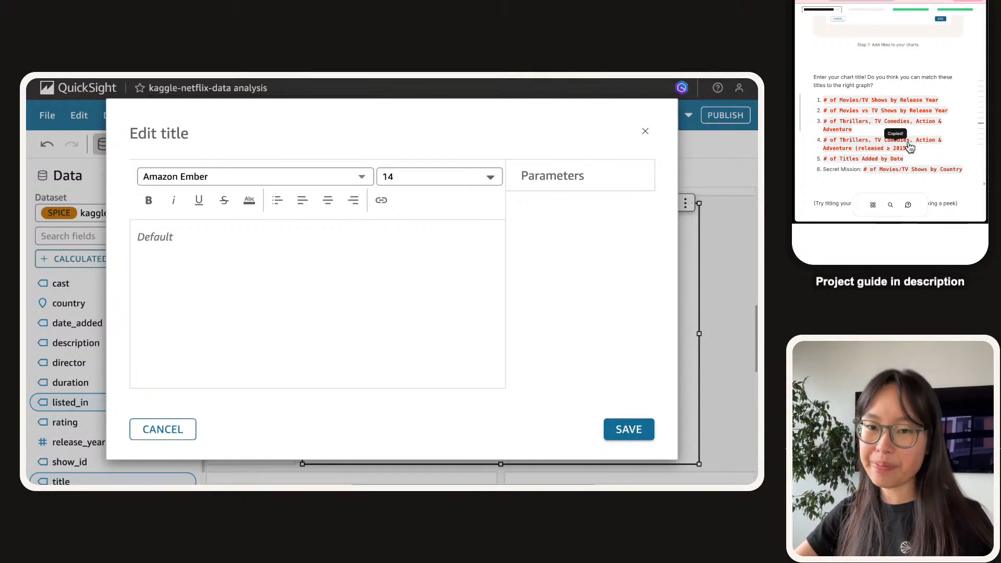
key(ctrl+v)
key(ctrl+a)
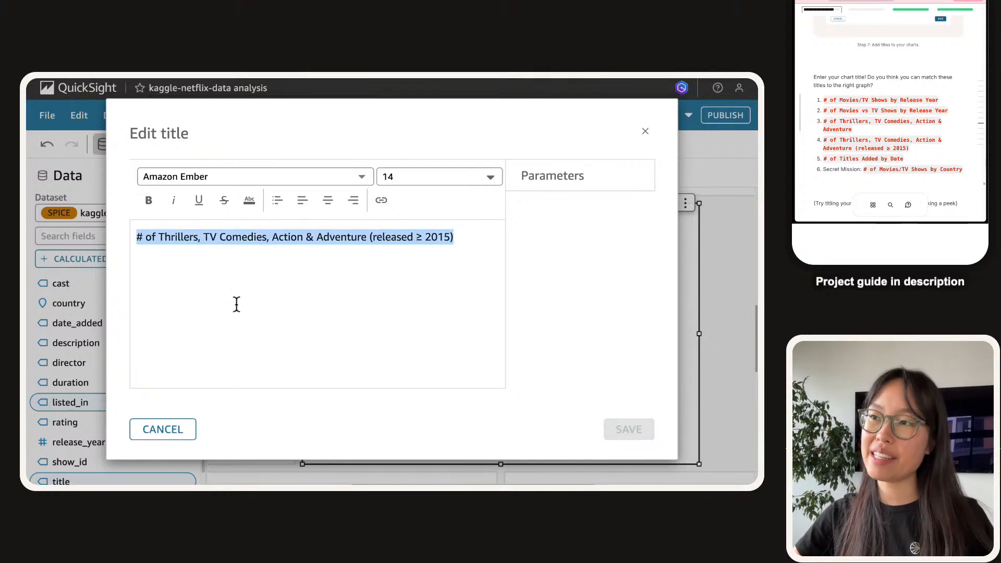
key(ctrl+b)
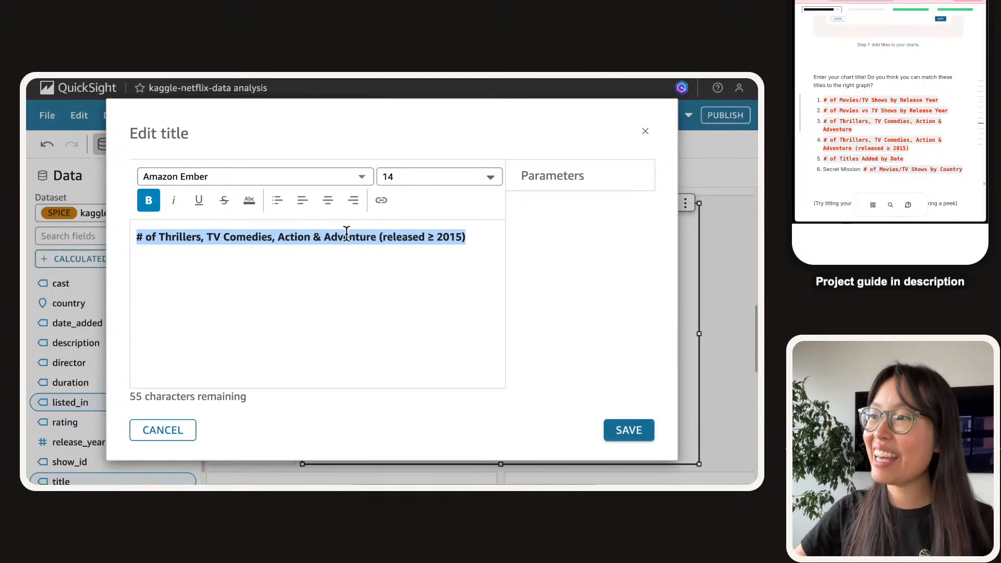
click(618, 433)
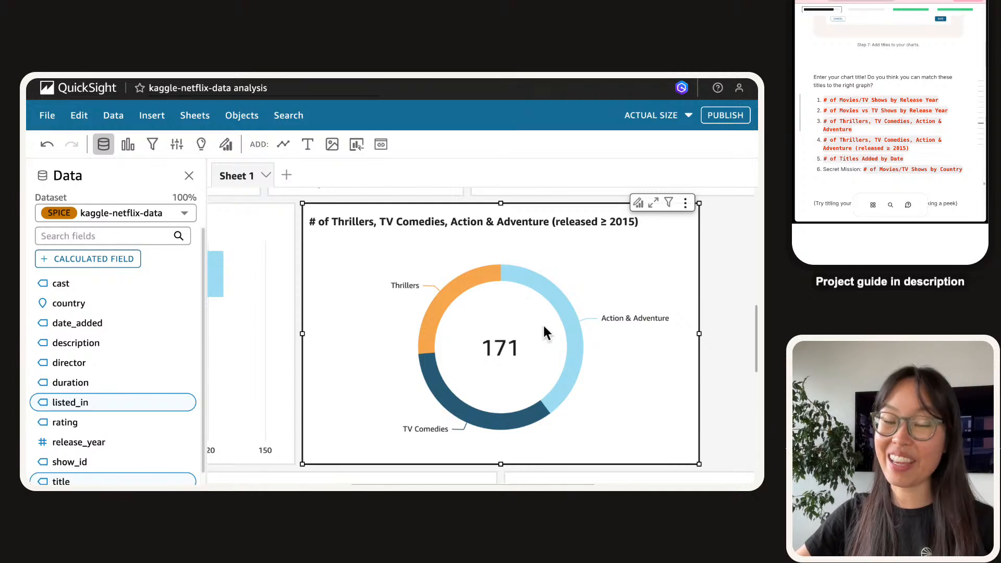
Type a new title on the country treemap and make it bold.
scroll(503, 330, down, 5)
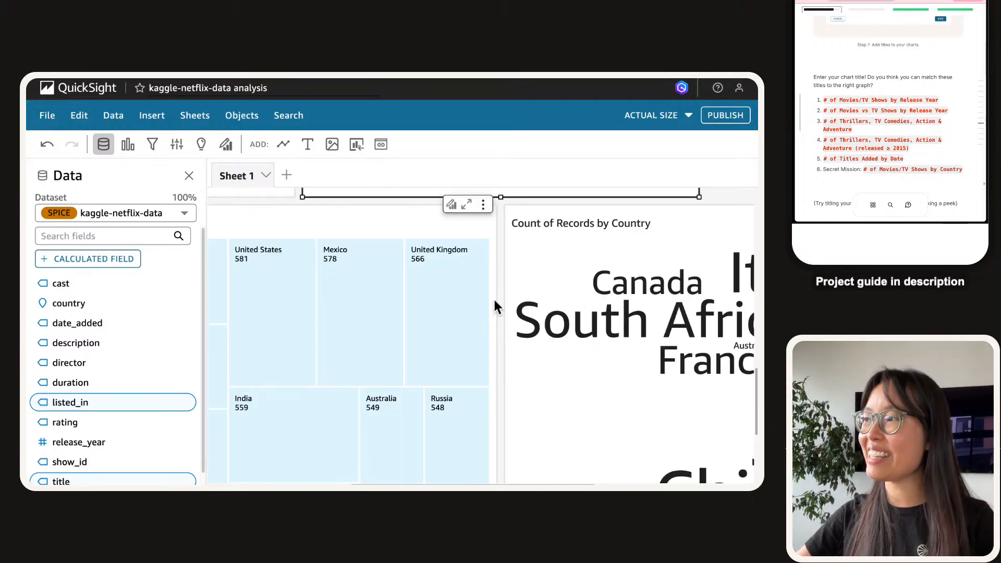
scroll(496, 301, left, 2)
scroll(448, 284, left, 4)
double_click(286, 231)
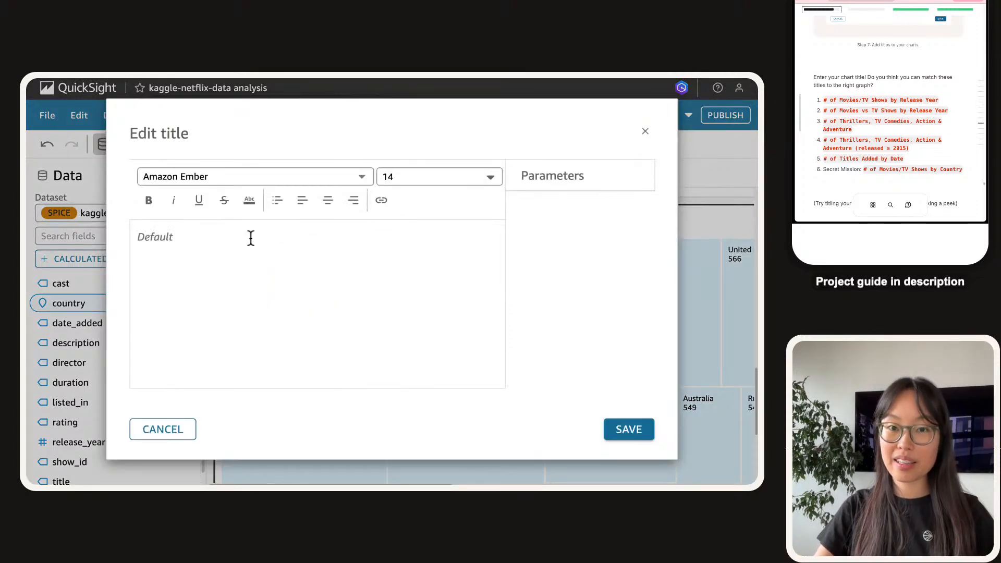
text(# po)
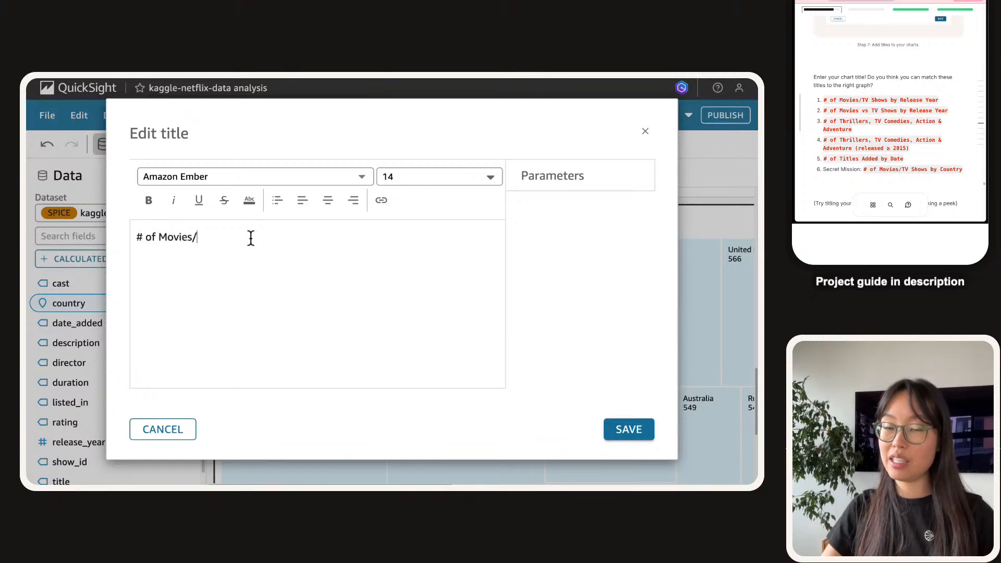
key(BackSpace)
text(Ahow)
text(shows)
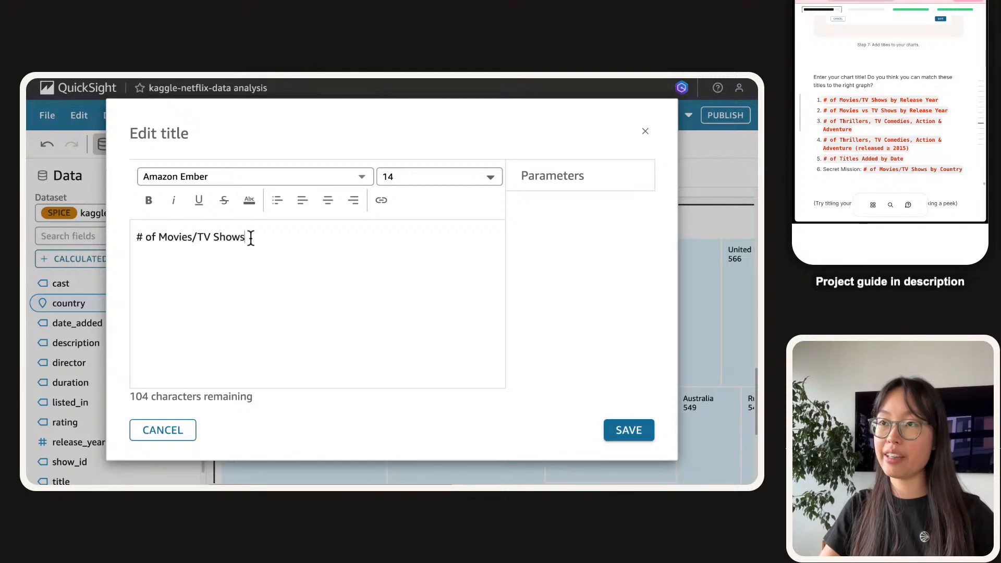
key(ctrl+a)
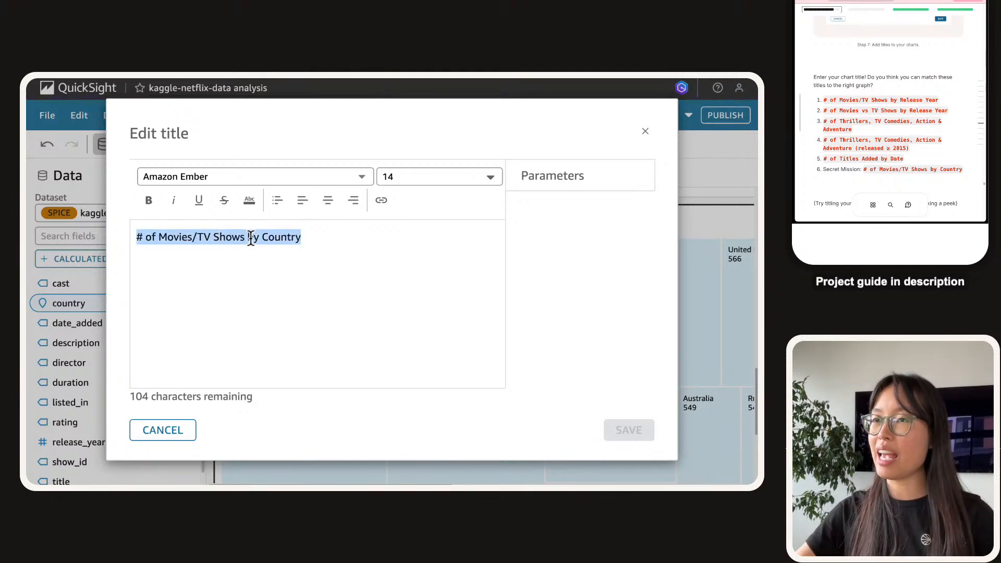
key(ctrl+b)
Insert 'Production' before 'Country' to finish '# of Movies/TV Shows by Production Country' and save.
click(295, 272)
click(268, 232)
text(Production)
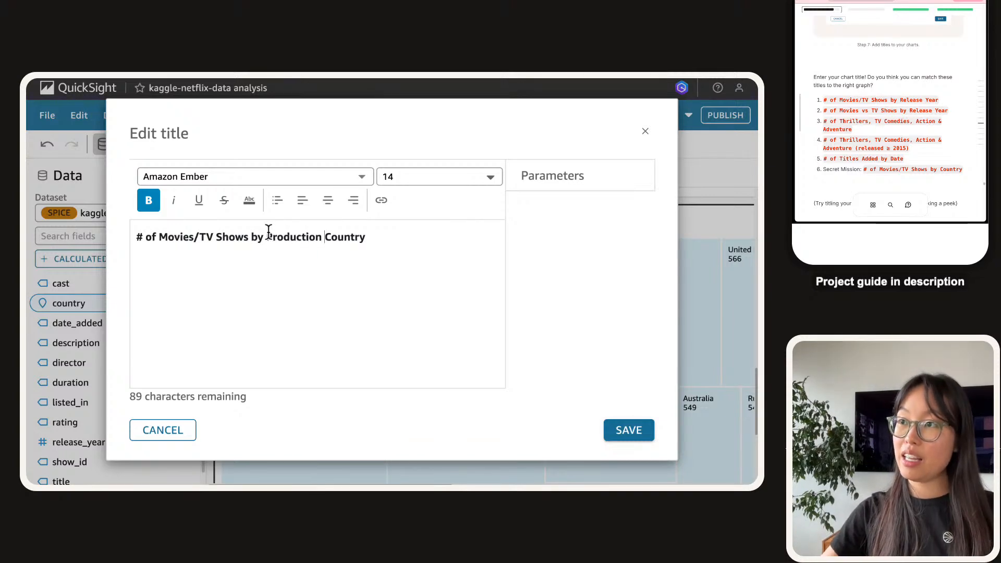
key(ctrl+a)
key(ctrl+c)
click(585, 325)
click(633, 425)
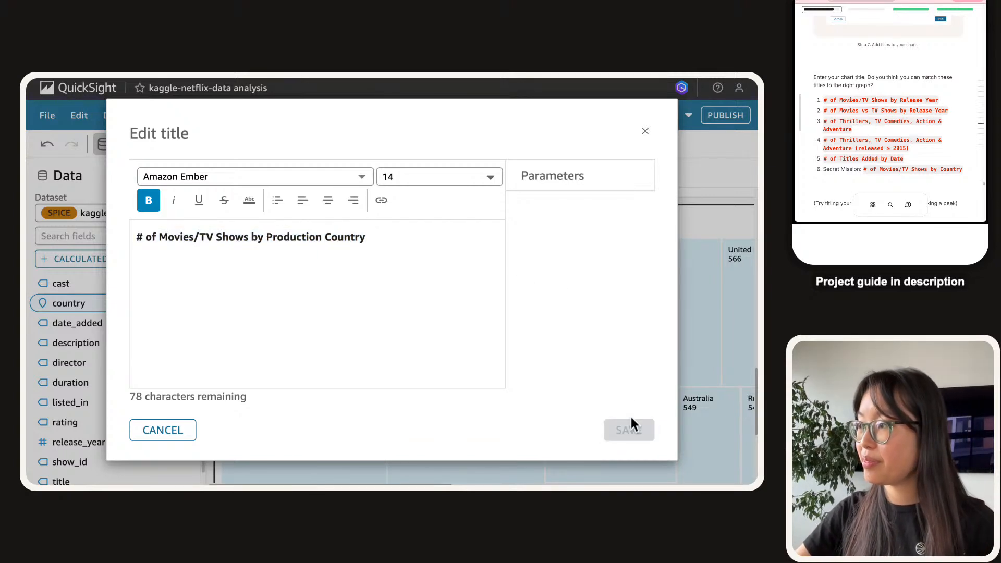
scroll(510, 247, right, 10)
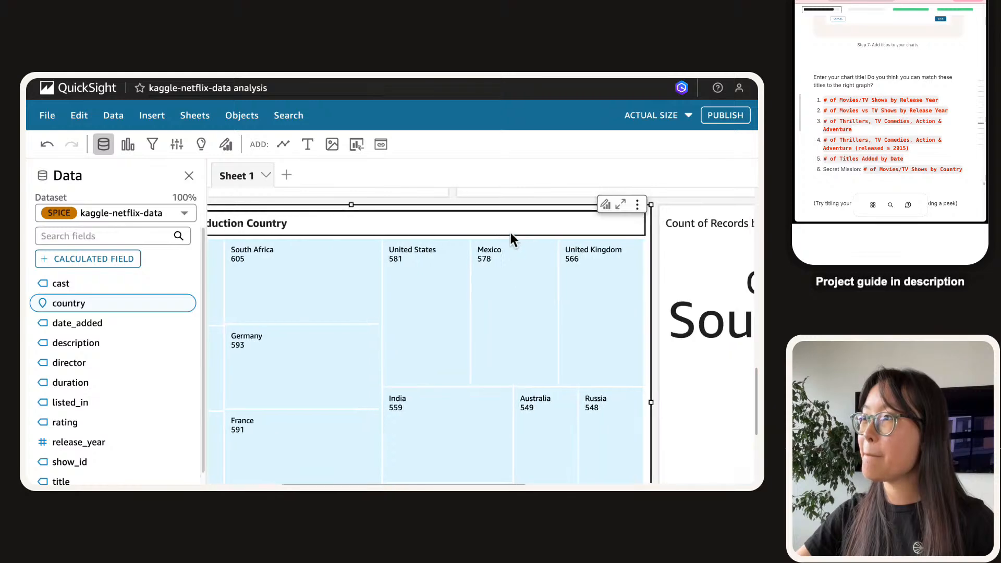
Edit the pasted previous title into 'Production Countries in this Dataset' on the word cloud and save.
double_click(514, 224)
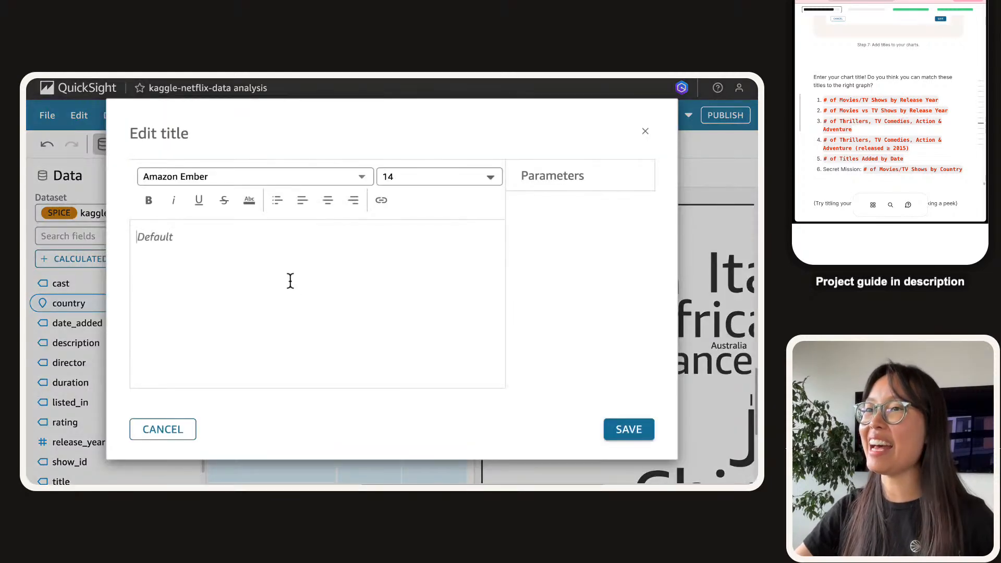
key(ctrl+v)
drag(145, 237, 268, 237)
key(BackSpace)
key(BackSpace)
key(BackSpace)
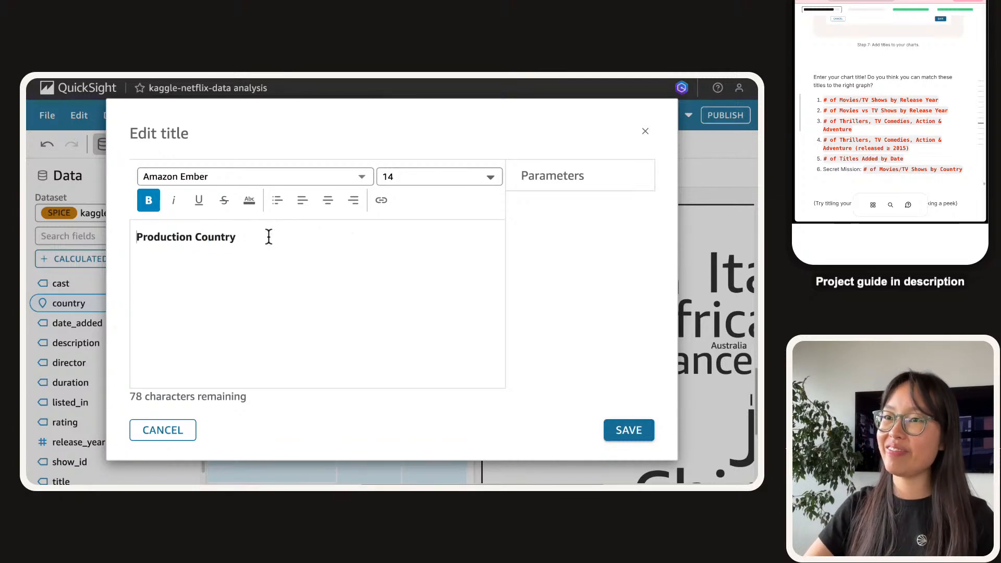
key(BackSpace)
text(ies in this Dataset)
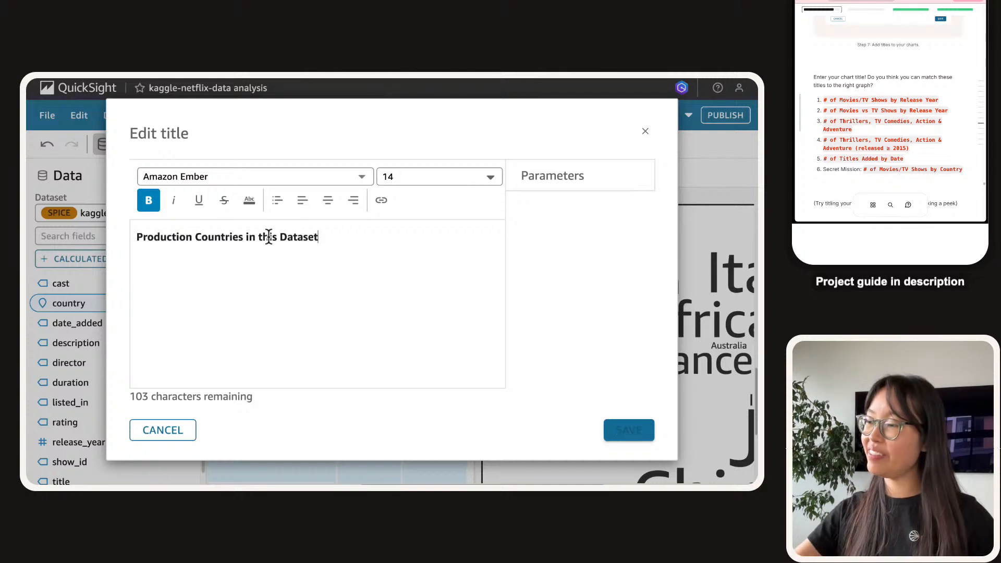
click(609, 431)
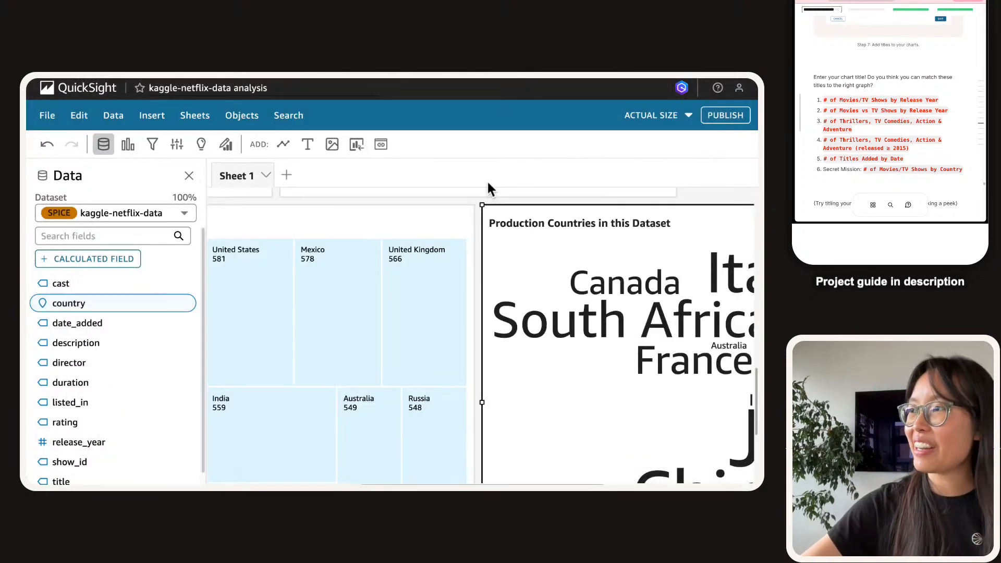
key(super+0)
scroll(439, 322, up, 5)
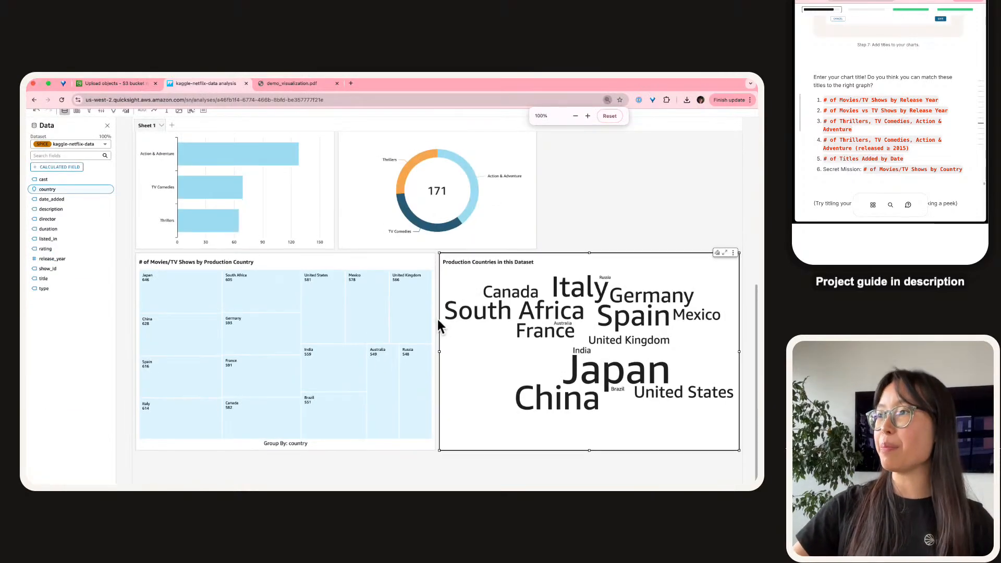
Move the Movies vs TV Shows table to the top-right and the Titles by Added Date chart beside the bar chart.
scroll(439, 321, up, 1)
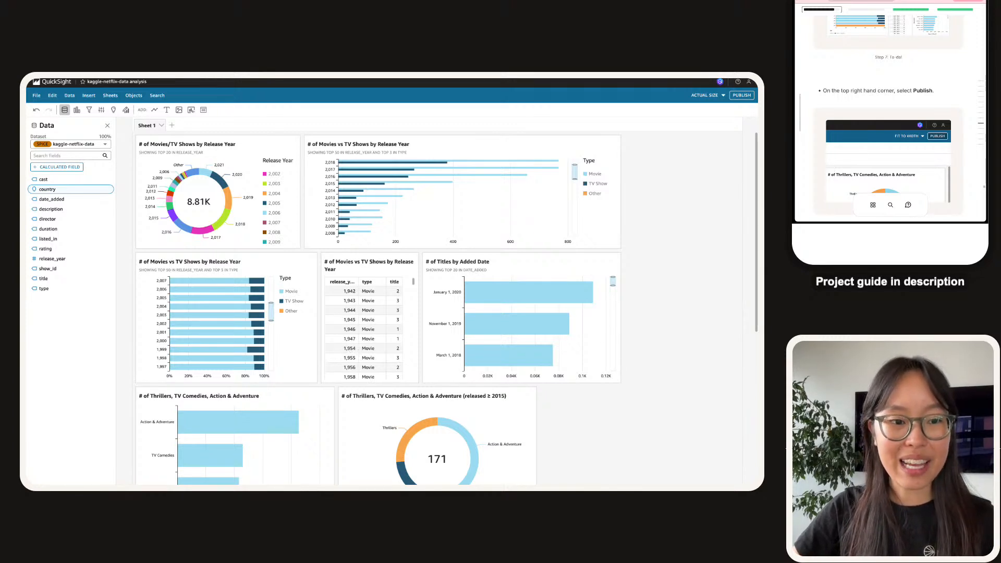
drag(360, 262, 615, 280)
click(342, 262)
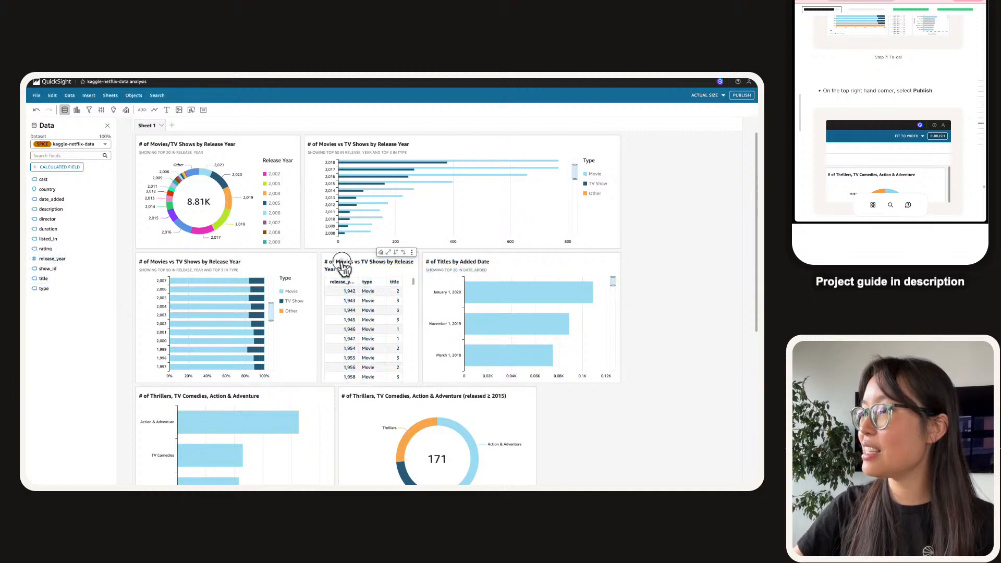
drag(340, 263, 647, 272)
click(528, 261)
drag(536, 259, 431, 253)
drag(521, 317, 536, 317)
scroll(547, 326, down, 3)
scroll(548, 320, up, 3)
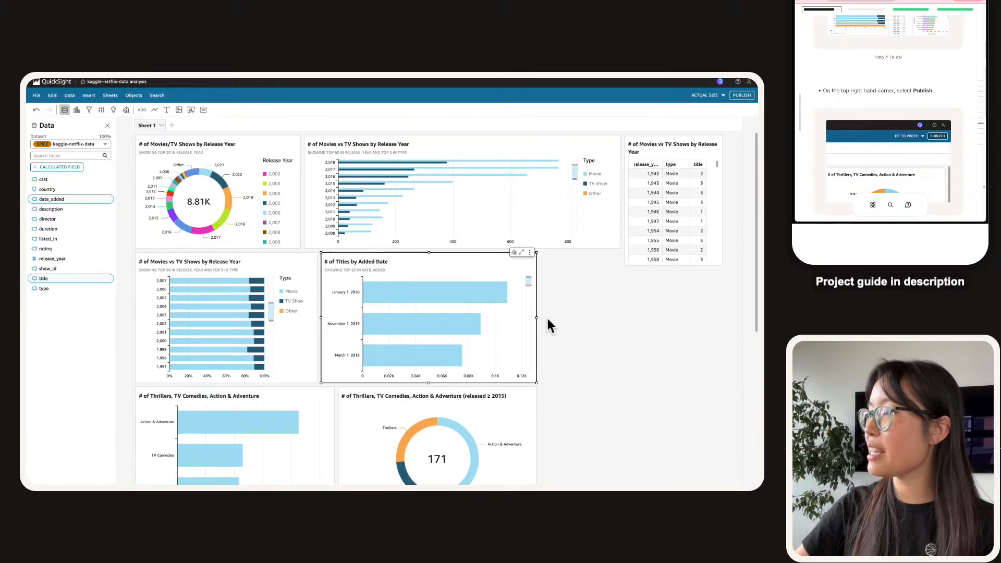
Move the release-year table beside the Titles by Added Date chart and make it taller.
click(715, 156)
drag(722, 159, 642, 284)
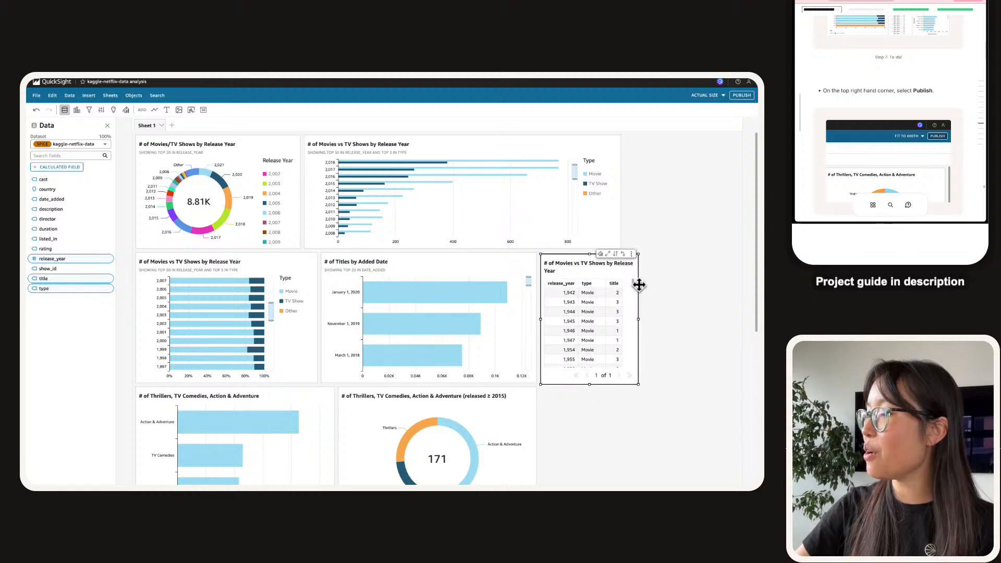
scroll(644, 291, down, 3)
drag(589, 262, 604, 392)
scroll(695, 315, up, 3)
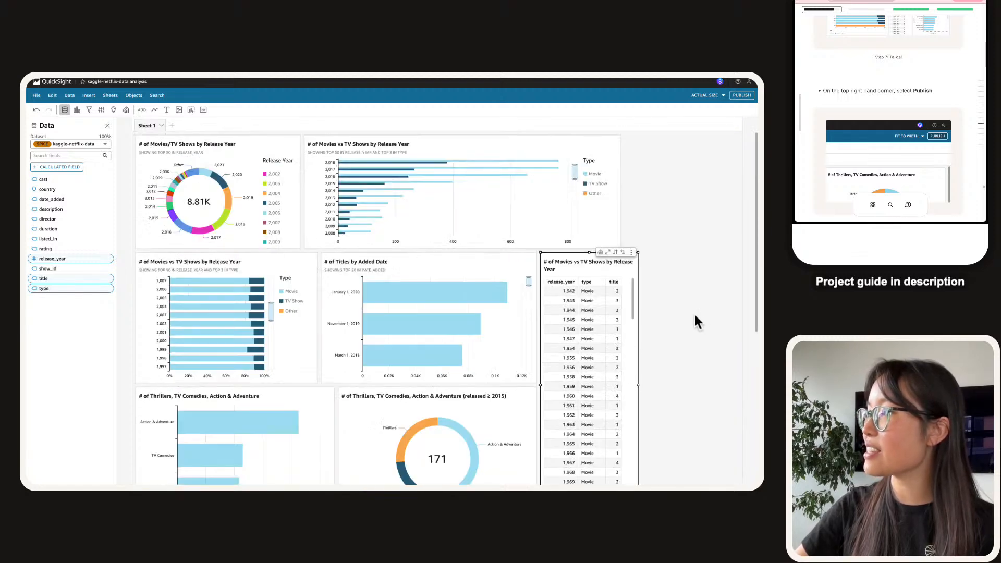
Narrow the top-right release-year bar chart from its left side.
click(308, 192)
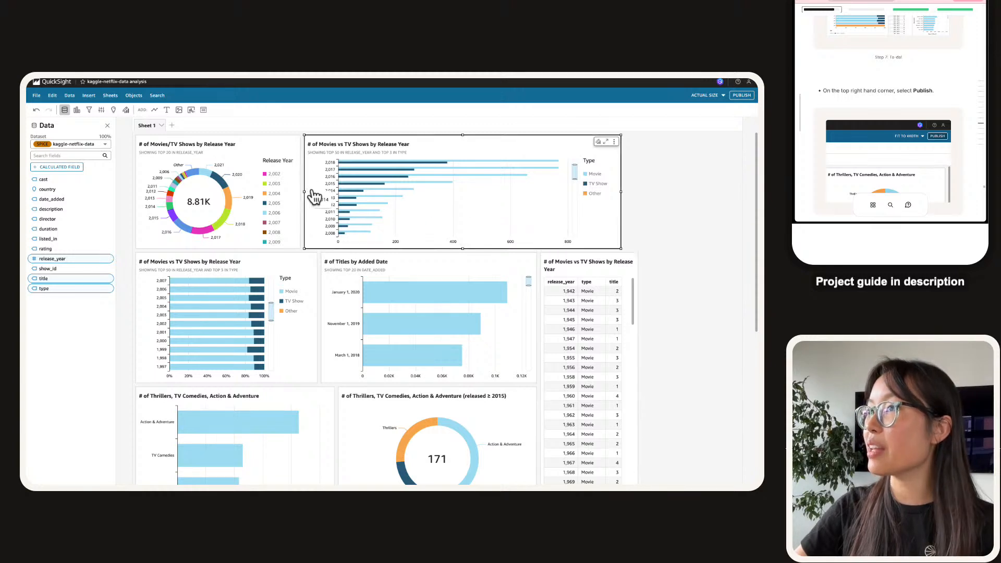
mouse_move(303, 192)
mouse_down()
mouse_move(359, 191)
mouse_move(322, 188)
mouse_up()
click(301, 192)
click(381, 189)
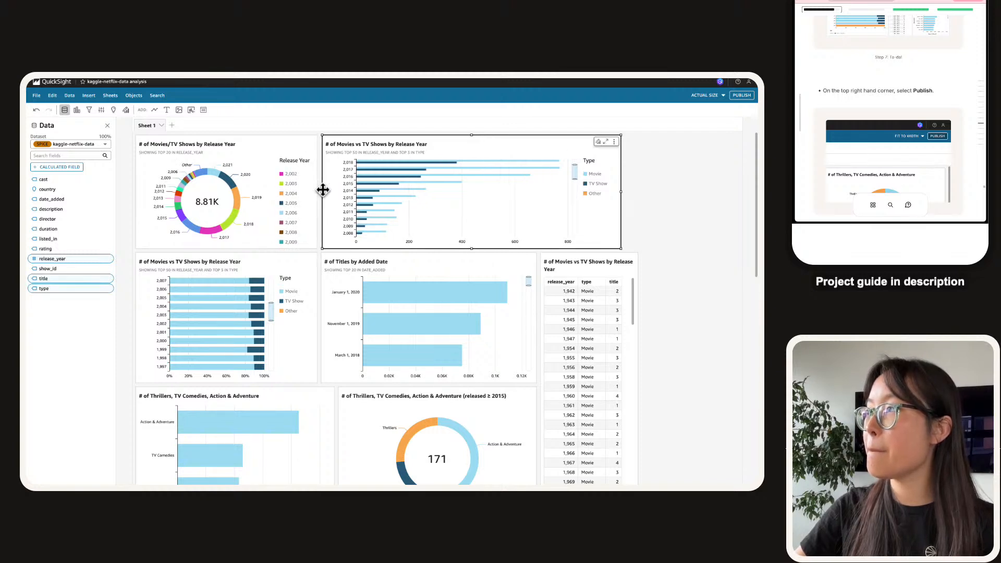
click(689, 182)
scroll(684, 246, down, 2)
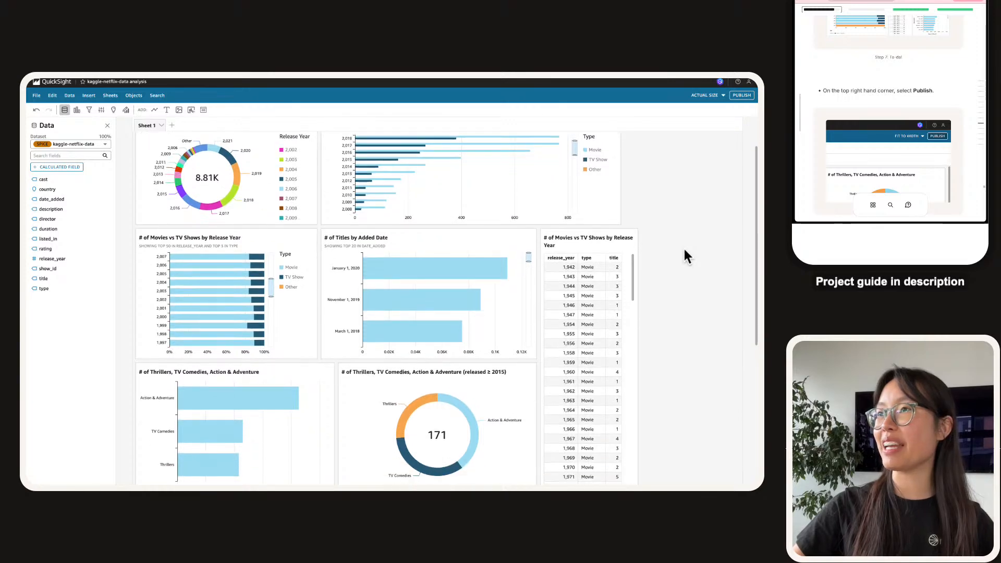
scroll(671, 247, down, 3)
Narrow the word cloud and widen the top-right bar chart to fill its row.
click(697, 339)
drag(739, 347, 639, 343)
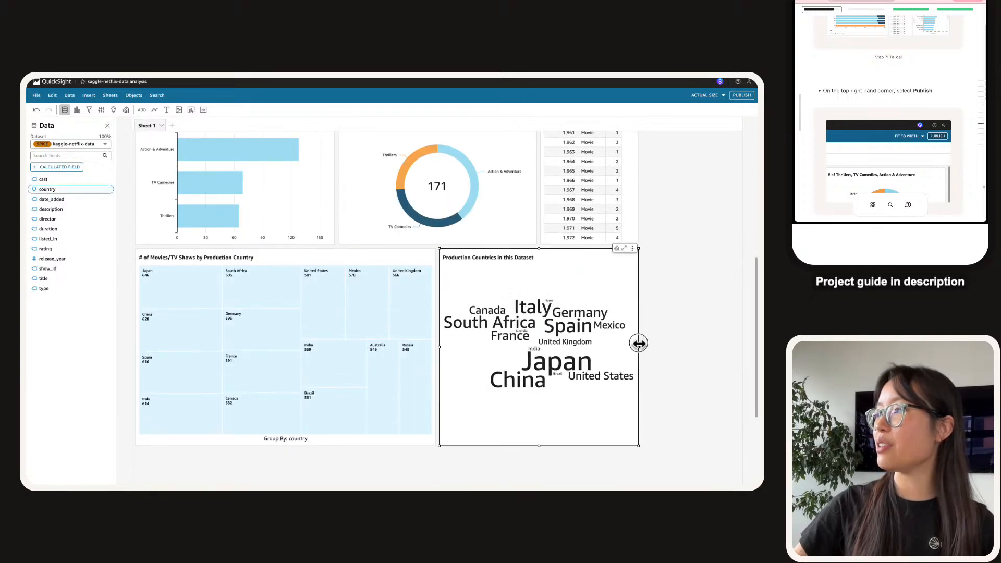
click(687, 343)
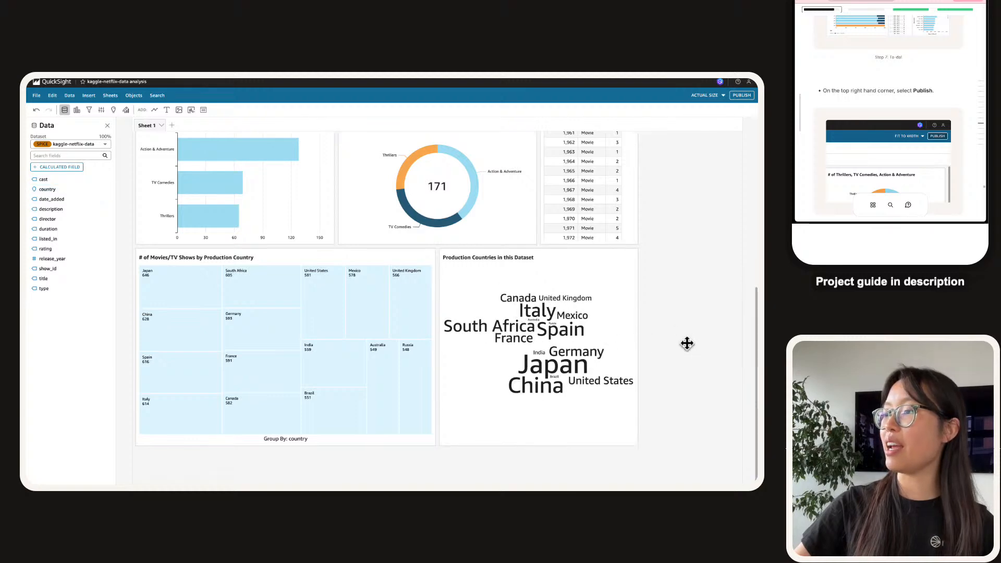
scroll(687, 344, up, 5)
click(618, 218)
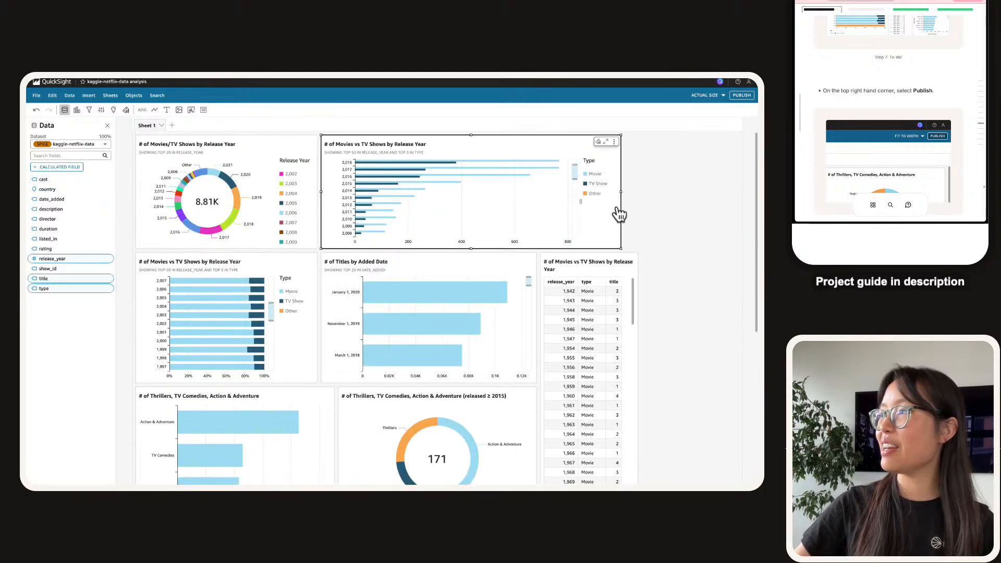
drag(621, 191, 636, 193)
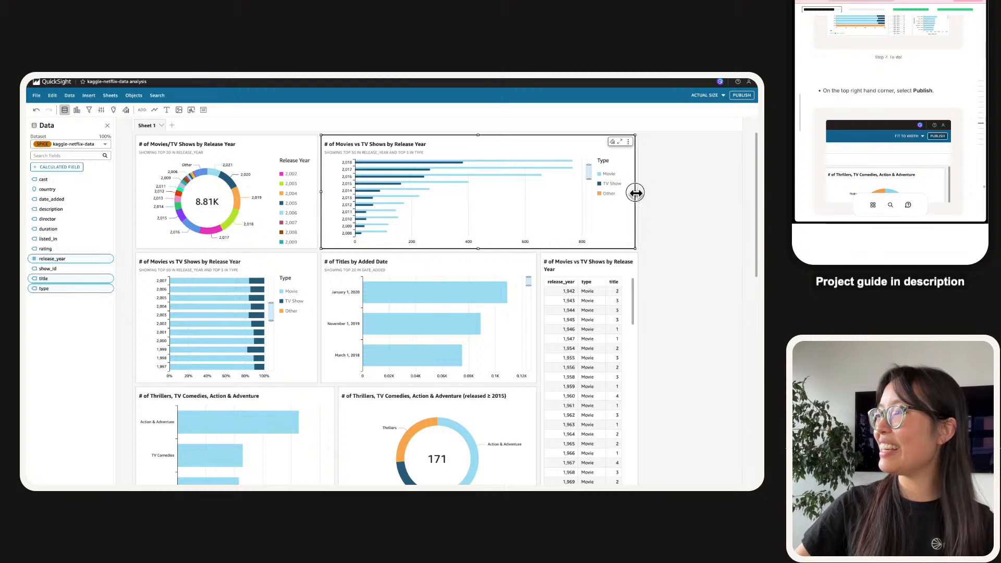
click(665, 258)
Narrow the production country treemap and widen the word cloud to share the bottom row.
scroll(666, 258, down, 5)
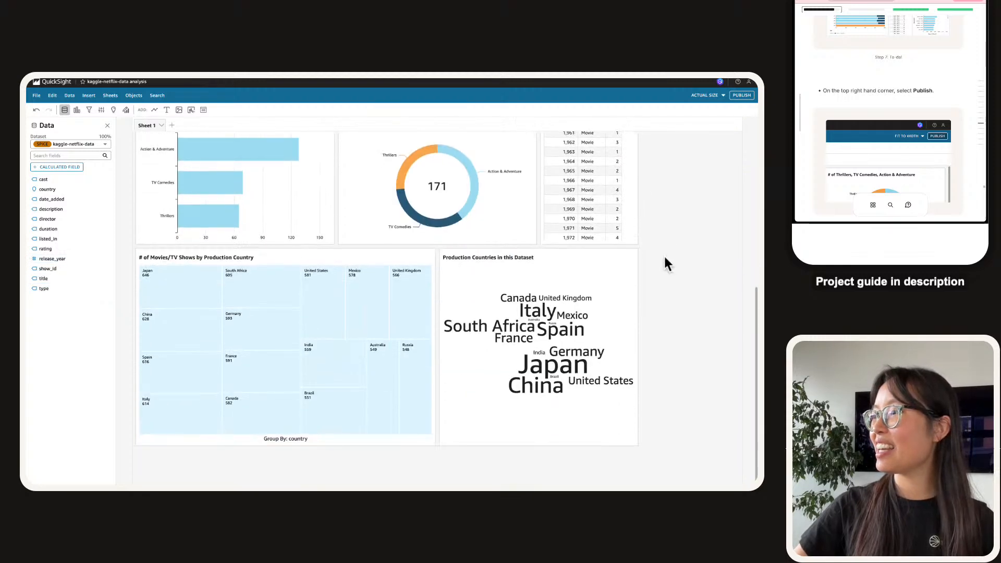
click(427, 344)
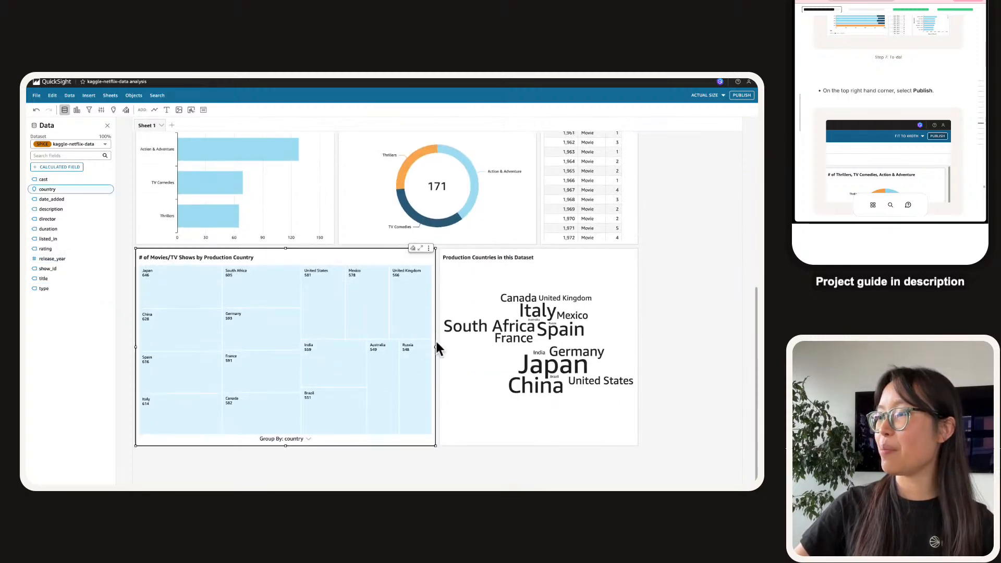
drag(437, 345, 408, 344)
click(447, 353)
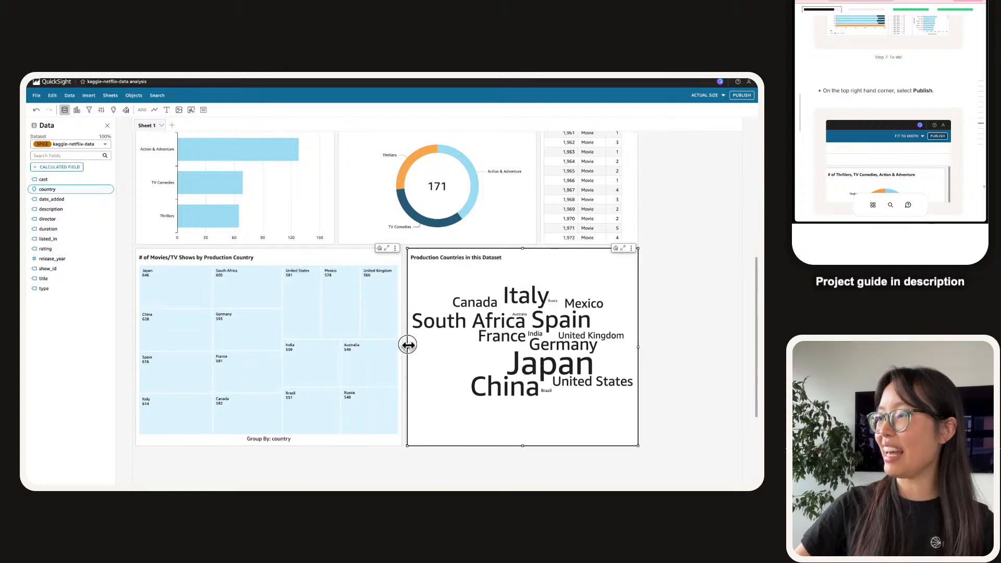
click(720, 343)
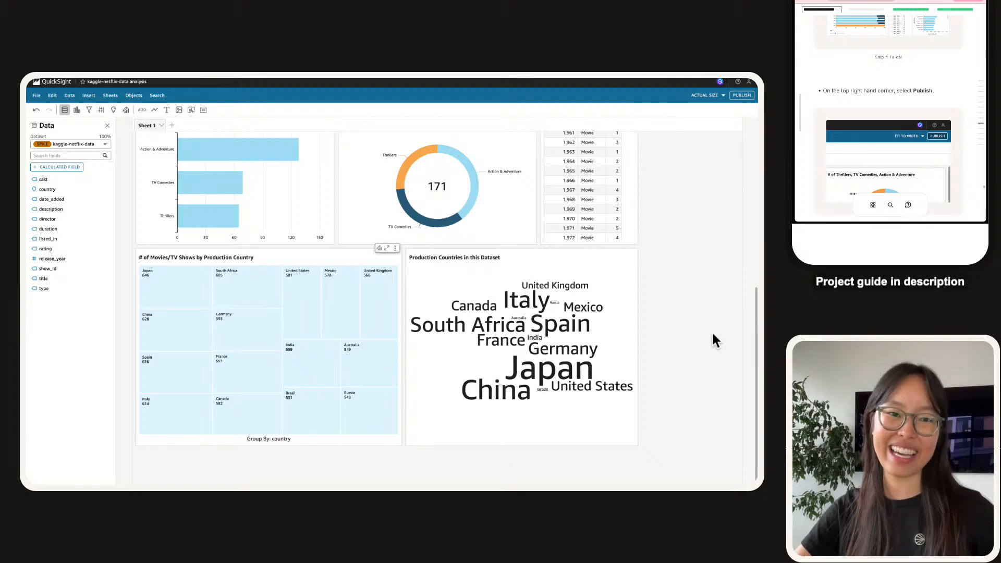
scroll(301, 262, up, 5)
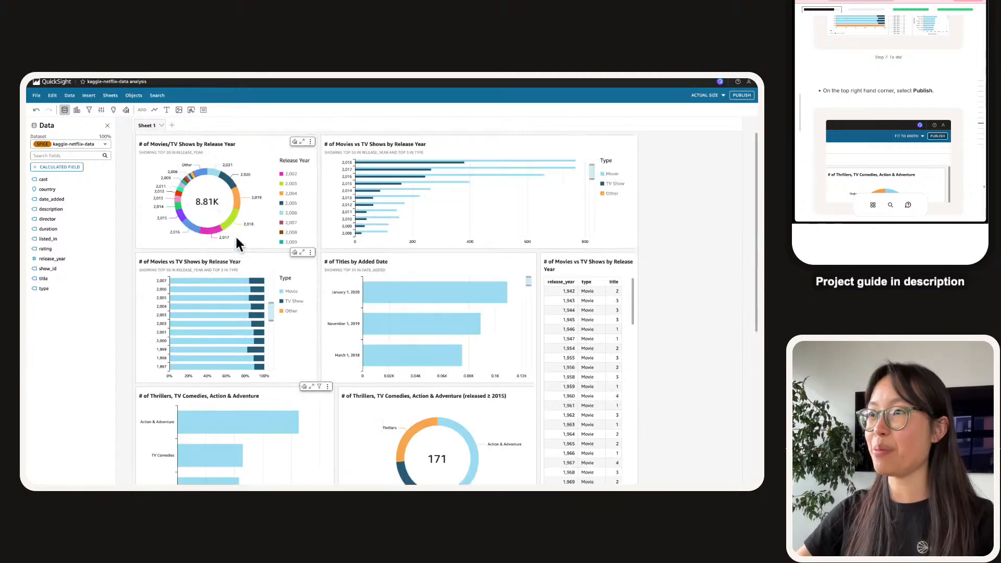
scroll(234, 236, down, 5)
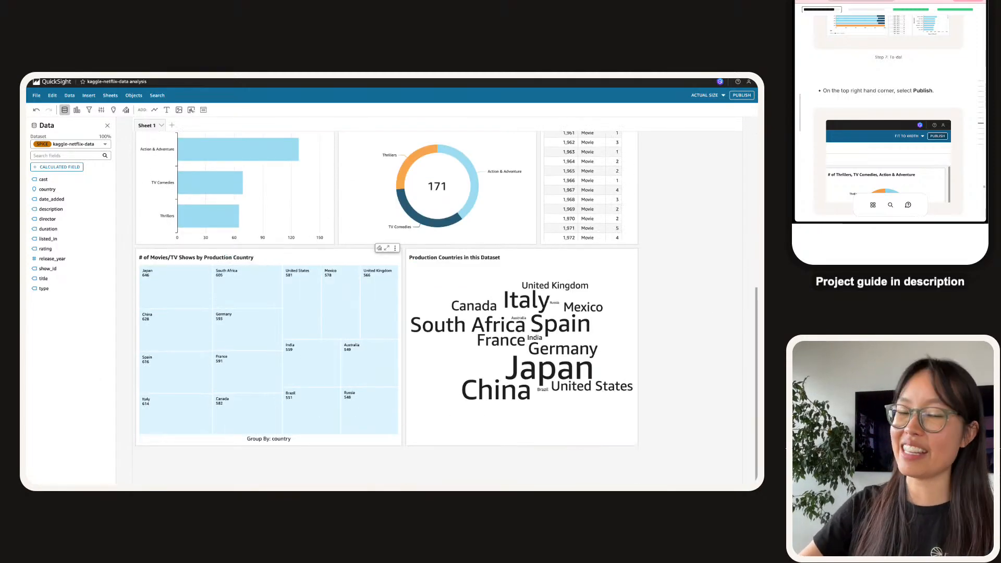
scroll(935, 106, down, 3)
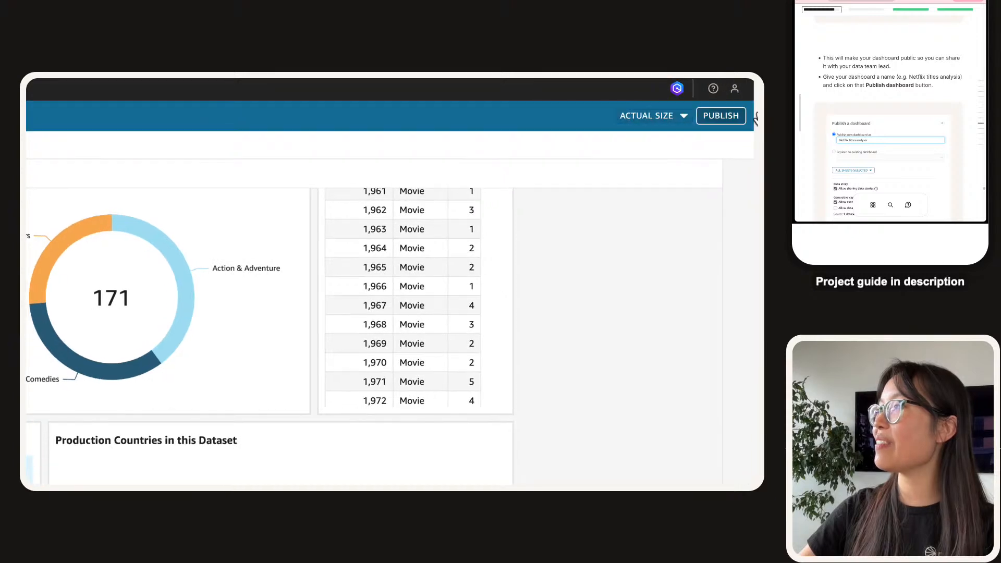
Enter 'Netflix titles analysis' as the new dashboard name and publish it.
click(733, 115)
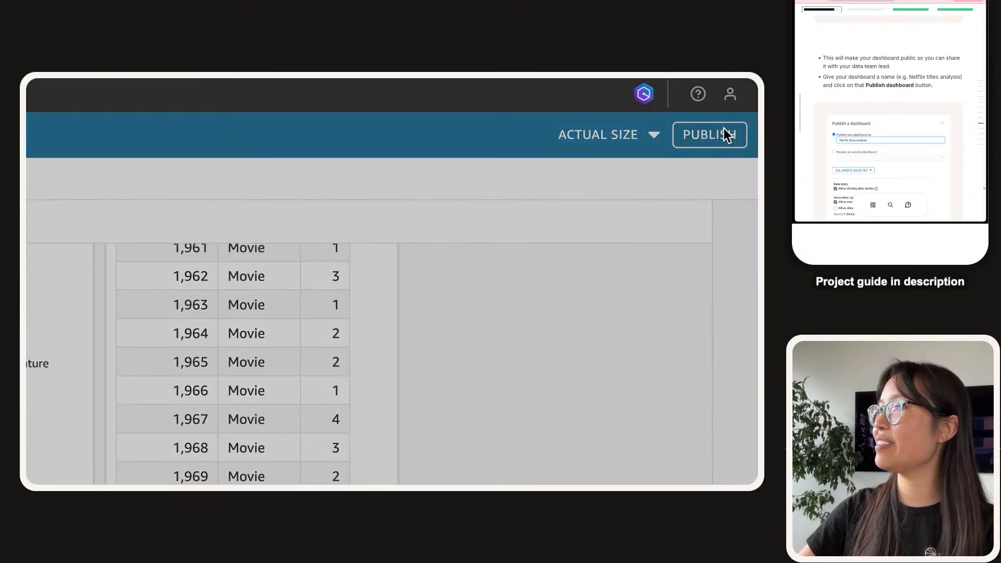
click(338, 134)
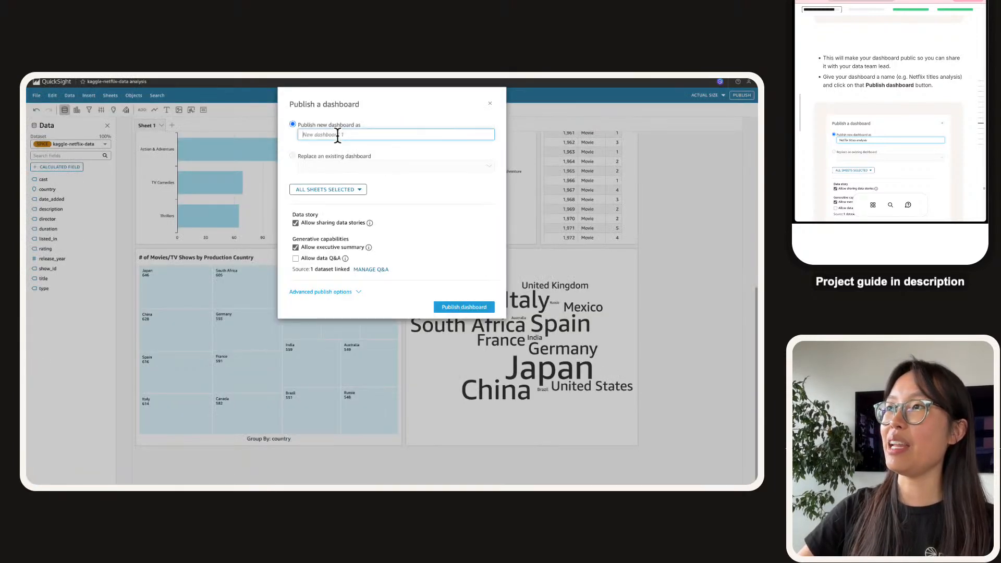
scroll(889, 111, down, 4)
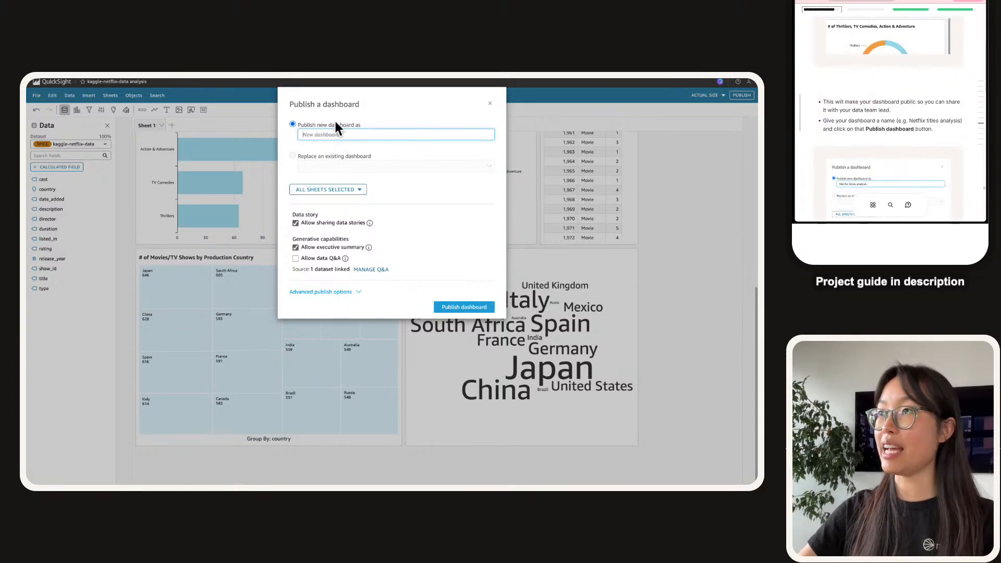
key(super+equal)
key(super+equal)
key(super+equal)
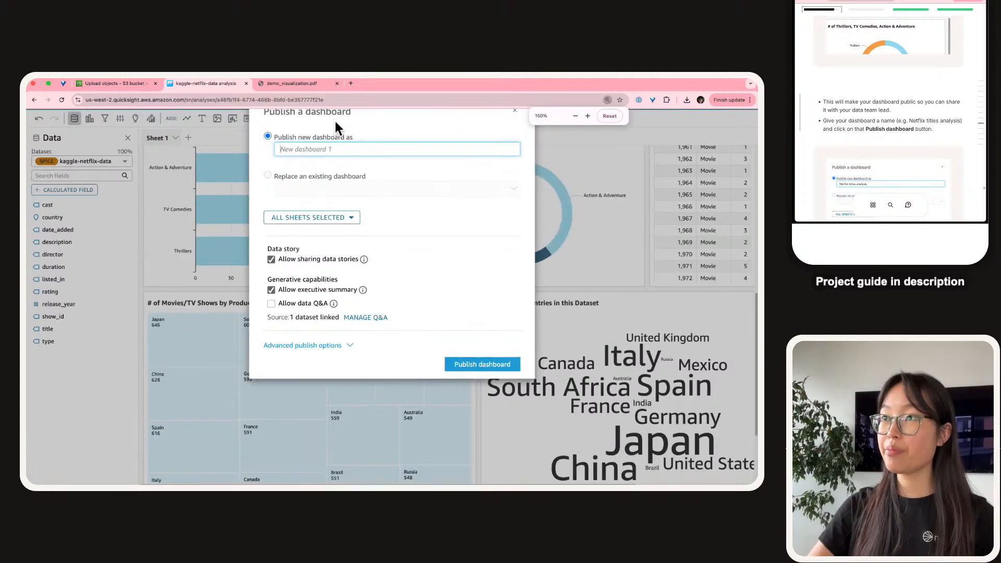
text(Netflix titles analysis)
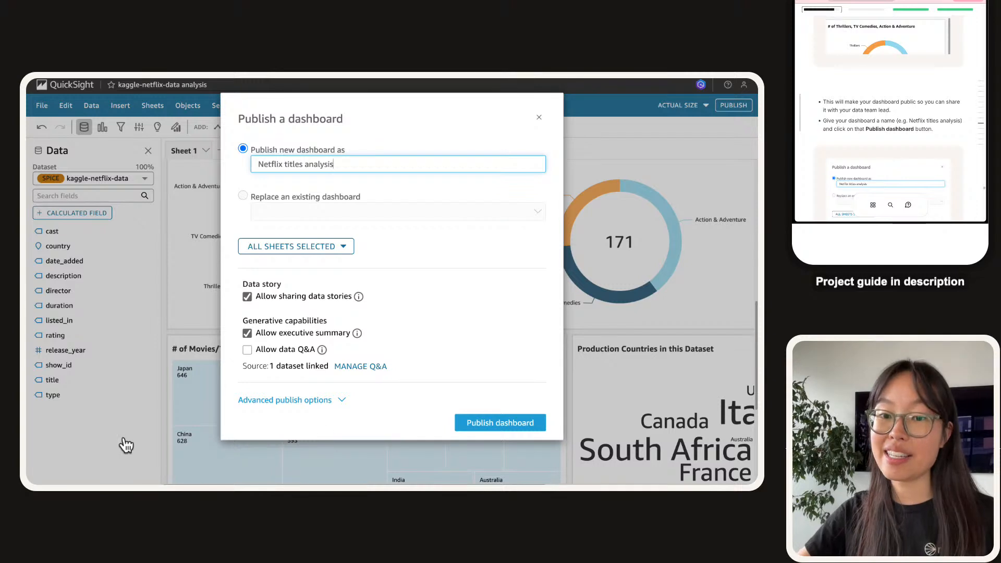
click(510, 426)
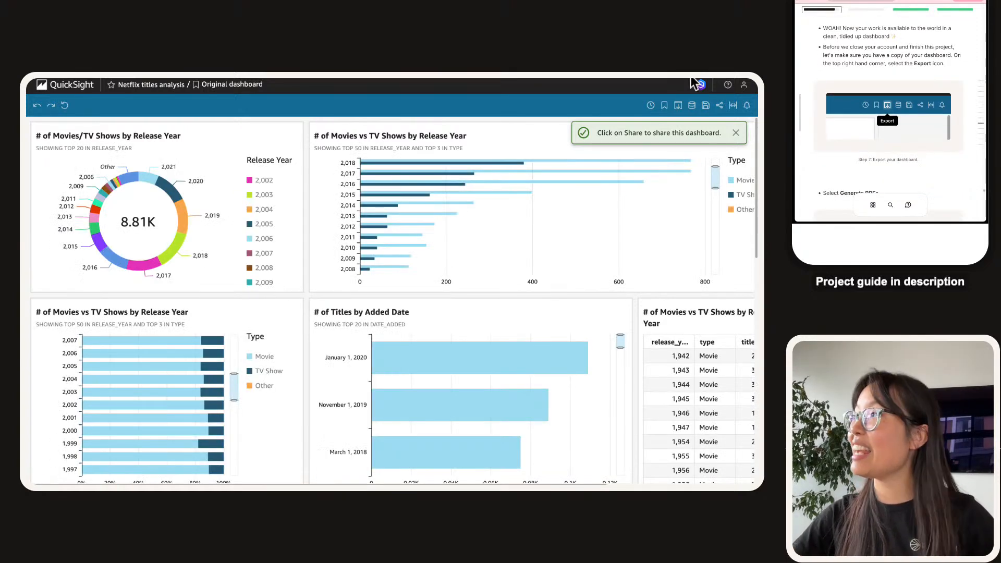
Generate a PDF of the dashboard and open the exports list to track it.
click(677, 106)
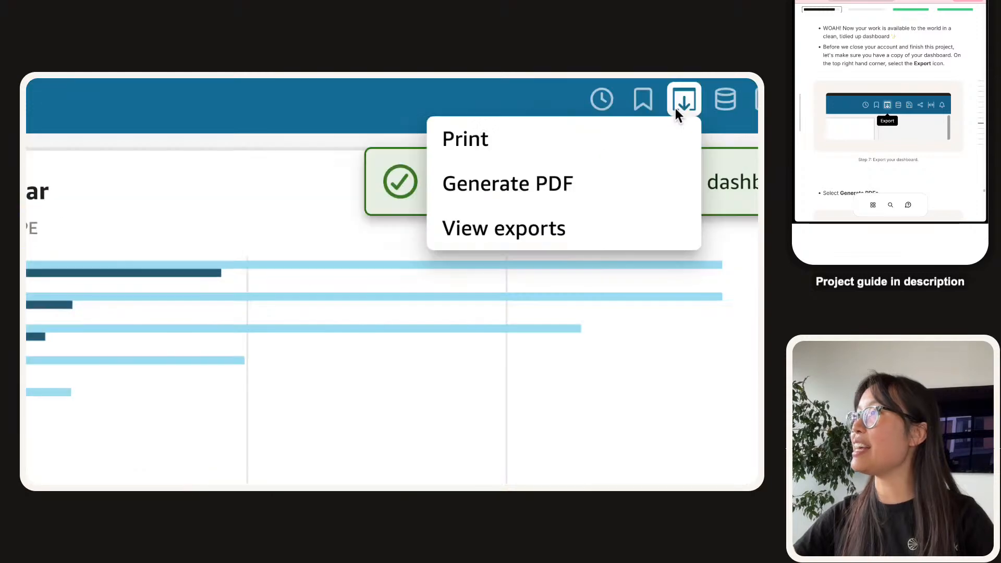
click(620, 133)
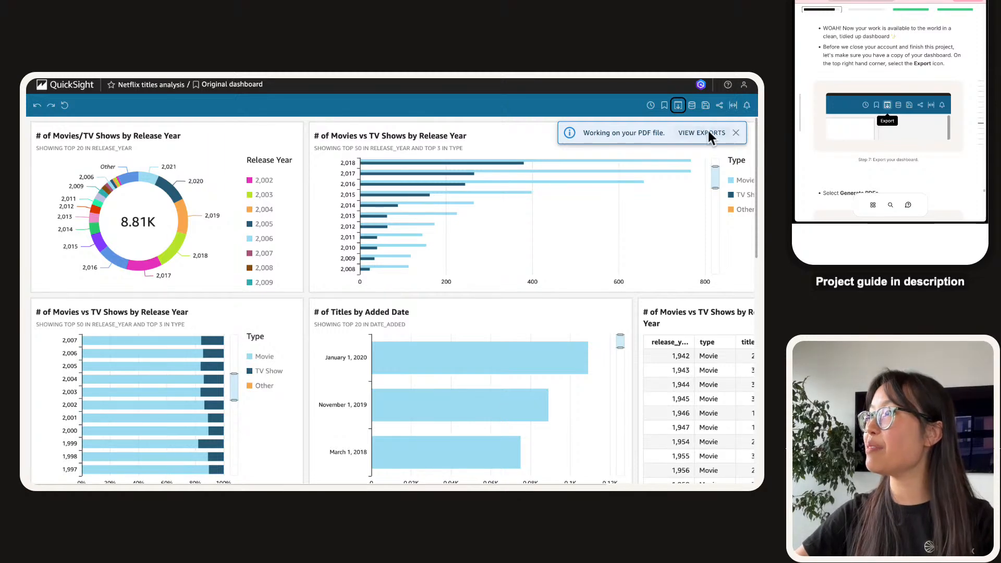
click(707, 132)
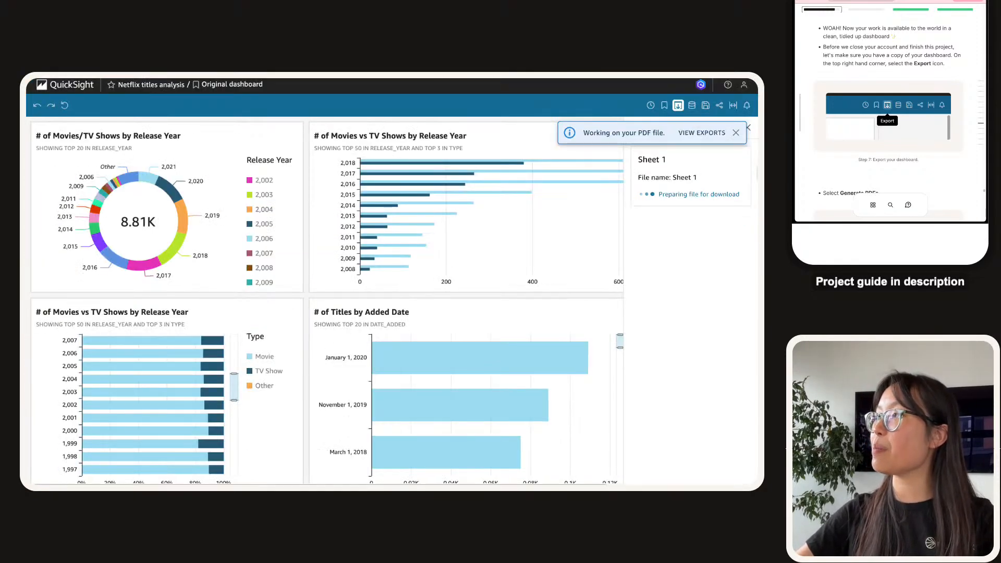
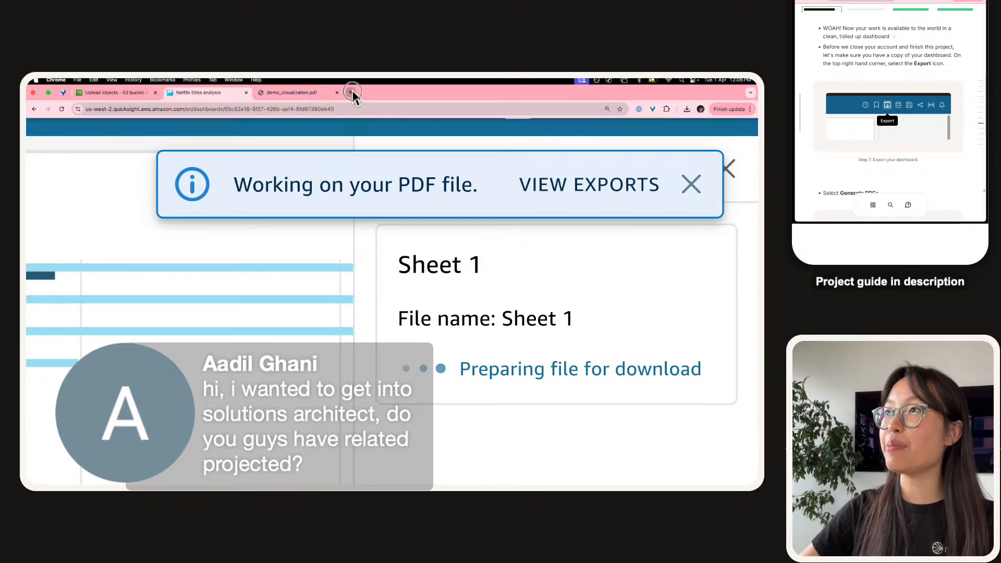
Open learn.nextwork.org in a new browser tab next to QuickSight.
click(353, 93)
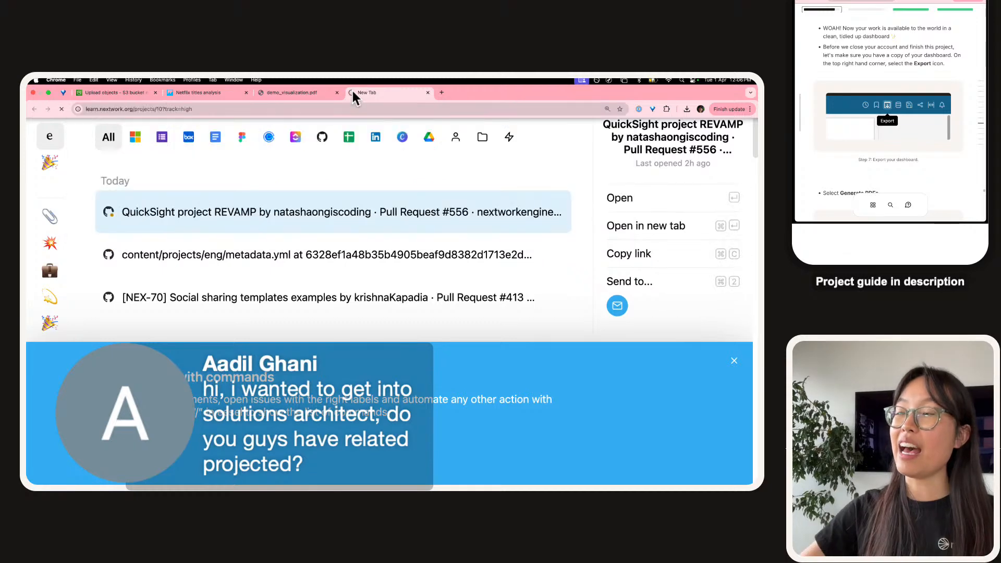
key(super+w)
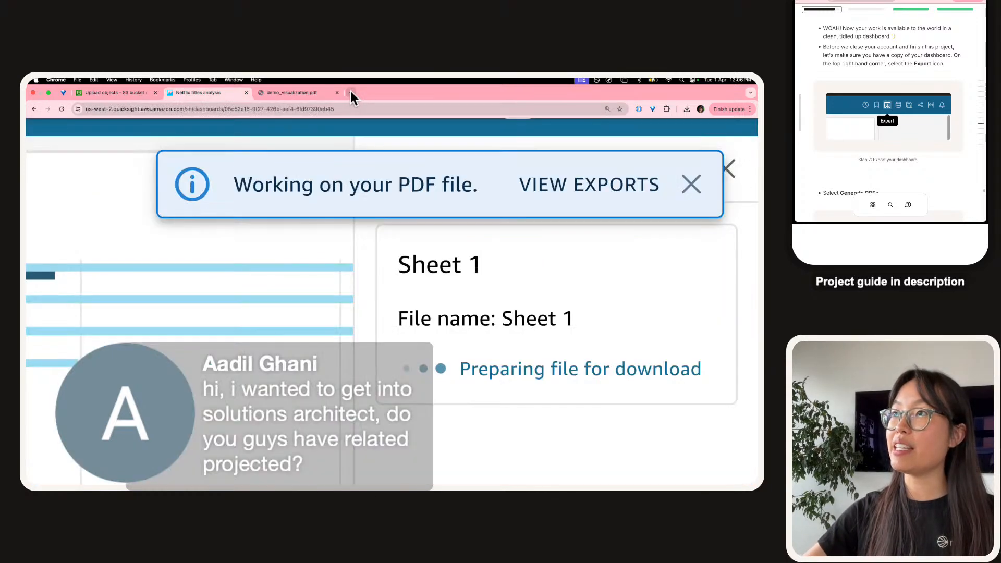
click(351, 93)
text(le)
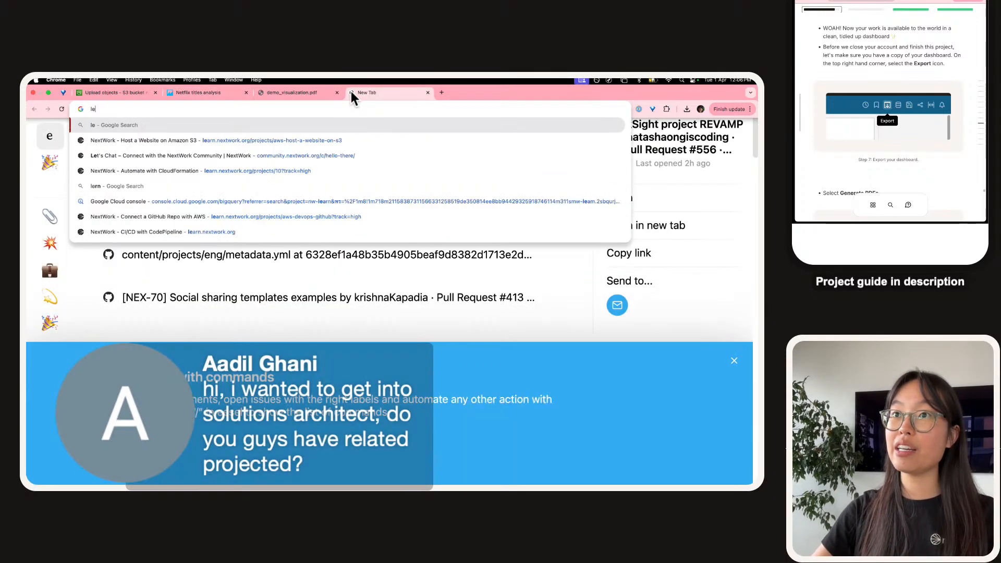
text(arn.next)
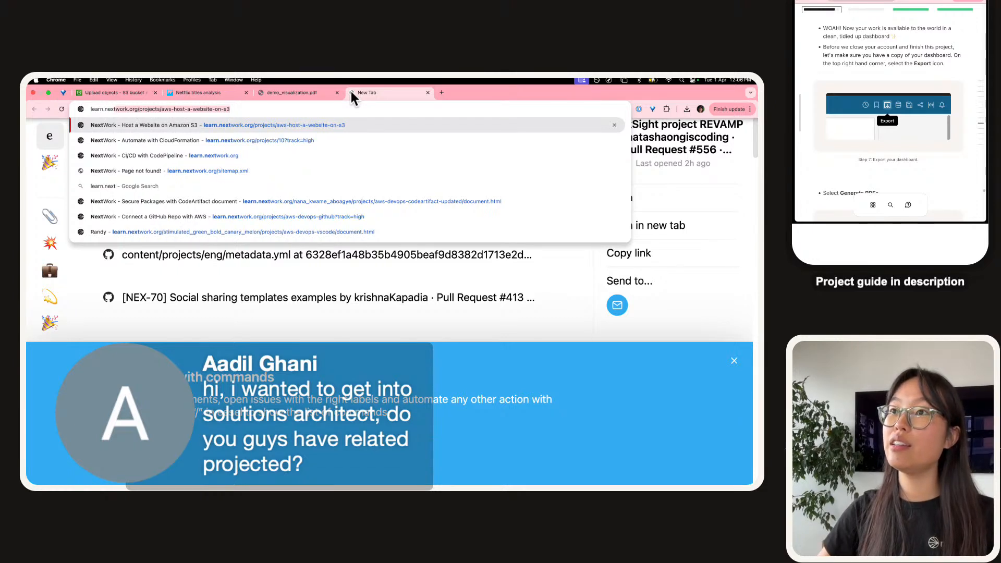
key(Down)
key(Down)
key(Down)
key(Up)
key(Return)
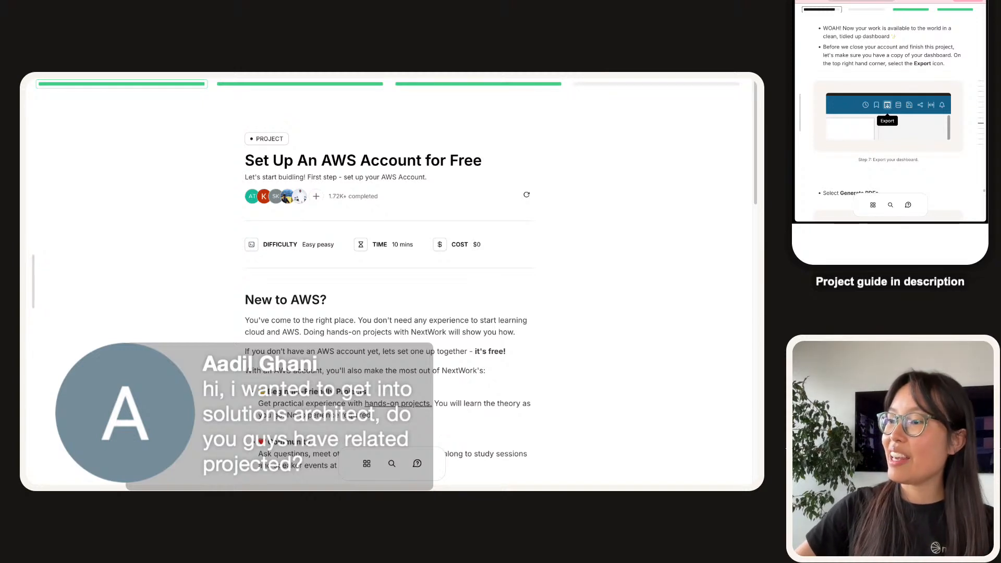
Generate a path for becoming a solutions architect with no hands-on experience, starting from the top.
click(392, 465)
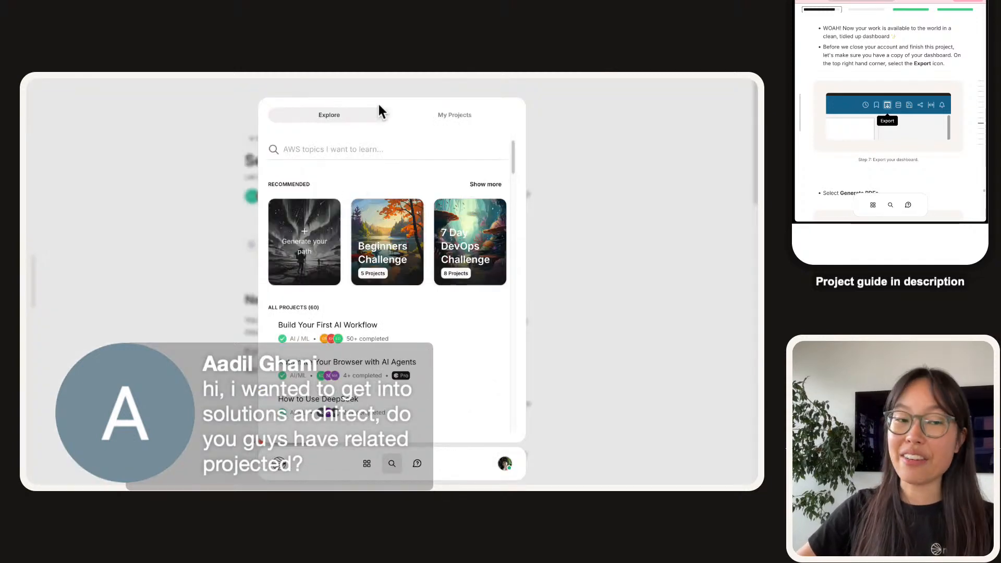
click(307, 242)
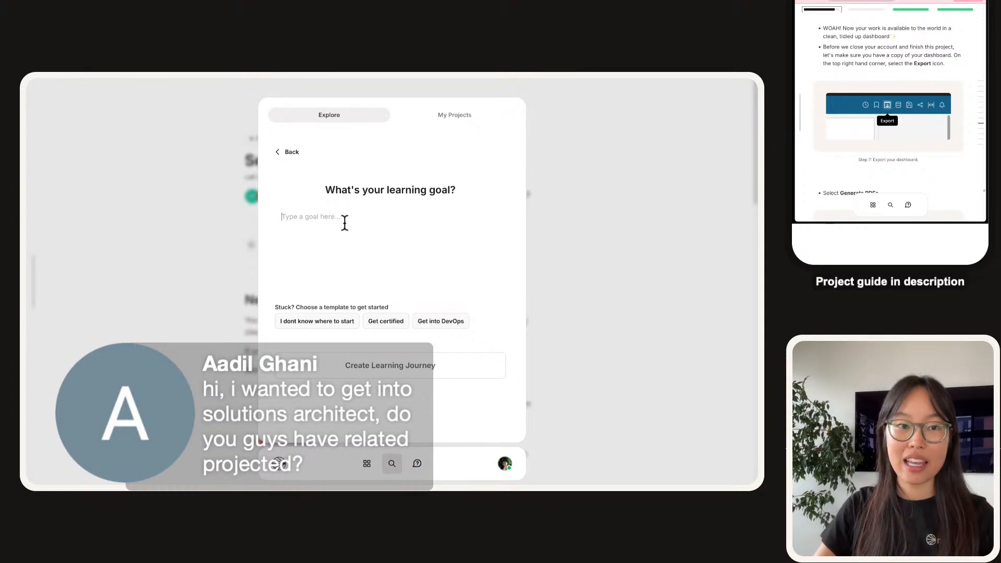
text(I want to )
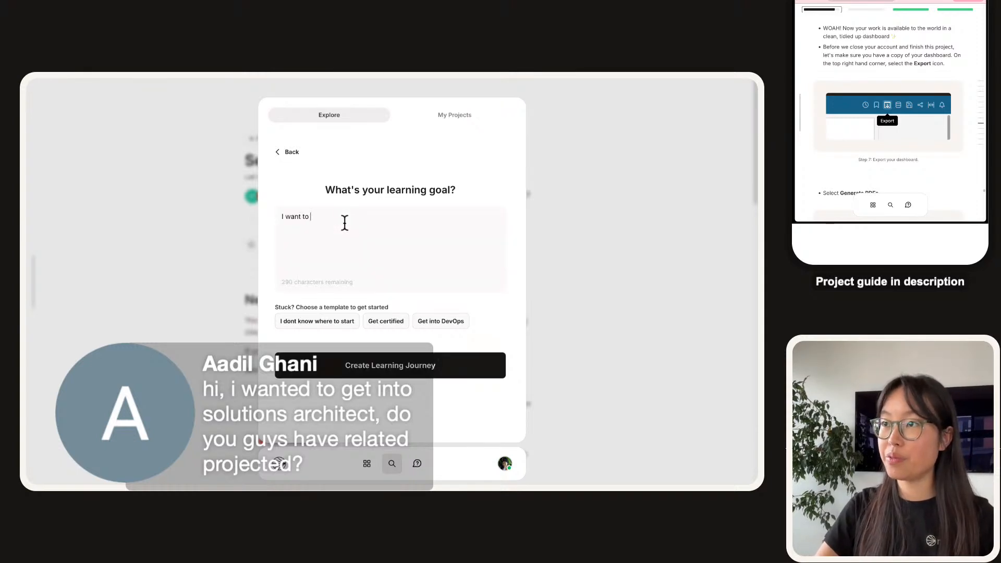
text(get into solutions architect, what re)
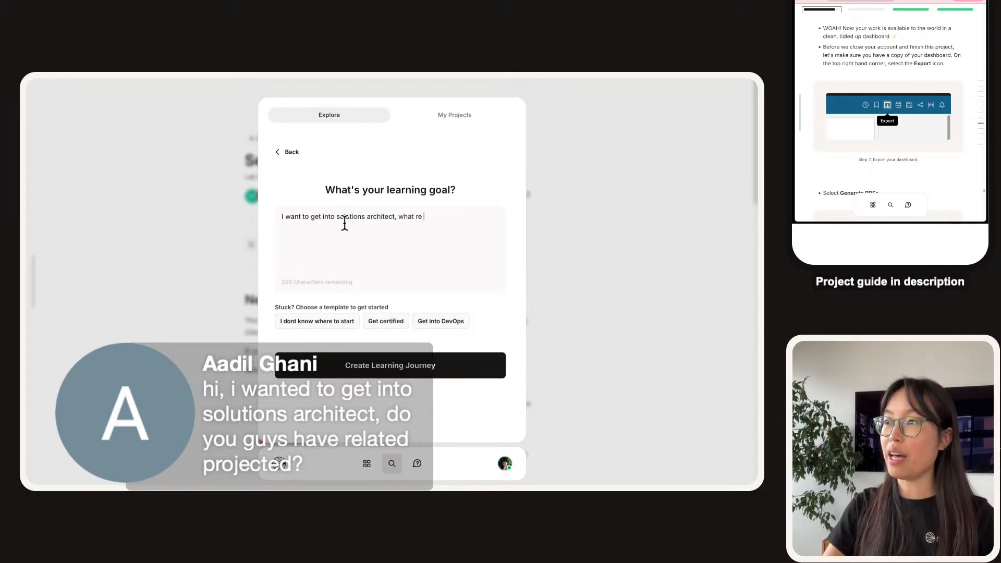
text(e som)
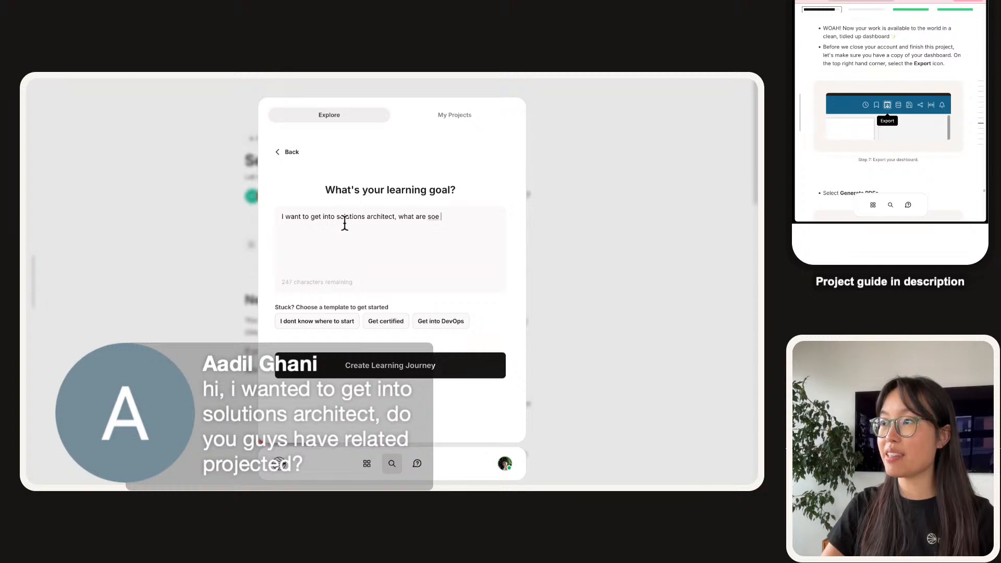
text(e hands on projects for this)
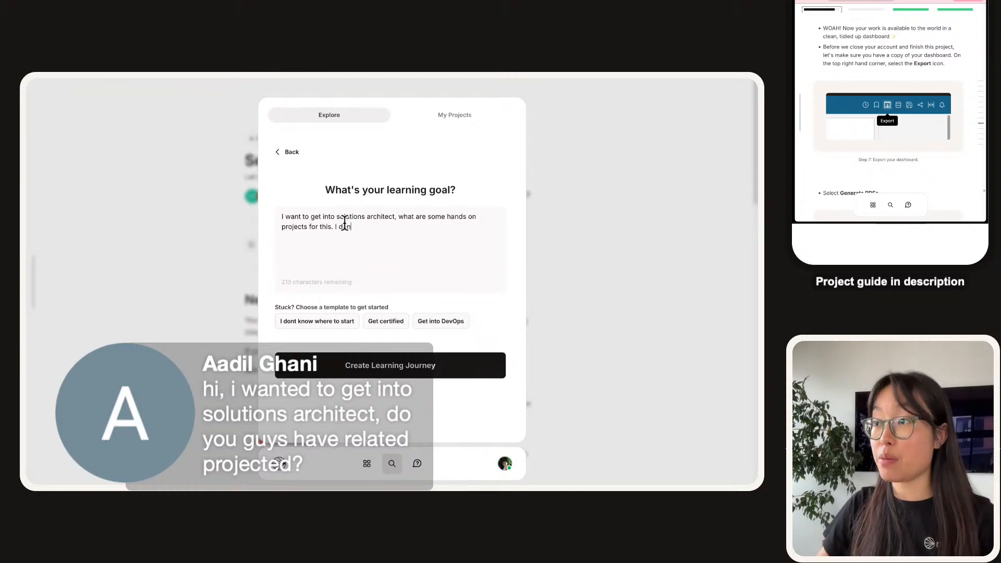
text('t have ANY hands on experience - )
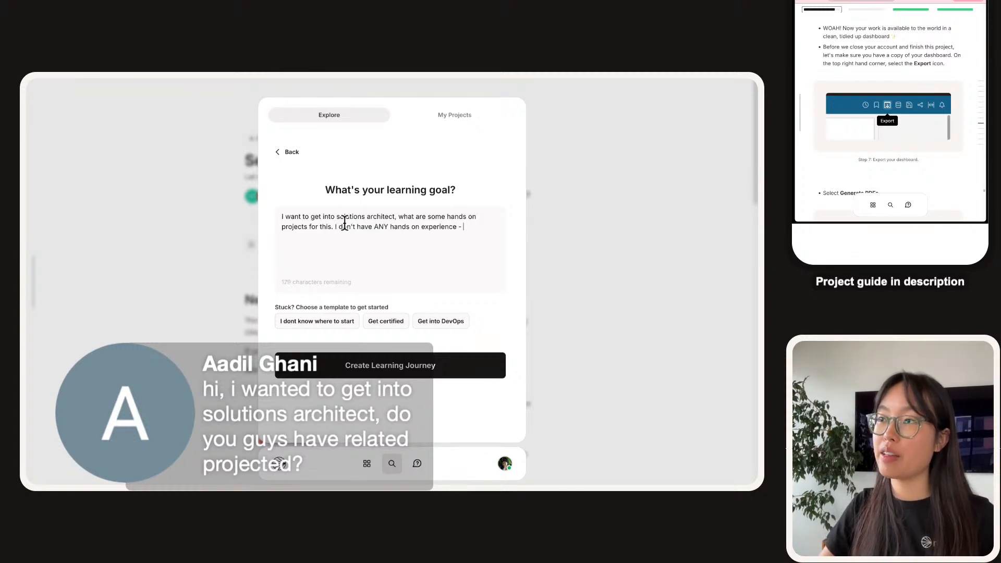
text(so I'd )
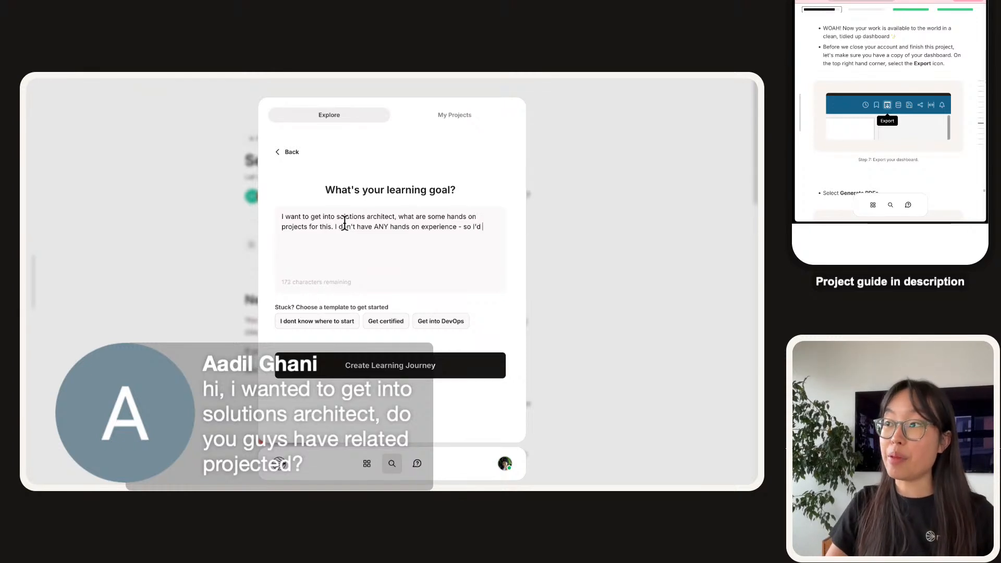
text(sik)
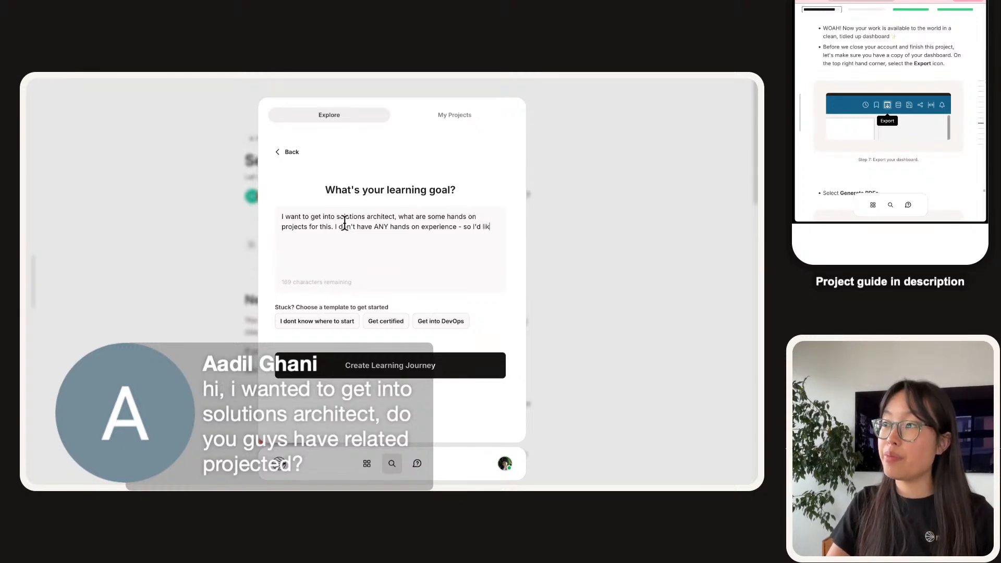
text(e to tart from the top)
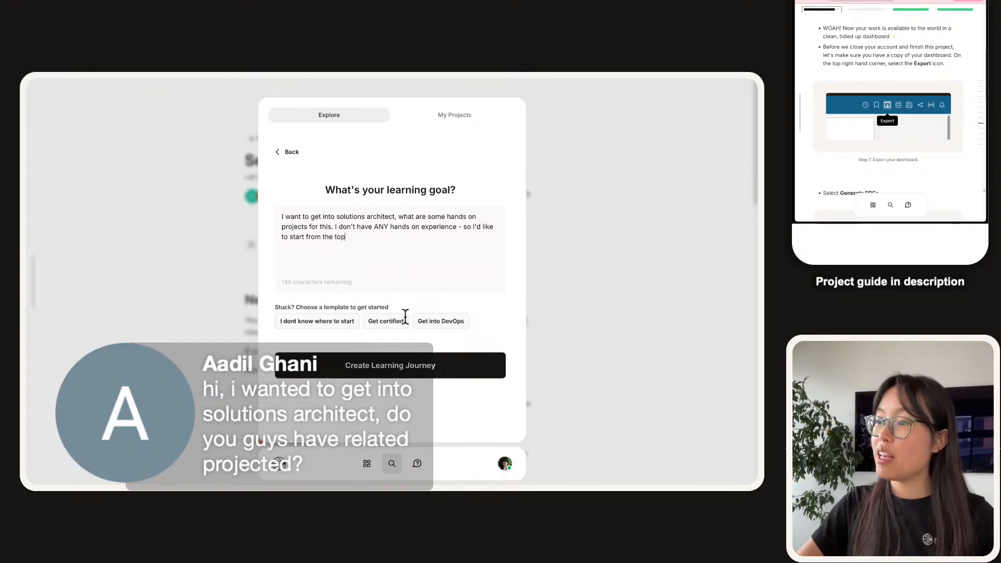
click(421, 365)
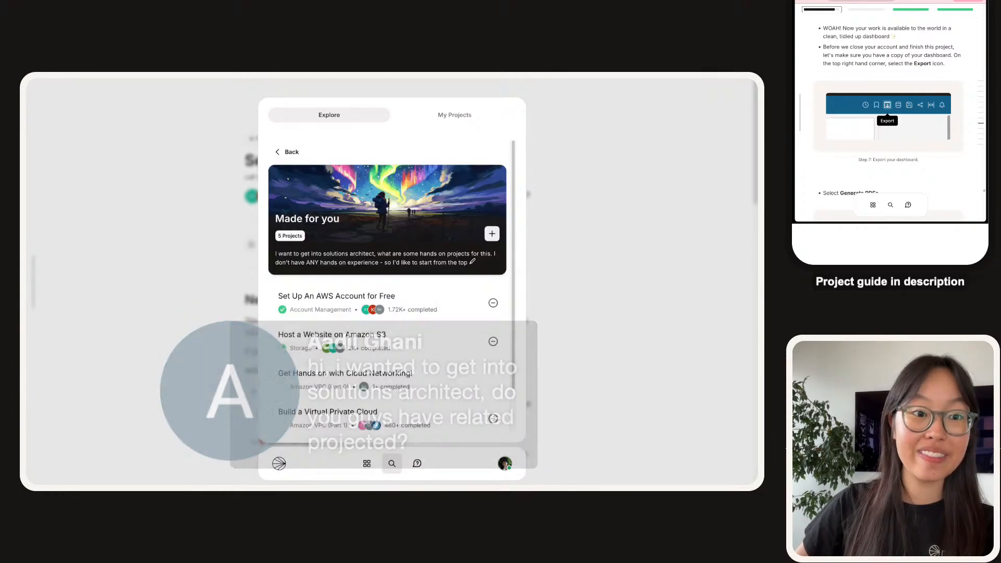
scroll(387, 285, down, 2)
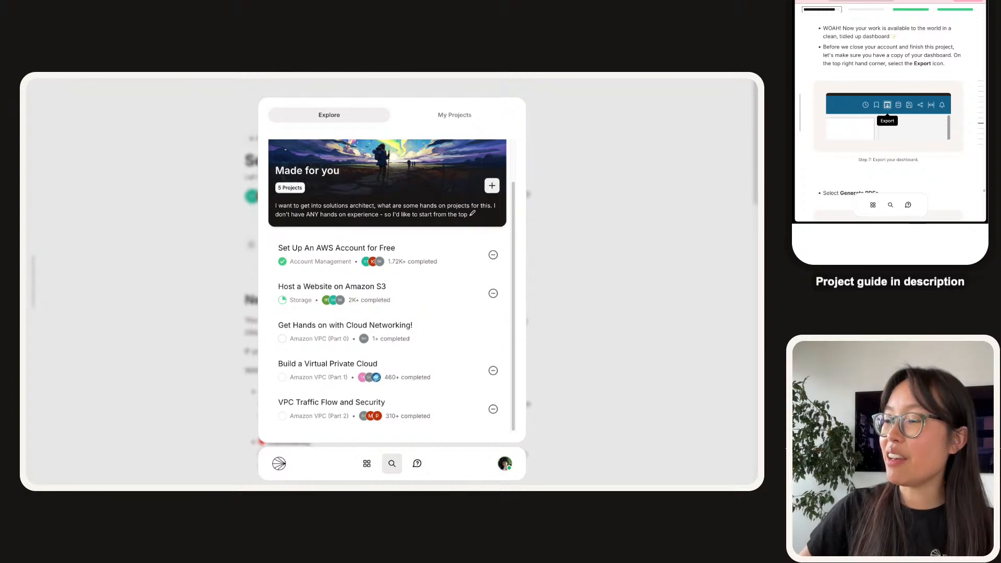
scroll(387, 286, up, 2)
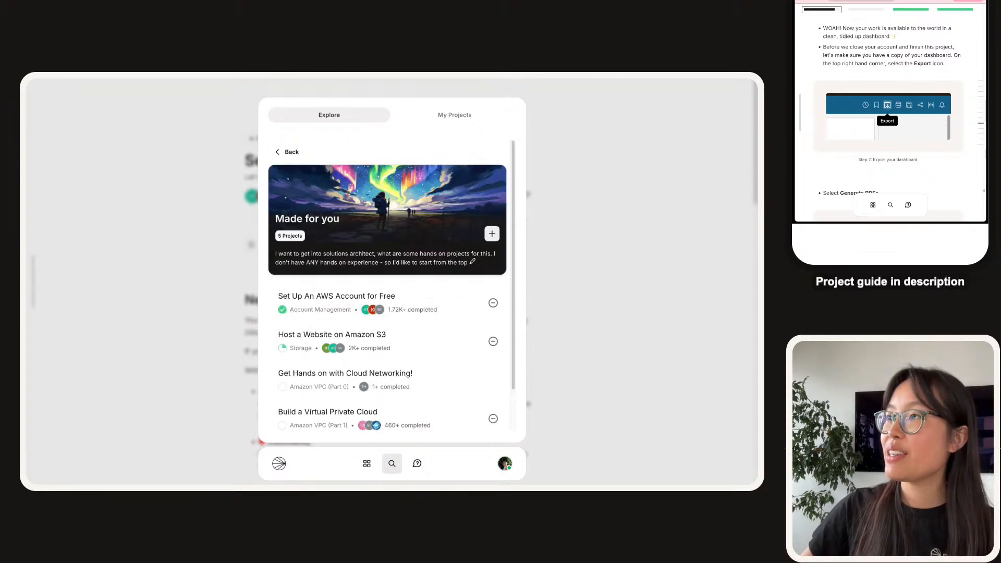
scroll(387, 286, down, 2)
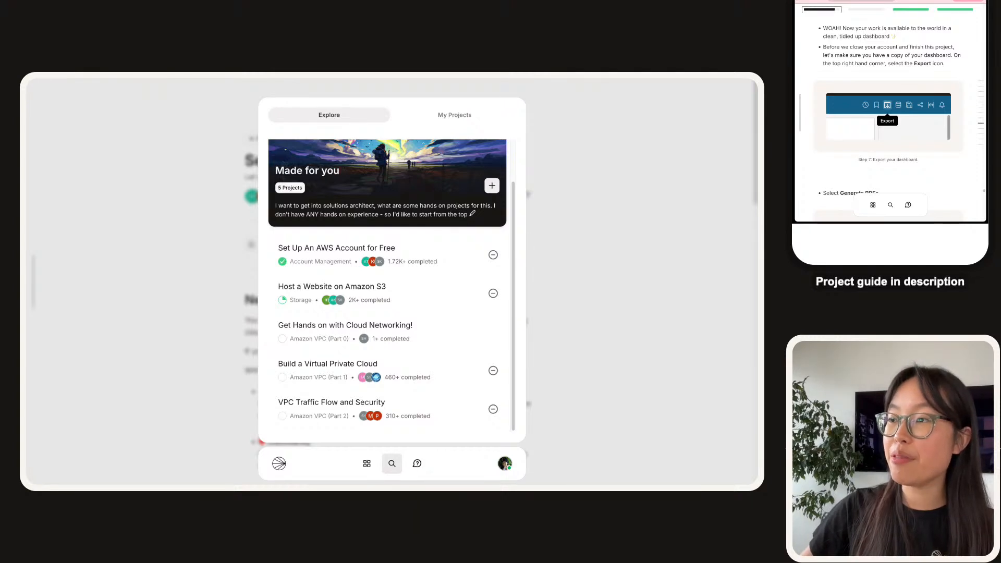
scroll(387, 286, up, 2)
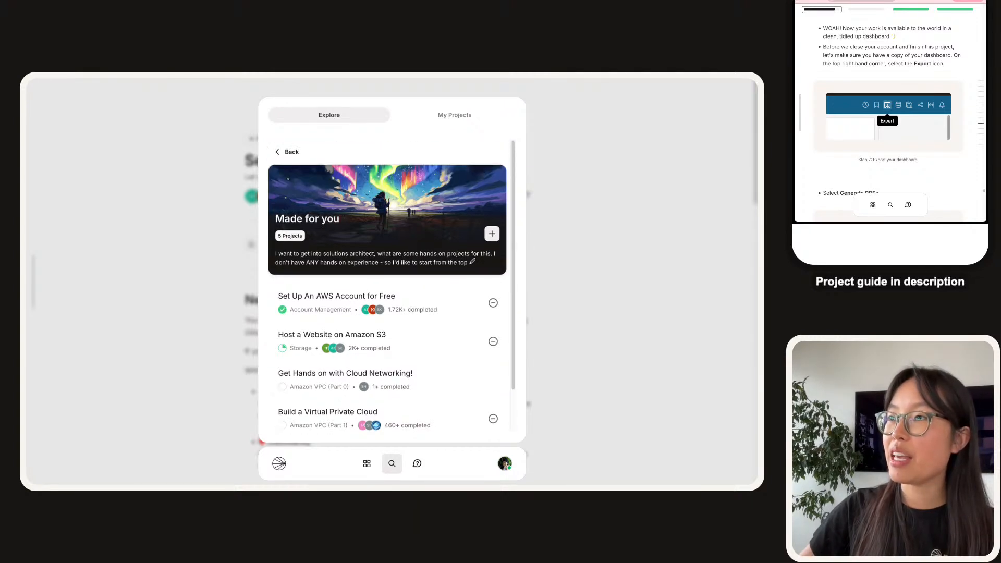
Reword the goal: getting-started project and account done, no-experience sentence removed; regenerate the journey.
click(288, 151)
text(I have already complete)
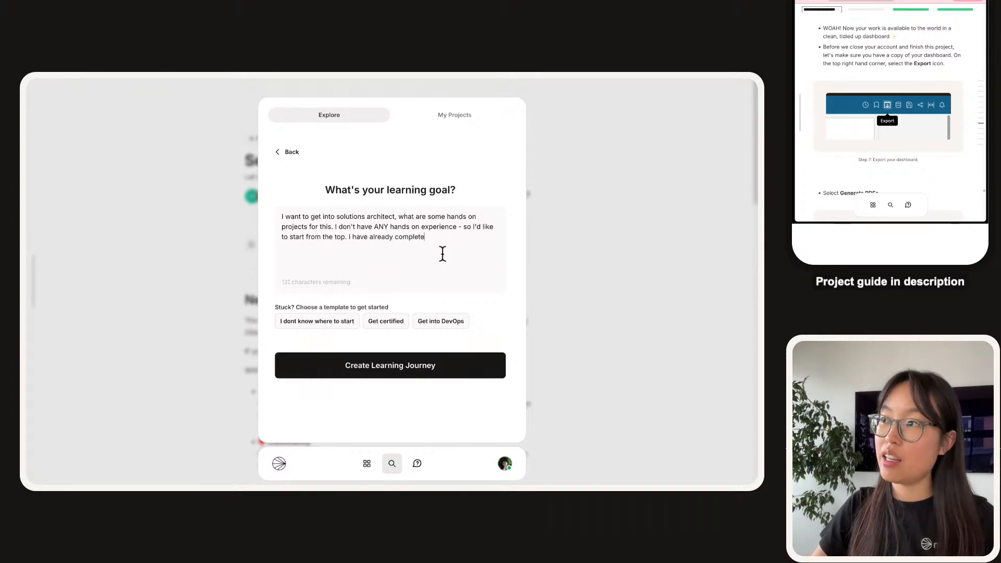
text(d your )
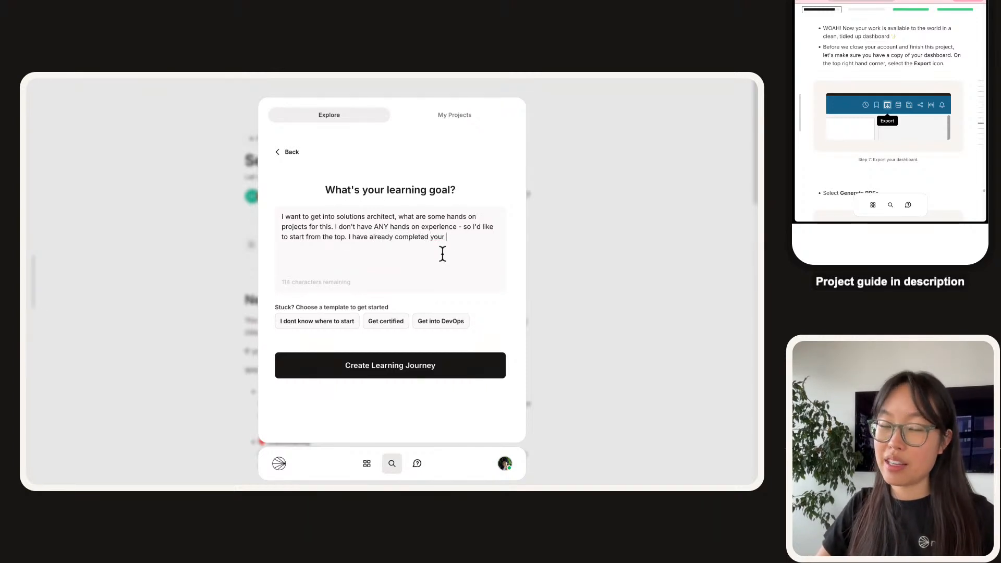
text(getting start)
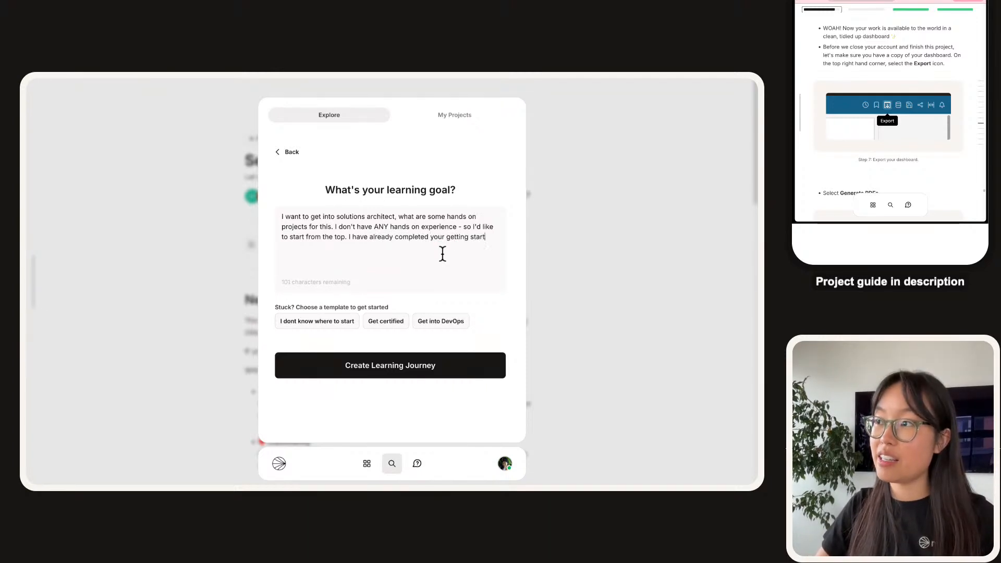
text(ed project s and)
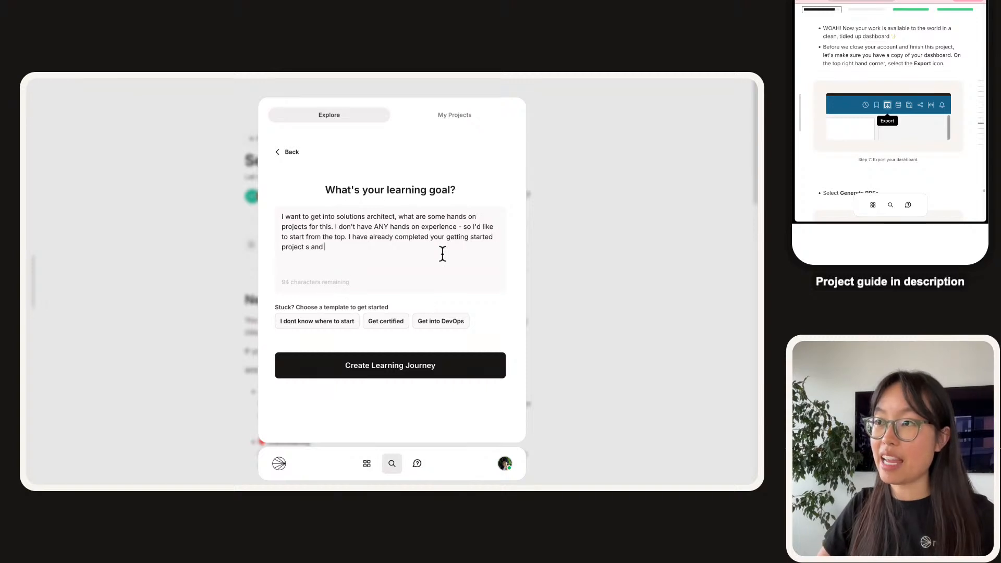
key(BackSpace)
key(BackSpace)
key(BackSpace)
key(BackSpace)
key(BackSpace)
key(BackSpace)
text(and crea)
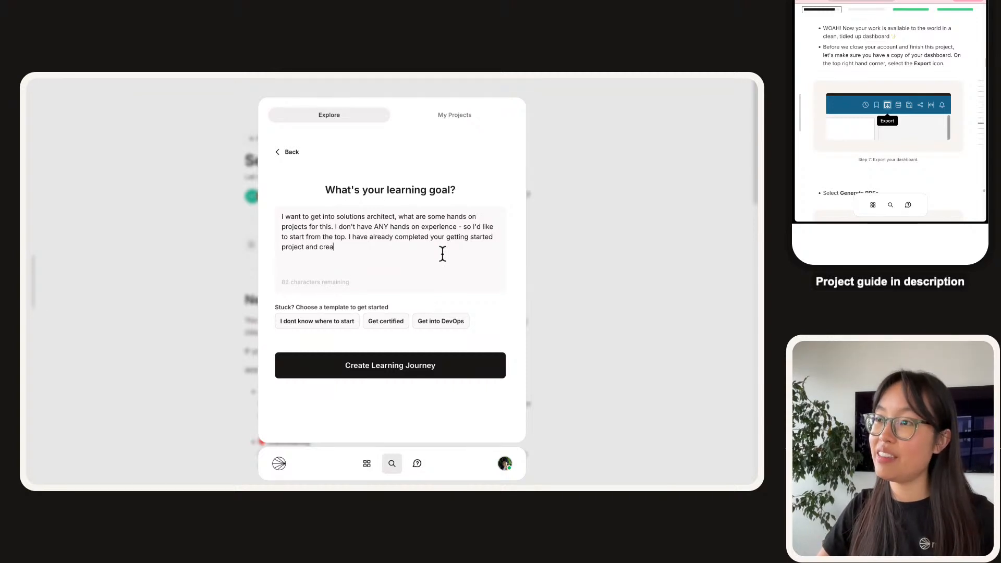
text(ted an accoun)
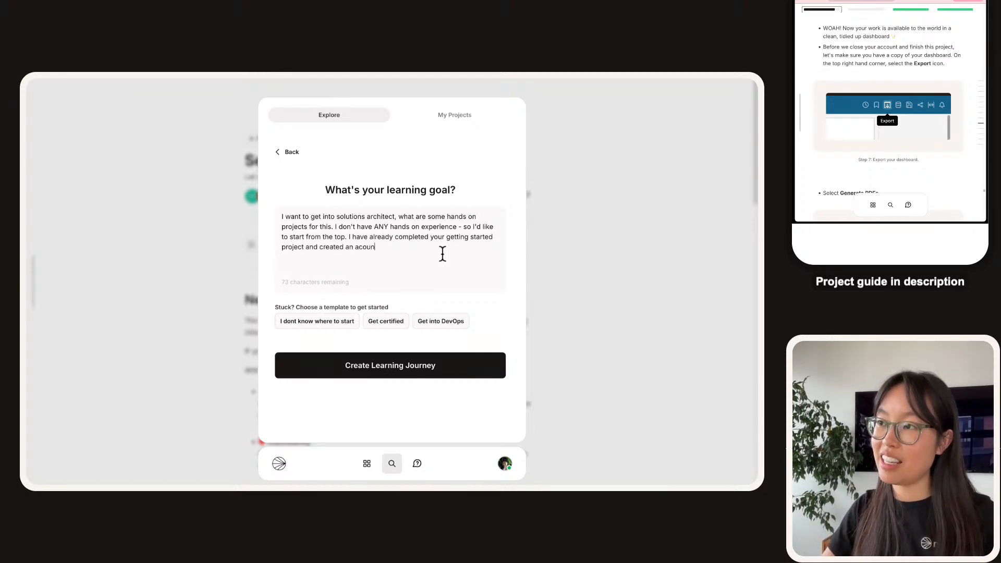
text(t nad)
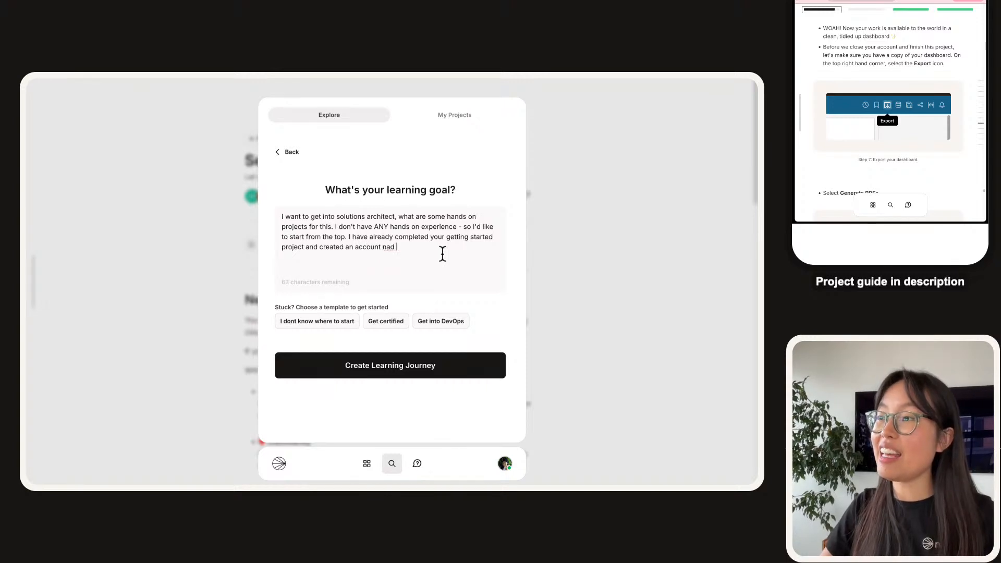
key(BackSpace)
key(BackSpace)
key(BackSpace)
key(BackSpace)
text(and have a VPC set up.)
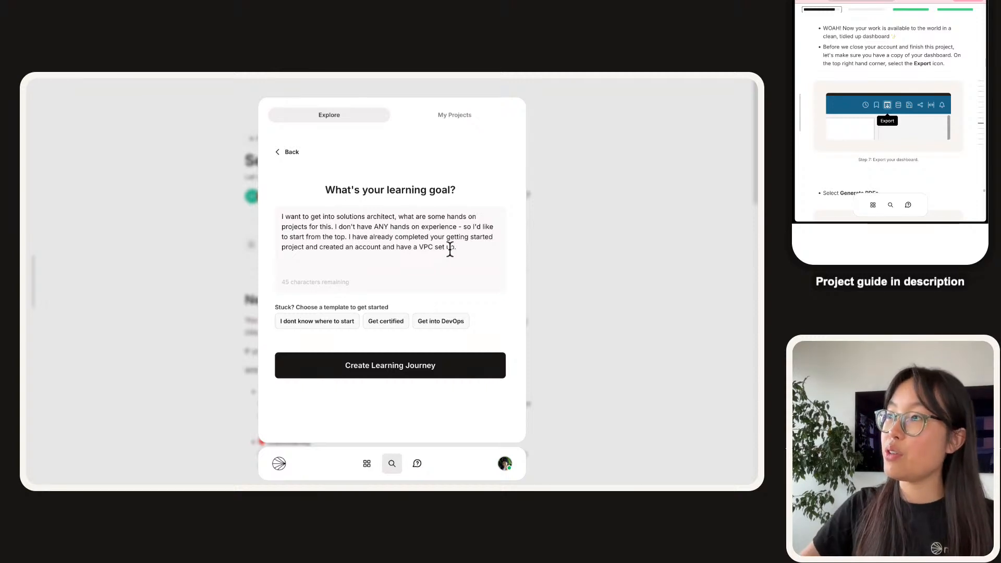
drag(334, 226, 347, 240)
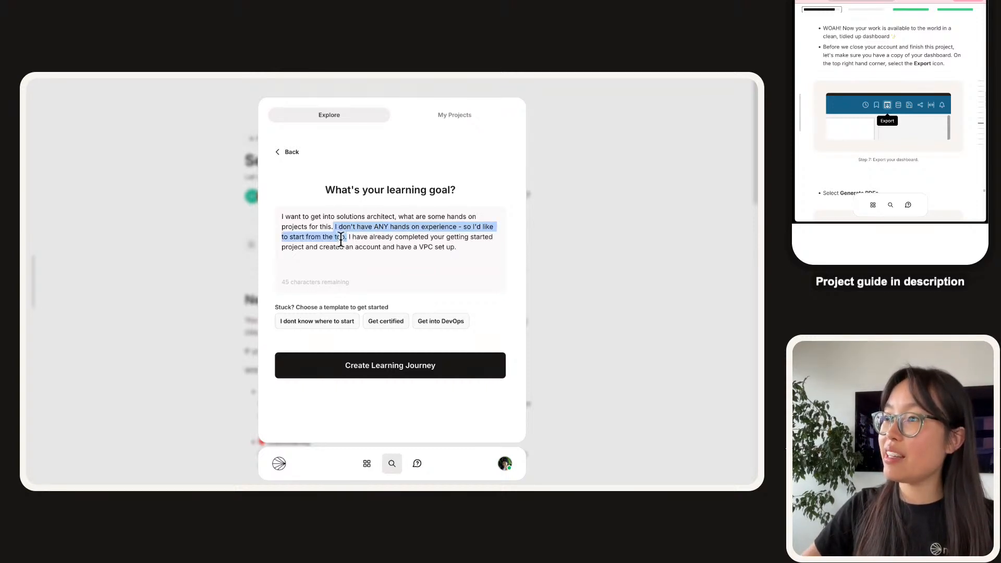
key(BackSpace)
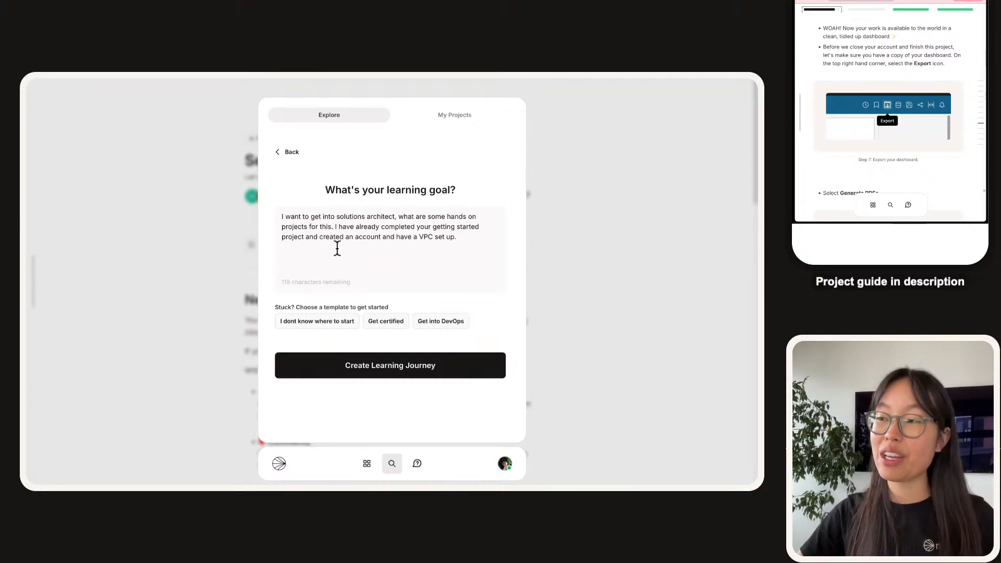
click(349, 355)
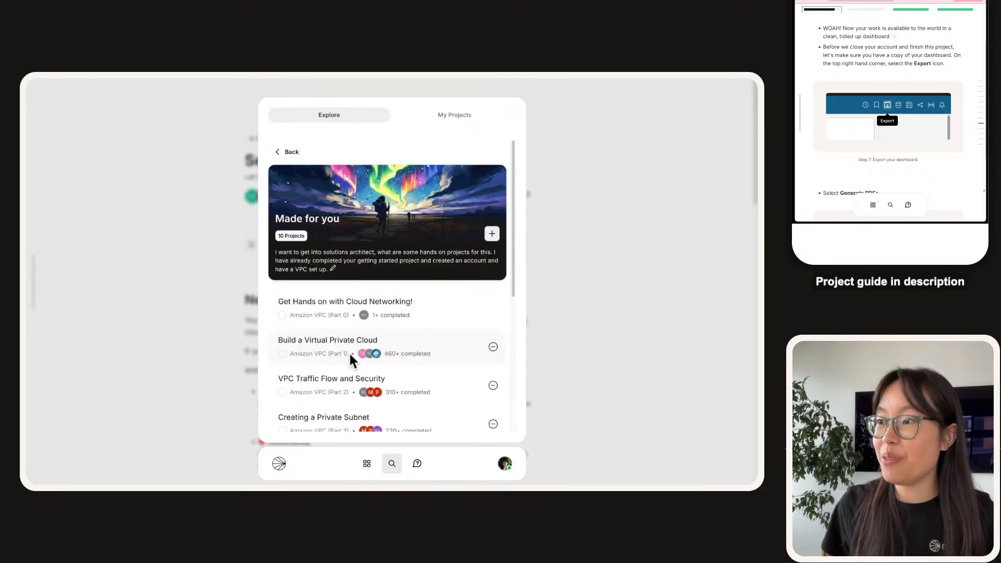
Scroll through the regenerated project list, from Amazon VPC down to 'Deploy an App with Docker'.
scroll(388, 224, down, 8)
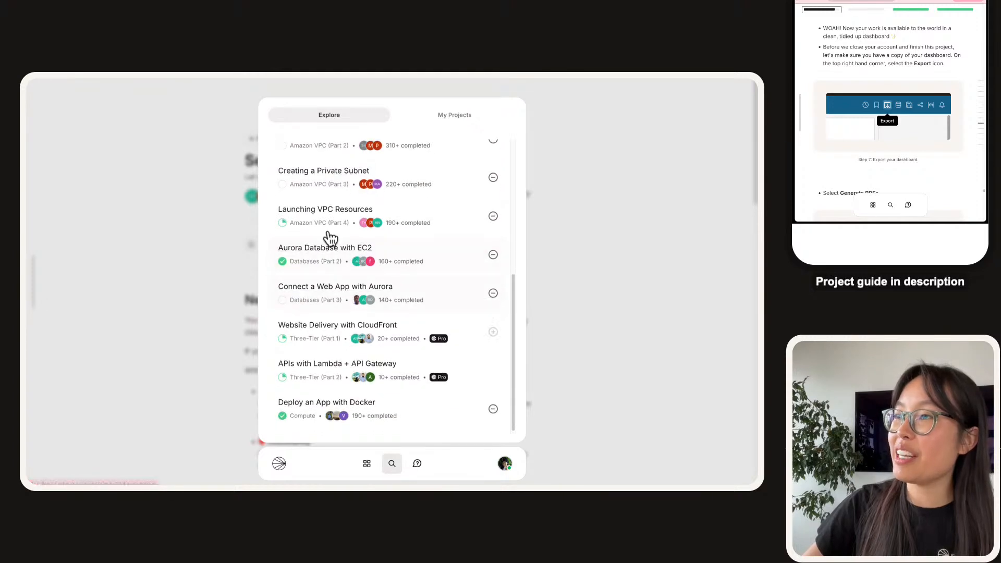
scroll(331, 237, up, 1)
scroll(359, 311, down, 1)
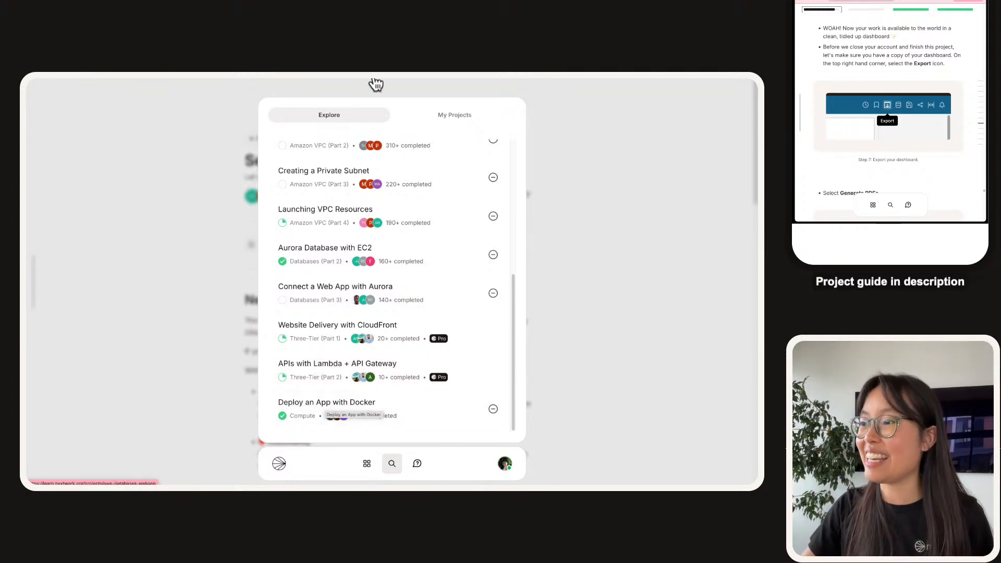
mouse_move(373, 79)
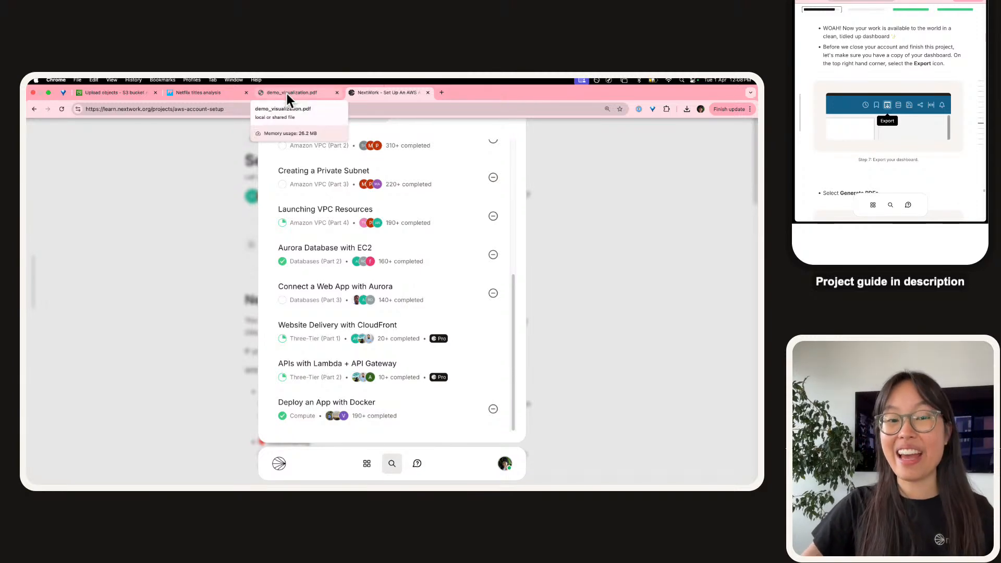
mouse_move(425, 105)
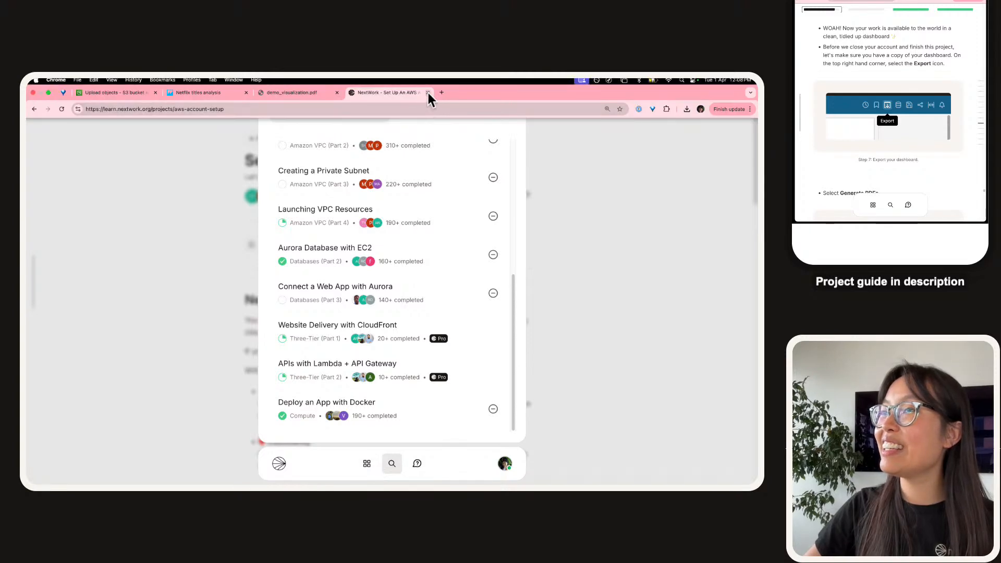
Close the NextWork tab, download the dashboard PDF and open Sheet_1_2025-03-31T23_06_44.pdf.
click(428, 92)
click(193, 98)
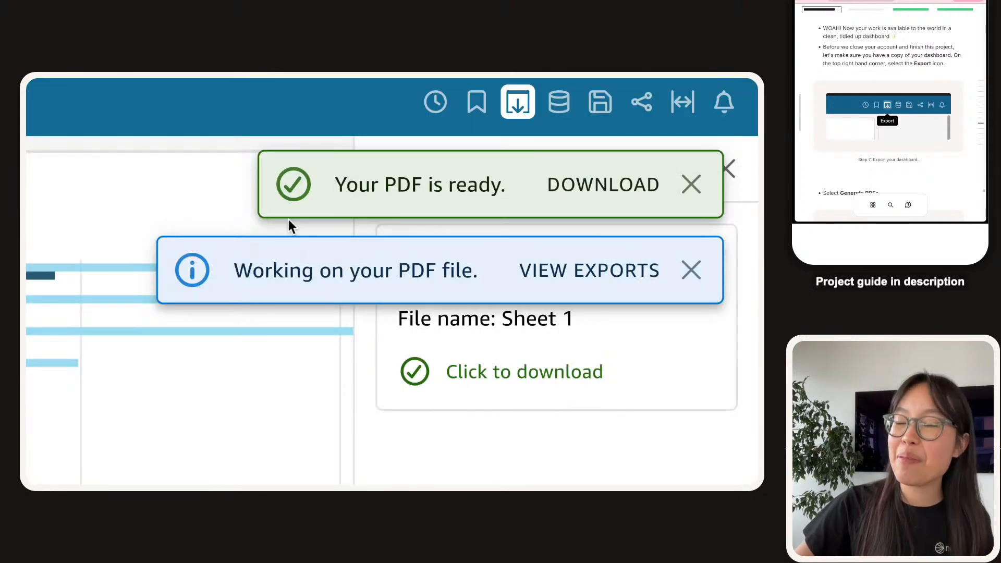
click(611, 184)
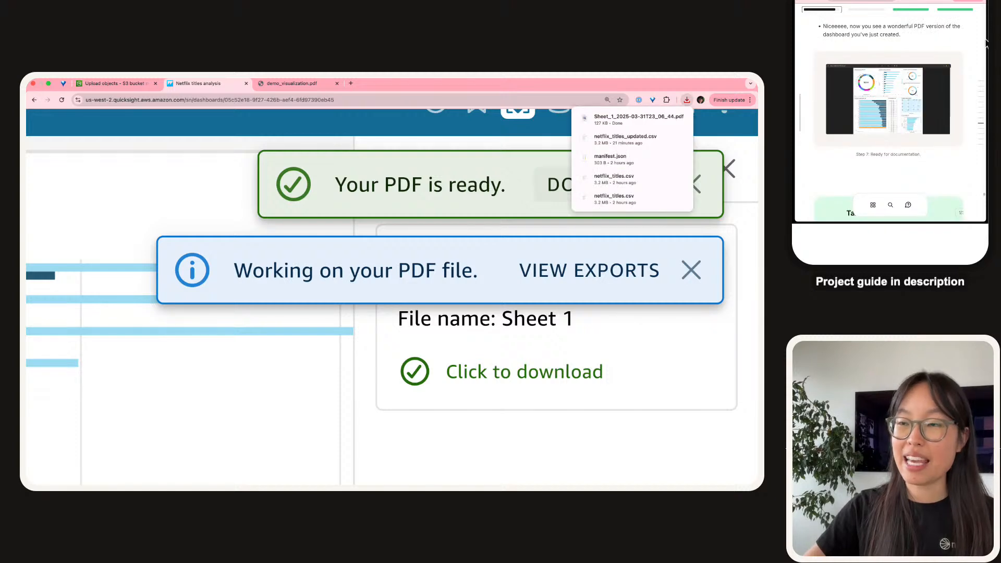
click(635, 123)
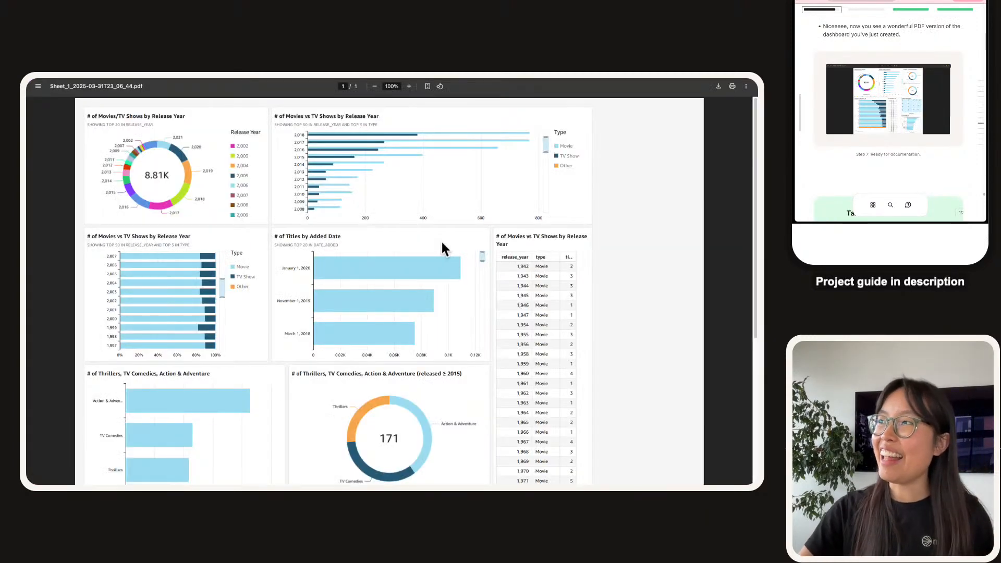
Scroll through the exported PDF, checking every Netflix chart down to the treemap and word cloud.
scroll(441, 241, down, 5)
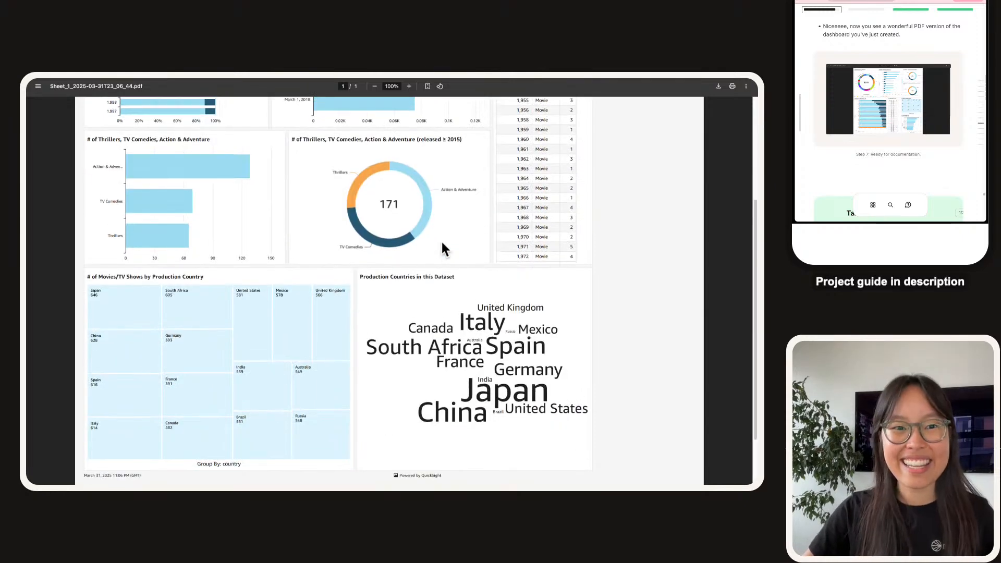
scroll(442, 243, up, 5)
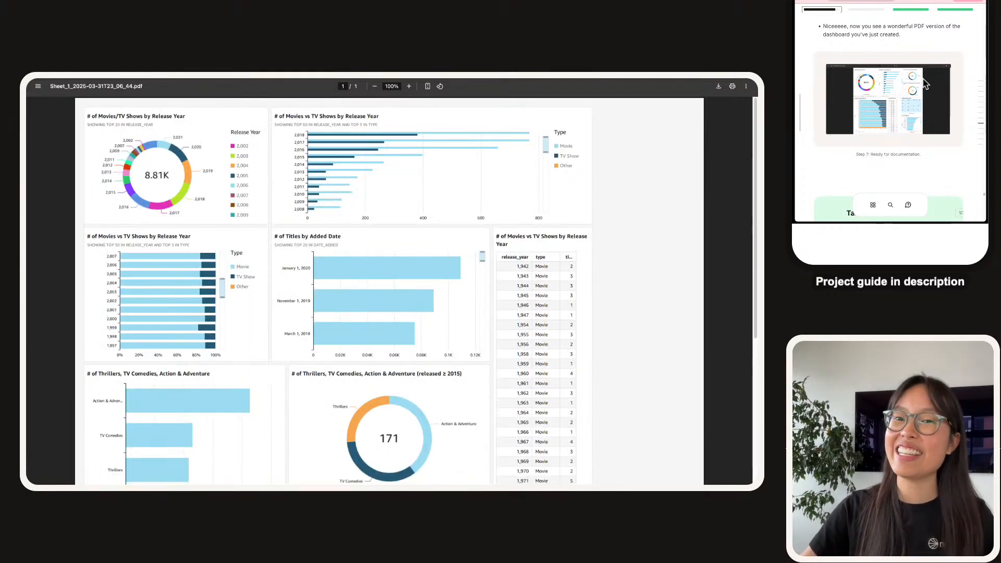
scroll(923, 79, down, 10)
scroll(923, 78, up, 3)
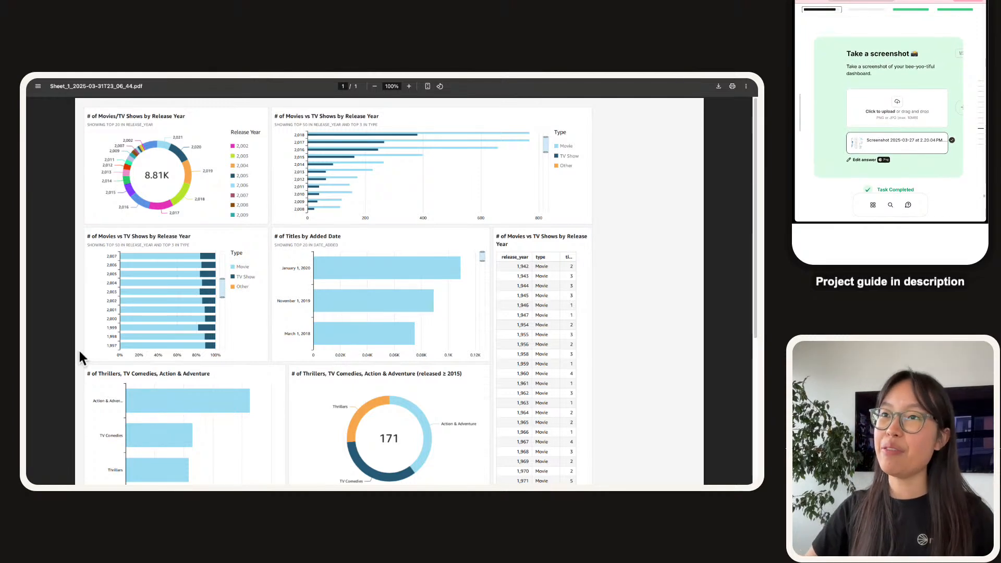
scroll(78, 349, down, 1)
scroll(87, 349, up, 1)
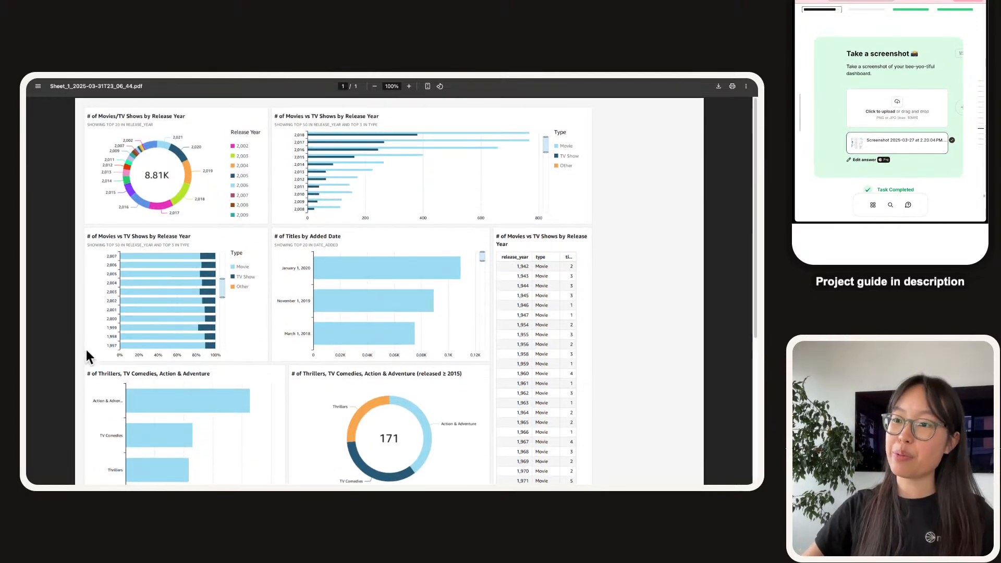
key(super+shift+4)
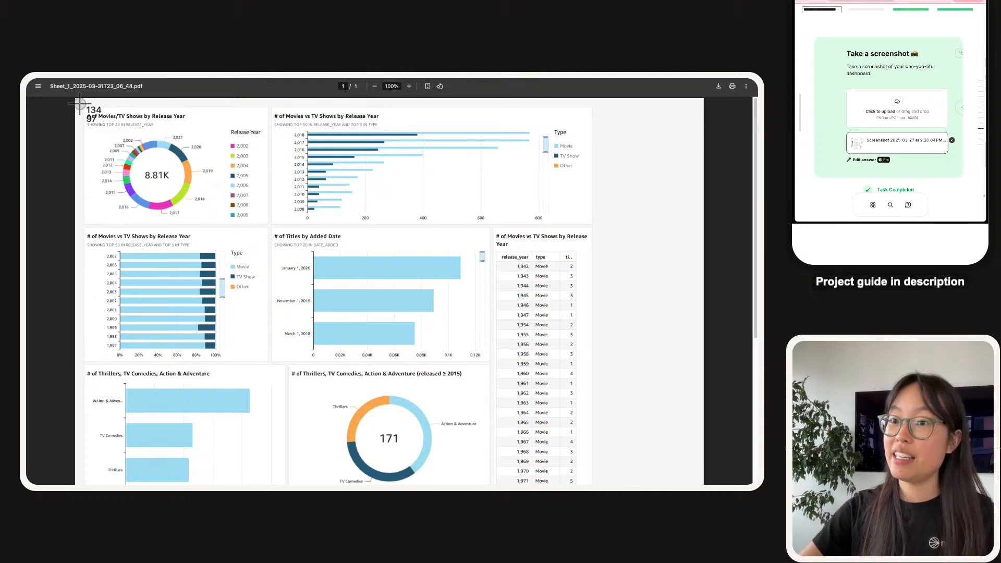
scroll(80, 104, down, 3)
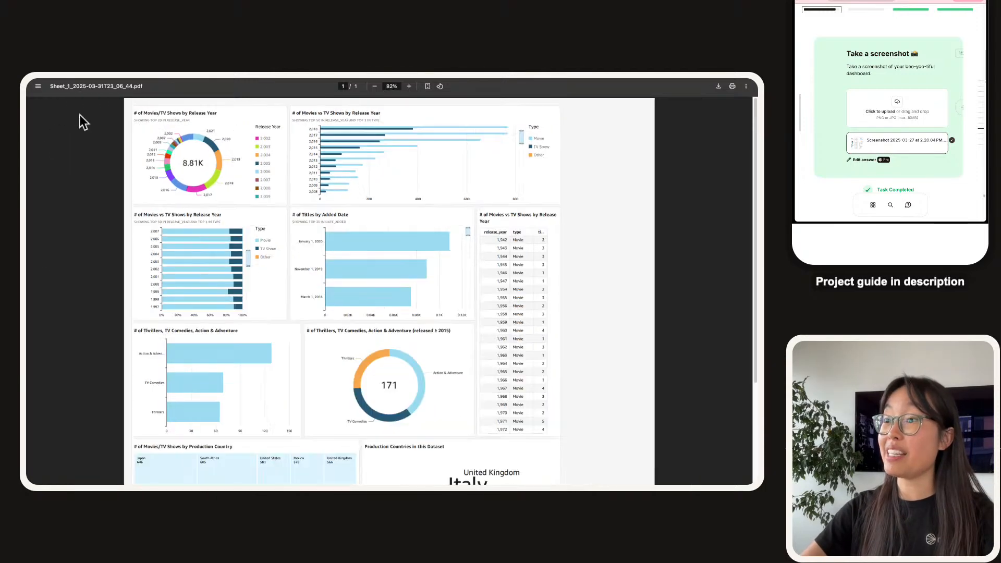
scroll(107, 173, down, 3)
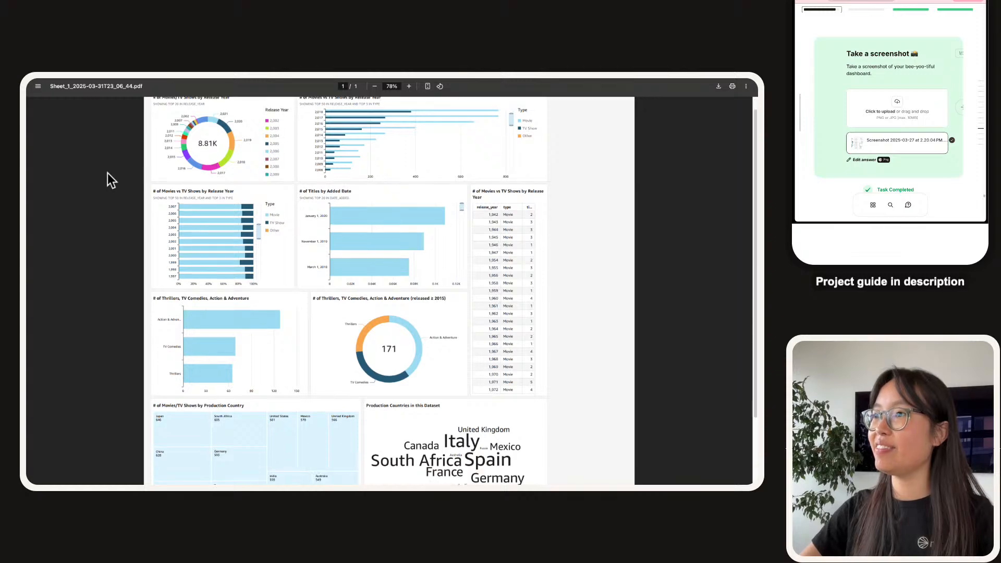
scroll(107, 173, down, 1)
scroll(107, 173, up, 1)
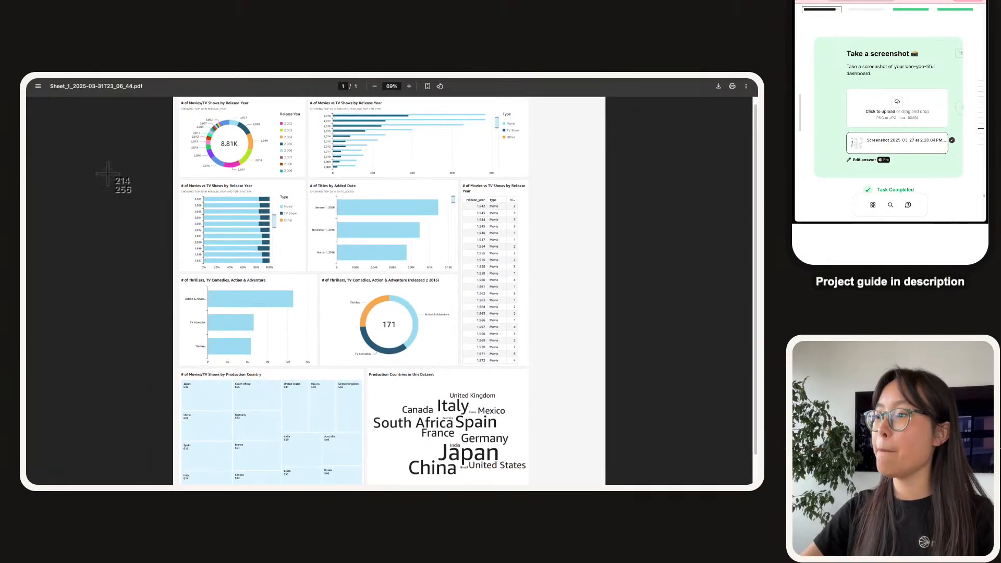
scroll(223, 151, up, 1)
Screenshot the whole dashboard, upload it to the screenshot task, and erase the old finishing-touch answer.
key(super+shift+4)
drag(175, 100, 558, 485)
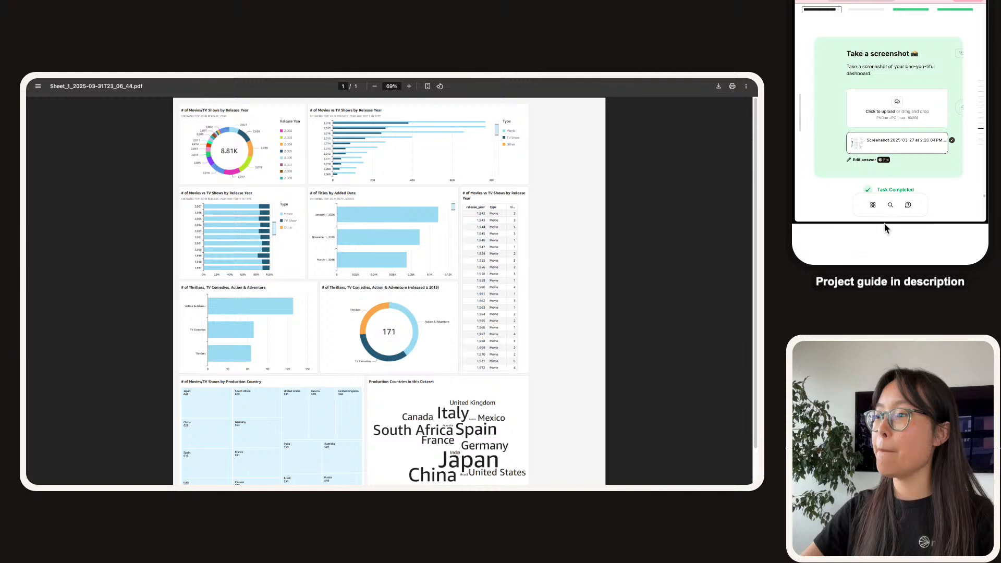
drag(978, 213, 919, 111)
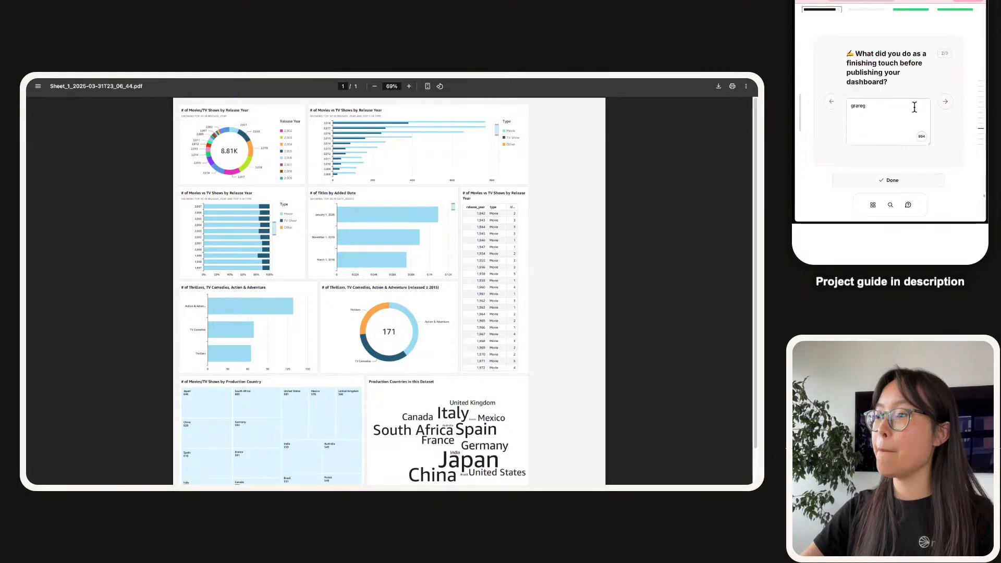
key(BackSpace)
key(BackSpace)
key(BackSpace)
key(BackSpace)
key(BackSpace)
key(BackSpace)
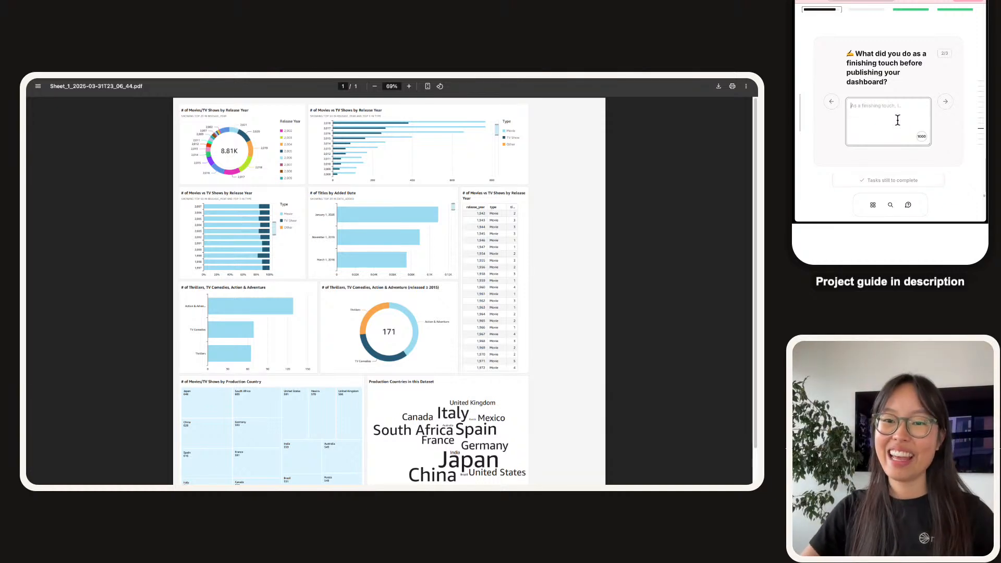
Explain the finishing touch: chart titles were rewritten to read more easily than raw labels like released_year.
text(As a finishing touch, I...)
click(900, 119)
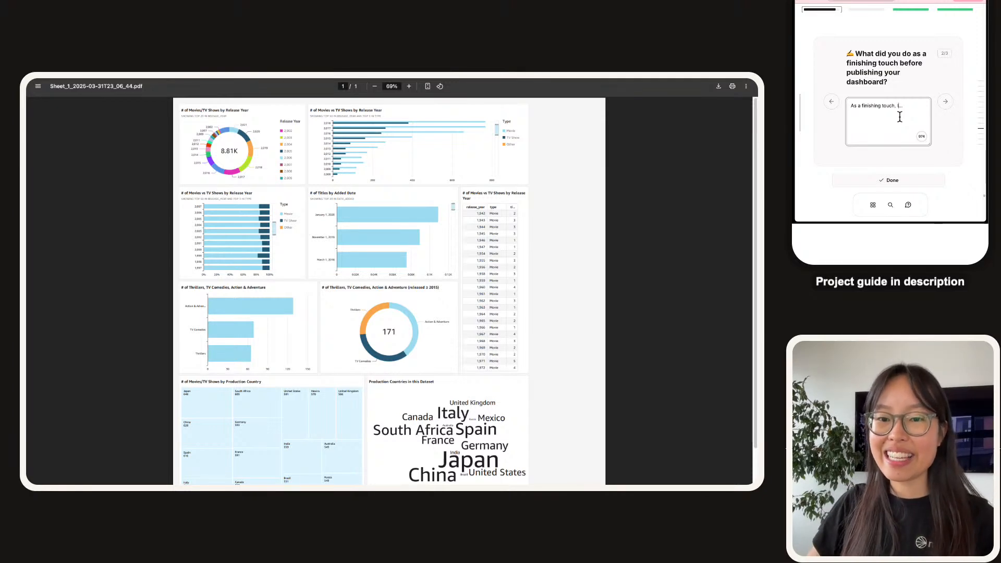
text(pdated the titles f)
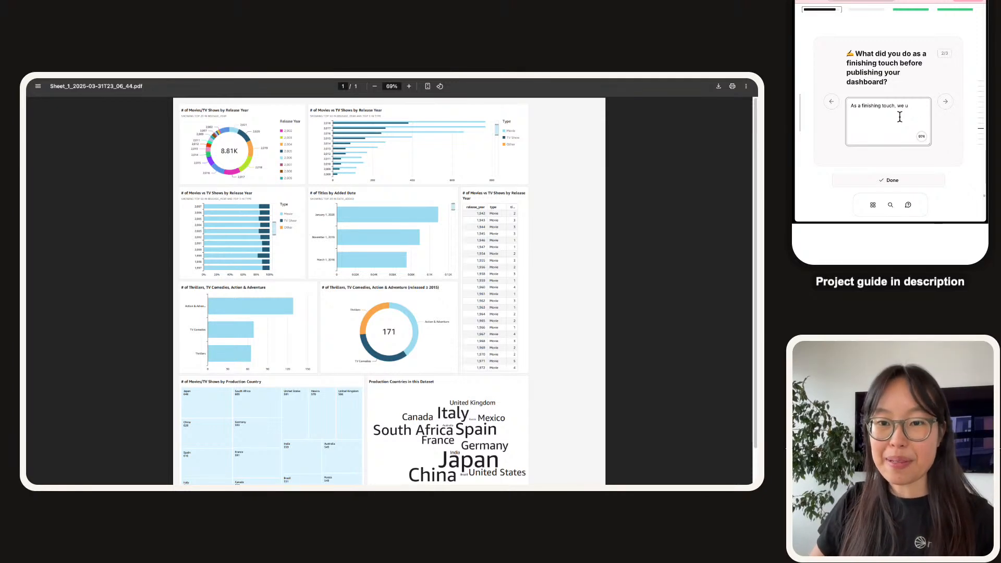
text(f the char)
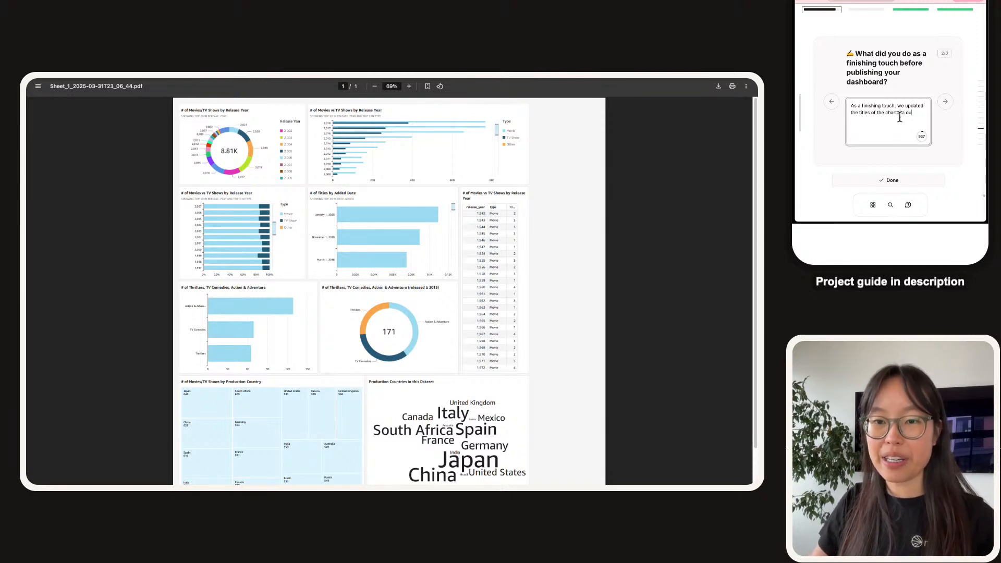
text(t in our cd)
key(BackSpace)
key(BackSpace)
text(dashboard os)
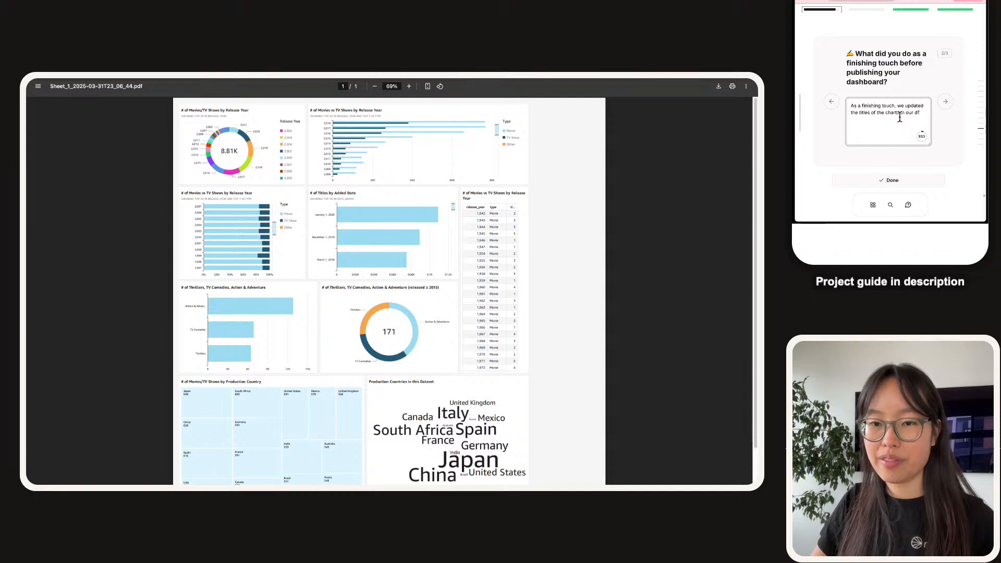
key(BackSpace)
key(BackSpace)
text(shing touch, we updated the titles of our charts in)
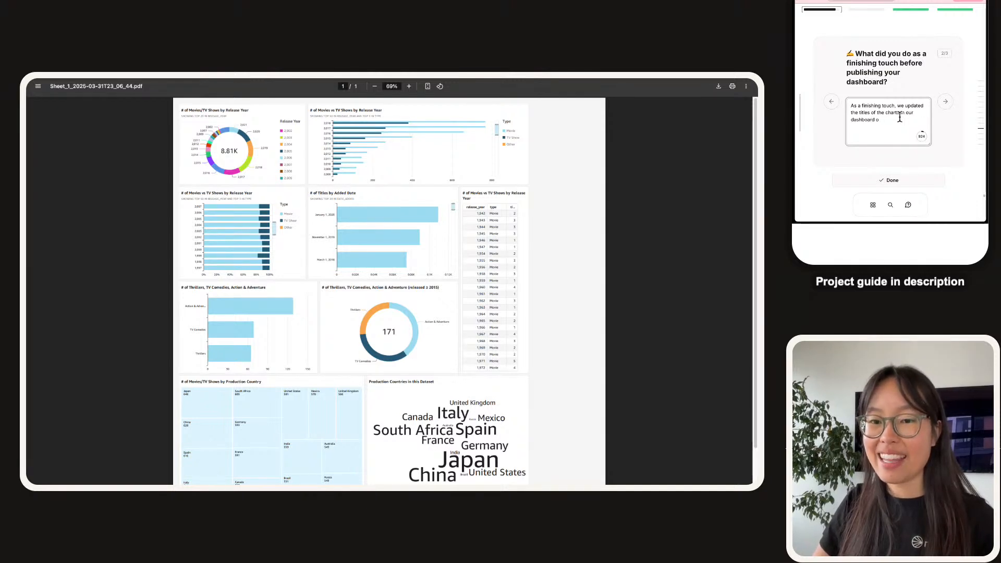
text( our dashboard so that they are easily re)
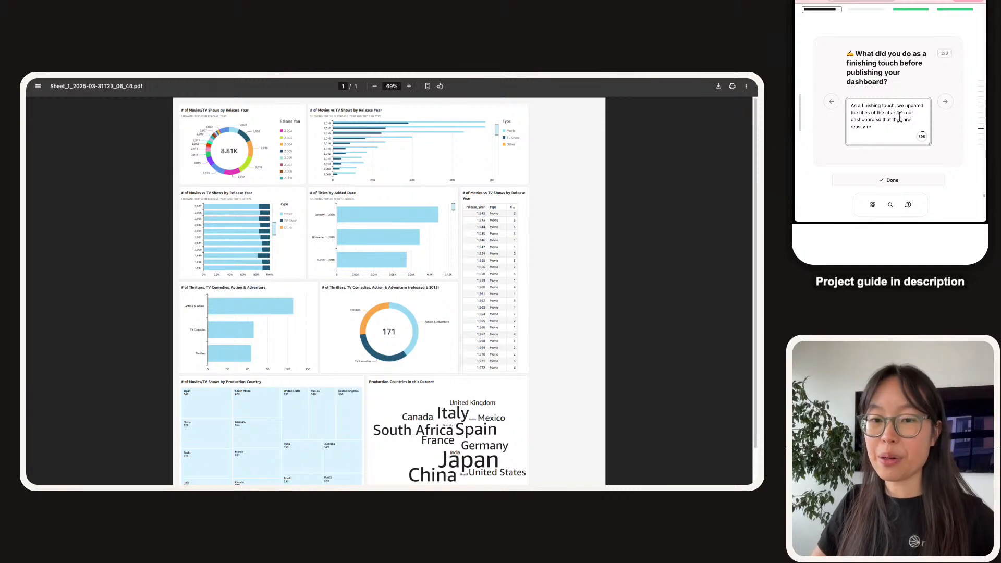
text(adable. The default names would)
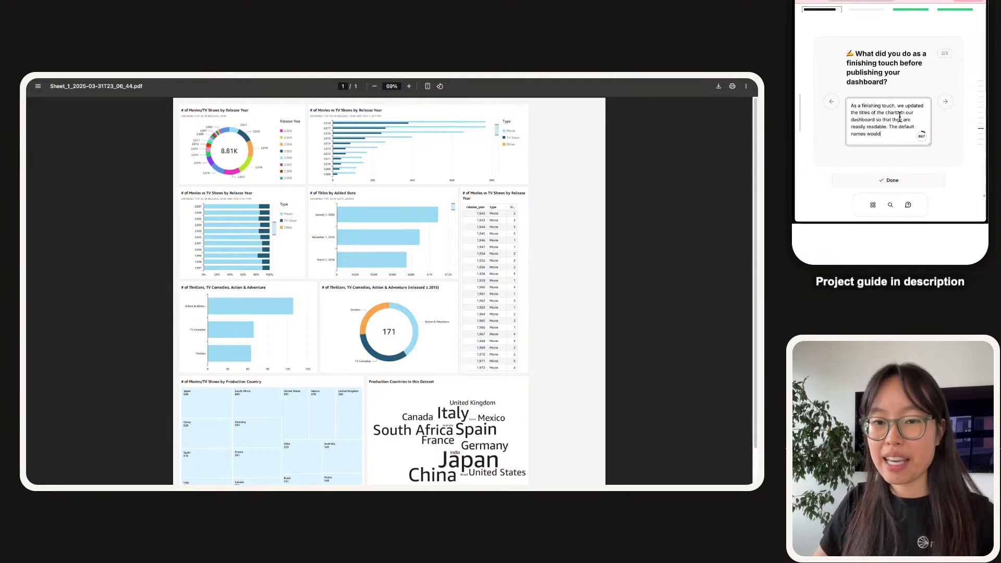
text( simply mention)
text( te data)
key(BackSpace)
key(BackSpace)
key(BackSpace)
text(he data a)
key(BackSpace)
text(iabels e.g. relea)
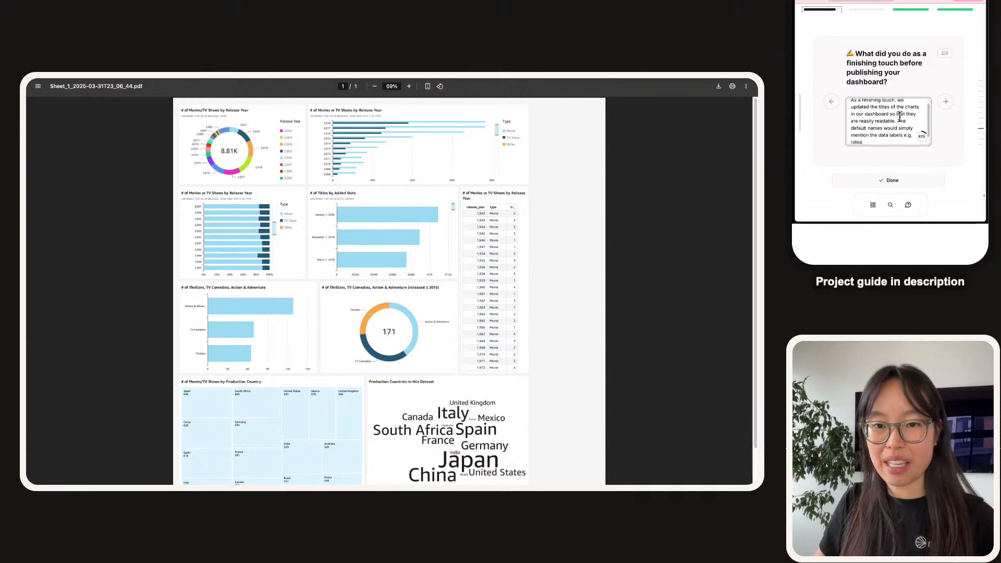
text(sed_year, but)
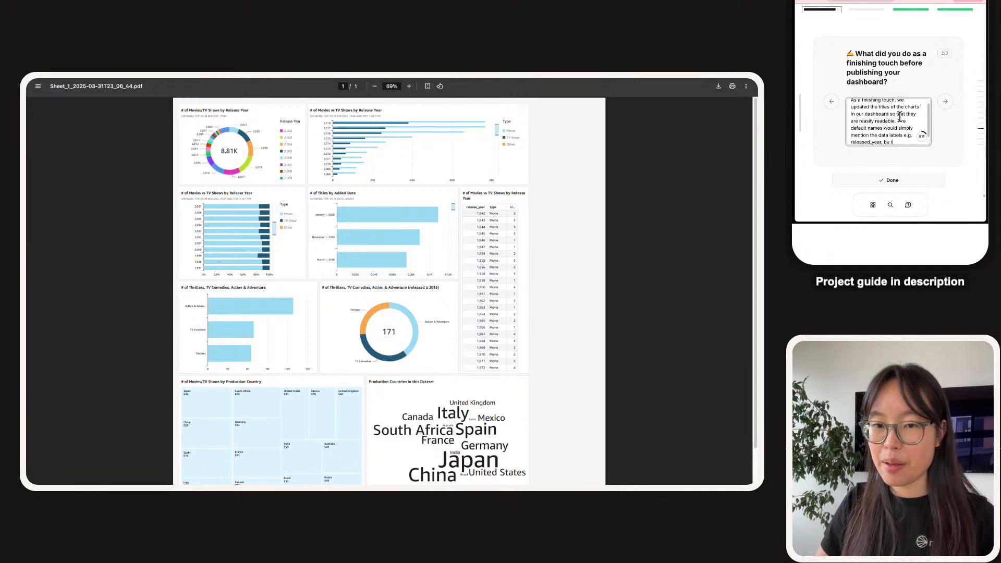
text( the new)
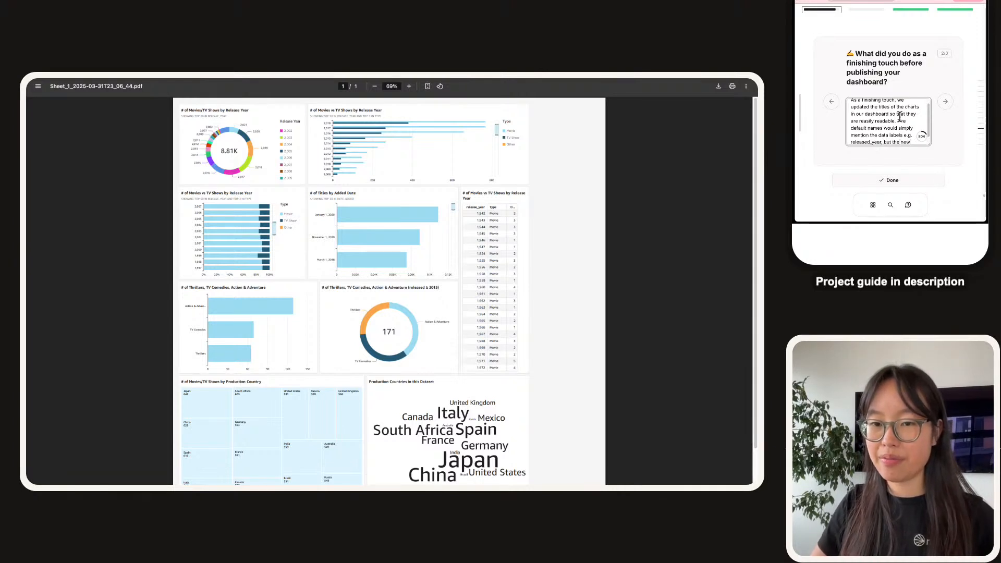
text( titles)
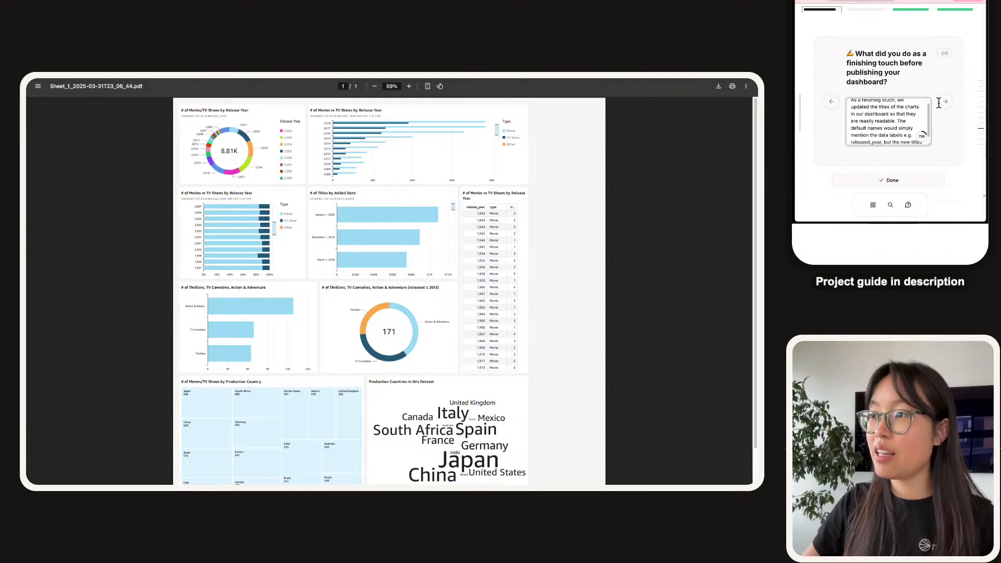
Finish the answer with the '# of Movies vs TV Shows' title example and advance.
click(339, 196)
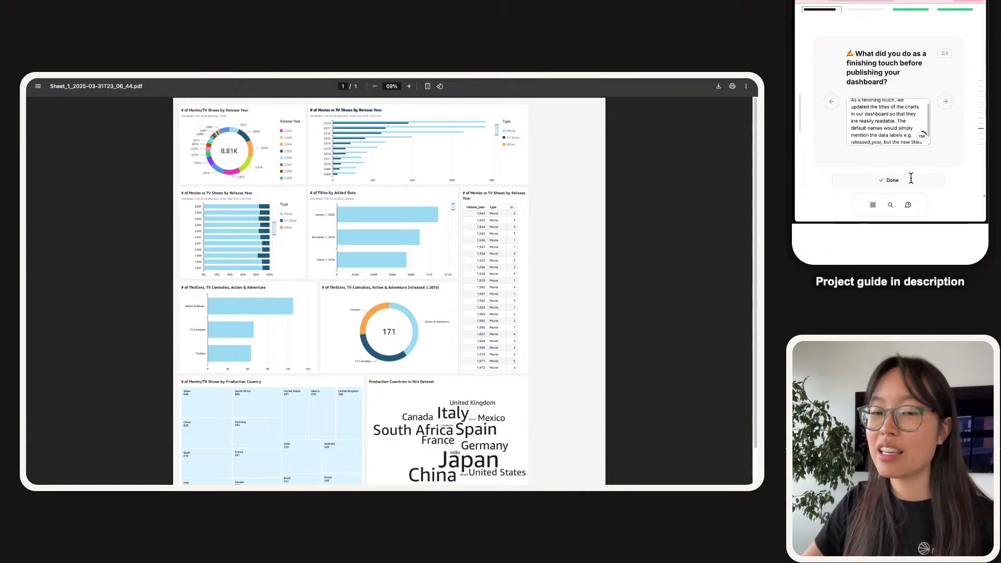
click(906, 135)
text(communicate the purpose )
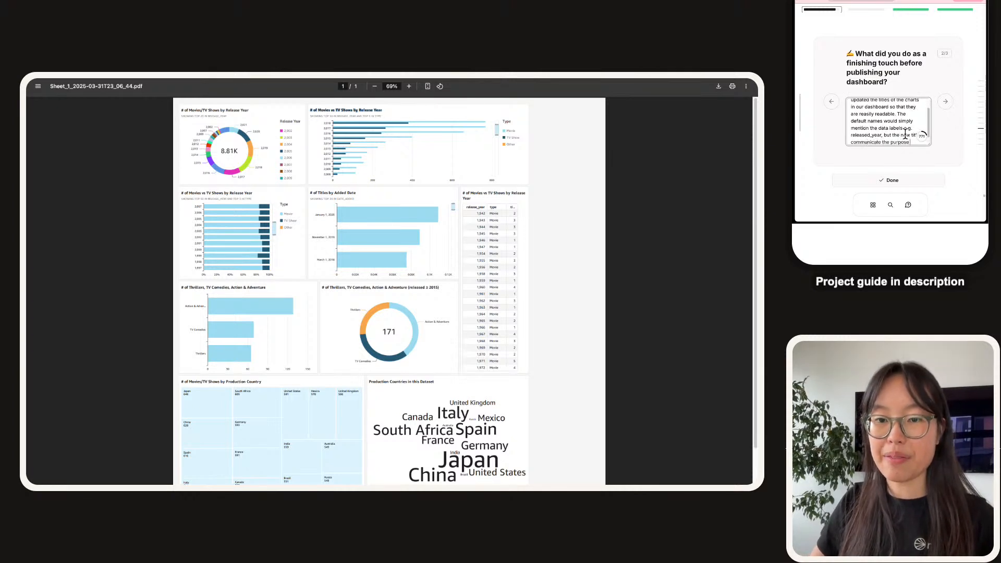
text(of a chart clear)
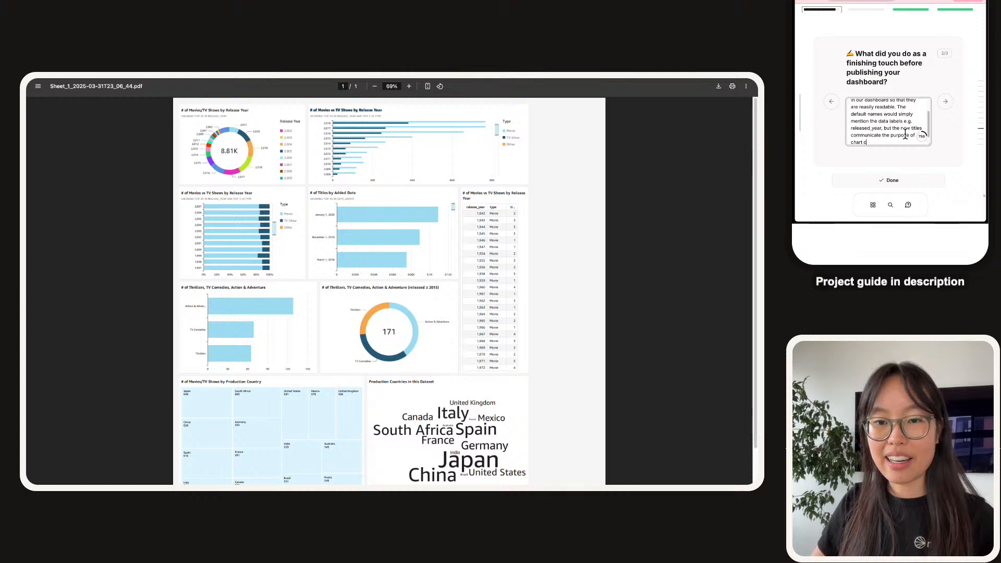
text(ly e.g. # of Movies vs TV Shows by Release Year)
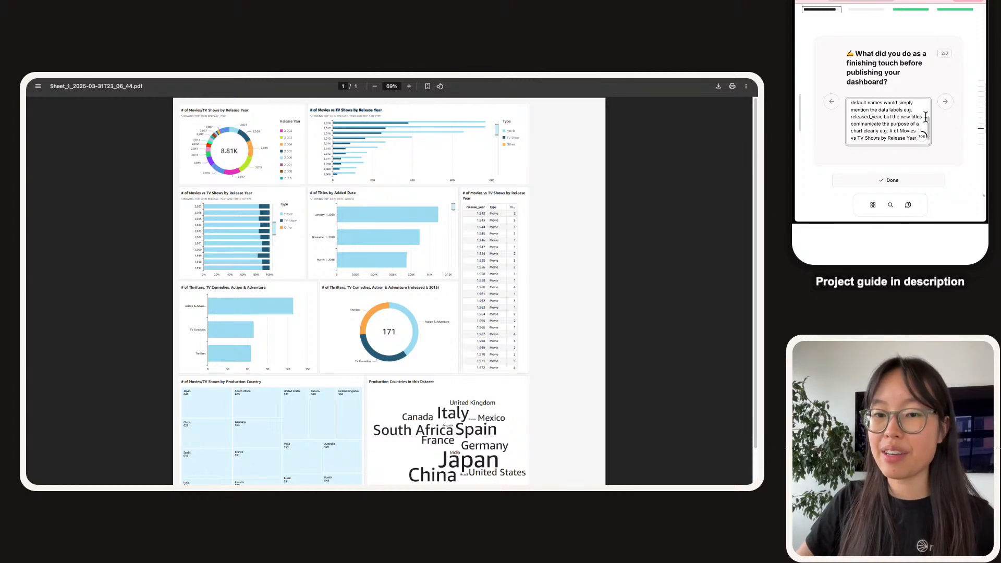
click(945, 104)
click(900, 100)
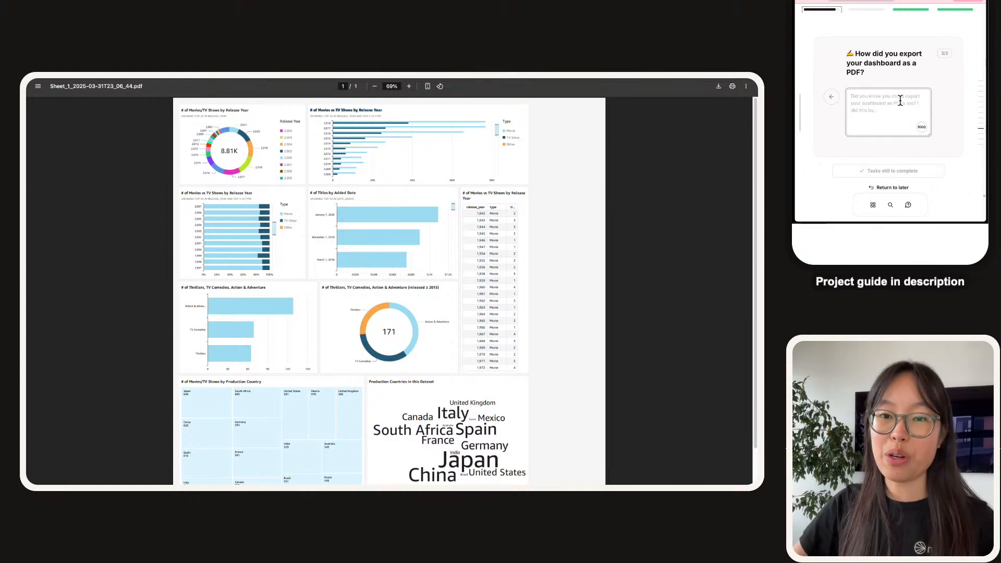
Answer that we exported by selecting Publish, then 'Generate PDF' at the top right, and submit.
click(957, 78)
click(891, 112)
key(alt+shift+Left)
key(alt+shift+Left)
key(alt+shift+Left)
key(alt+shift+Left)
key(Left)
key(Delete)
text(We)
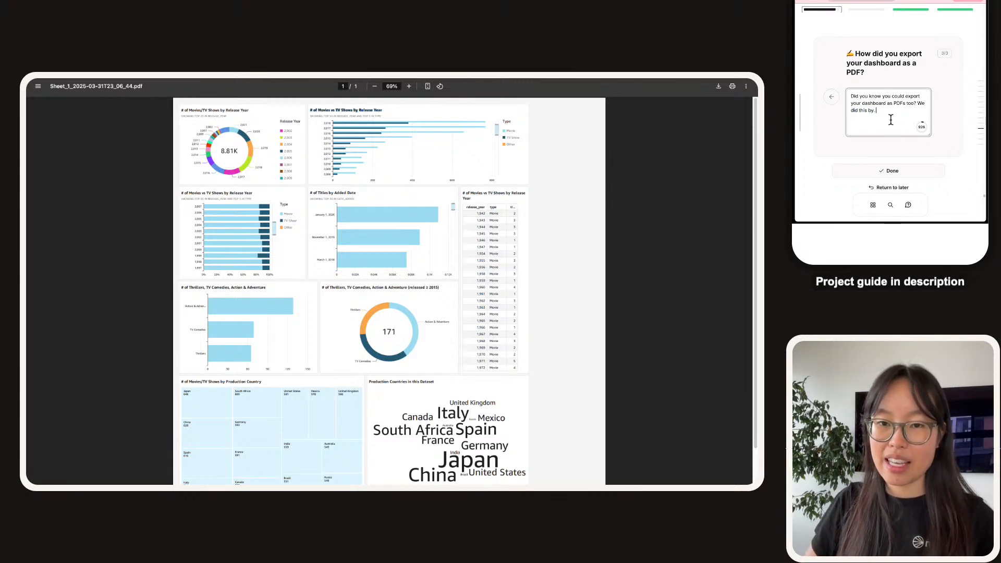
text(selecting Publish and t)
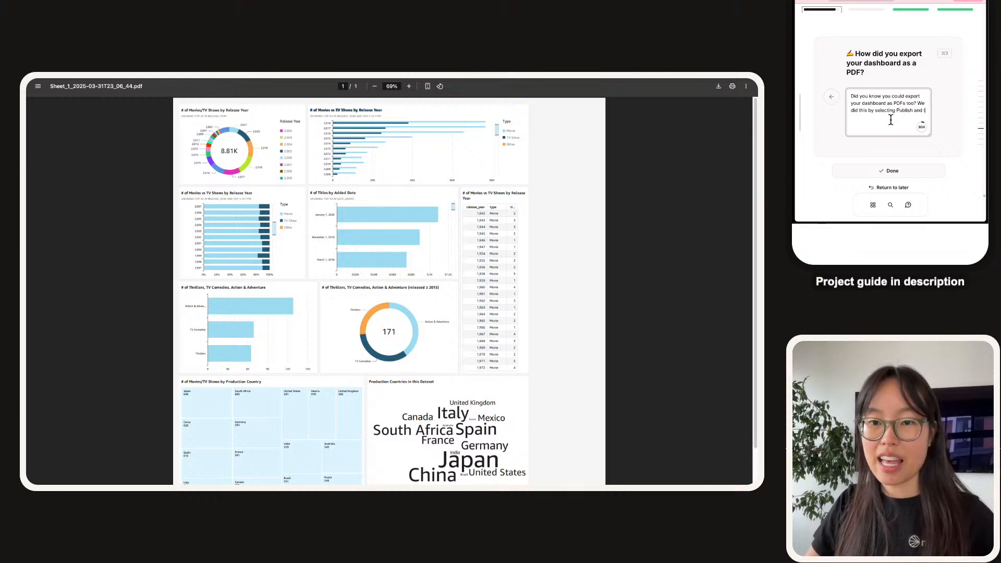
text(hen 'Gen)
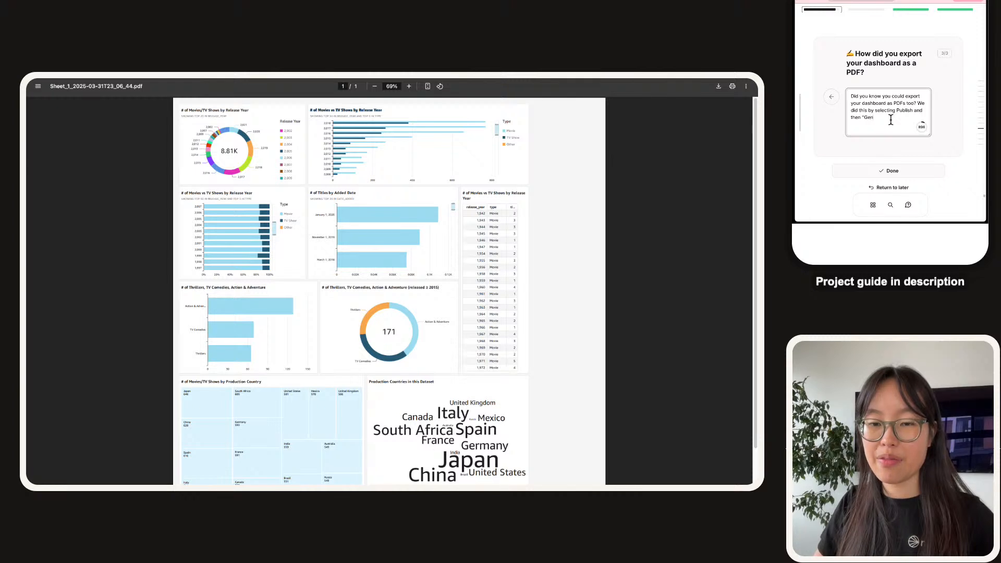
text(erate PDF" on the top)
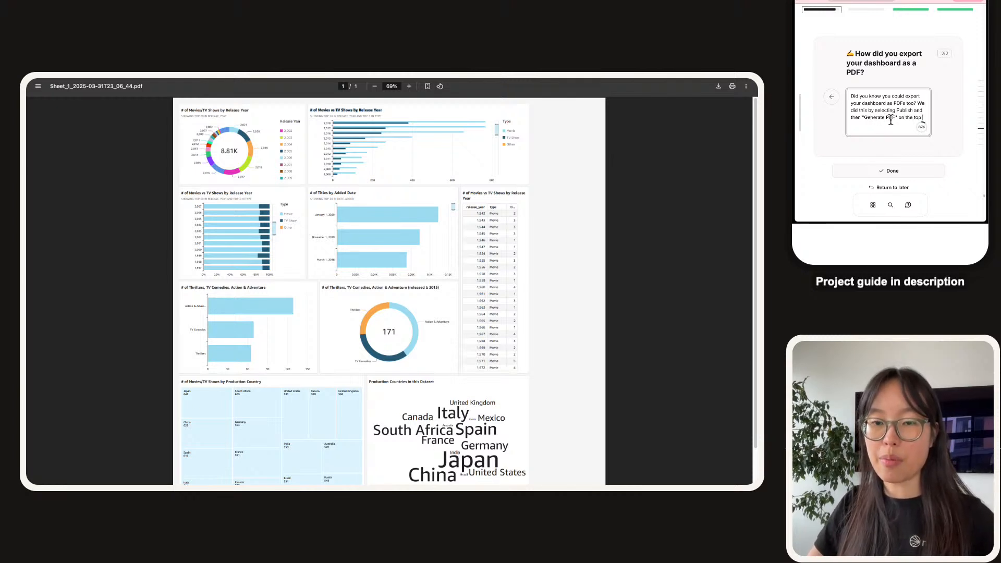
text( right hand corner)
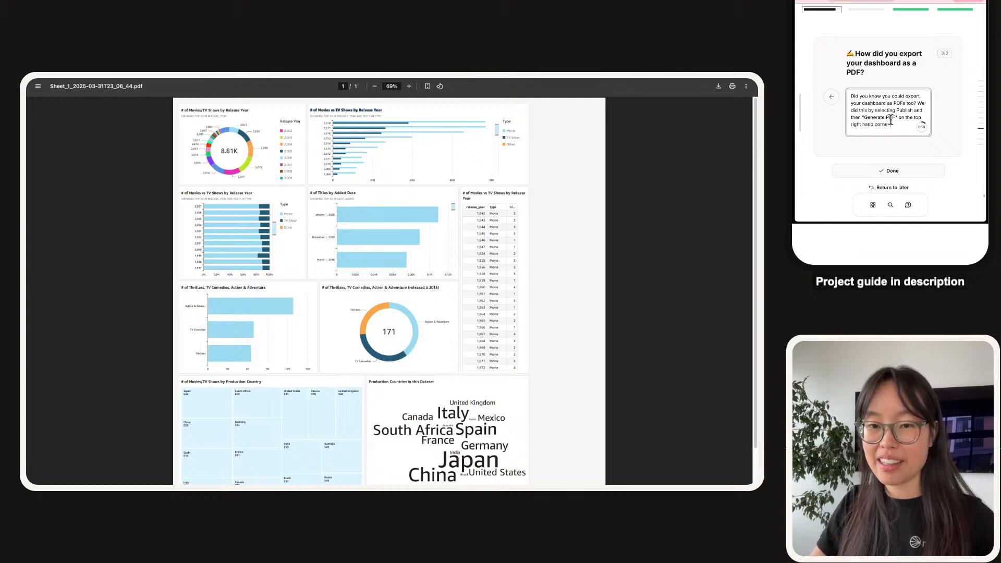
text( of our ui)
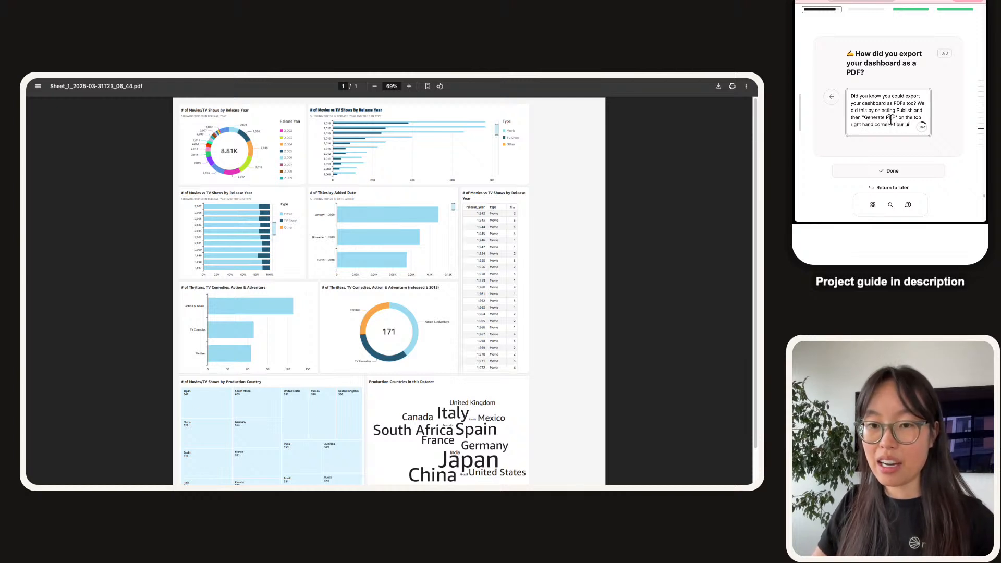
text(ckSight)
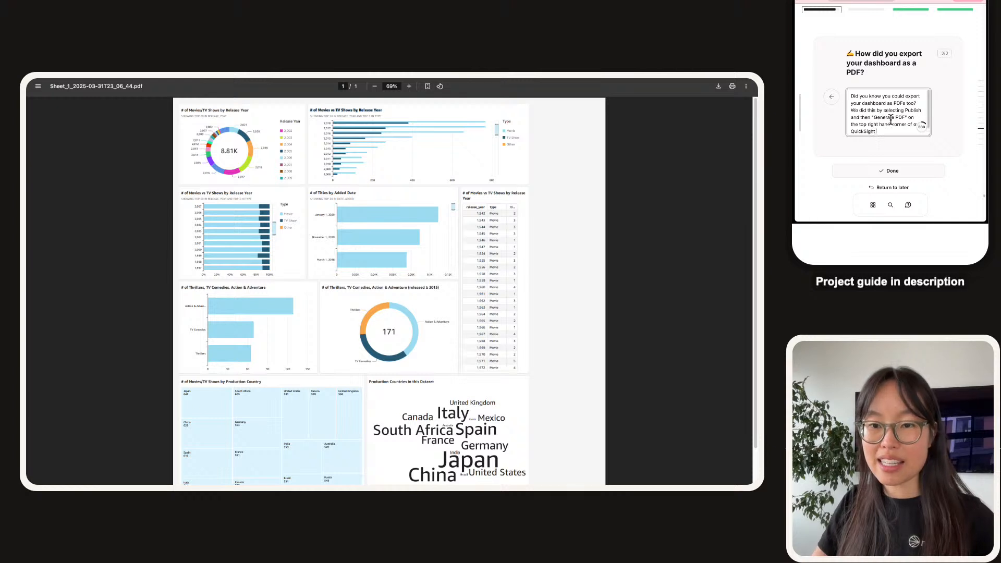
text( analysis.)
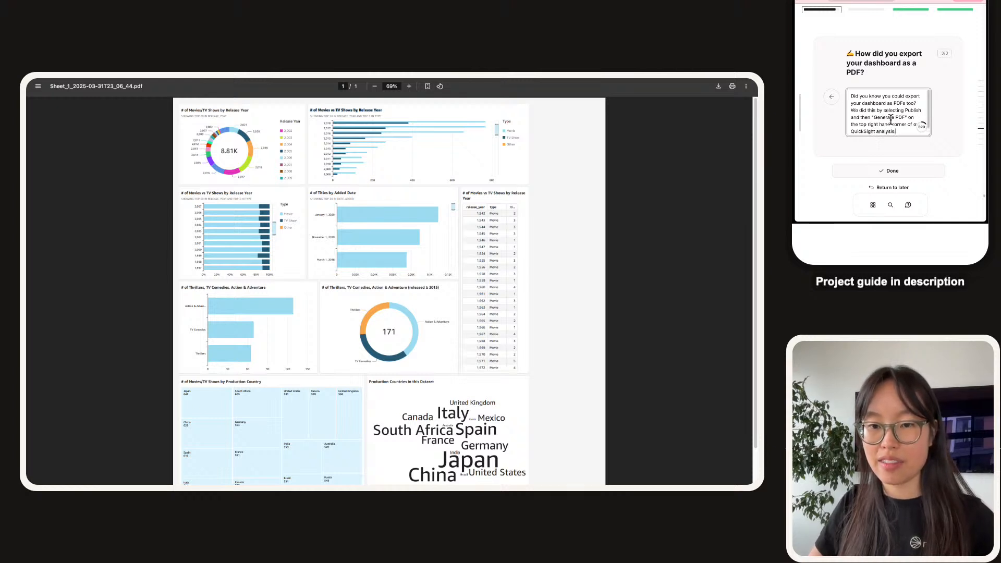
click(904, 167)
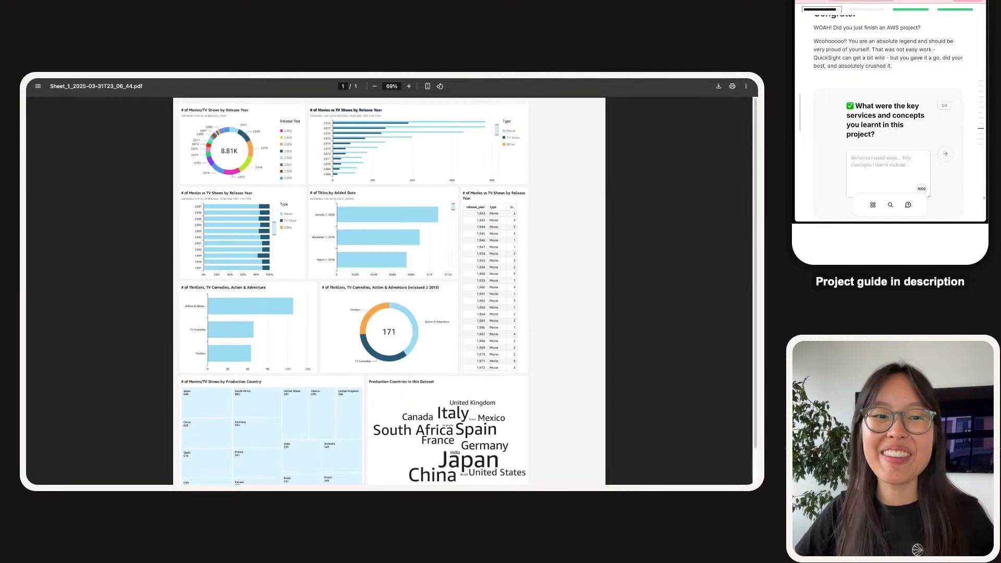
Start the key-services answer stating we used QuickSight and S3.
scroll(854, 110, down, 1)
click(869, 150)
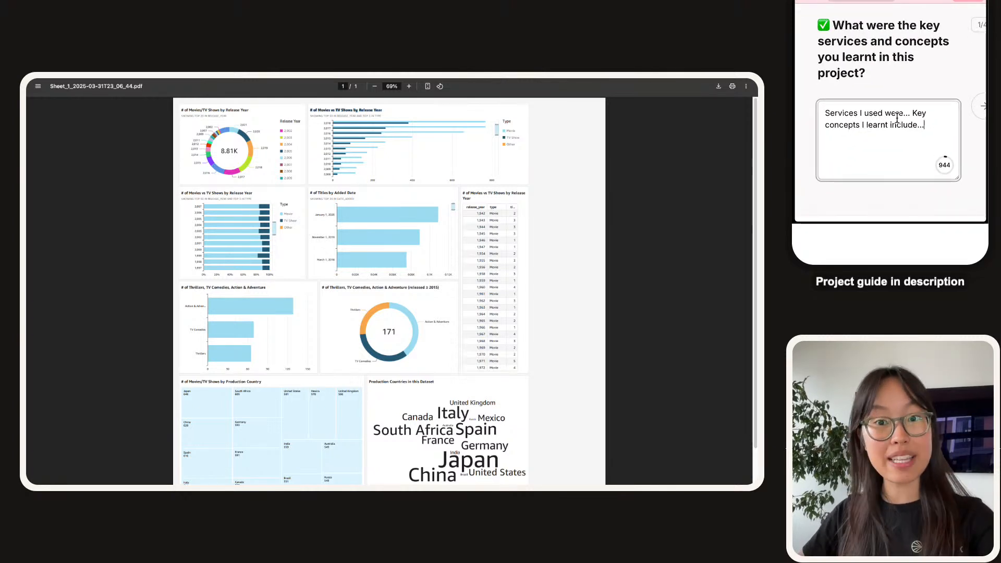
click(861, 113)
key(BackSpace)
text(we)
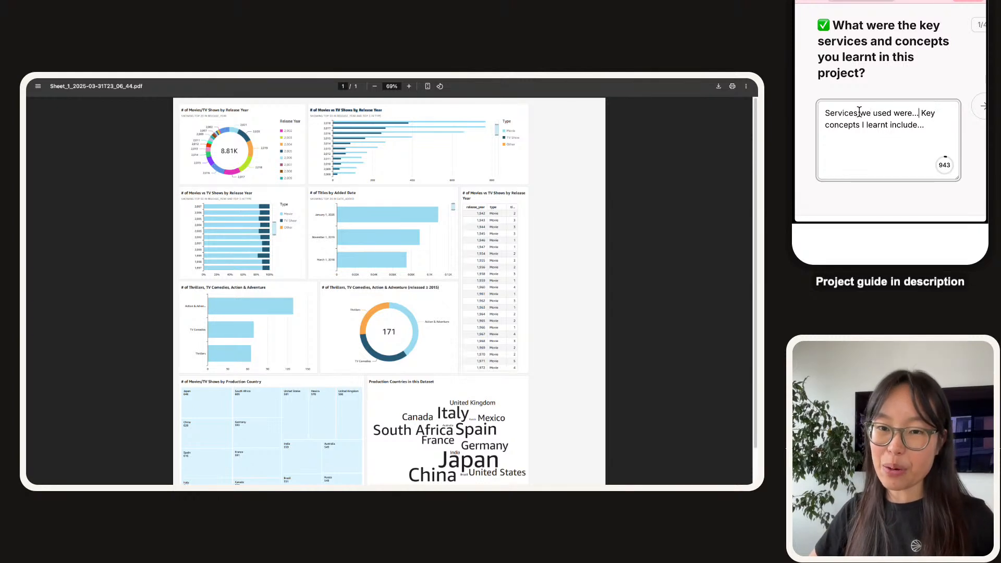
key(BackSpace)
key(BackSpace)
key(BackSpace)
text(Quicki)
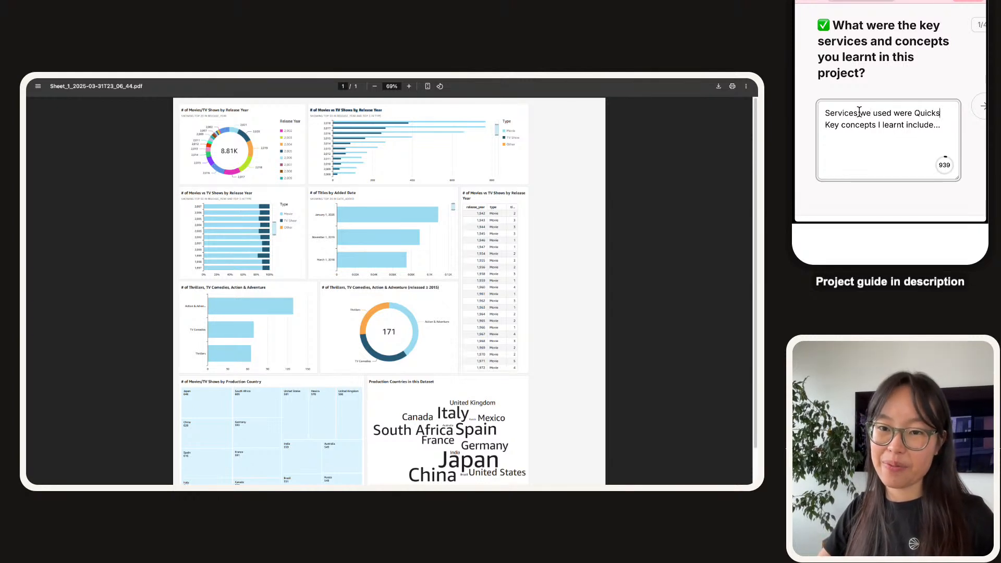
key(BackSpace)
text(Sight and S)
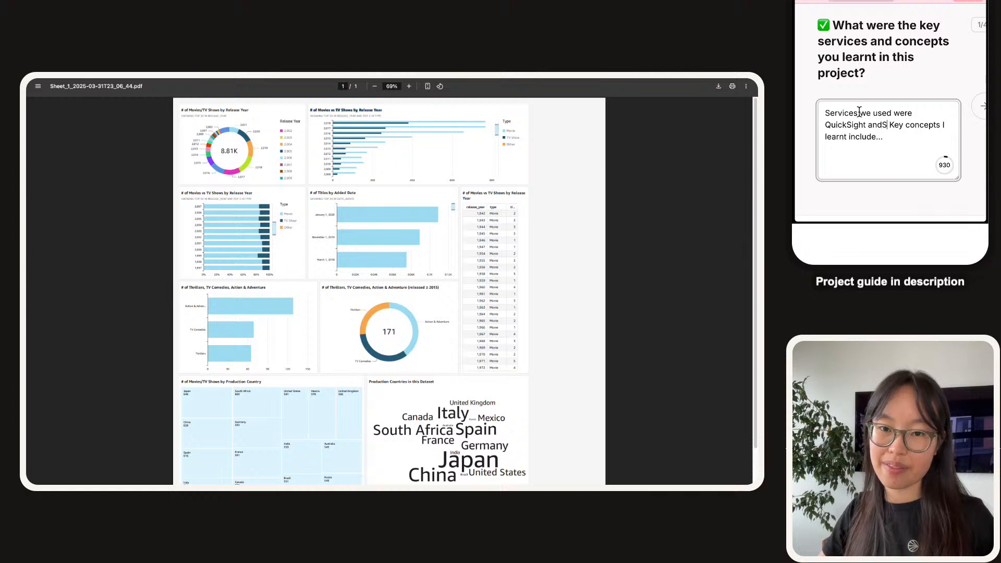
text(3.)
List concepts learnt: manifest.json files, data visualization techniques (charts, filters) and QuickSight data refresh; submit.
key(Right)
key(Right)
key(Right)
key(Right)
key(Right)
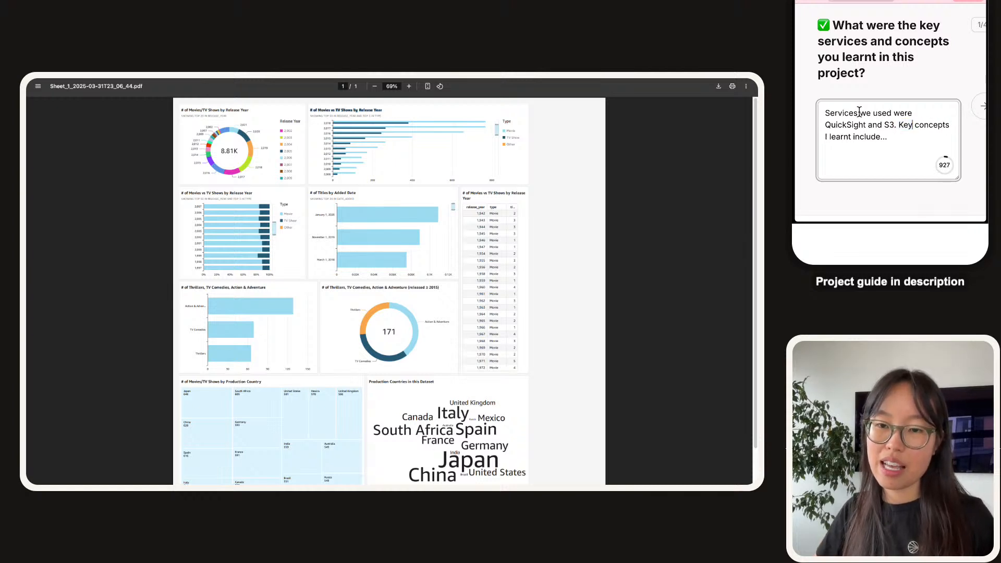
key(Right)
key(BackSpace)
text(we)
key(End)
text(ma)
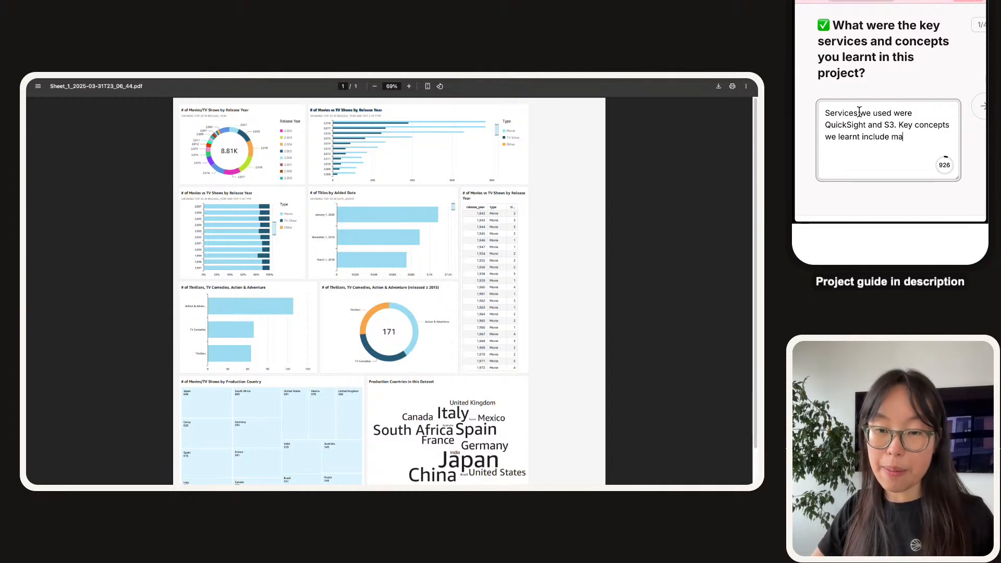
text(nifest.json iil)
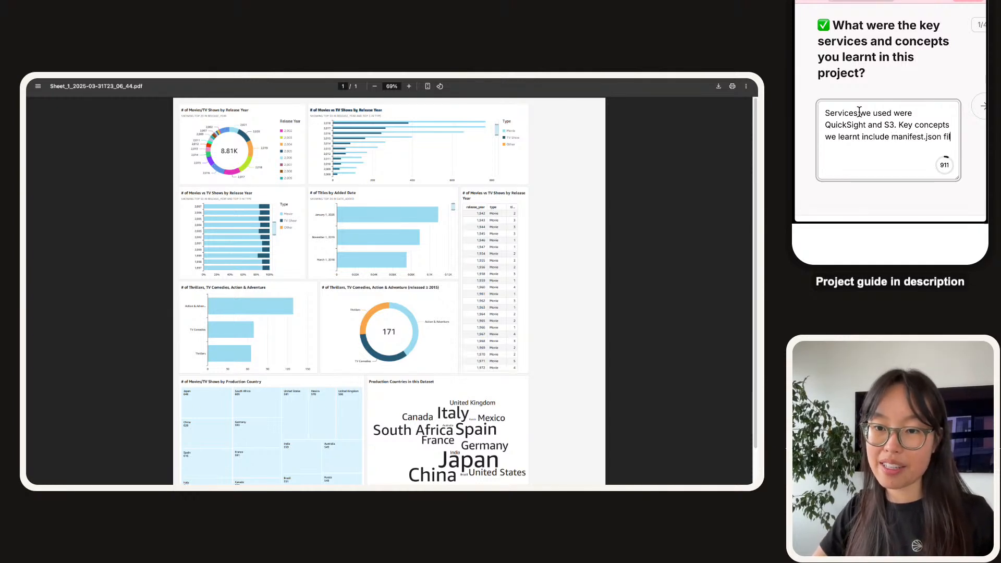
text(es, data vis)
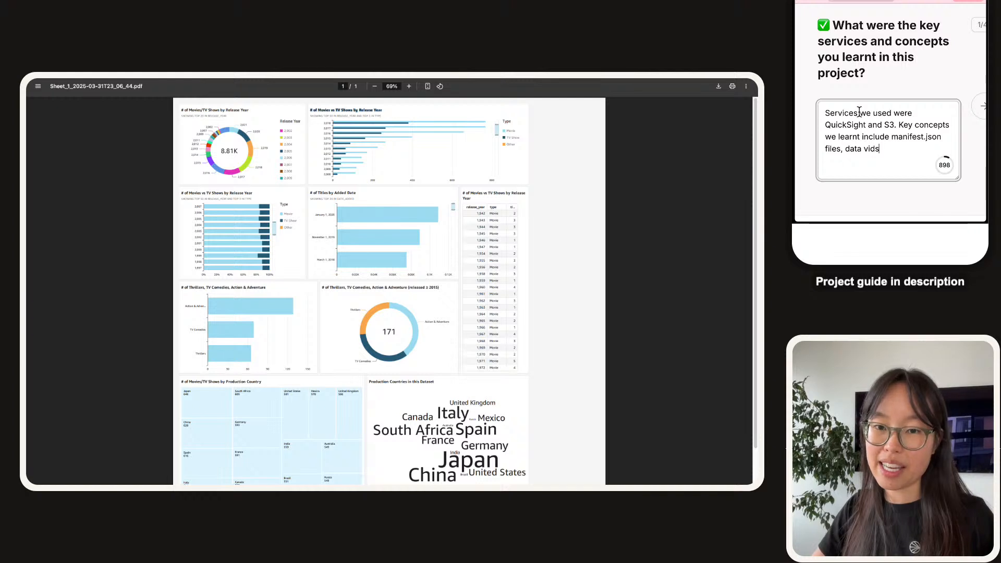
text(ualization techniques 9)
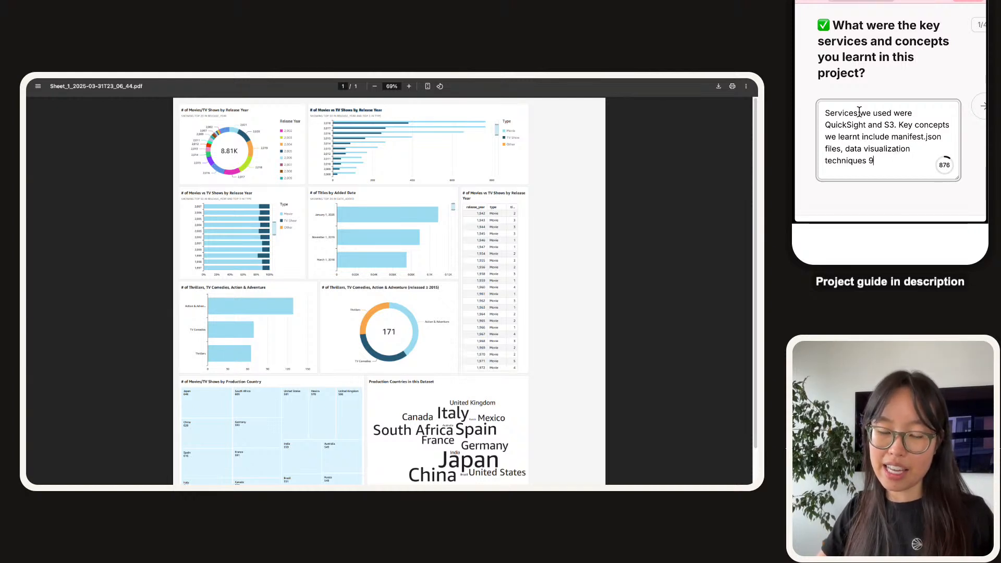
key(BackSpace)
text((e.g. charts,)
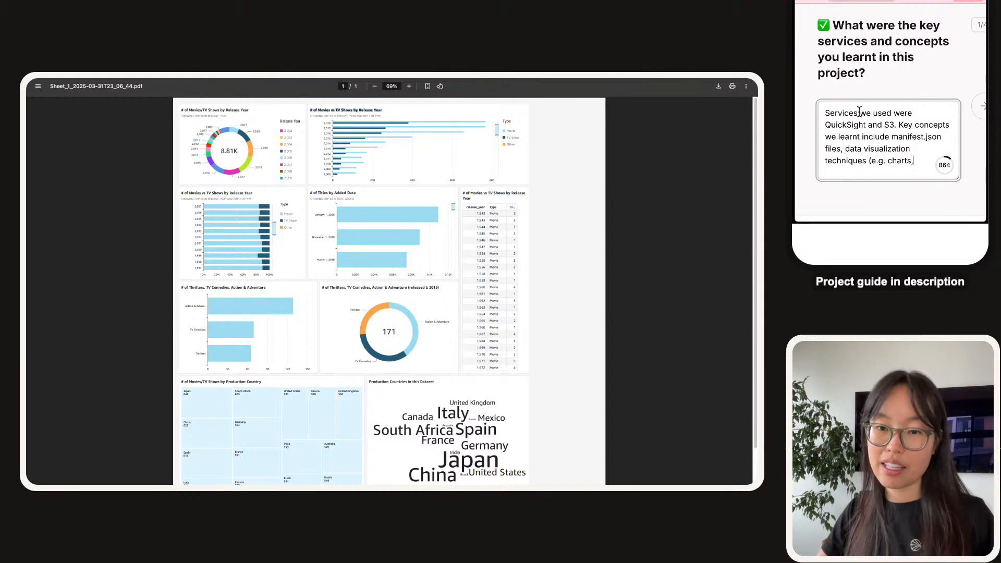
text( filters) and)
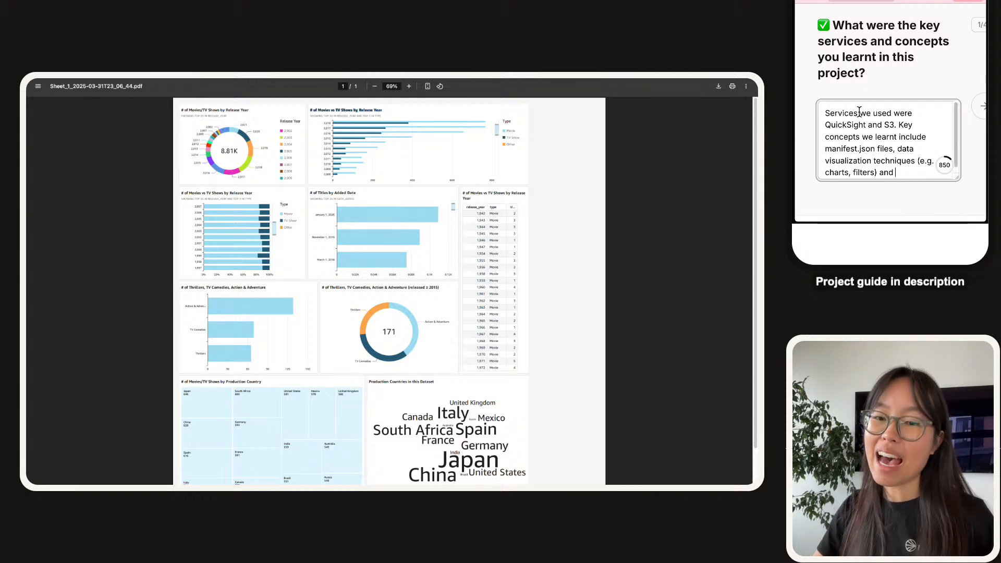
text(how to perform a data refresh in Qu)
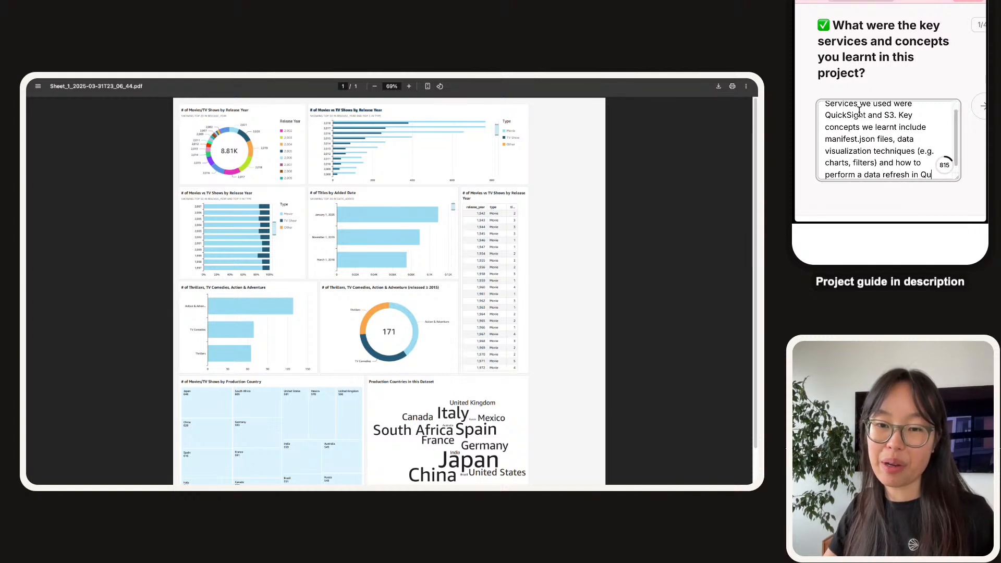
text(ickSight.)
key(Return)
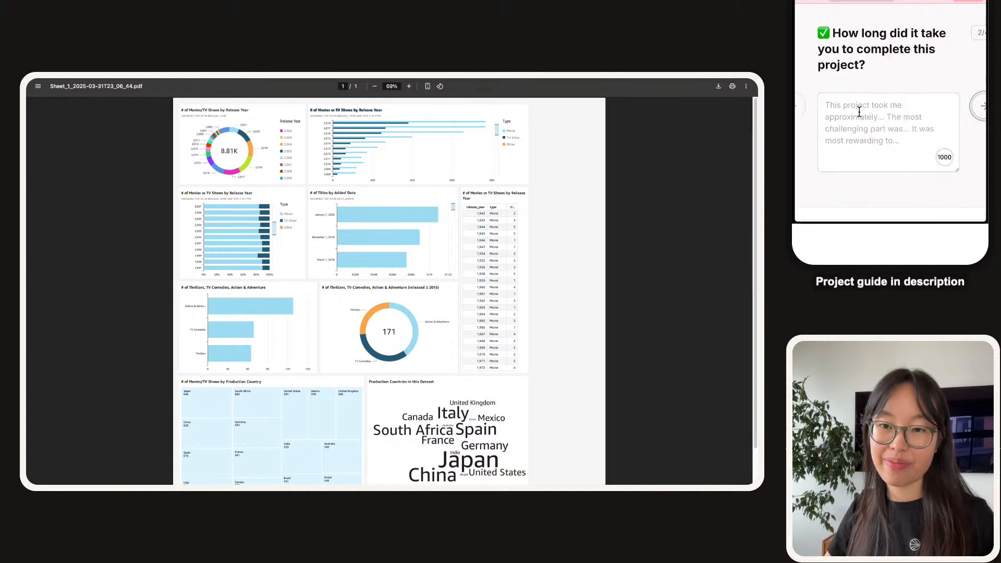
Fill the duration answer with 'approximately 2 hours including demo time!'.
click(884, 142)
double_click(891, 107)
text(us)
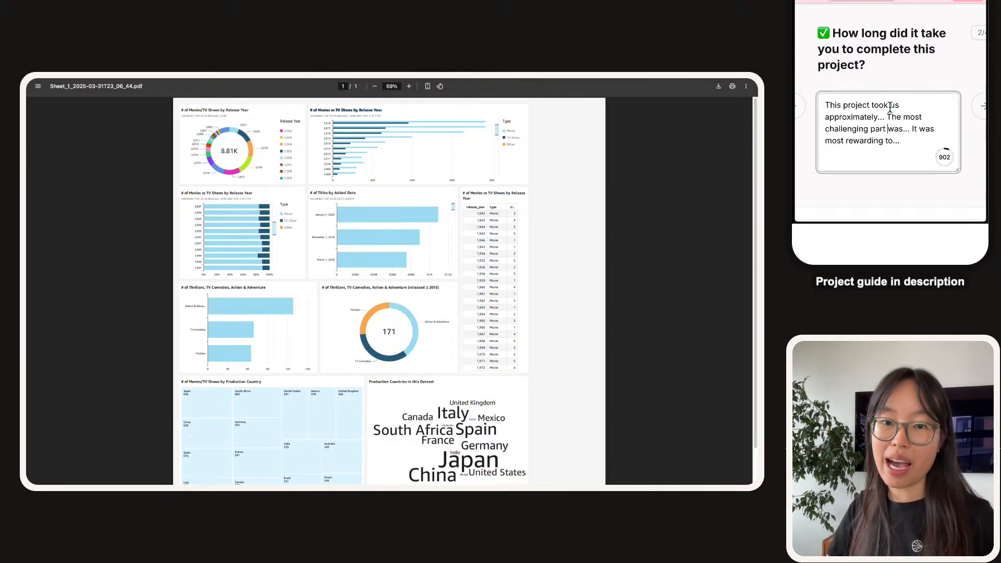
key(BackSpace)
key(BackSpace)
text(2 hours )
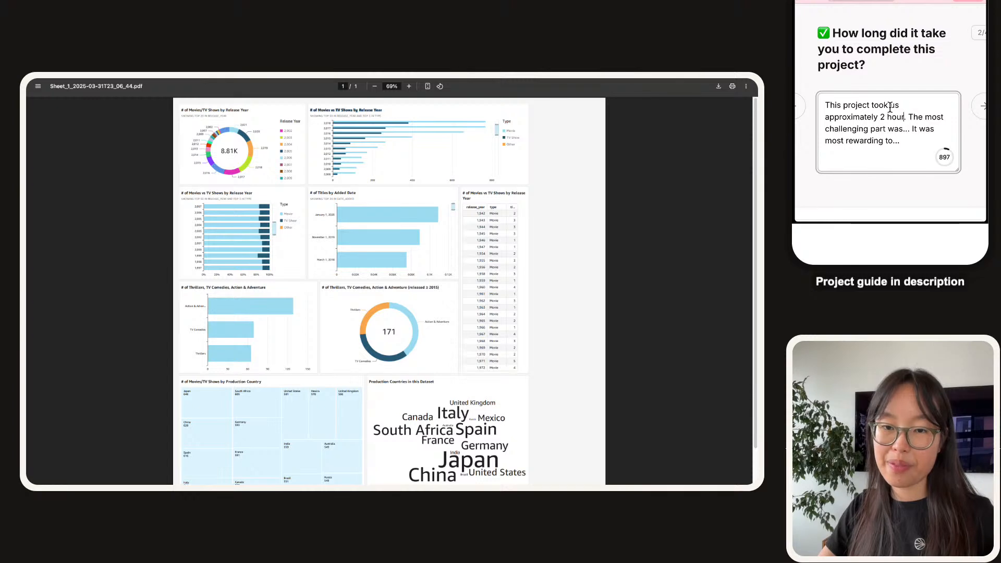
text(including demo time)
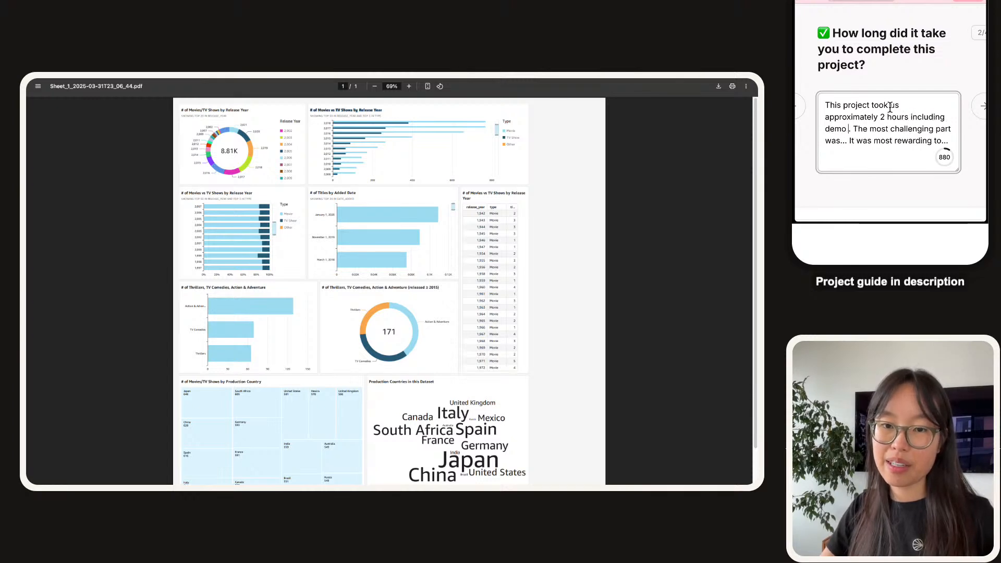
text(!)
key(Down)
key(Left)
key(BackSpace)
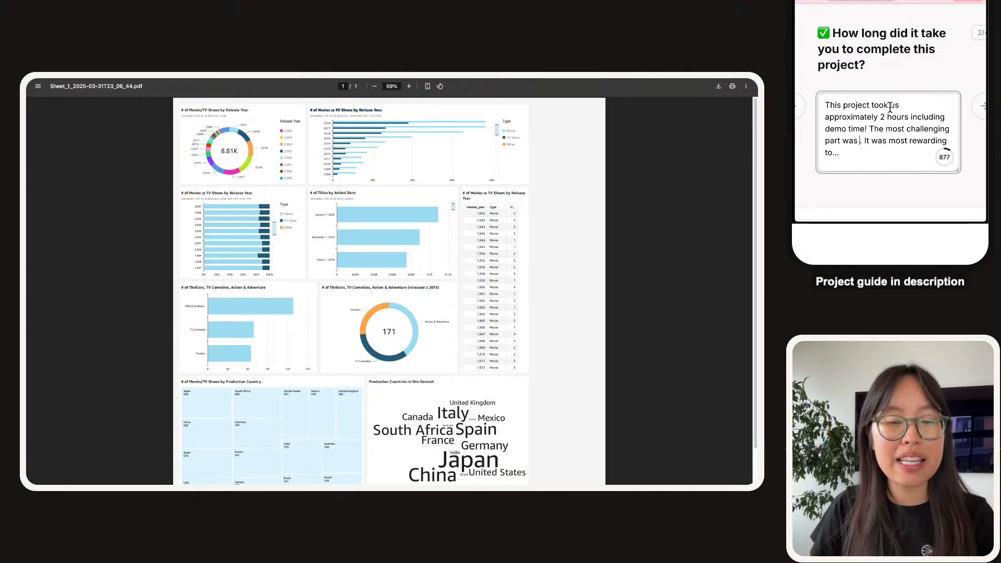
click(149, 202)
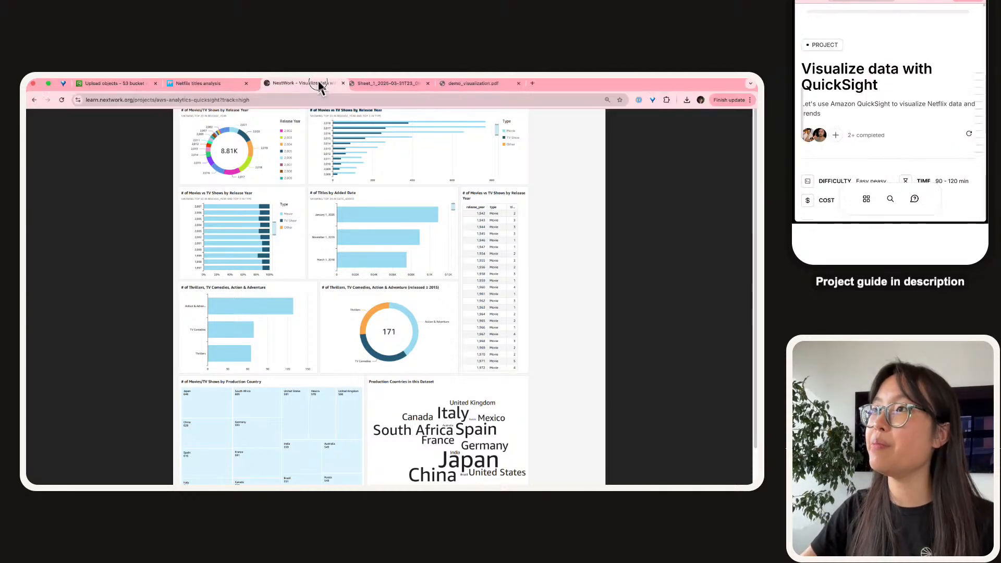
Give 'understanding how a manifest.json file works' as the most challenging part.
click(320, 82)
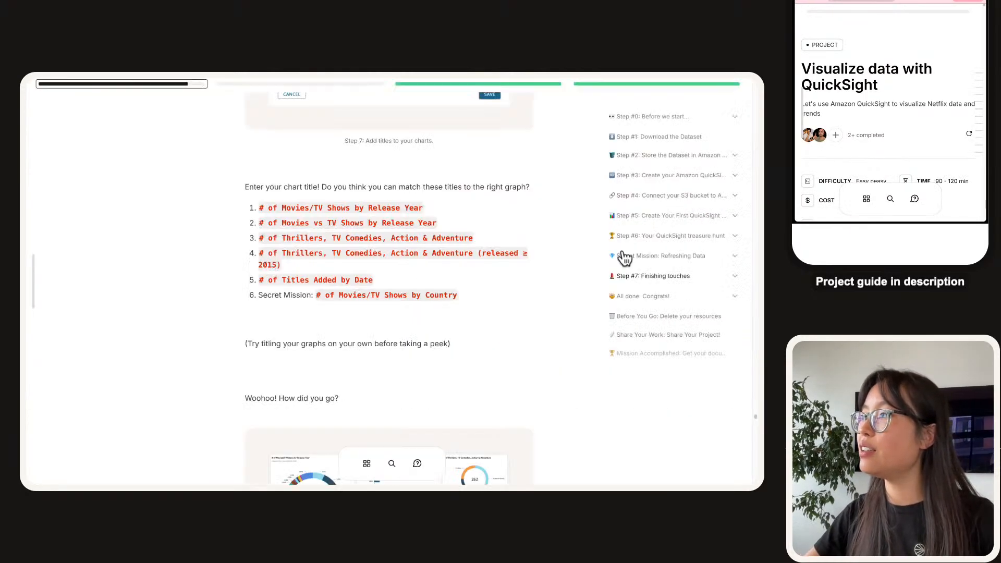
click(736, 296)
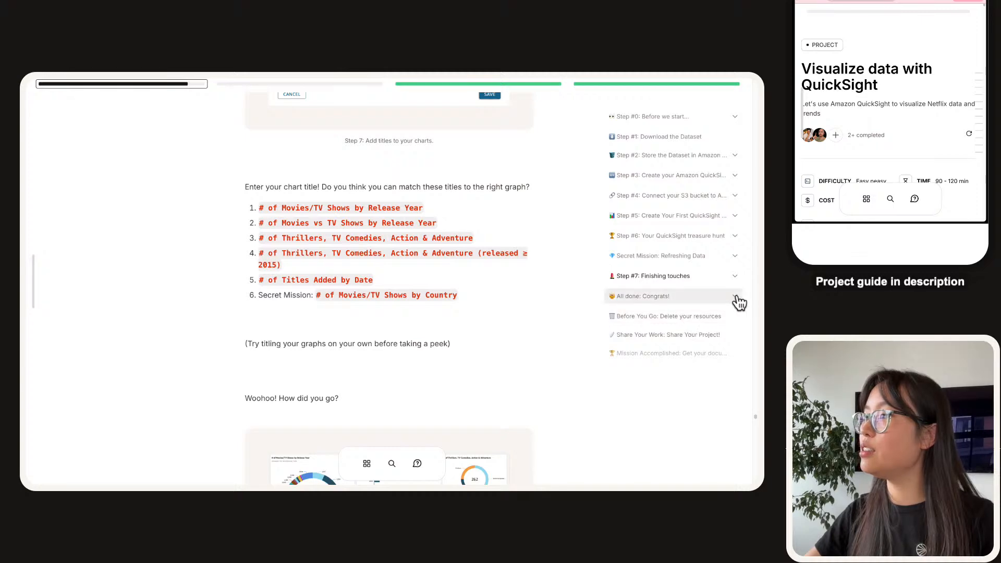
click(663, 316)
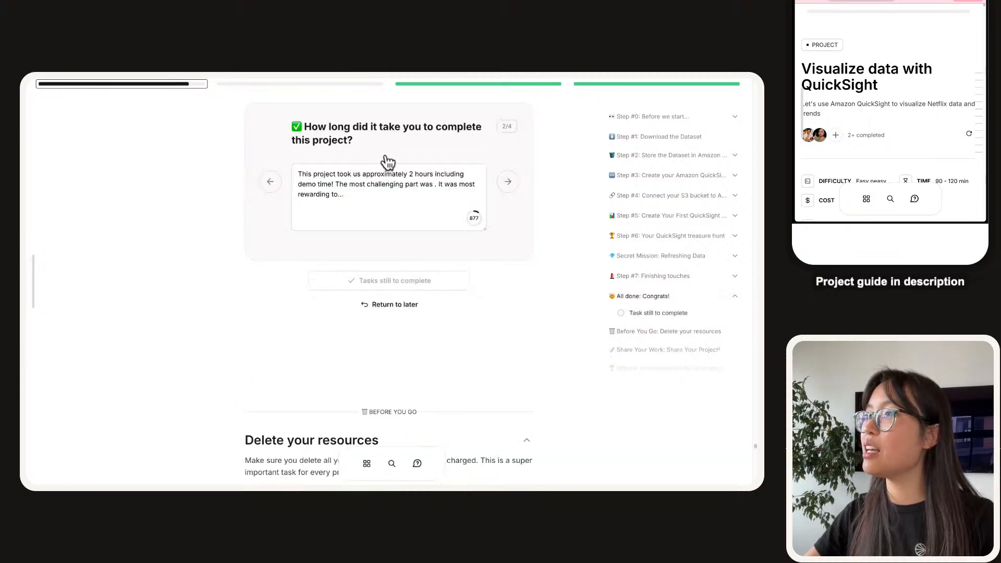
click(462, 271)
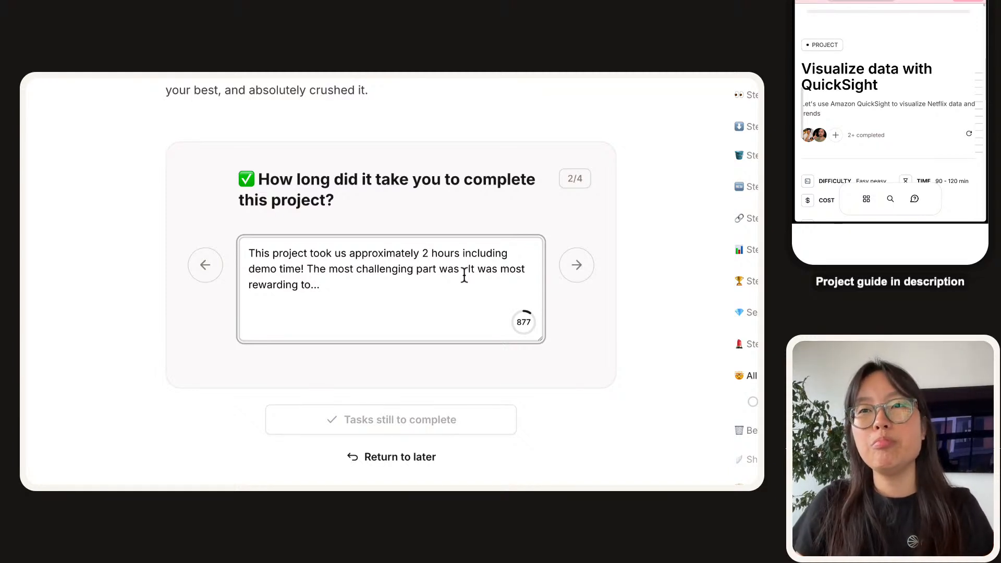
text(underrs)
key(BackSpace)
key(BackSpace)
text(standing hwo a m)
key(BackSpace)
key(BackSpace)
key(BackSpace)
key(BackSpace)
key(BackSpace)
key(BackSpace)
text(ow a manifest,. It was most rewarding to...)
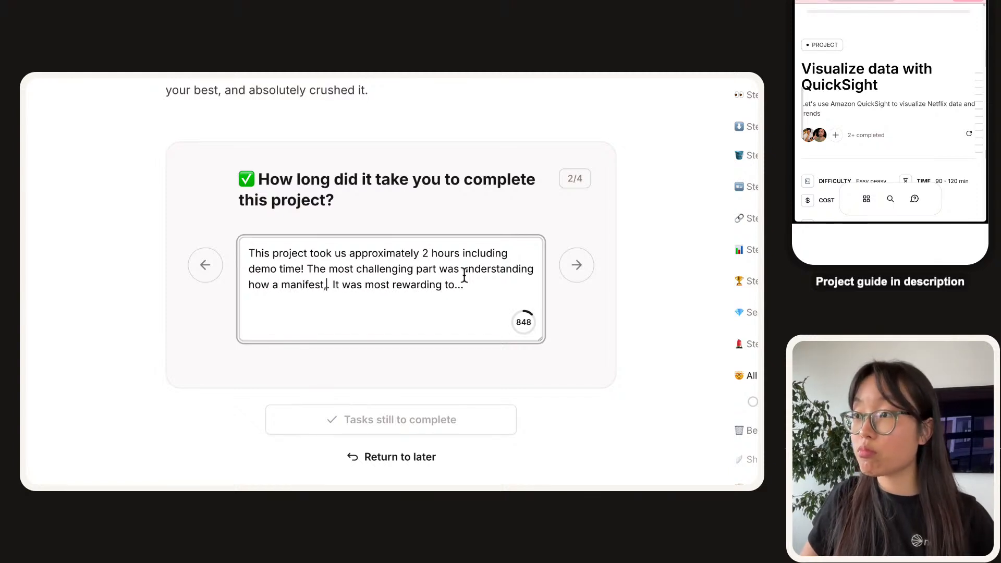
key(BackSpace)
text(.json file works.)
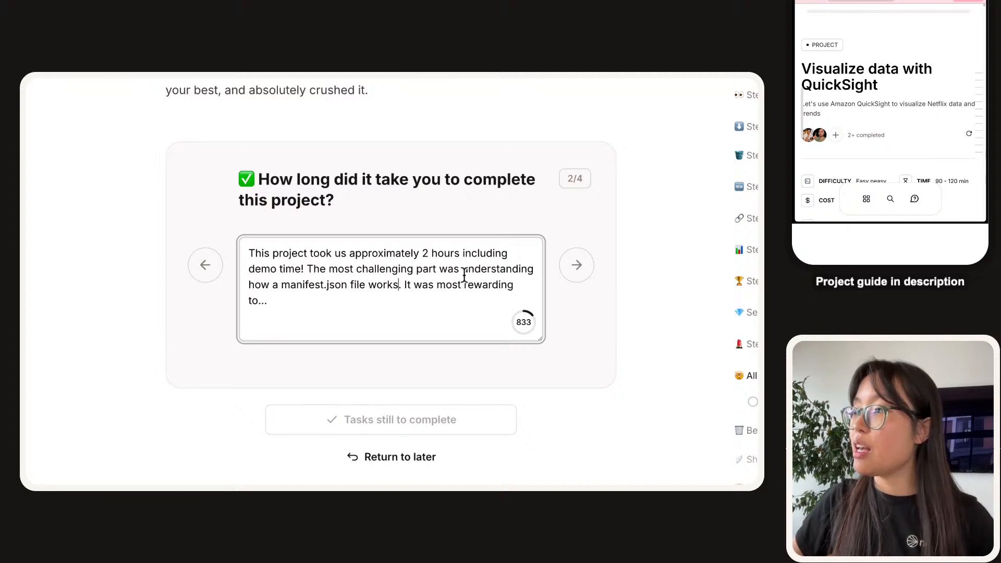
Give 'generating a PDF of our finished visualization' as most rewarding and submit.
click(453, 314)
key(BackSpace)
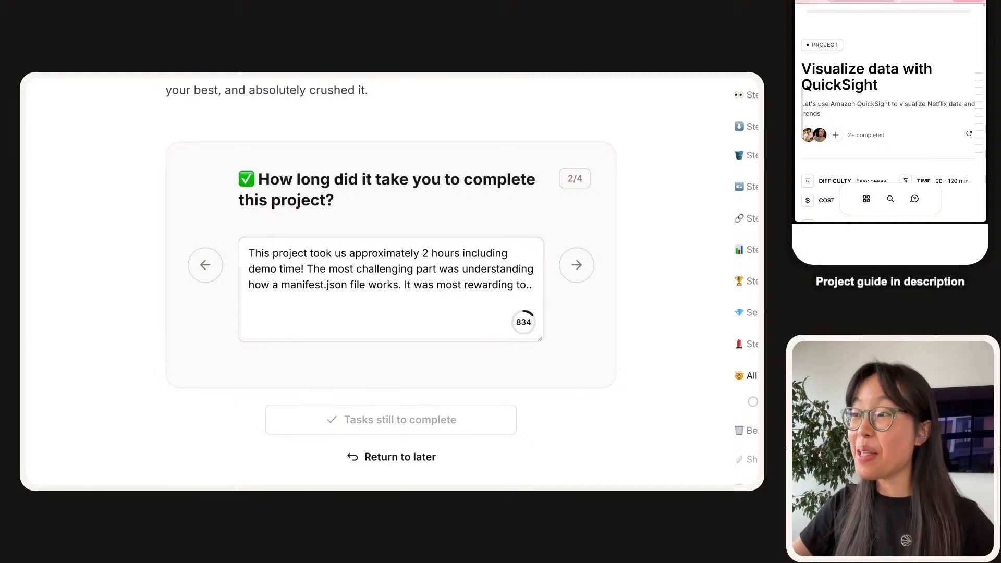
click(597, 293)
key(BackSpace)
key(BackSpace)
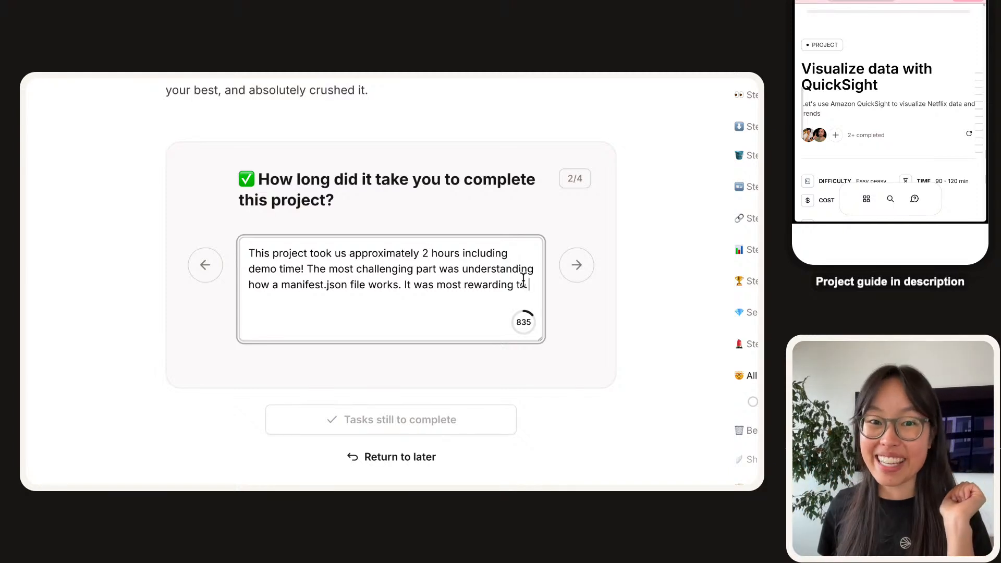
text(generating)
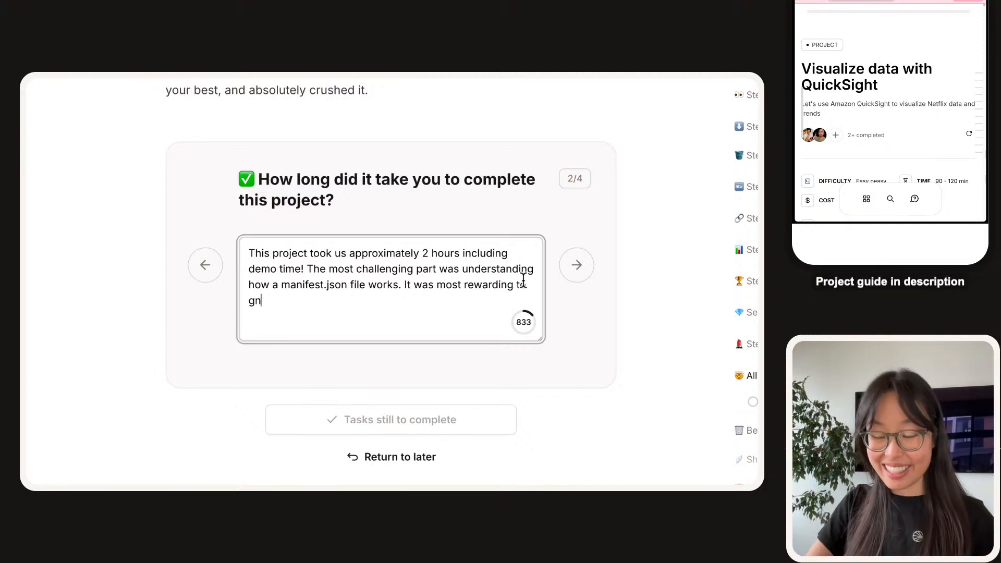
text( a P)
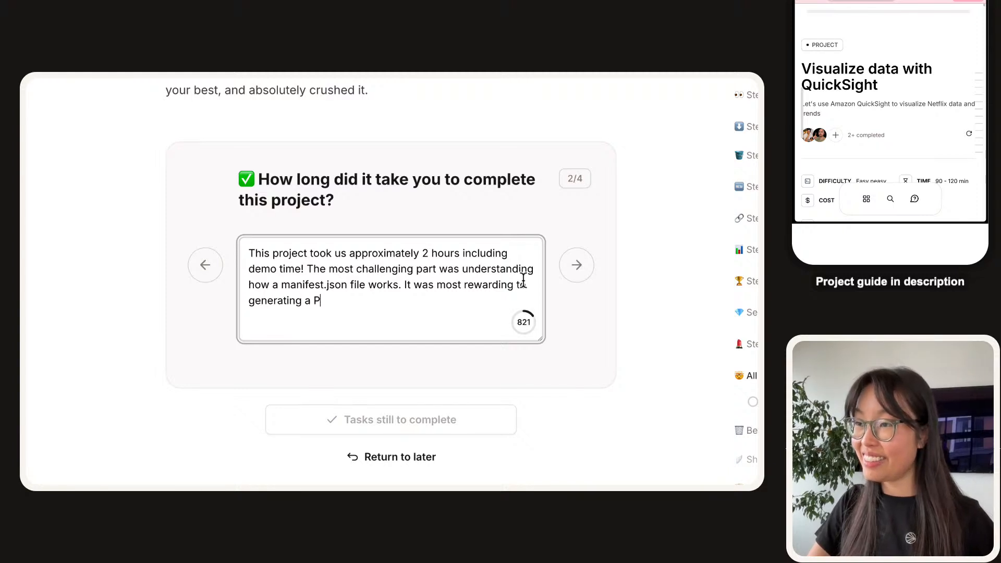
text(DF of our finis)
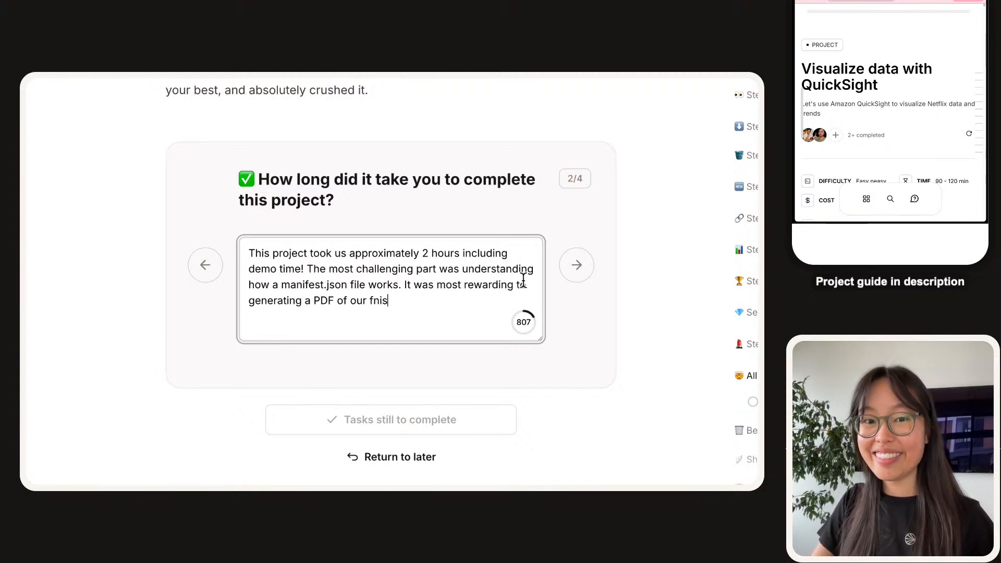
key(BackSpace)
key(BackSpace)
key(BackSpace)
text(inished visualization.)
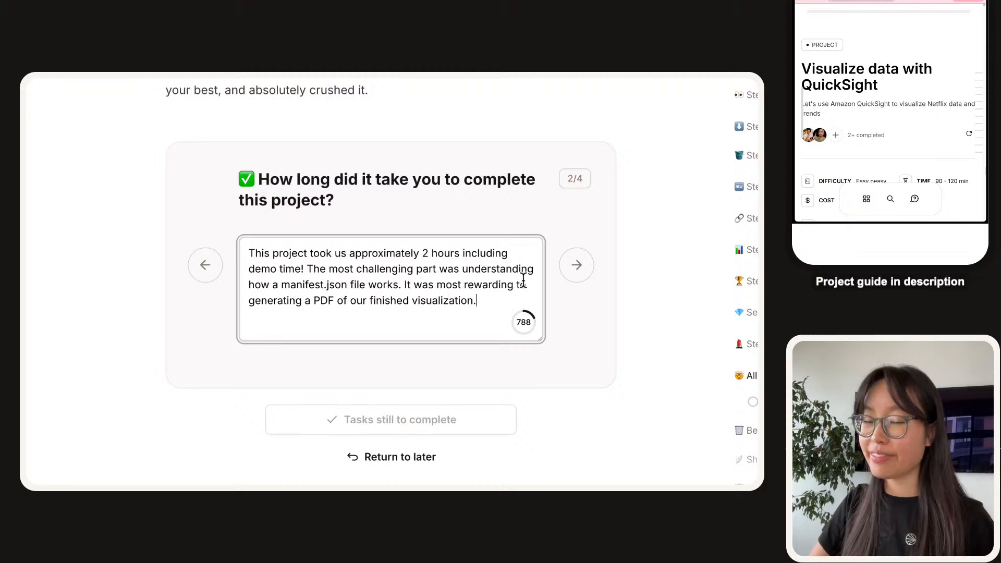
key(Return)
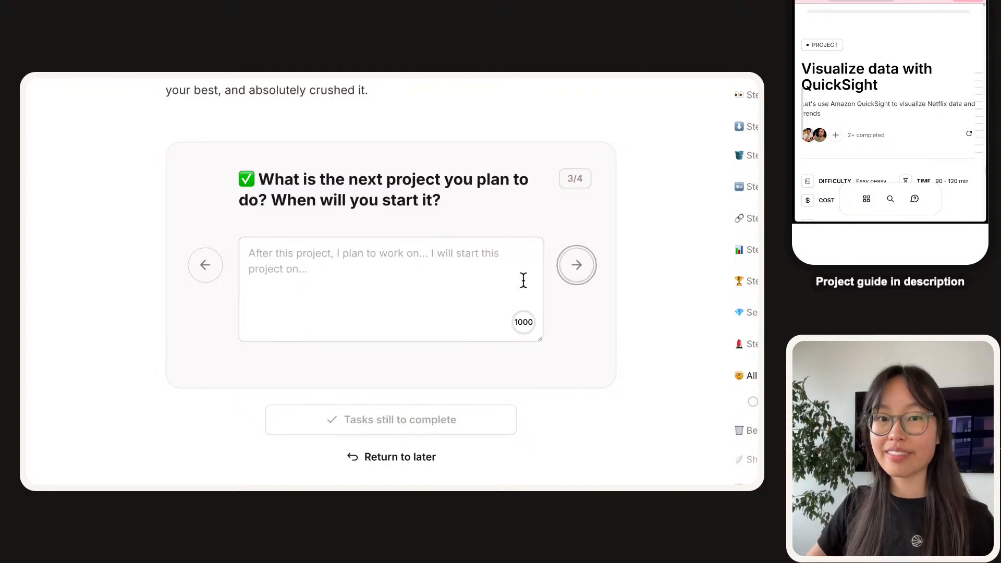
Edit the answer to 'we plan to work on day THREE of the AWS Beginners Challenge'.
click(425, 259)
key(alt+Left)
key(alt+Left)
key(alt+Left)
key(alt+Left)
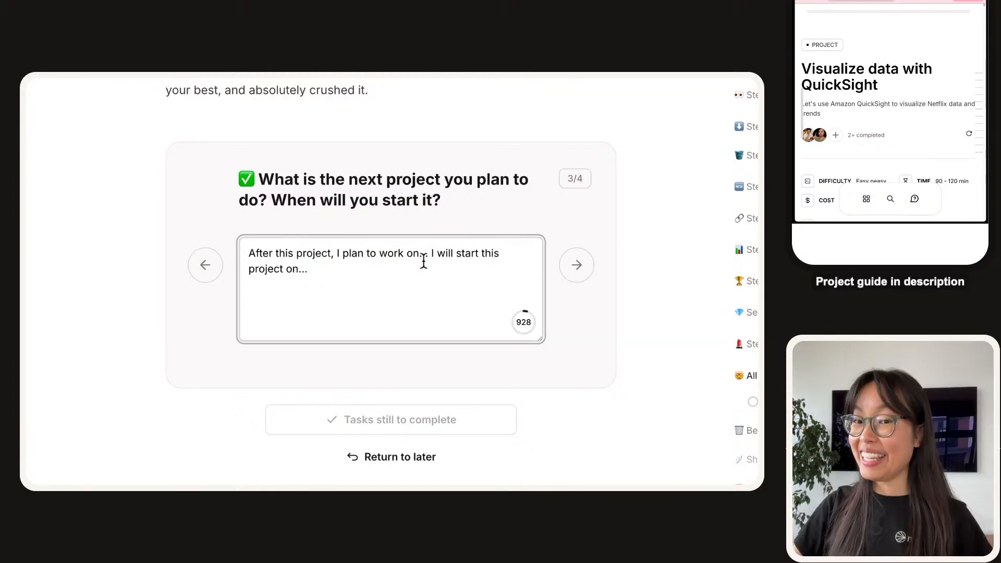
key(BackSpace)
key(BackSpace)
text(we)
key(alt+Right)
key(alt+Right)
key(alt+Right)
key(BackSpace)
key(BackSpace)
text(day THREE of the AWS Beginners Chaleng)
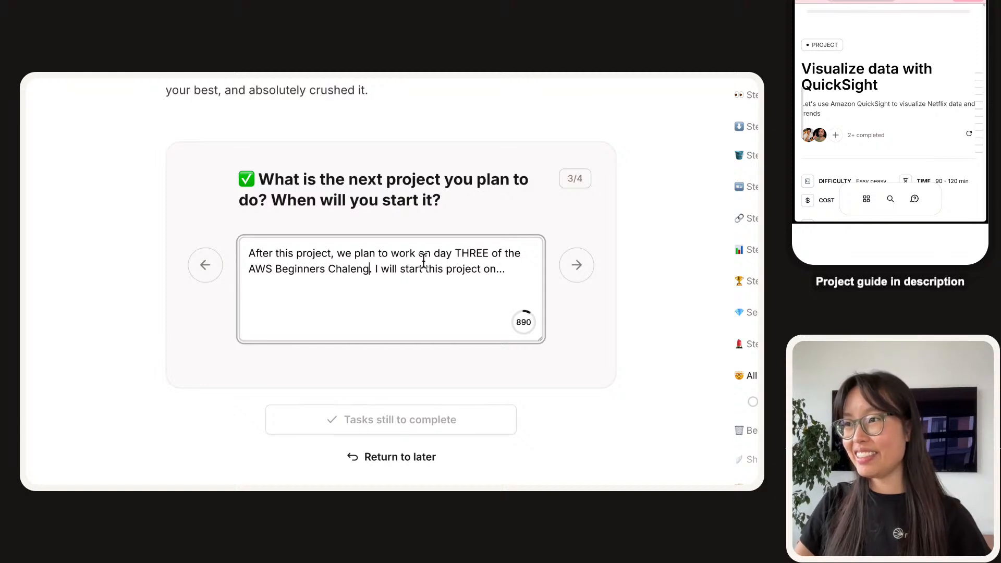
key(BackSpace)
key(BackSpace)
key(BackSpace)
text(lenge)
Finish the answer with 'We will start tomorrow :DDDDD' and advance to question 4.
key(BackSpace)
text(We)
key(End)
key(BackSpace)
key(BackSpace)
key(BackSpace)
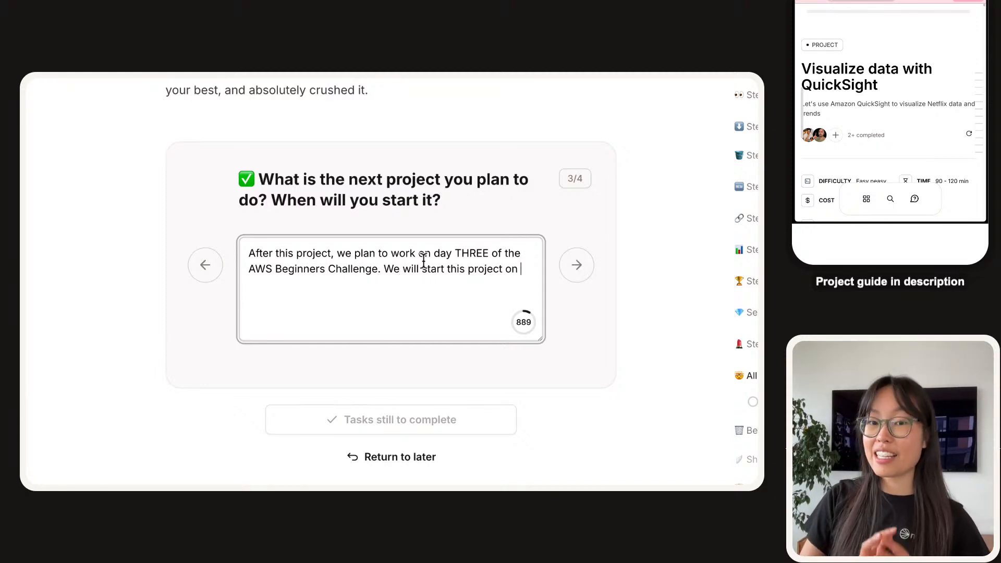
key(ctrl+shift+Left)
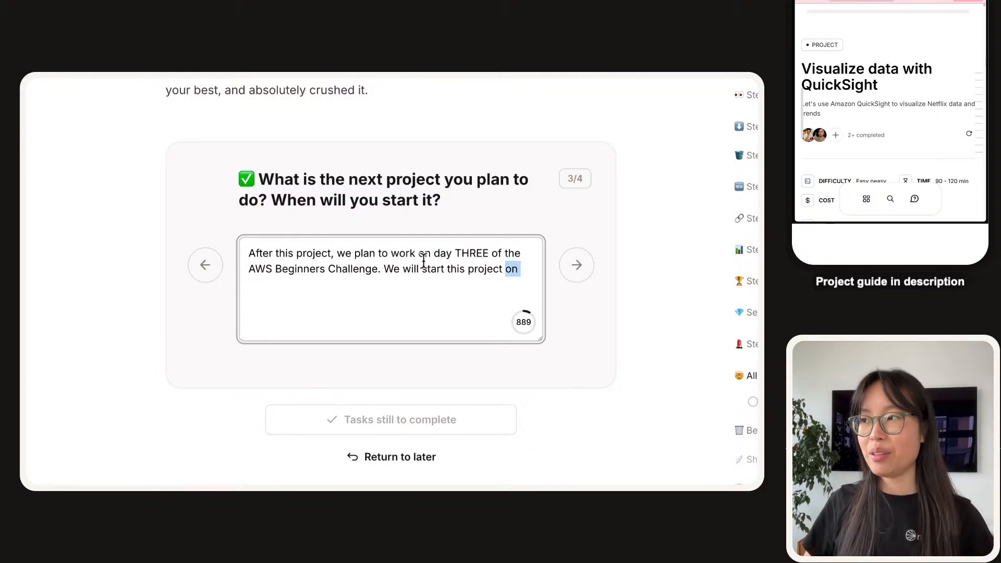
text(tomorrow :)))
key(BackSpace)
key(BackSpace)
text(DDDDD)
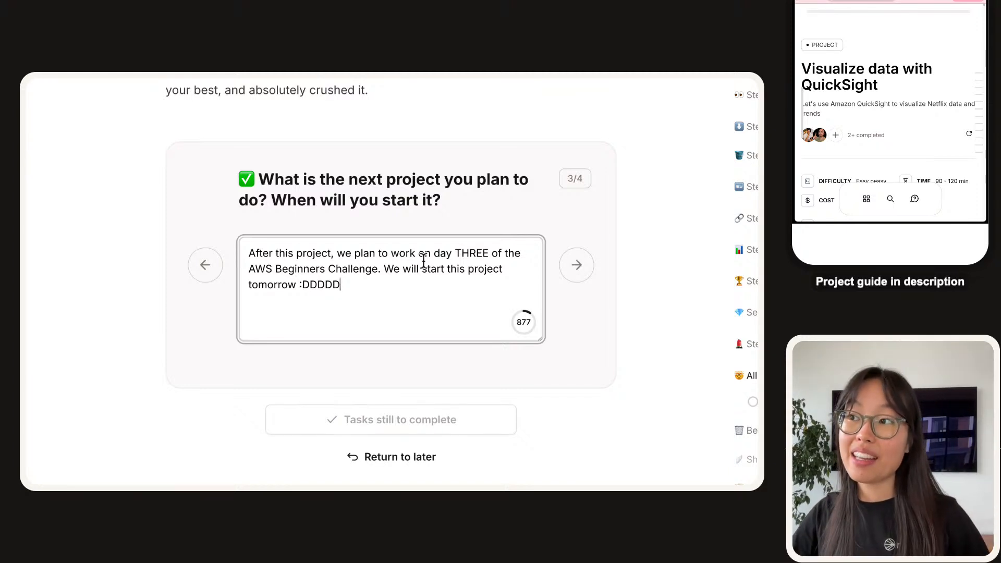
key(Tab)
key(Return)
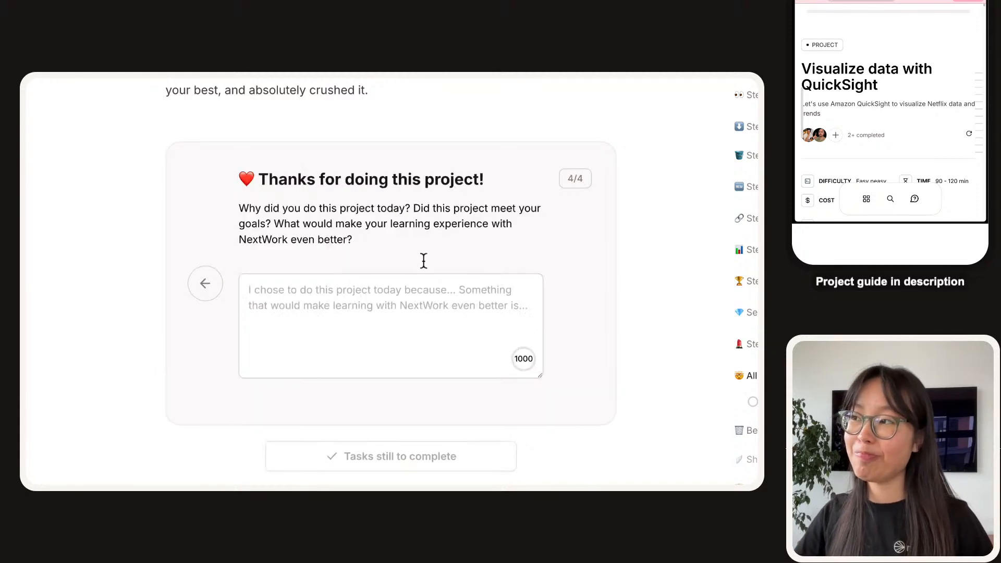
Start the feedback answer with 'We did this because we wanted to learn more about data visualization!'.
click(380, 312)
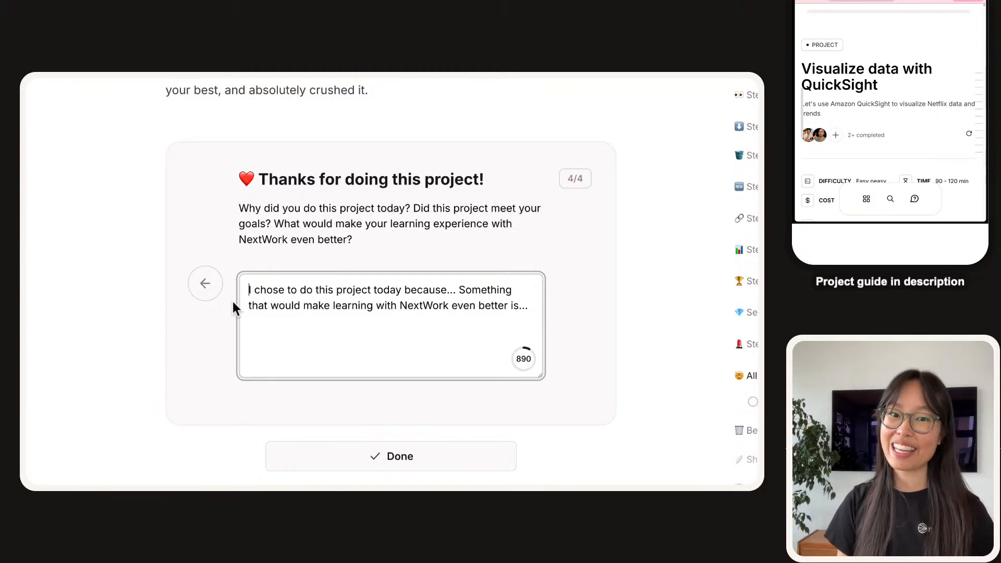
key(Delete)
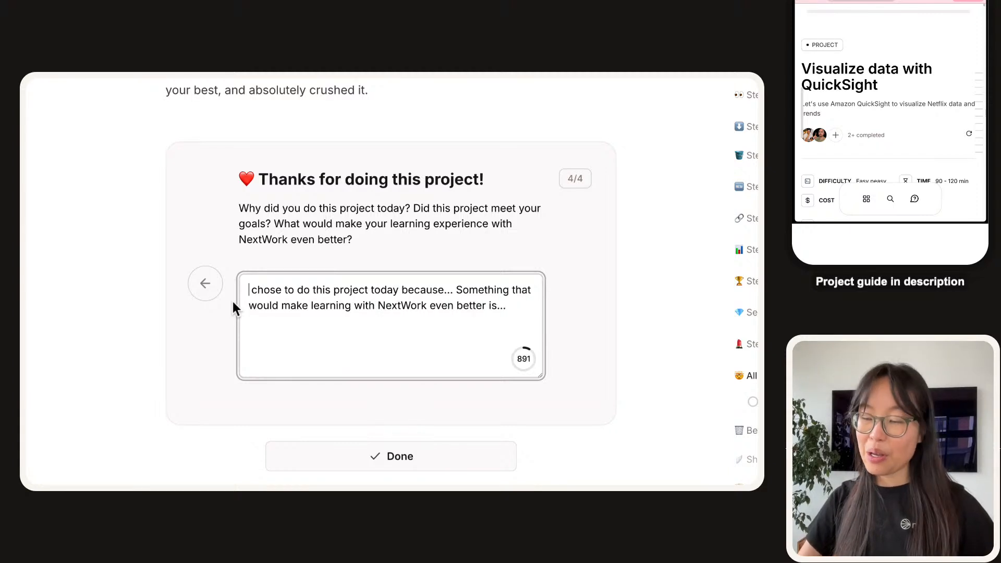
text(We)
key(alt+Right)
key(alt+Right)
key(alt+Right)
key(alt+Right)
key(alt+Right)
key(alt+Right)
key(alt+Right)
key(alt+Right)
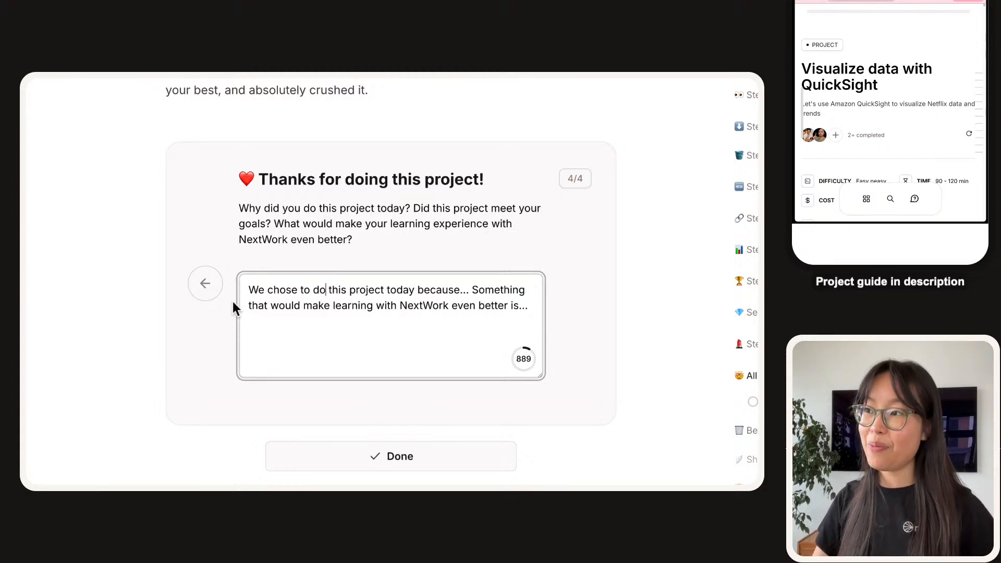
key(BackSpace)
key(BackSpace)
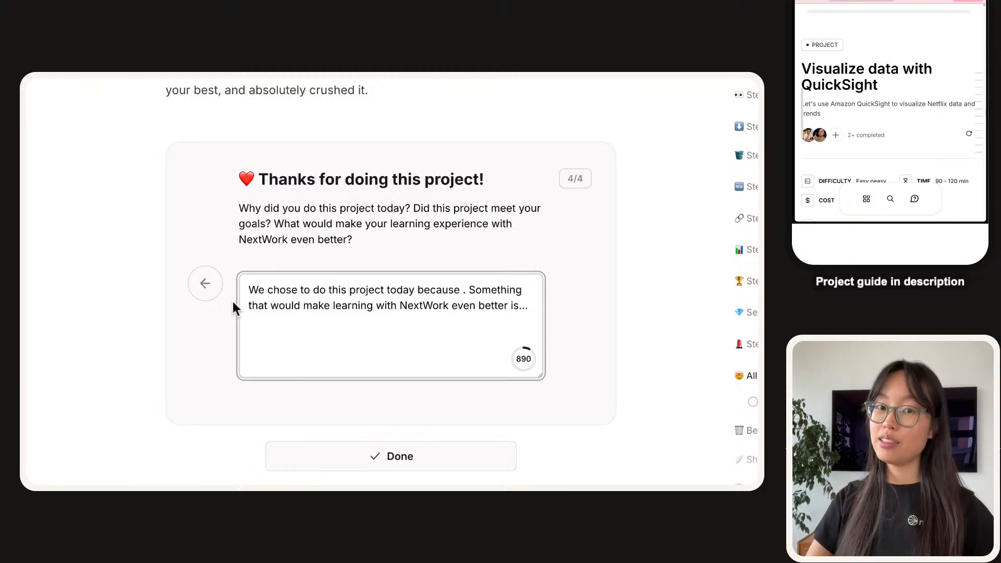
text(we a)
key(BackSpace)
text(wanted to l)
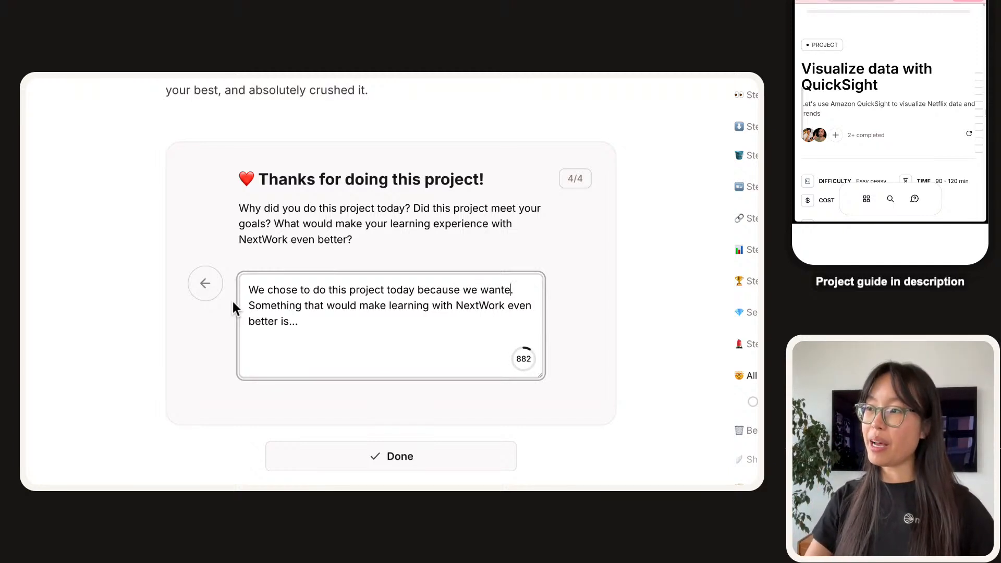
text(earn more about dat)
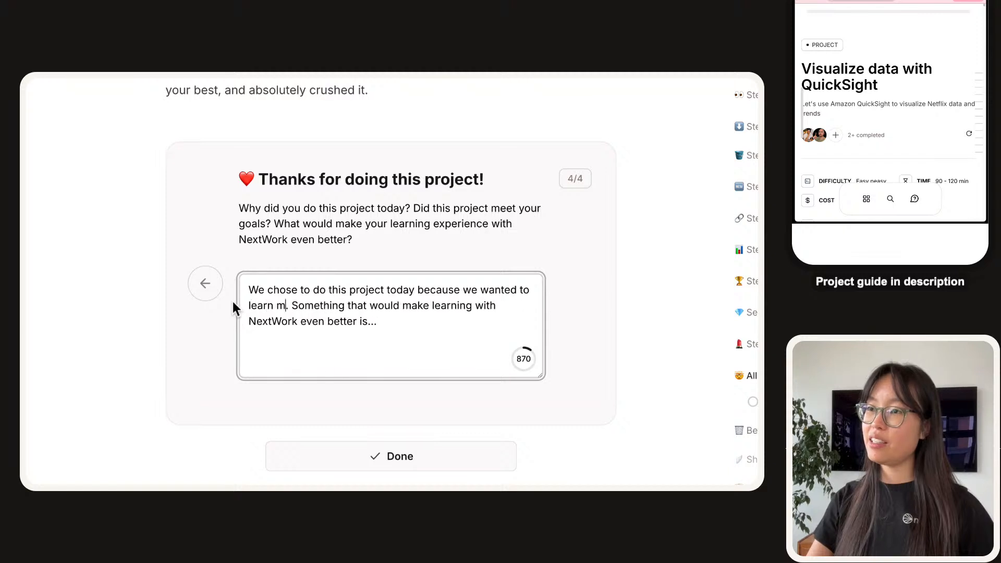
text(a visualization!)
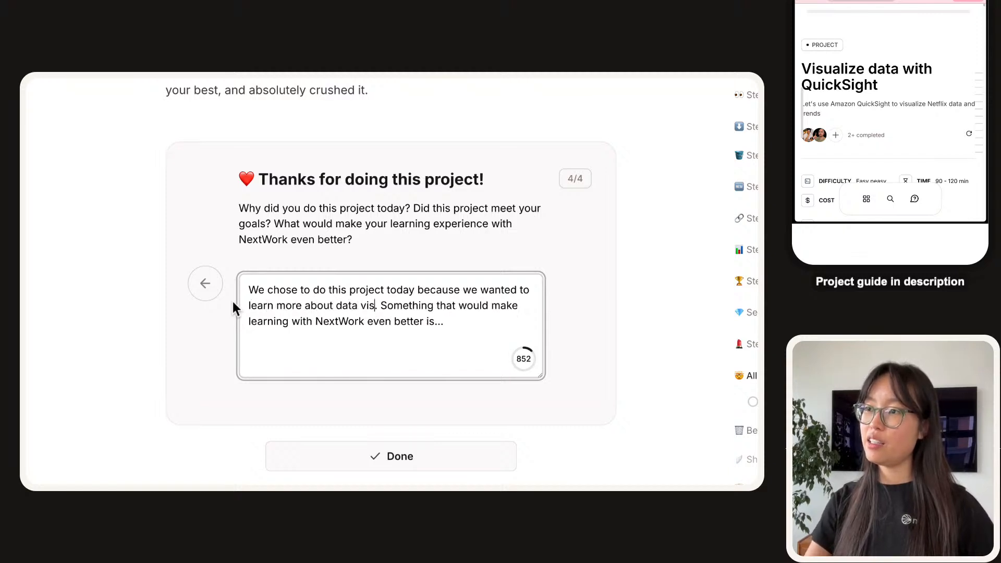
key(Delete)
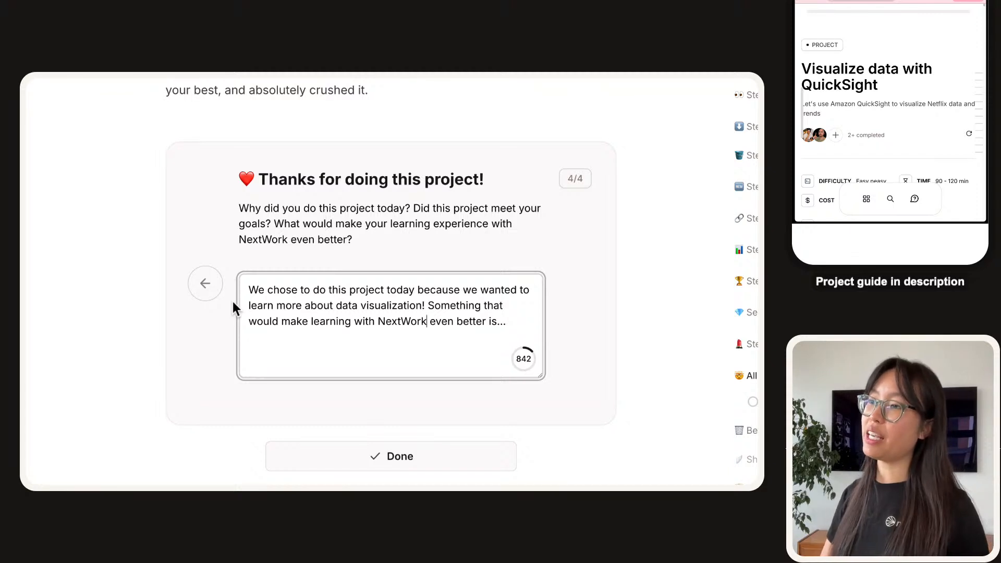
Add 'more opportunities to practise logical reasoning and really understanding code used in projects' and submit.
key(BackSpace)
key(BackSpace)
key(BackSpace)
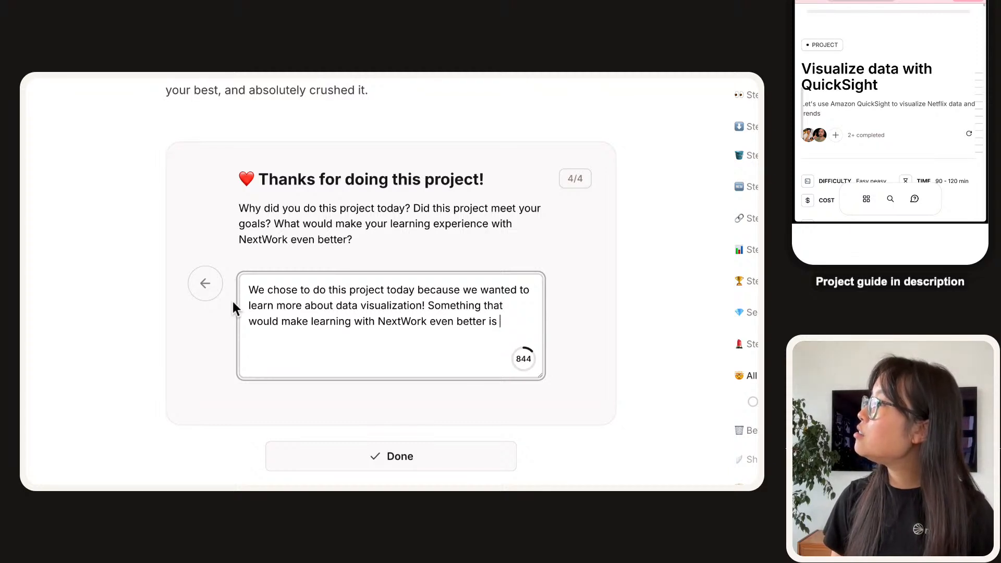
text(having)
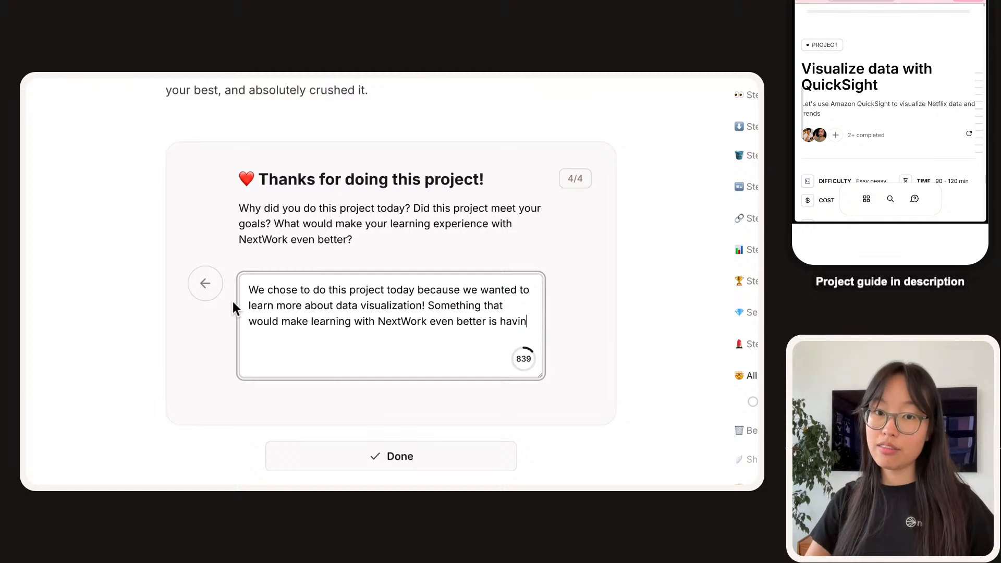
key(BackSpace)
key(BackSpace)
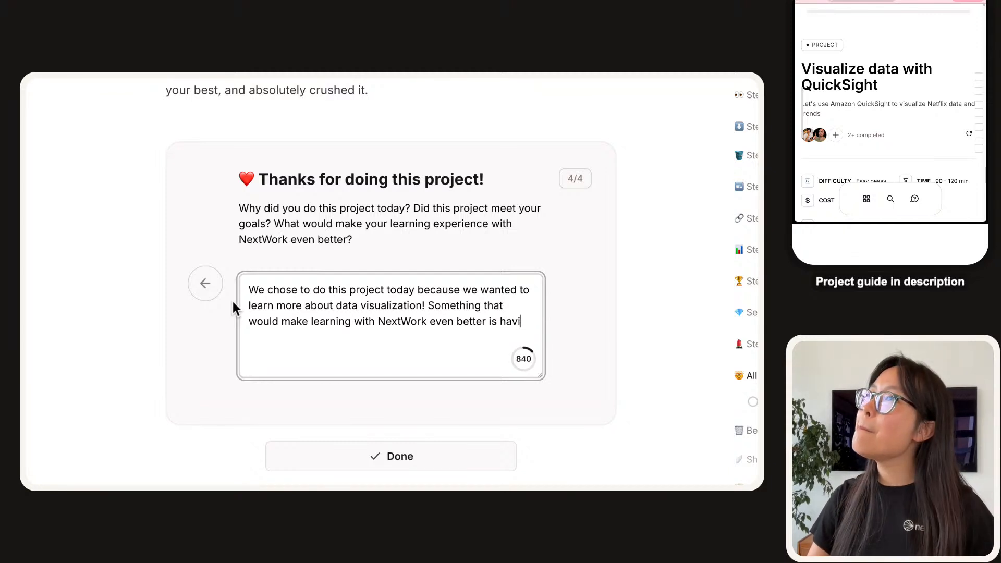
text(ng more col)
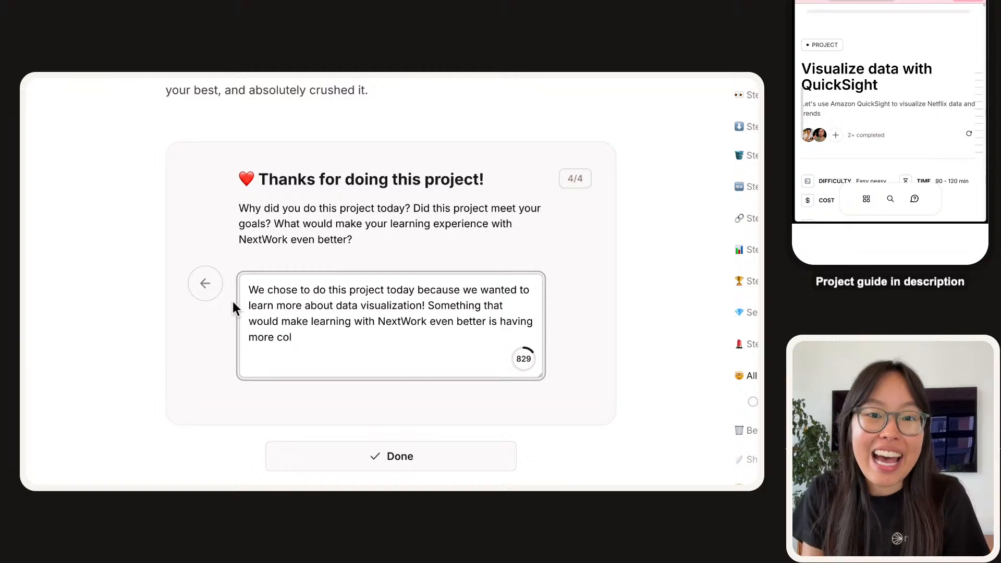
key(BackSpace)
key(BackSpace)
key(BackSpace)
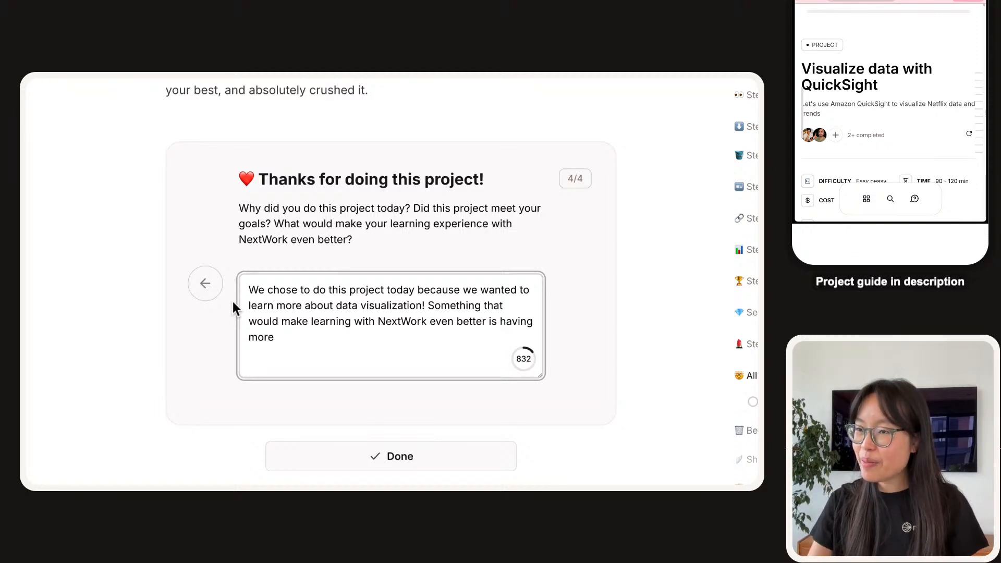
text(opportuniti)
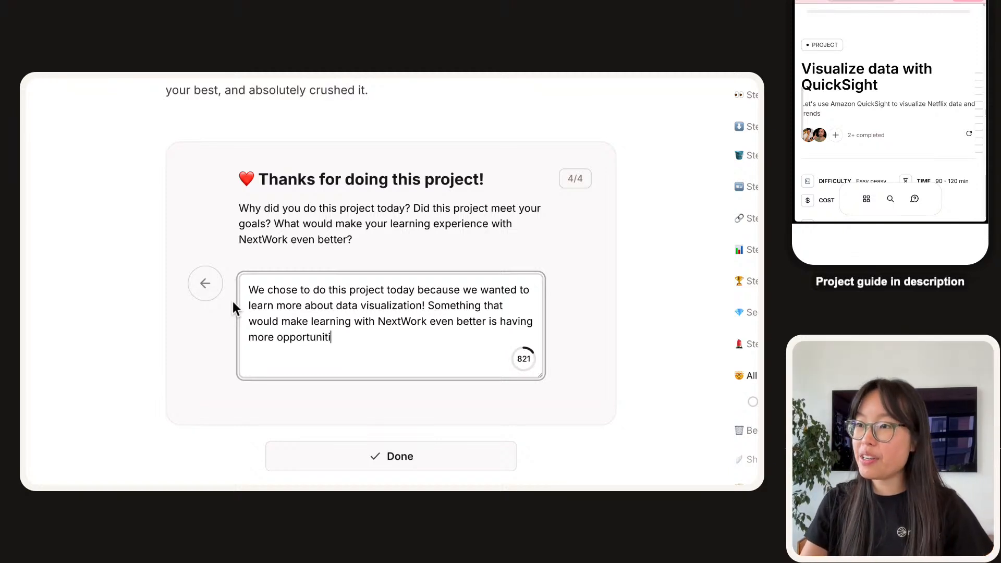
text(es to practise you)
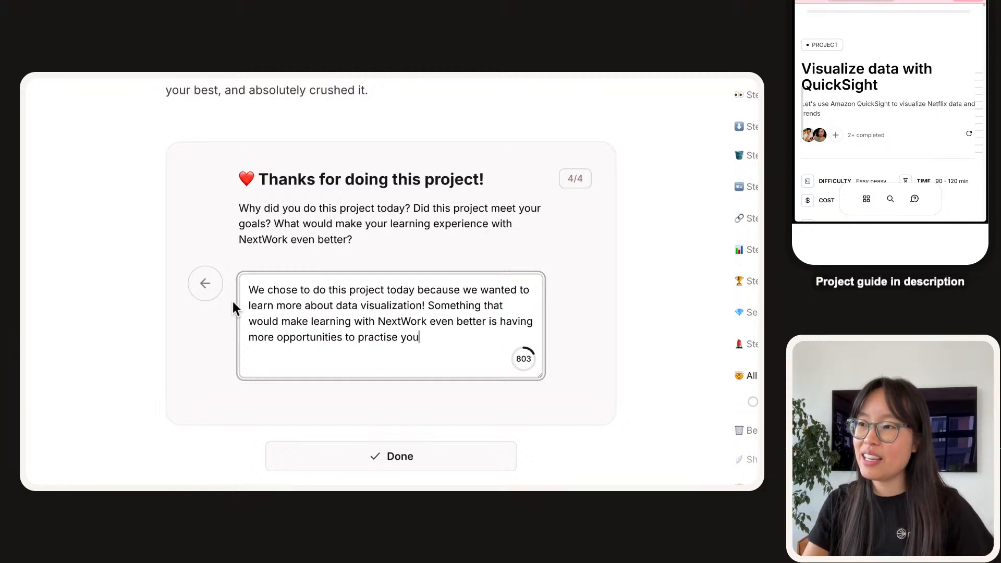
text(r logical rea)
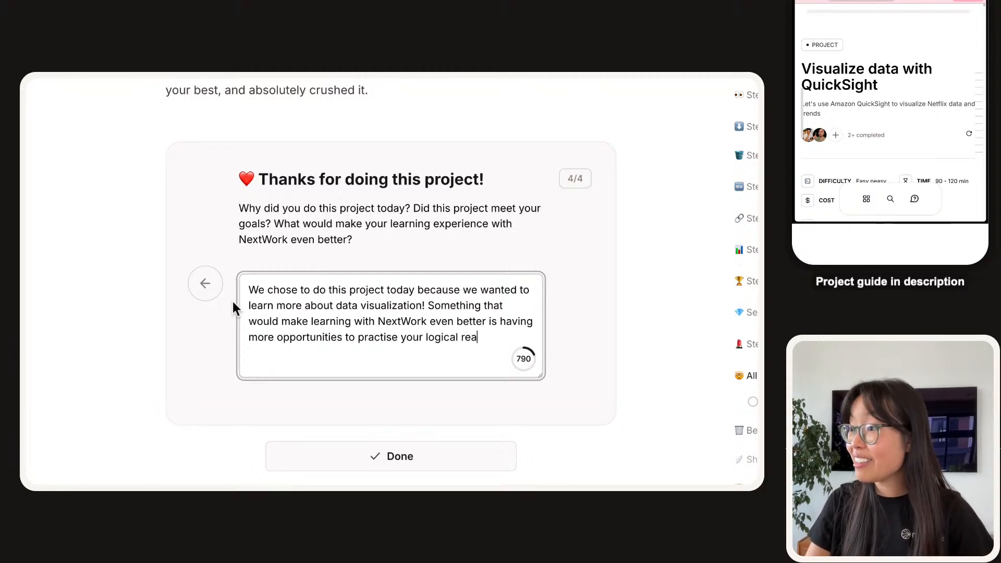
text(soning and und)
key(BackSpace)
key(BackSpace)
key(BackSpace)
key(BackSpace)
text(rea)
key(BackSpace)
key(BackSpace)
key(BackSpace)
text(really und)
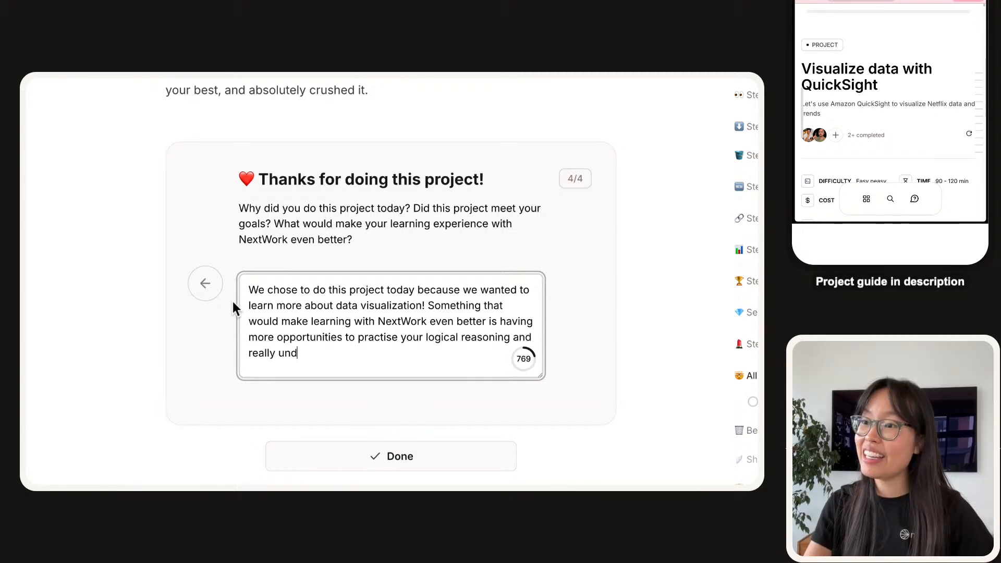
text(erstanding code)
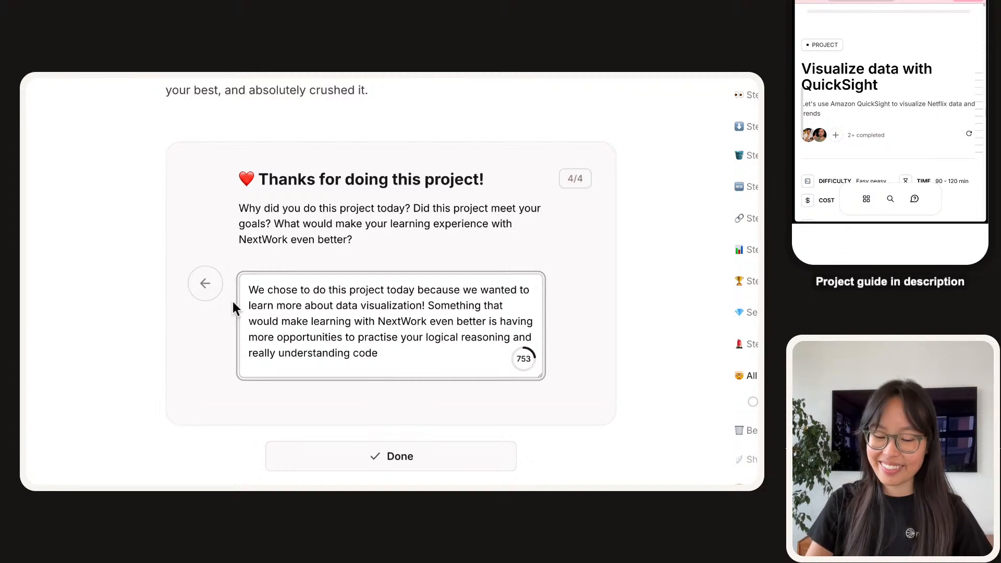
text(used in projects.)
key(Tab)
key(Return)
Scroll the guide down to the Delete your resources section, then back up slightly.
scroll(244, 168, down, 2)
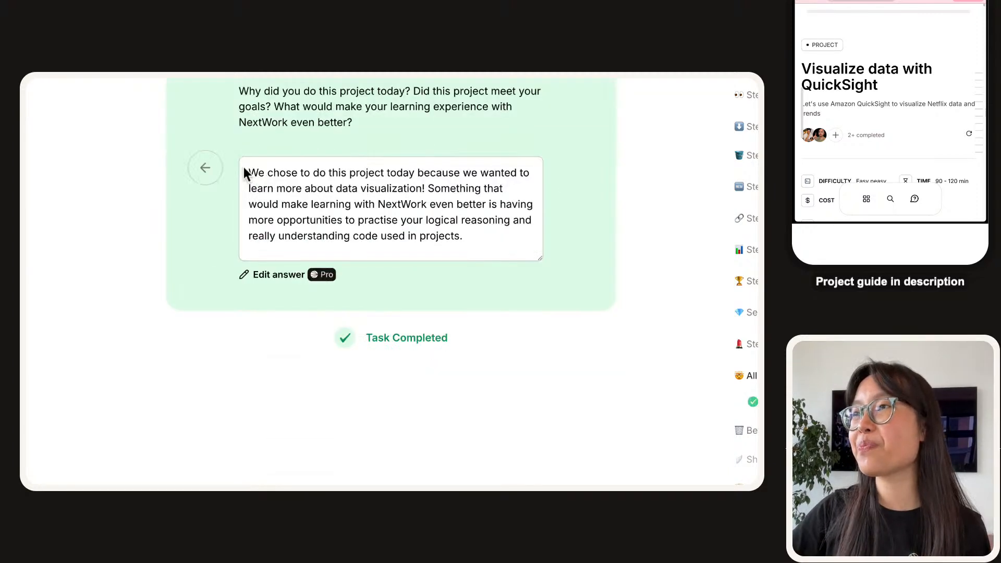
scroll(161, 179, down, 8)
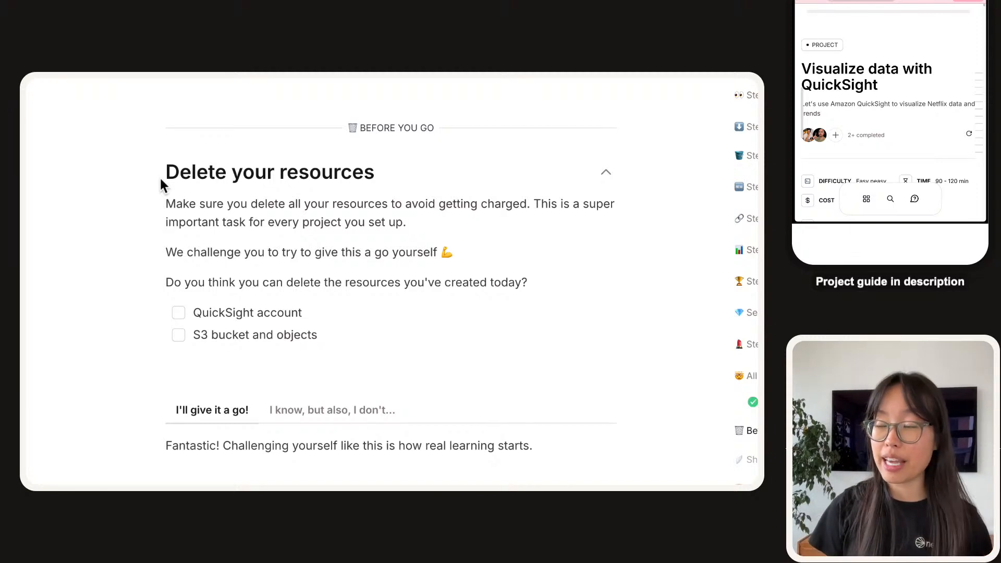
scroll(188, 323, down, 2)
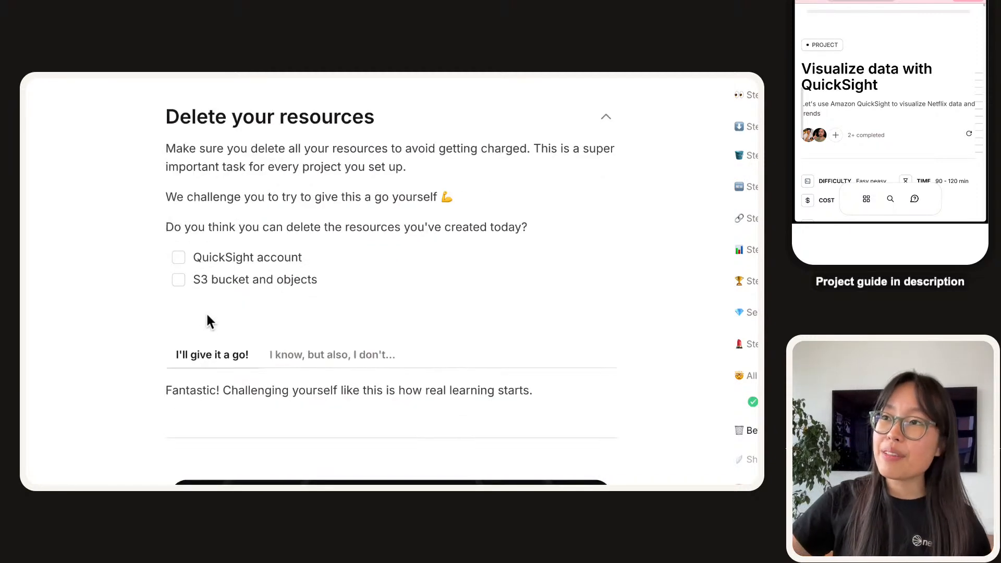
scroll(278, 401, down, 4)
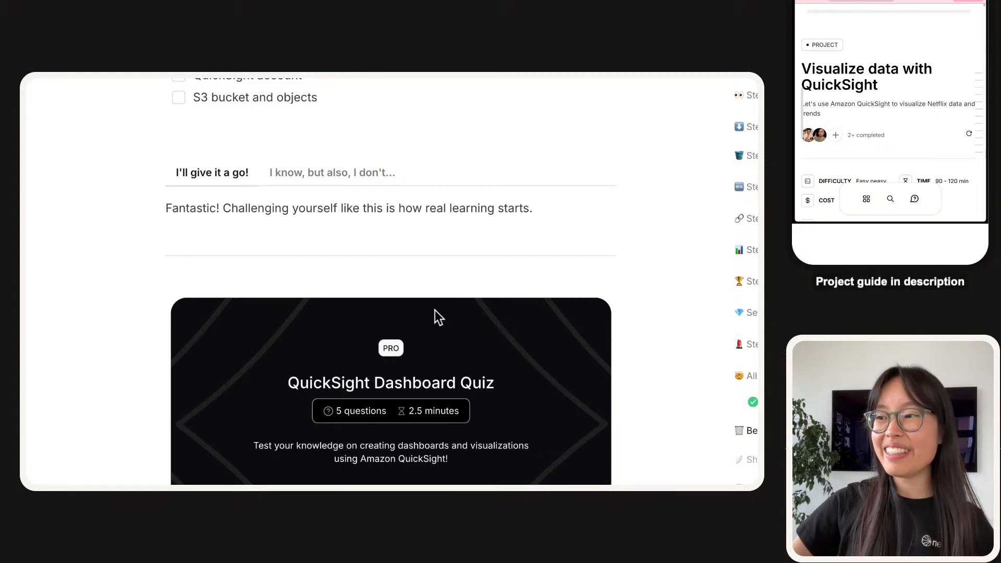
scroll(435, 310, up, 3)
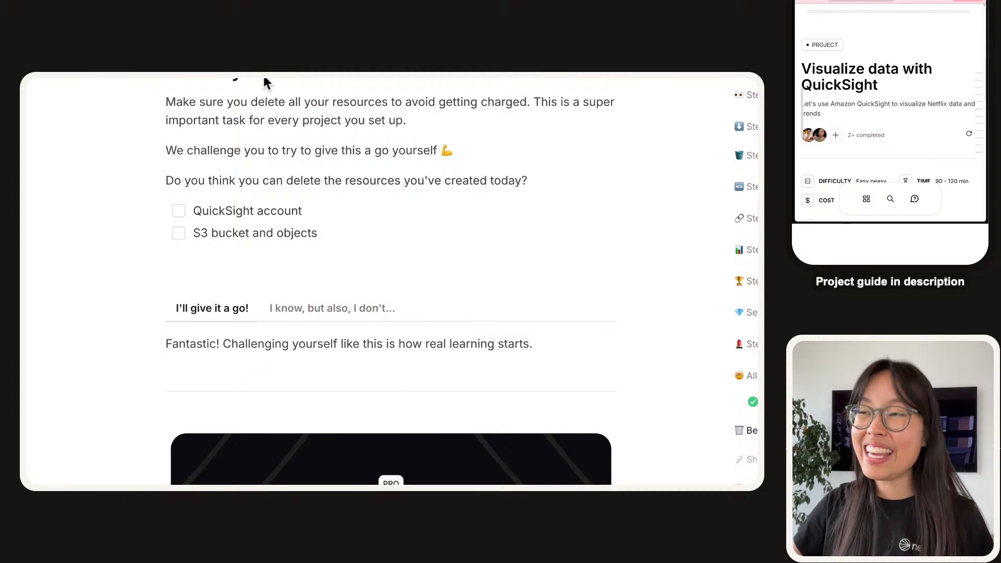
Close the NextWork lesson tab and jump to the guide's Delete your resources step.
mouse_move(263, 89)
key(super+w)
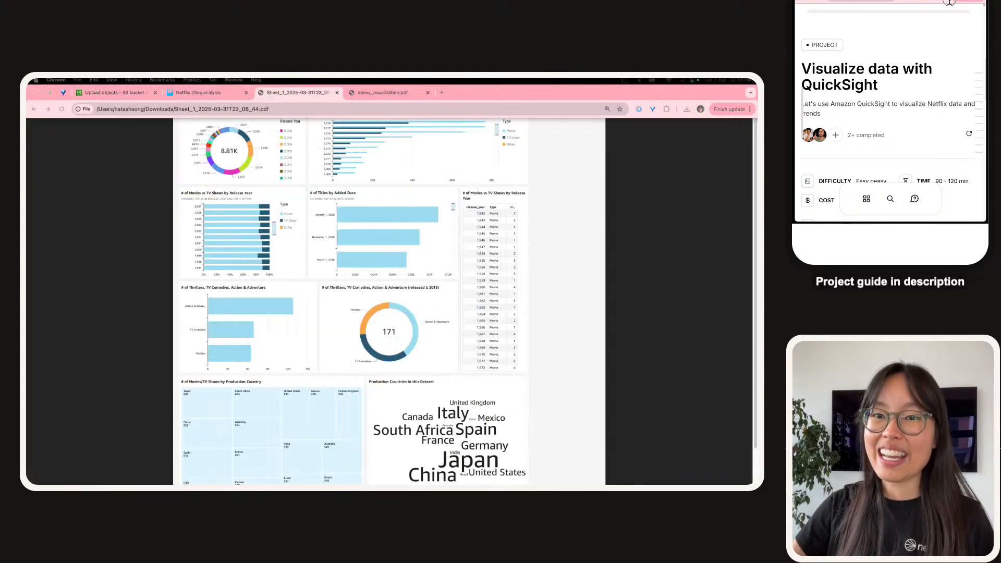
mouse_move(974, 140)
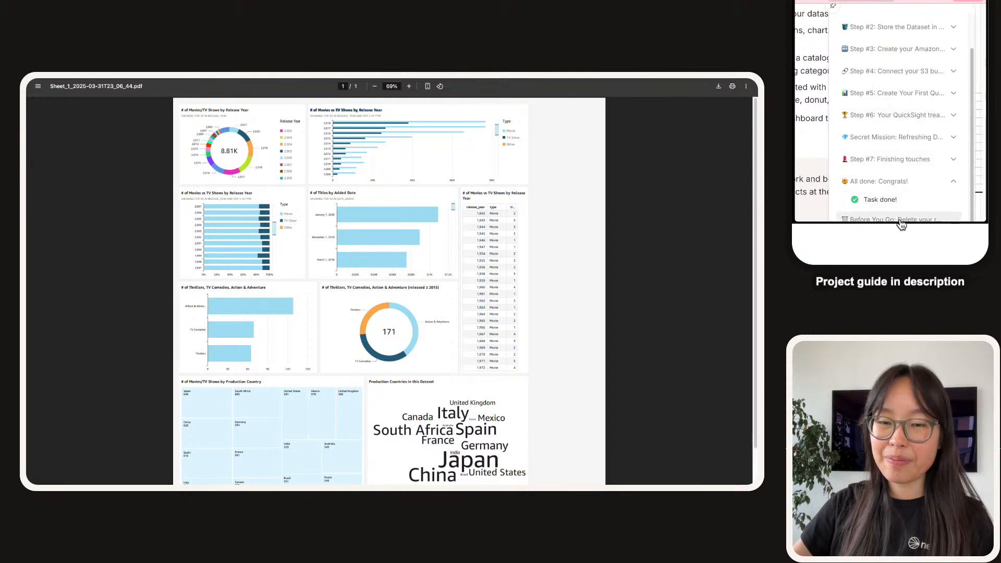
click(901, 220)
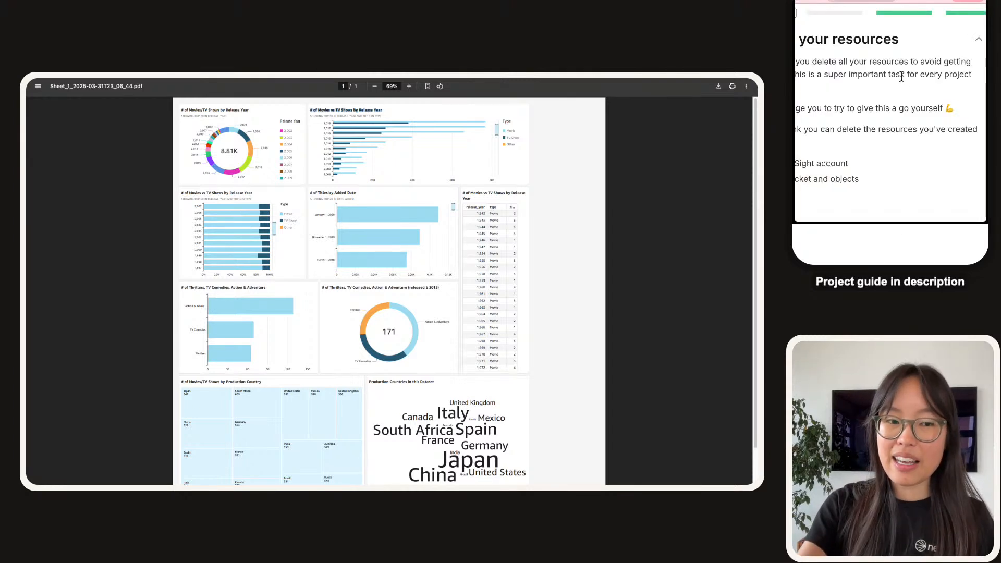
scroll(902, 77, down, 3)
scroll(902, 76, down, 3)
Show the step-by-step deletion instructions, then return to the Netflix titles analysis dashboard.
click(891, 56)
scroll(895, 66, down, 3)
scroll(899, 87, up, 2)
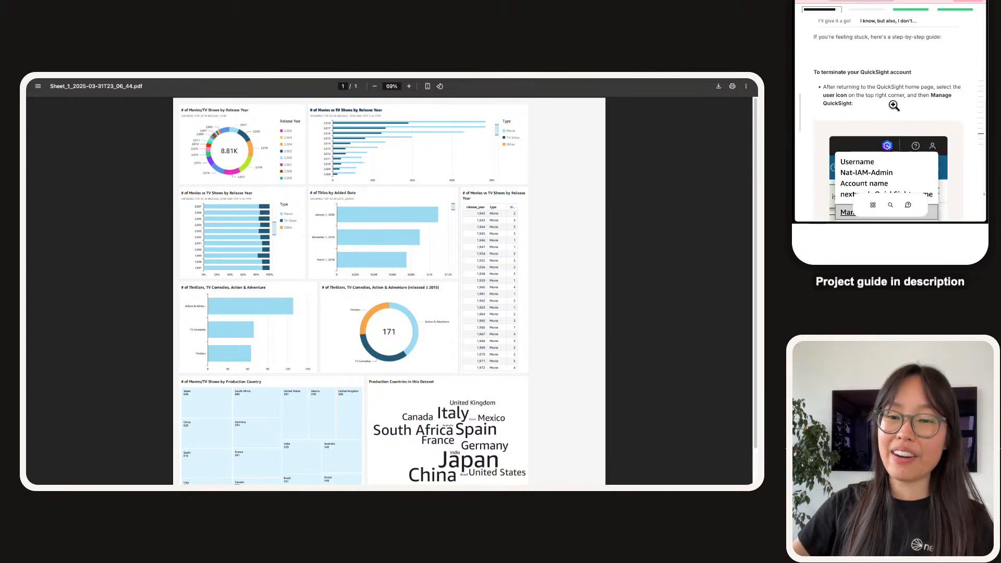
scroll(903, 61, down, 2)
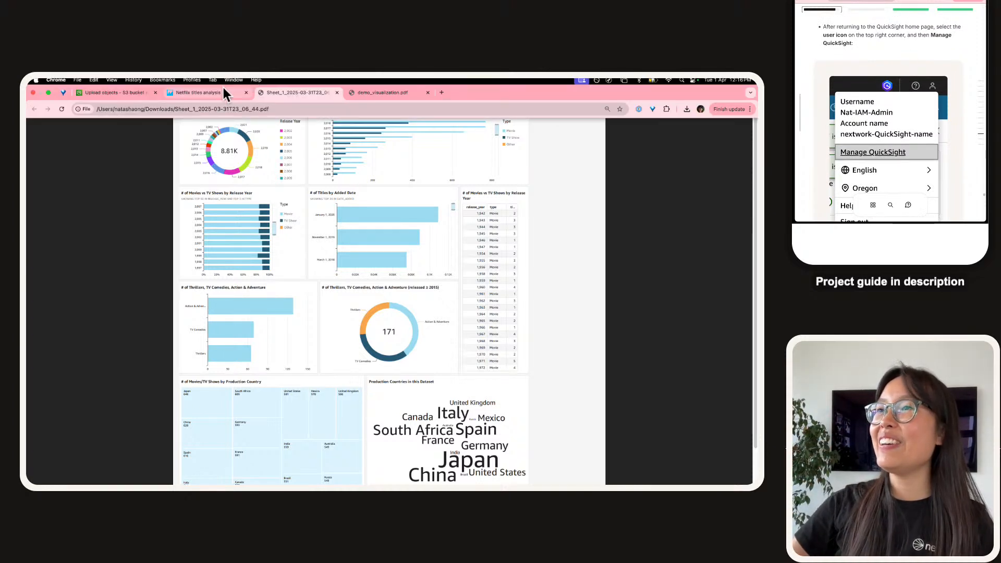
click(223, 93)
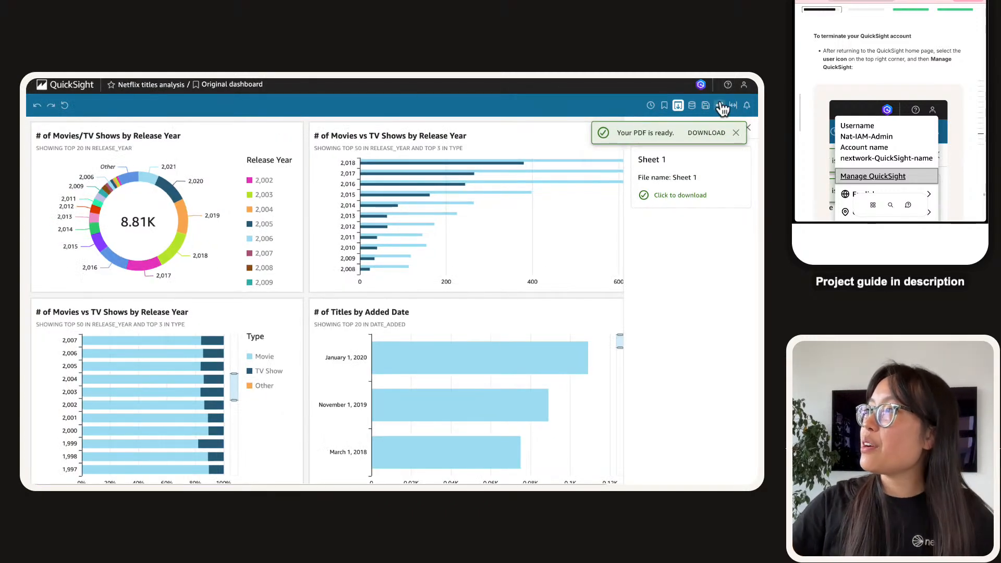
Go through the user menu's Manage QuickSight to the Account settings page.
click(744, 85)
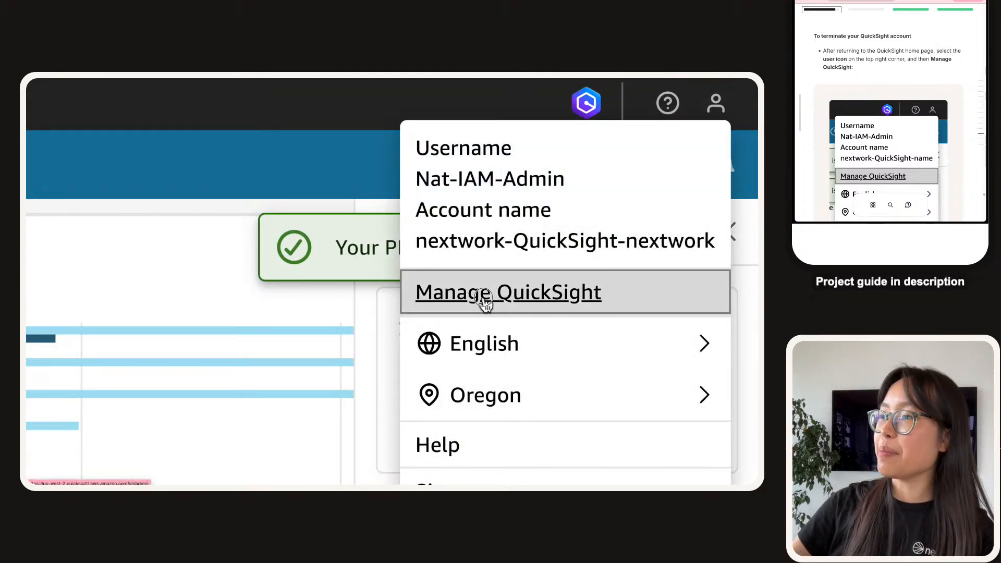
click(484, 301)
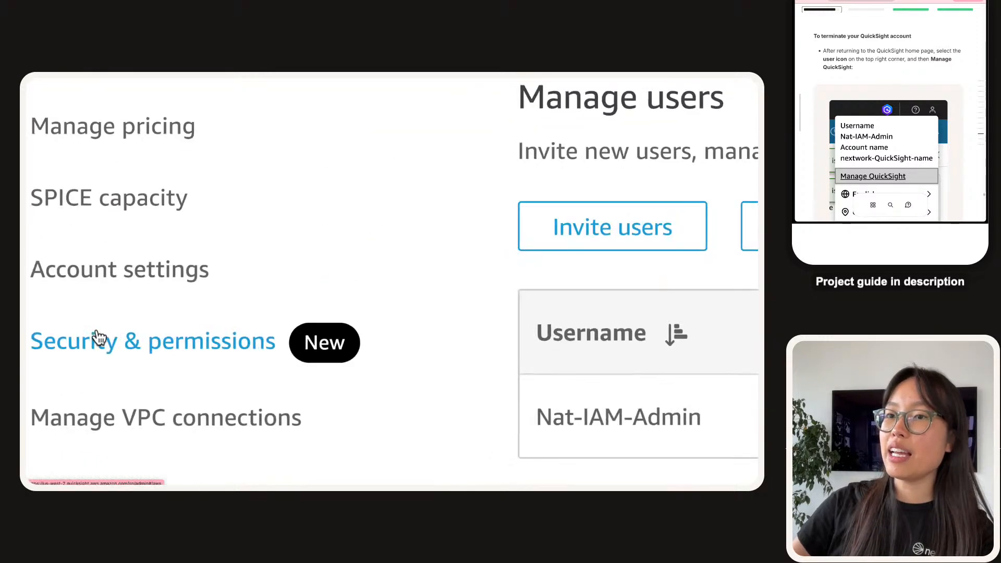
click(140, 280)
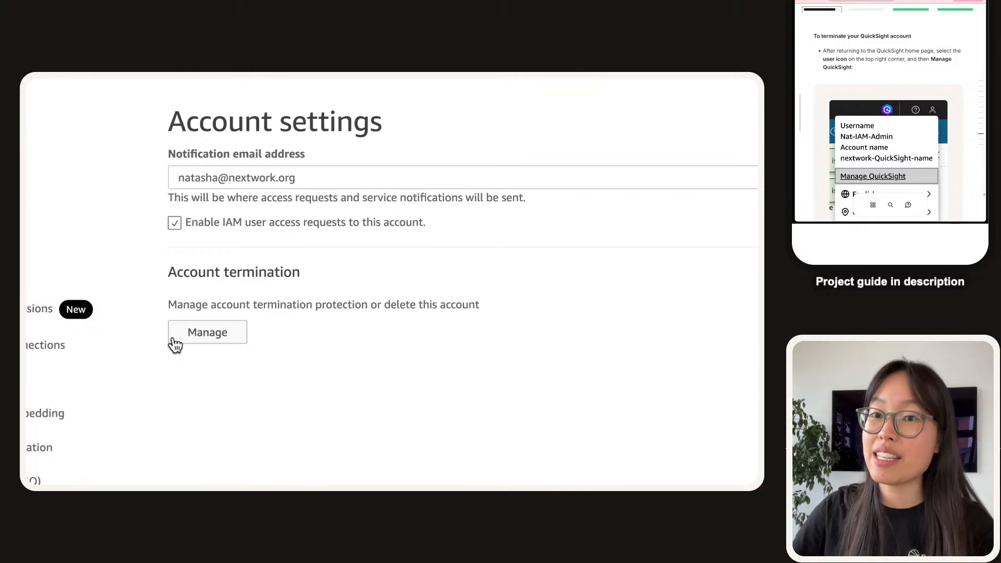
Turn off account termination protection, enter 'confirm', and delete the QuickSight account.
click(174, 339)
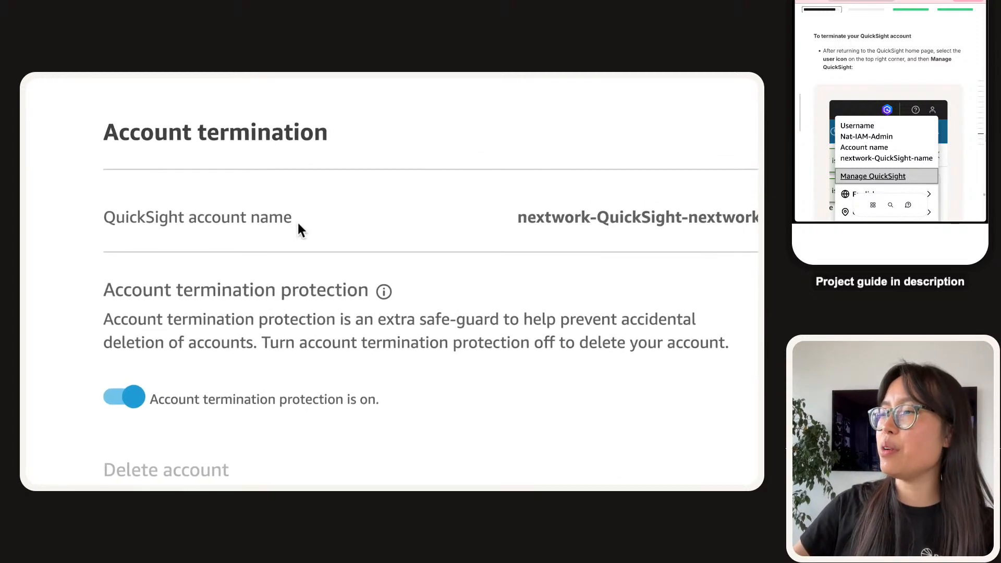
click(122, 397)
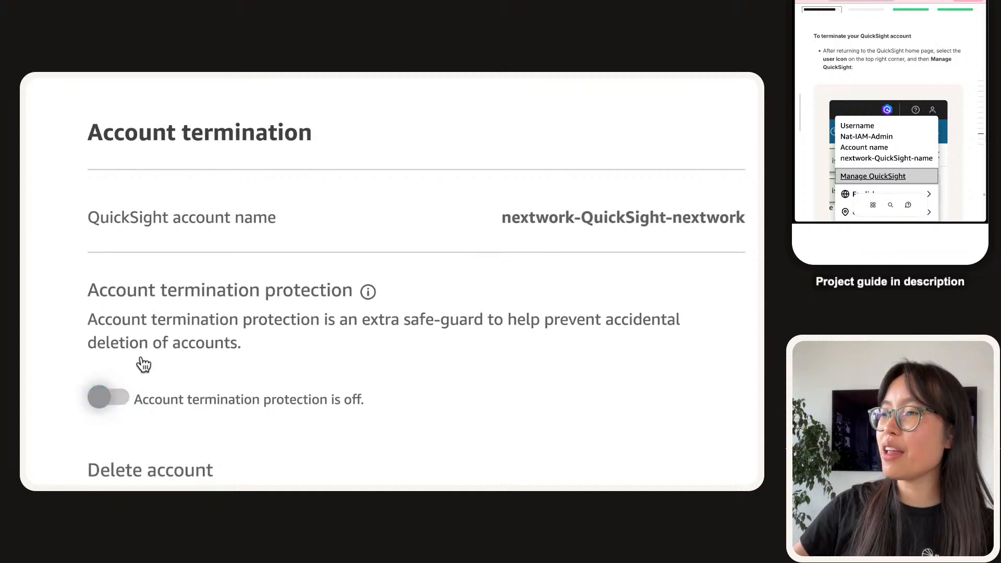
scroll(289, 351, down, 4)
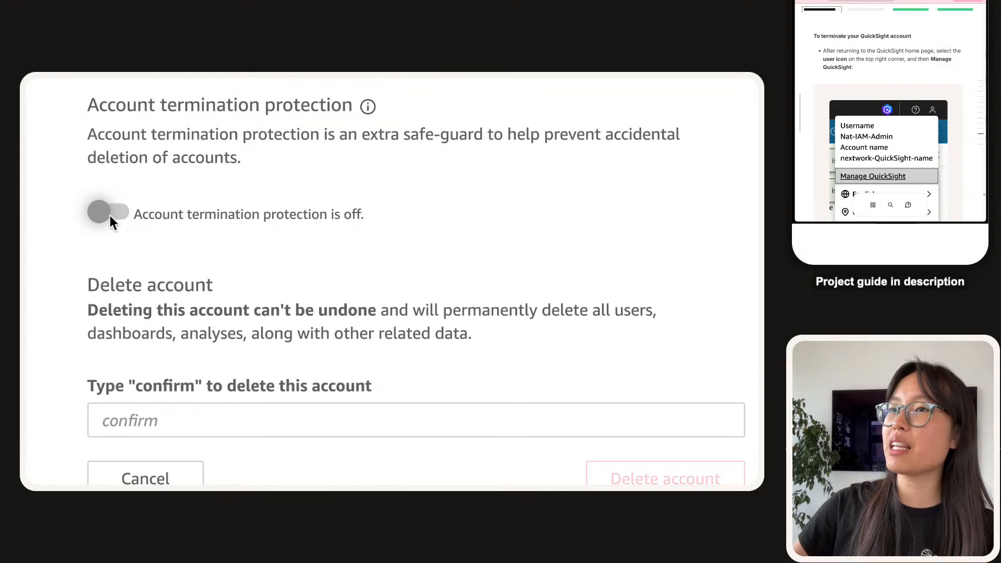
scroll(130, 255, down, 1)
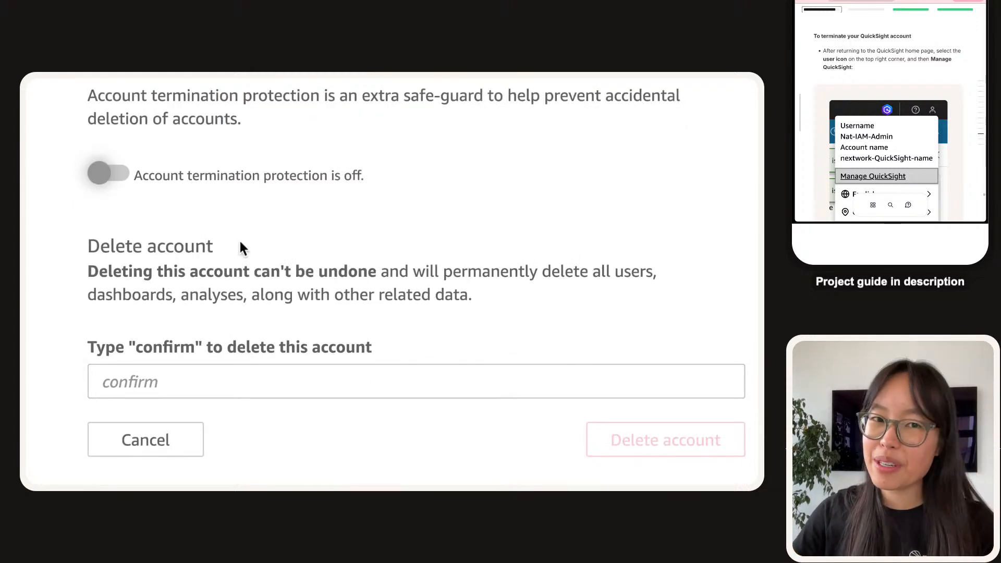
scroll(266, 292, down, 1)
click(295, 333)
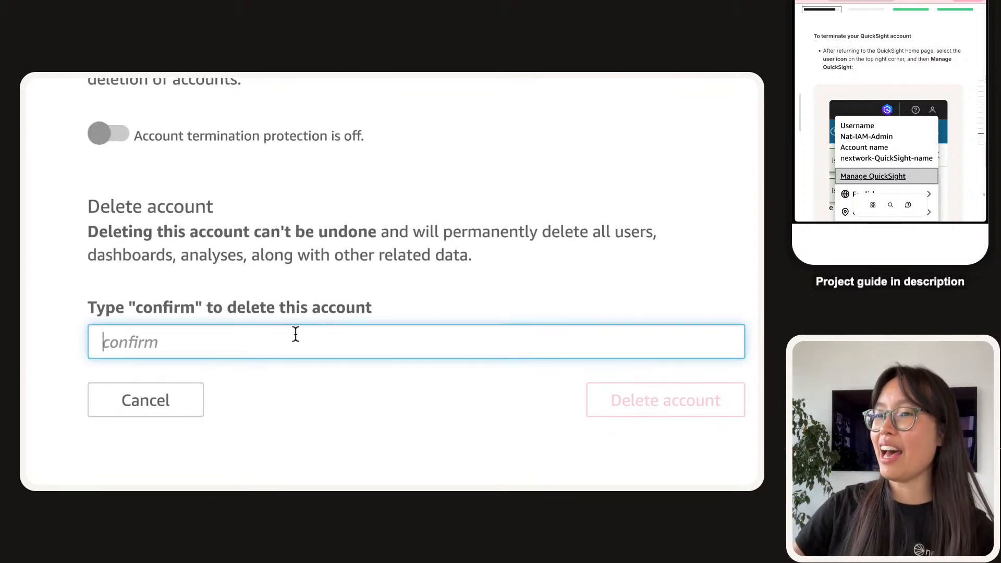
text(confirm)
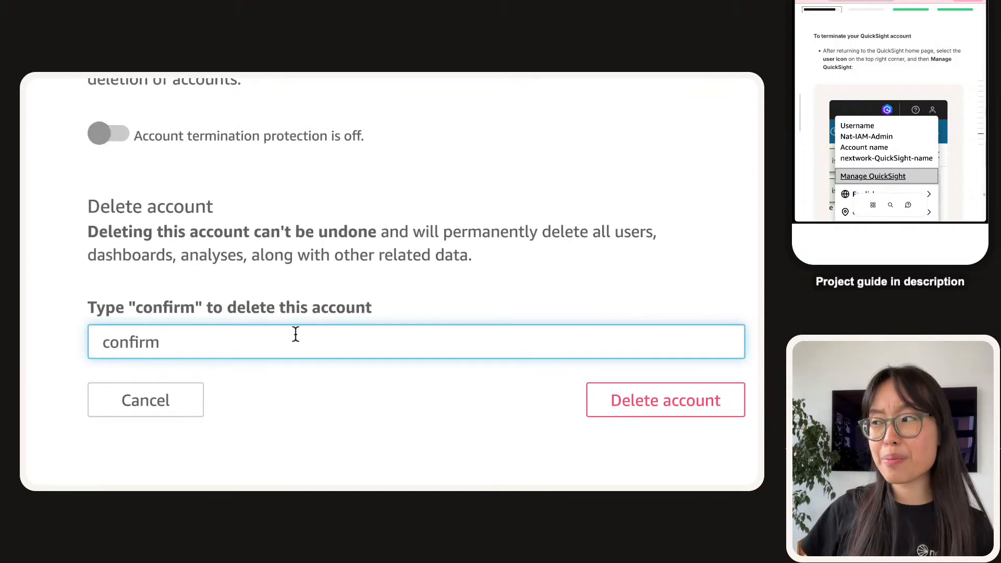
click(322, 404)
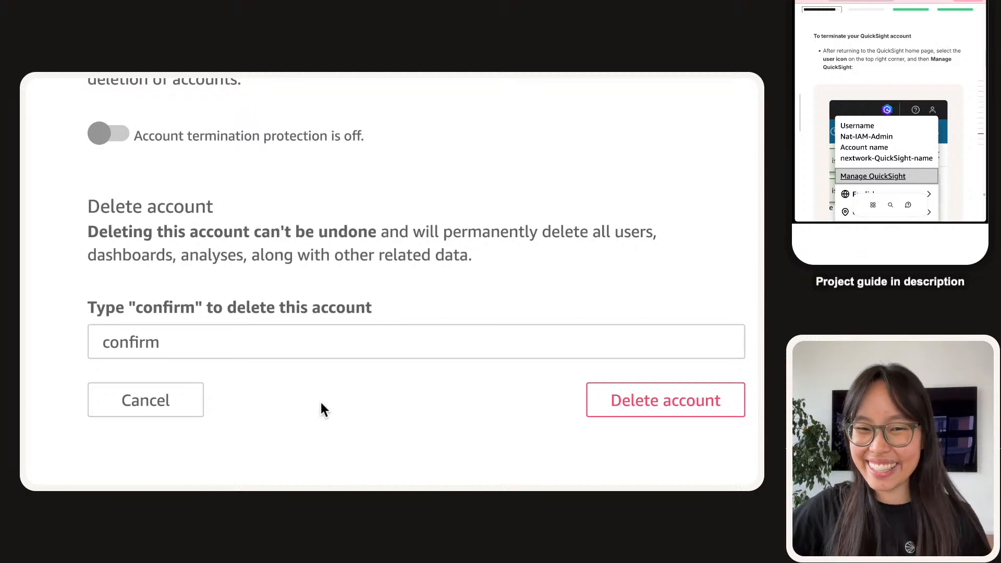
click(272, 347)
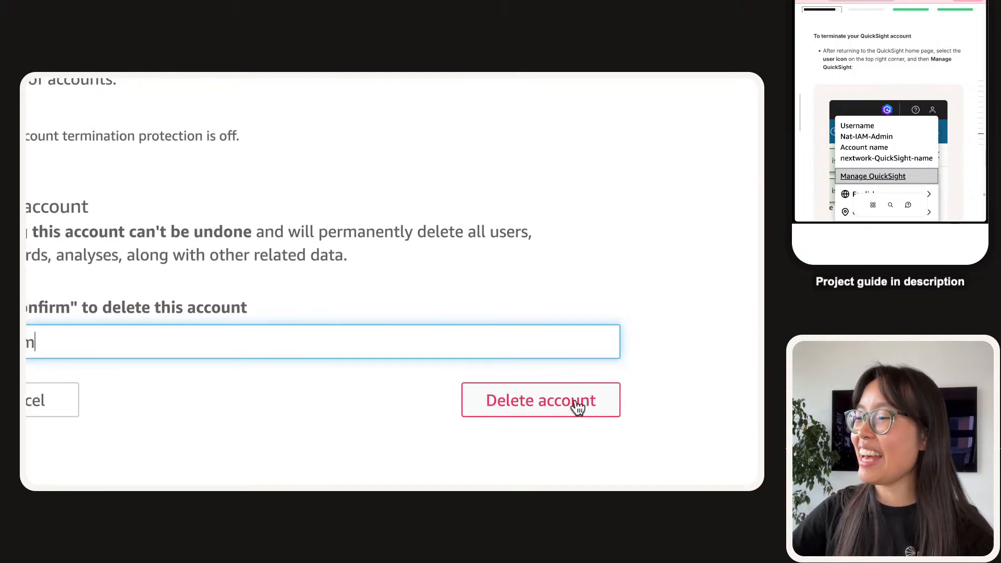
click(694, 401)
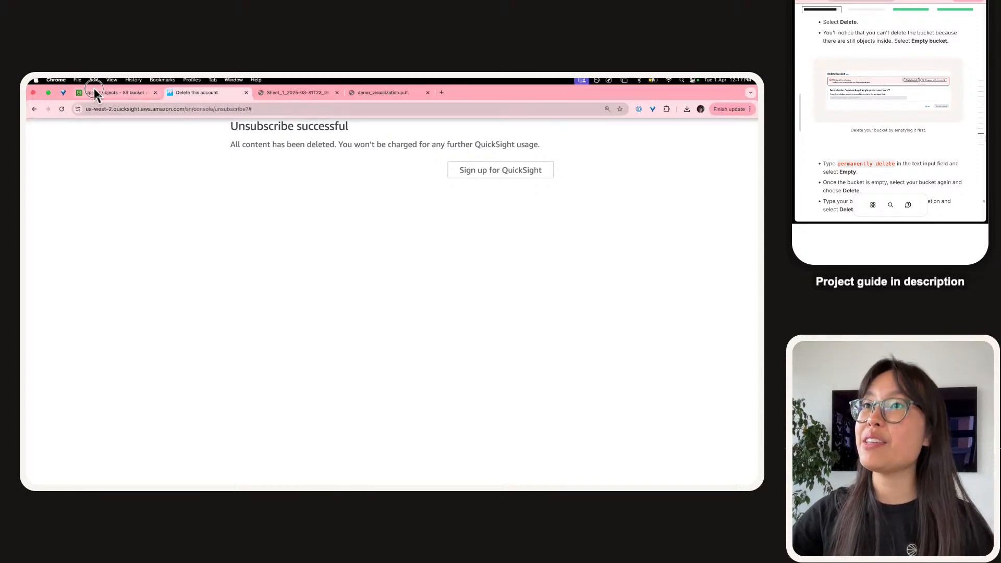
Filter general purpose buckets by '-next', select nextwork-quicksight-project-nextwork and choose Delete.
click(93, 93)
scroll(568, 233, up, 3)
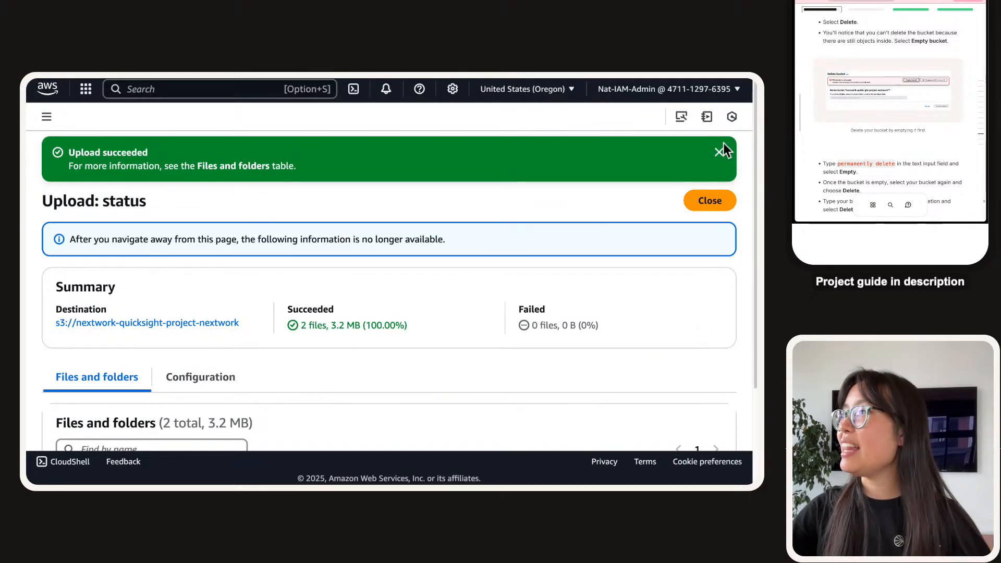
click(720, 150)
click(46, 116)
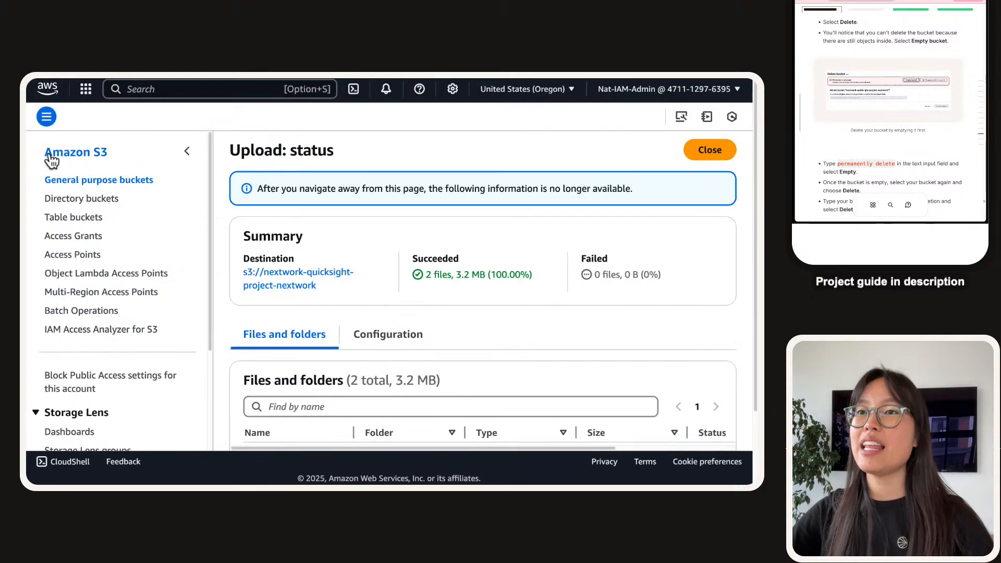
click(131, 208)
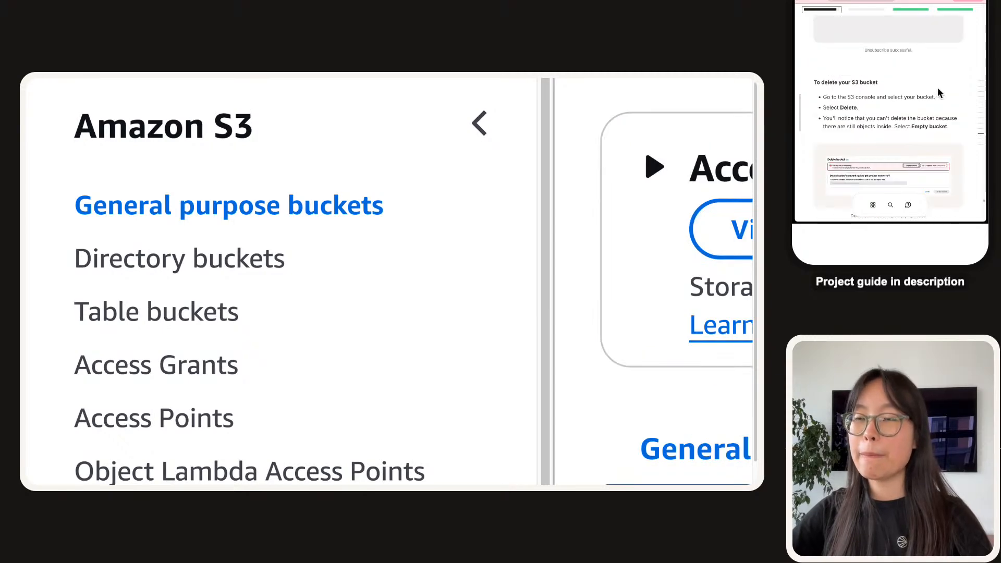
scroll(271, 361, down, 1)
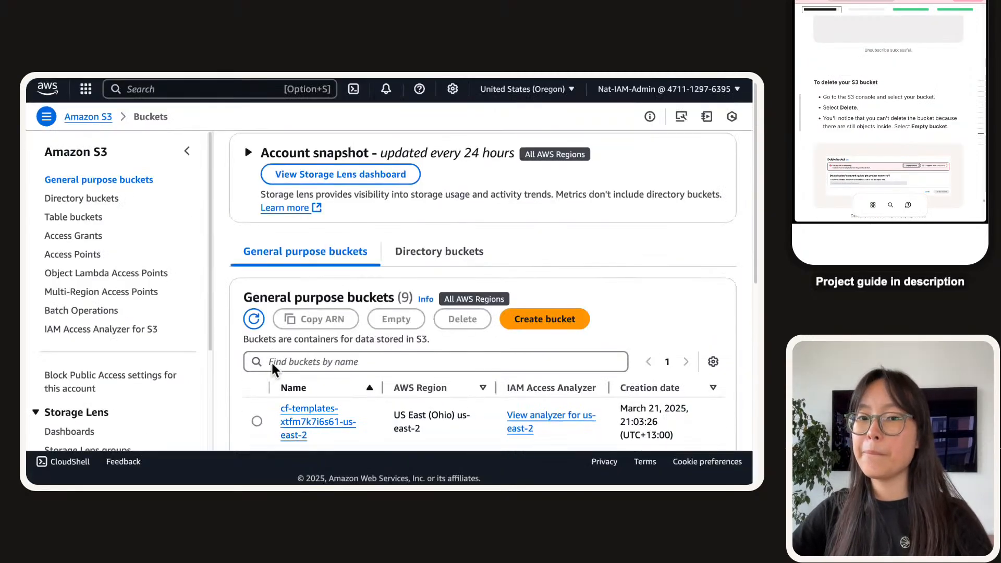
scroll(272, 361, down, 2)
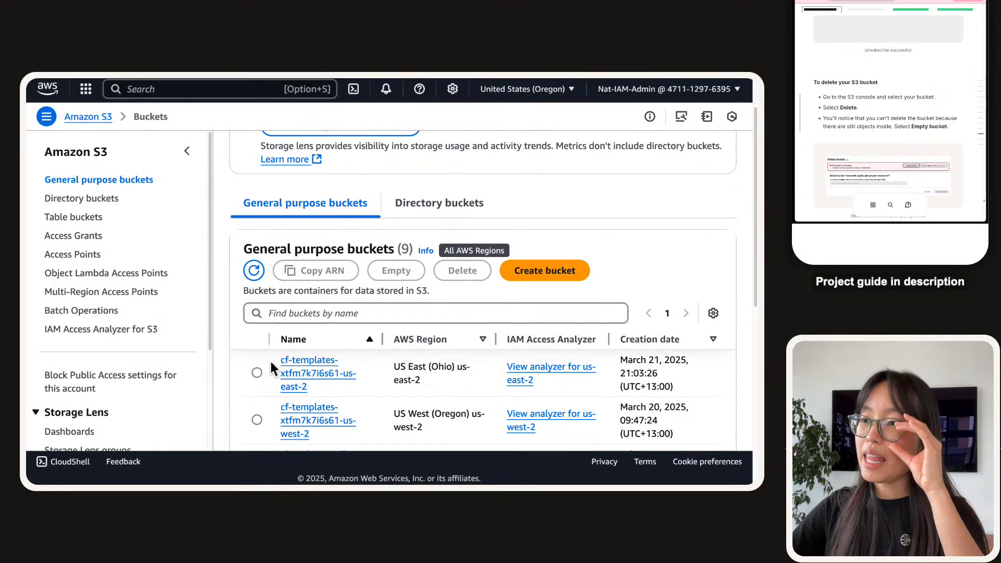
click(360, 323)
text(-next)
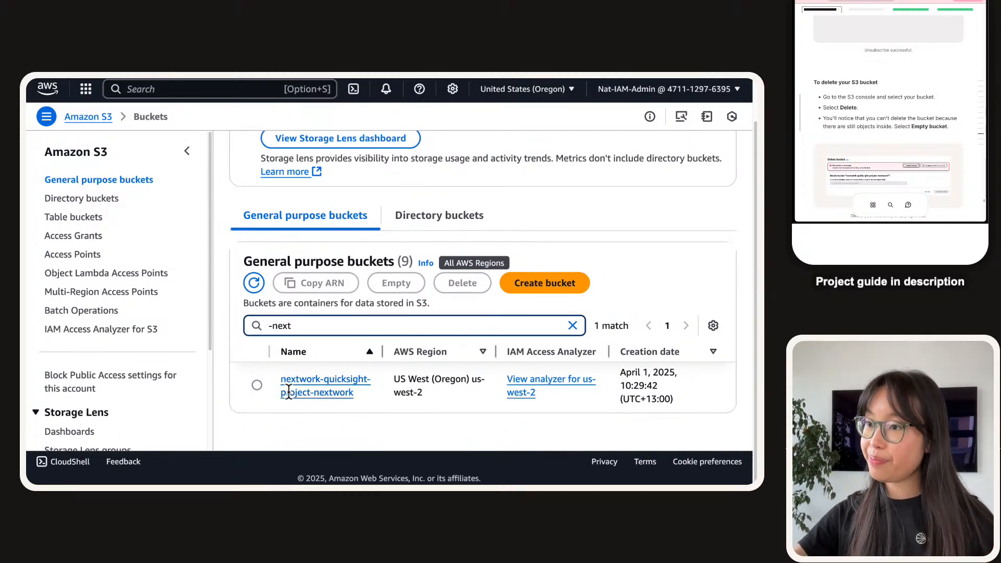
click(256, 385)
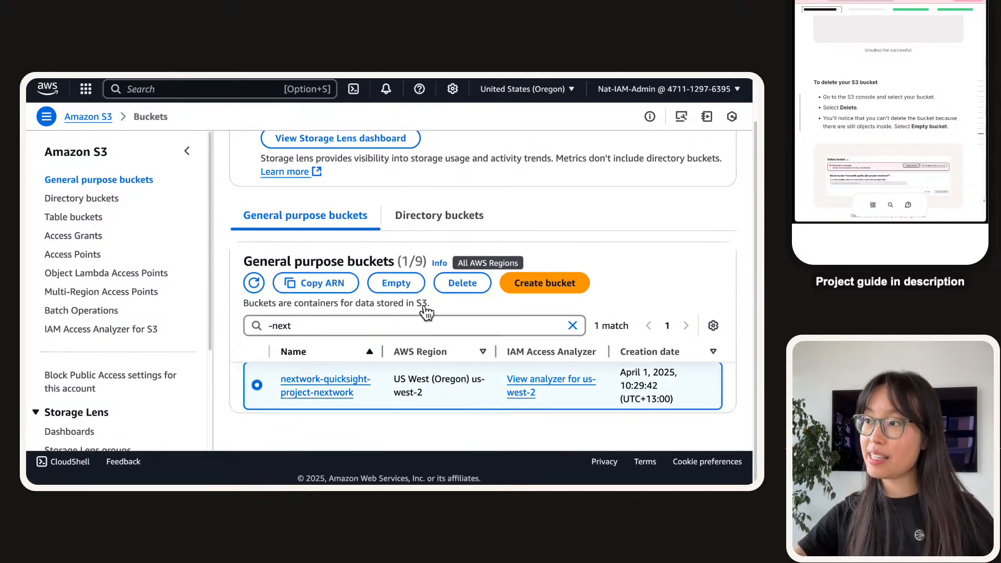
click(455, 286)
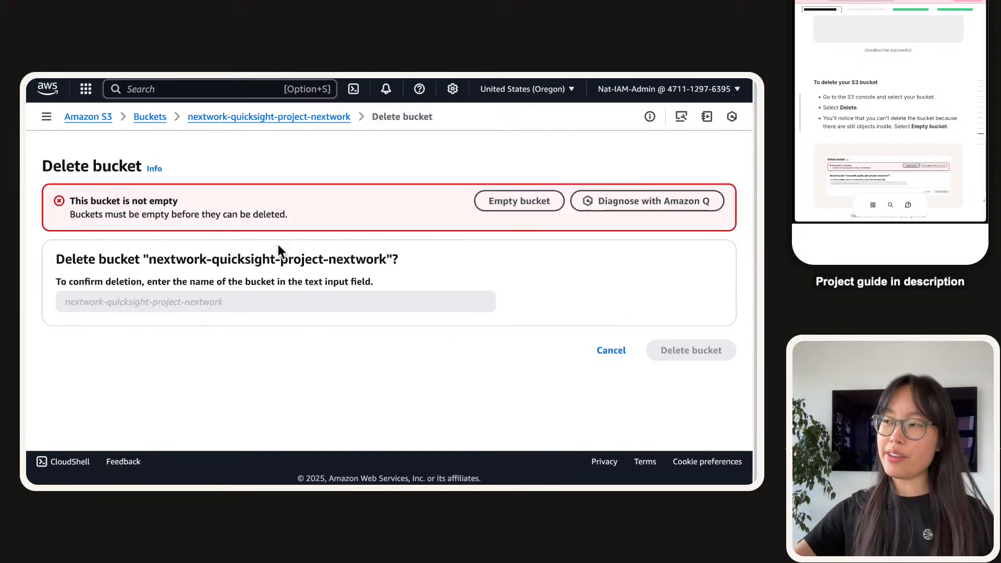
Empty the bucket by pasting 'permanently delete' as confirmation, removing its 3 objects.
click(477, 203)
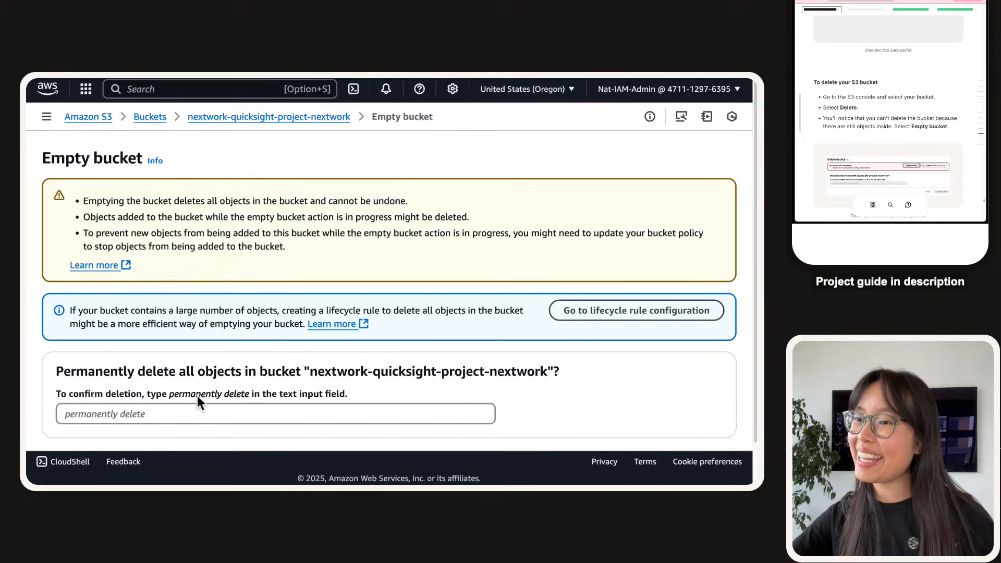
key(alt+shift+Right)
key(super+c)
click(210, 411)
key(super+v)
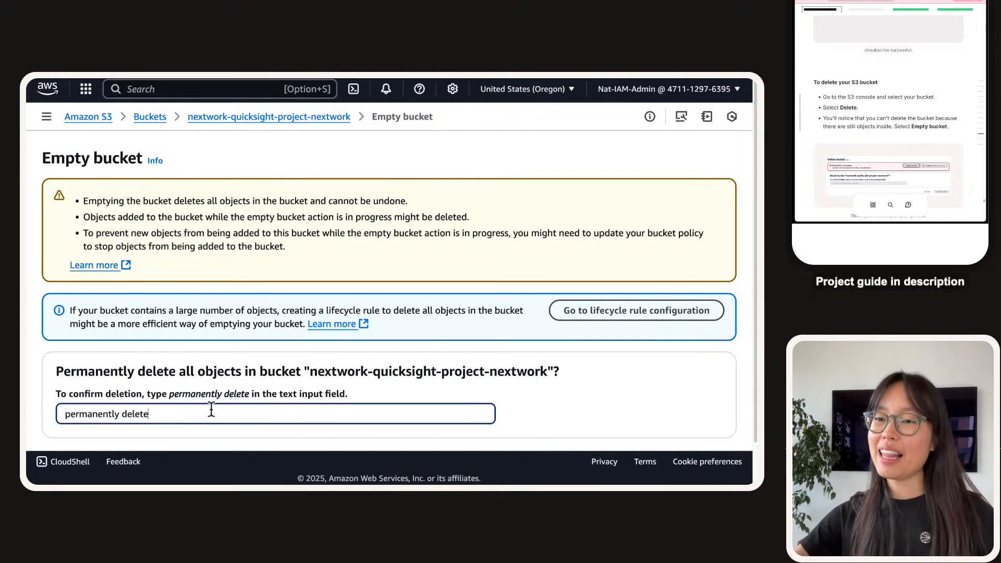
scroll(268, 321, down, 1)
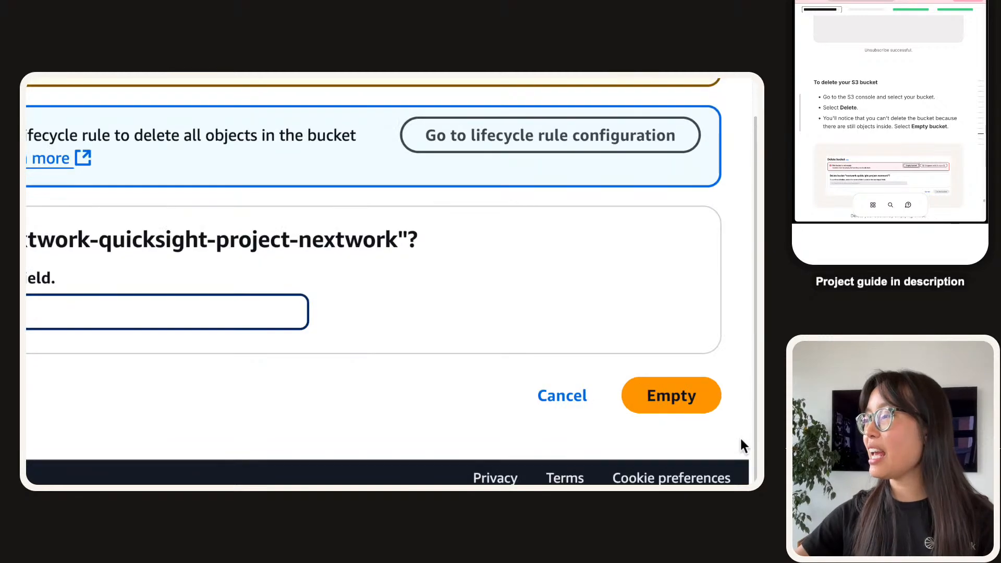
click(687, 390)
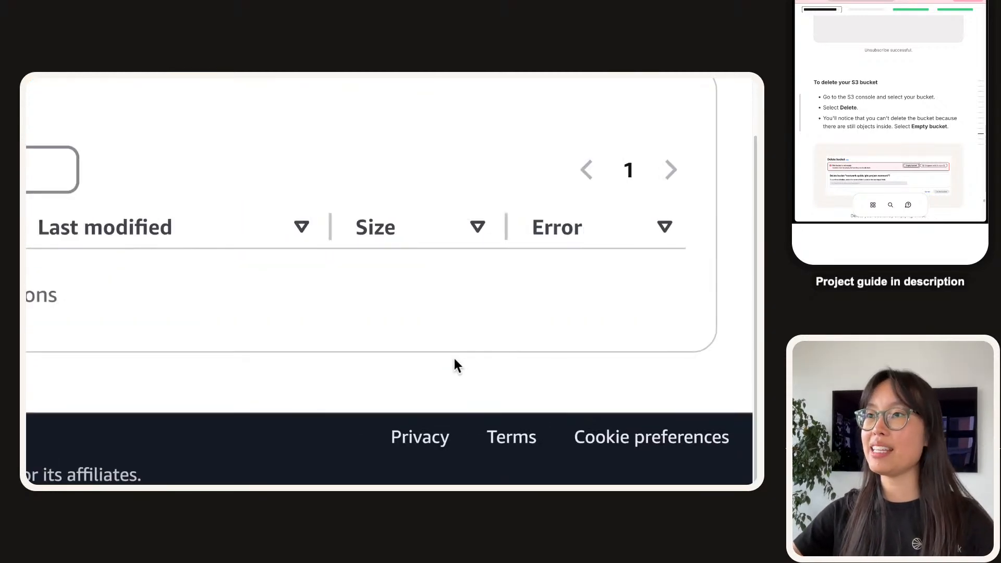
click(725, 151)
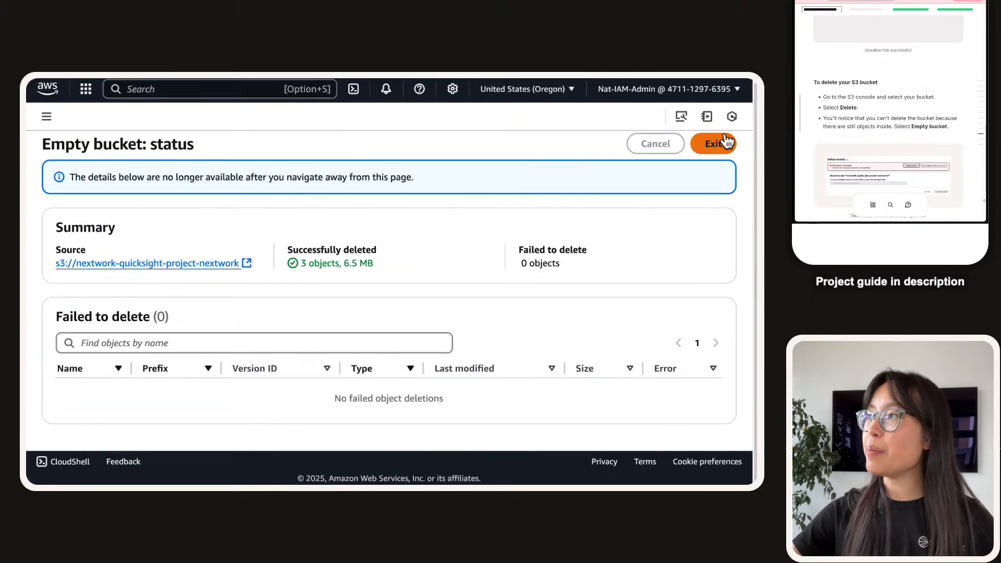
click(714, 143)
Filter buckets by '-nextwo', select the emptied nextwork-quicksight-project-nextwork bucket and choose Delete.
click(287, 315)
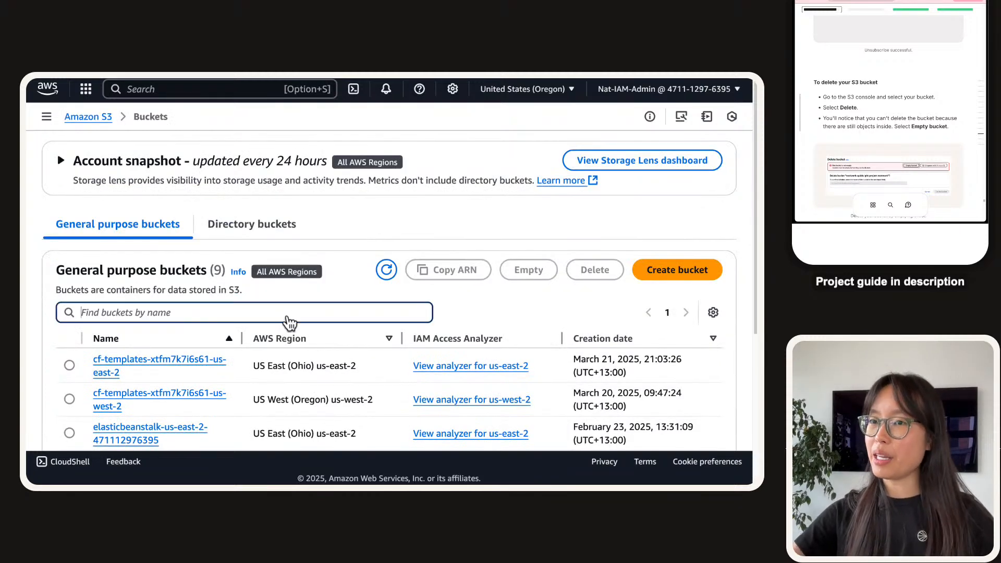
text(-nextwo)
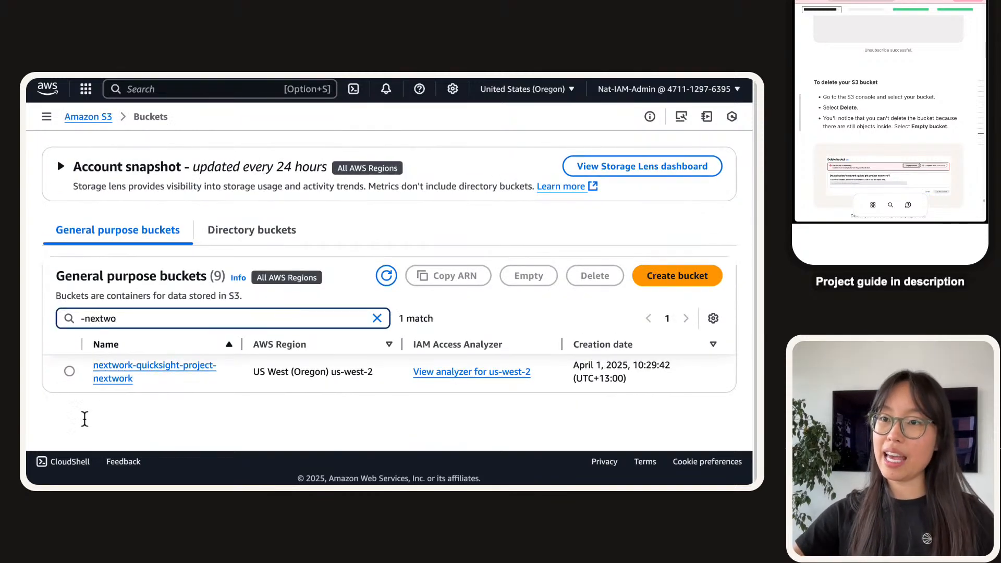
click(70, 371)
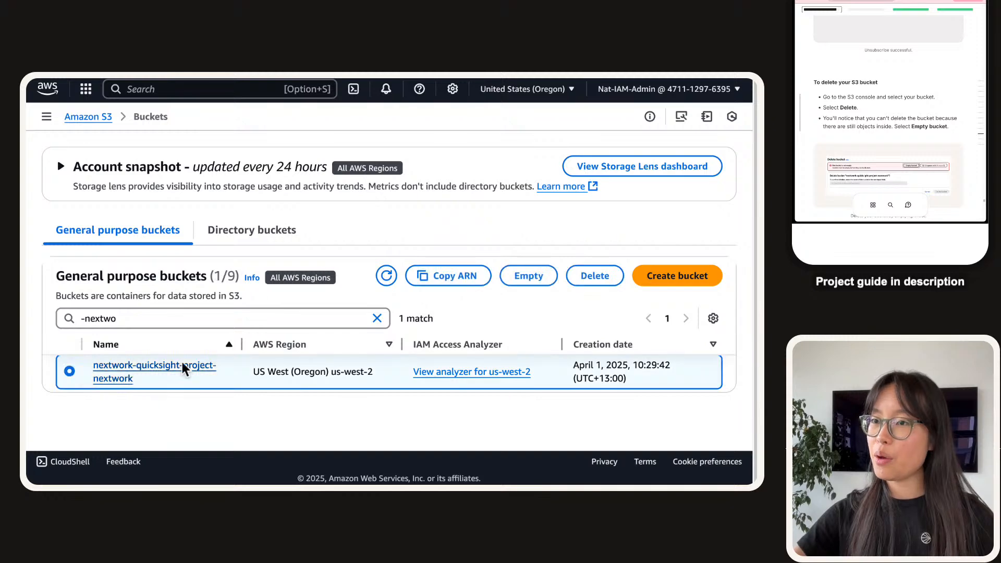
click(592, 276)
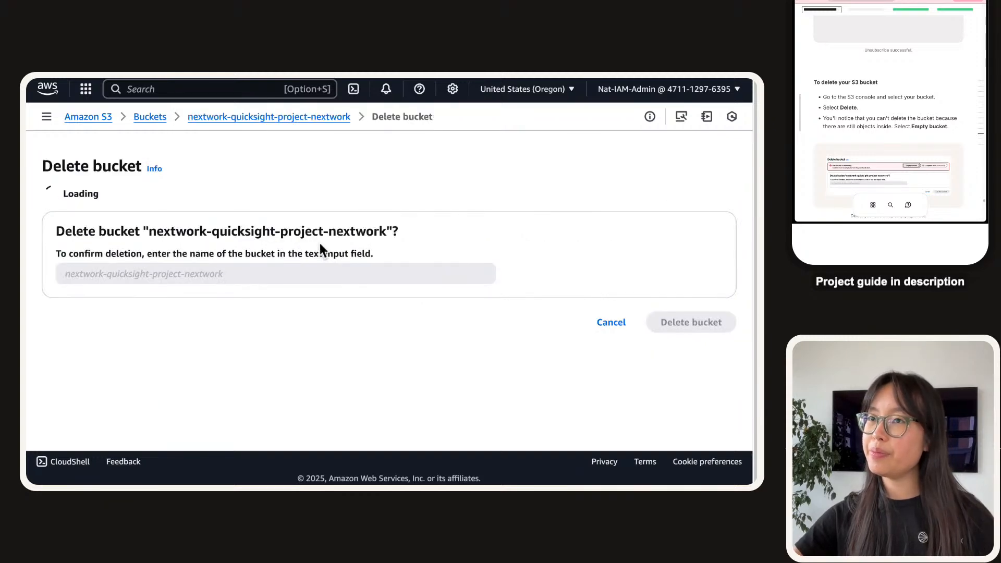
Paste the copied bucket name as confirmation and delete the bucket, leaving 8 buckets.
double_click(174, 318)
key(shift+Right)
key(shift+Right)
key(shift+Right)
key(shift+Right)
key(shift+Right)
key(shift+Right)
key(shift+Right)
key(shift+Right)
key(shift+Right)
key(shift+Right)
key(shift+Right)
key(shift+Right)
key(shift+Right)
key(shift+Right)
key(shift+Right)
key(shift+Right)
key(shift+Right)
key(shift+Right)
key(shift+Right)
key(shift+Right)
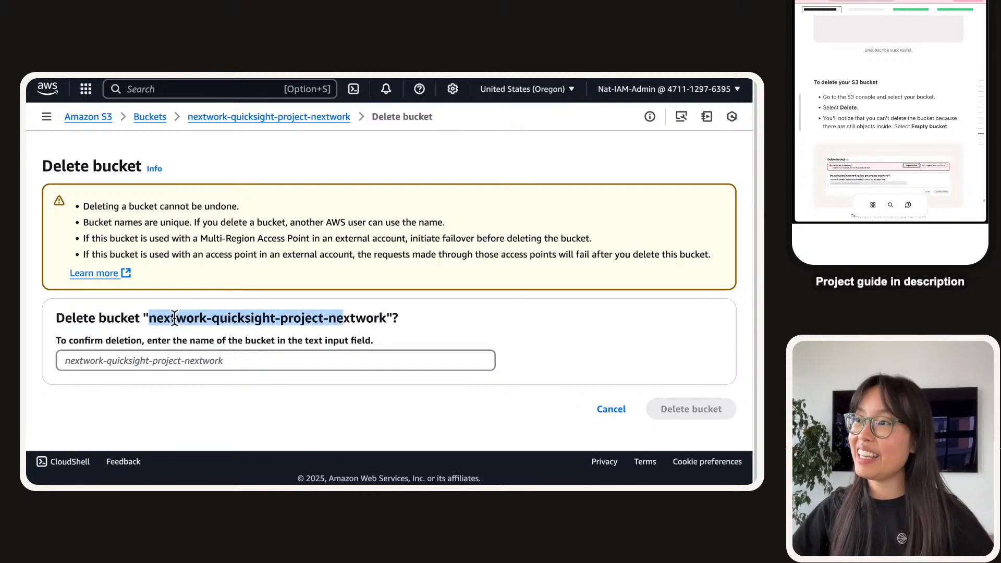
key(shift+Right)
key(shift+Right)
key(shift+Right)
key(shift+Right)
key(shift+Right)
key(super+c)
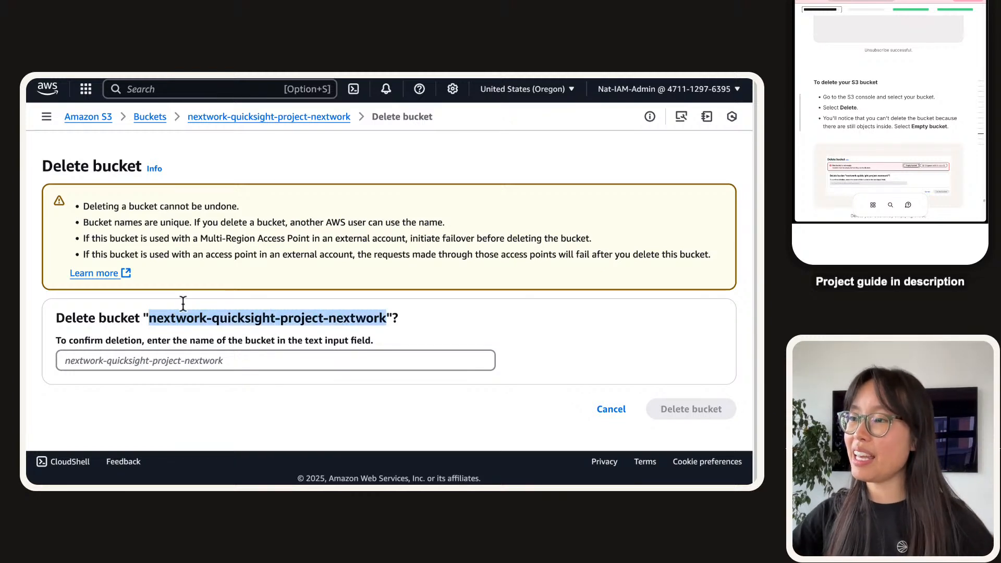
click(217, 368)
key(super+v)
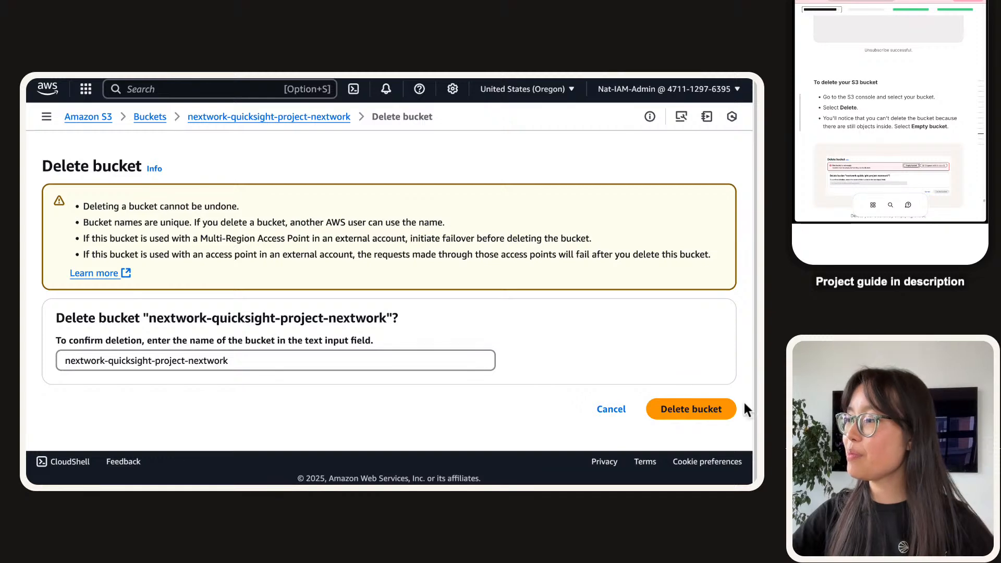
click(731, 409)
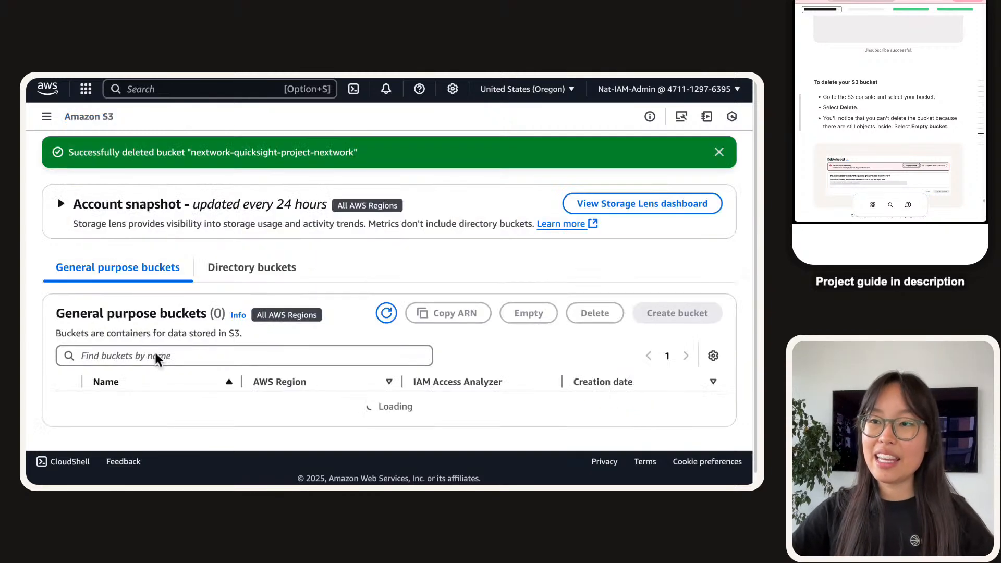
scroll(252, 348, down, 1)
scroll(252, 342, down, 5)
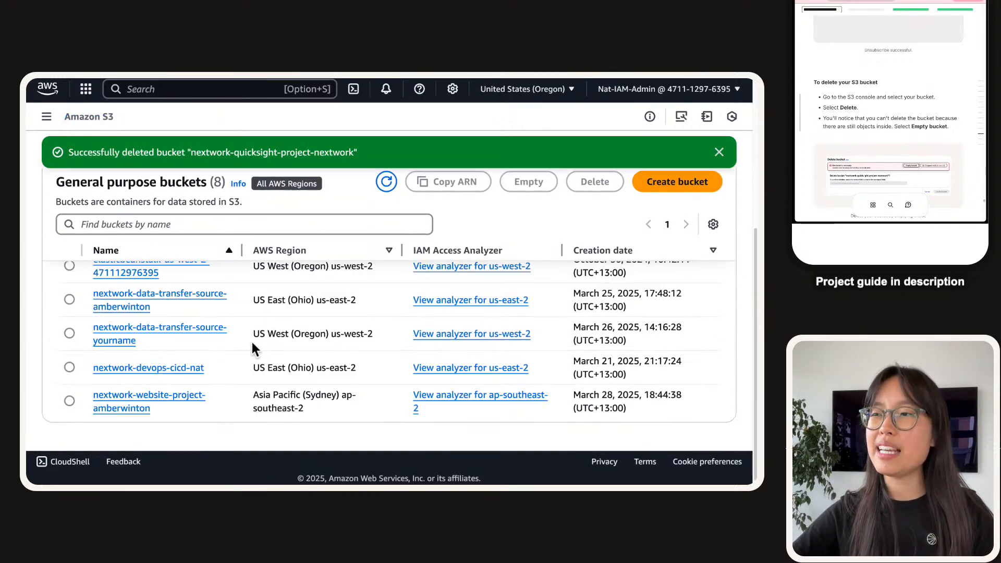
scroll(252, 343, up, 5)
Open IAM, filter the roles by 'quicksight', and open aws-quicksight-service-role-v0.
click(248, 95)
text(qui)
key(BackSpace)
key(BackSpace)
key(BackSpace)
text(iam)
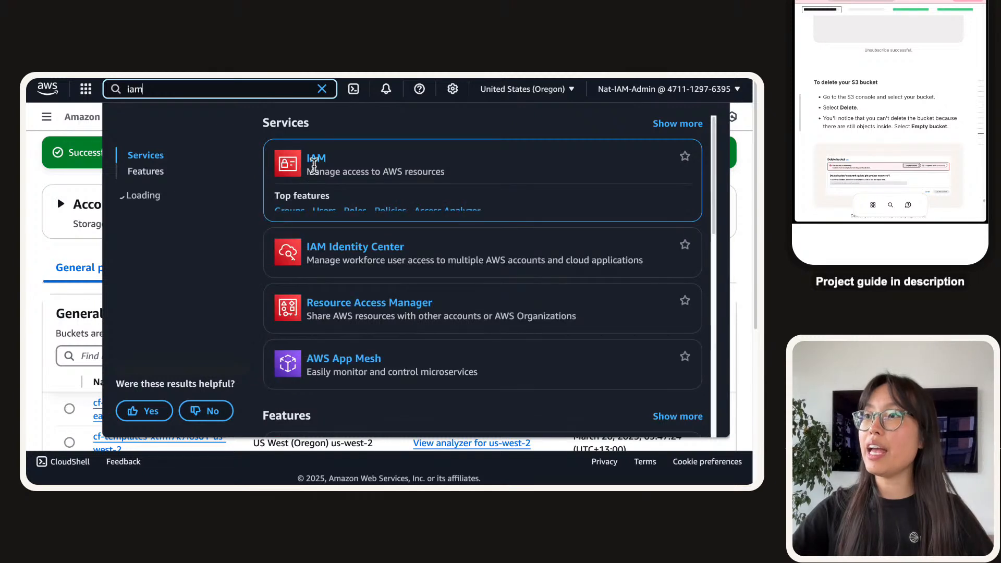
click(360, 217)
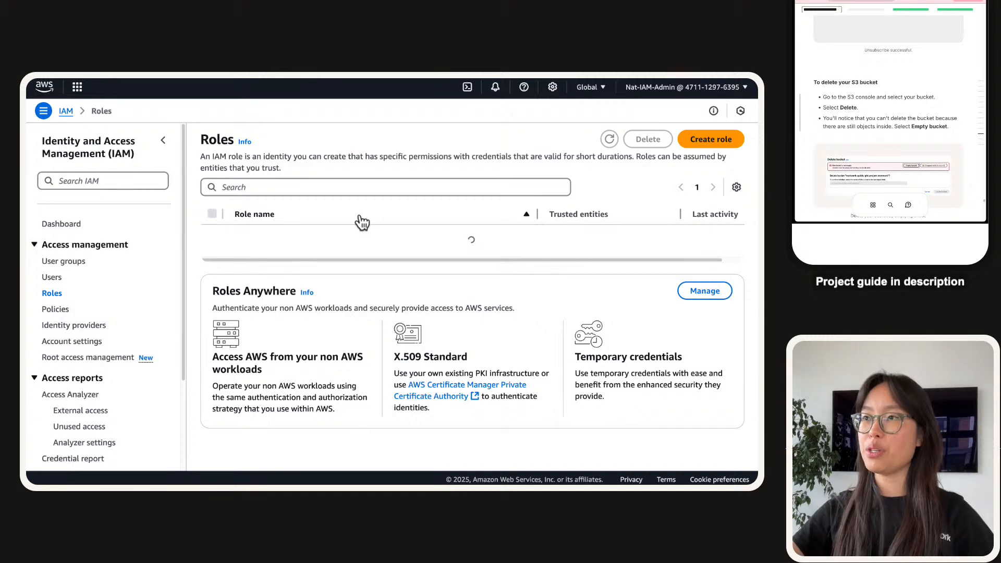
click(373, 189)
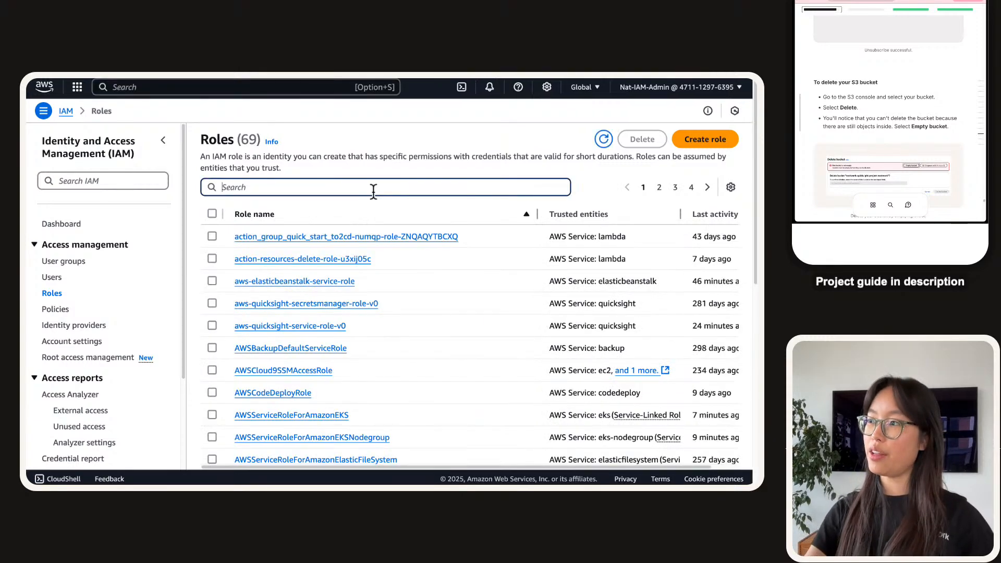
text(quicksight)
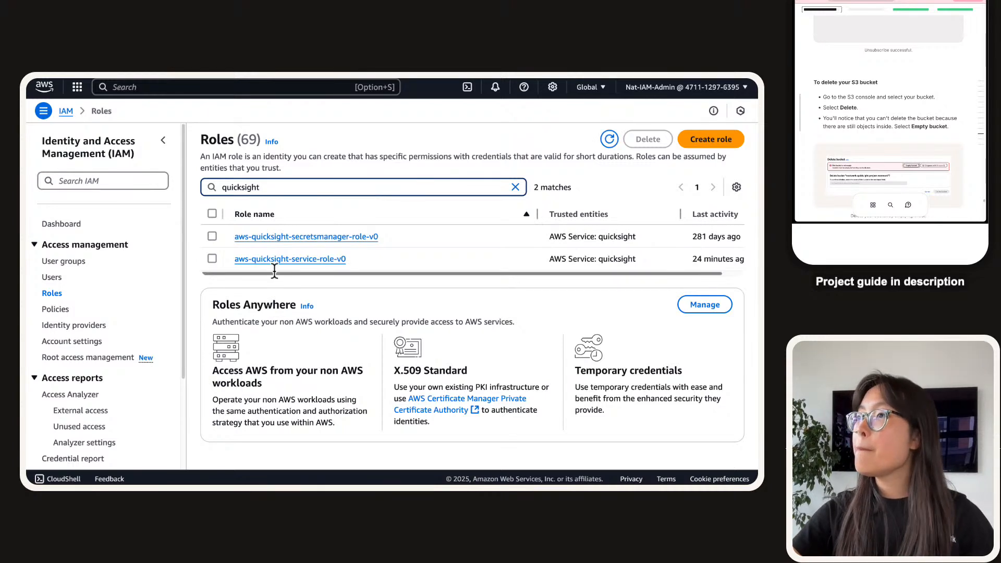
scroll(374, 257, right, 2)
scroll(645, 269, left, 2)
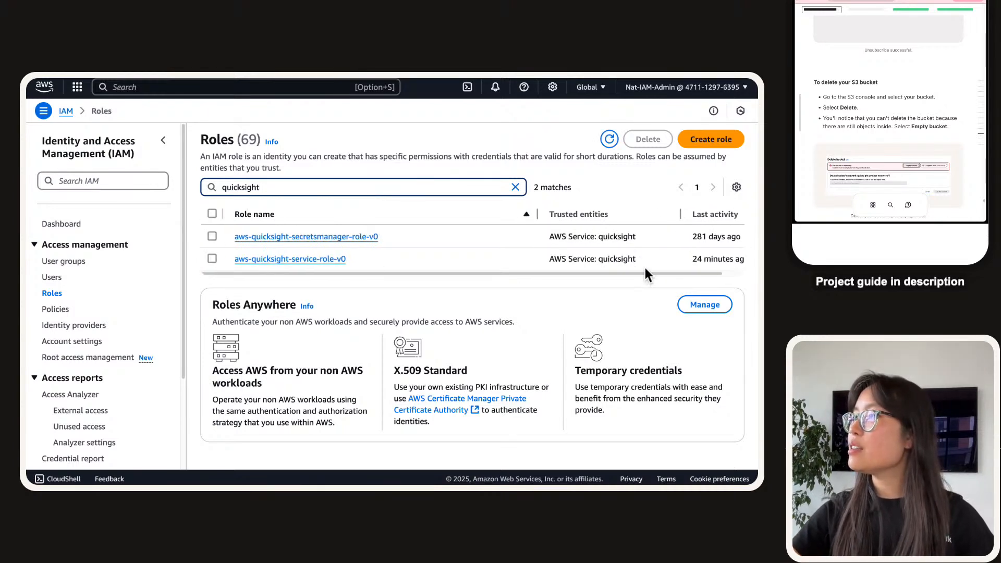
click(240, 259)
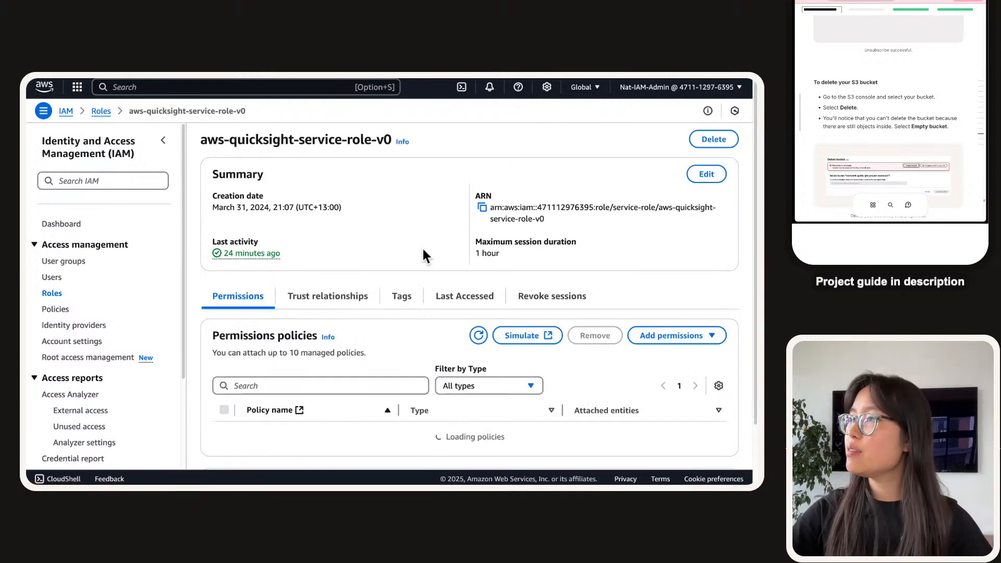
Review the role's Trust relationships, Tags, Last Accessed and Revoke sessions tabs, then return to Roles.
scroll(423, 251, down, 3)
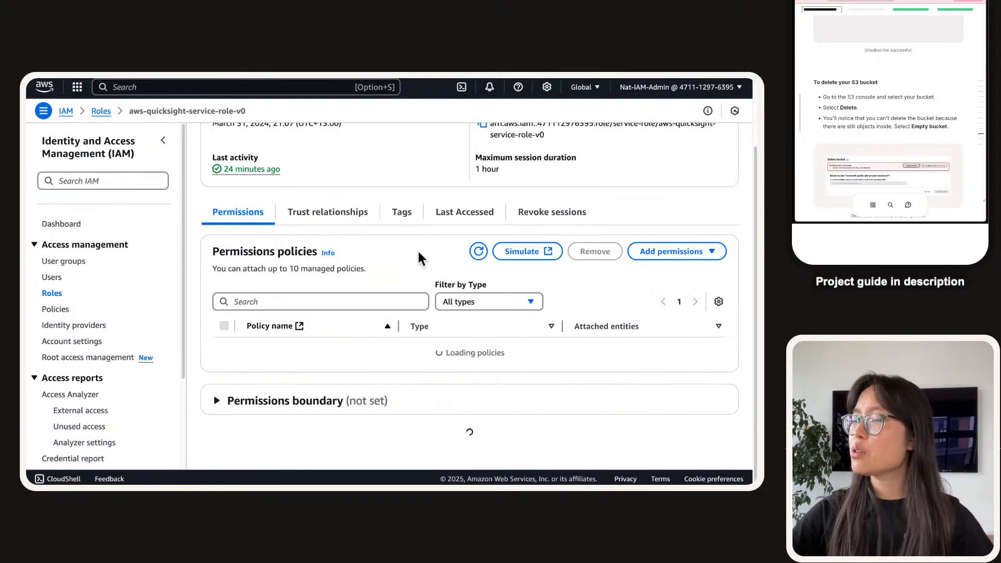
scroll(386, 267, down, 2)
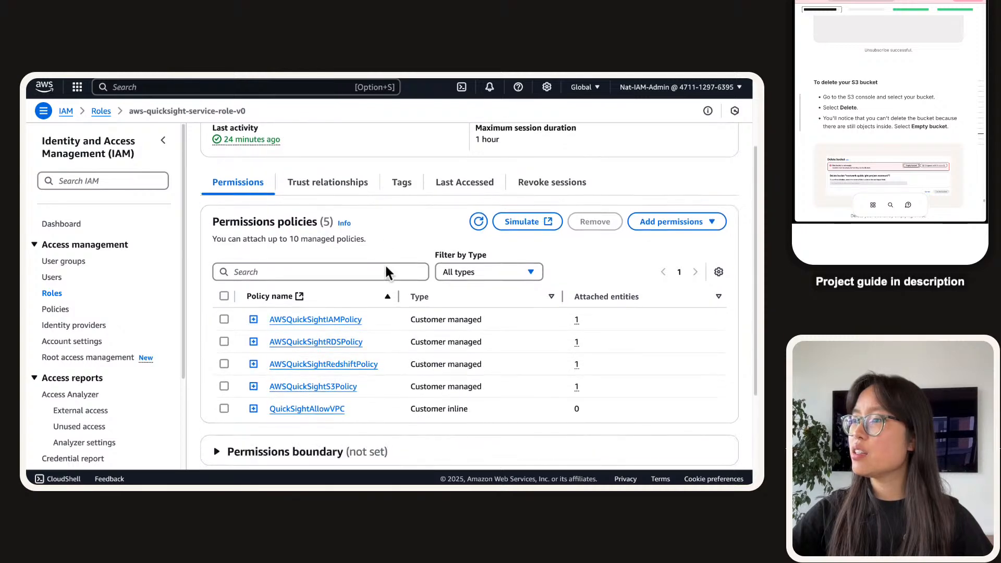
scroll(385, 267, down, 2)
scroll(385, 267, up, 4)
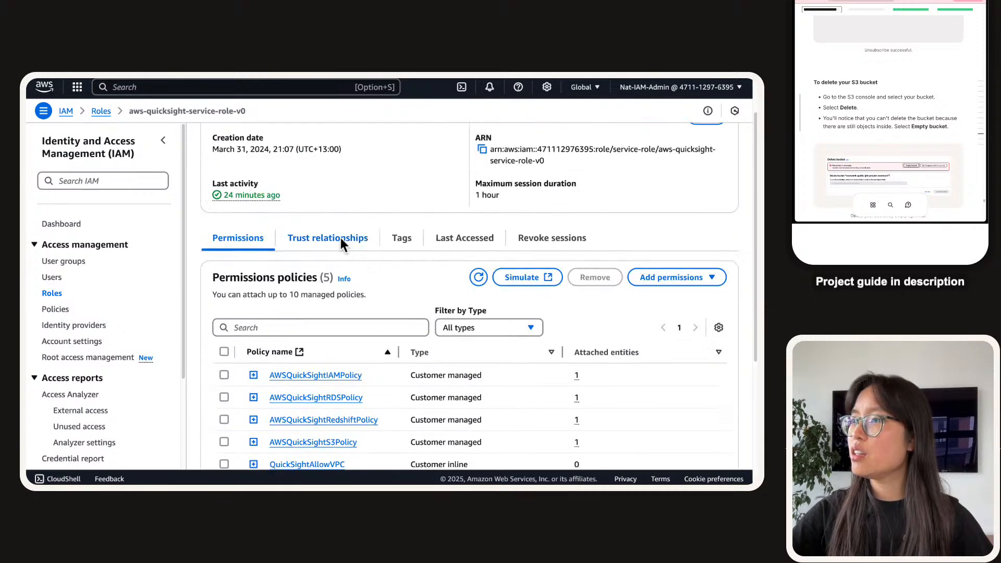
click(334, 298)
click(396, 242)
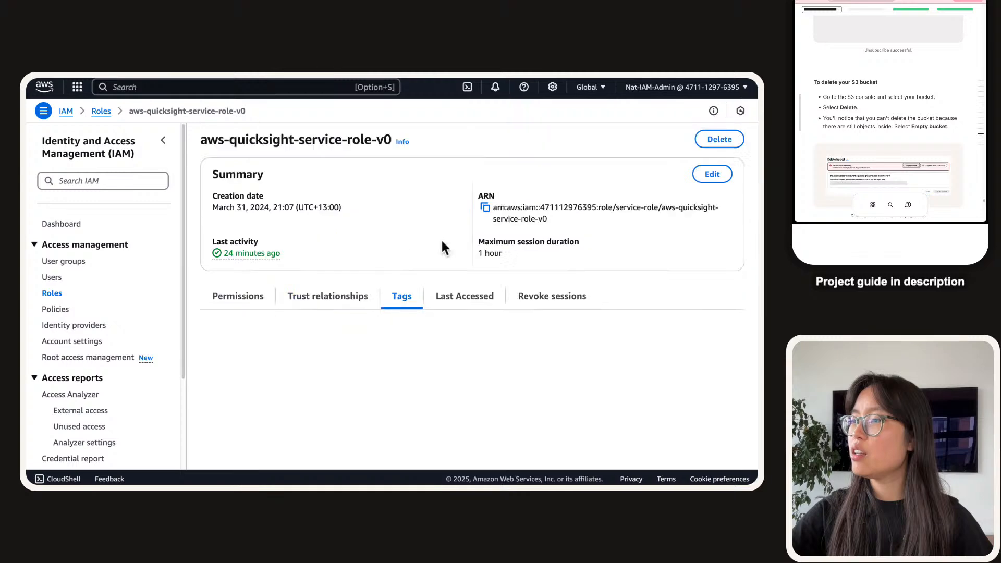
click(464, 304)
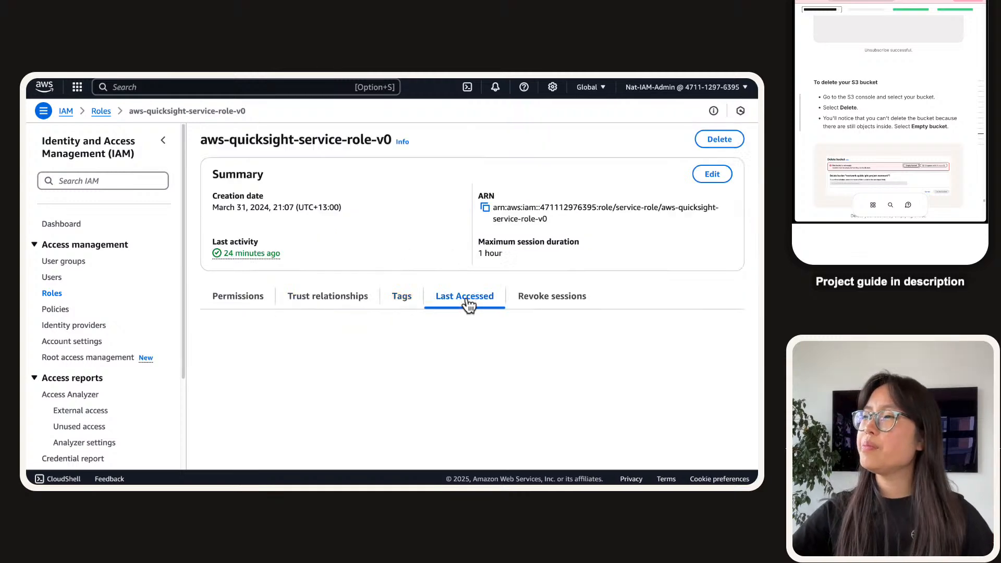
click(537, 294)
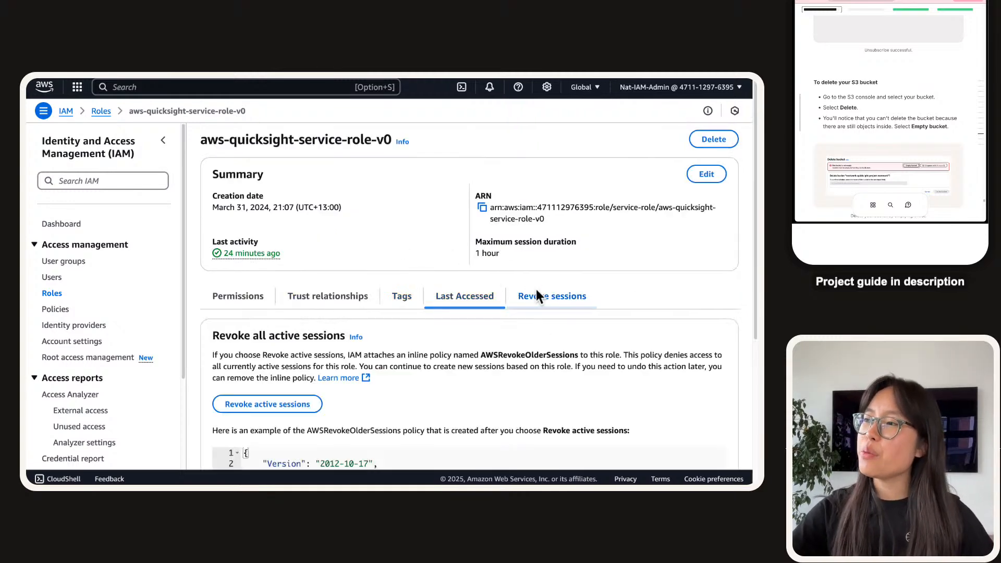
click(101, 112)
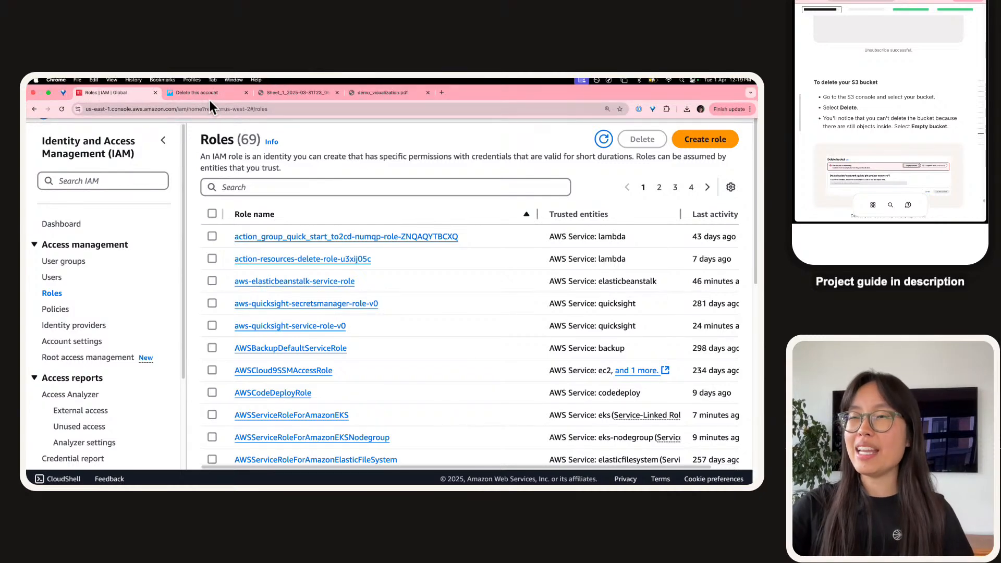
Check the QuickSight unsubscribe confirmation, return to the IAM roles list, and bring forward the project guide.
click(209, 99)
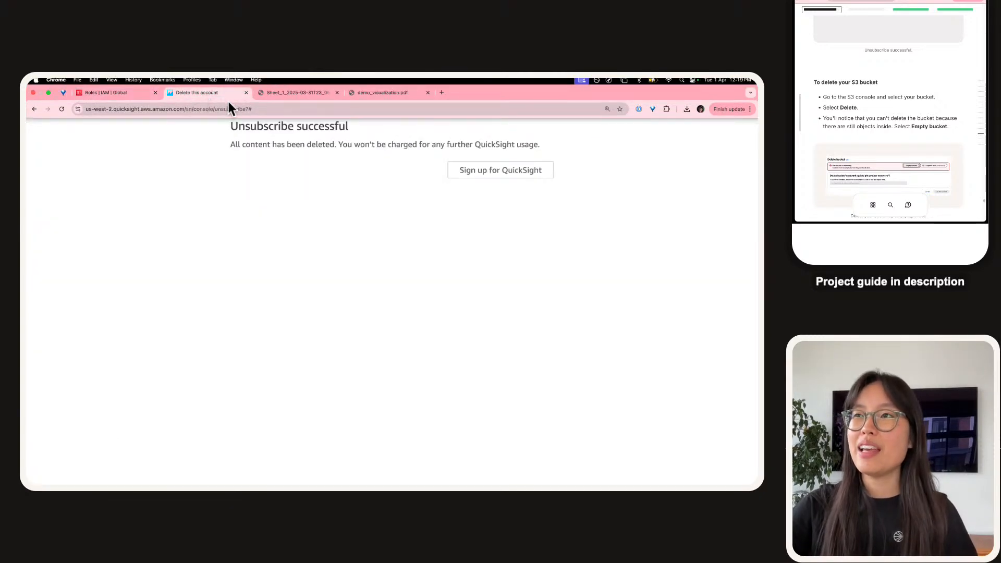
click(149, 92)
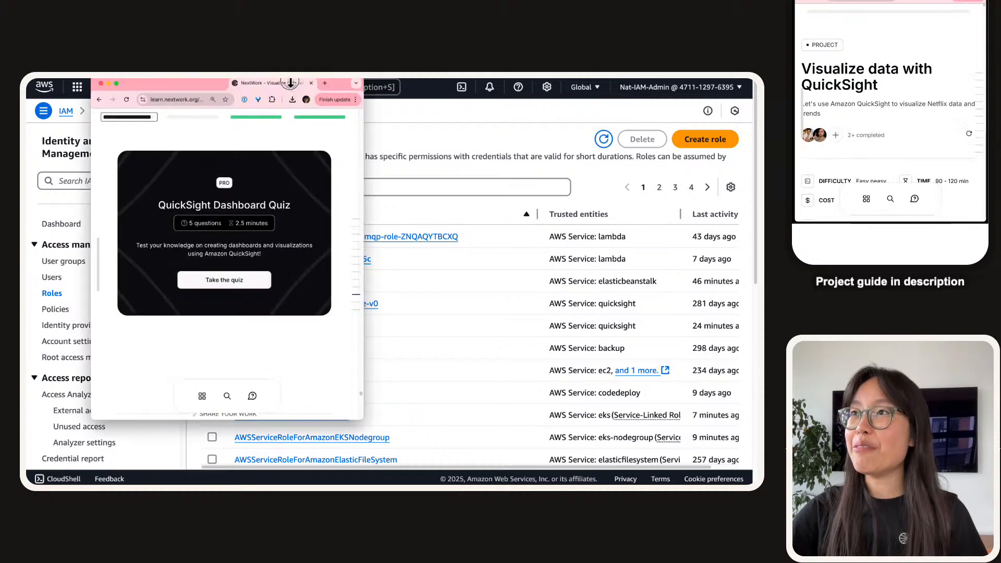
drag(288, 82, 224, 96)
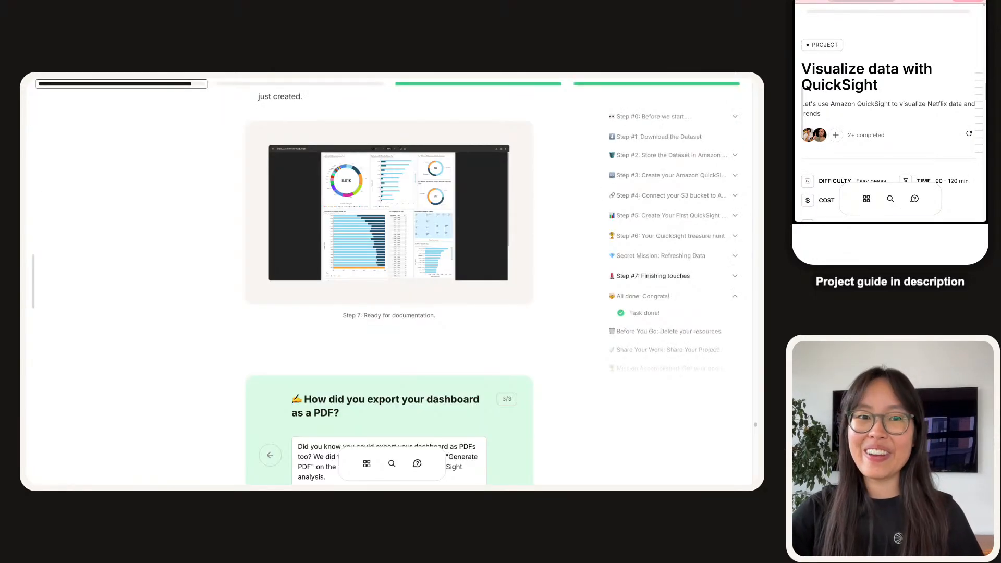
In 'Delete your resources', tick the QuickSight account and S3 bucket deletion checkboxes.
scroll(186, 312, down, 4)
scroll(677, 301, down, 1)
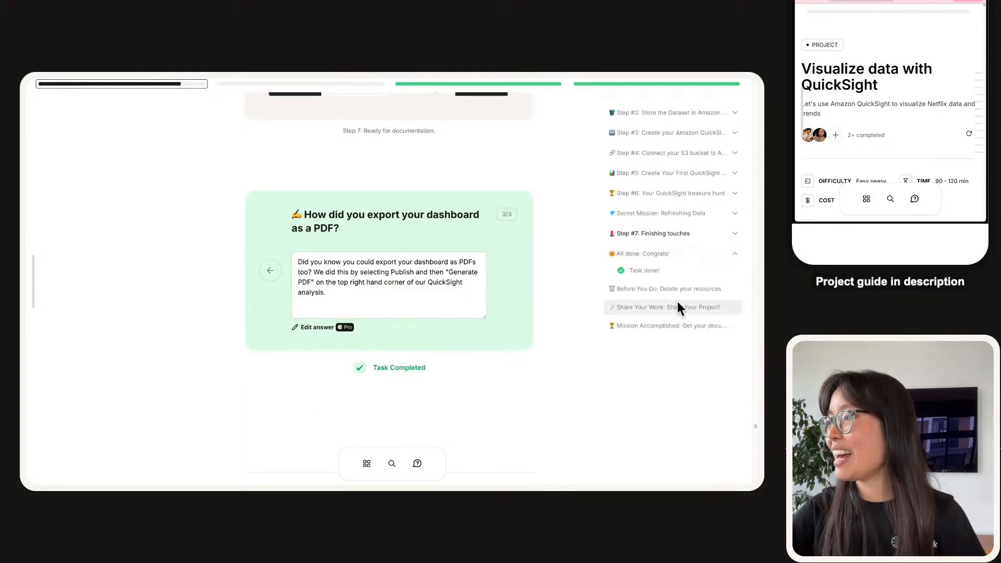
click(677, 290)
scroll(530, 273, down, 3)
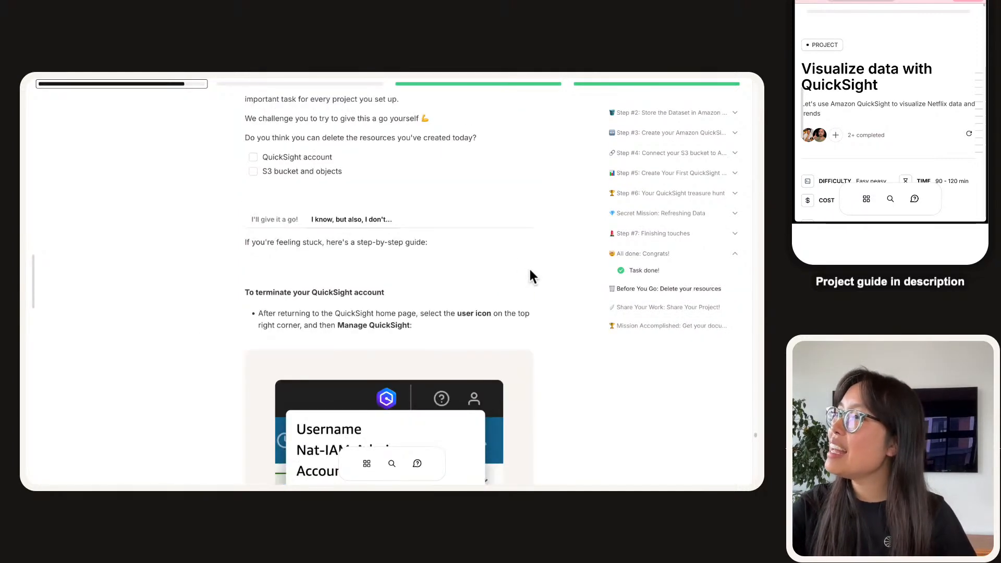
click(253, 157)
click(253, 171)
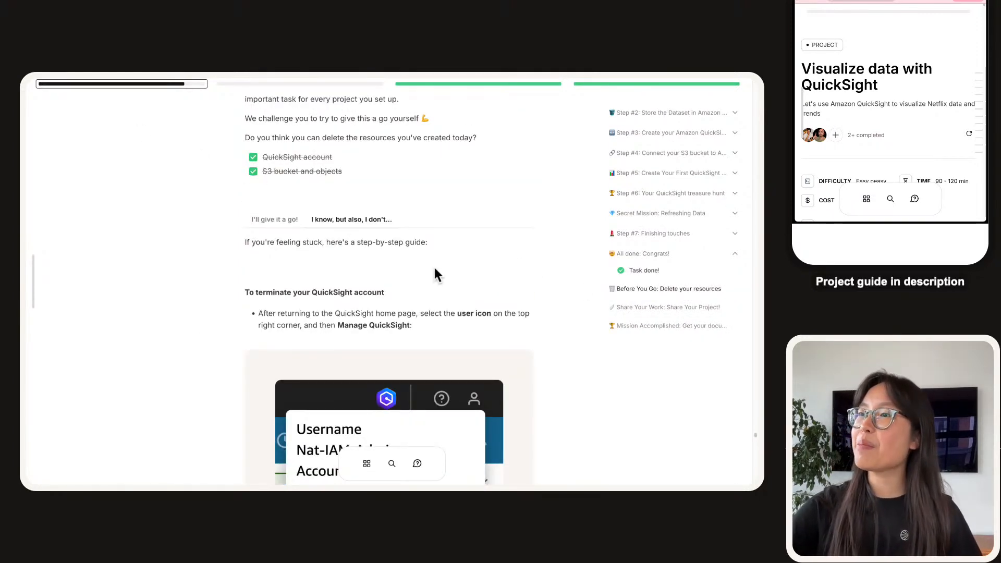
Start the QuickSight Dashboard Quiz from the Share Your Work section.
click(620, 295)
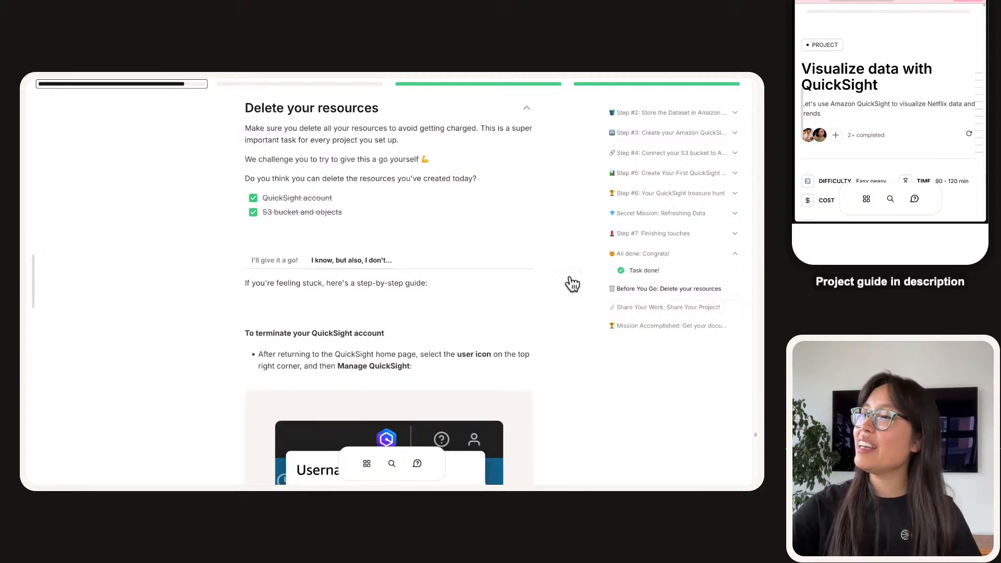
click(670, 307)
scroll(476, 296, up, 3)
scroll(476, 296, up, 3)
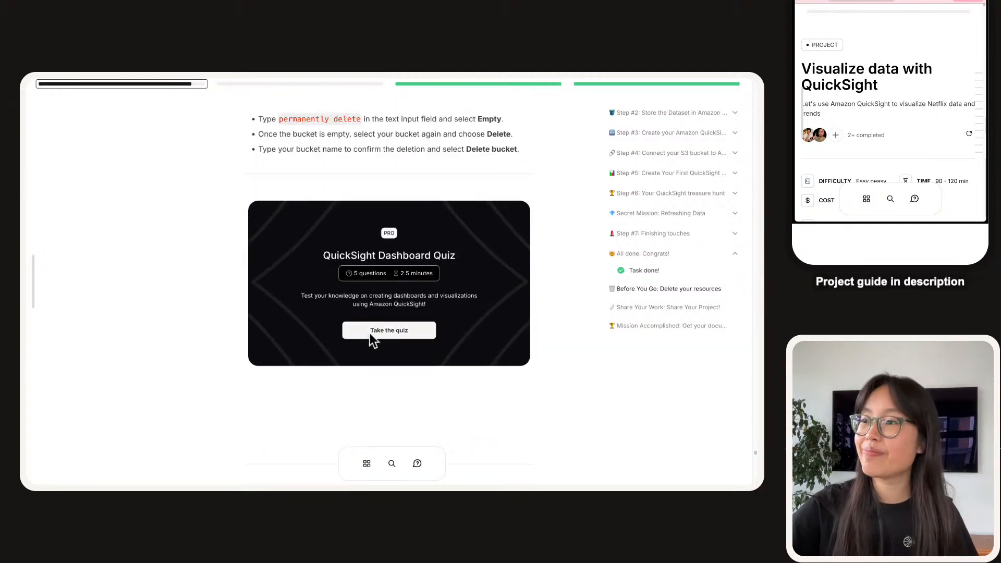
click(400, 334)
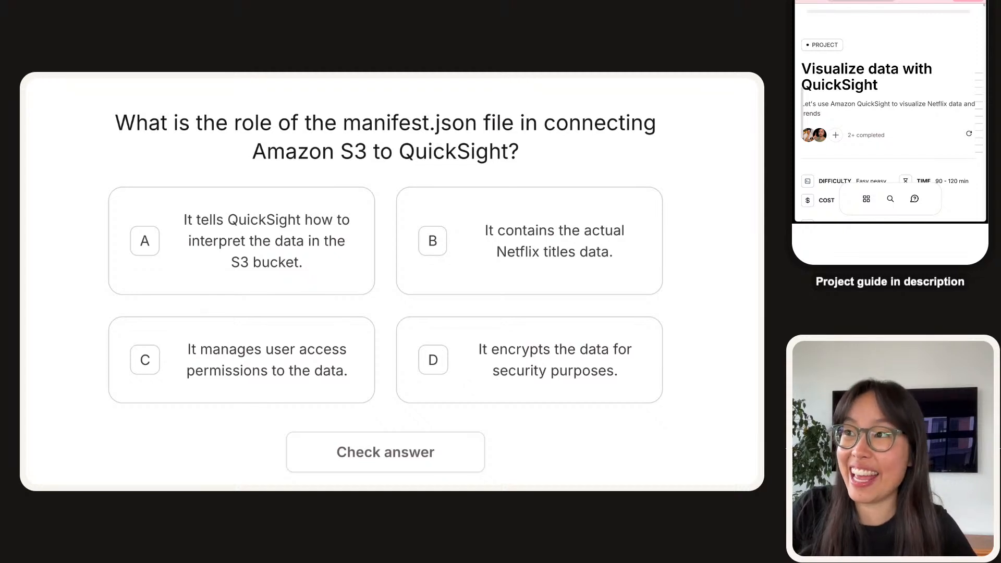
Answer A to the manifest.json question and check that it is correct.
click(300, 259)
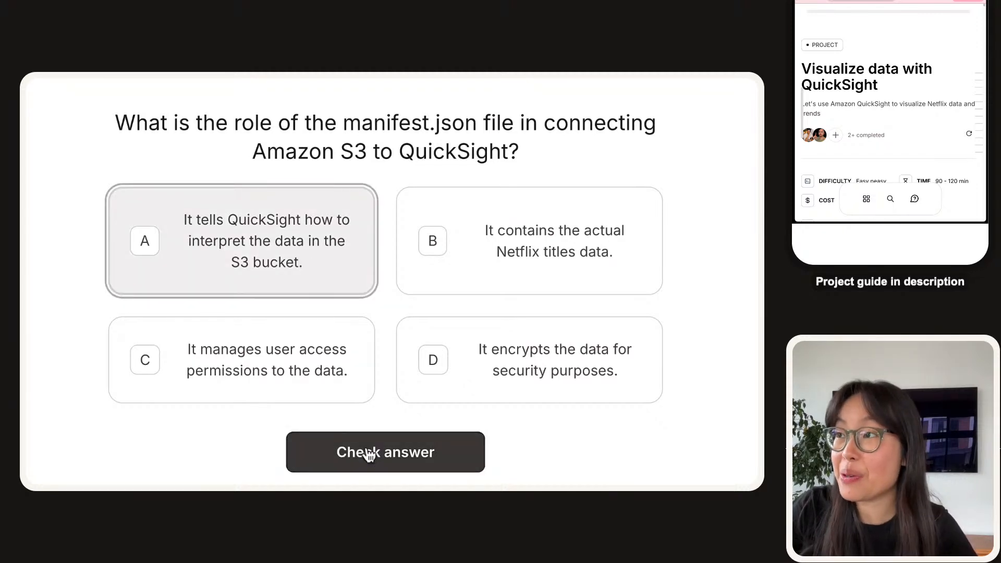
click(370, 455)
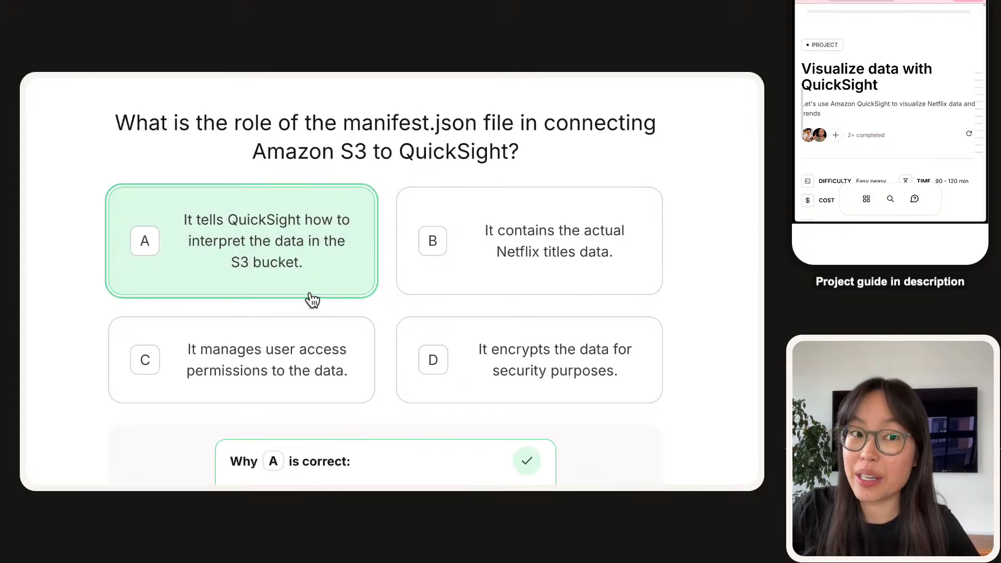
scroll(312, 299, down, 4)
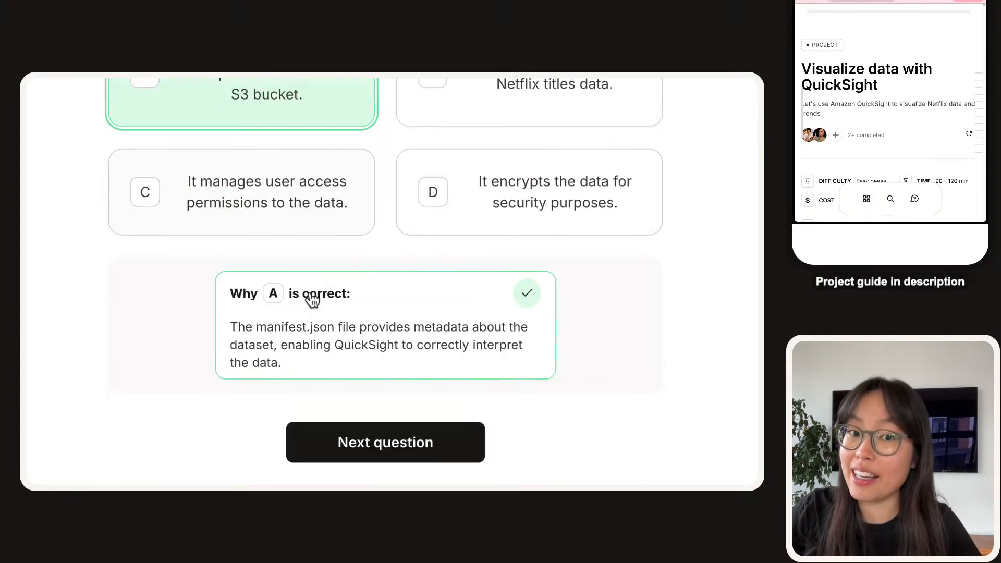
scroll(341, 372, up, 4)
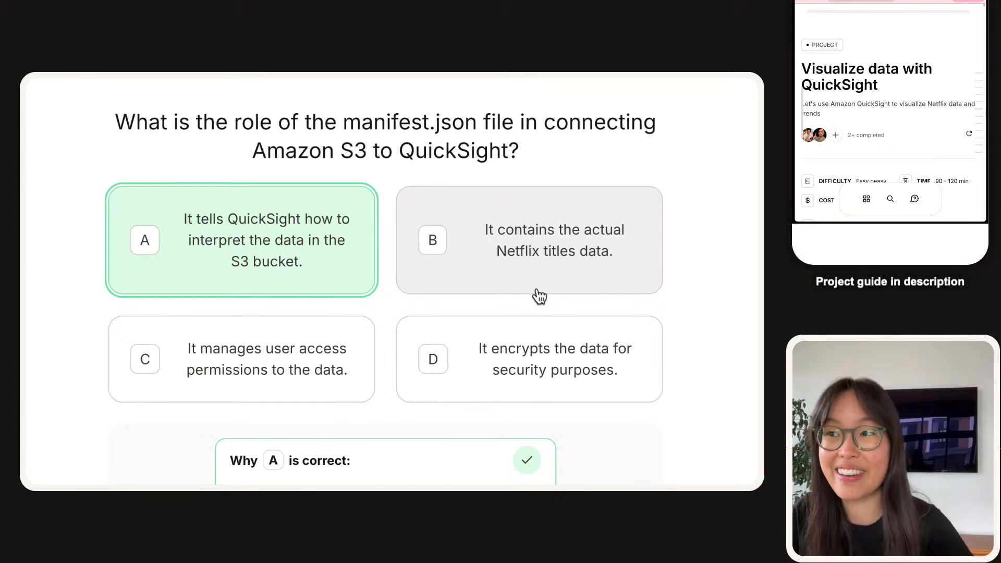
scroll(539, 291, down, 10)
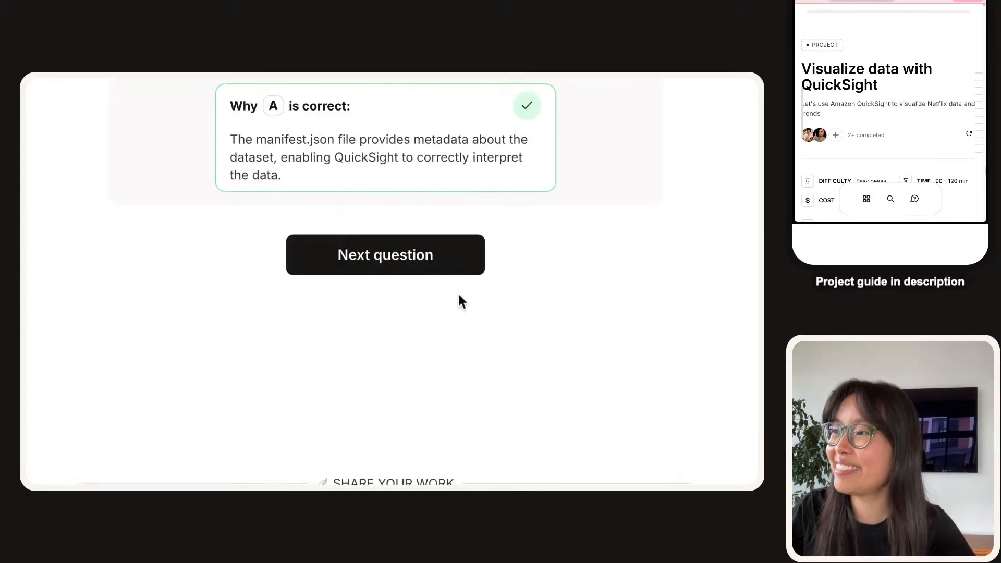
scroll(441, 367, up, 7)
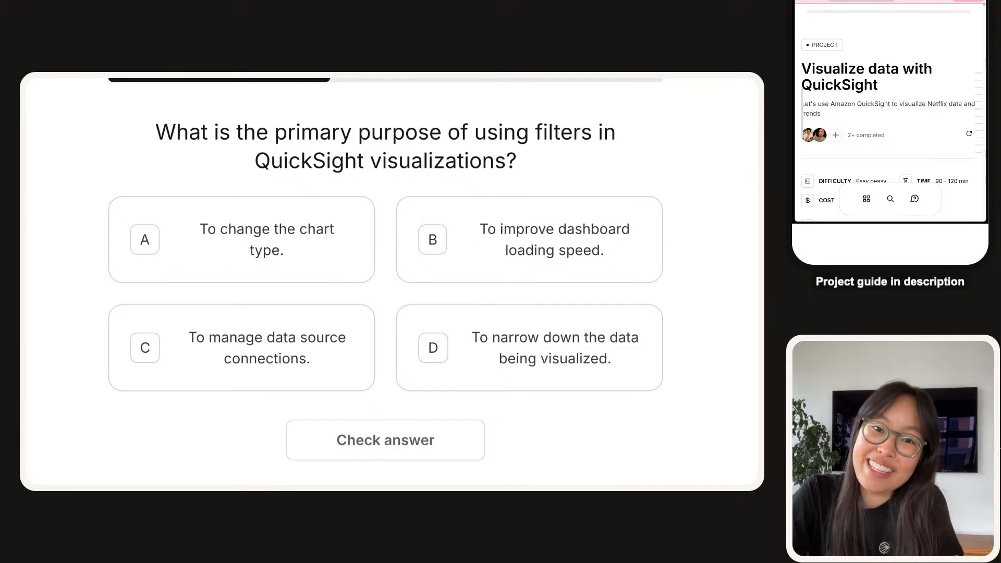
Answer D on the filters question, advance, and highlight 'Add Paginated Reports' in the next question.
click(547, 336)
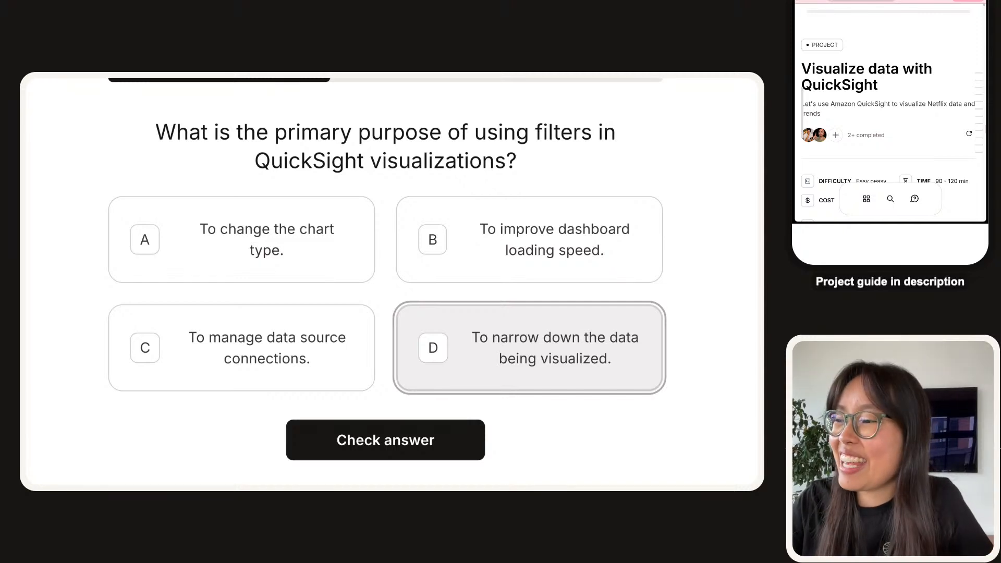
click(321, 437)
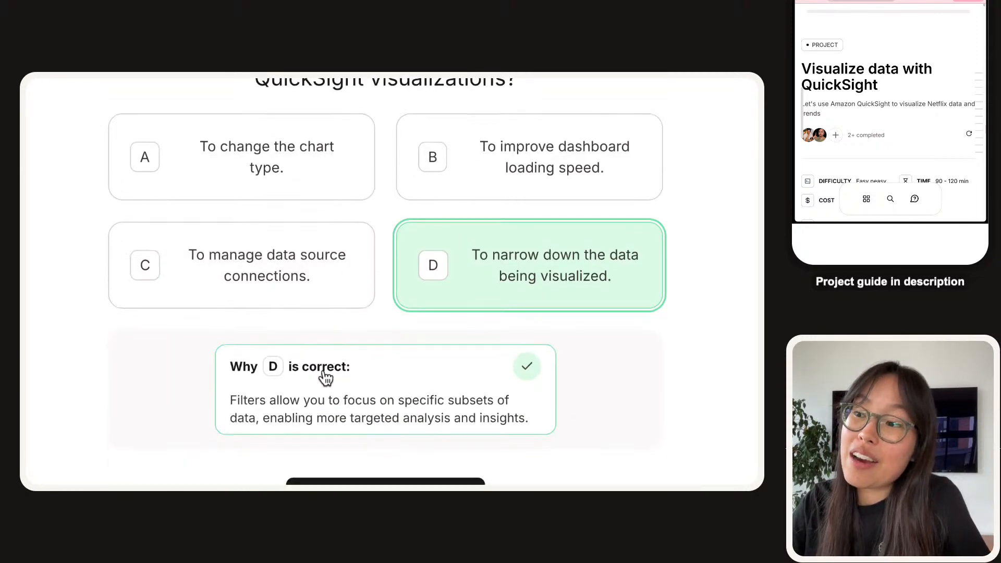
click(402, 471)
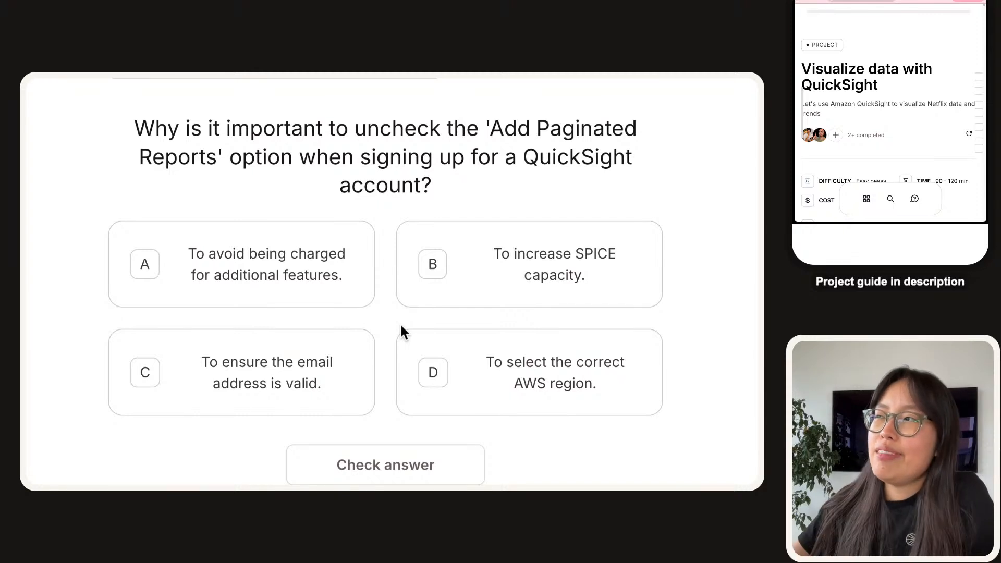
drag(491, 128, 216, 157)
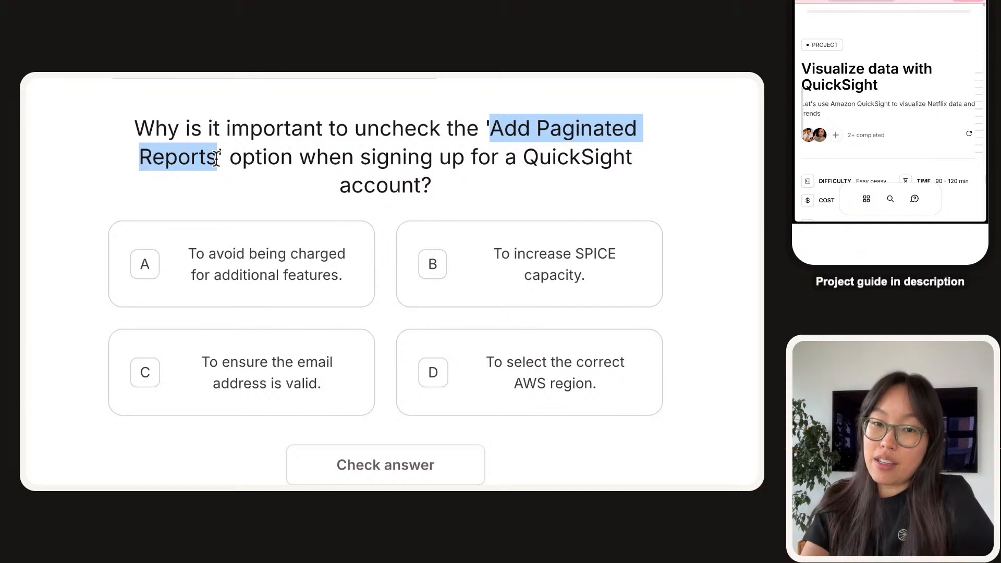